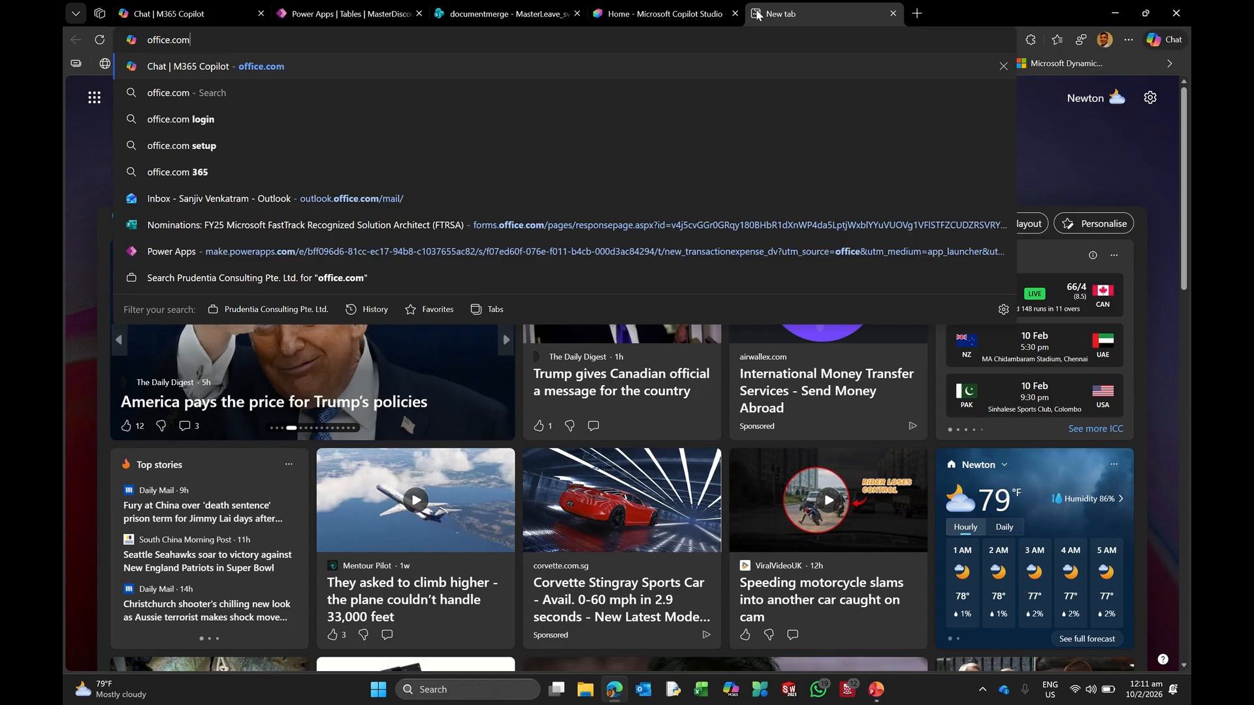
Step: Load office.com, close the duplicate Copilot tab, and go to the Apps page
key("Return")
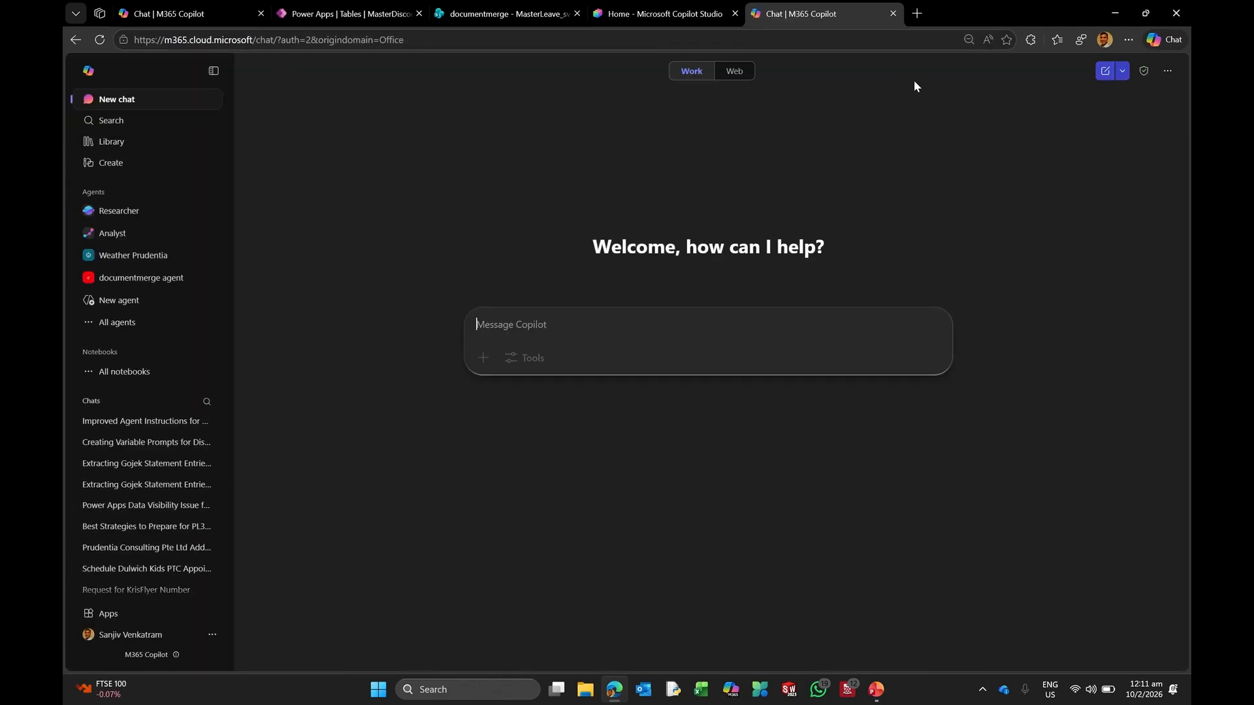
left_click(893, 14)
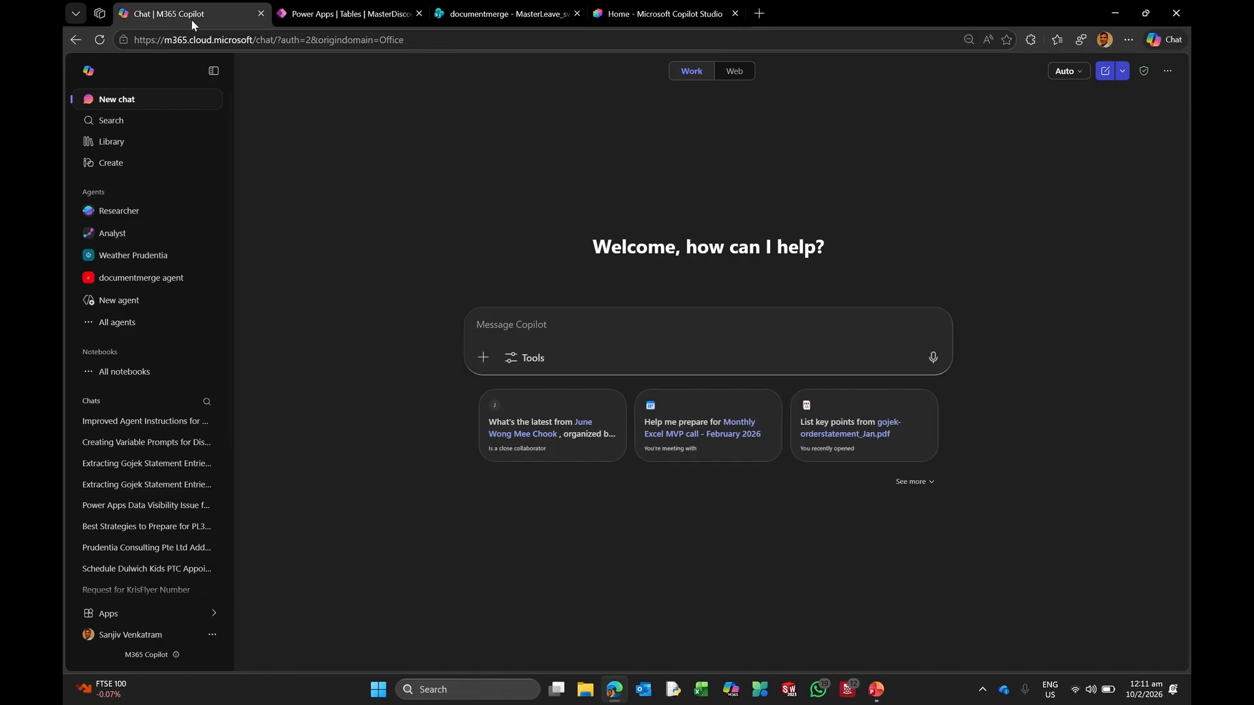
left_click(207, 612)
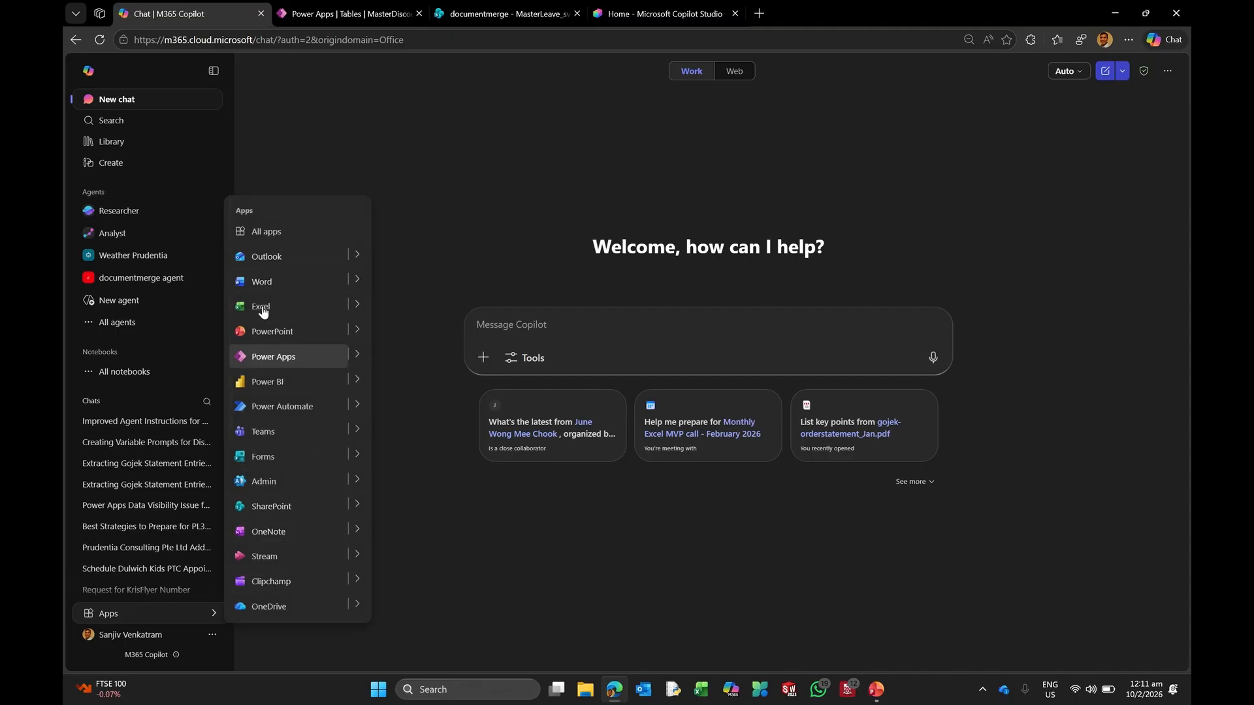
left_click(281, 234)
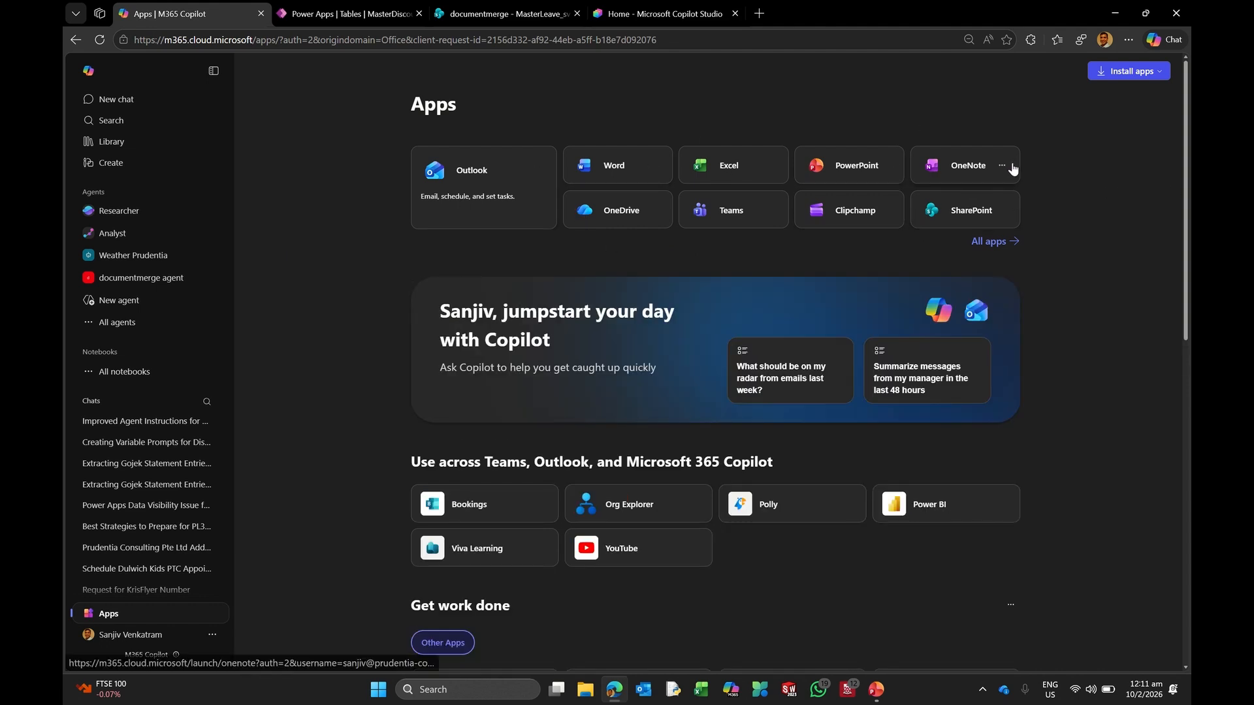
Step: Browse the full app grid, check Power Apps' options, and launch Power Apps in a new tab
left_click(987, 241)
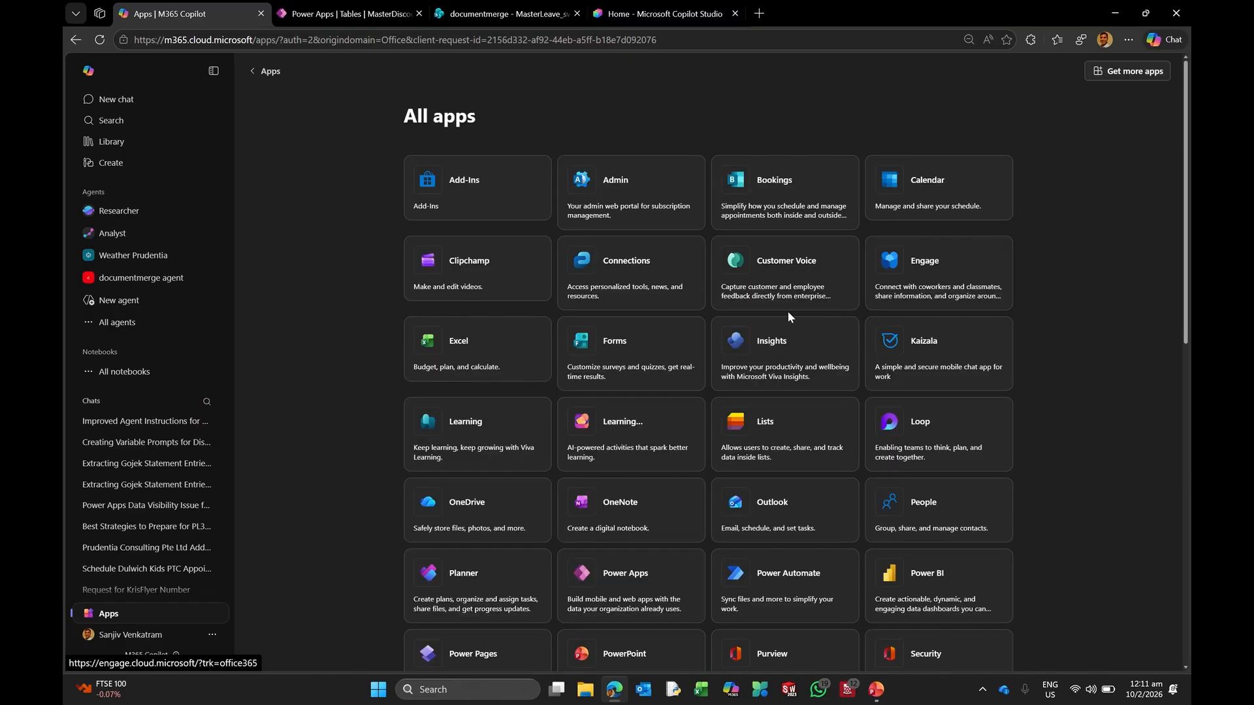
scroll(784, 330, "down", 3)
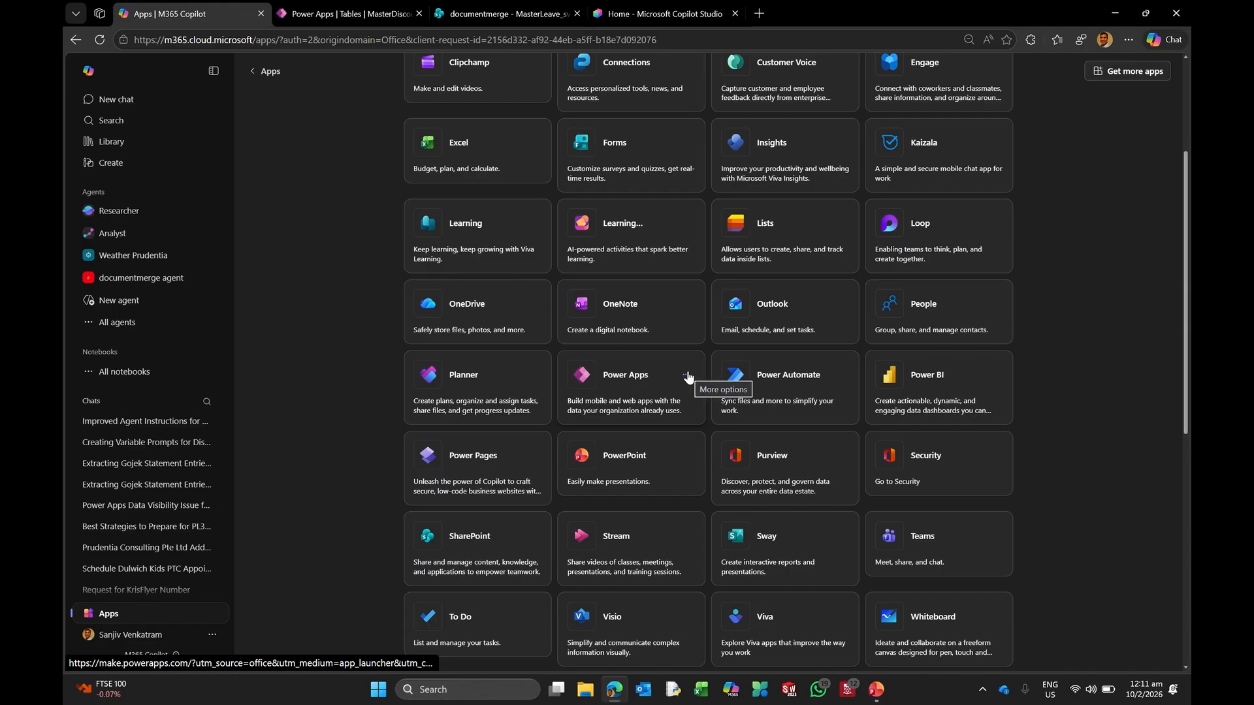
left_click(685, 377)
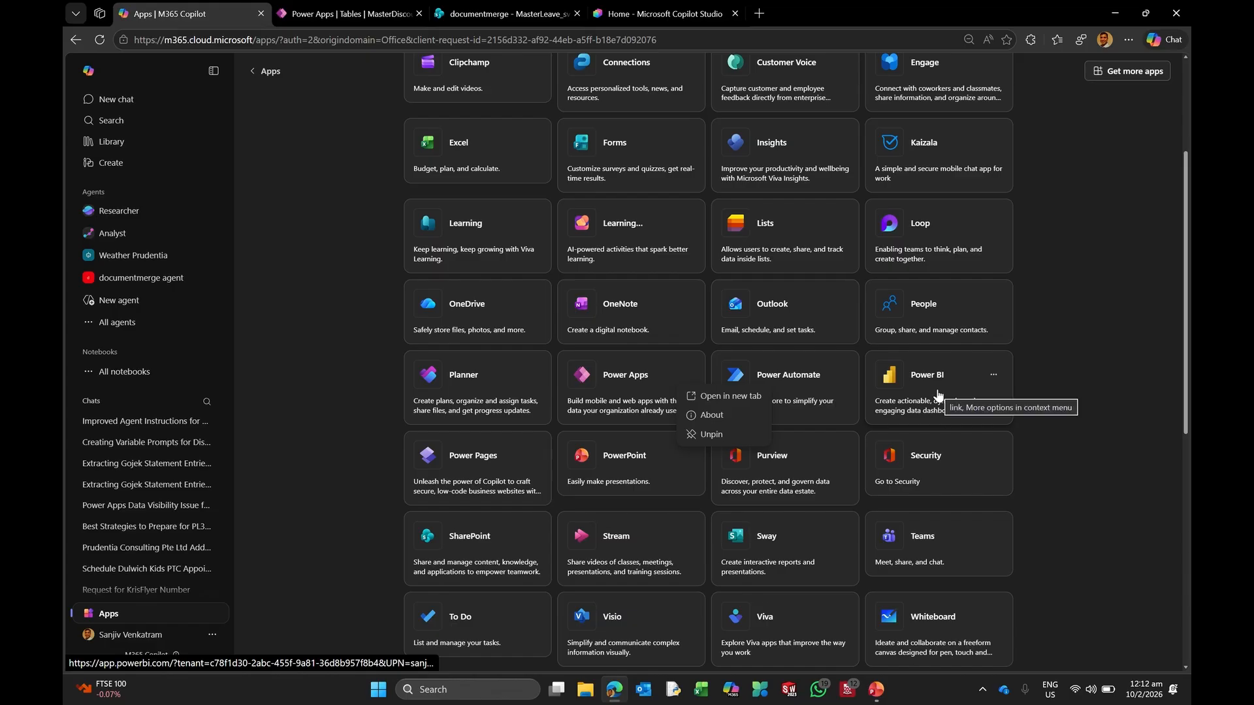
left_click(1059, 418)
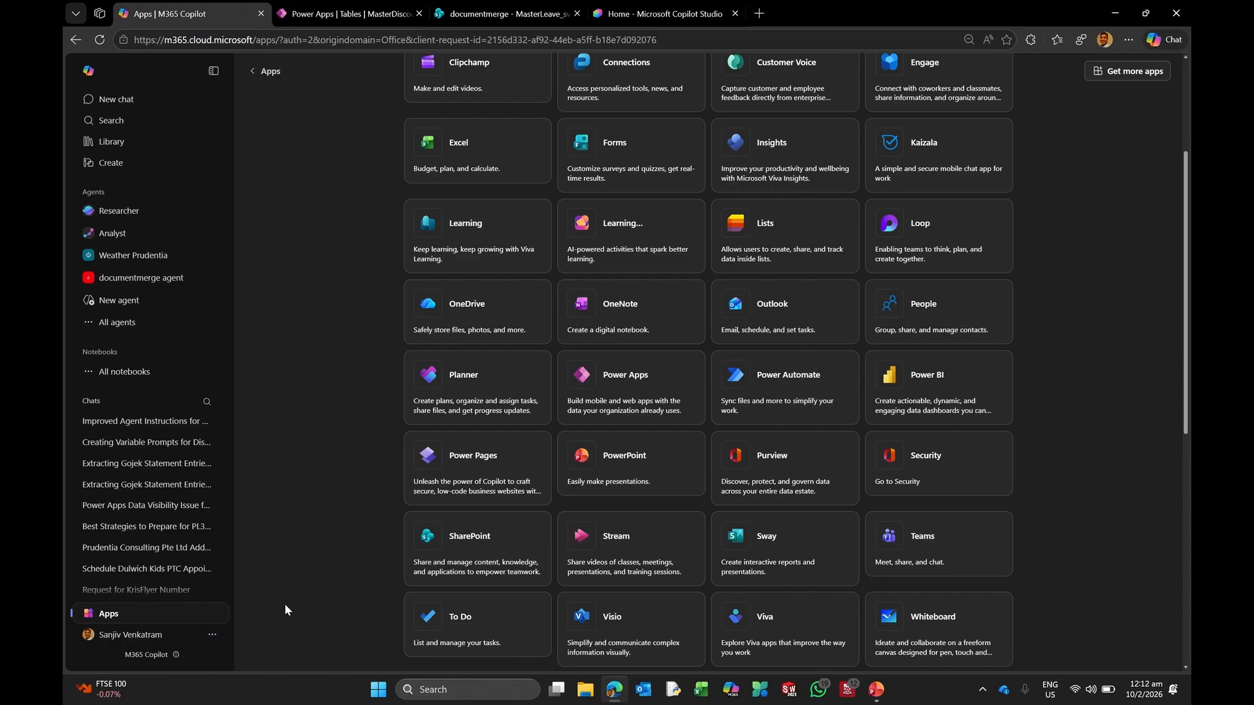
left_click(212, 614)
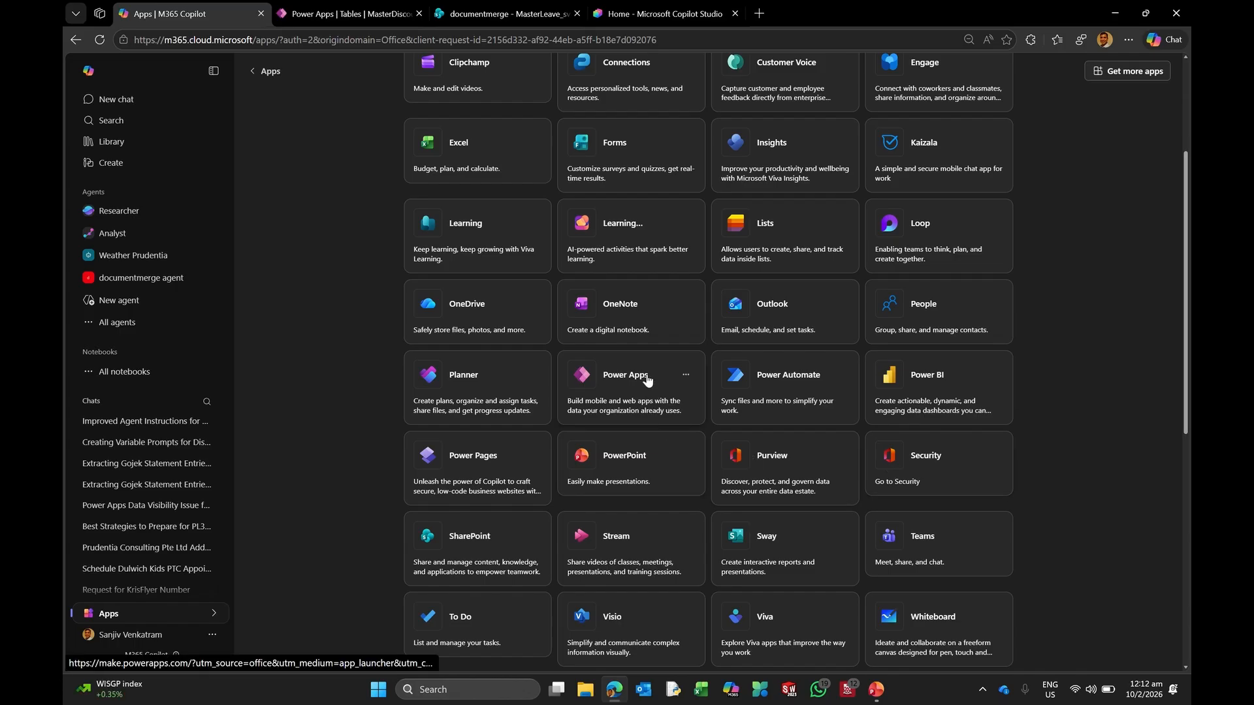
left_click(625, 375)
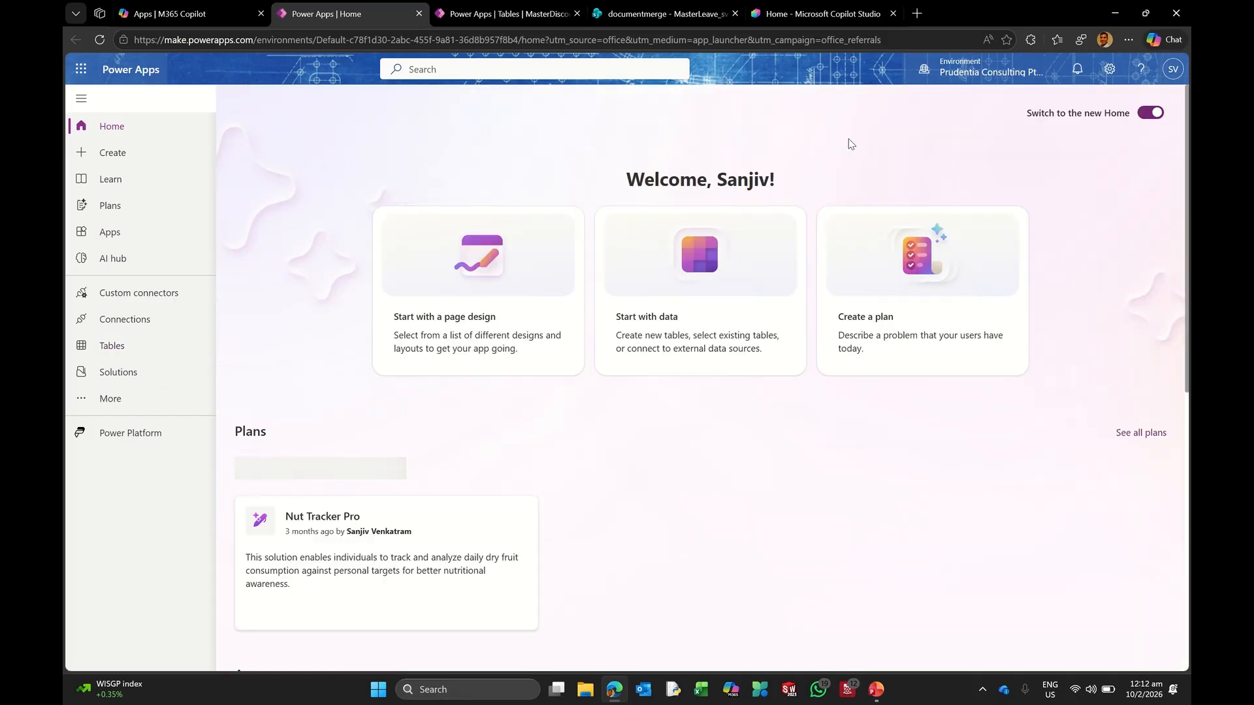
mouse_move(970, 70)
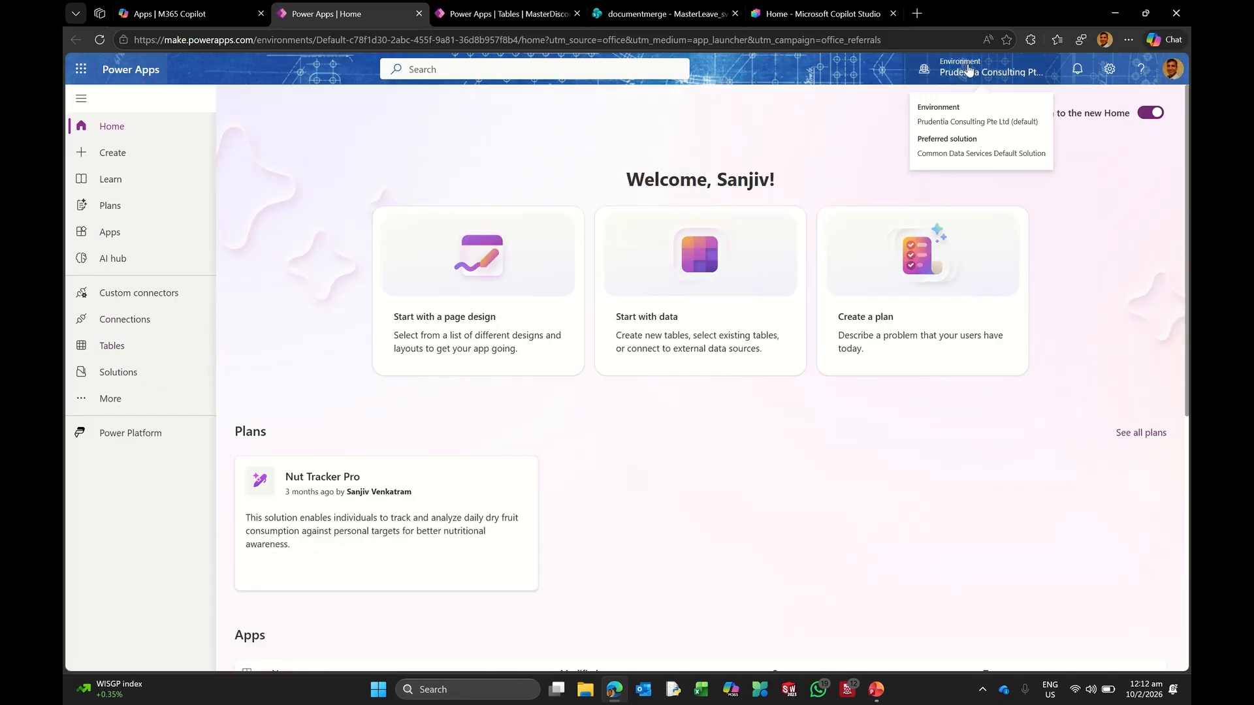
left_click(970, 70)
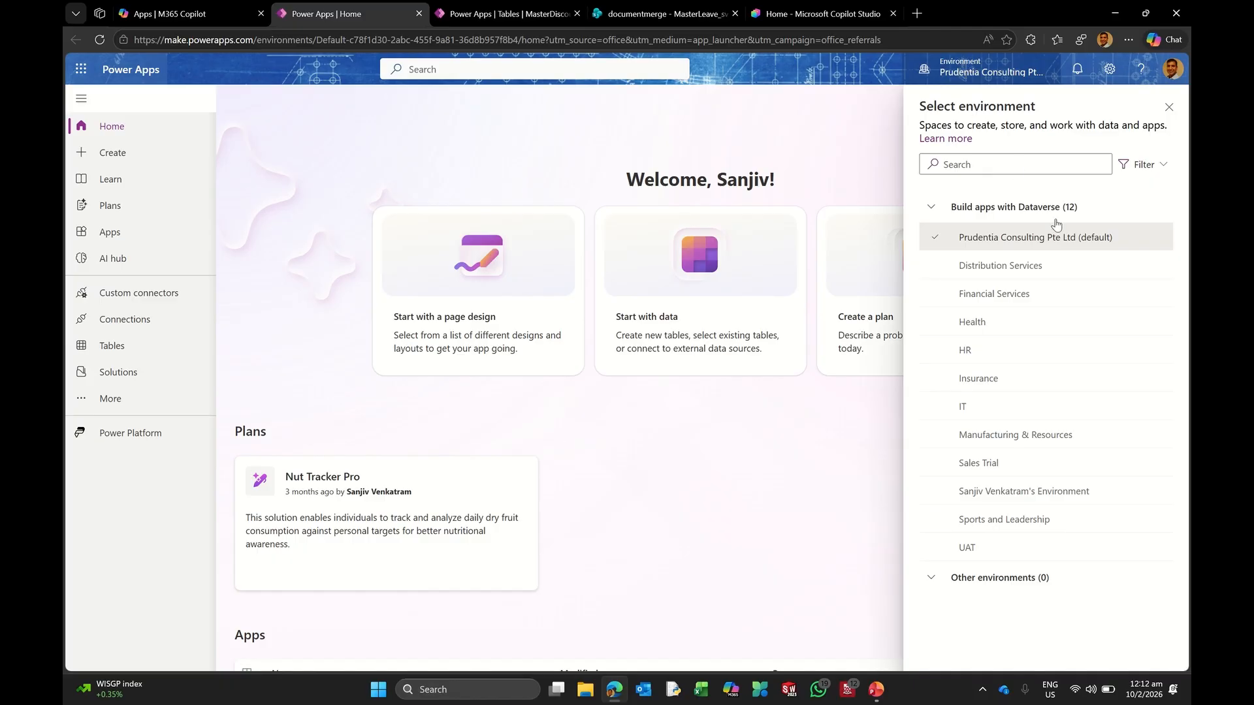
mouse_move(1003, 244)
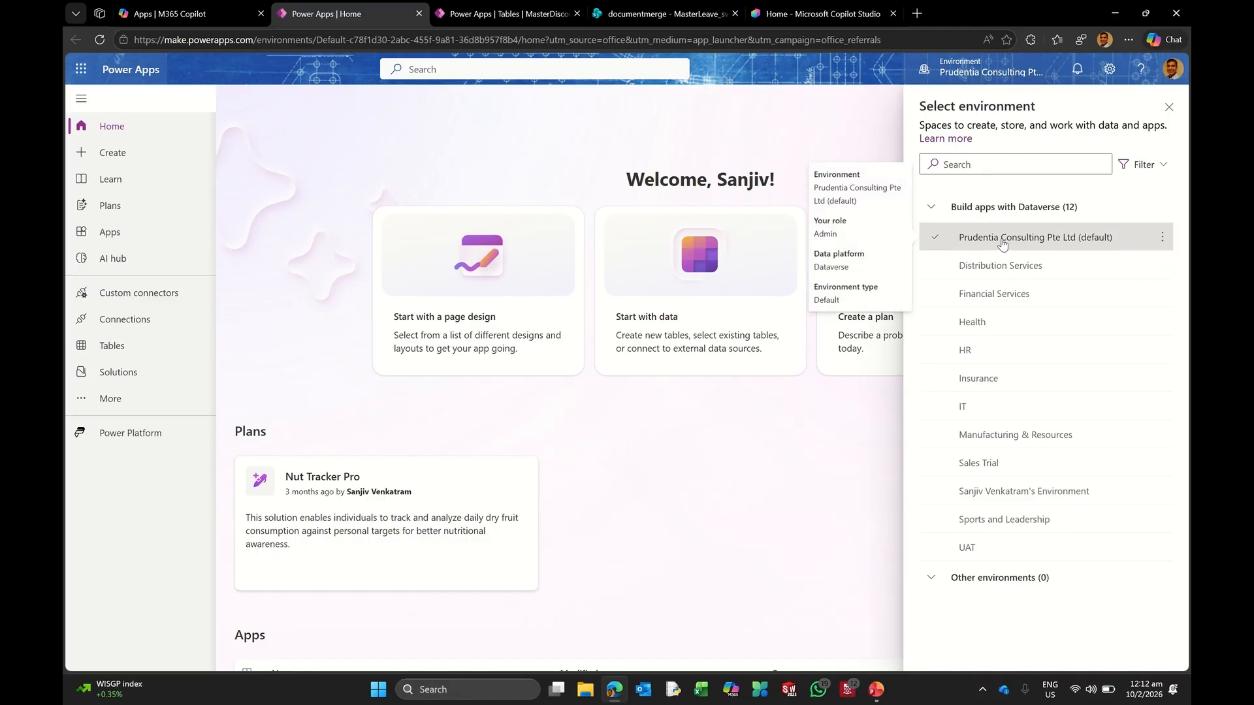
mouse_move(1004, 274)
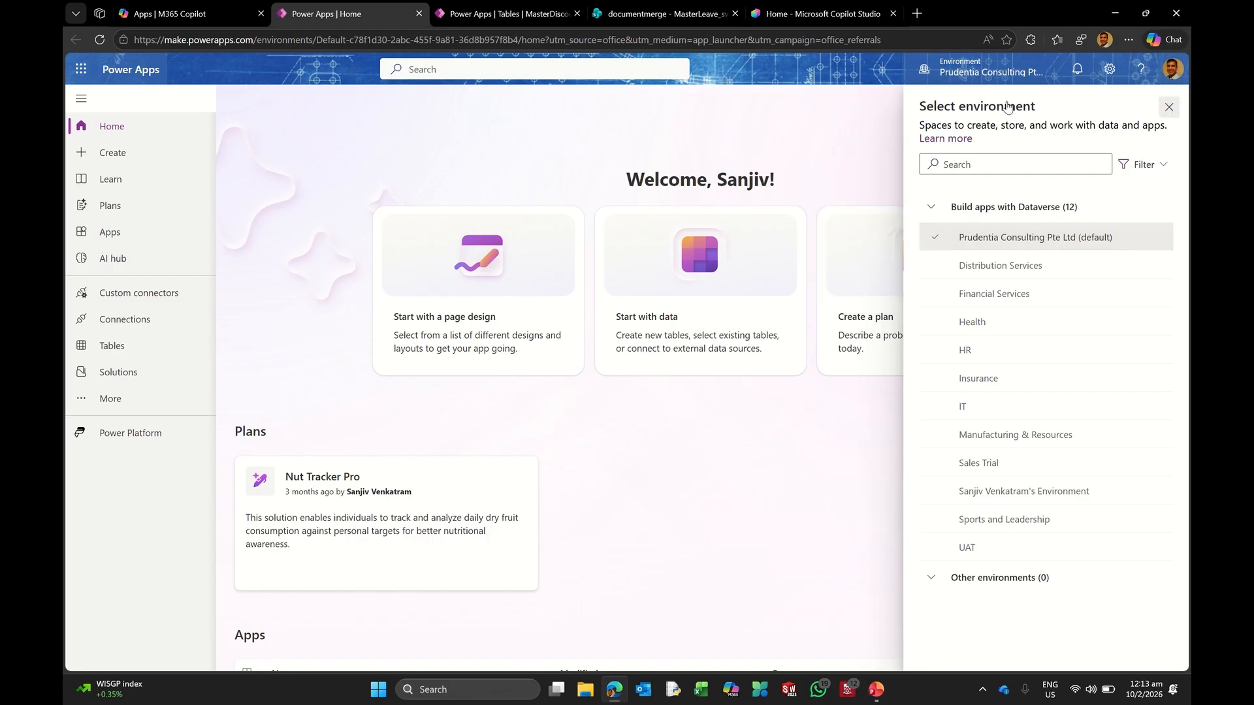
left_click(980, 78)
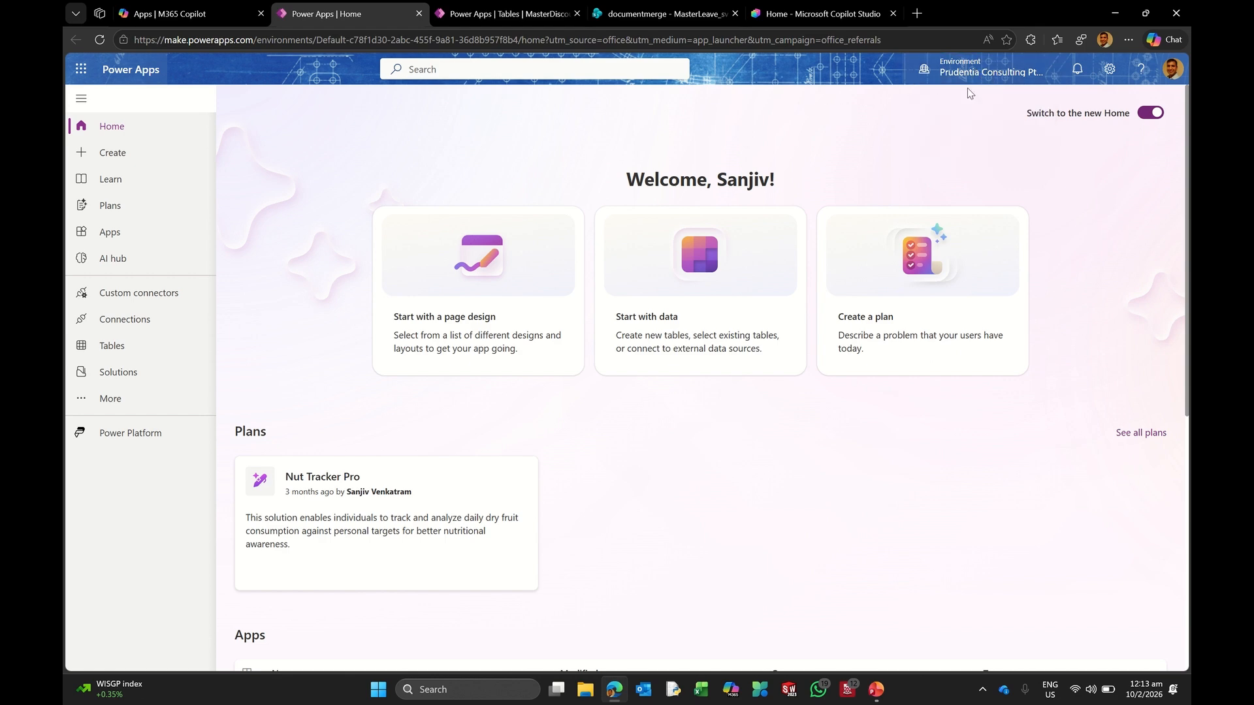
Step: View the Power Platform apps, then switch to the documentmerge MasterLeave_sv list tab
mouse_move(978, 80)
left_click(138, 444)
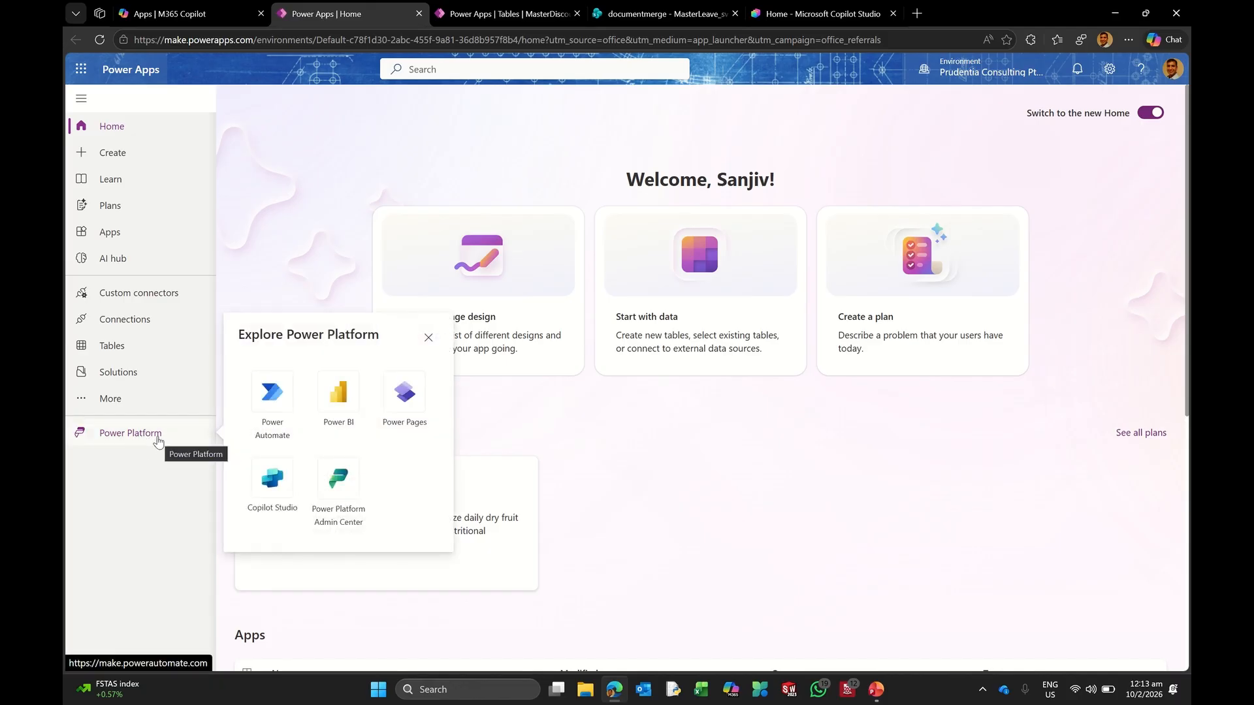
mouse_move(1043, 60)
left_click(1130, 43)
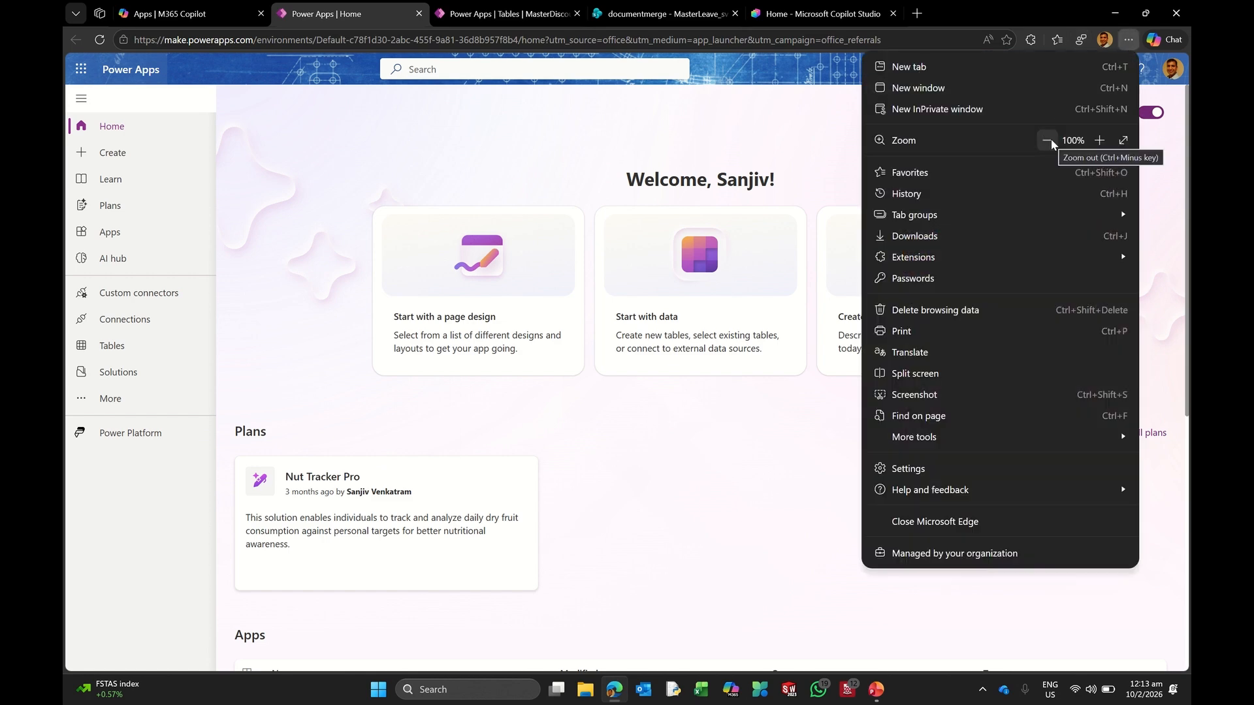
left_click(156, 437)
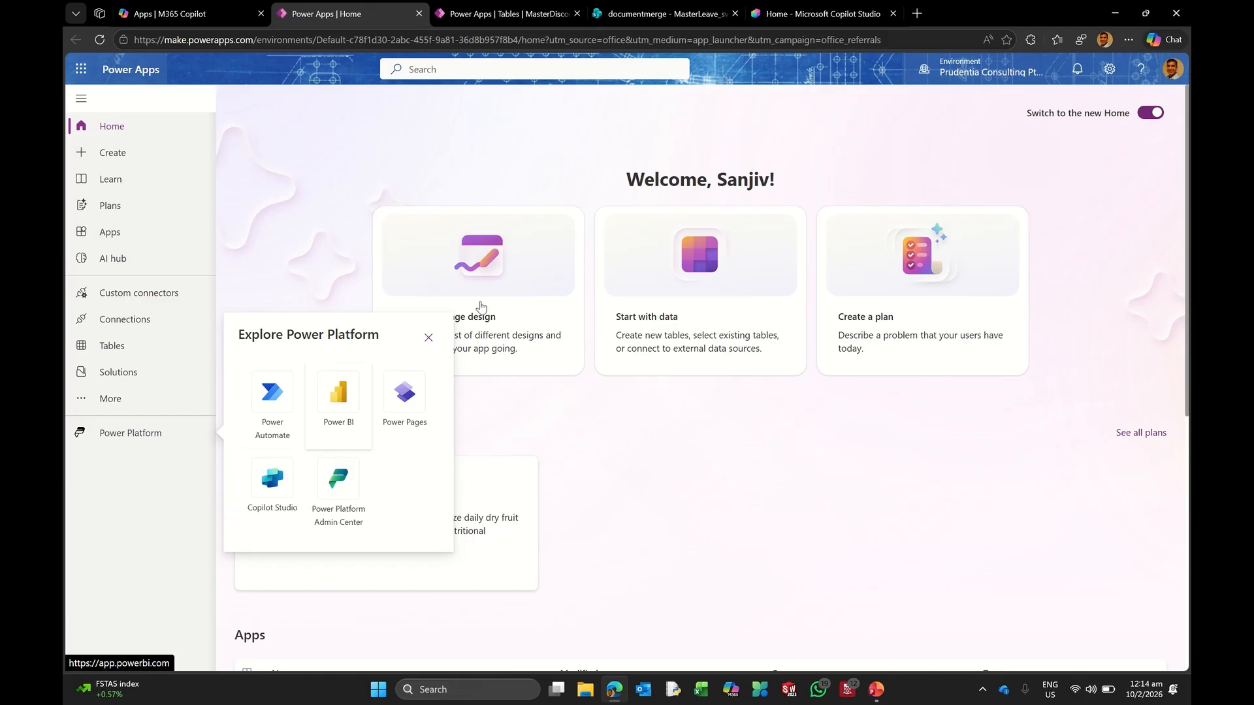
left_click(662, 14)
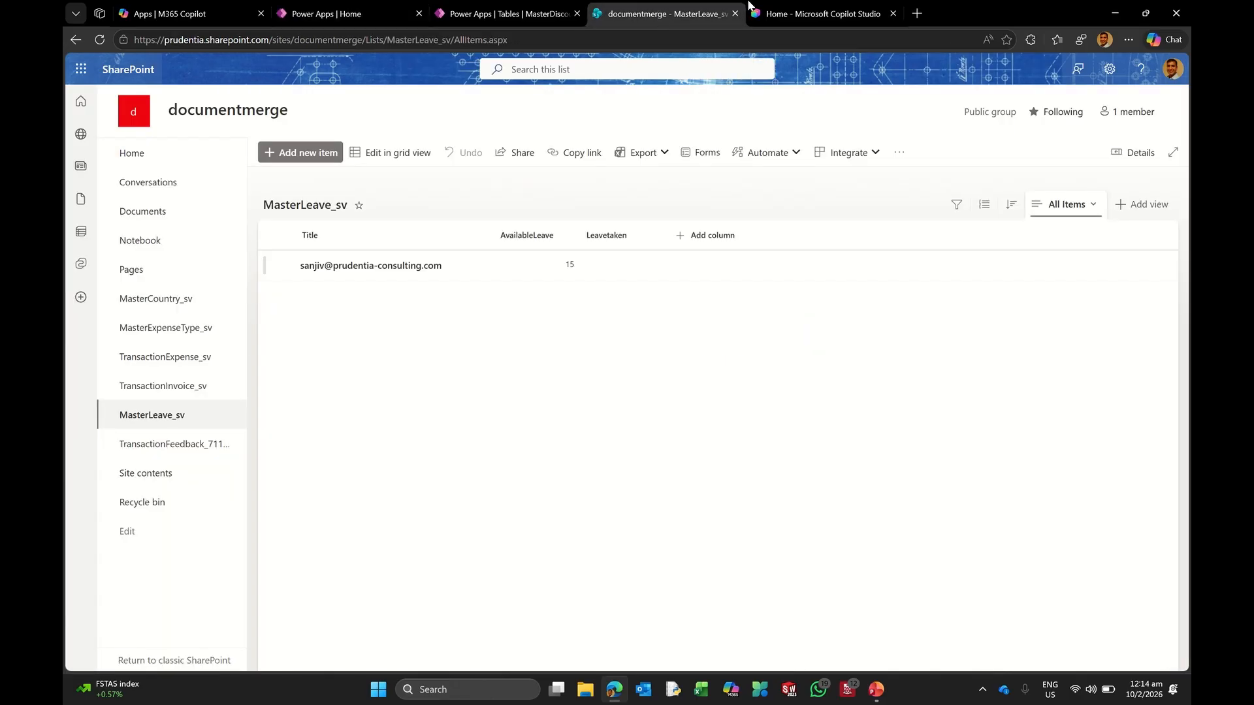
Step: Switch to the Home - Microsoft Copilot Studio tab
left_click(802, 13)
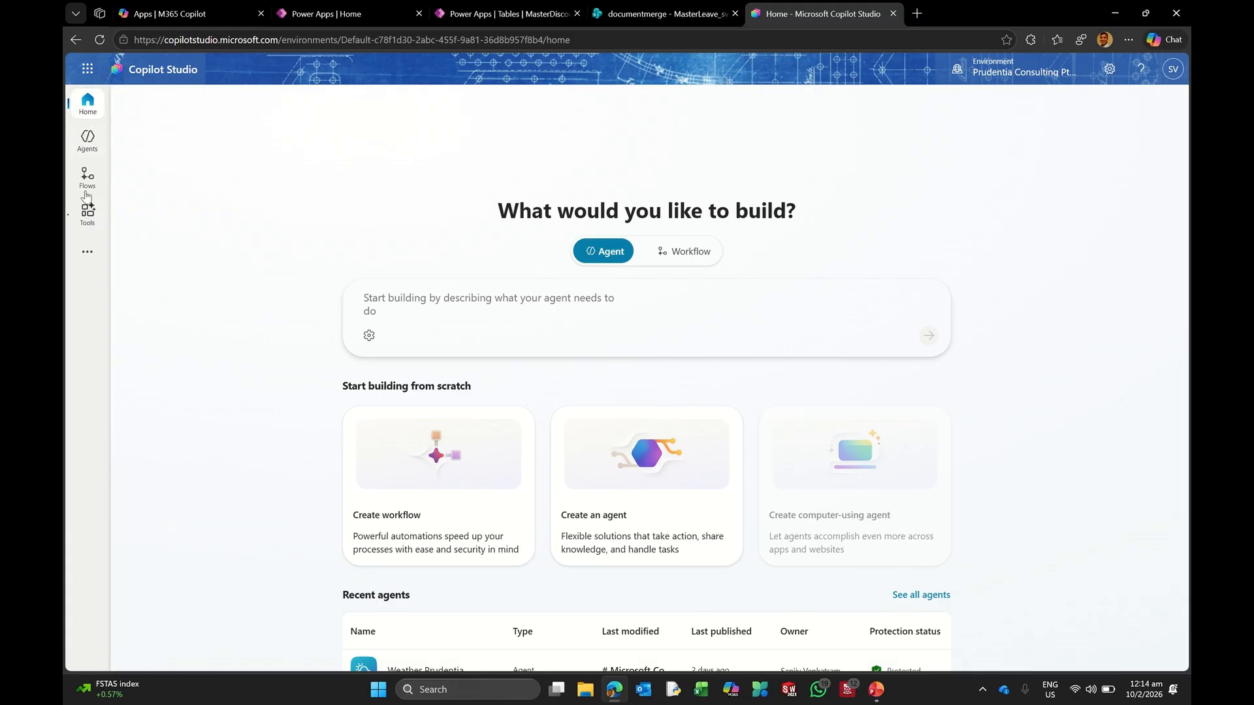
Step: Open My agents, look through the templates and creation options, and create a blank agent
left_click(83, 142)
left_click(84, 141)
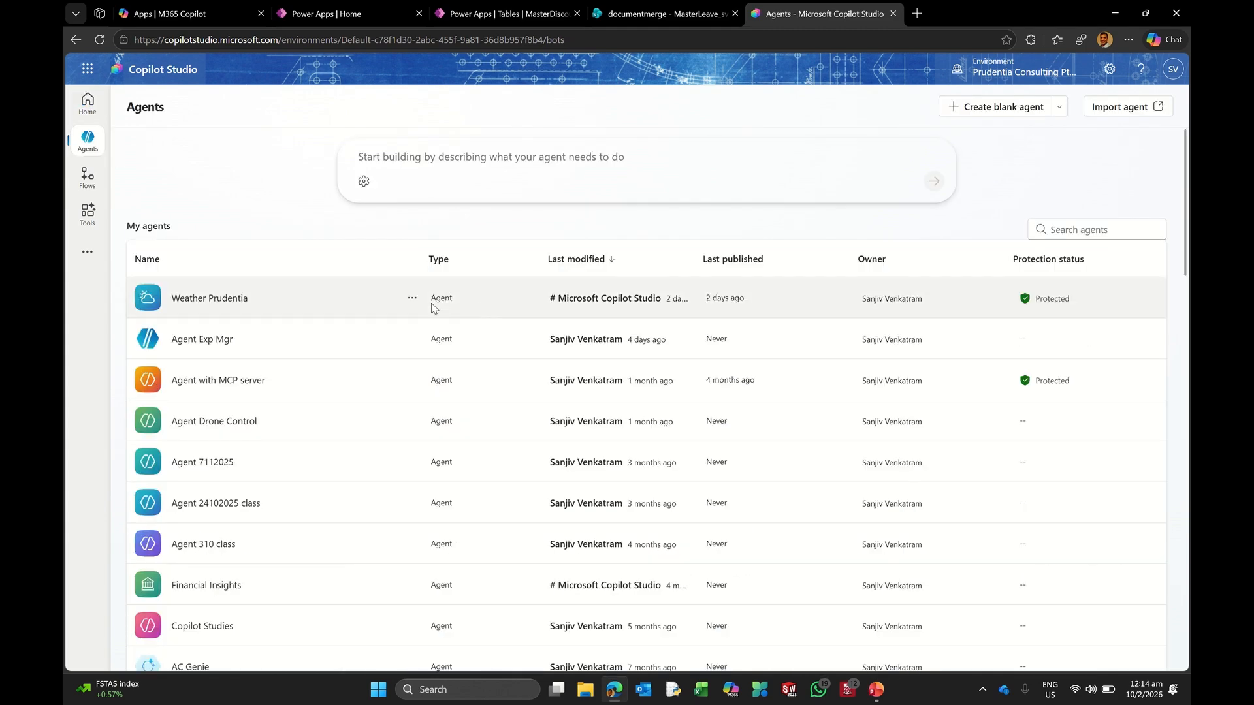
scroll(439, 324, "down", 20)
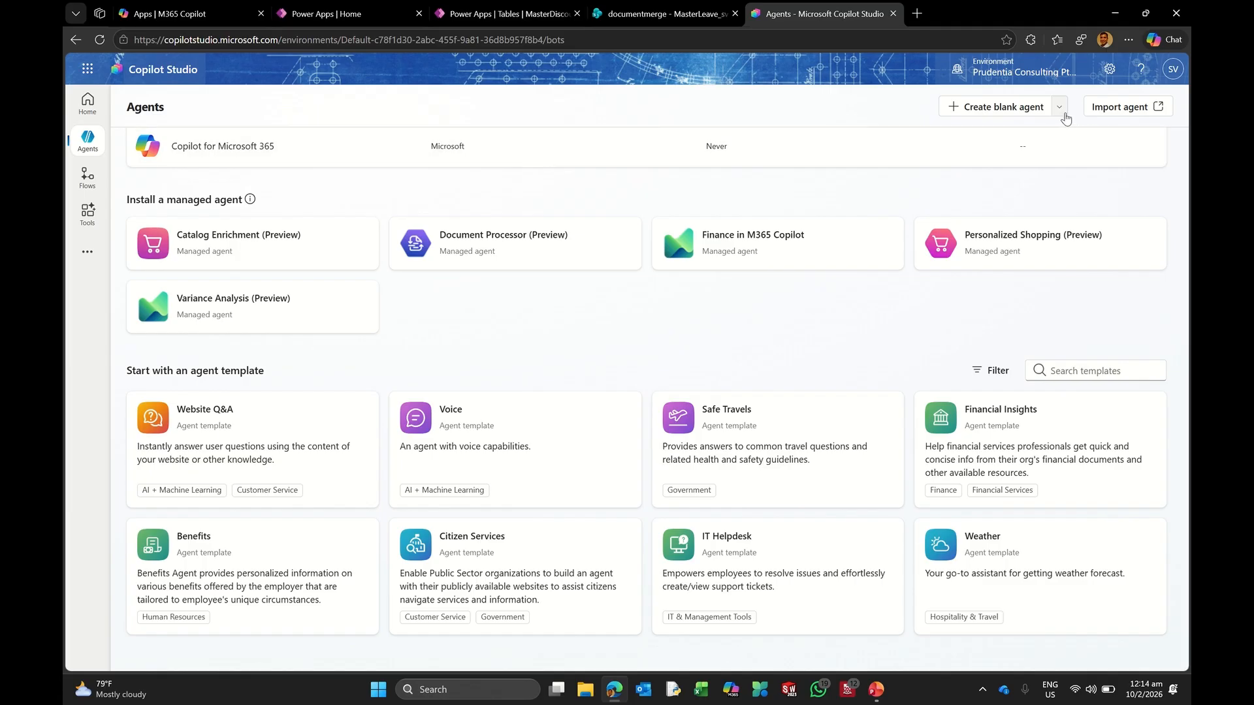
left_click(1059, 107)
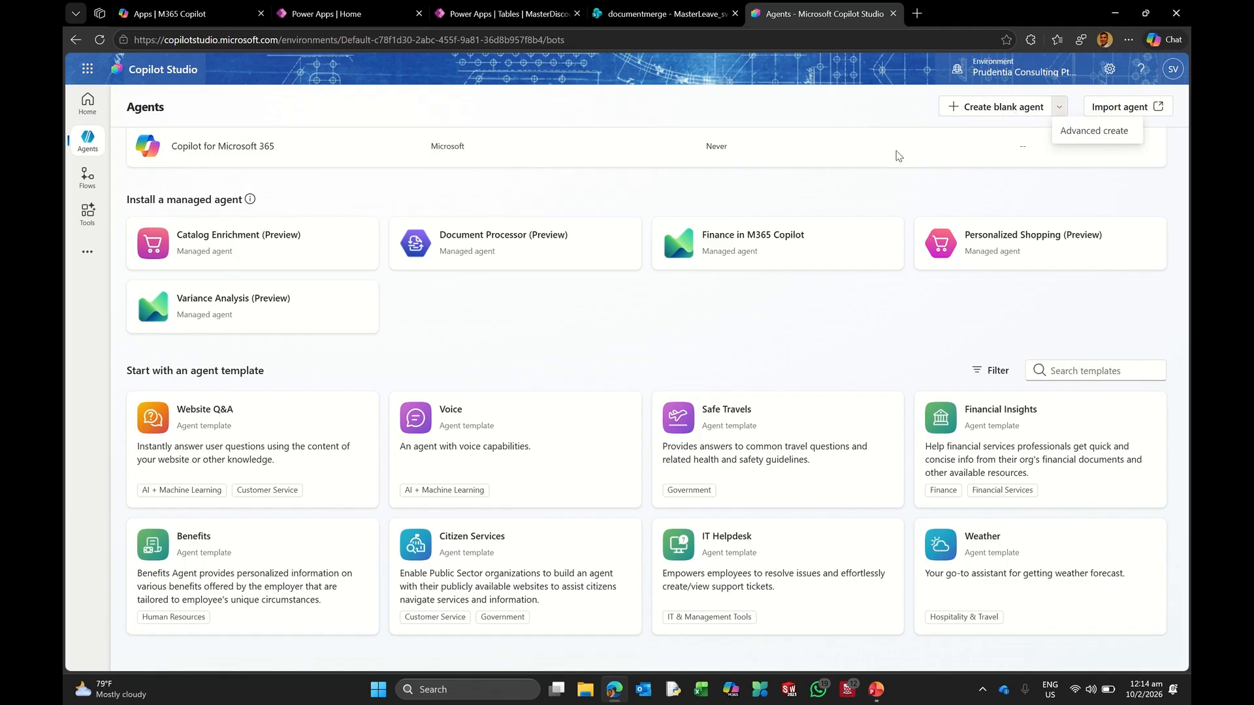
scroll(555, 398, "up", 10)
scroll(567, 403, "up", 4)
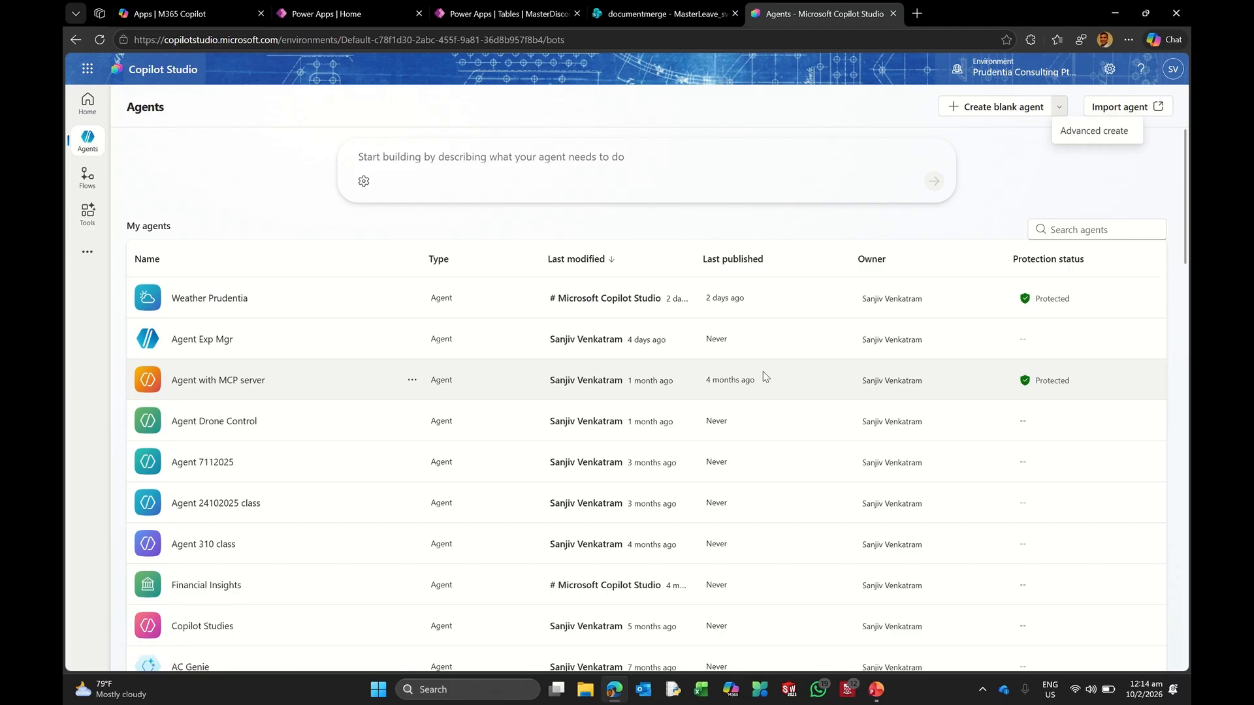
left_click(1007, 115)
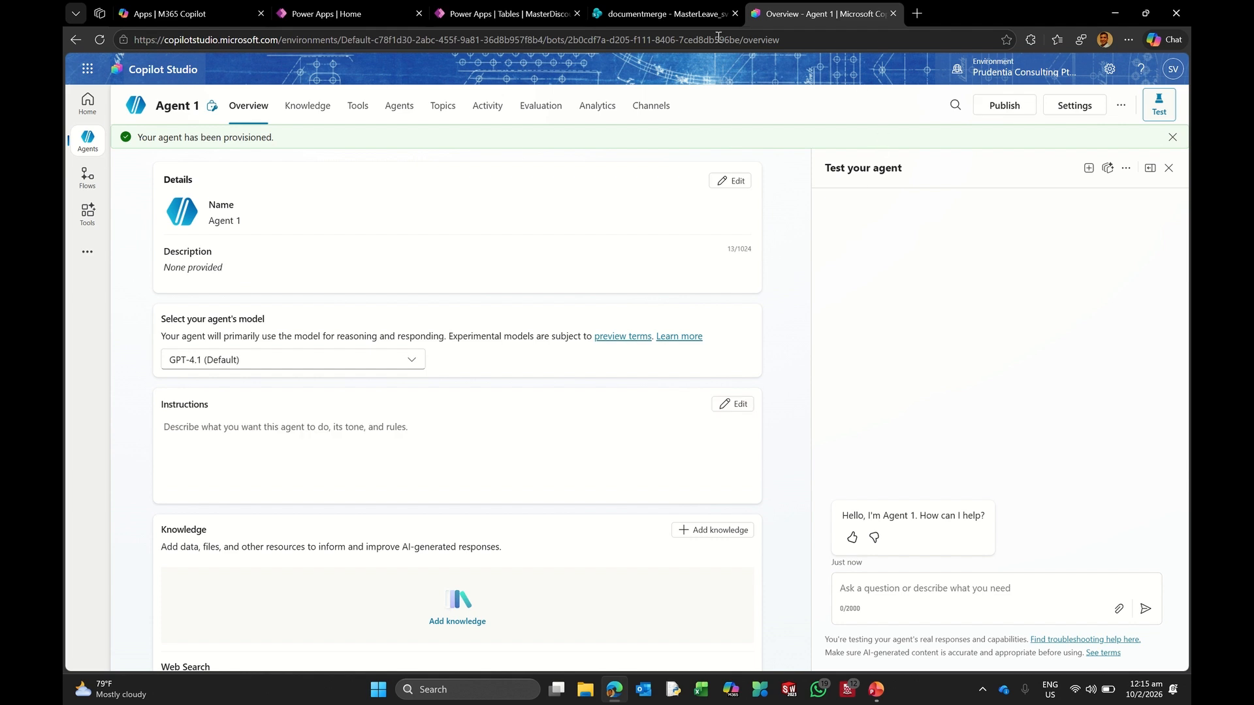
Step: Return to the SharePoint documentmerge tab showing the MasterLeave_sv list
left_click(677, 15)
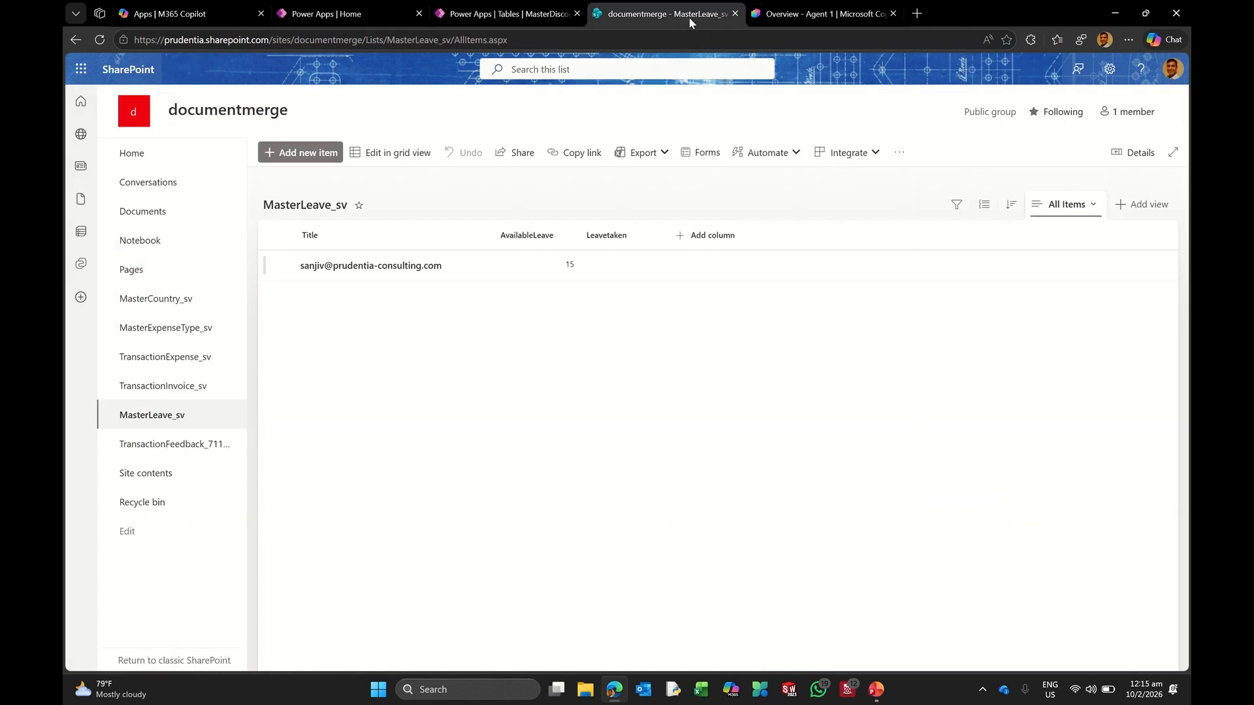
Step: Open the documentmerge Documents library, then go back to Agent 1's overview tab
left_click(151, 218)
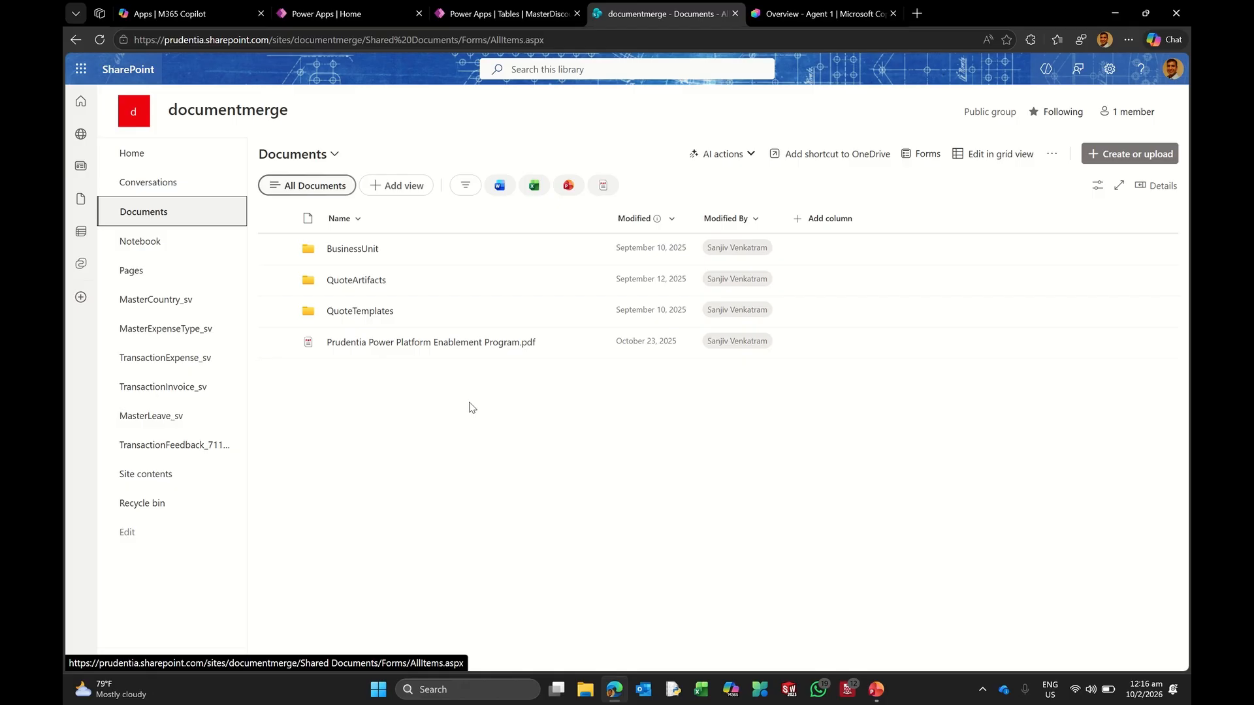
left_click(790, 13)
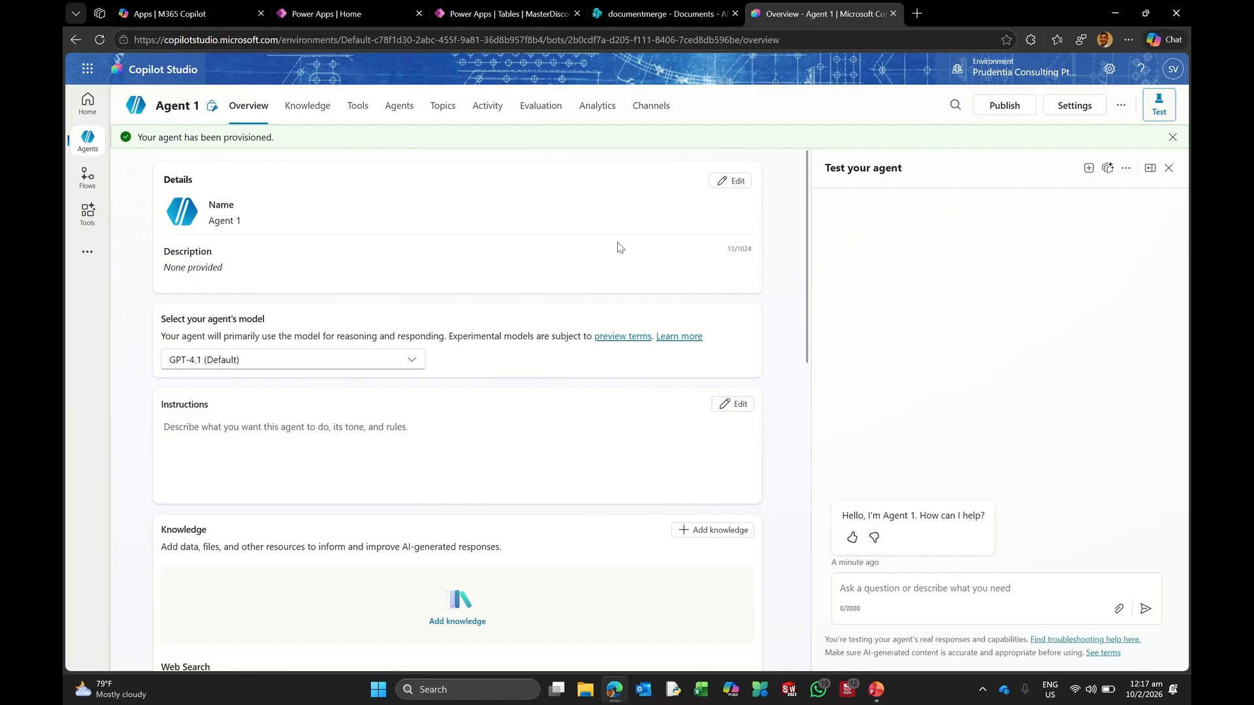
Step: Rename Agent 1 to 'Agent Enablement' in the Details card
left_click(731, 182)
left_click(248, 229)
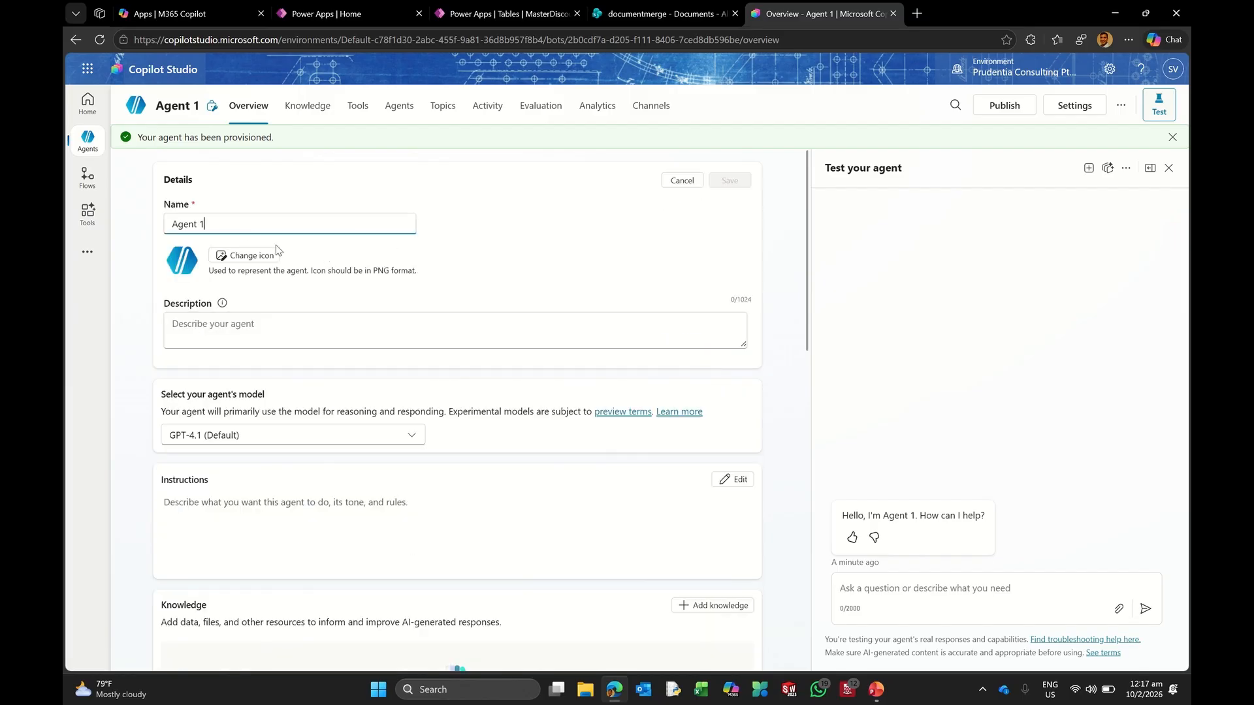
key("BackSpace")
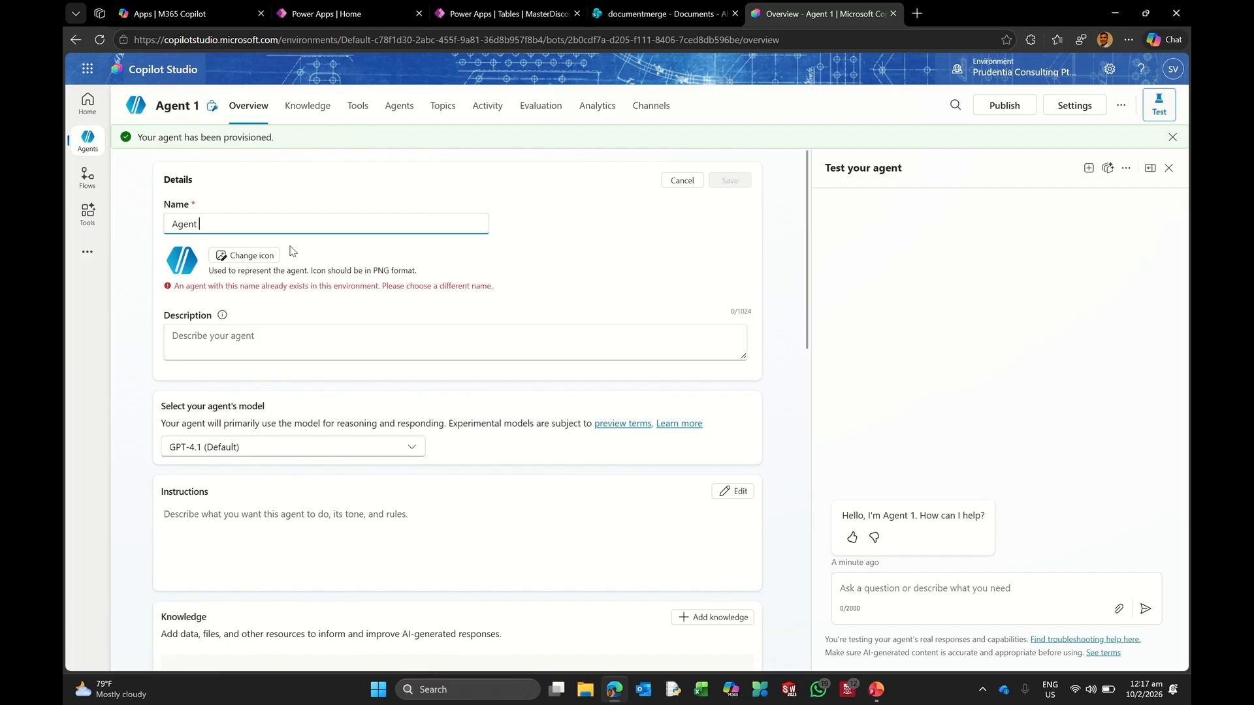
type("Enable,e")
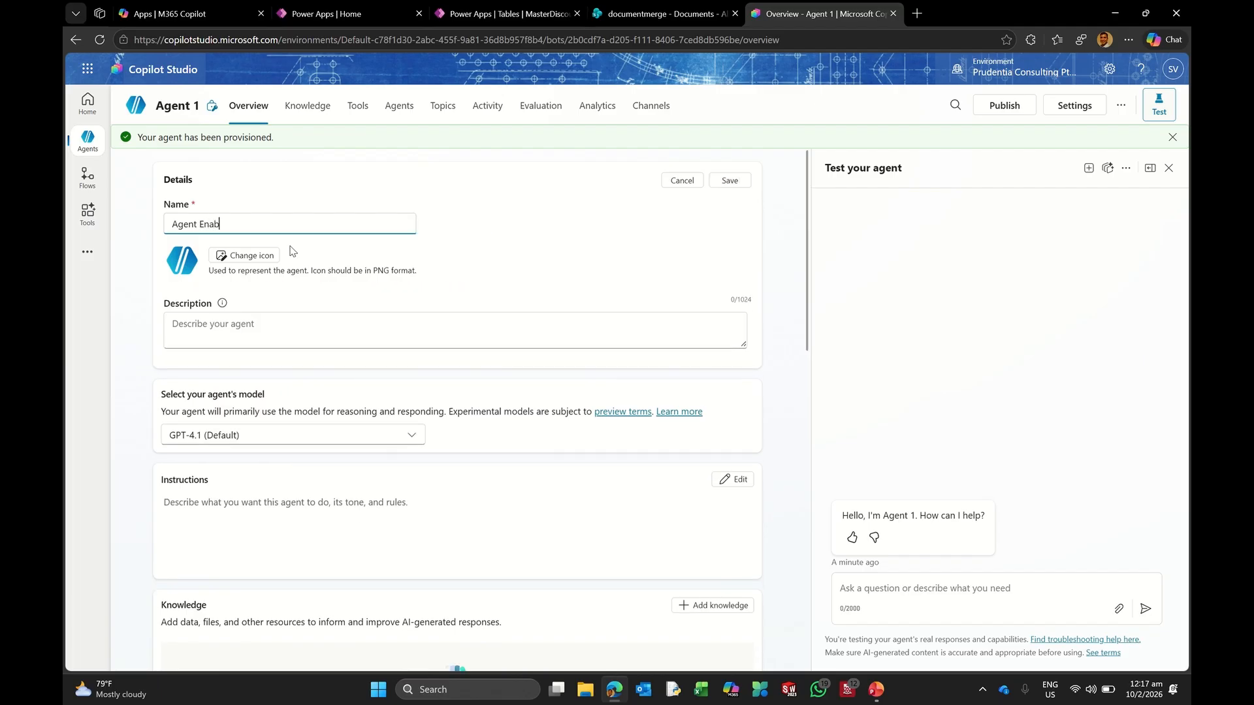
key("BackSpace")
key("BackSpace")
type("ment")
Step: Start the description: the agent assists in retrieving information from a generic Copilot search or a library
left_click(260, 325)
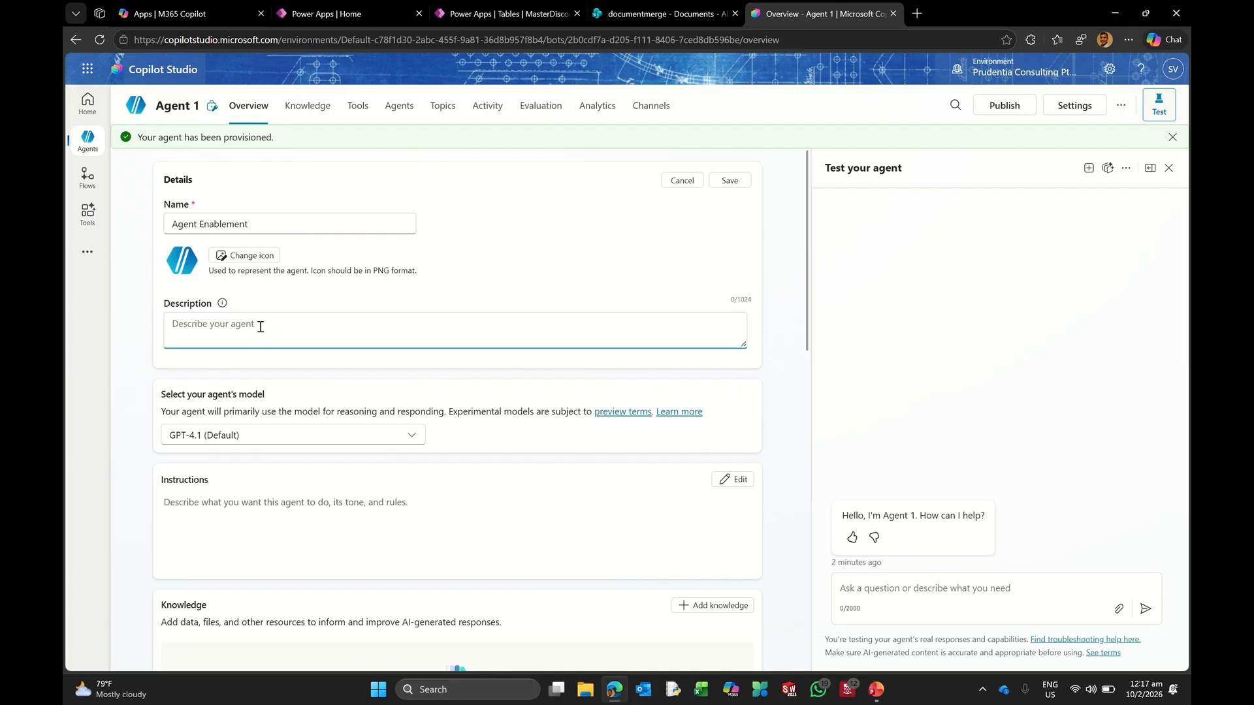
type("This agent assists us in retrieving informatio")
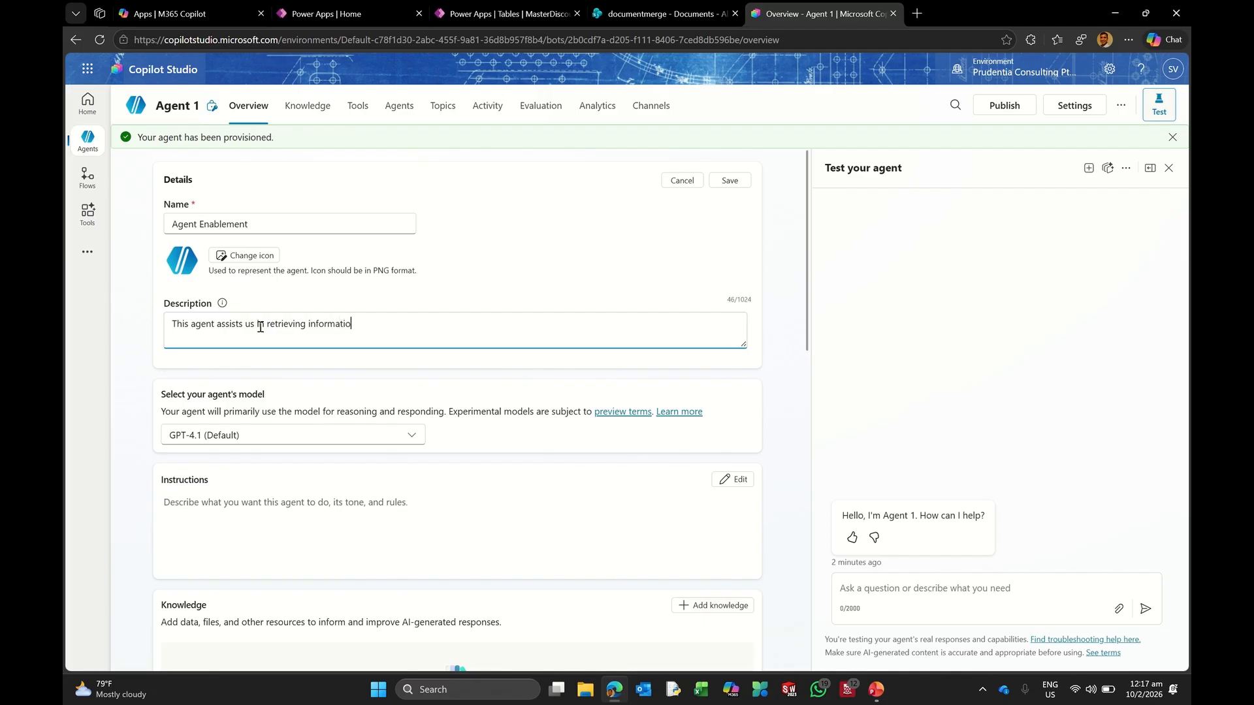
type("n from a generic search of the copilot, or from")
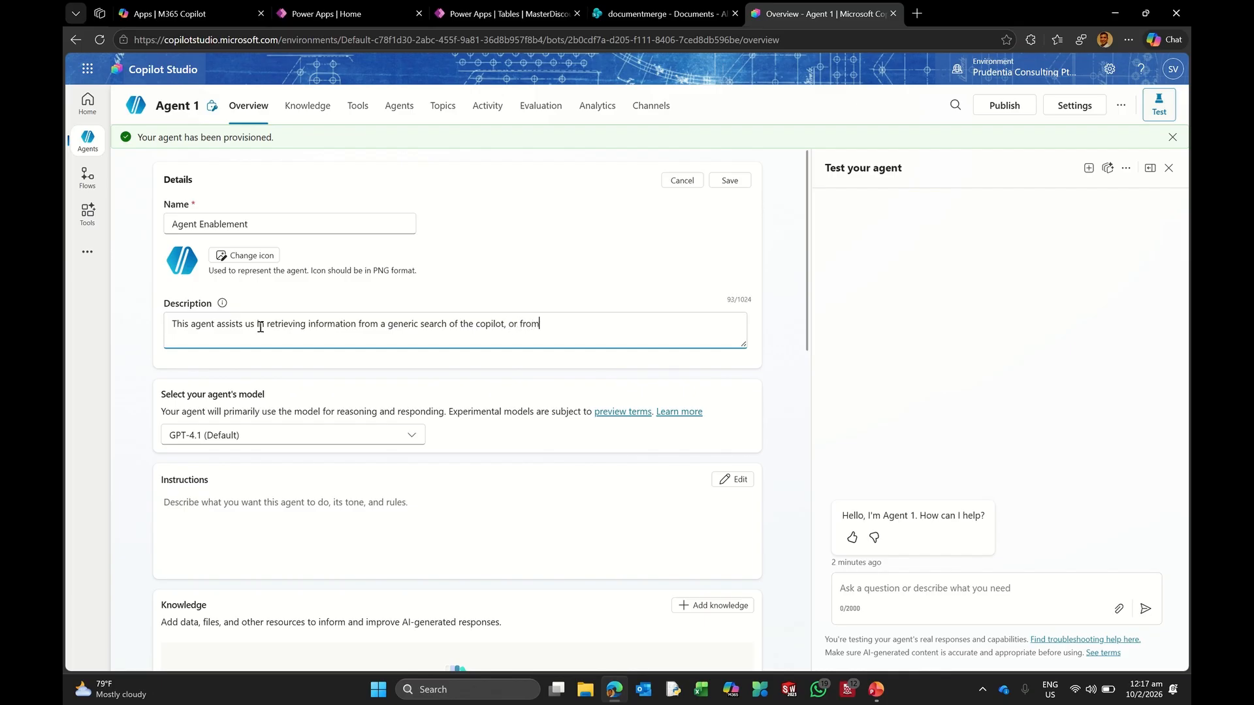
type(" an uploadid document or from a ShareP")
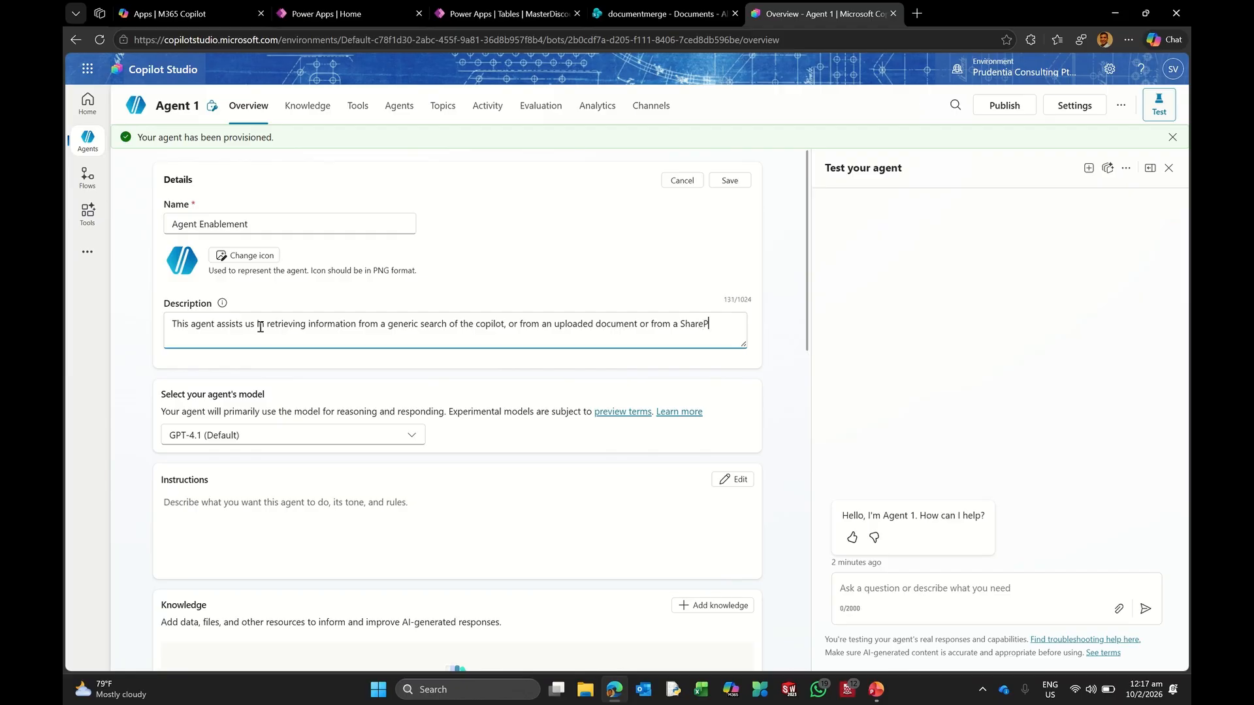
type("oint libari")
key("BackSpace")
type("ry.")
key("BackSpace")
key("BackSpace")
key("BackSpace")
type("y")
key("BackSpace")
key("BackSpace")
key("BackSpace")
type("rary. It also partic")
Step: Finish the description covering task management: getting leave balance from SharePoint and asking the manager for approval
type("ipates in task management")
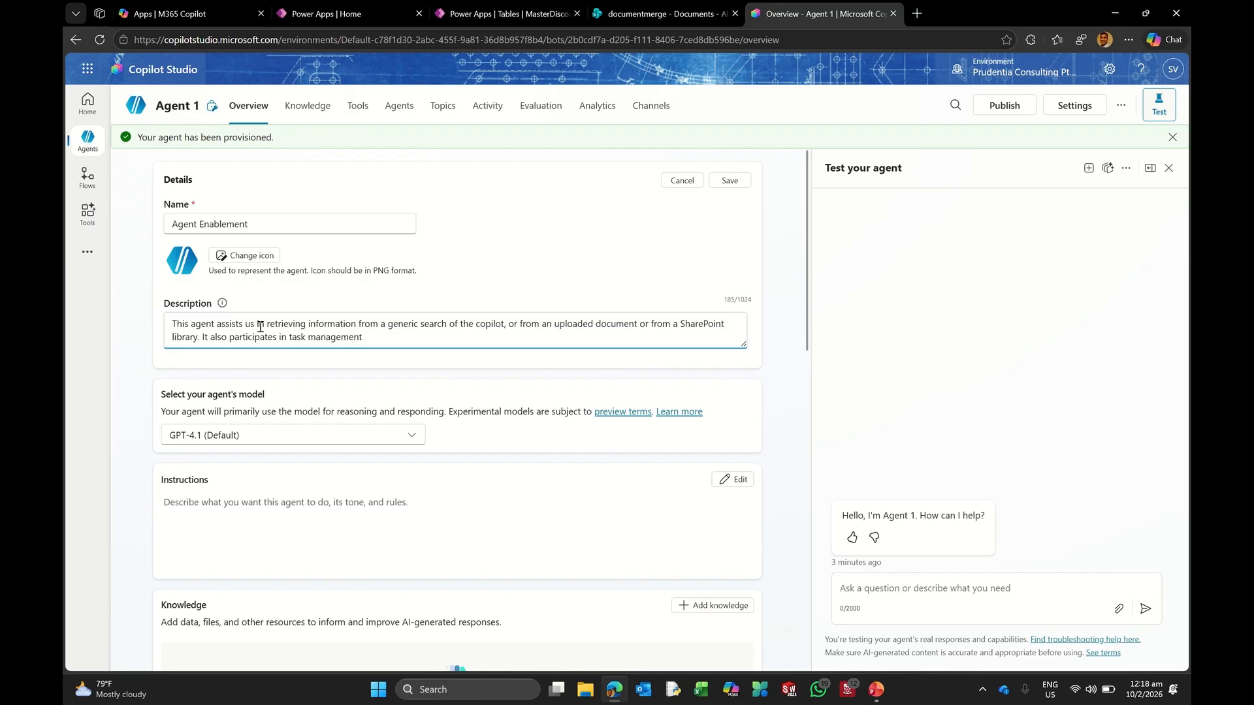
key("BackSpace")
type("; in this case getting leave balance information")
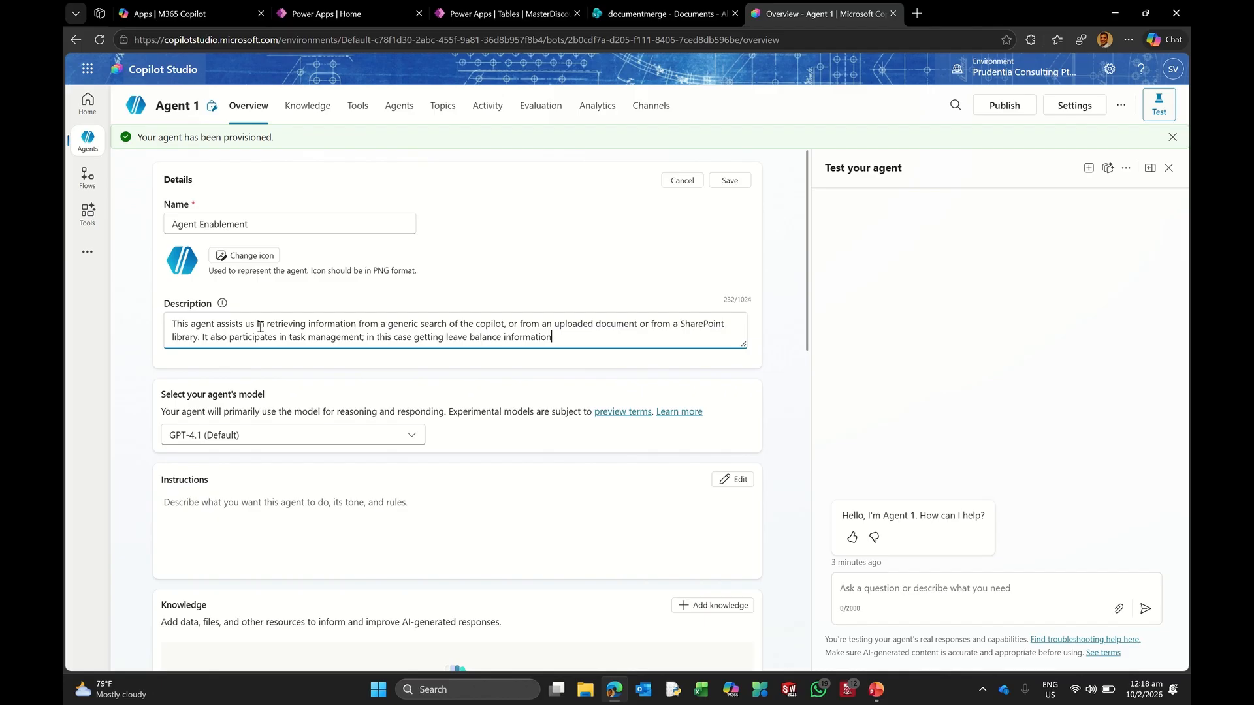
type(" from SharePoint and asking our manag")
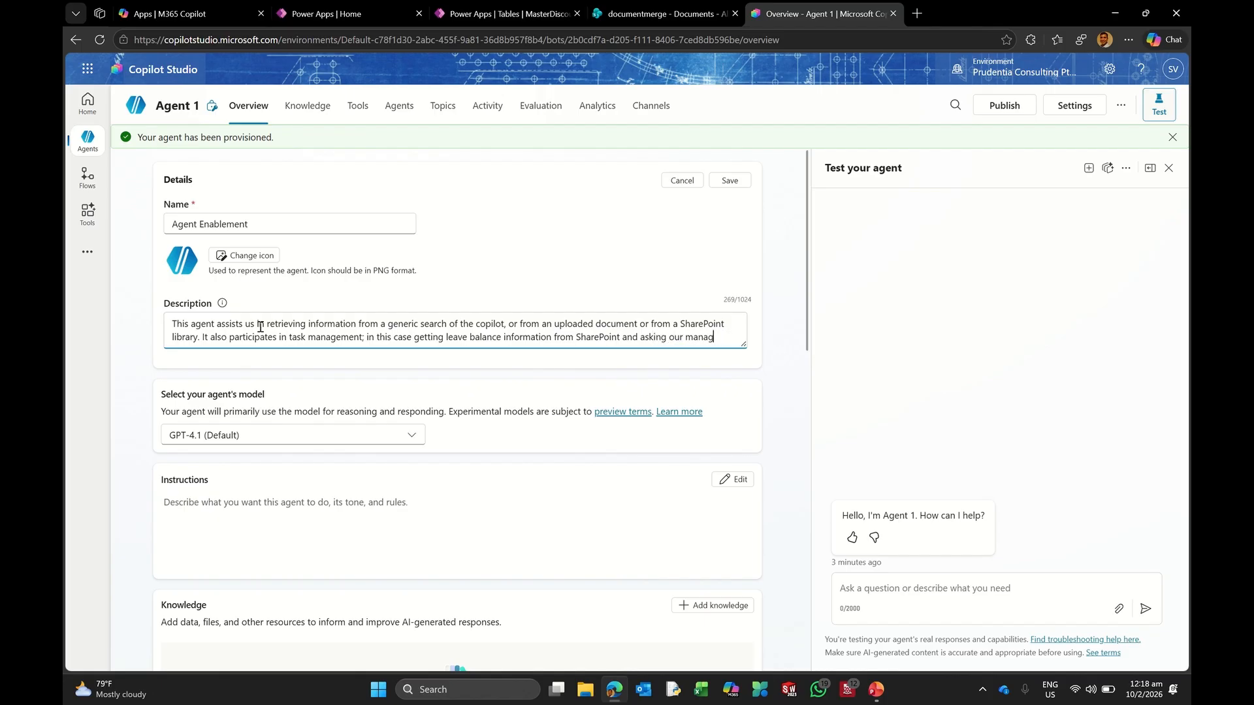
type("ed fr for app")
type("roval and ")
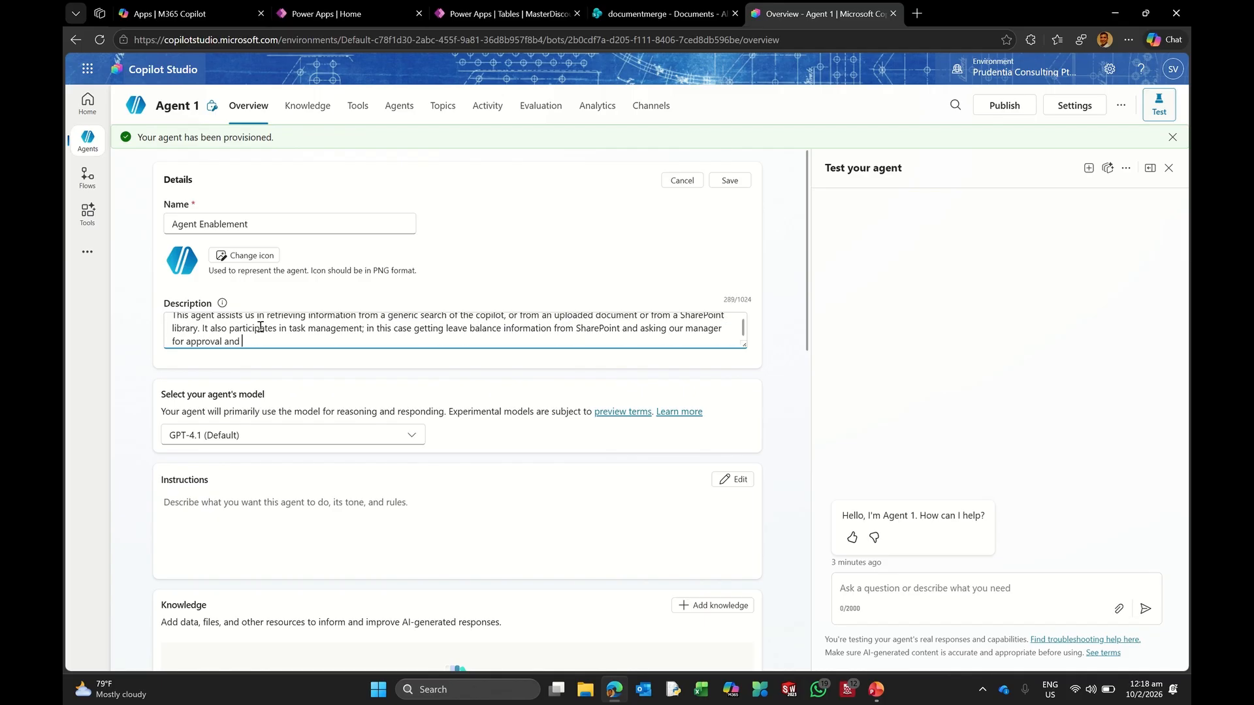
type("based on which, the records in sharep")
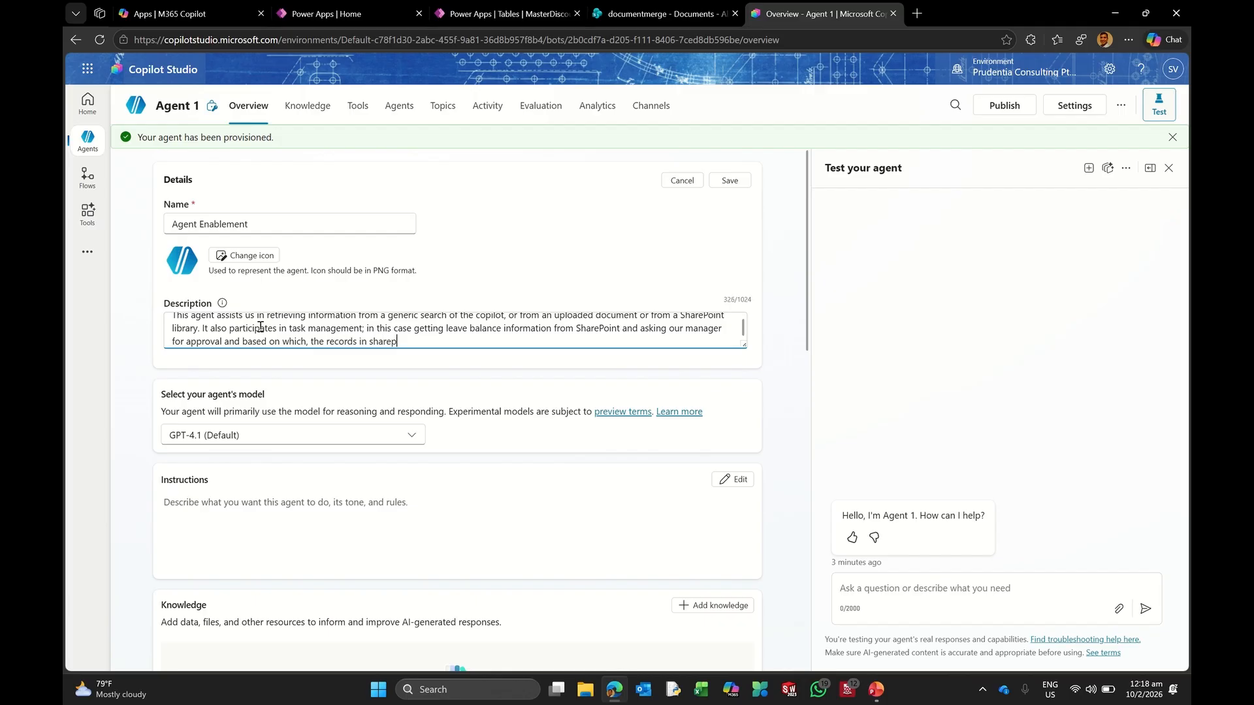
key("BackSpace")
key("BackSpace")
key("BackSpace")
key("BackSpace")
type("SharePoint will sutably be")
key("BackSpace")
key("BackSpace")
key("BackSpace")
key("BackSpace")
key("BackSpace")
key("BackSpace")
key("BackSpace")
key("BackSpace")
type("itably be")
type(" upda")
type("d")
type("pa")
type("ted.")
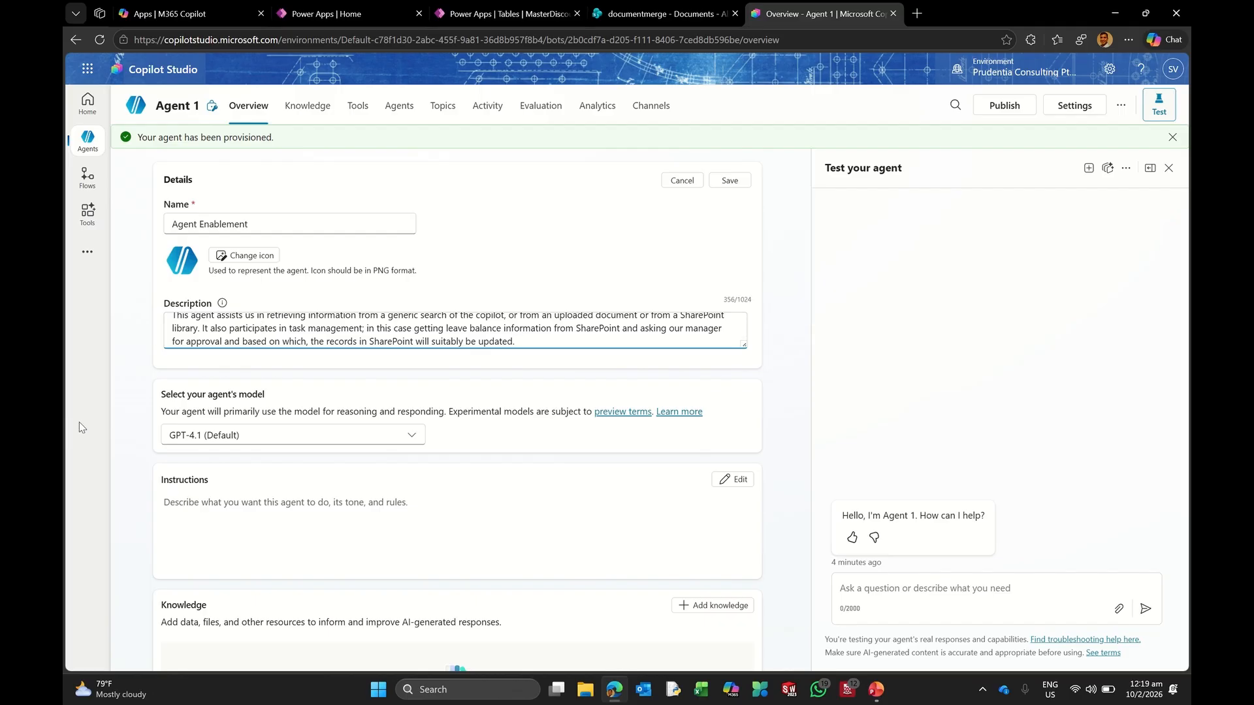
Step: Switch the agent's model to GPT-5 Auto (Preview)
left_click(208, 439)
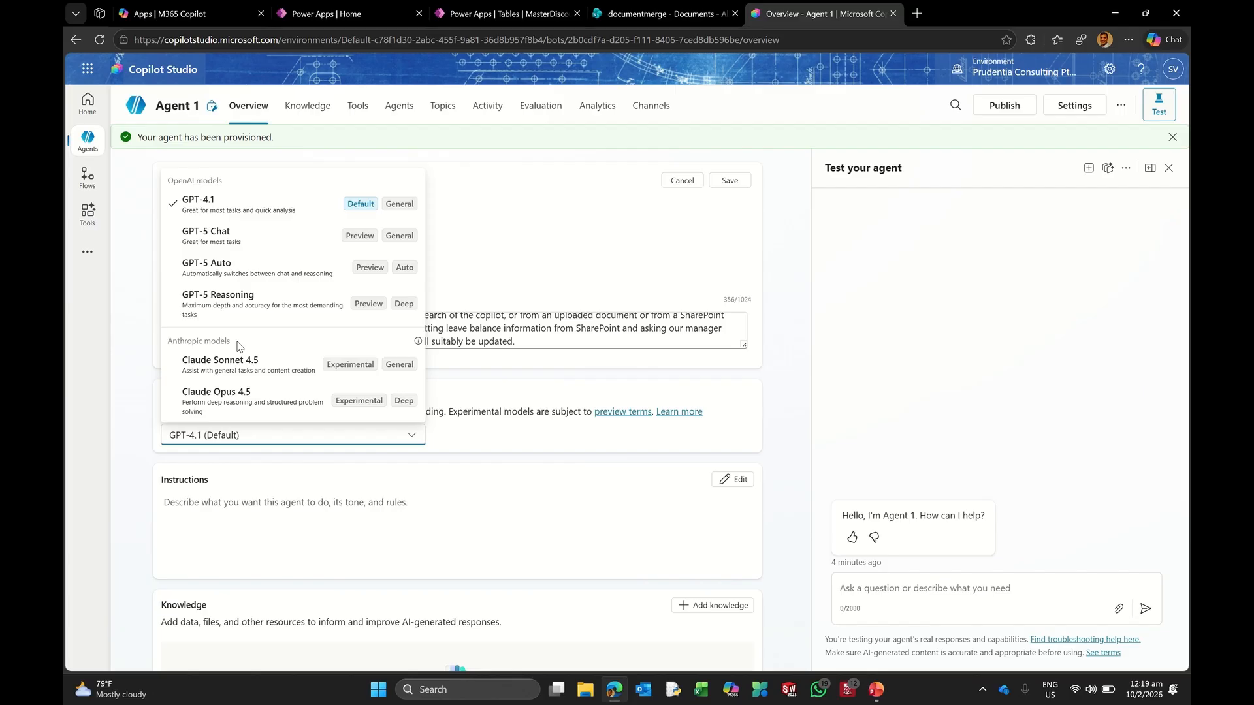
left_click(264, 275)
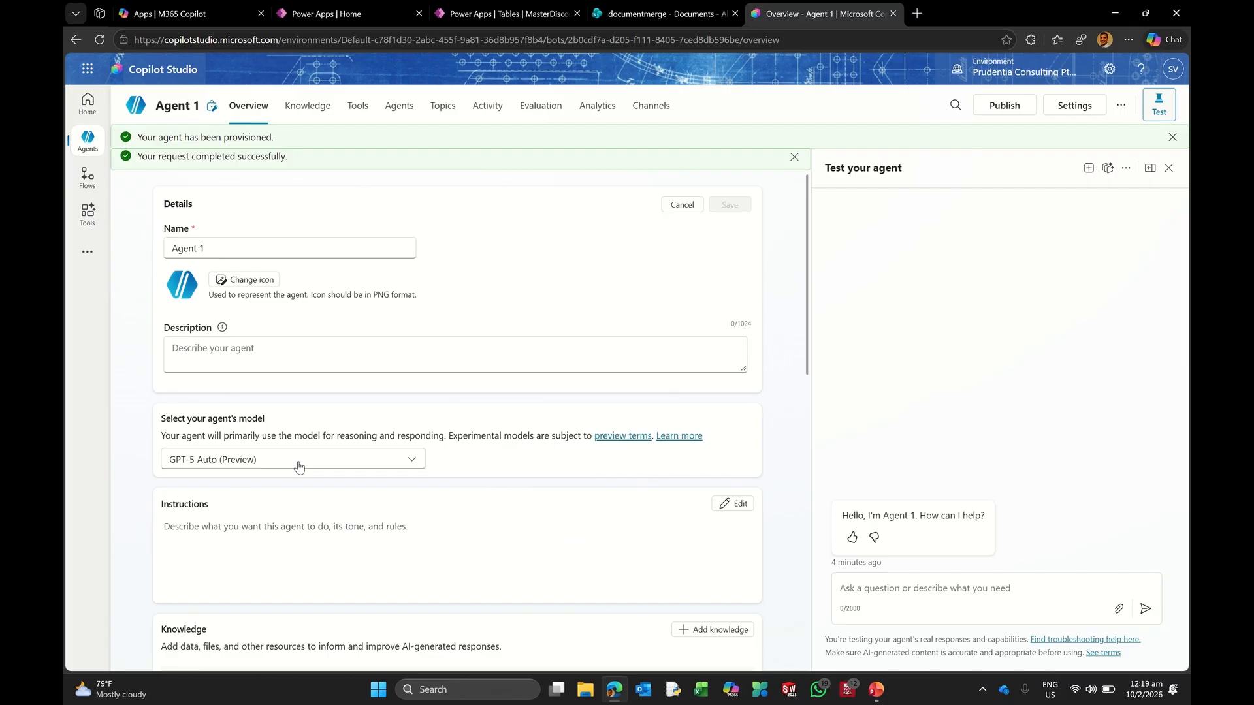
left_click(302, 366)
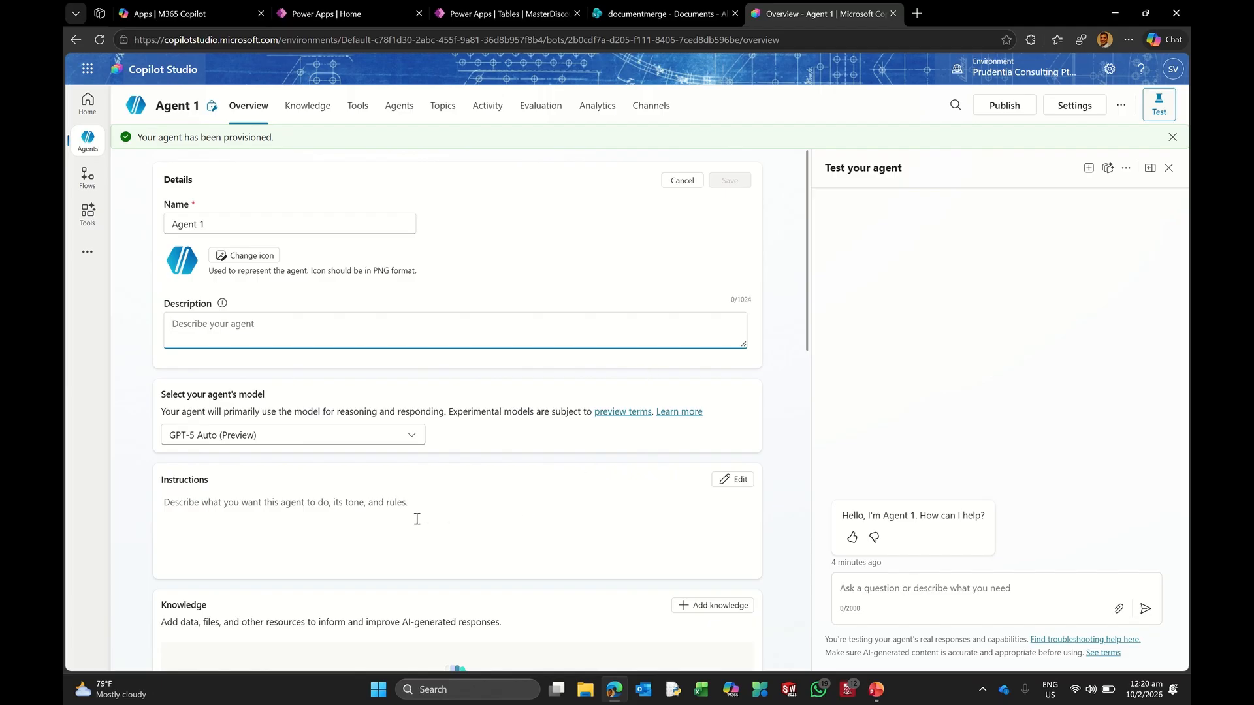
Step: Replace 'Agent 1' with 'Agent Enablement' in the Name field and save the details
left_click(269, 231)
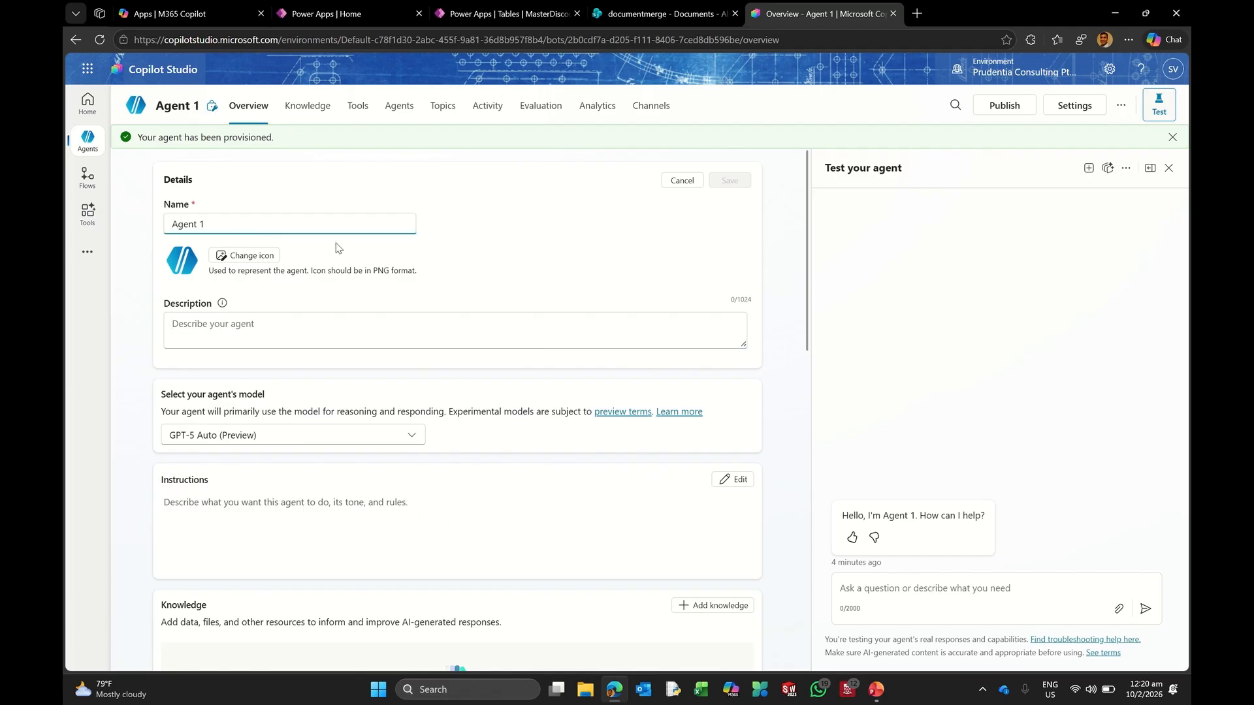
key("BackSpace")
type("3NQBL3M3")
key("ctrl+BackSpace")
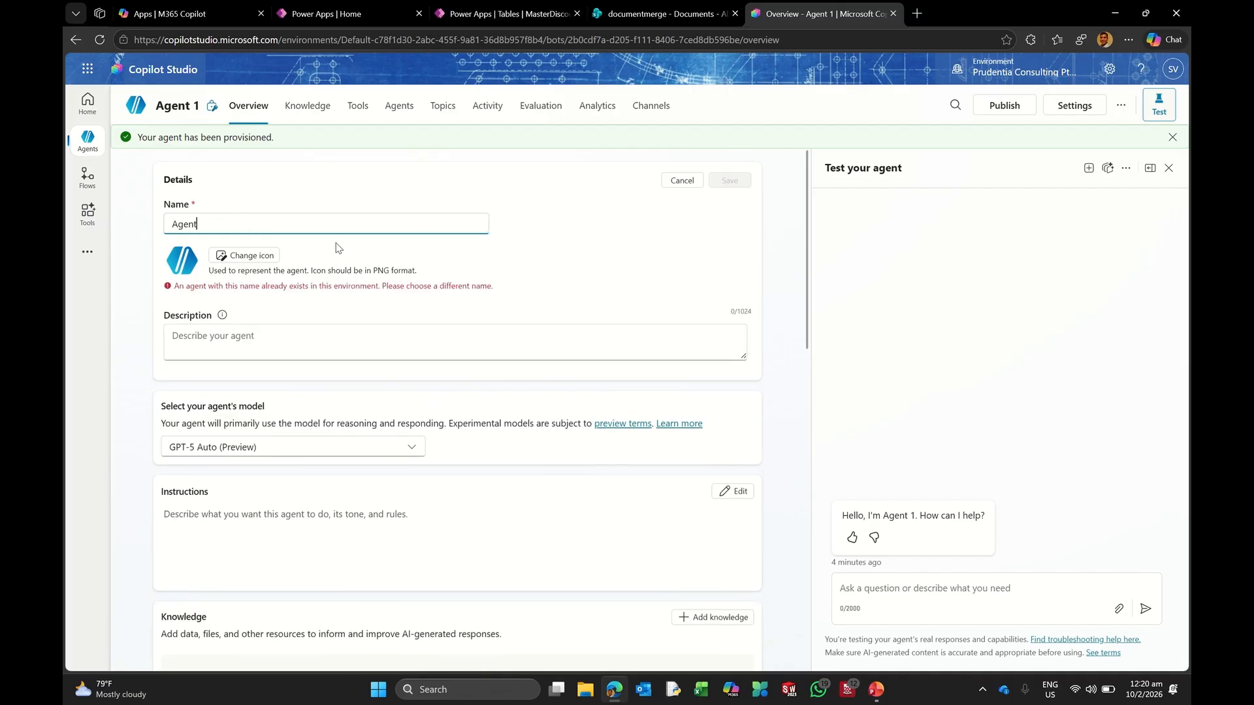
type("Enablement")
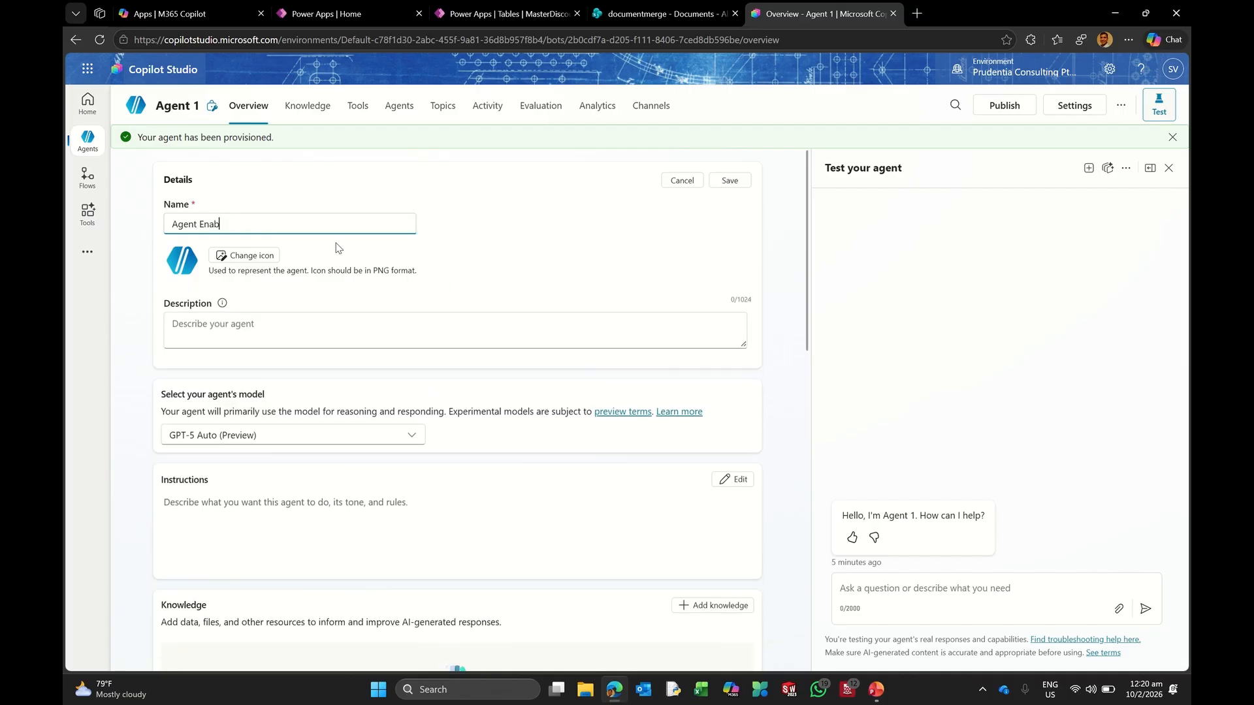
left_click(729, 180)
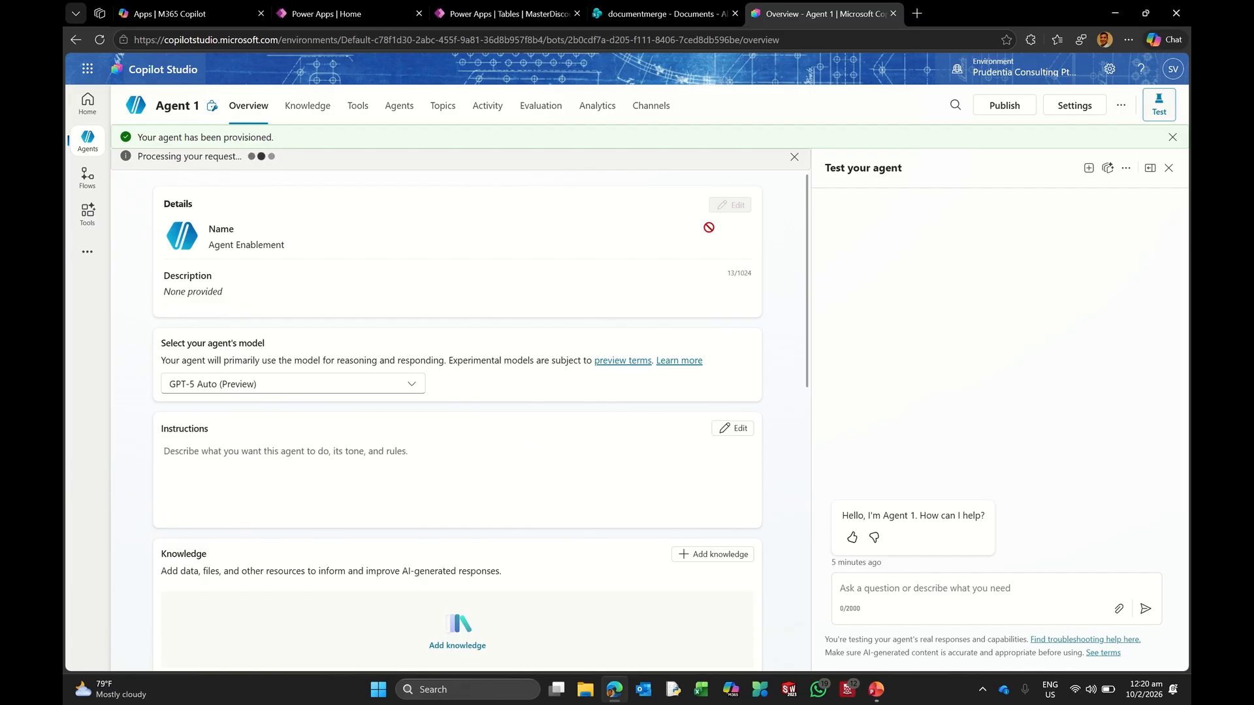
left_click(730, 208)
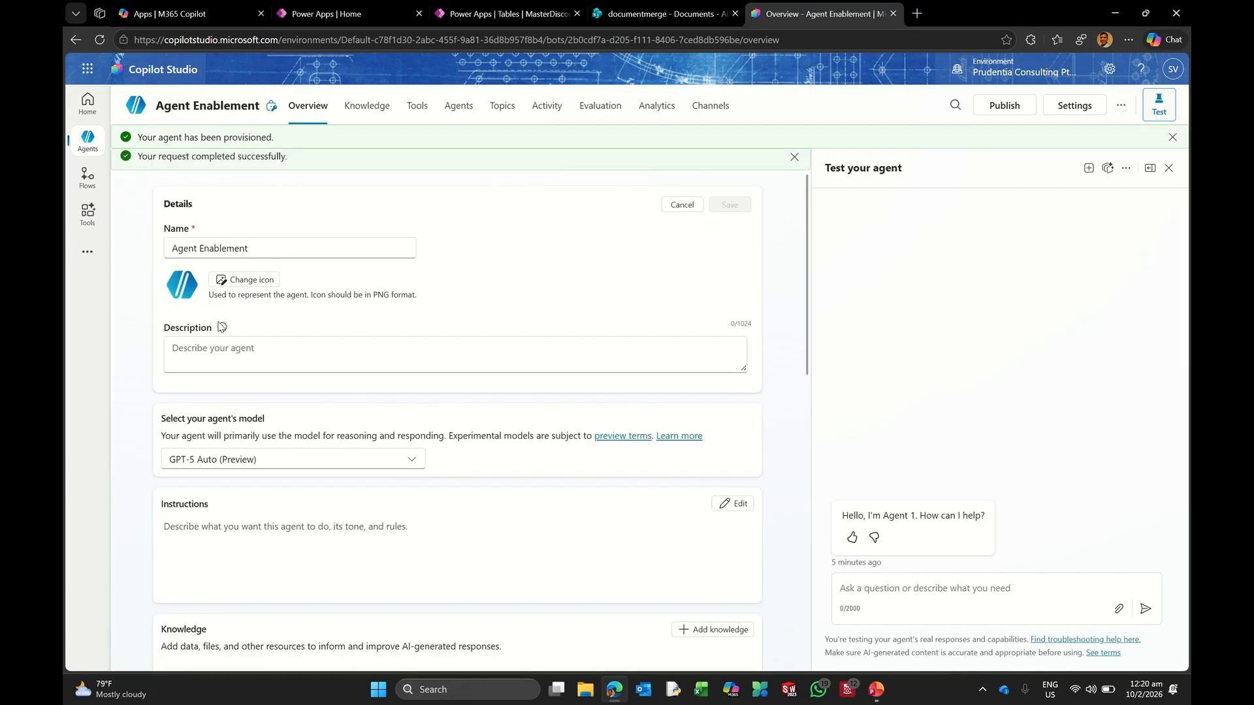
Step: Write the agent description covering information retrieval, task management and SharePoint leave approvals, then save
left_click(232, 361)
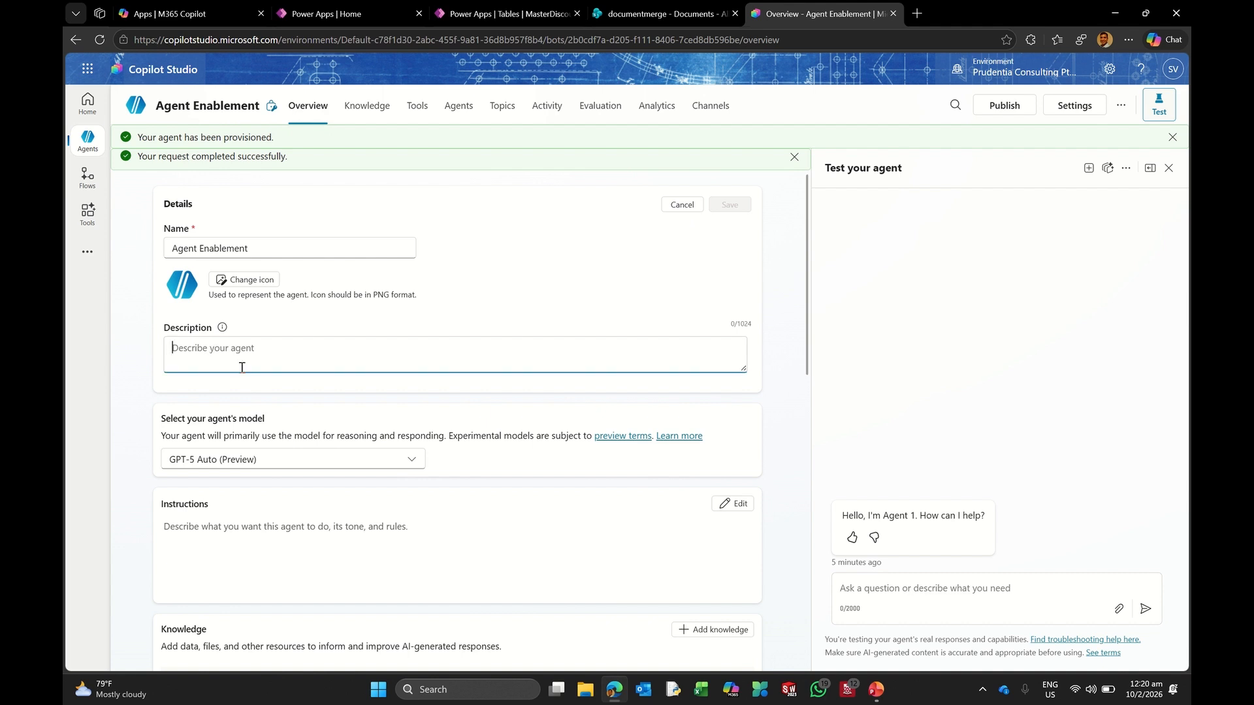
type("This agent is")
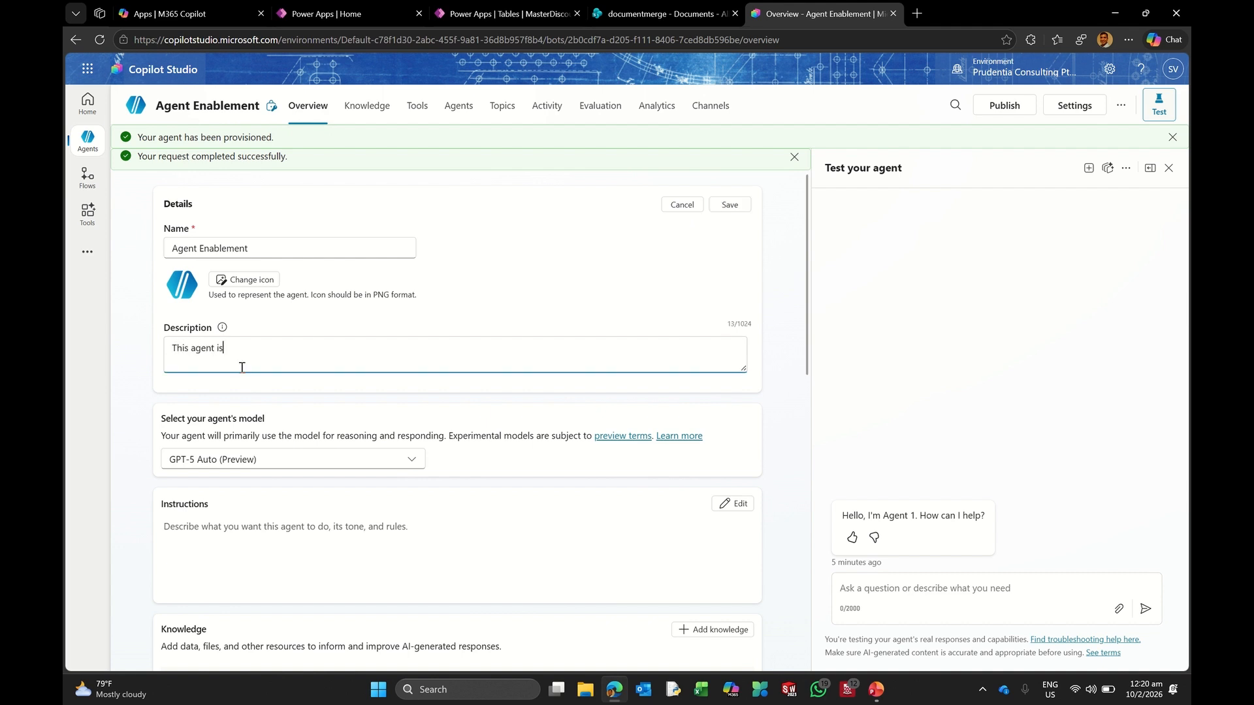
type(" used for informa")
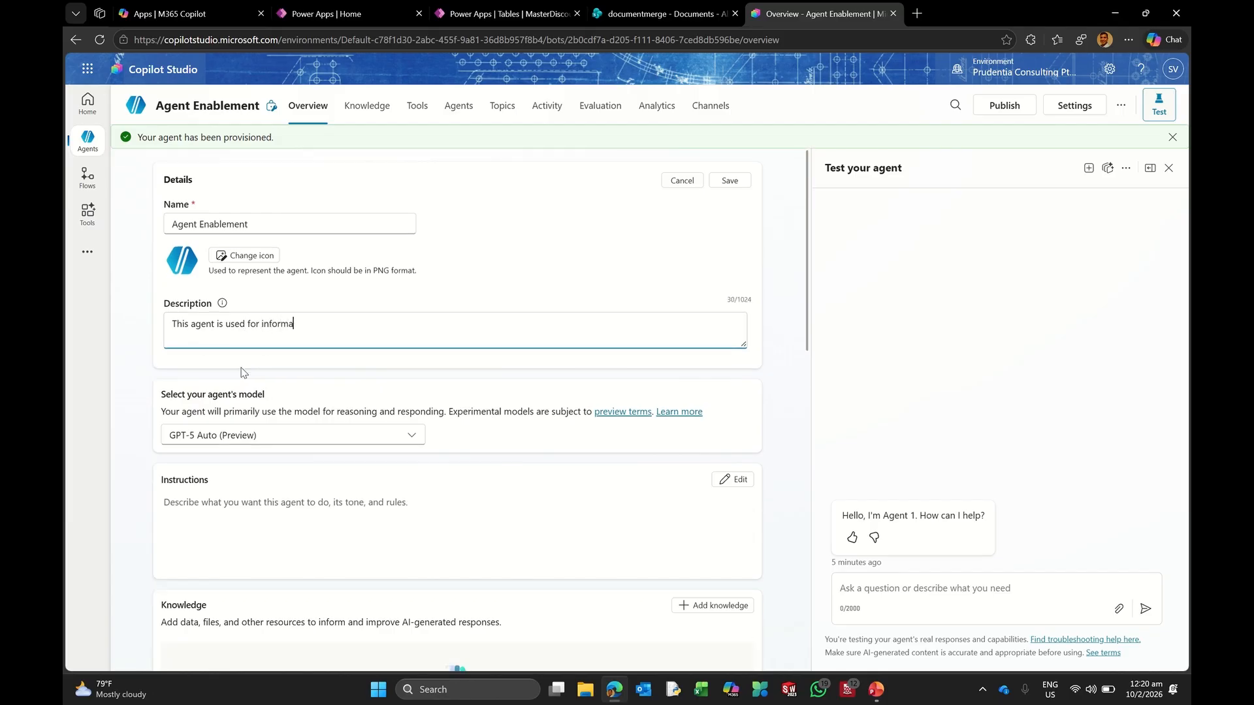
type("tion retrieval from generic GPT sera")
type("ch")
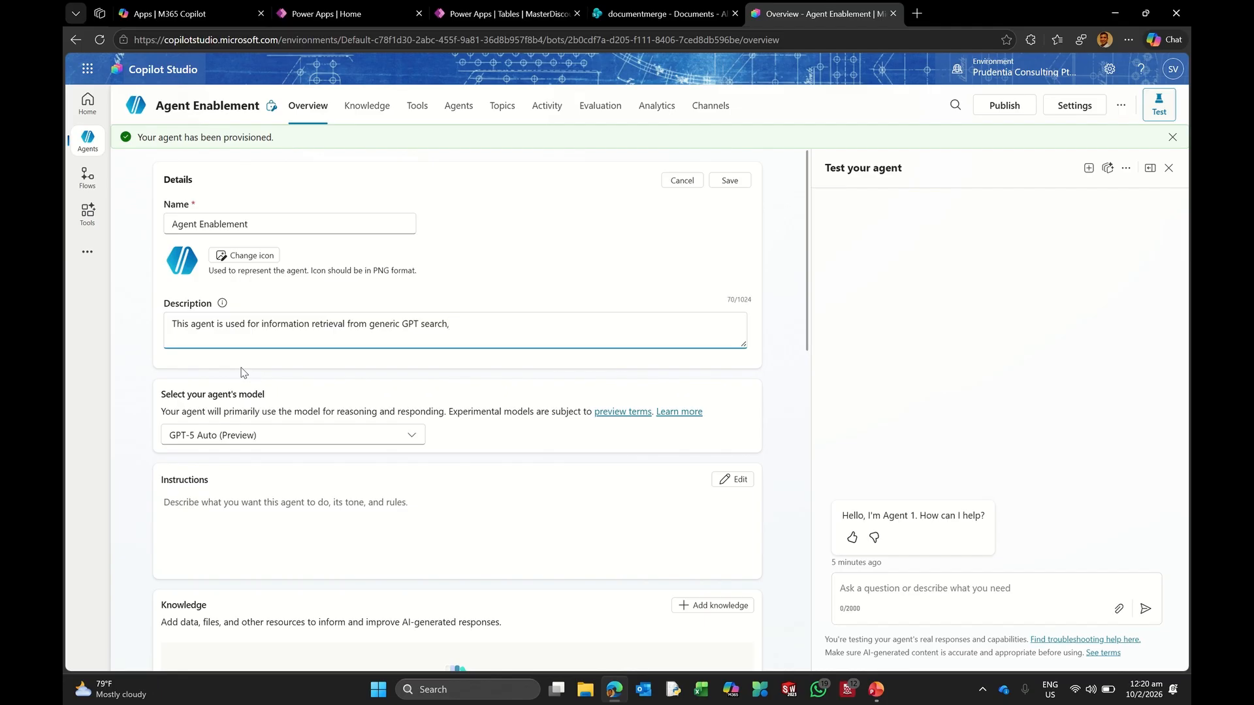
type(", uploaded document, website and docume")
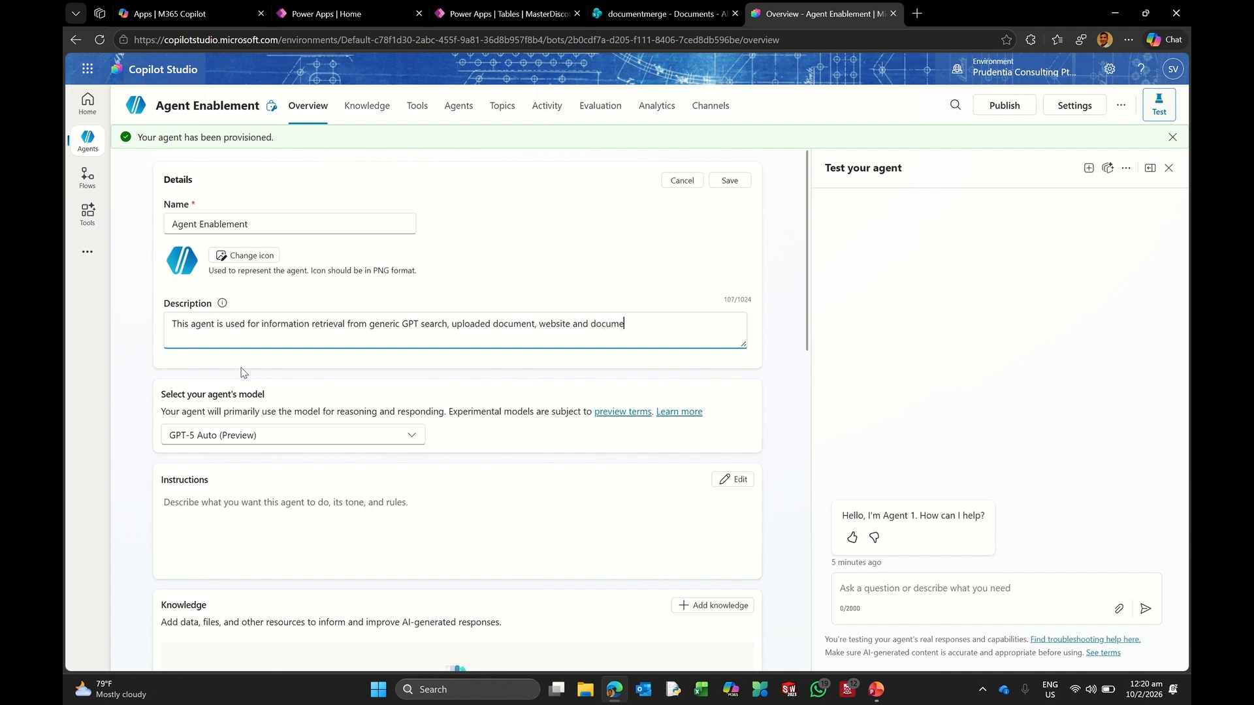
type("nts on SHar")
key("BackSpace")
key("BackSpace")
key("BackSpace")
type("harePoint. It also does task management")
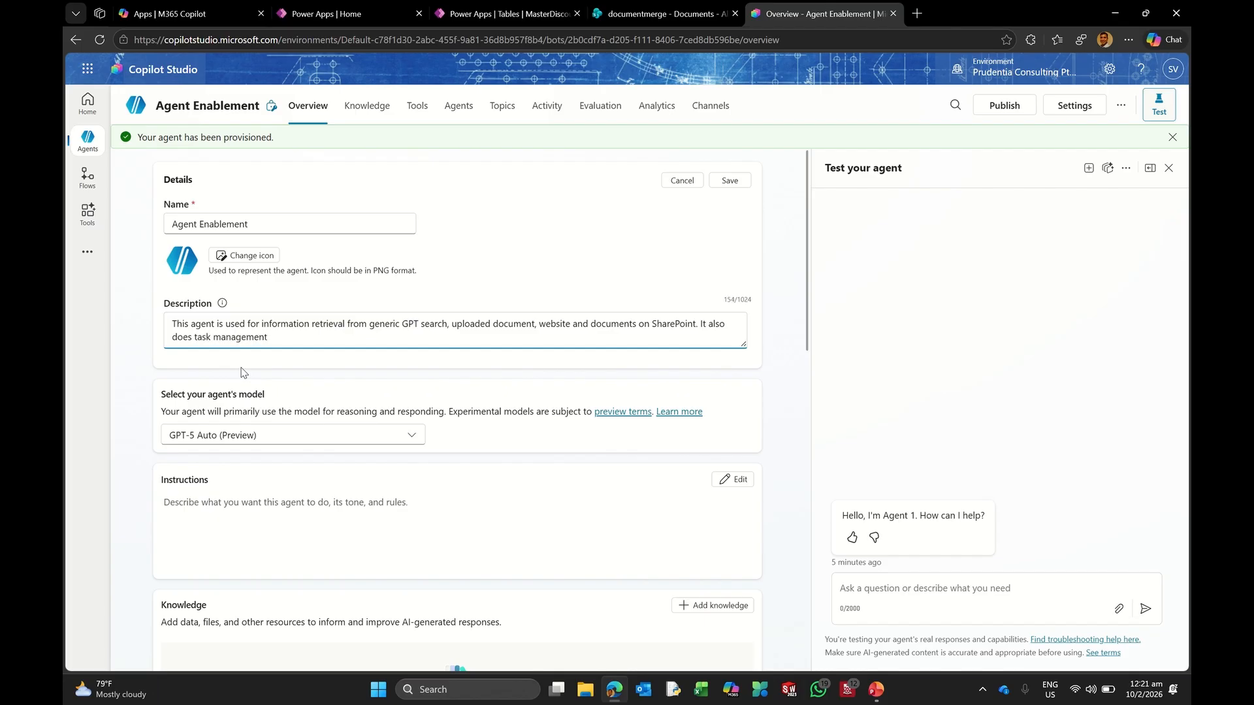
type(" and workflow approvals; gets informatio")
key("BackSpace")
key("BackSpace")
key("BackSpace")
key("BackSpace")
key("BackSpace")
key("BackSpace")
key("BackSpace")
key("BackSpace")
key("BackSpace")
type("leave information fron")
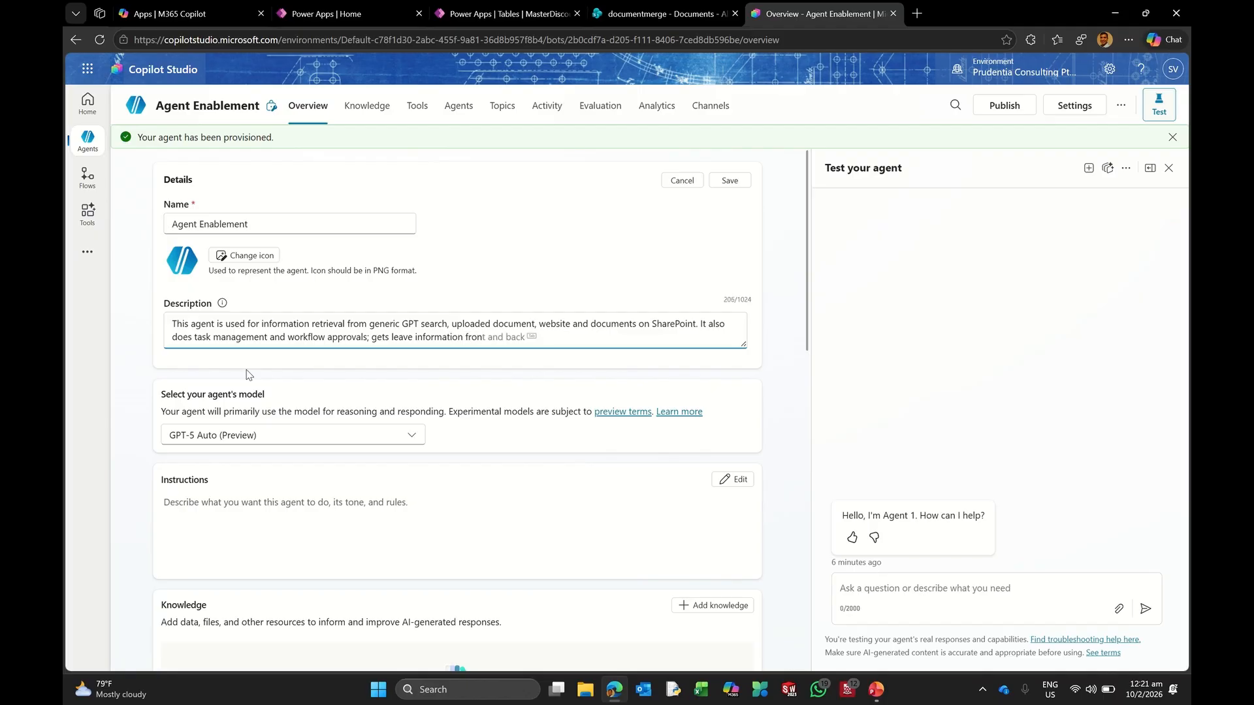
key("BackSpace")
type("m SharePoint, ask")
type("e user for action based")
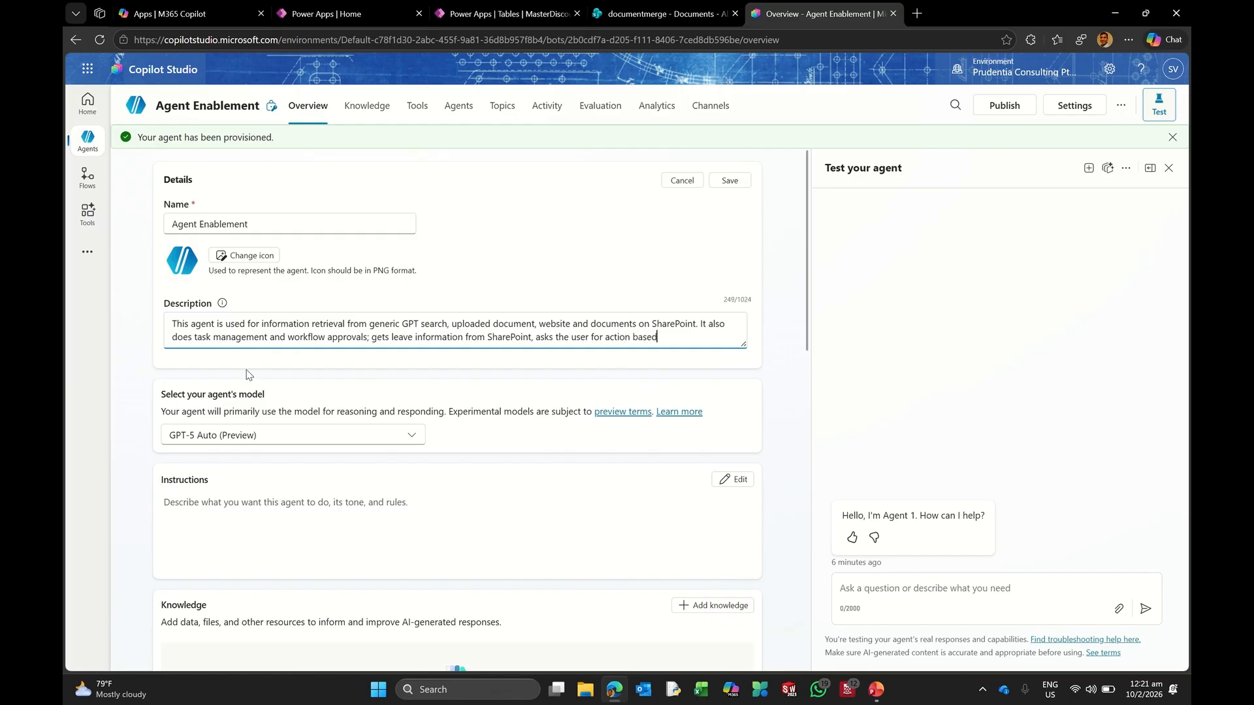
type(" on which approvals")
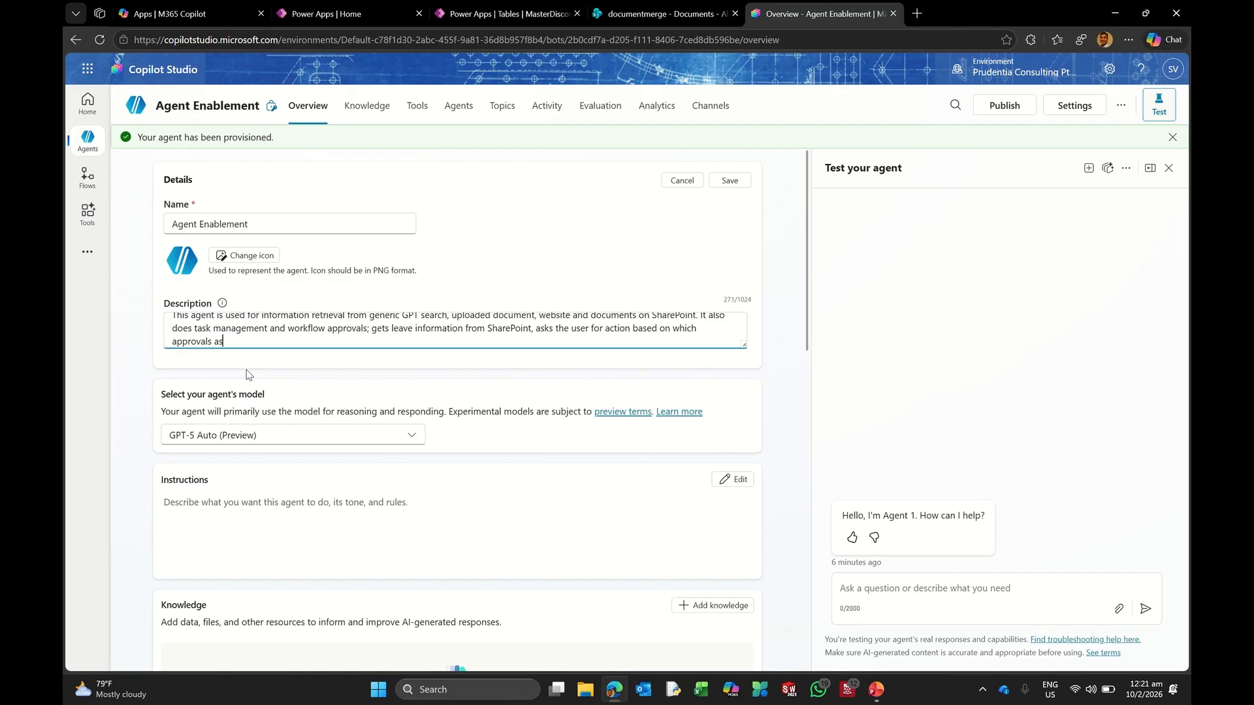
type(" are sought from the manager the records in Sha")
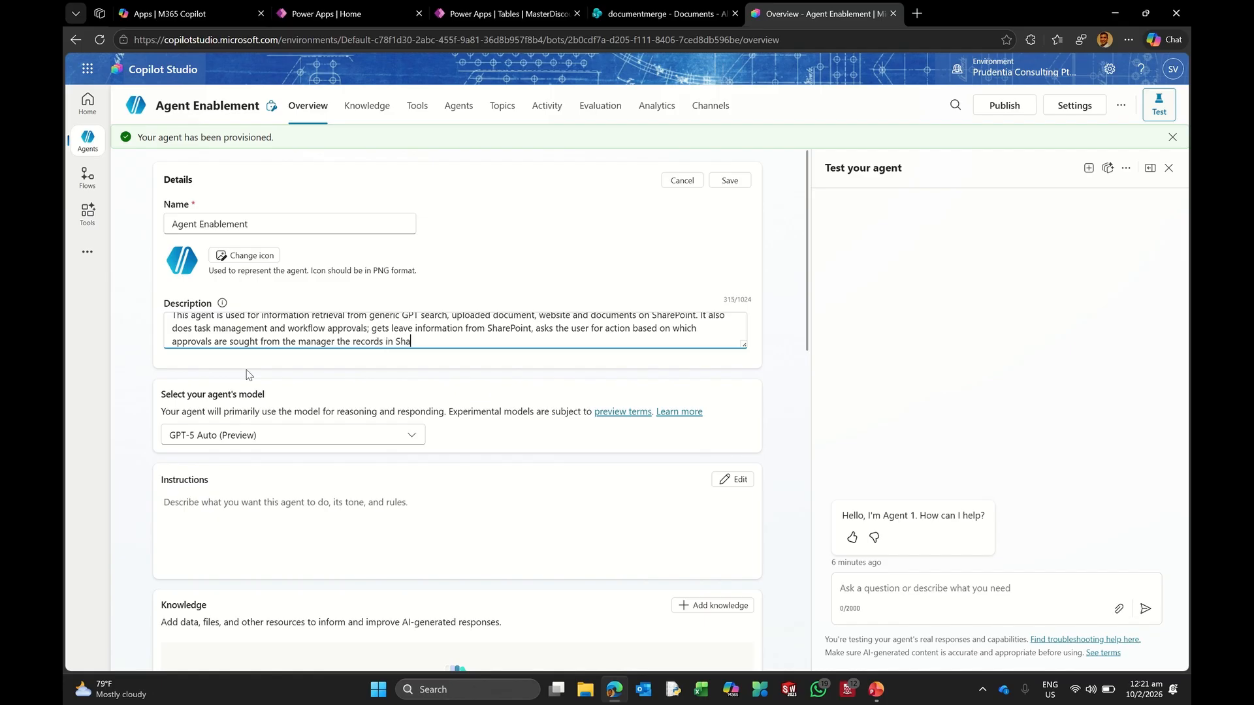
type("rePouint are sutably updated")
key("BackSpace")
key("BackSpace")
key("BackSpace")
key("BackSpace")
key("BackSpace")
key("BackSpace")
key("BackSpace")
key("BackSpace")
key("BackSpace")
key("BackSpace")
key("BackSpace")
key("BackSpace")
type("itably updated.")
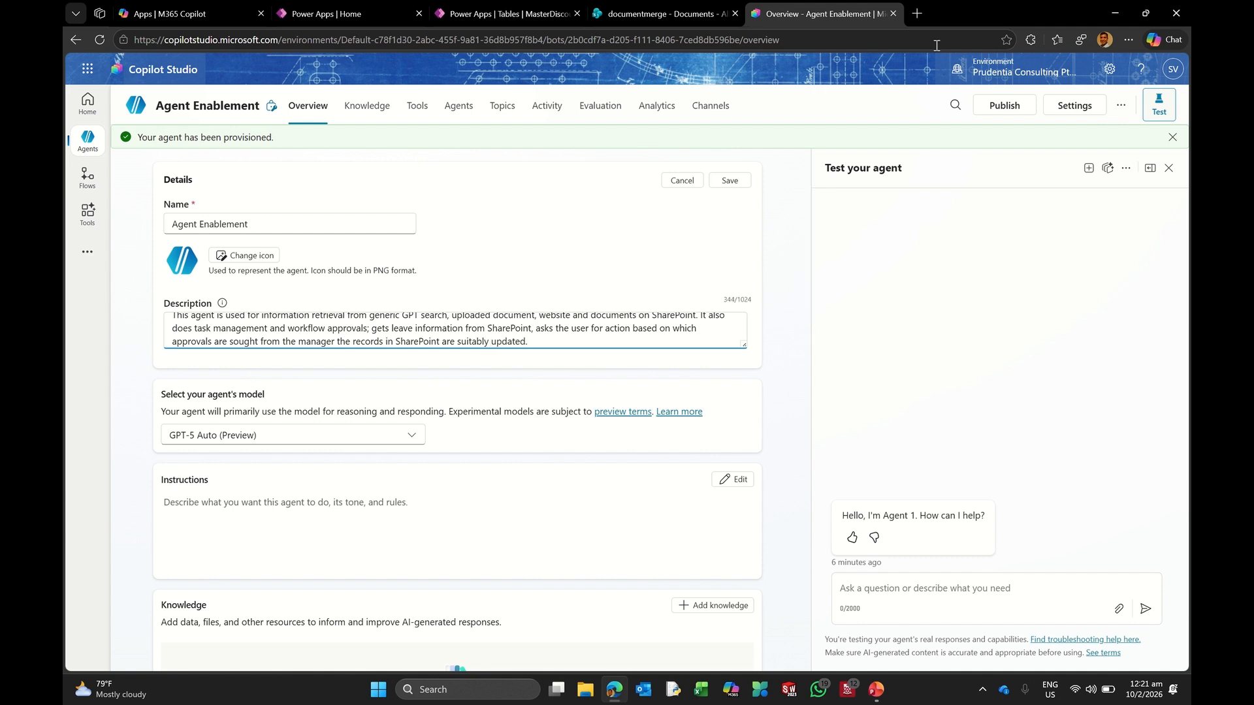
left_click(730, 183)
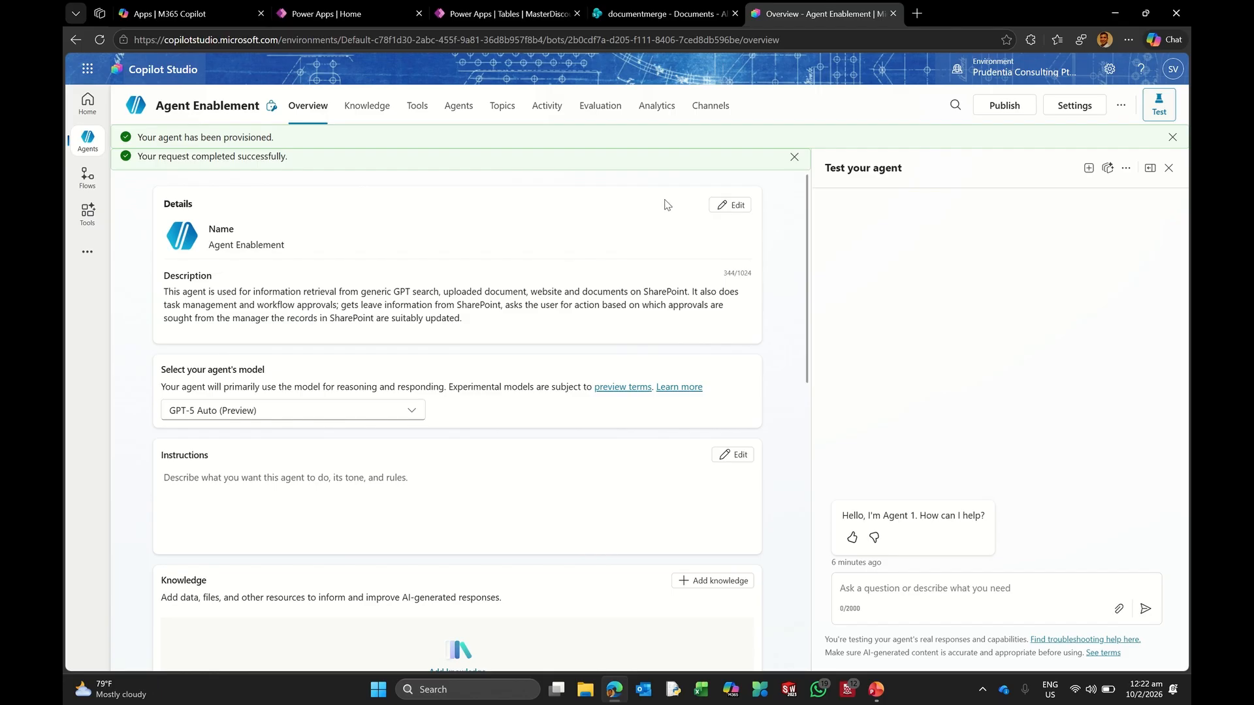
Step: Enter instructions '1. Use business professional language.' and '2. Flag abusive language.' and save them
left_click(742, 455)
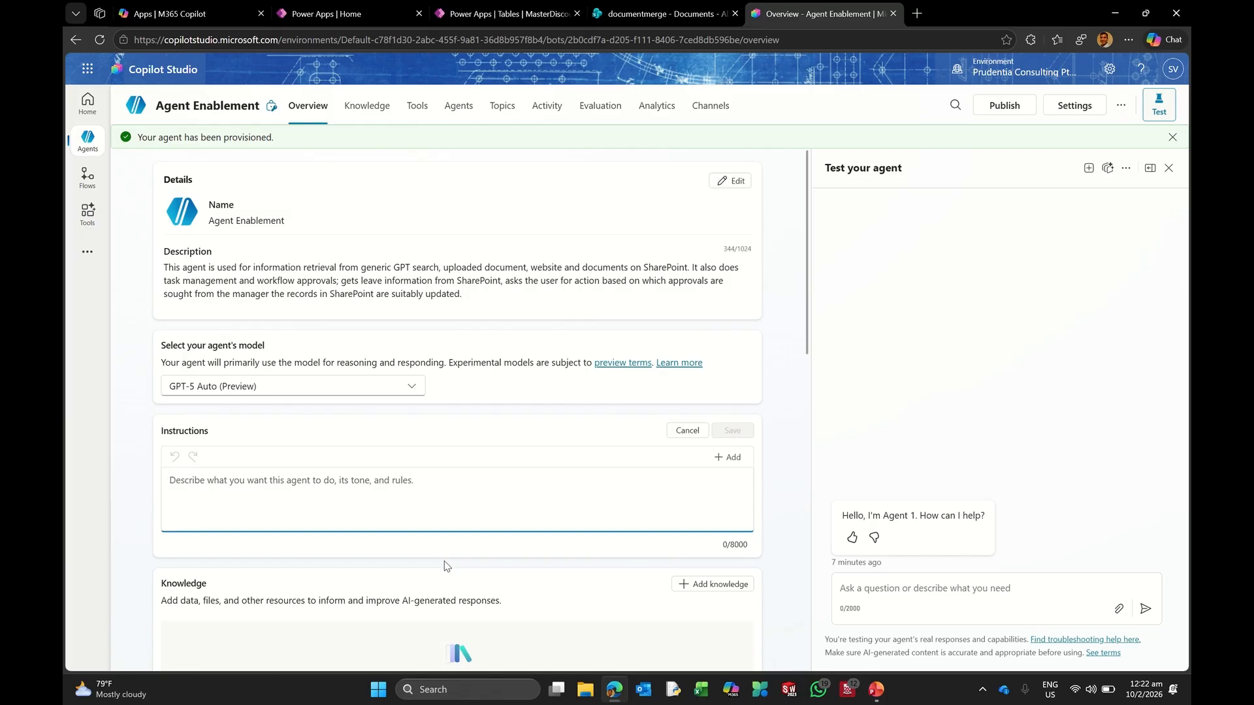
type("1. Be")
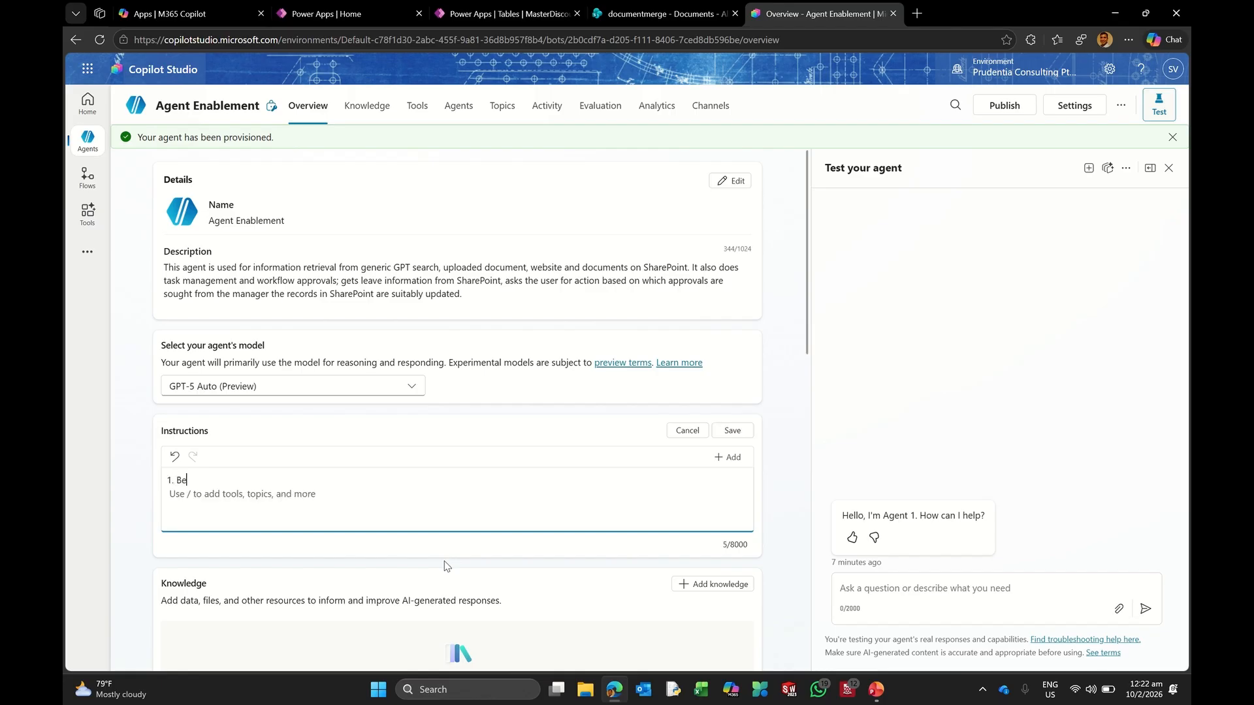
key("BackSpace")
key("BackSpace")
key("BackSpace")
type("Use business professional language.")
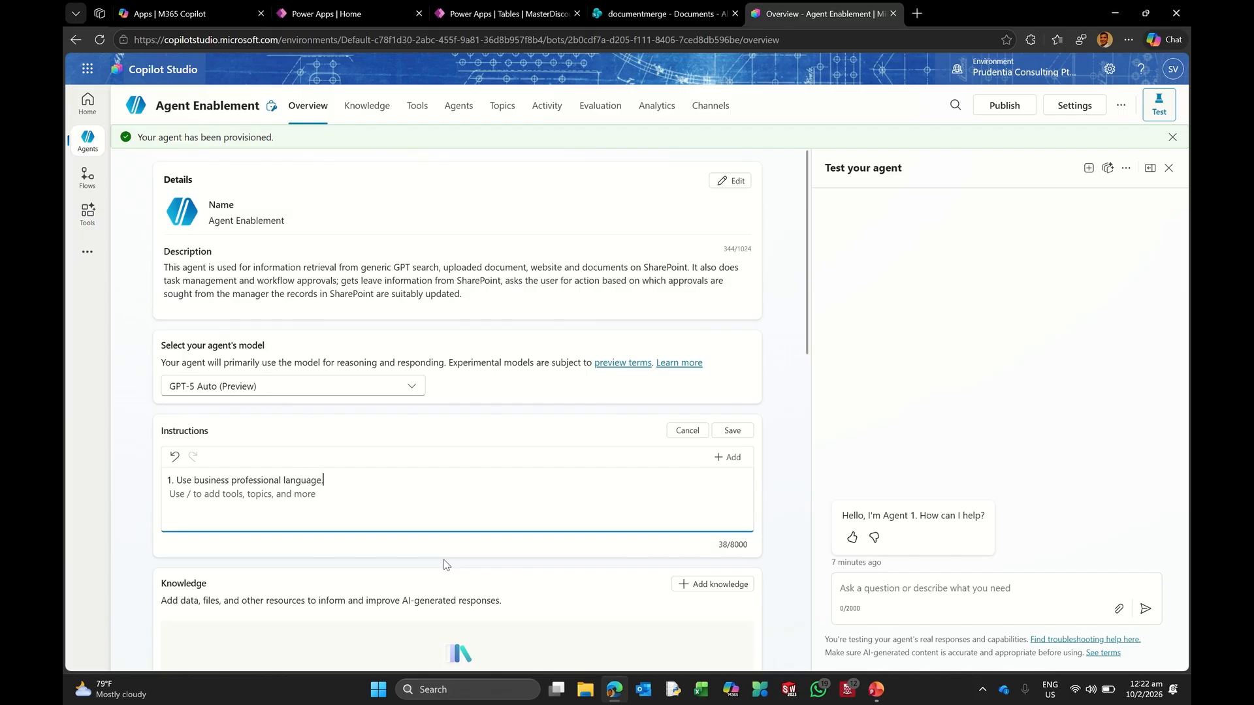
key("Return")
type("Flo")
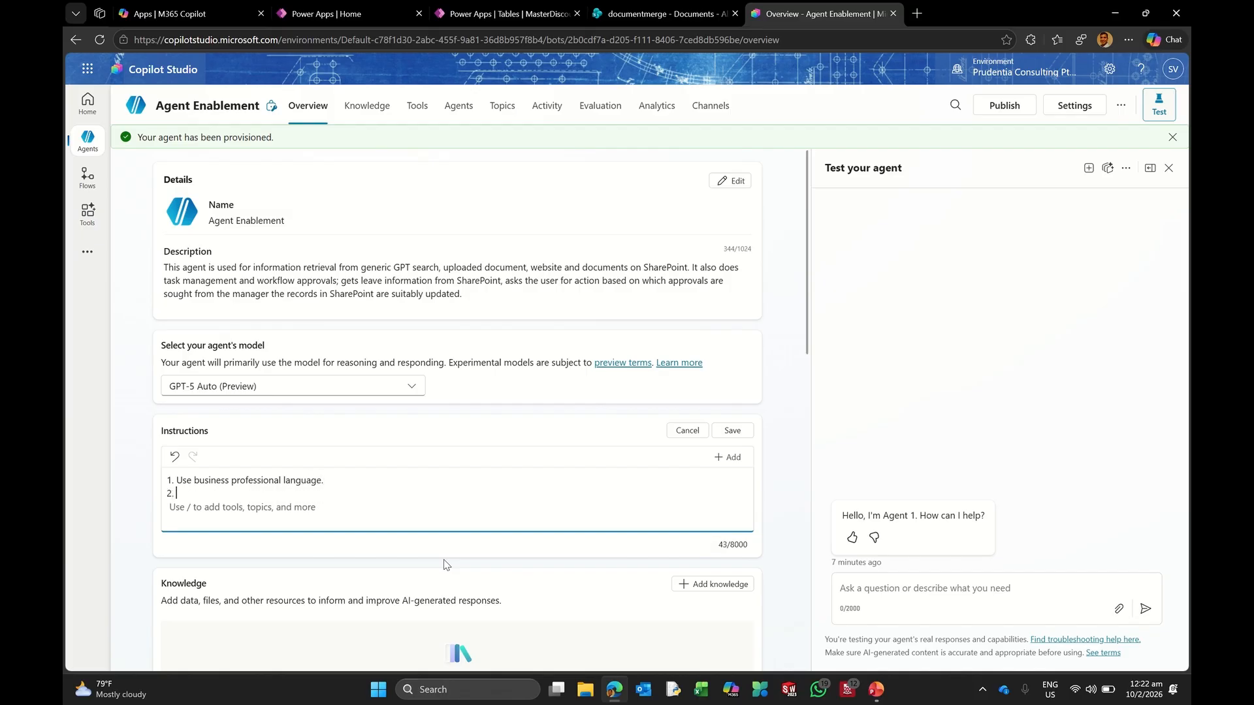
key("BackSpace")
type("ag abusive langugage.")
key("BackSpace")
key("BackSpace")
key("BackSpace")
key("BackSpace")
key("BackSpace")
type("age")
left_click(733, 430)
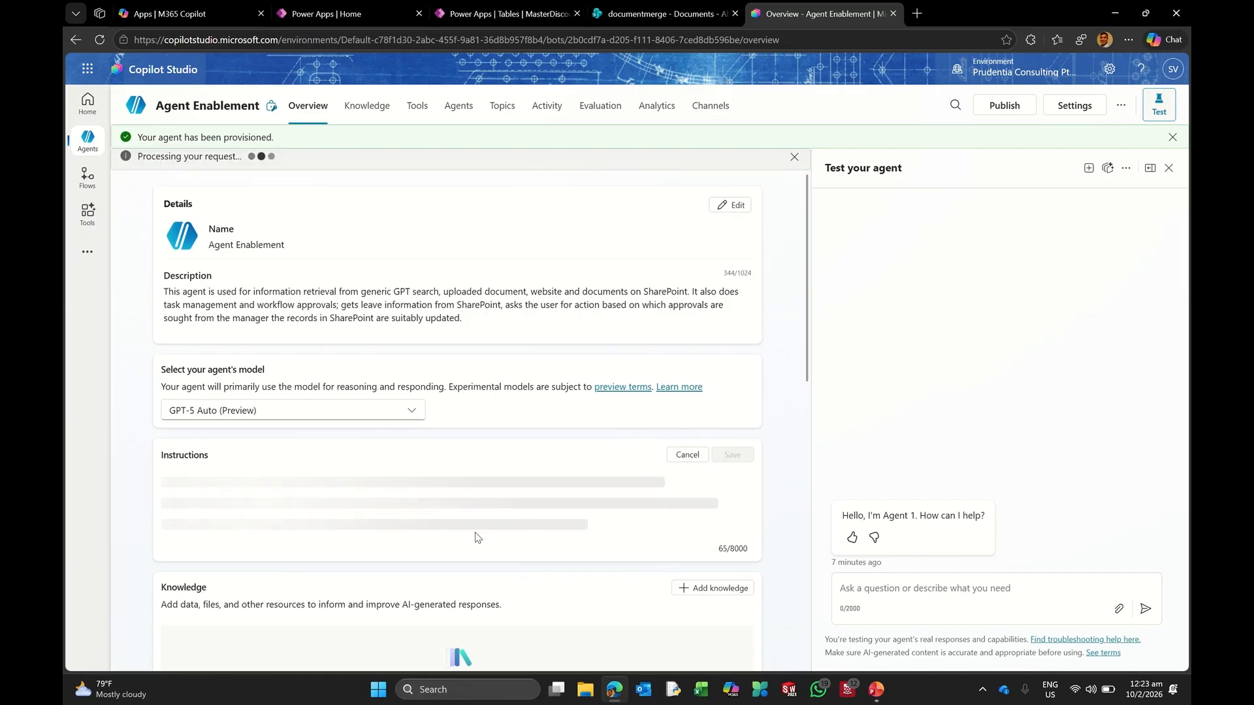
Step: Scroll down to the Knowledge card and bring up the Add knowledge options
scroll(425, 508, "down", 2)
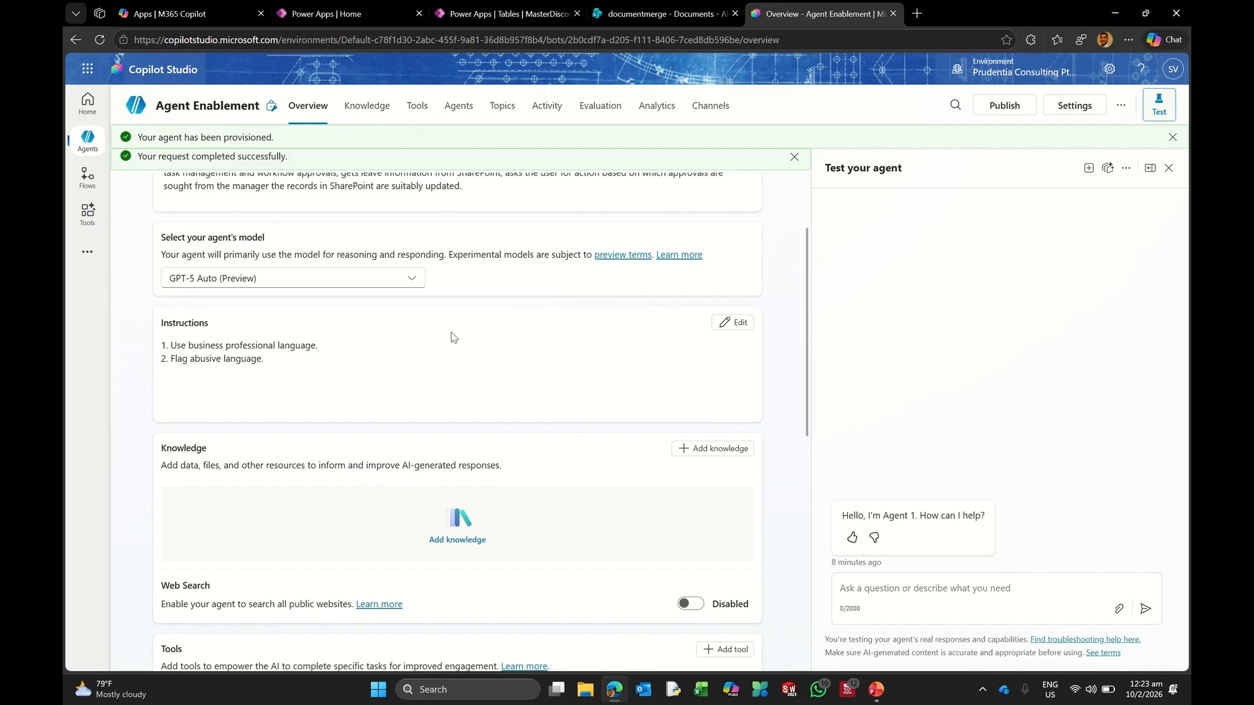
left_click(460, 523)
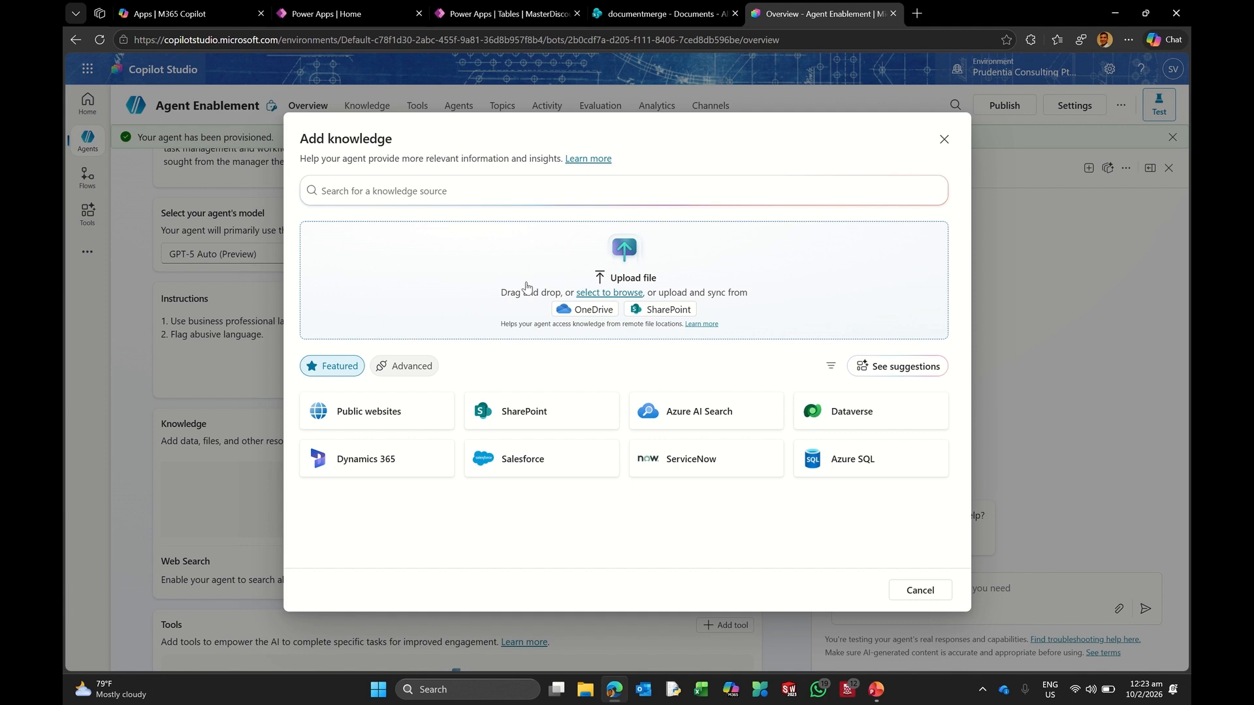
Step: Browse to Acme_Expense_Policy.docx in Downloads and open it in Word to check it
left_click(617, 293)
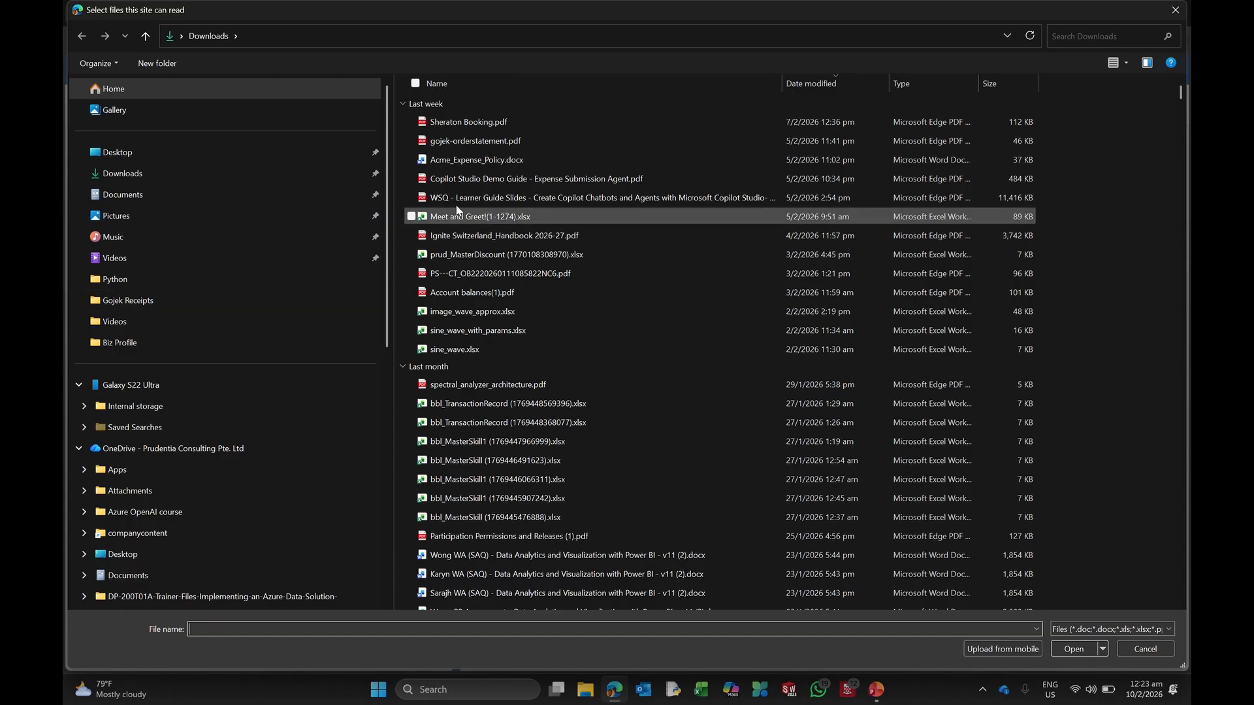
left_click(464, 160)
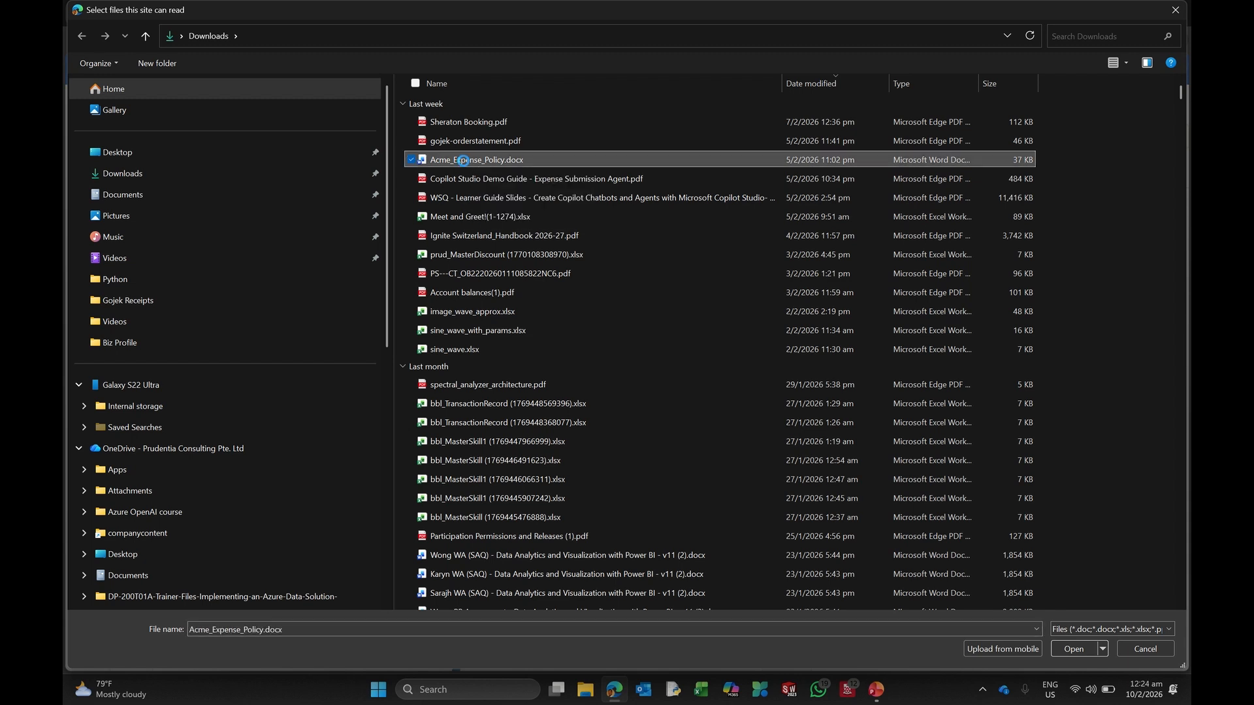
right_click(463, 159)
left_click(505, 190)
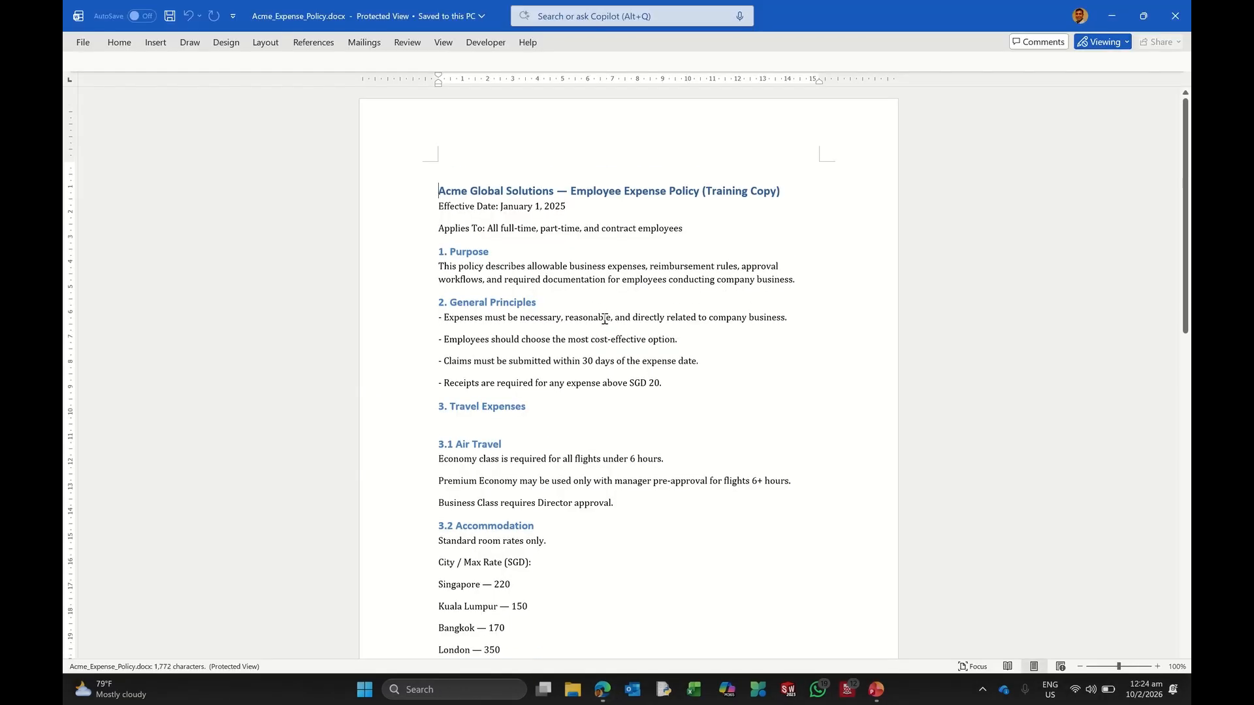
Step: Scroll through the expense policy document in Word, then close Word
scroll(565, 320, "down", 2)
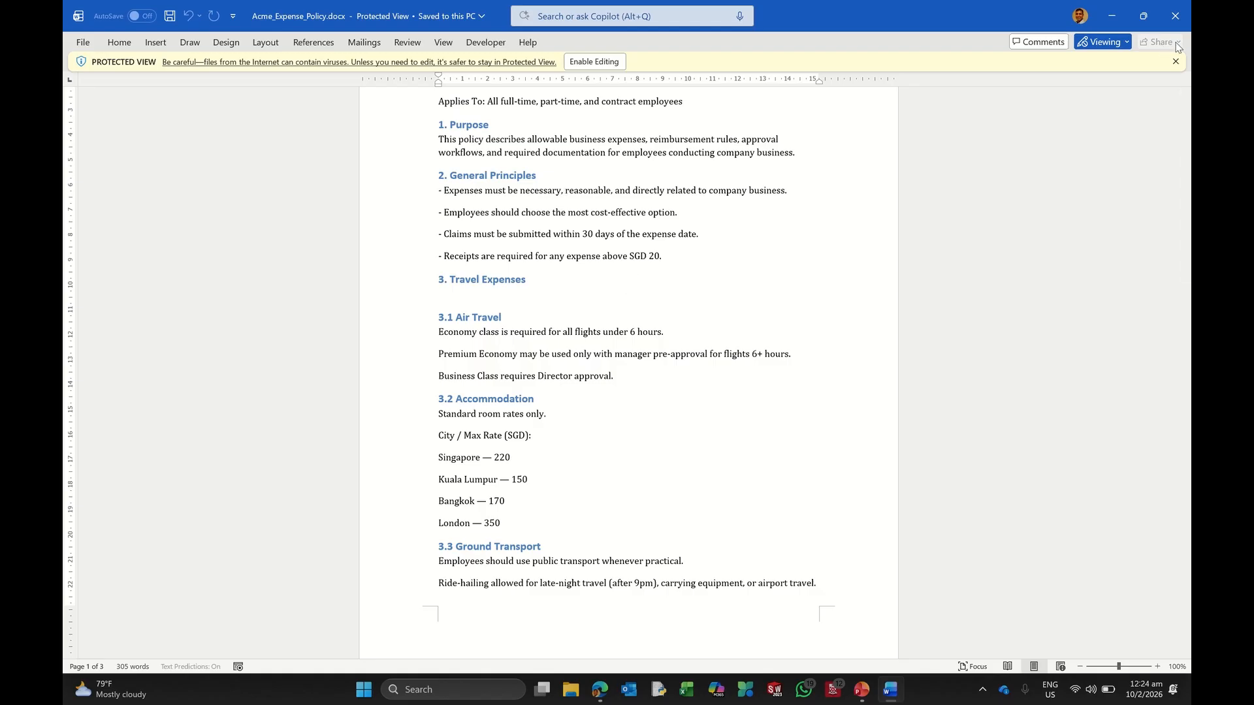
left_click(1175, 16)
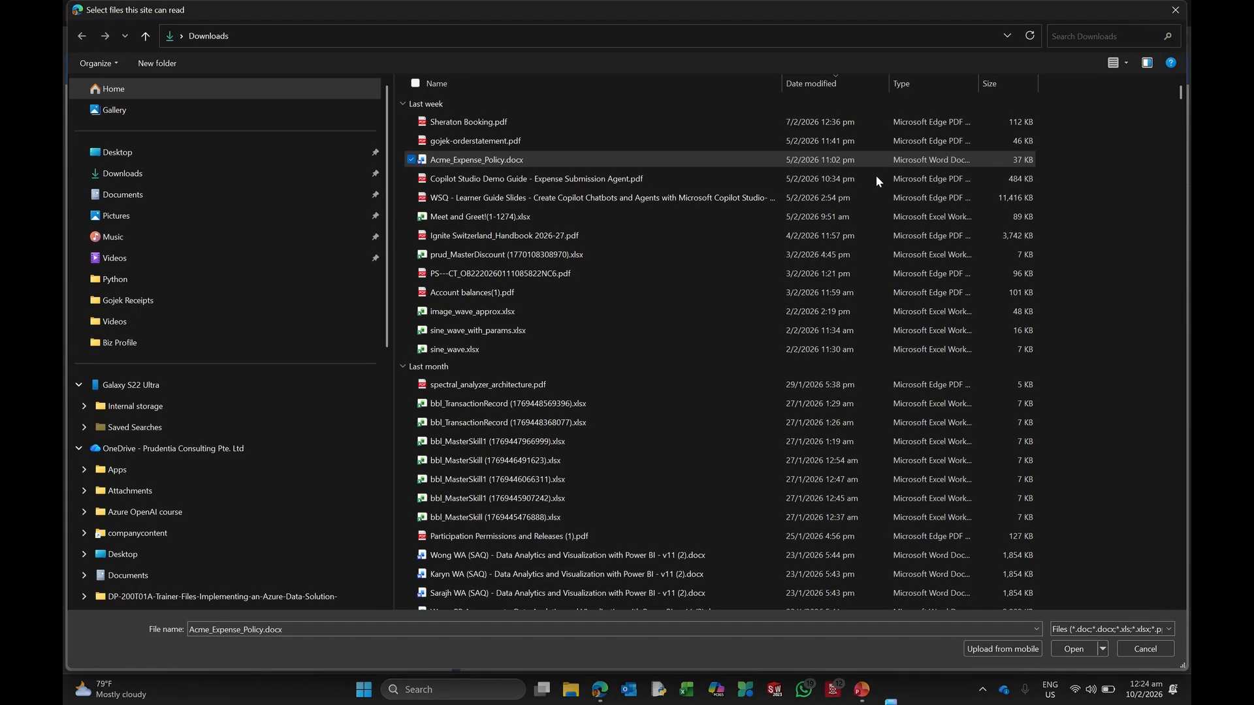
Step: Upload Acme_Expense_Policy.docx and add it to the agent's knowledge
left_click(1053, 653)
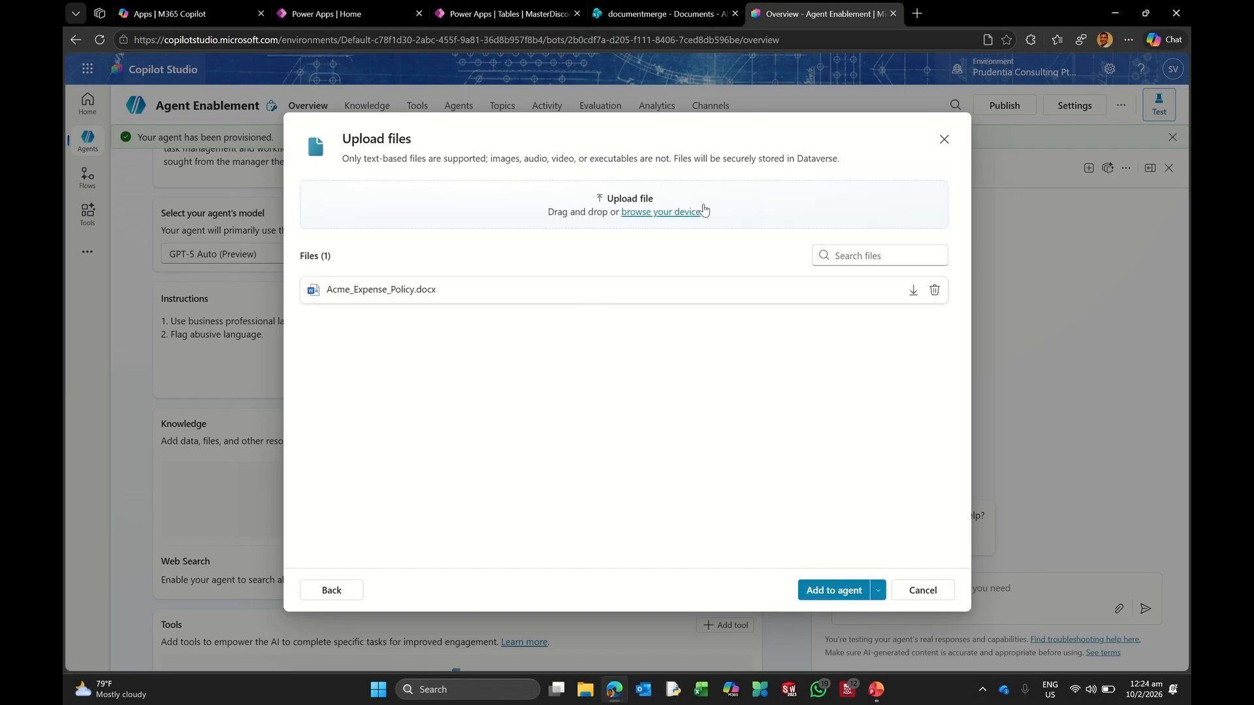
left_click(830, 592)
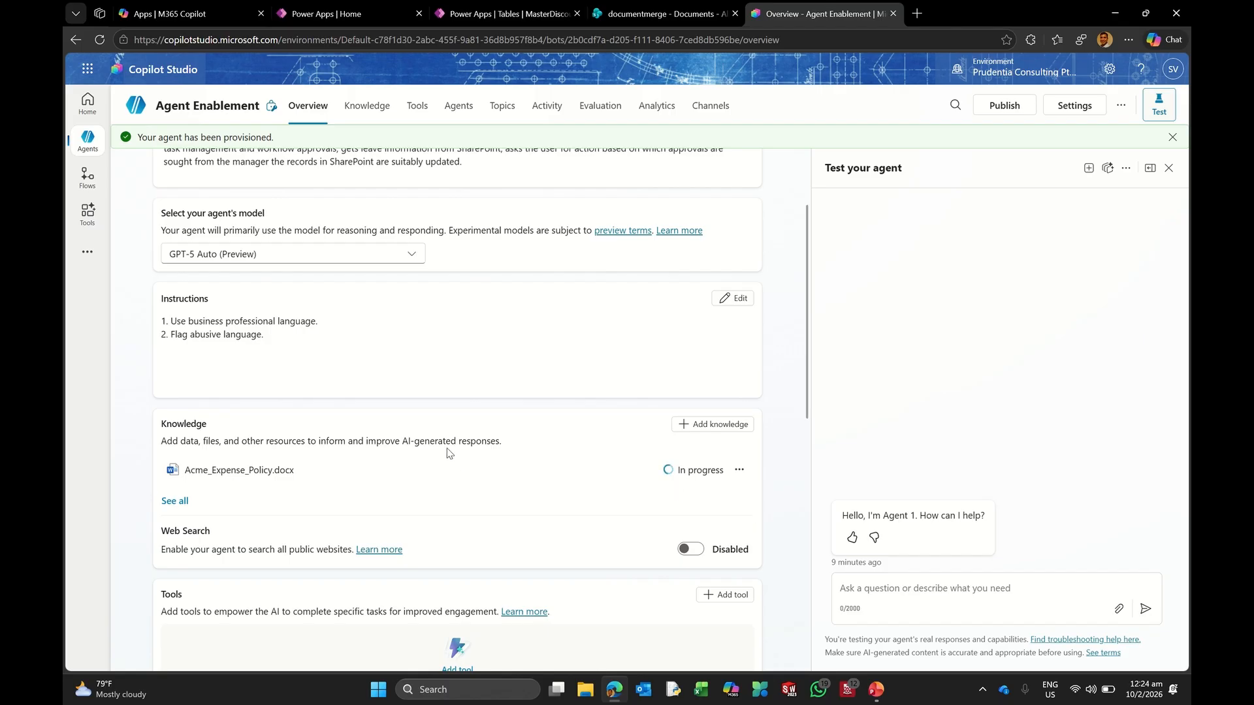
scroll(451, 454, "down", 1)
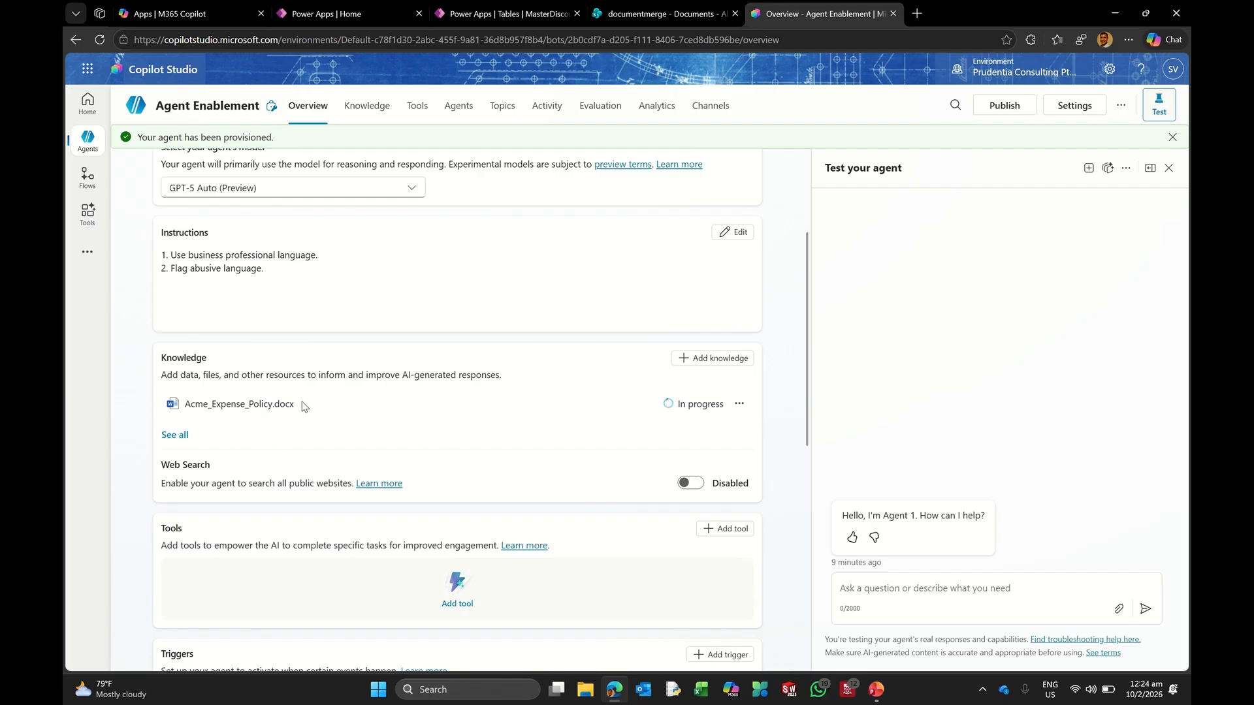
mouse_move(671, 86)
Step: Start adding a Public websites knowledge source to the agent
left_click(693, 359)
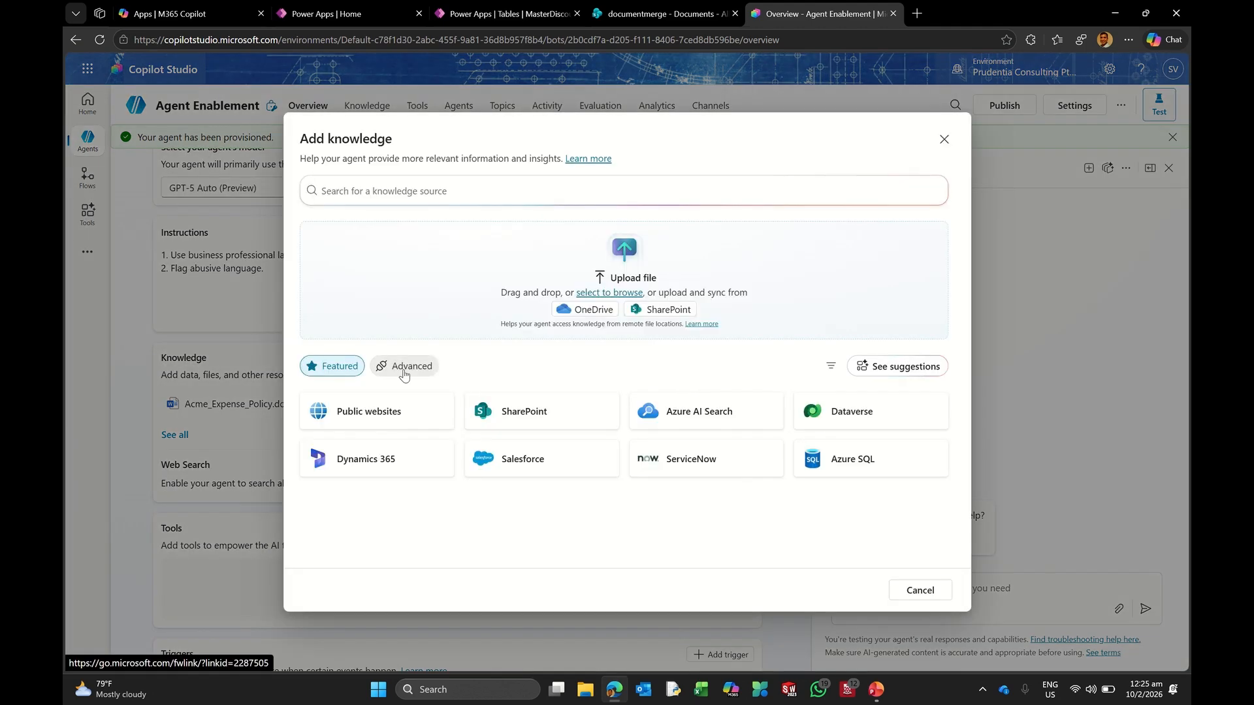
left_click(360, 406)
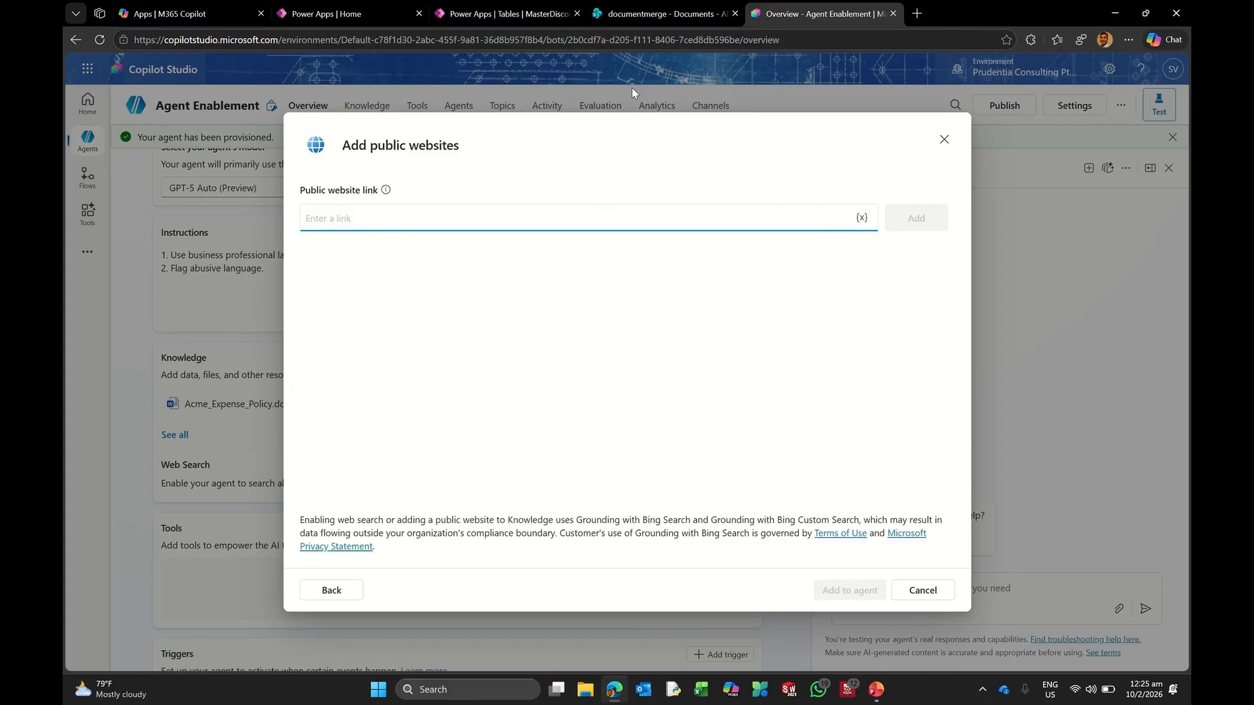
left_click(917, 14)
mouse_move(888, 10)
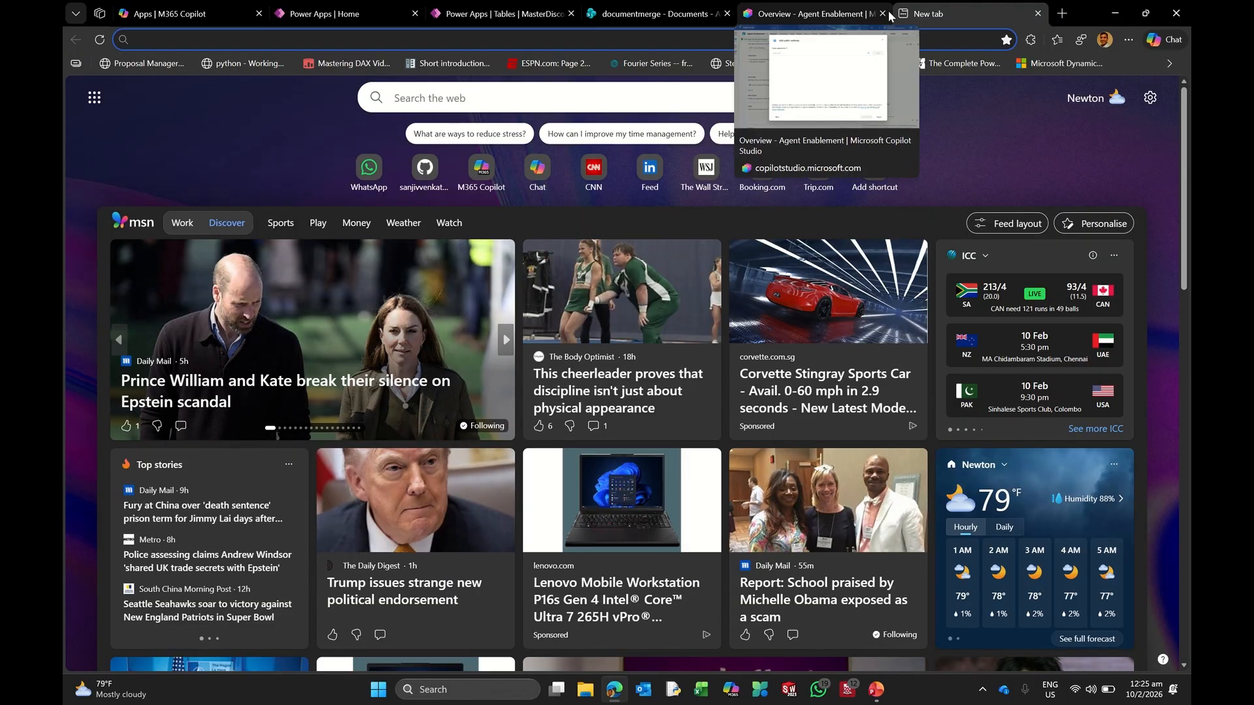
type("micxrosoft.co")
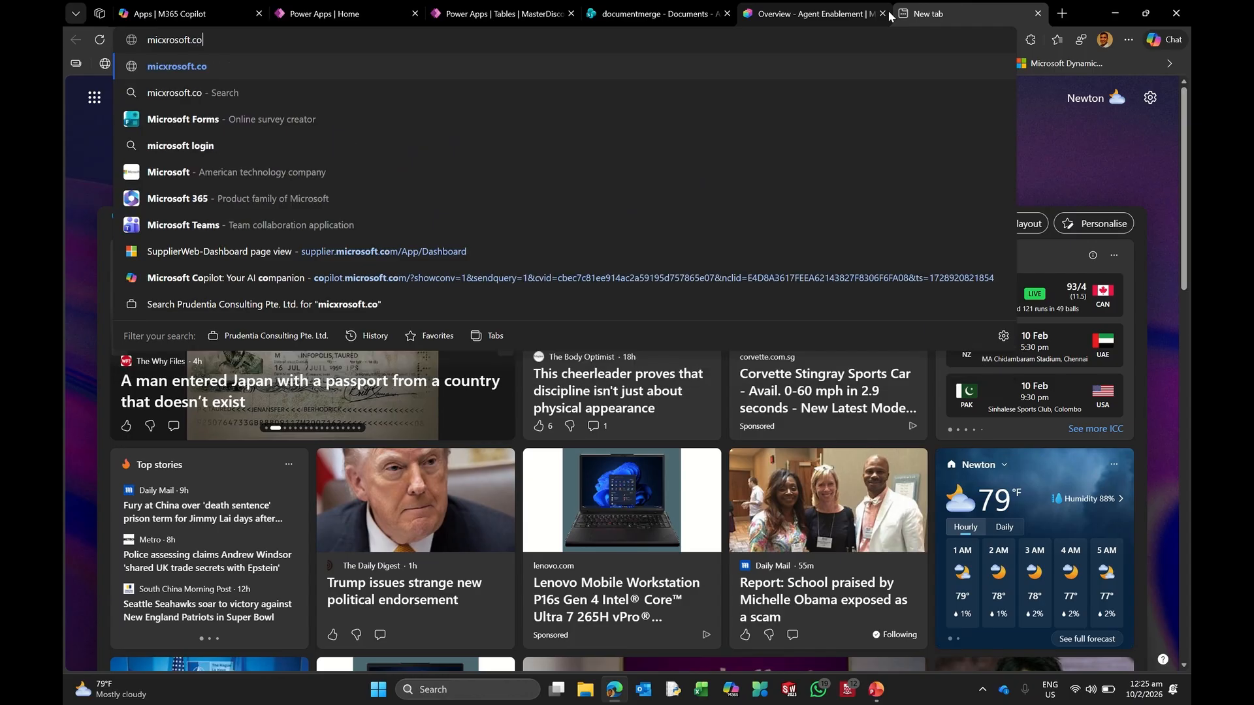
key("Return")
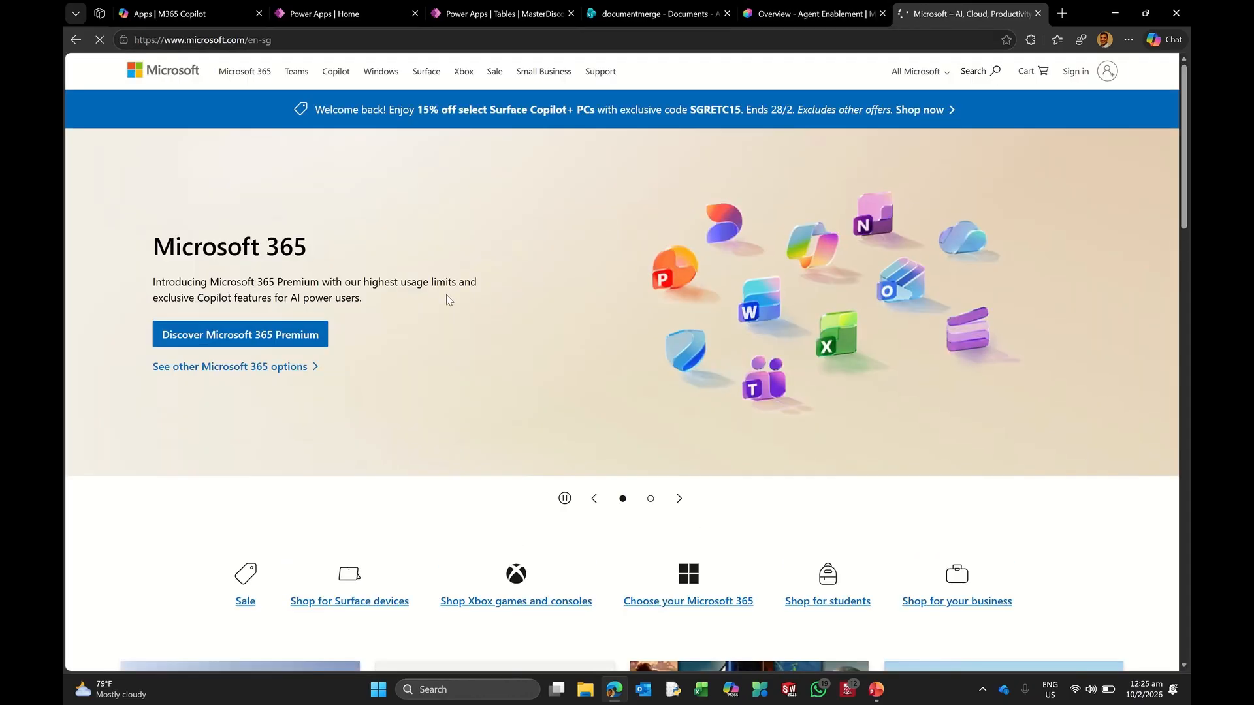
scroll(399, 308, "down", 8)
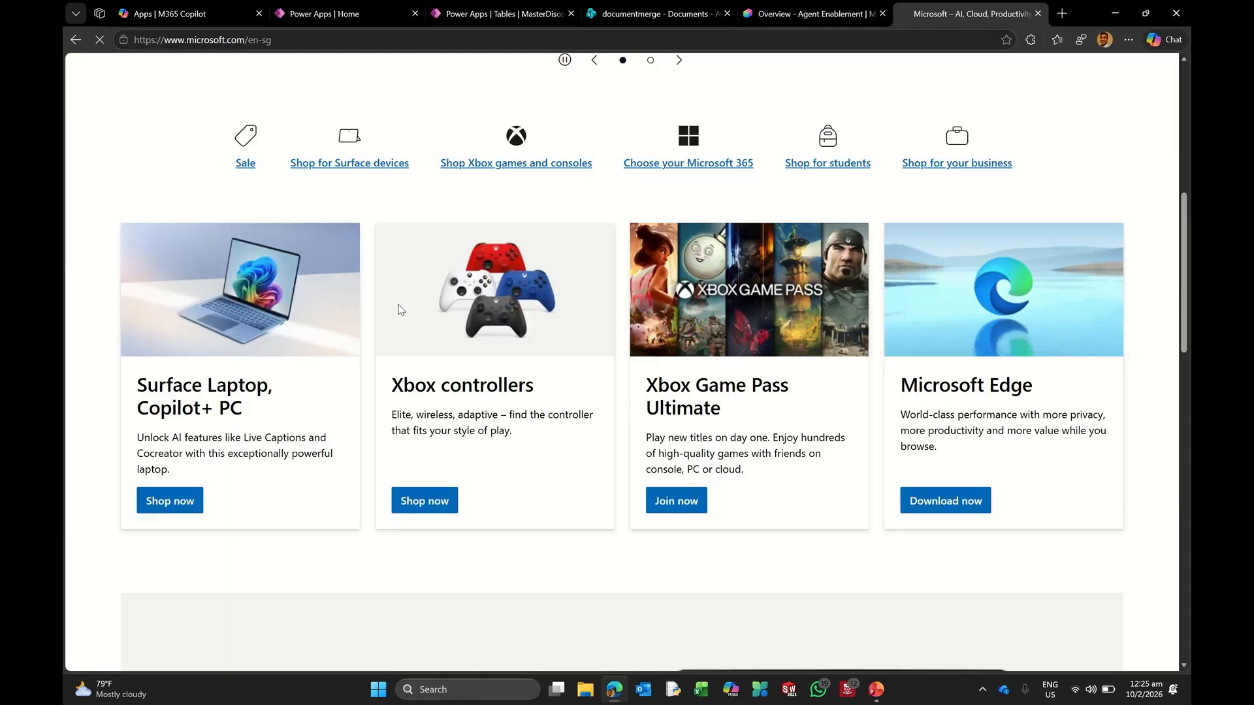
scroll(382, 318, "down", 5)
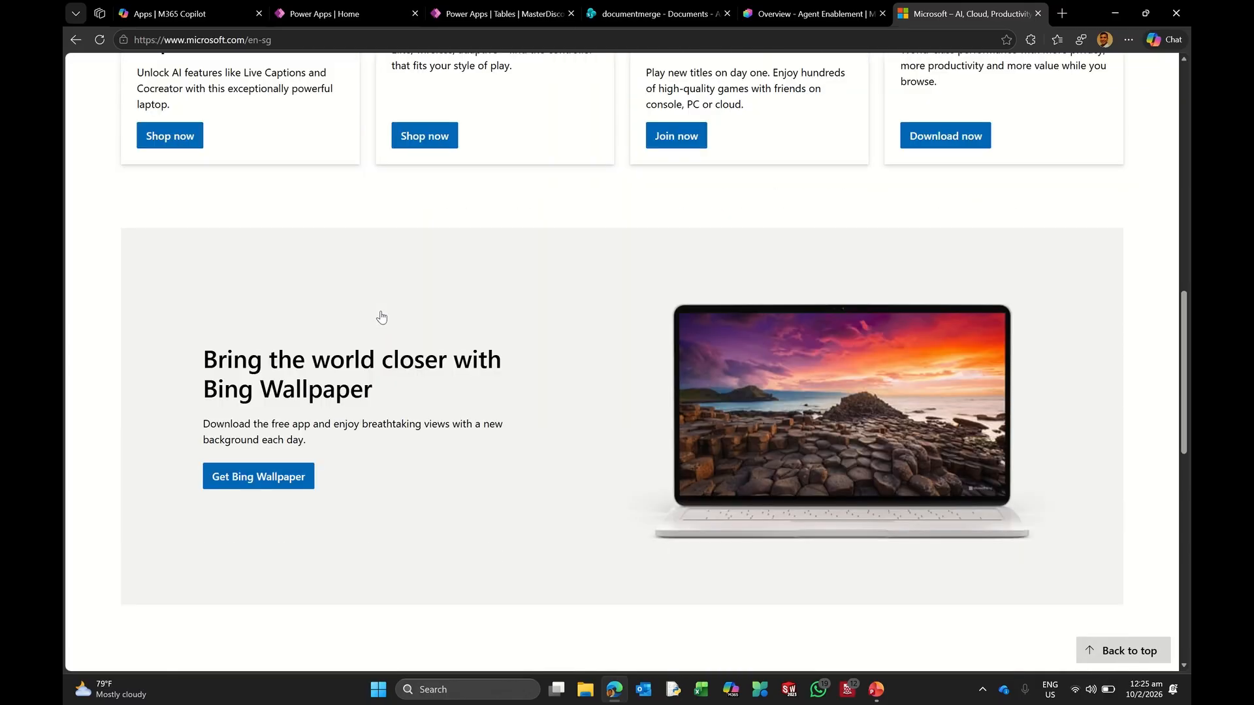
scroll(381, 317, "down", 7)
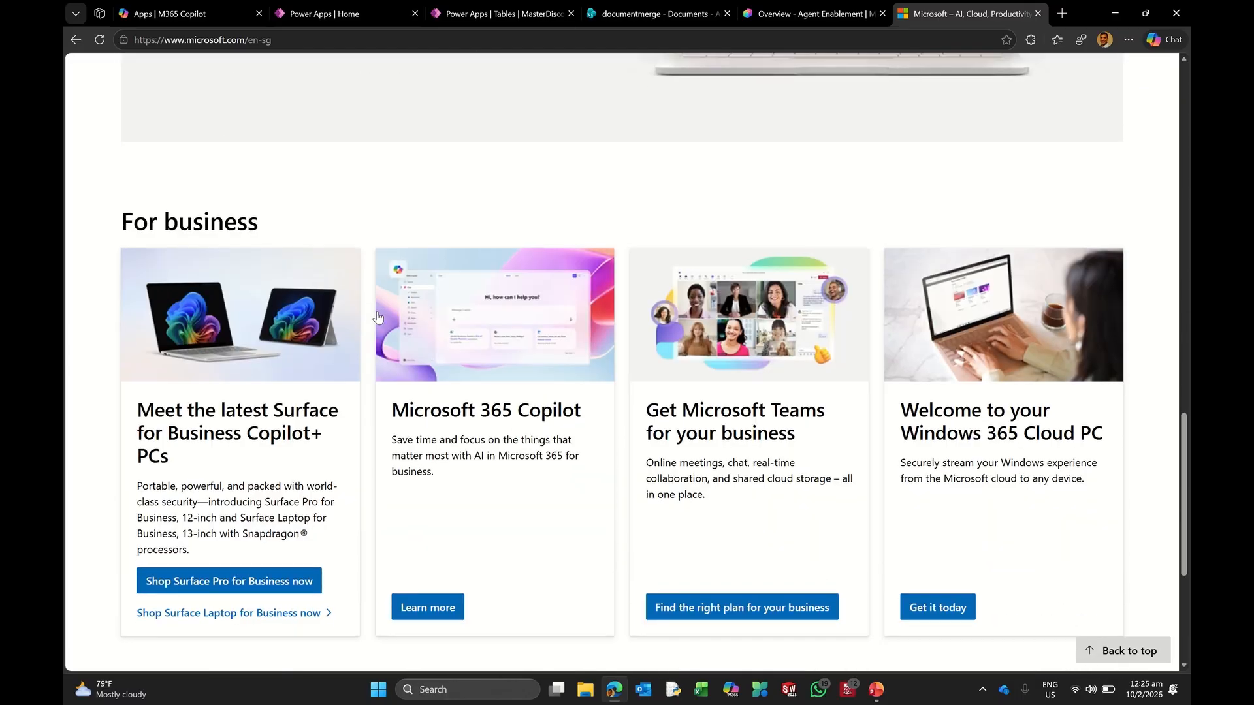
scroll(377, 318, "down", 2)
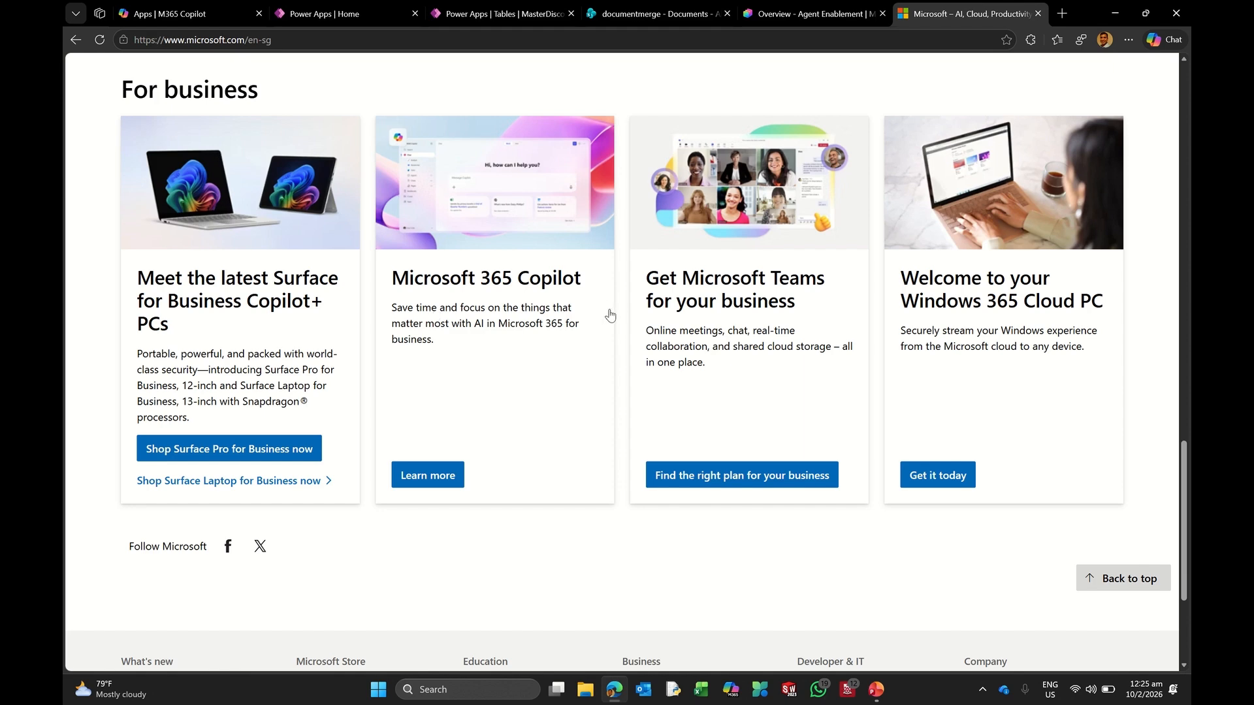
scroll(660, 320, "down", 3)
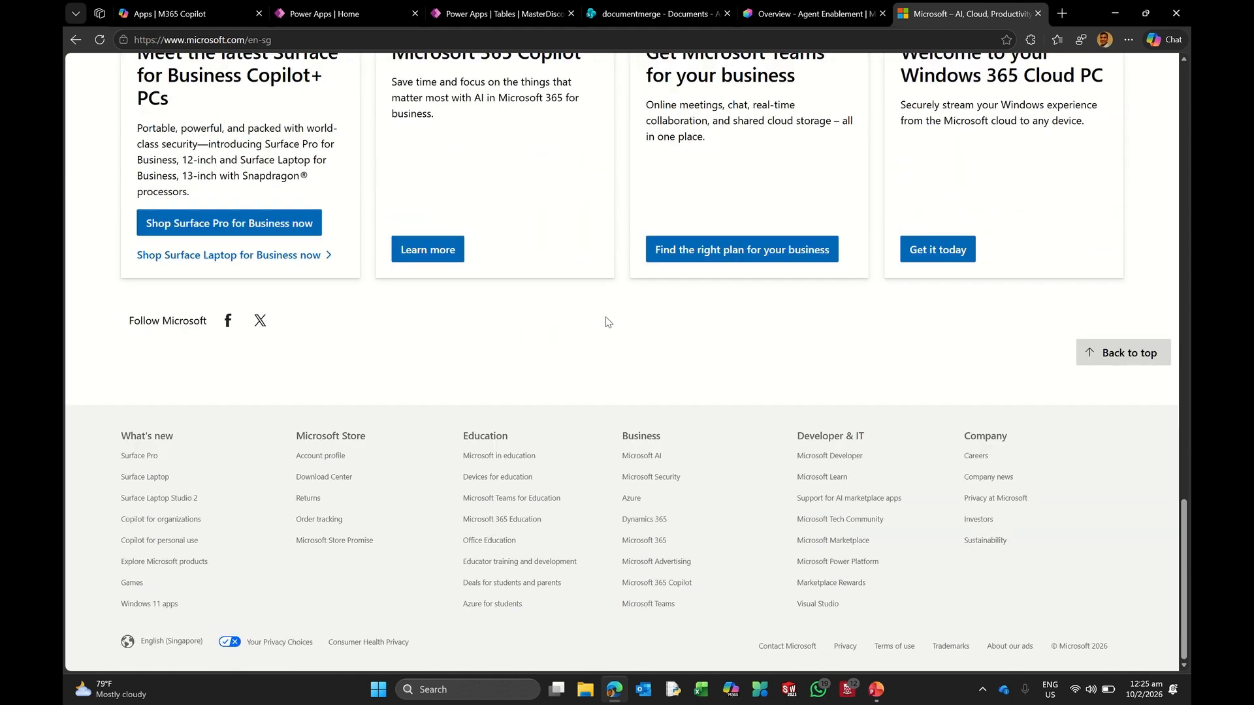
scroll(483, 105, "up", 6)
left_click(285, 41)
key("ctrl+c")
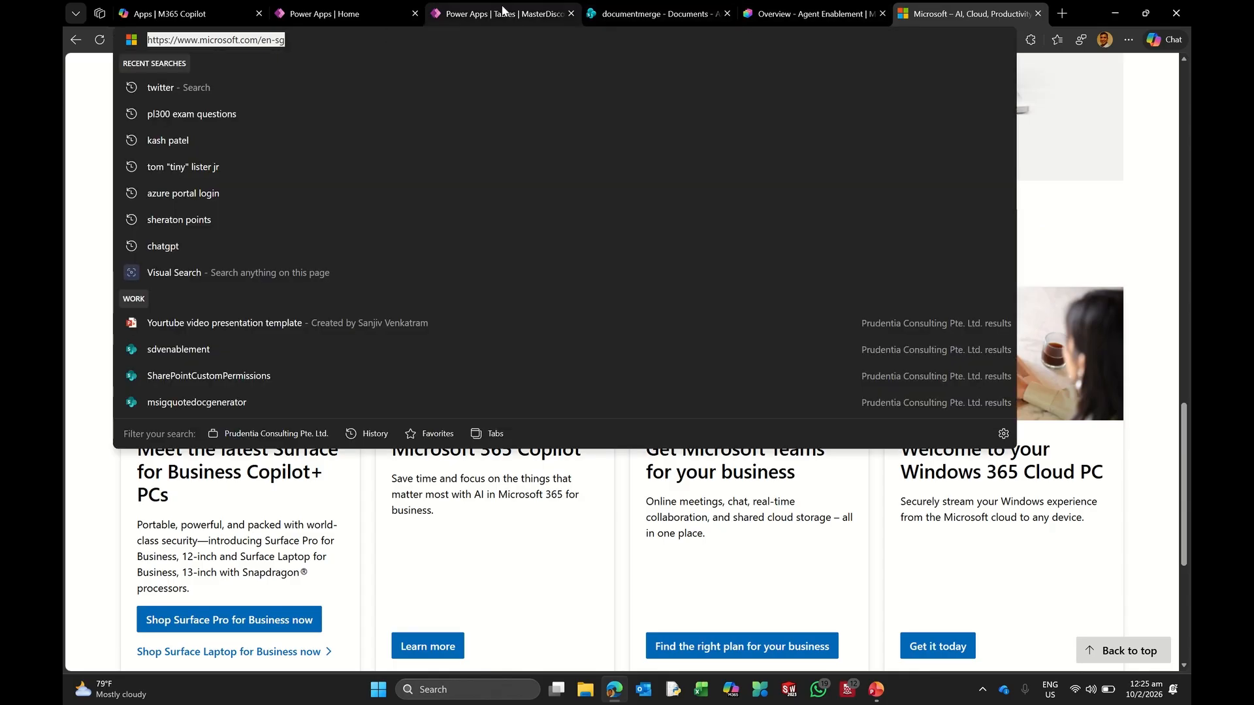
left_click(822, 10)
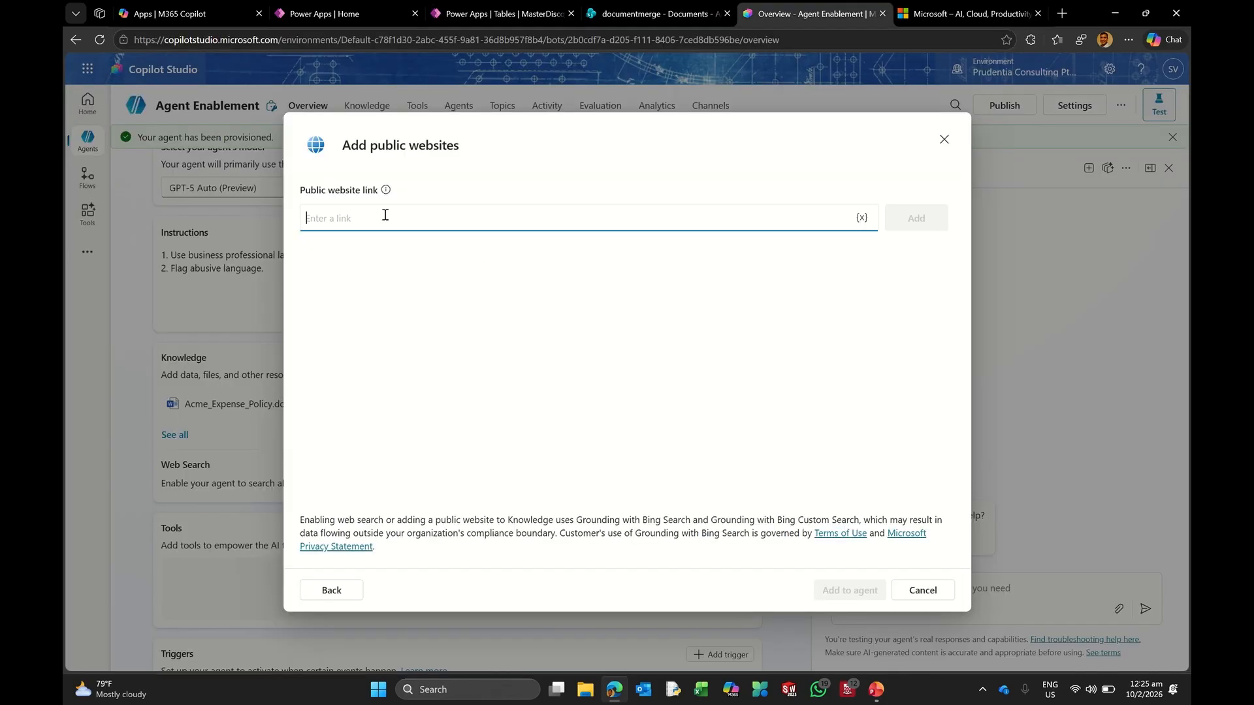
key("ctrl+v")
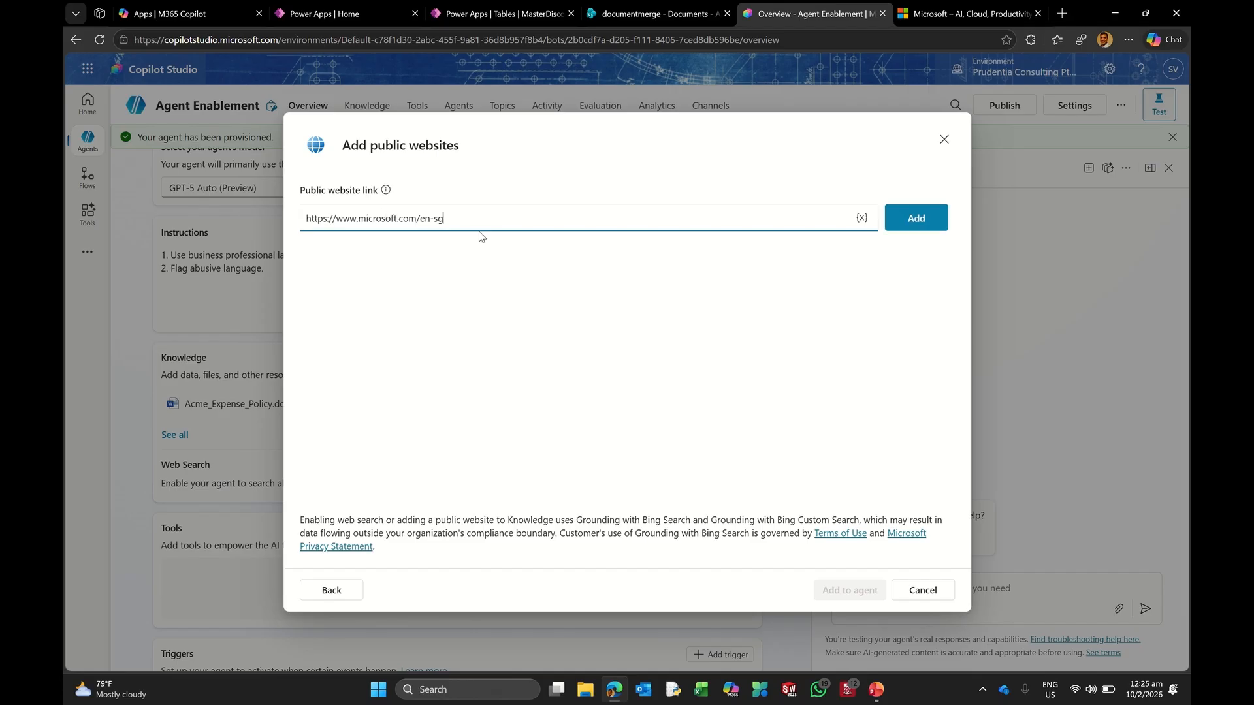
left_click(916, 216)
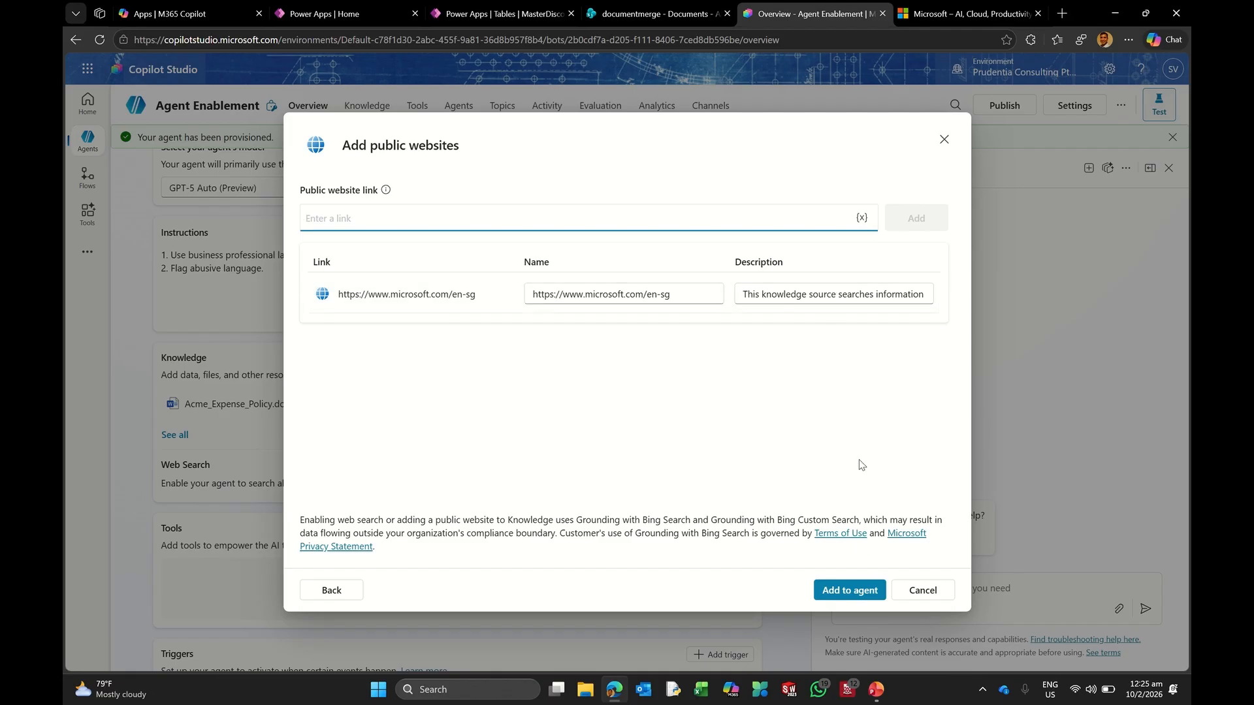
left_click(849, 582)
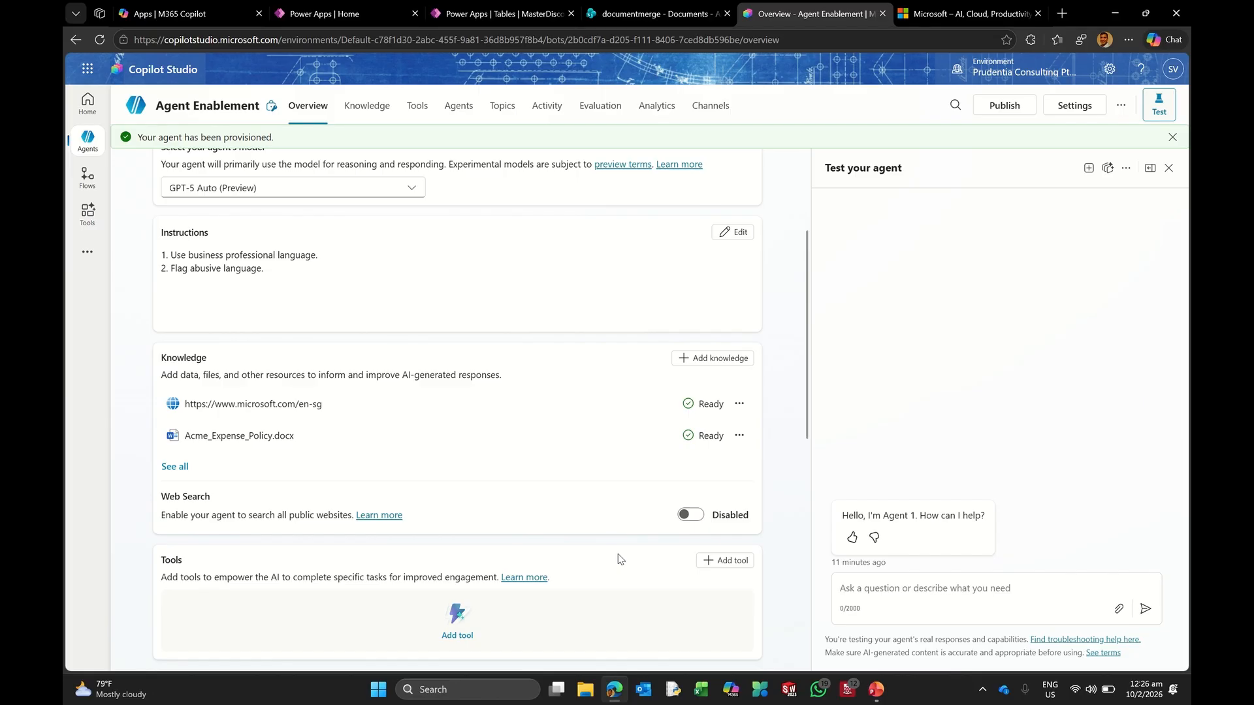
Step: Stage the documentmerge site's Documents library as a SharePoint source and open it in the browser
left_click(711, 361)
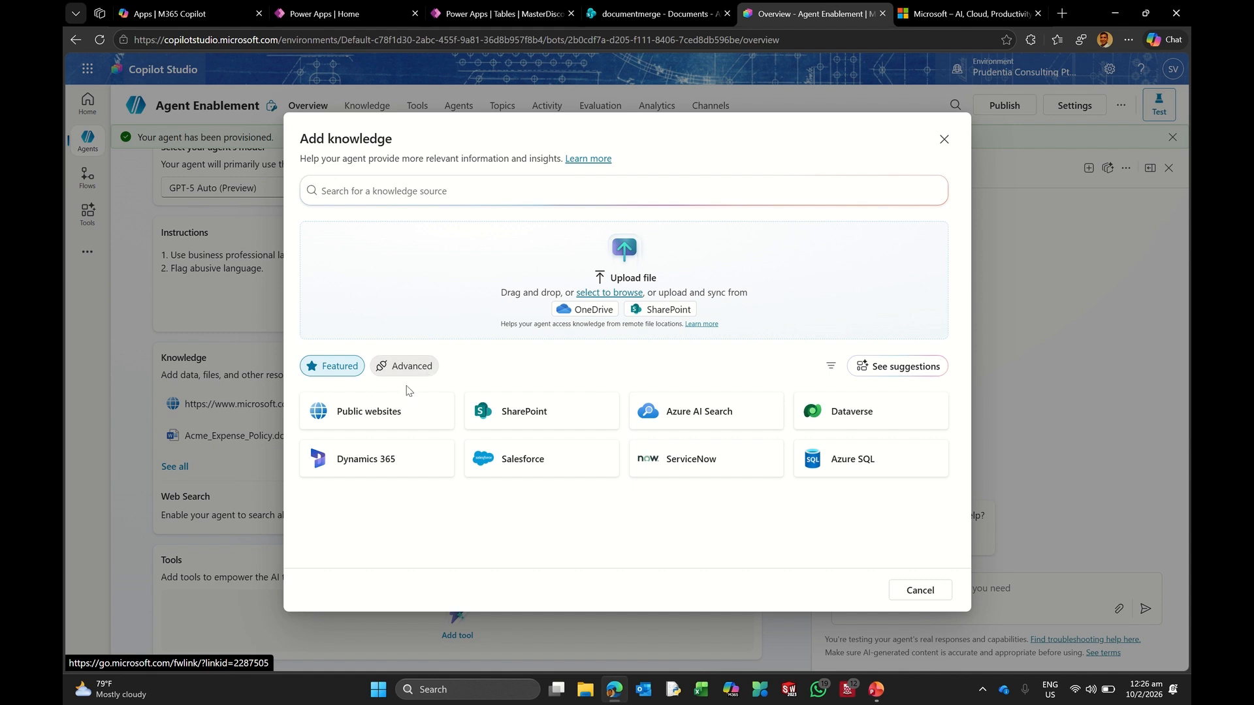
left_click(516, 411)
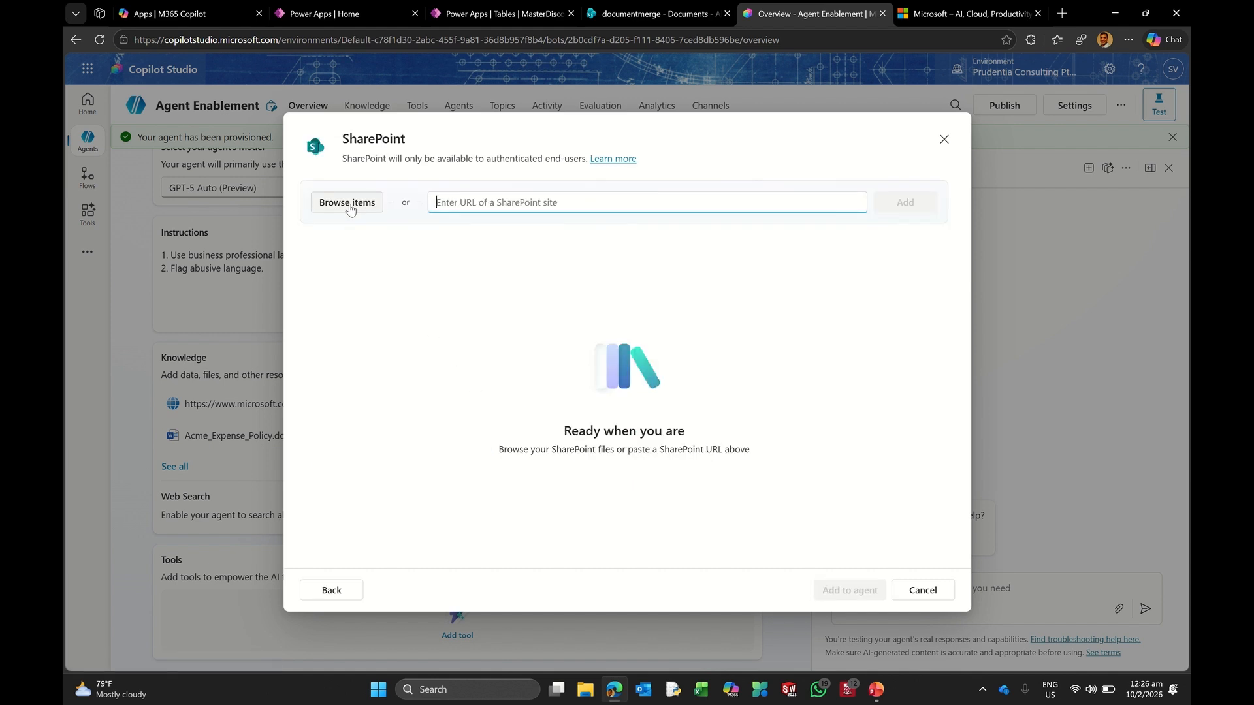
left_click(350, 207)
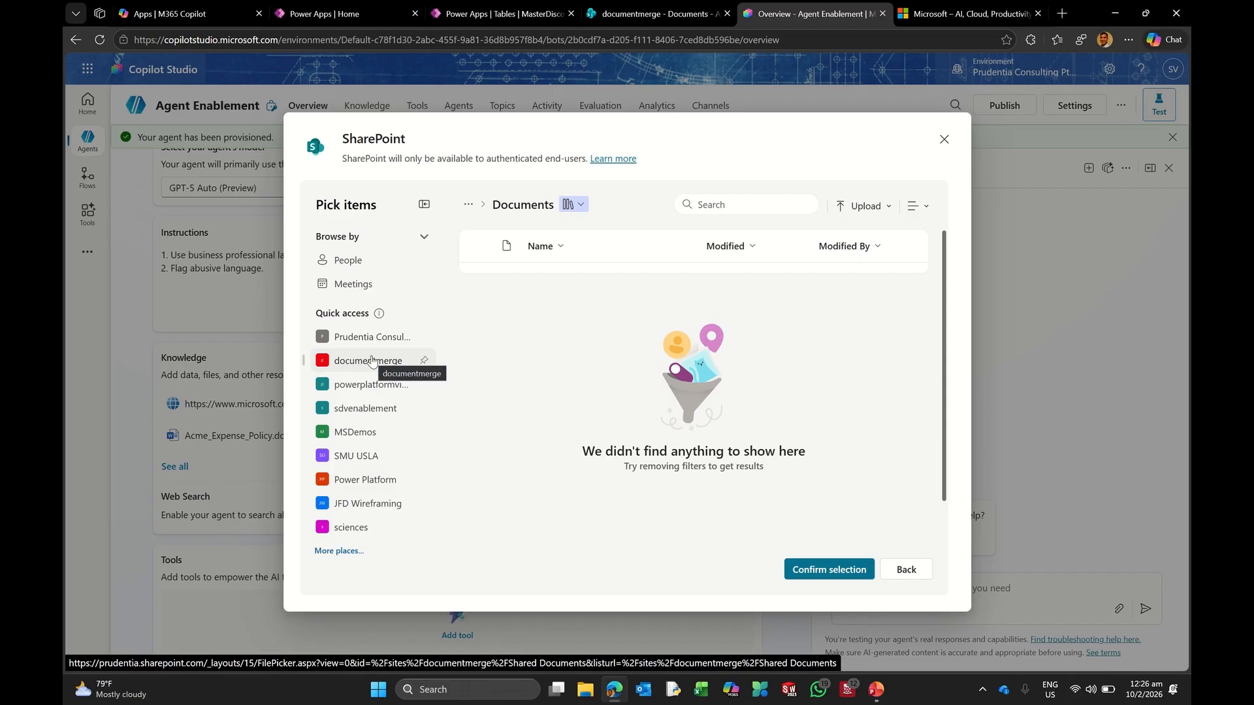
left_click(372, 361)
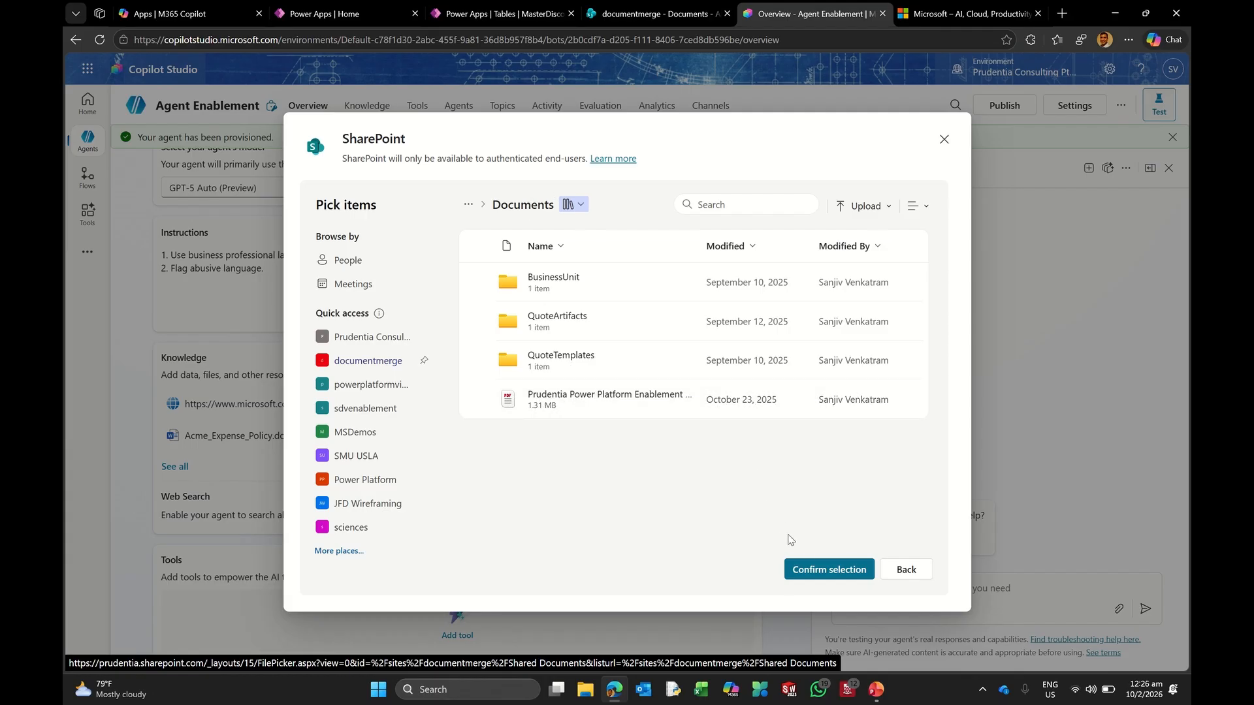
left_click(809, 571)
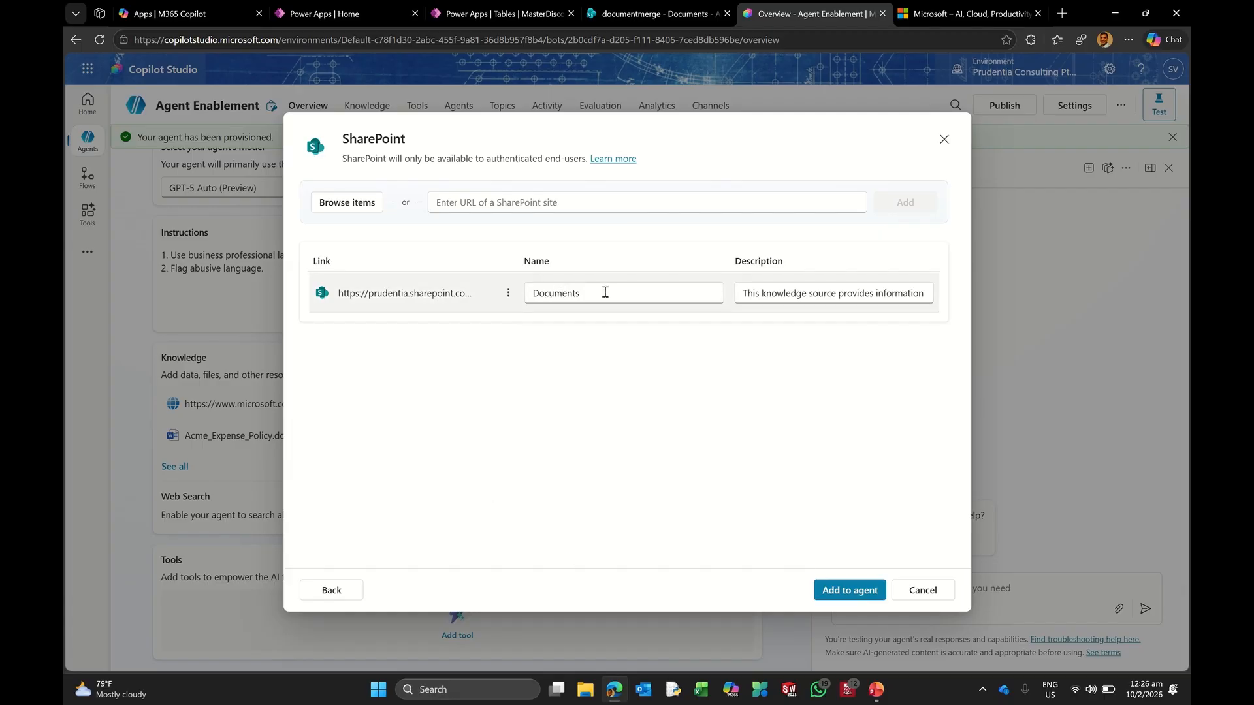
left_click(439, 293)
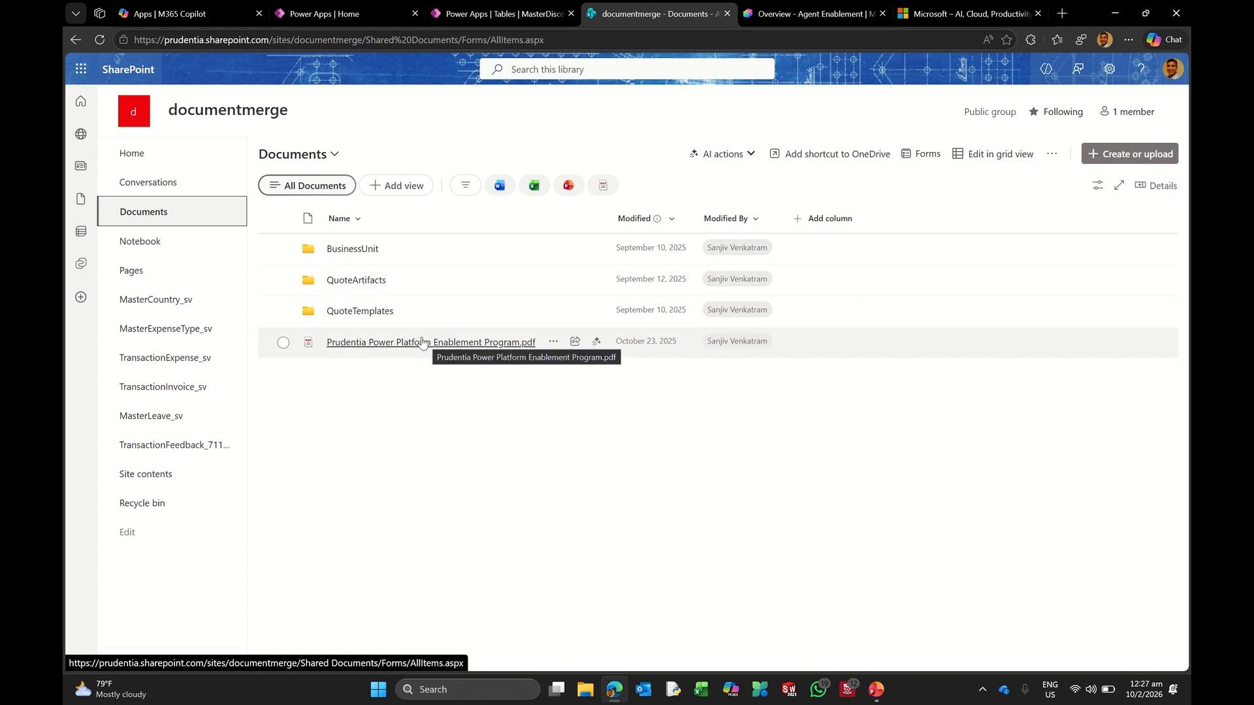
Step: Review the documentmerge Documents library's three folders and PDF, then return to the Agent Enablement tab
mouse_move(420, 353)
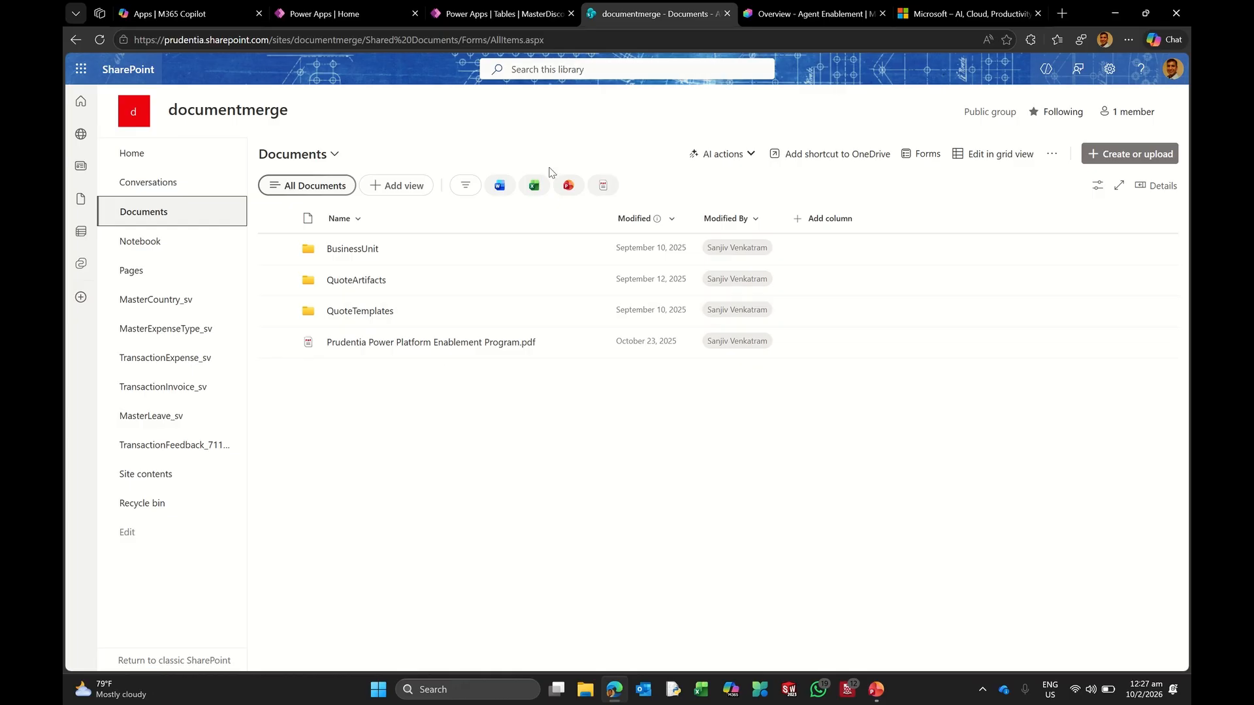
left_click(792, 15)
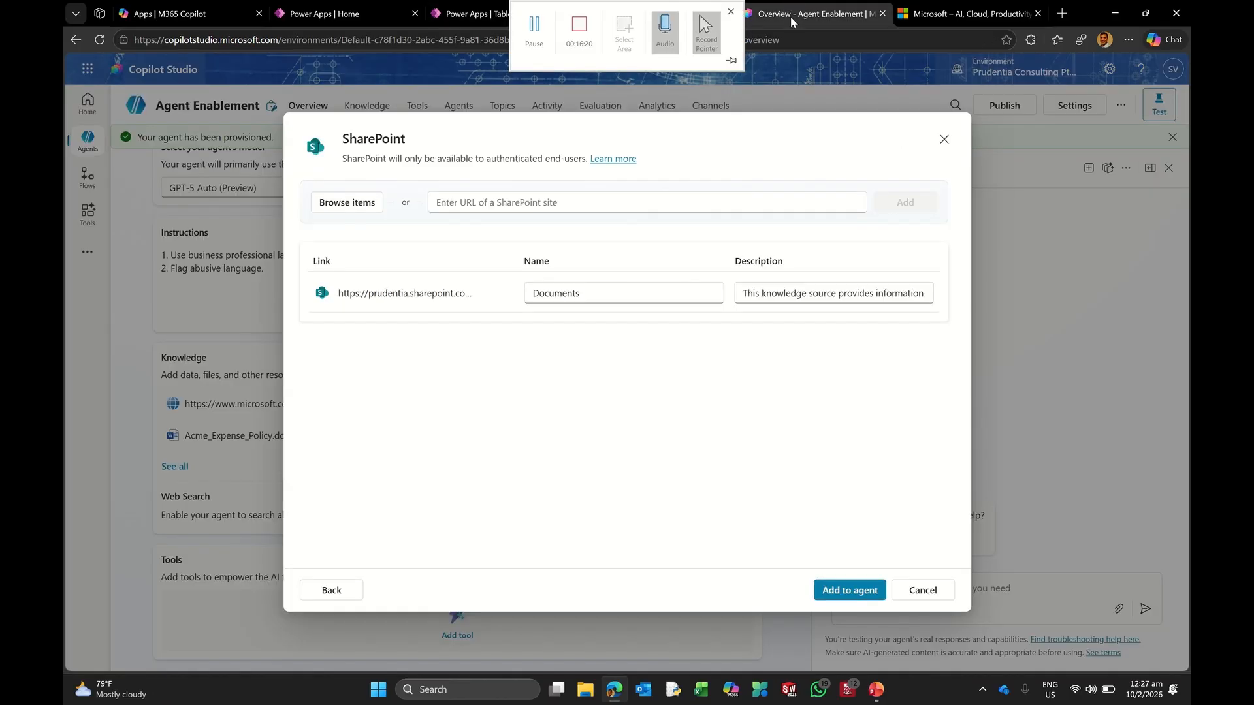
Step: Add the SharePoint Documents library to knowledge, confirm three sources, and go to Topics
left_click(852, 590)
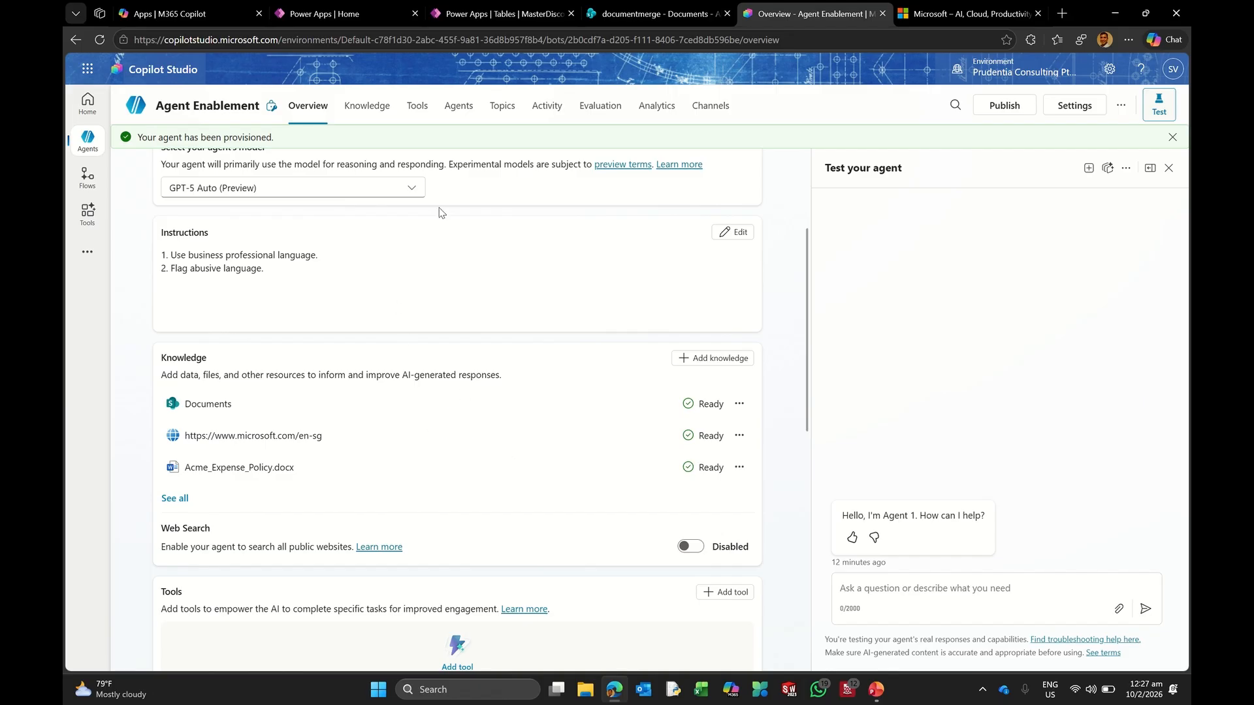
left_click(362, 115)
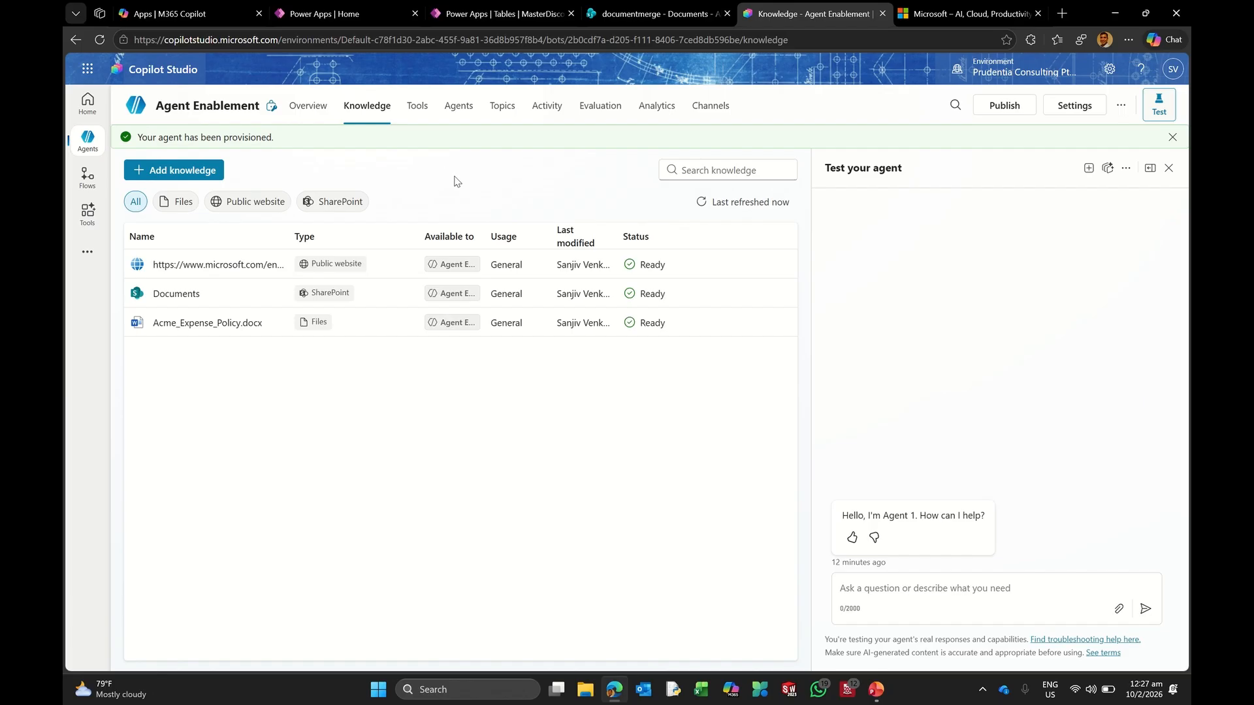
left_click(501, 116)
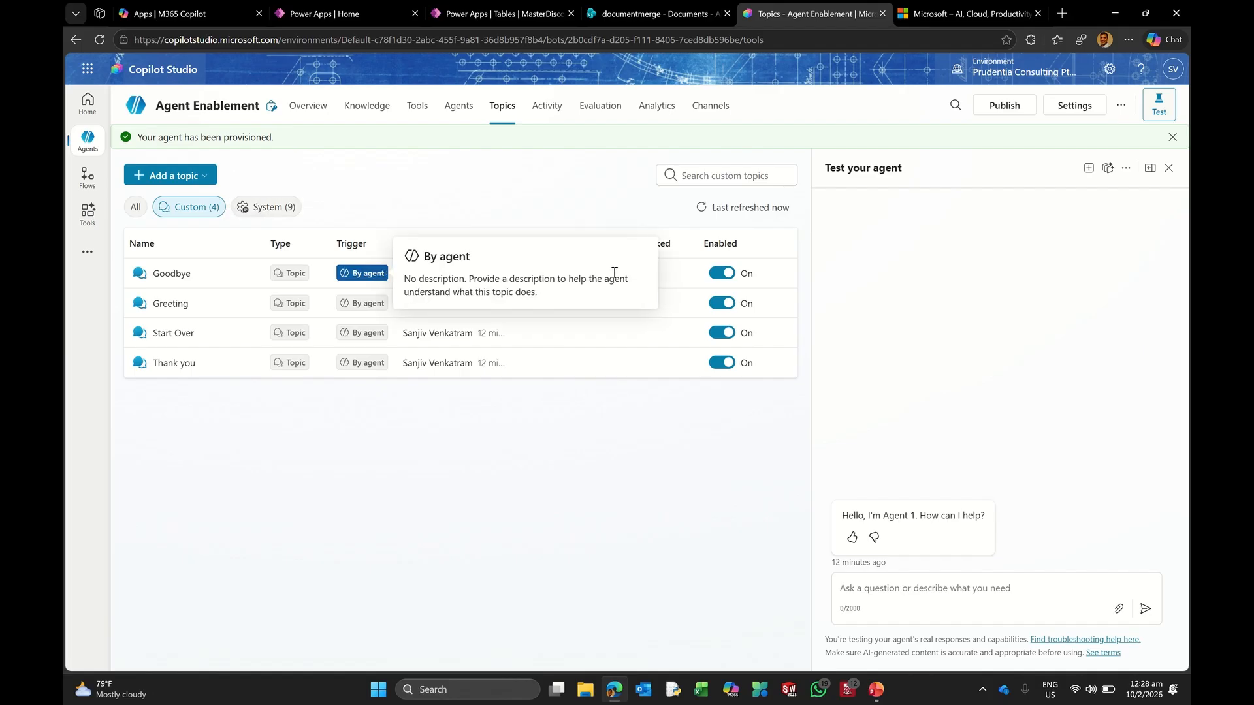
Step: Turn off the Goodbye, Greeting, Start Over and Thank you custom topics, then show system topics
left_click(722, 273)
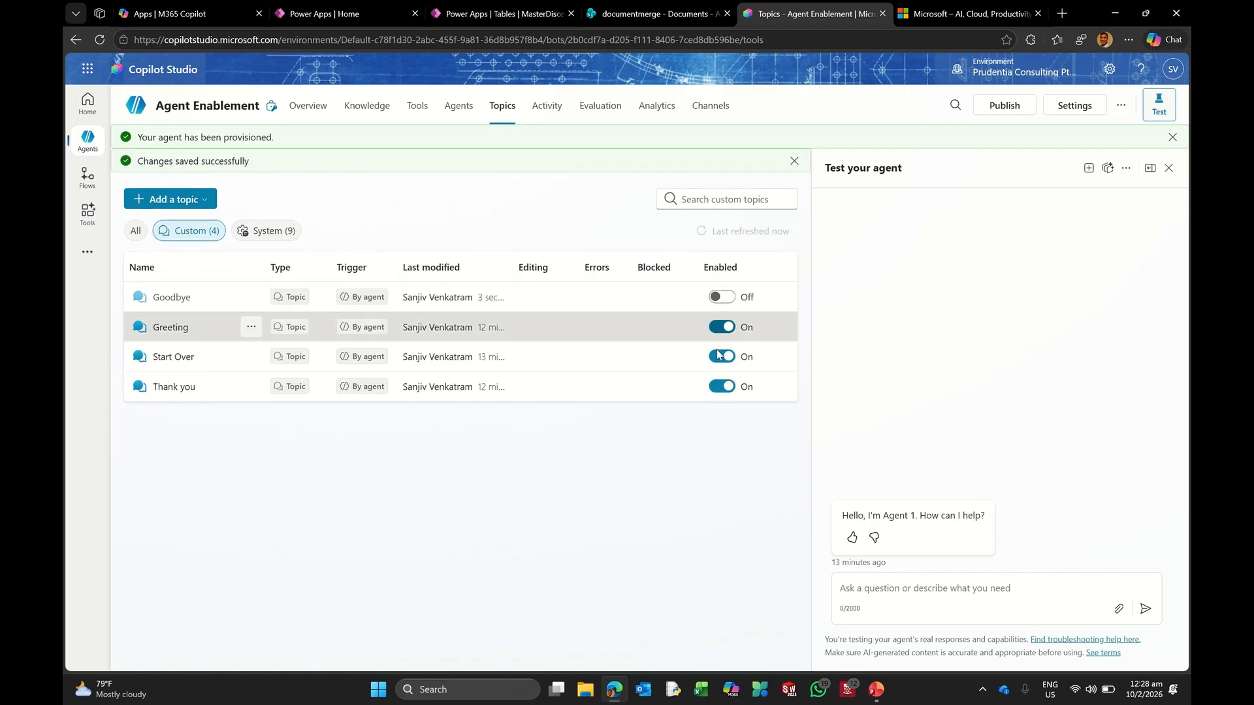
left_click(723, 327)
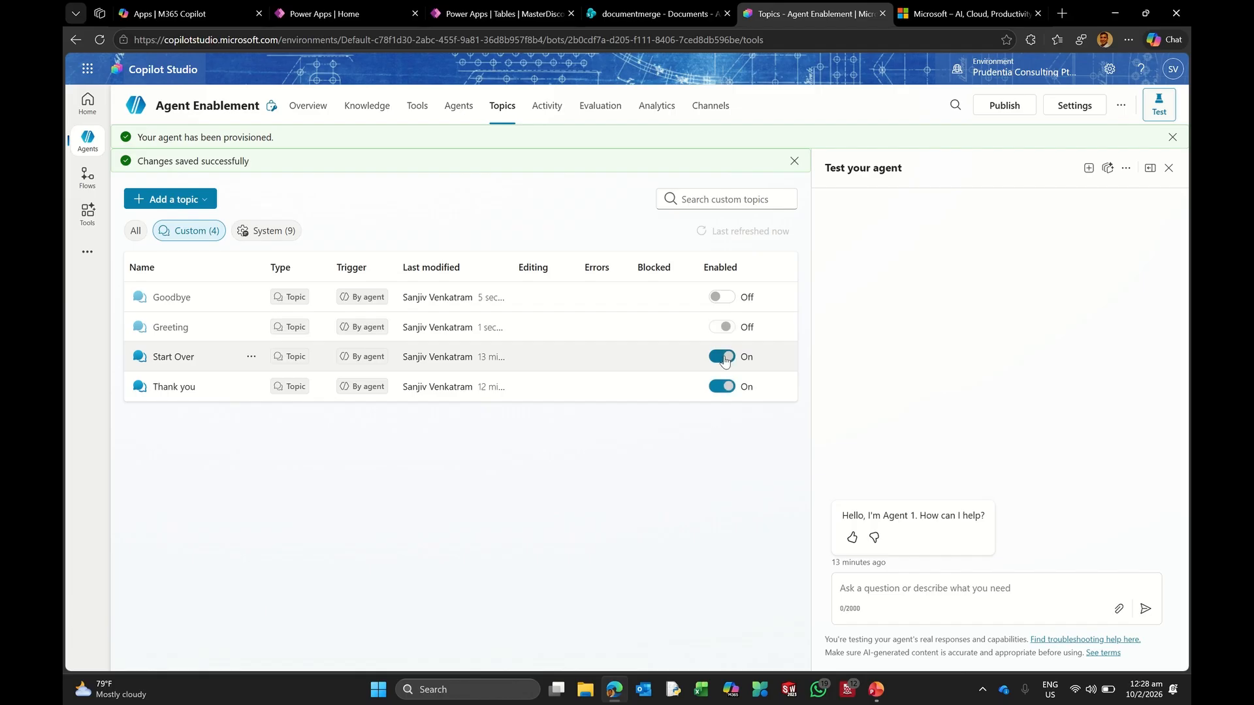
left_click(722, 357)
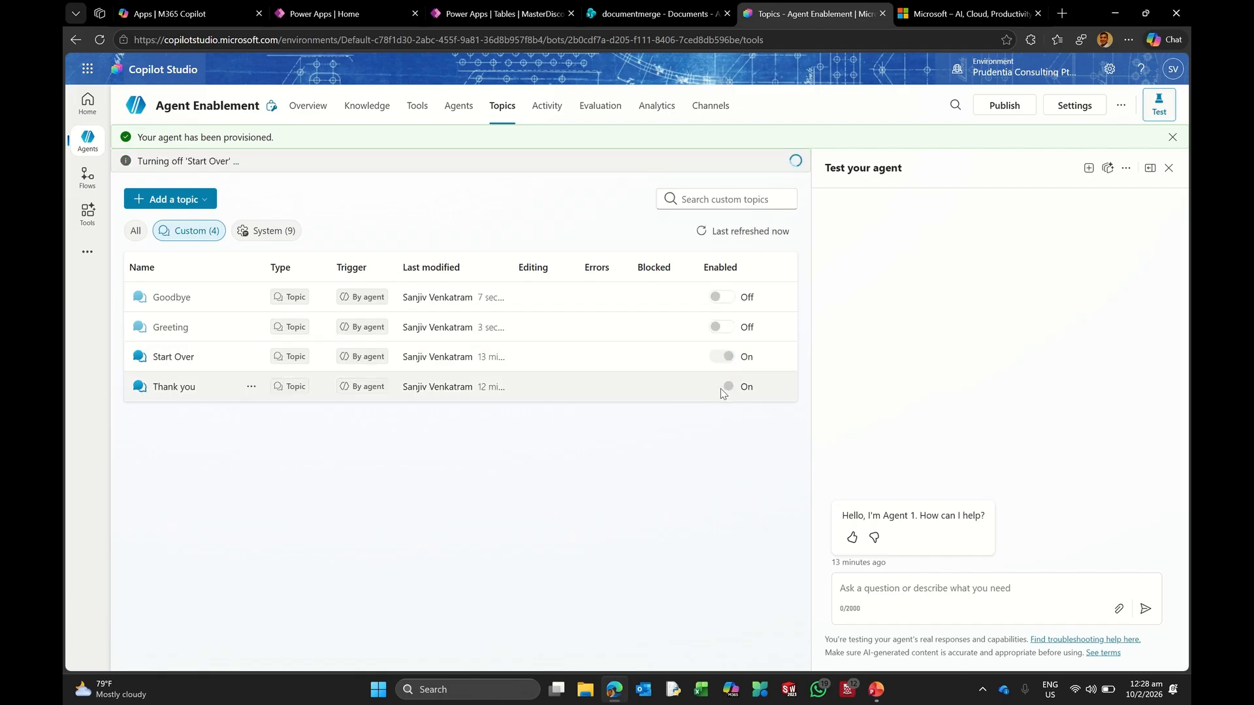
left_click(723, 386)
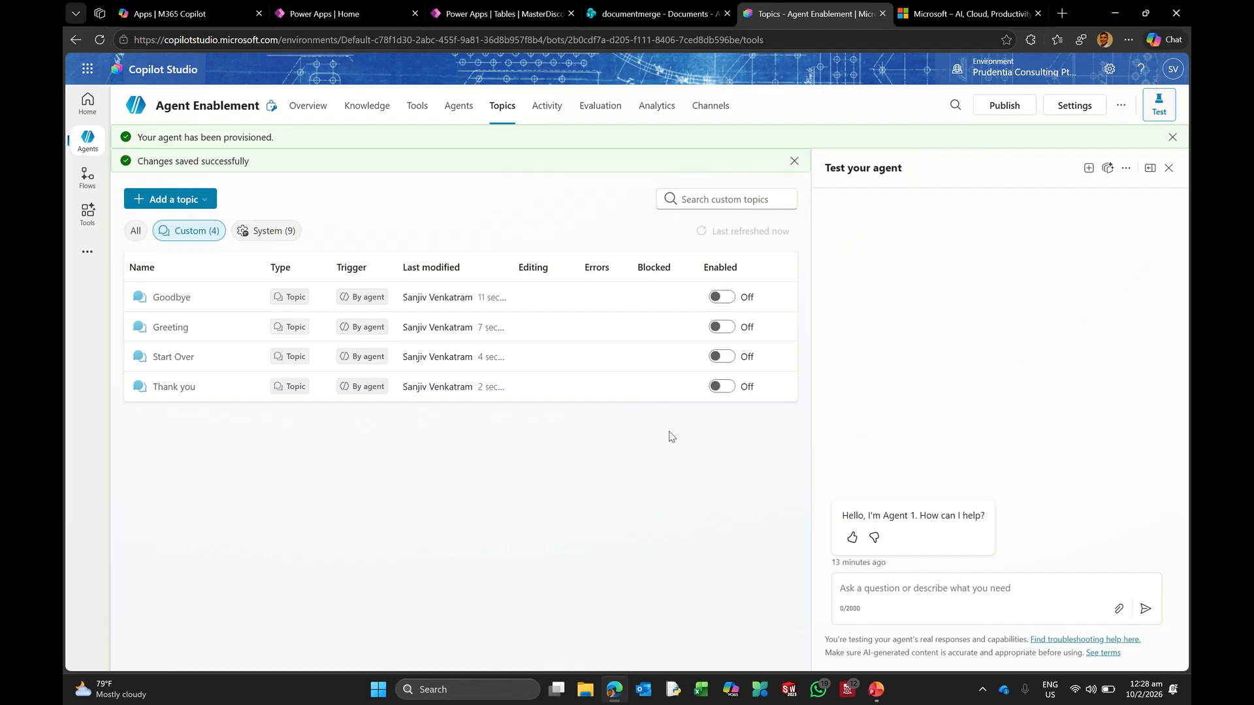
left_click(288, 240)
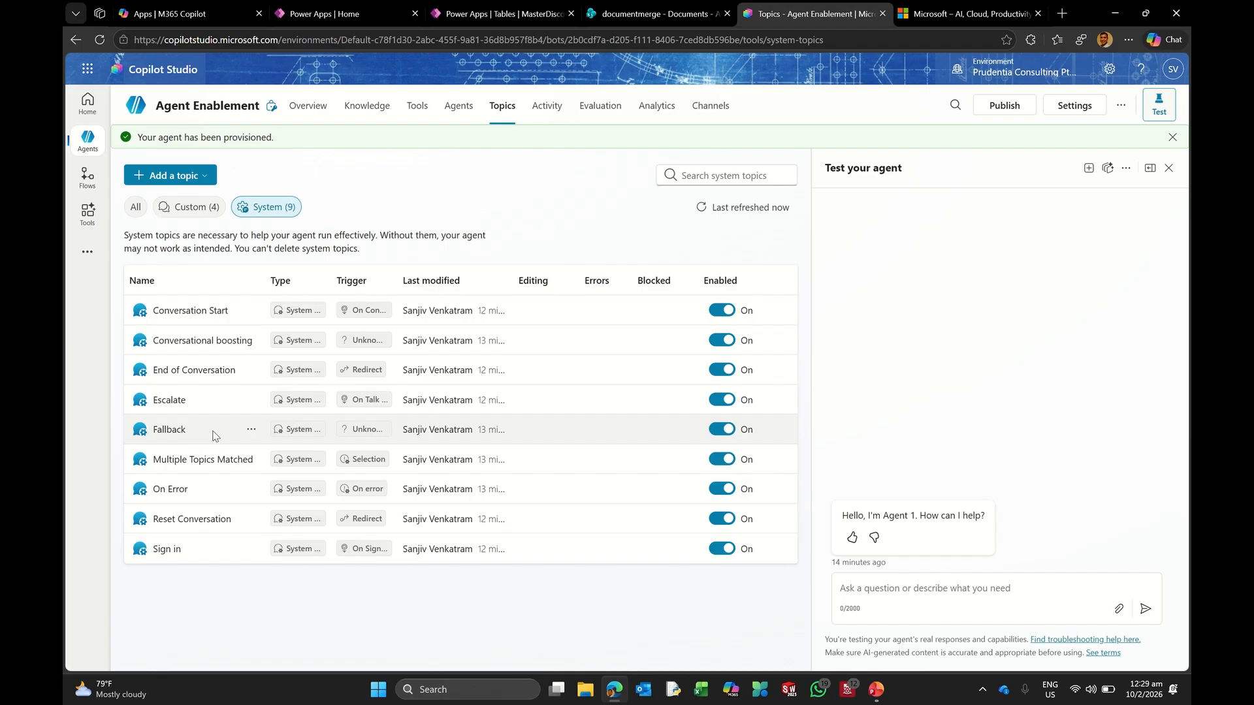
Step: Open the Conversation Start system topic from the System topics list
left_click(196, 311)
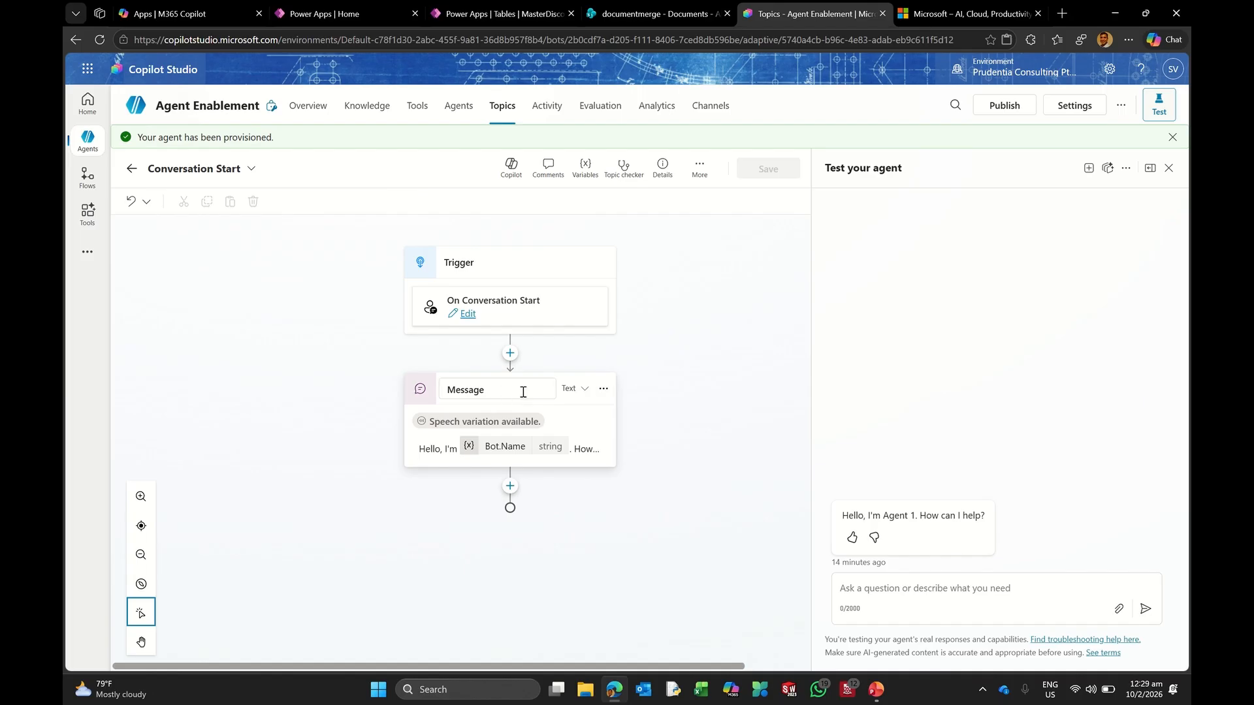
Step: Check the greeting Message text and start a fresh test session greeting as Agent Enablement
left_click(570, 457)
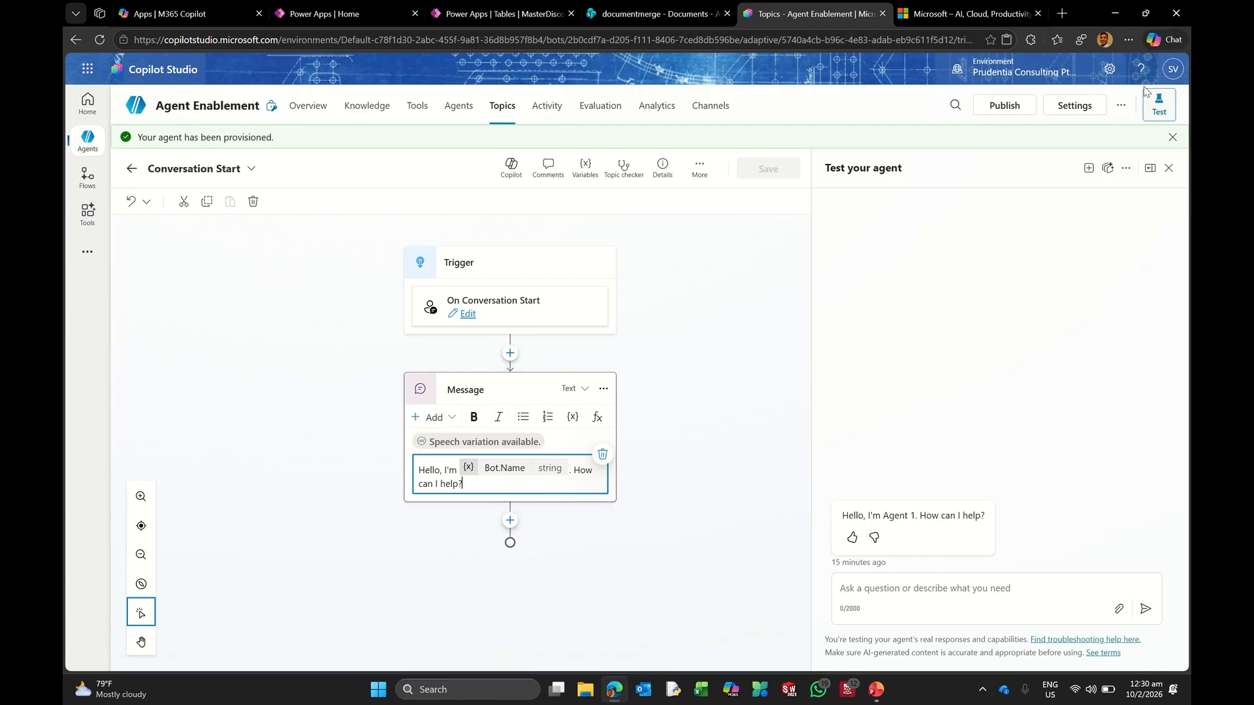
left_click(1089, 170)
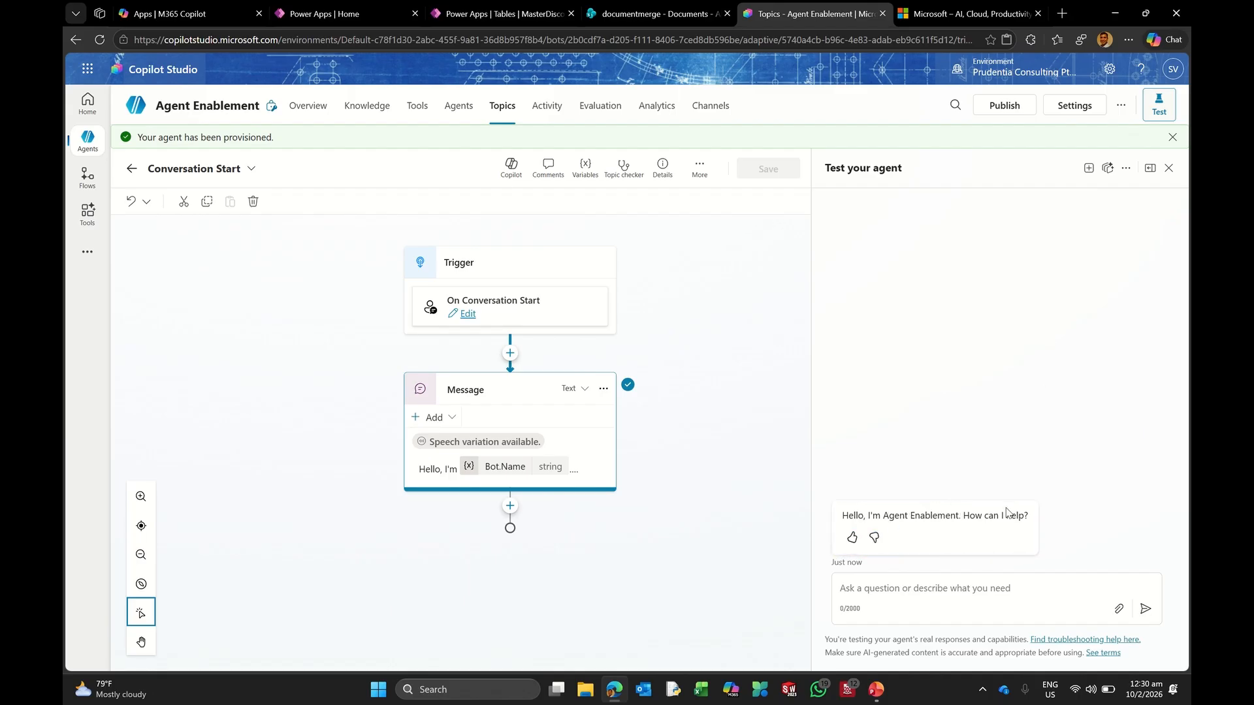
left_click(439, 473)
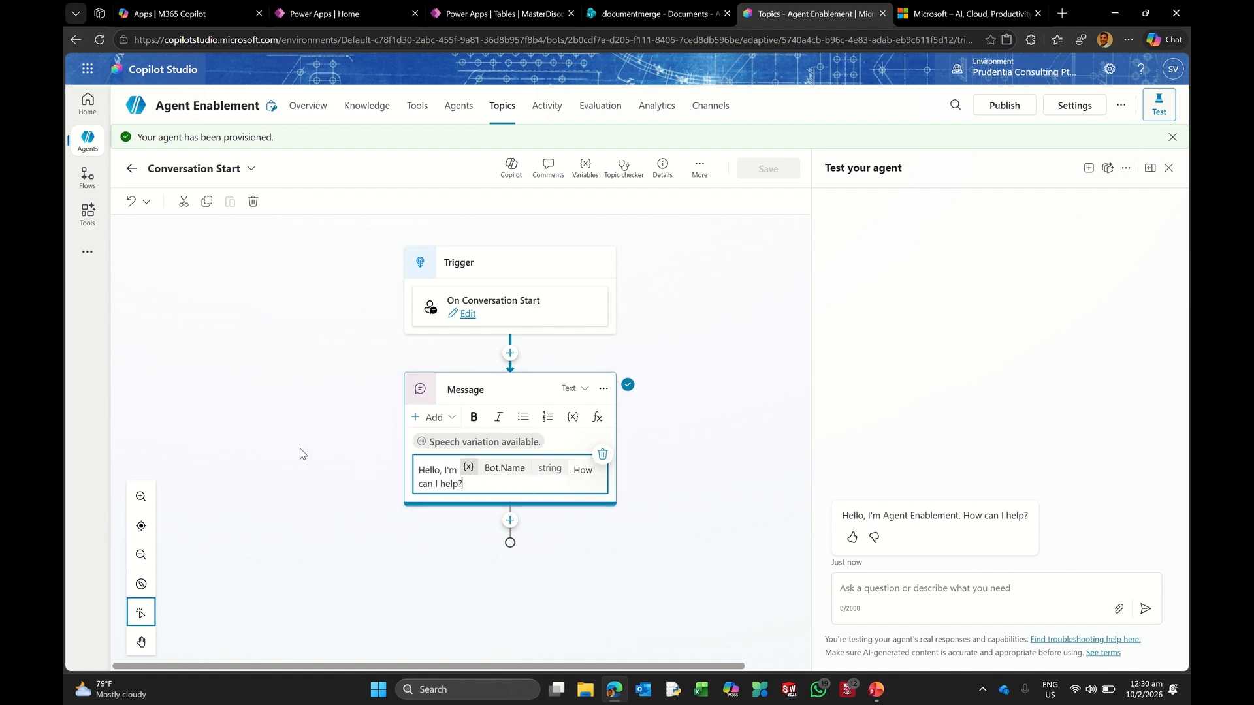
left_click(495, 516)
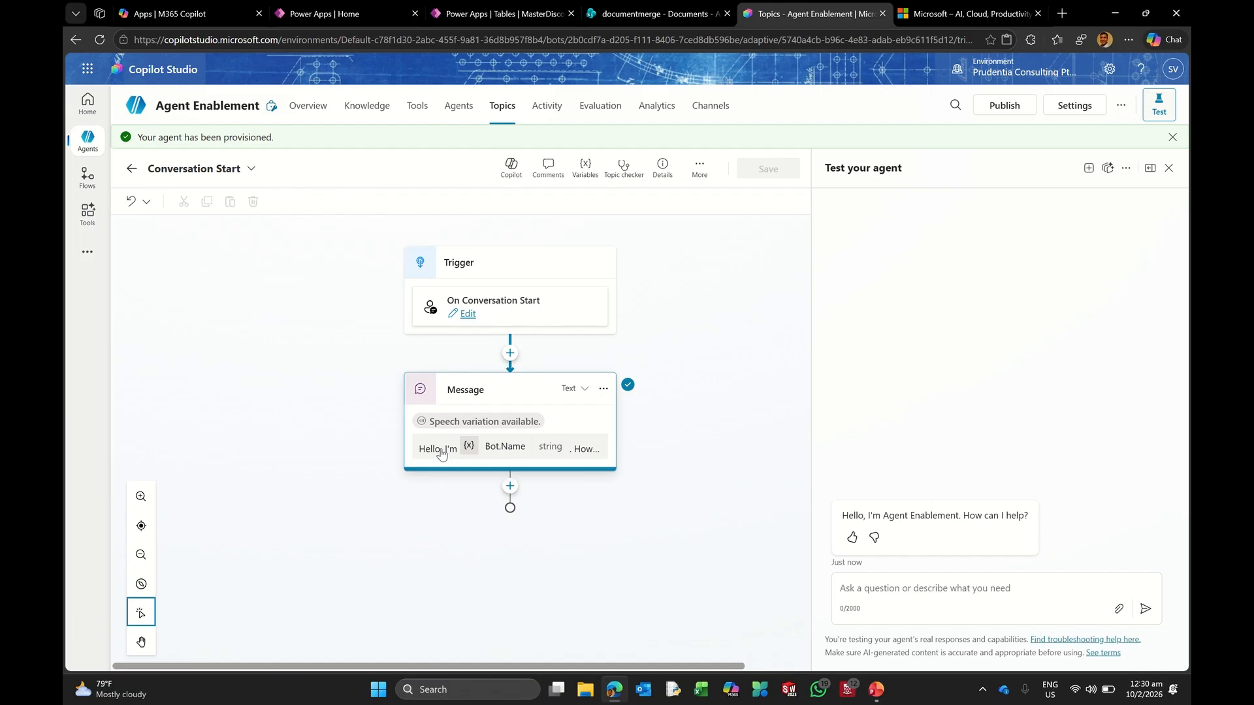
left_click(479, 462)
Step: Replace the old greeting with 'Greetings, I am Genie' followed by a genie emoji
left_click_drag(478, 480, 412, 450)
key("BackSpace")
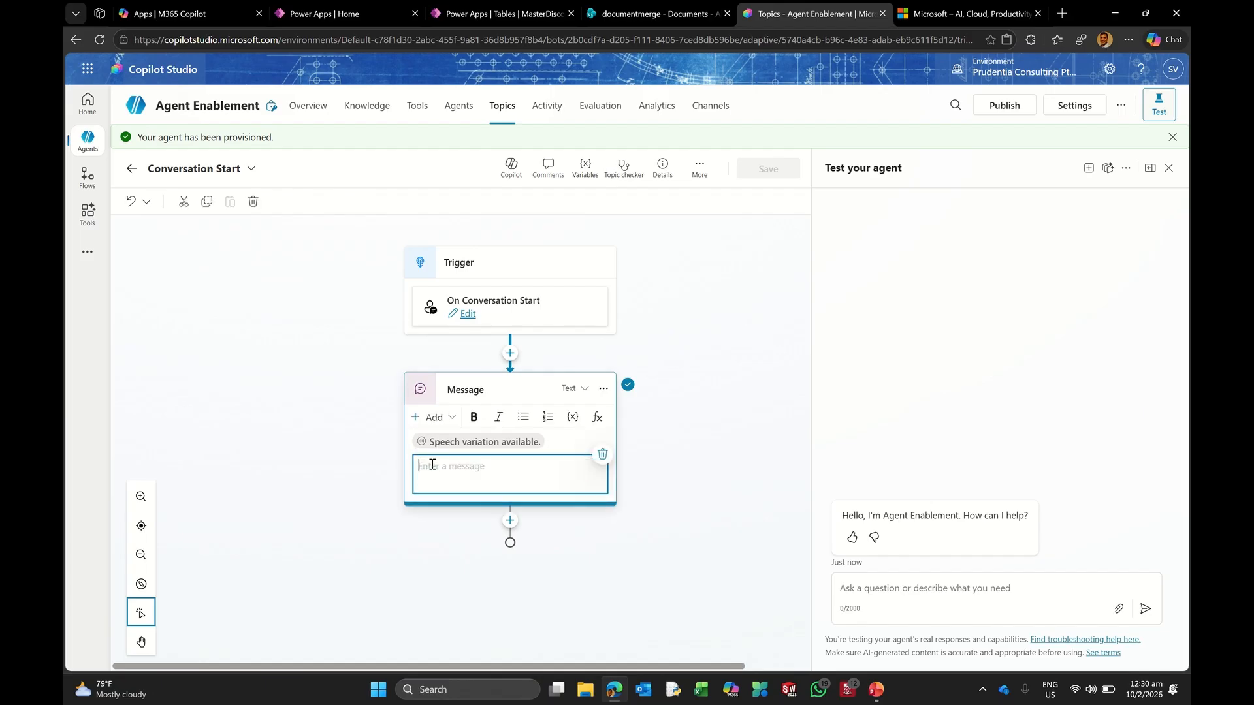
type("Greetings, I am Genie")
right_click(513, 463)
left_click(614, 175)
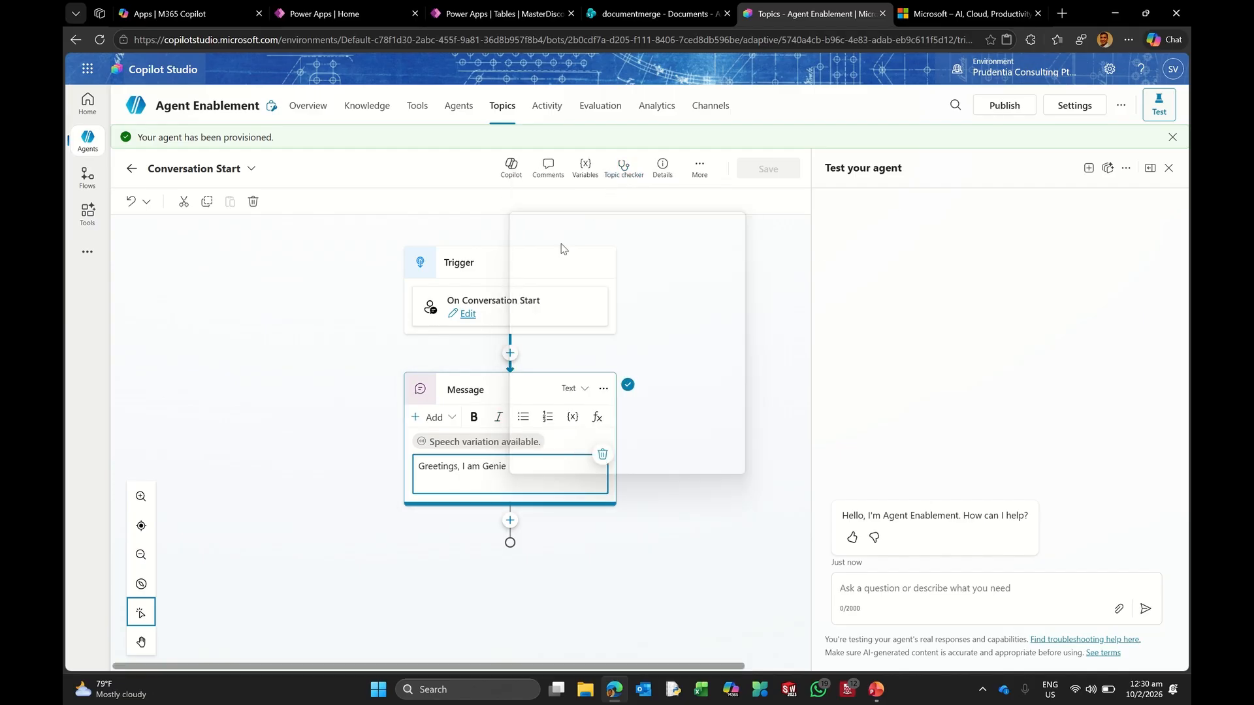
left_click(537, 332)
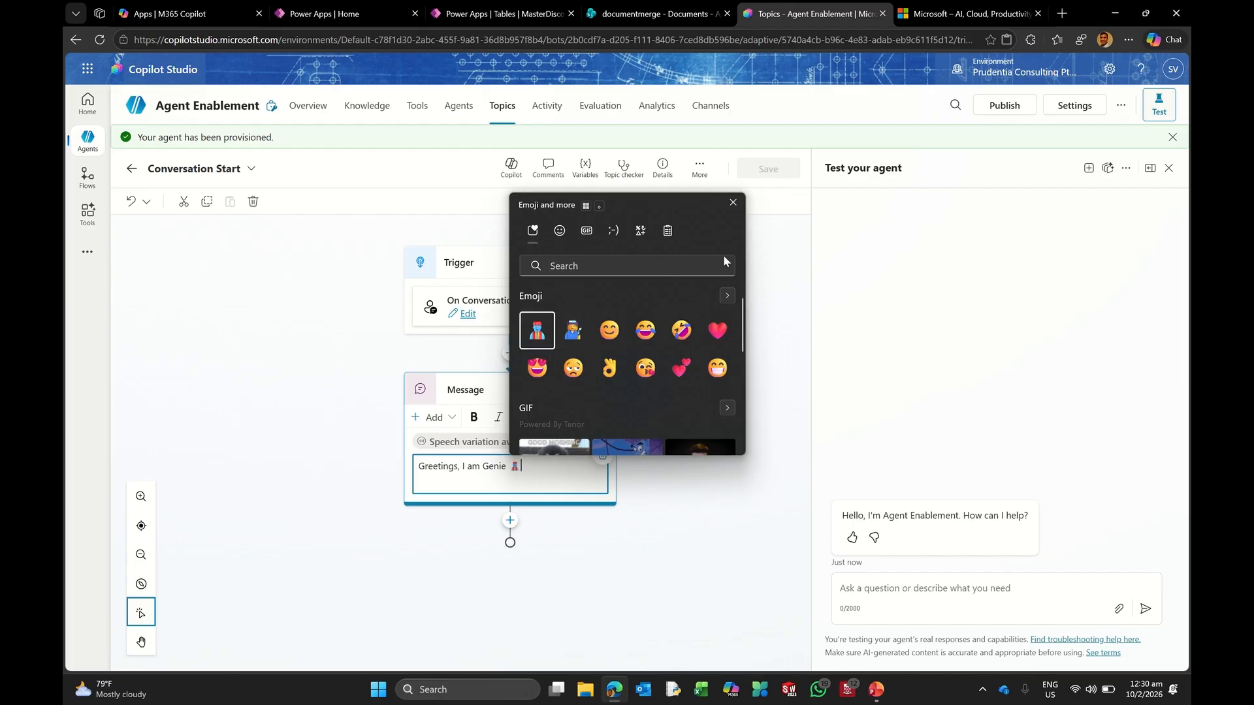
left_click(732, 203)
Step: Continue the greeting: friendly virtual agent leaning on generative AI, asking users to validate ambiguous responses
type(", your")
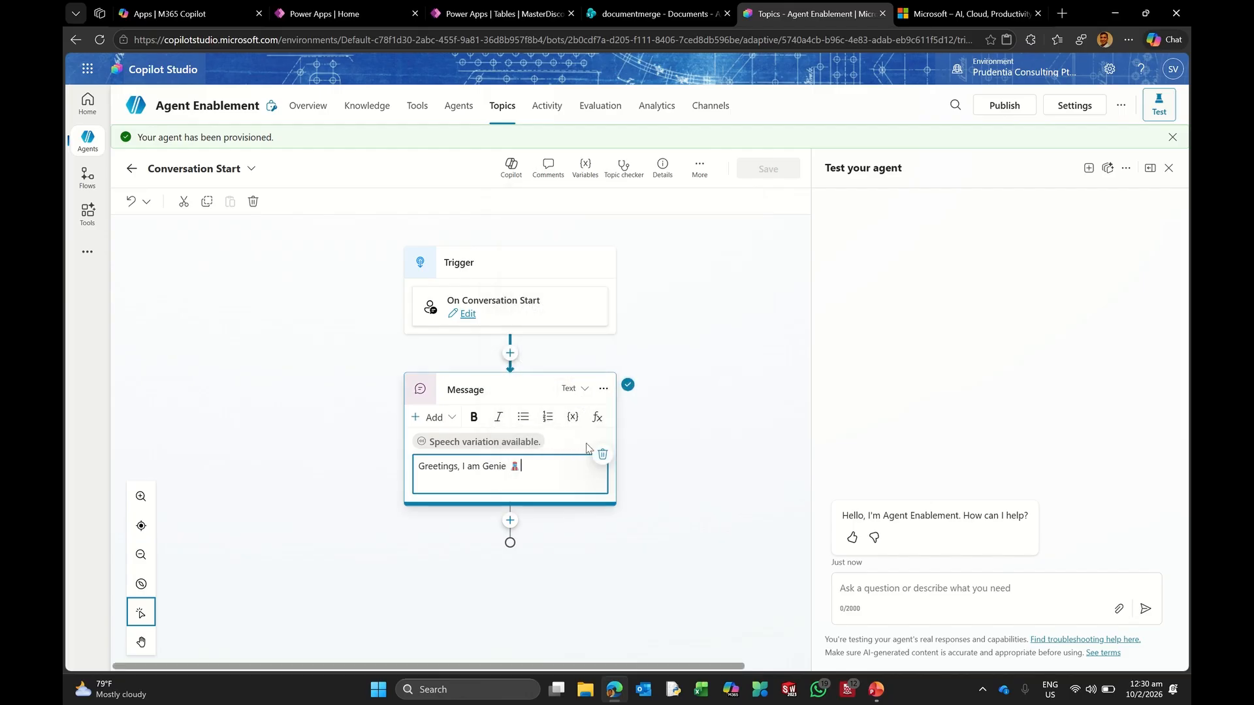
type(" very fro")
key("BackSpace")
type("iendly virtual agent. Kindly note that on")
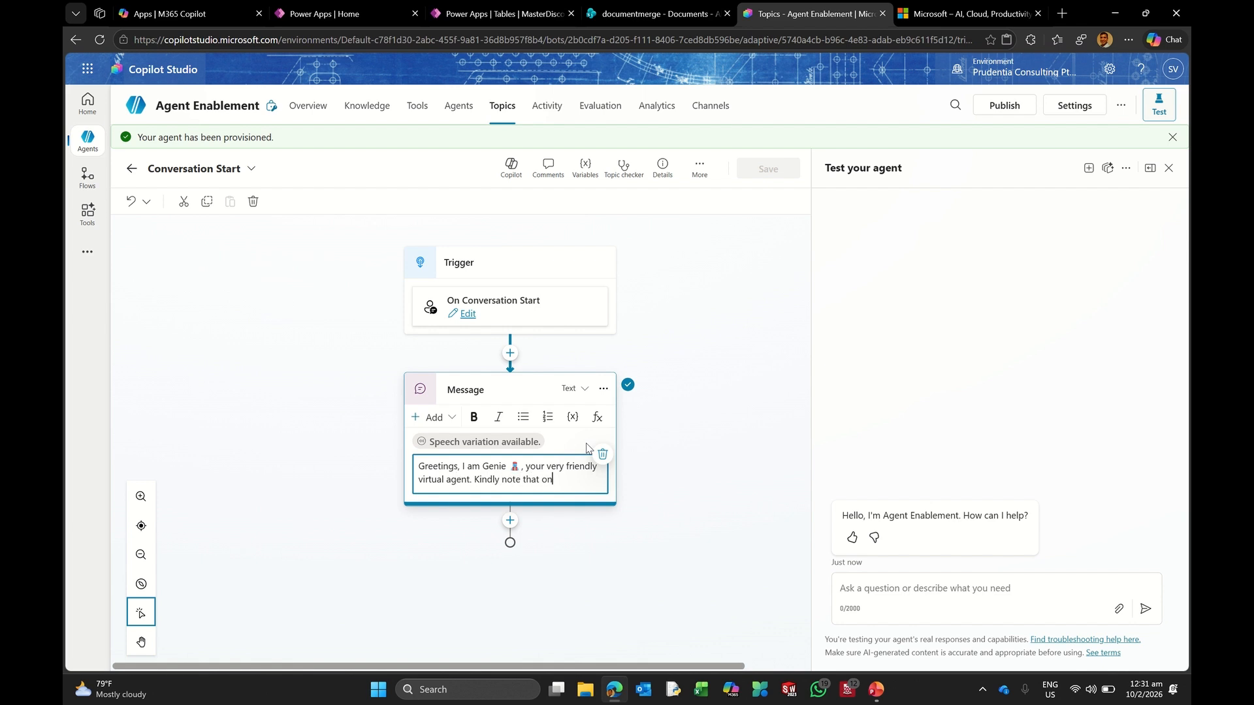
type(" occasion I lea")
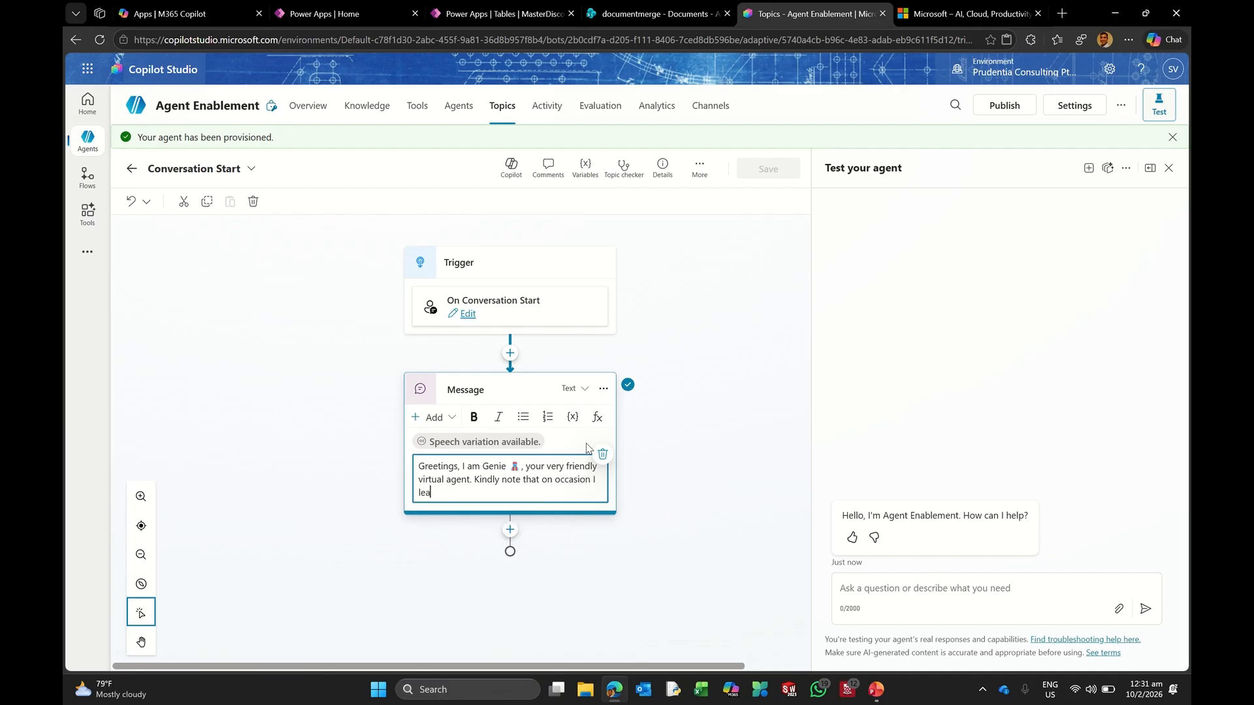
type("r")
key("BackSpace")
type("n on generative ai. So kindly vali")
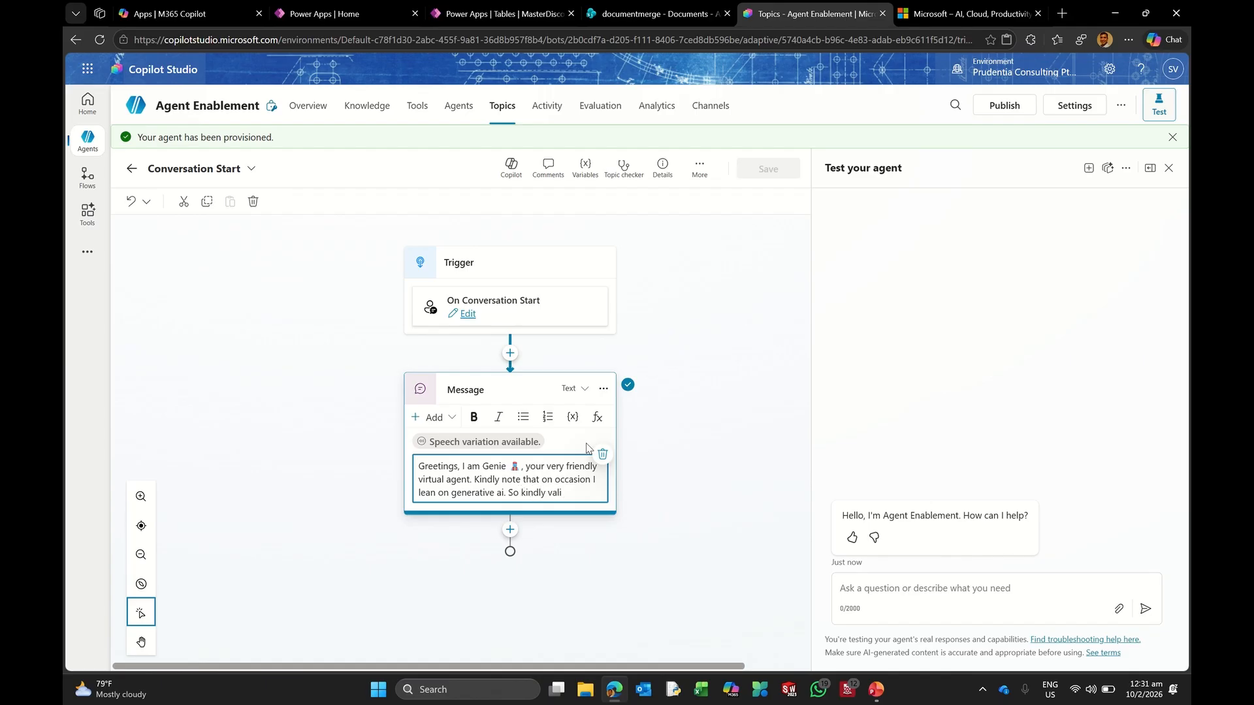
type("date my resp")
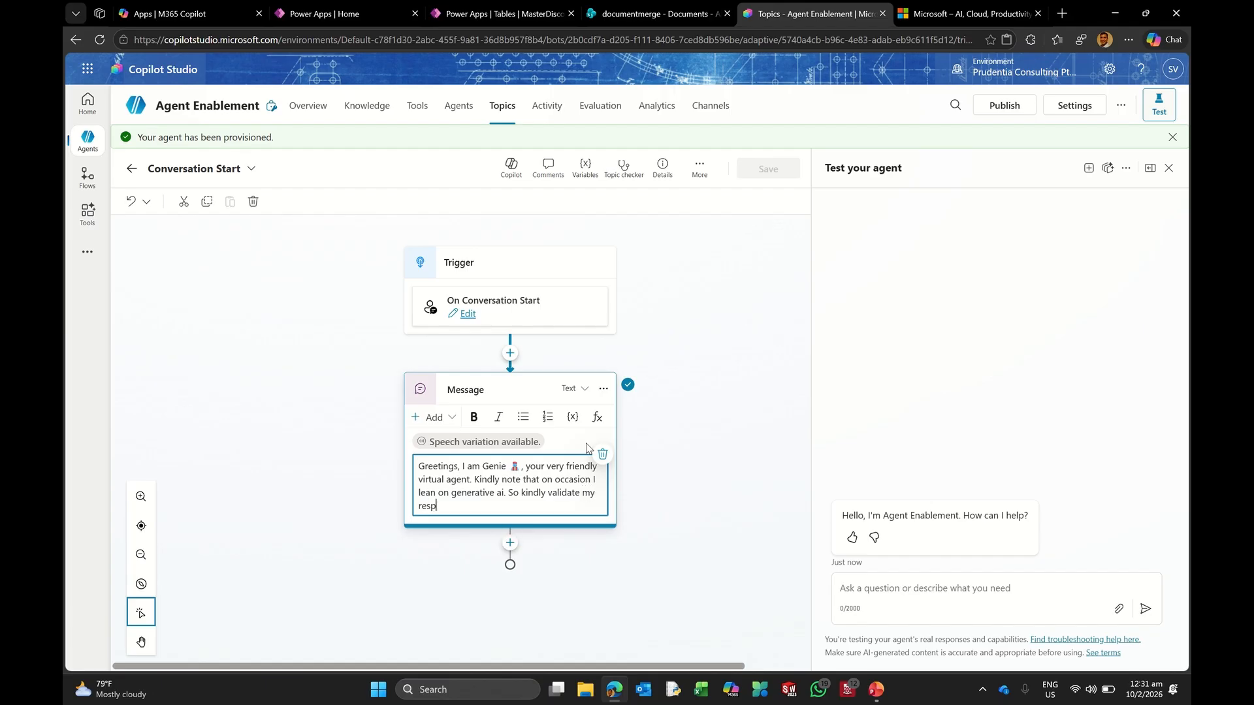
type("onses if")
type("you find them ambigu")
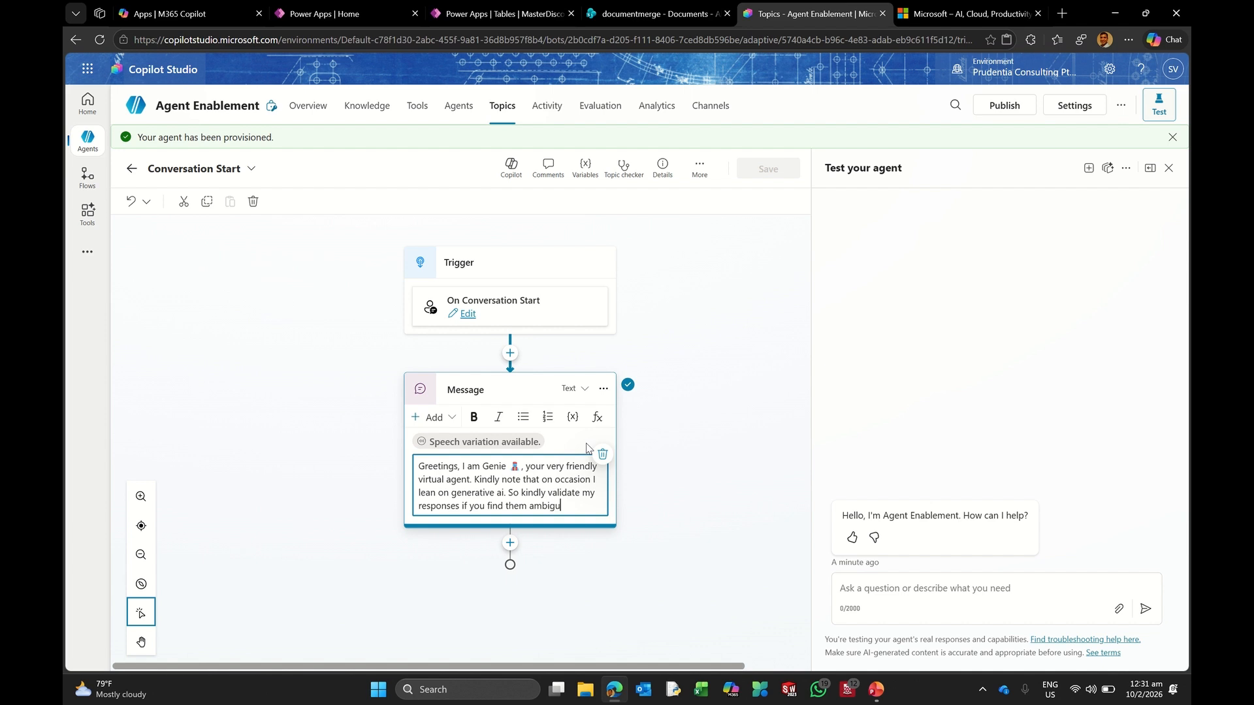
type("ous.")
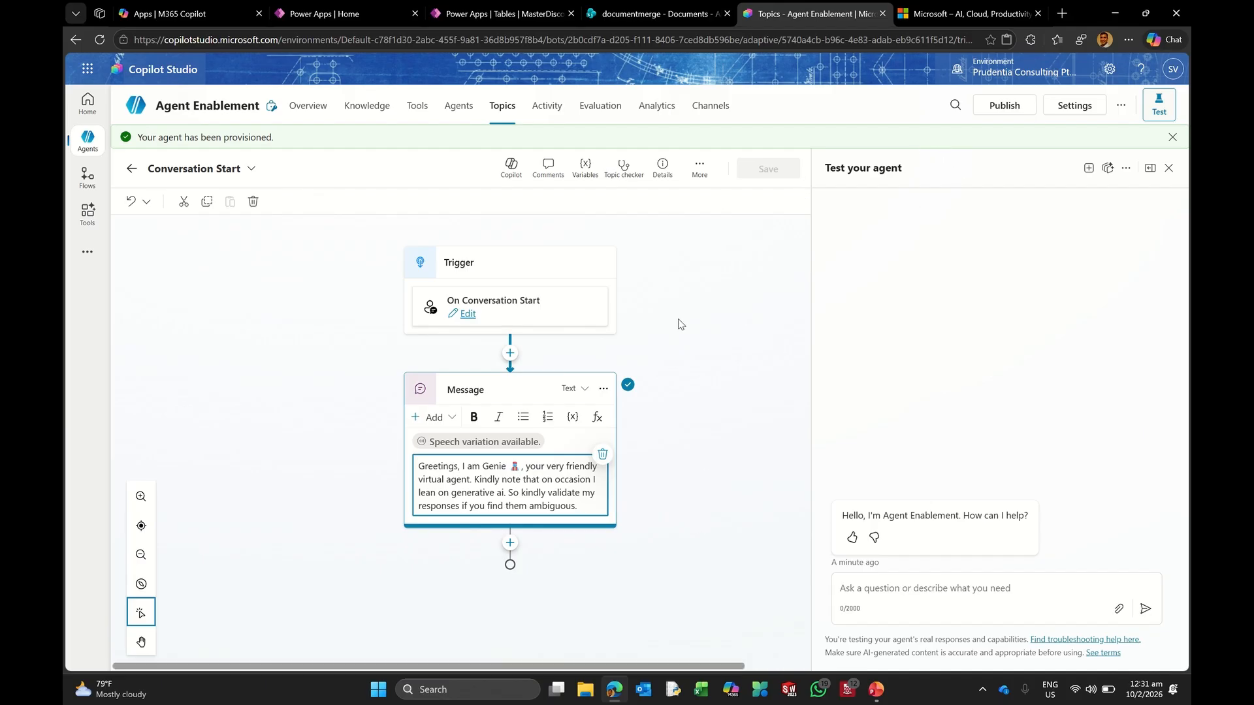
left_click(1040, 140)
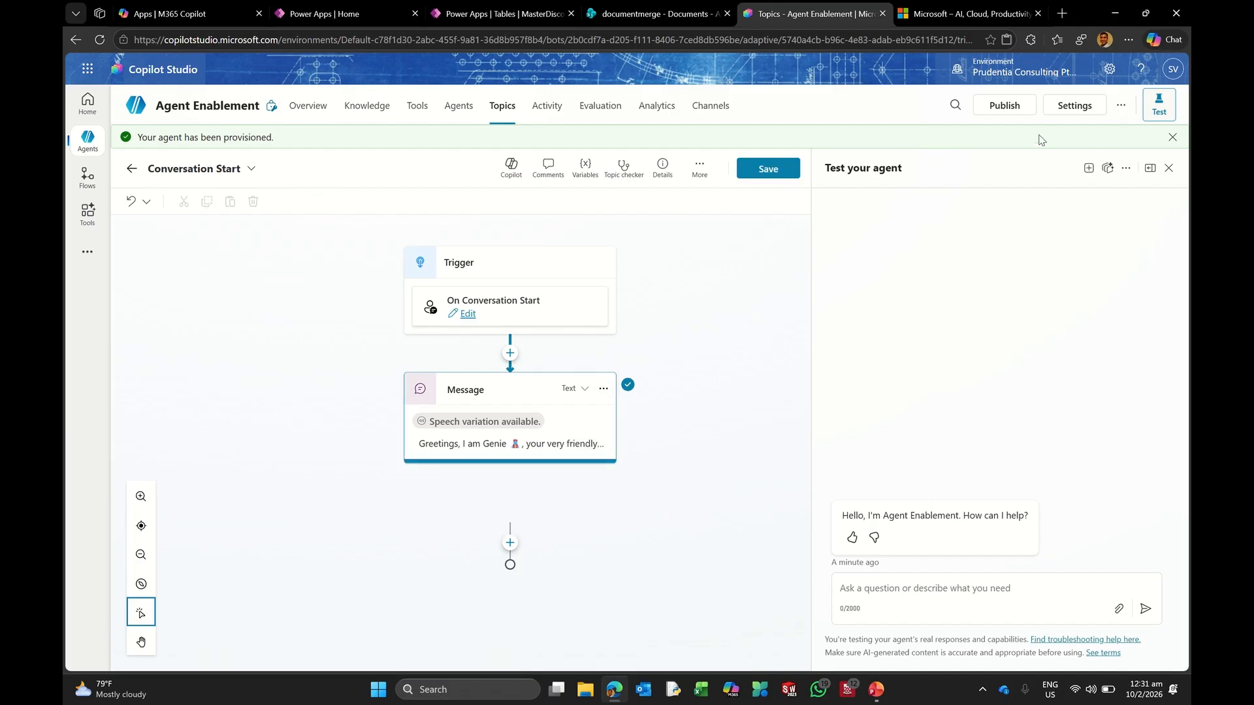
Step: Save the Conversation Start topic and restart the test chat to see Genie's greeting
left_click(772, 175)
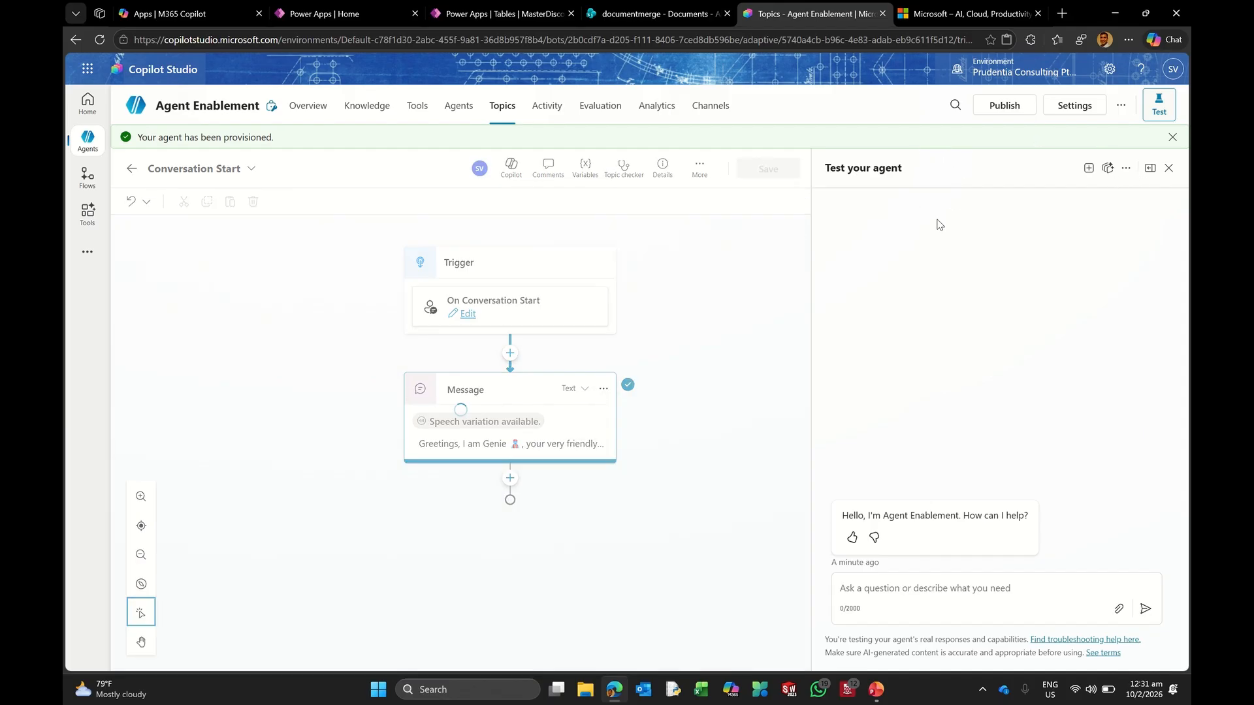
left_click(1088, 169)
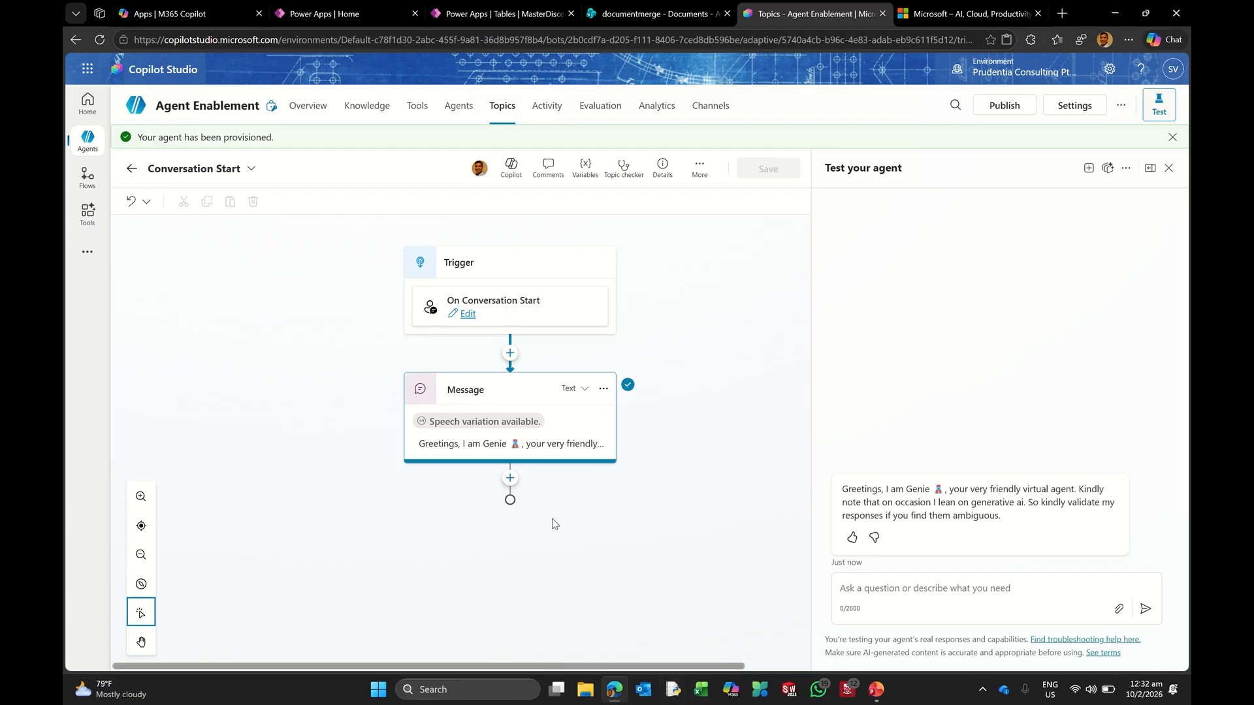
left_click(510, 478)
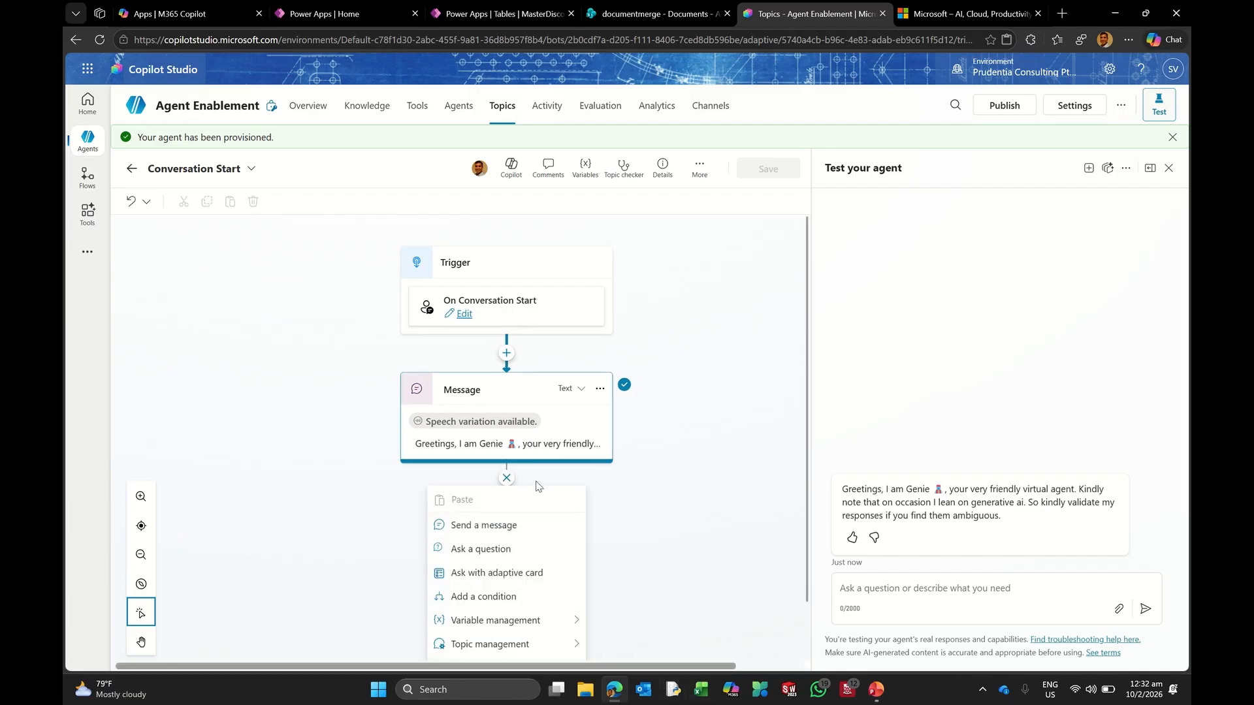
Step: Add a Question node asking 'So how may I be of assistance to you my Lord! Kindly choose wisely from below'
left_click(528, 484)
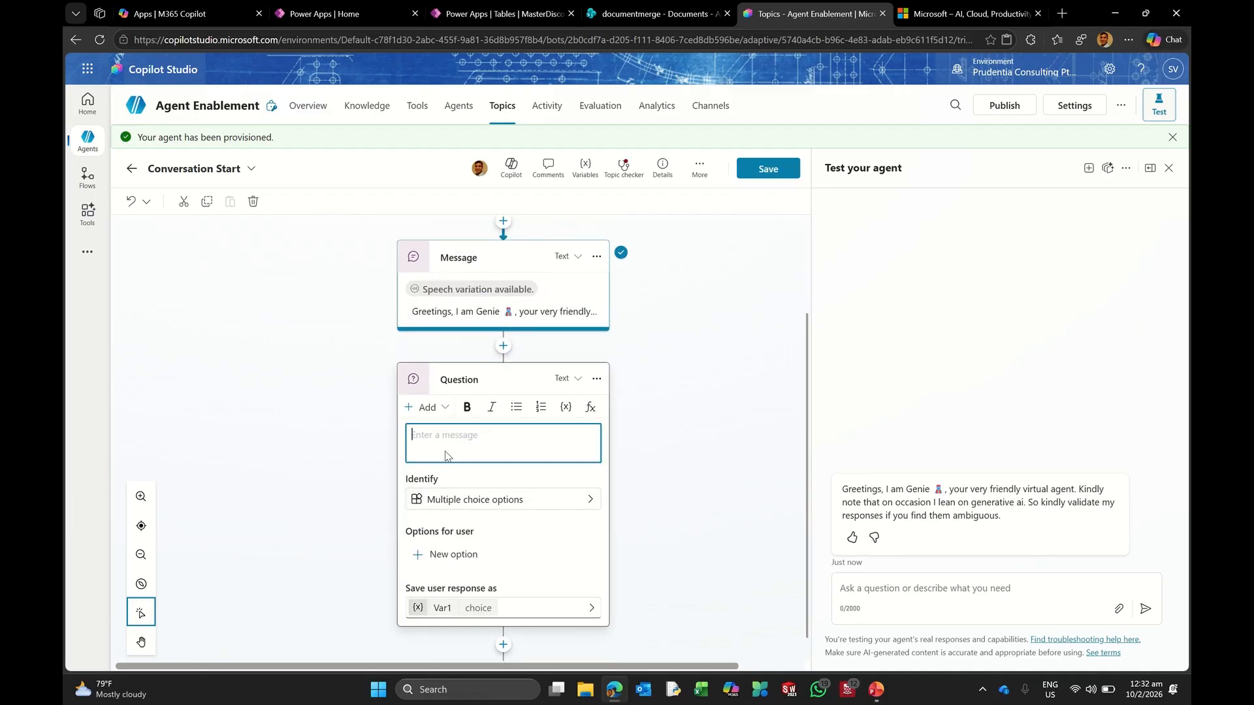
type("So how may I be of assistance to you my Lo")
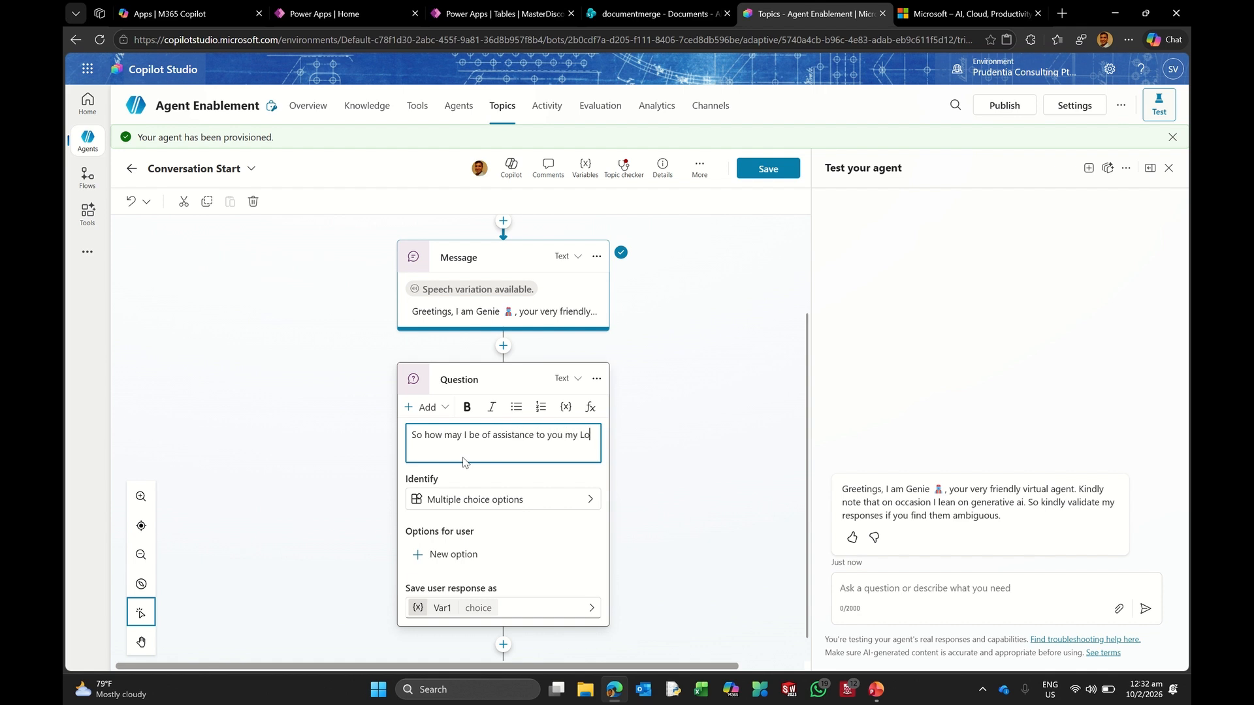
type("rd! Kindly choose wisely from below")
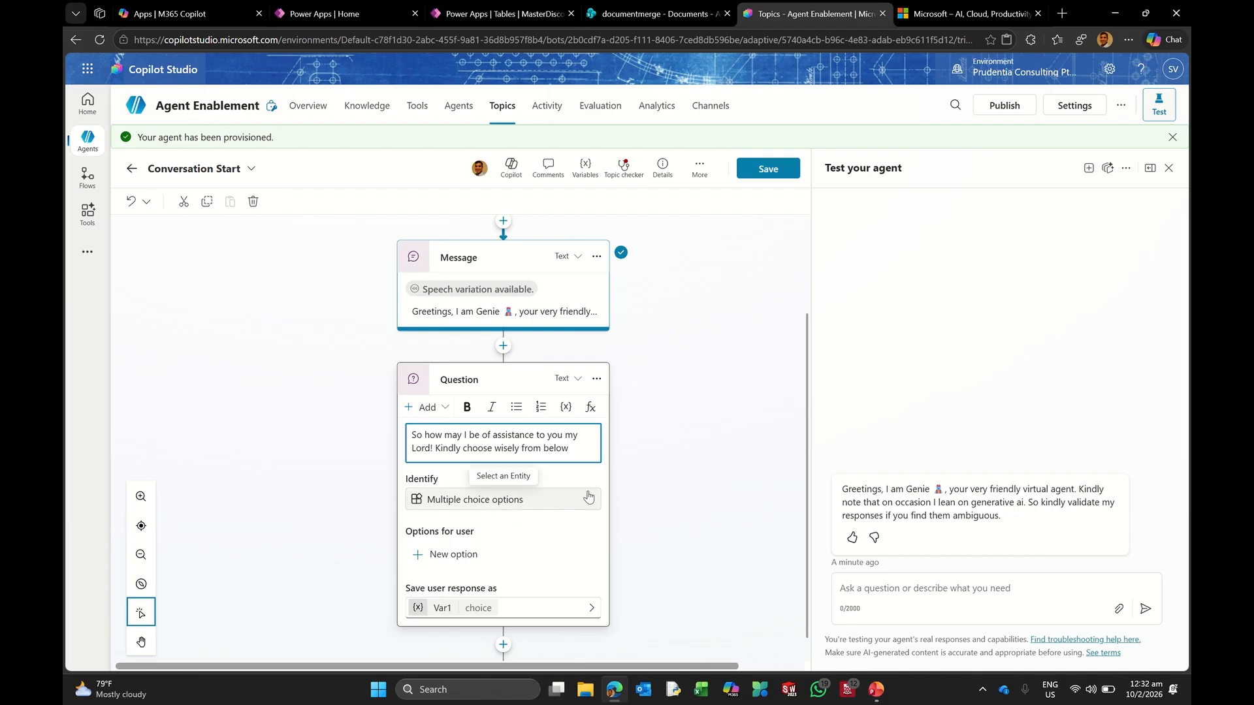
scroll(589, 497, "down", 1)
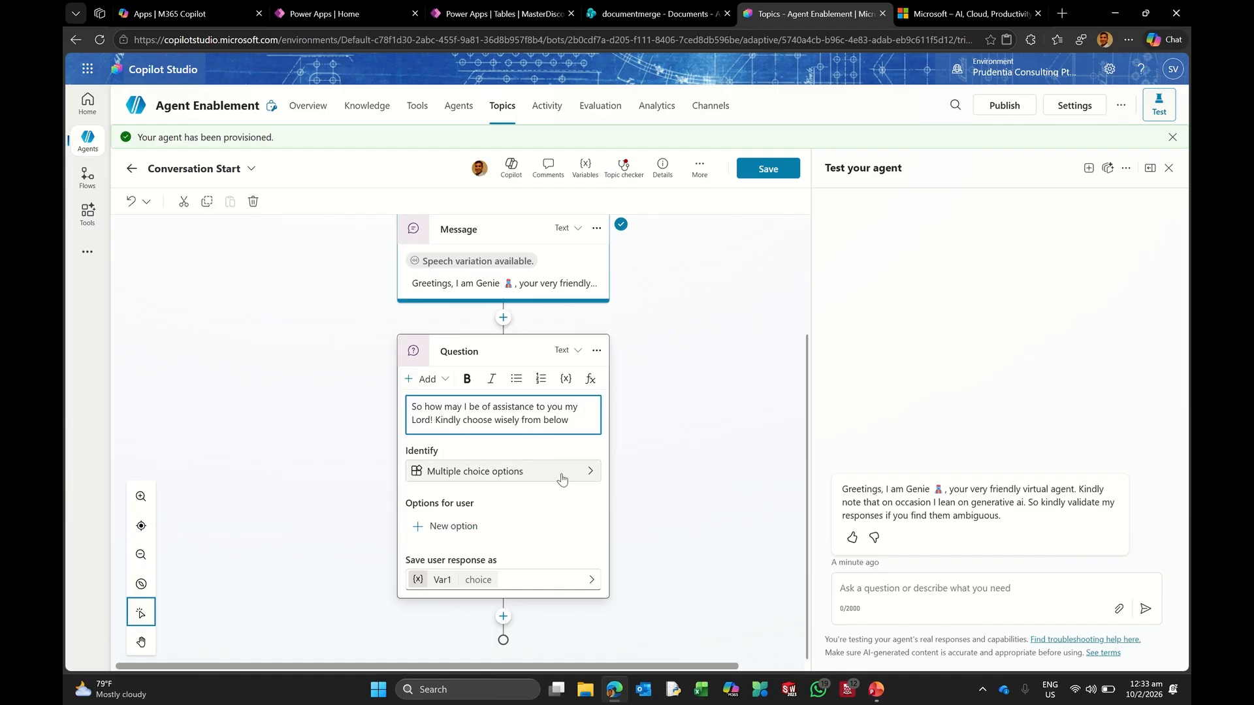
Step: Keep Multiple choice options as what the question identifies
left_click(589, 474)
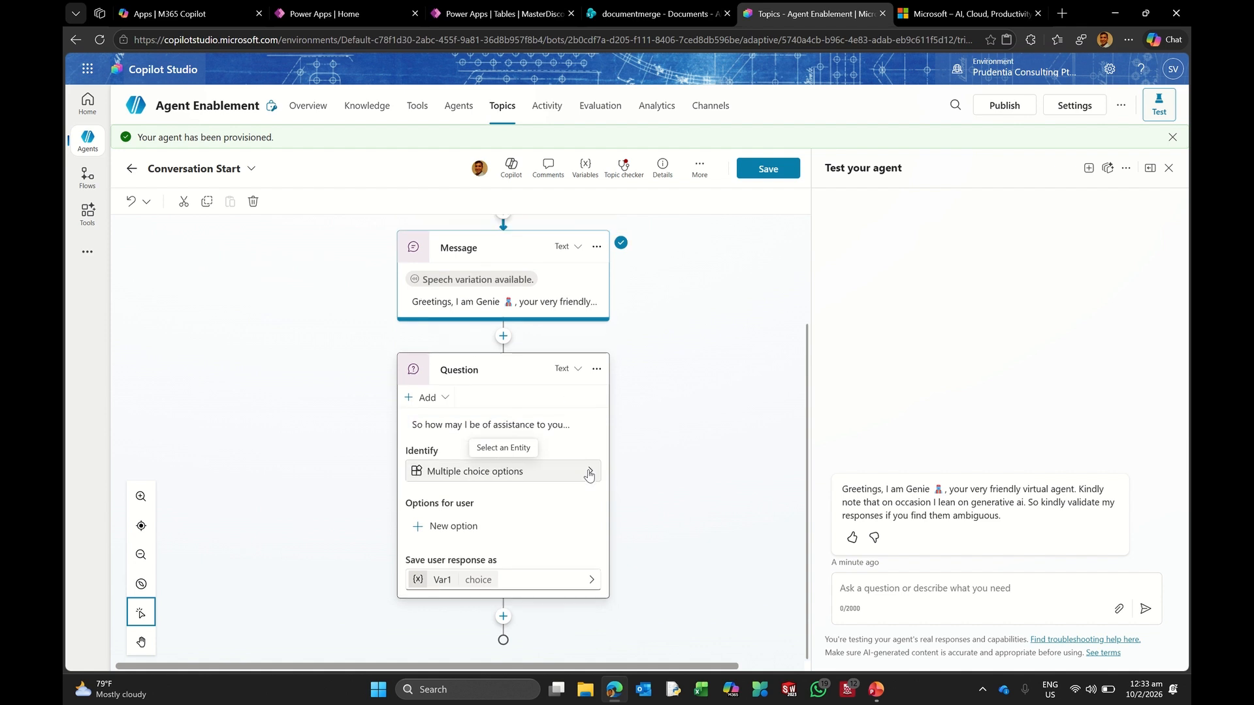
left_click(588, 473)
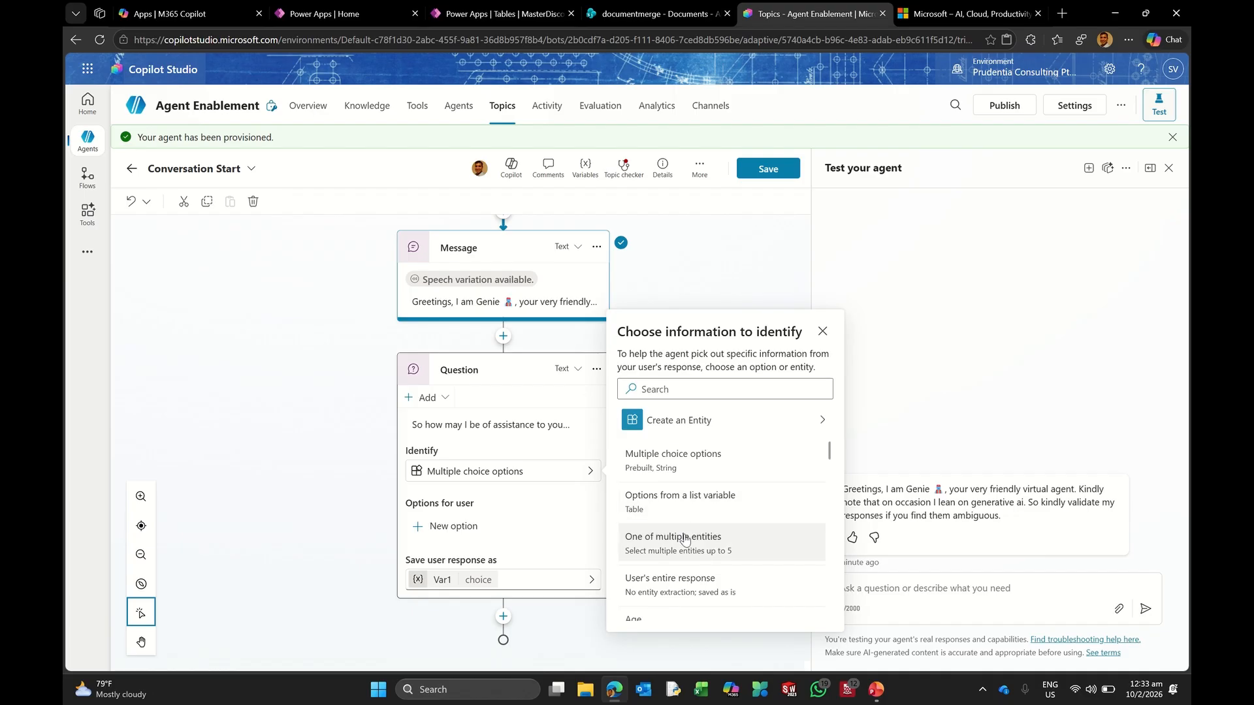
scroll(684, 540, "down", 1)
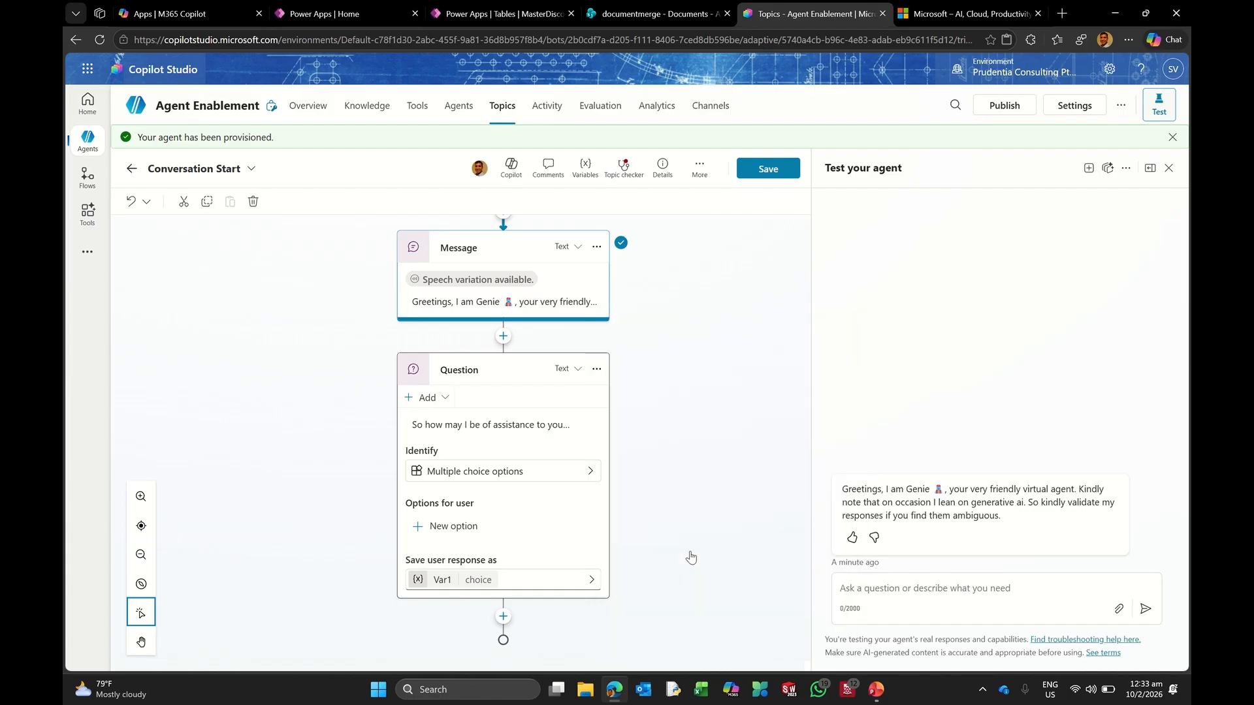
scroll(689, 554, "down", 4)
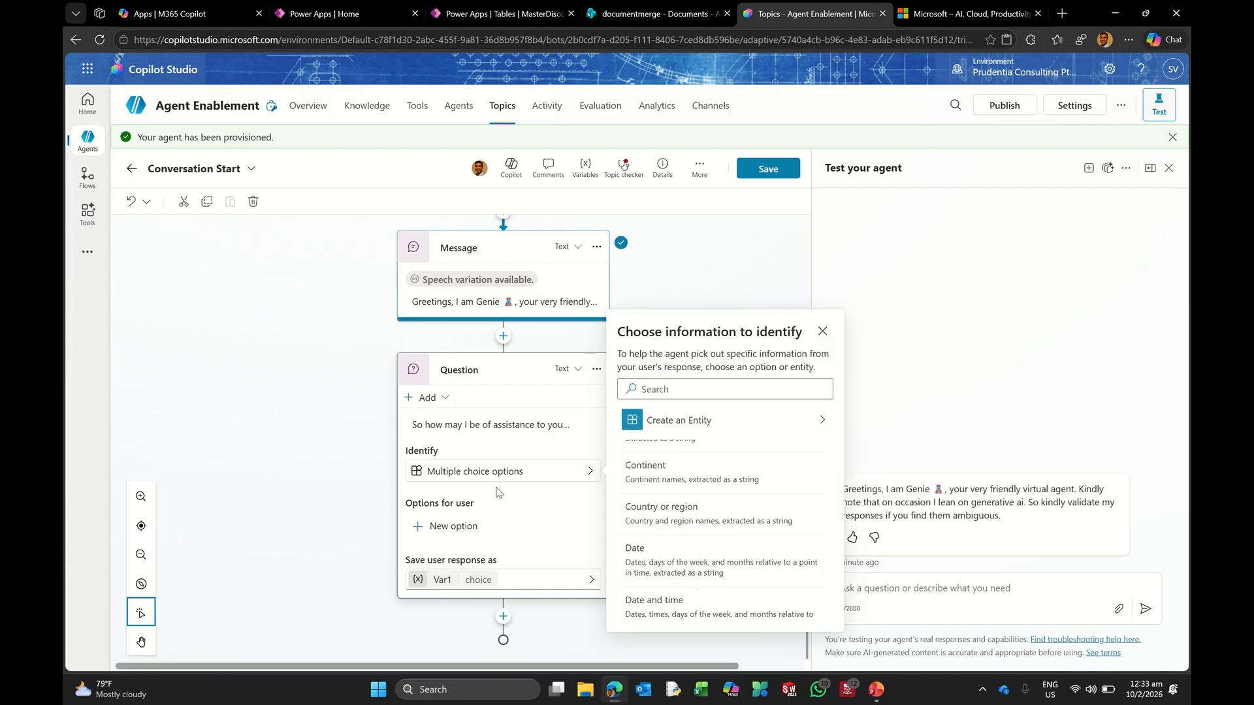
left_click(530, 503)
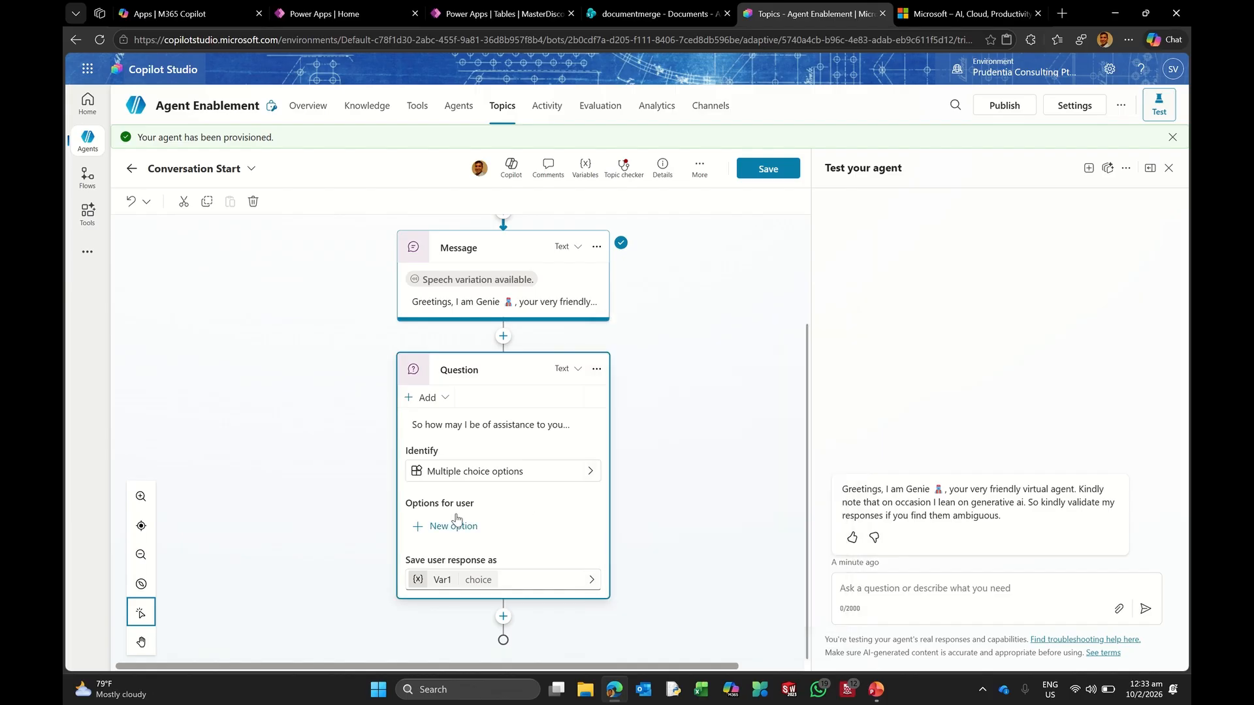
Step: Add options Generic Search, Search uploaded document, Search website and Search SharePoint library
left_click(487, 525)
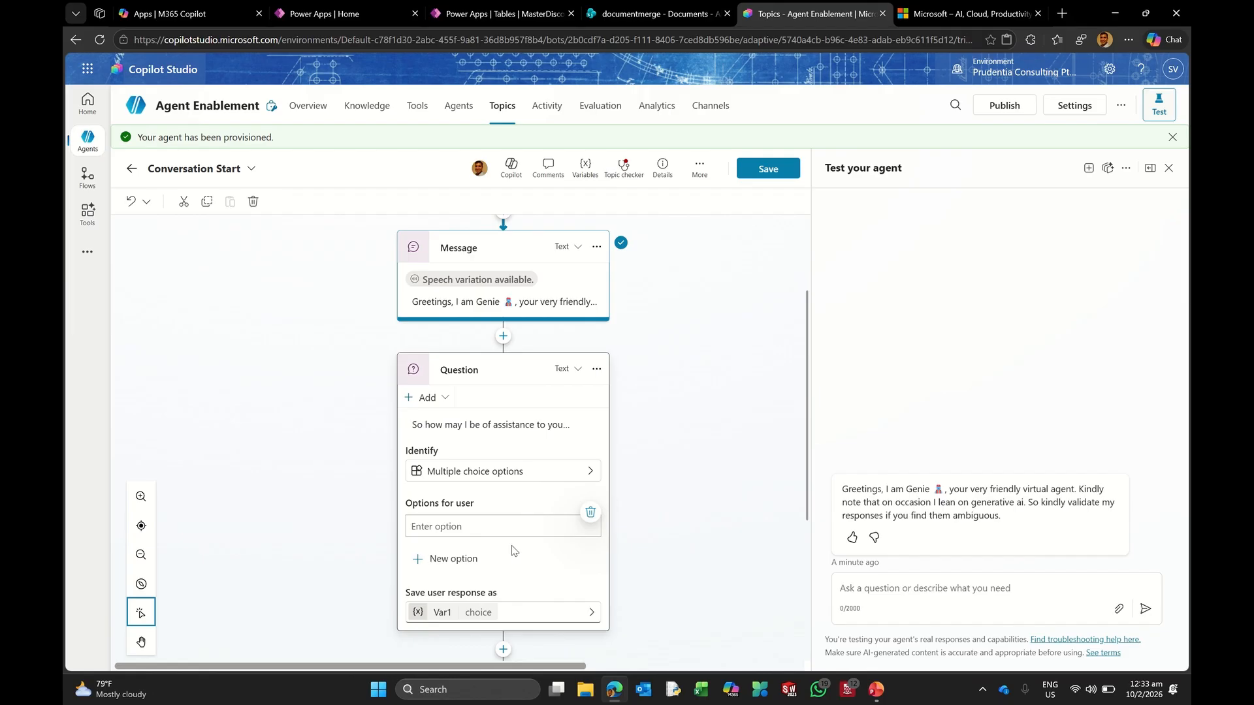
type("Generic Search")
key("Return")
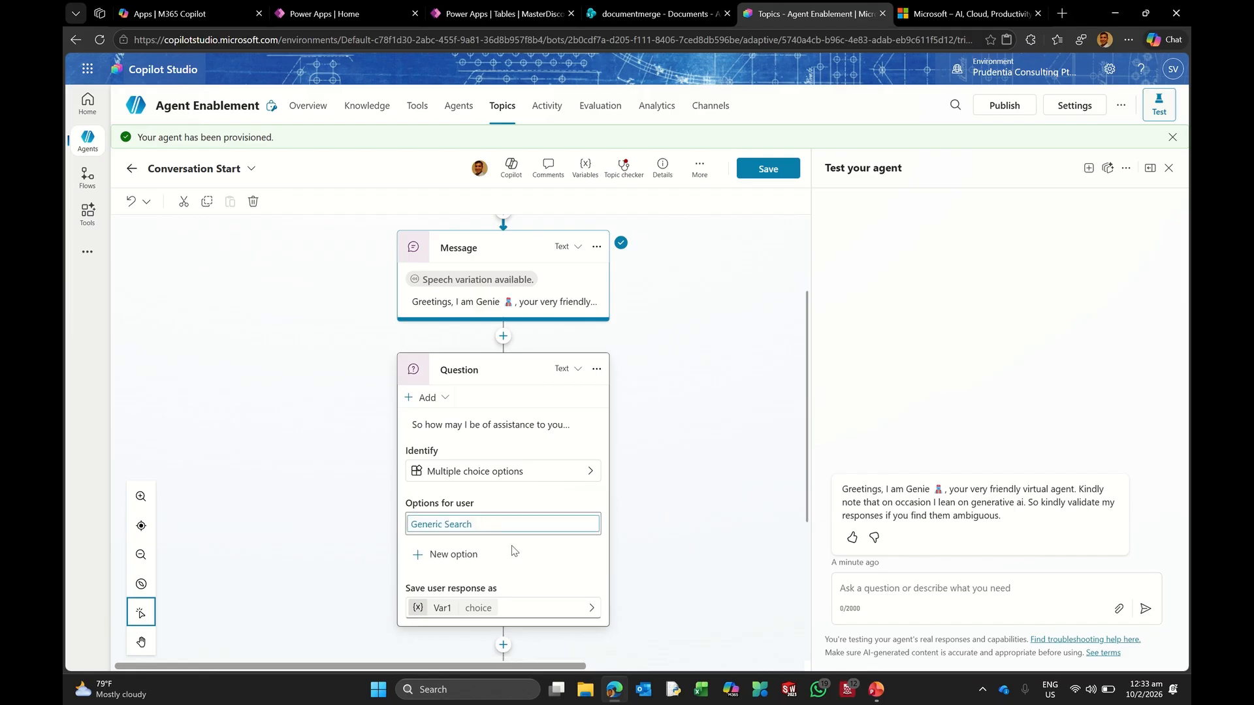
left_click(469, 556)
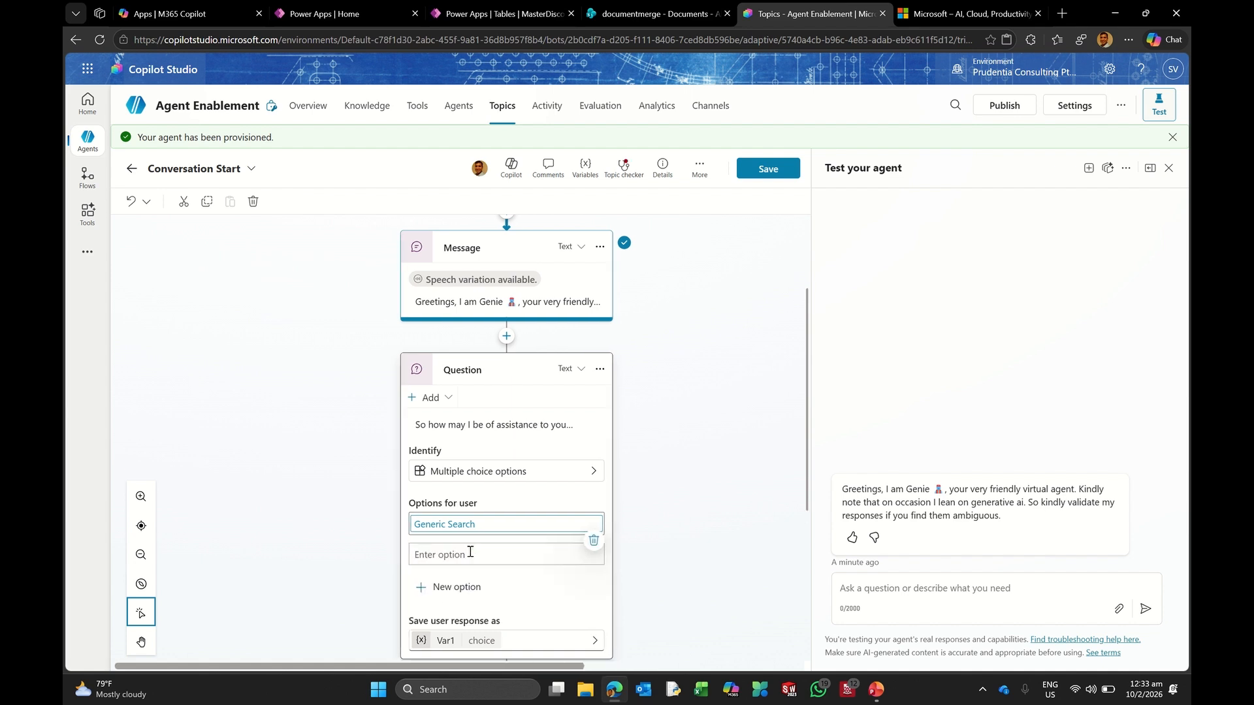
type("Search upl")
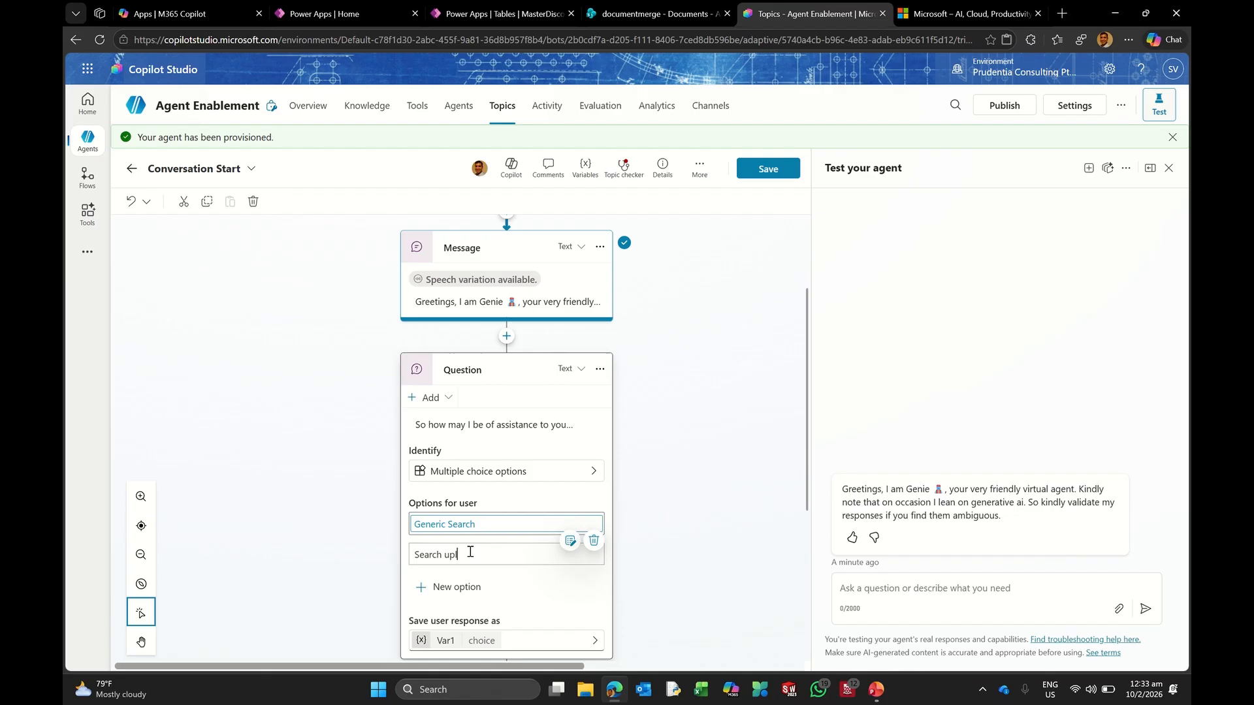
type("oaded document")
key("Return")
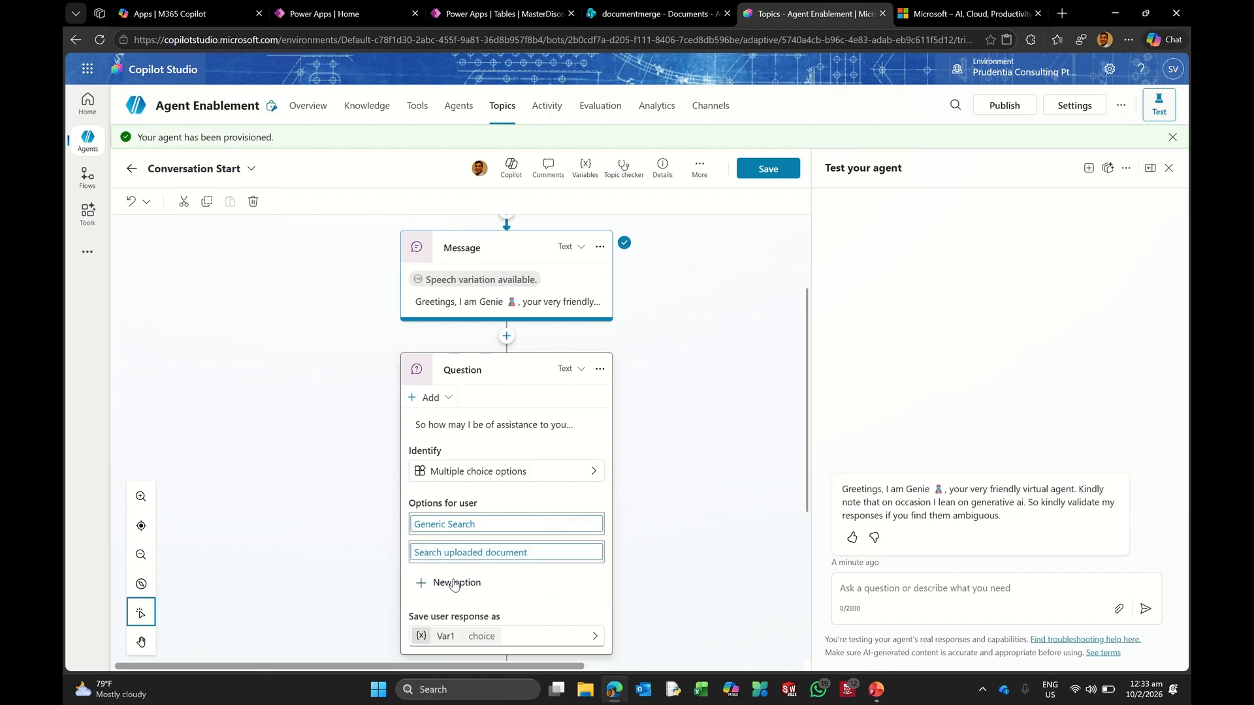
left_click(455, 582)
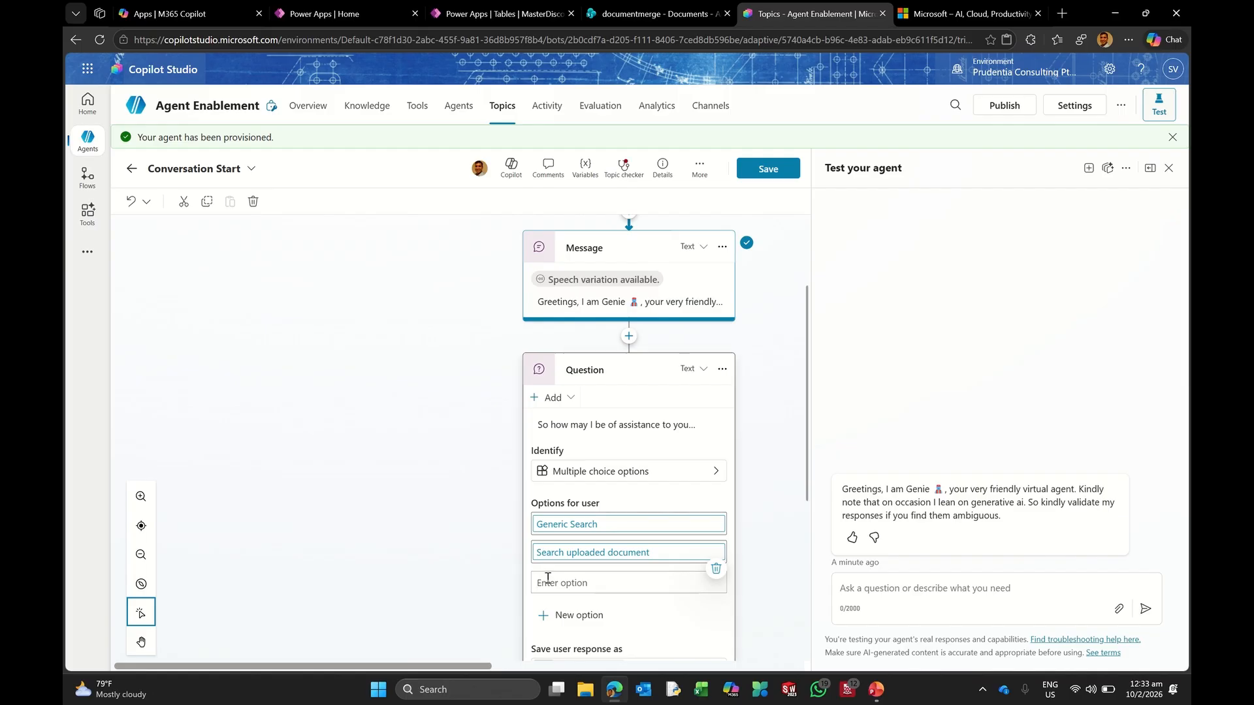
type("Se")
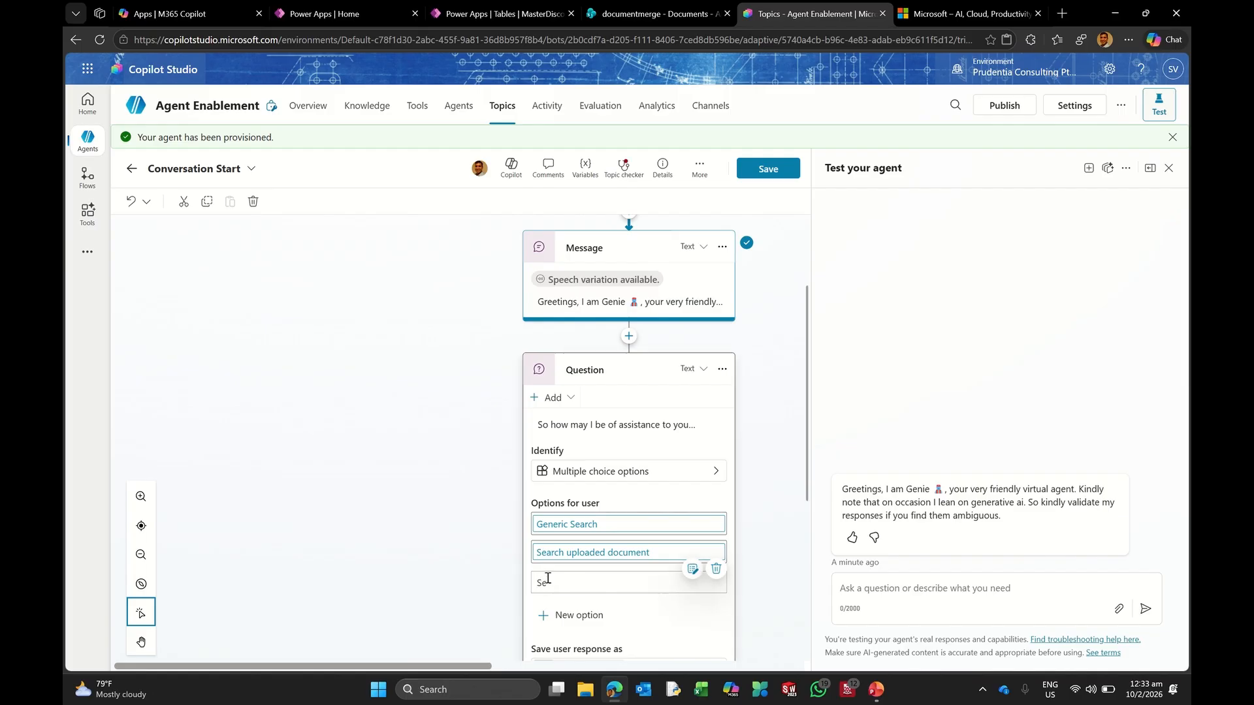
type("arch website")
key("Return")
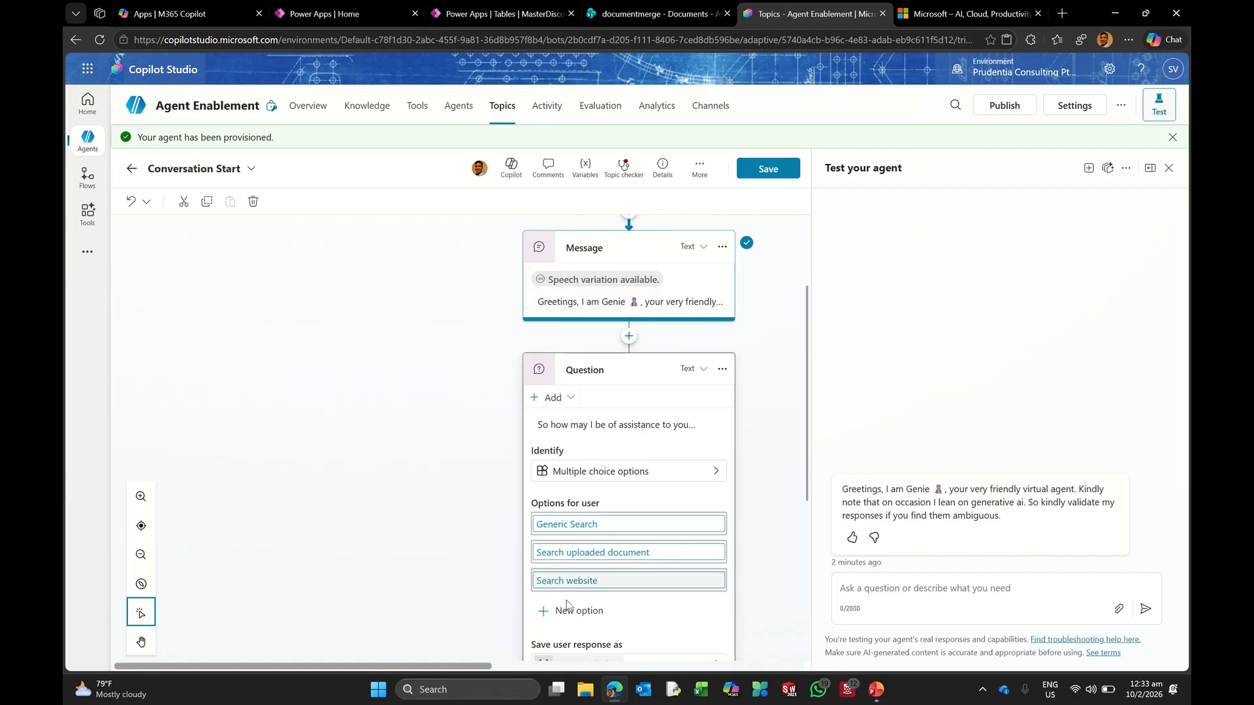
left_click(567, 609)
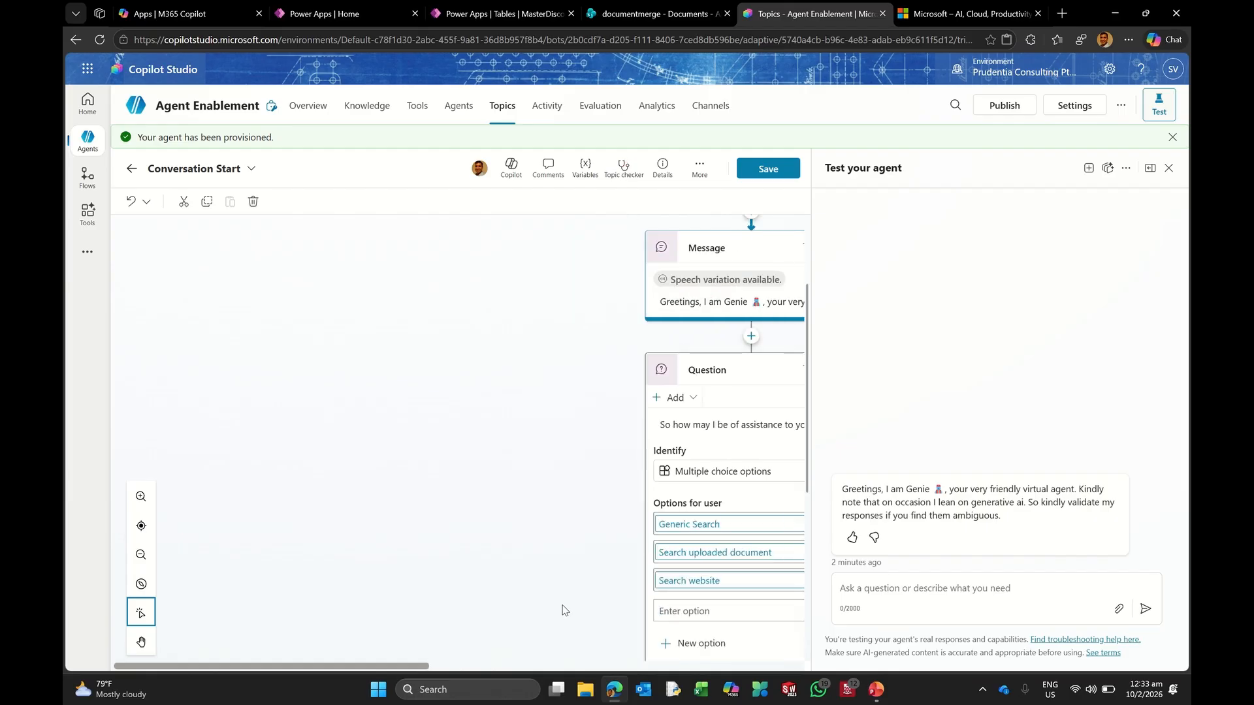
type("Search SharePoint libar")
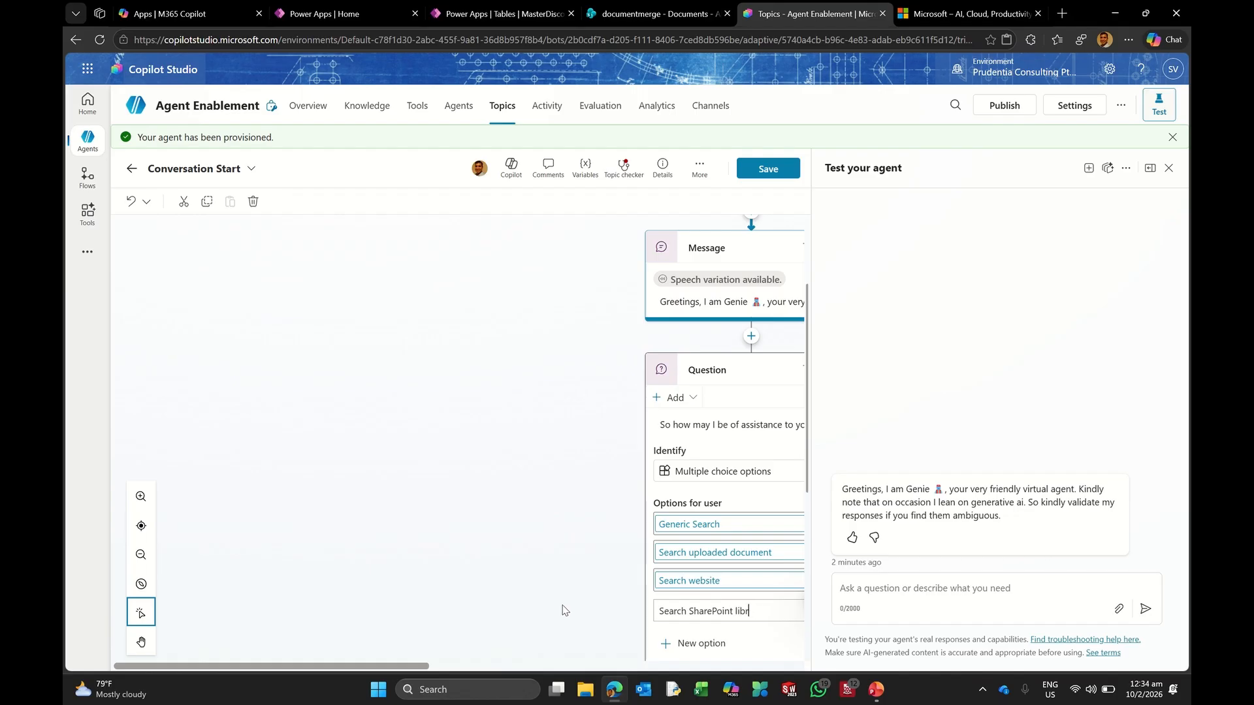
type("ary")
left_click(565, 610)
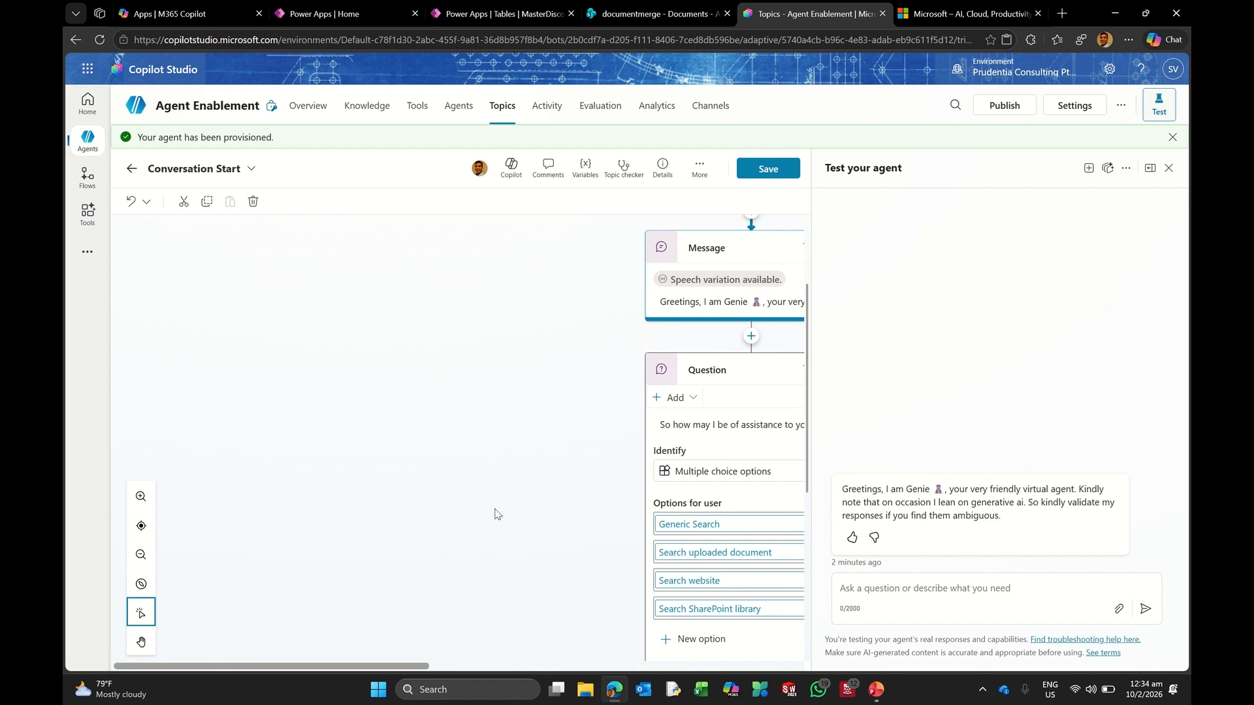
scroll(723, 483, "down", 3)
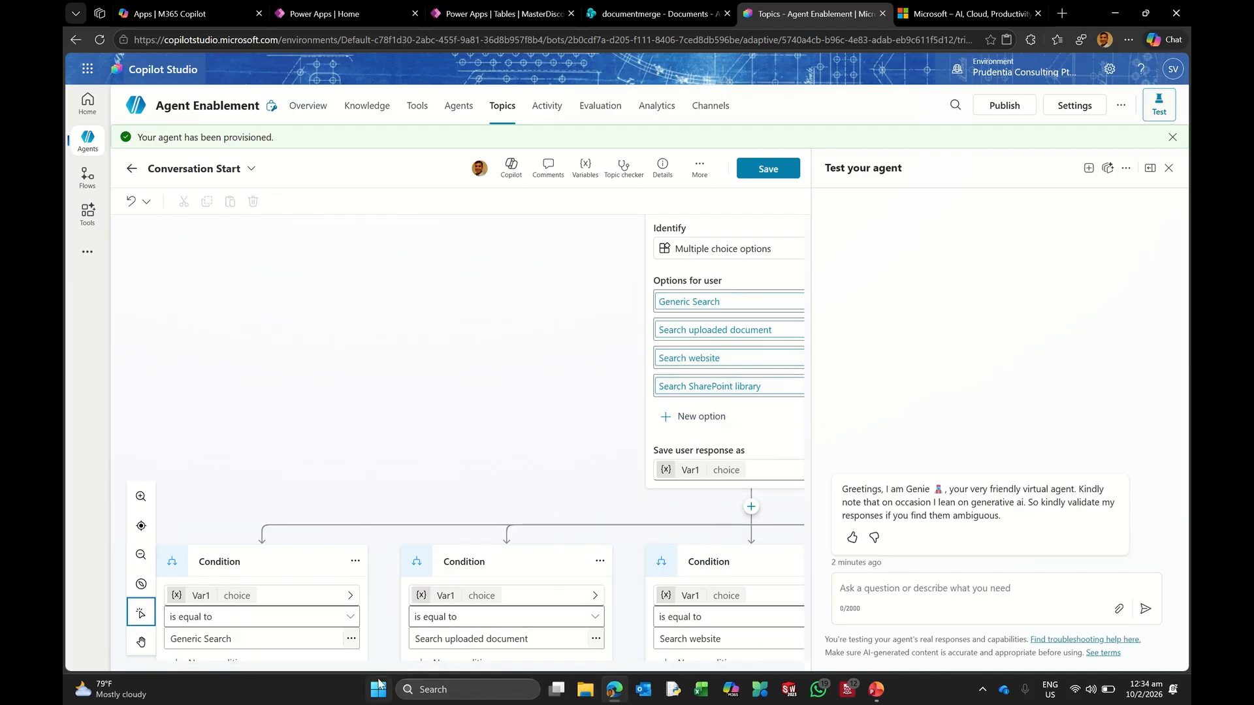
Step: Zoom the browser to 80% so the Question and its Condition branches fit, then select the Question
left_click_drag(386, 668, 482, 668)
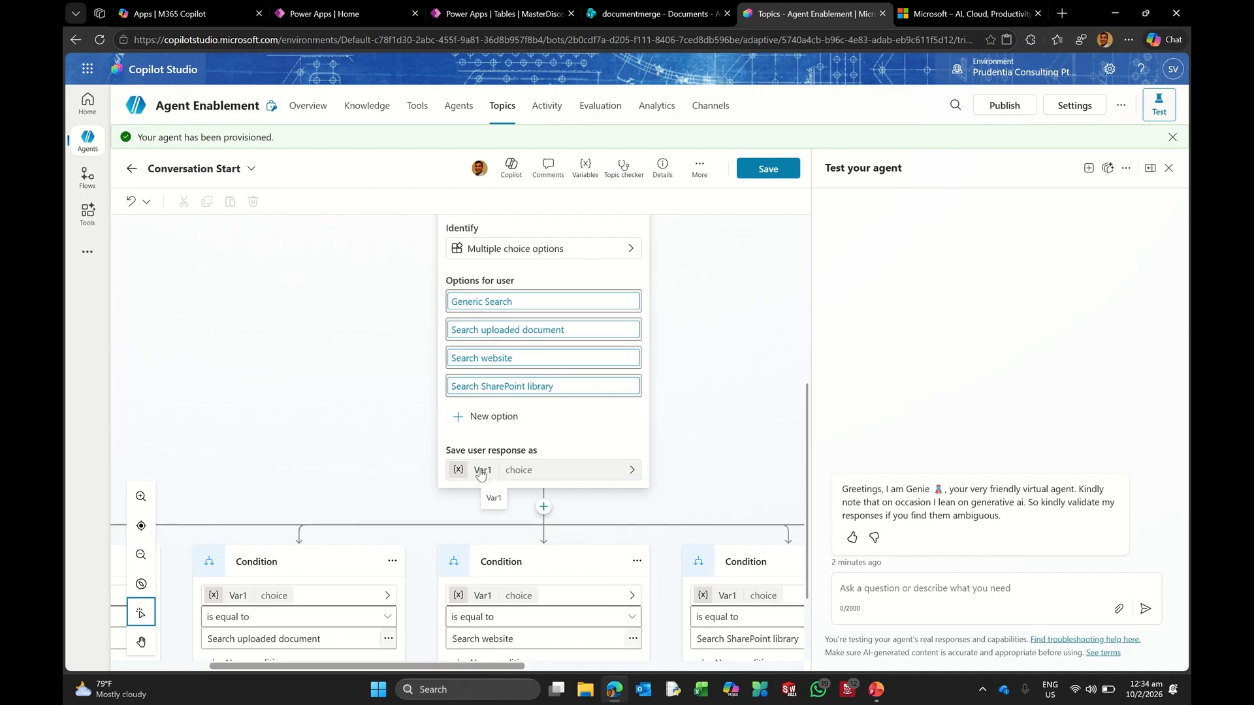
left_click(593, 436)
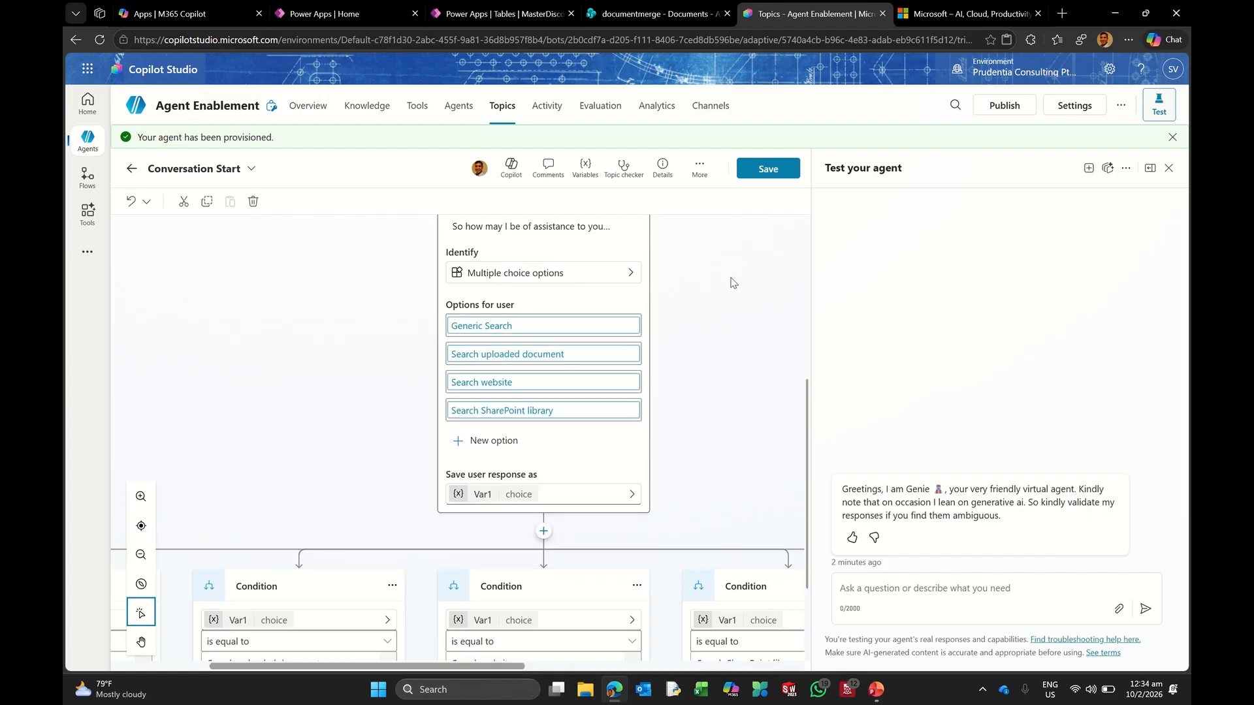
left_click(1129, 40)
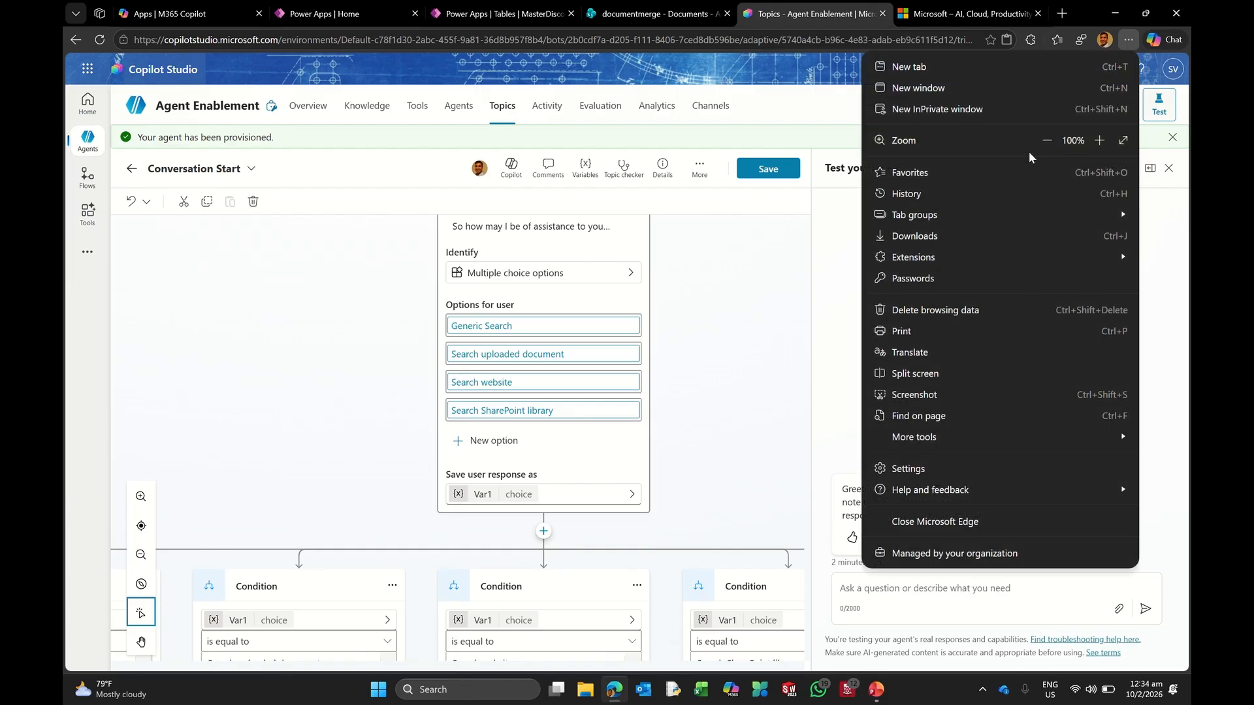
left_click(1046, 141)
left_click(1045, 141)
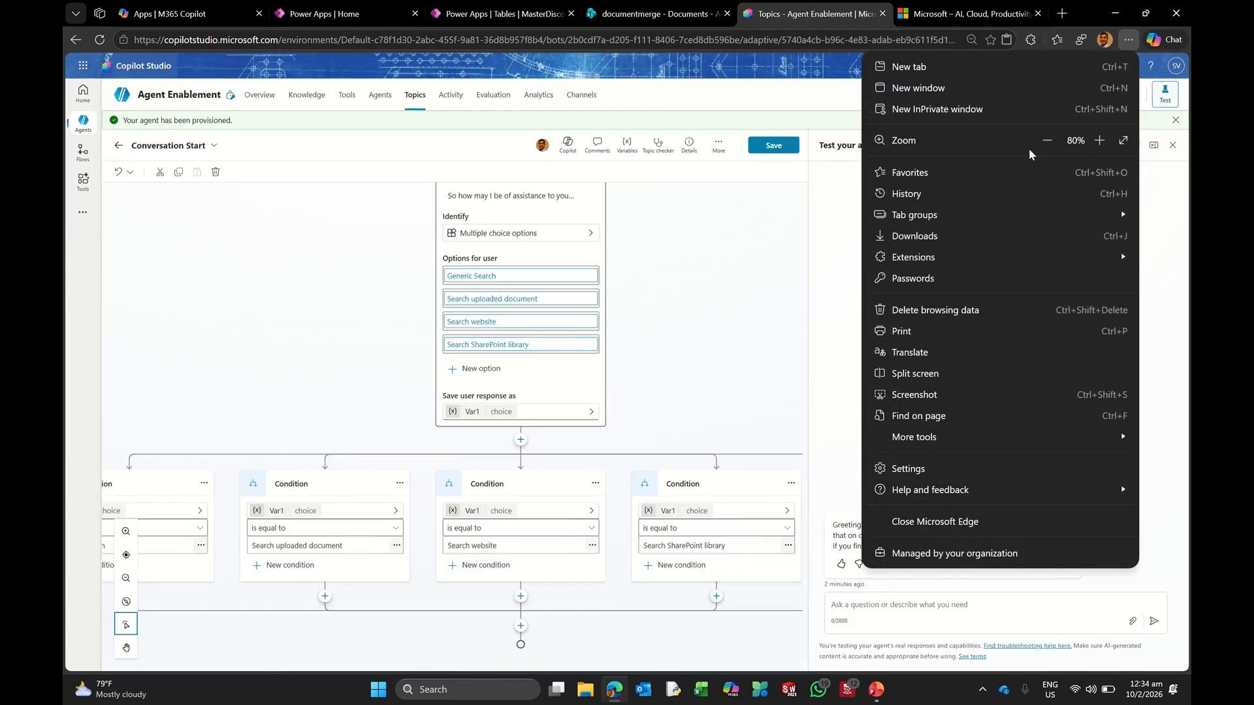
left_click(651, 394)
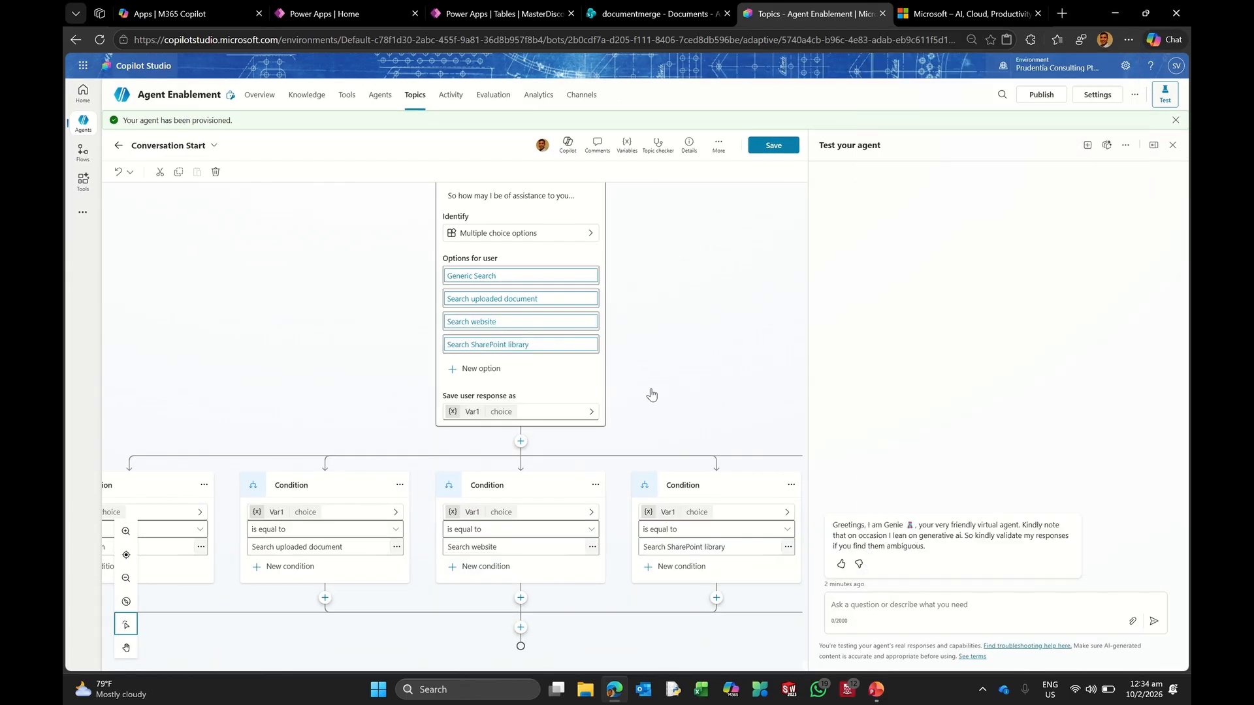
left_click(466, 414)
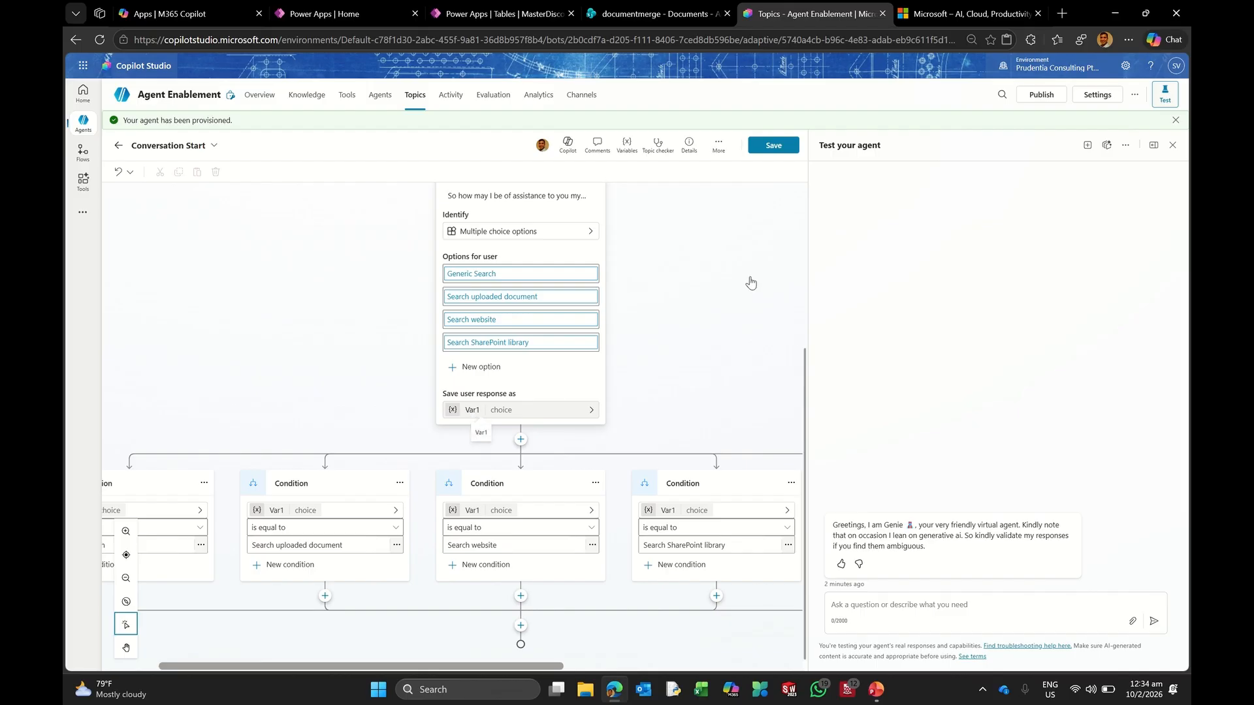
left_click(559, 391)
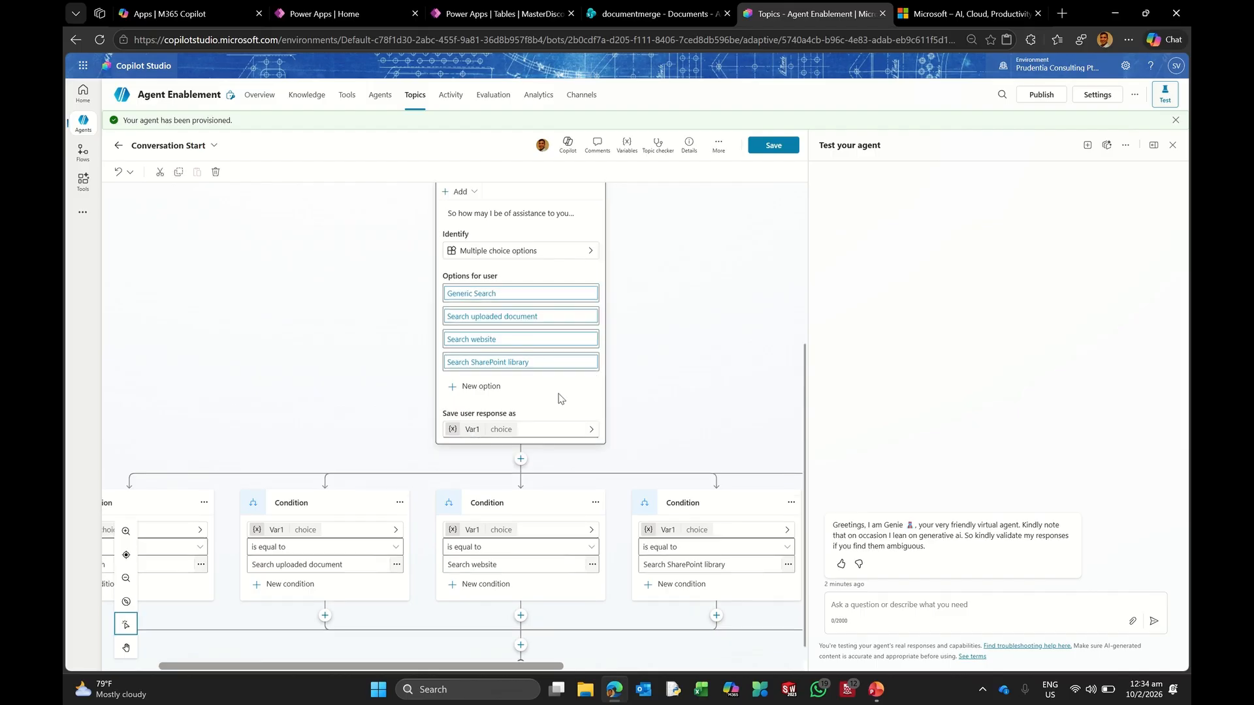
Step: Rename the question's response variable from Var1 to VarChoice
left_click(476, 437)
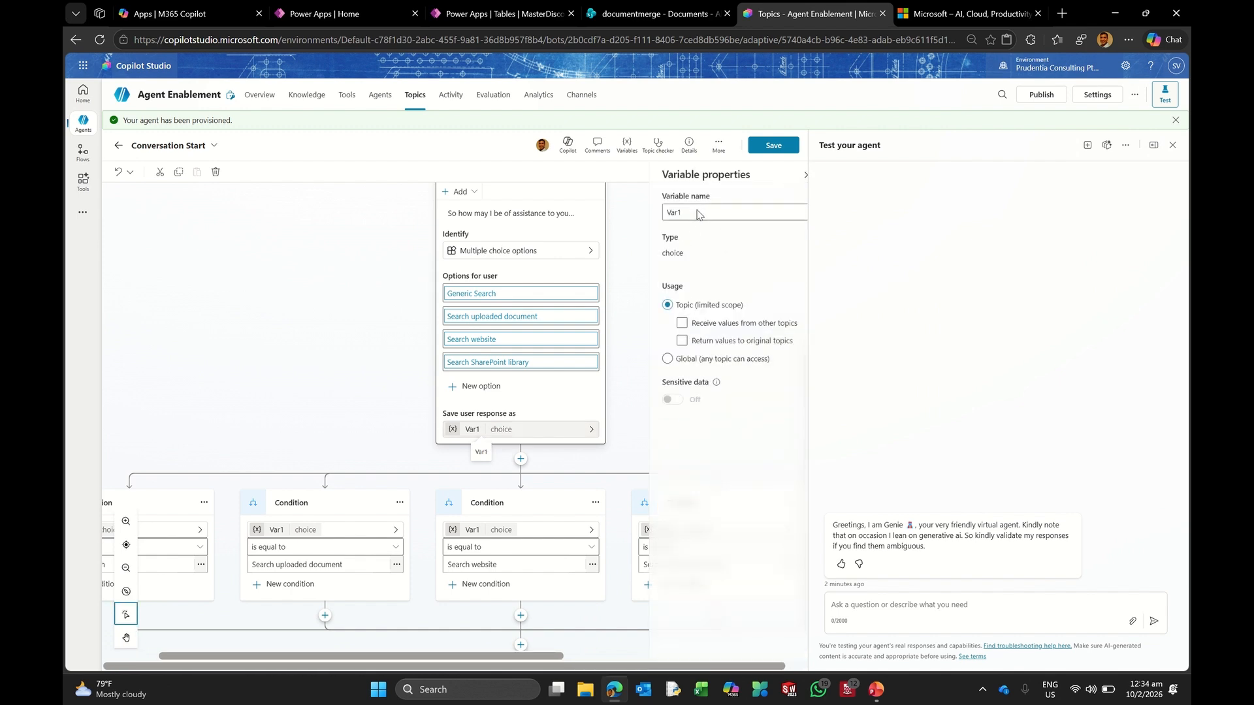
left_click(676, 216)
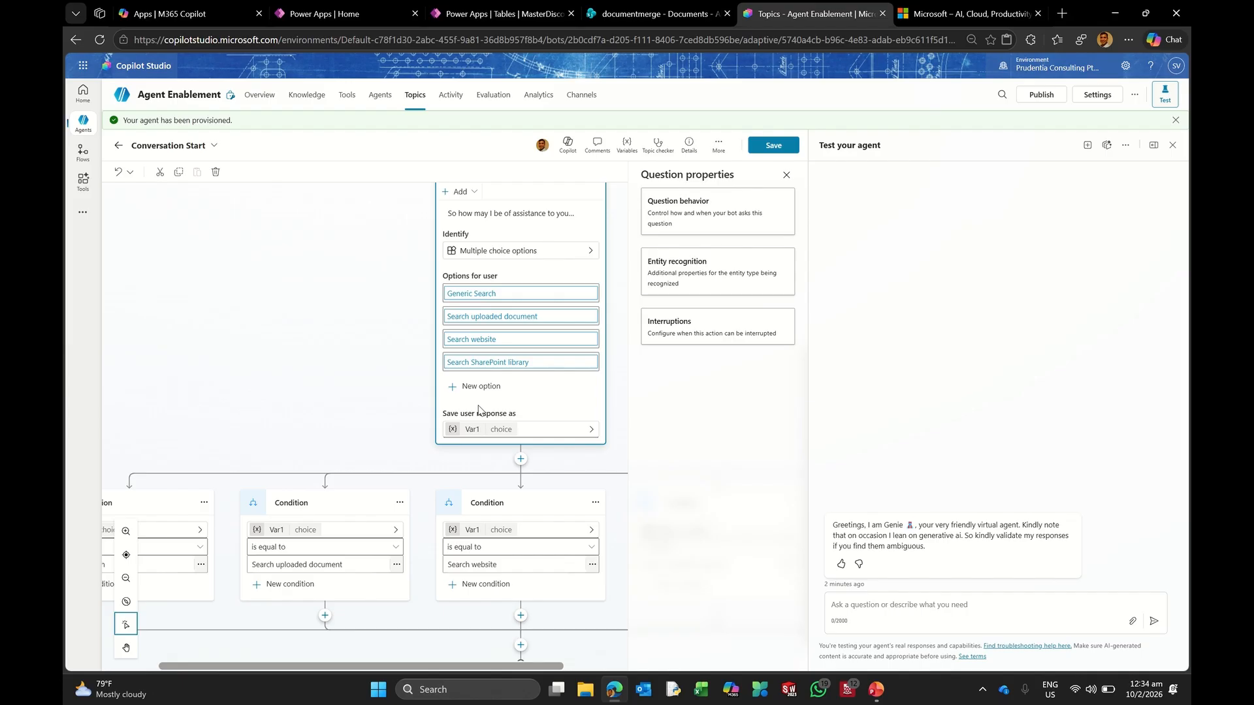
left_click(490, 400)
left_click(473, 431)
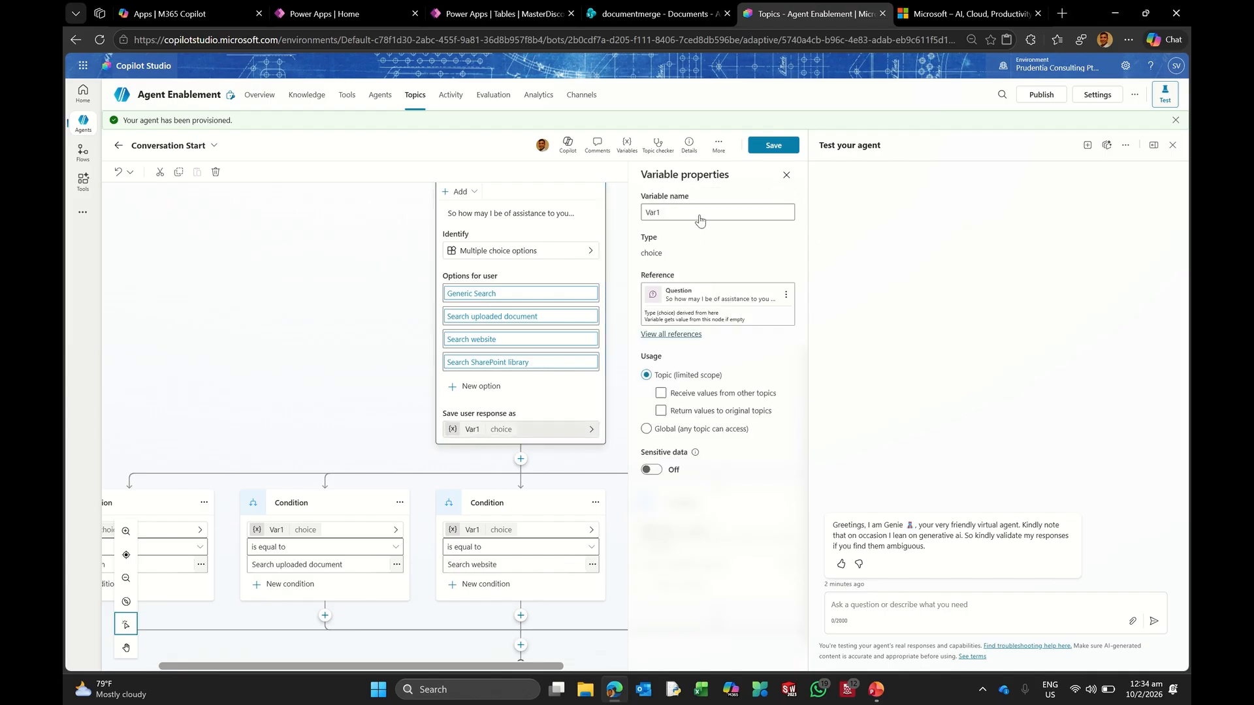
left_click(696, 216)
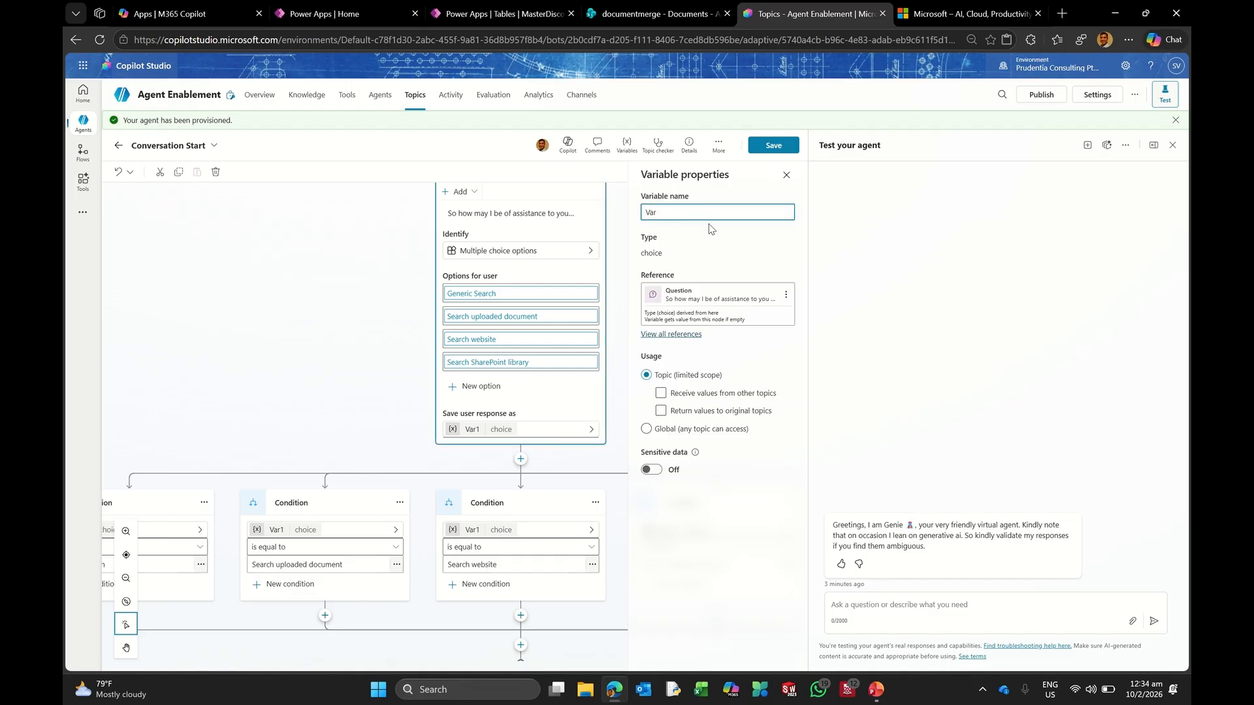
type("Choice")
left_click(647, 429)
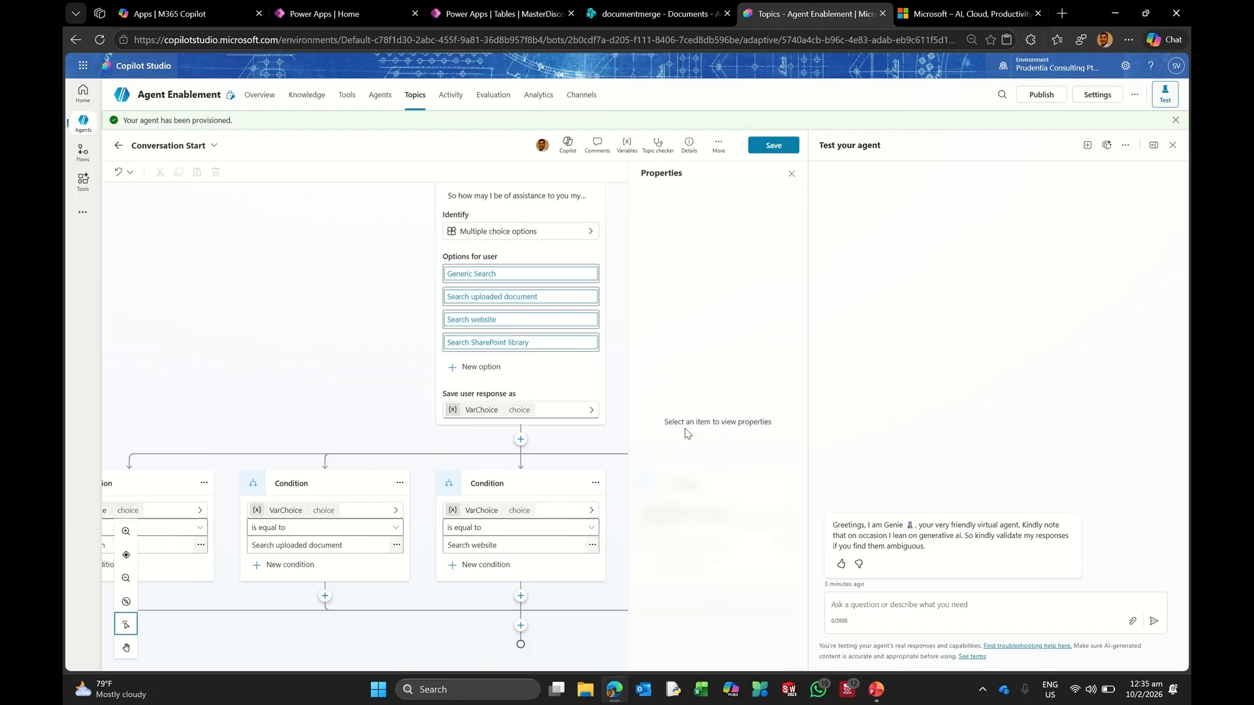
left_click(488, 412)
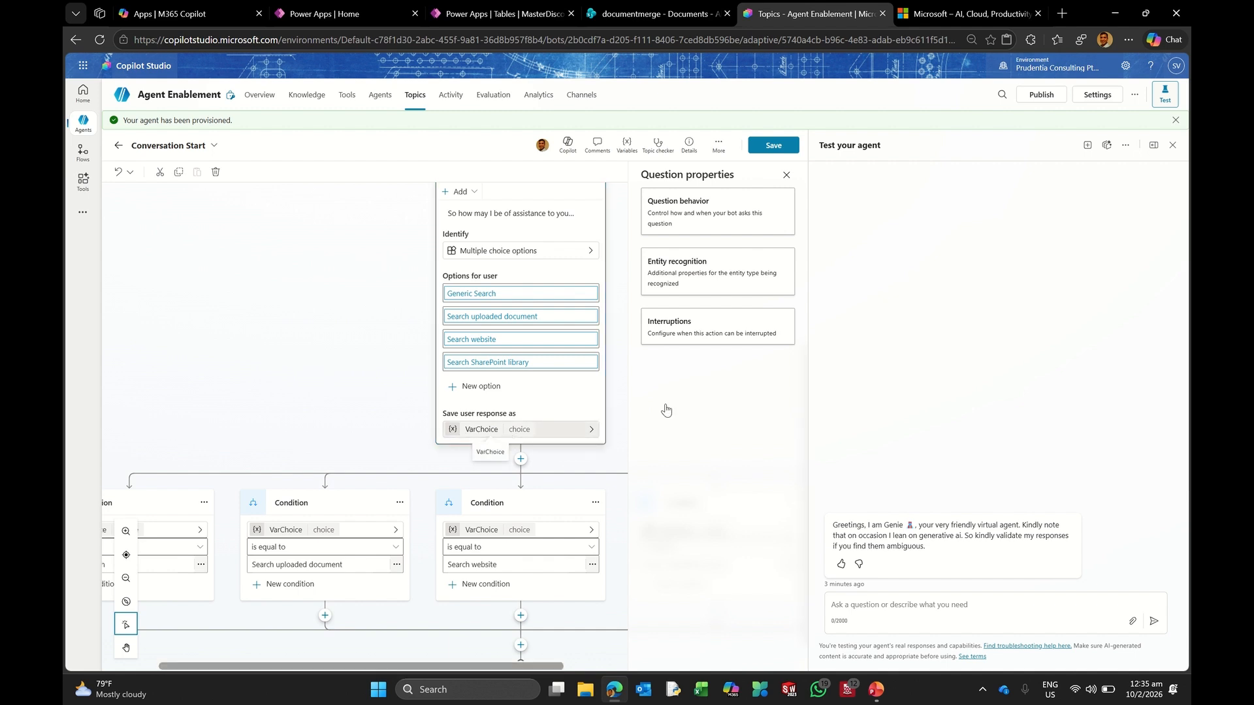
Step: Make VarChoice a Global variable any topic can access, with the extra options cleared
left_click(549, 429)
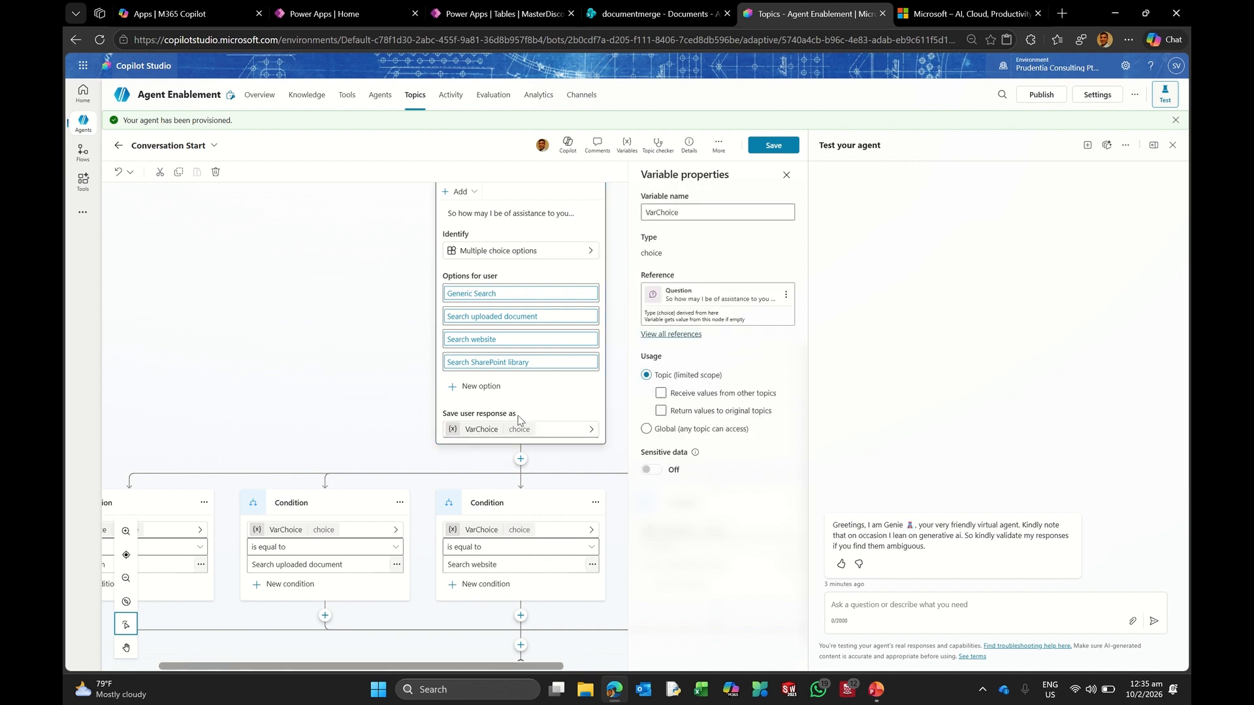
left_click(651, 430)
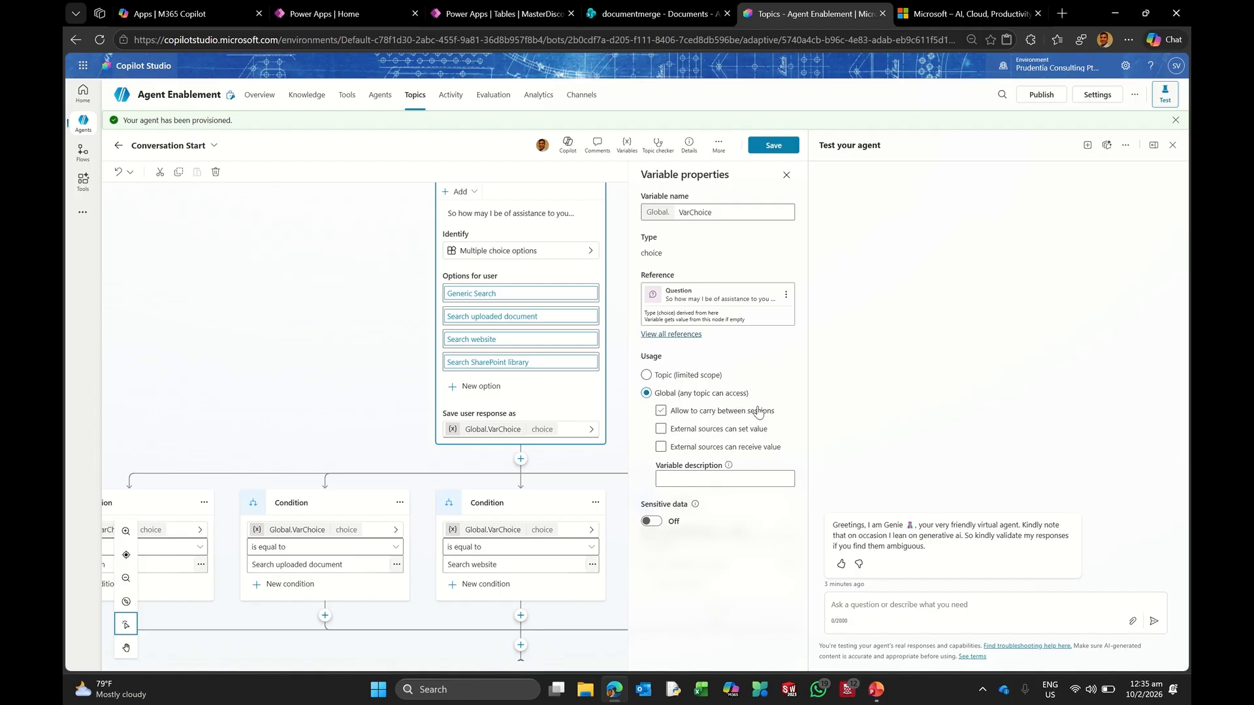
left_click(719, 434)
left_click(718, 434)
left_click(732, 453)
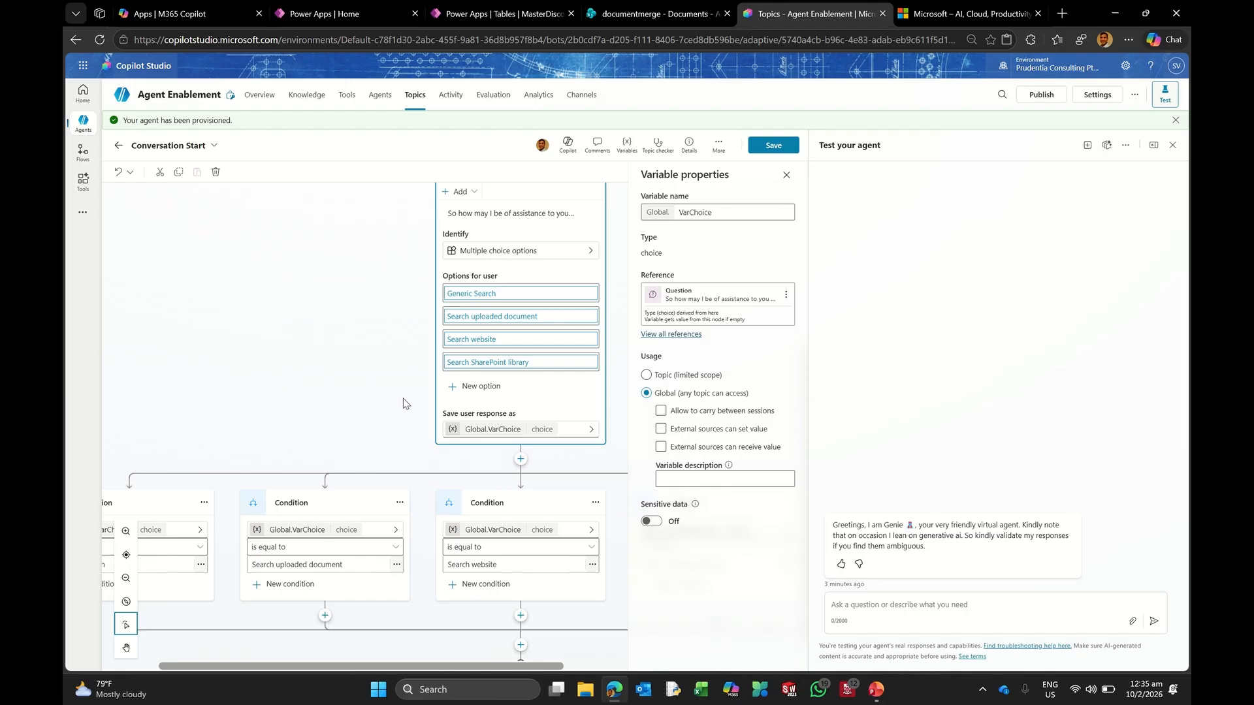
left_click(787, 175)
left_click(791, 174)
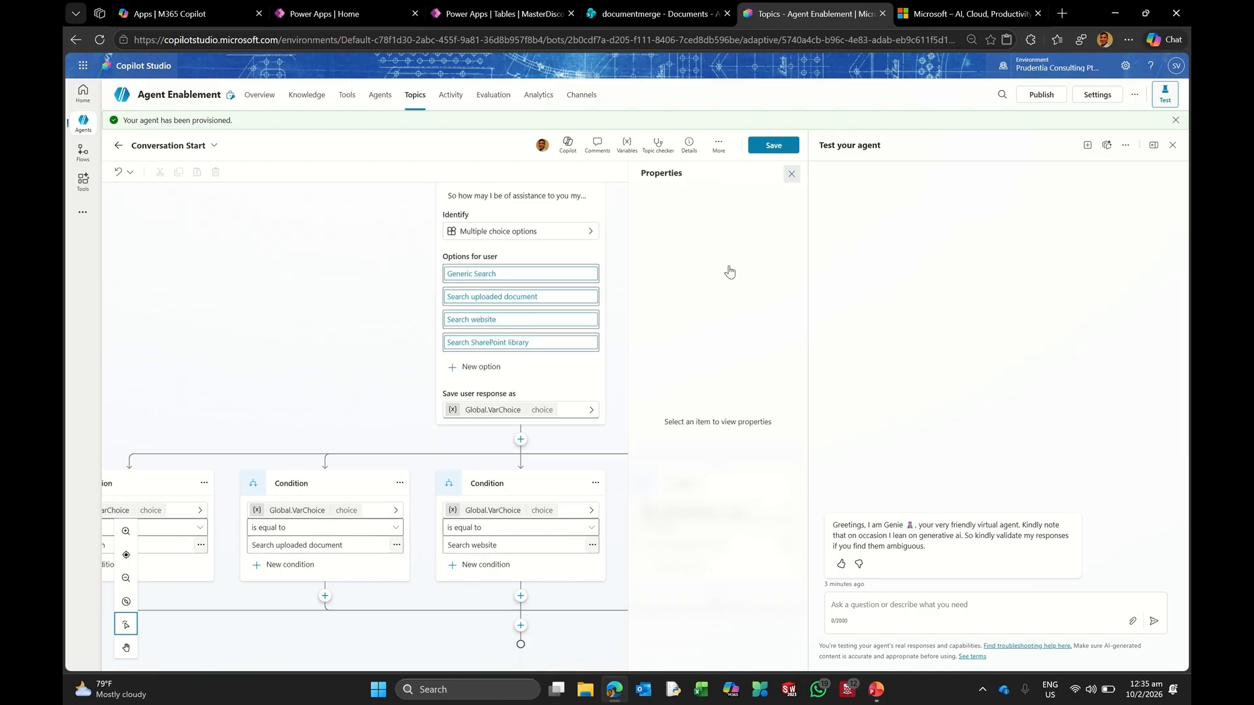
Step: Review the Global.VarChoice condition branches and save the Conversation Start topic
left_click_drag(420, 666, 365, 666)
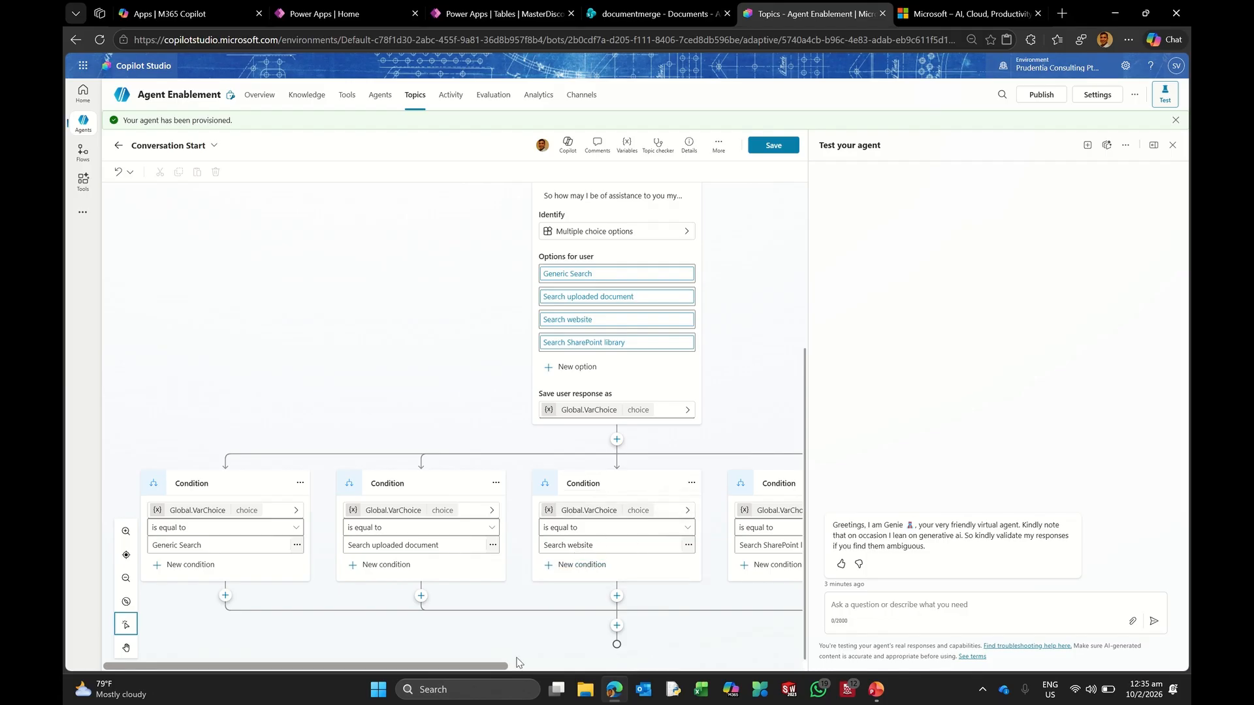
left_click_drag(463, 670, 599, 670)
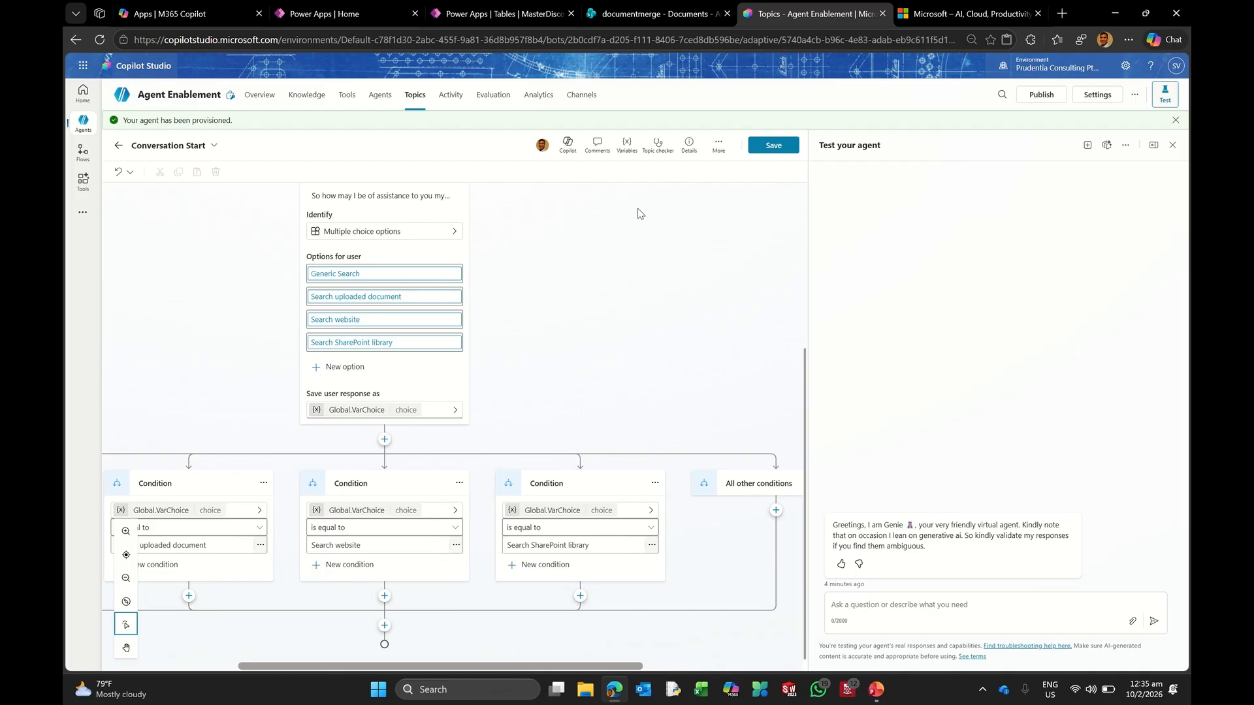
left_click(773, 145)
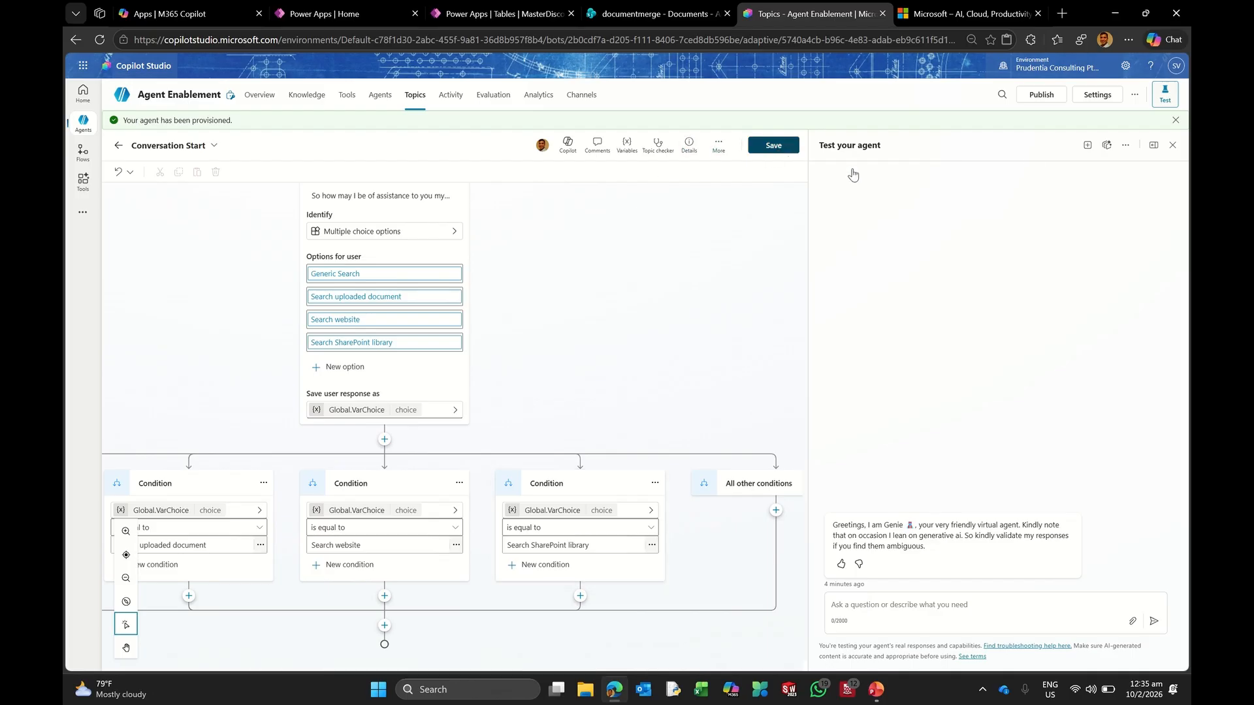
Step: Start a new test chat at 90% Edge zoom and answer the question with Generic Search
left_click(1088, 146)
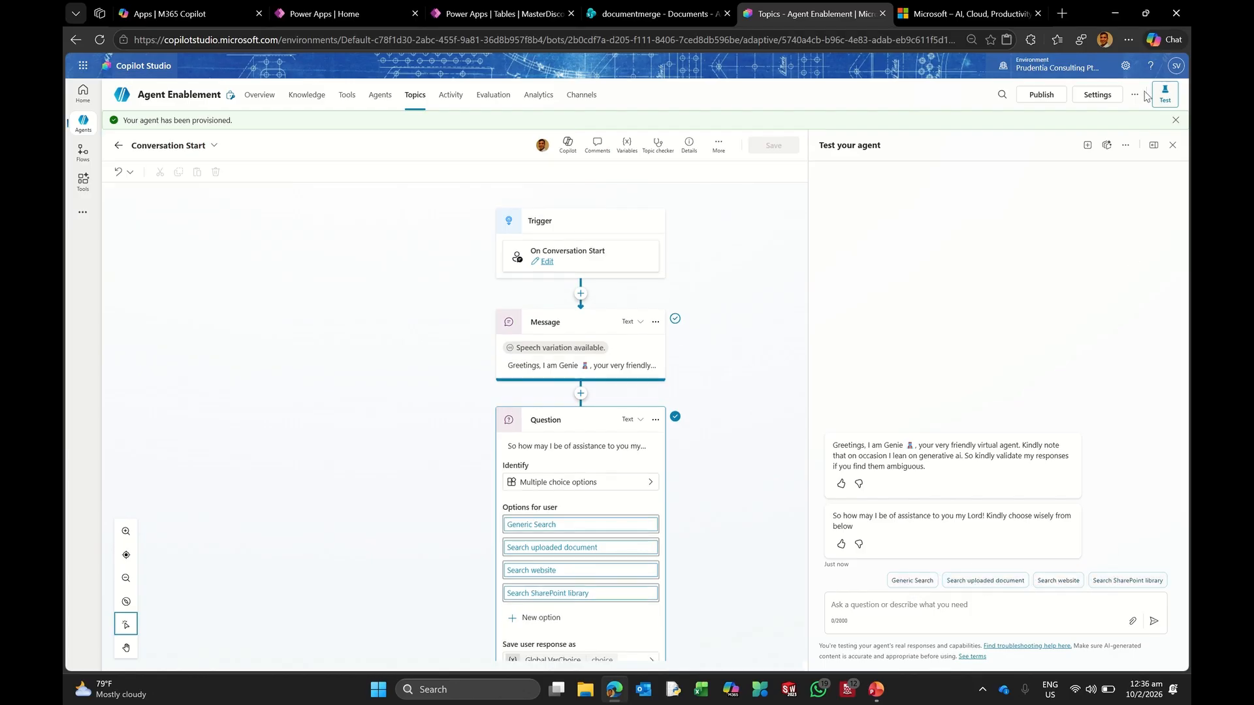
left_click(1130, 40)
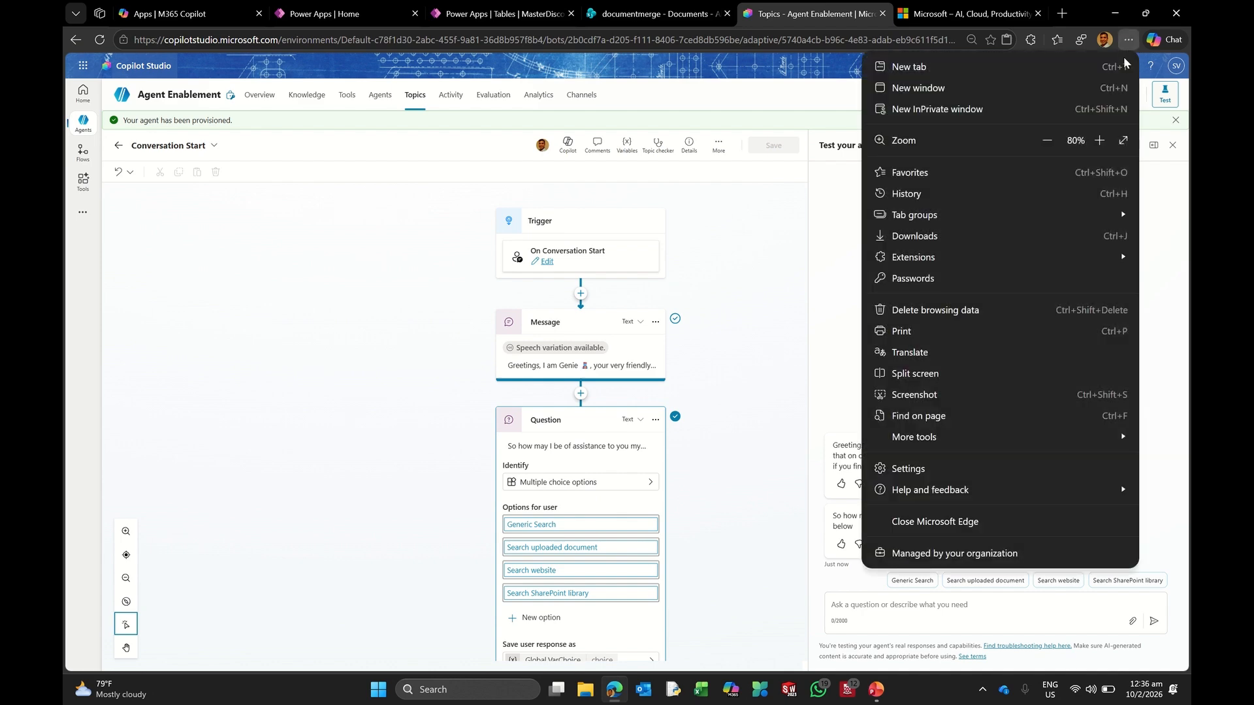
left_click(1101, 141)
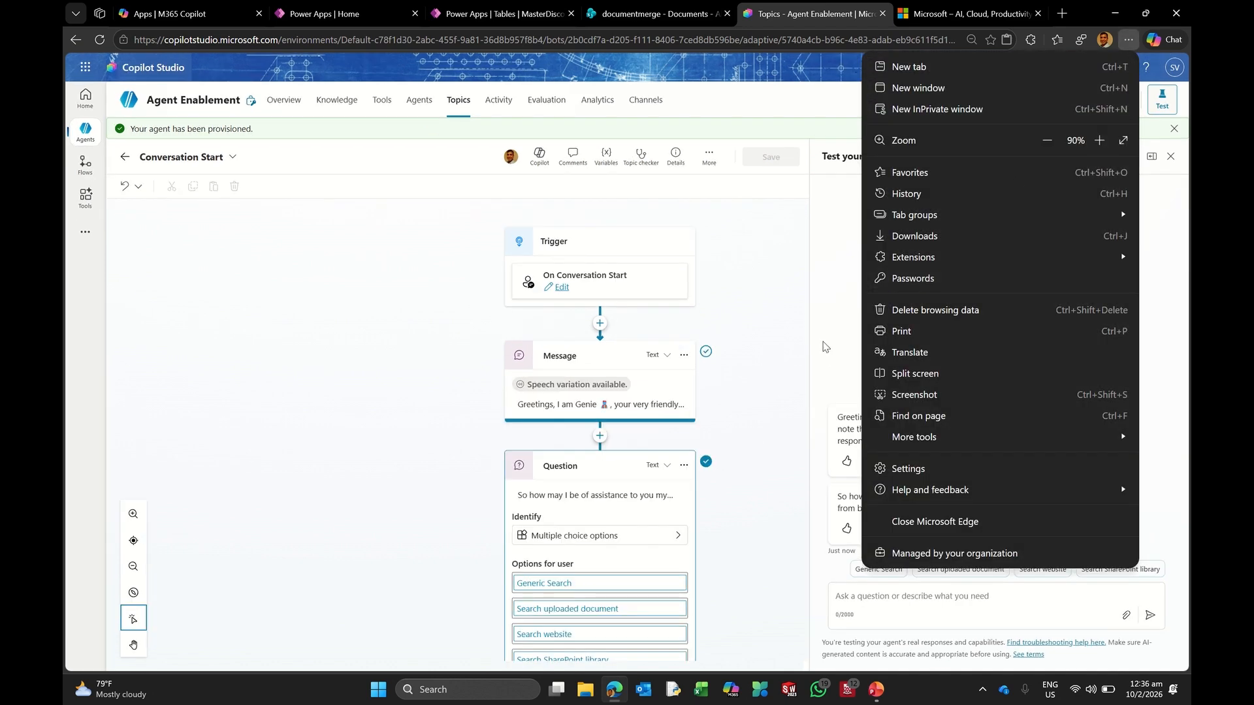
left_click(837, 332)
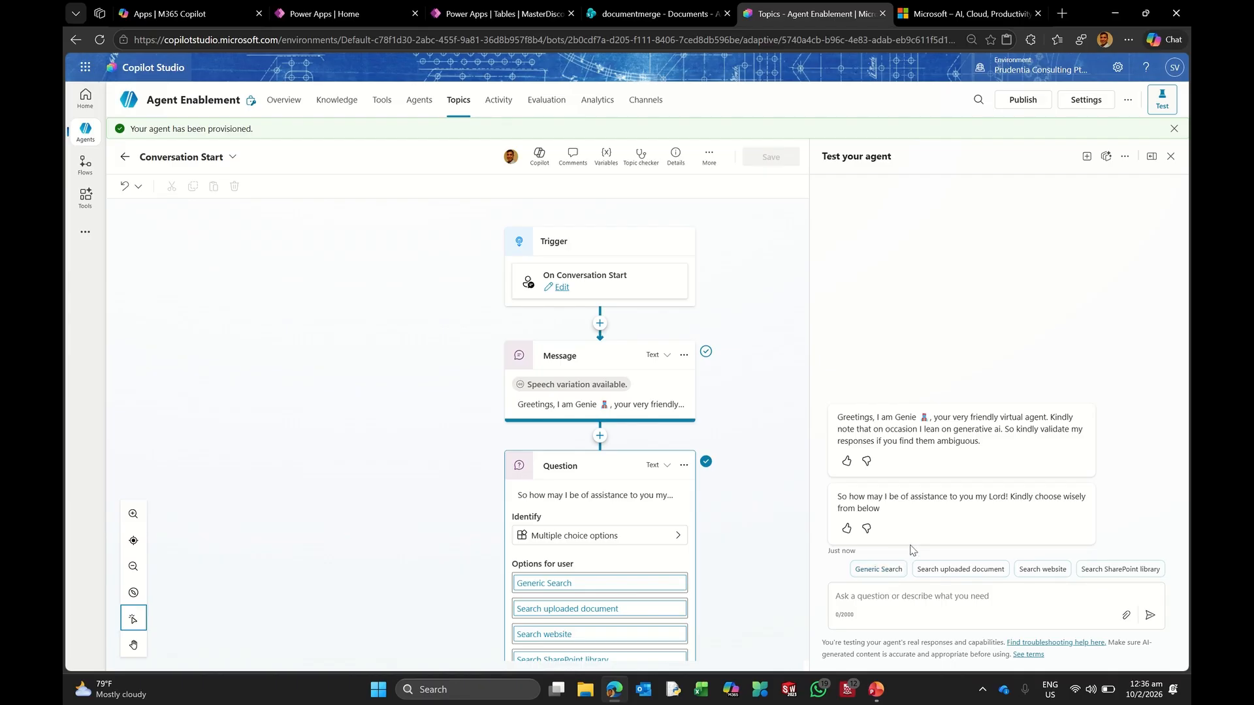
left_click(879, 570)
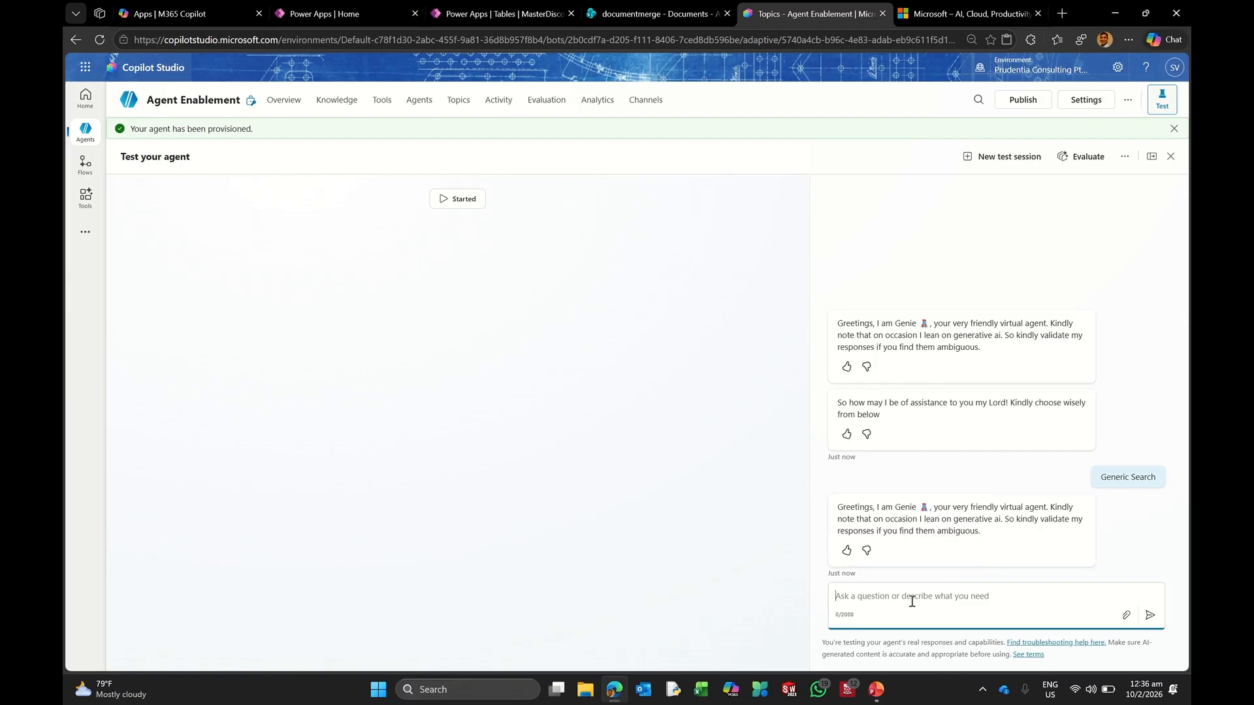
Step: Ask the agent 'Give me top 3 frontline workers in healthcare', then return to Topics
type("Give me top 3 frontline workers in healthcare")
key("Return")
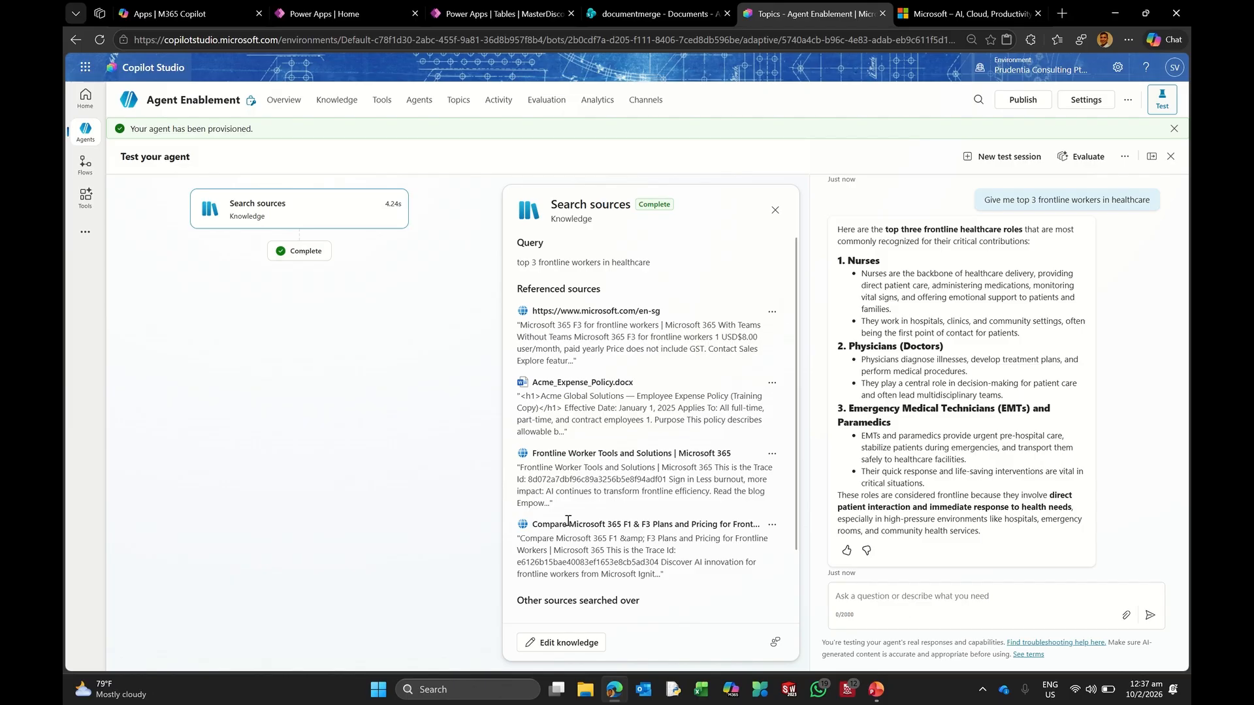
left_click(458, 102)
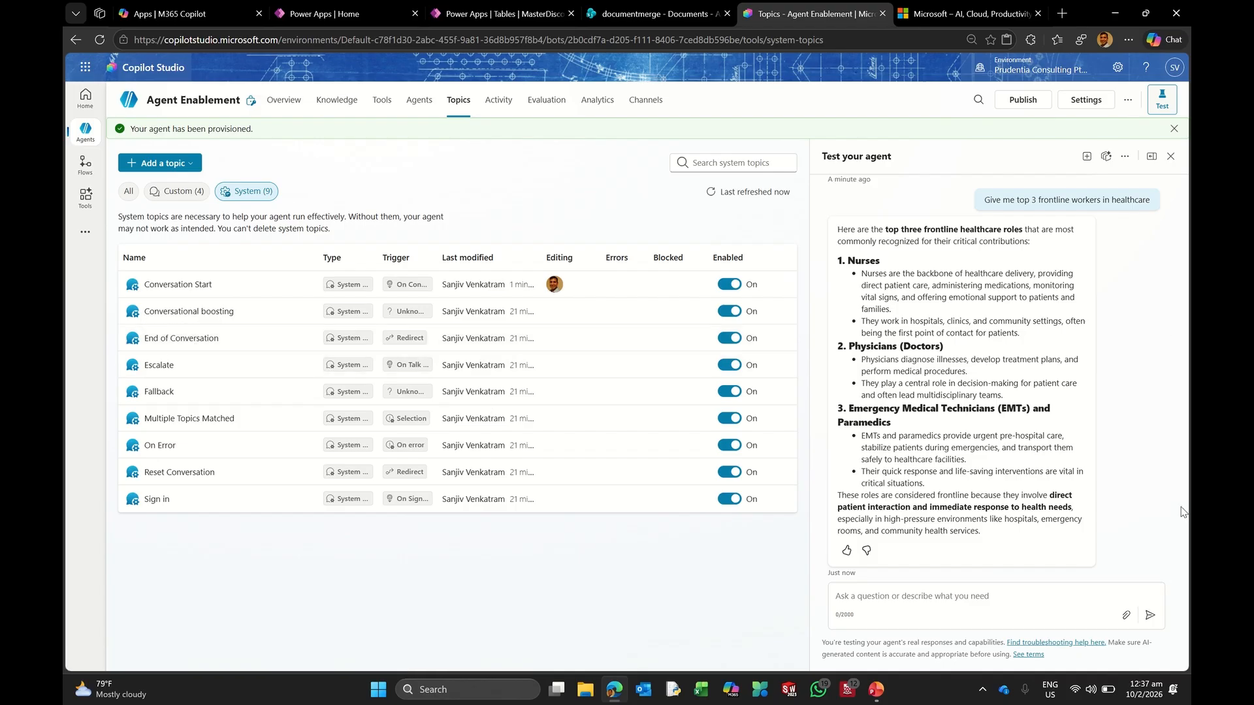
Step: Reload the Topics list to show the Goodbye, Greeting, Start Over and Thank you custom topics
scroll(970, 403, "up", 3)
scroll(970, 404, "down", 2)
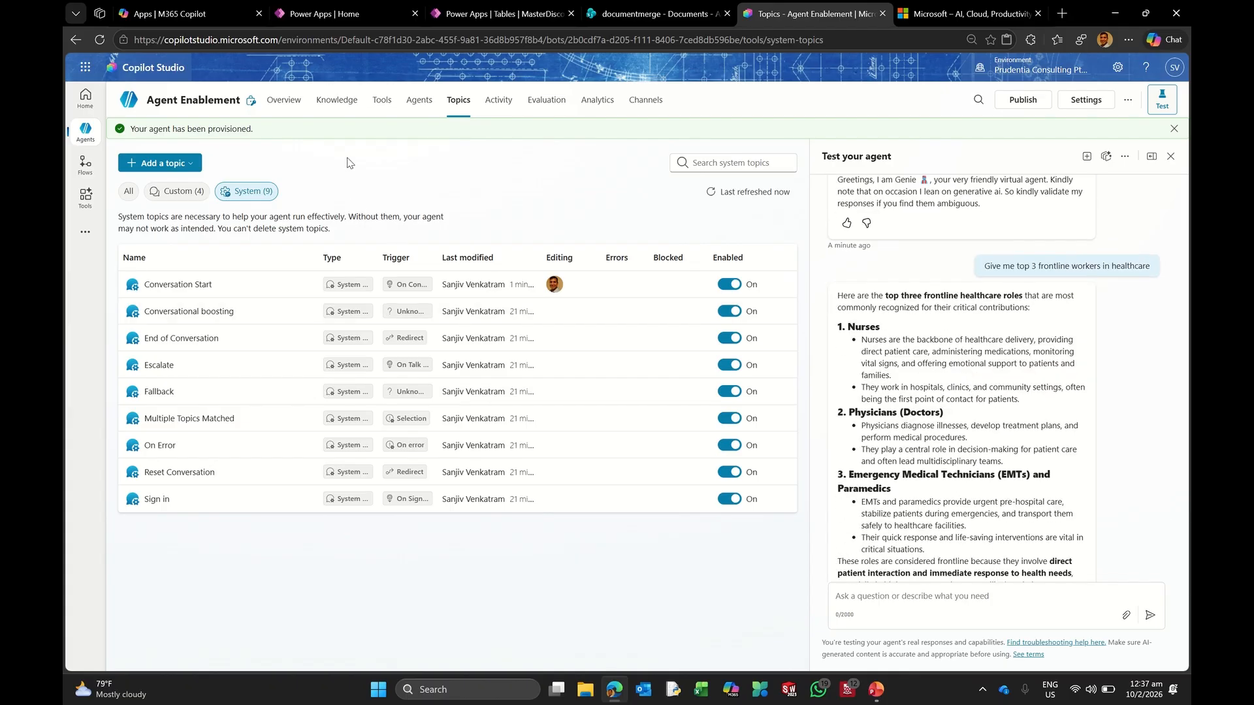
left_click(458, 100)
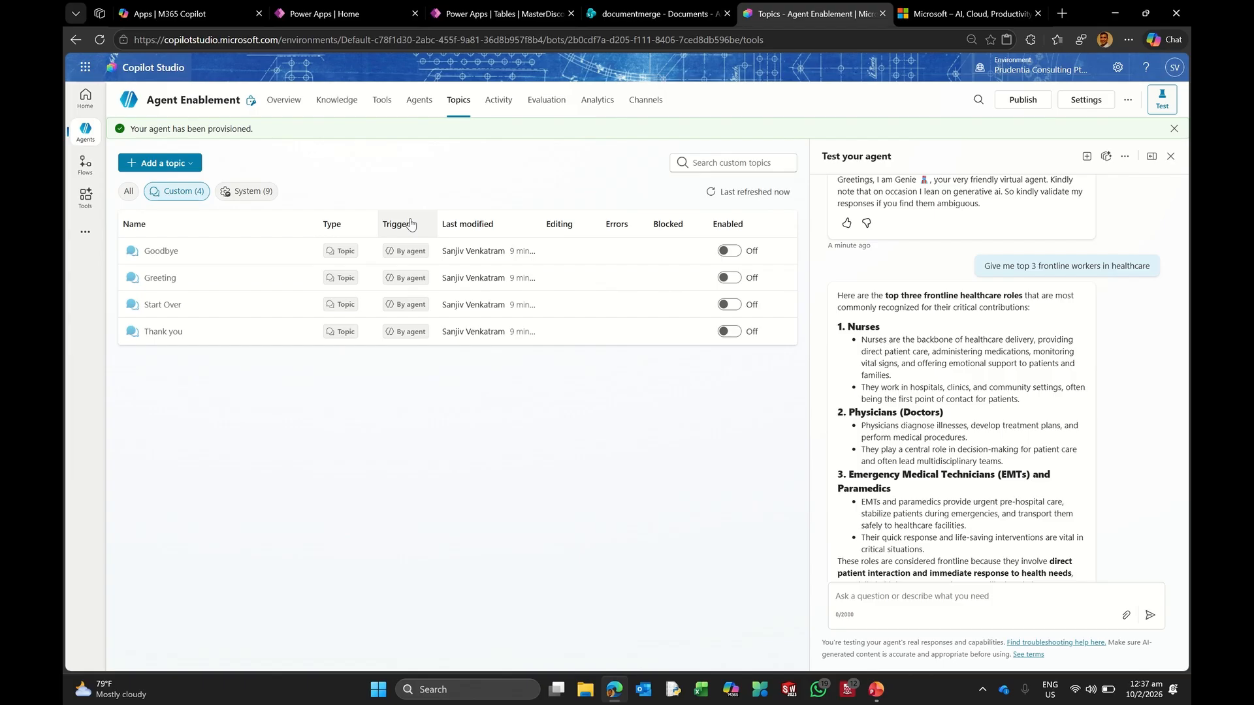
scroll(988, 283, "up", 3)
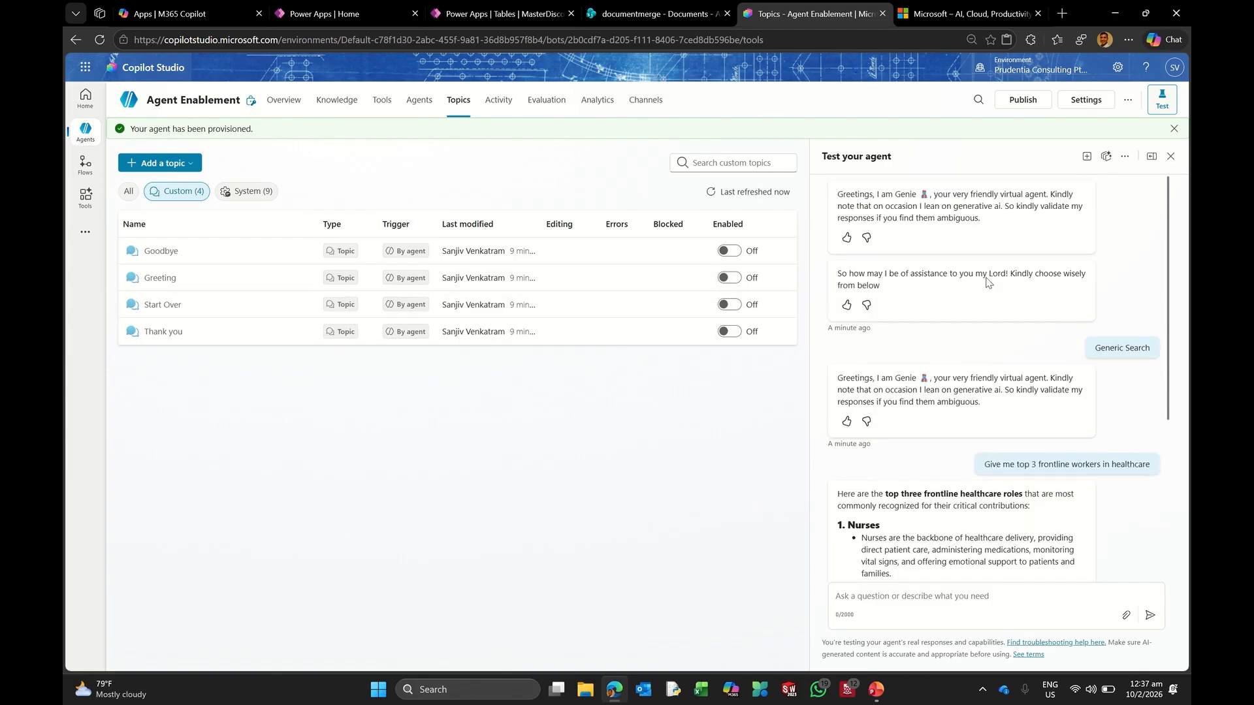
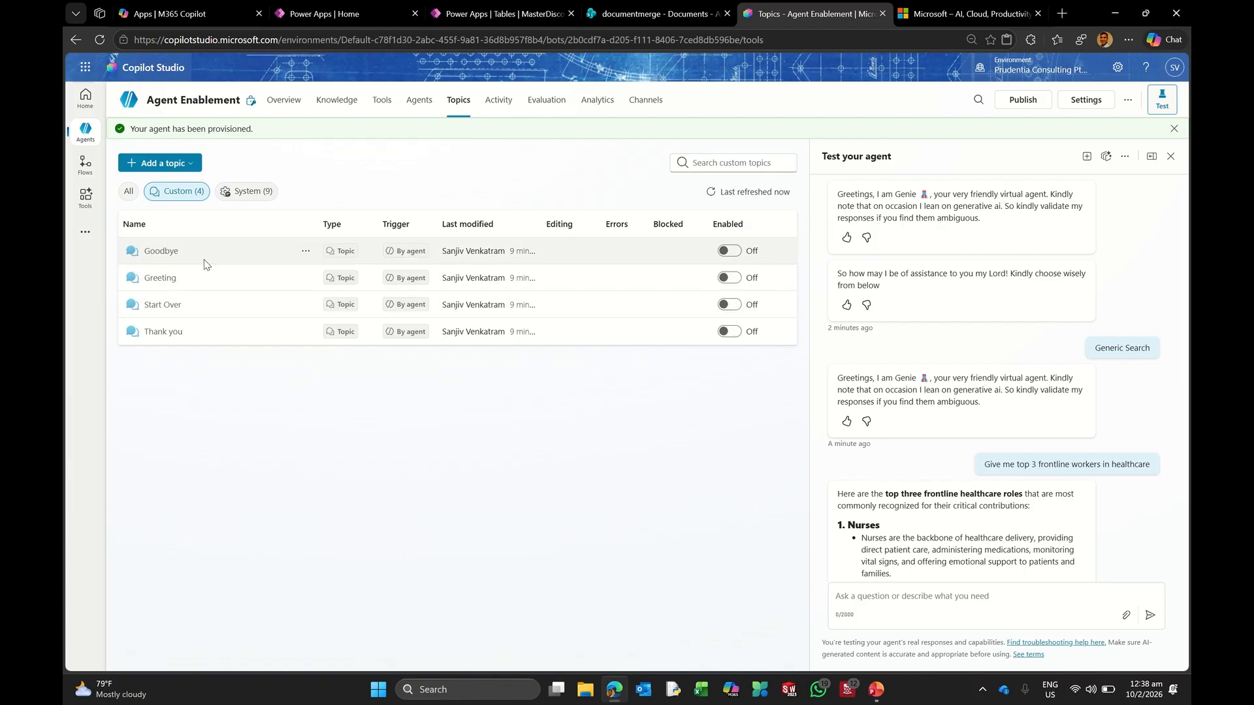
Step: Create a blank topic and name it TopicUploadedDoc
left_click(197, 169)
left_click(179, 184)
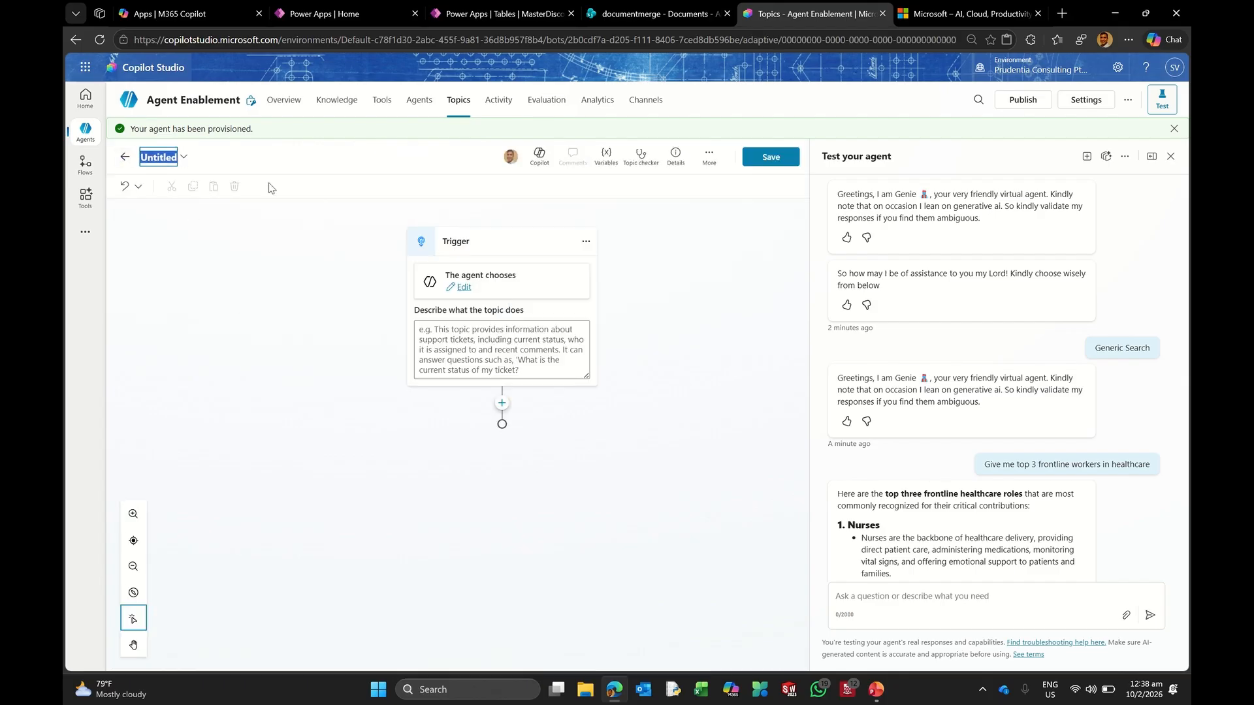
type("TopiC")
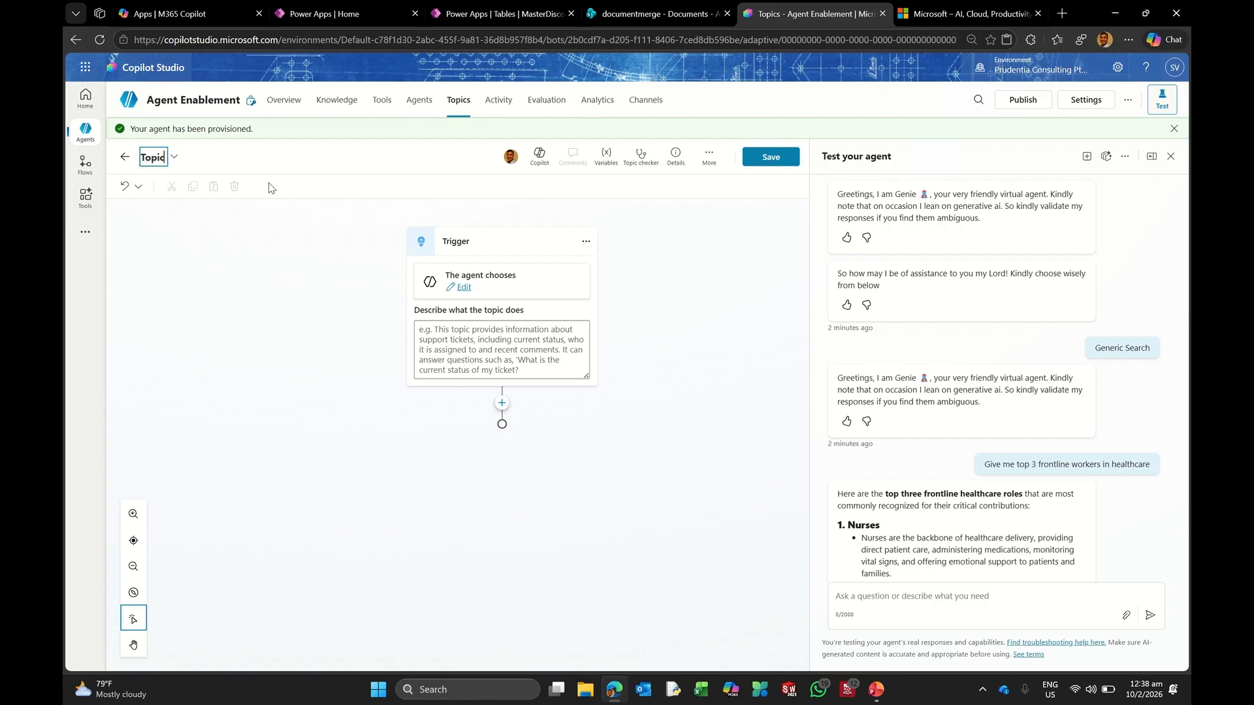
type("UploadedDoc")
key("Return")
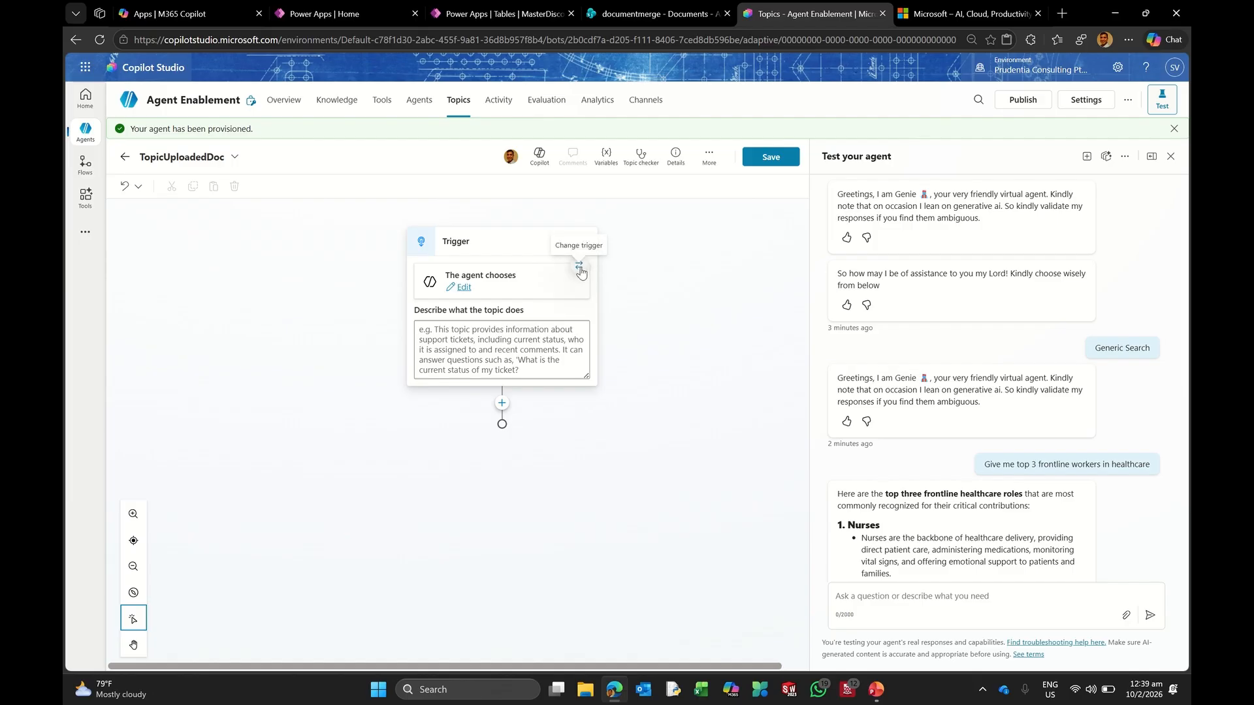
Step: Switch the TopicUploadedDoc trigger from 'The agent chooses' to 'It's redirected to'
left_click(580, 268)
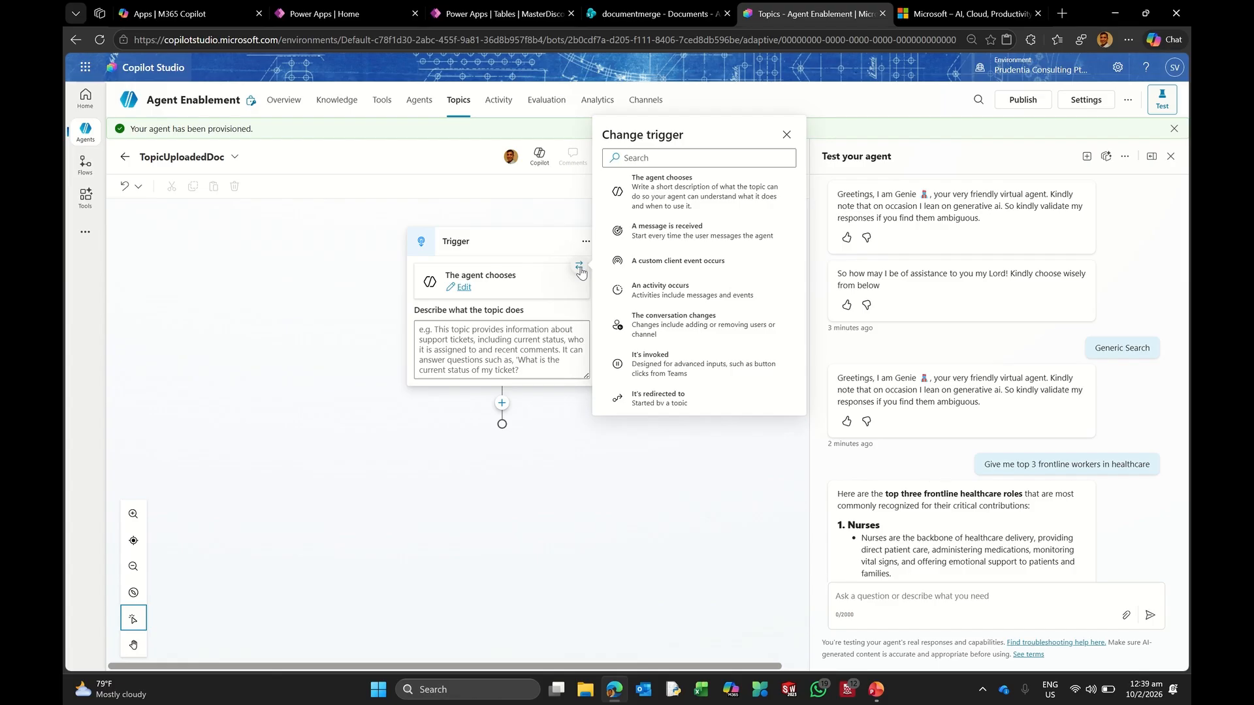
scroll(682, 258, "down", 2)
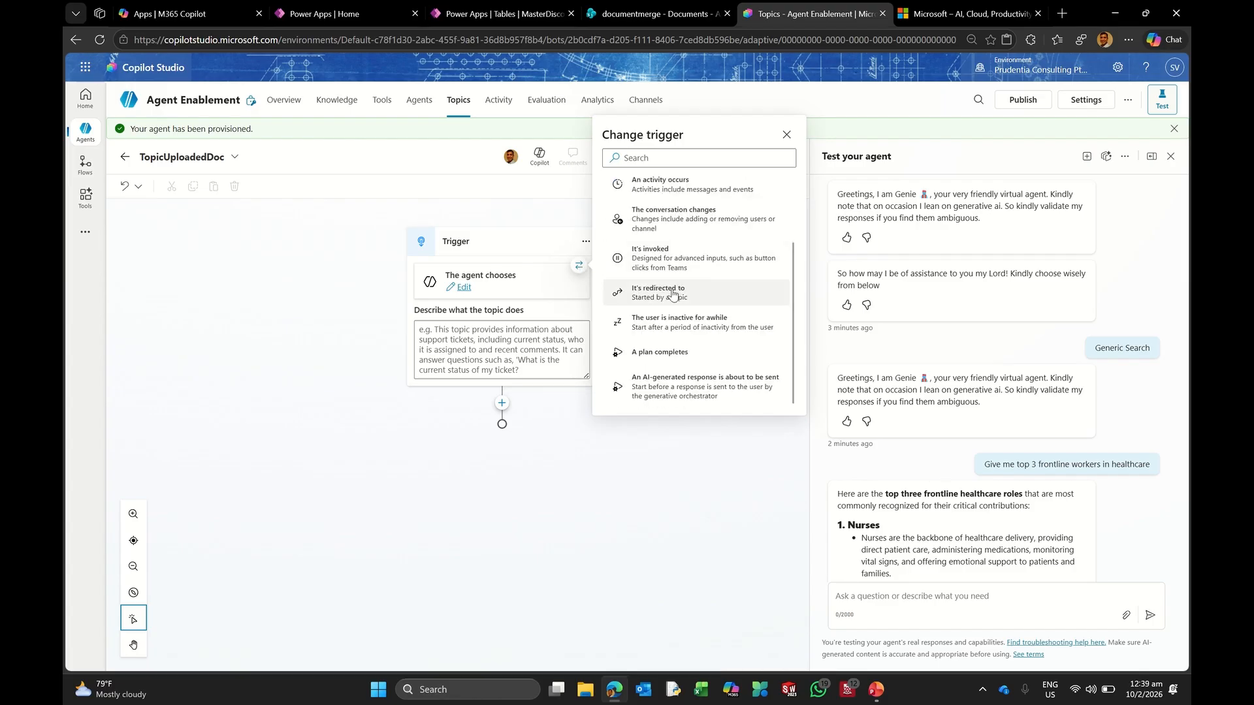
left_click(649, 290)
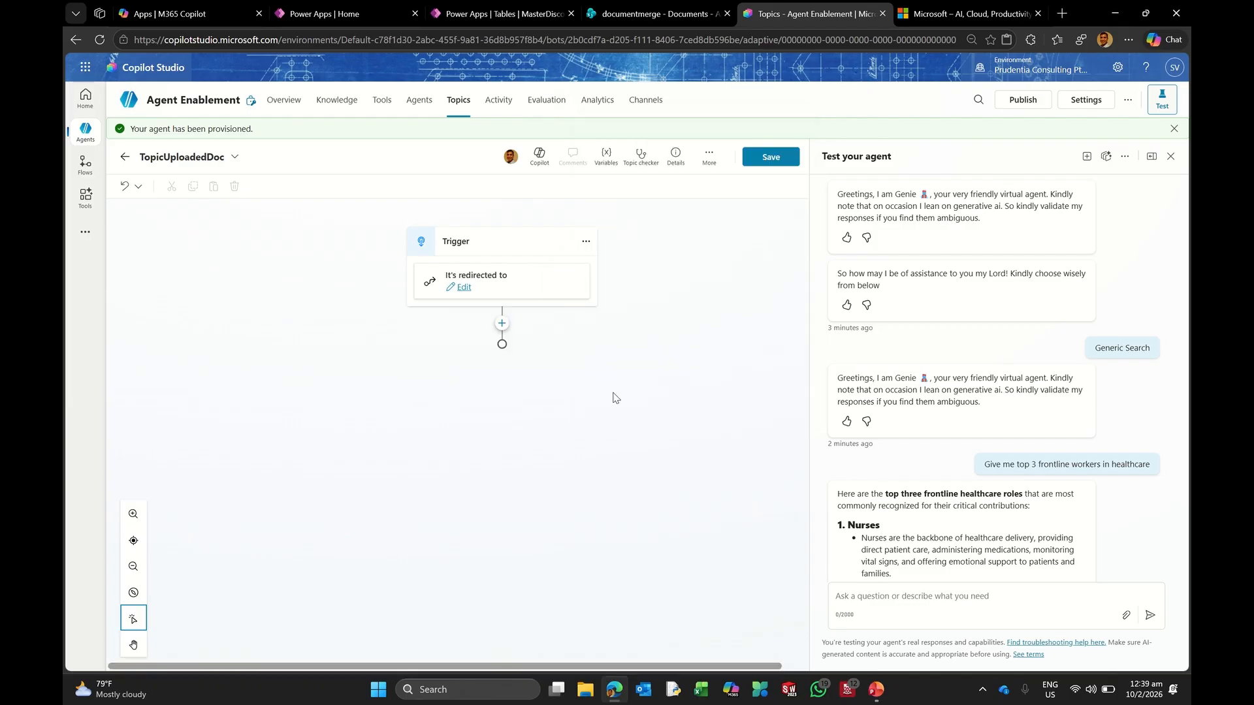
left_click(503, 324)
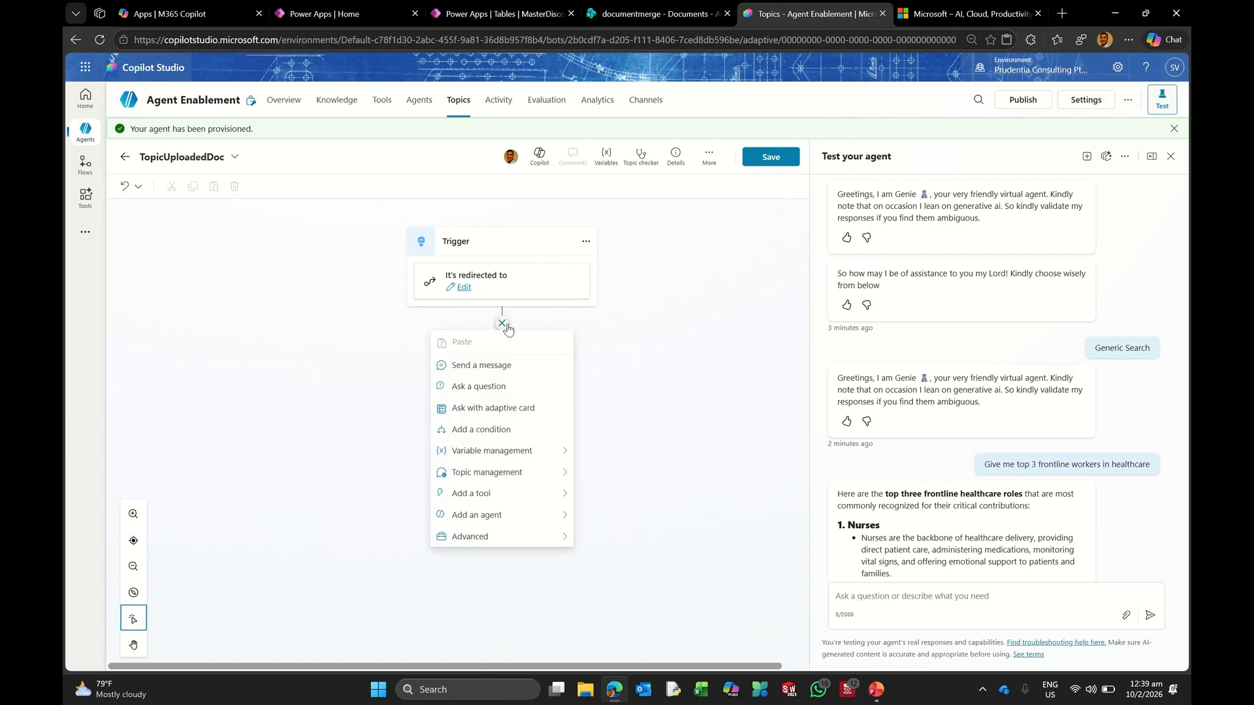
Step: Add a question 'What would like me to summarize?' that identifies the user's entire response
left_click(483, 390)
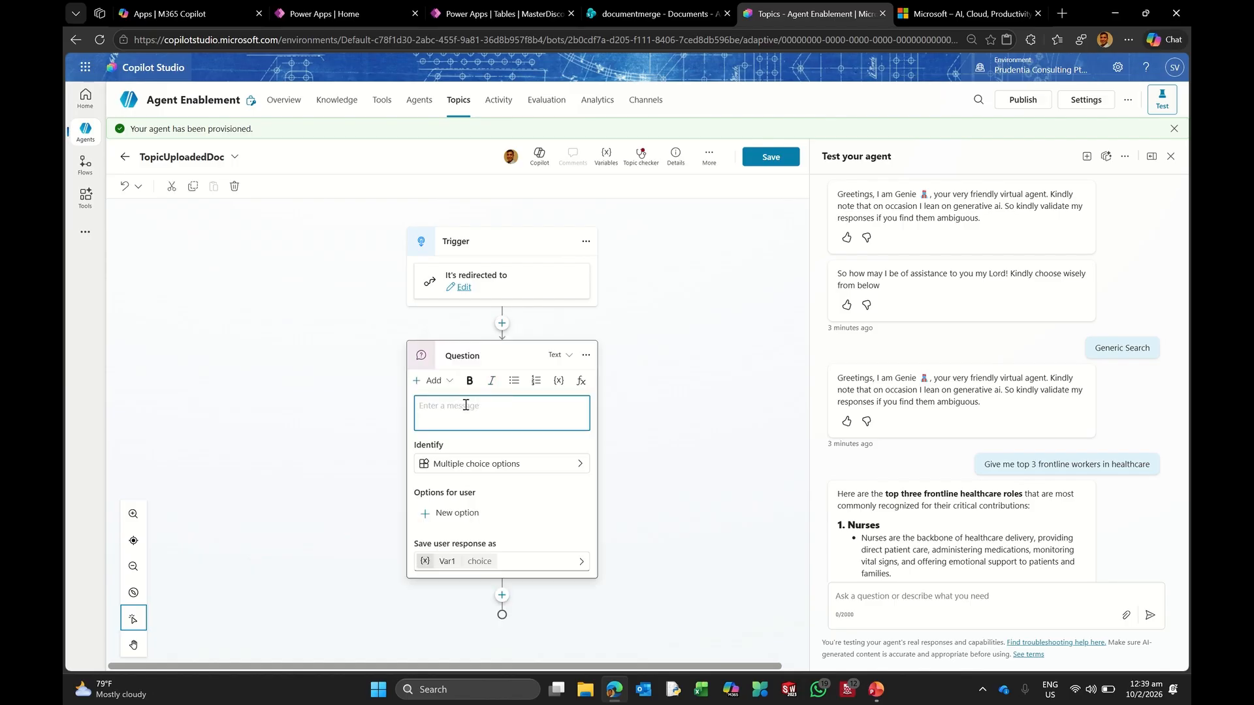
type("What would like me to summarize?")
left_click(585, 469)
left_click(579, 451)
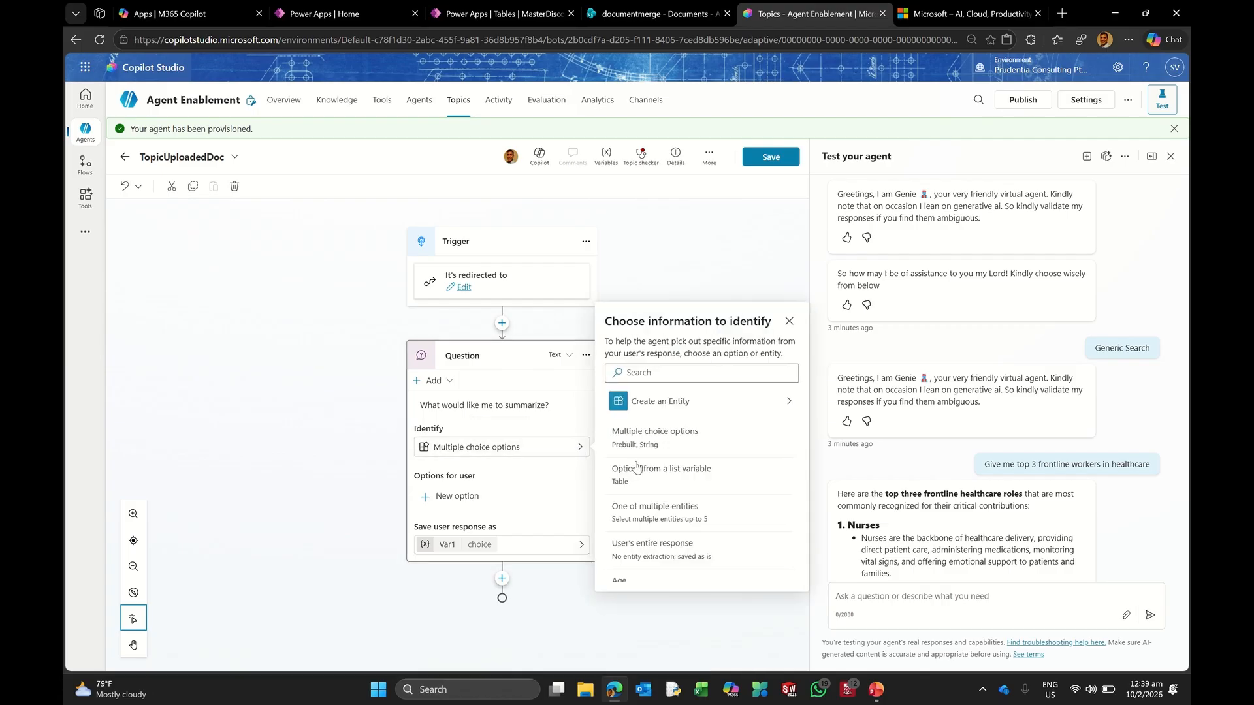
scroll(668, 514, "down", 1)
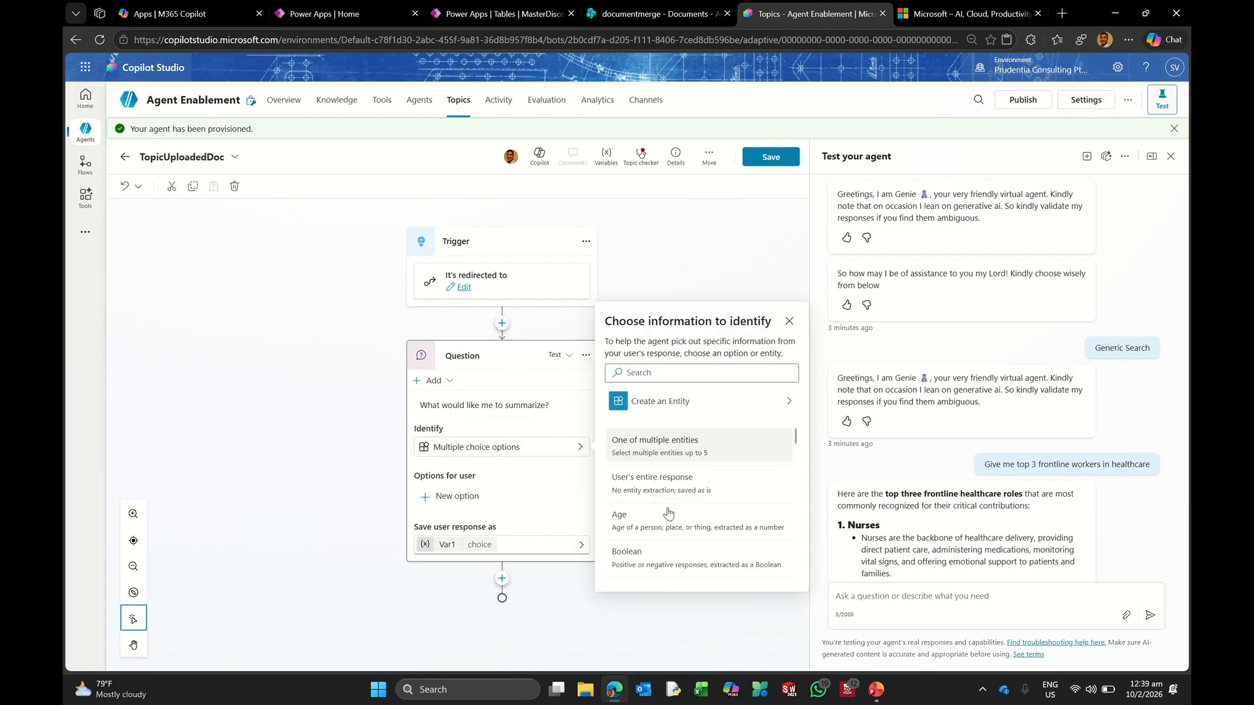
left_click(647, 483)
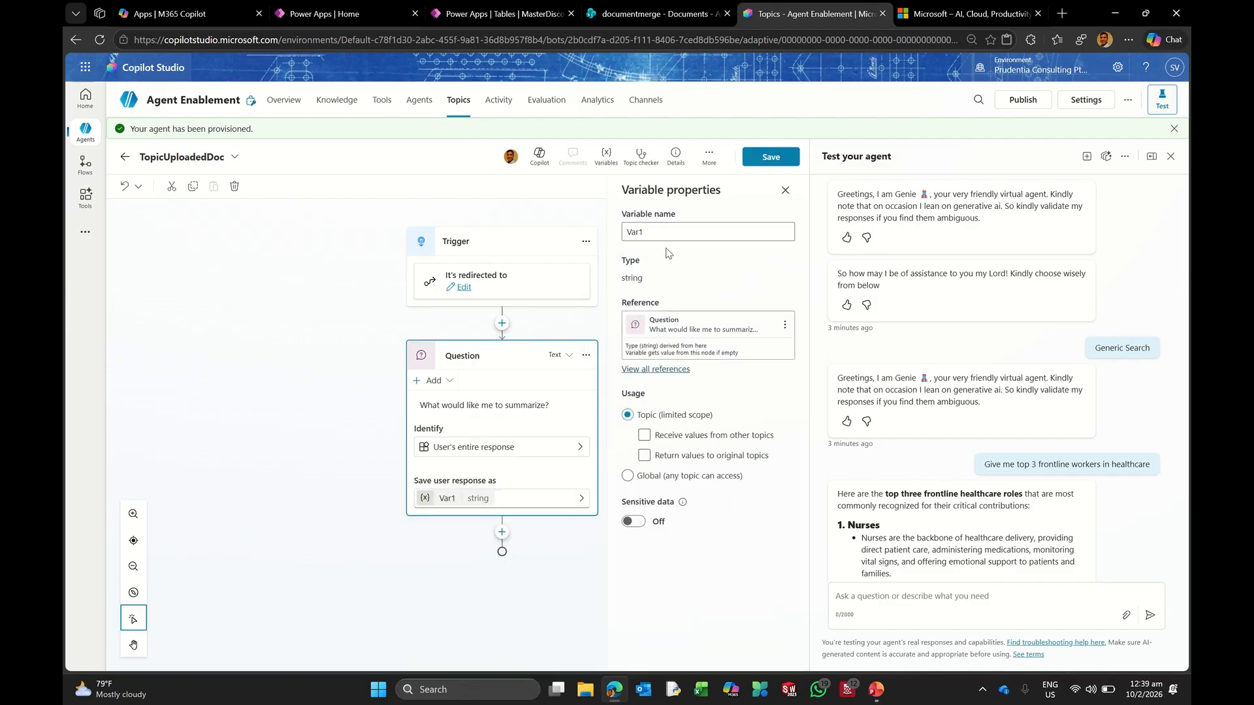
Step: Rename the question's variable from Var1 to VarUploadedDocQ, not receiving values from other topics
left_click(668, 236)
key("BackSpace")
type("UploadedDocQ")
left_click(642, 392)
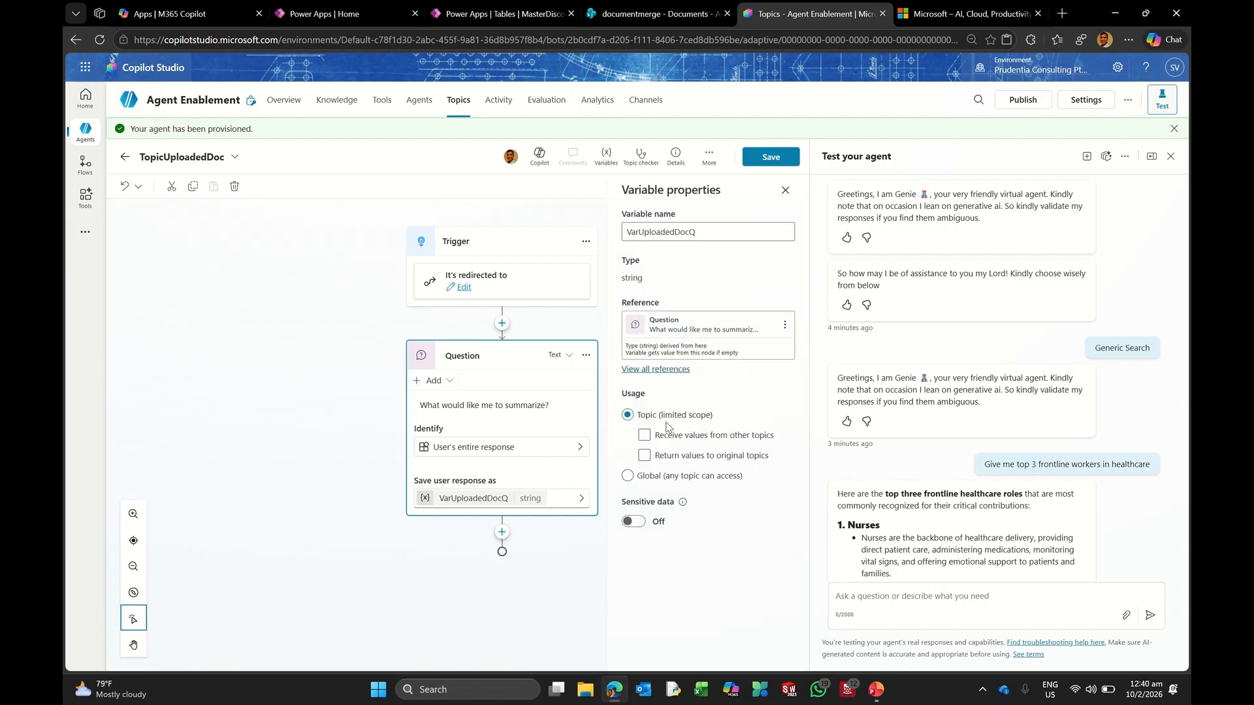
left_click(644, 436)
left_click(668, 441)
left_click(486, 557)
Step: Add a generative answers node after the question with VarUploadedDocQ as its input
left_click(501, 532)
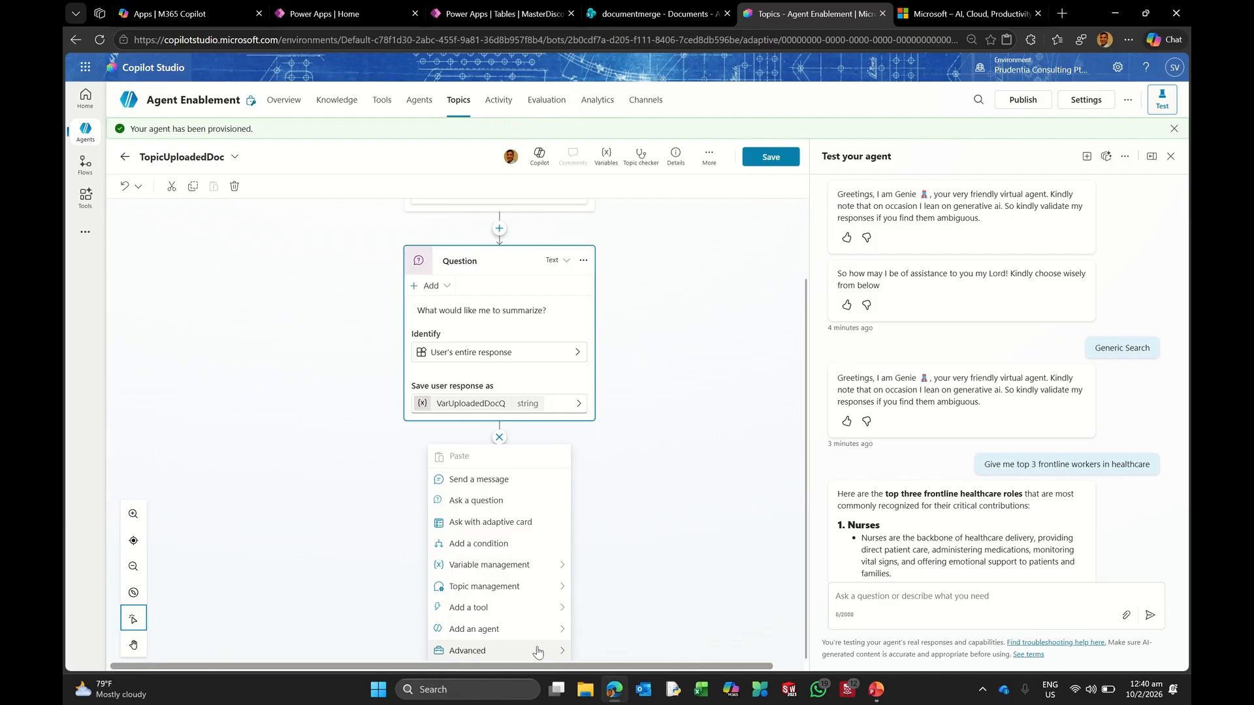
mouse_move(549, 650)
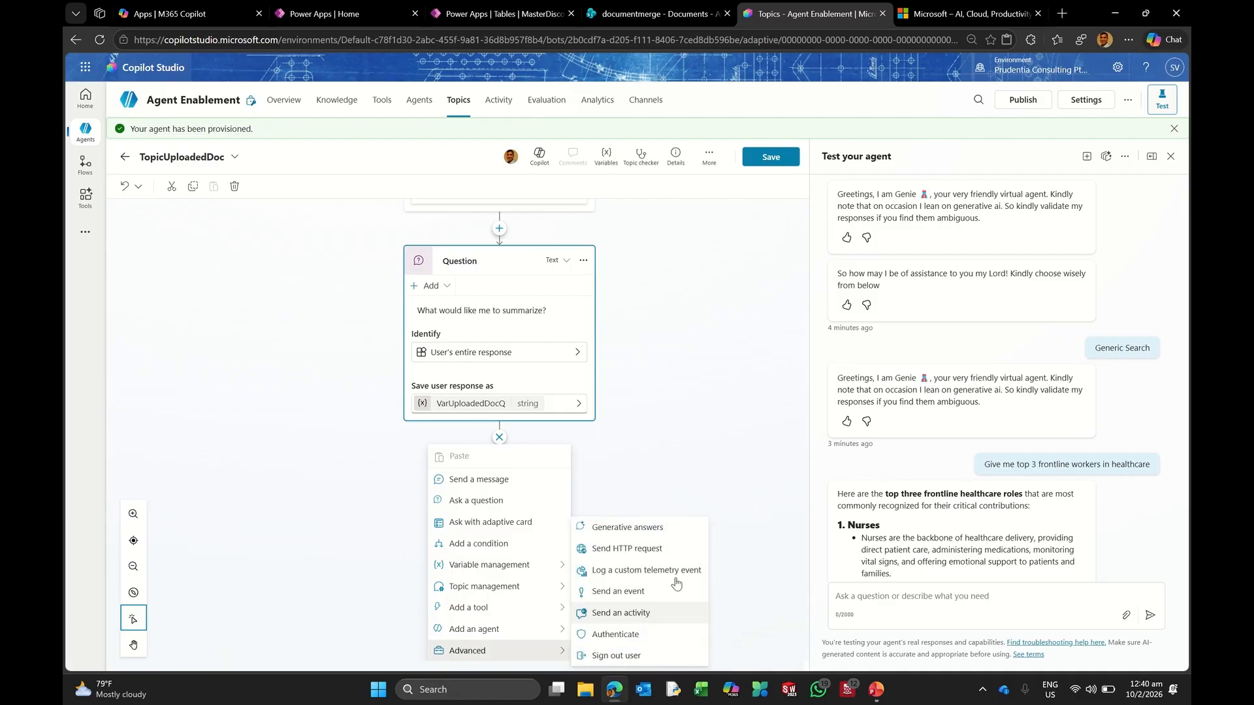
left_click(661, 534)
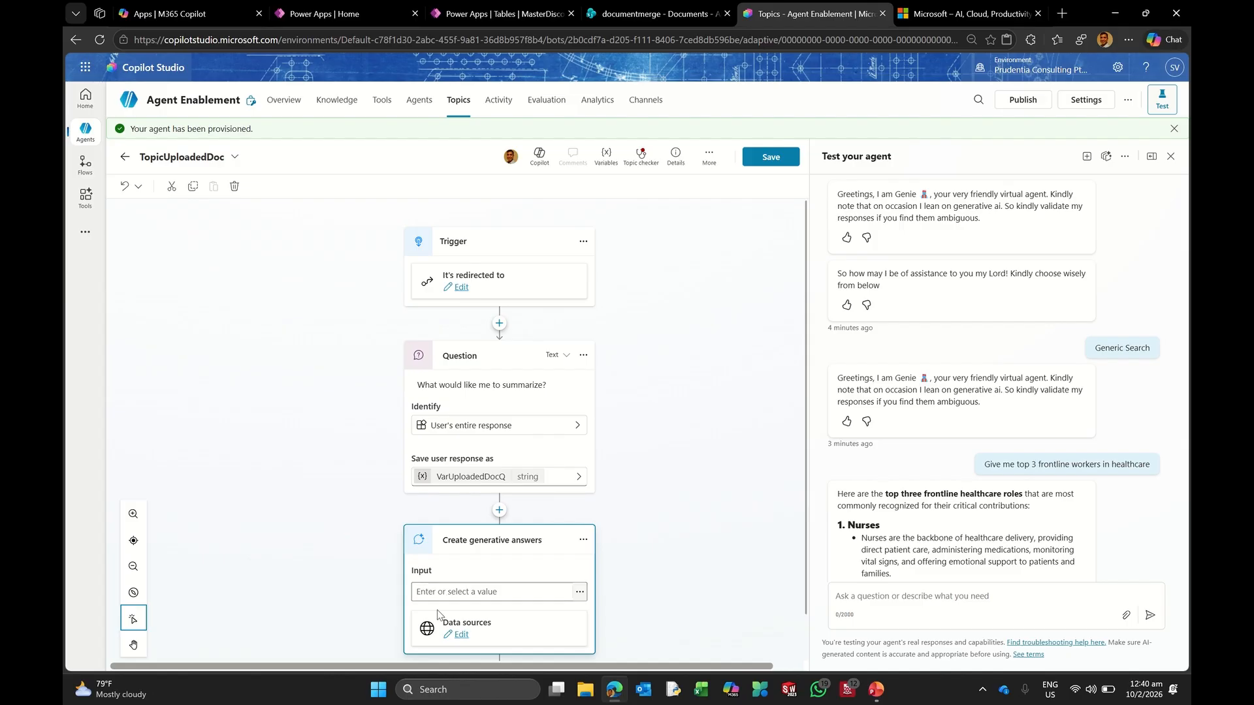
left_click(579, 594)
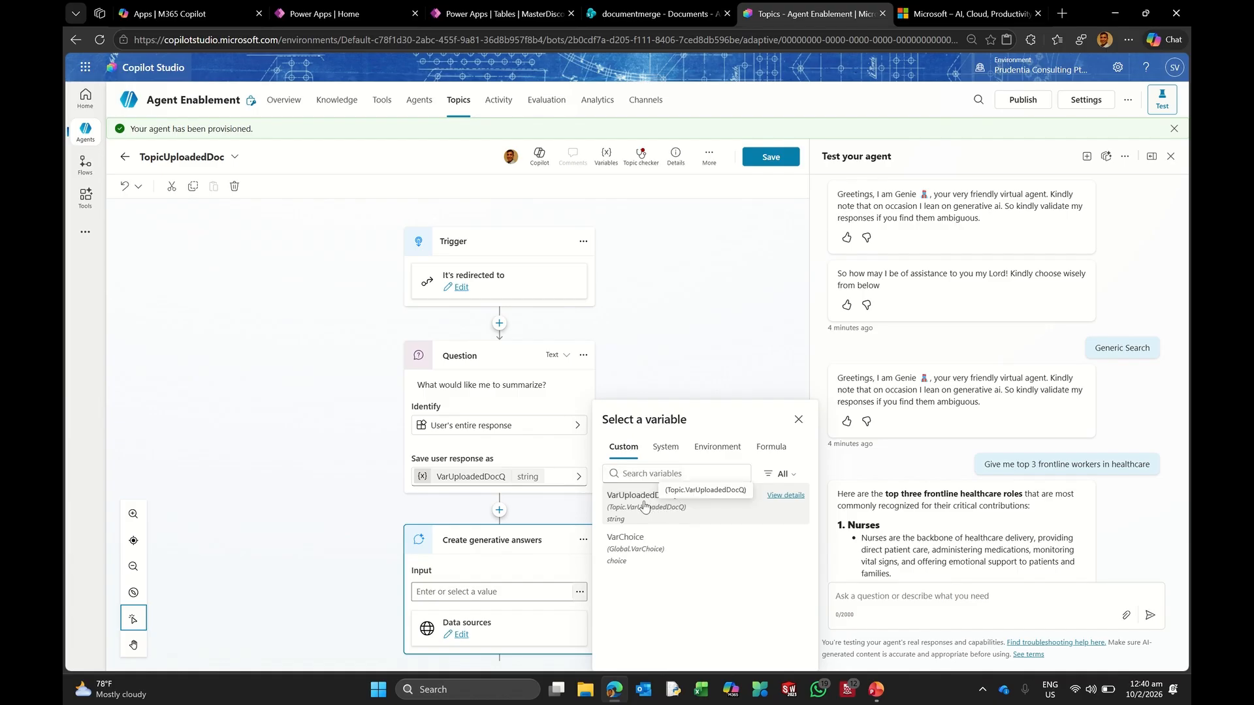
left_click(643, 504)
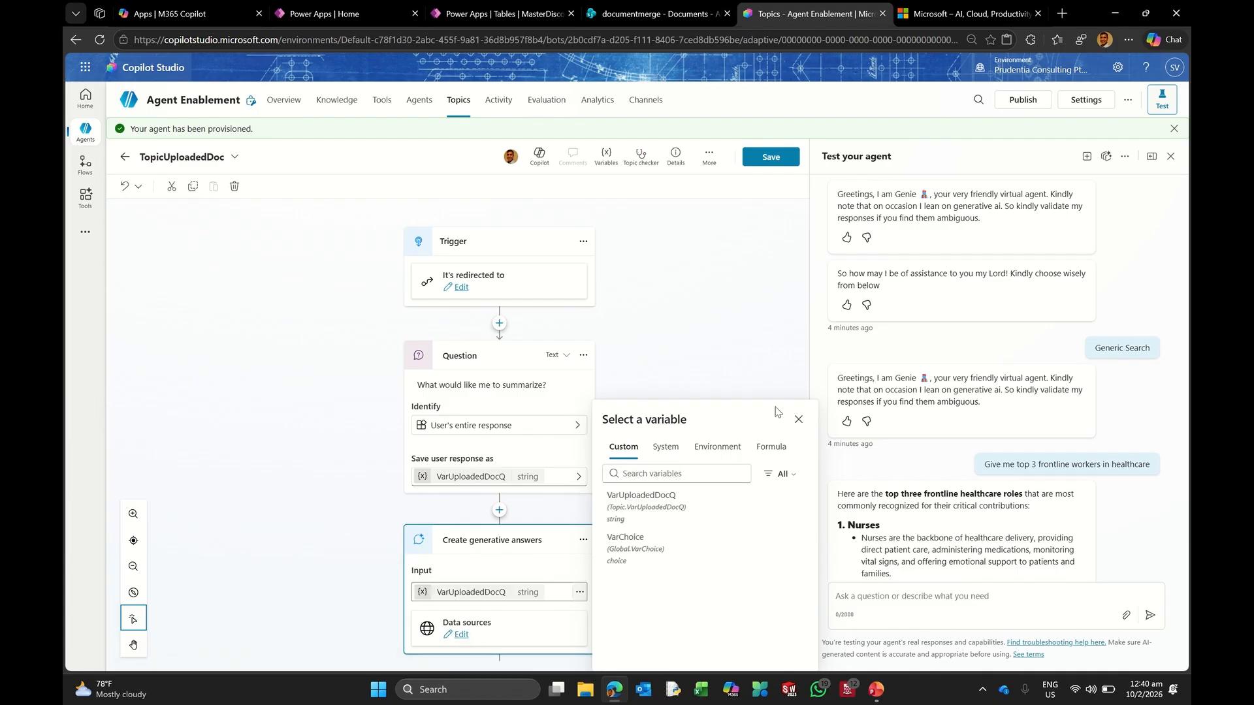
left_click(798, 419)
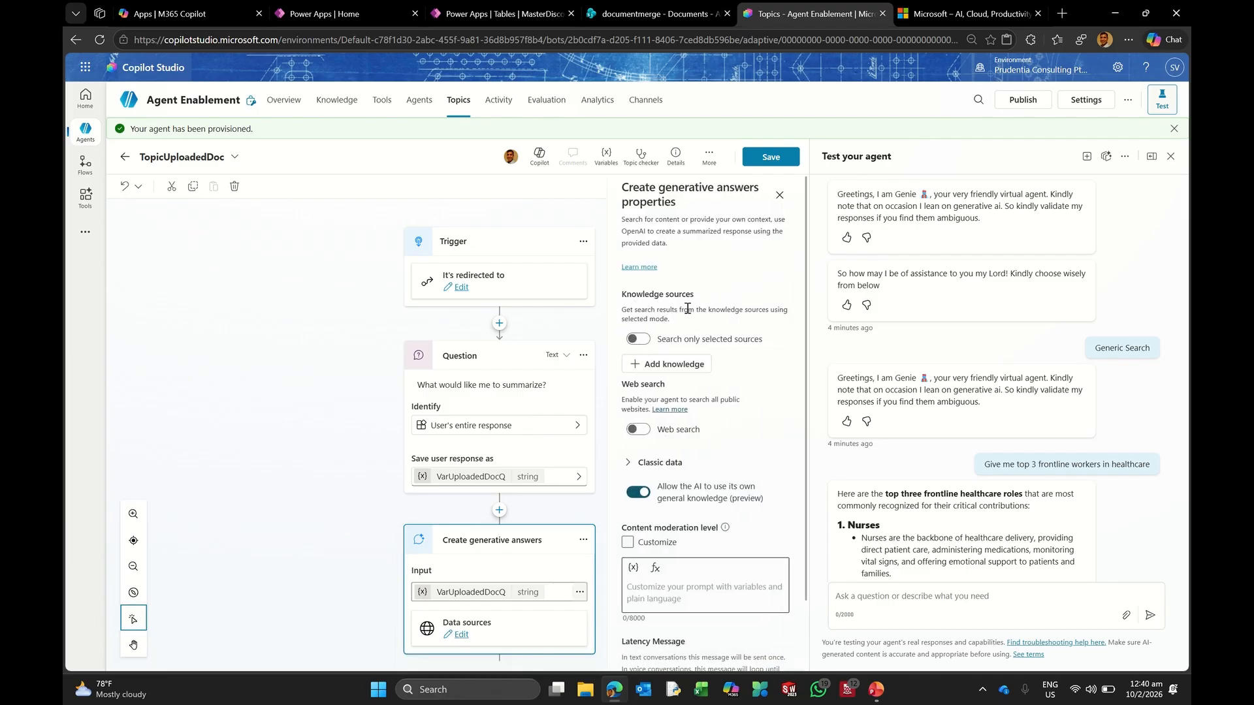
Step: Search only Acme_Expense_Policy.docx, turn off general knowledge, and save the topic
left_click(644, 344)
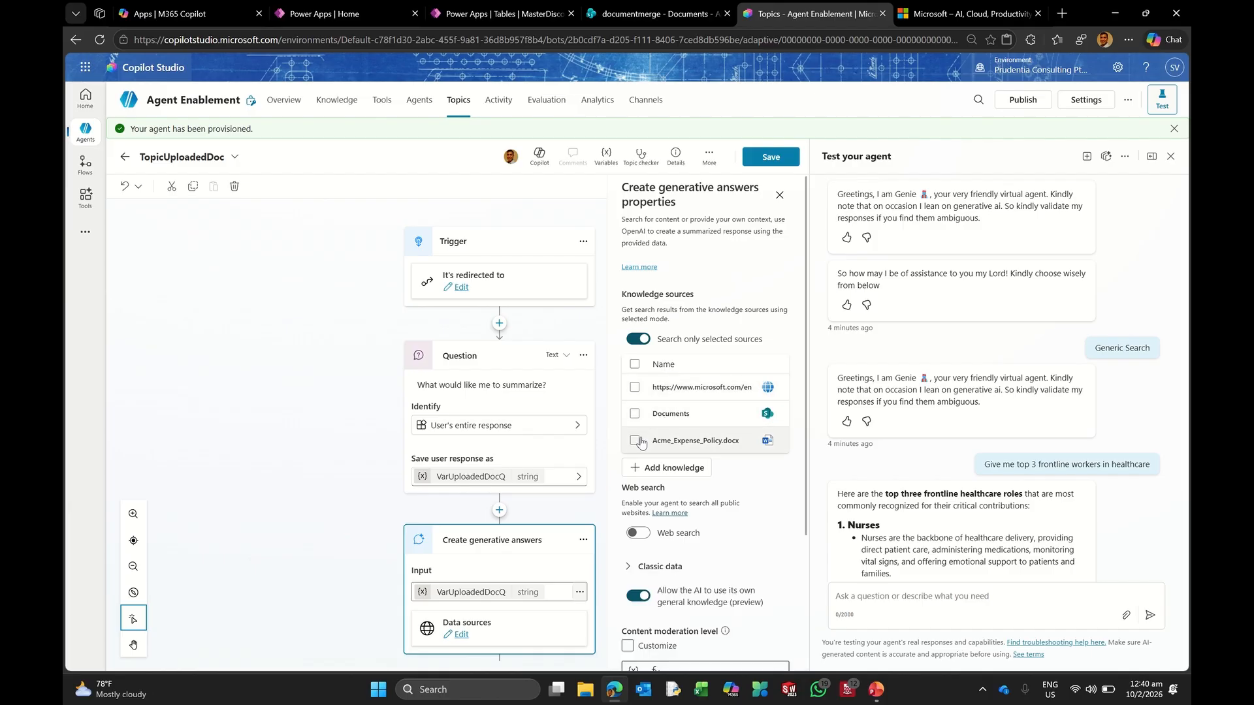
left_click(692, 444)
left_click(636, 597)
left_click(770, 162)
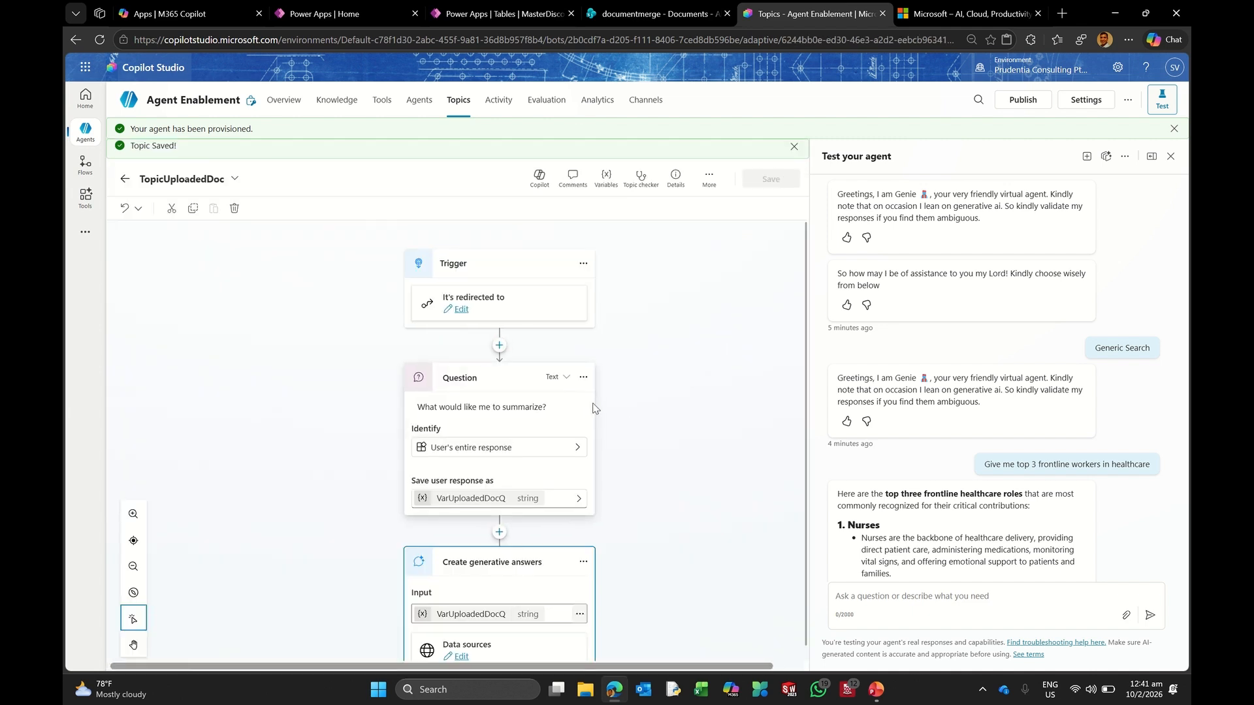
scroll(612, 398, "down", 2)
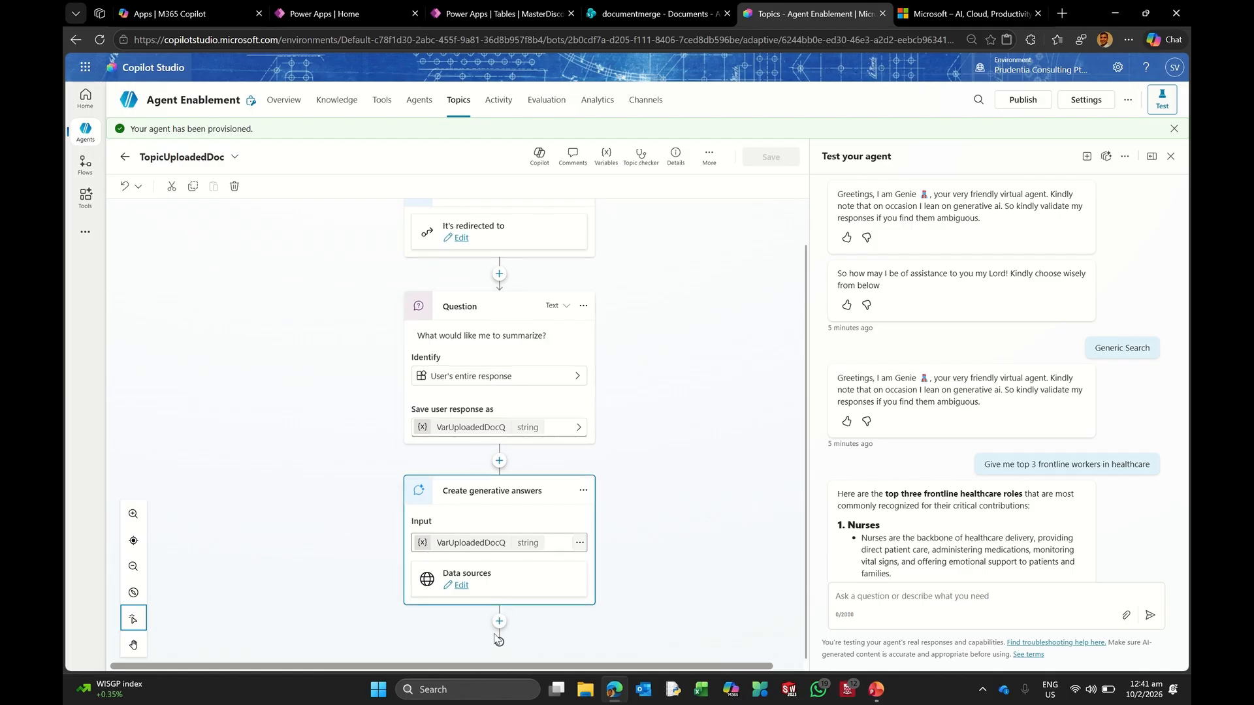
Step: Add a follow-up question 'Does this information suffice, kindly make your' after generative answers
left_click(500, 621)
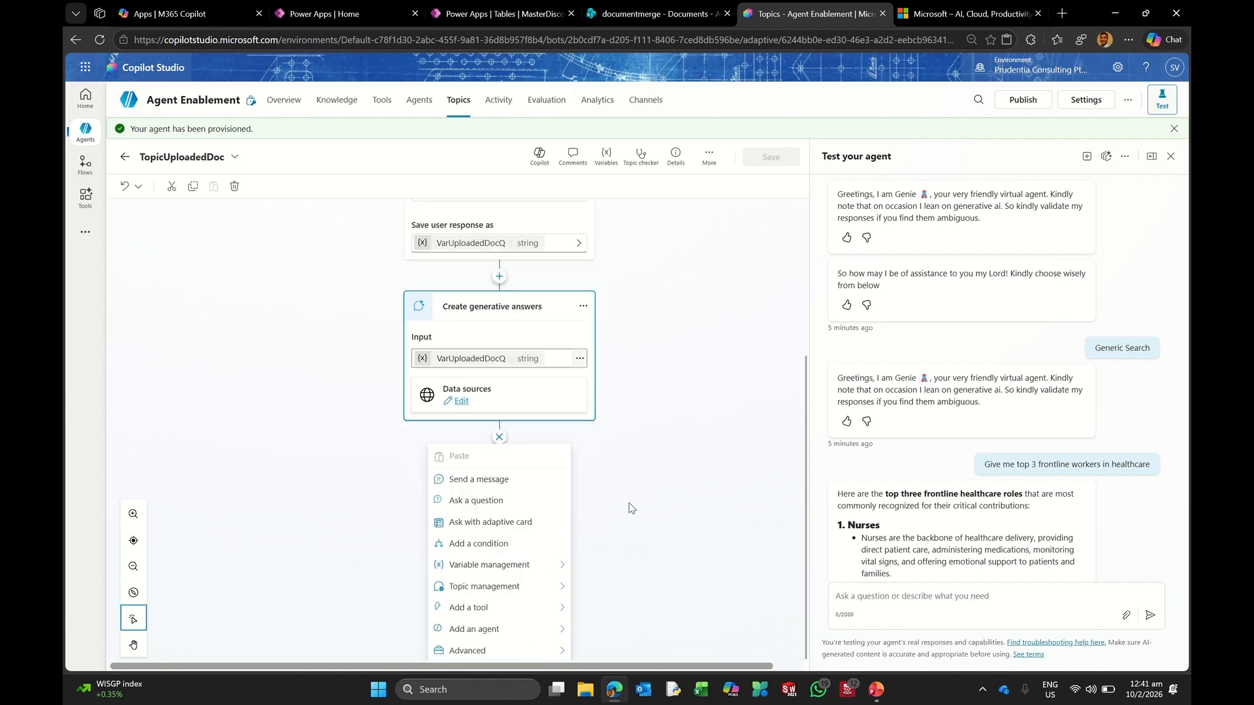
left_click(496, 501)
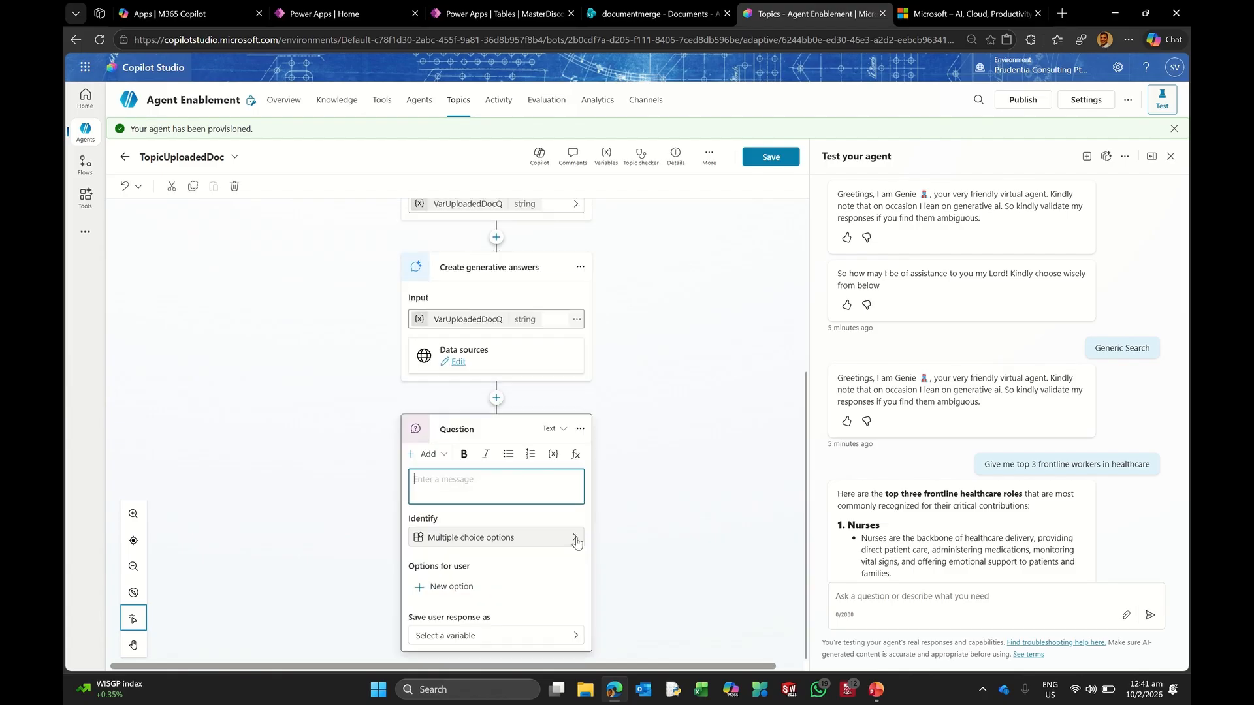
type("Is th")
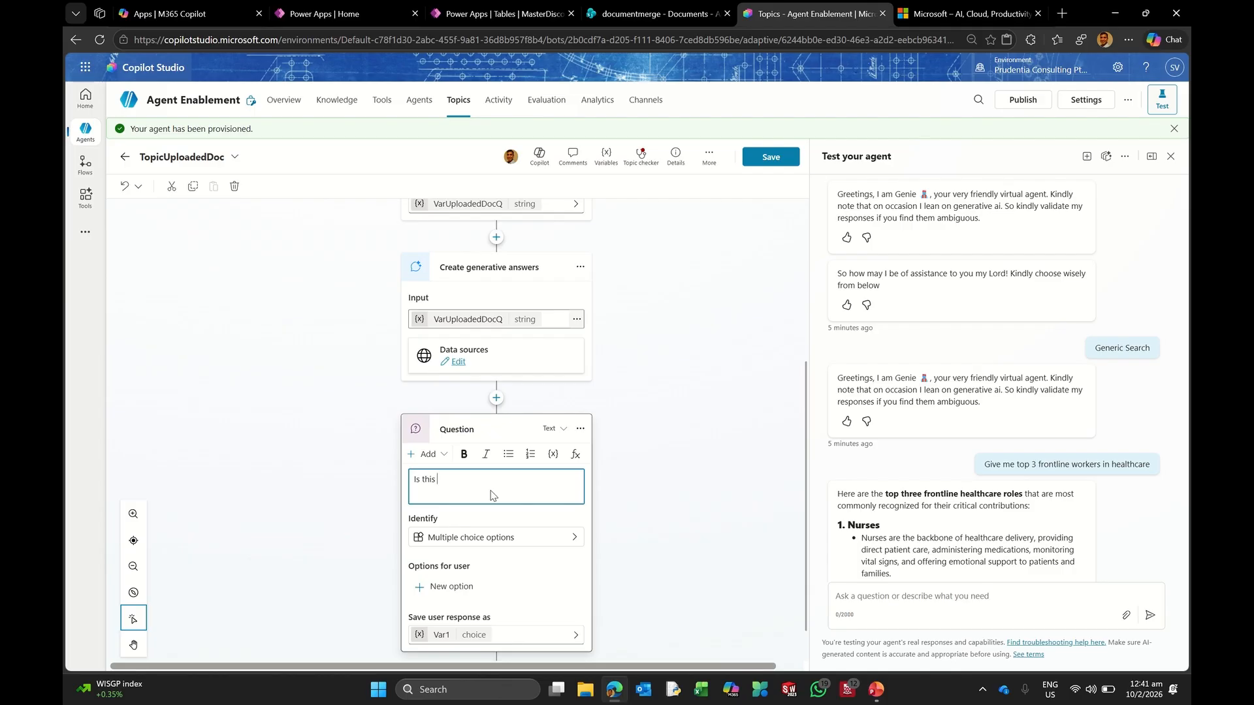
type("is")
key("BackSpace")
key("BackSpace")
key("BackSpace")
key("BackSpace")
key("BackSpace")
key("BackSpace")
key("BackSpace")
type("Does this information suffice, kindly make your choice below")
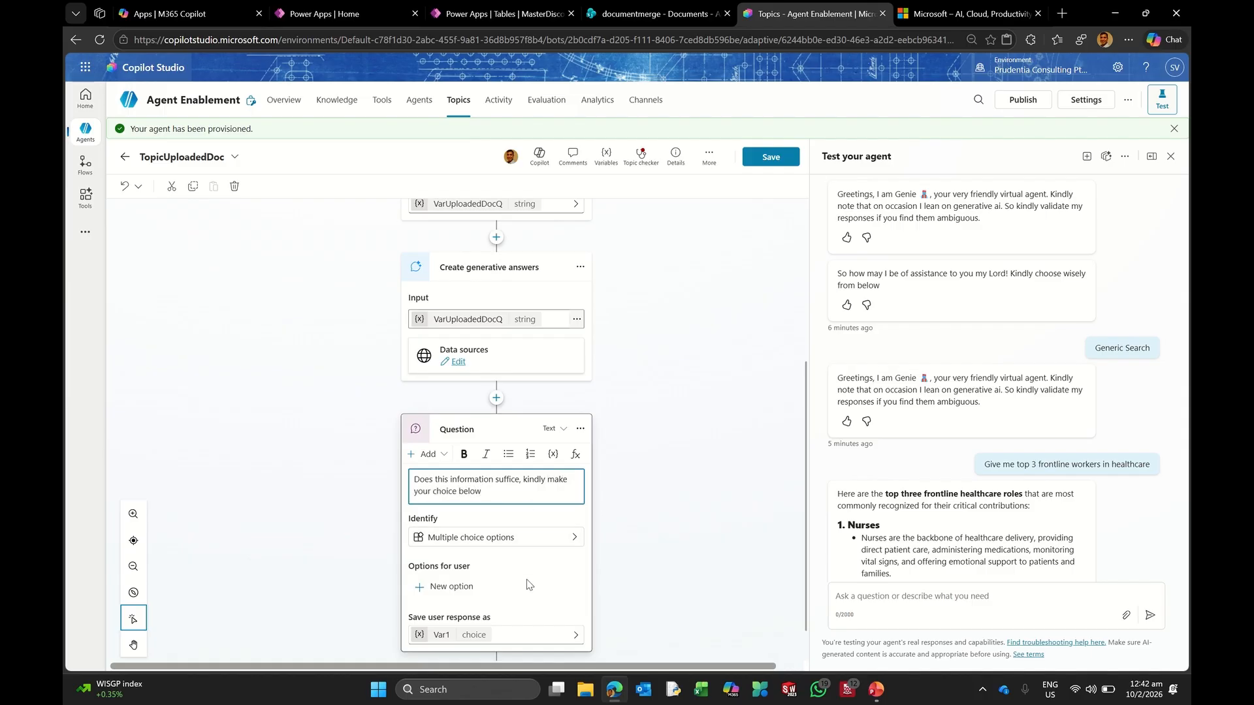
left_click(472, 587)
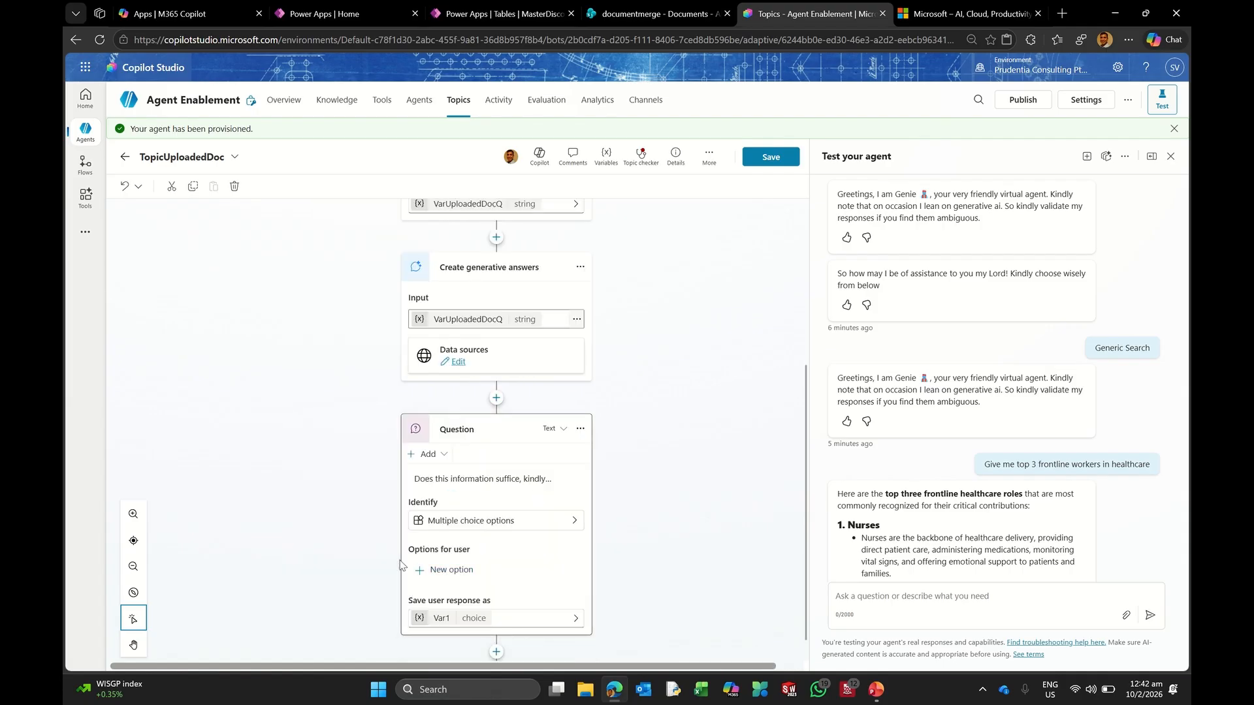
Step: Give the follow-up question the answer options Yes and No
left_click(458, 570)
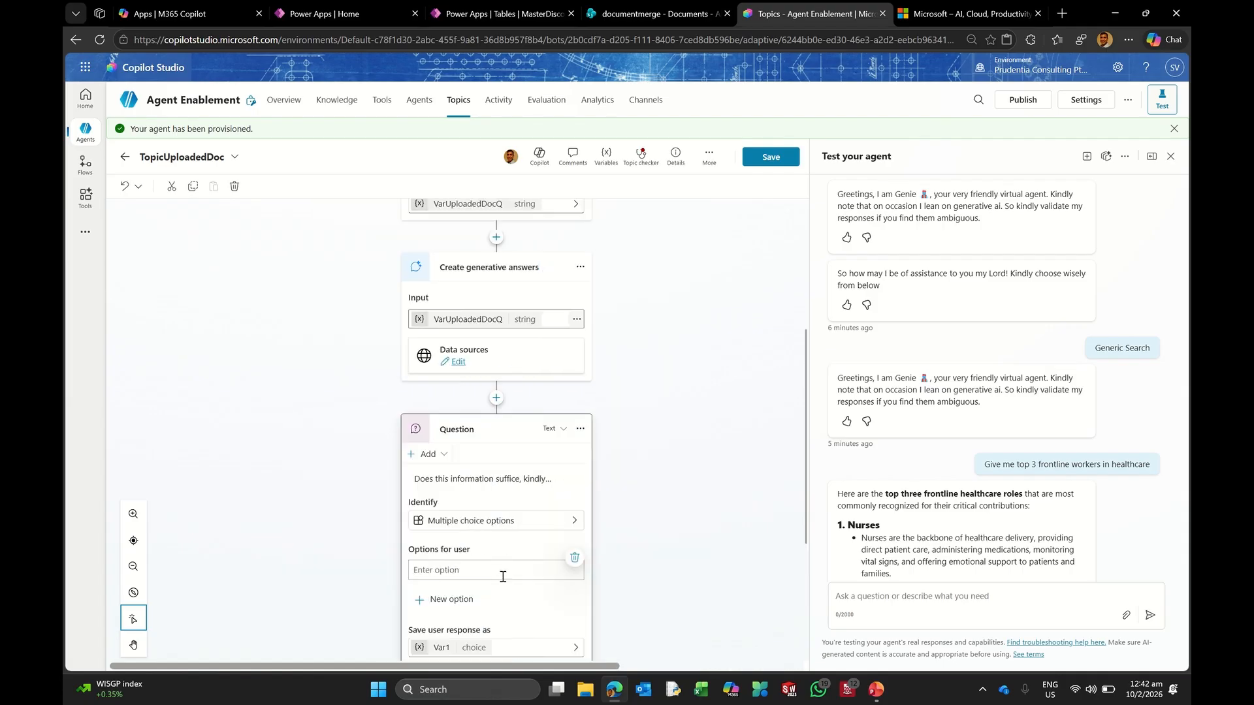
type("Yes")
left_click(469, 597)
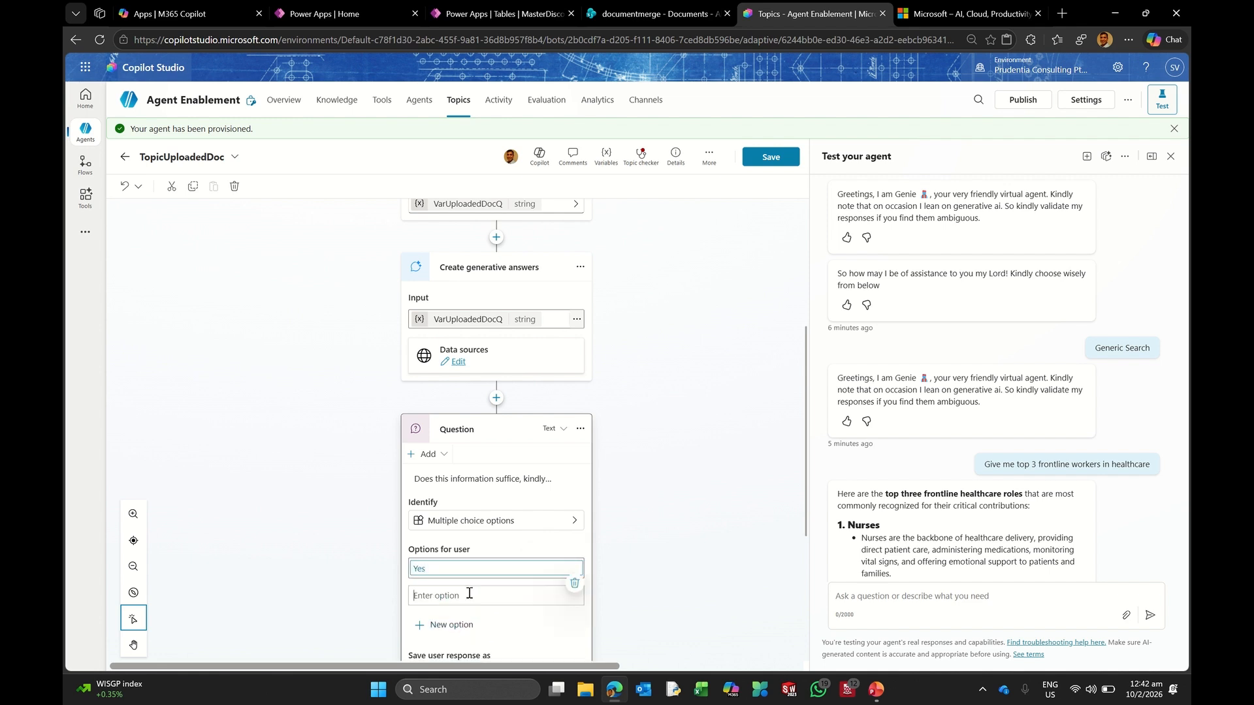
type("No")
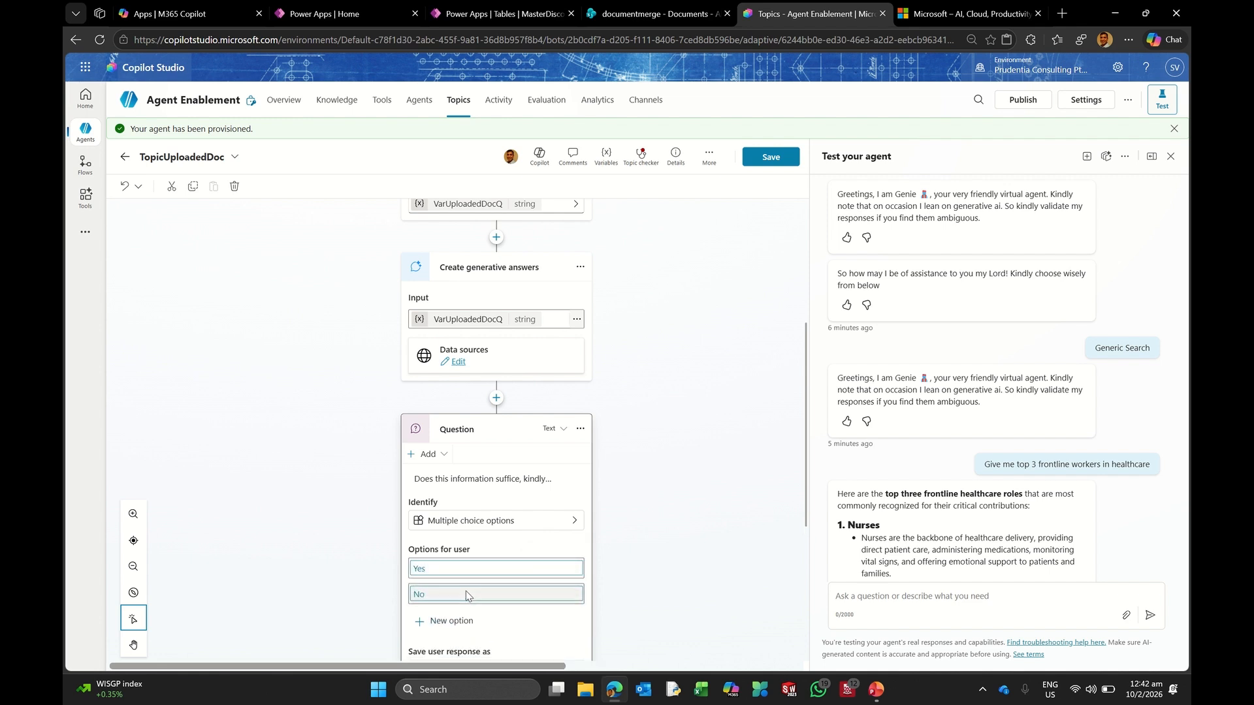
scroll(392, 575, "down", 4)
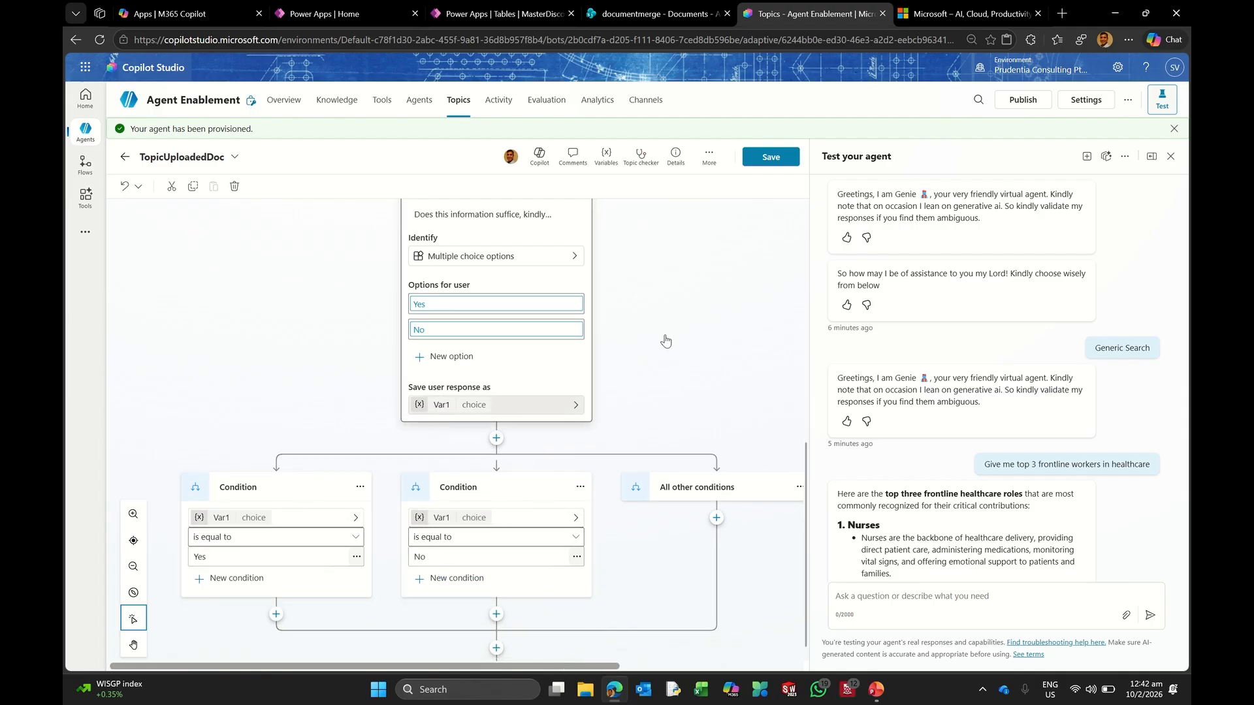
Step: Rename the follow-up answer variable Var1, typing 'DocFina' into its name
left_click(503, 405)
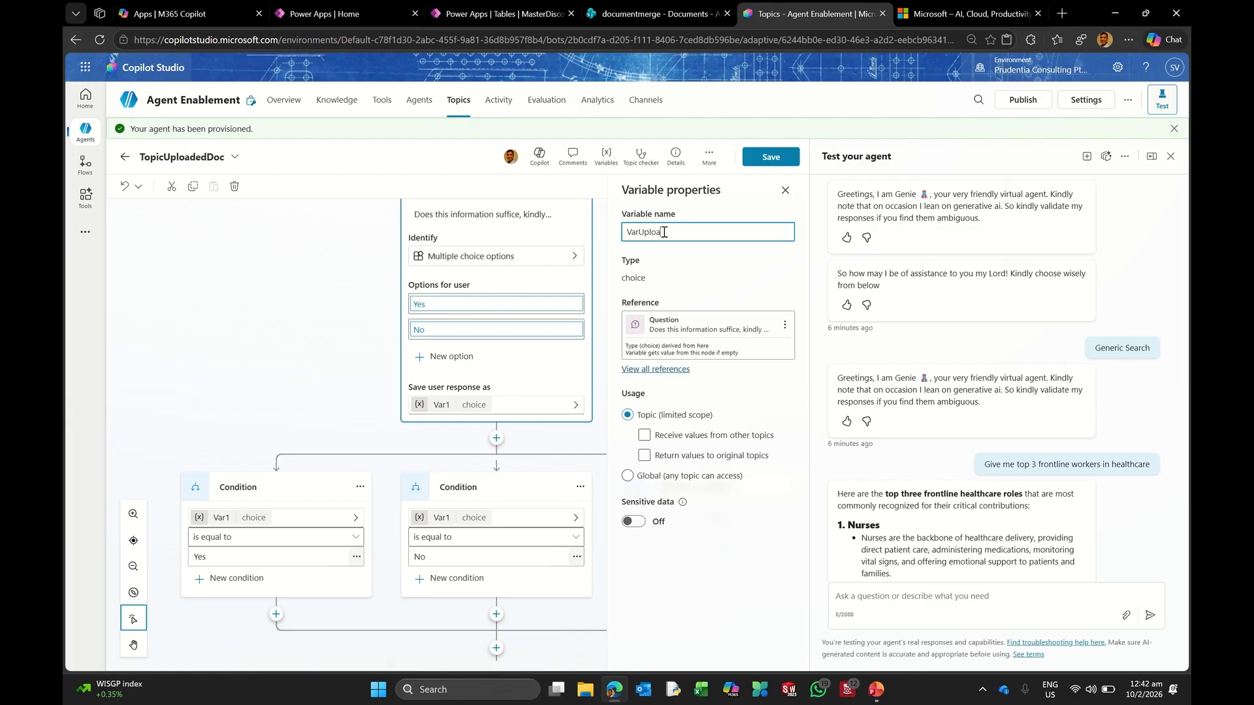
type("DocFinalChoice")
left_click(475, 413)
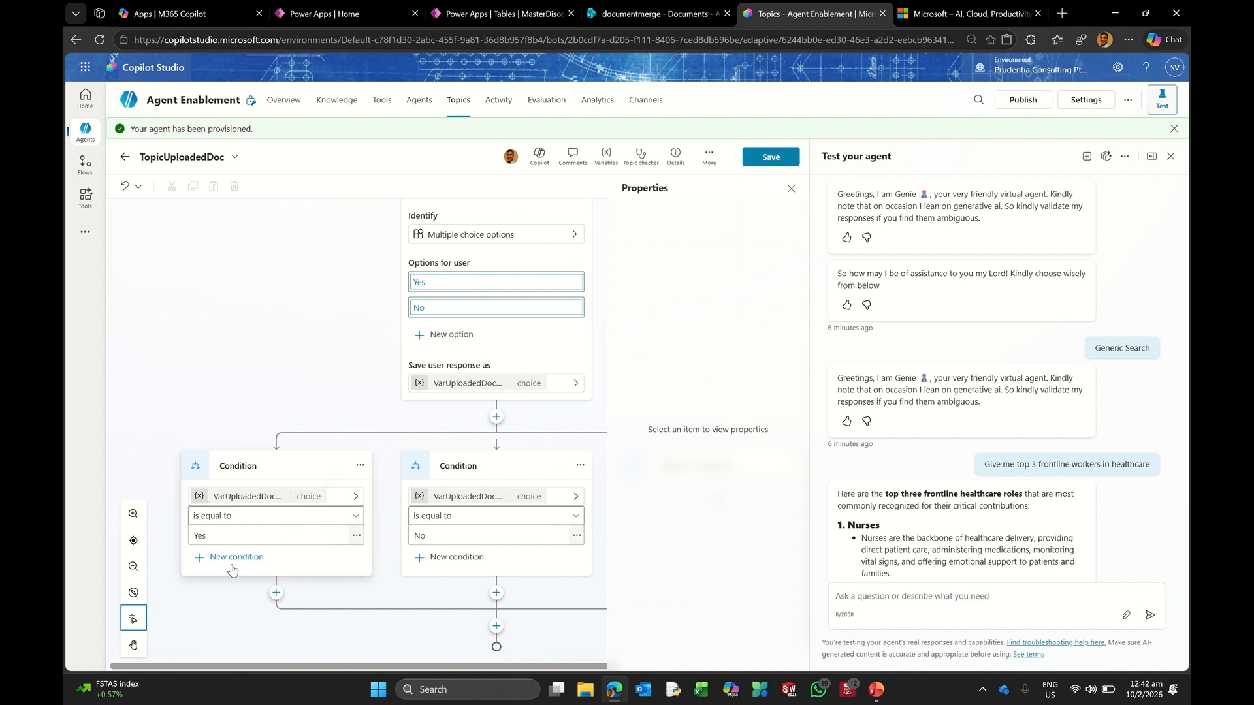
Step: Make the Yes branch end the current topic
left_click(276, 592)
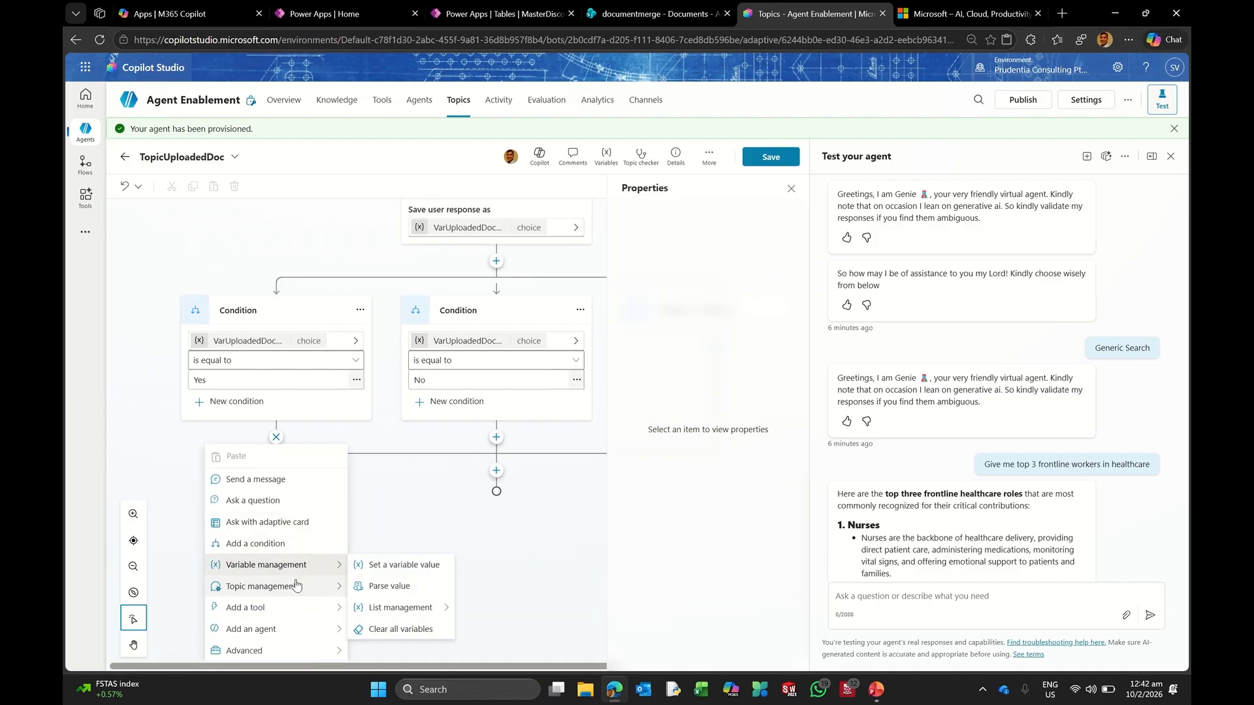
mouse_move(296, 586)
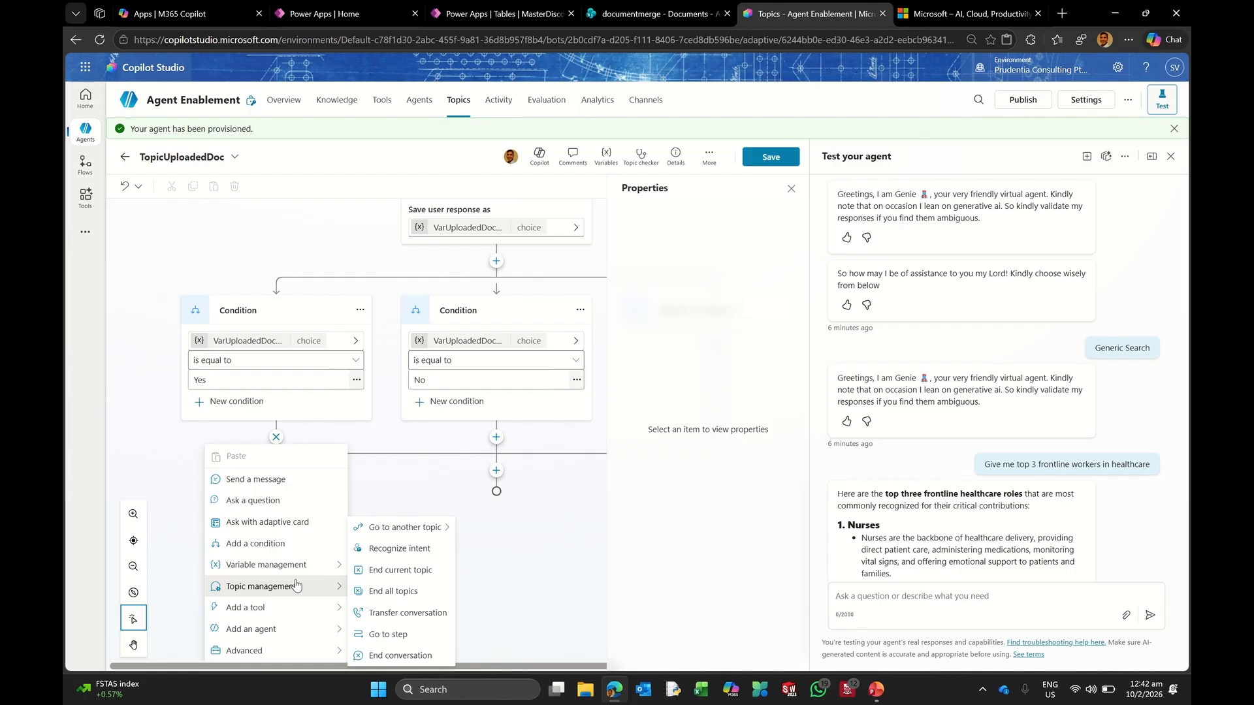
left_click(385, 573)
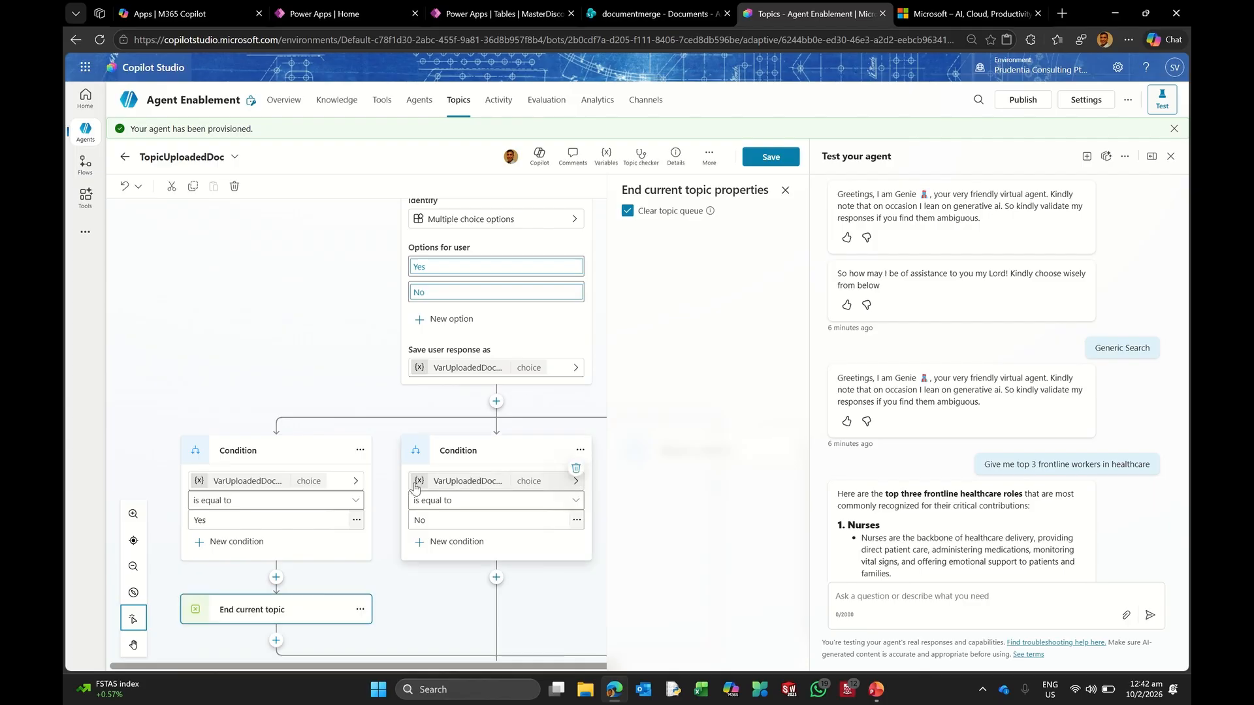
scroll(417, 492, "down", 1)
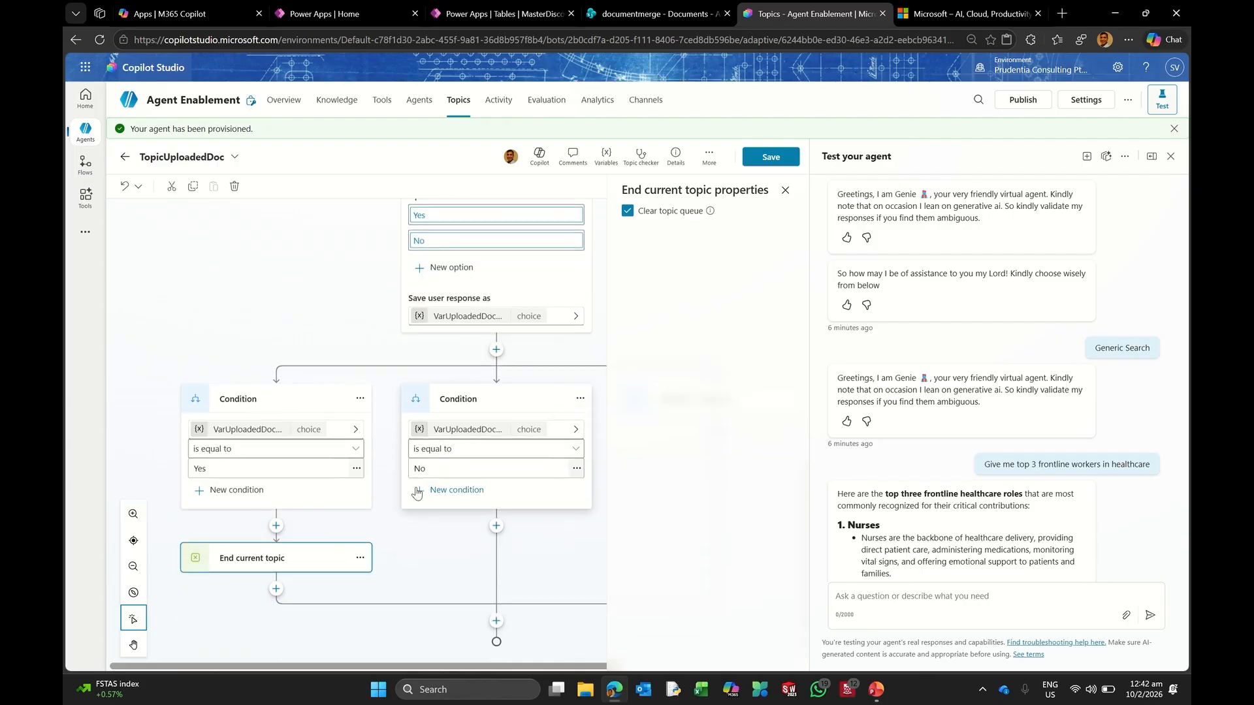
left_click(495, 526)
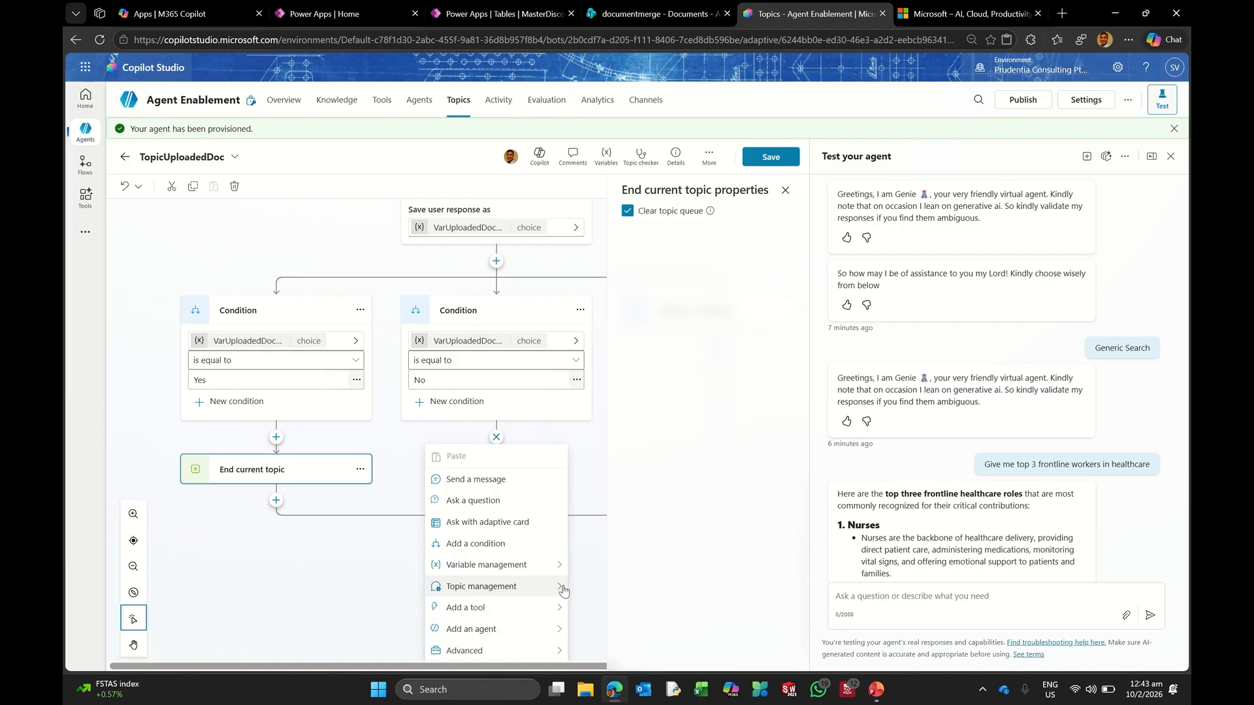
Step: Send the No branch back to the 'What would like me to summarize?' question and save
mouse_move(564, 591)
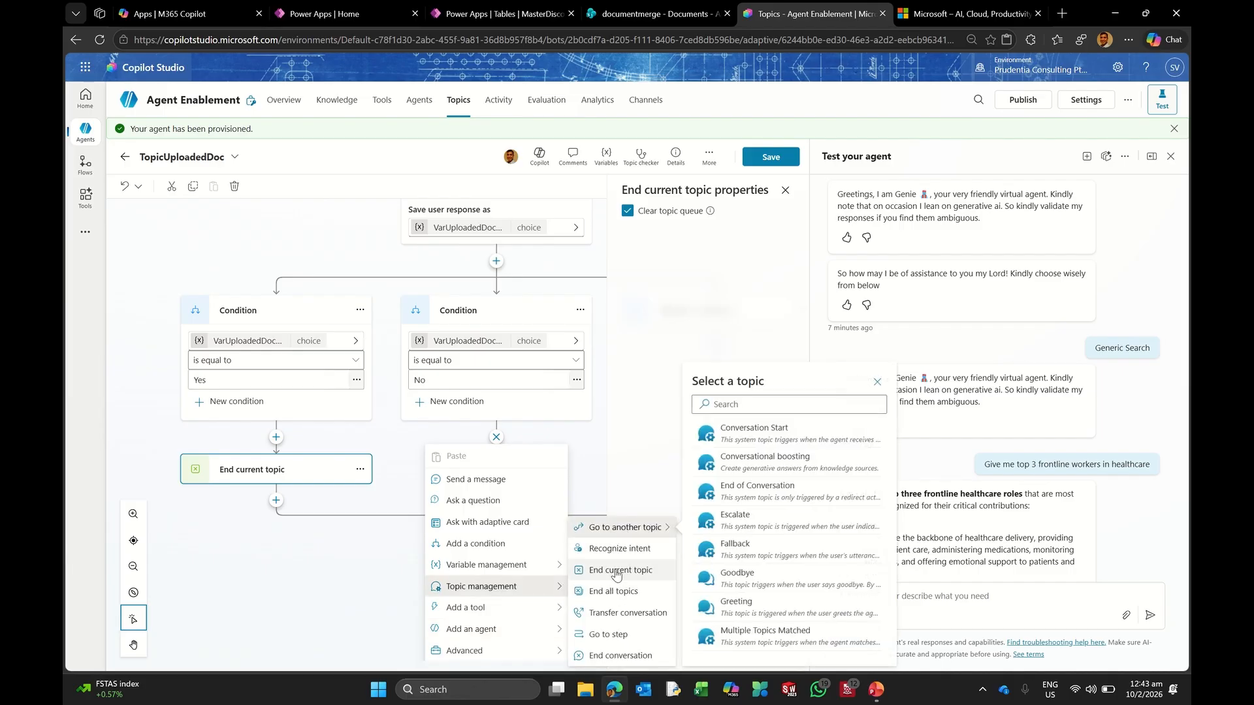
left_click(606, 634)
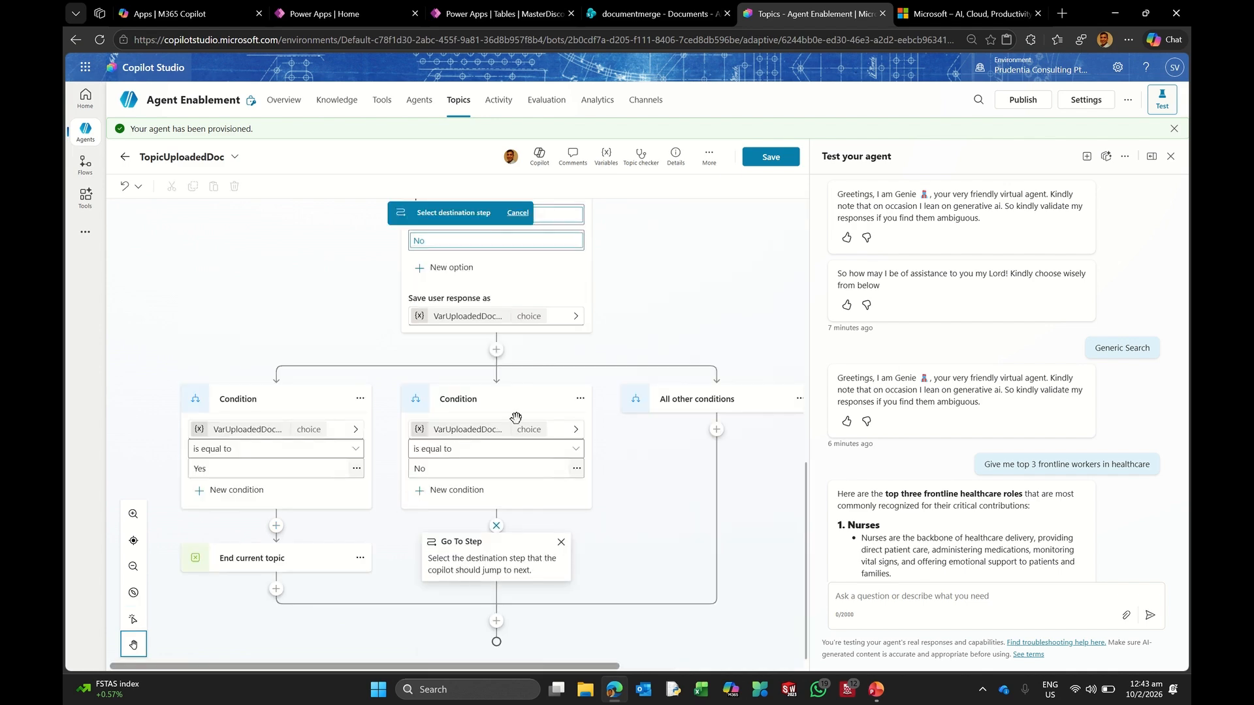
scroll(516, 418, "up", 5)
scroll(519, 426, "up", 3)
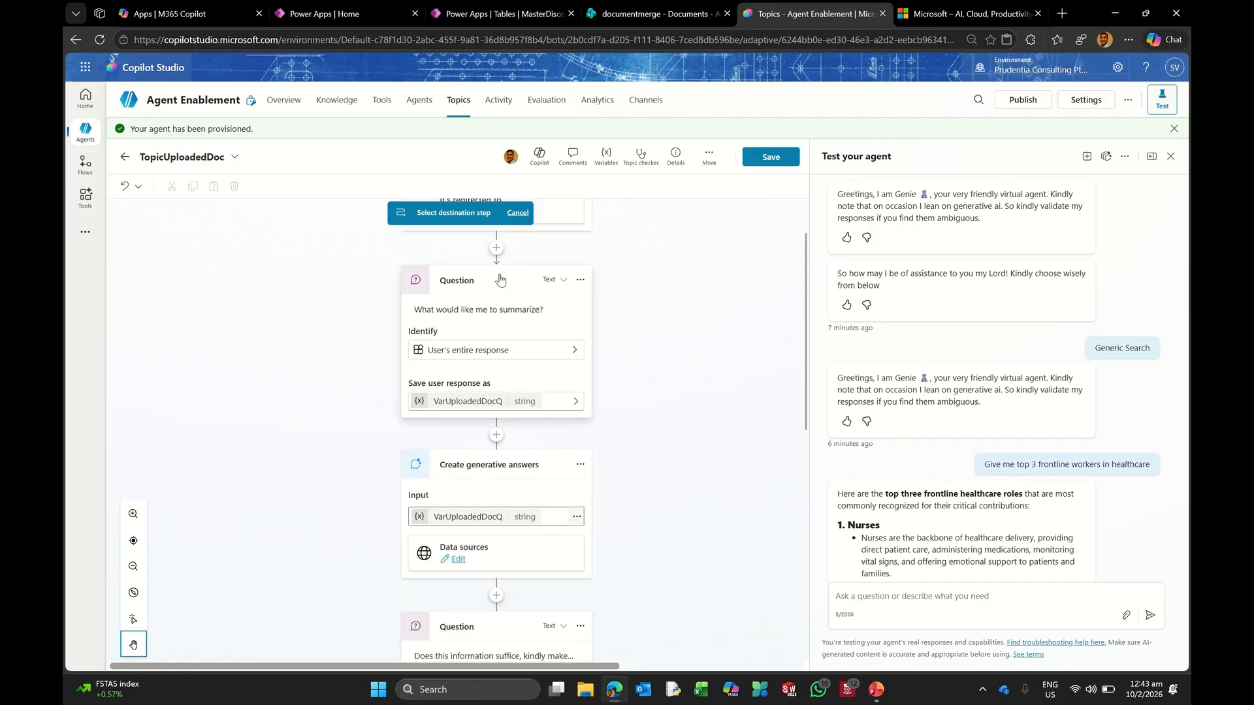
left_click(500, 280)
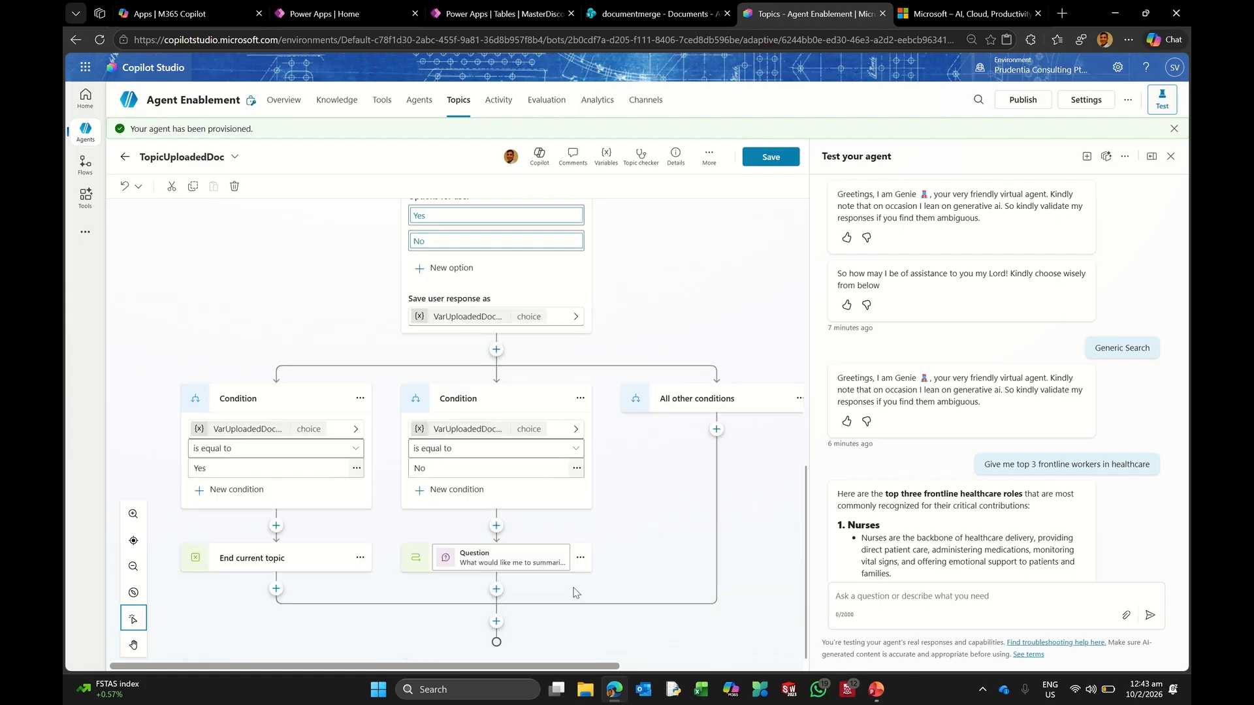
left_click(771, 158)
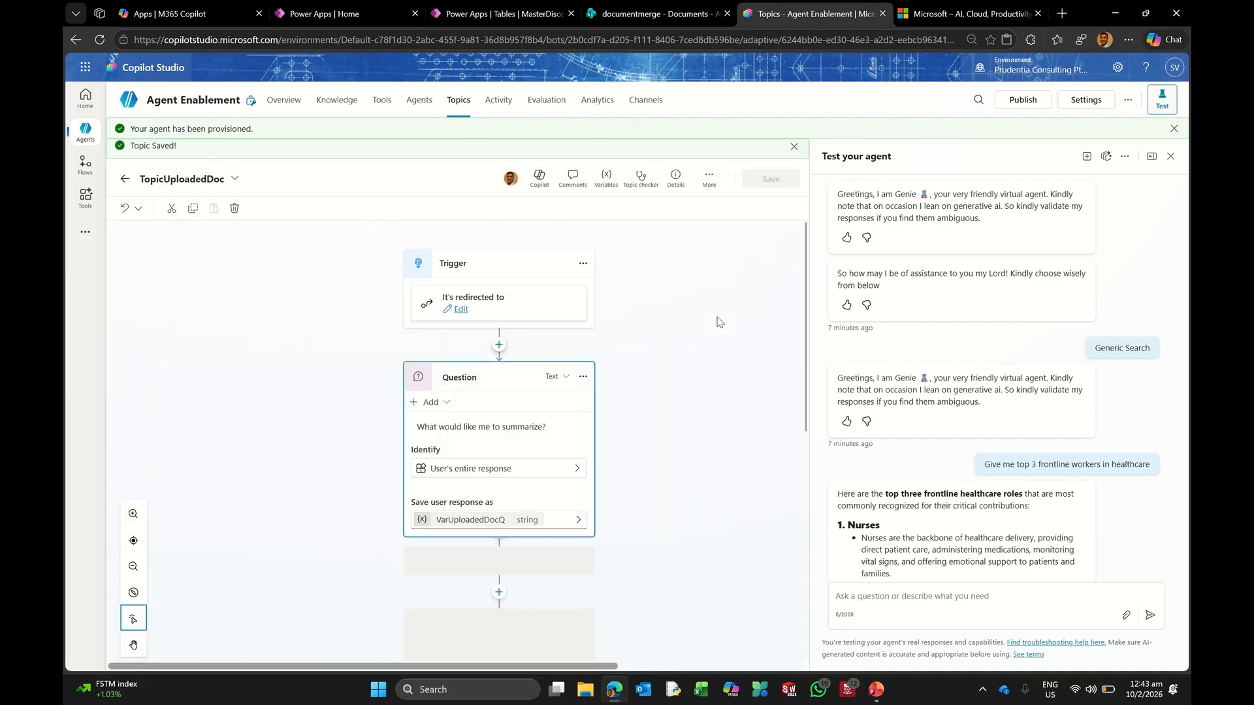
scroll(646, 392, "down", 10)
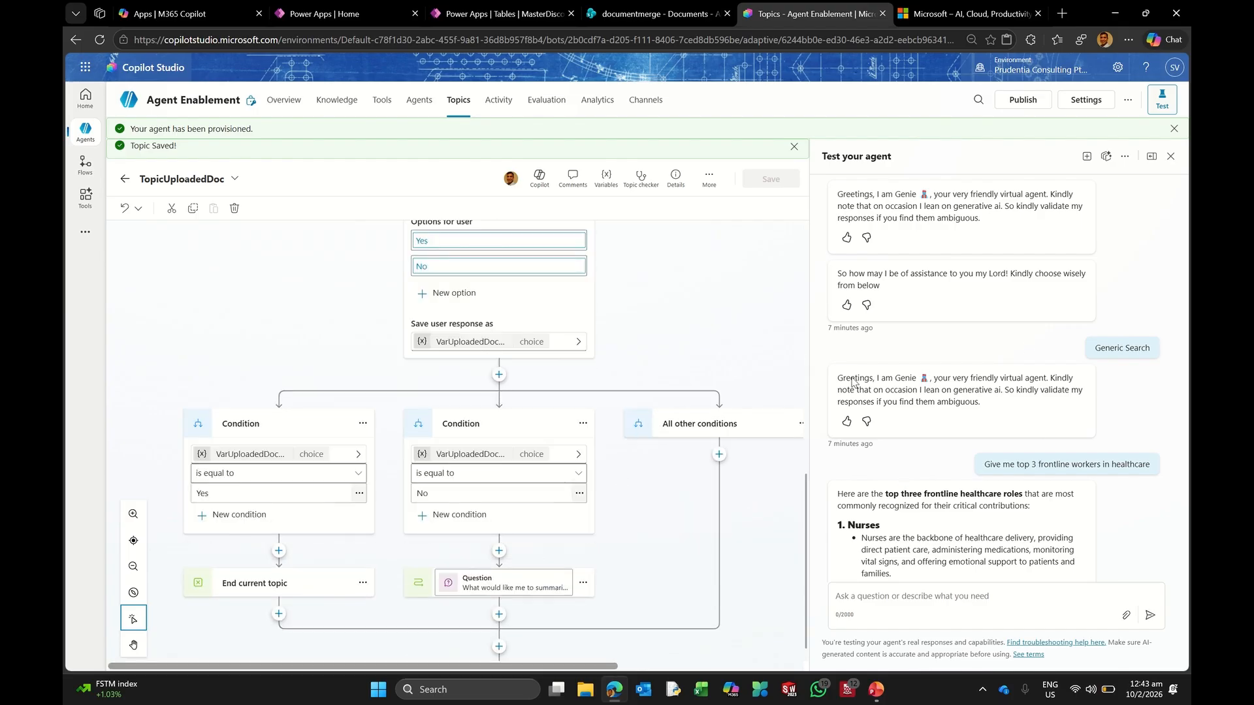
Step: Start a new test session, send 'Search uploaded document', then return to the Topics list
left_click(1087, 160)
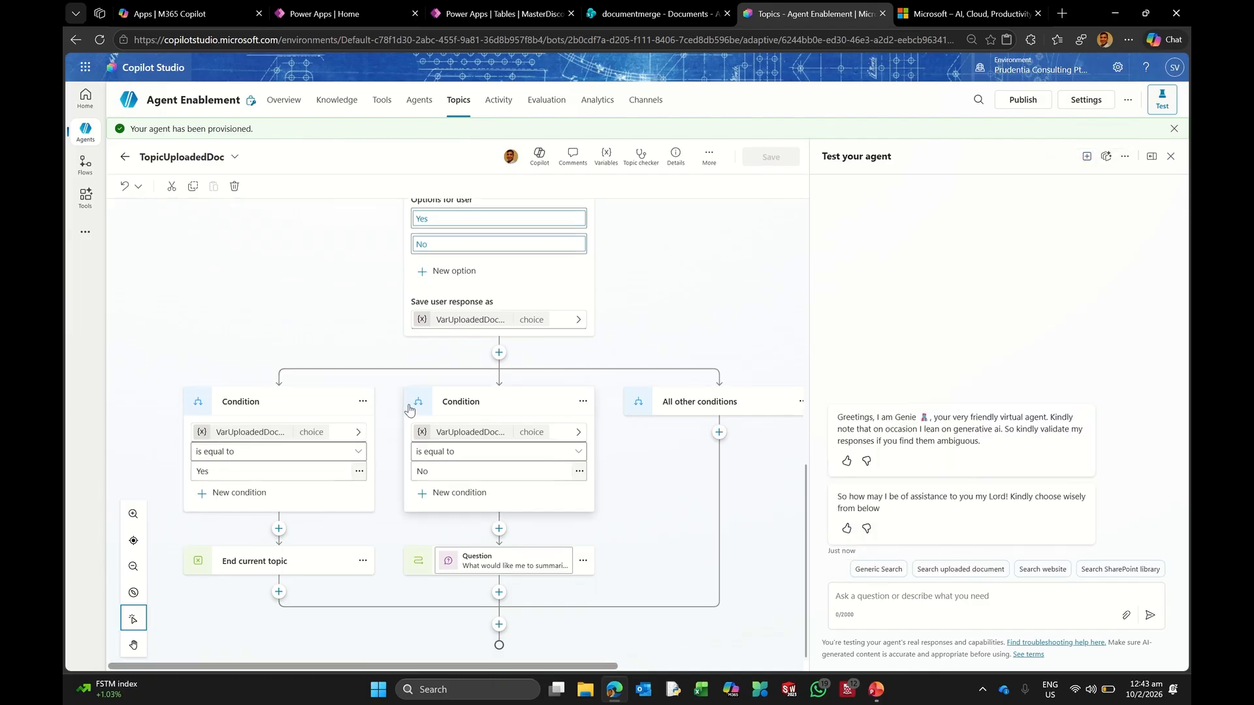
left_click(959, 570)
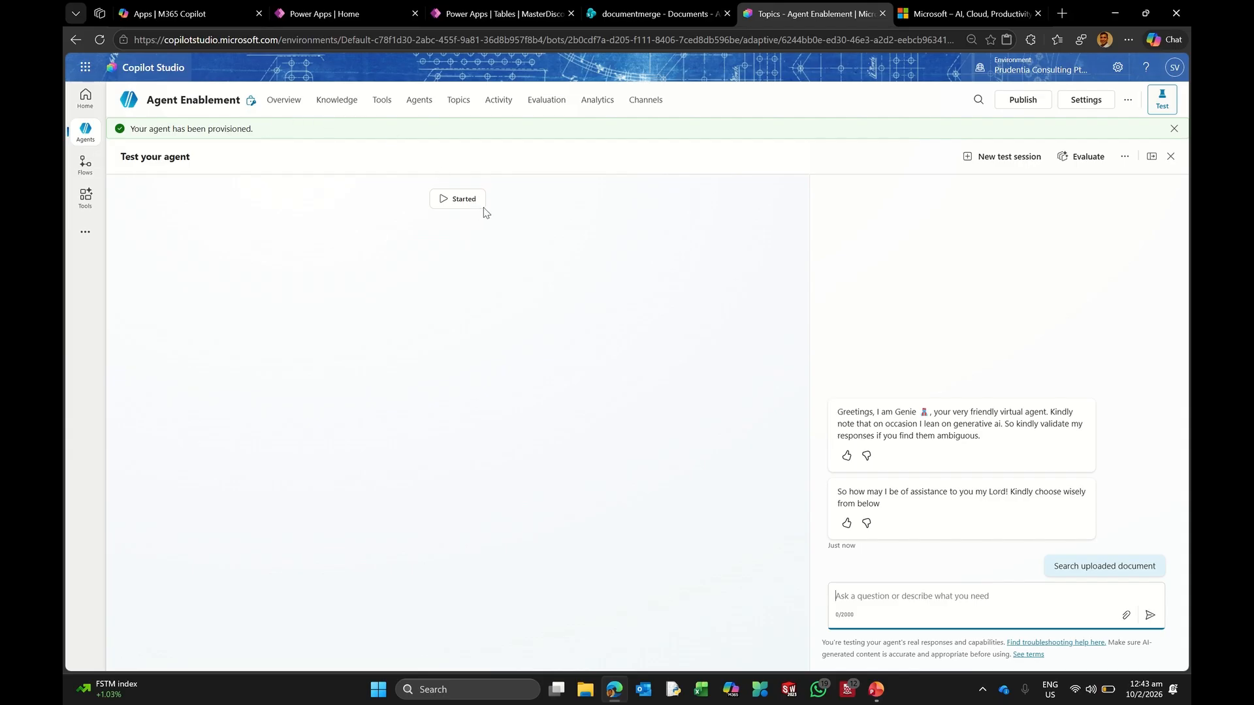
left_click(456, 106)
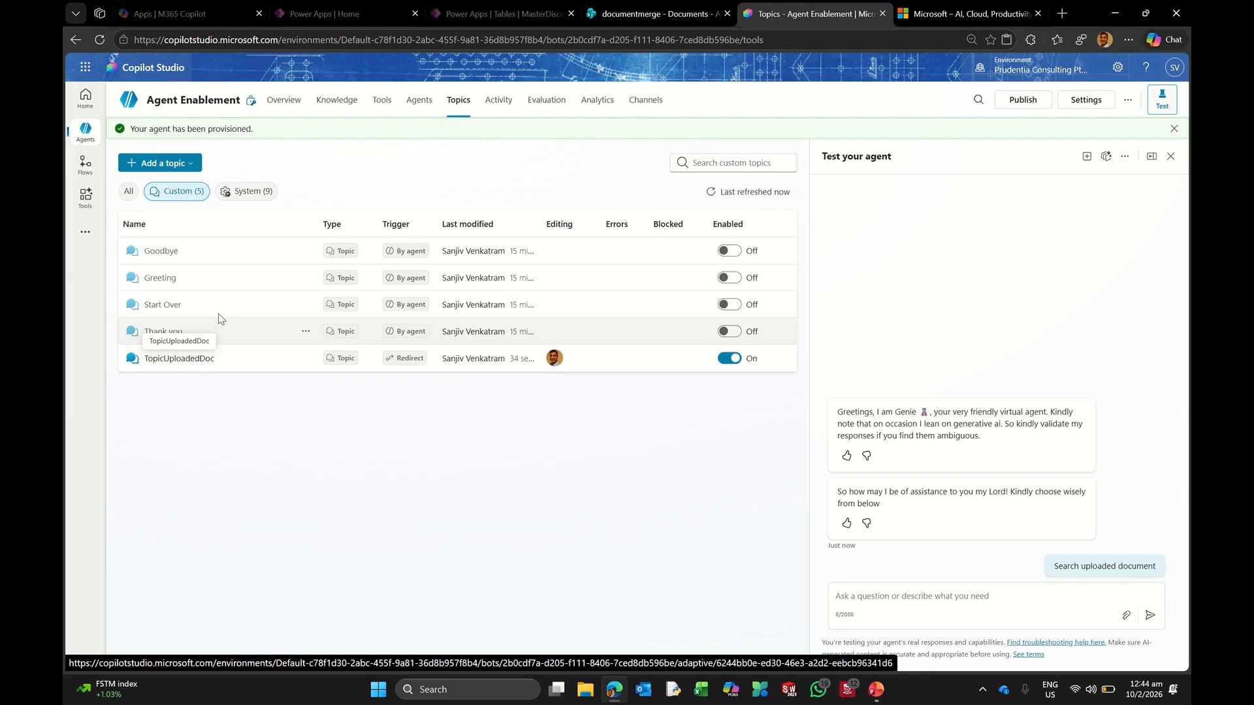
Step: Open the Conversation Start system topic and scroll to its Search uploaded document branch
left_click(255, 192)
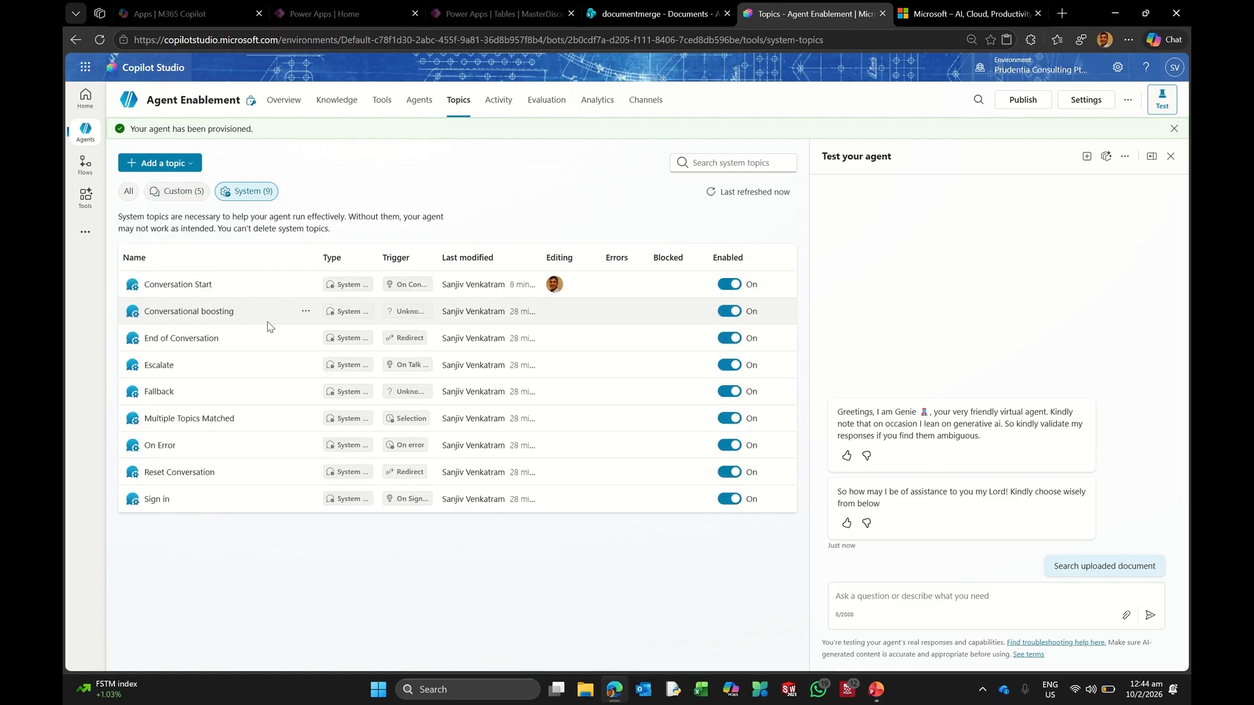
left_click(193, 287)
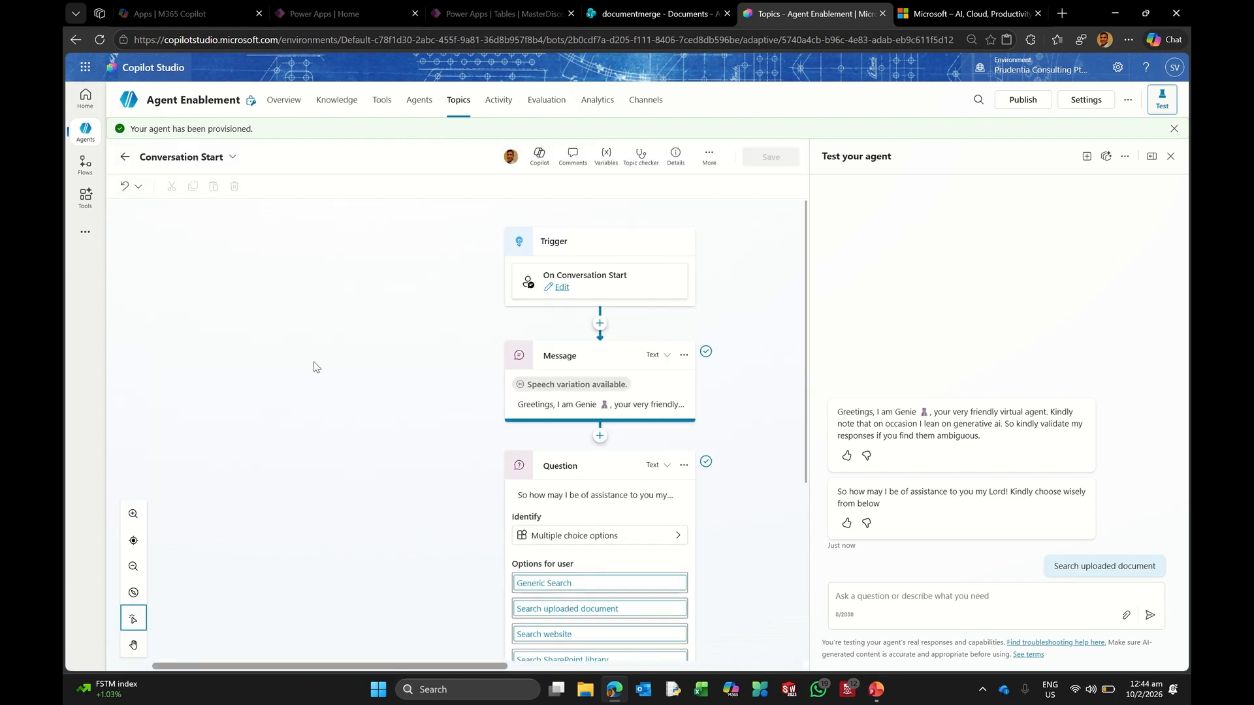
scroll(418, 431, "down", 3)
scroll(421, 435, "down", 2)
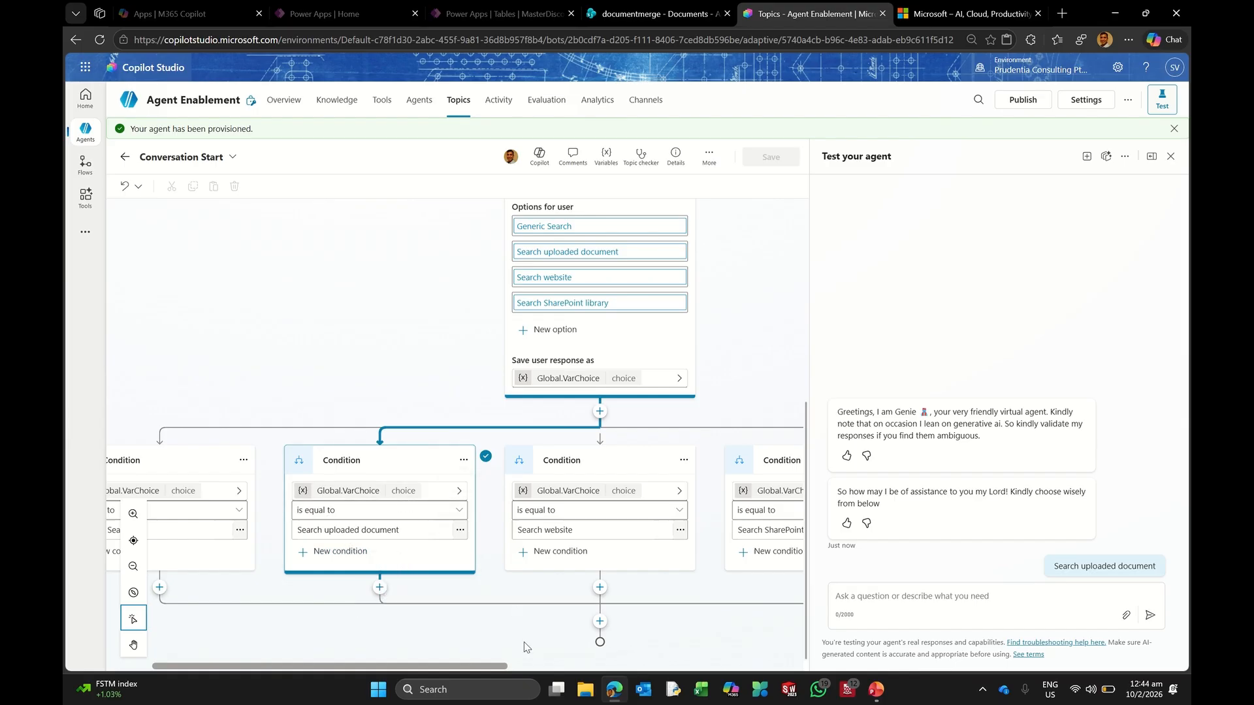
left_click_drag(355, 666, 311, 667)
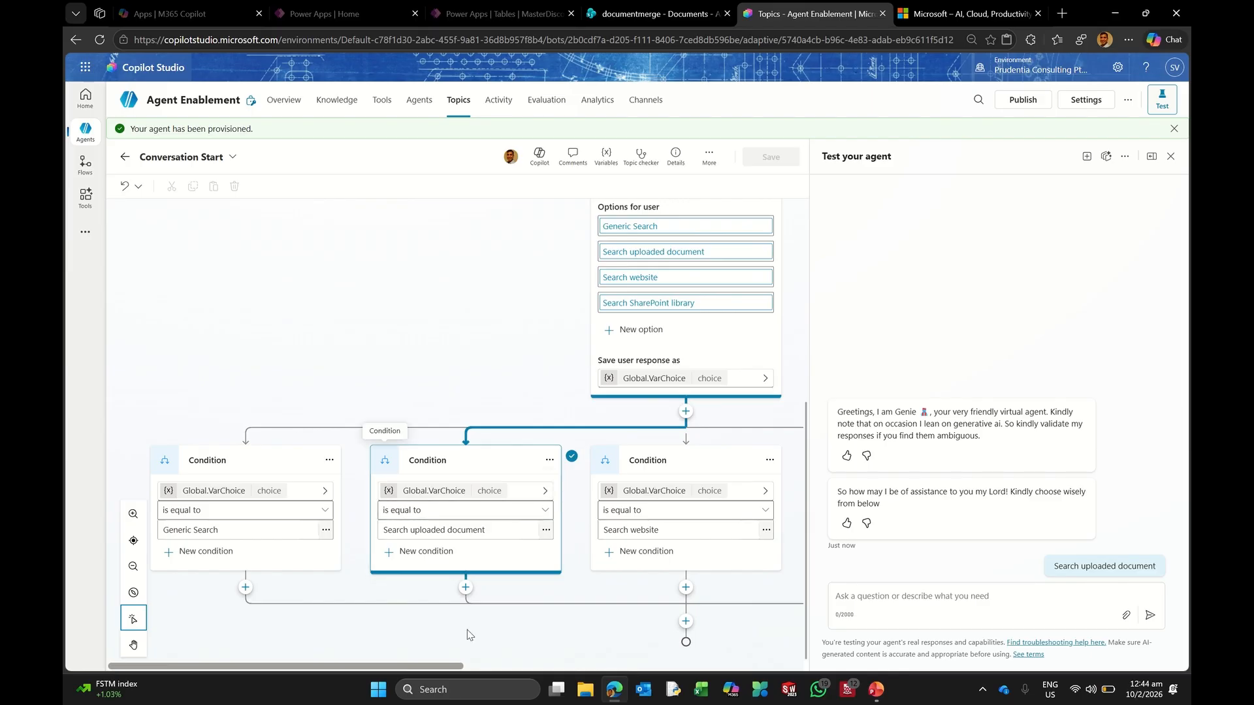
Step: Redirect the Search uploaded document branch to TopicUploadedDoc and save Conversation Start
left_click(466, 589)
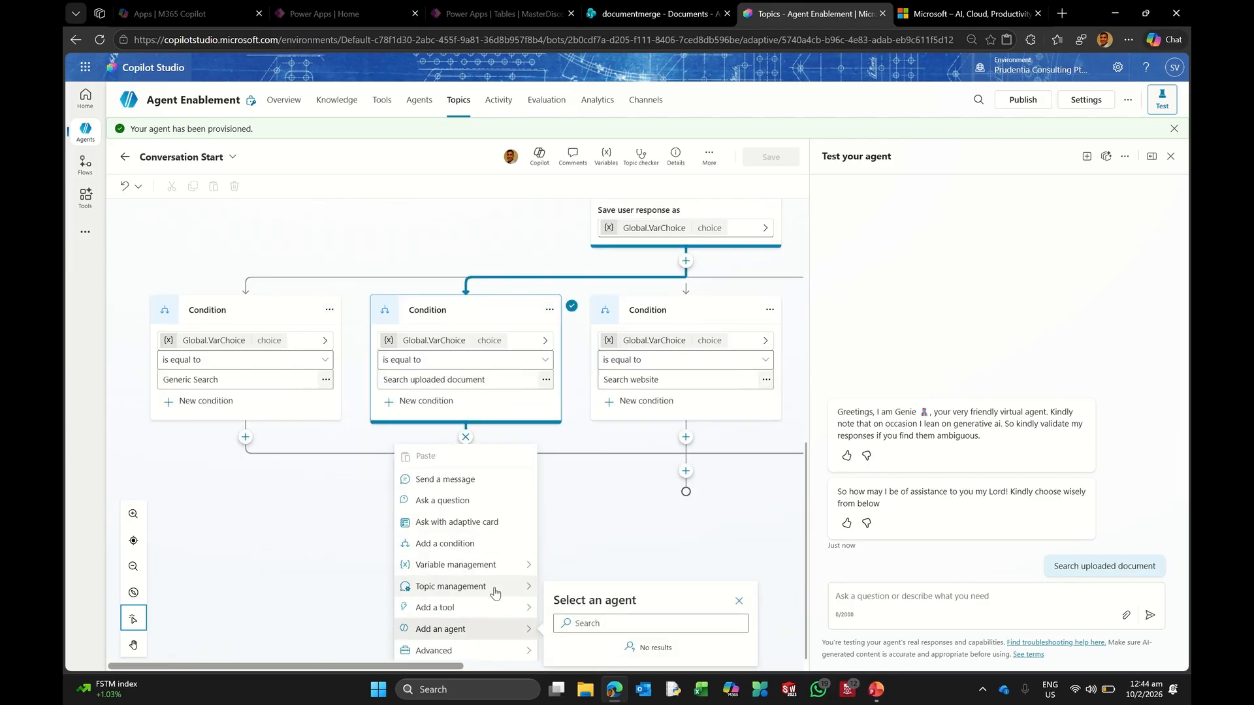
mouse_move(495, 592)
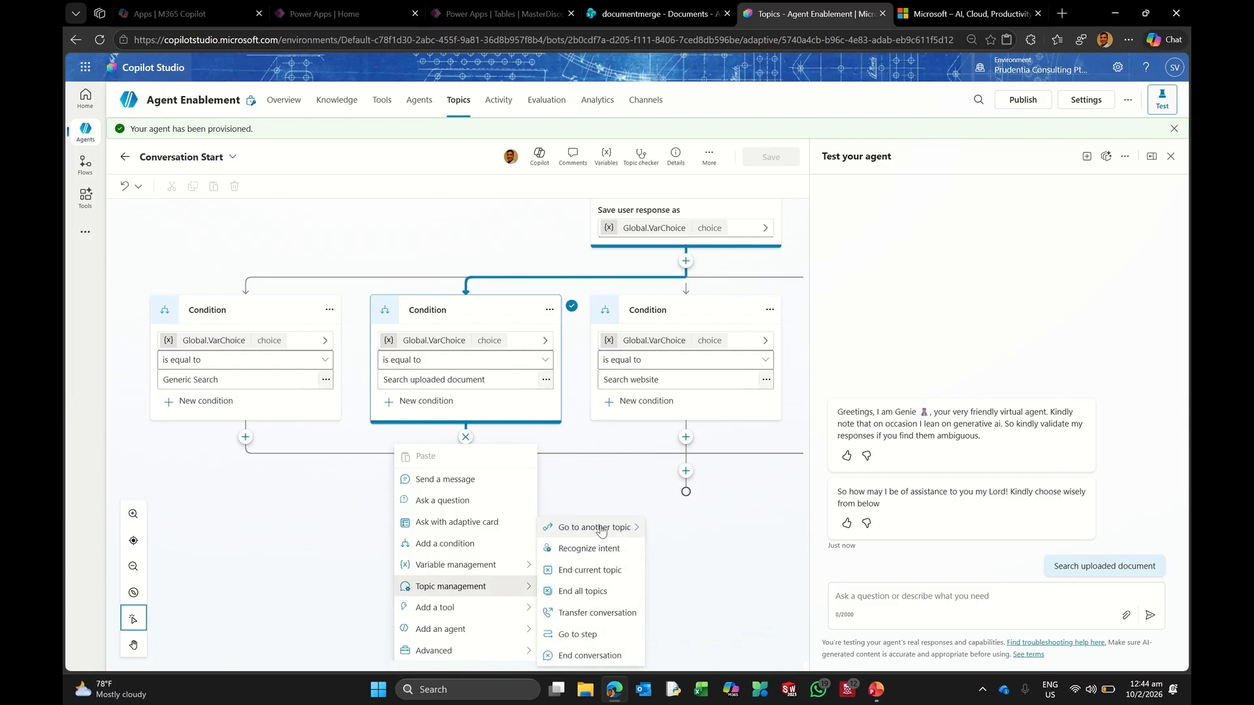
mouse_move(597, 528)
scroll(765, 534, "down", 3)
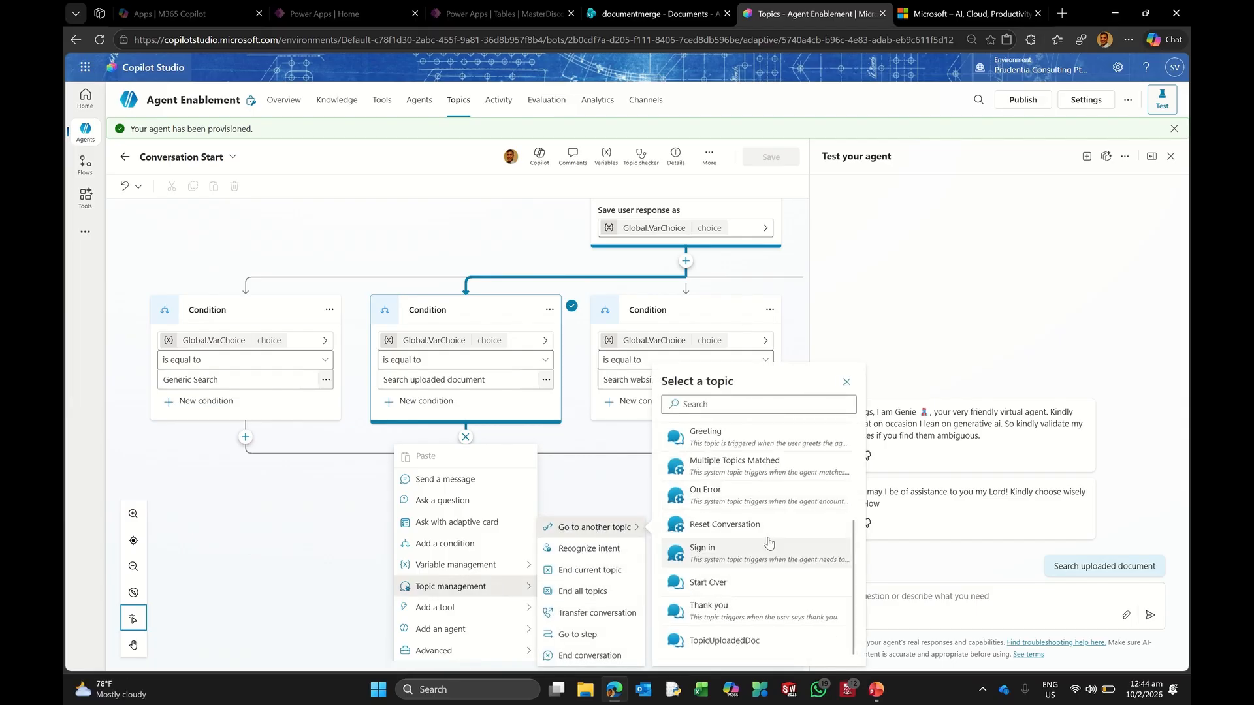
left_click(742, 641)
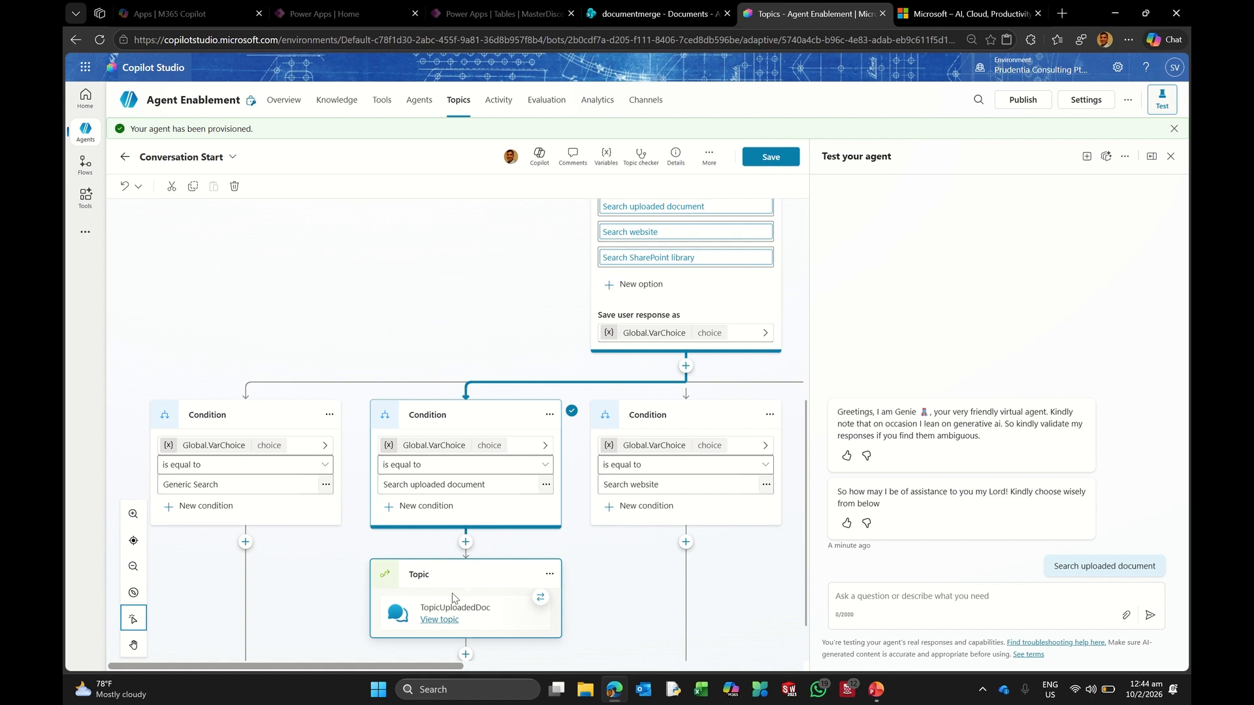
left_click(784, 163)
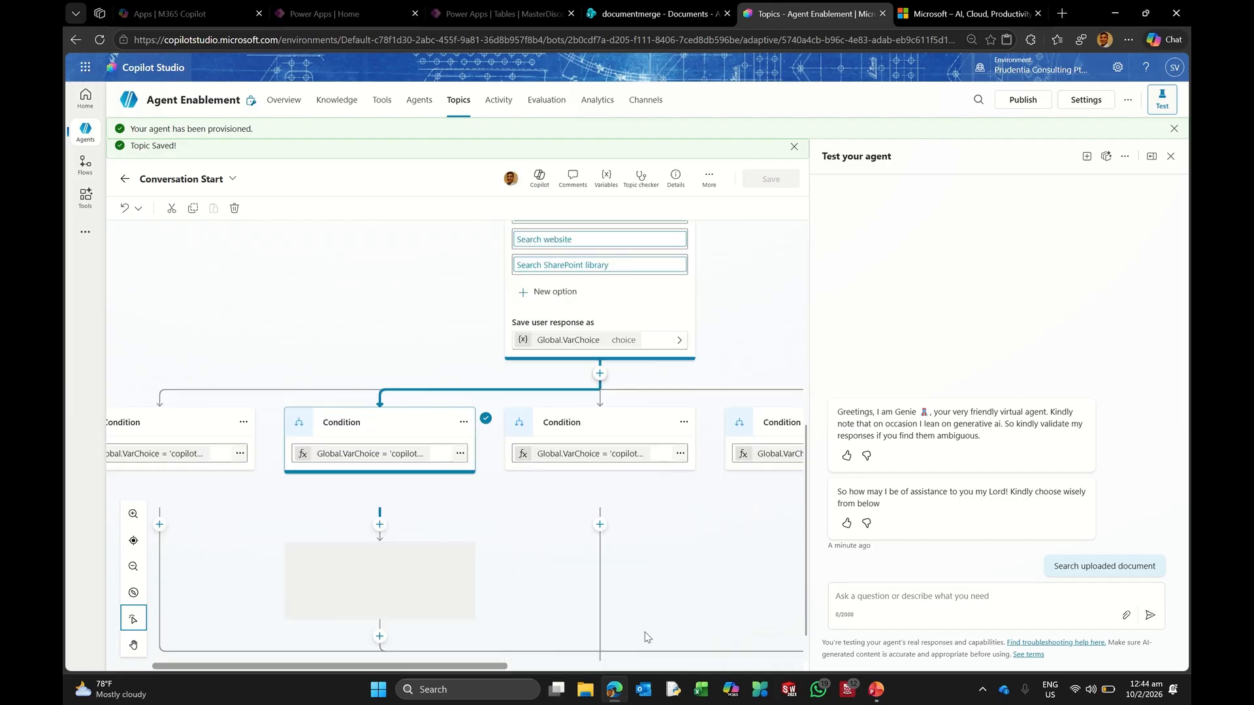
left_click(586, 690)
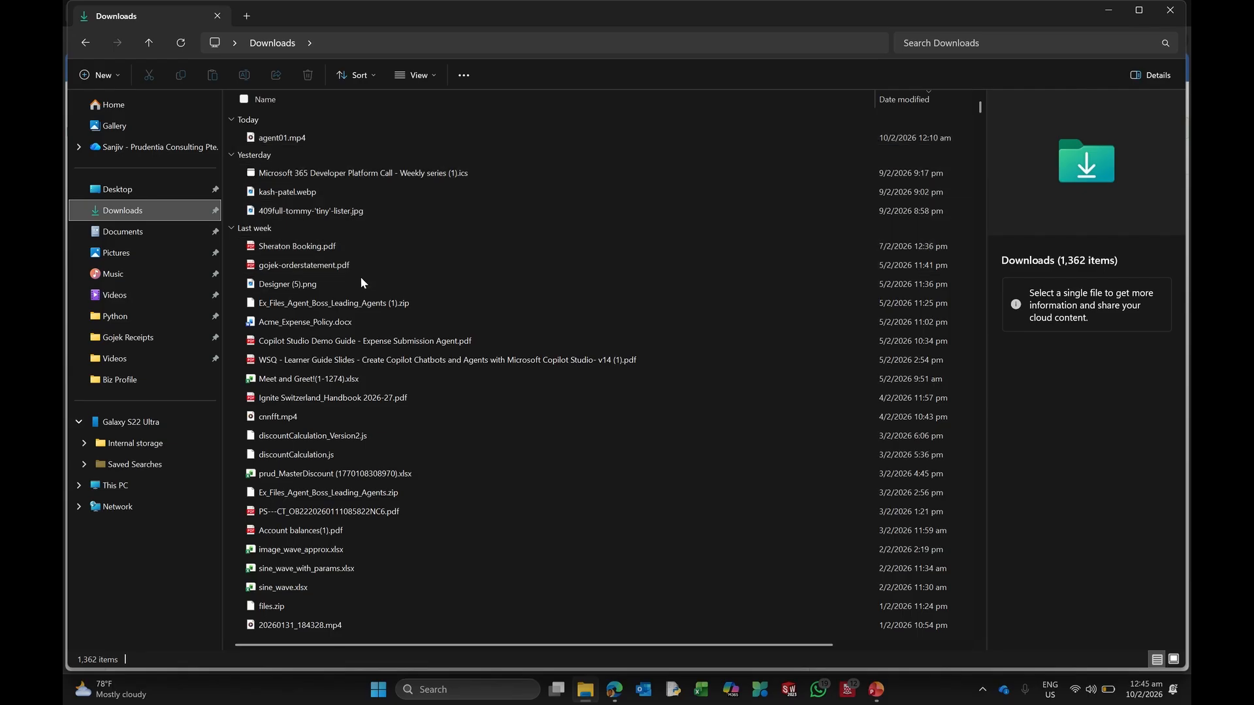
Step: Open Acme_Expense_Policy.docx from Downloads in Word, close it, and minimize File Explorer
left_click(332, 322)
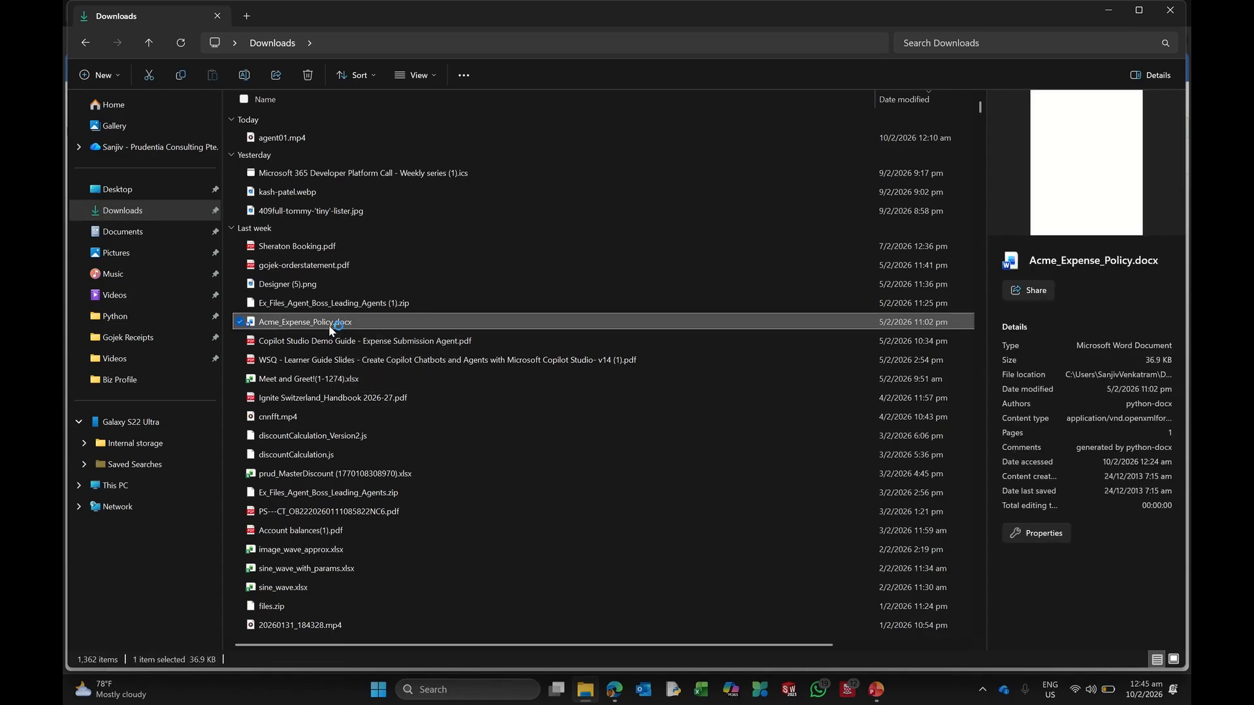
double_click(320, 324)
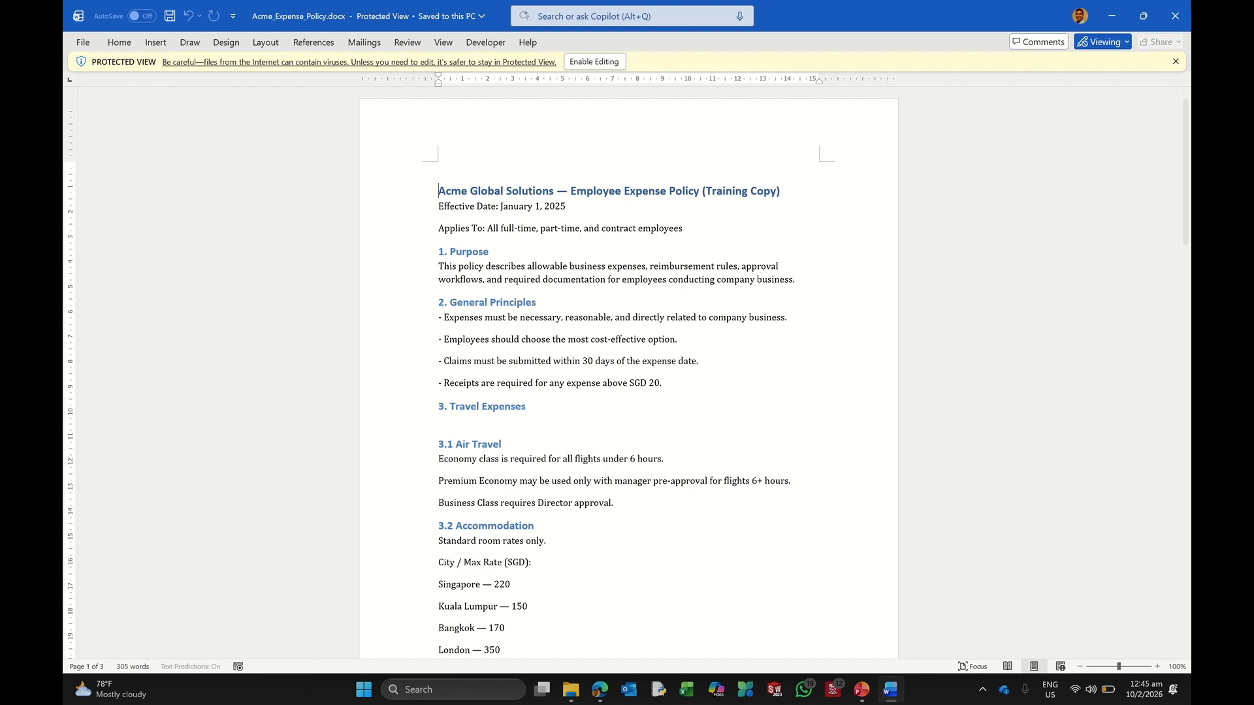
left_click(1177, 11)
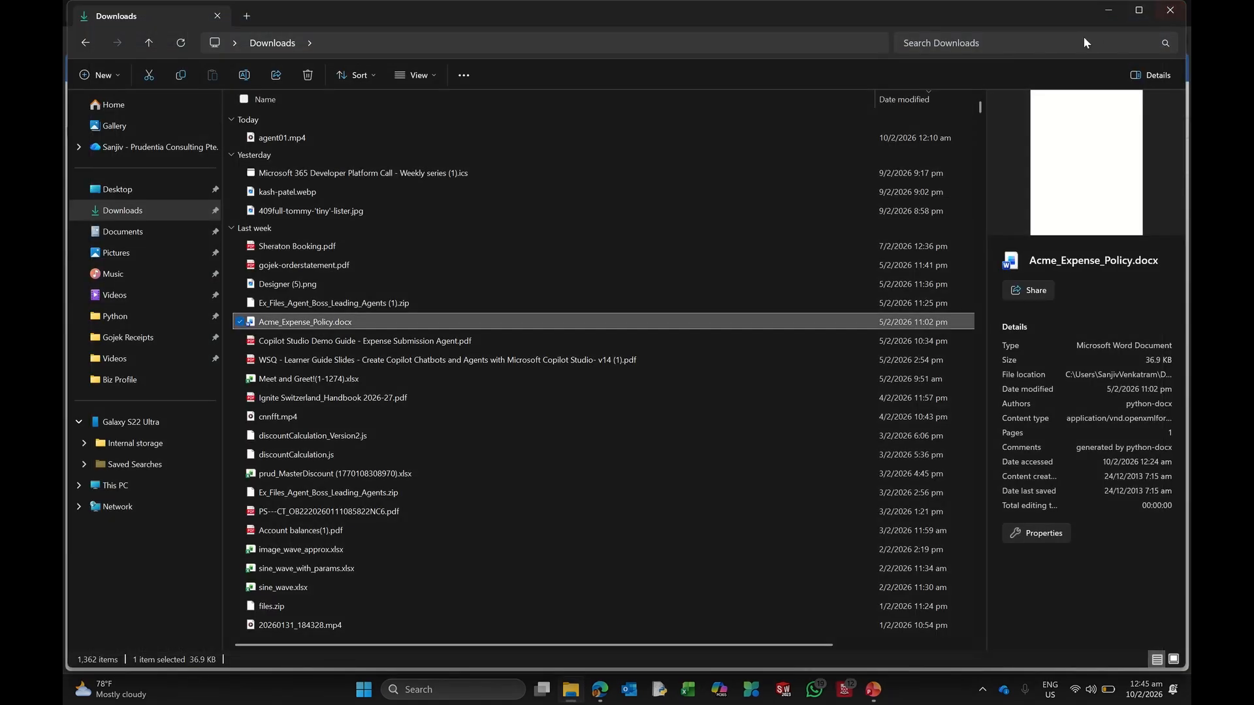
left_click(1119, 8)
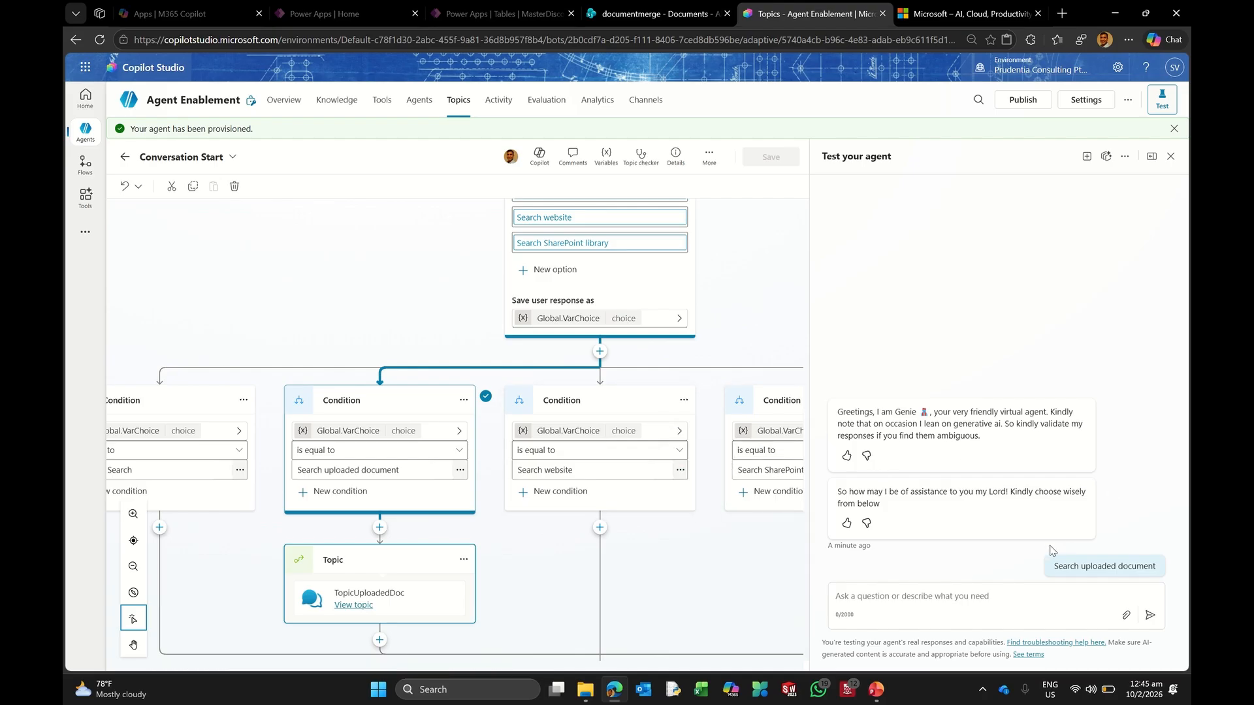
Step: Test Search uploaded document in a new session, then reload the page after the SystemError
left_click(1087, 160)
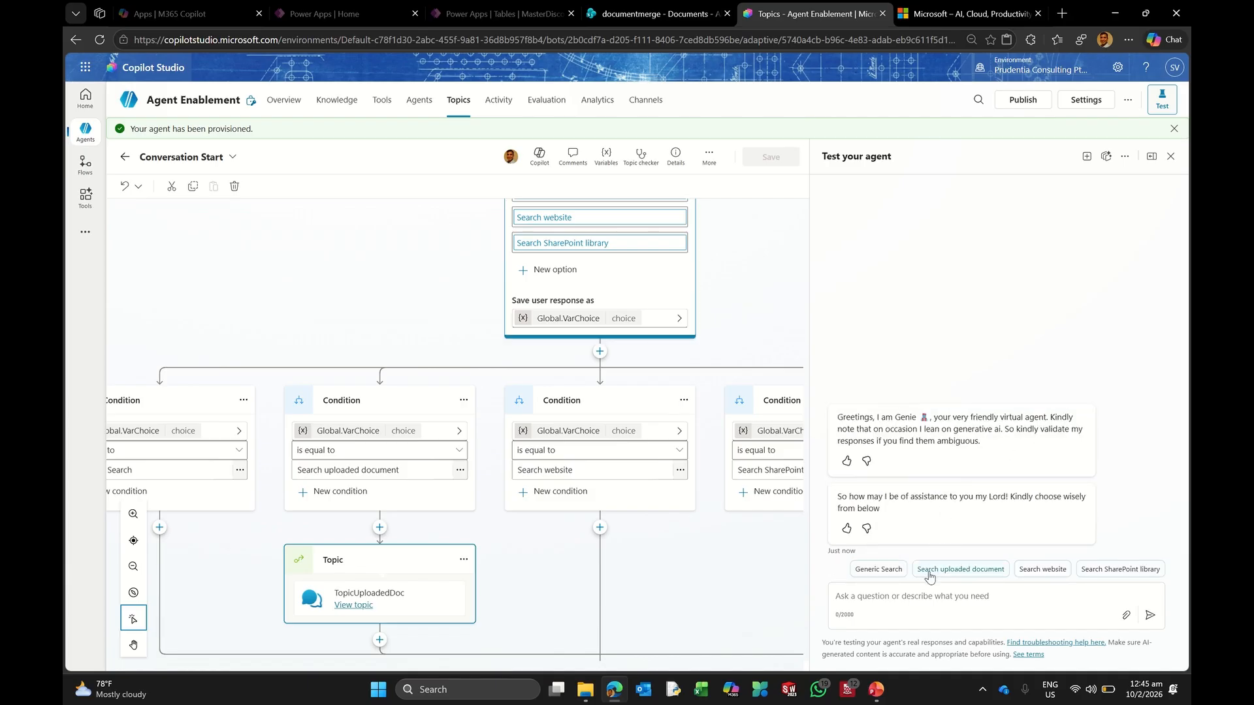
left_click(930, 575)
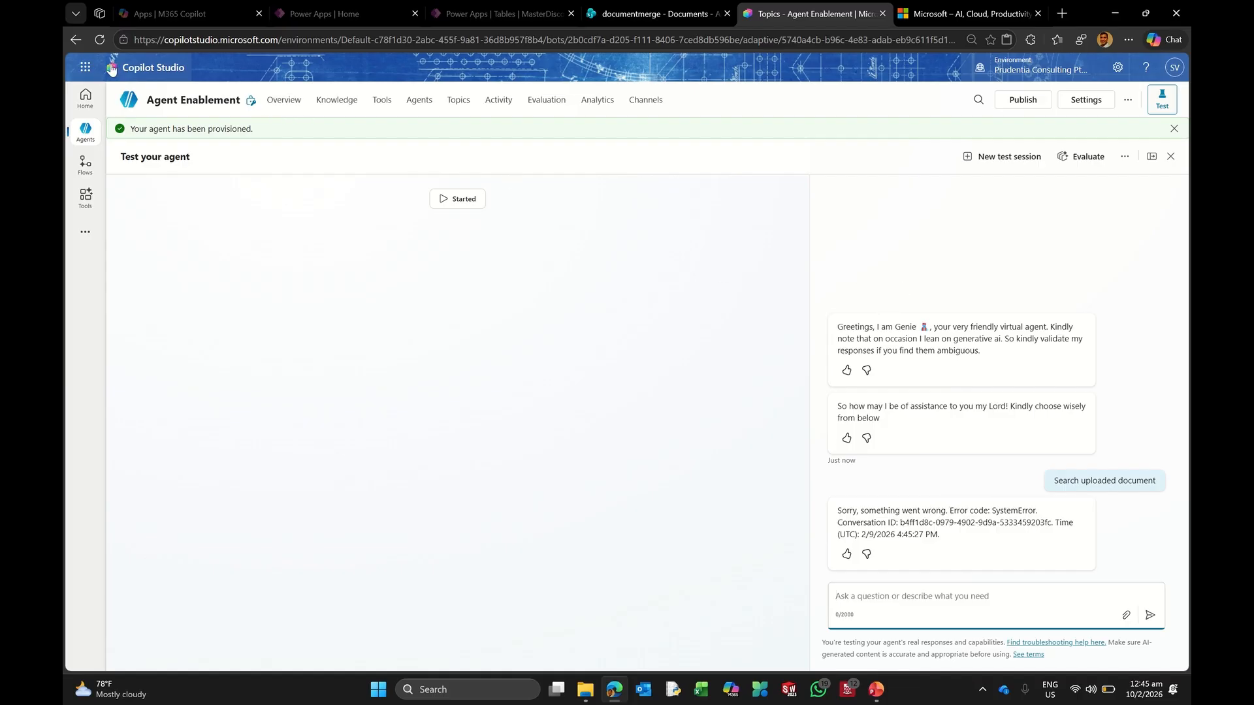
left_click(99, 41)
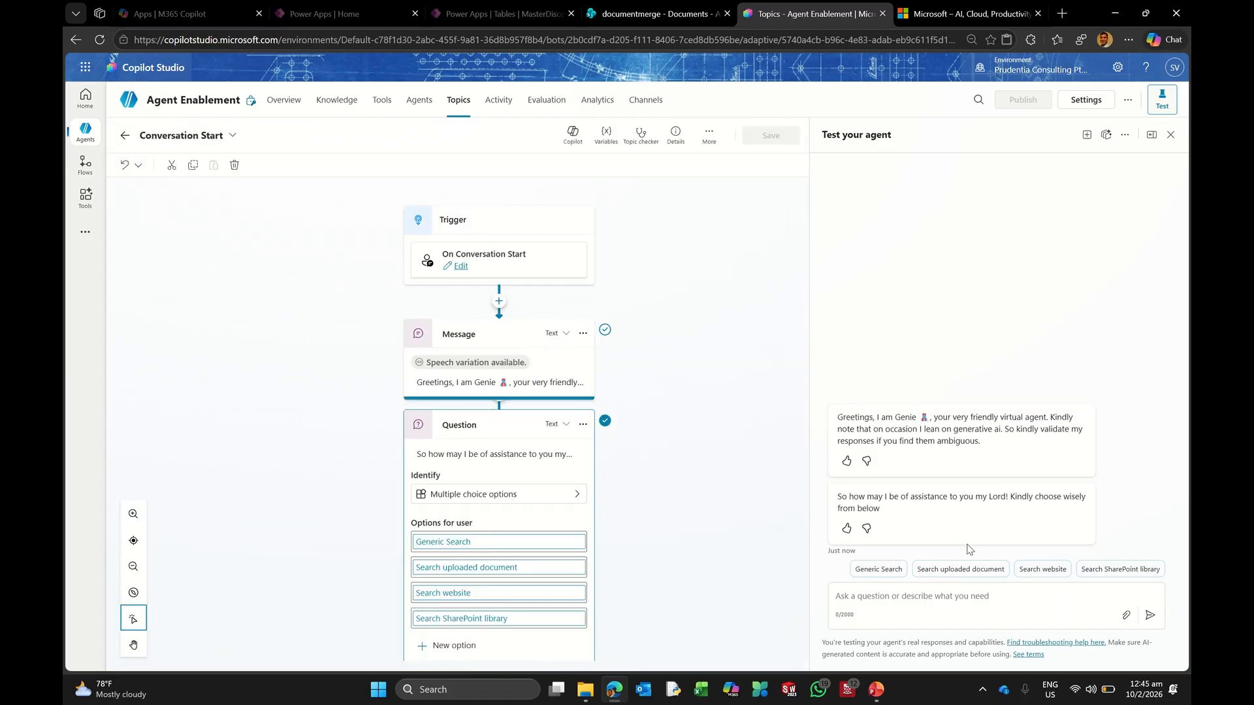
Step: Choose Search uploaded document and ask about Acme's expense policy, getting an answer cited from Acme_Expense_Policy.docx
left_click(941, 569)
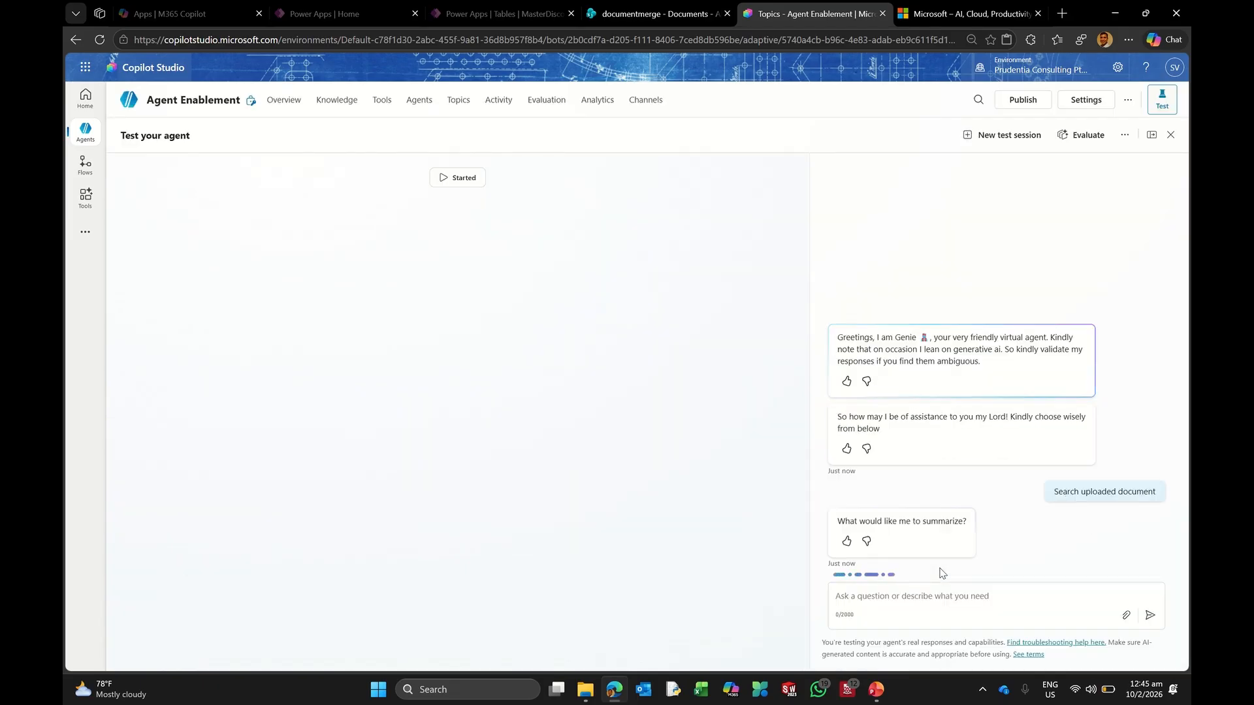
left_click(882, 595)
type("Gi")
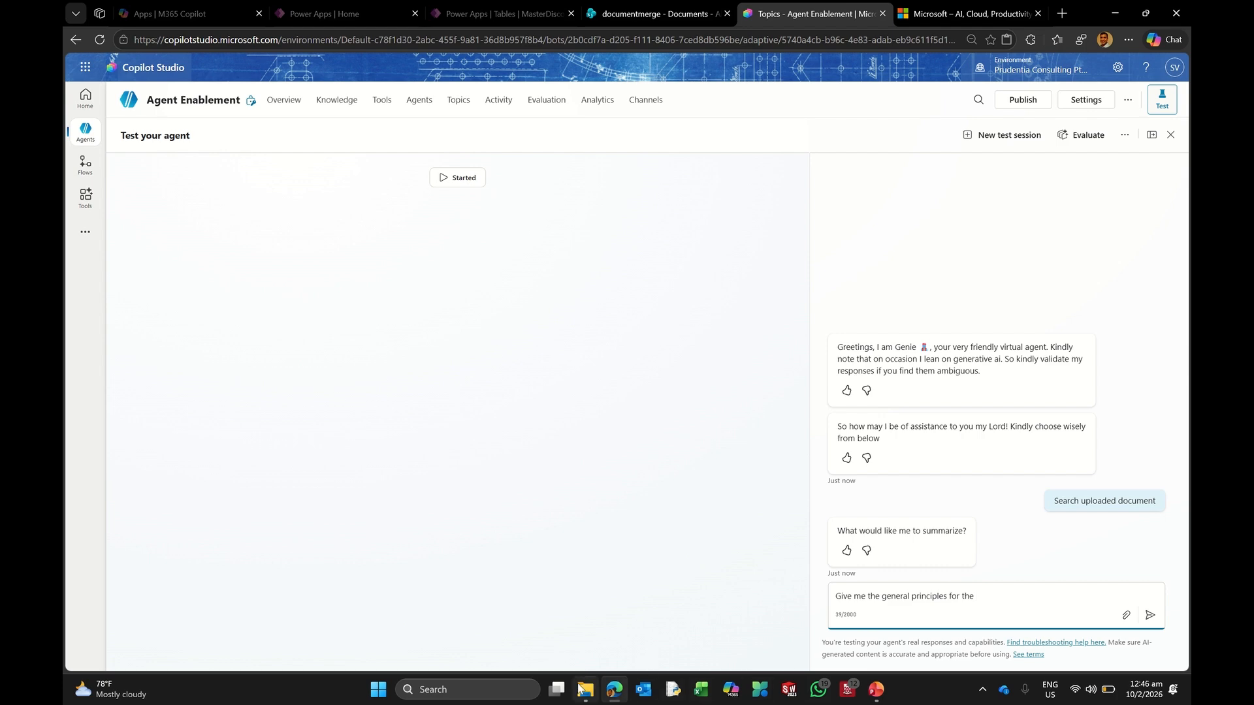
mouse_move(585, 689)
left_click(612, 647)
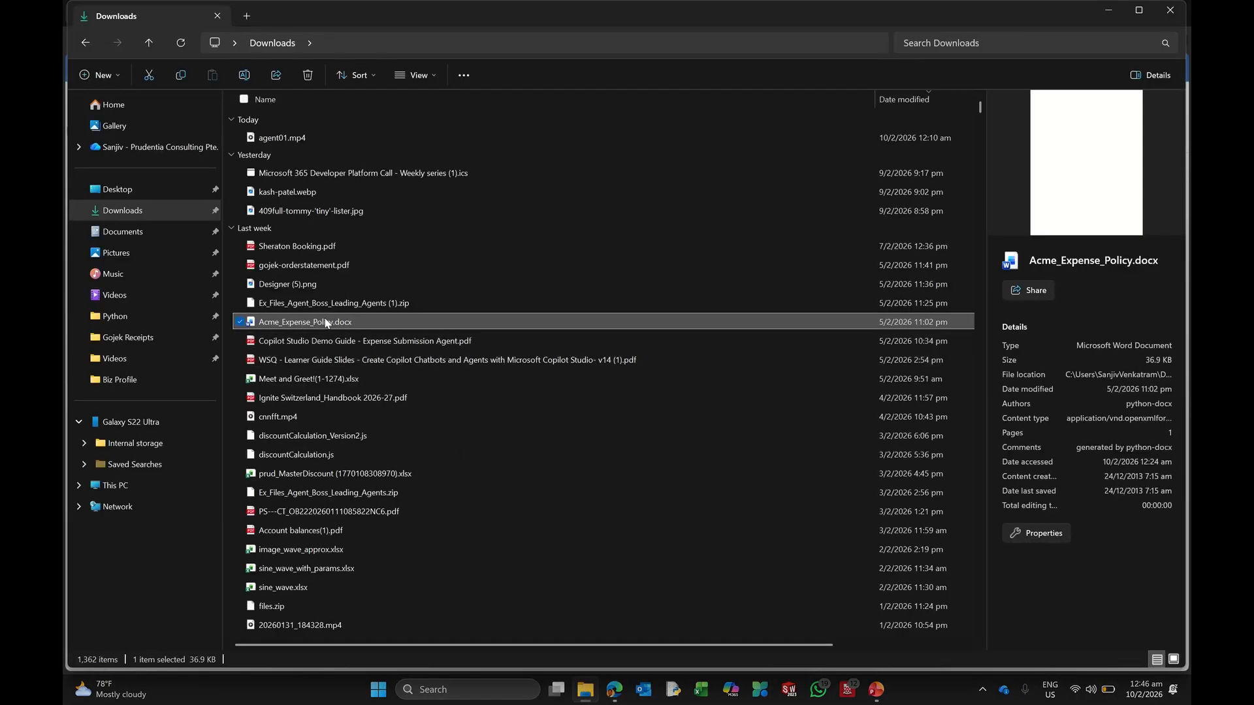
key("alt+Tab")
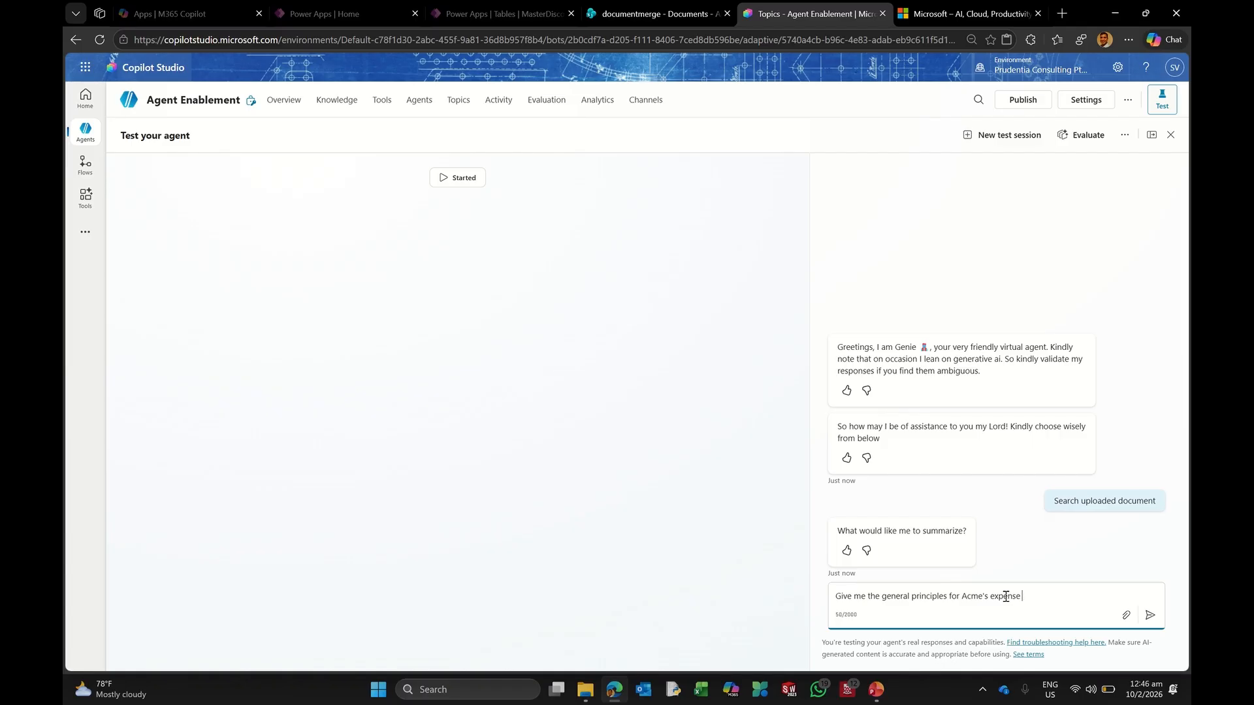
key("Return")
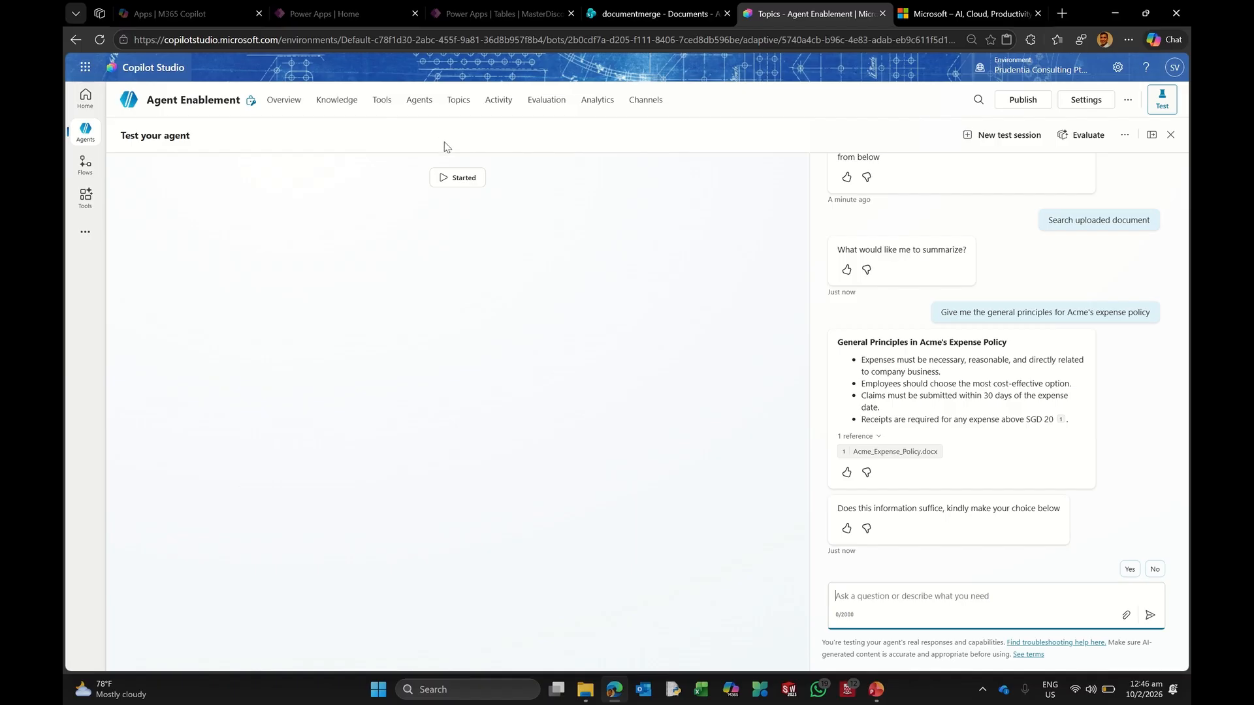
left_click(458, 100)
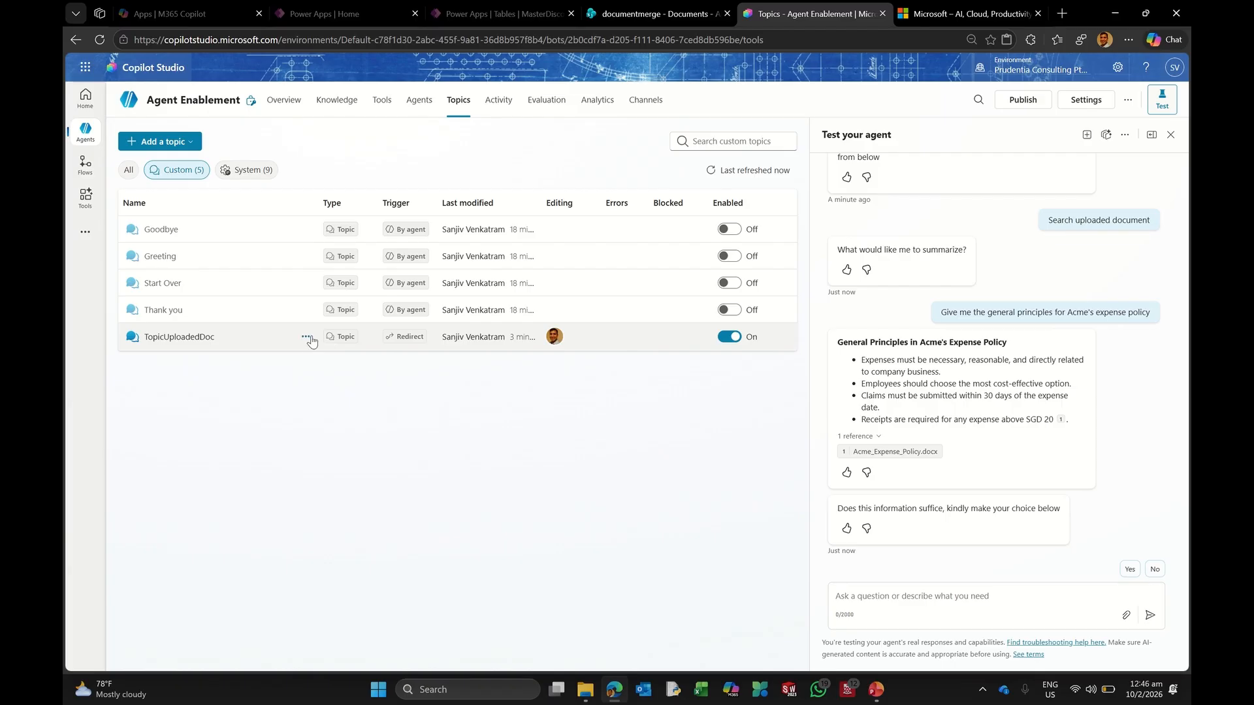
Step: Copy TopicUploadedDoc and rename the copy to TopicWebsite
left_click(307, 338)
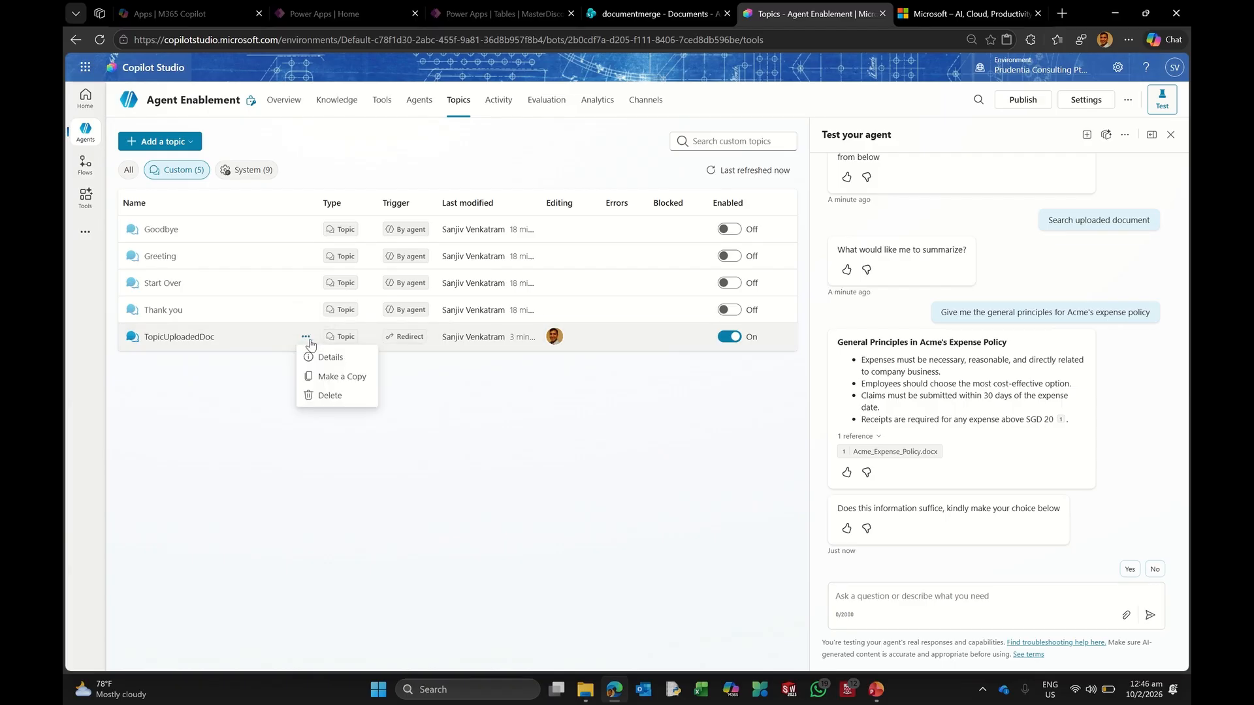
left_click(346, 377)
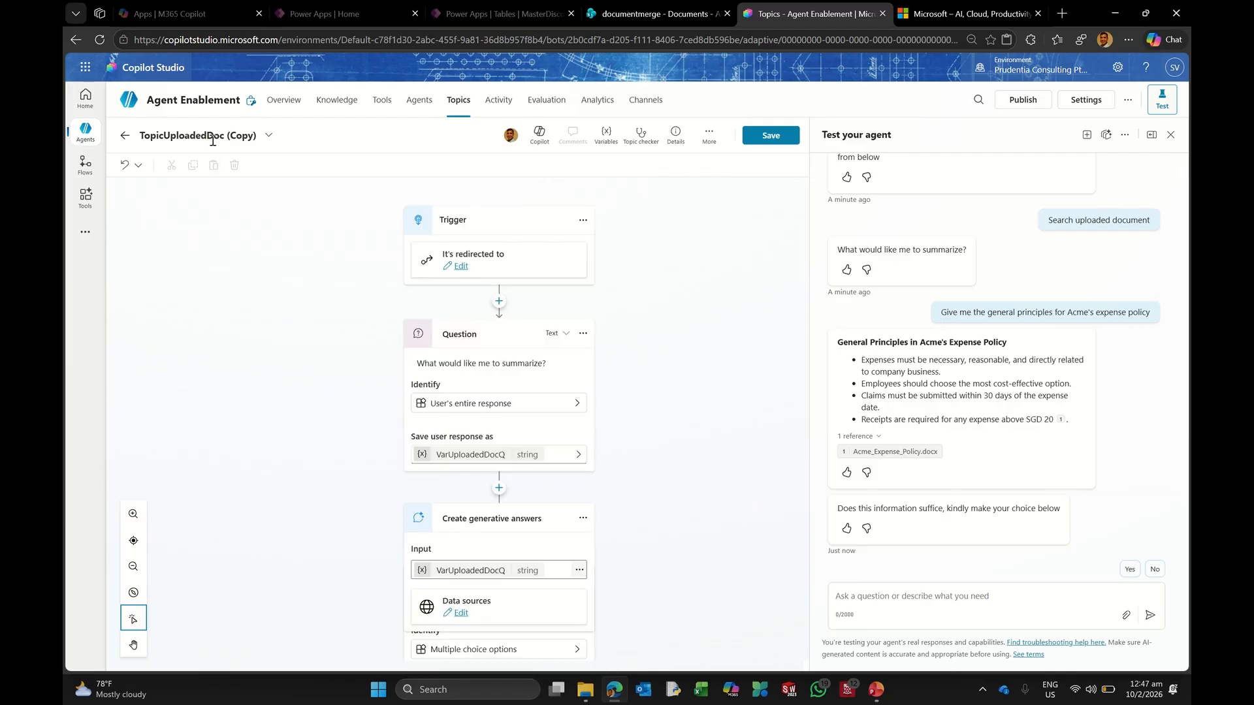
left_click(191, 136)
left_click(188, 136)
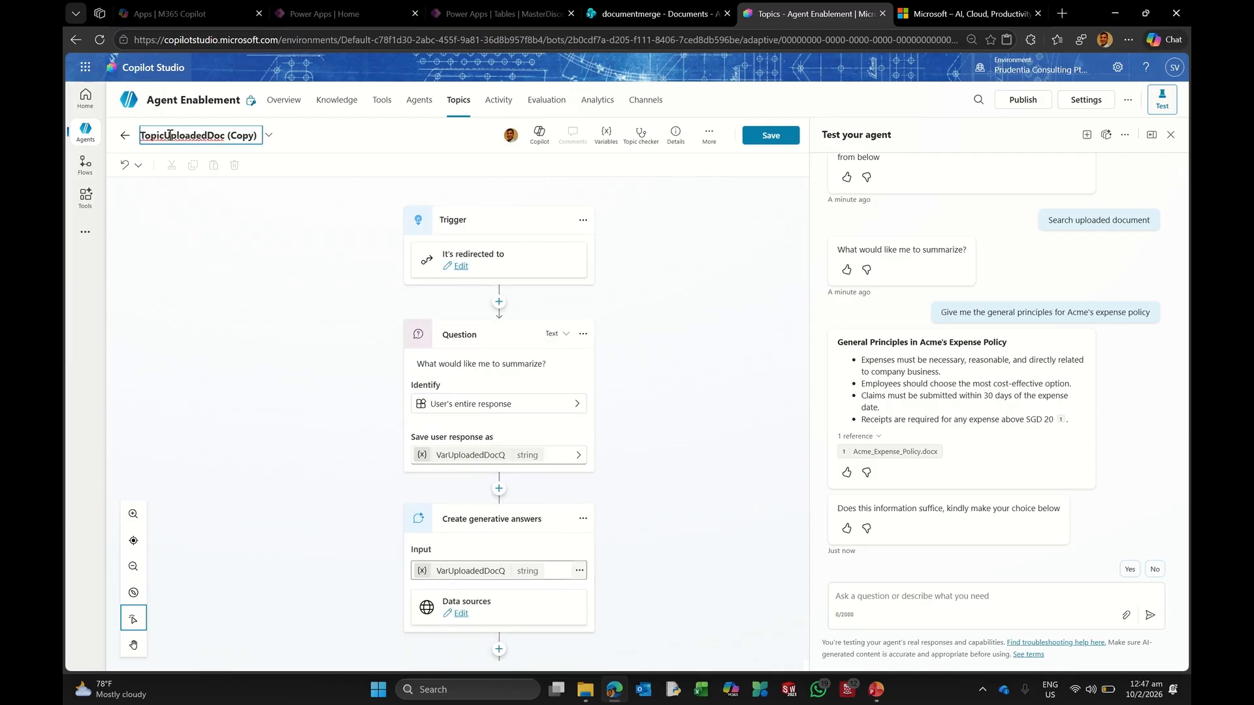
left_click_drag(166, 136, 268, 137)
key("BackSpace")
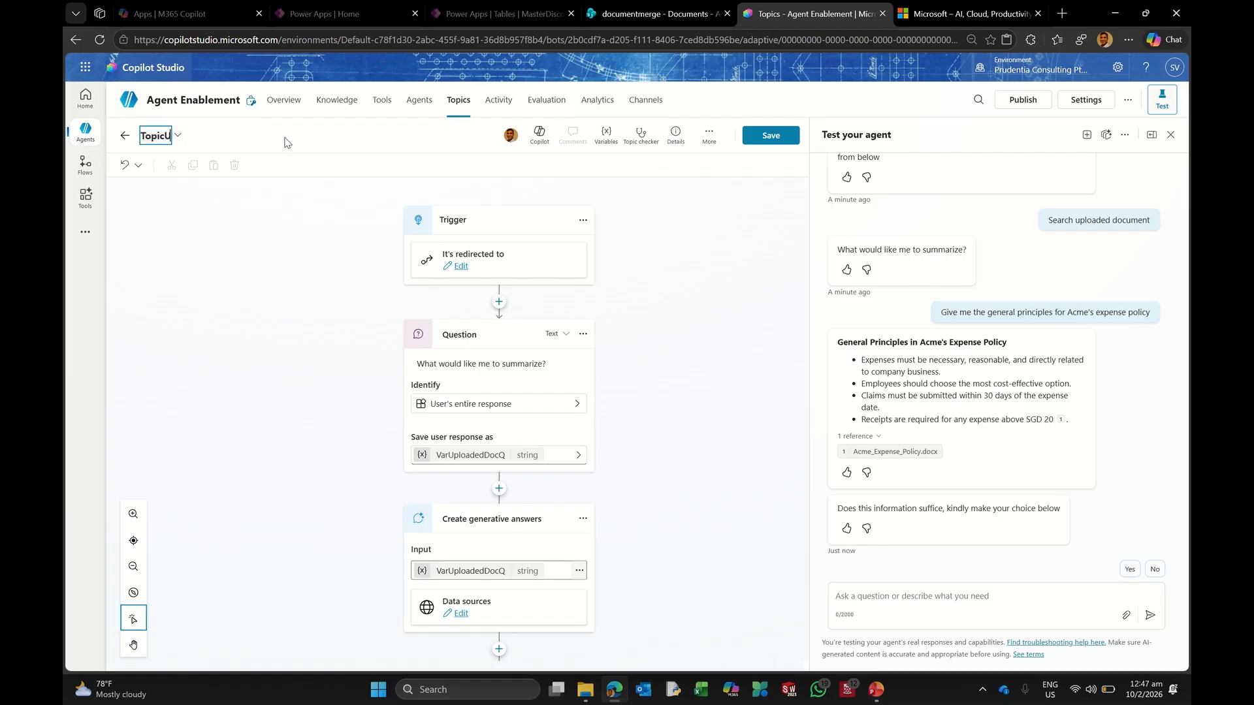
type("Webis")
key("BackSpace")
key("BackSpace")
type("site")
key("Return")
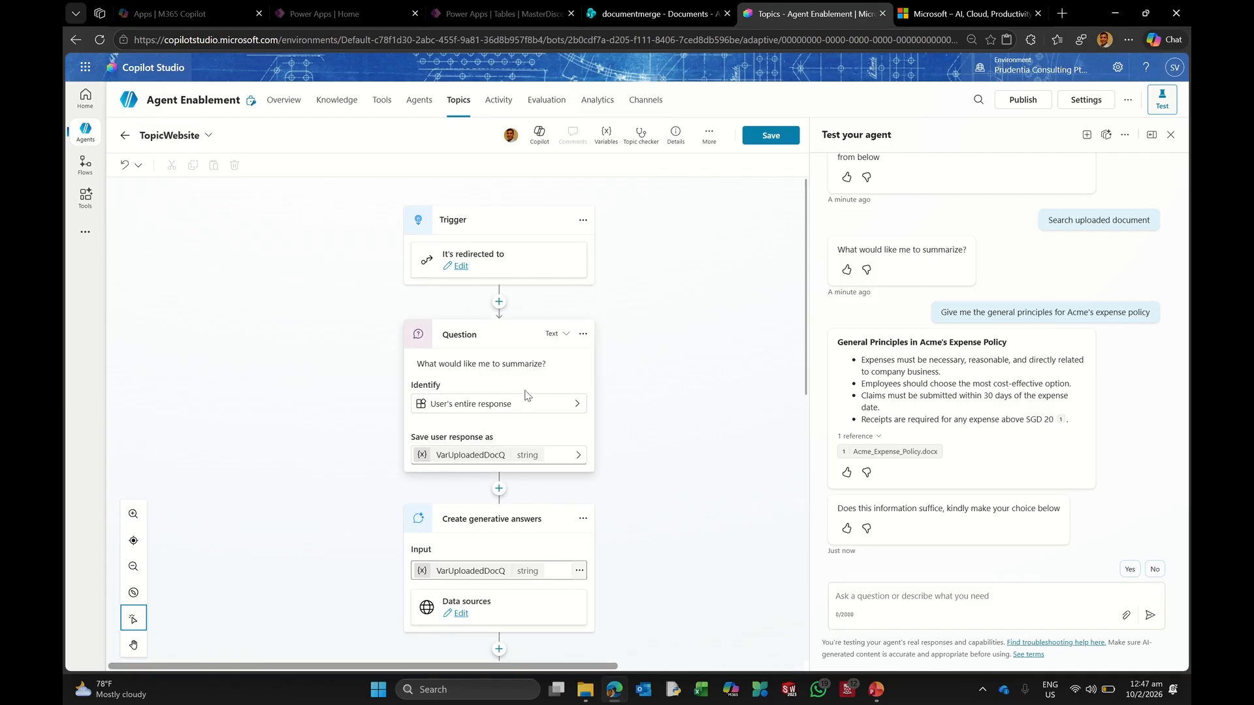
Step: Rename the question's saved variable to VarWebisteQ
left_click(460, 461)
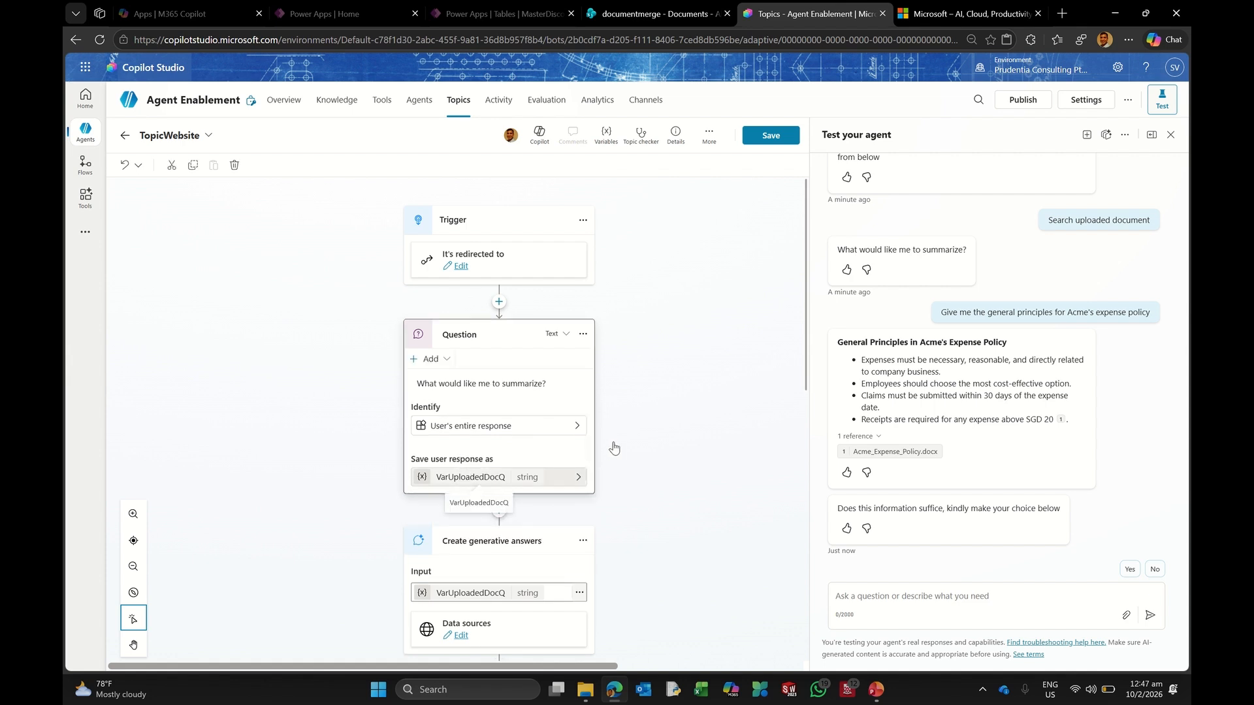
left_click(695, 212)
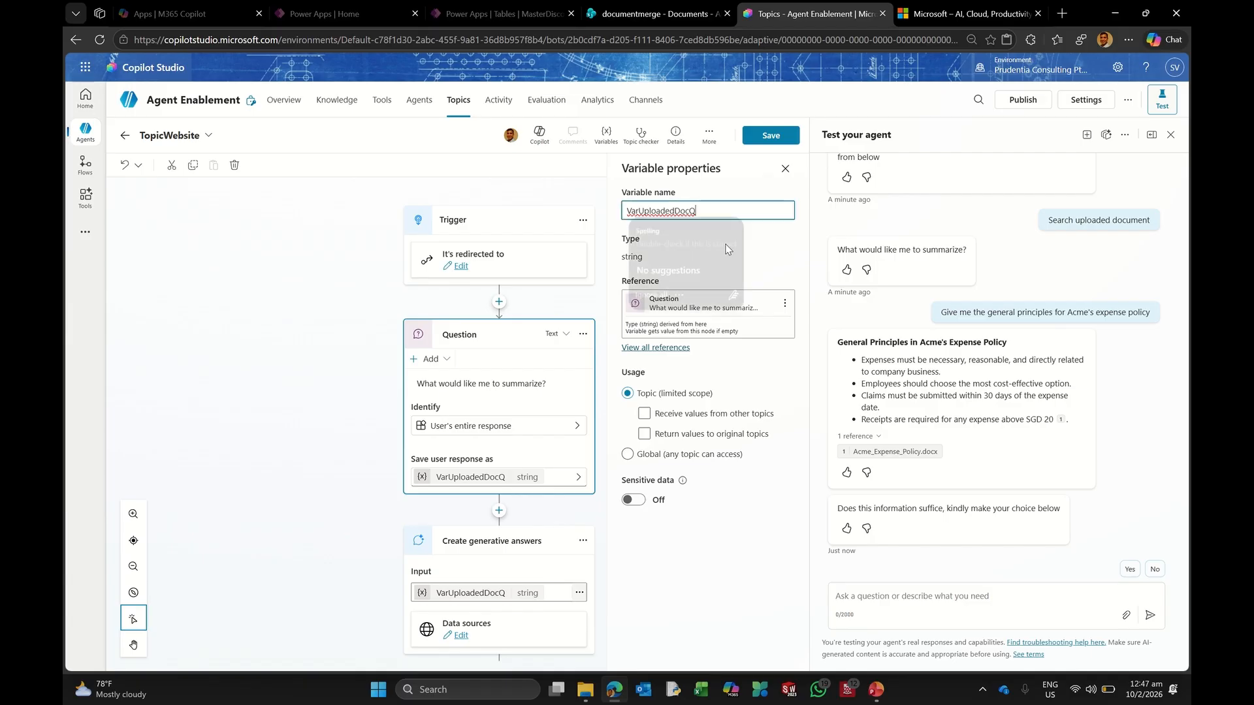
key("Left")
key("BackSpace")
key("BackSpace")
key("BackSpace")
key("BackSpace")
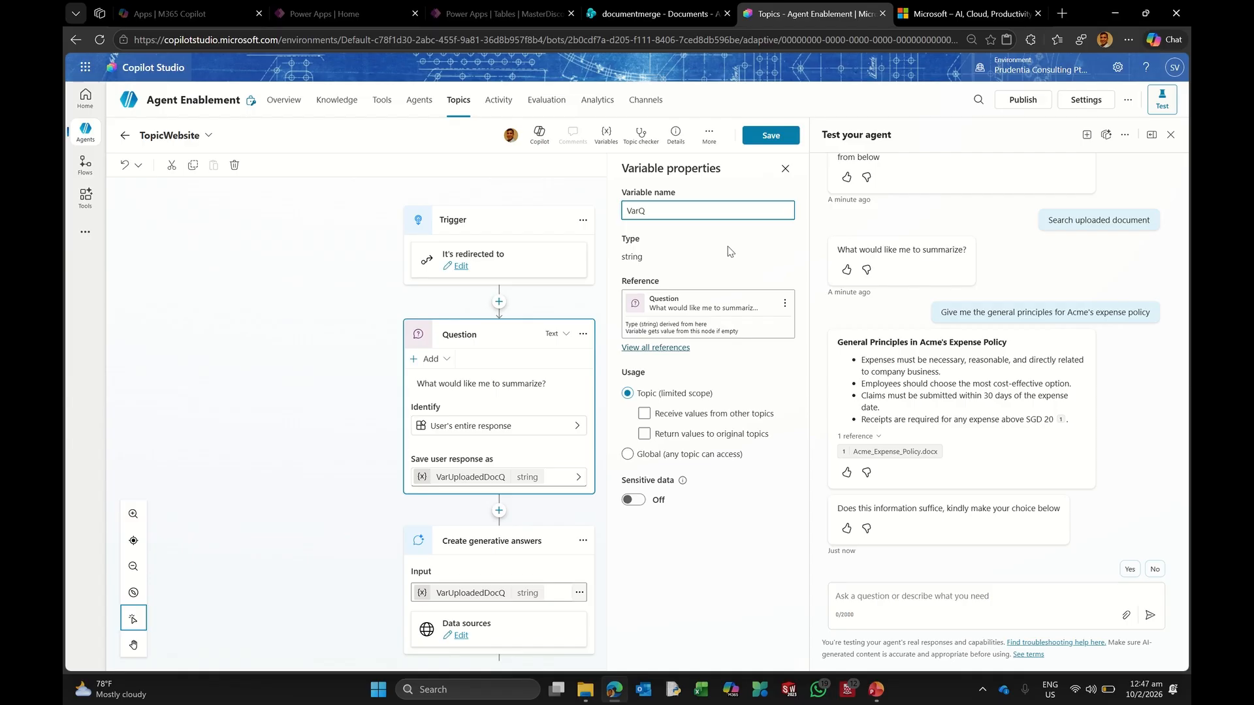
type("Webiste")
left_click(728, 246)
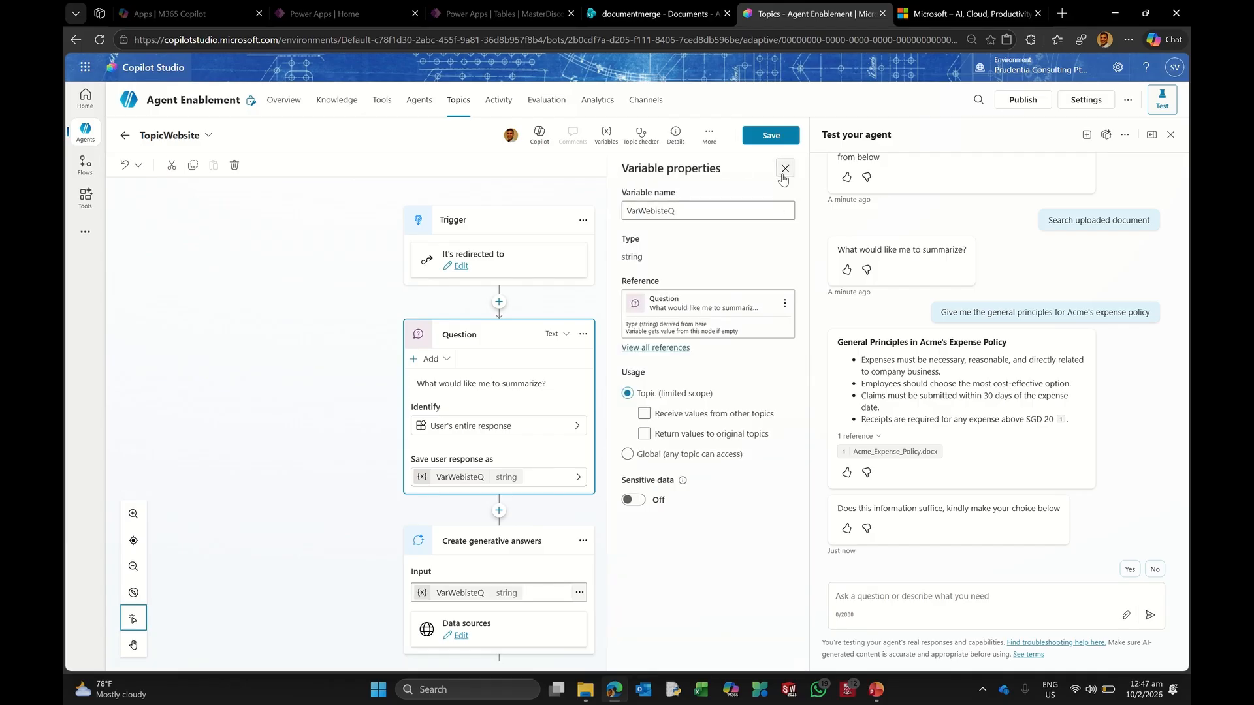
left_click(489, 499)
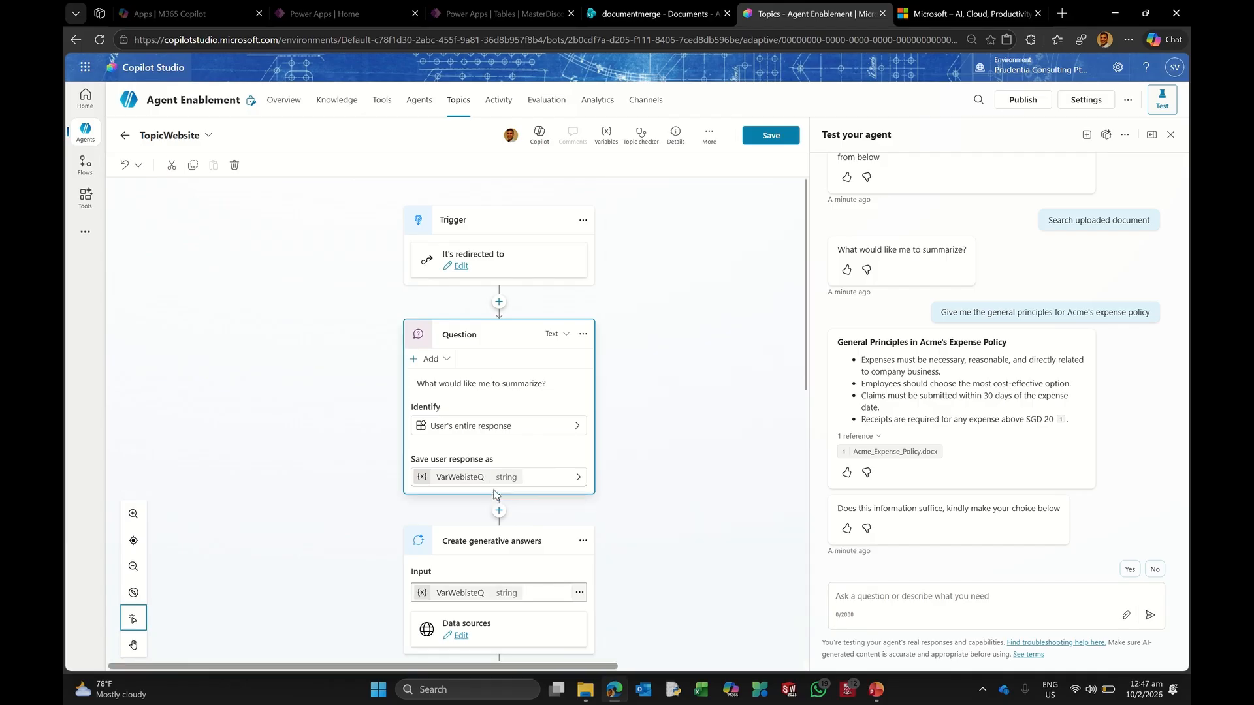
scroll(680, 464, "down", 4)
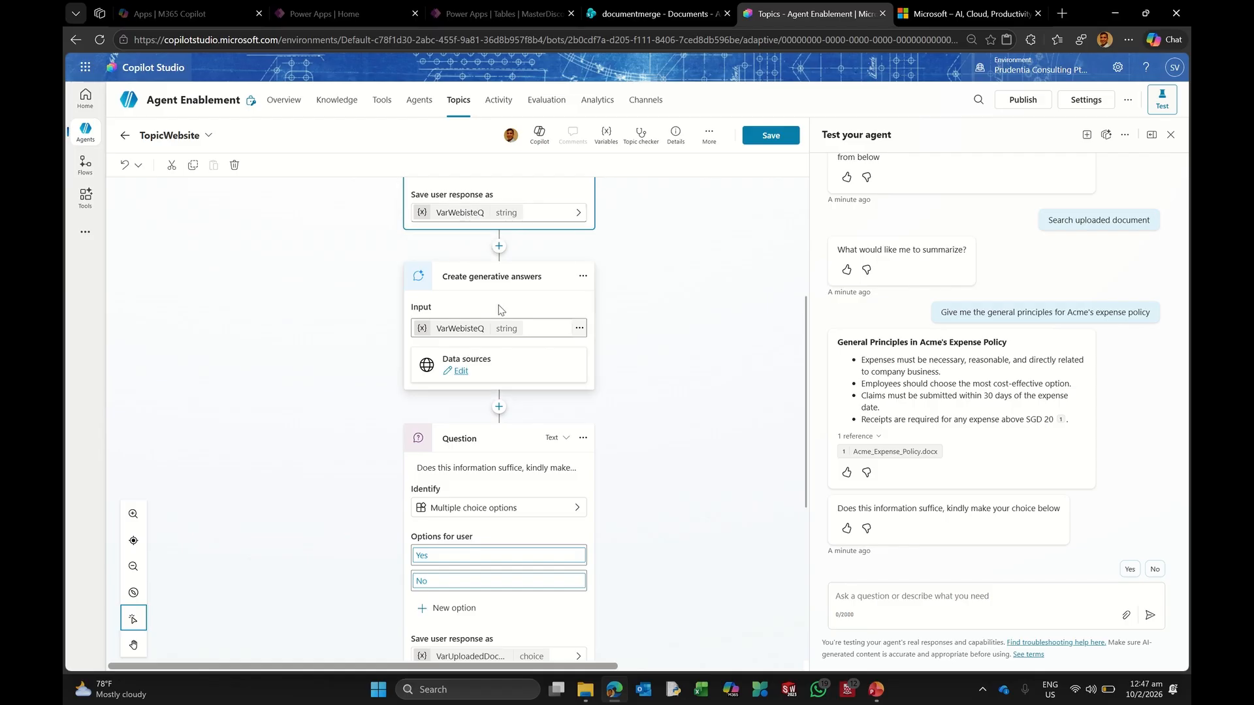
Step: Switch TopicWebsite's generative answers from Acme_Expense_Policy.docx to the microsoft.com source, then save
left_click(467, 379)
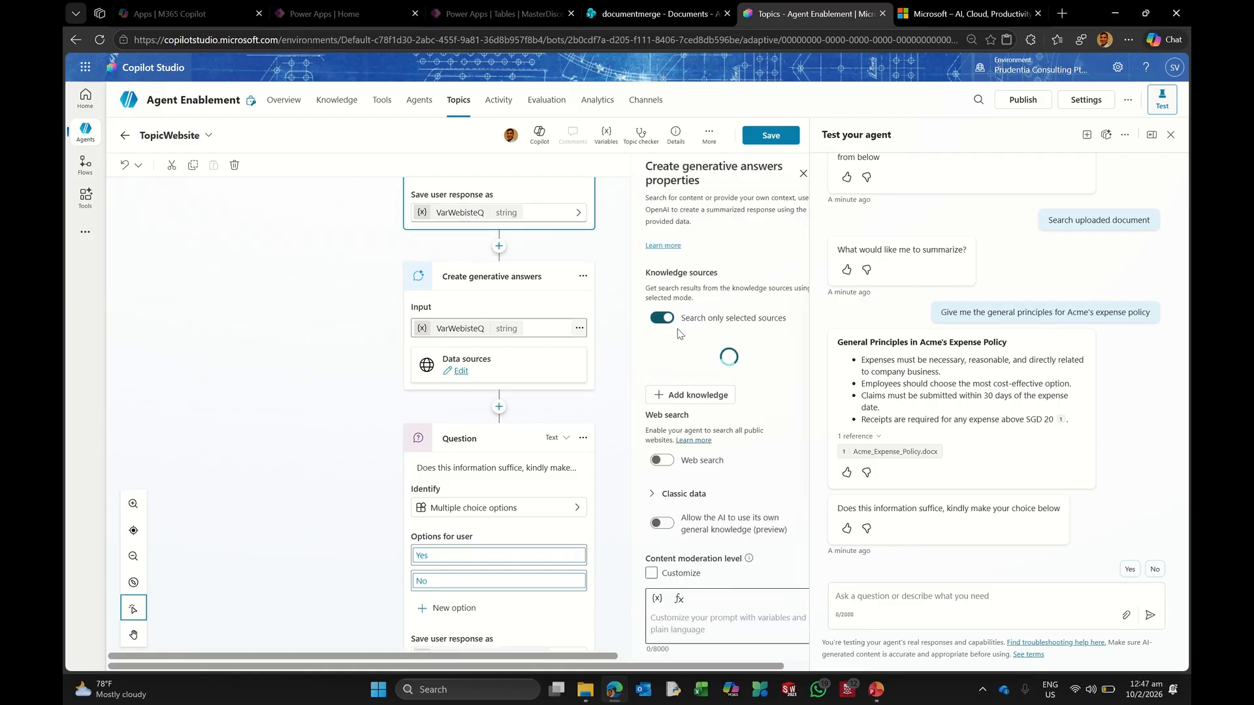
left_click(635, 419)
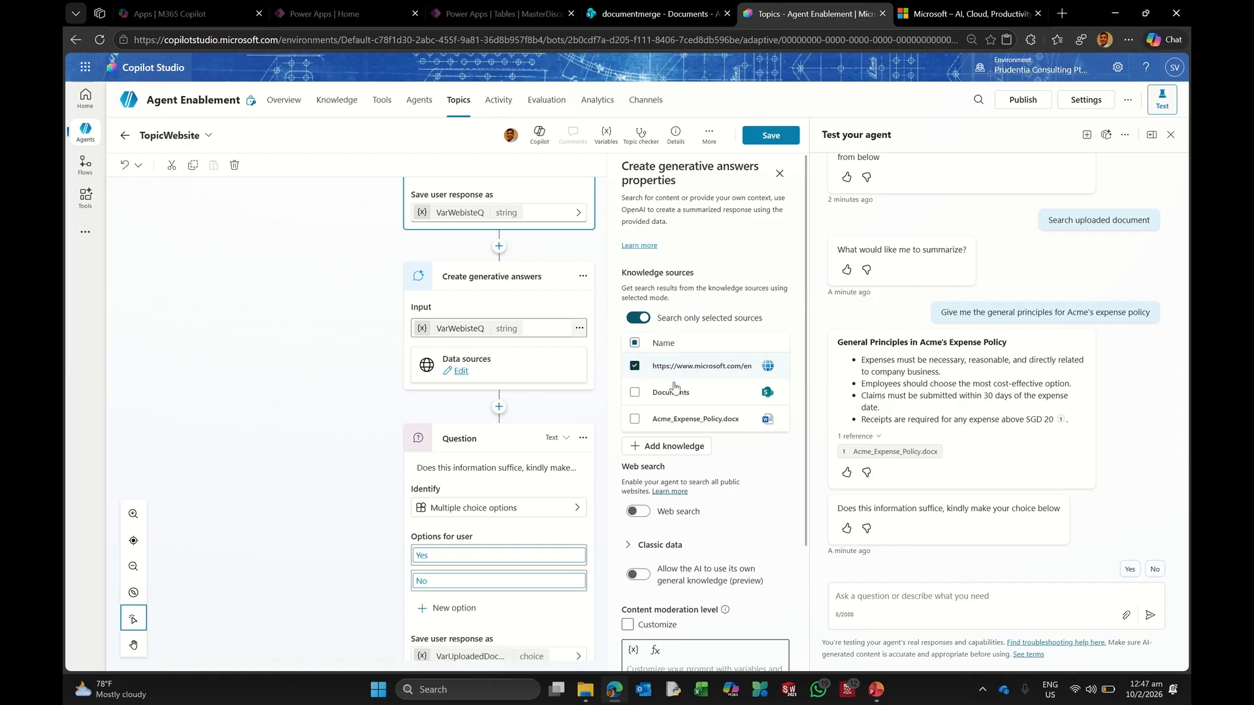
left_click(634, 371)
scroll(699, 470, "down", 3)
scroll(681, 481, "up", 3)
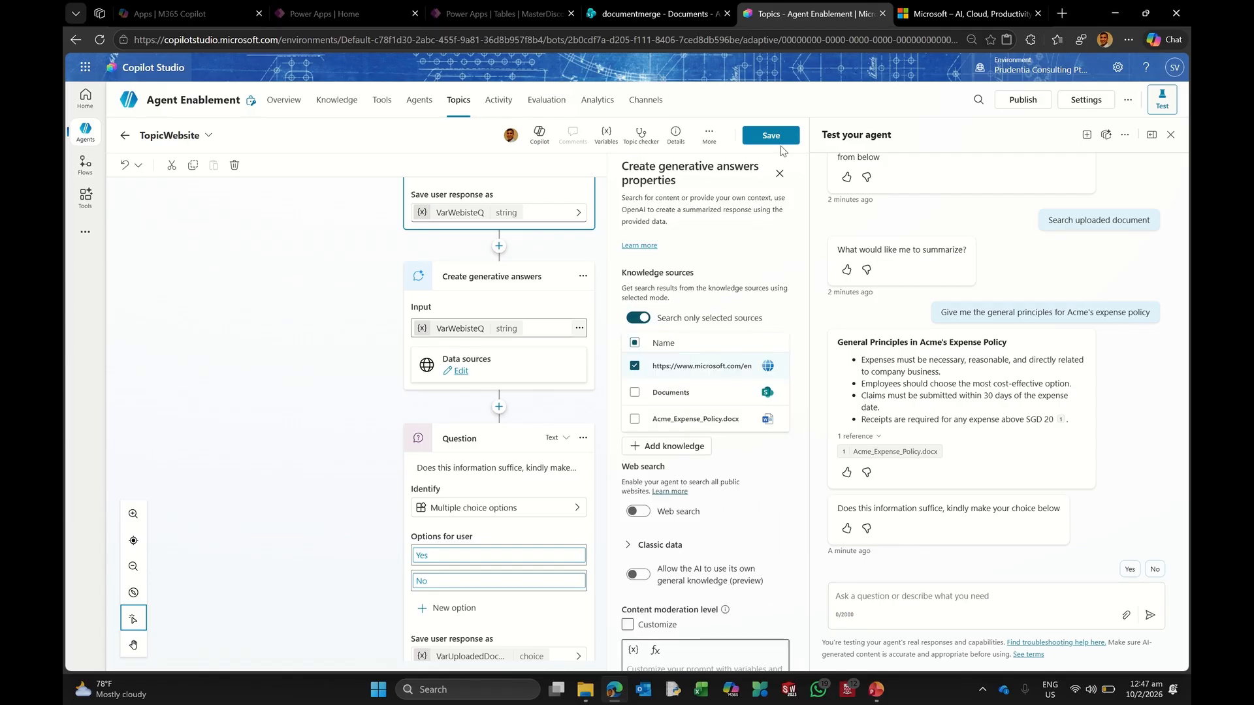
left_click(771, 135)
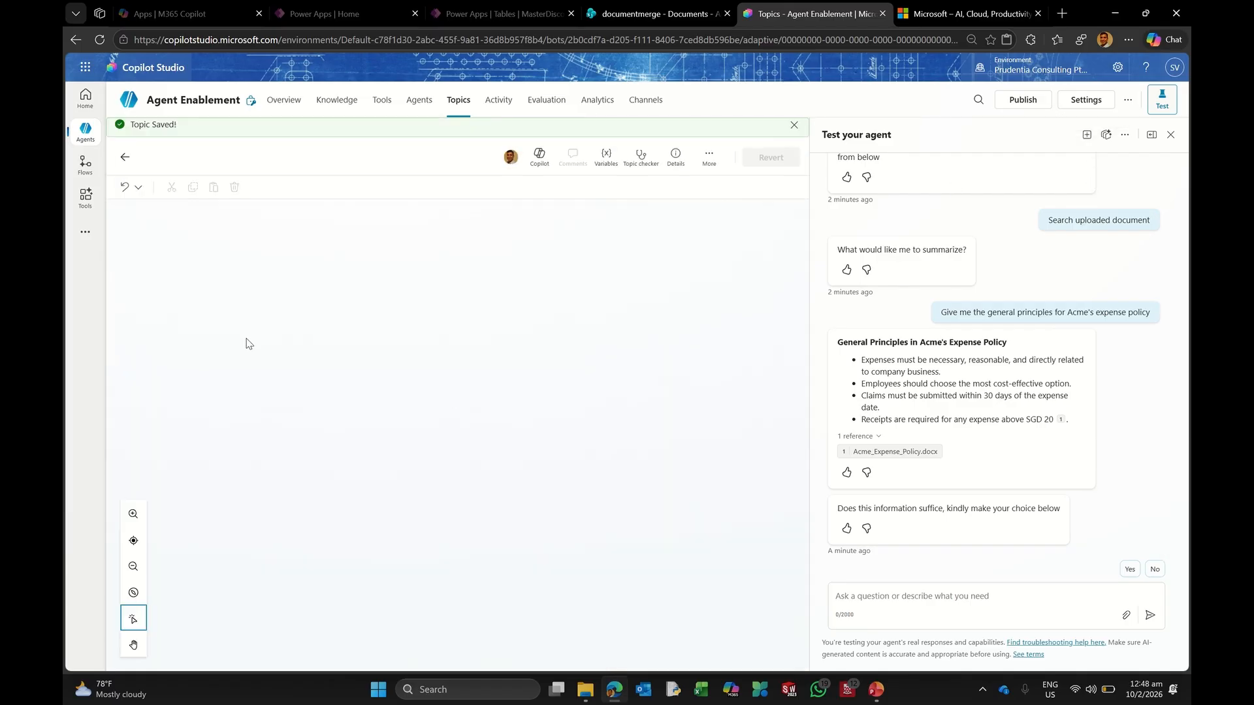
left_click(457, 104)
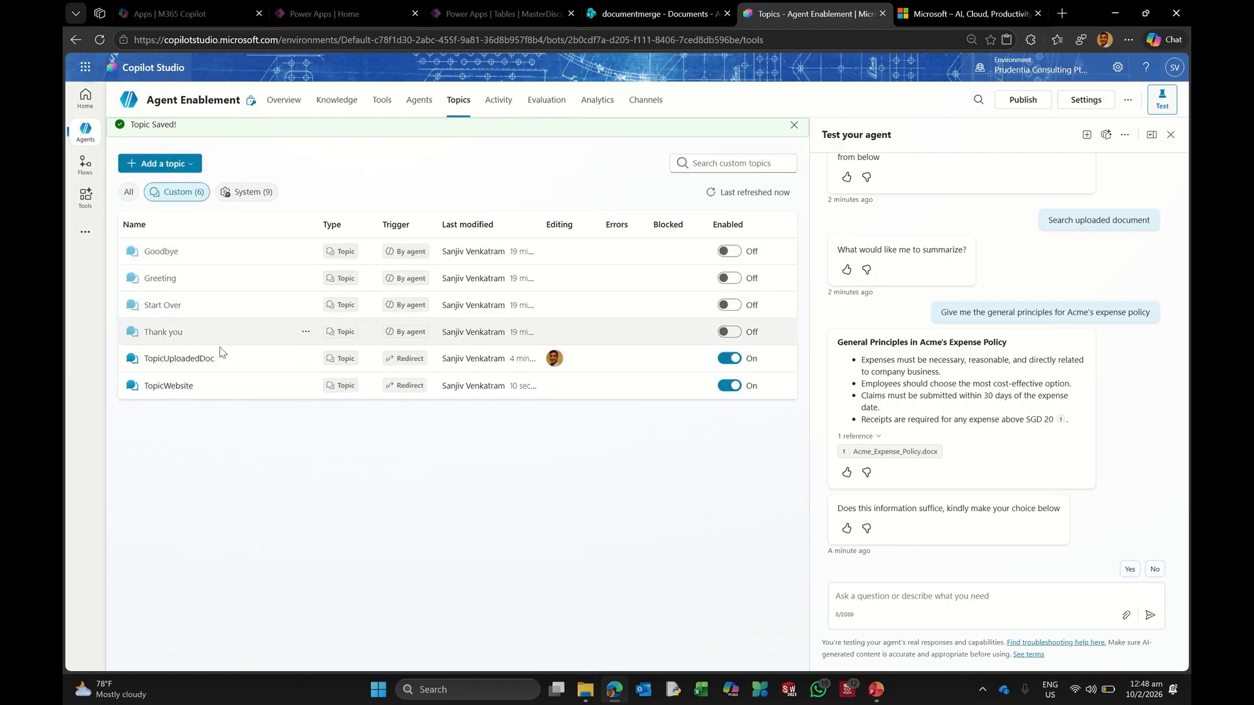
left_click(253, 198)
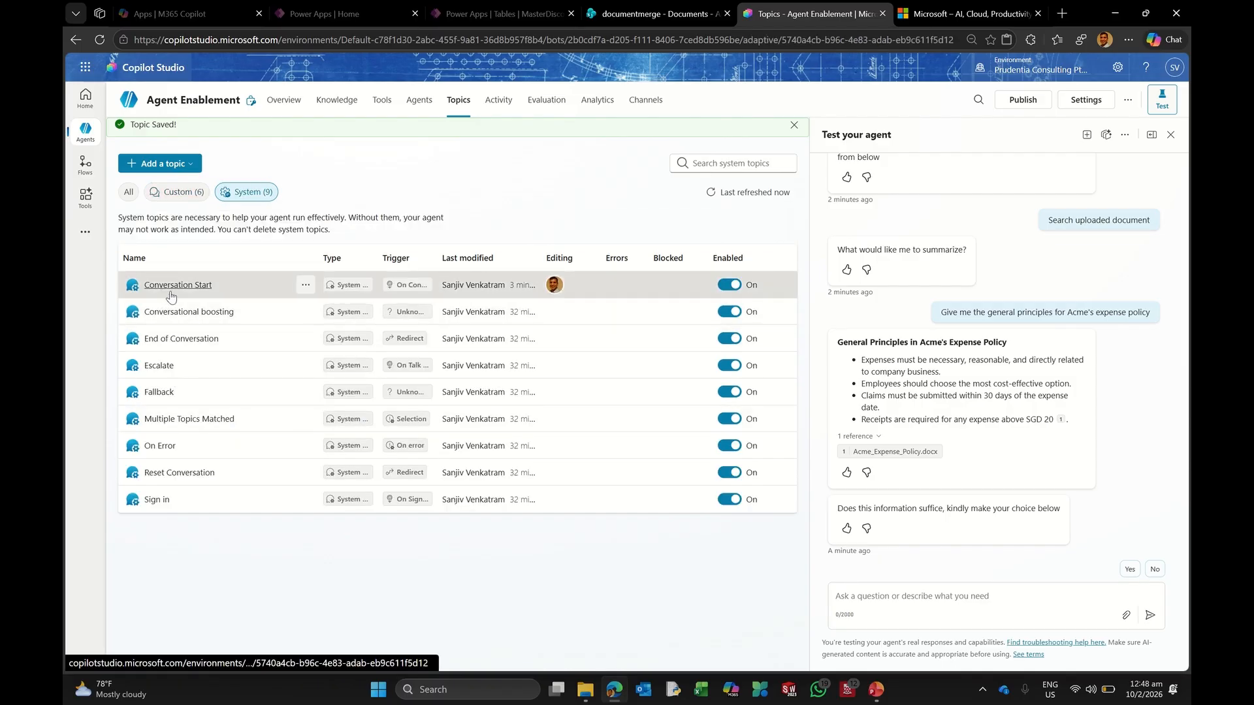
Step: In Conversation Start, add a Go to another topic redirect to TopicWebsite under Search website, then save
left_click(164, 289)
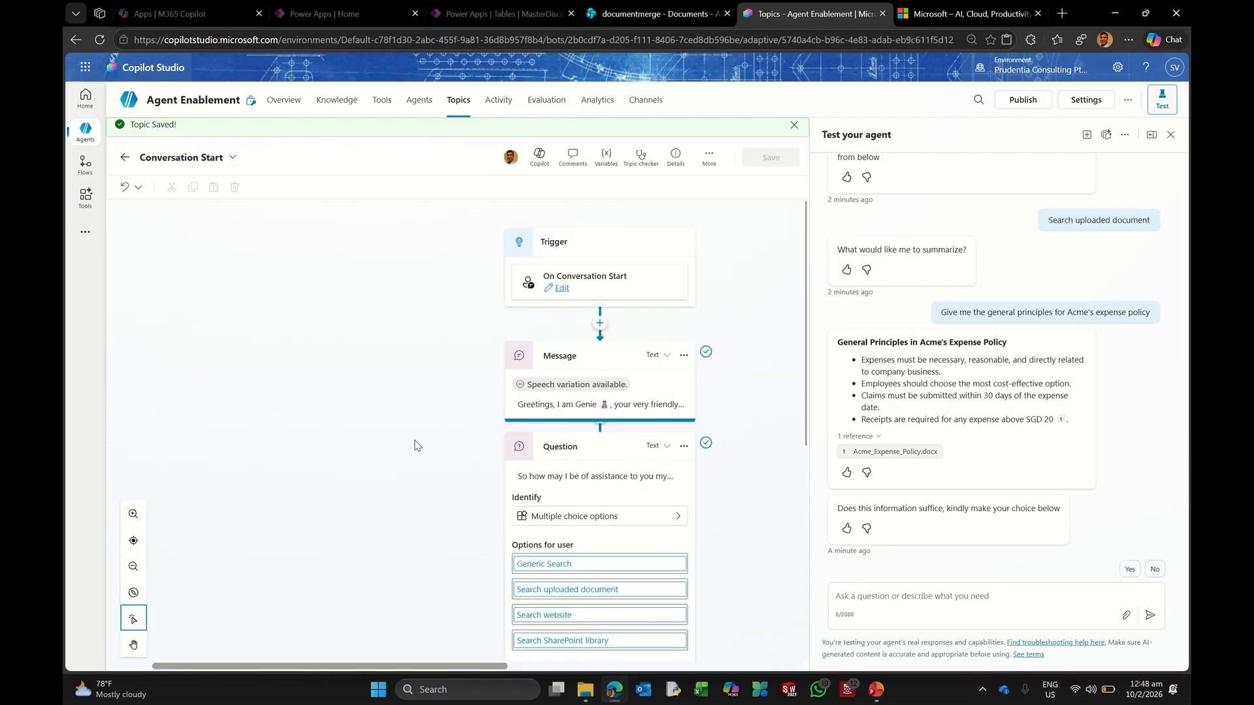
scroll(415, 446, "down", 5)
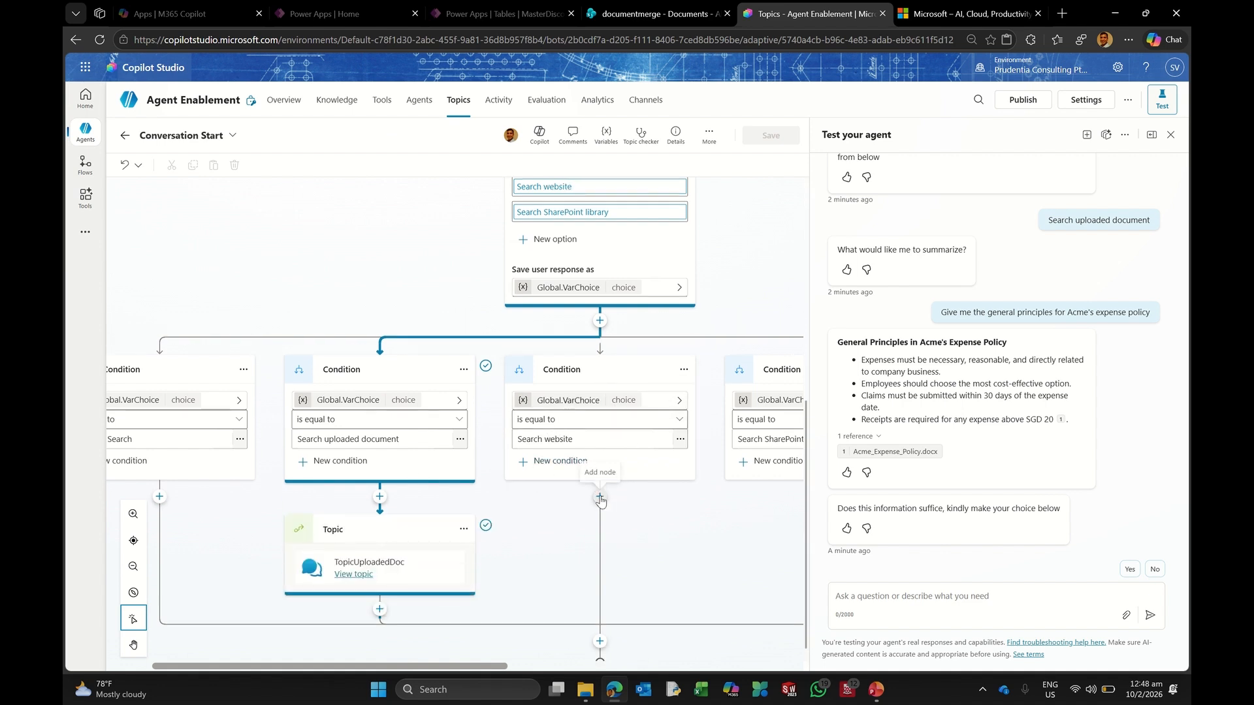
left_click(601, 497)
mouse_move(617, 580)
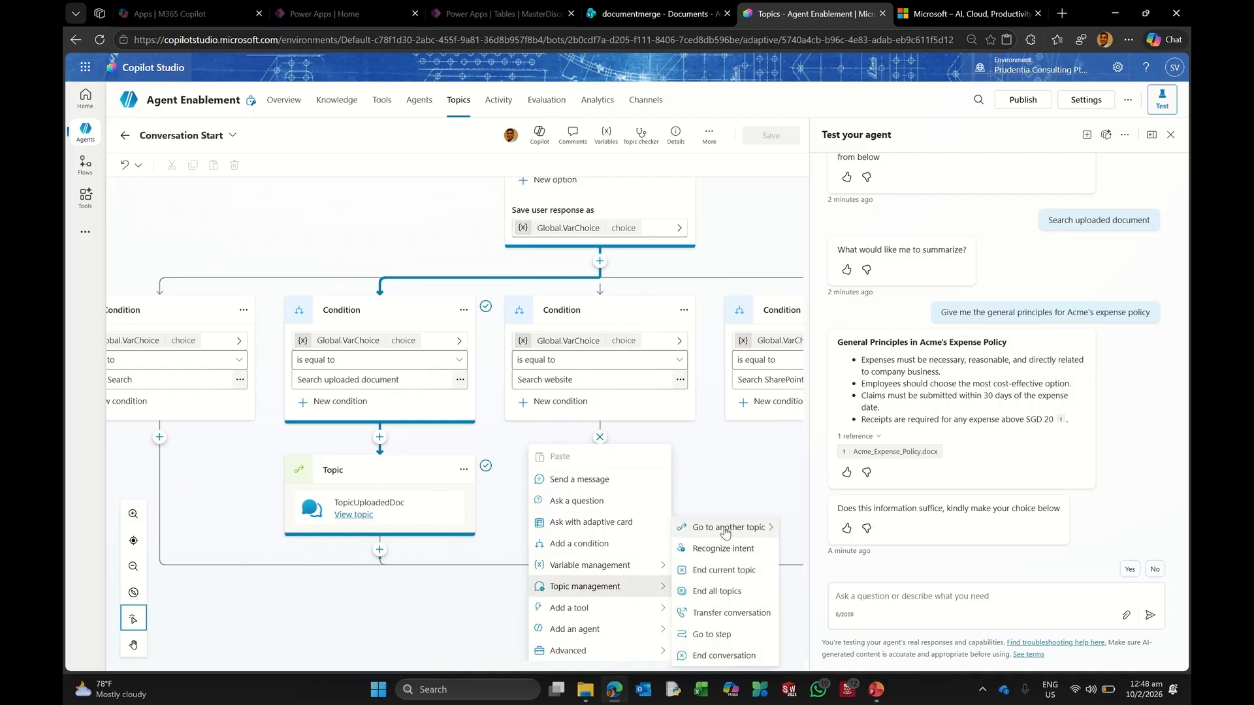
mouse_move(726, 527)
scroll(891, 562, "down", 3)
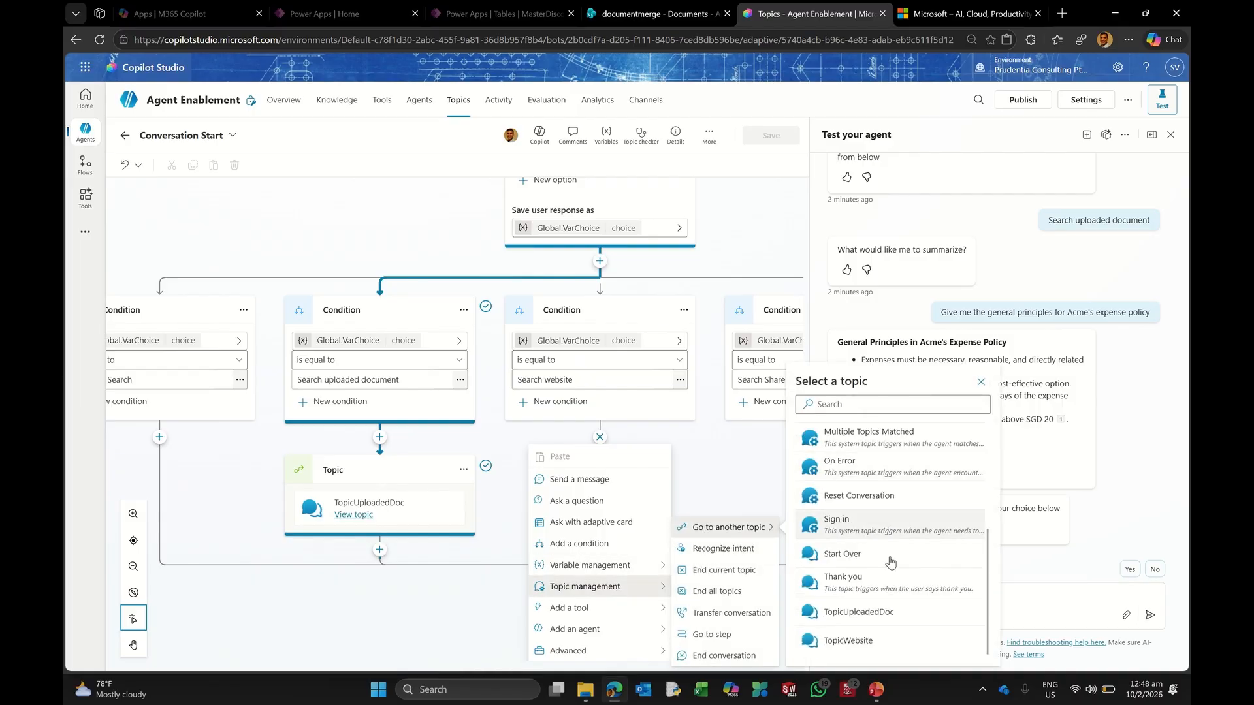
left_click(848, 639)
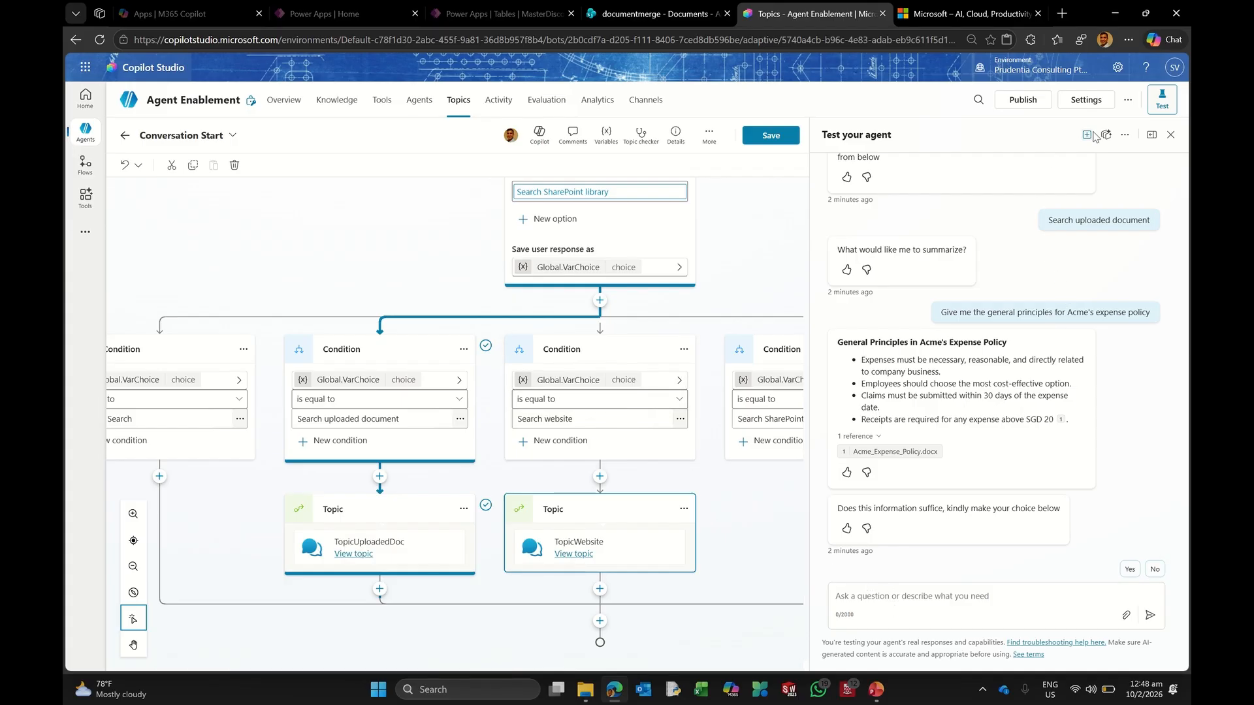
left_click(765, 135)
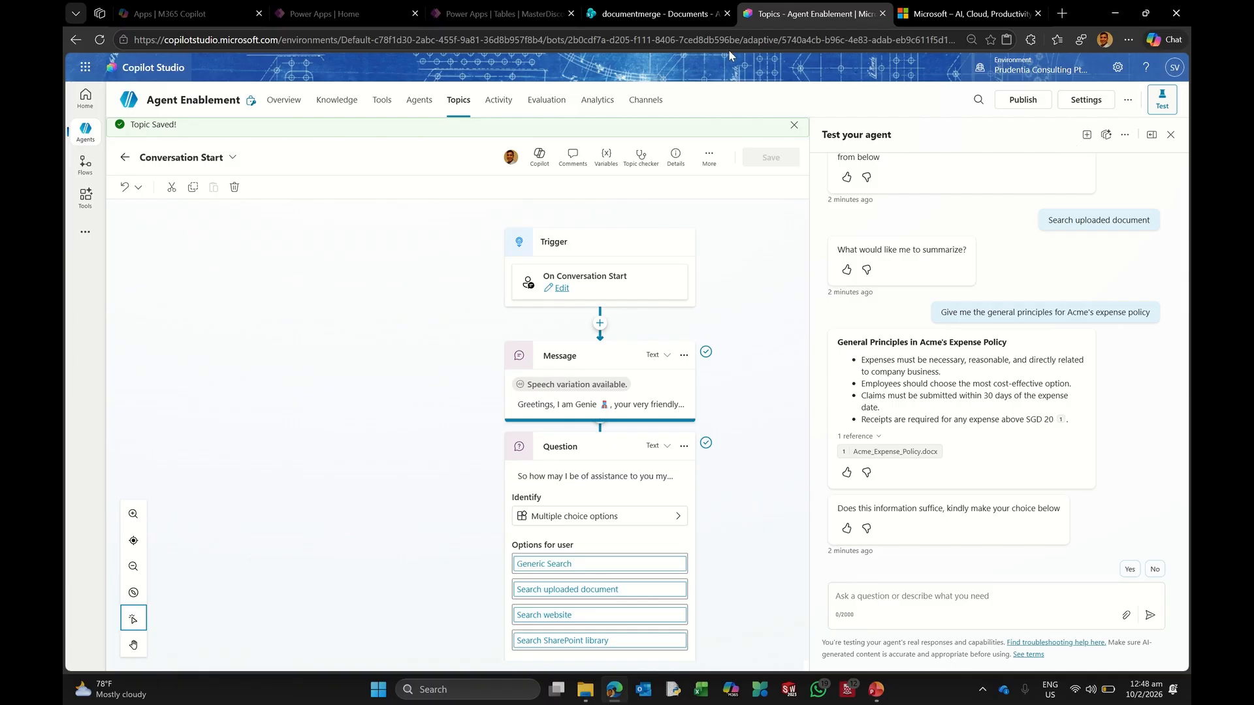
Step: In a new test session, choose Search website and ask for 5 bullet points about Teams for business
left_click(1088, 136)
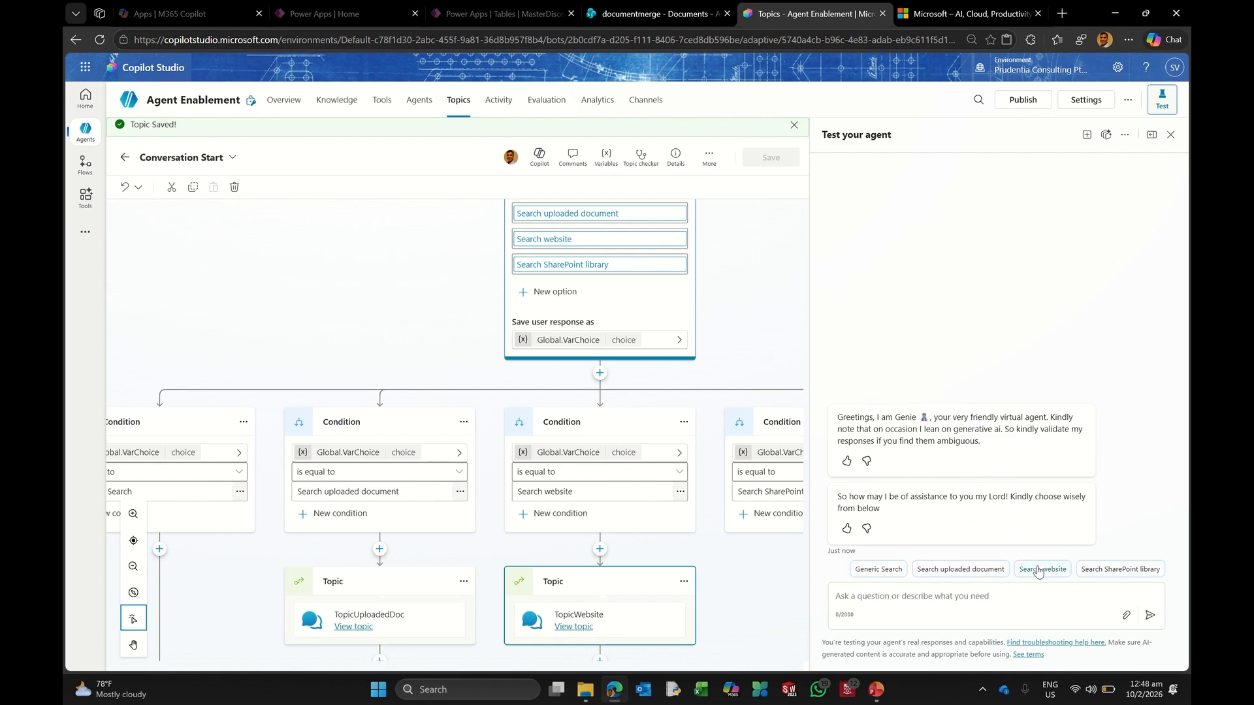
left_click(1039, 569)
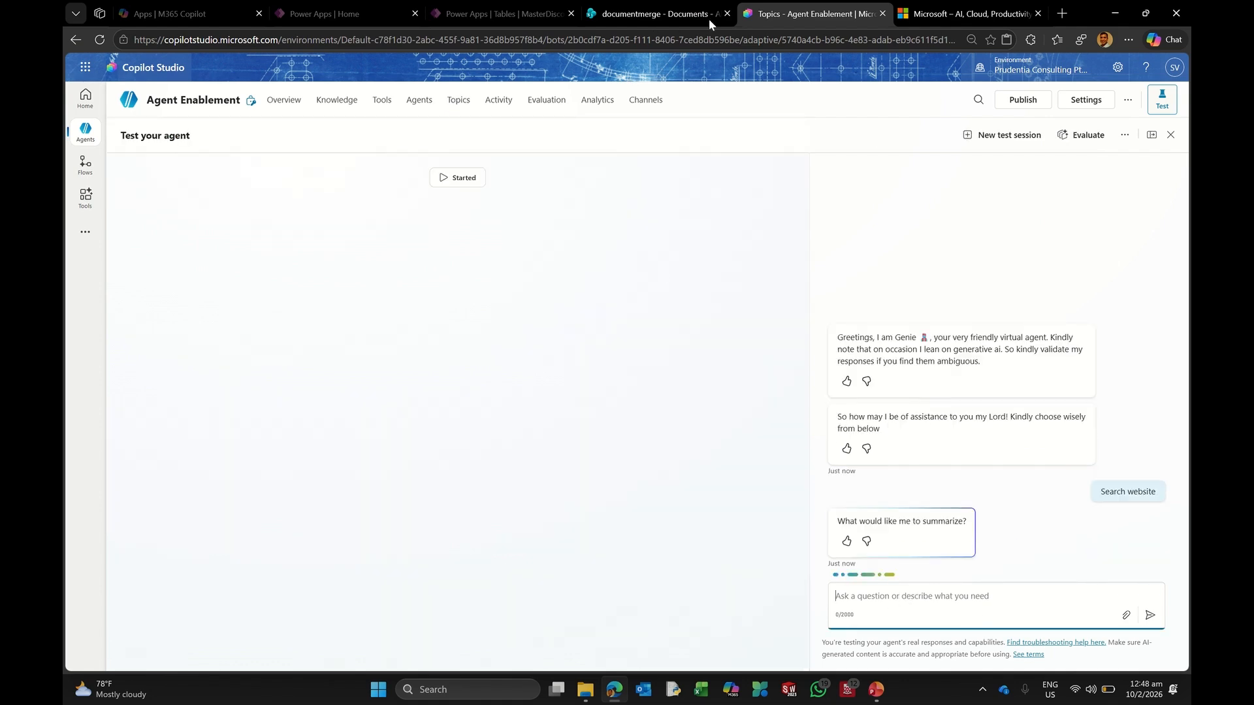
left_click(970, 13)
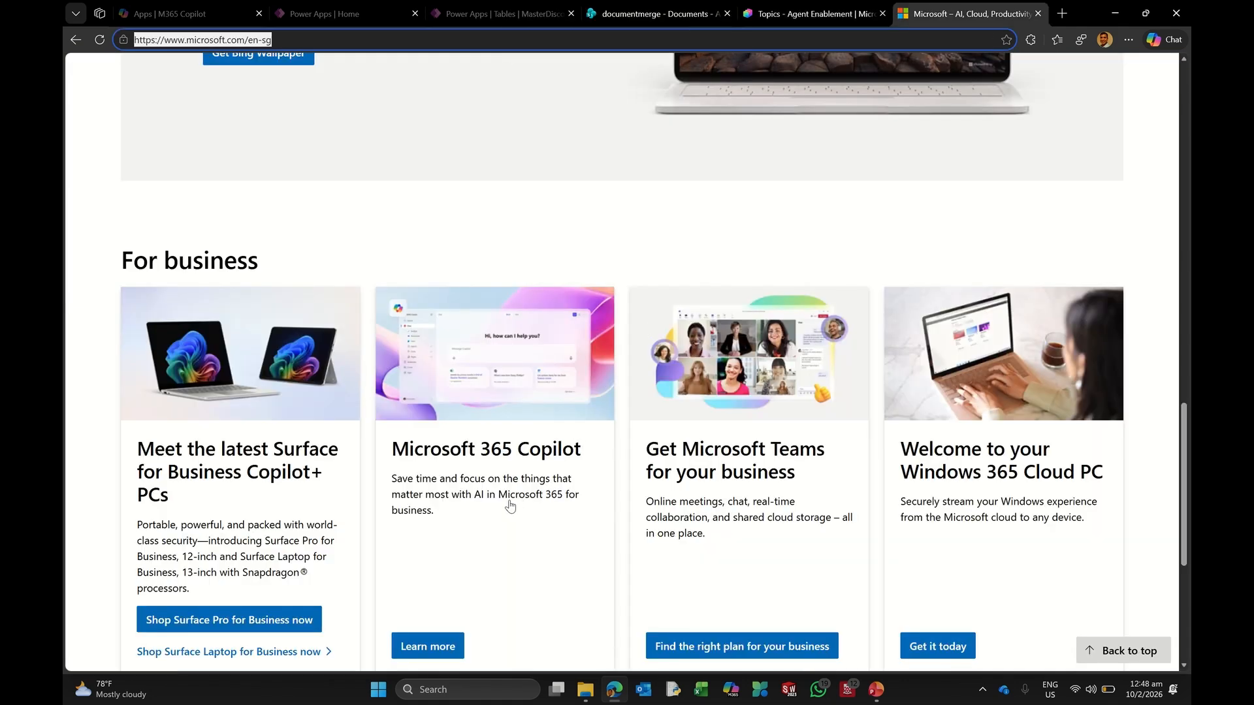
scroll(500, 496, "down", 2)
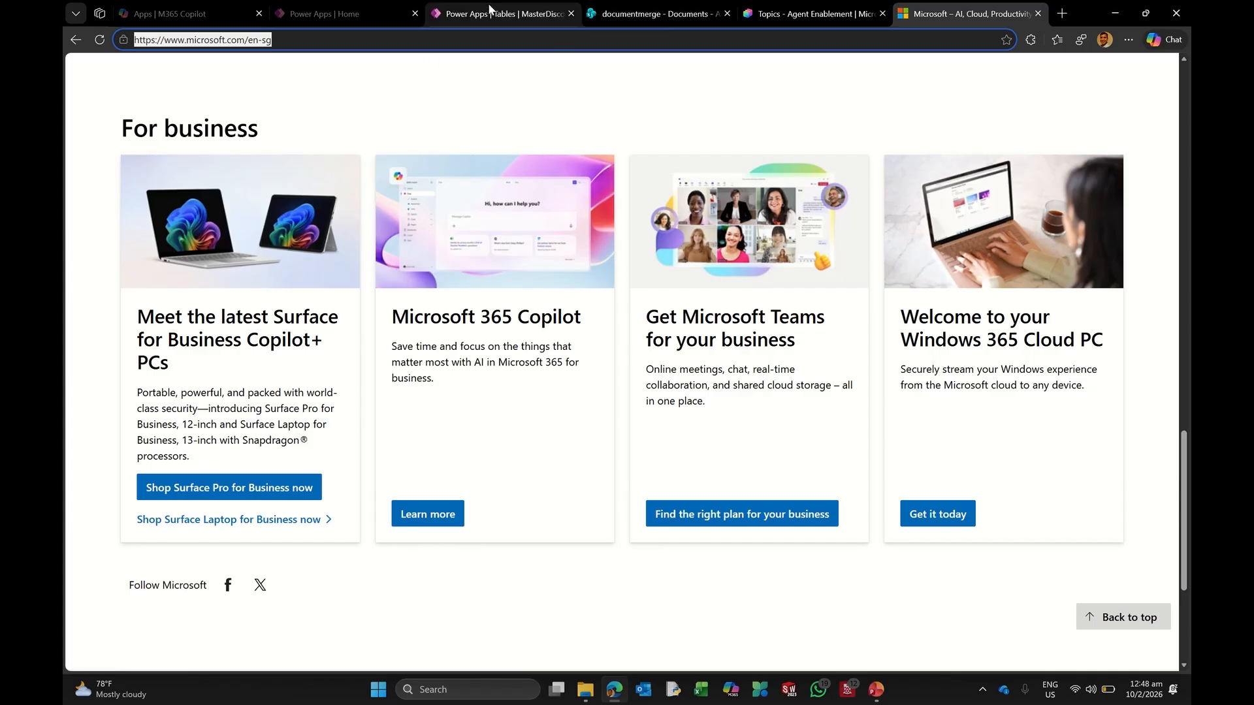
left_click(782, 6)
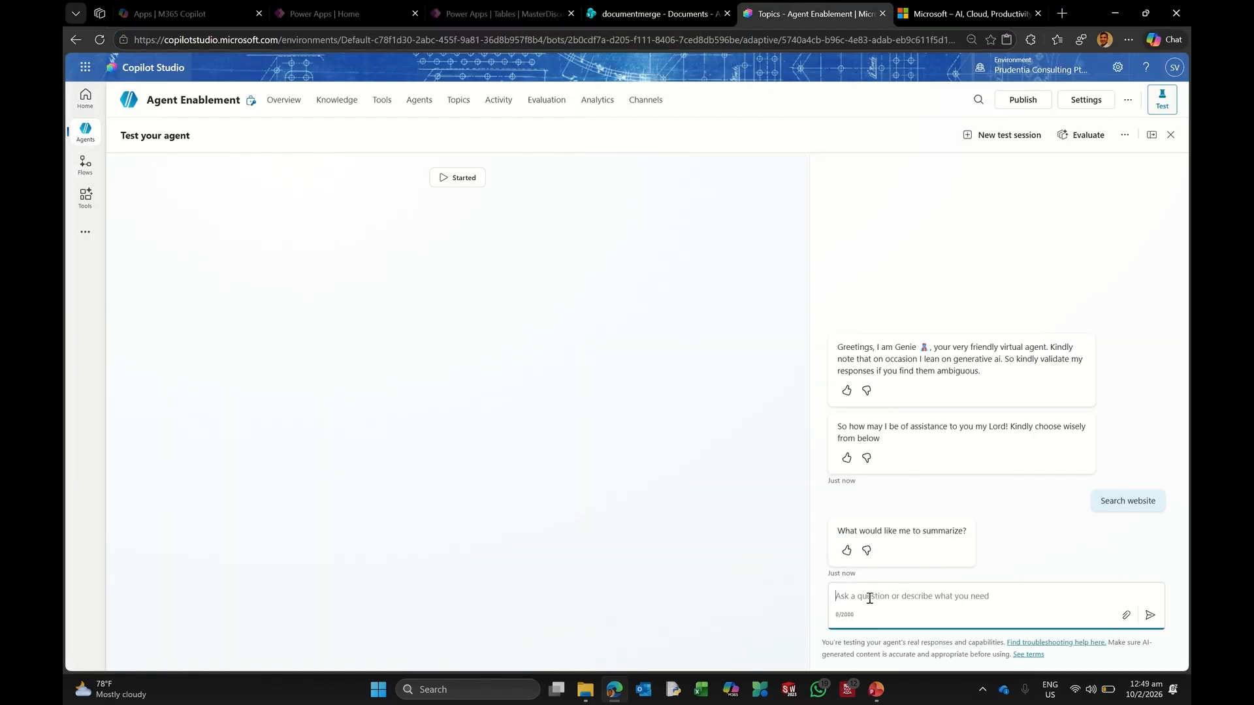
type("G")
type("usiness")
key("Return")
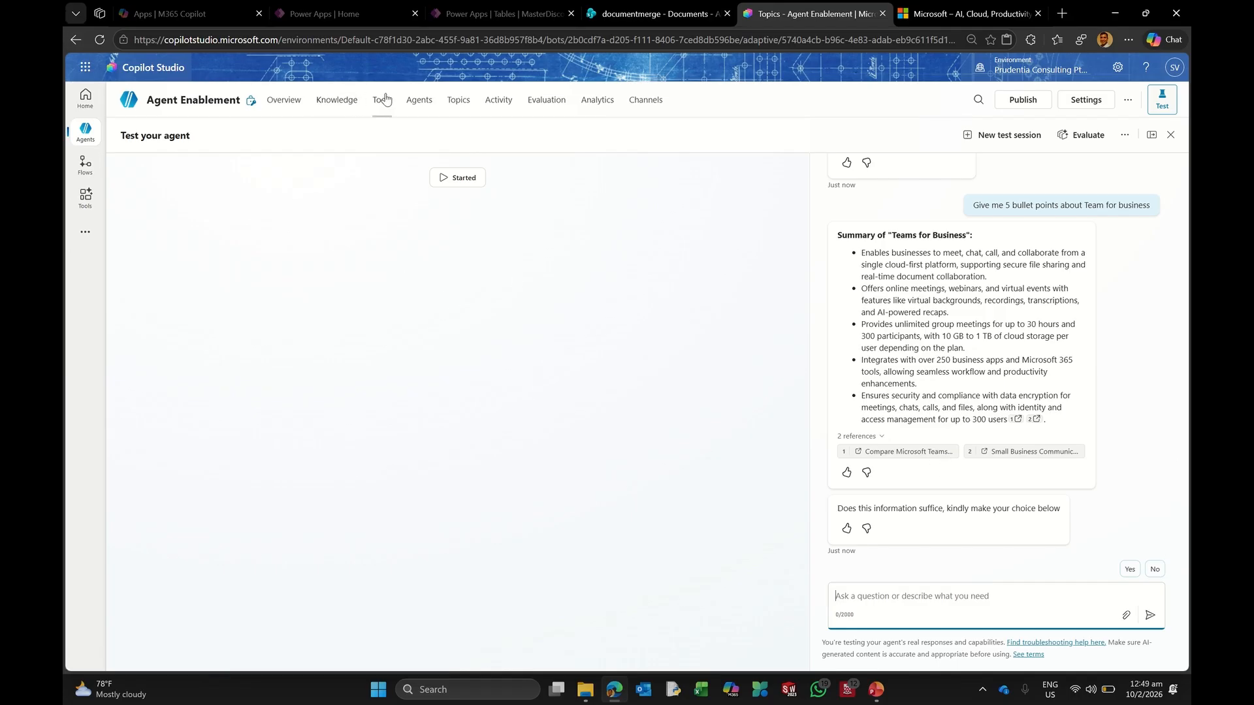
Step: Copy TopicWebsite and rename the copy to TopicSharePoint
left_click(456, 100)
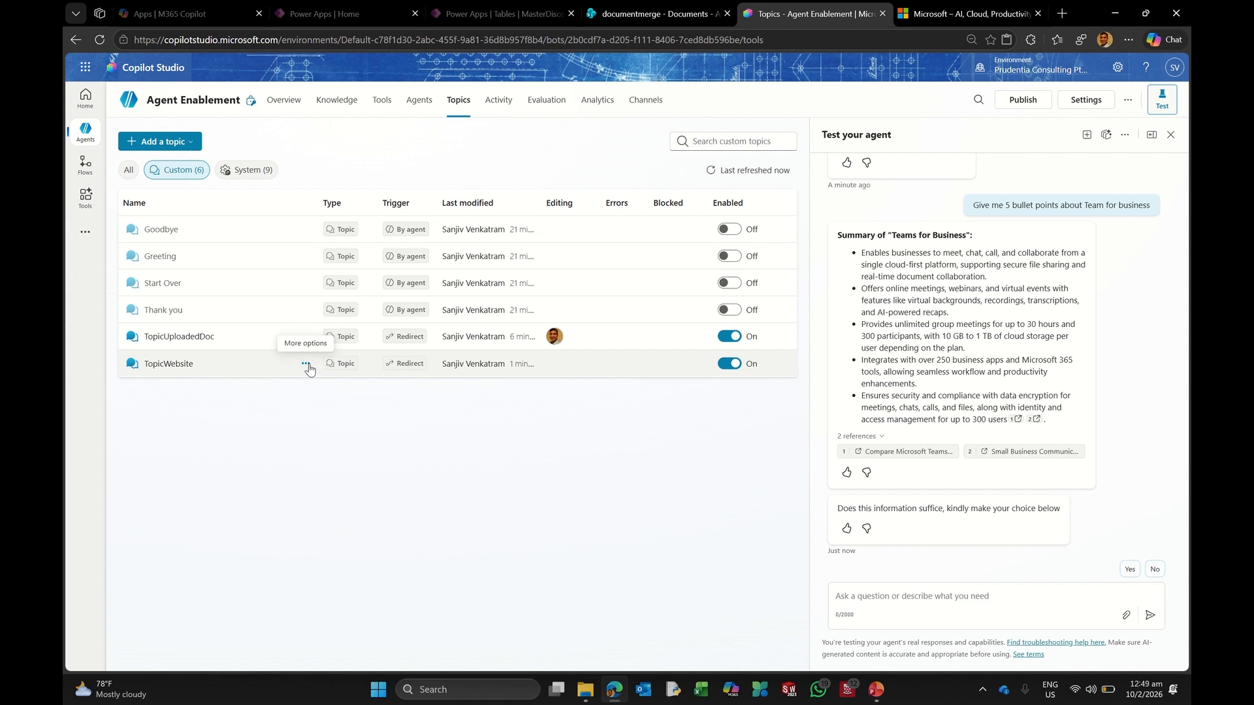
left_click(306, 368)
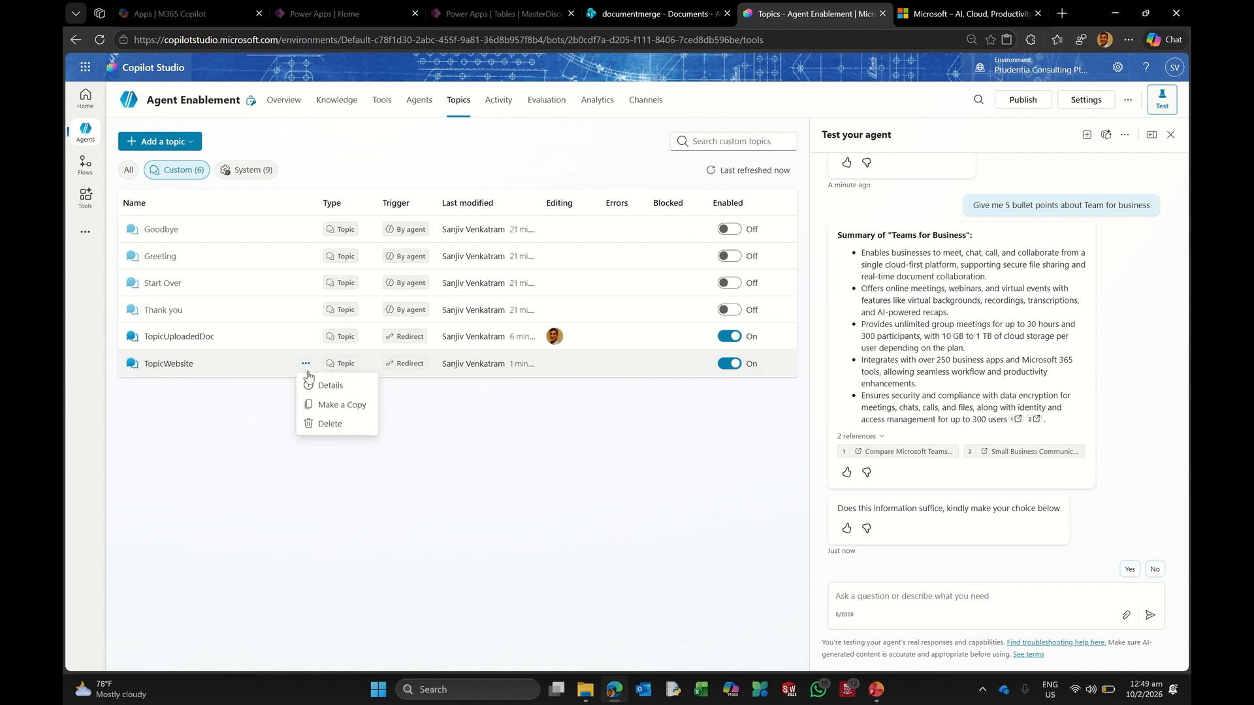
left_click(343, 406)
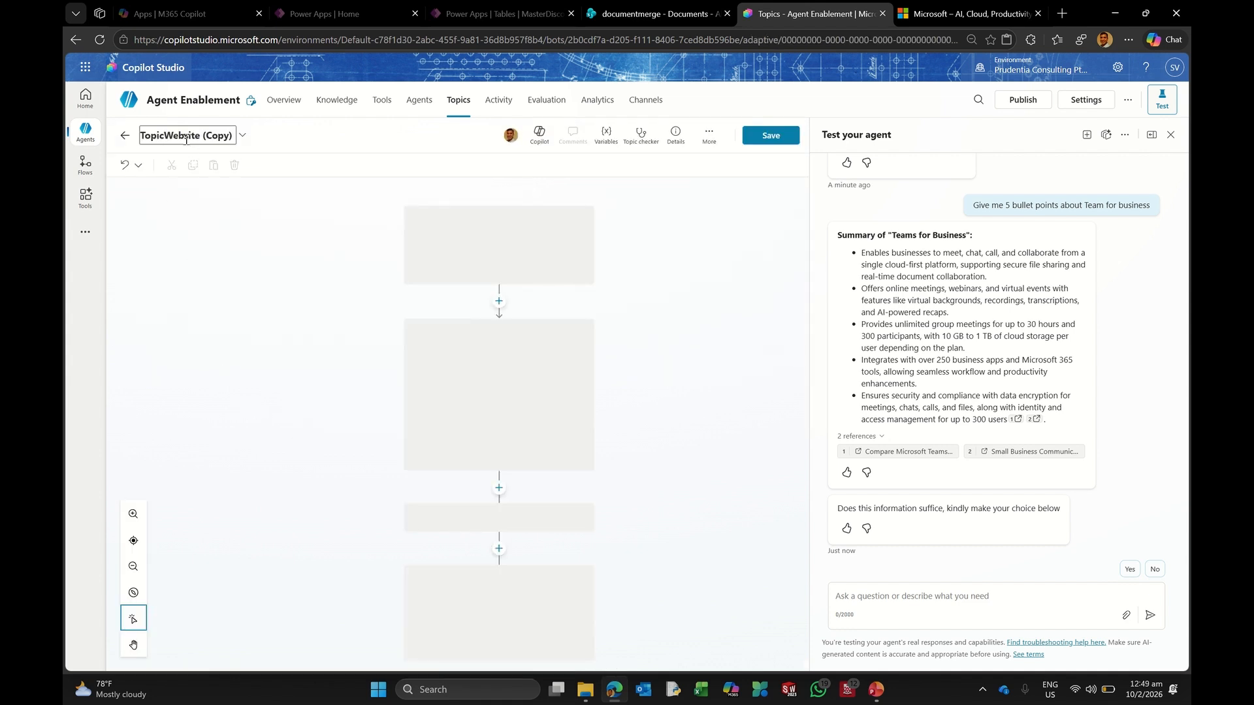
left_click(186, 140)
left_click(164, 138)
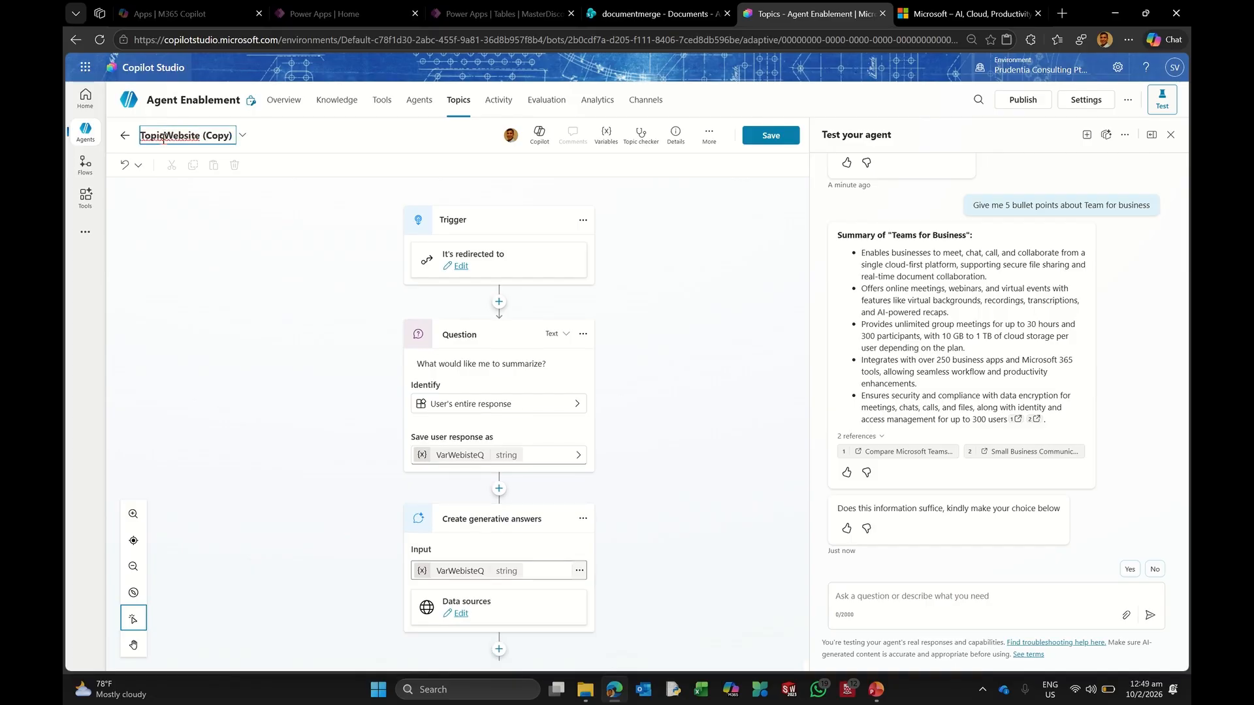
left_click_drag(163, 138, 293, 140)
type("S")
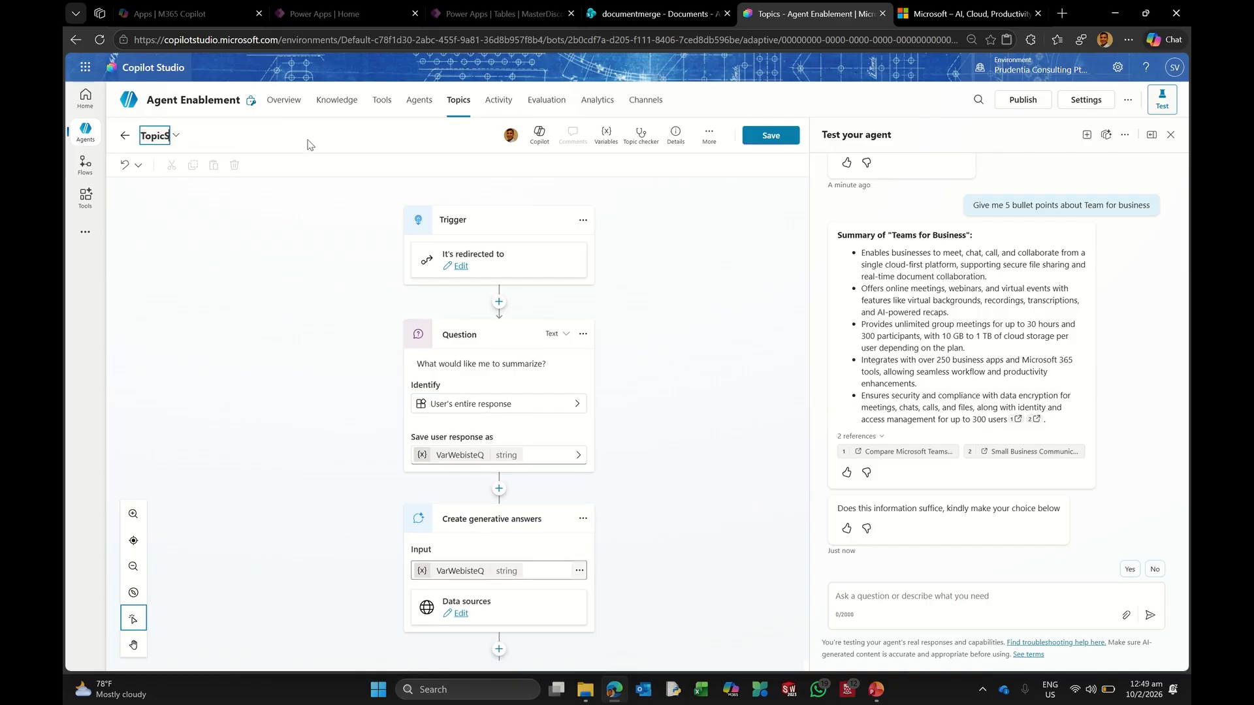
type("harePoint")
left_click(310, 145)
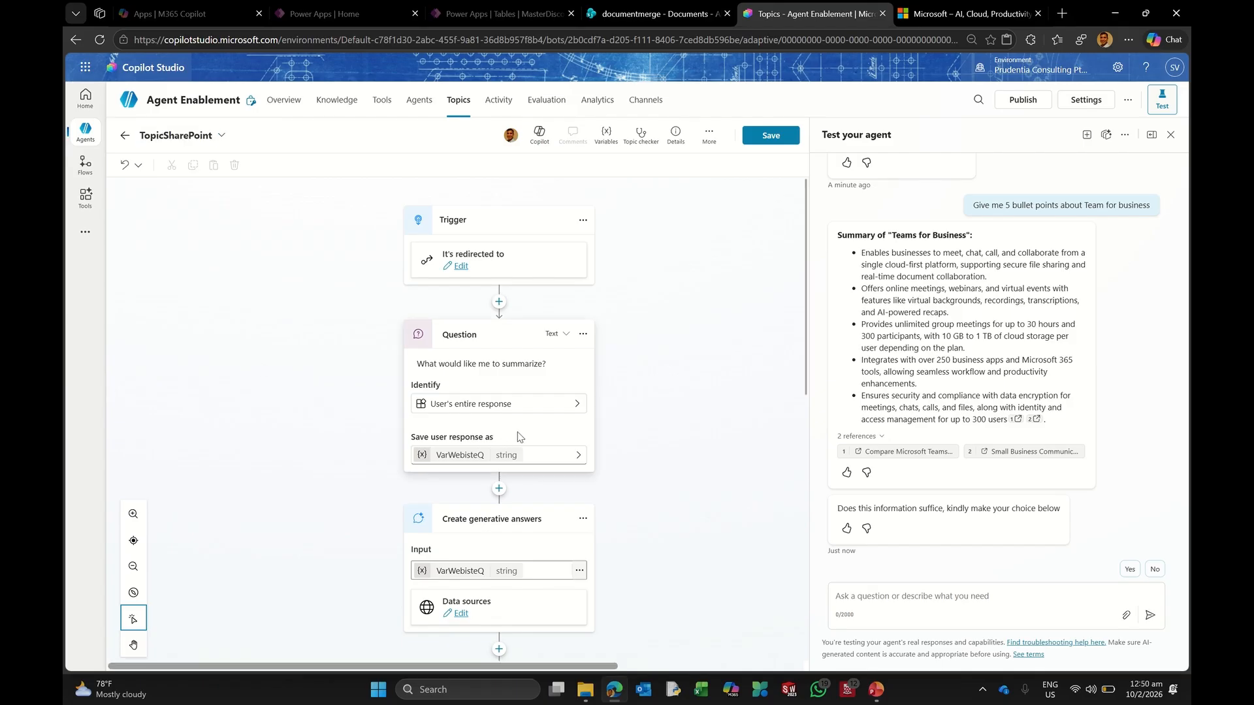
Step: Rename the question's saved variable to VarSharePointQ
left_click(460, 460)
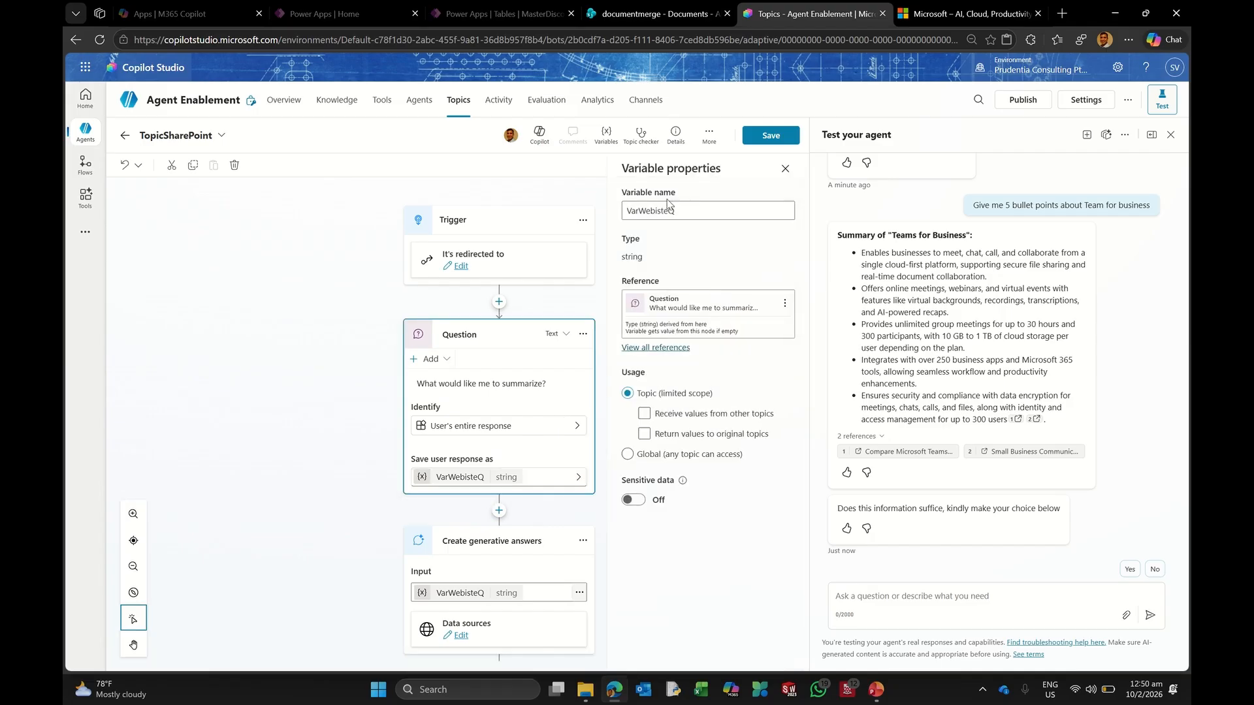
left_click(677, 211)
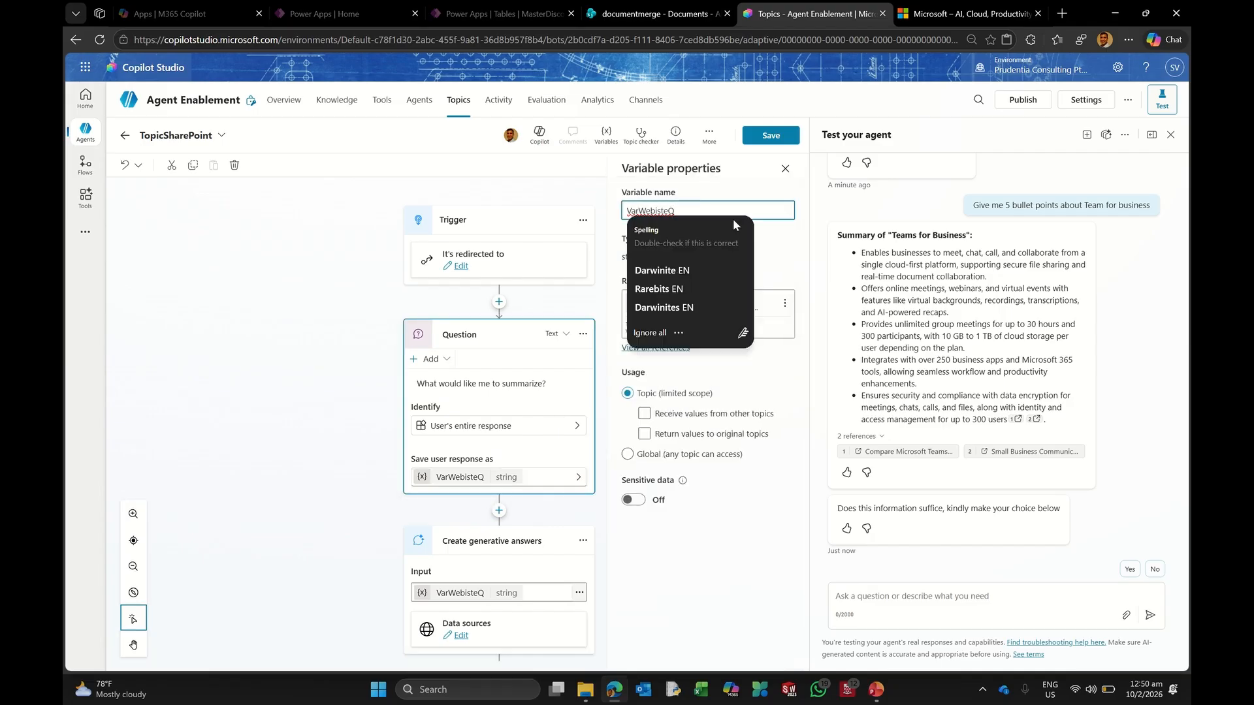
key("Left")
key("BackSpace")
key("BackSpace")
key("BackSpace")
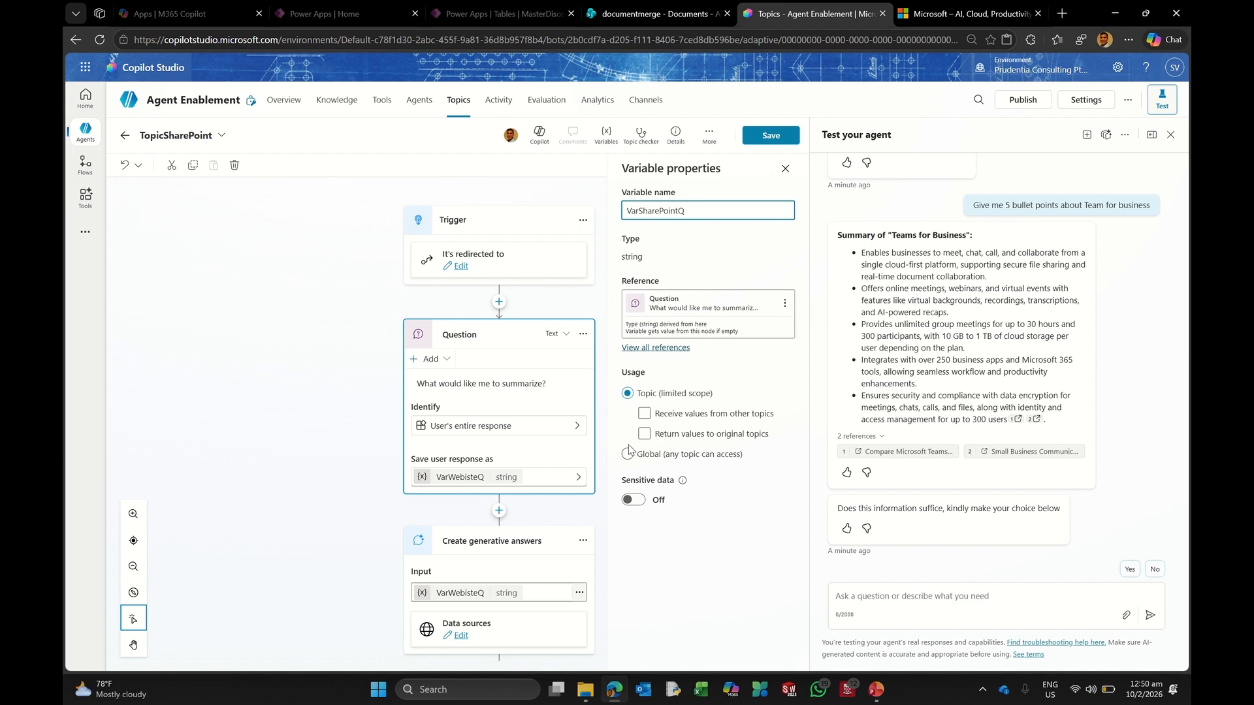
left_click(268, 515)
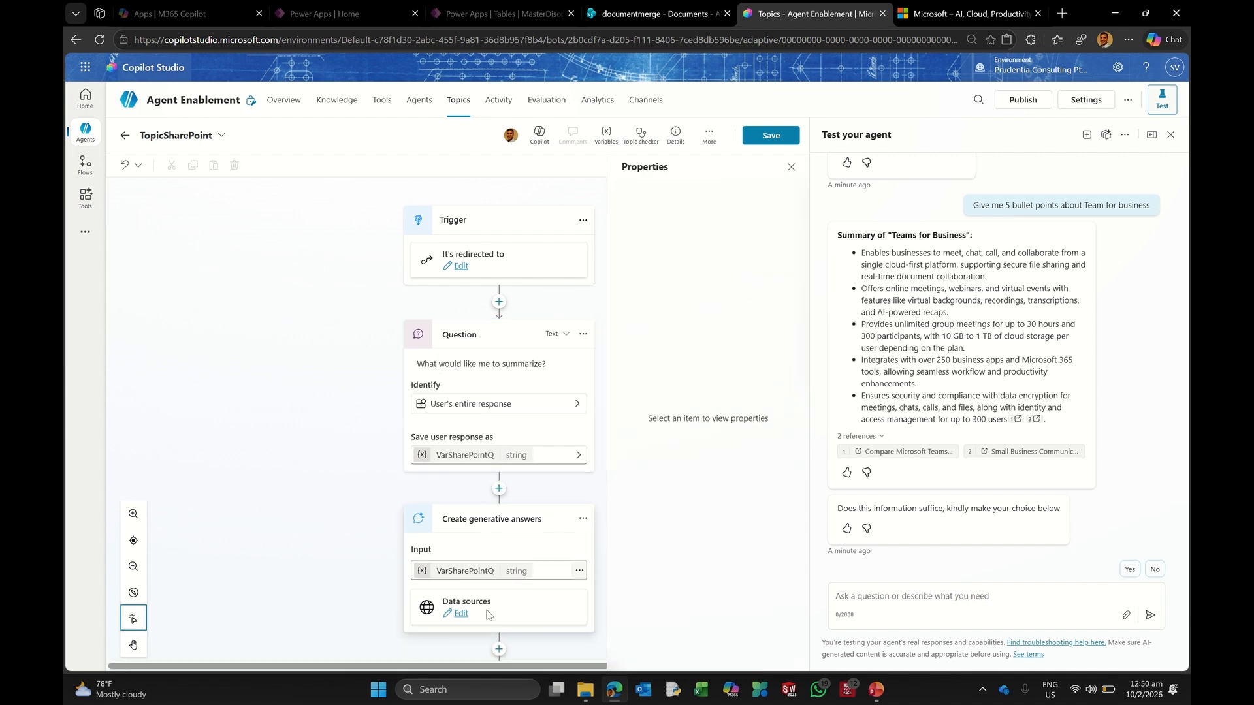
Step: Tick the Documents source, untick microsoft.com in the generative answers data sources, and save
left_click(462, 614)
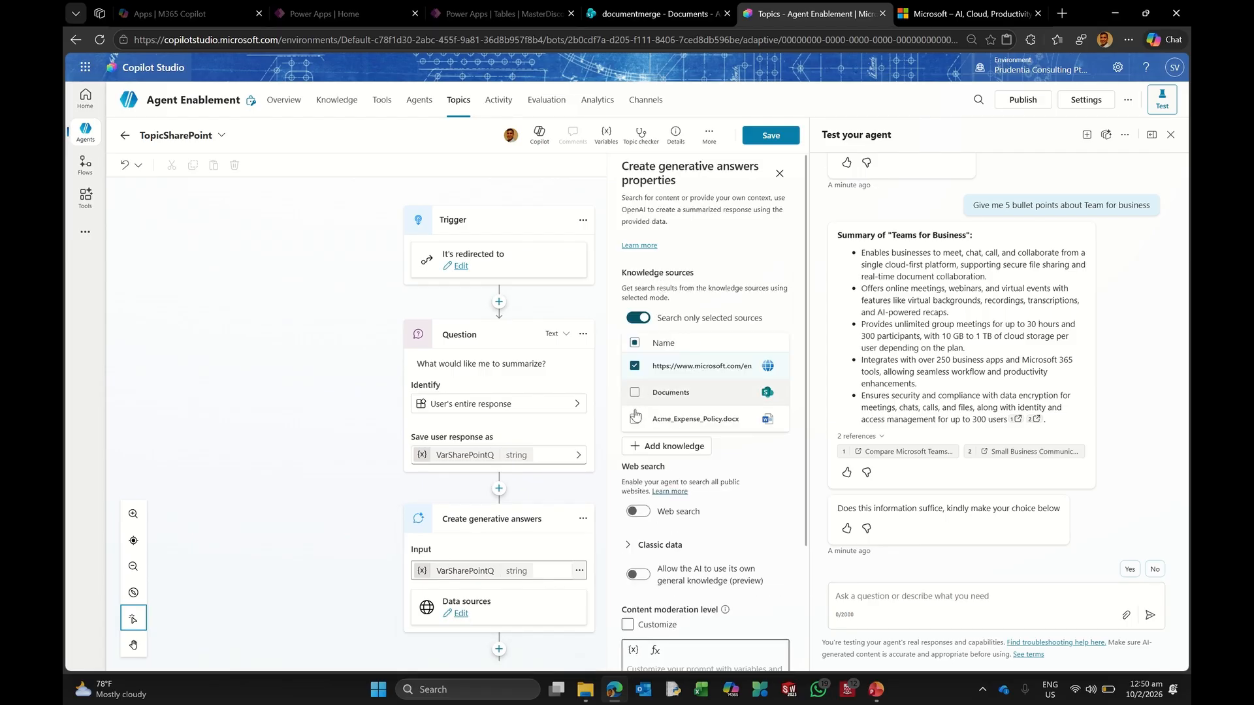
left_click(634, 393)
left_click(638, 369)
left_click(764, 137)
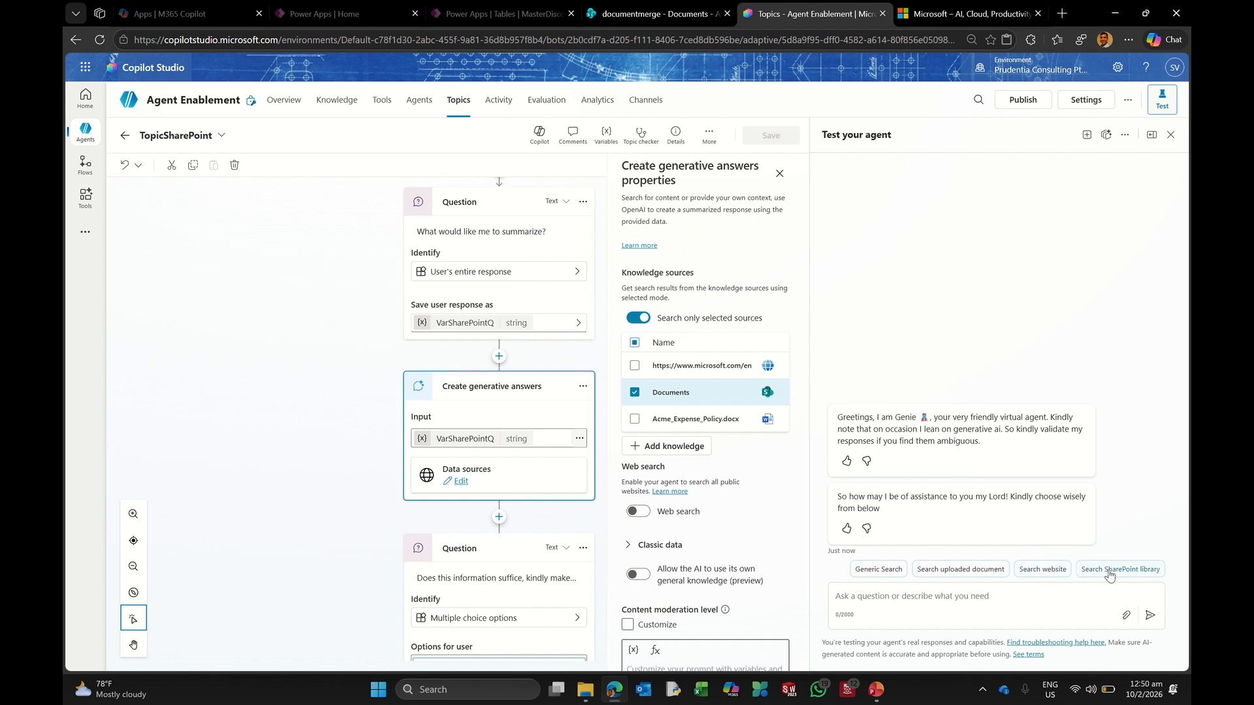
Step: Test Search SharePoint library in the chat, reload the page, and return to Topics
left_click(1109, 570)
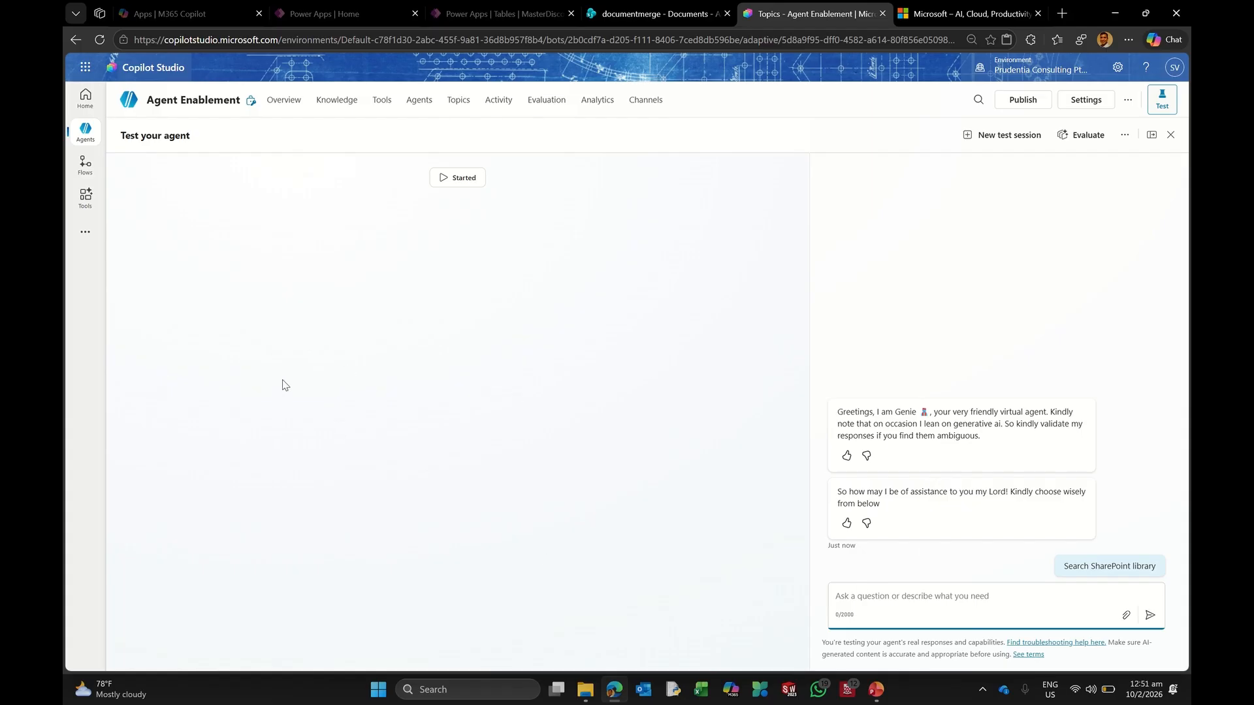
left_click(100, 39)
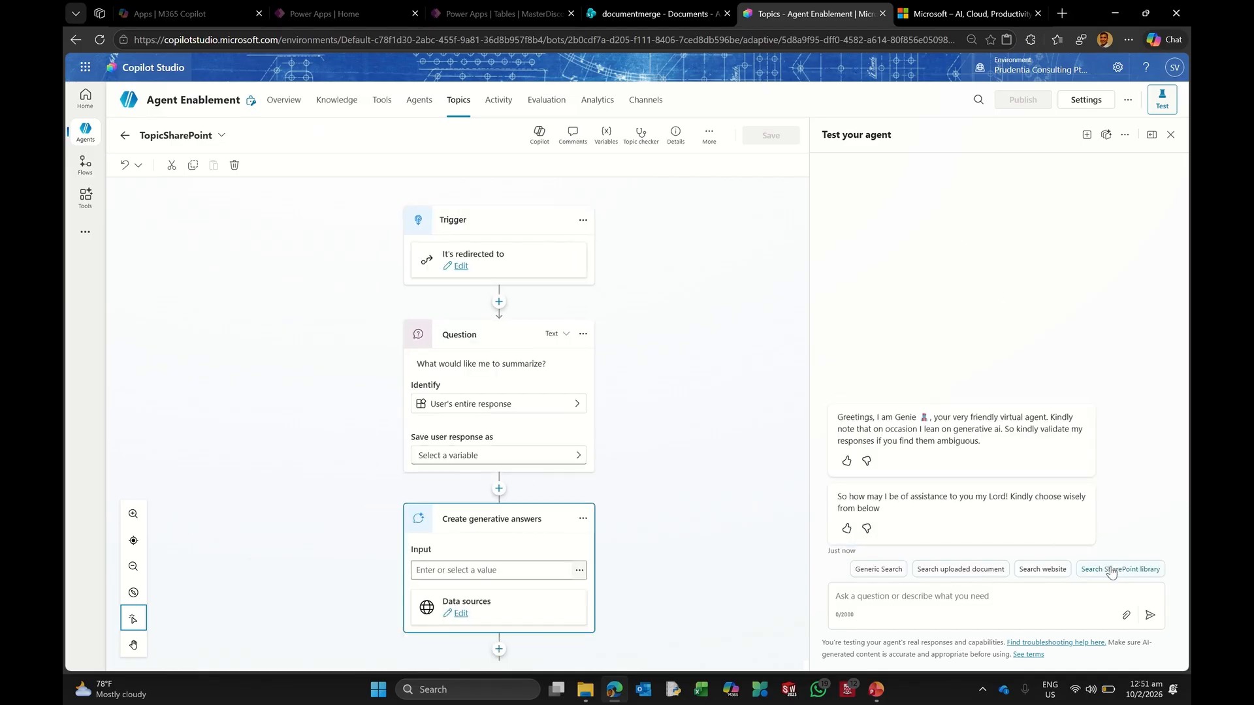
left_click(457, 108)
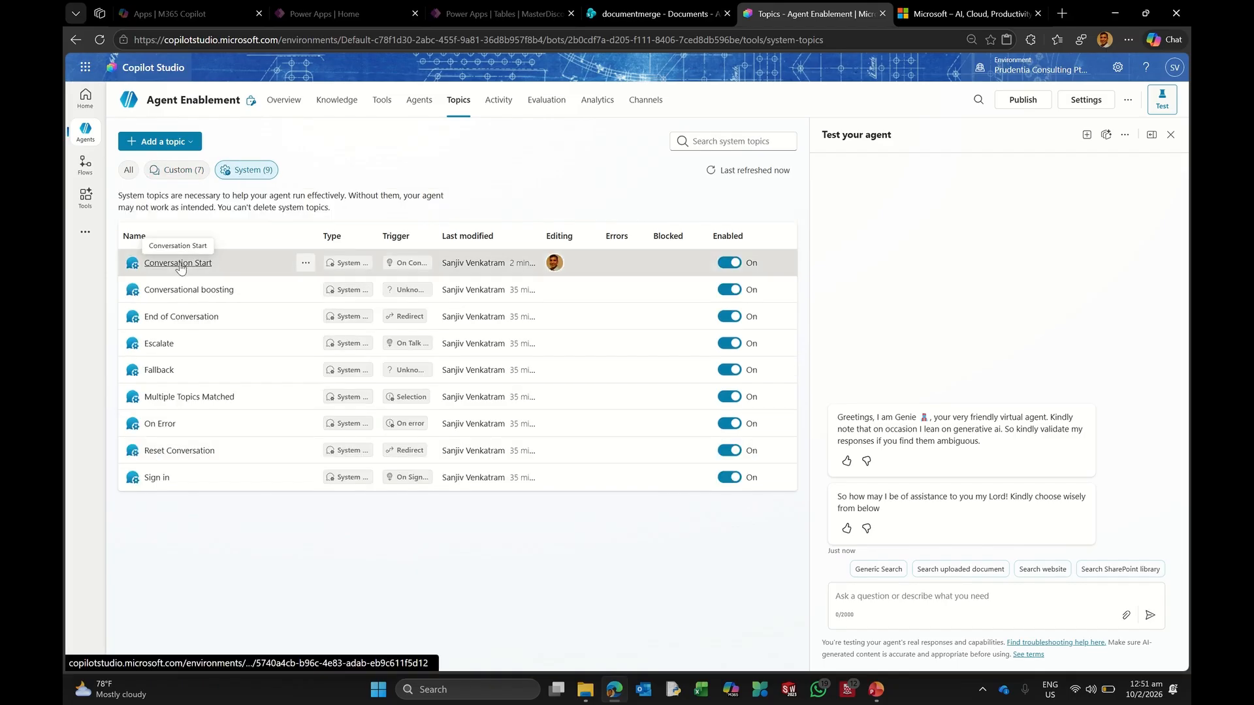
Step: In Conversation Start, redirect the Search SharePoint library branch to TopicSharePoint and save
left_click(181, 265)
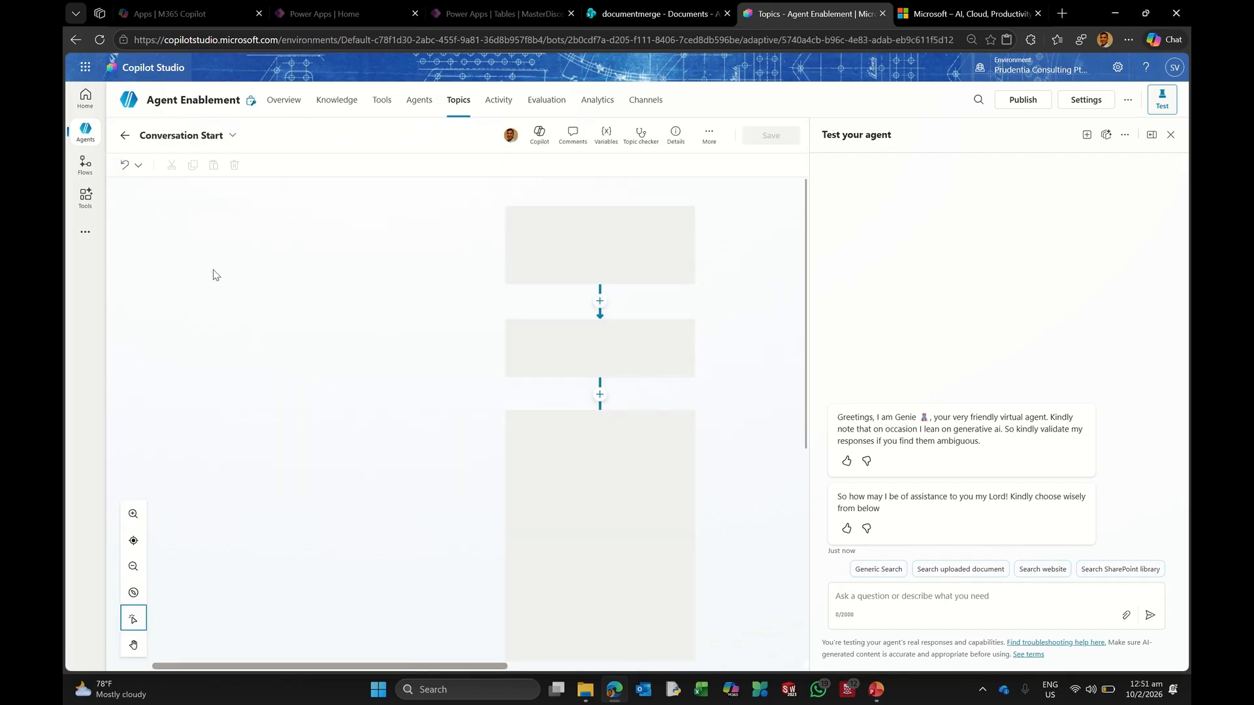
scroll(499, 392, "down", 5)
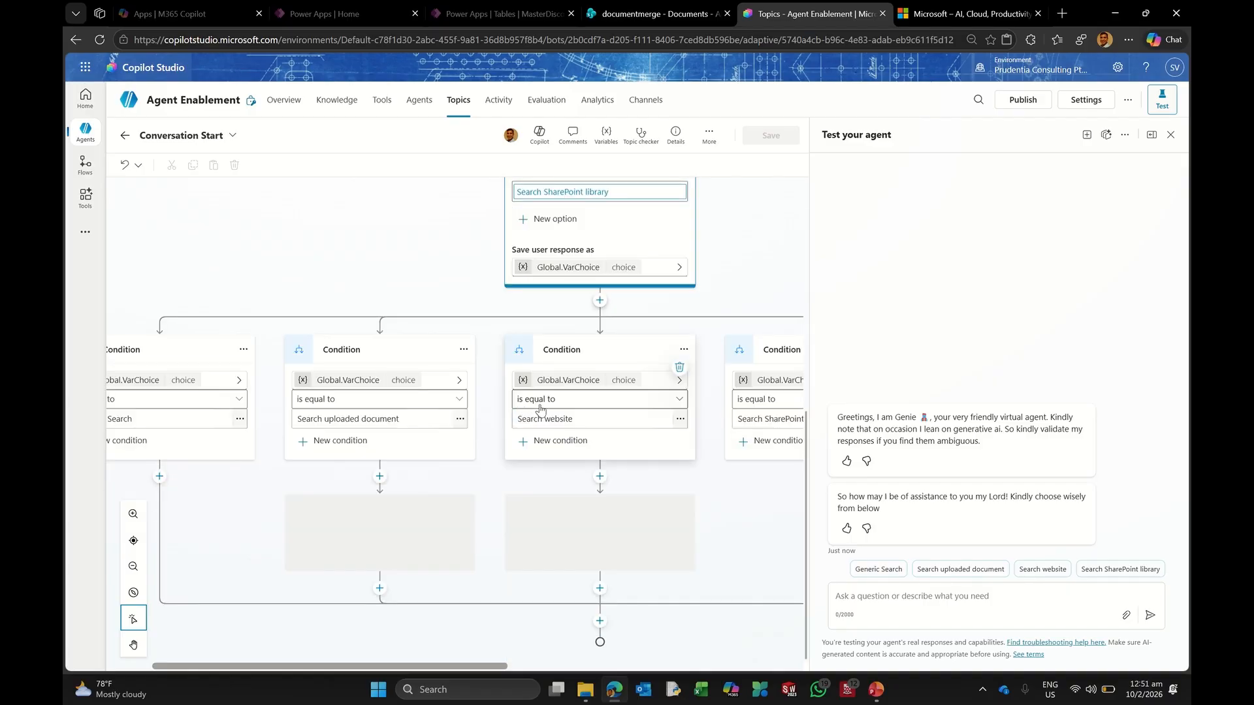
left_click_drag(489, 667, 668, 661)
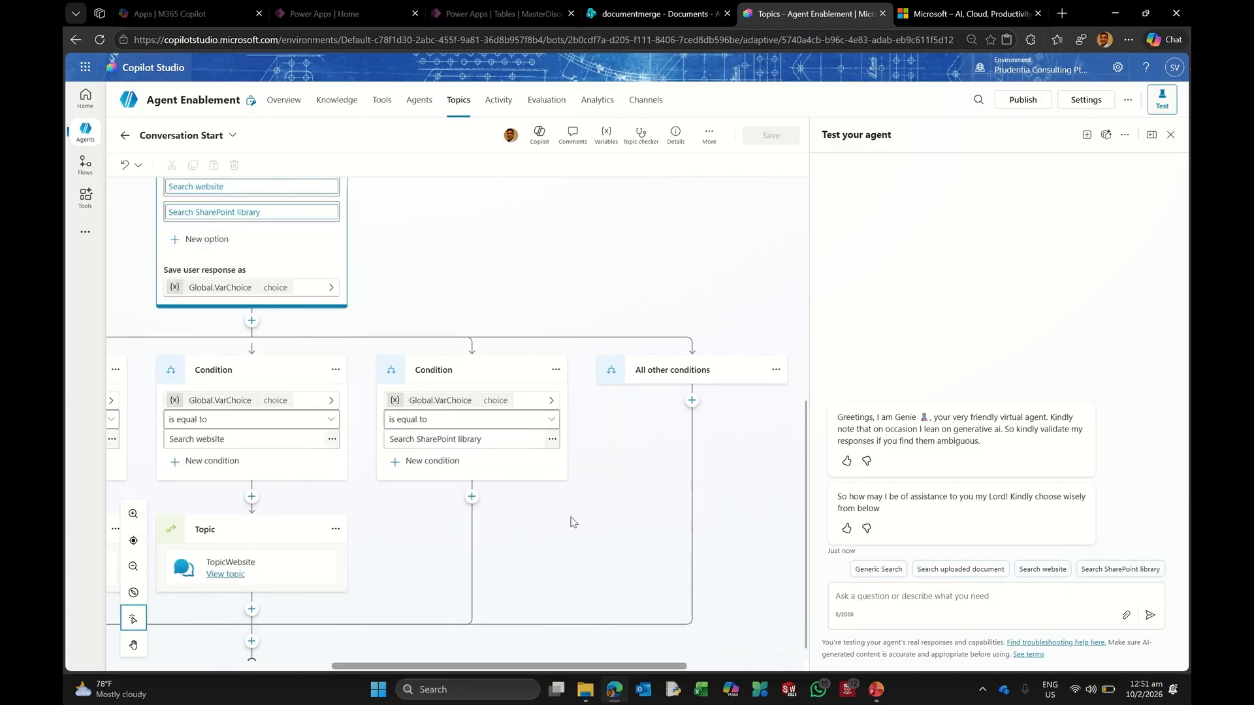
left_click(471, 496)
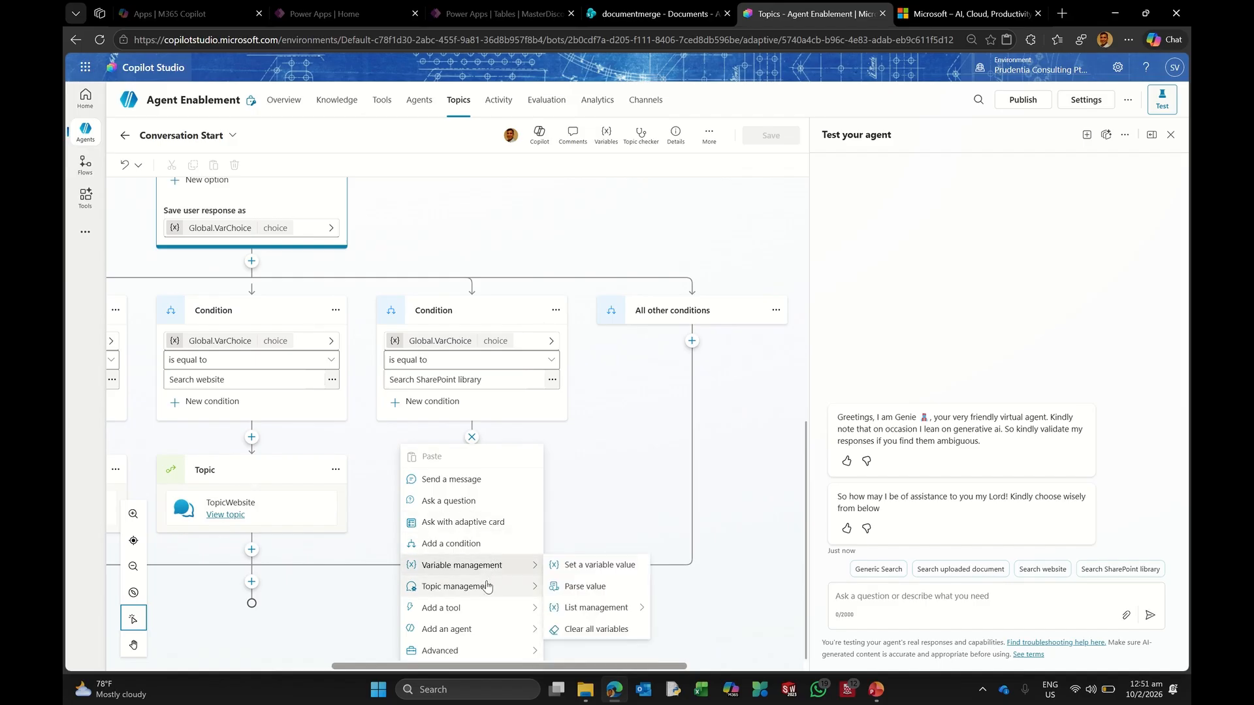
mouse_move(500, 586)
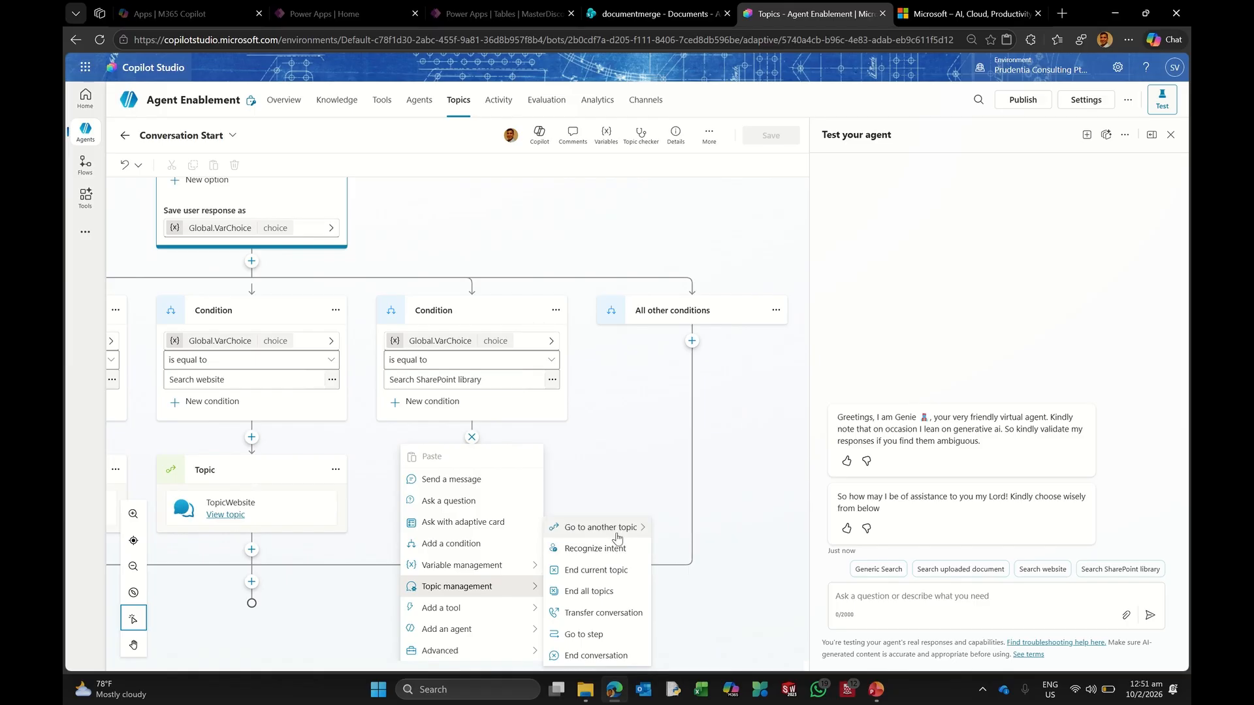
mouse_move(617, 539)
scroll(810, 555, "down", 3)
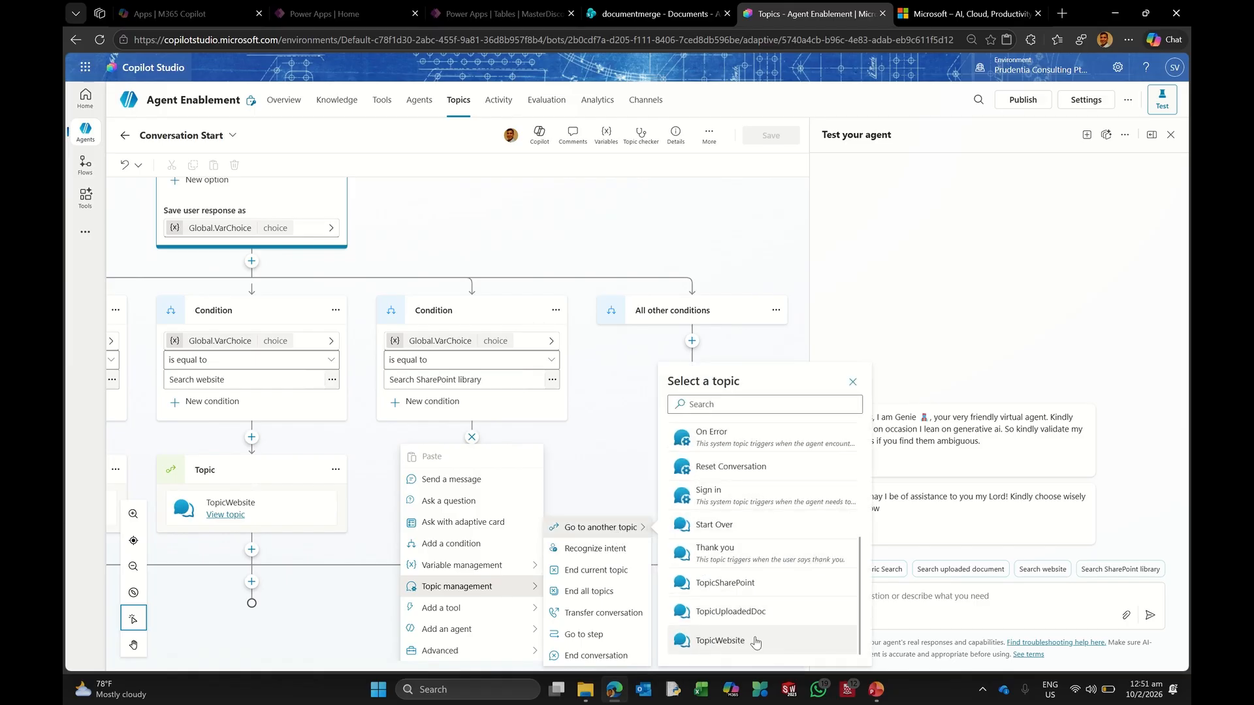
left_click(724, 583)
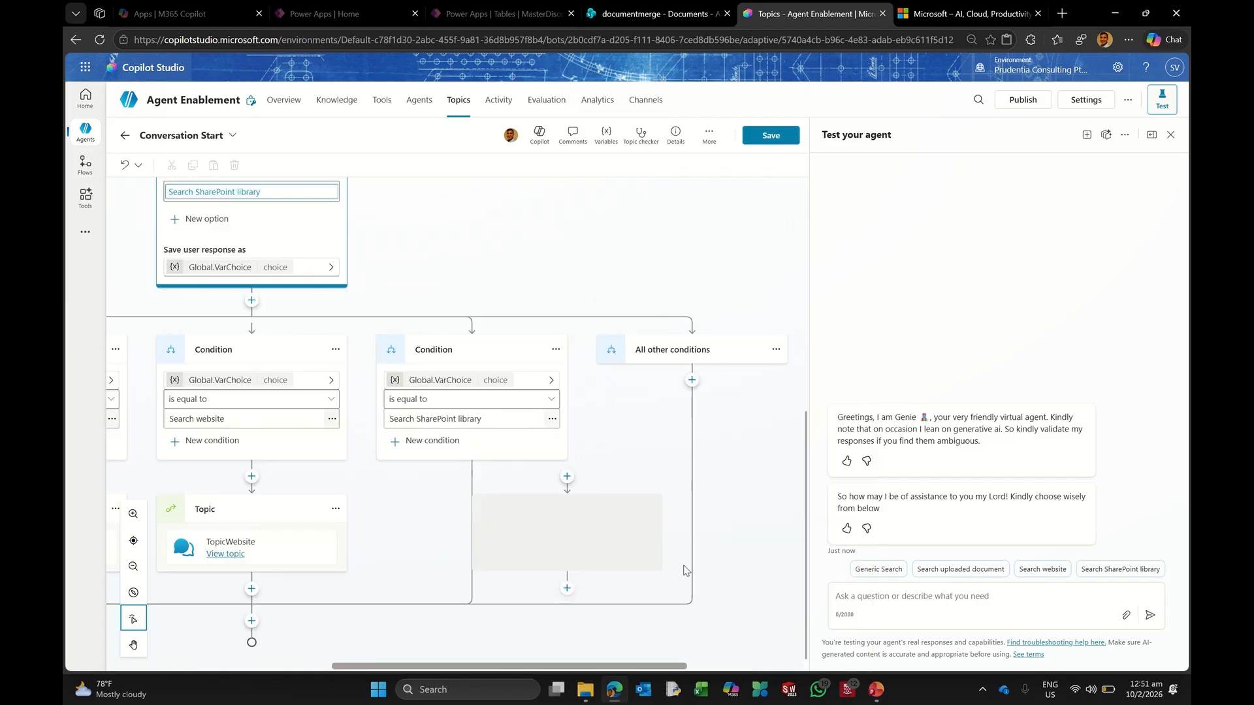
left_click(768, 138)
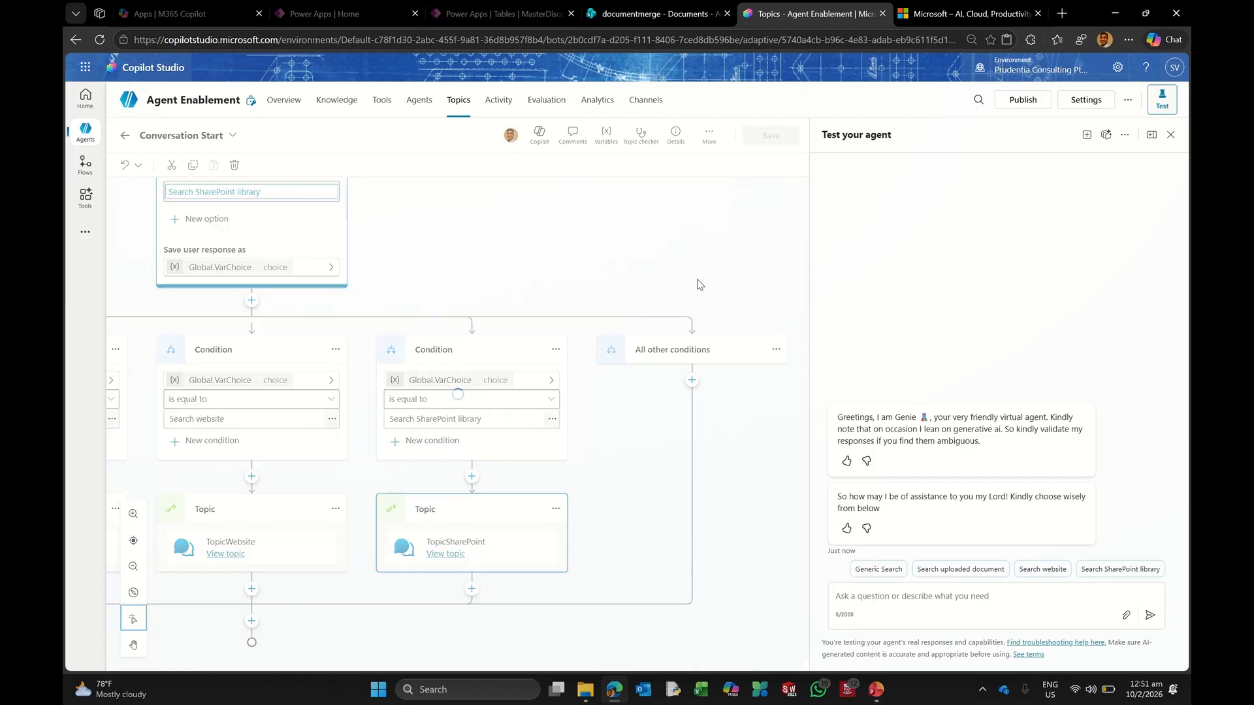
left_click(1087, 134)
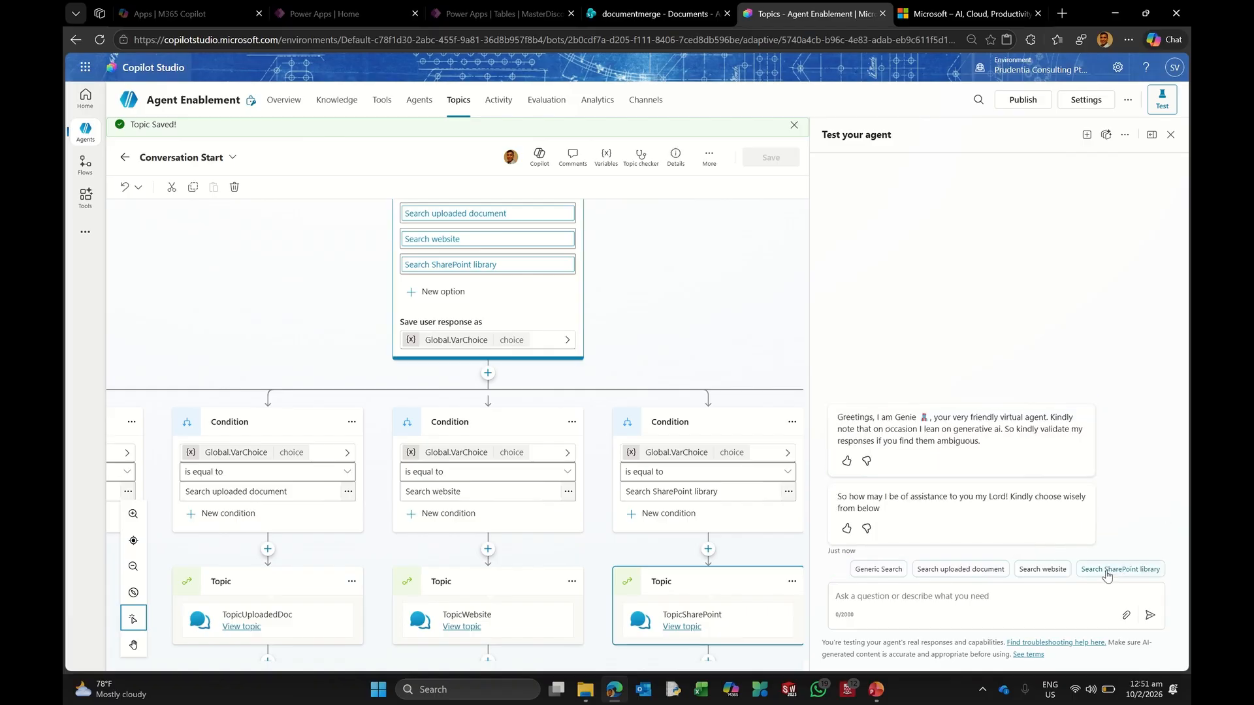
Step: Using Search SharePoint library, ask the agent to summarize the Power Platform Enablement Program
left_click(1113, 569)
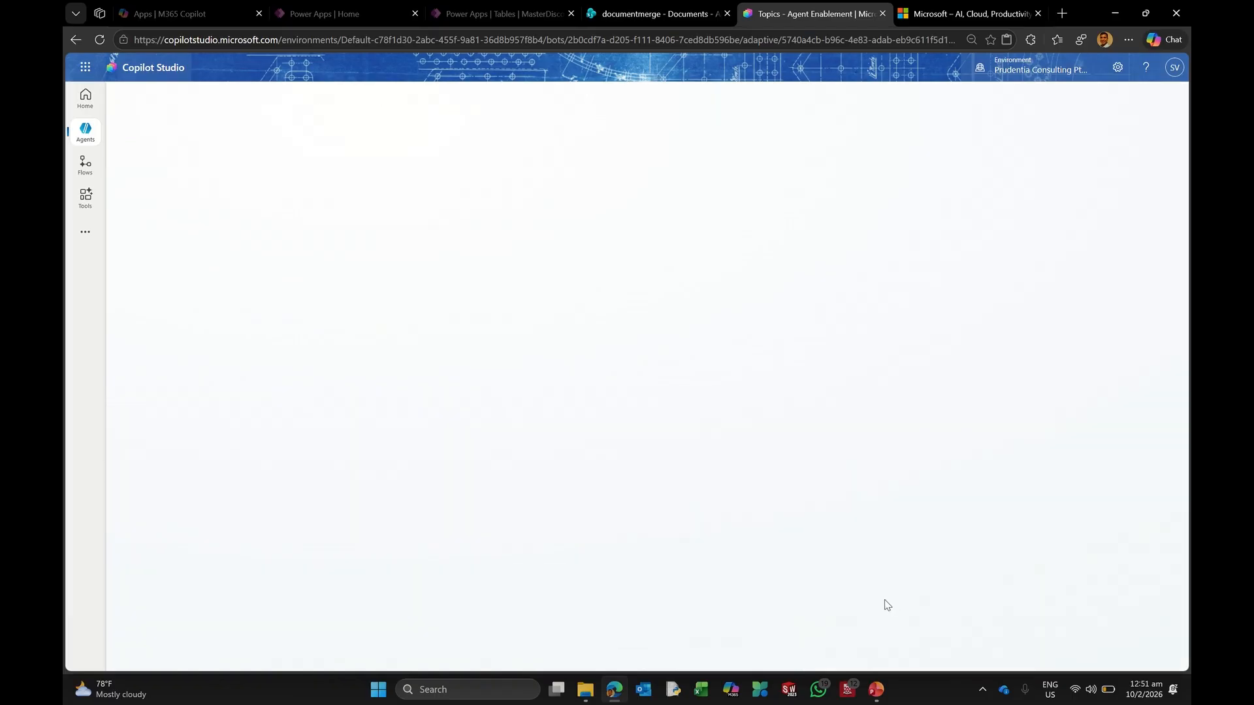
left_click(882, 596)
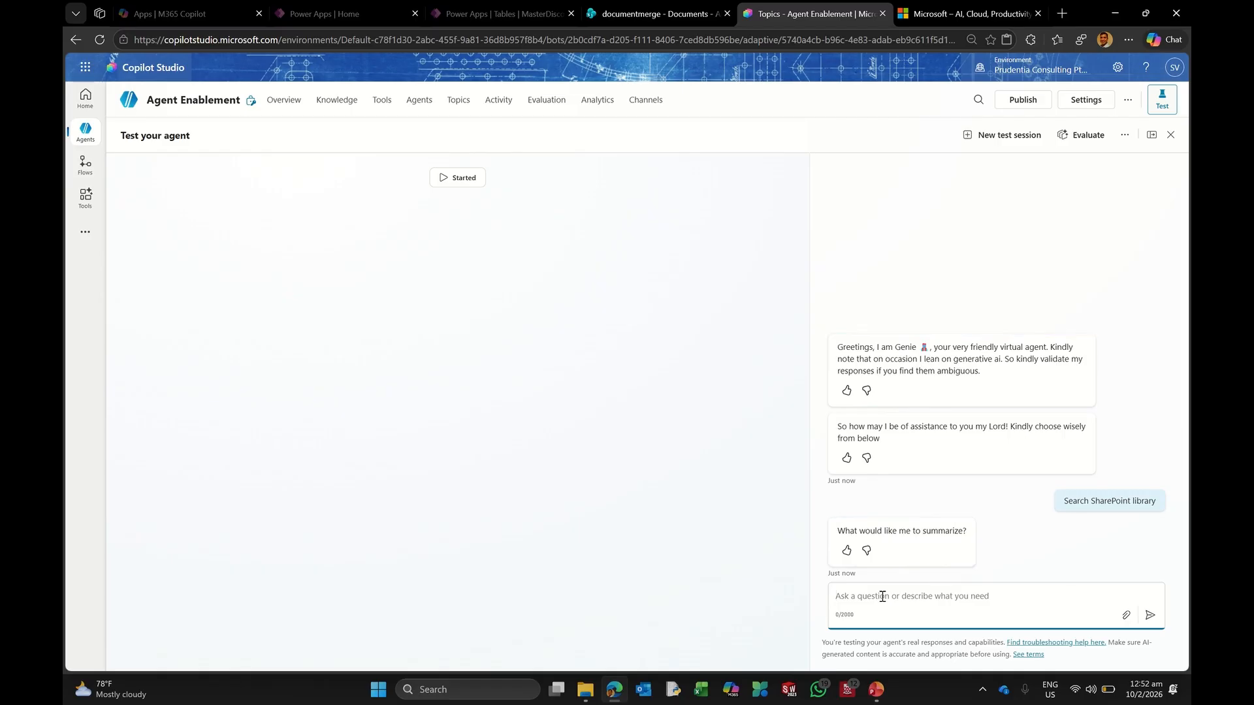
type("Gi")
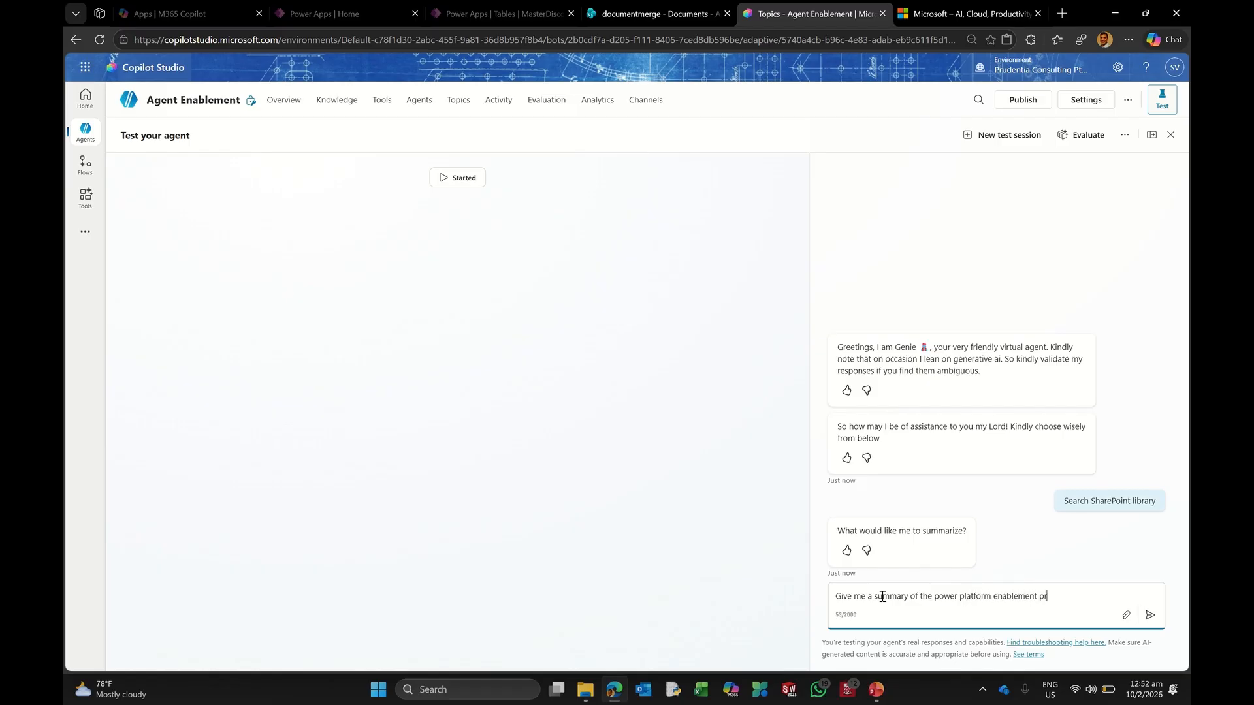
key("Return")
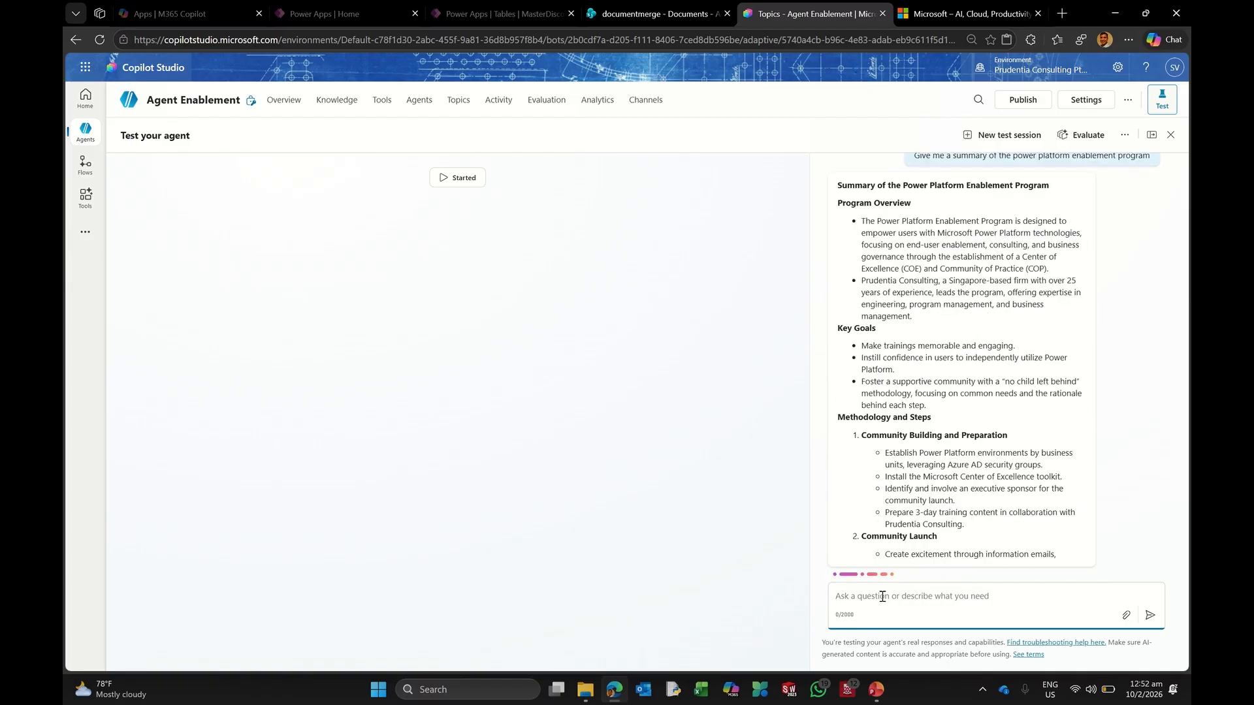
scroll(931, 413, "up", 3)
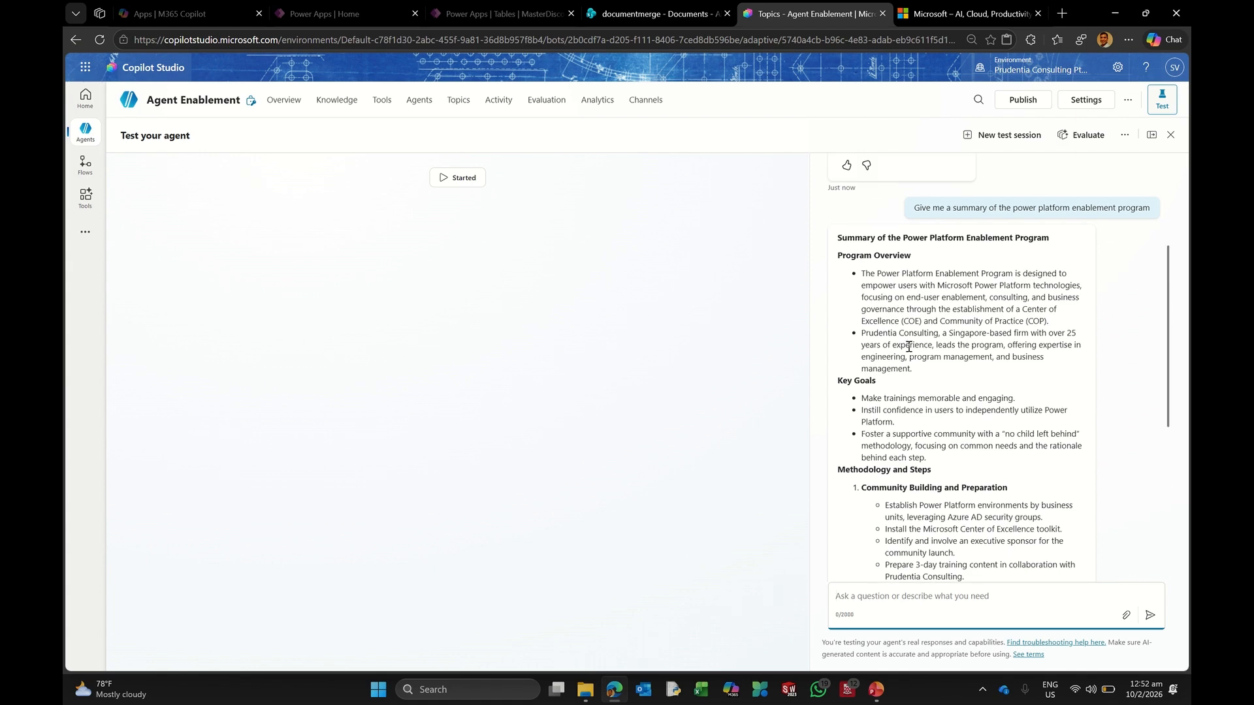
scroll(900, 390, "down", 3)
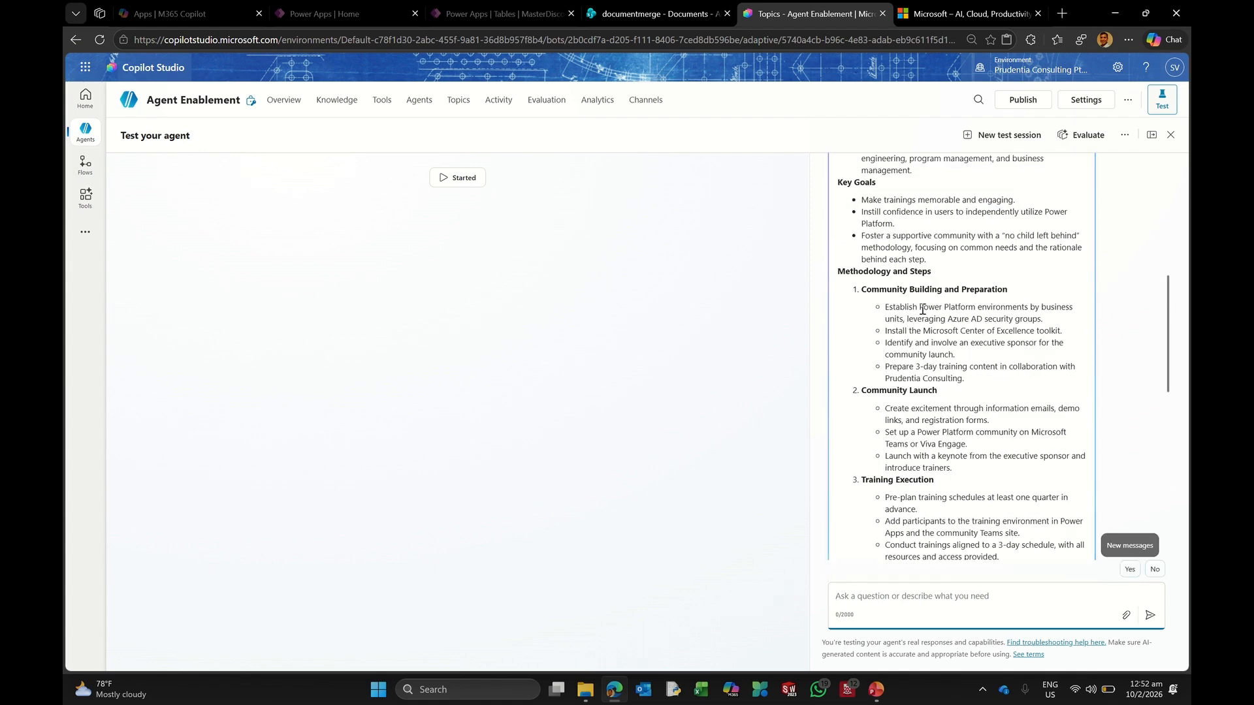
scroll(947, 403, "down", 3)
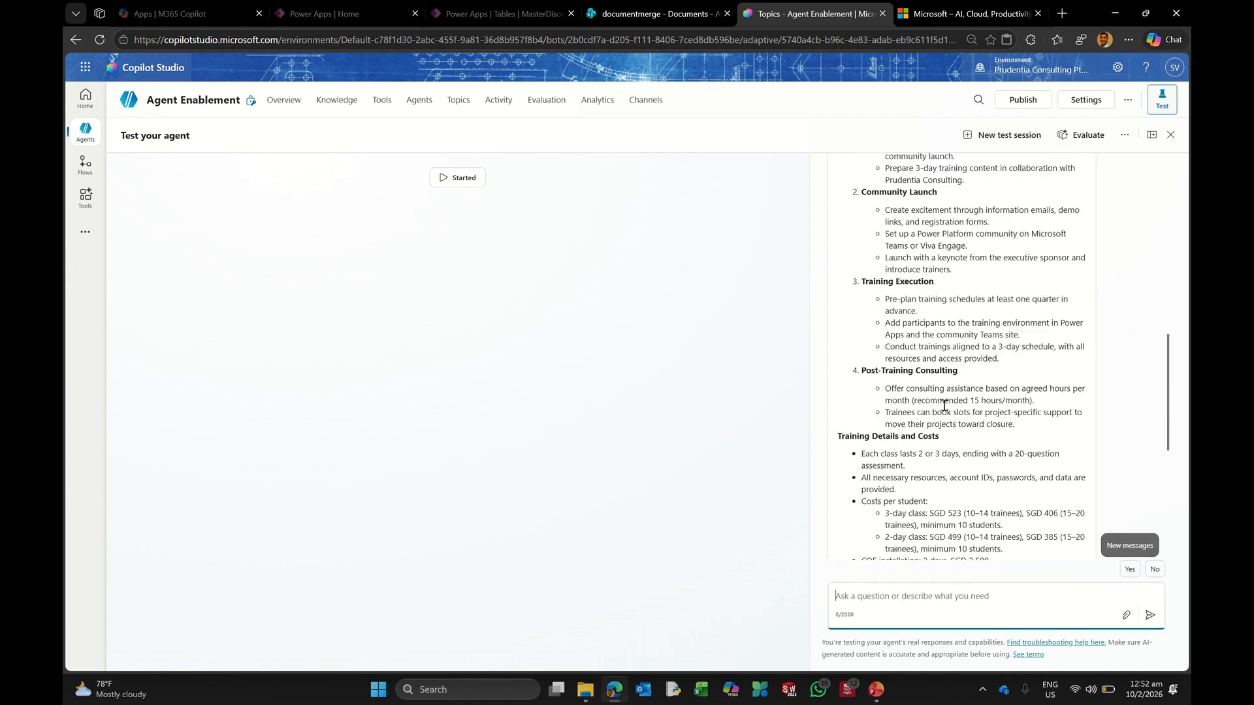
scroll(979, 446, "down", 5)
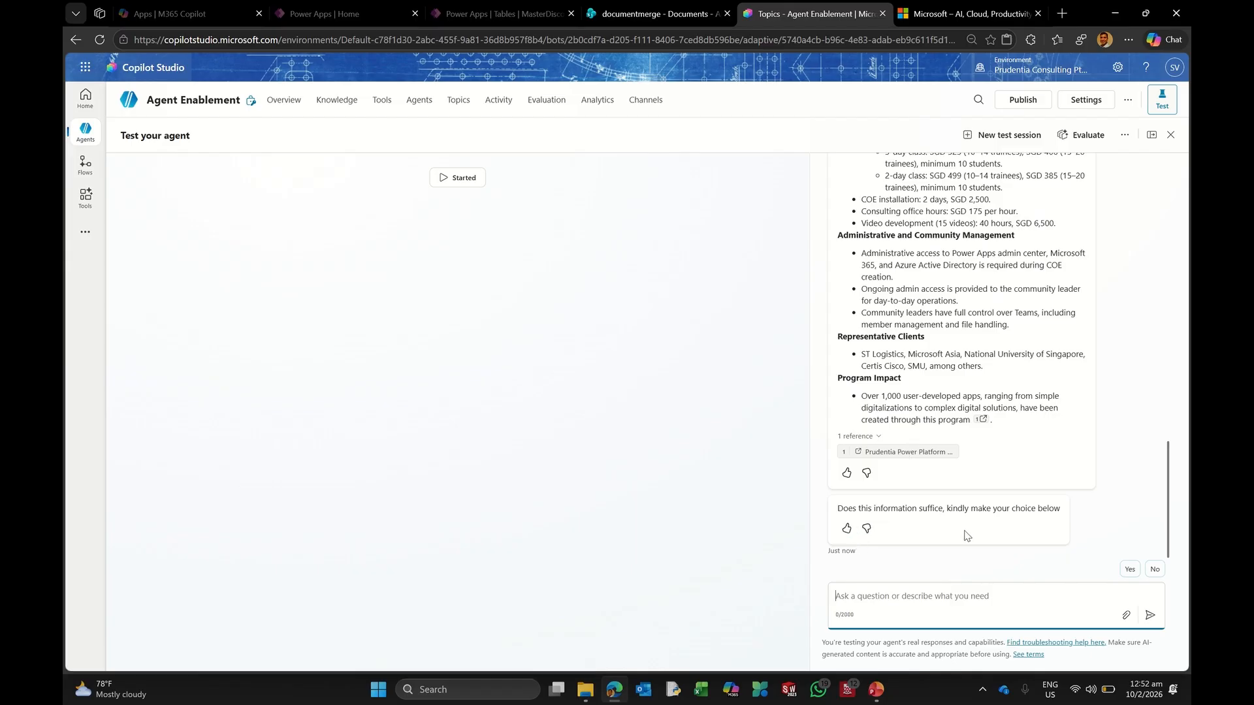
Step: Rate the answer as helpful, reply Yes to the follow-up, and submit written feedback
left_click(846, 528)
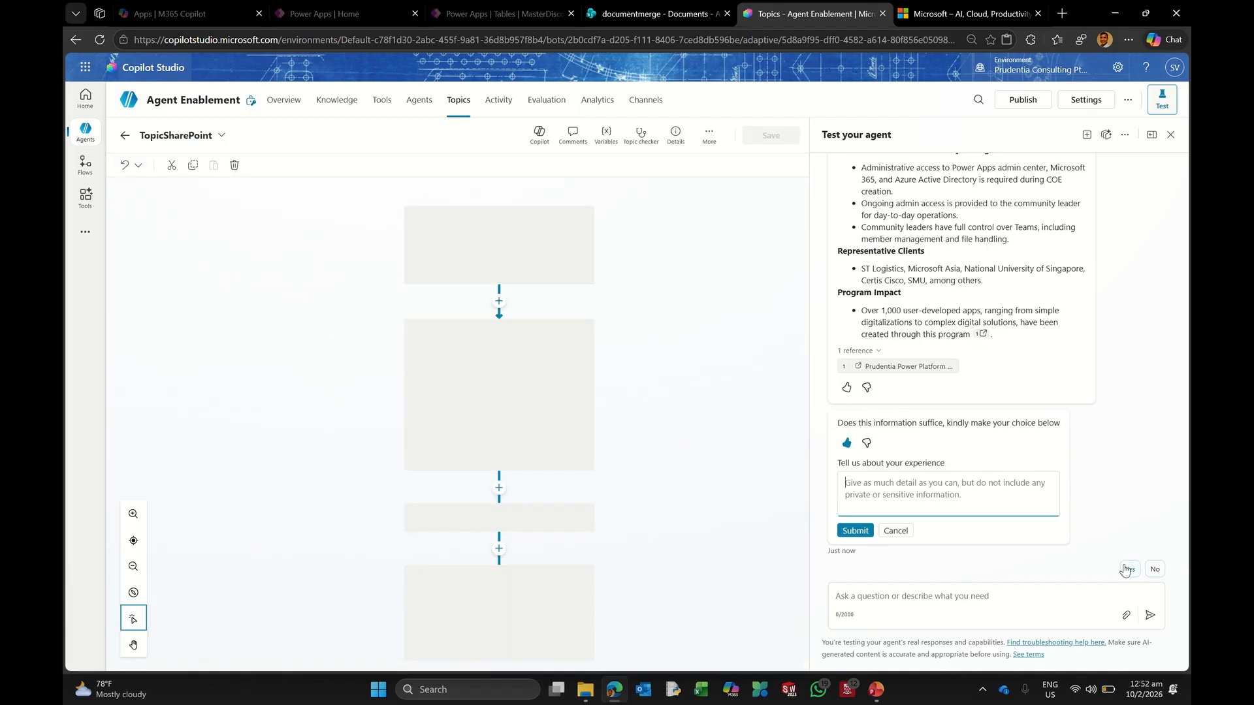
left_click(1128, 569)
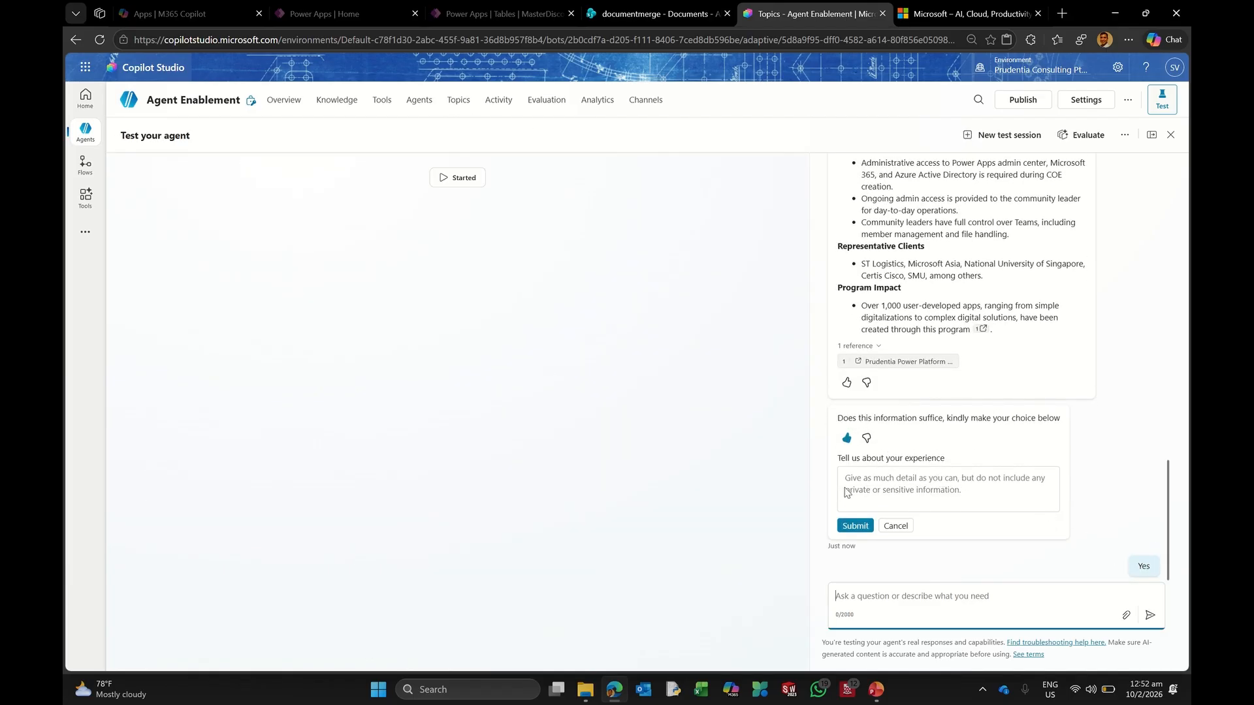
left_click(889, 480)
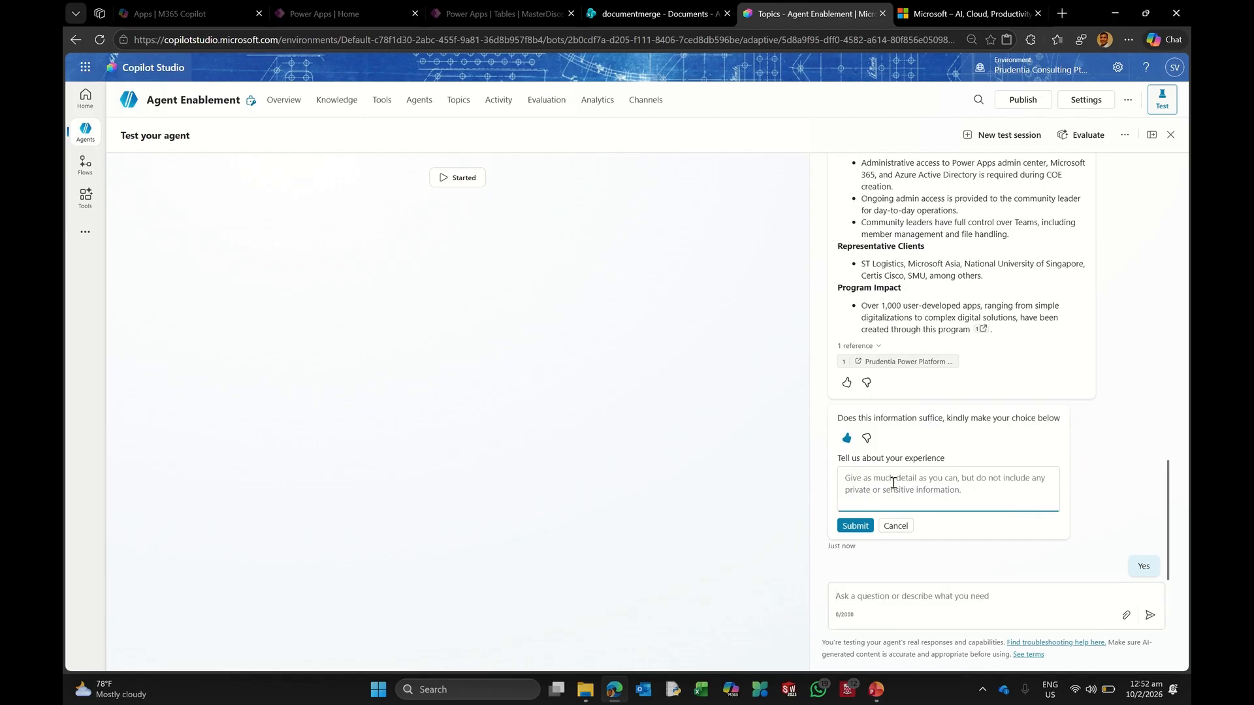
type("Great, thank you!")
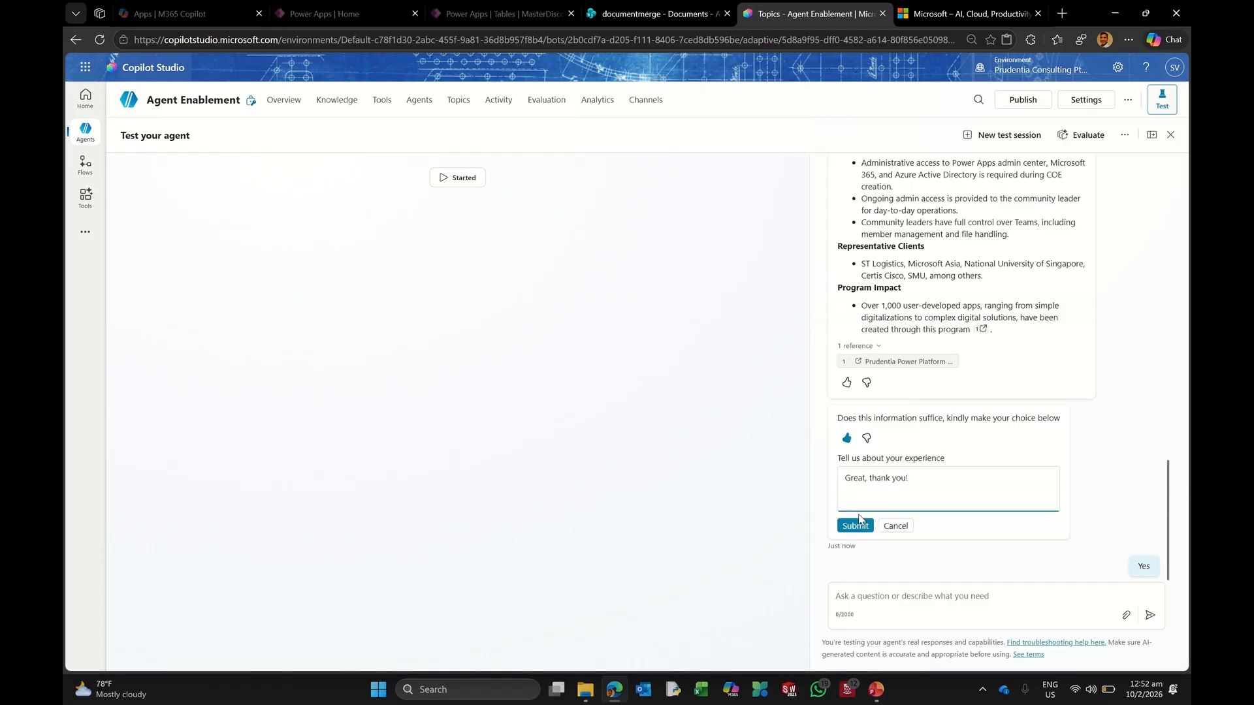
left_click(855, 526)
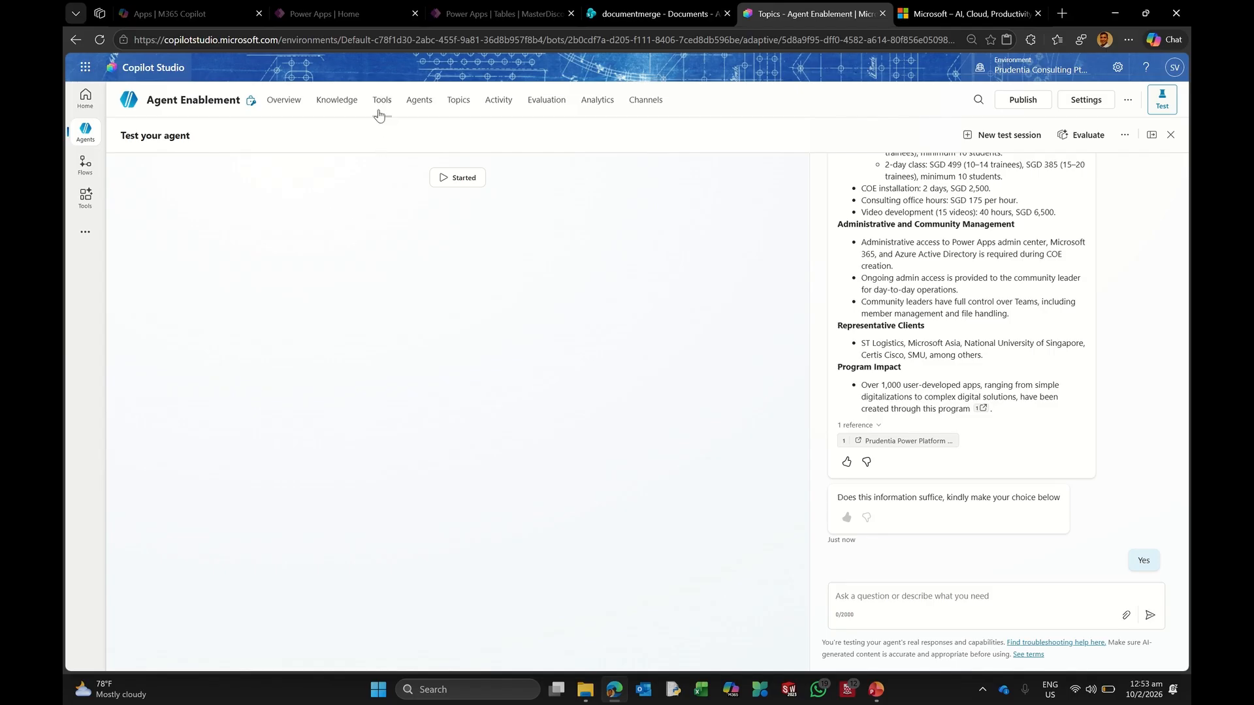
Step: On the documentmerge site, create a blank list named 'cv dfv edf'
left_click(664, 17)
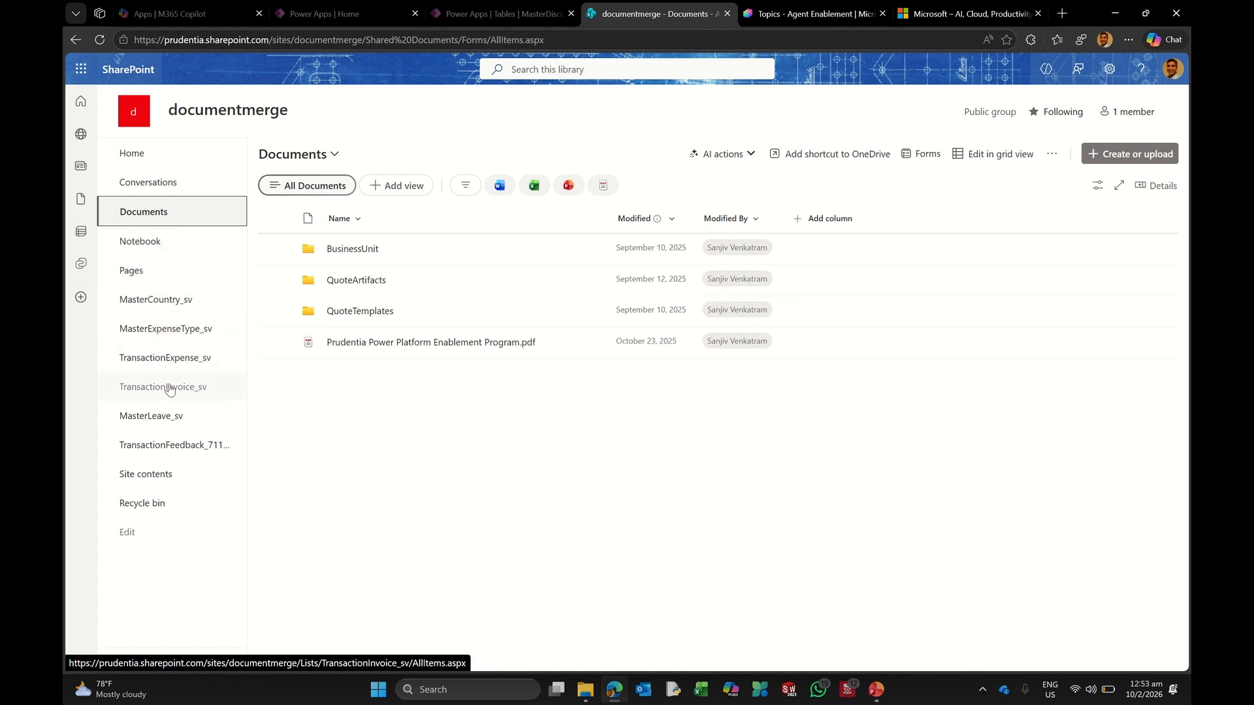
left_click(164, 415)
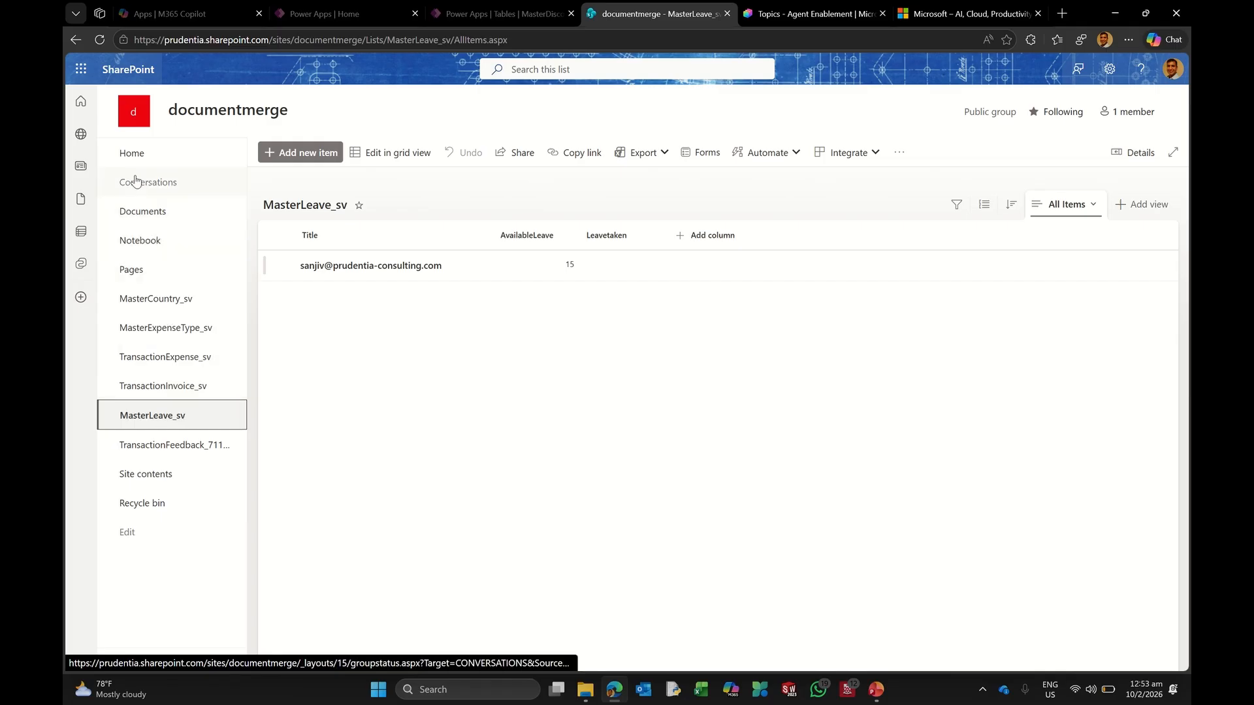
left_click(146, 157)
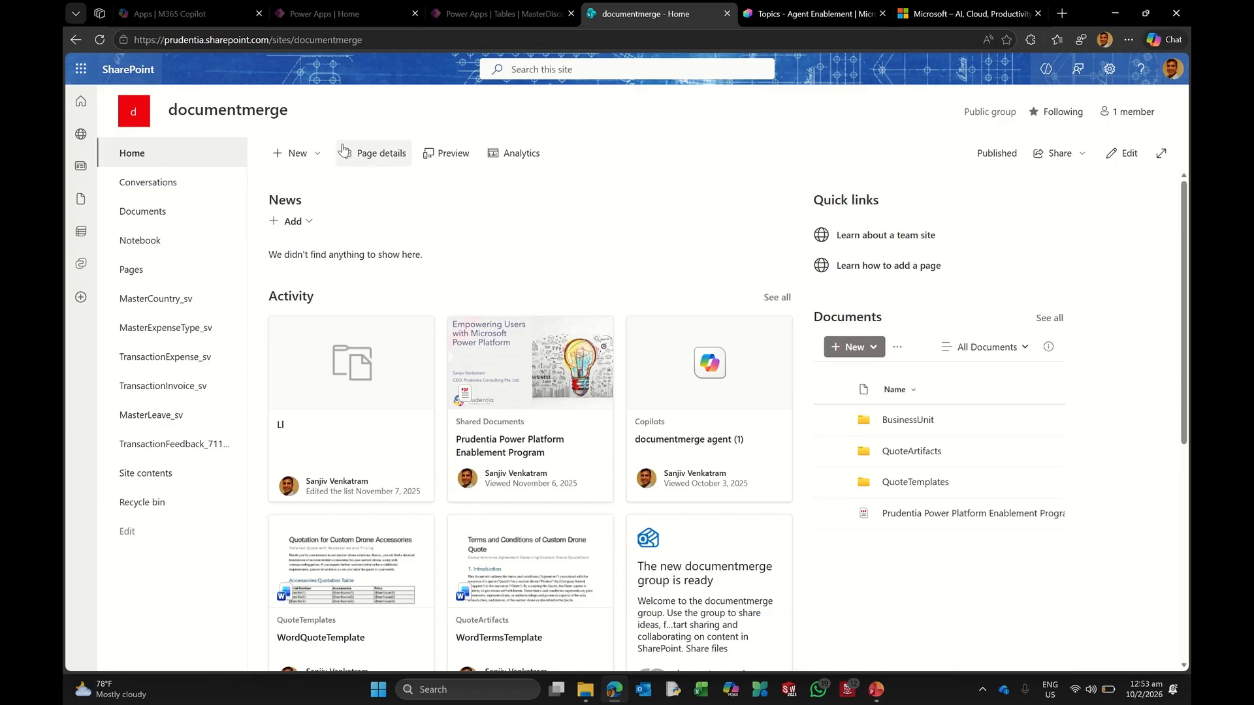
left_click(318, 159)
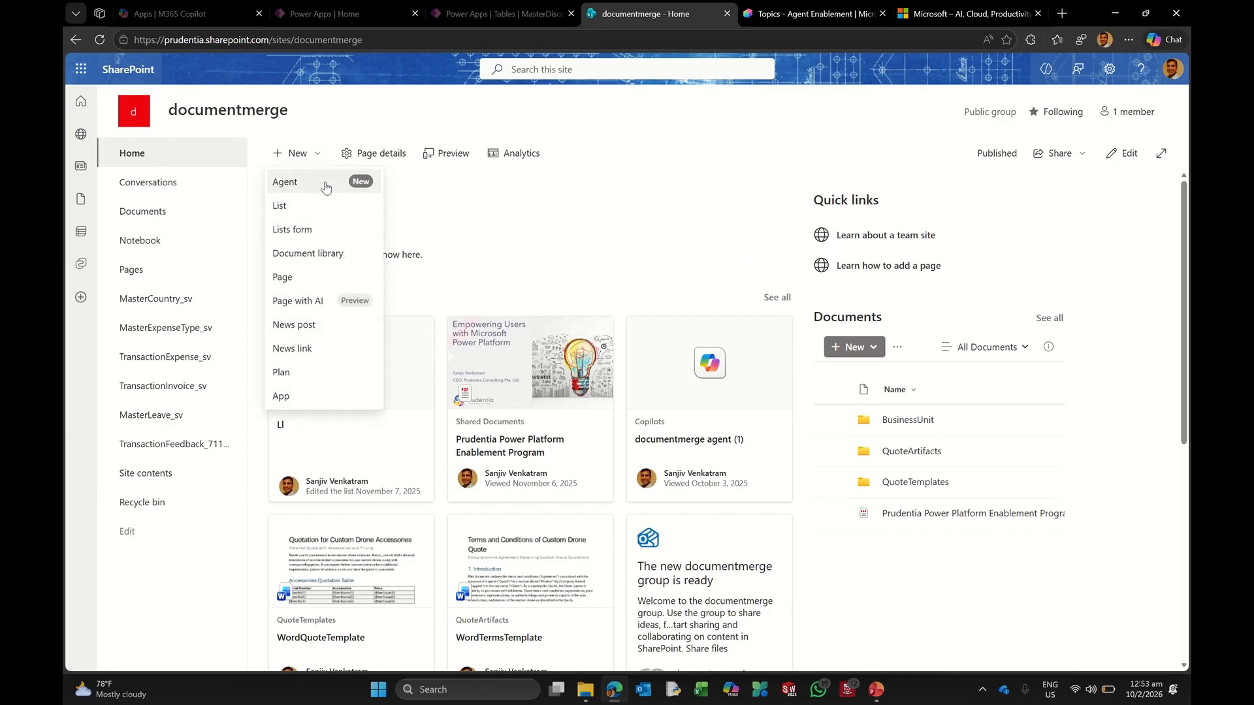
left_click(284, 283)
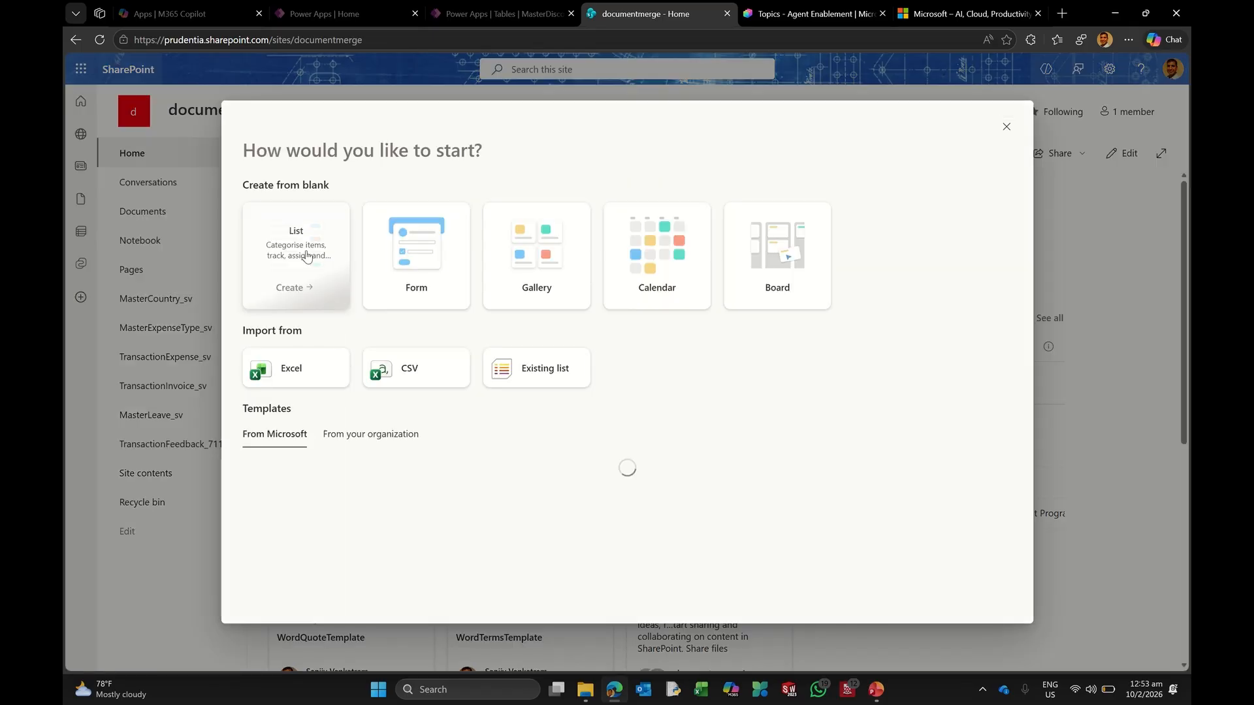
left_click(302, 253)
type("cv dfv edf")
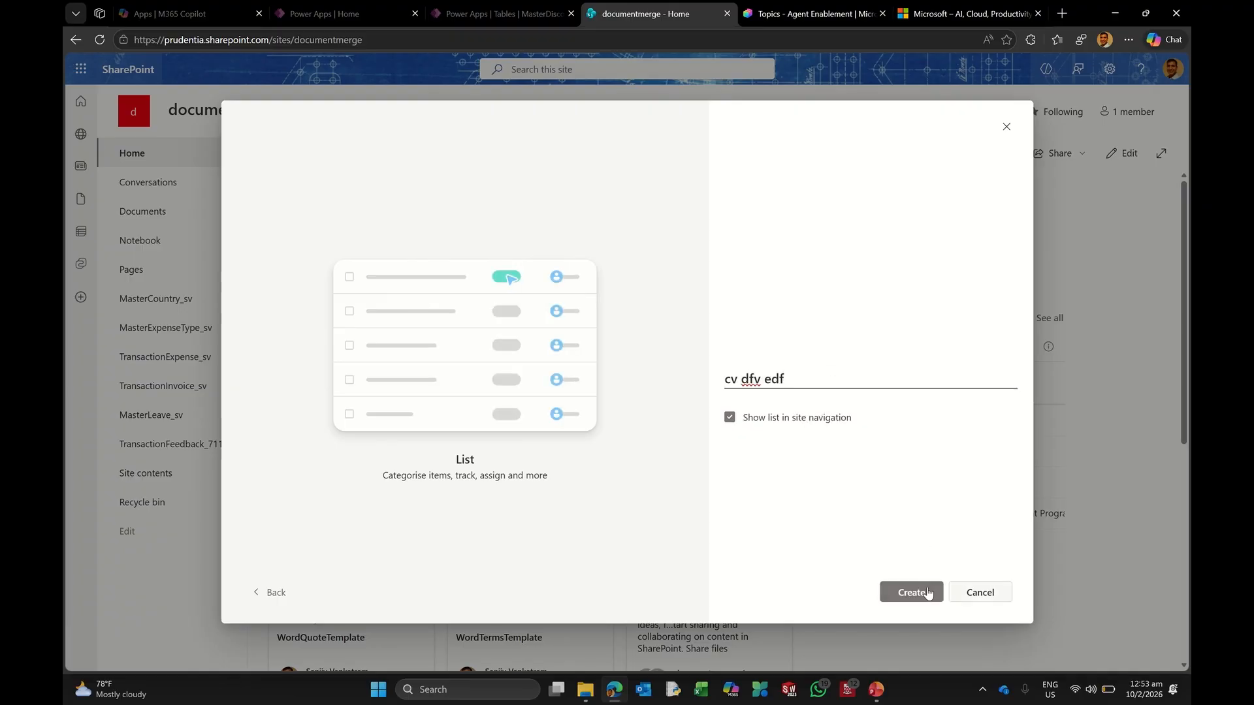
left_click(928, 593)
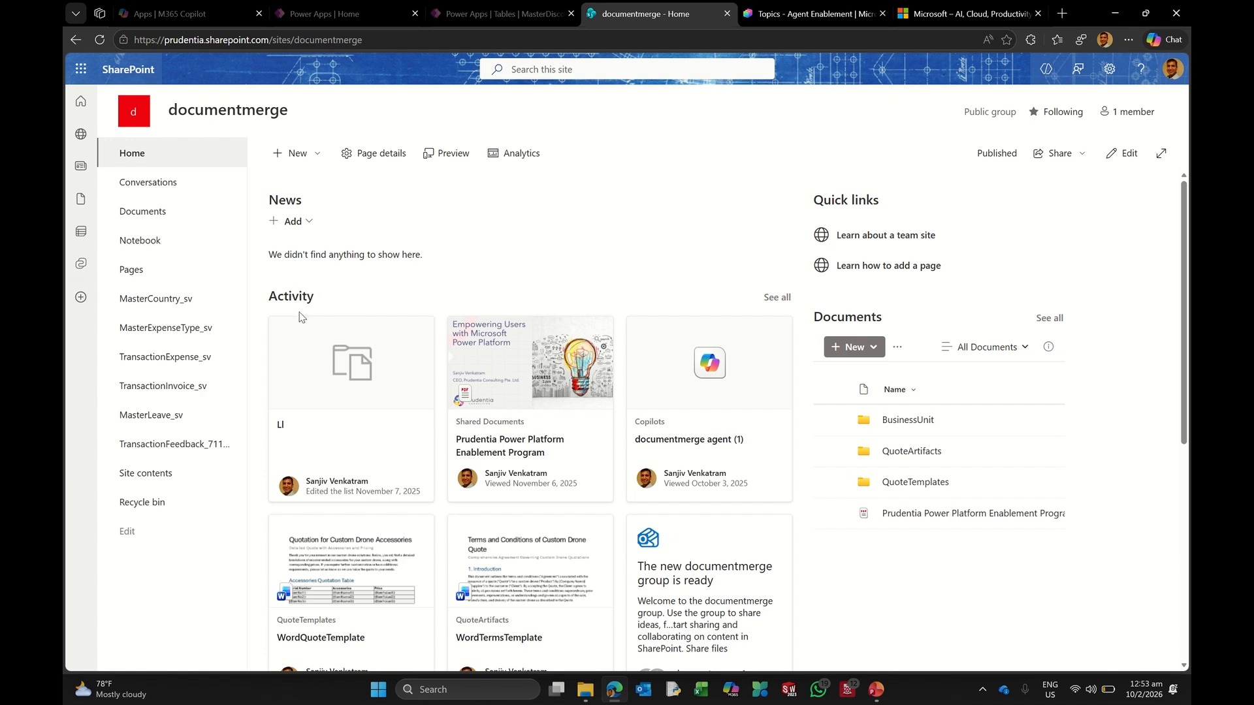
Step: Delete the 'cv dfv edf' list from Site contents, sending it to the recycle bin
left_click(147, 476)
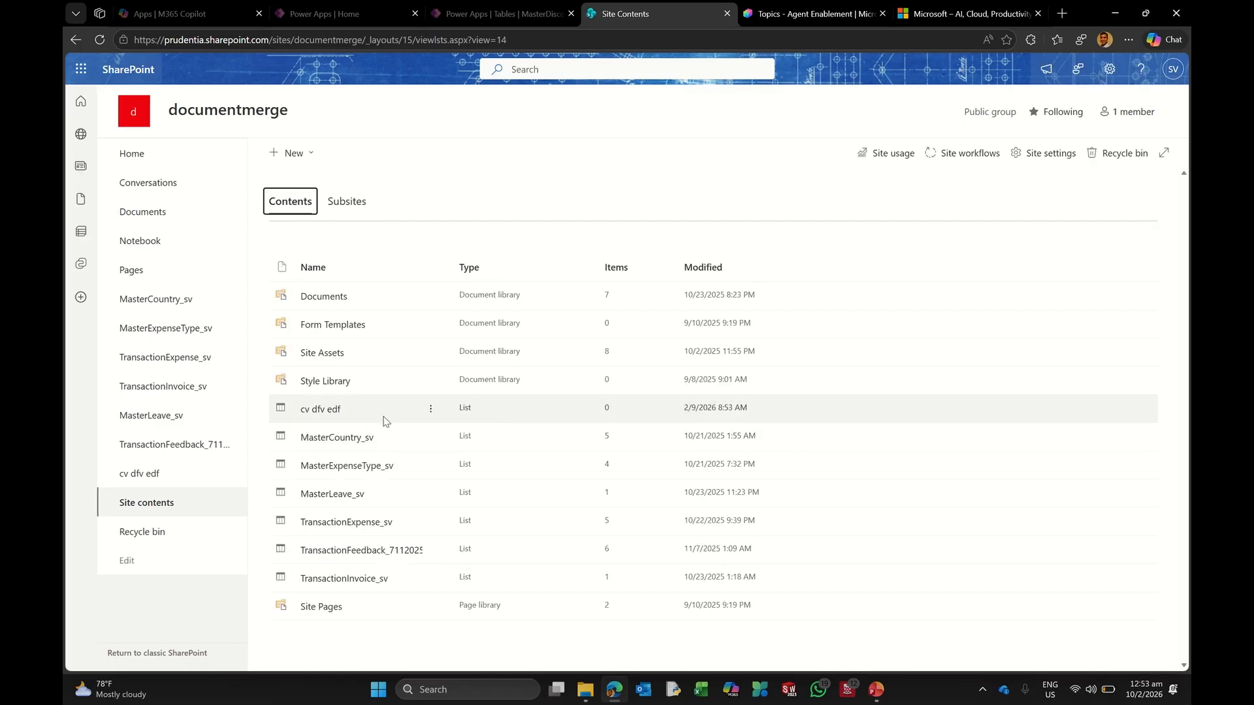
left_click(330, 410)
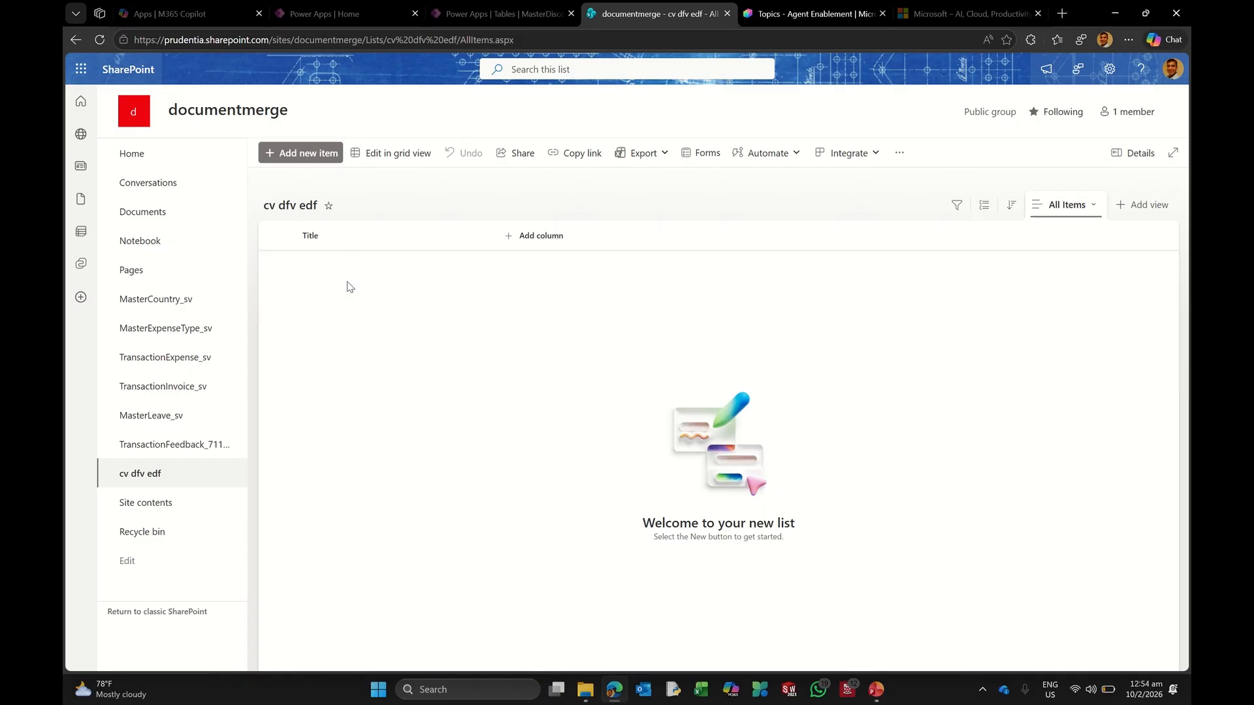
left_click(165, 503)
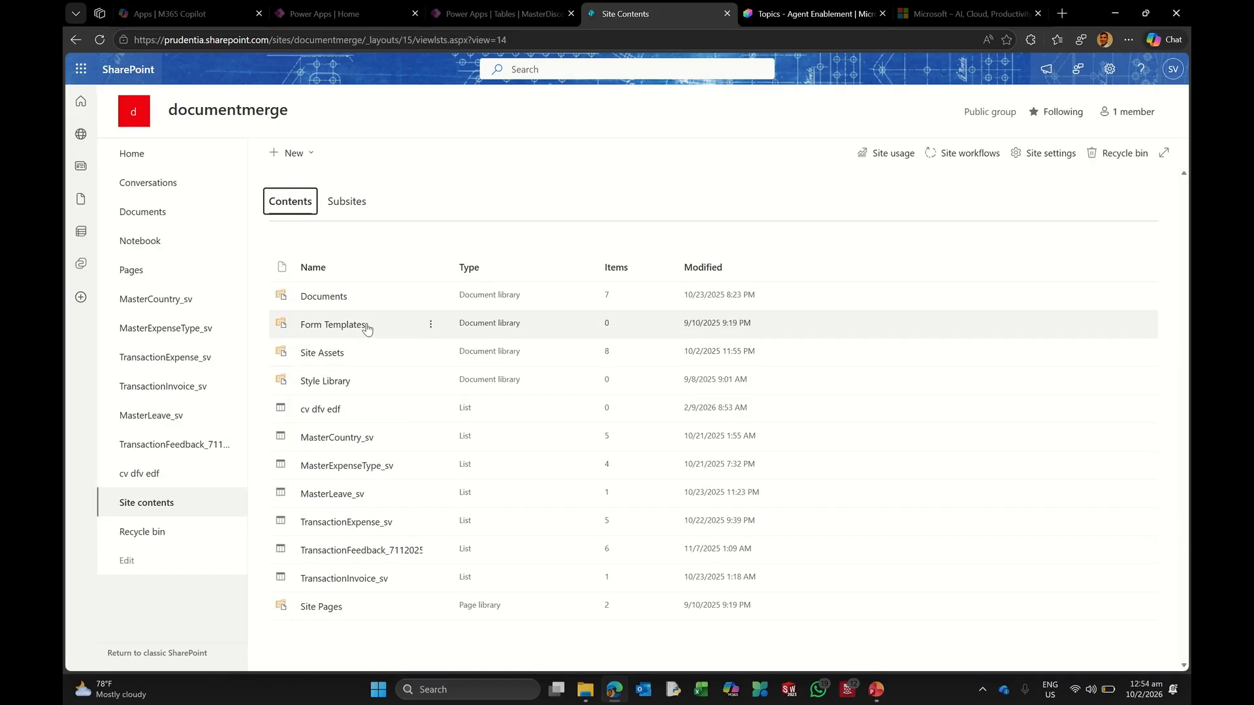
left_click(431, 409)
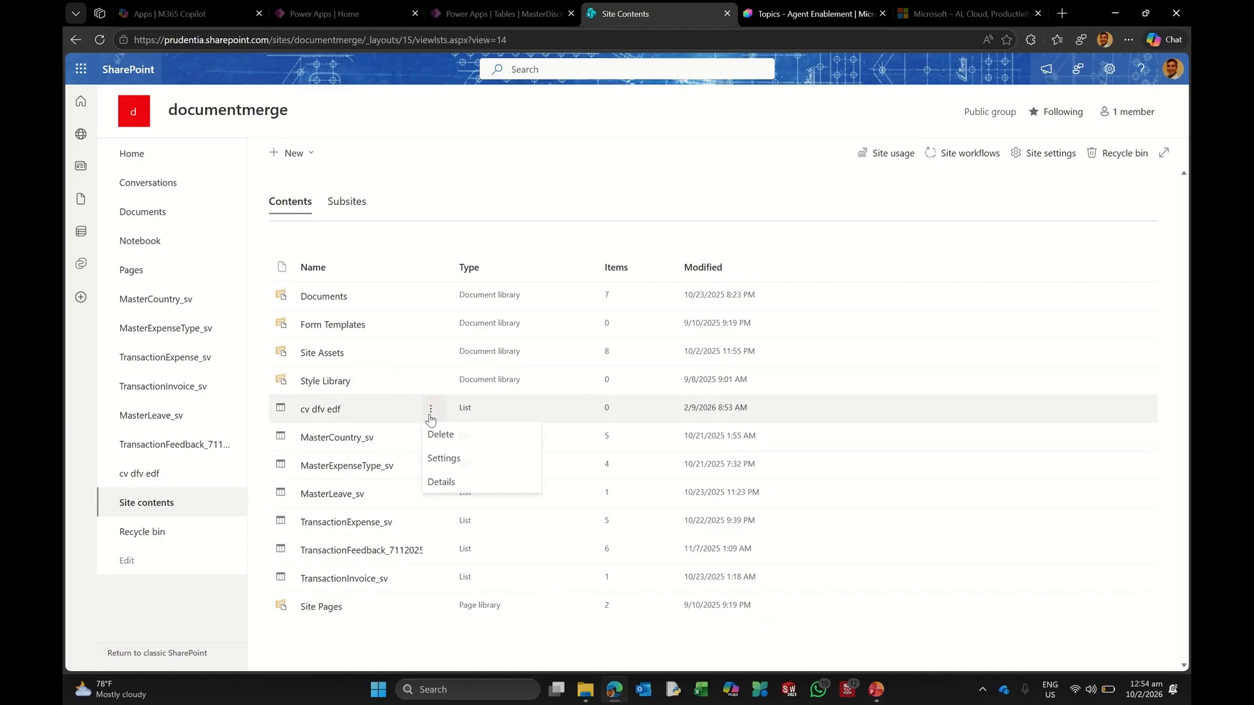
left_click(447, 436)
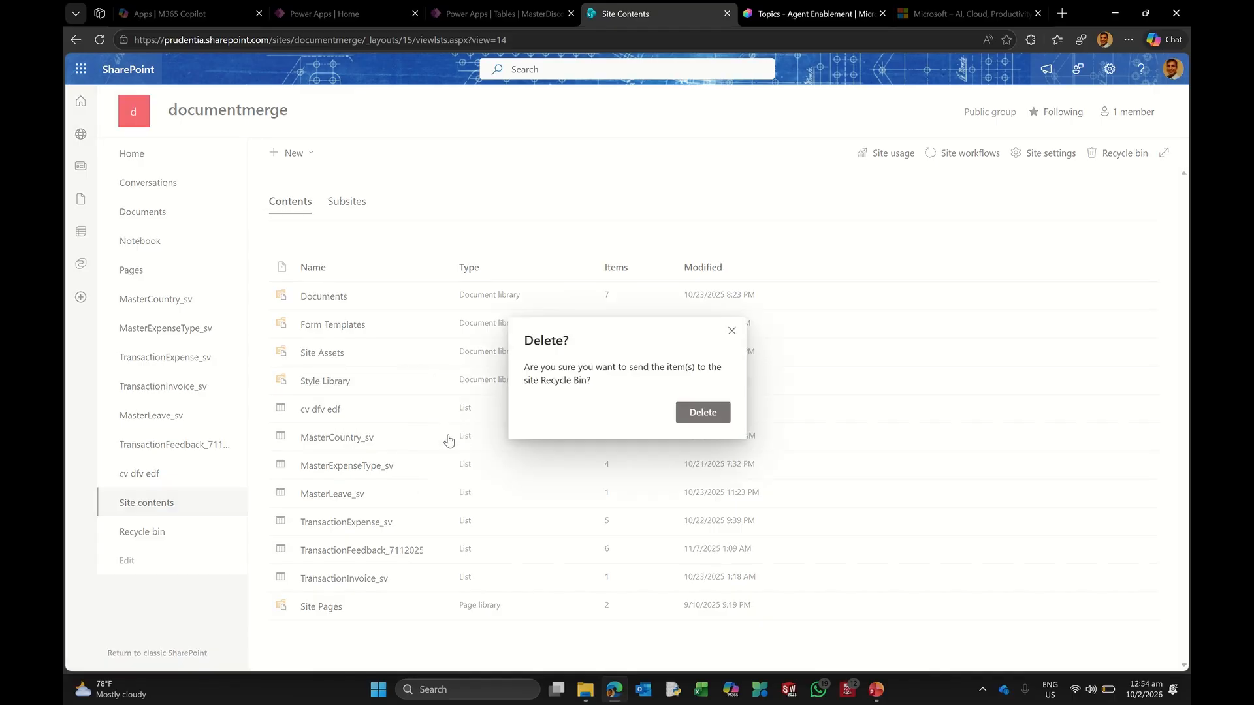
left_click(687, 413)
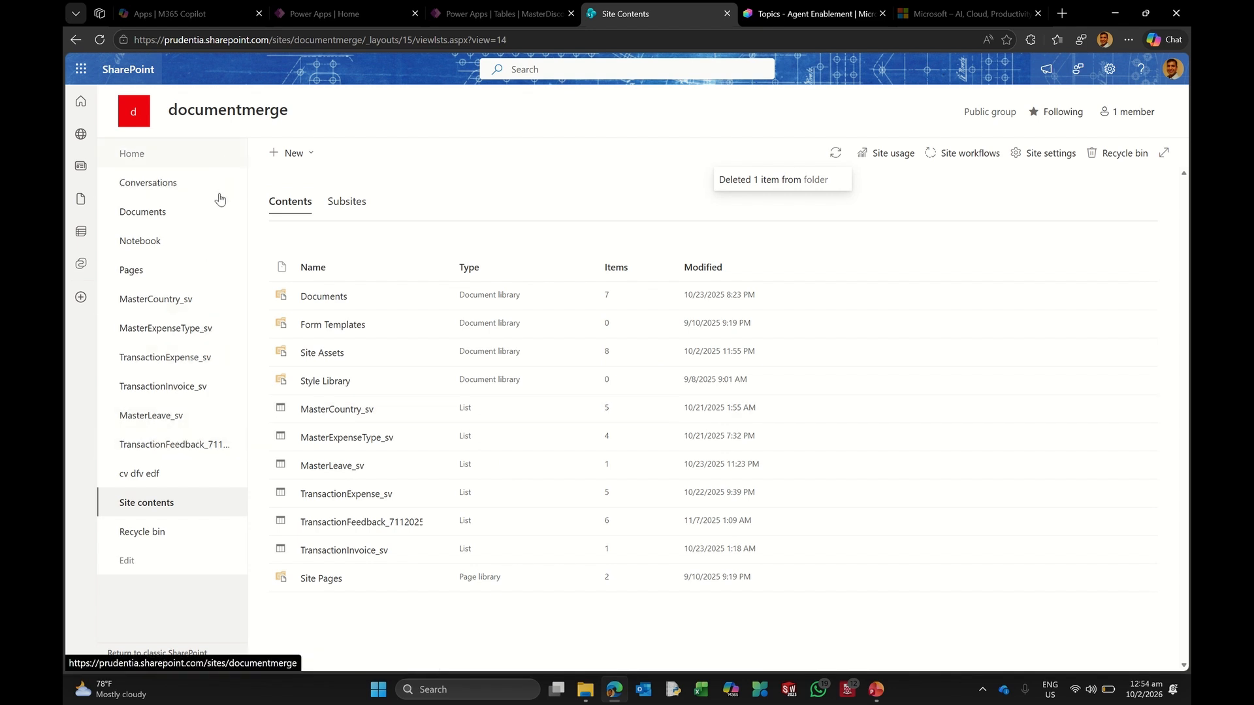
left_click(157, 415)
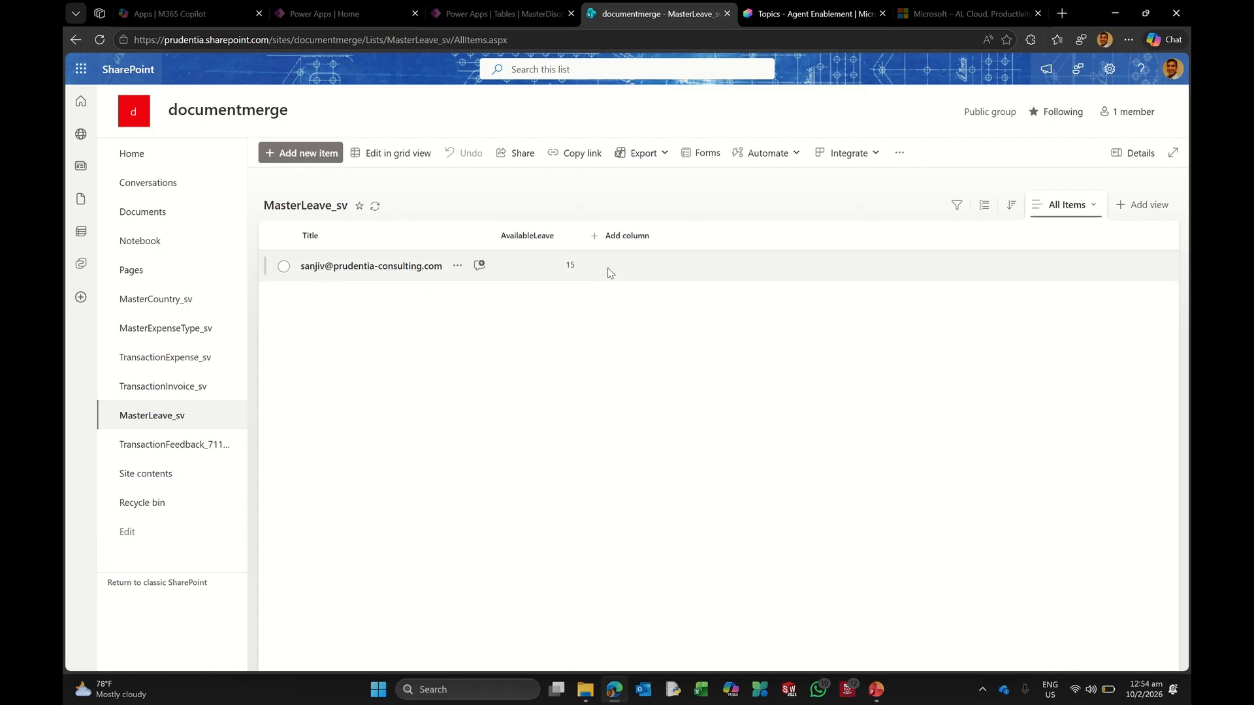
Step: Add a Number column named LeaveTaken to the MasterLeave_sv list
left_click(633, 246)
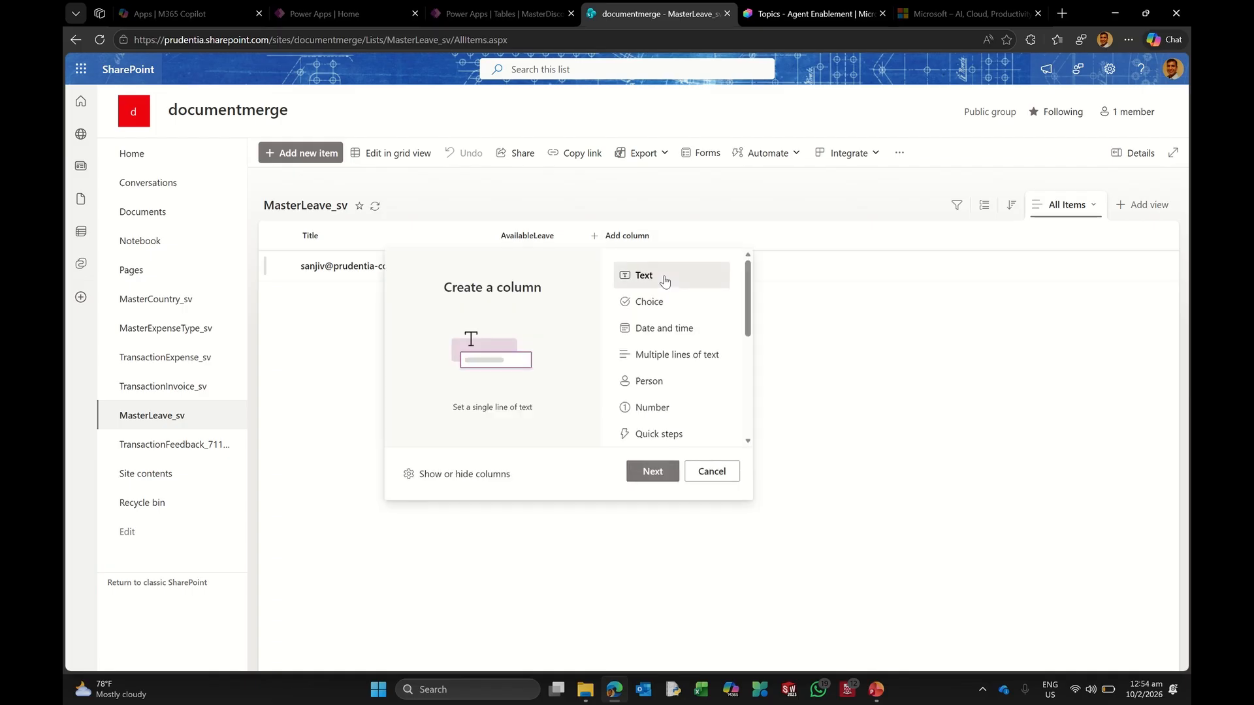
left_click(656, 407)
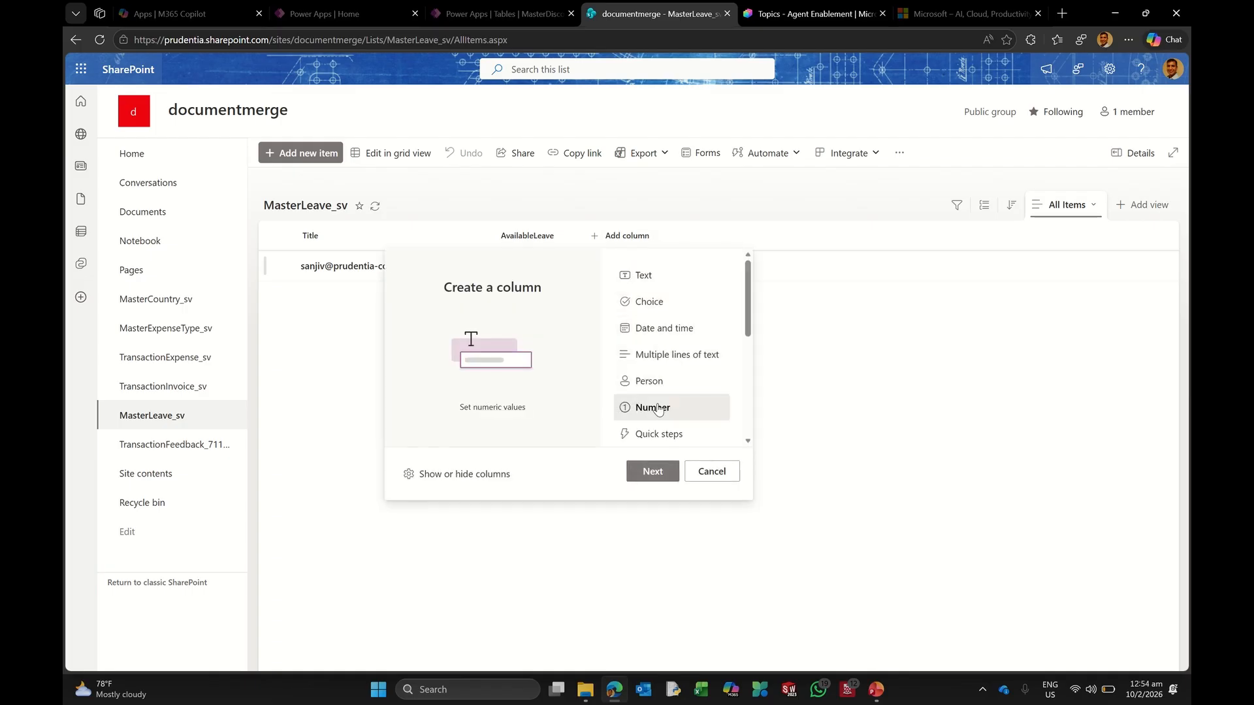
left_click(652, 470)
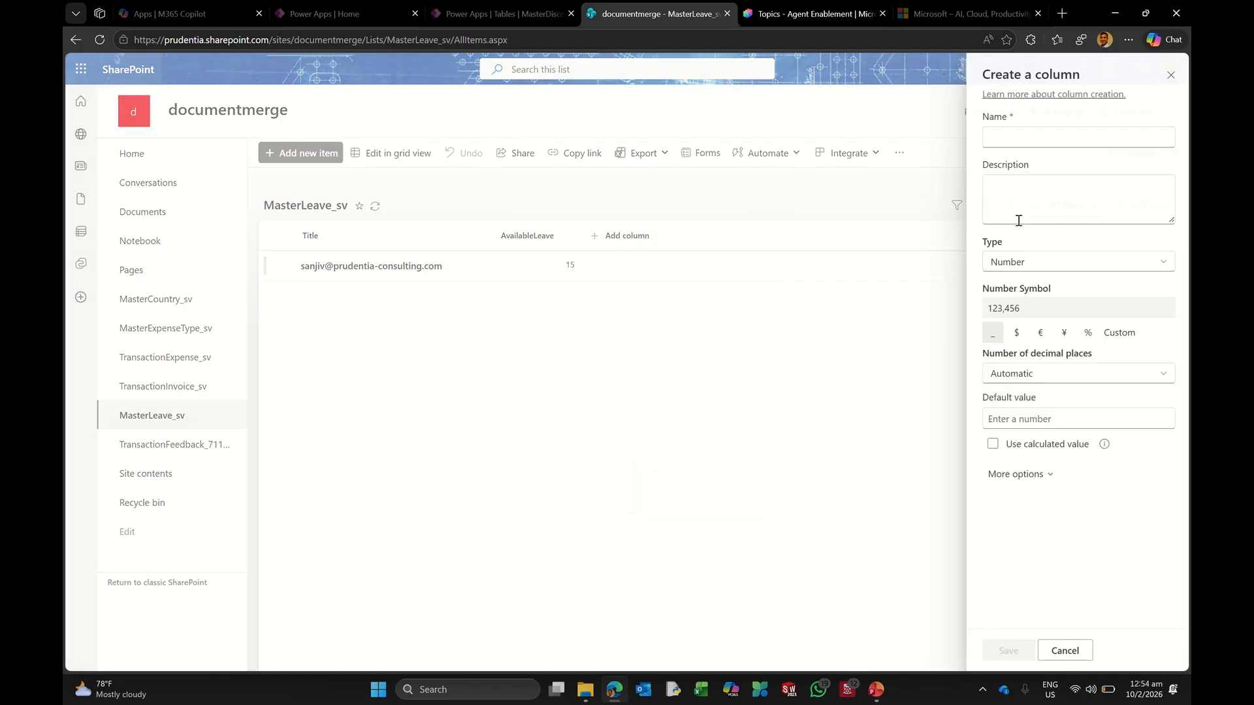
left_click(1000, 143)
type("LeaveTaken")
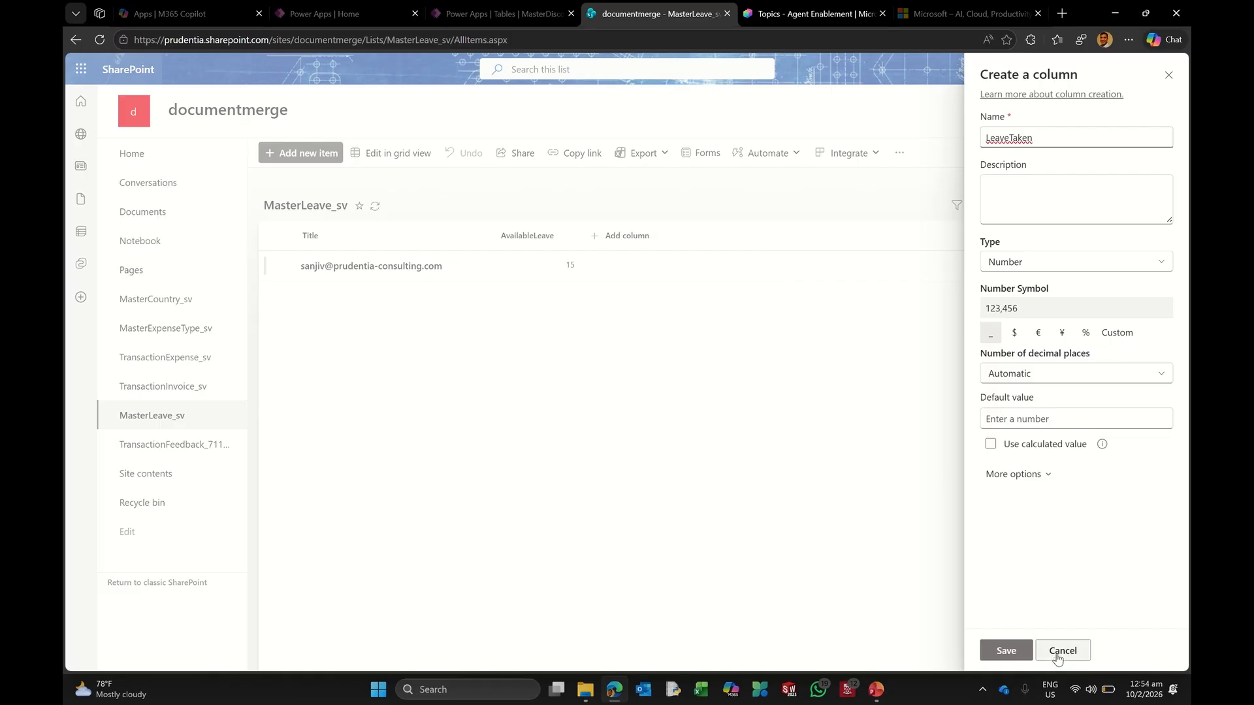
left_click(1005, 649)
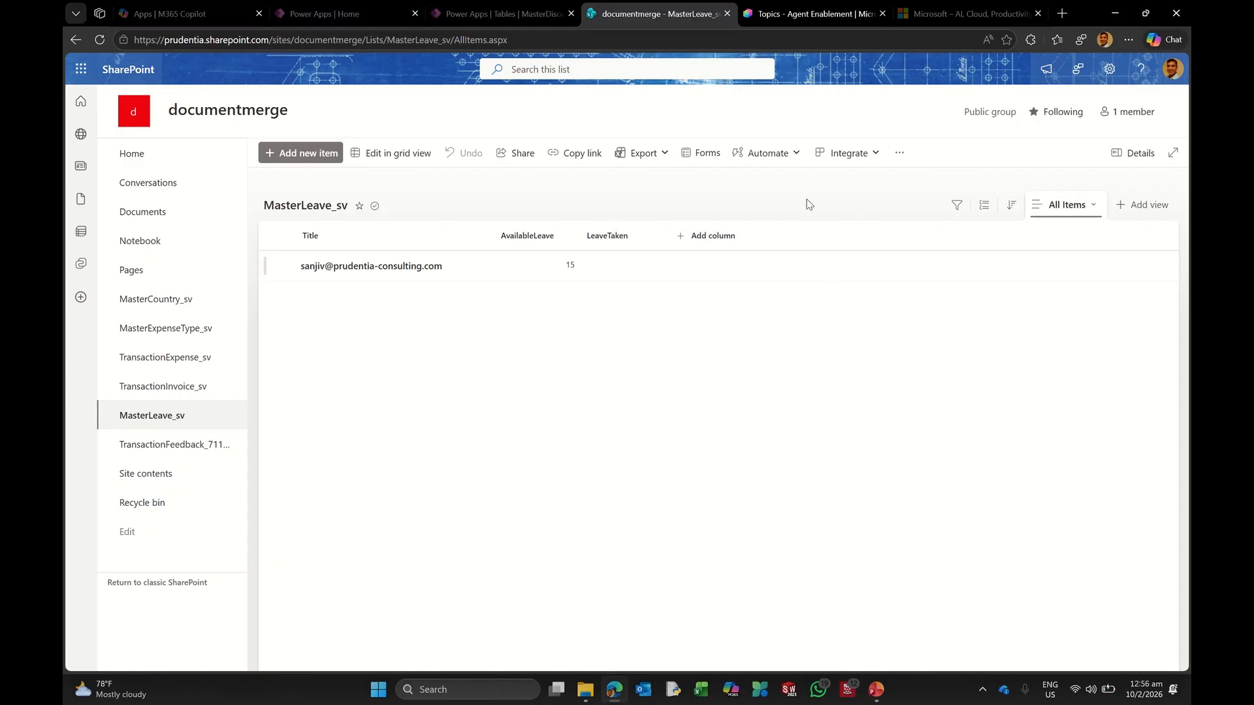
Step: In Copilot Studio, open the Conversation Start system topic
left_click(800, 16)
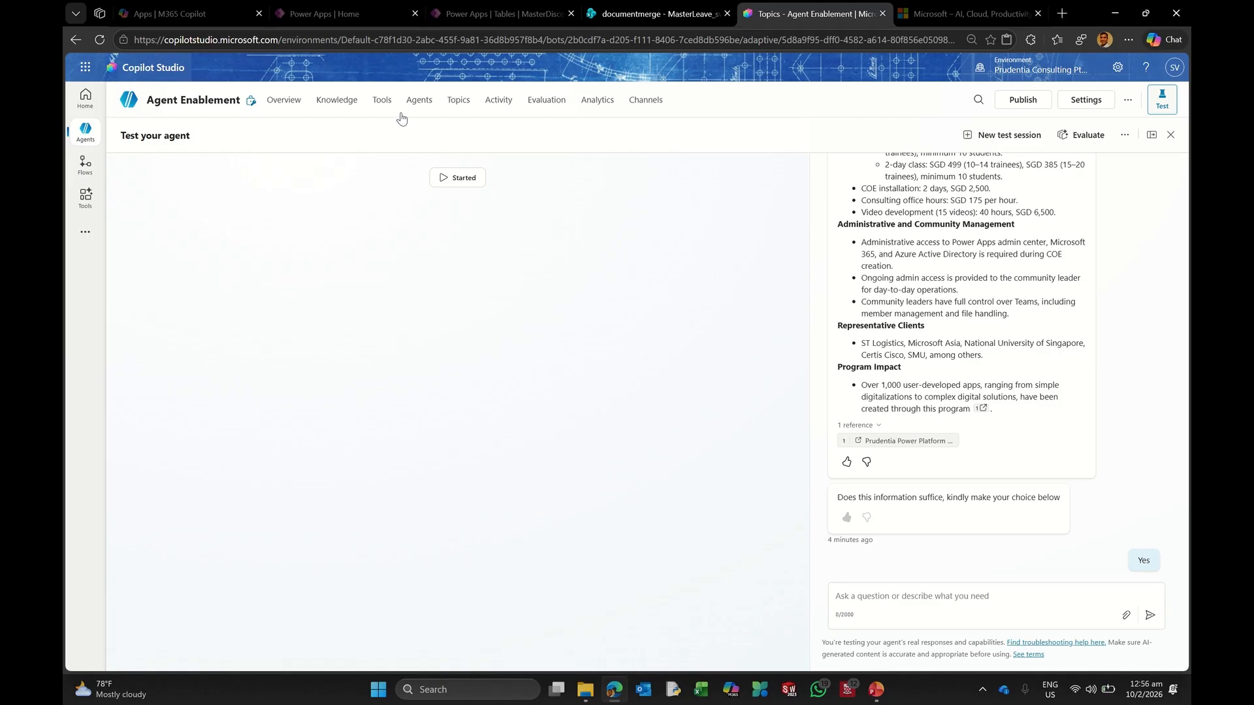
left_click(384, 105)
left_click(457, 103)
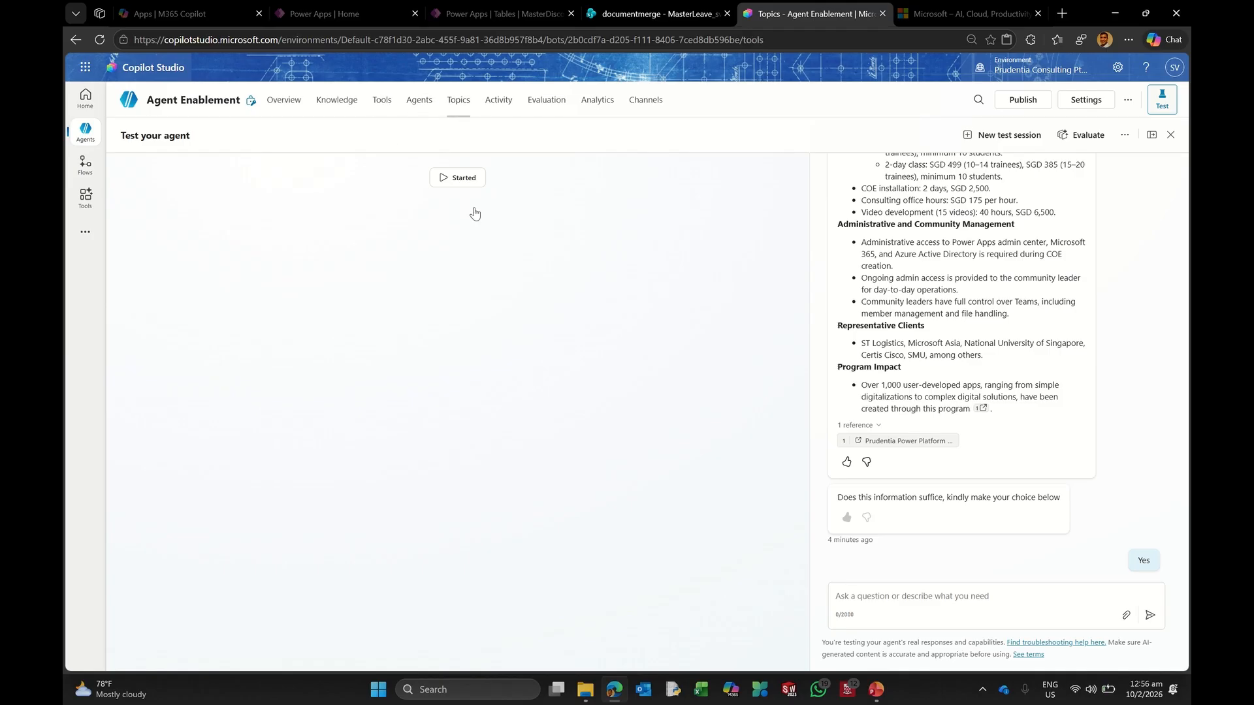
left_click(246, 170)
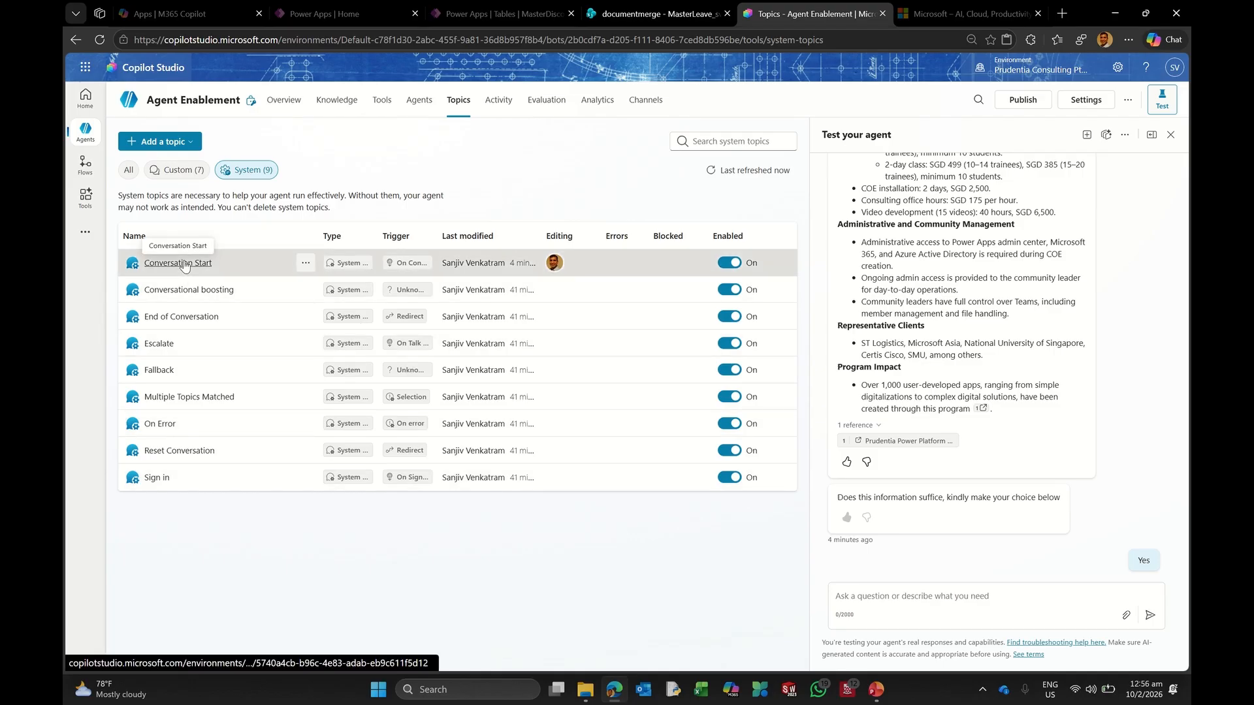
left_click(184, 264)
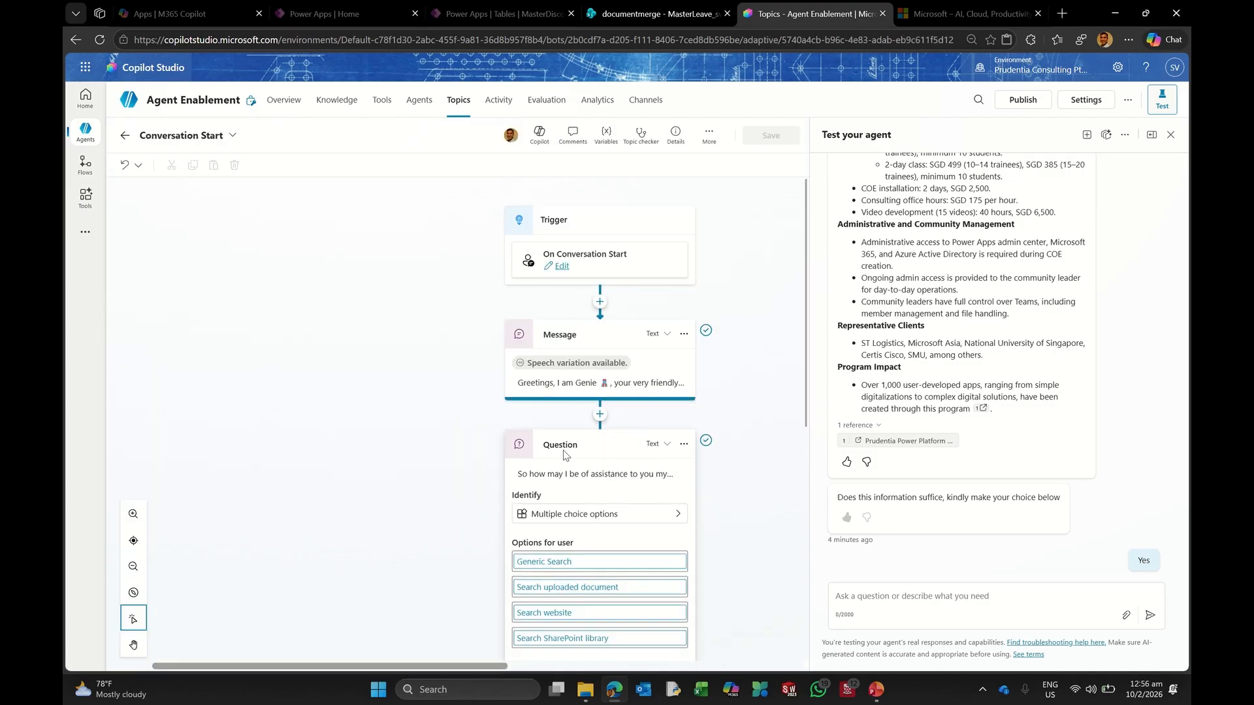
Step: Add a 'Manage leave' option to the Conversation Start question and save the topic
scroll(565, 455, "down", 4)
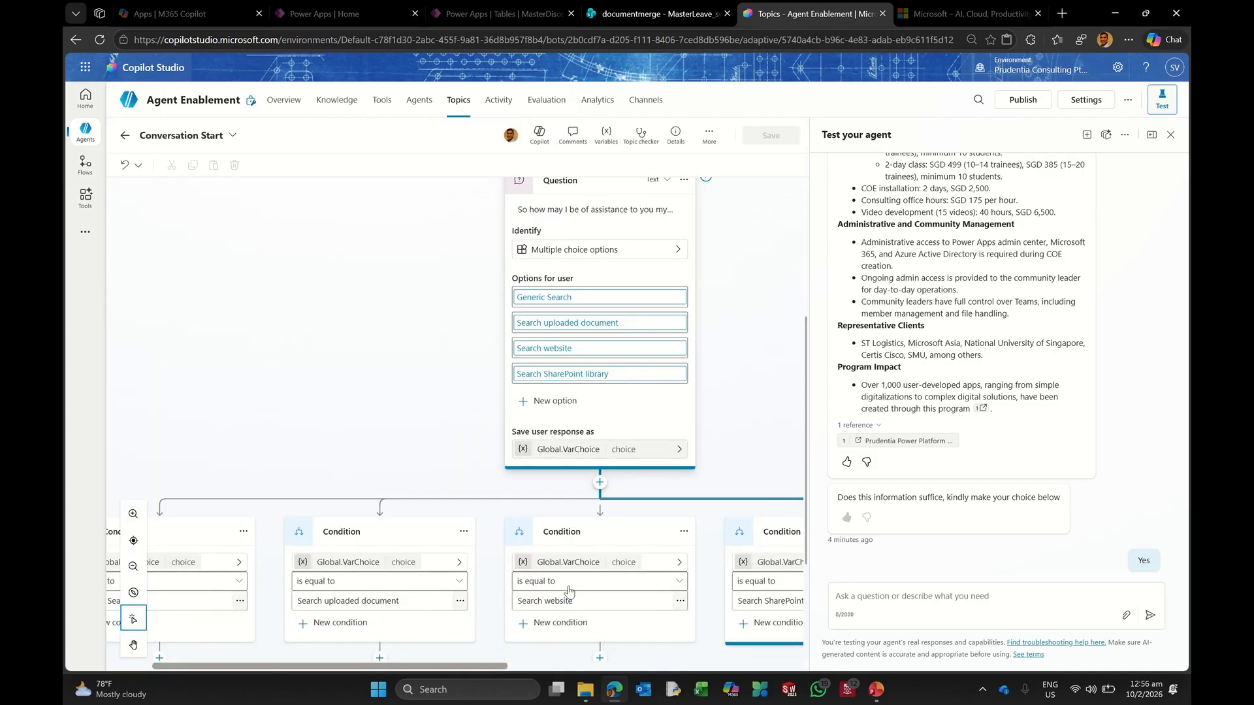
left_click(550, 405)
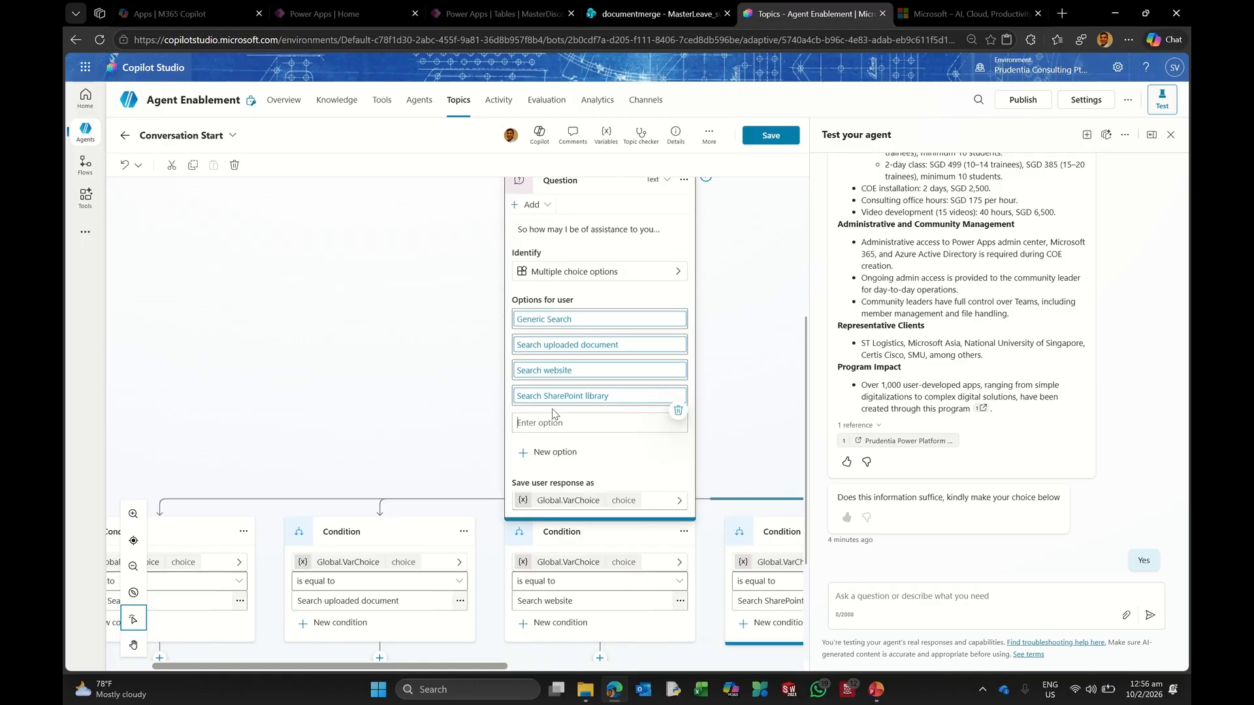
left_click(641, 420)
type("Leave")
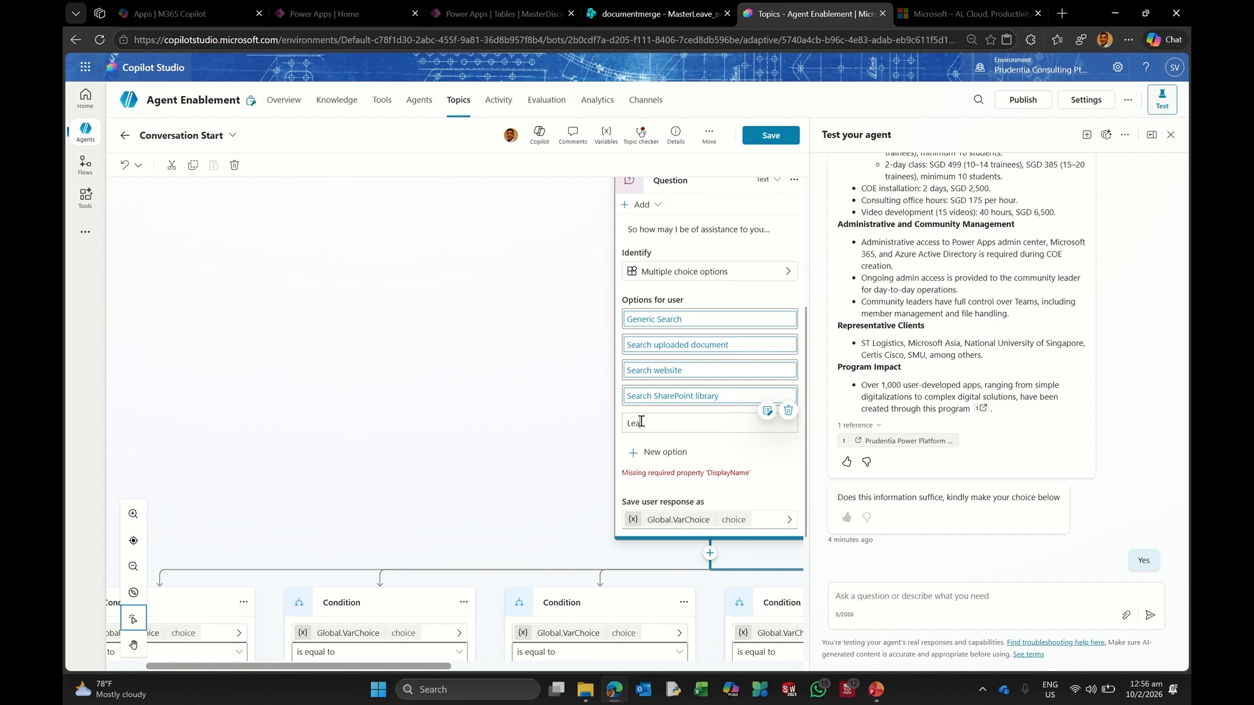
key("BackSpace")
key("BackSpace")
key("BackSpace")
type("Manage leaver")
key("Return")
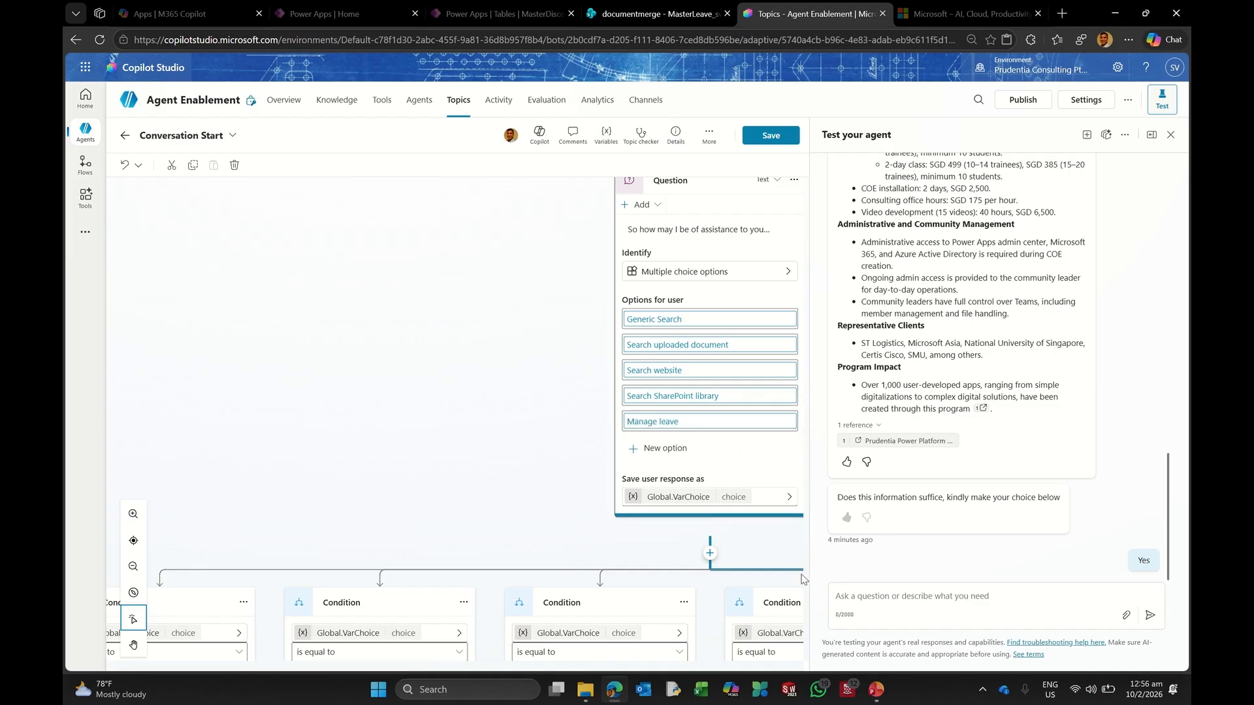
left_click_drag(428, 667, 702, 667)
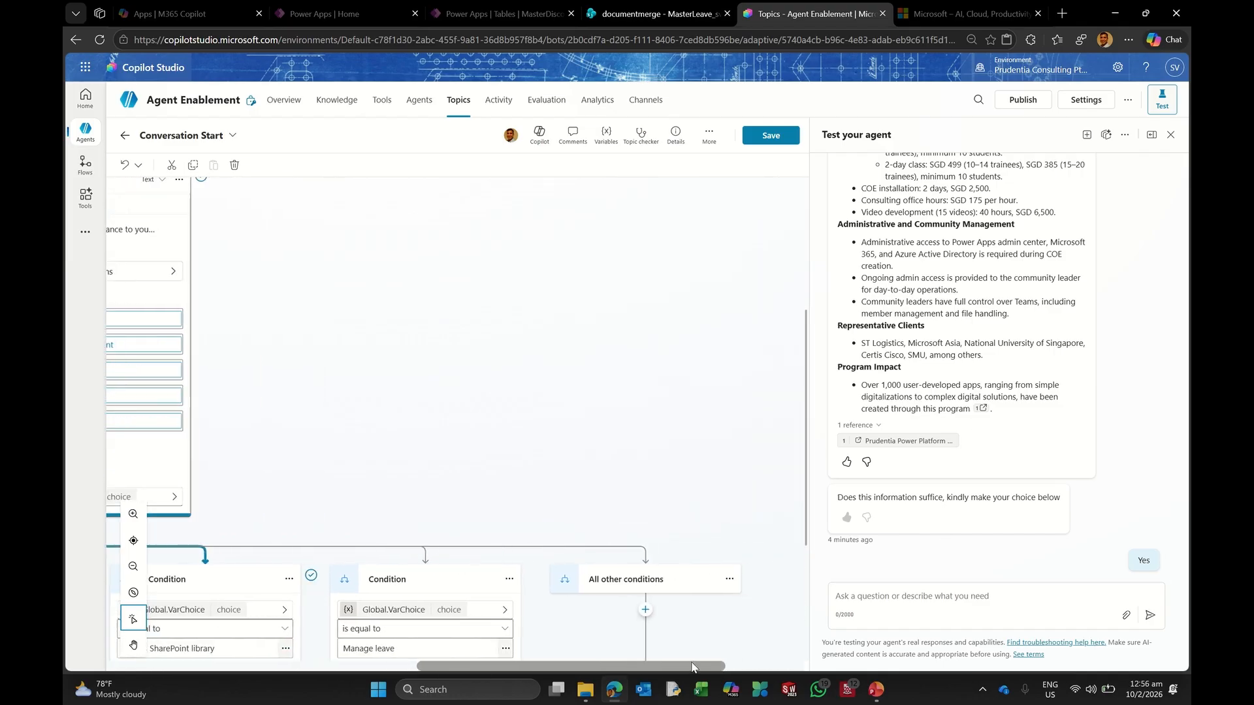
scroll(683, 483, "down", 4)
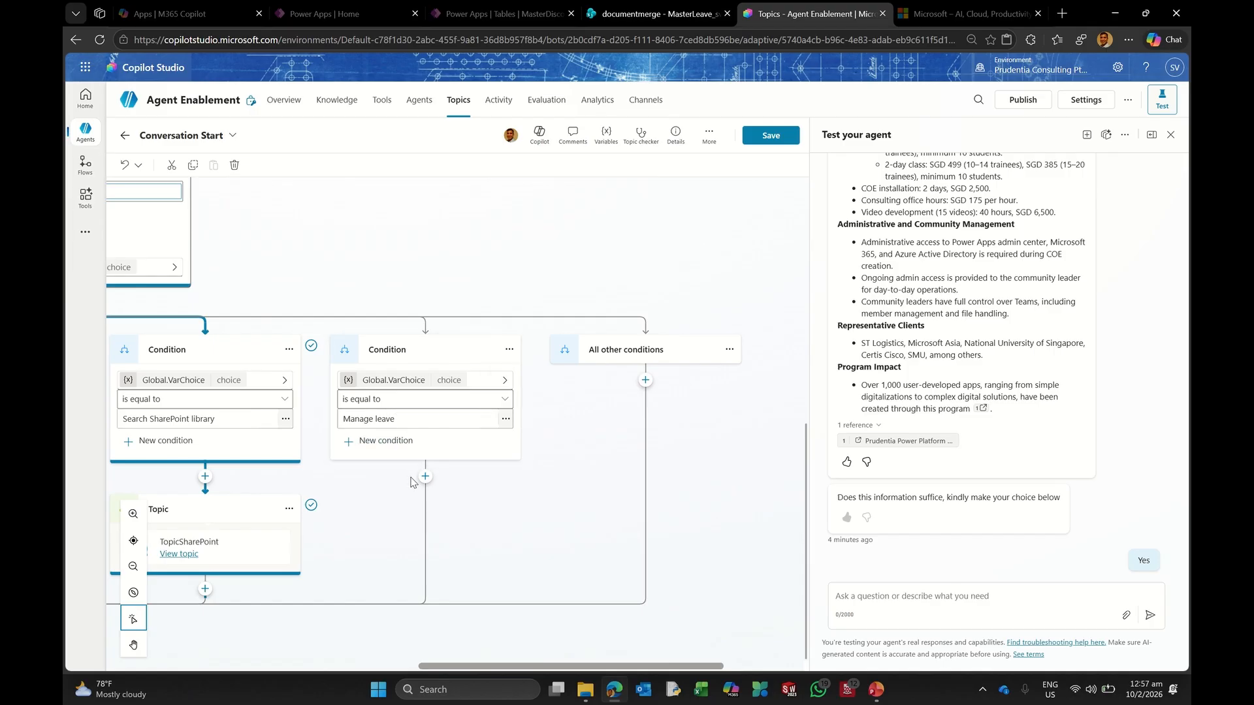
left_click(771, 146)
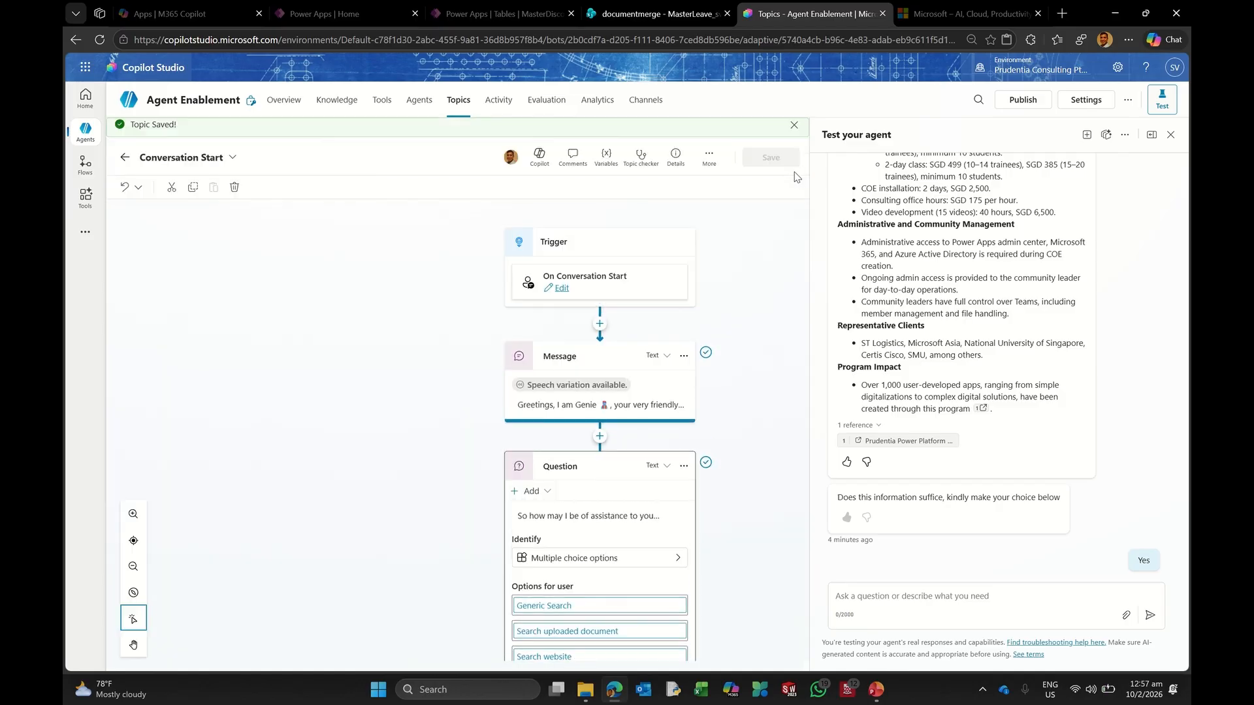
left_click(458, 100)
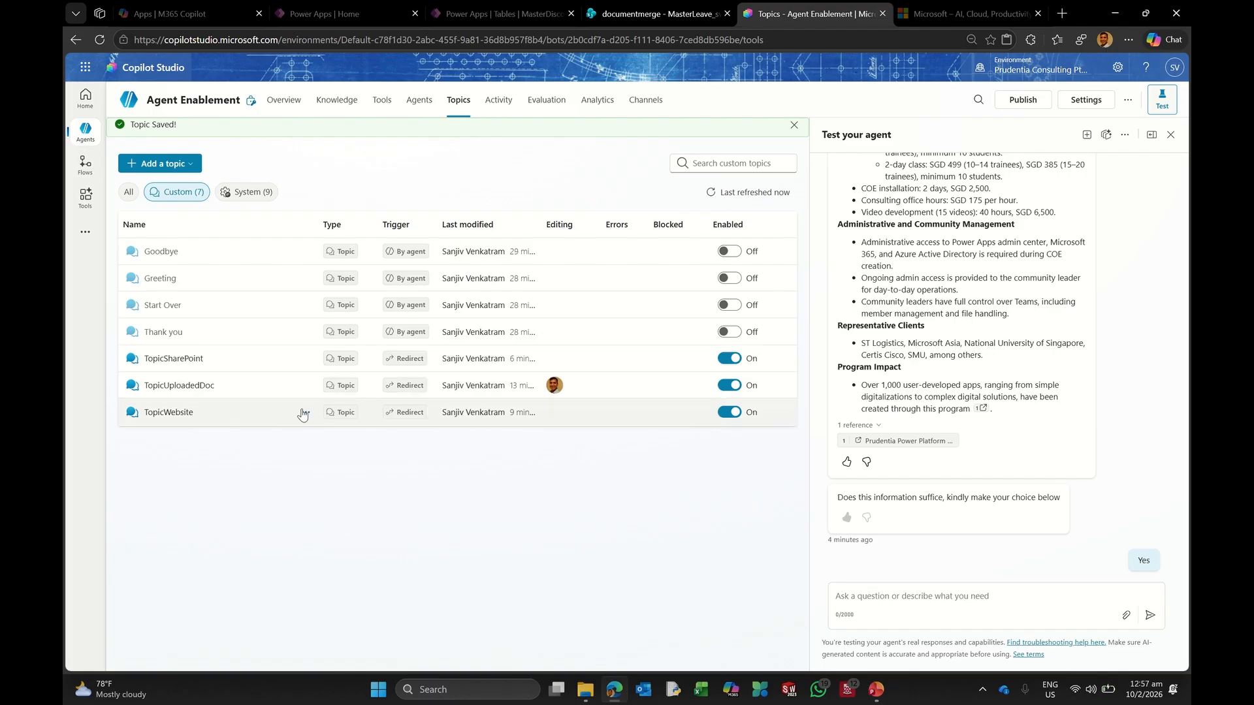
Step: Duplicate the TopicWebsite topic and rename the copy to TopicLeave
left_click(305, 414)
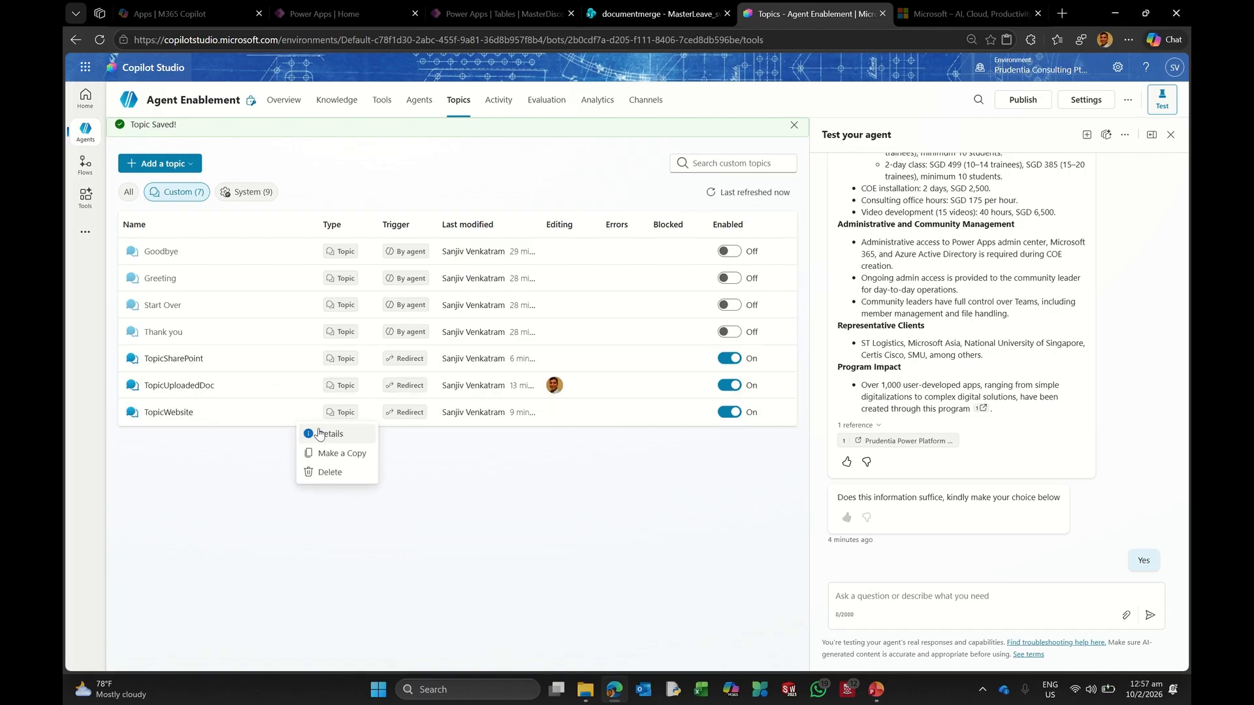
left_click(331, 455)
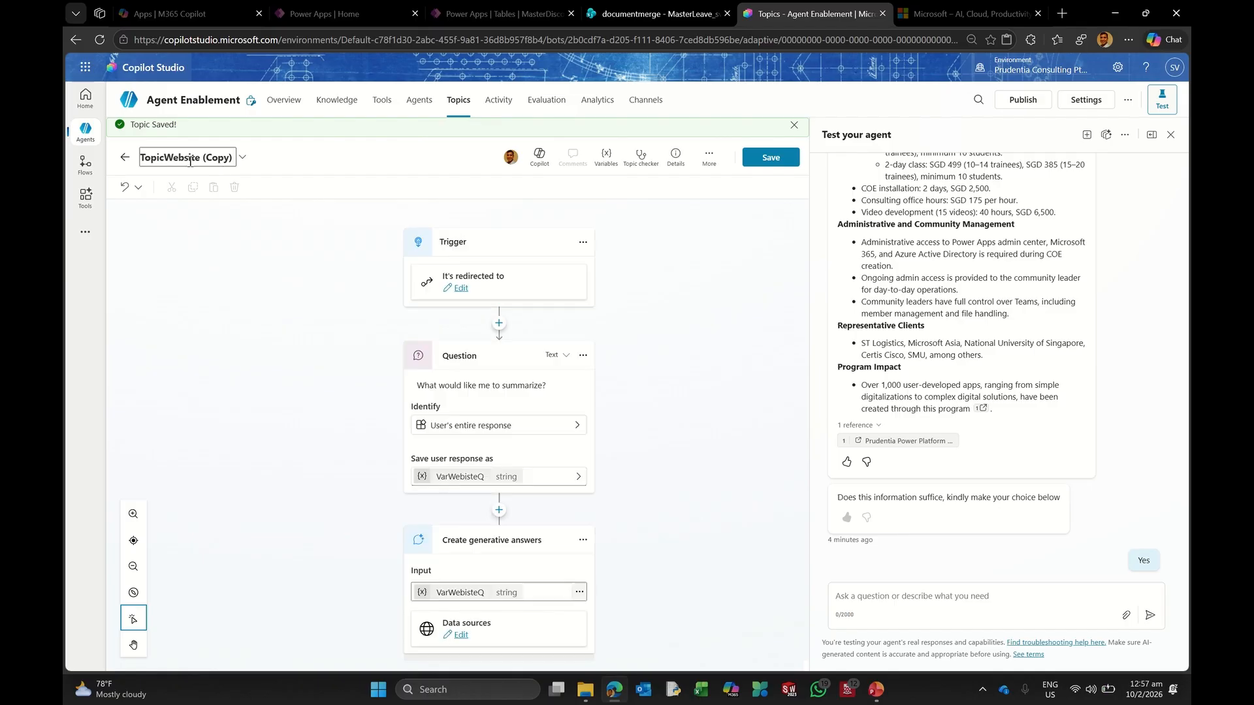
left_click(200, 135)
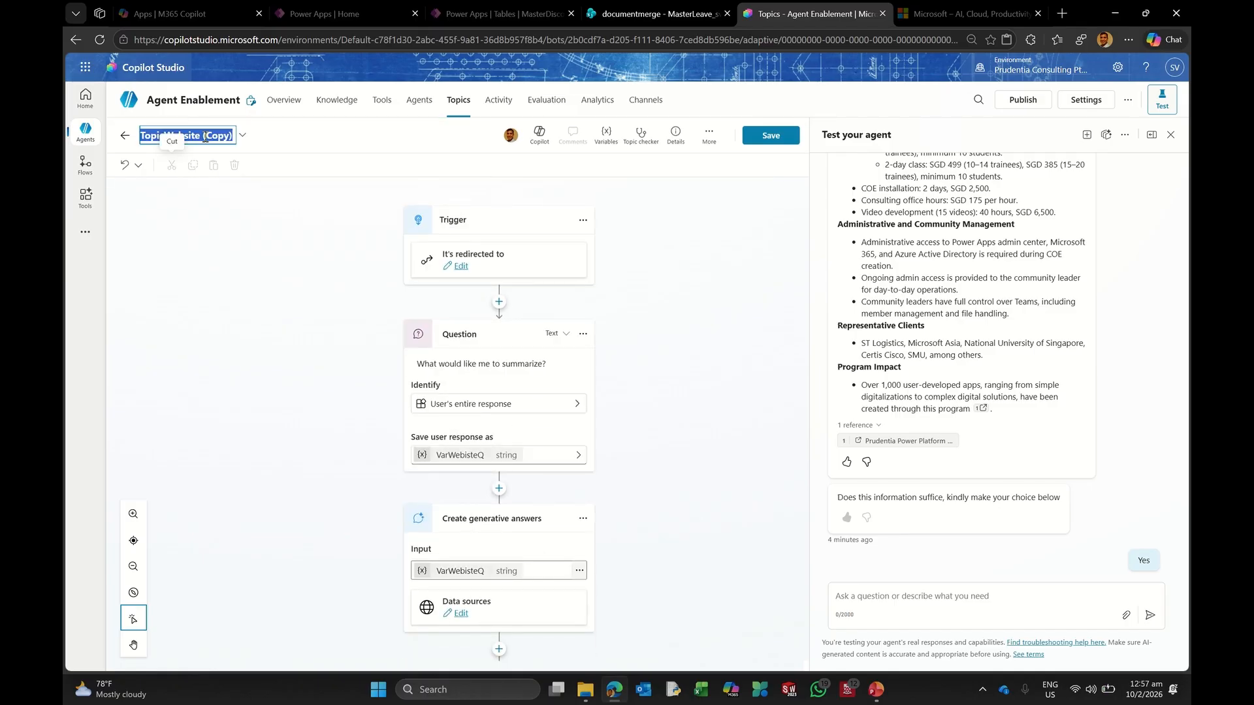
left_click_drag(166, 135, 271, 160)
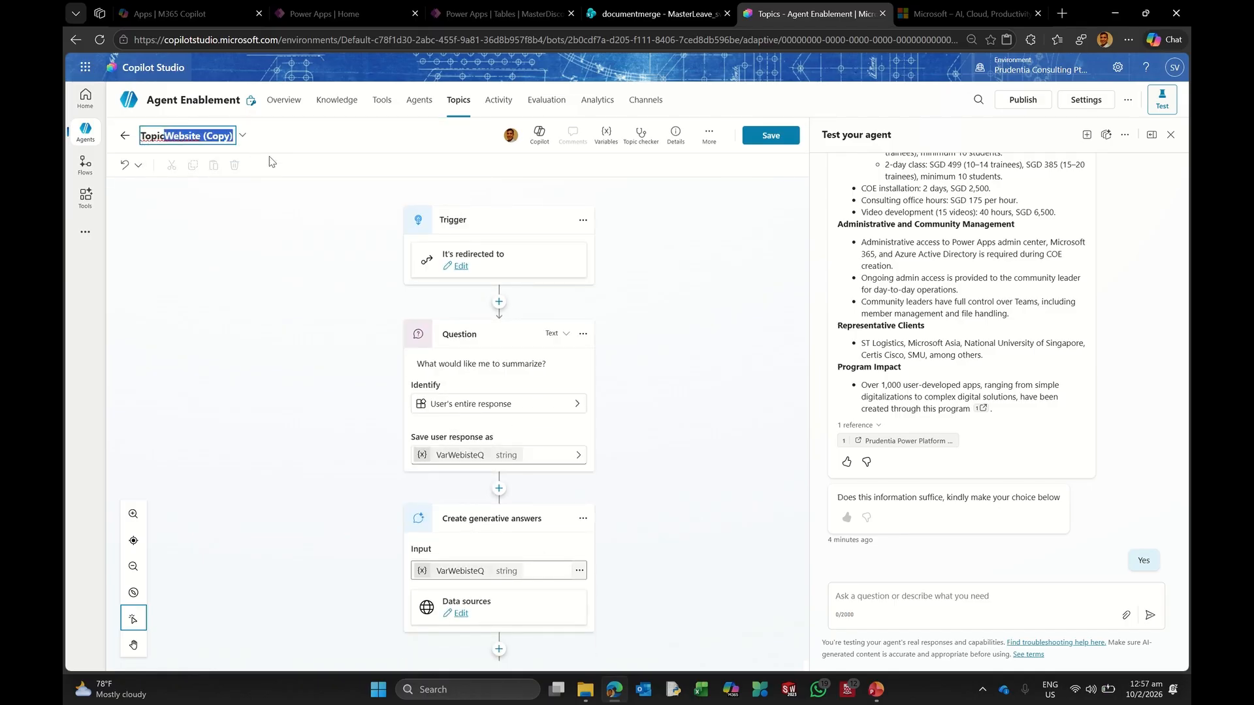
type("Leave")
key("Return")
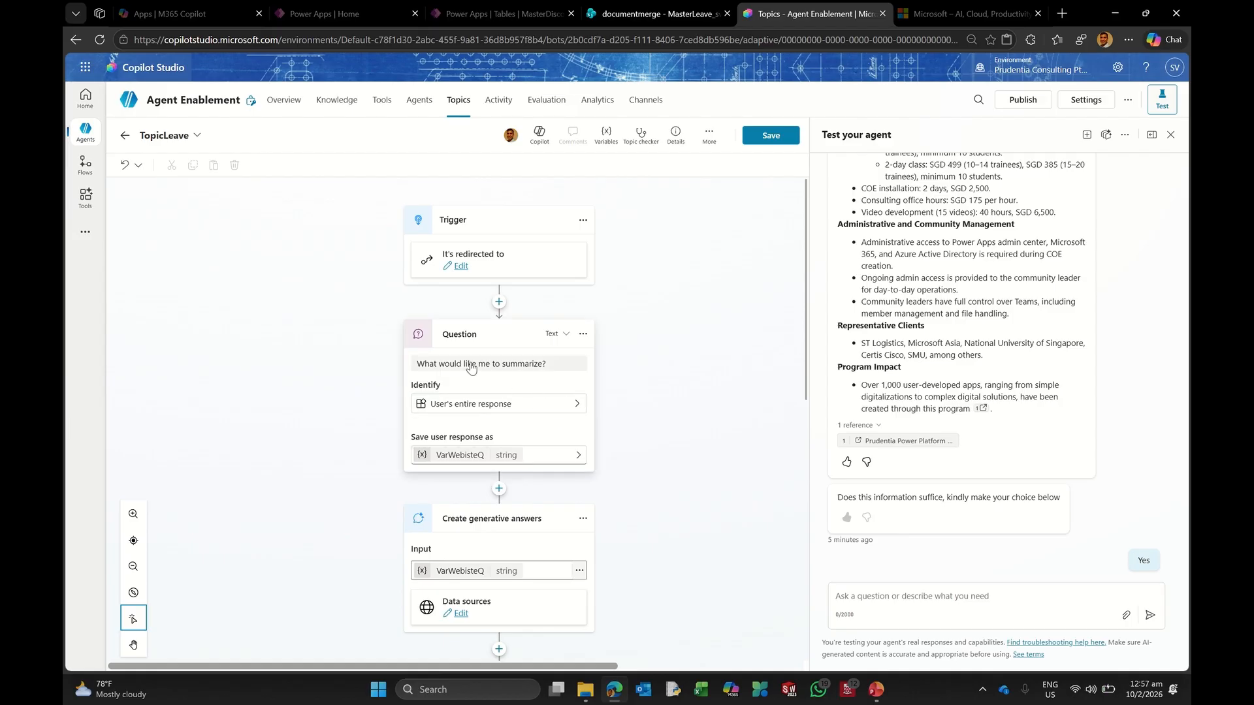
left_click(548, 364)
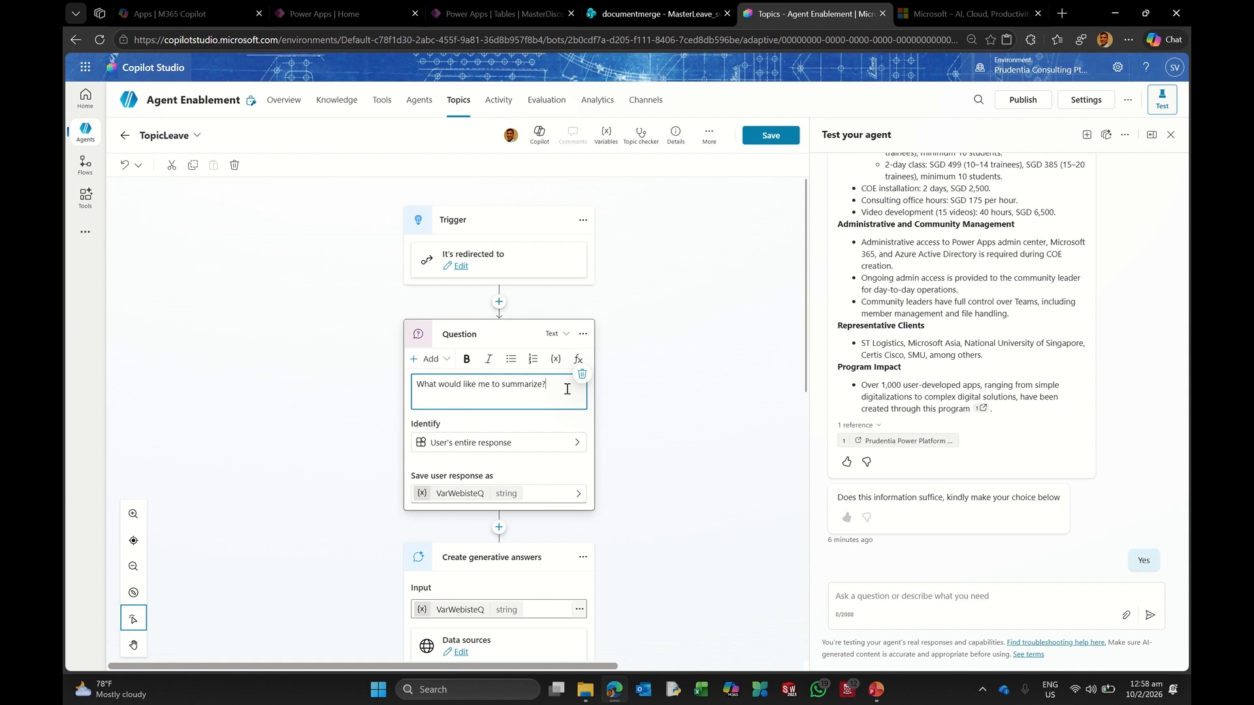
Step: Delete the yes/no question, both condition branches, Create generative answers, and summarize question nodes
scroll(590, 455, "down", 3)
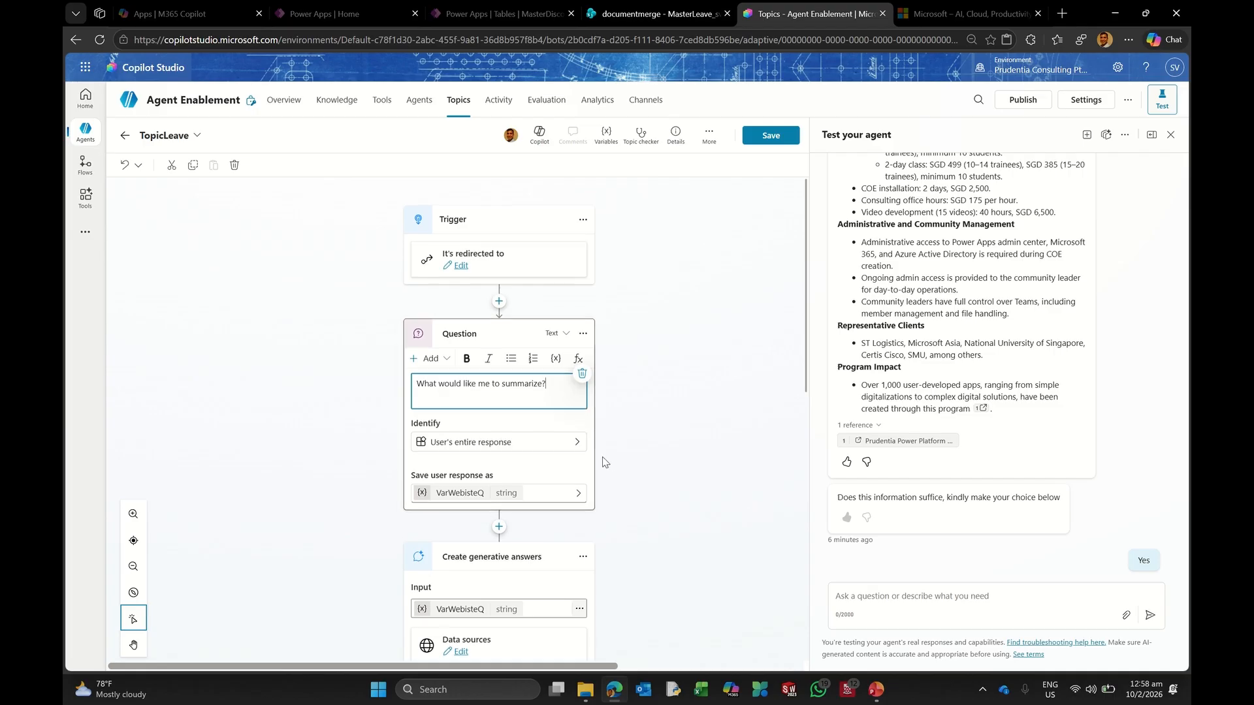
scroll(590, 455, "down", 1)
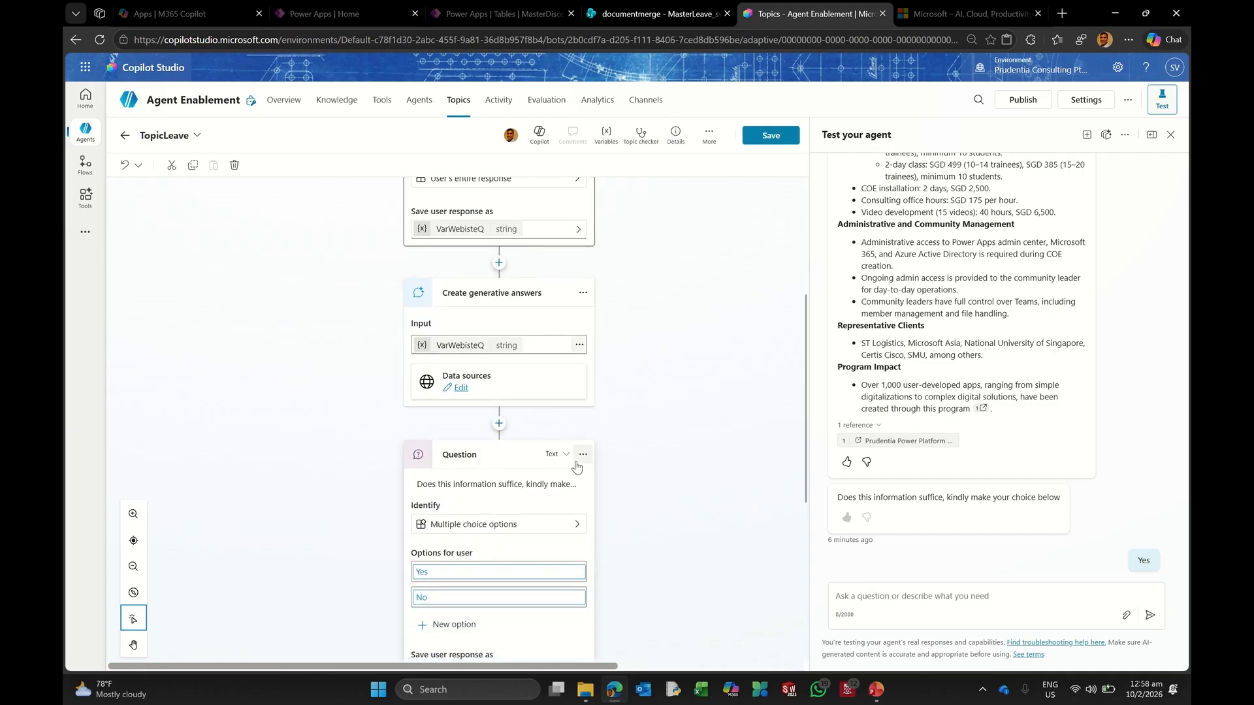
left_click(582, 455)
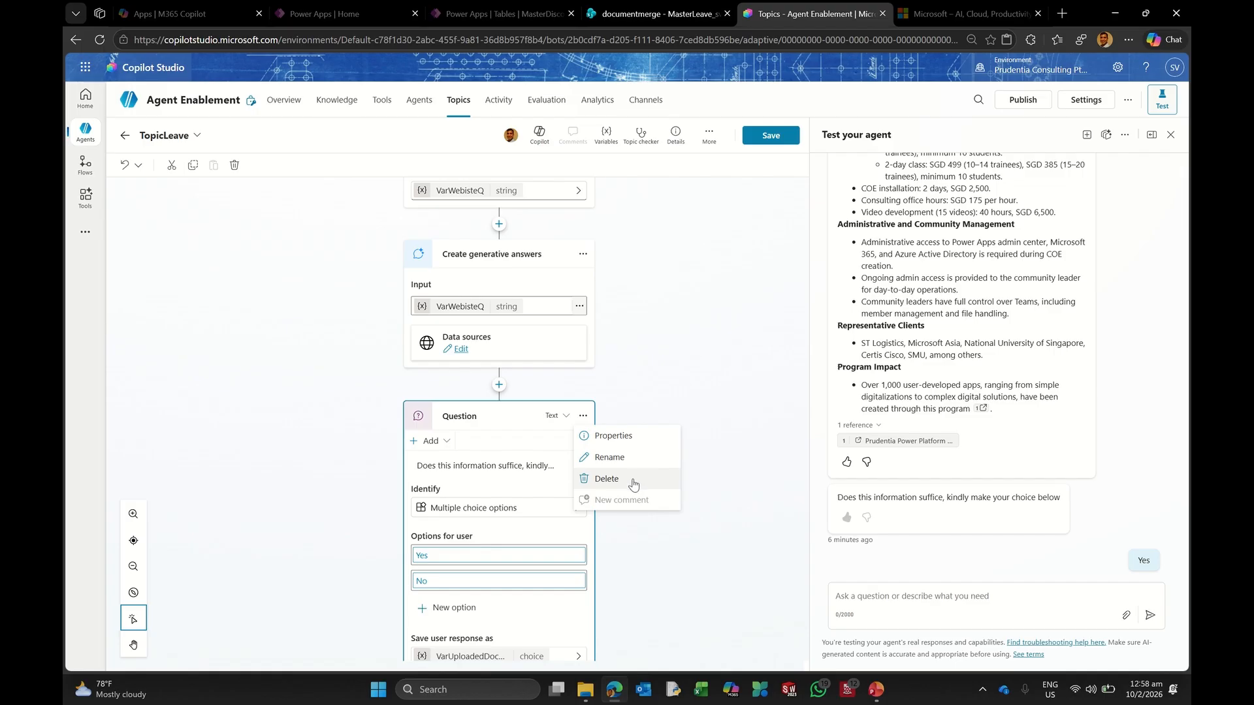
left_click(606, 479)
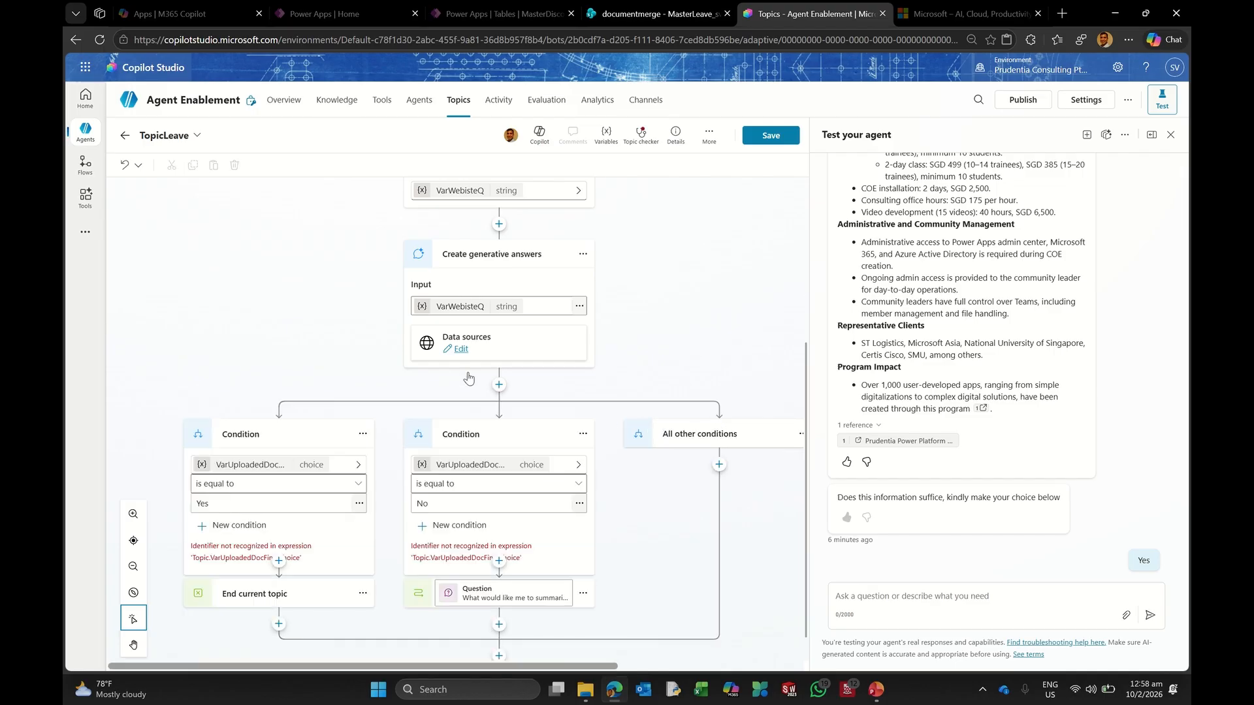
left_click(362, 434)
left_click(388, 472)
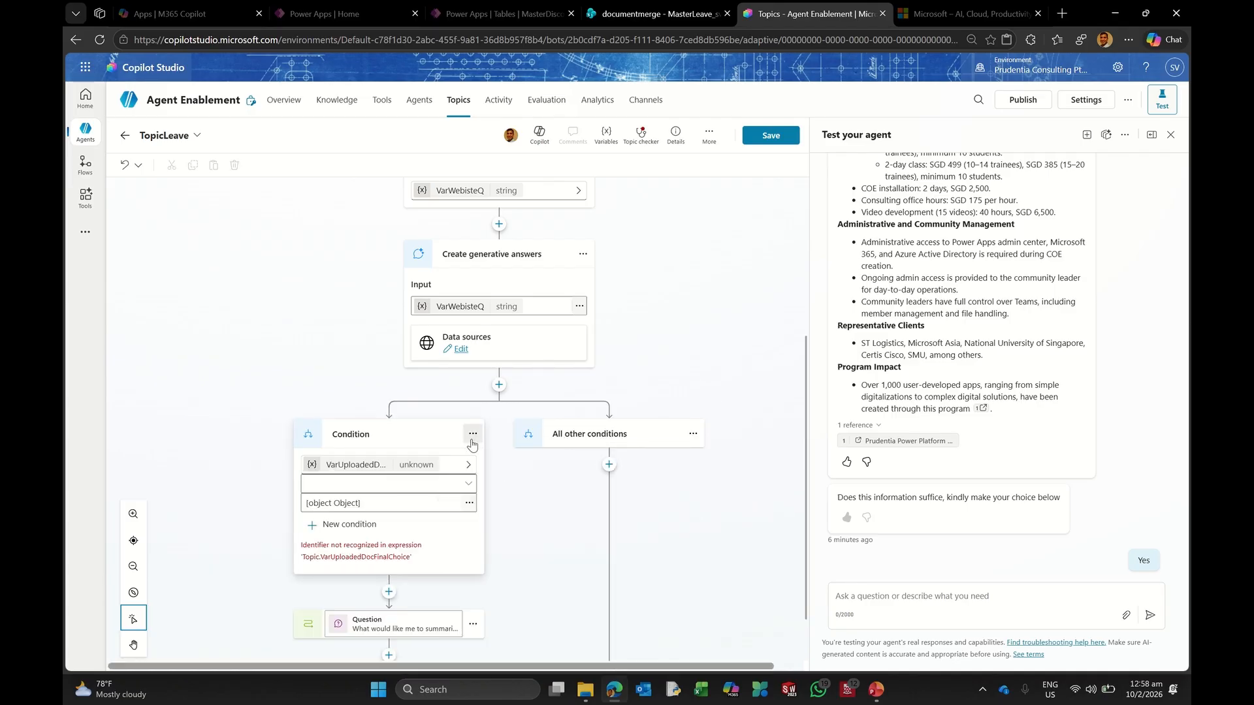
left_click(473, 434)
left_click(586, 467)
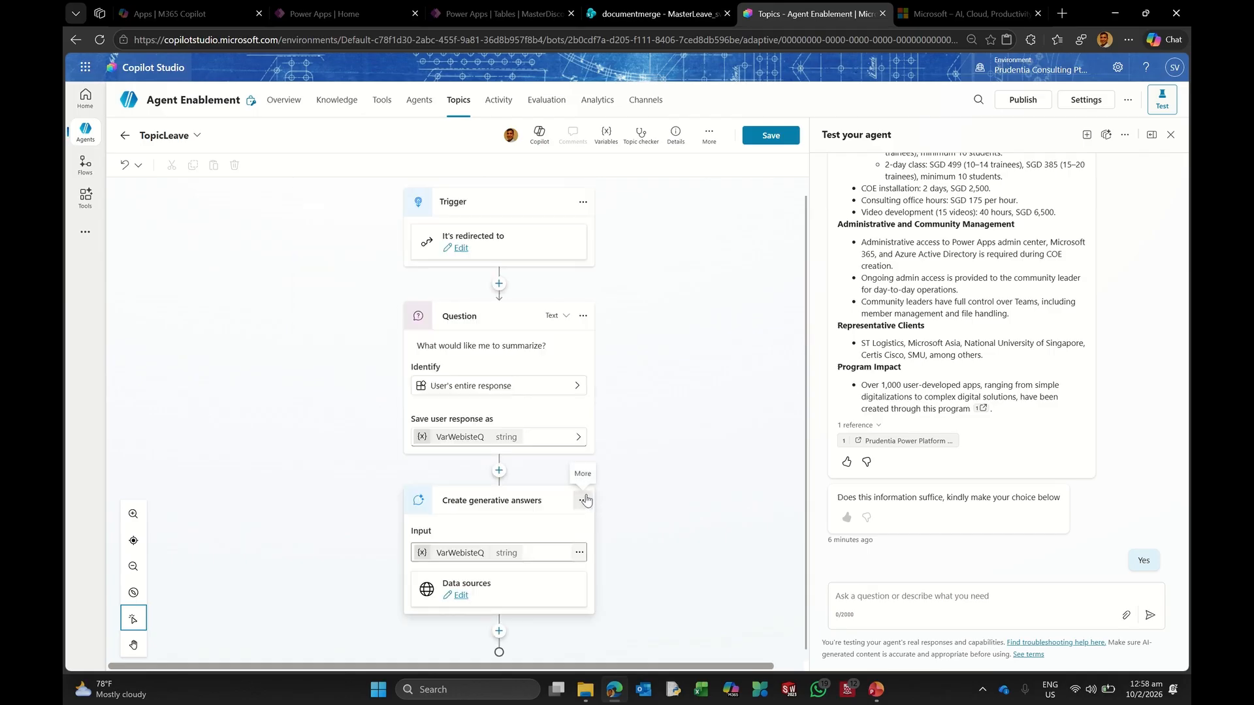
left_click(583, 500)
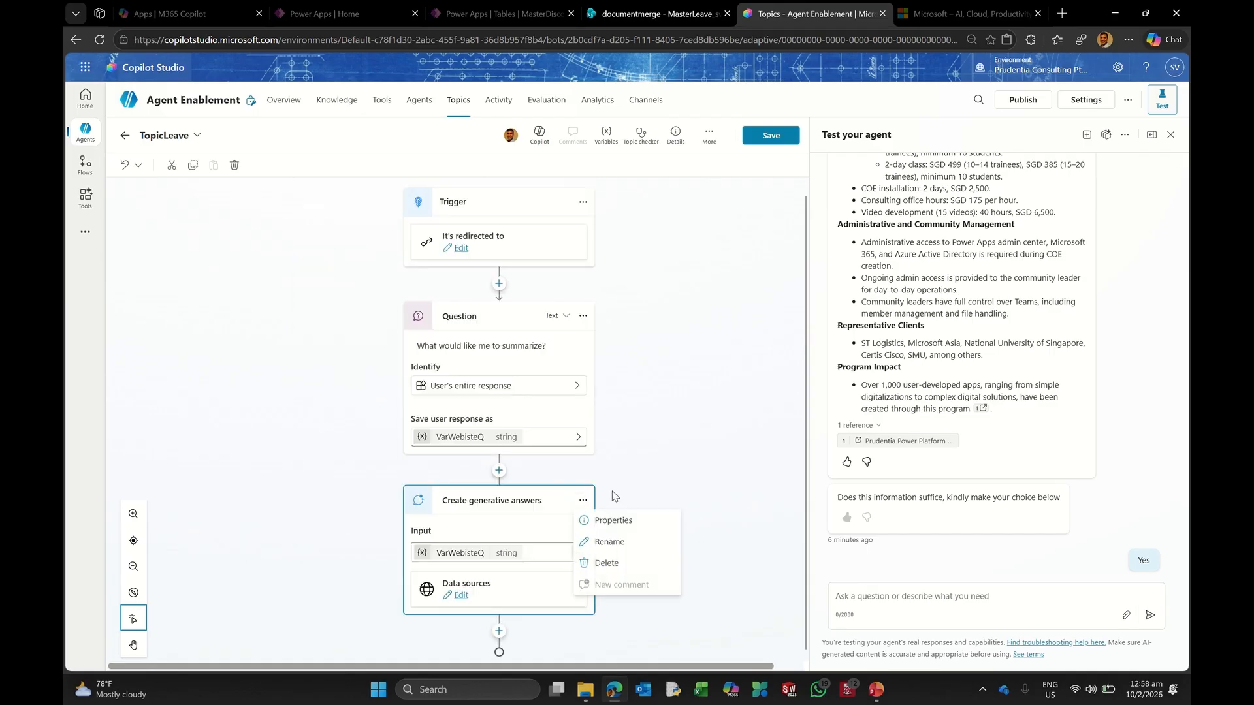
left_click(605, 563)
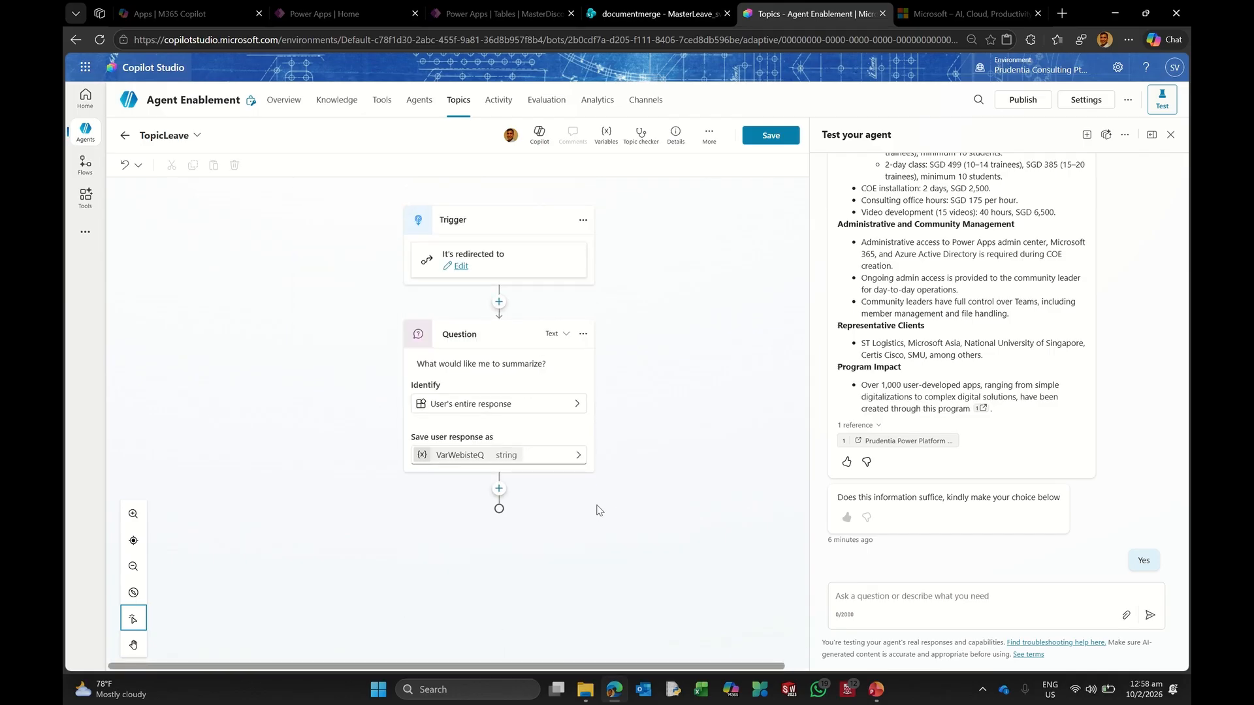
left_click(583, 334)
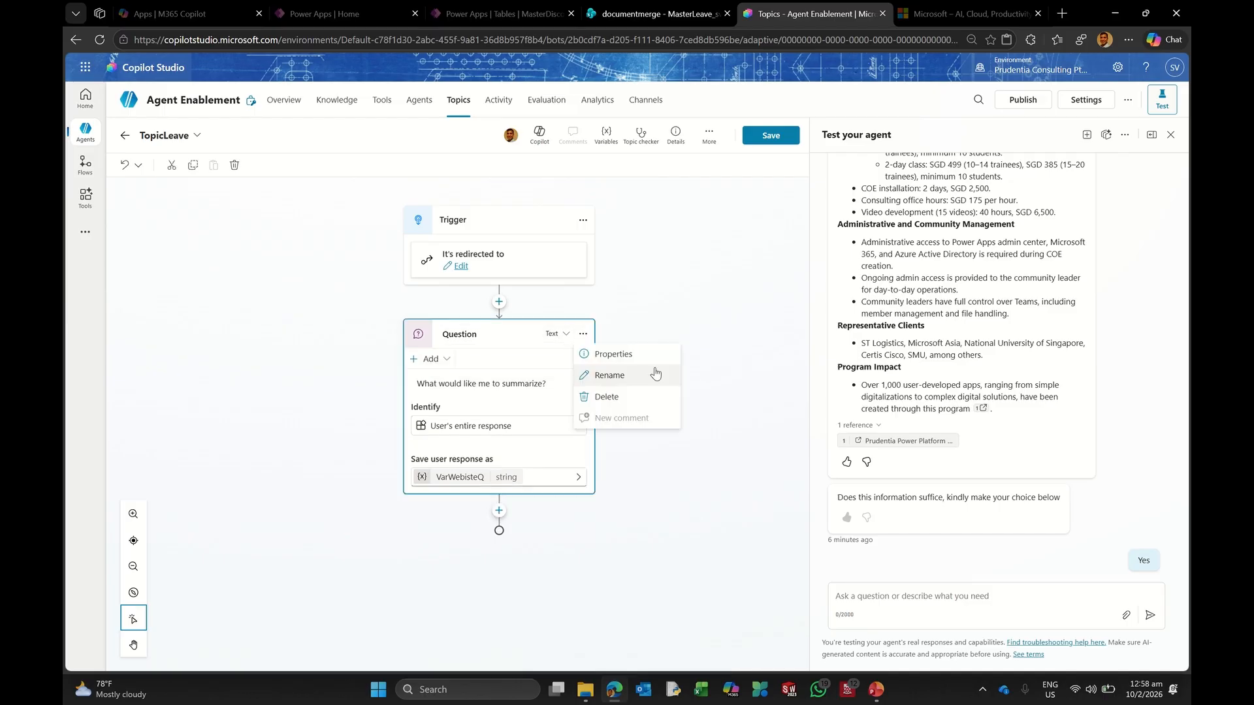
left_click(612, 397)
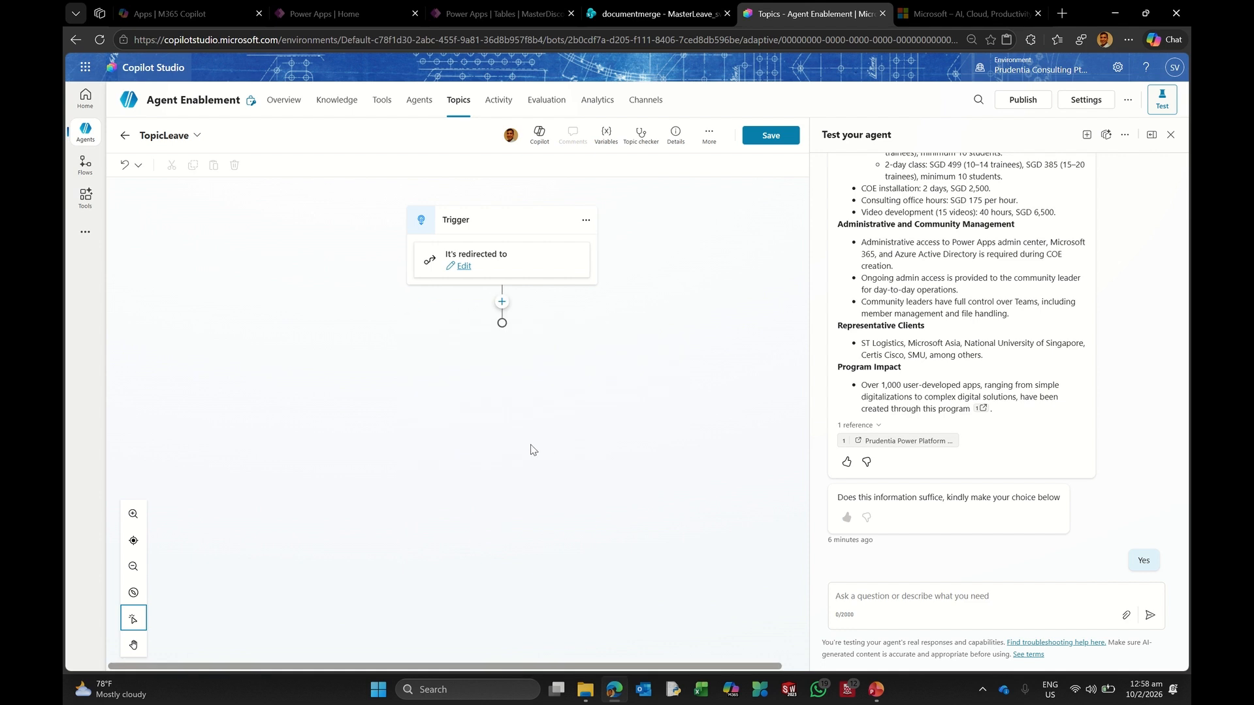
Step: Save TopicLeave and create a new agent flow as a tool beneath its trigger
left_click(502, 302)
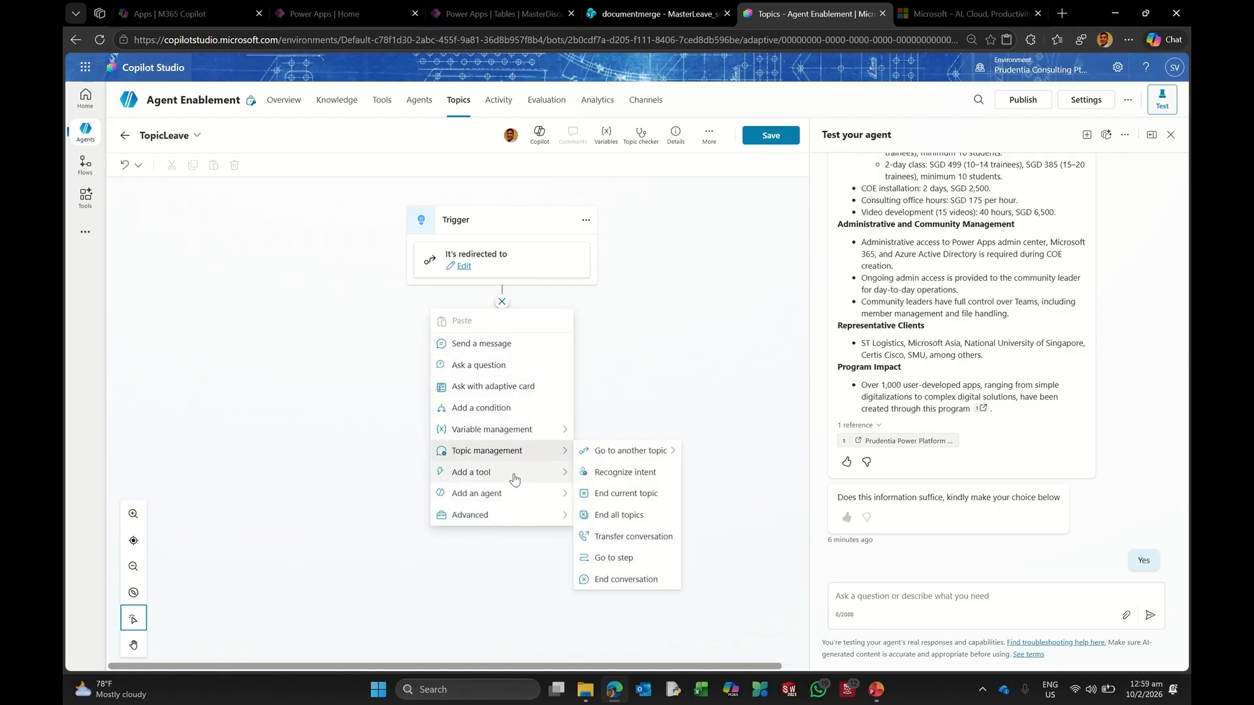
mouse_move(514, 479)
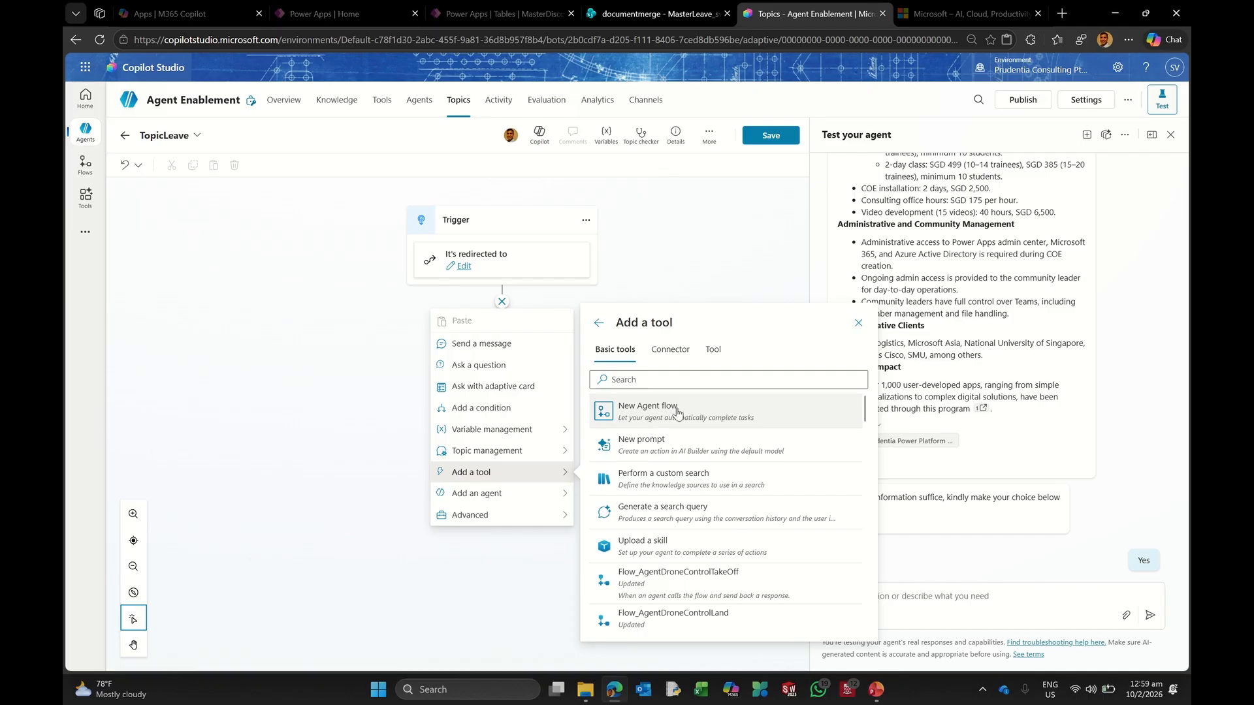
left_click(668, 407)
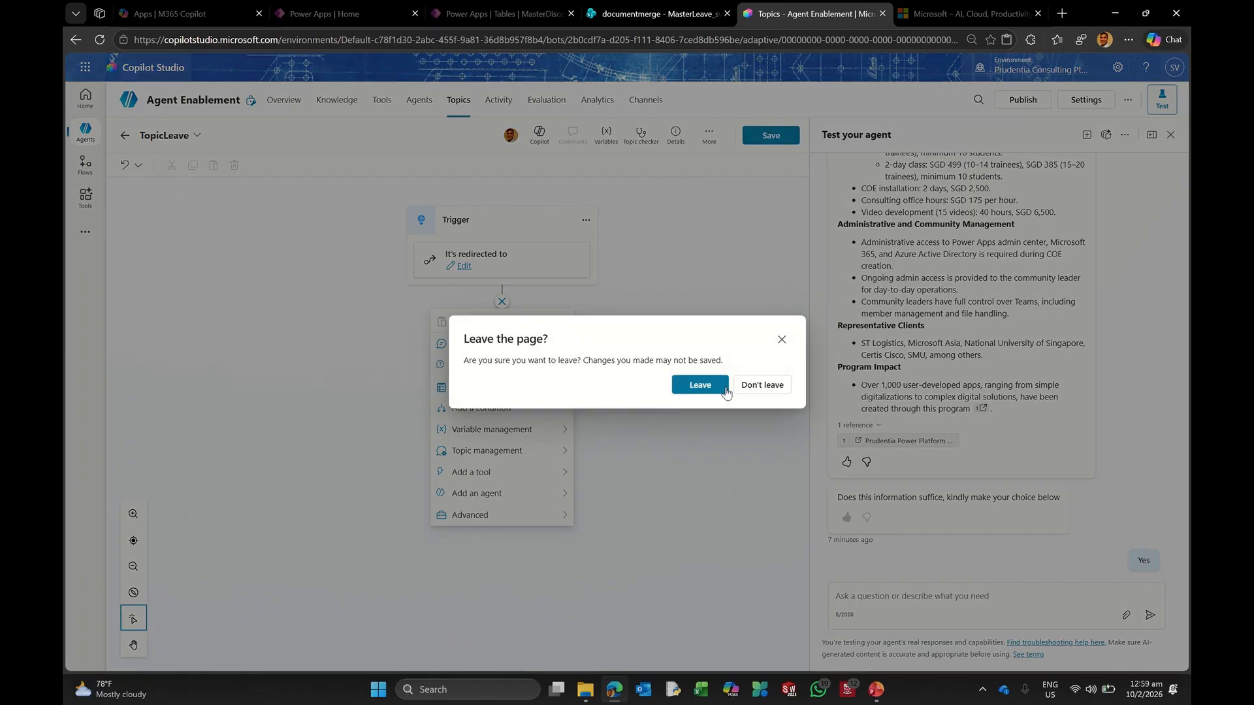
left_click(783, 341)
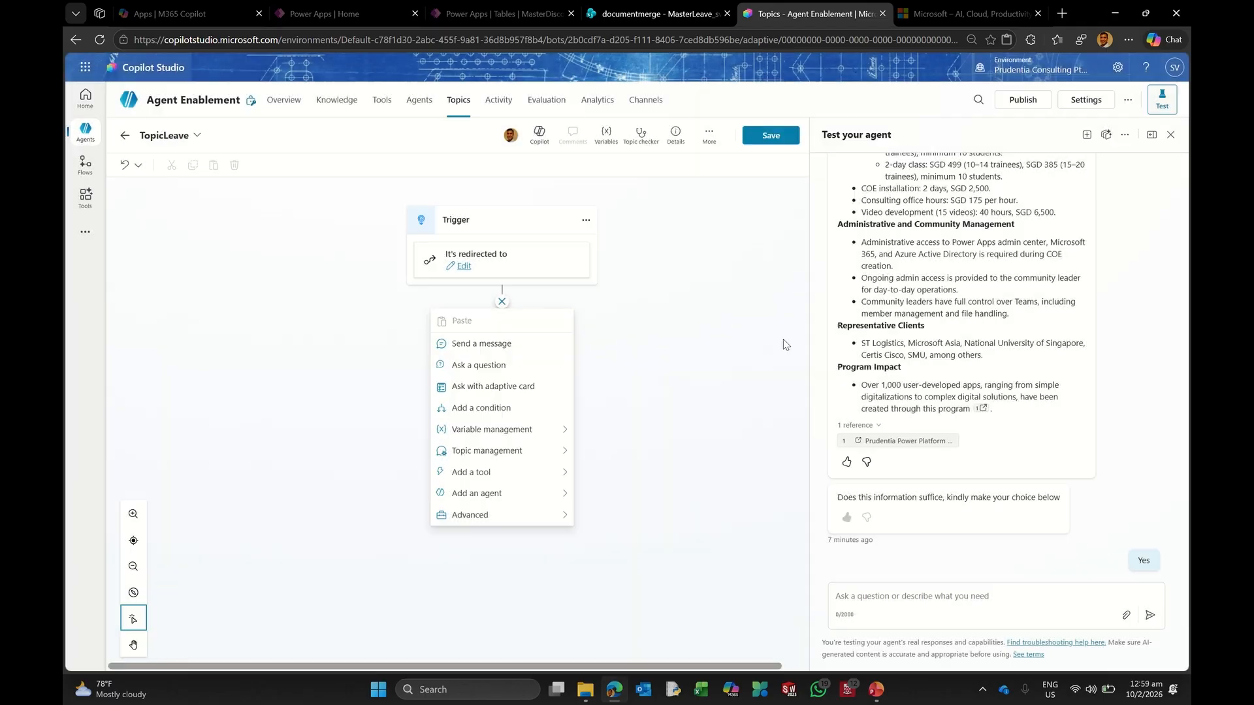
left_click(771, 135)
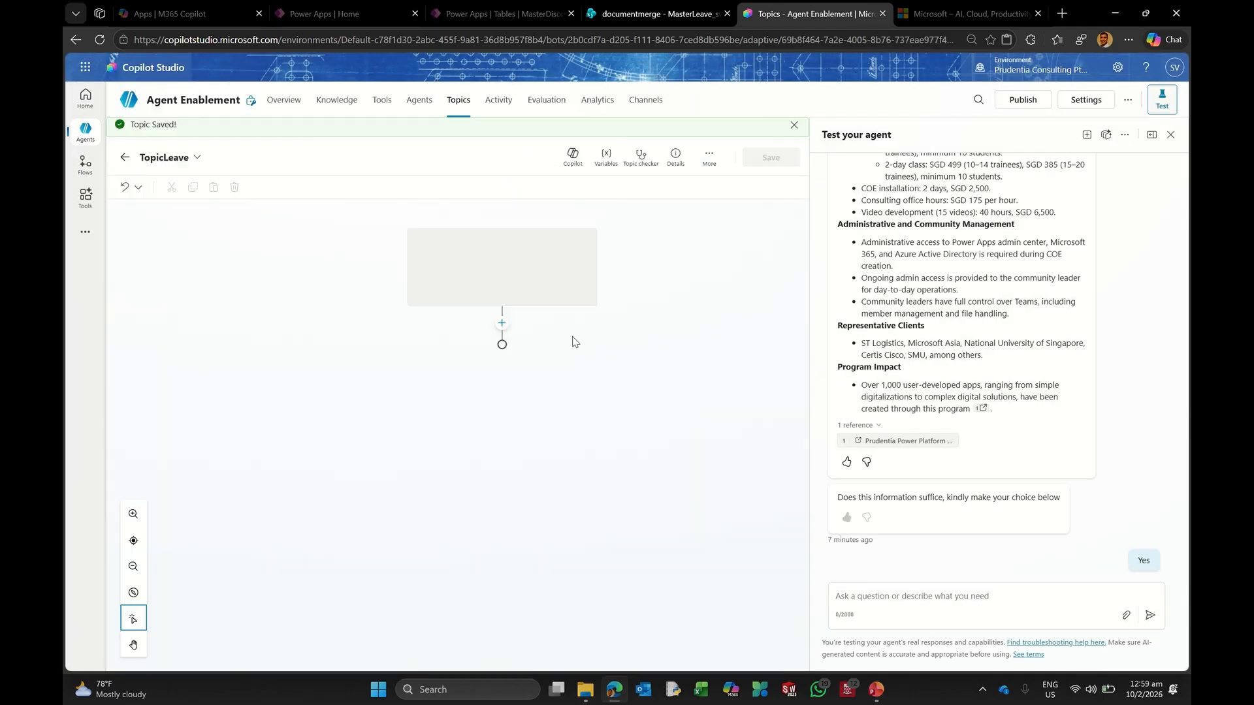
left_click(501, 323)
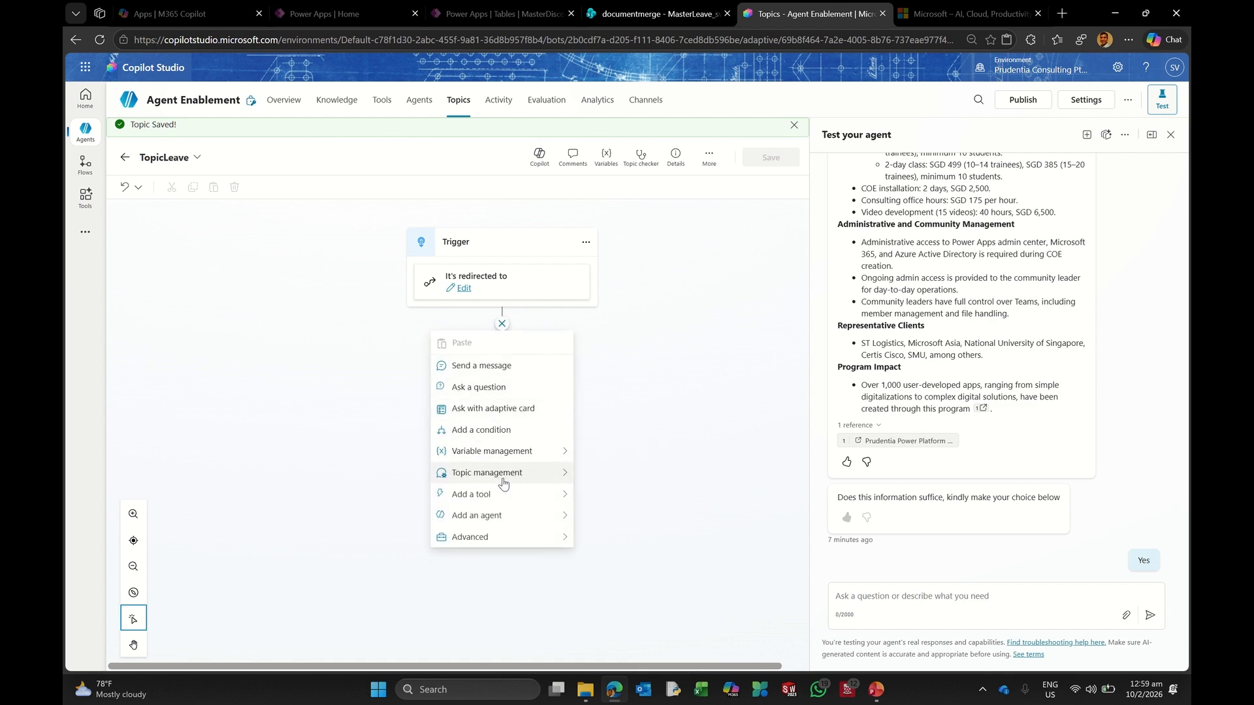
left_click(693, 437)
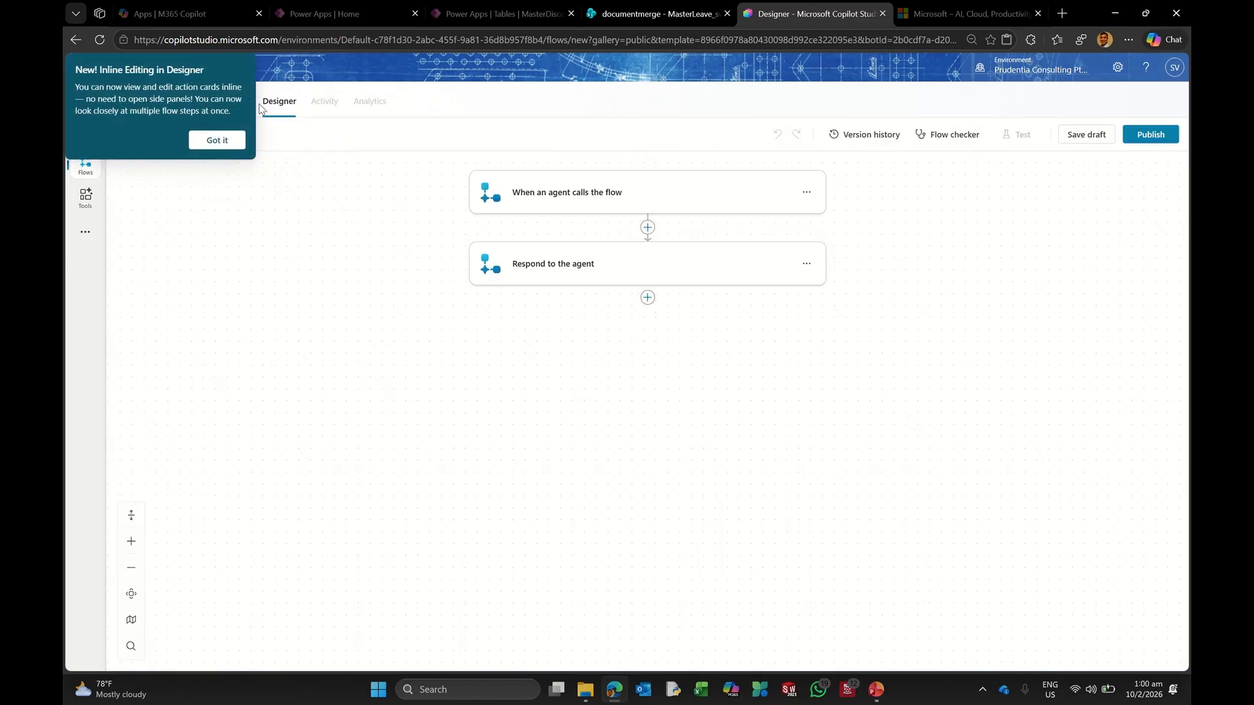
Step: Insert an Initialize variable action between the agent trigger and Respond to the agent
left_click(217, 140)
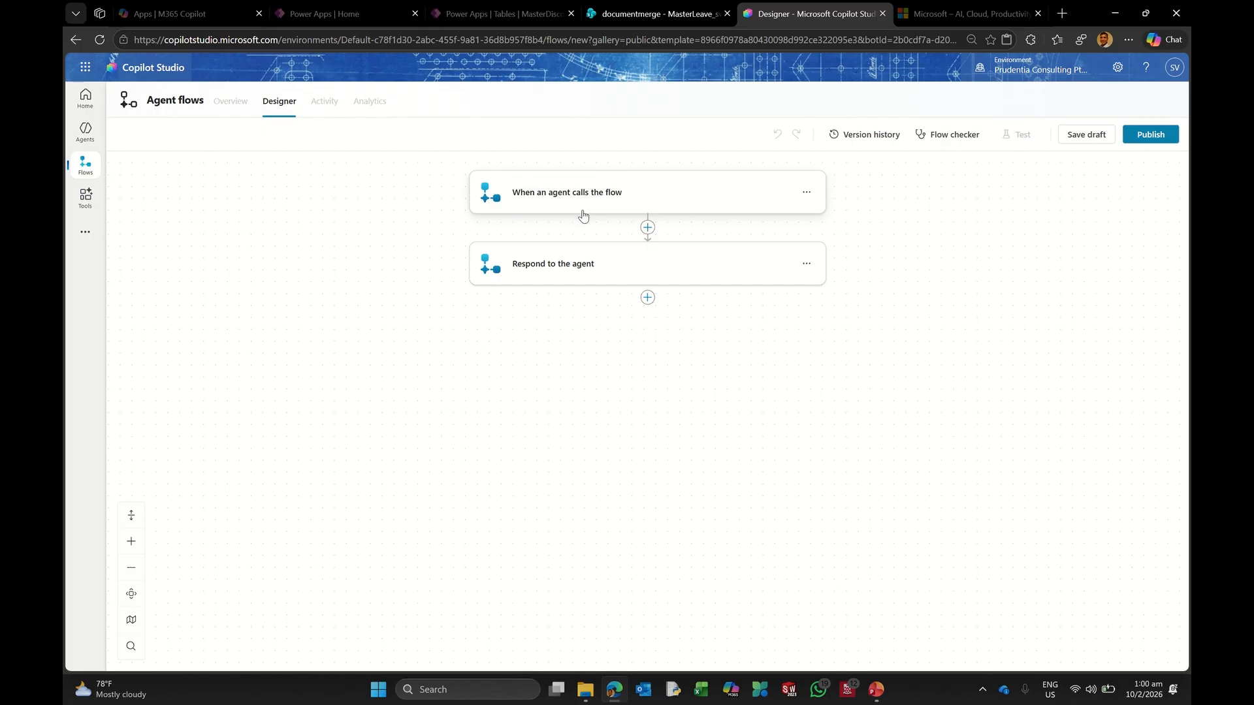
left_click(647, 227)
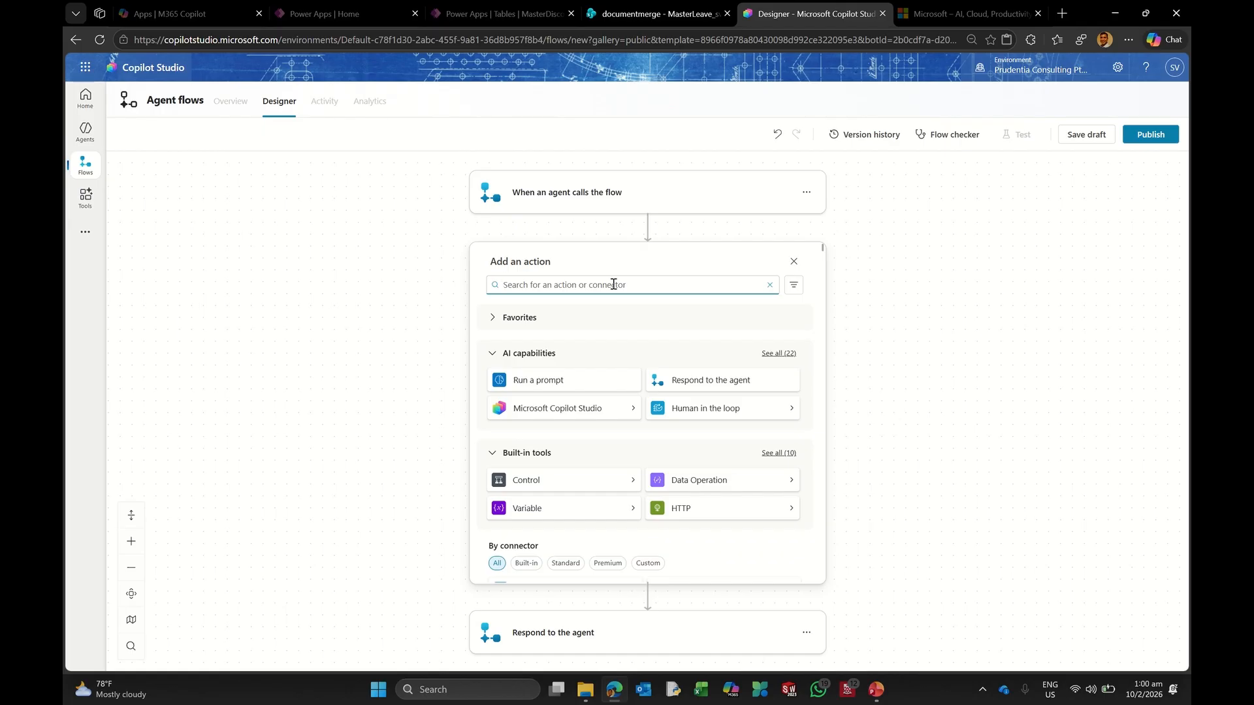
type("get items")
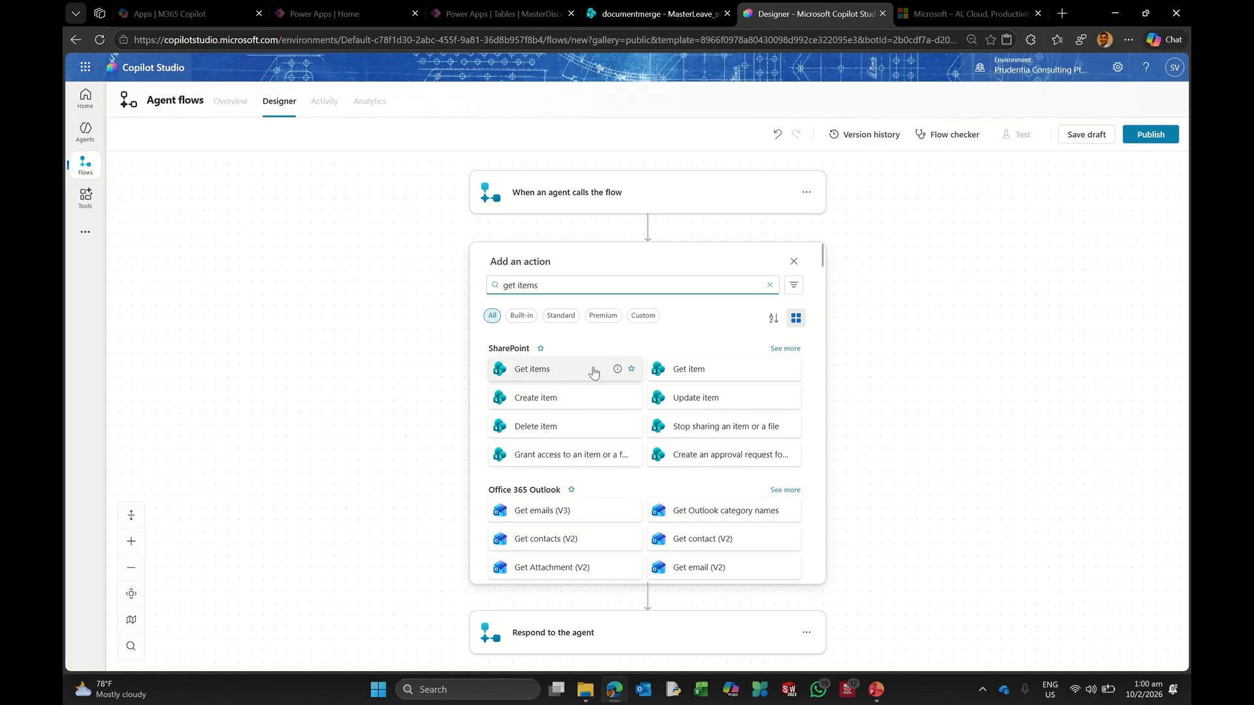
left_click_drag(547, 284, 459, 281)
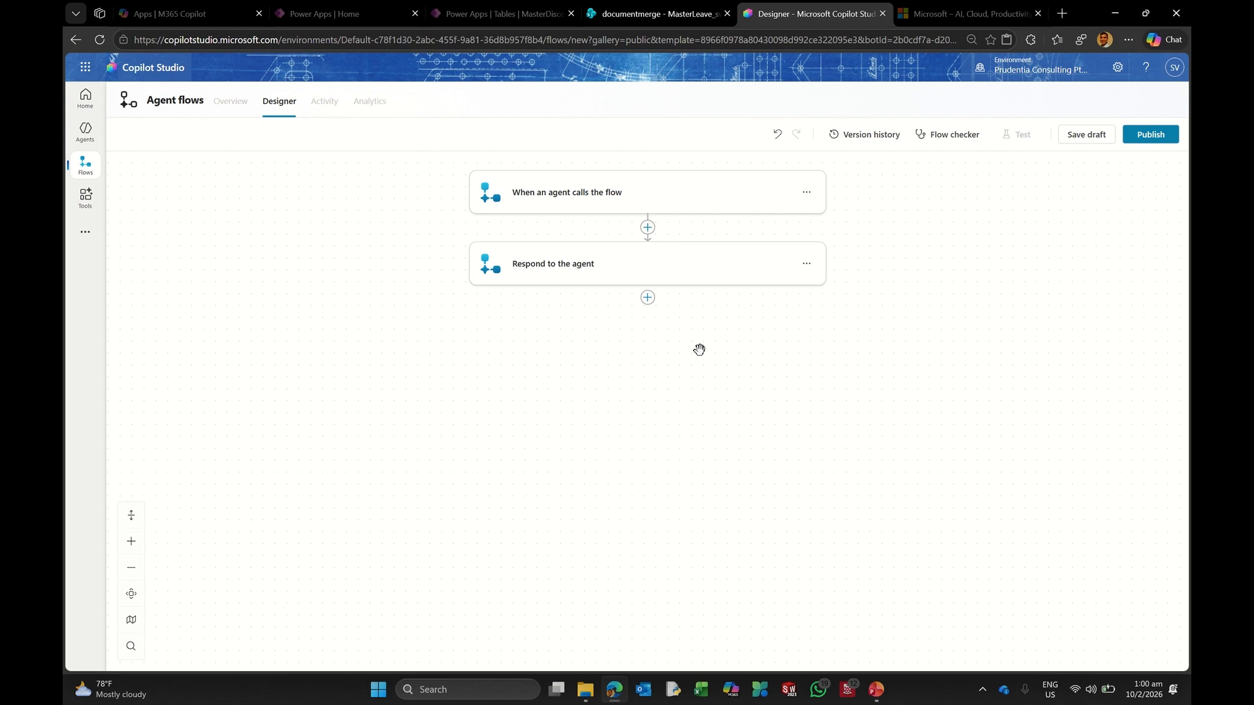
left_click(647, 229)
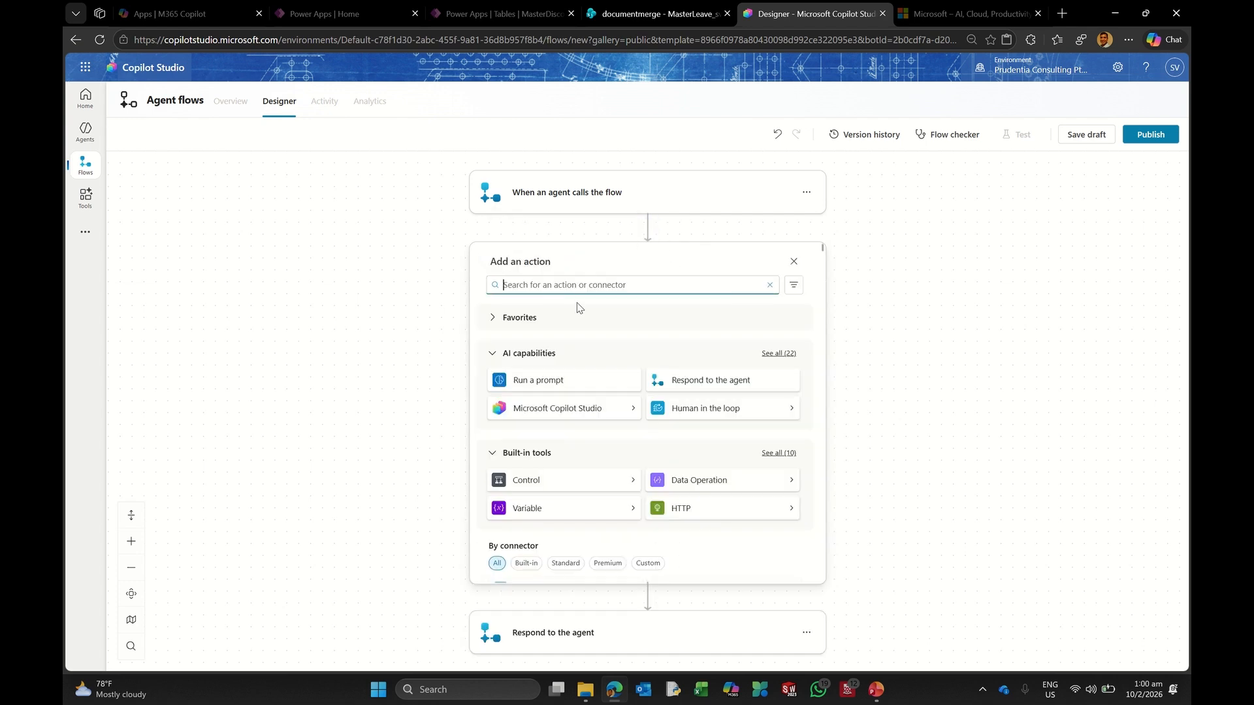
type("variable")
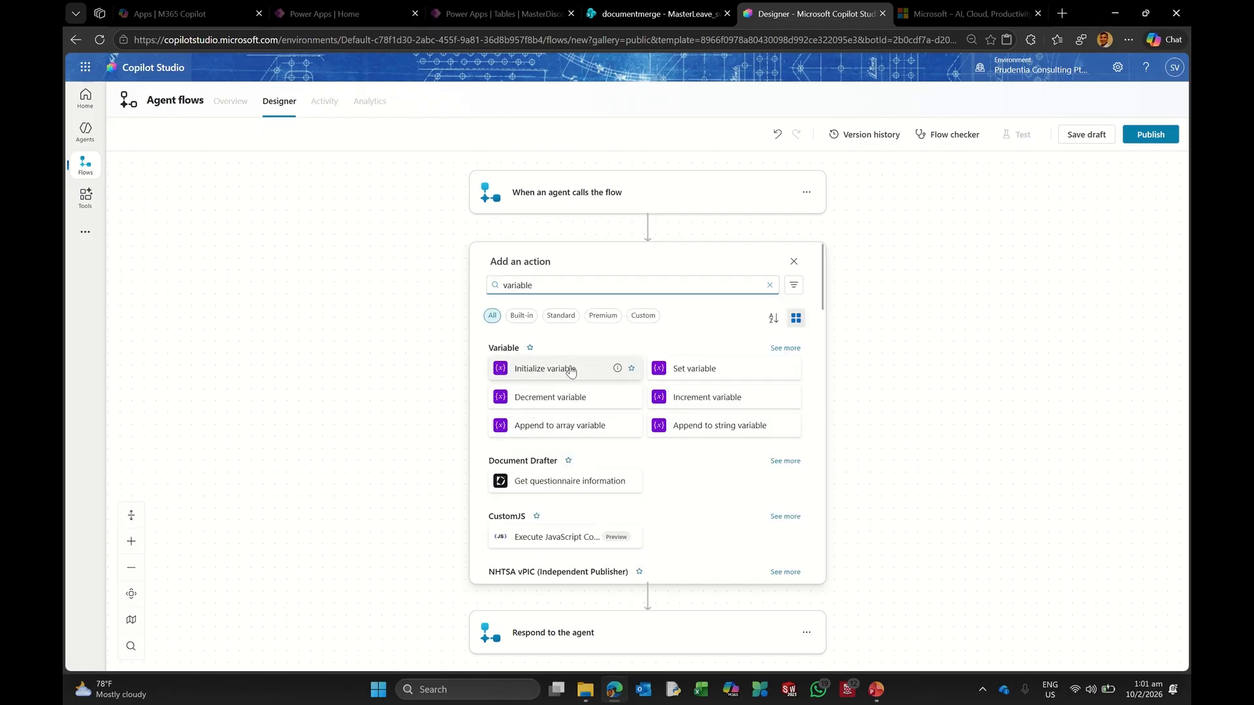
left_click(562, 371)
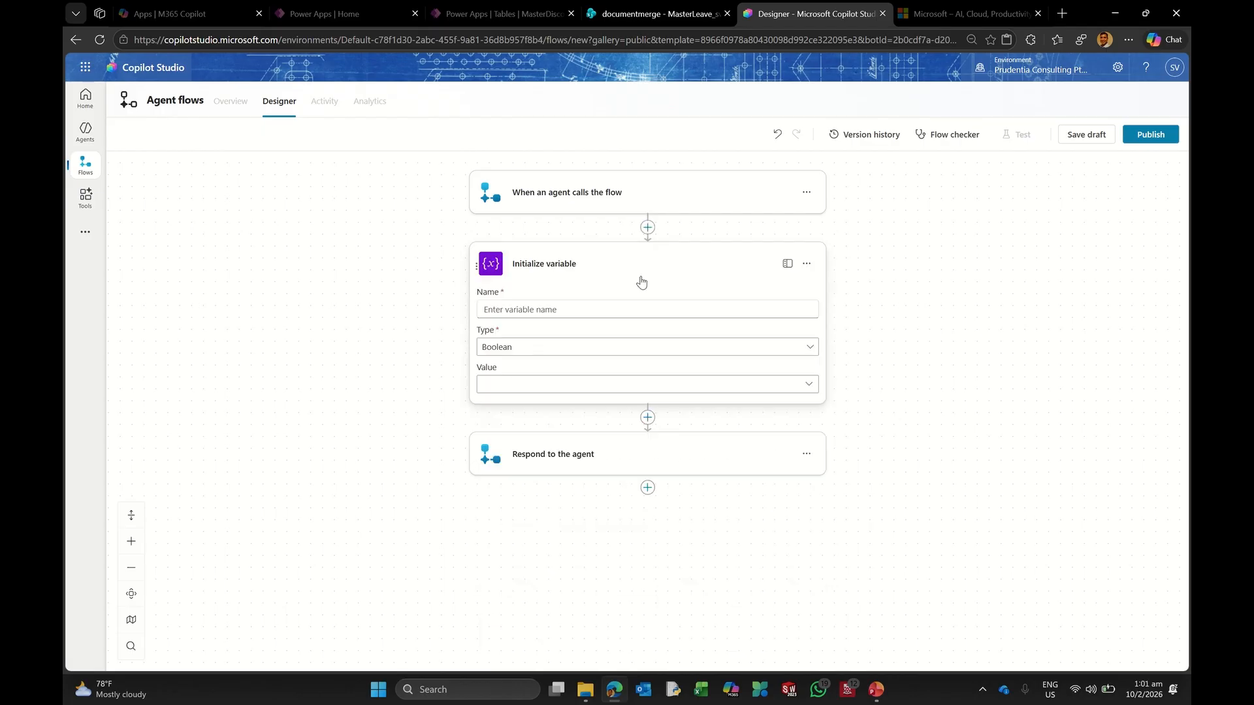
Step: Name the variable varLeave and set its type to Integer
left_click(514, 312)
type("var")
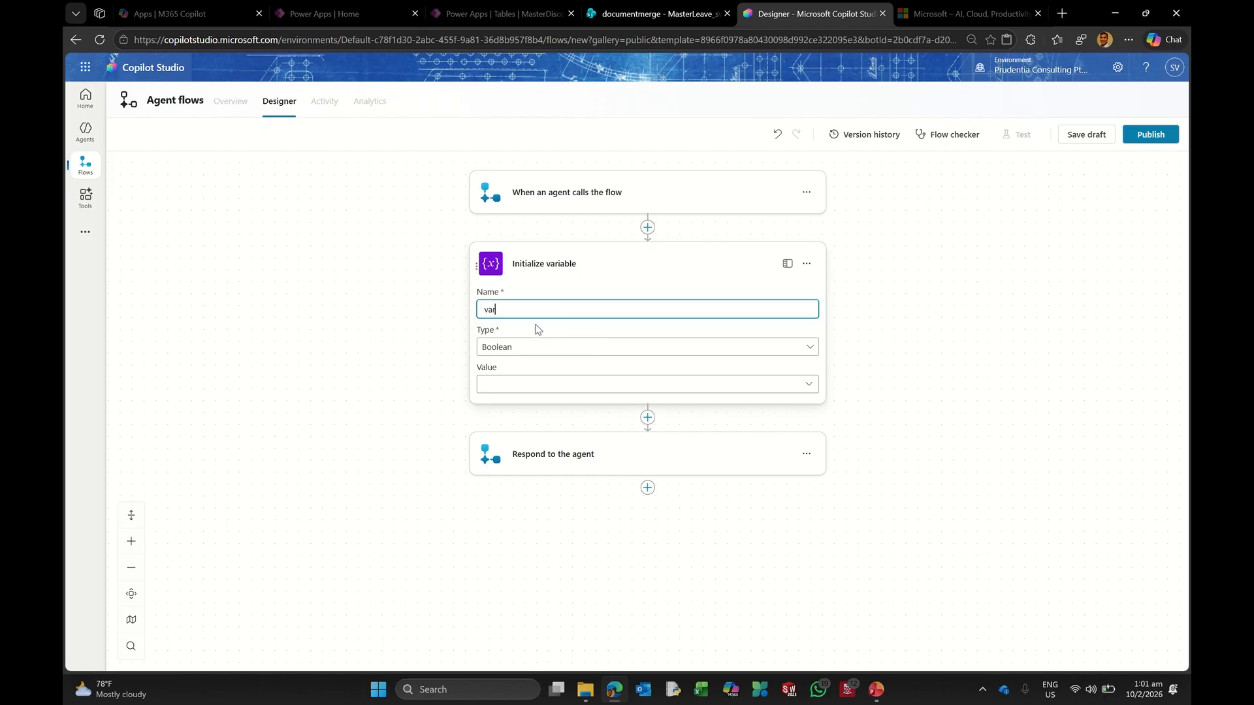
type("LeaveLoop")
key("BackSpace")
key("BackSpace")
key("BackSpace")
left_click(520, 354)
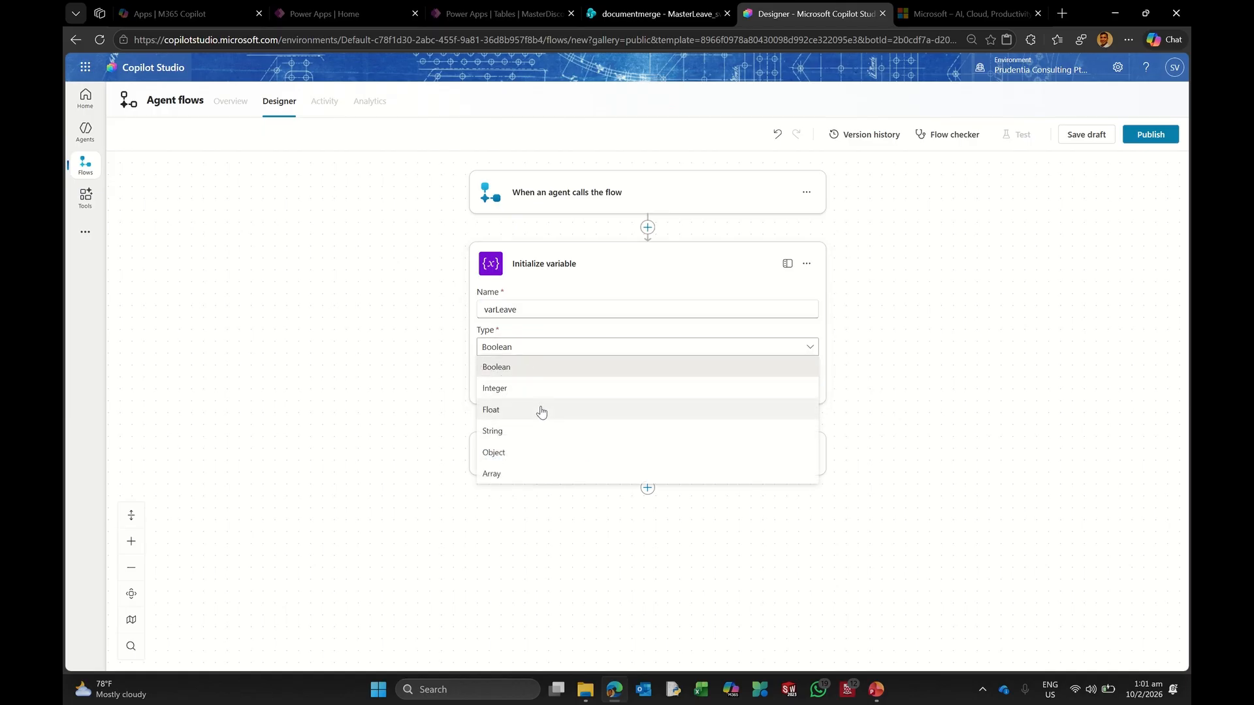
left_click(520, 392)
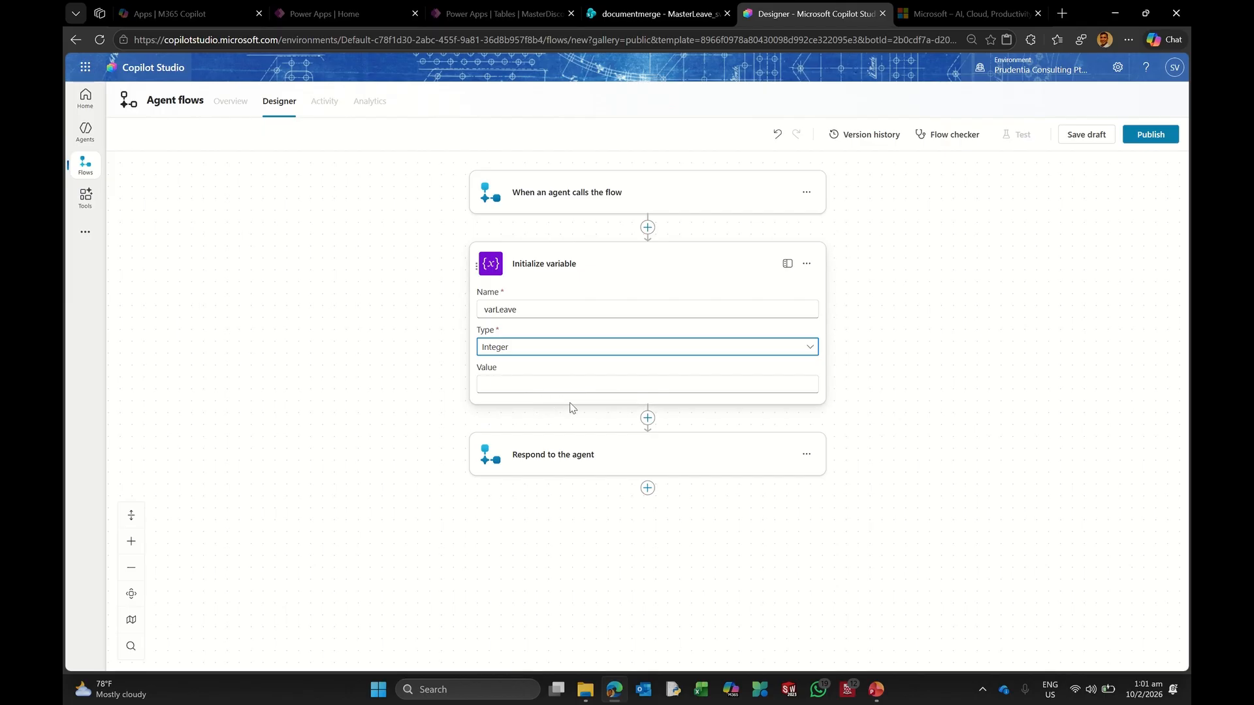
left_click(648, 419)
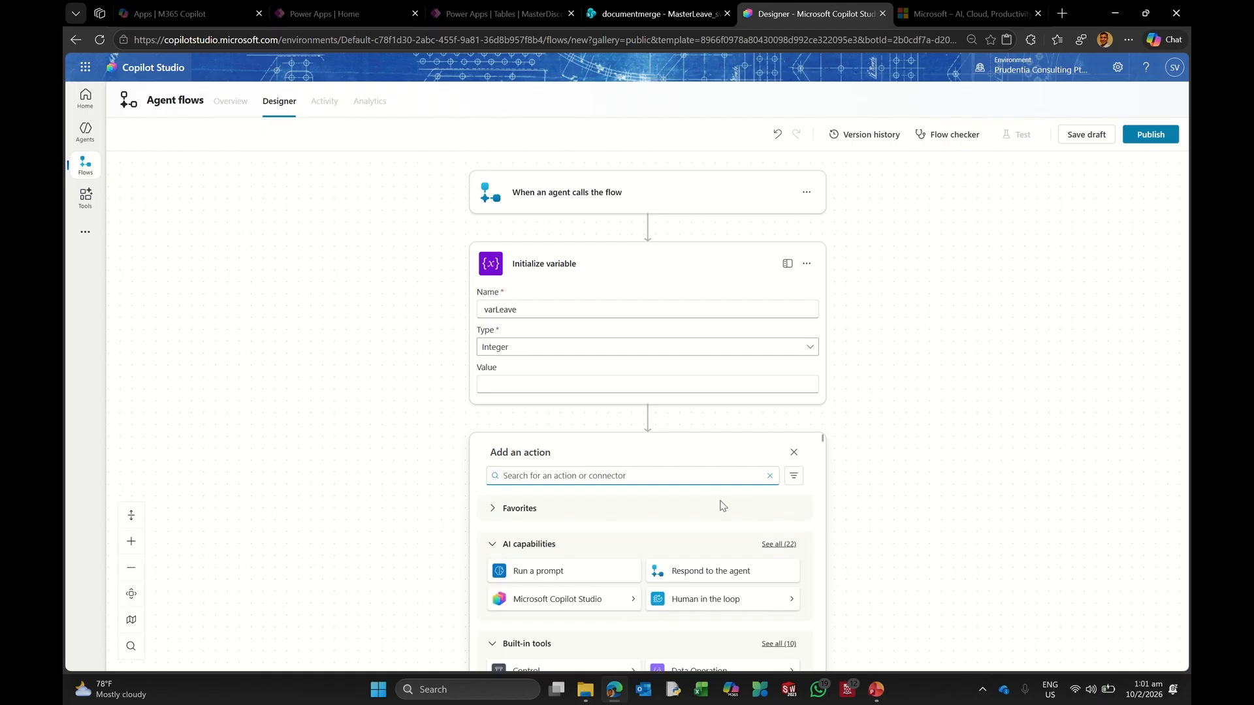
Step: Search 'get items' in the action picker to list SharePoint Get items and Get item
type("get items")
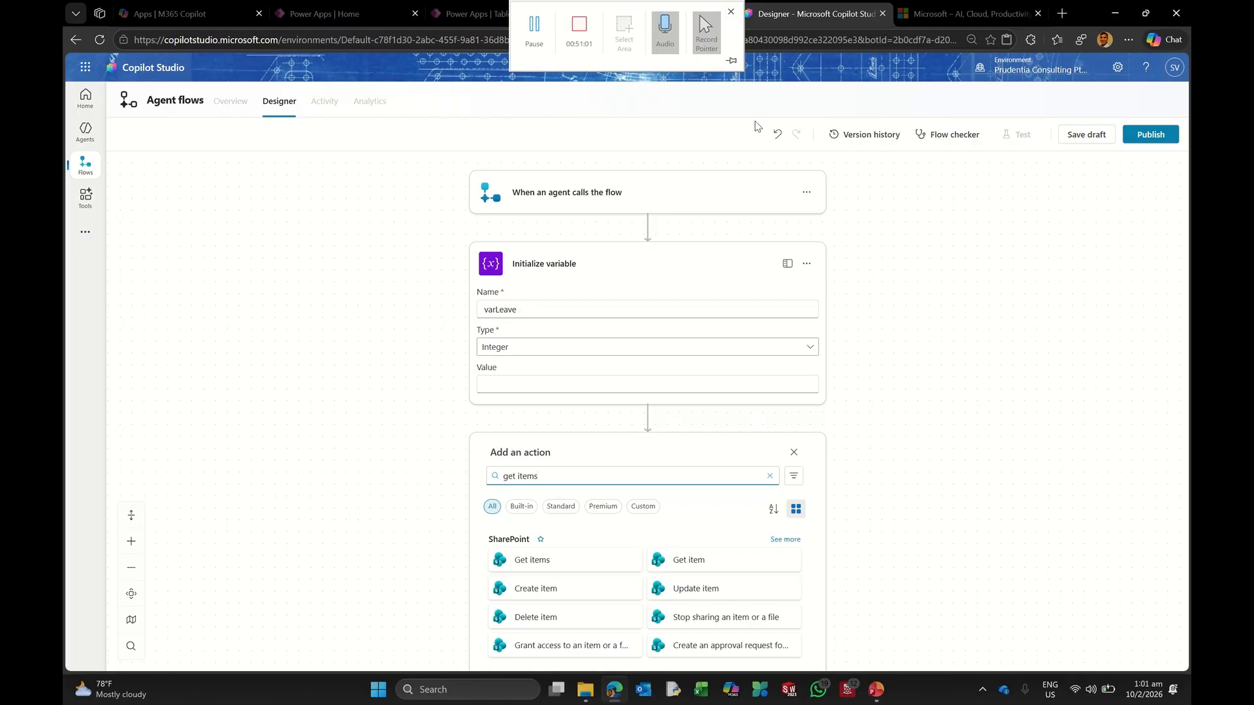
Step: Add the ID column to the MasterLeave_sv list view so item ID 1 is visible
left_click(665, 14)
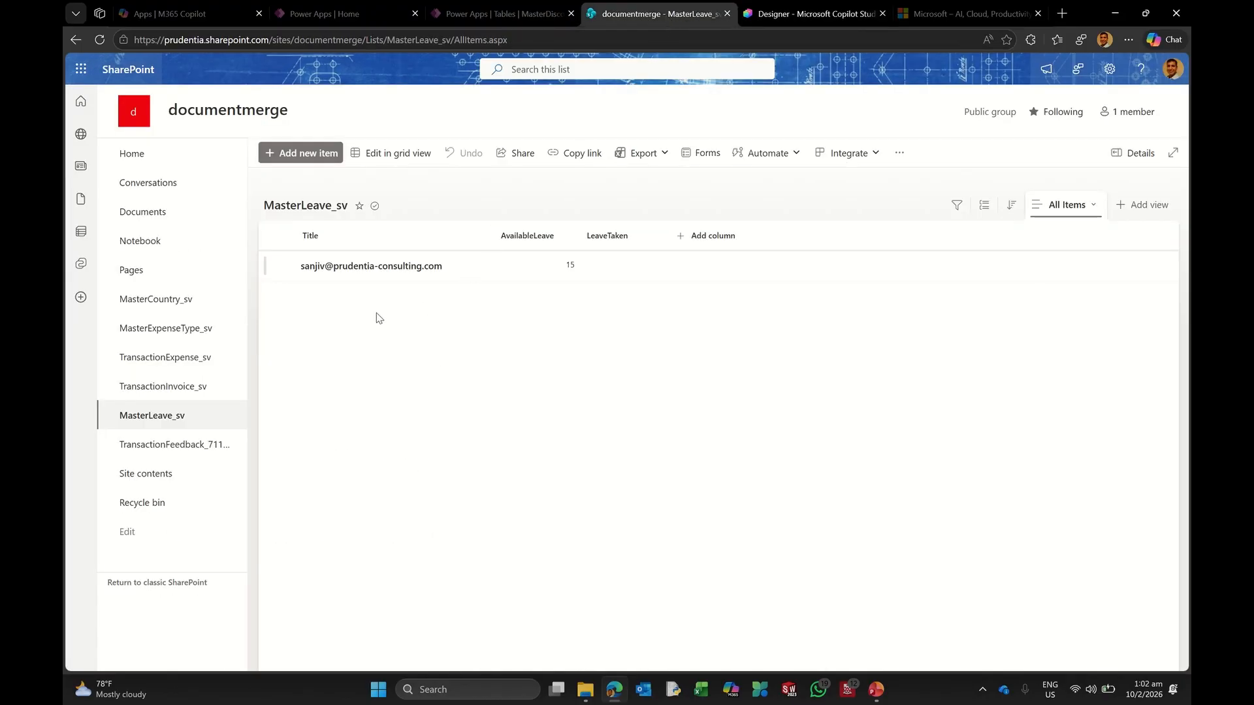
left_click(1063, 204)
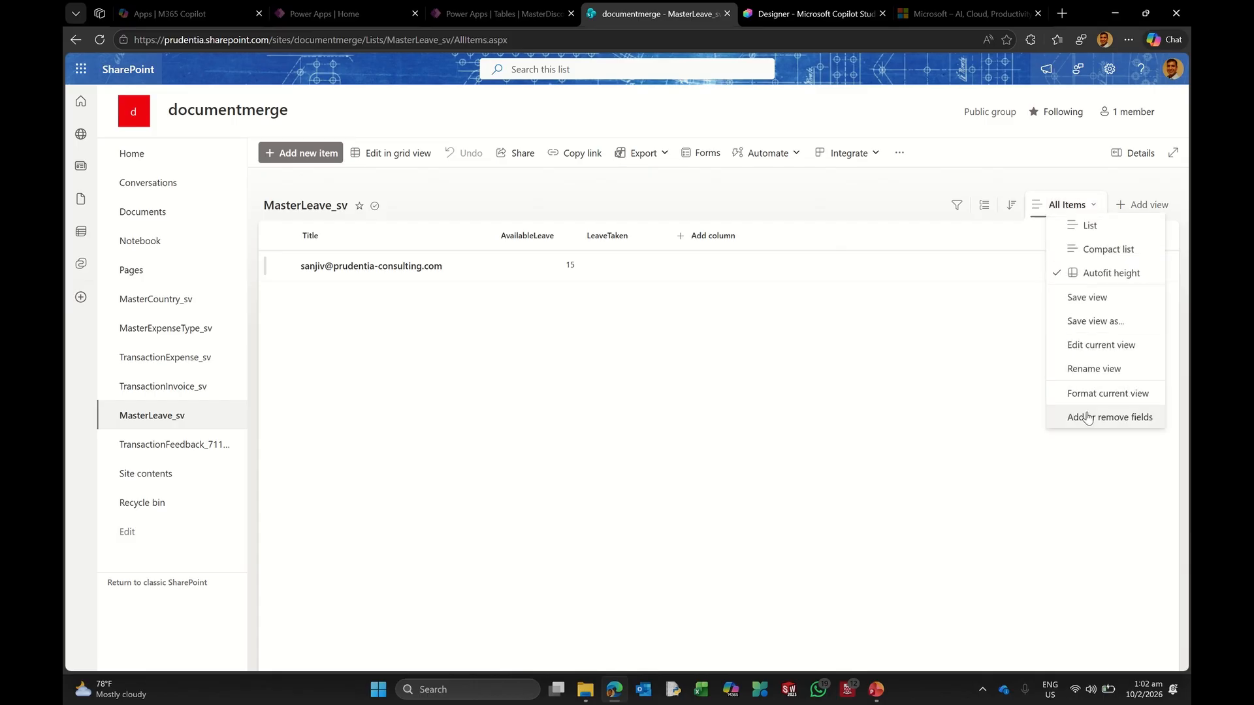
left_click(1087, 418)
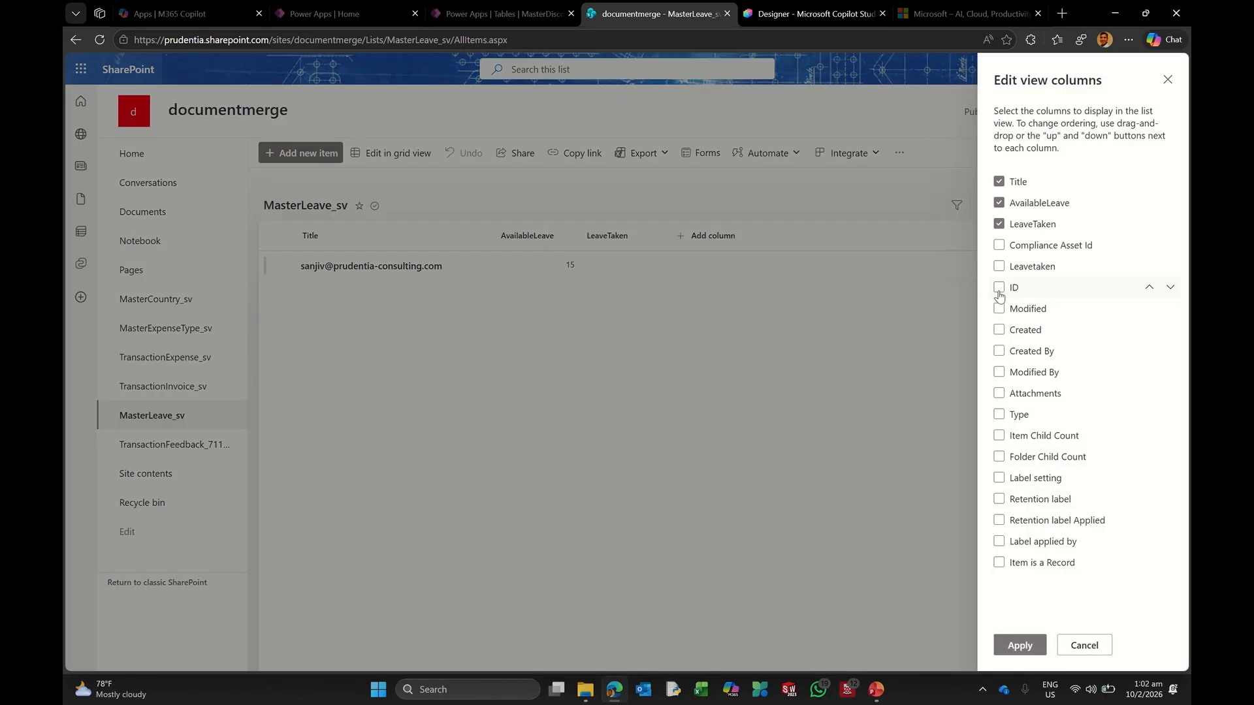
left_click(999, 290)
left_click(1014, 645)
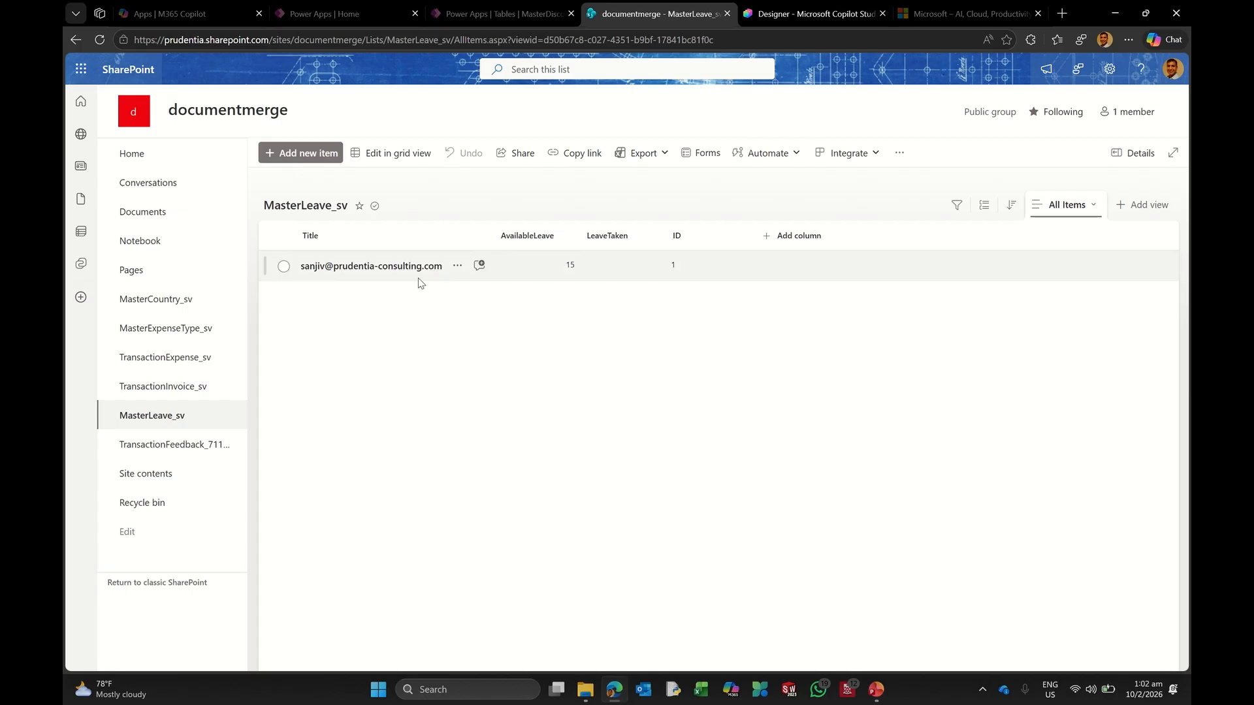
left_click(789, 18)
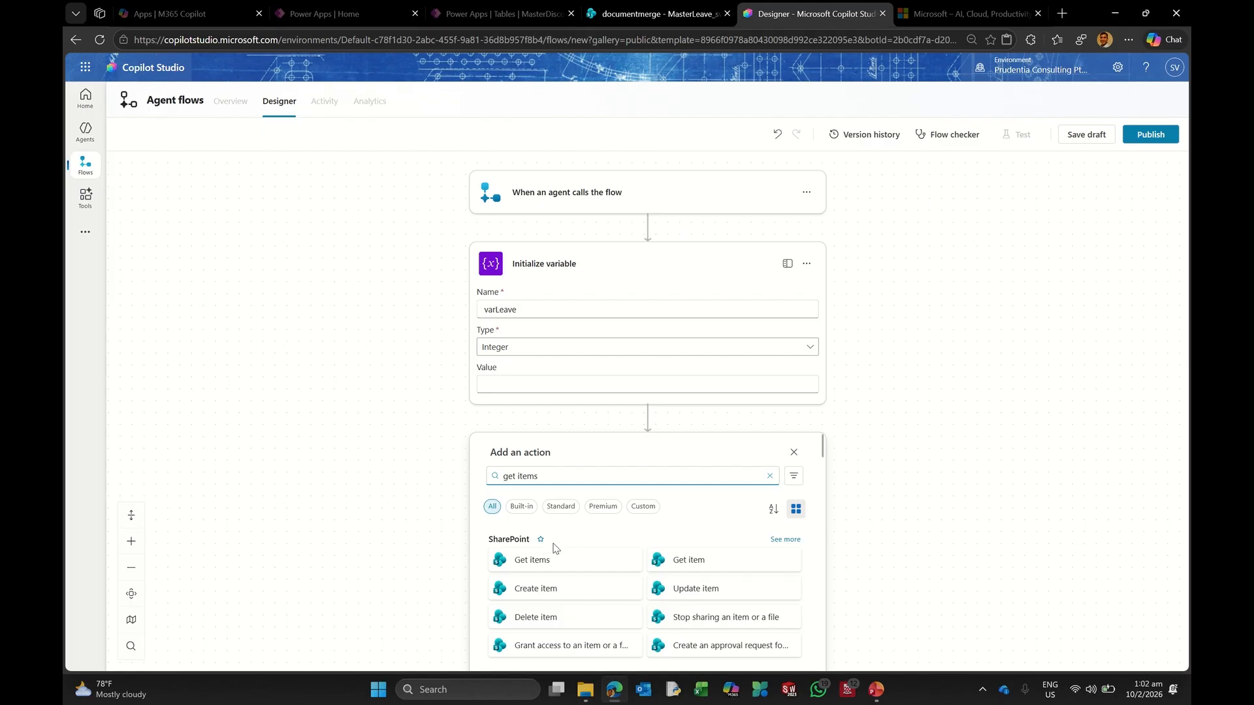
Step: Add a SharePoint Get items step reading the MasterLeave_sv list on the documentmerge site
left_click(533, 560)
scroll(743, 444, "down", 1)
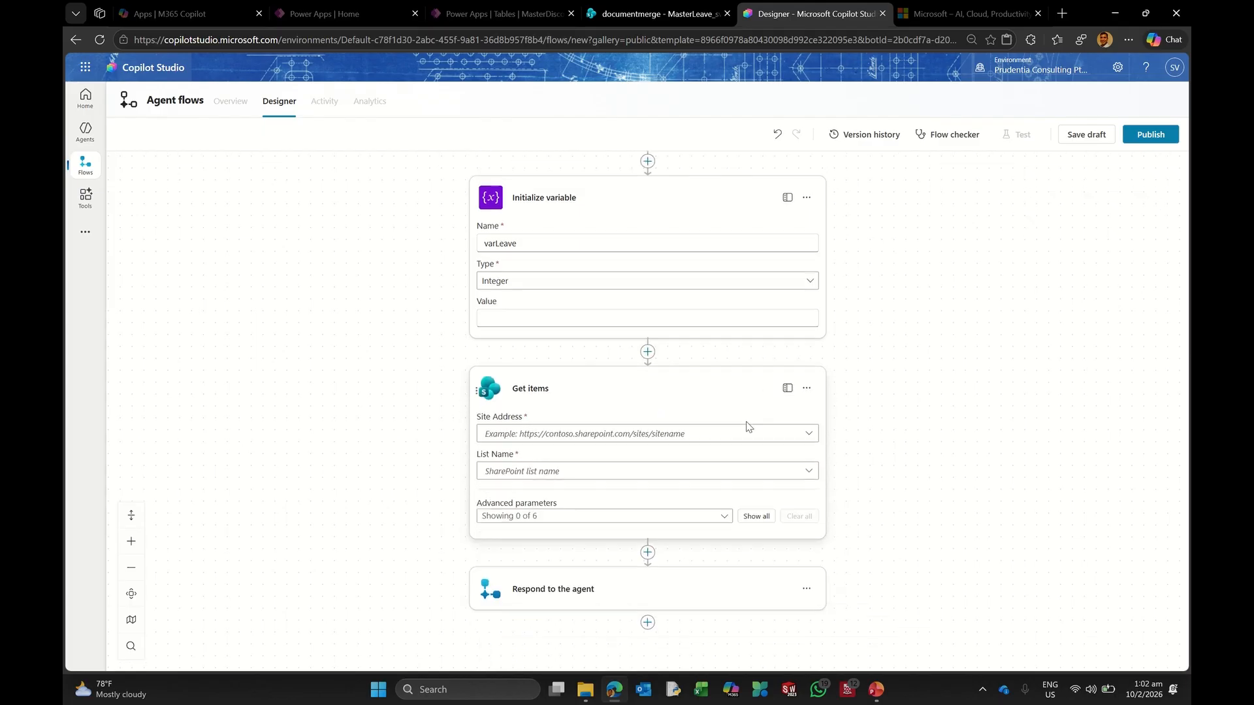
left_click(809, 435)
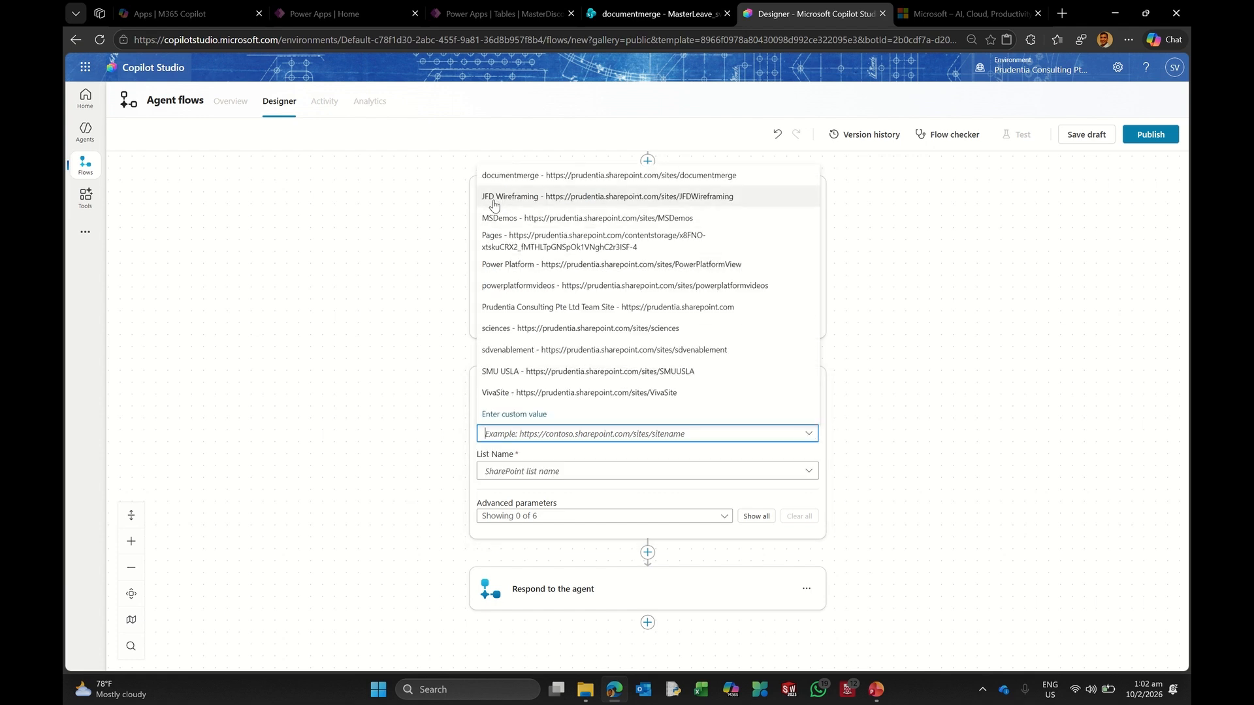
left_click(511, 177)
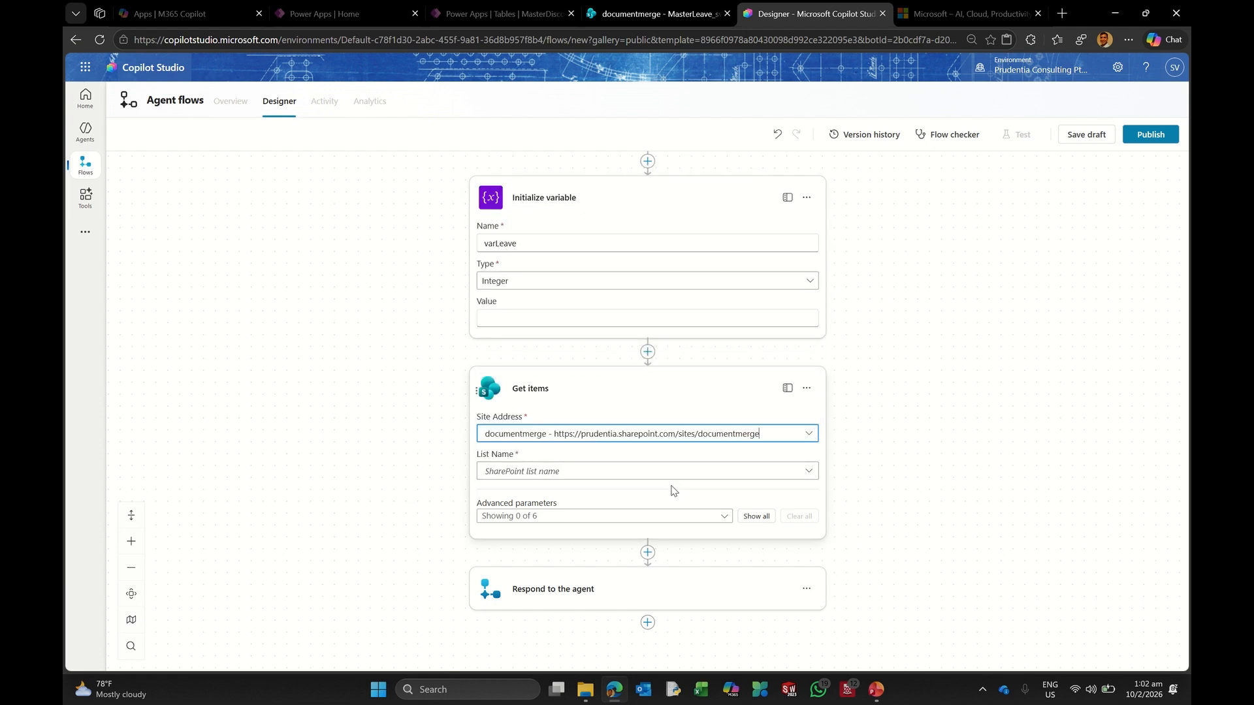
left_click(809, 472)
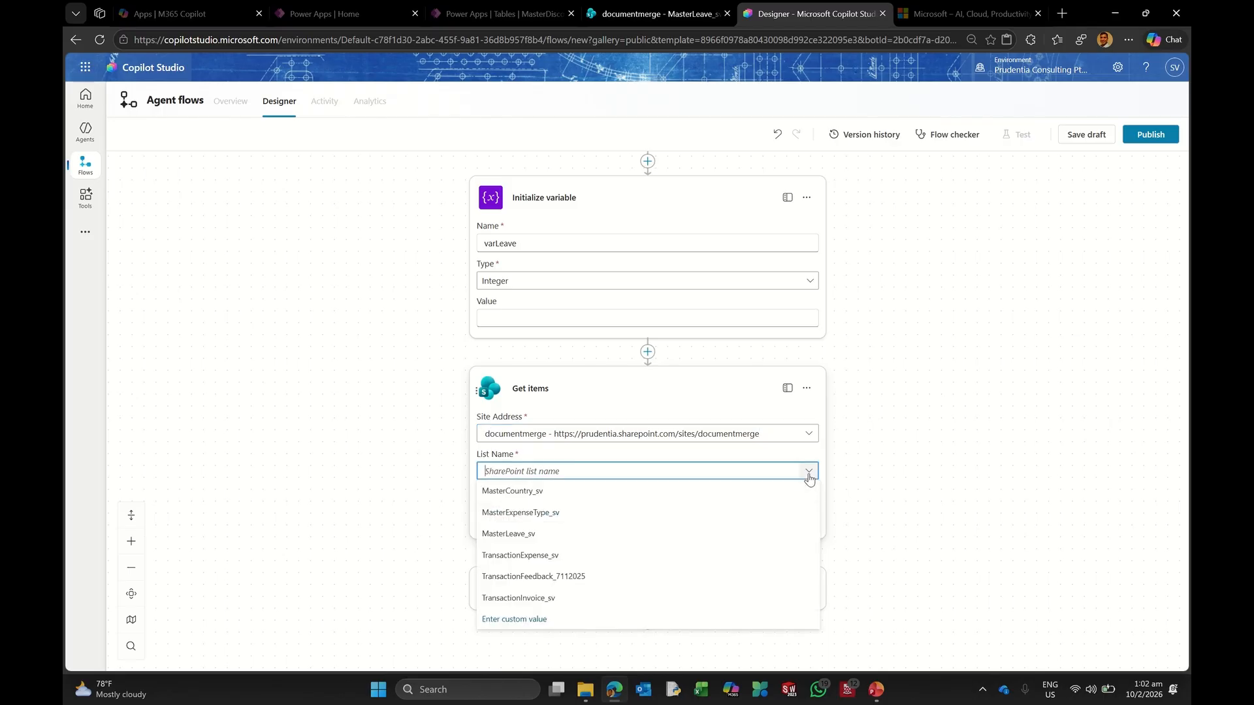
left_click(526, 535)
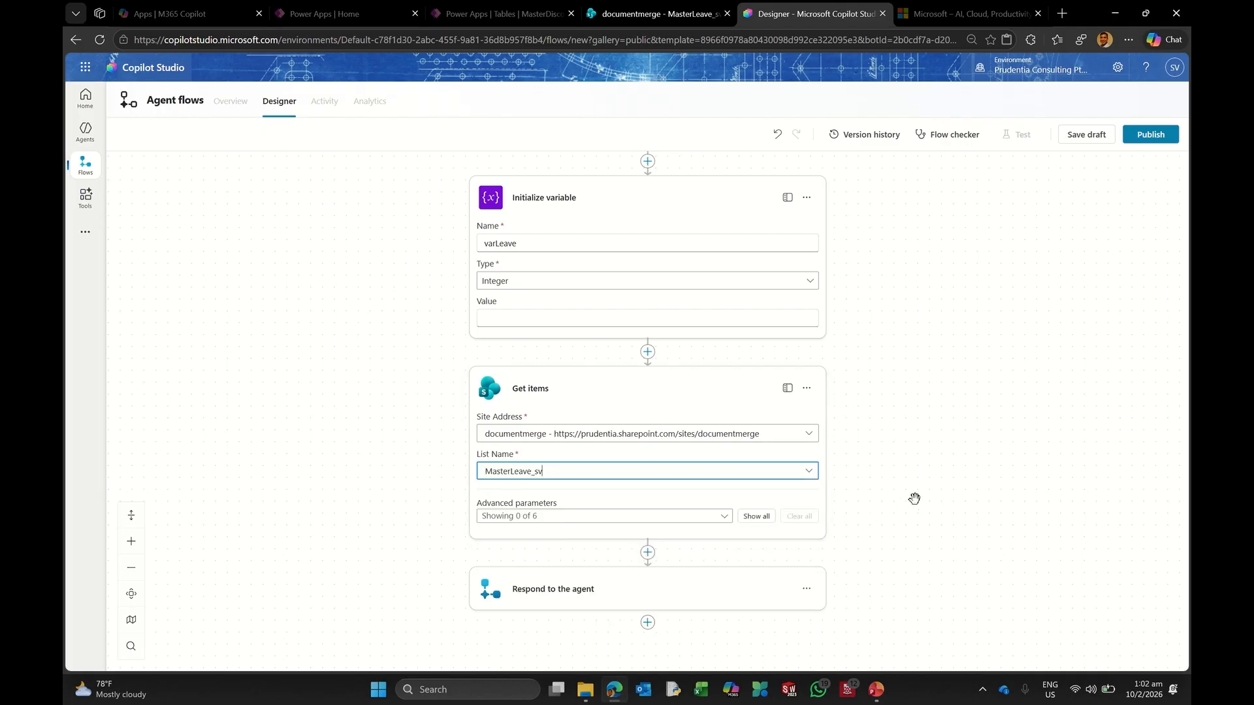
Step: Show all Get items parameters and start the Filter Query with 'Title eq'
scroll(880, 500, "down", 2)
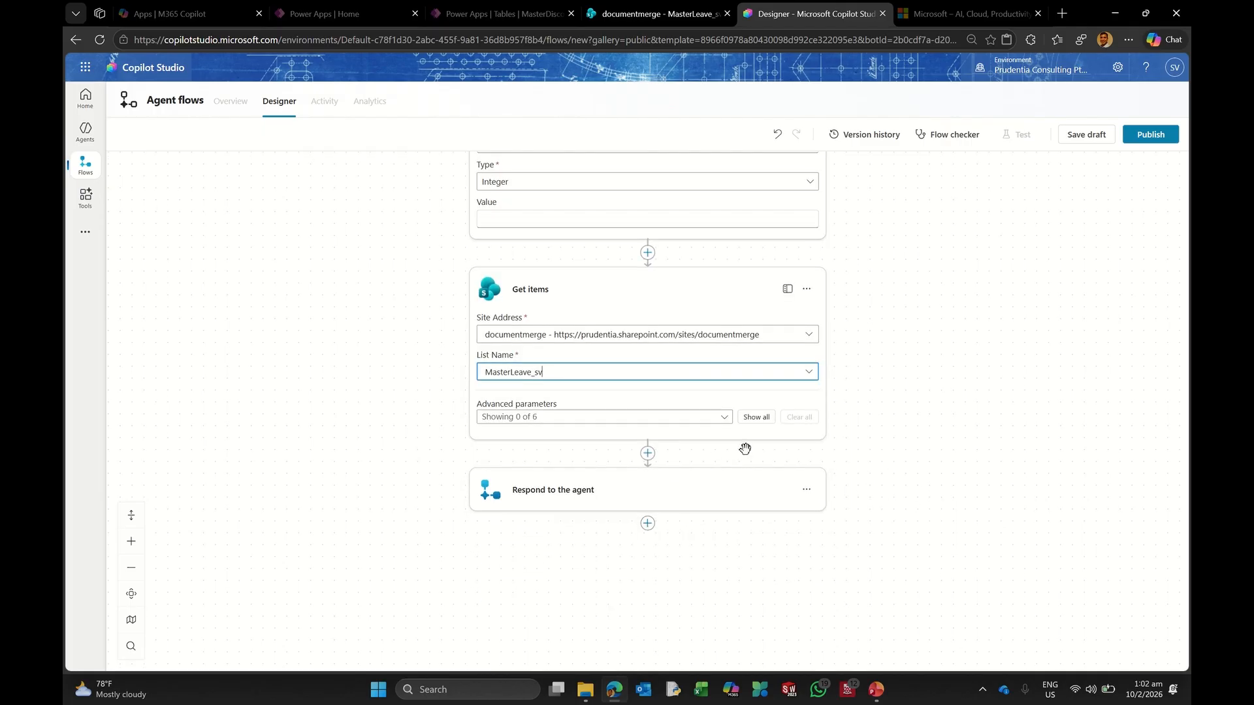
left_click(757, 418)
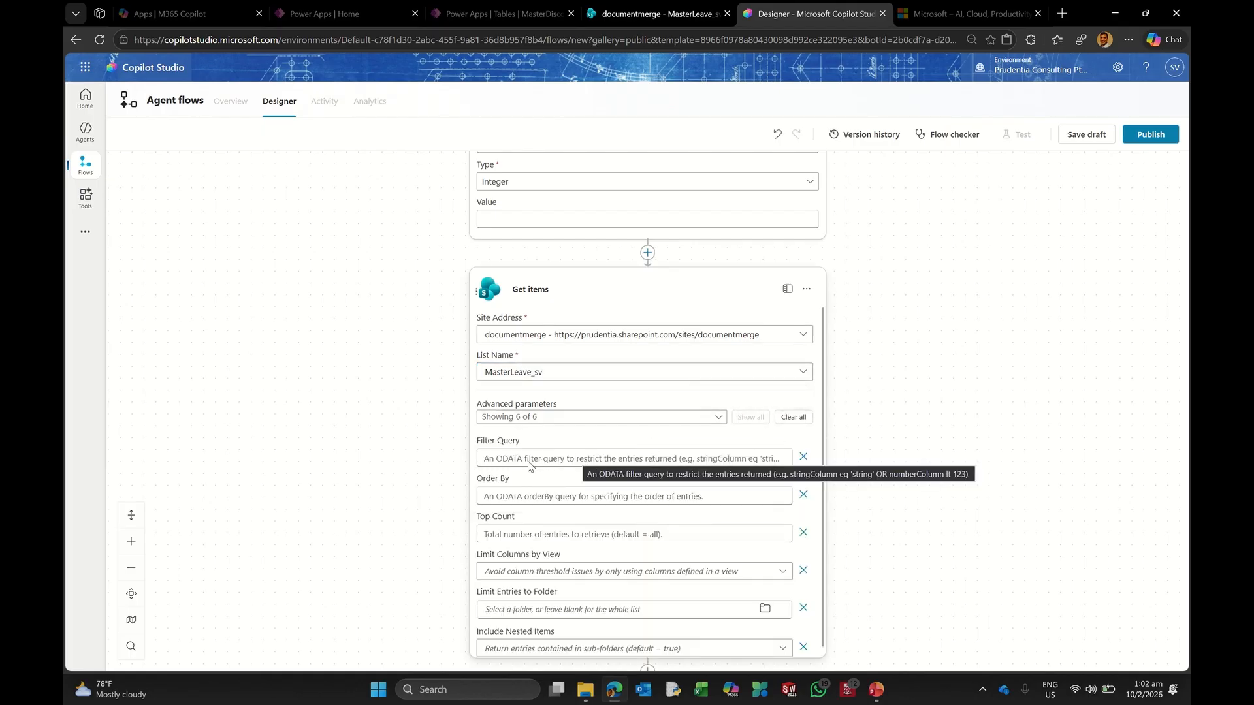
left_click(484, 458)
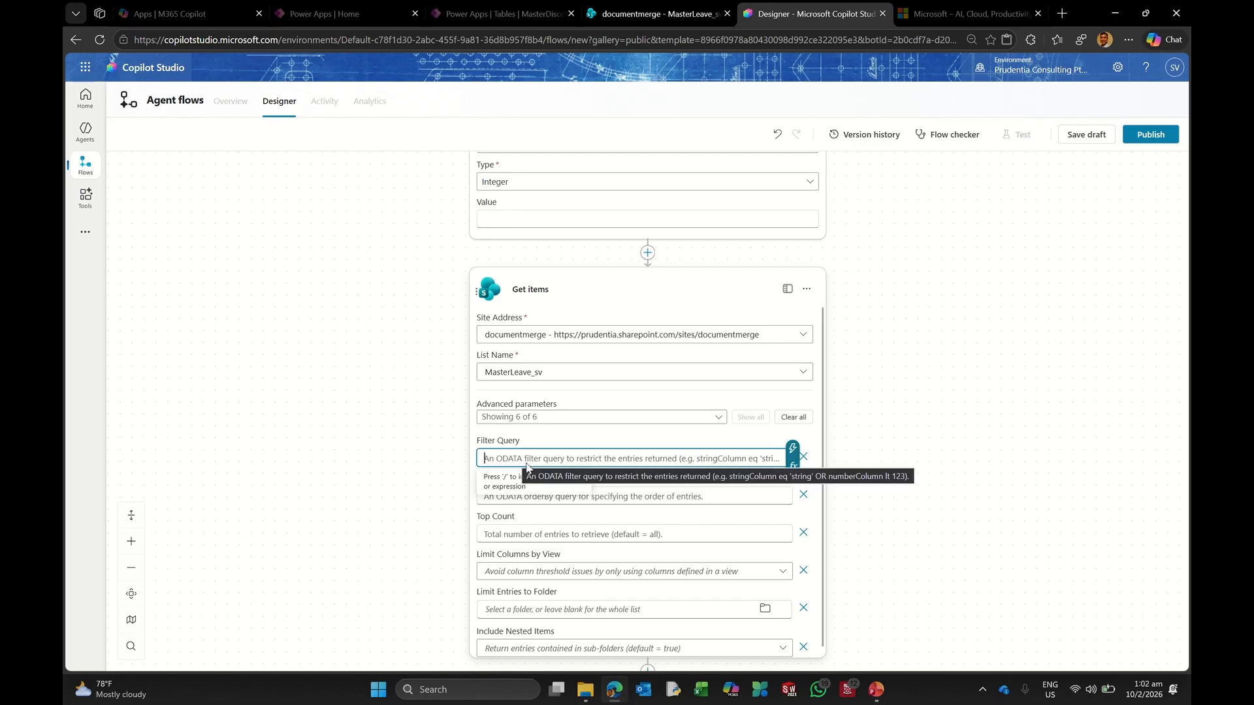
type("T")
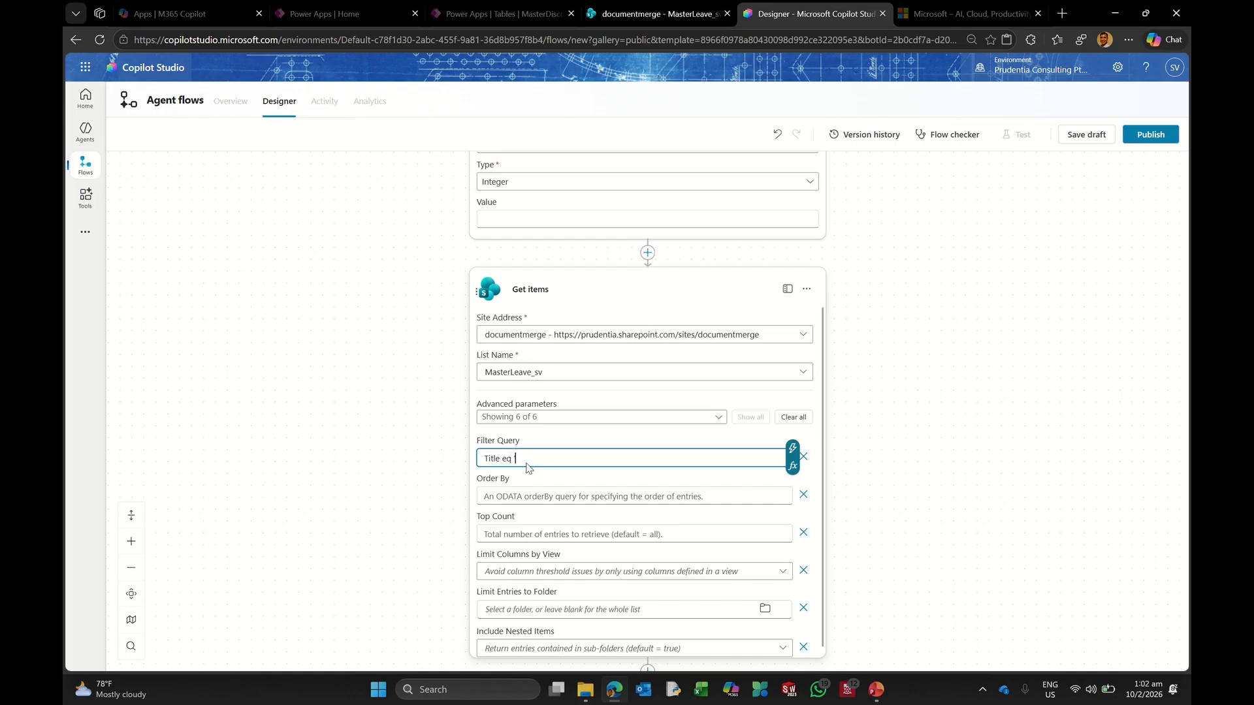
type("itle eq")
left_click(654, 14)
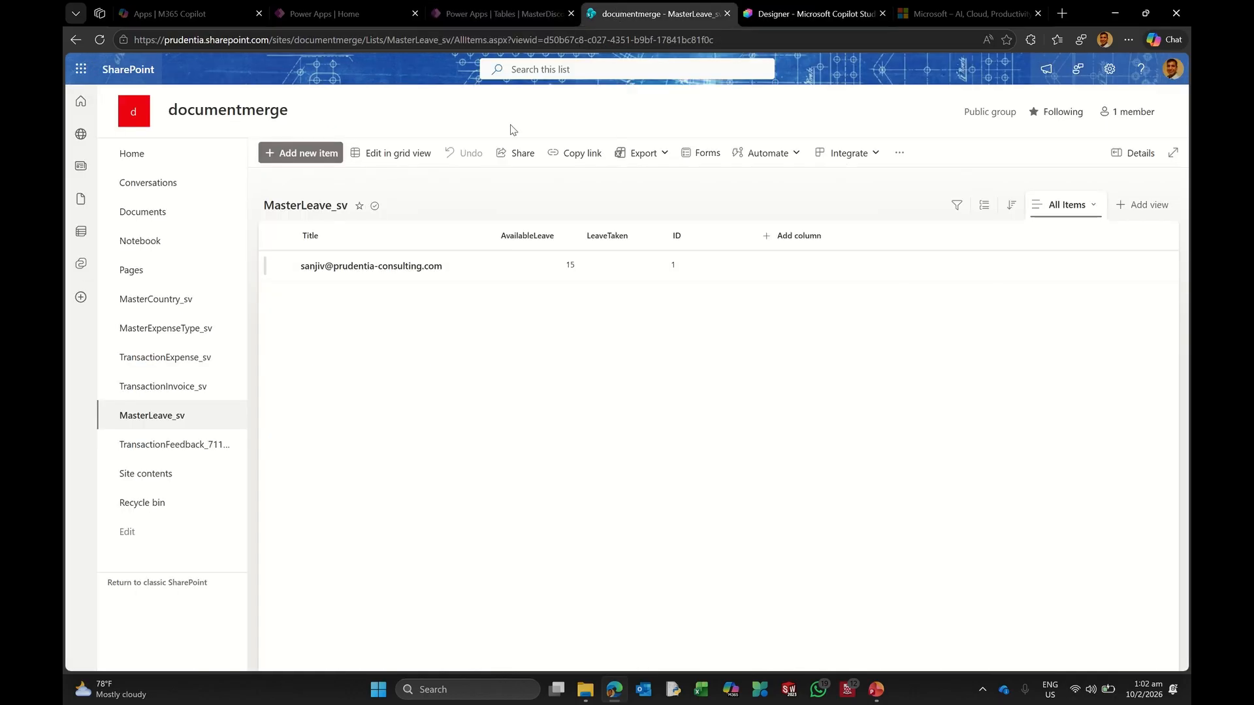
Step: Copy the list item's Title e-mail value from the MasterLeave_sv grid view
left_click(400, 153)
left_click(387, 285)
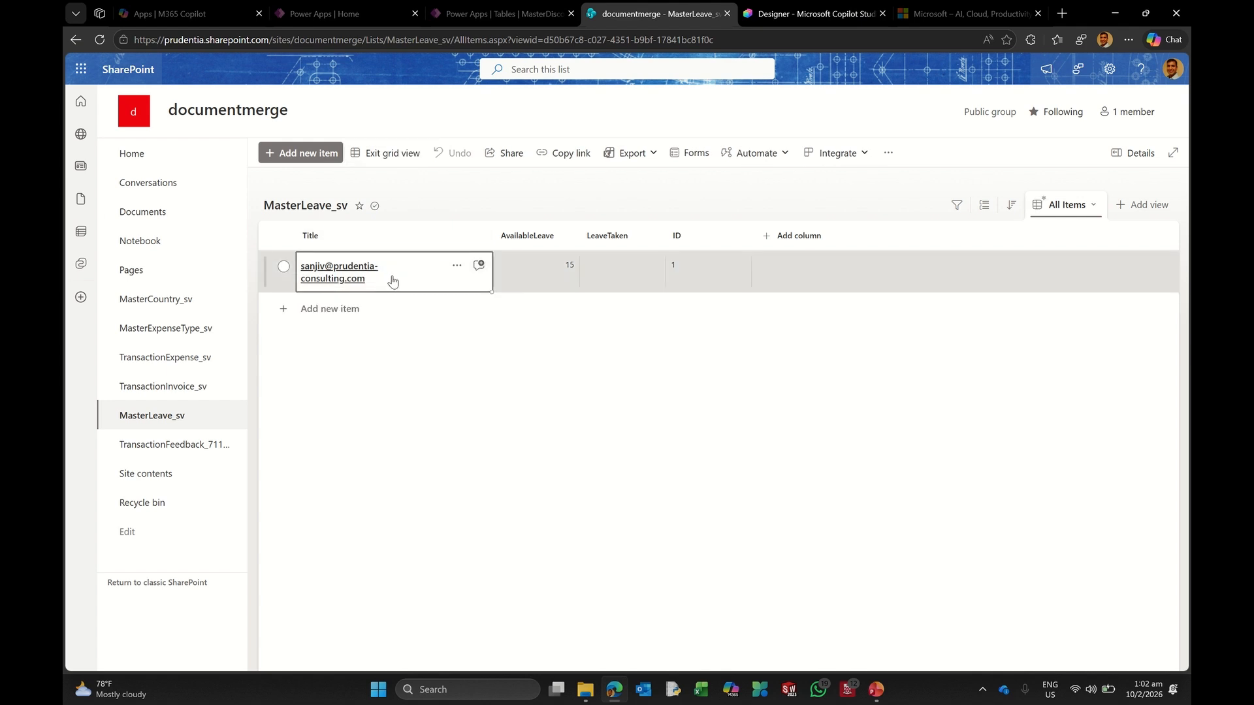
left_click(392, 279)
left_click(455, 218)
key("ctrl+c")
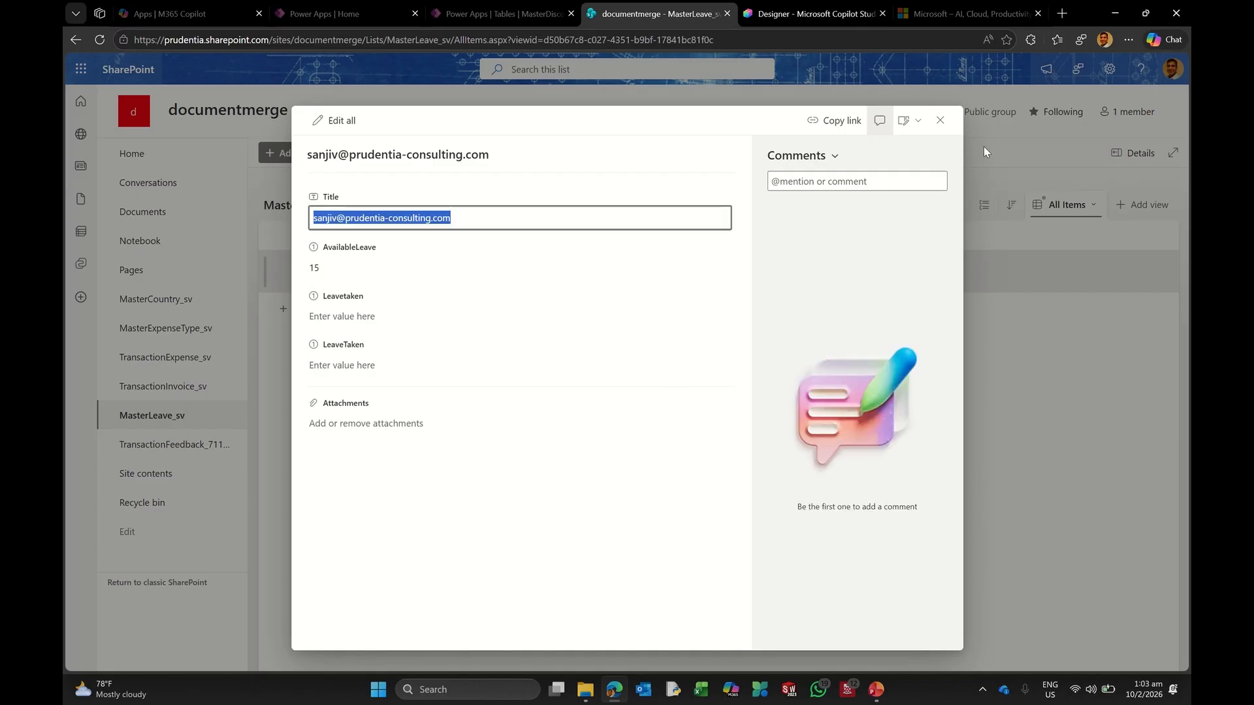
left_click(941, 121)
left_click(810, 13)
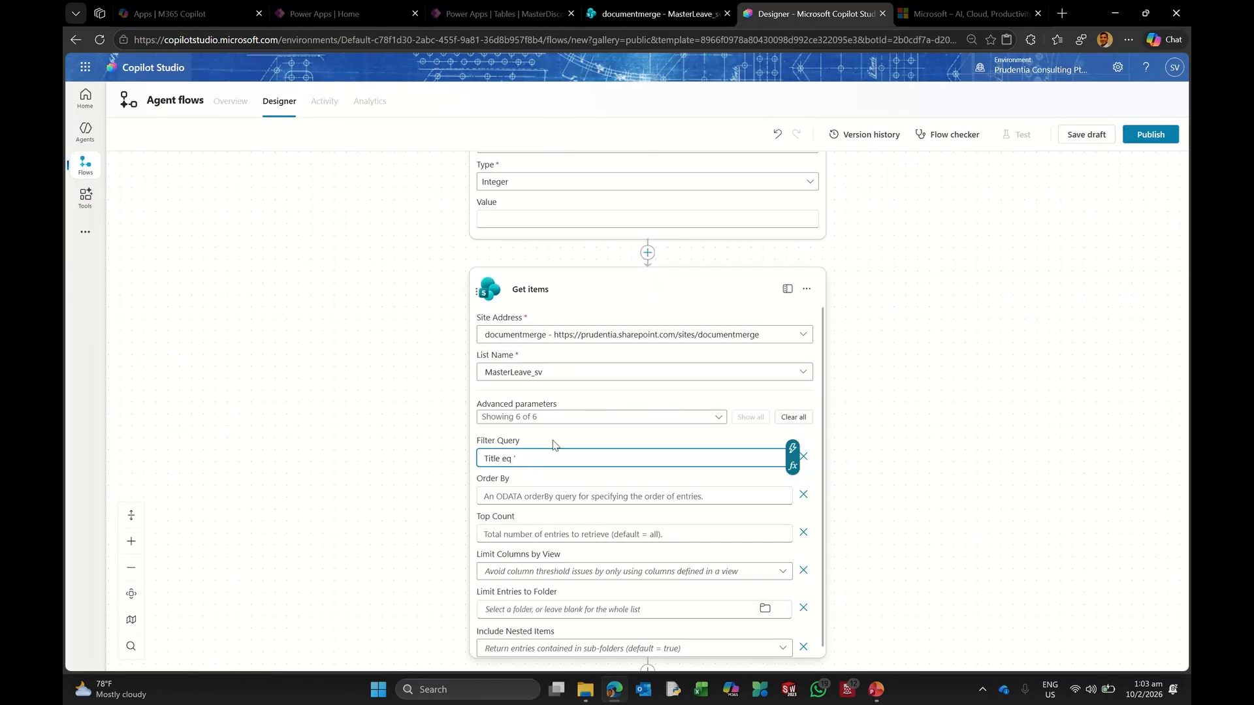
Step: Complete the filter as Title eq the user's quoted e-mail and set Top Count to 1
key("ctrl+v")
type("'")
left_click(501, 534)
type("1")
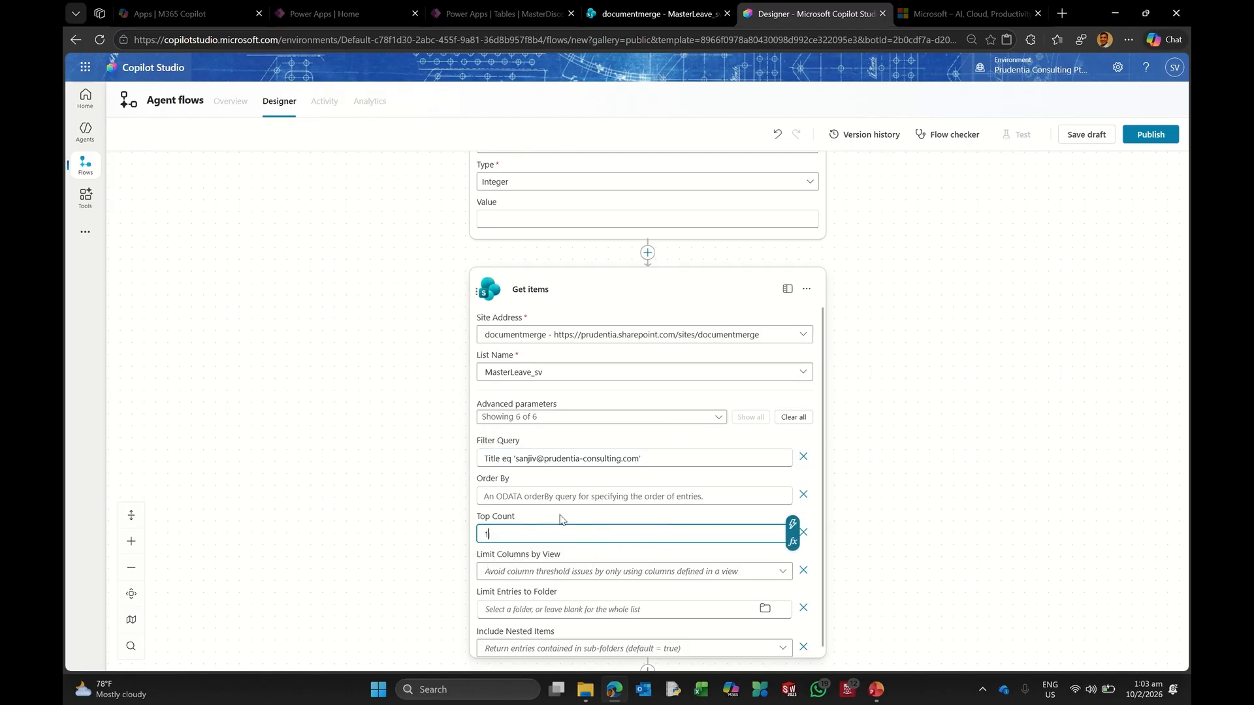
left_click(1051, 461)
scroll(977, 428, "down", 1)
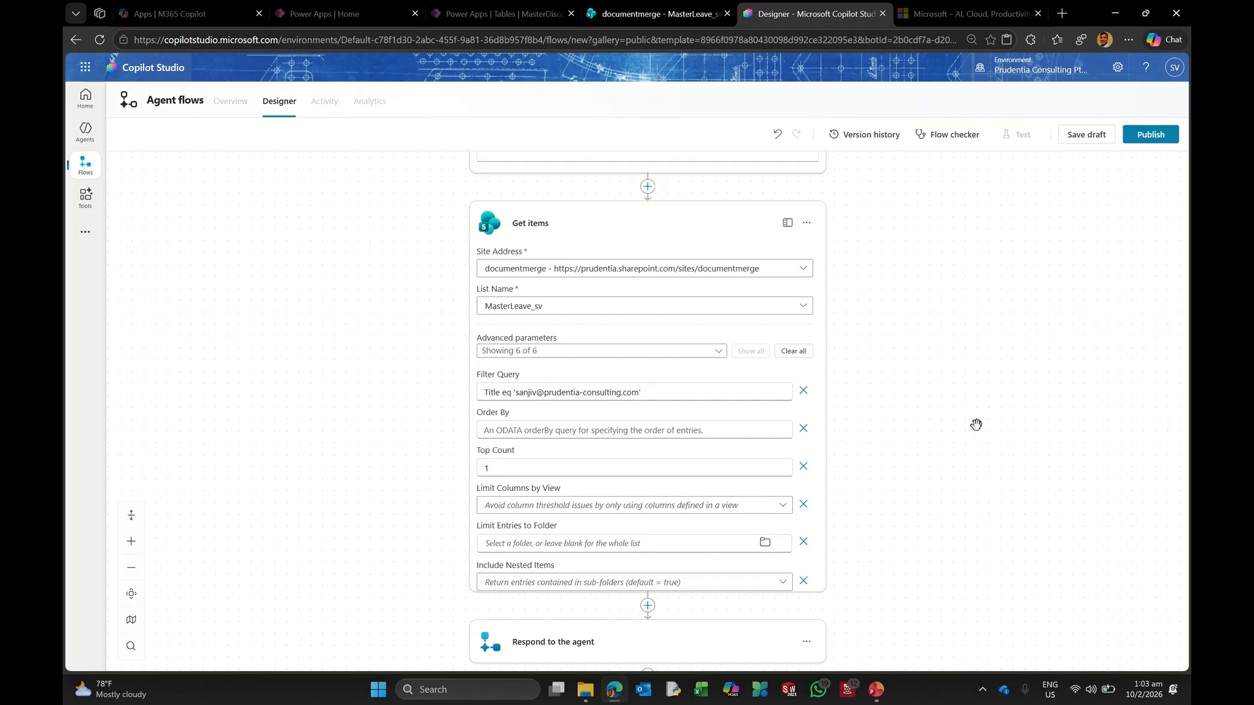
scroll(901, 417, "up", 1)
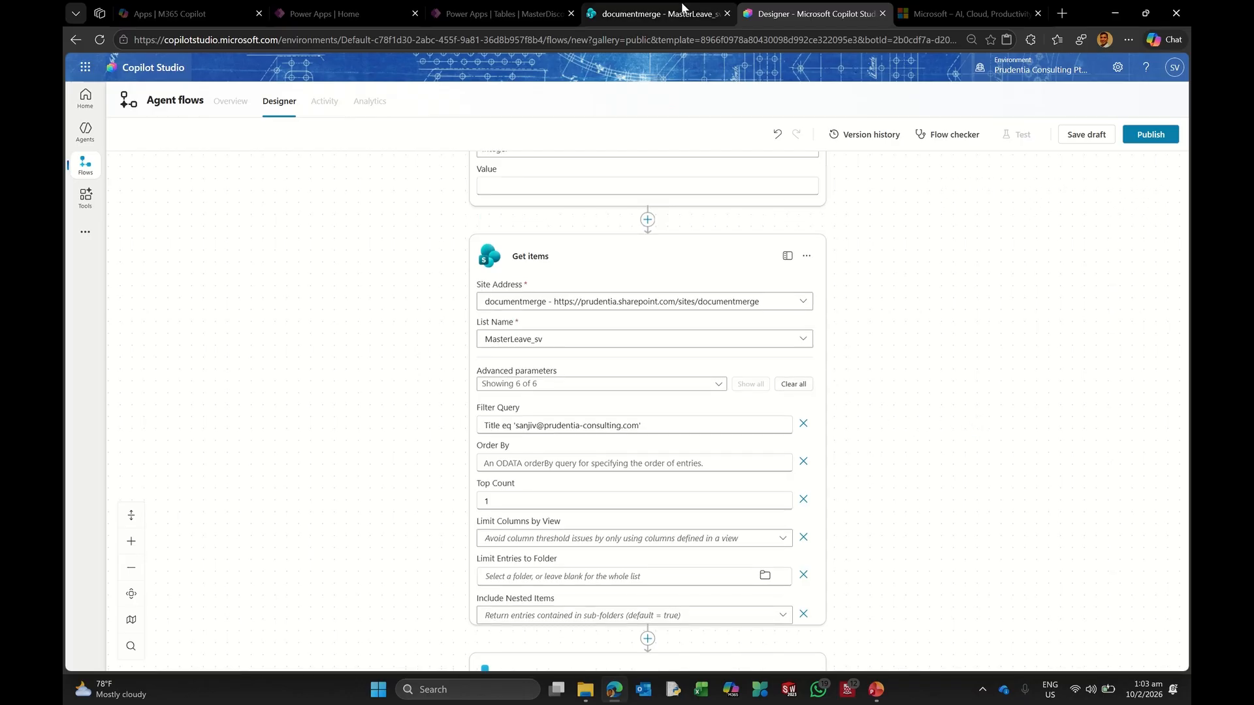
mouse_move(651, 19)
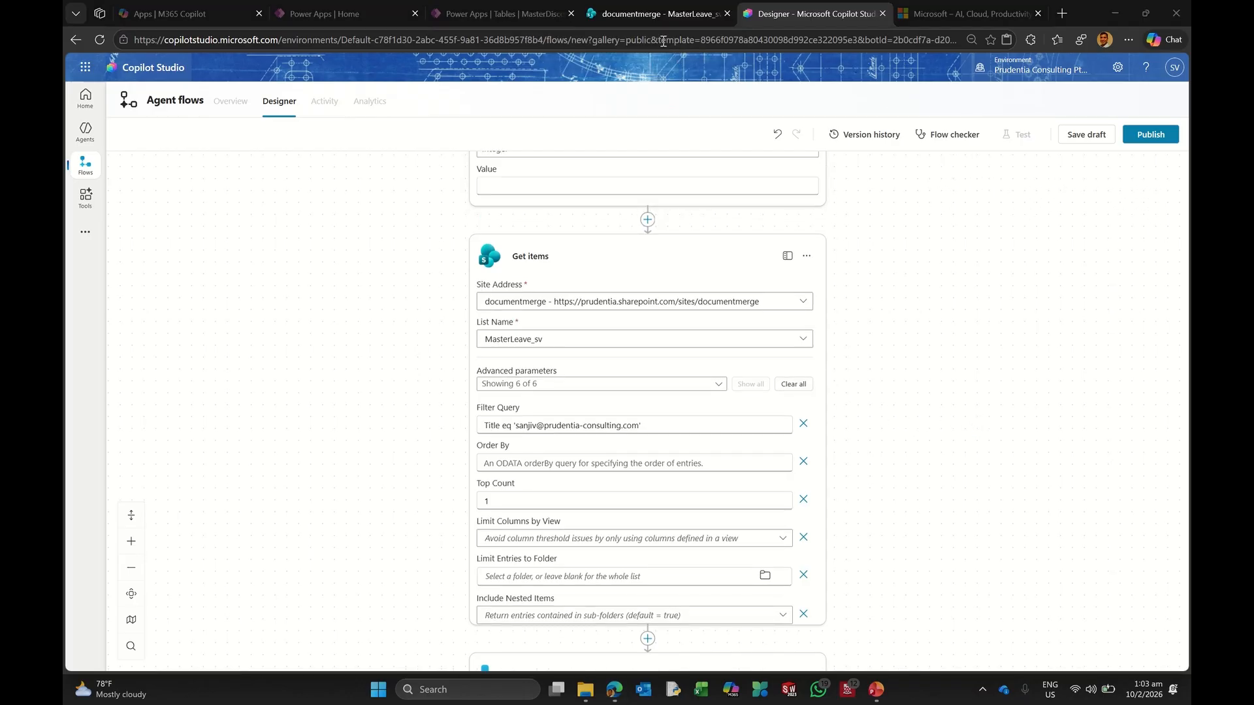
left_click(660, 16)
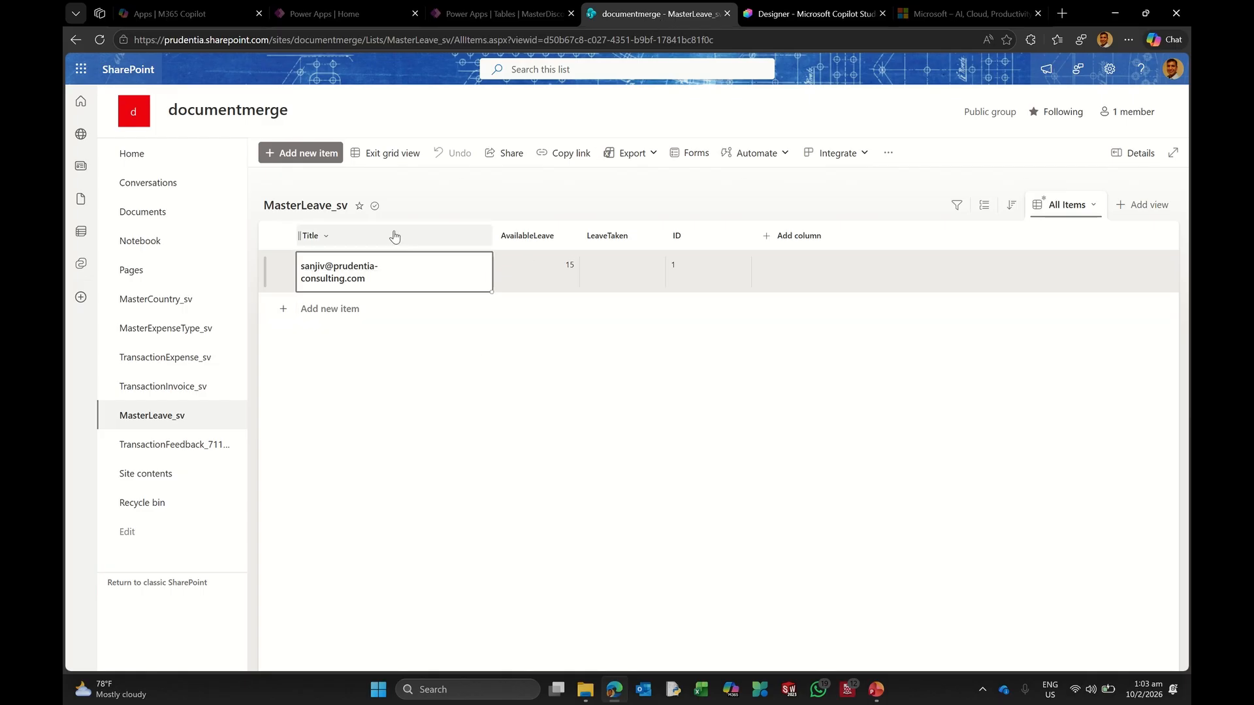
Step: Exit grid view on the MasterLeave_sv list and return to the flow designer
left_click(397, 156)
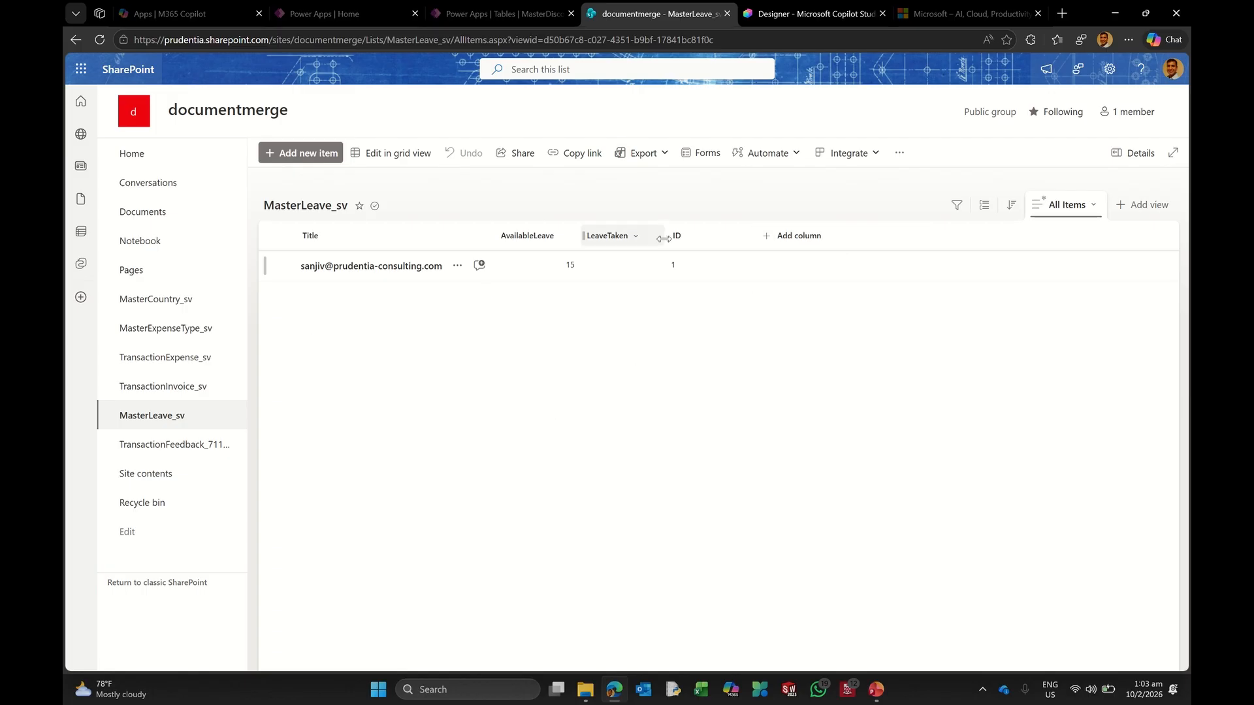
left_click(808, 18)
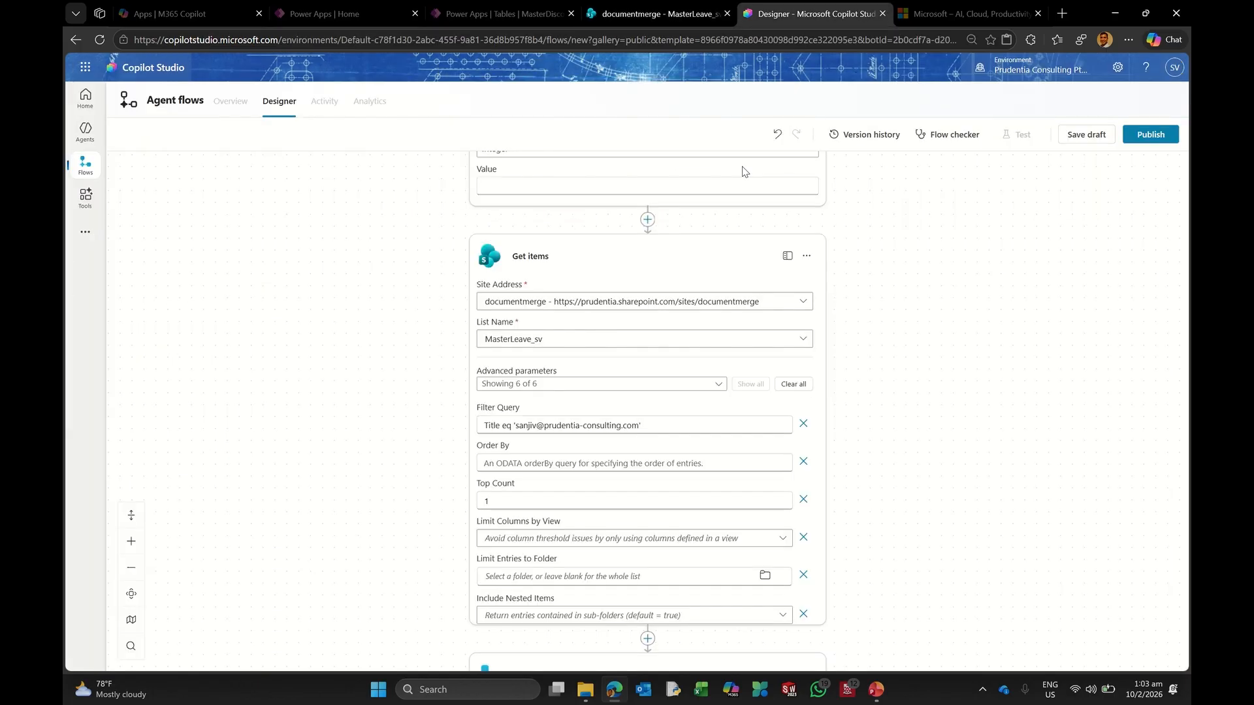
Step: Clear the Get items Top Count value and collapse the Initialize variable and Get items cards
left_click(488, 501)
key("BackSpace")
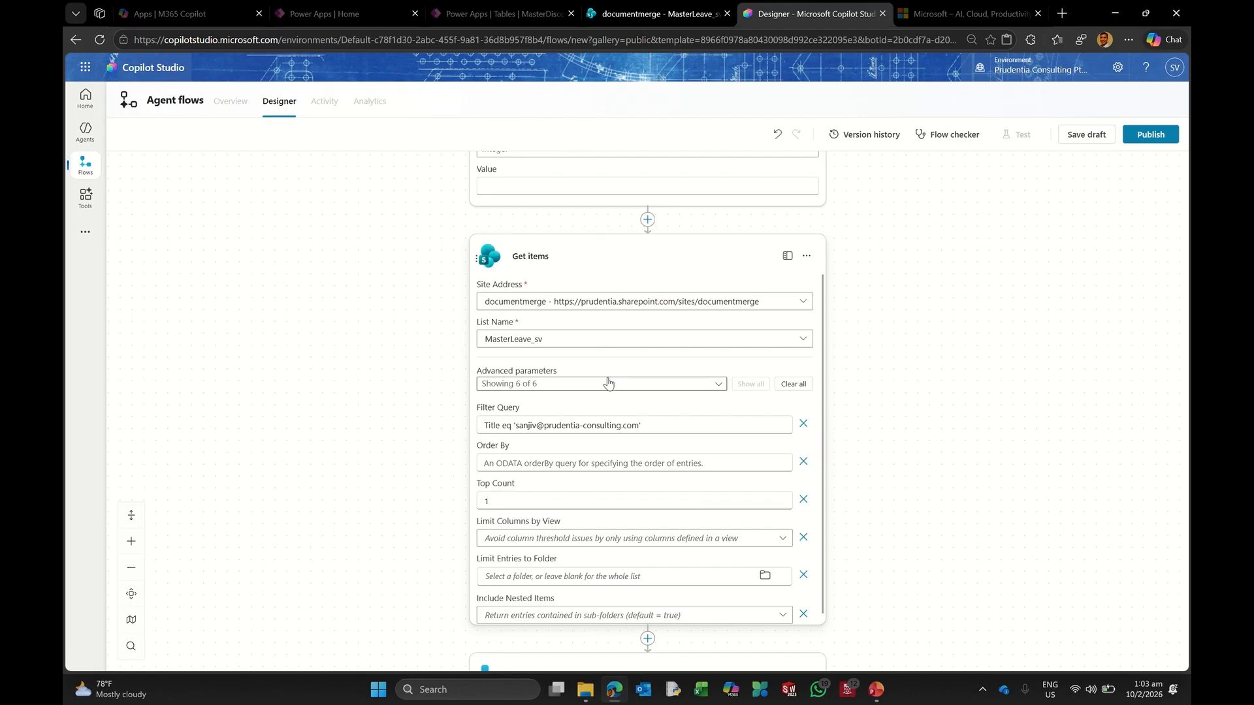
left_click(618, 256)
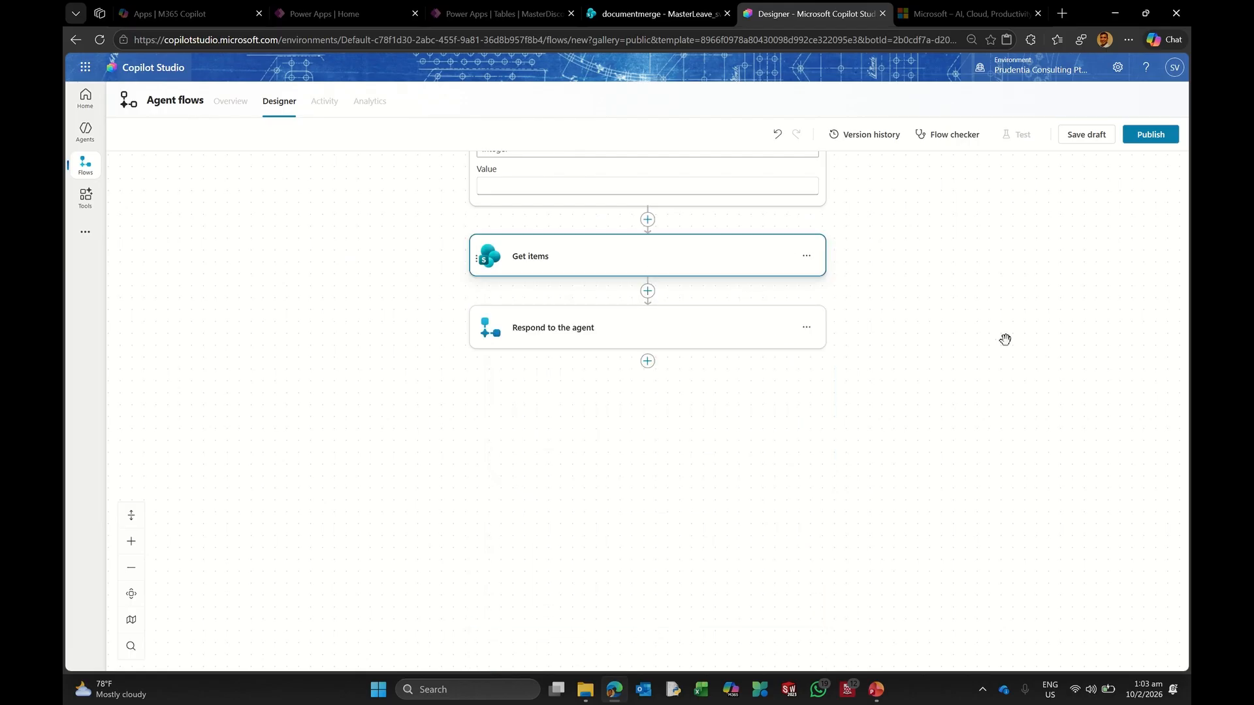
scroll(993, 338, "up", 3)
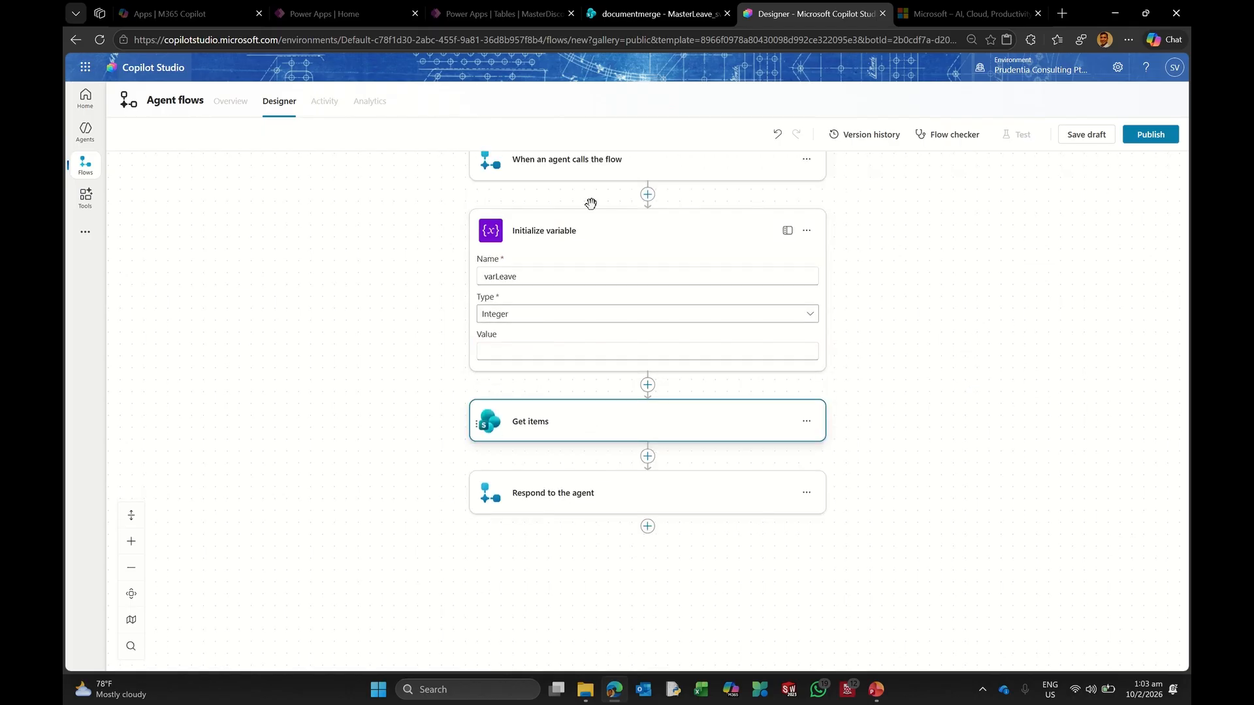
left_click(582, 234)
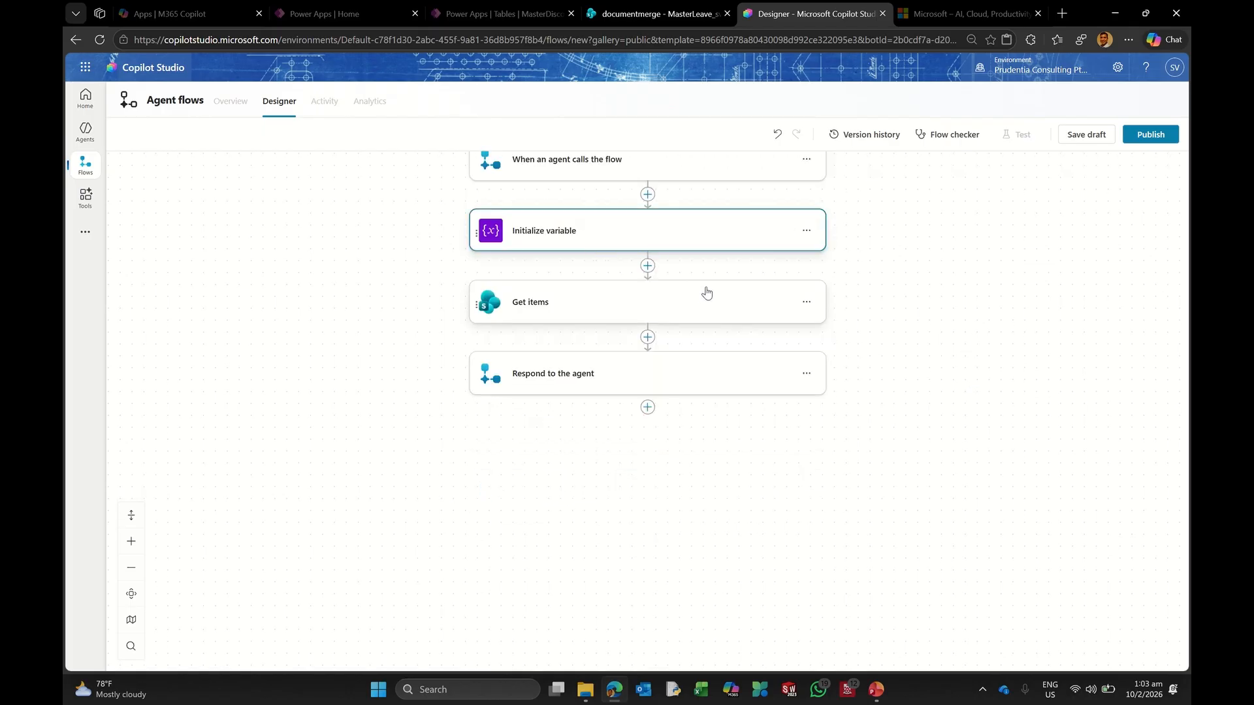
left_click(663, 310)
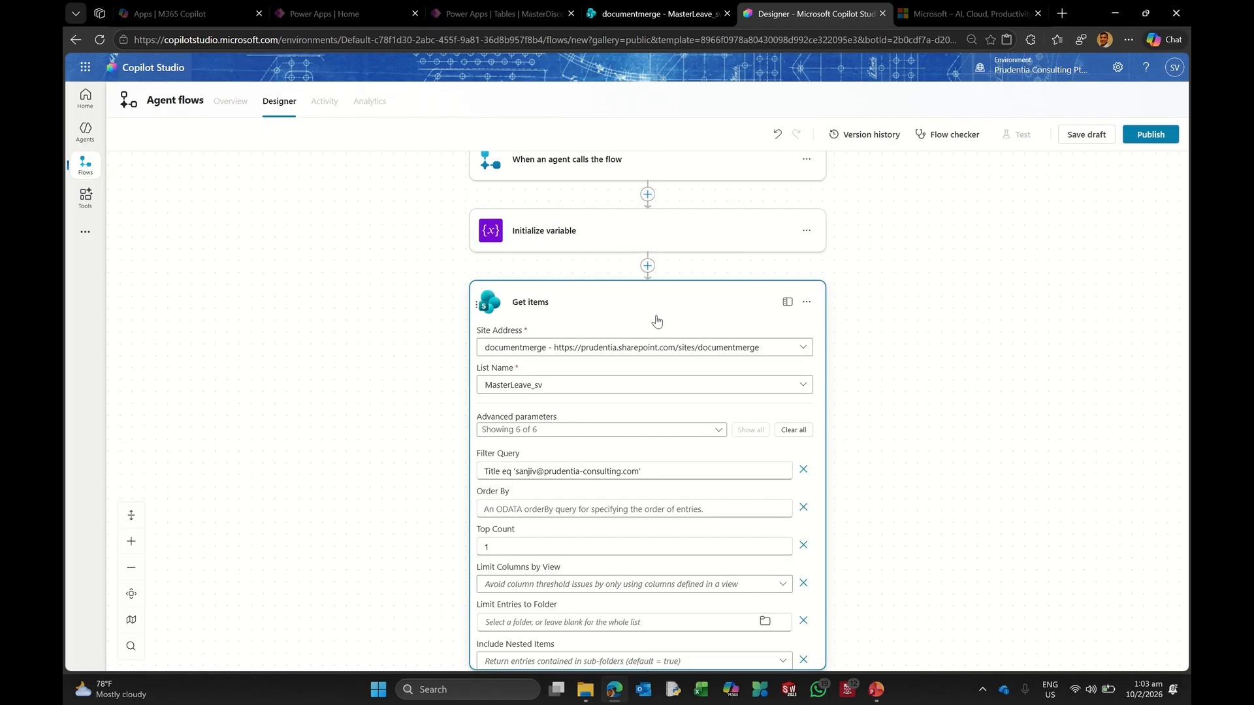
left_click(681, 309)
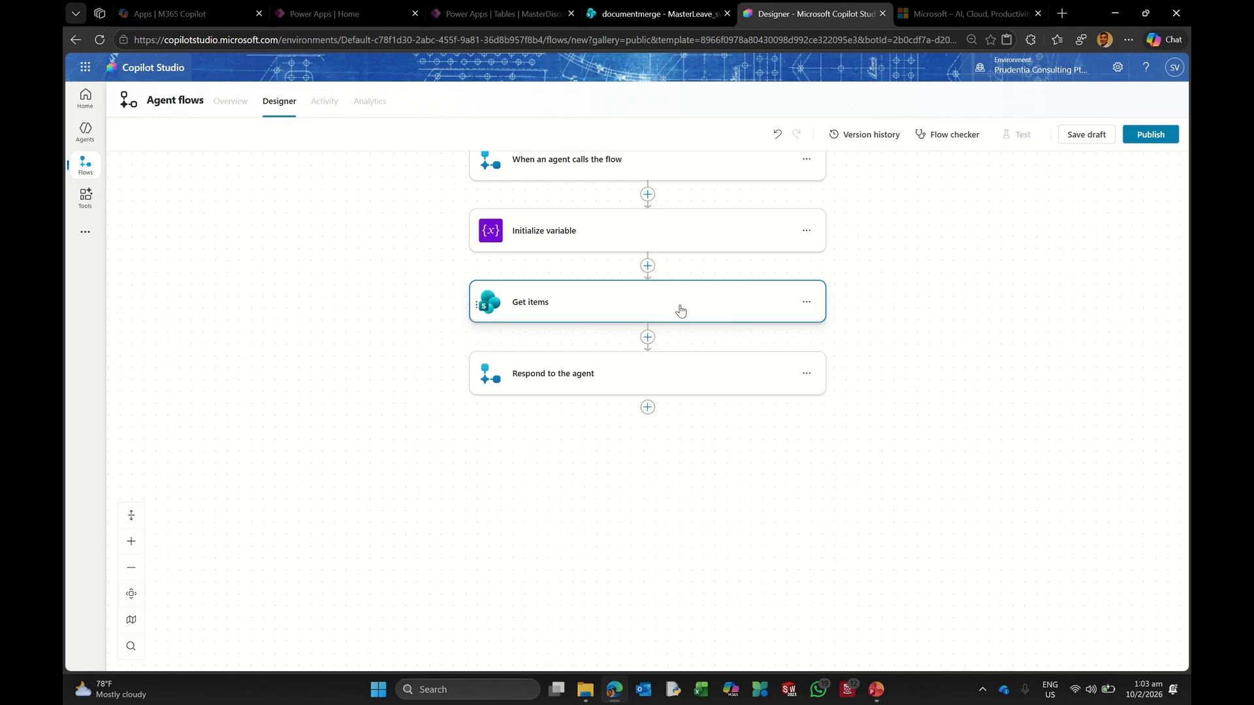
Step: Add a Set variable step for varLeave after Get items and open dynamic content for its value
left_click(647, 337)
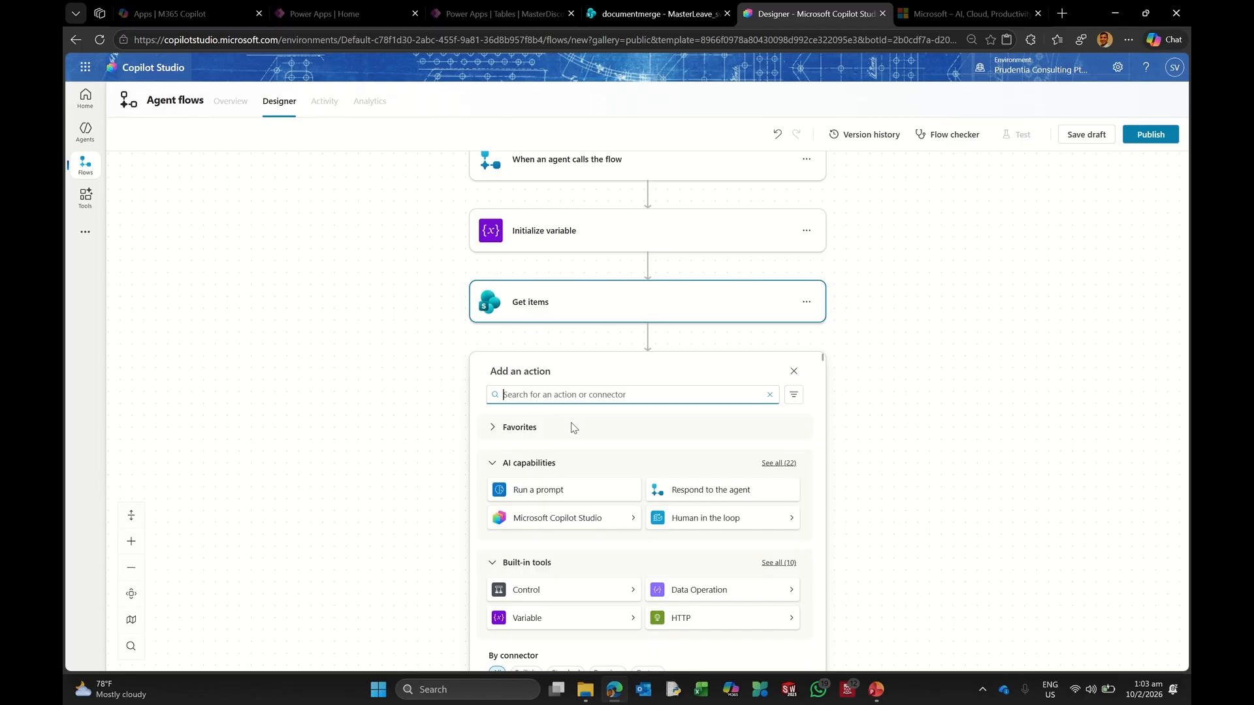
type("variable")
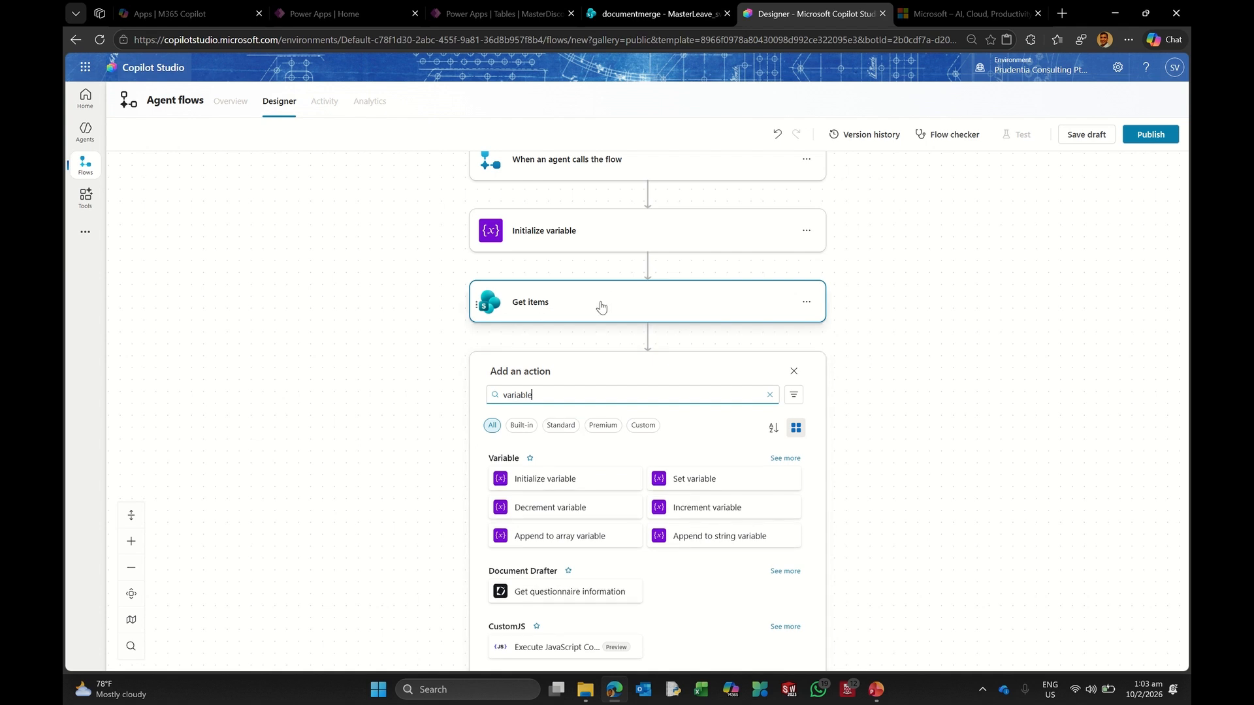
left_click(686, 481)
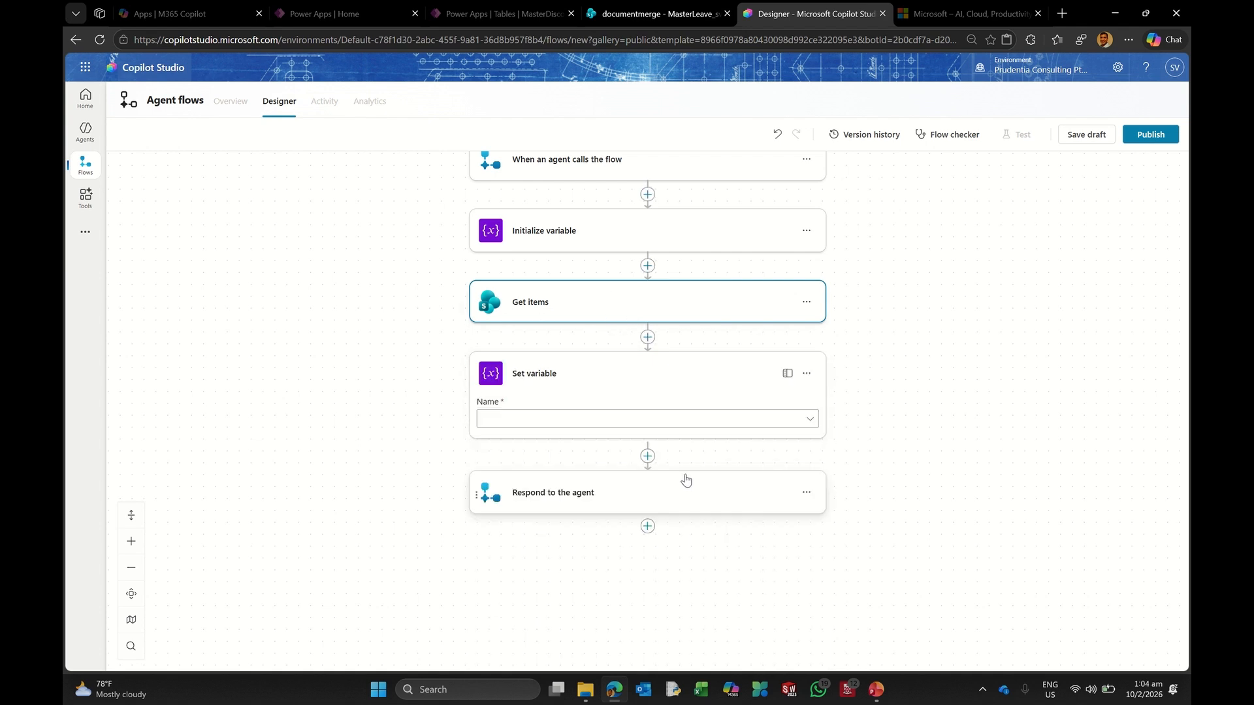
left_click(495, 422)
left_click(499, 437)
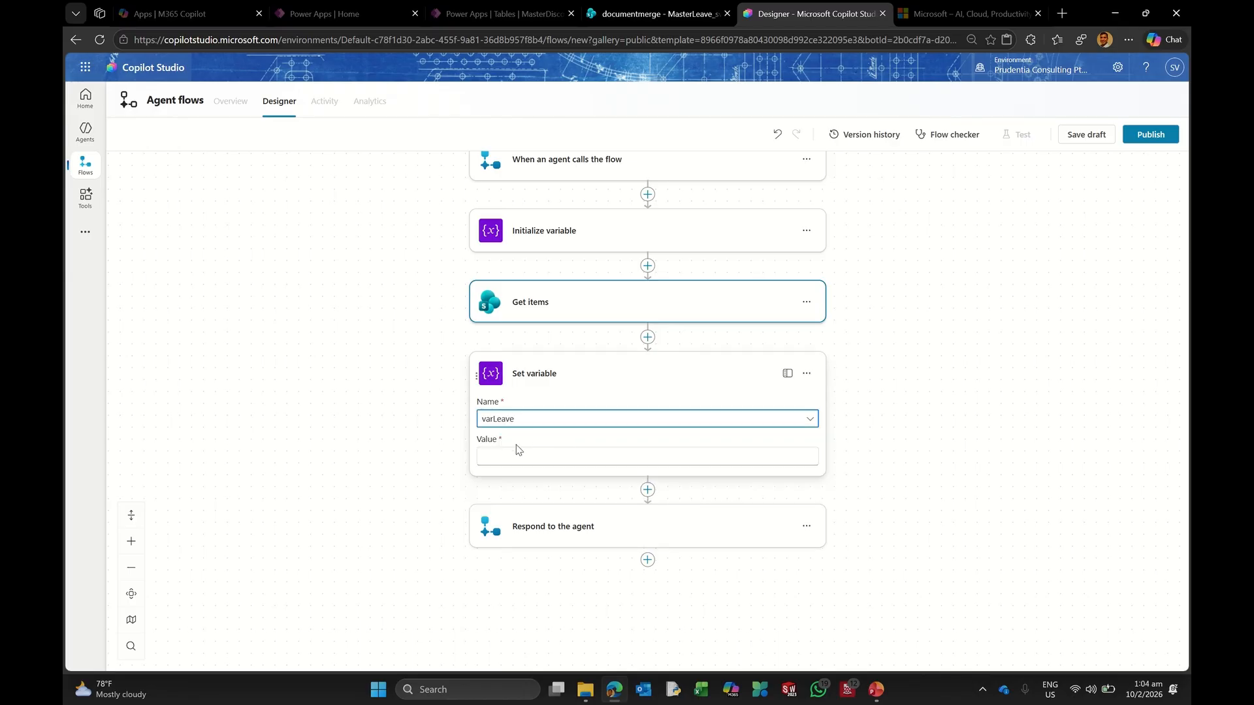
left_click(505, 458)
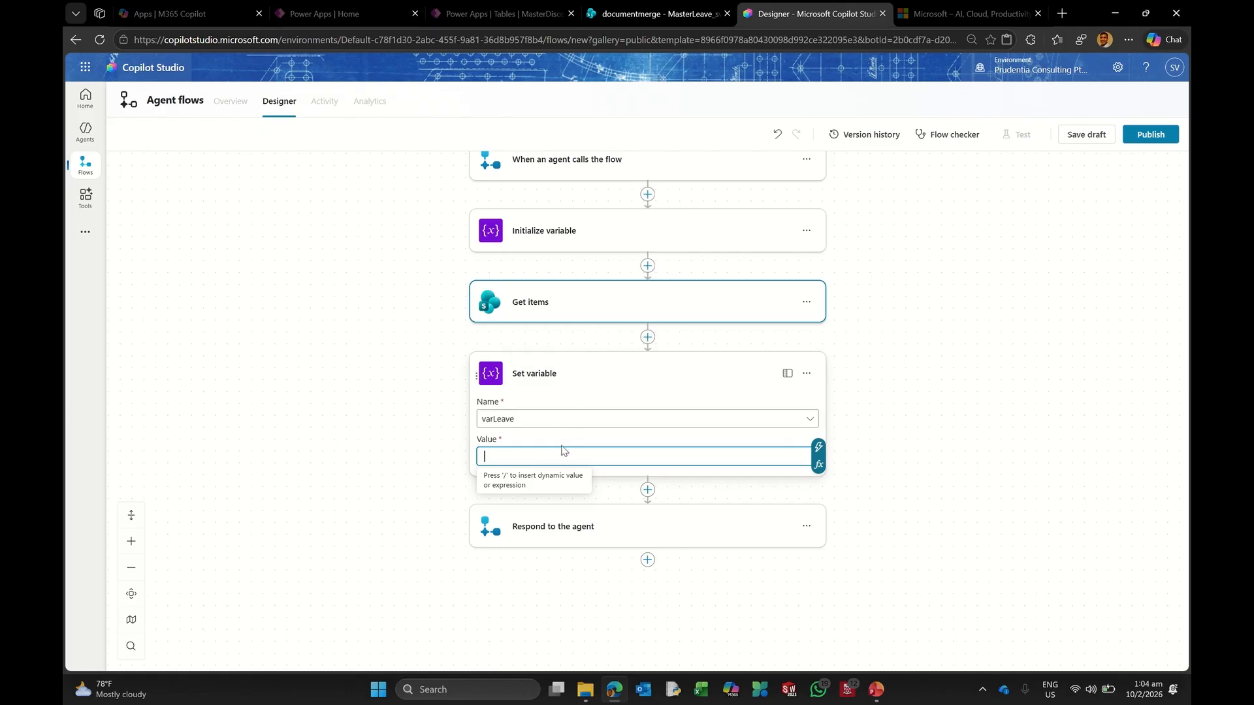
left_click(819, 450)
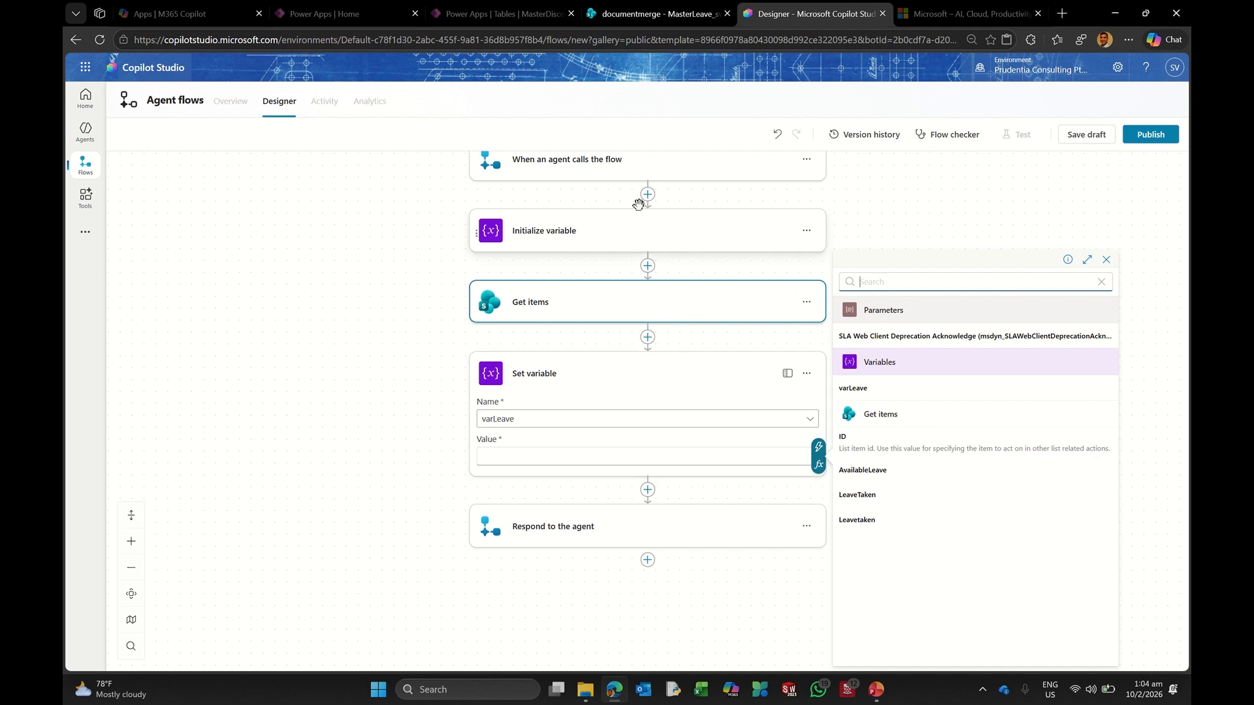
left_click(624, 20)
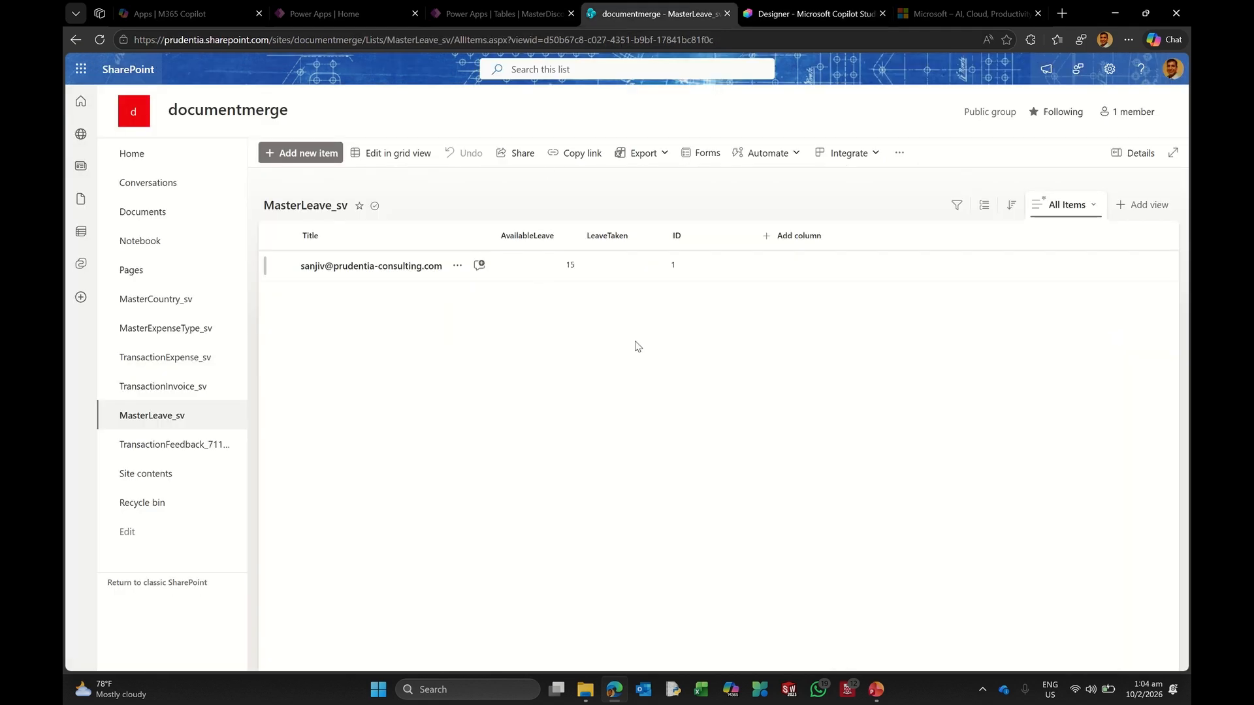
Step: Refresh the MasterLeave_sv list and show the LeaveTaken column in the view
left_click(100, 40)
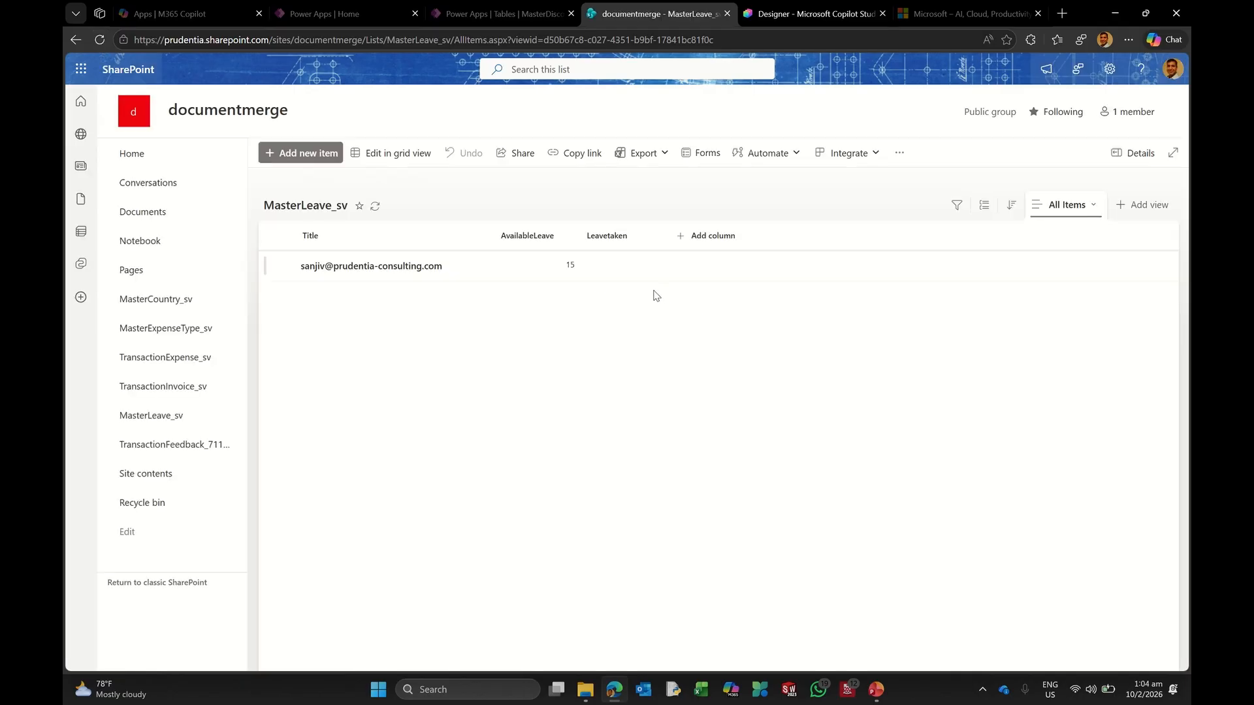
left_click(1049, 209)
left_click(1078, 418)
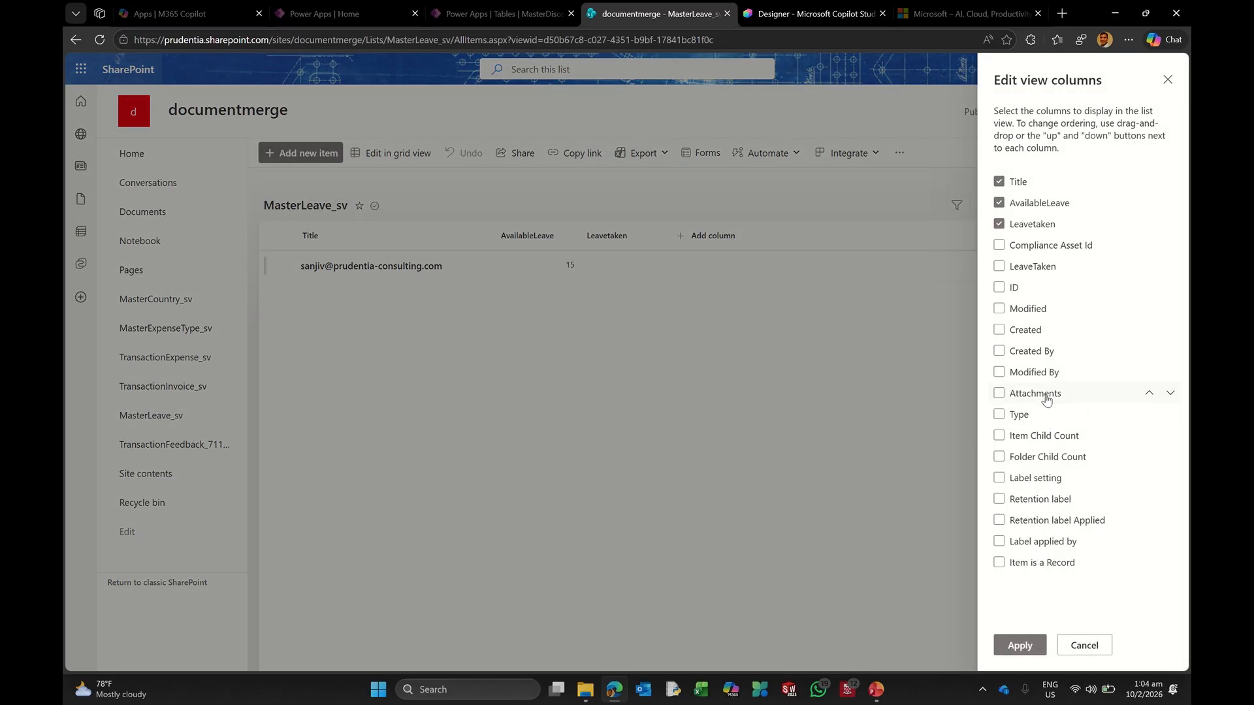
left_click(998, 267)
left_click(1018, 646)
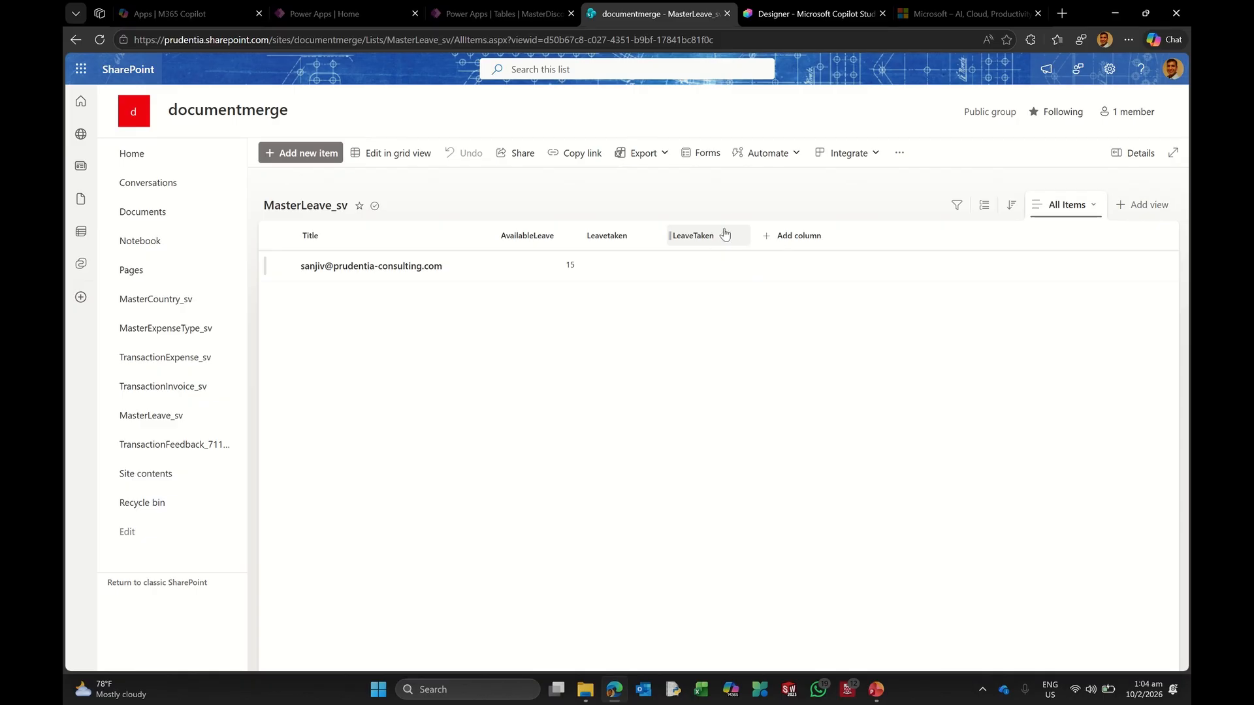
Step: Delete the duplicate Leavetaken column, leaving the LeaveTaken column unchanged
left_click(631, 241)
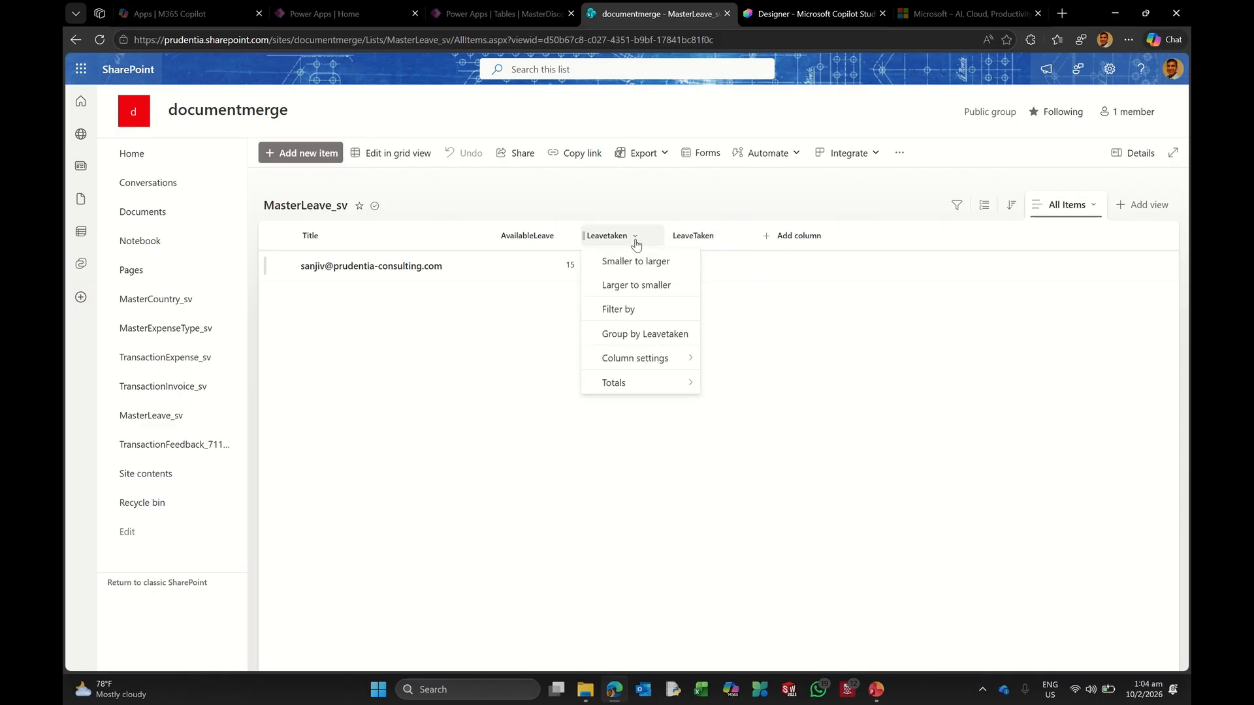
mouse_move(663, 358)
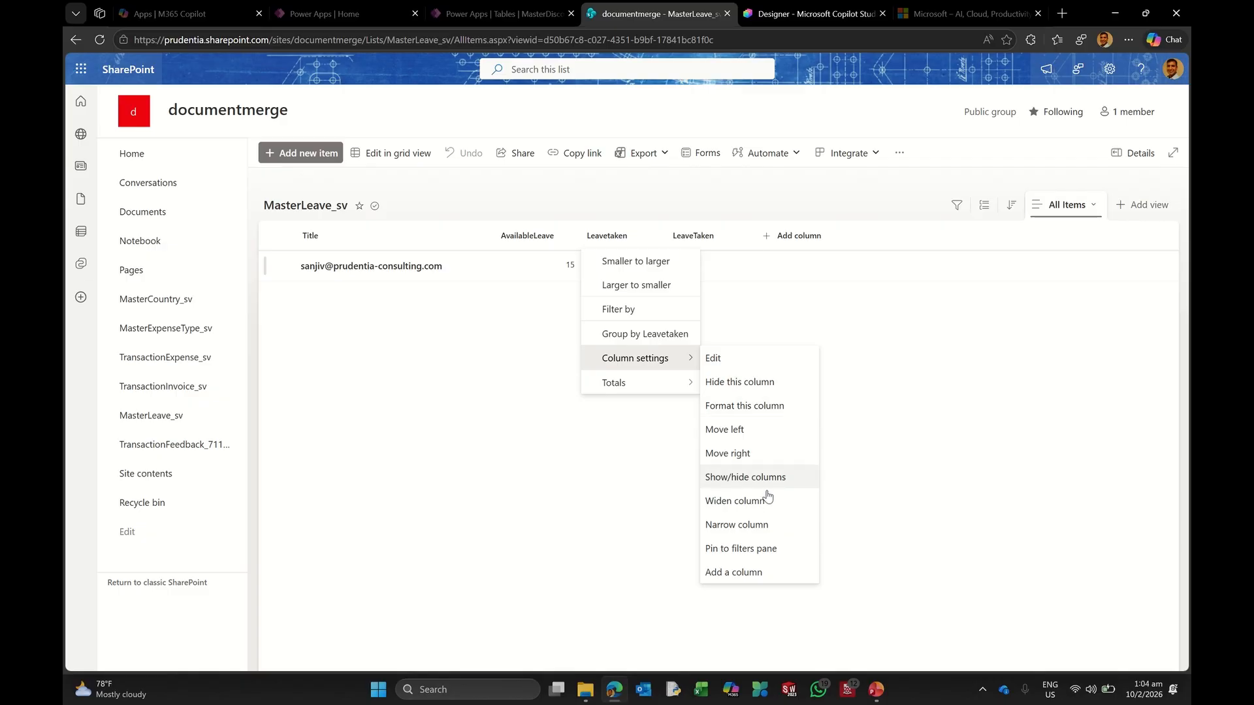
left_click(719, 358)
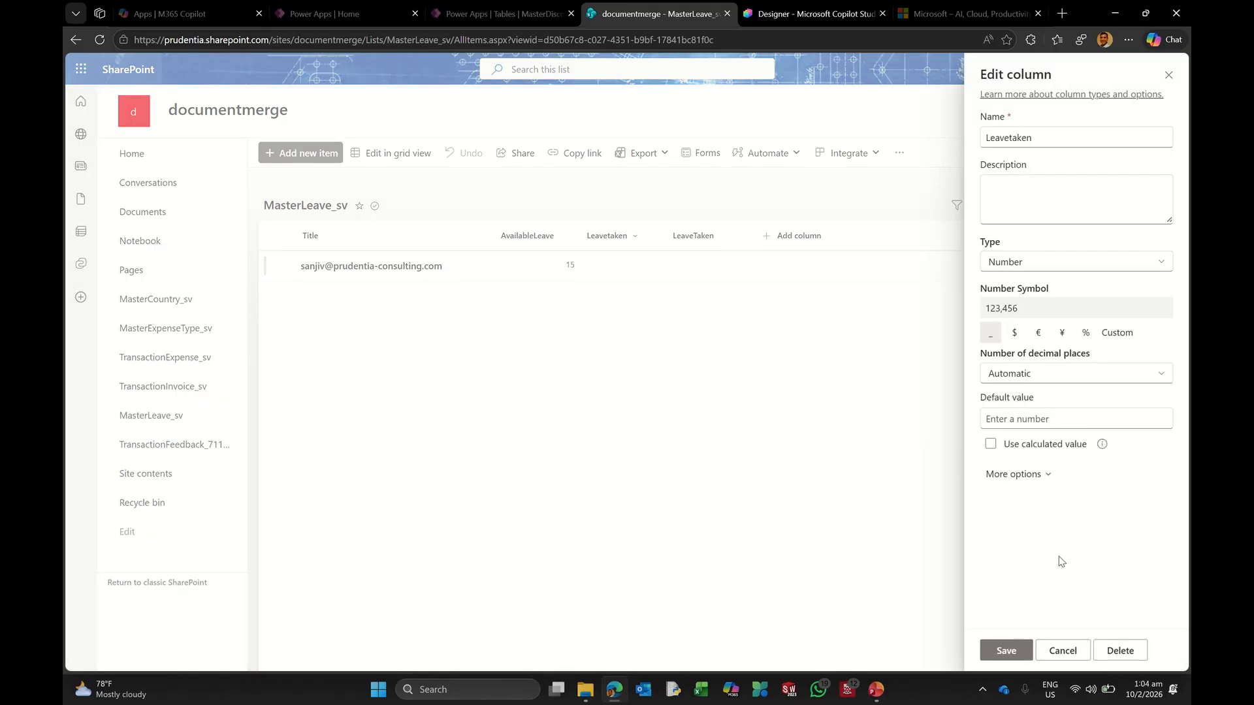
left_click(1119, 650)
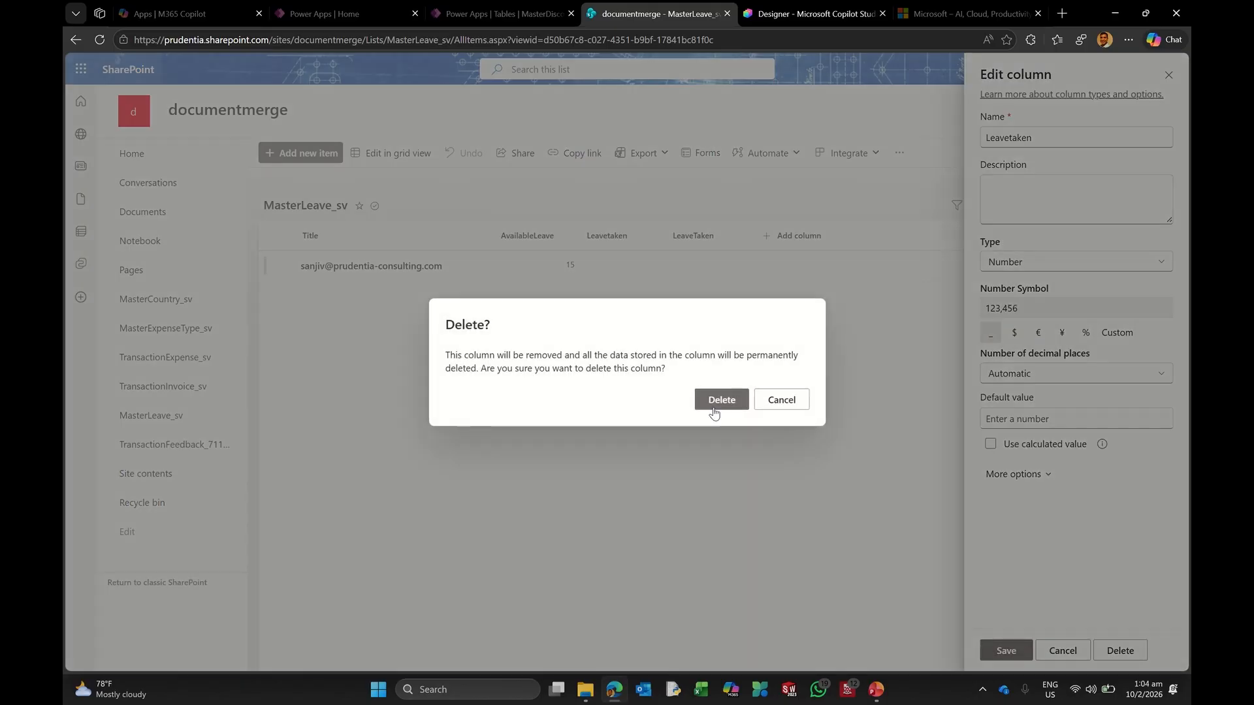
left_click(720, 400)
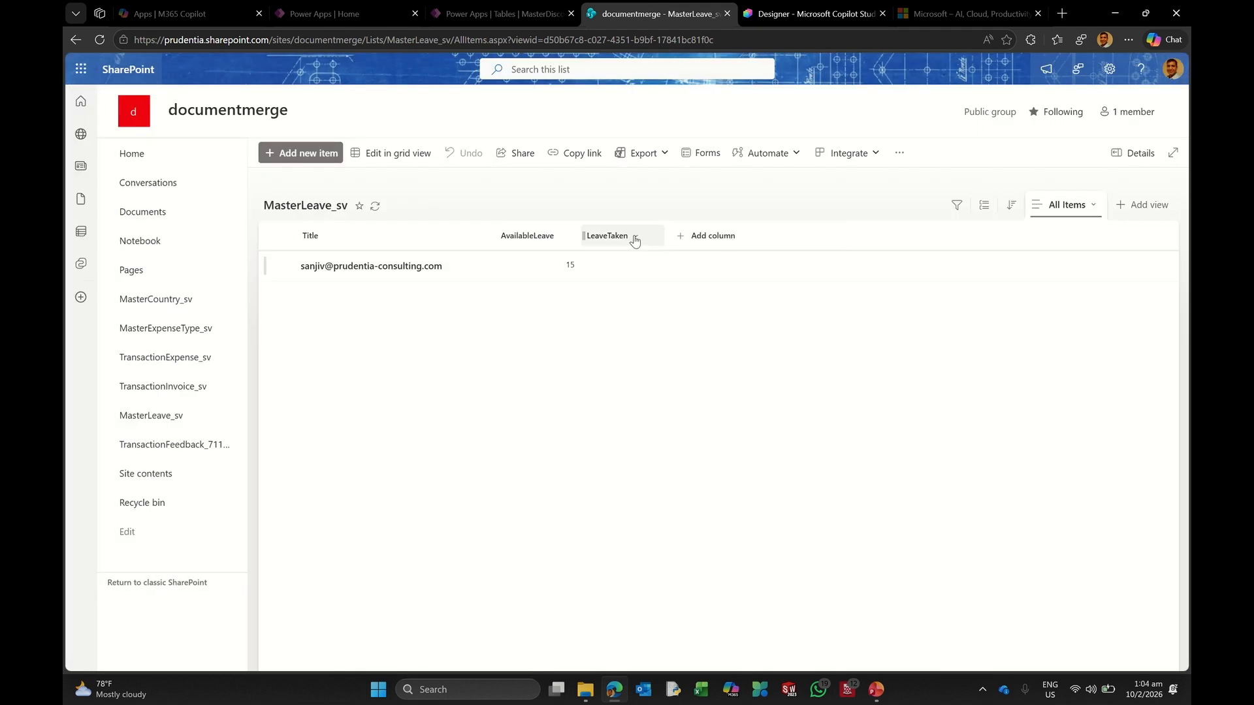
left_click(634, 241)
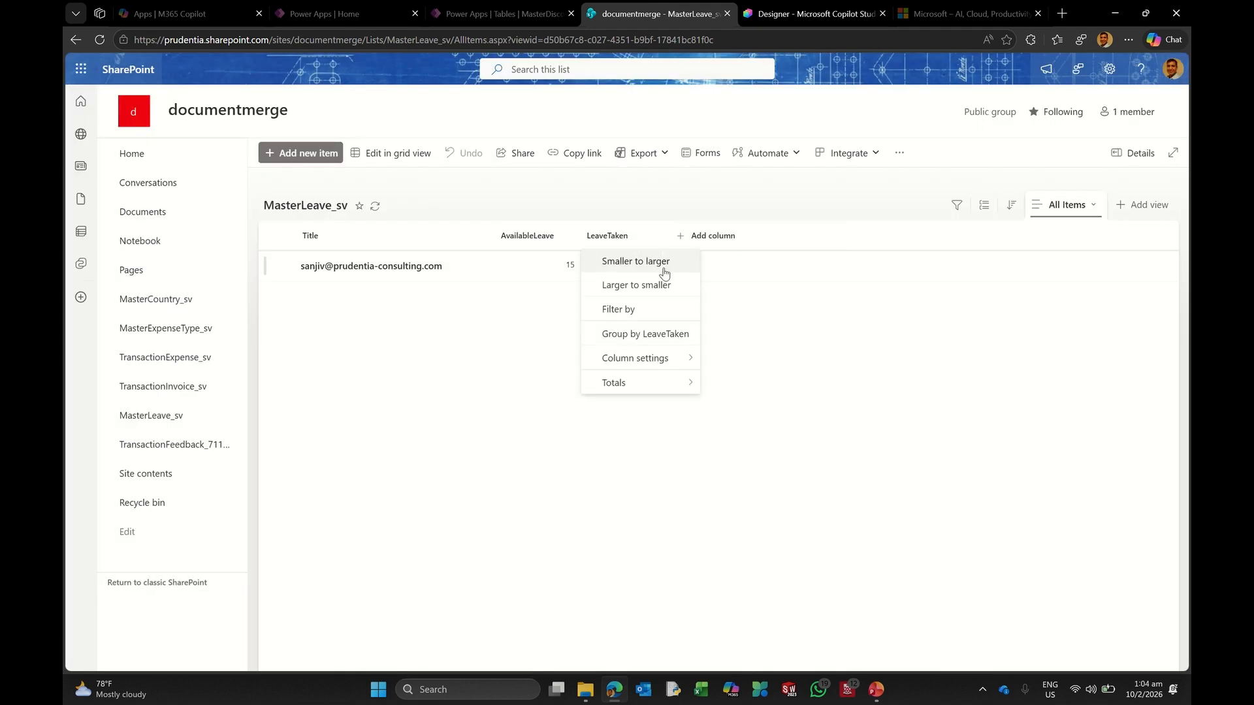
mouse_move(656, 359)
left_click(727, 358)
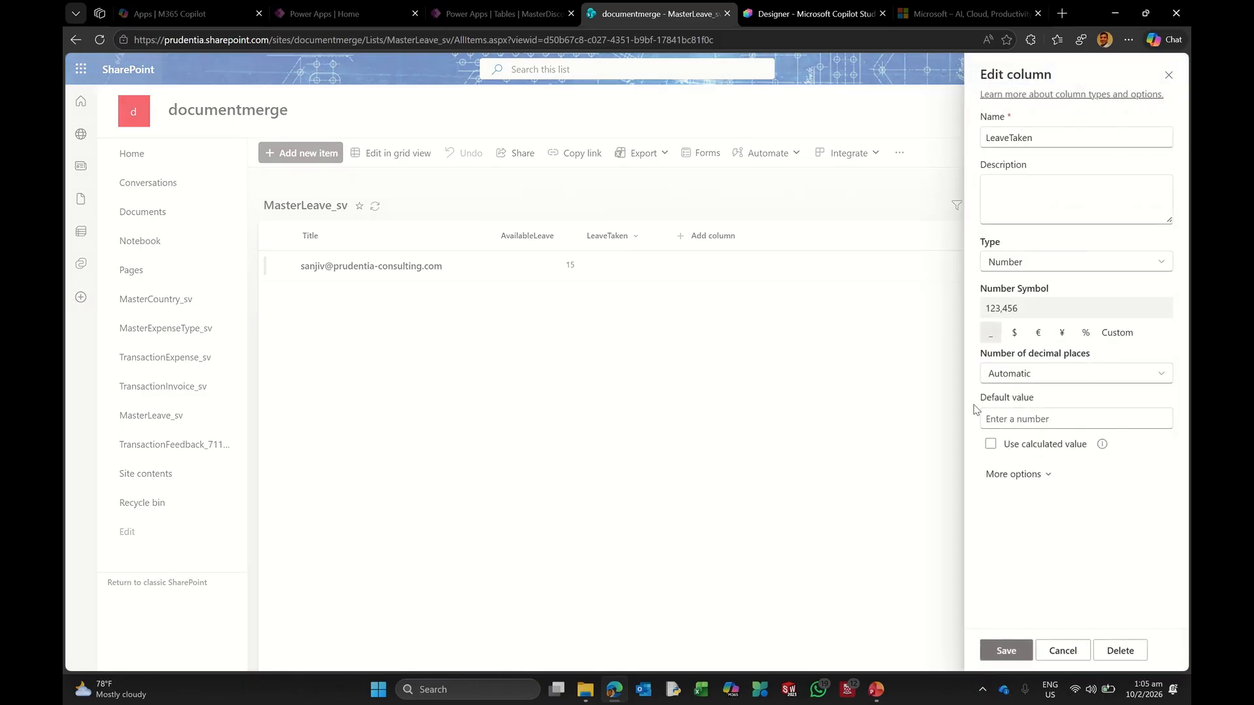
left_click(1063, 650)
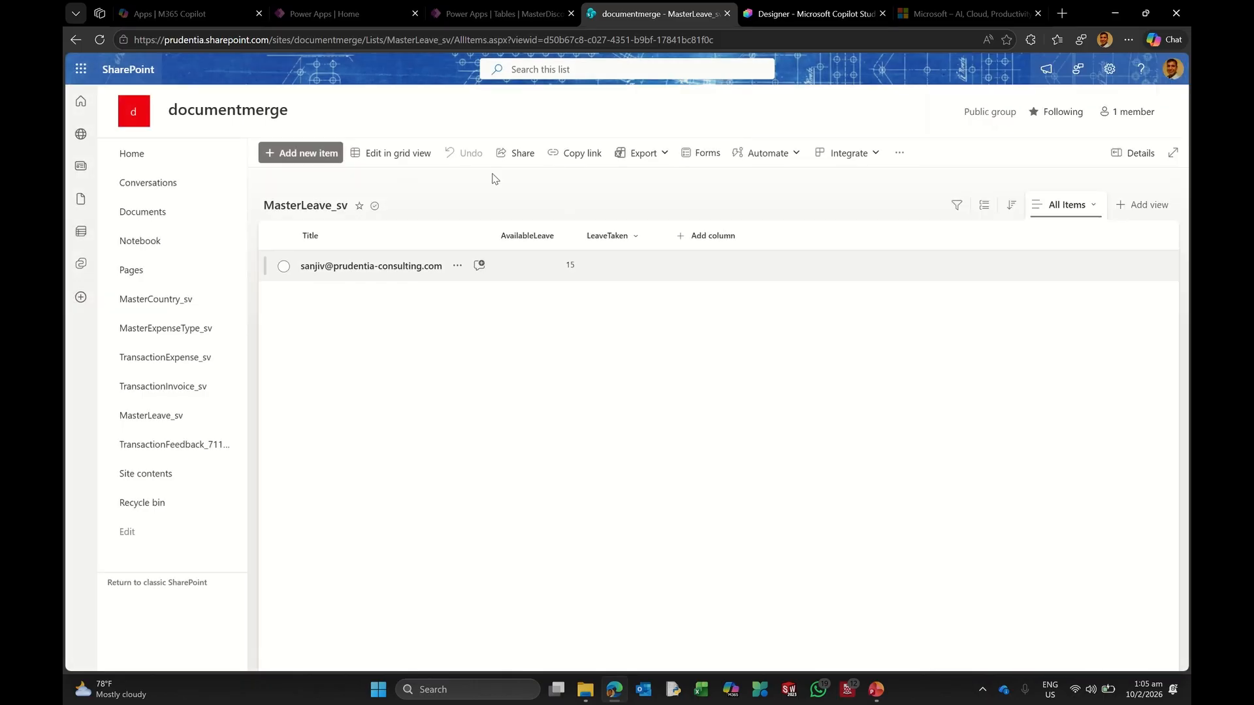
left_click(744, 20)
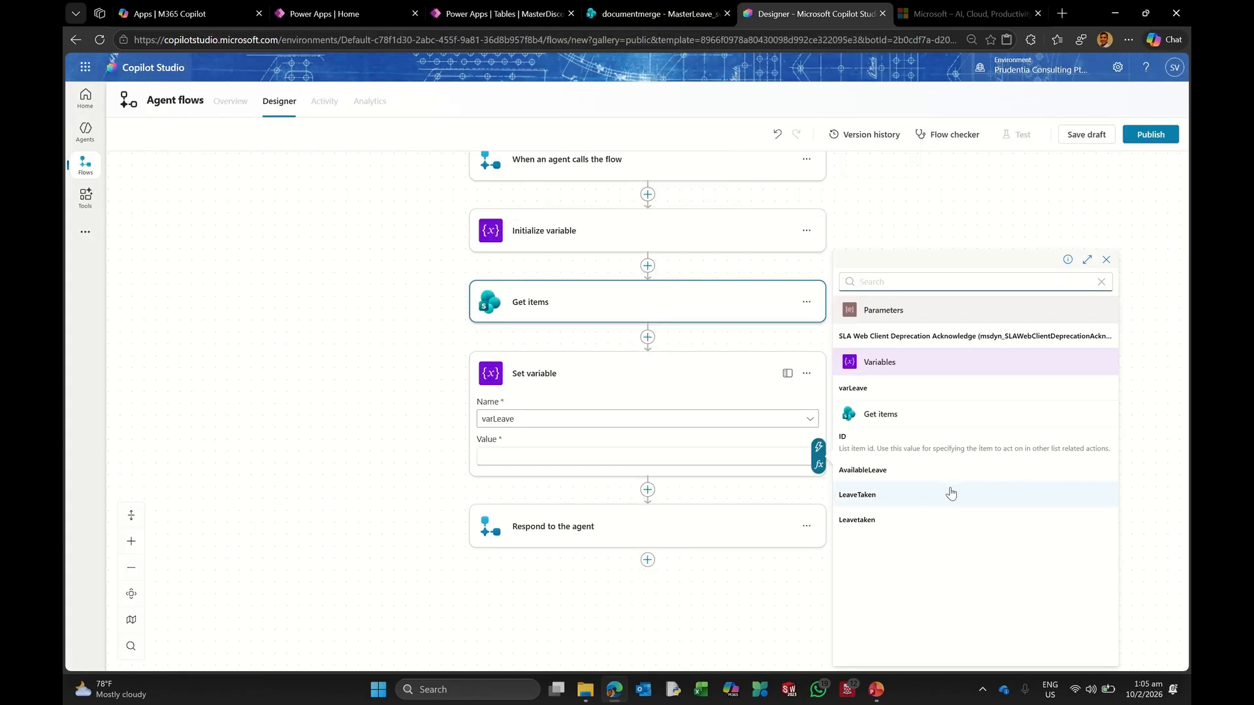
Step: Assign LeaveTaken from Get items to varLeave, which wraps Set variable in a For each loop
left_click(882, 500)
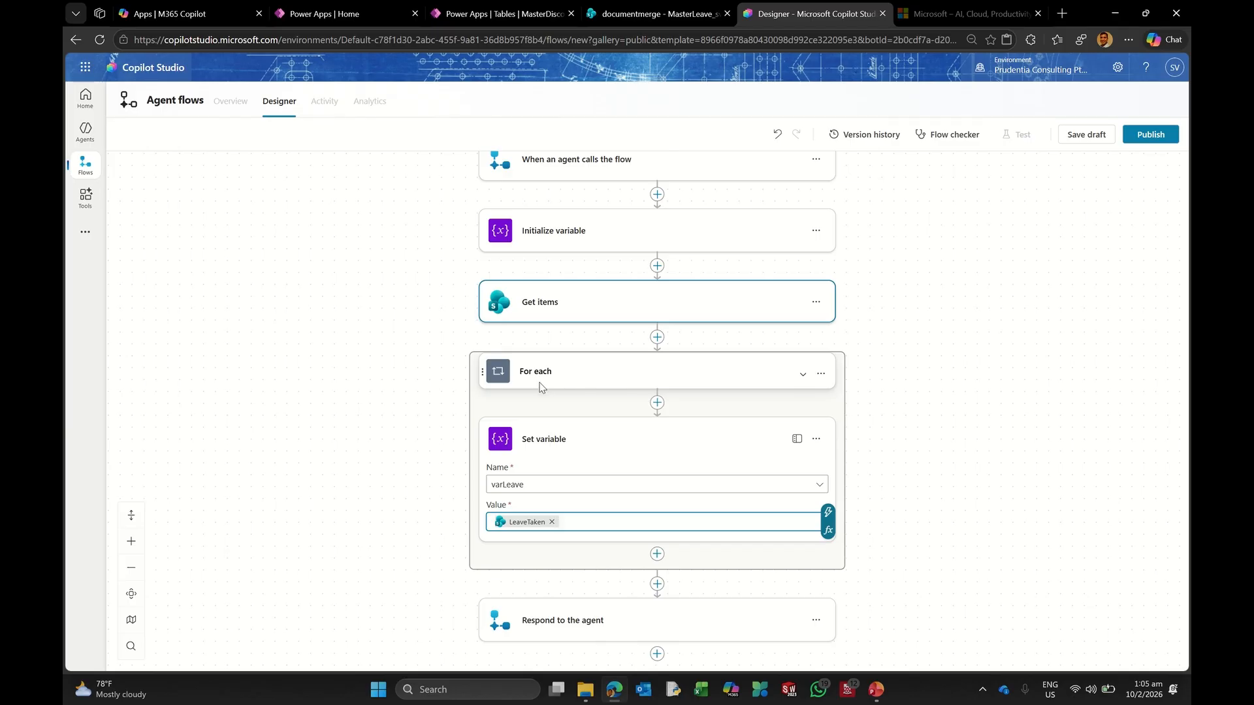
left_click(554, 316)
scroll(440, 364, "down", 2)
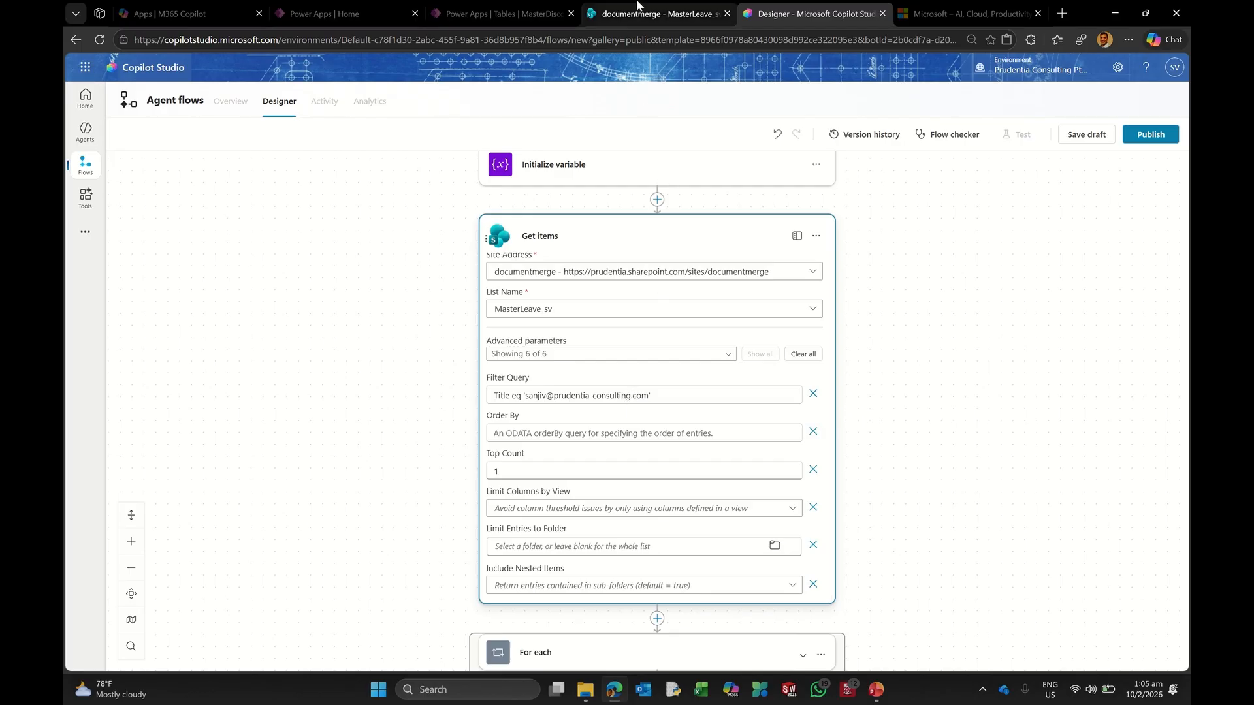
Step: Check the MasterLeave_sv list, then collapse the Get items card to view the whole flow
mouse_move(632, 17)
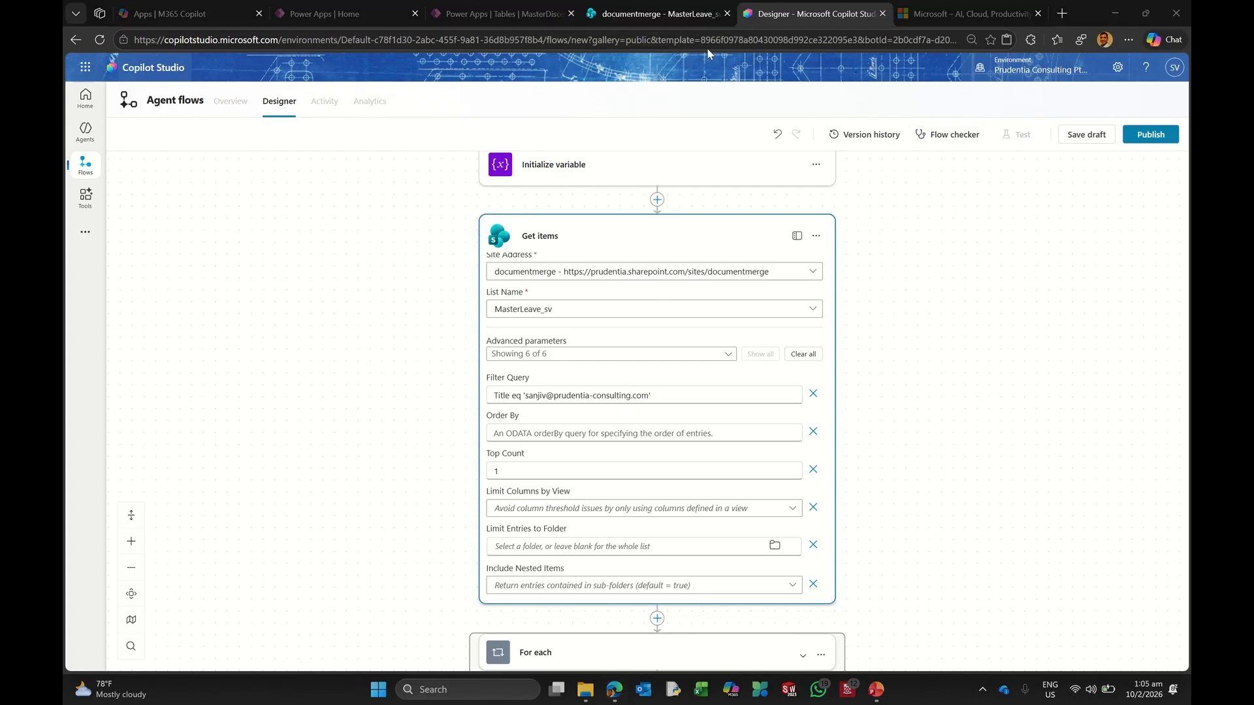
left_click(675, 17)
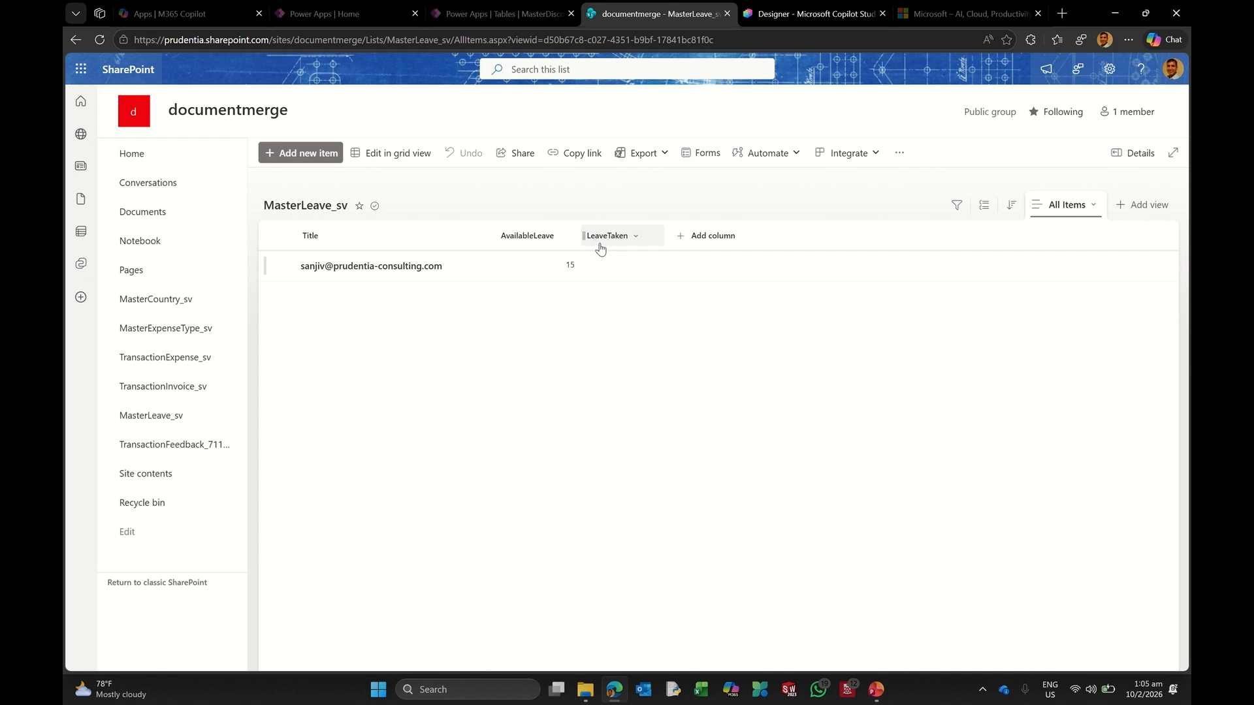
left_click(820, 18)
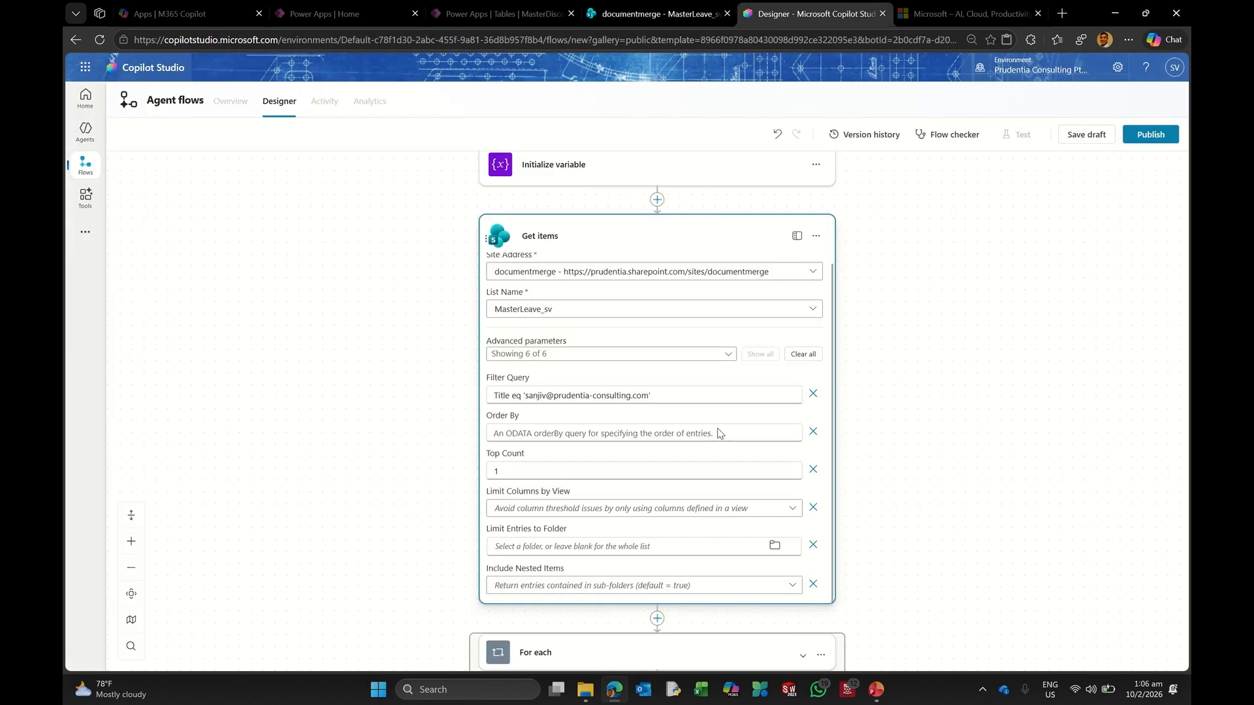
left_click(551, 244)
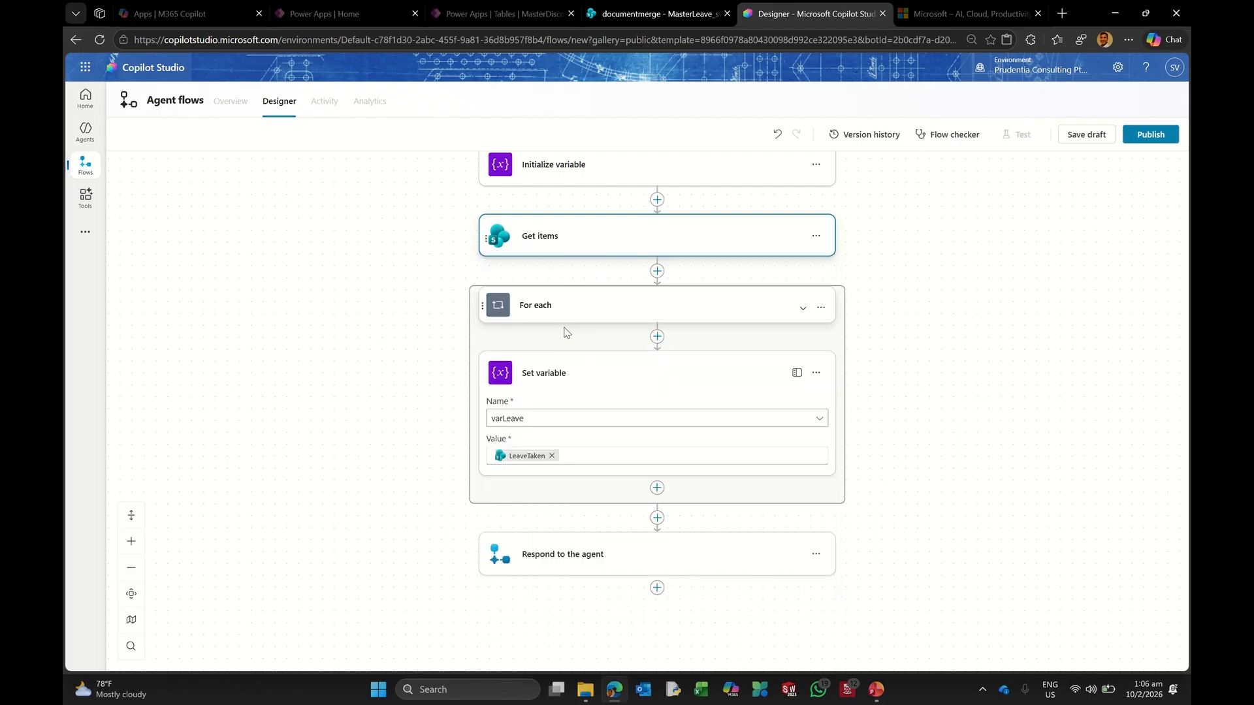
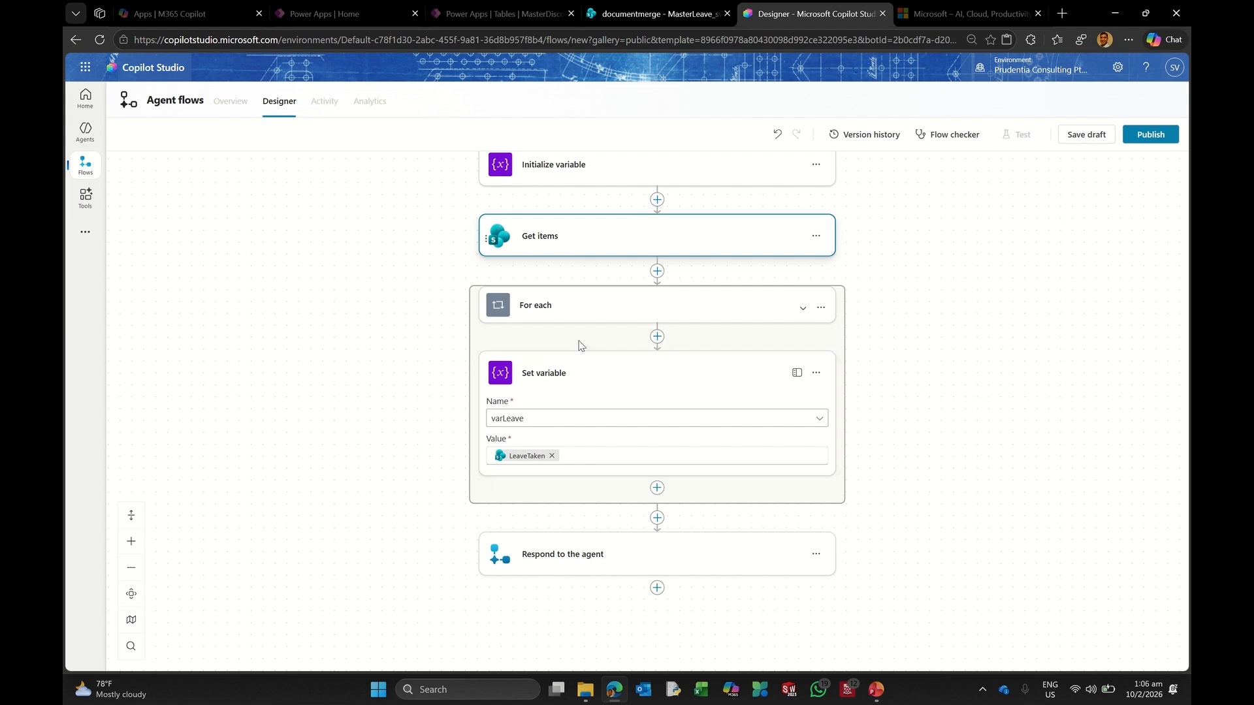
Step: Add a Number output named varAL to Respond to the agent, with varLeave as its value
left_click(549, 556)
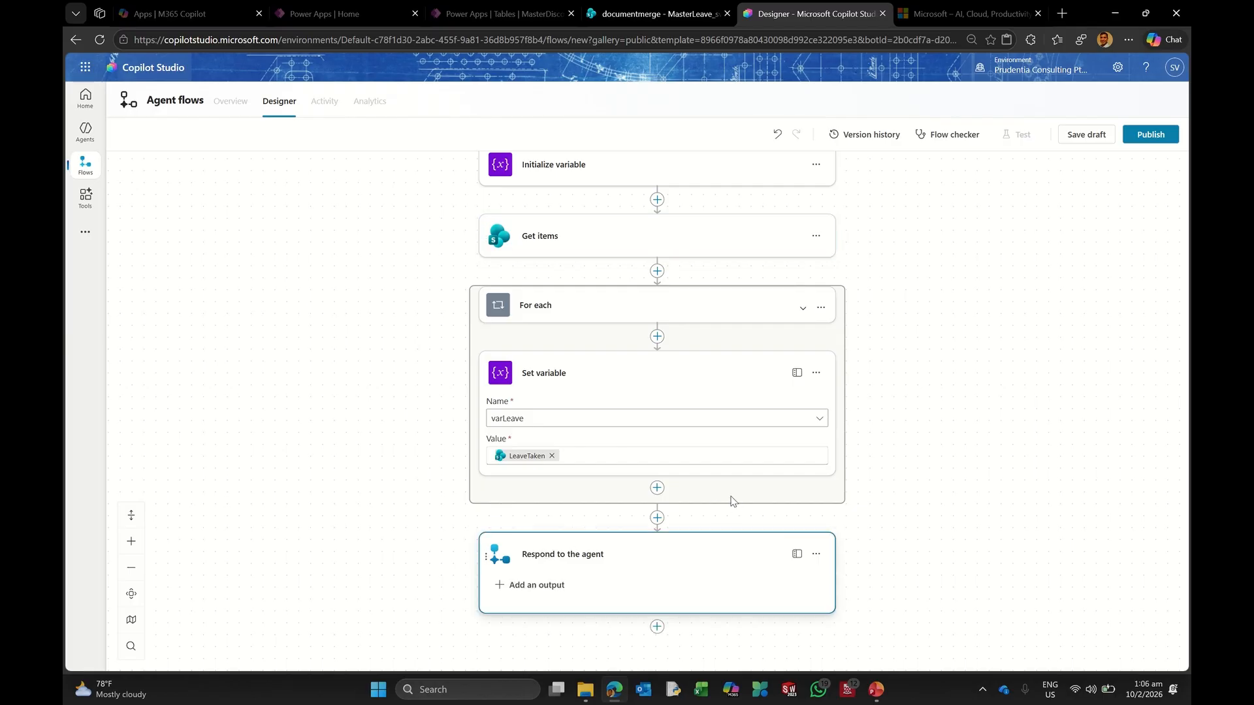
left_click(549, 486)
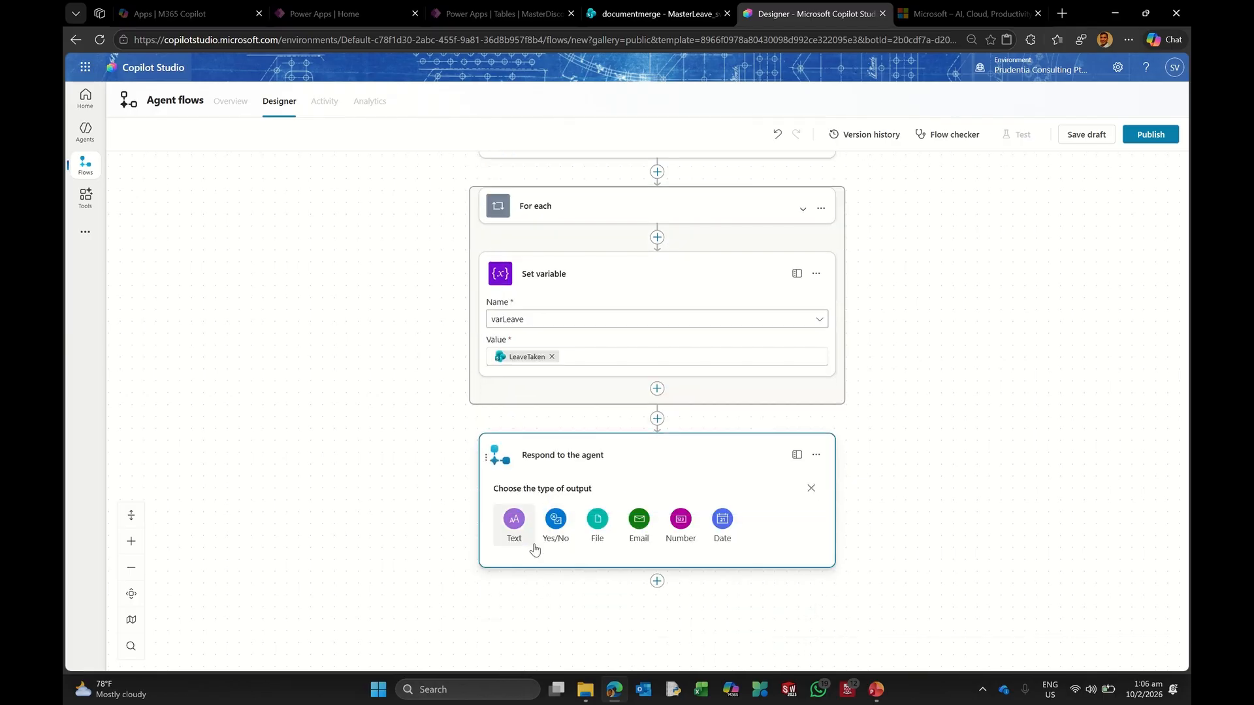
left_click(680, 518)
type("varAL")
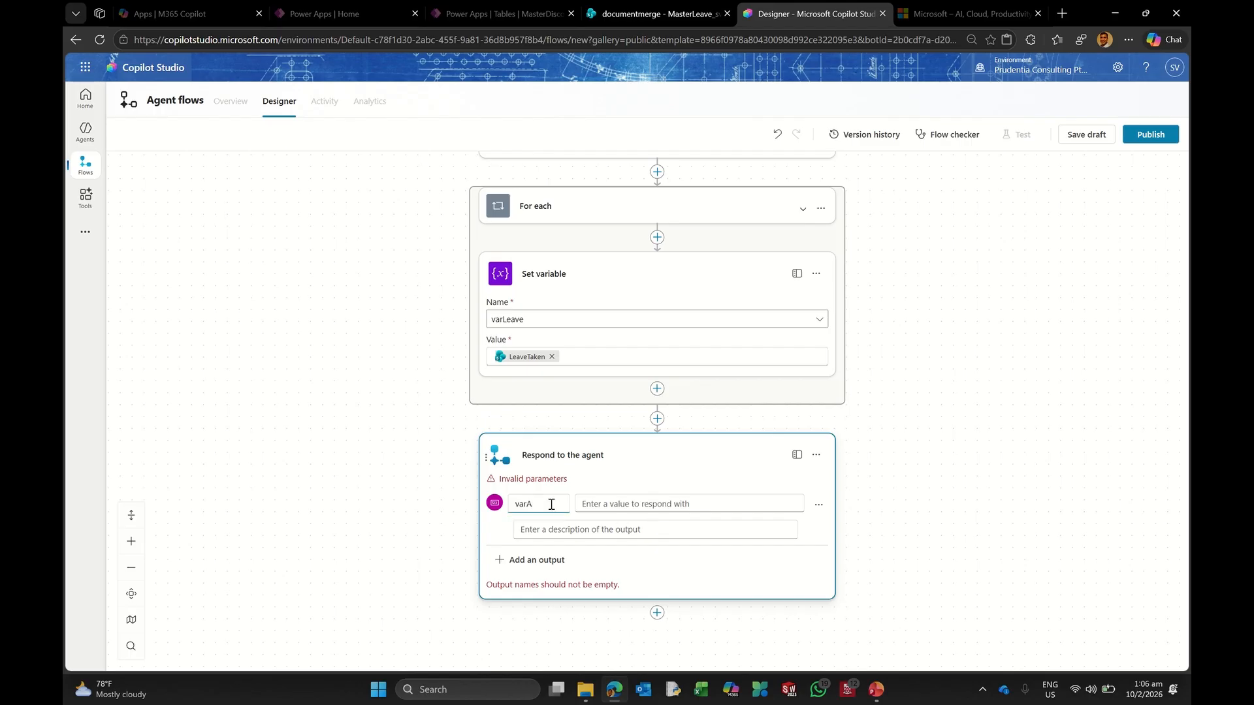
left_click(595, 507)
left_click(804, 477)
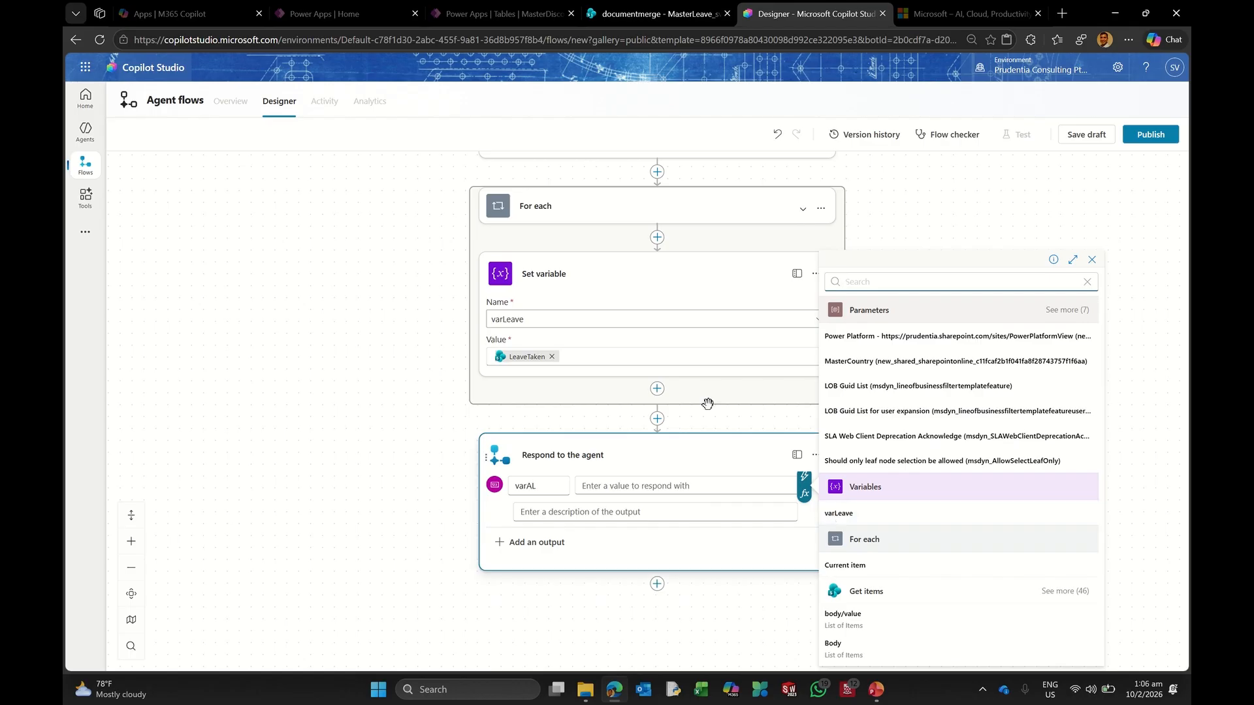
left_click(845, 513)
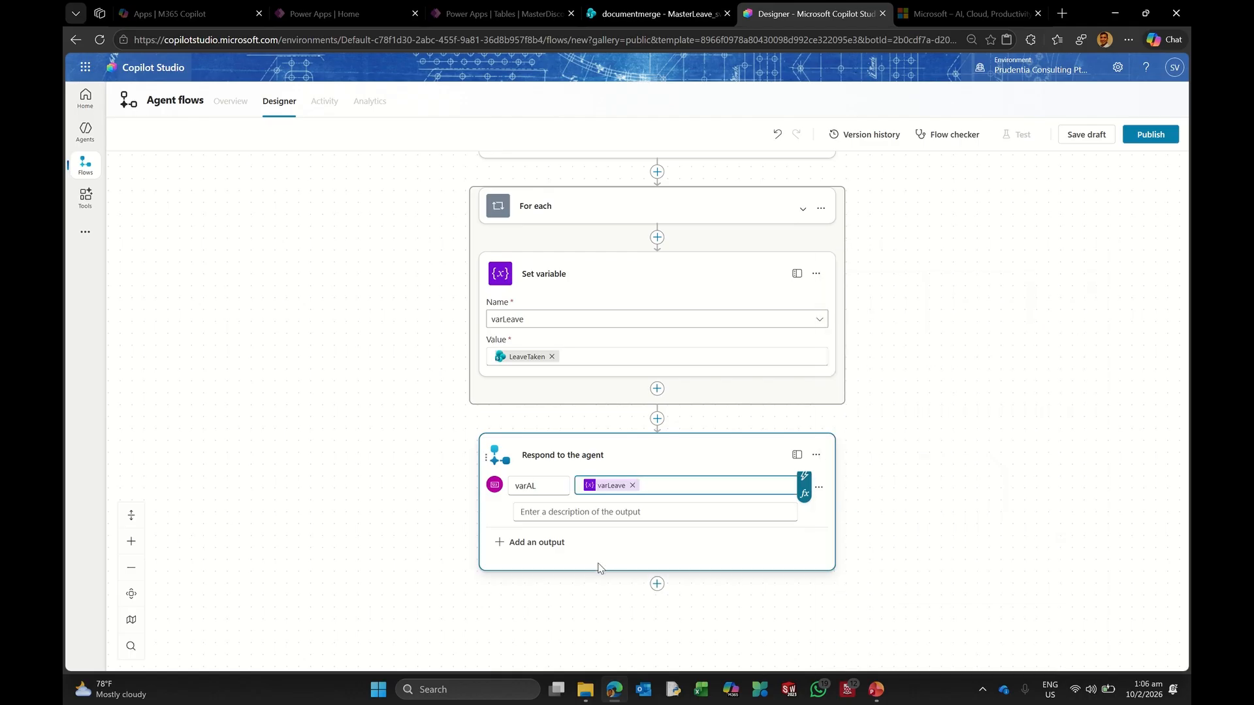
scroll(842, 467, "up", 3)
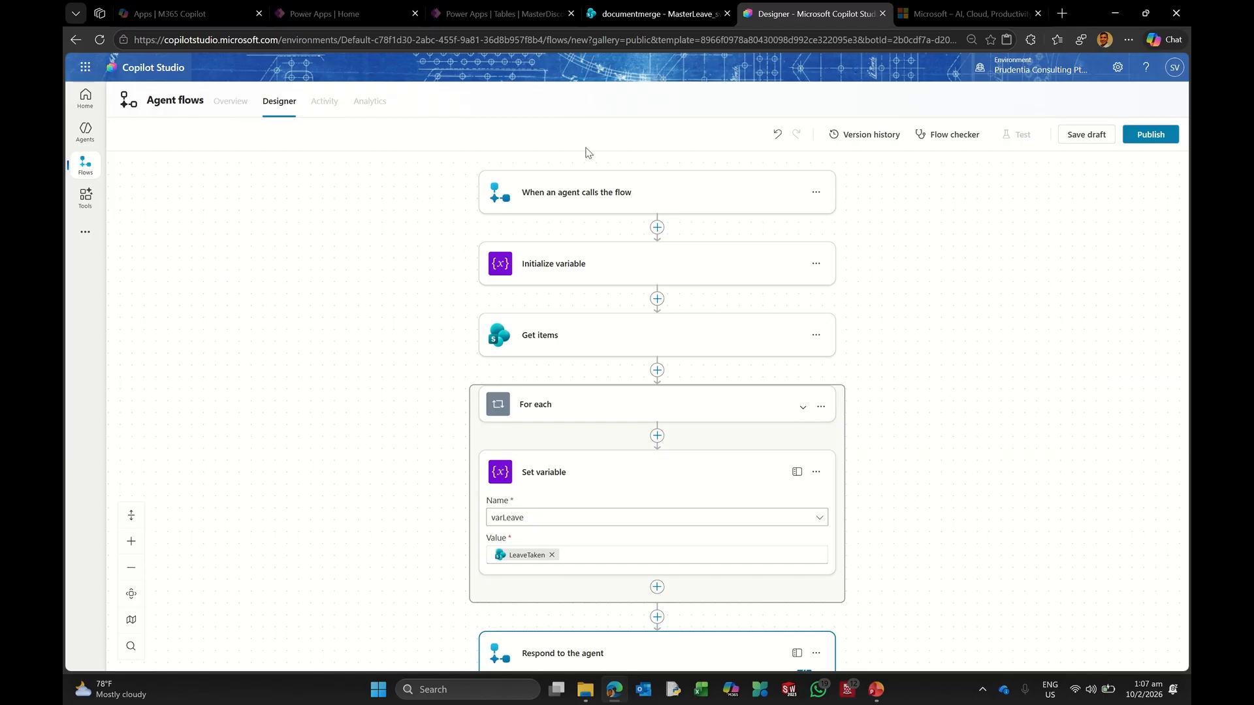
Step: Save the flow as a draft, try renaming it FlowLeaveManager, and view its Overview page
left_click(1088, 136)
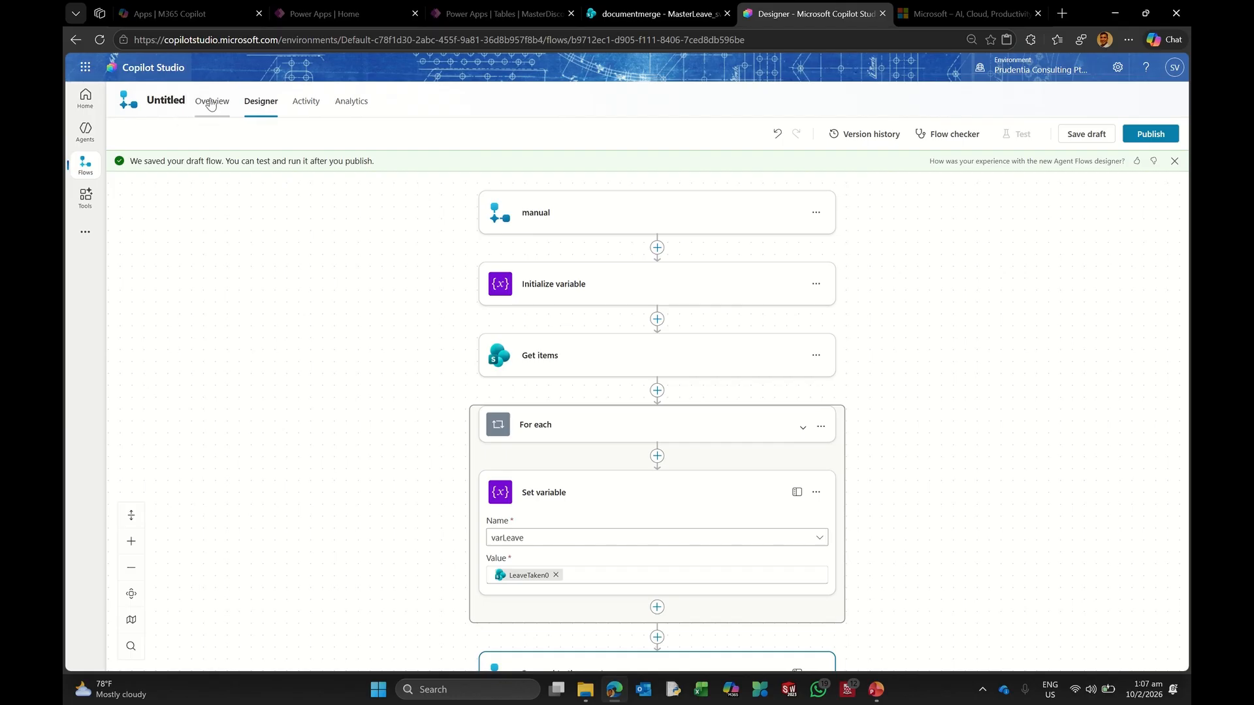
left_click(164, 98)
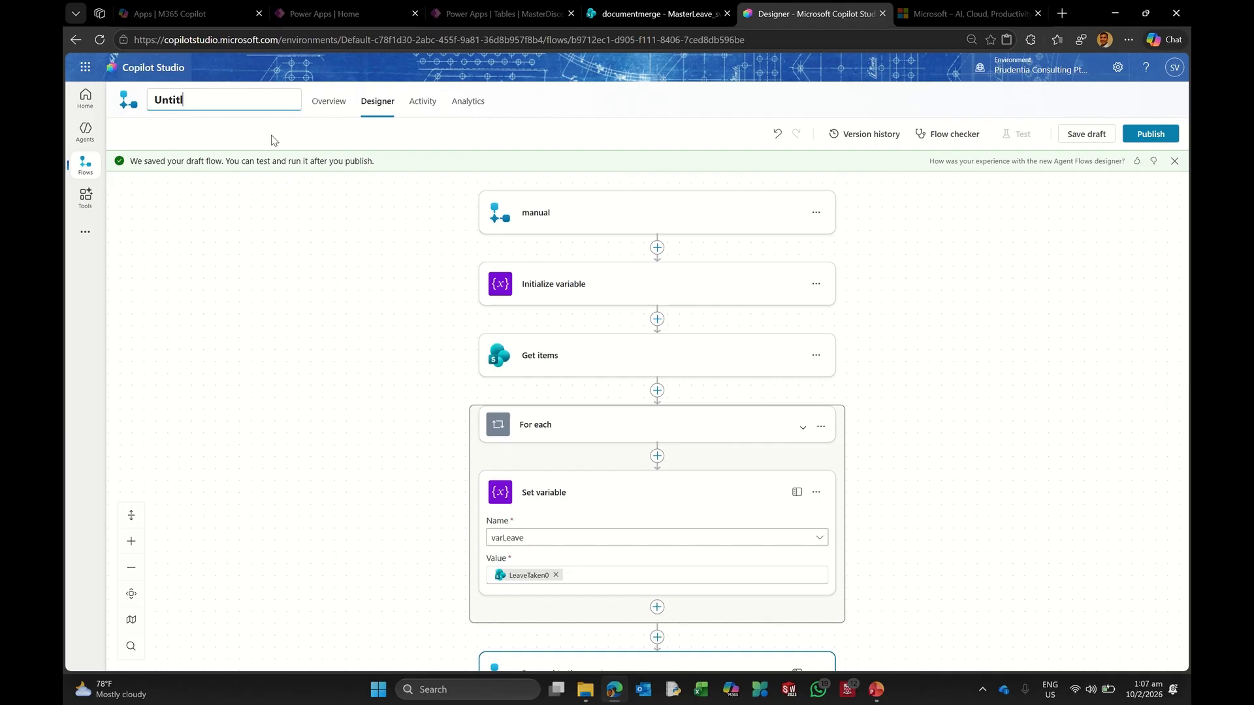
type("FlowLeaveManager")
key("Return")
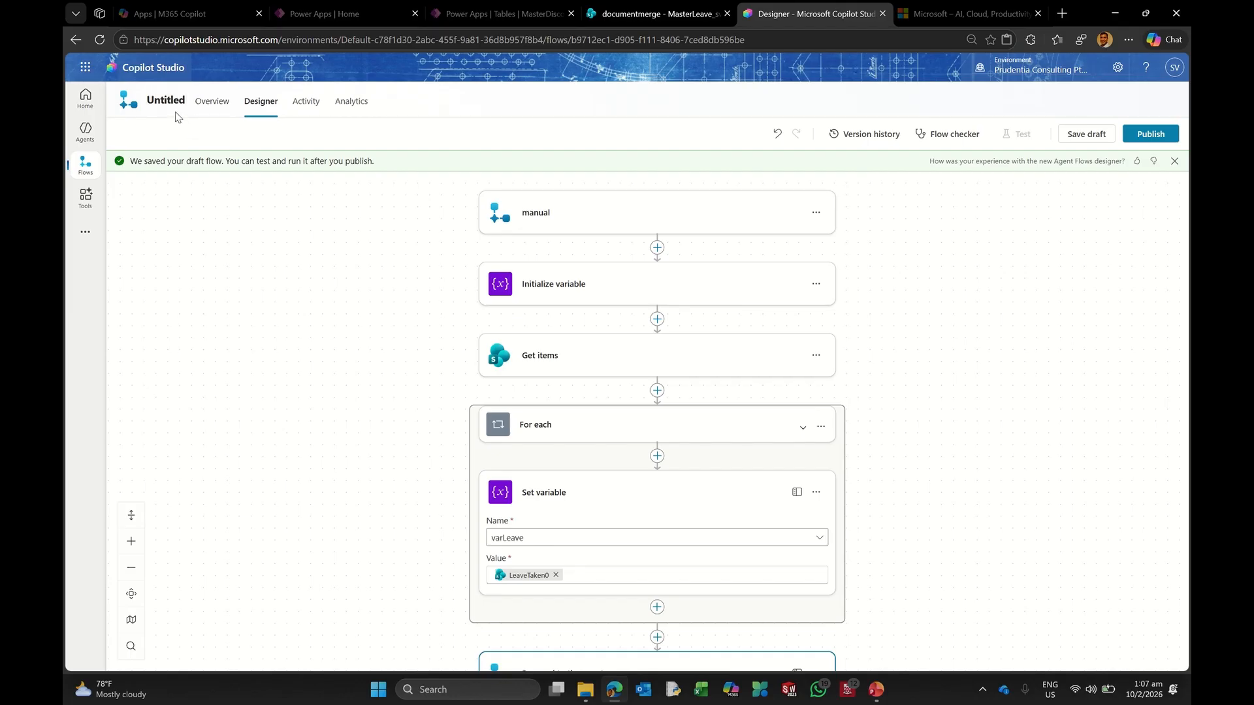
left_click(207, 105)
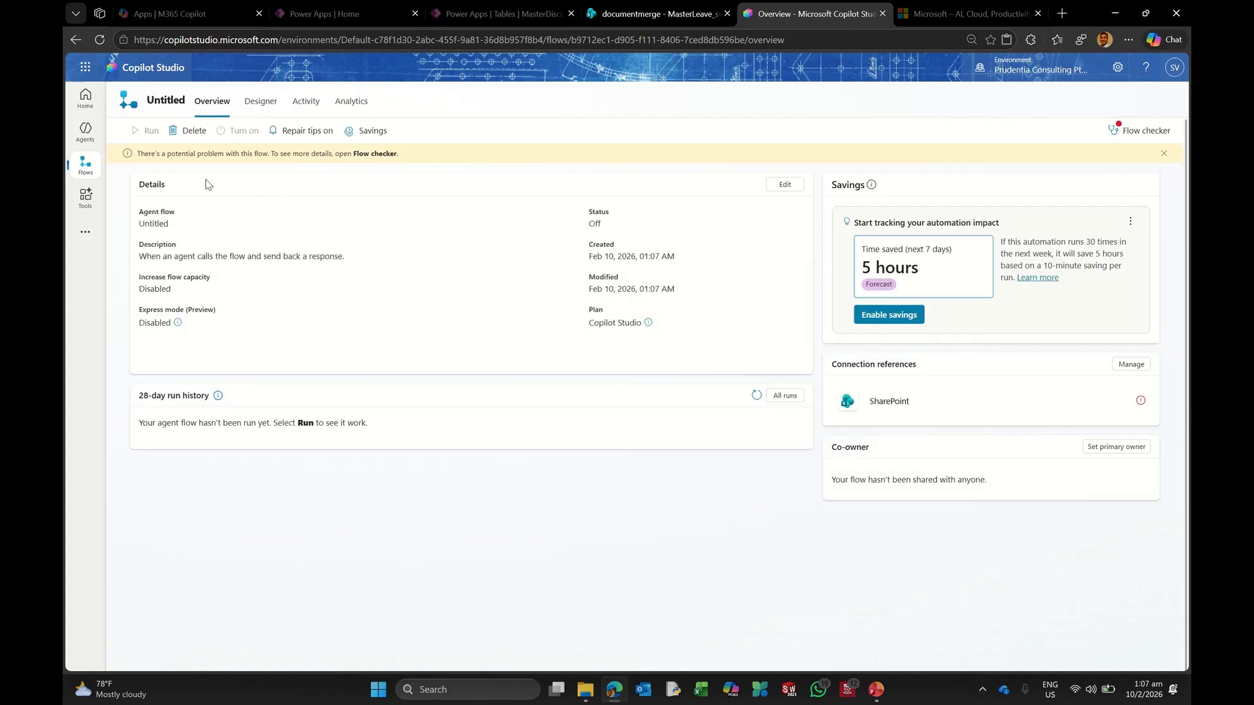
Step: Check the flow for errors, rename it FlowLeaveManager, and return to the Designer canvas
left_click(1132, 130)
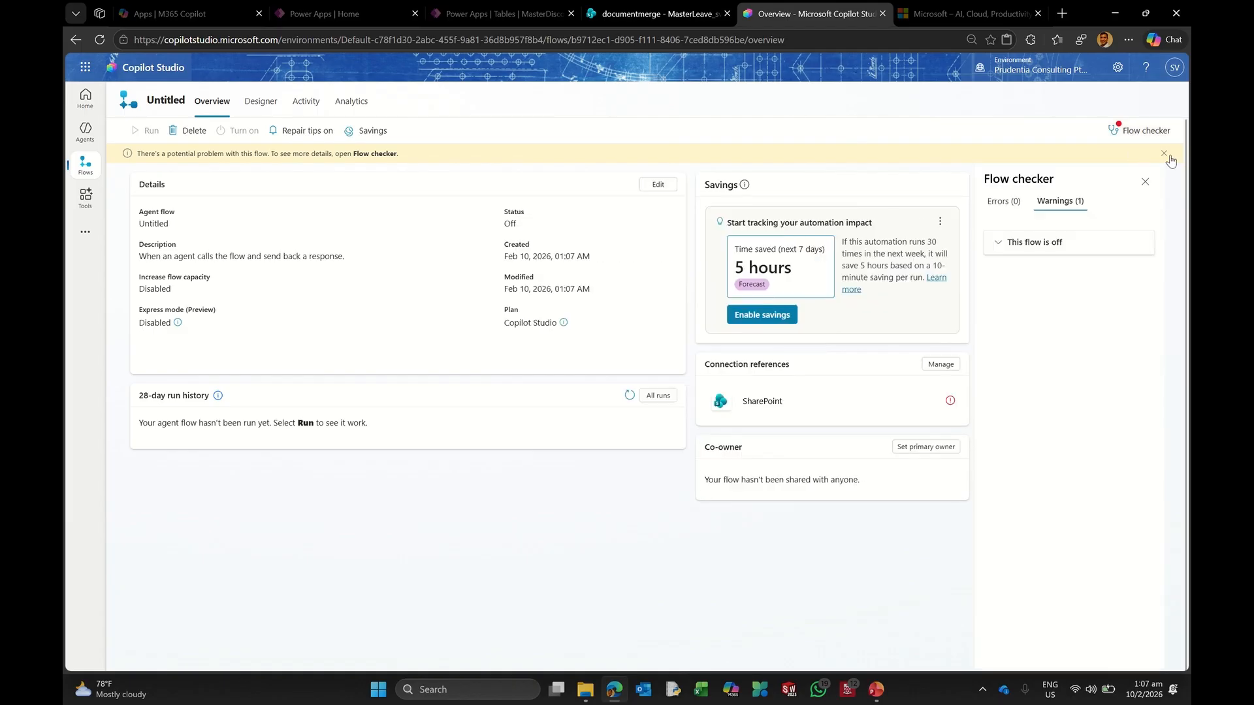
left_click(1145, 182)
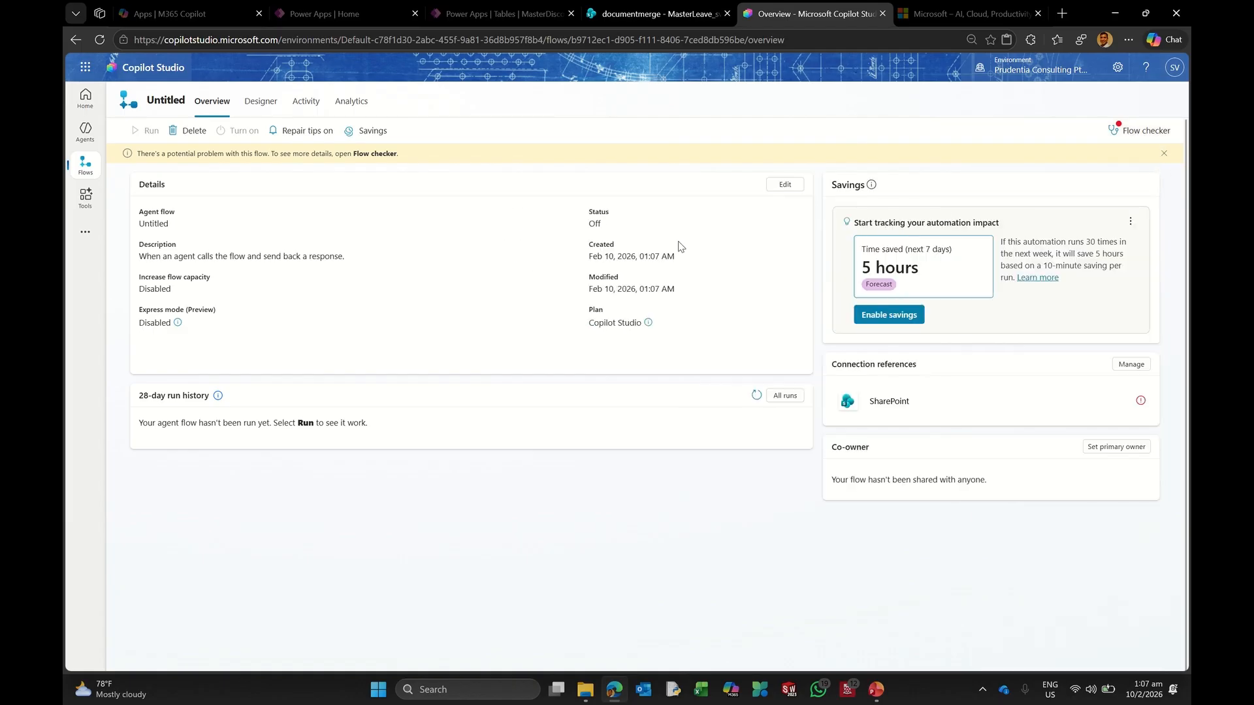
left_click(162, 96)
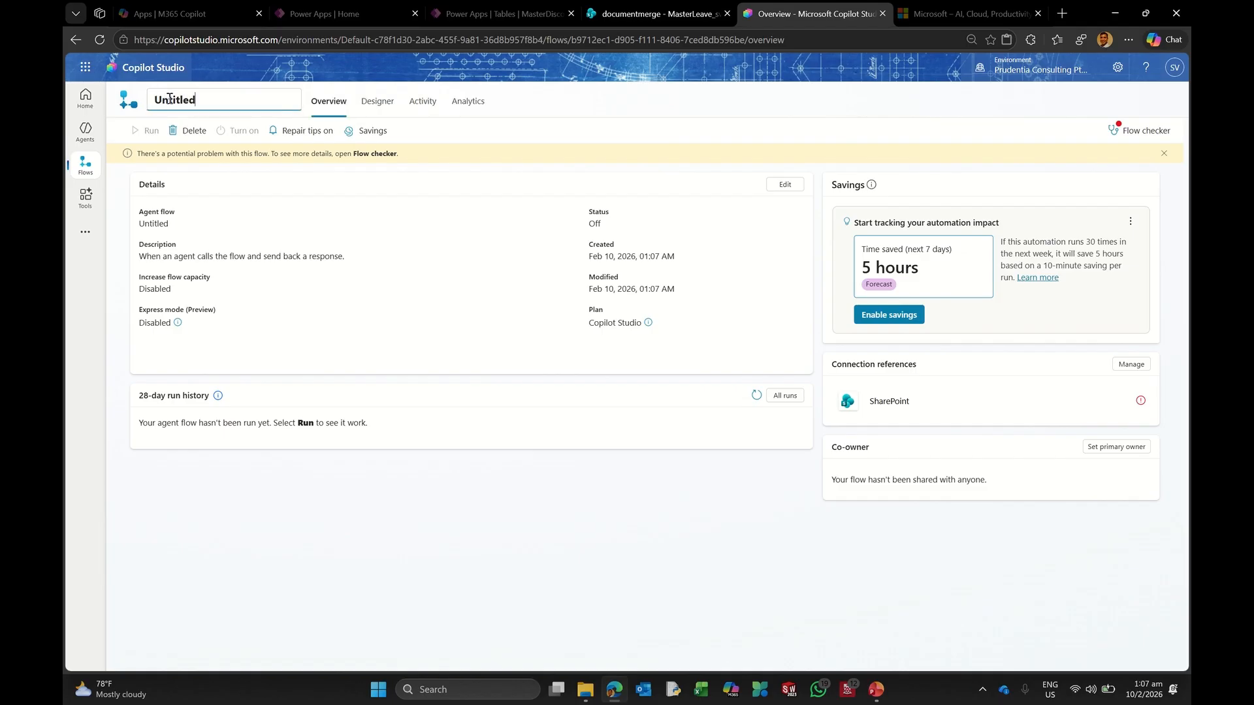
double_click(226, 100)
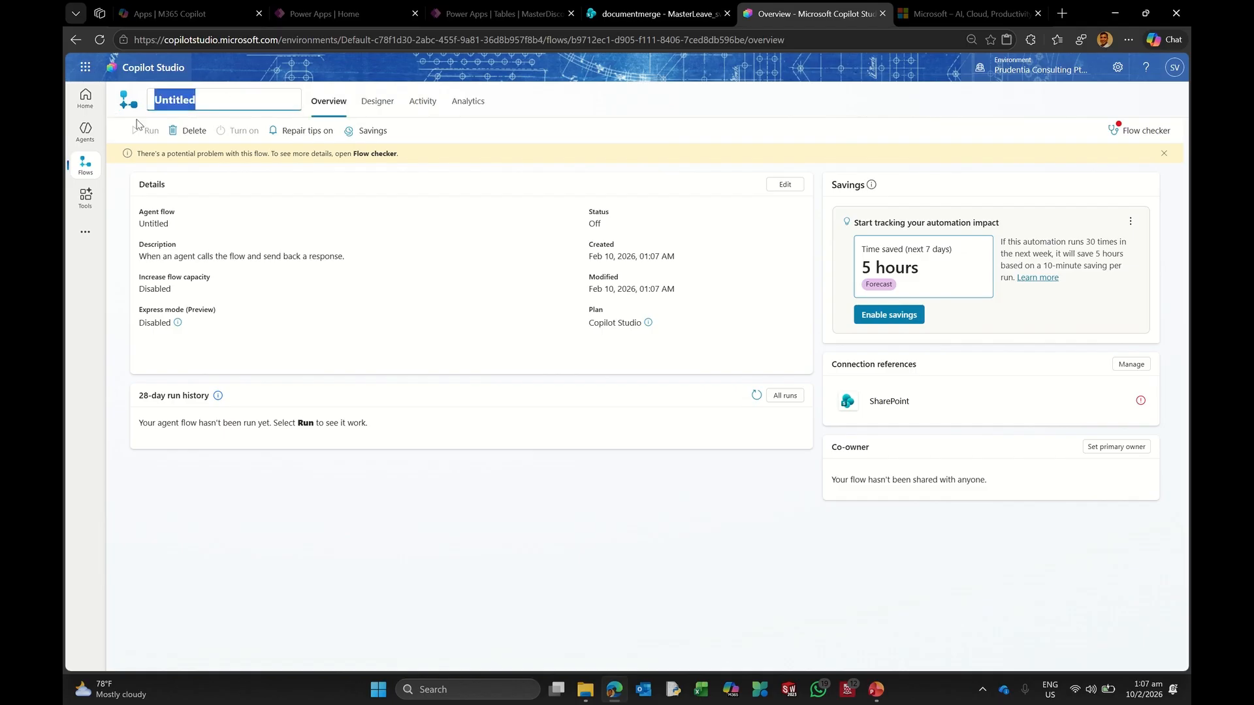
type("Flow")
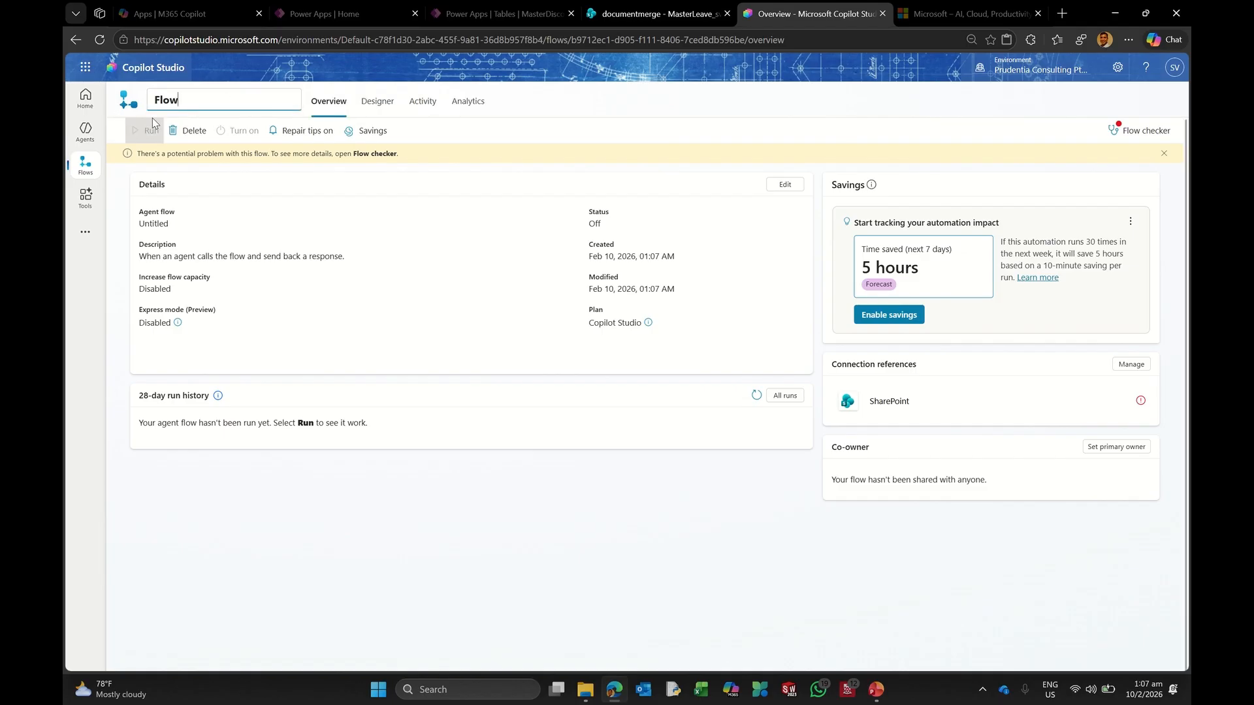
type("LeaveManager")
key("Return")
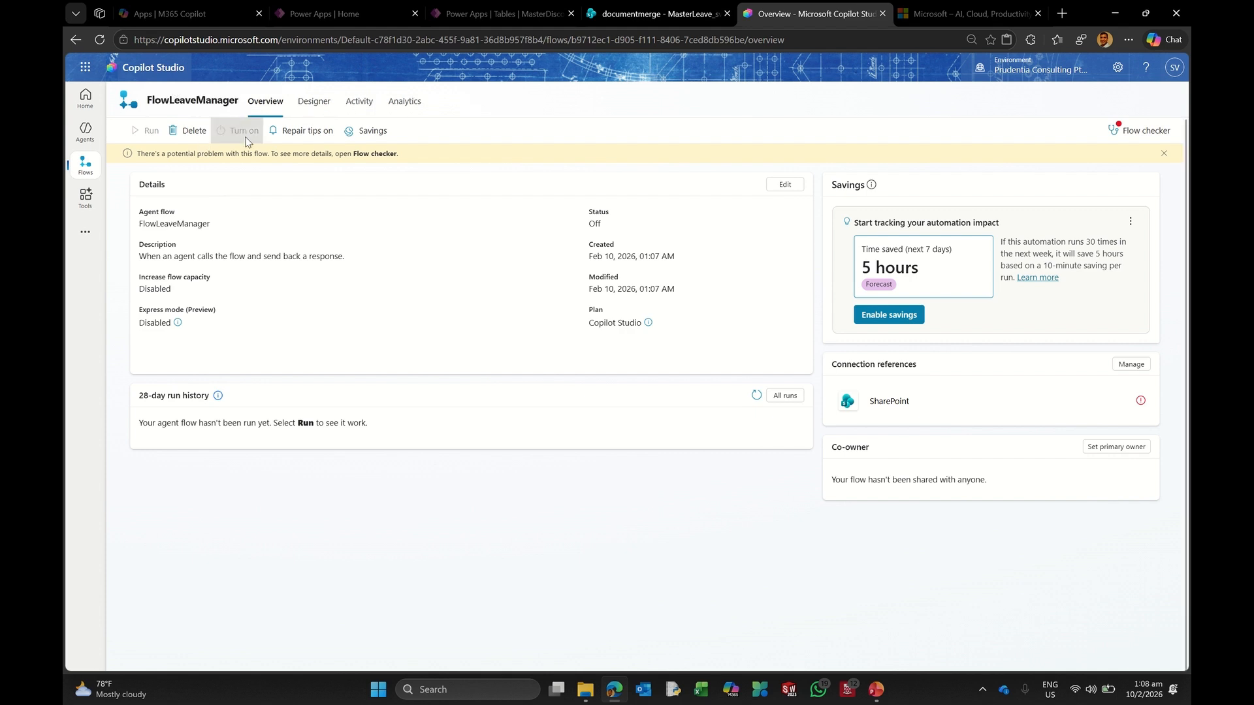
left_click(312, 103)
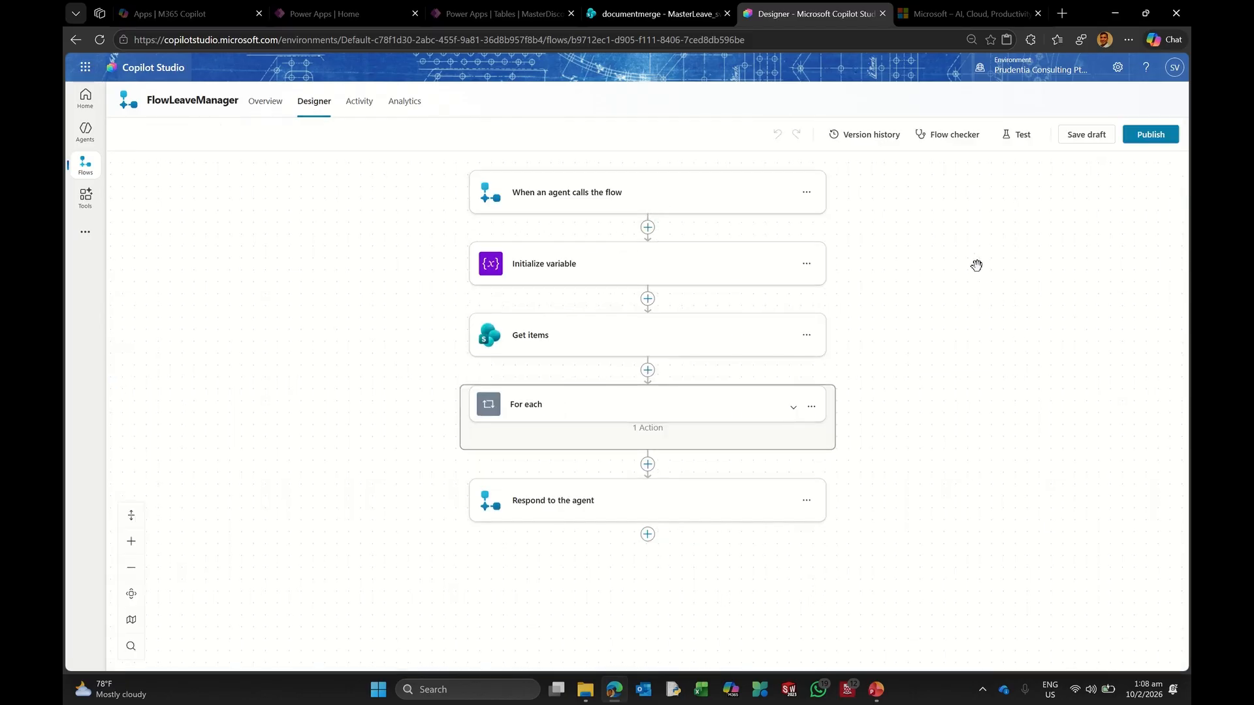
Step: Publish FlowLeaveManager and confirm it shows as Published in the Agent flows list
left_click(1159, 141)
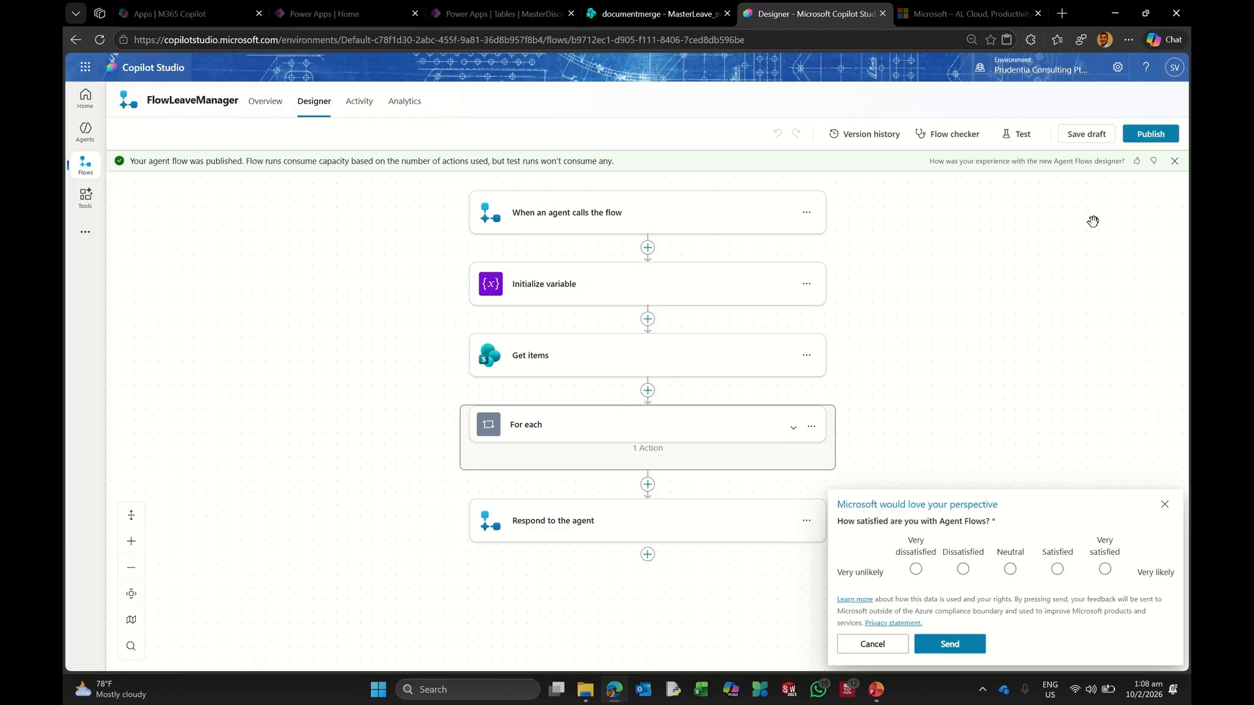
left_click(1165, 505)
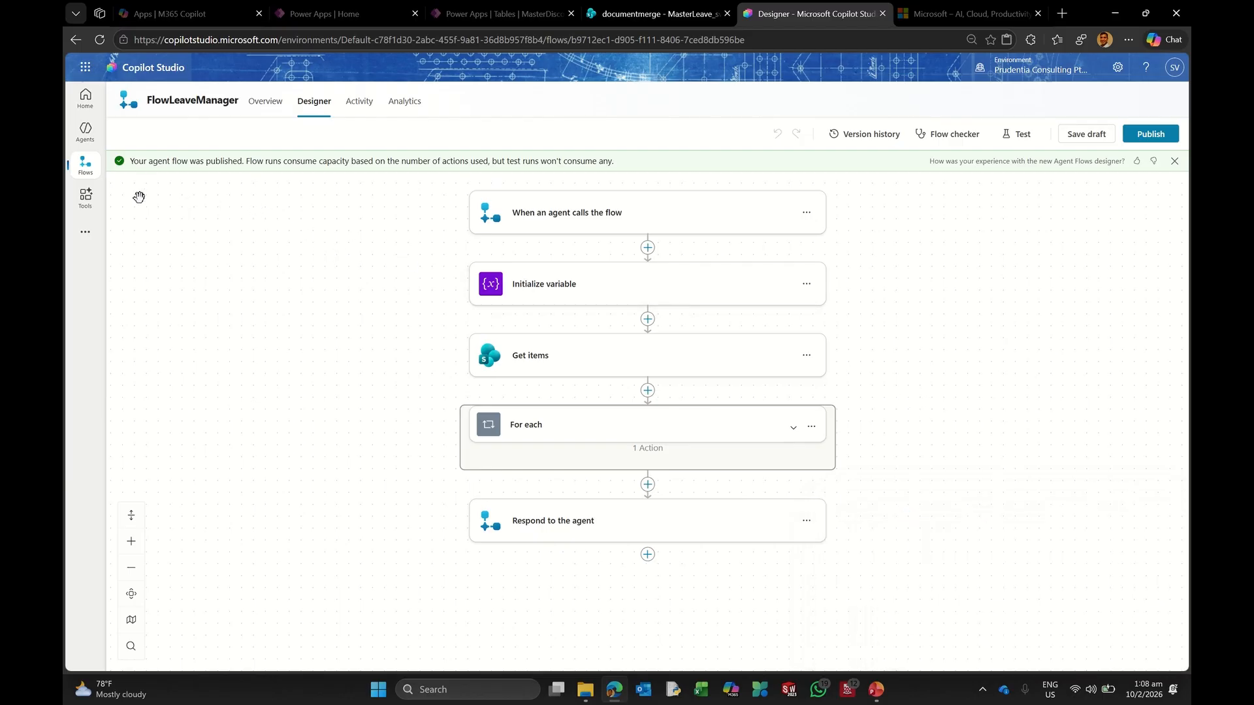
left_click(85, 164)
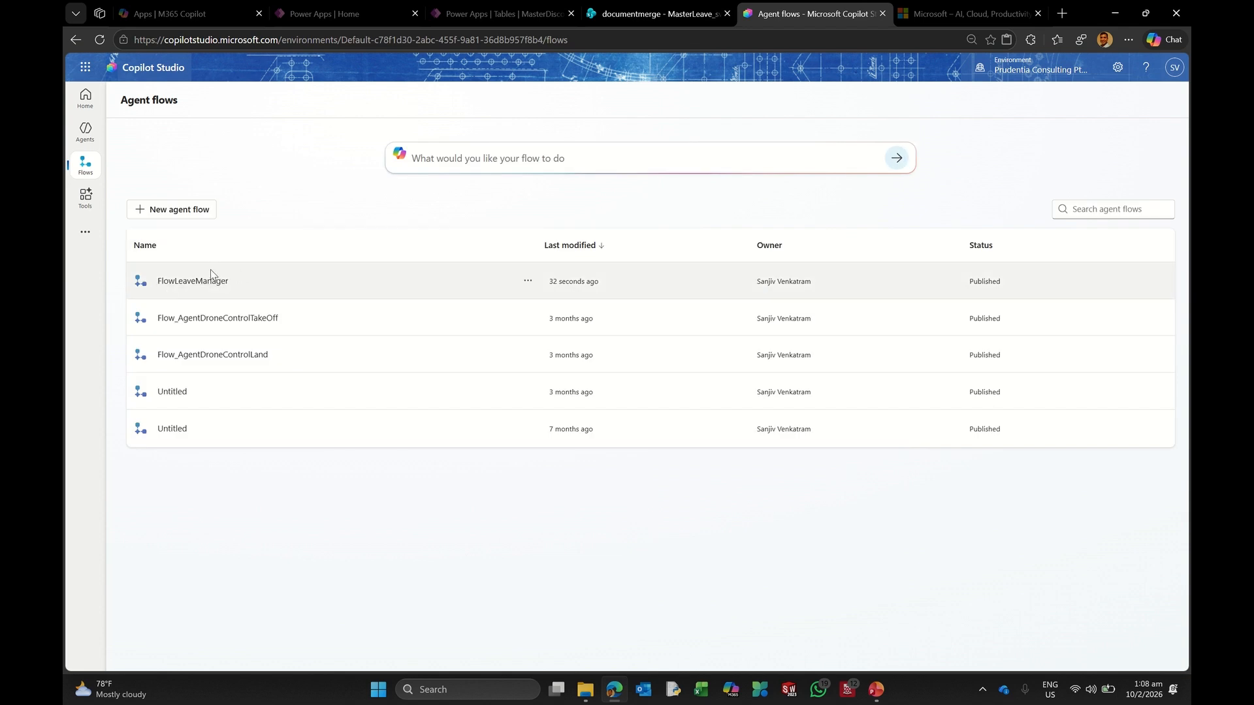
Step: Open the Agent Enablement agent's TopicLeave topic from its Topics list
left_click(84, 131)
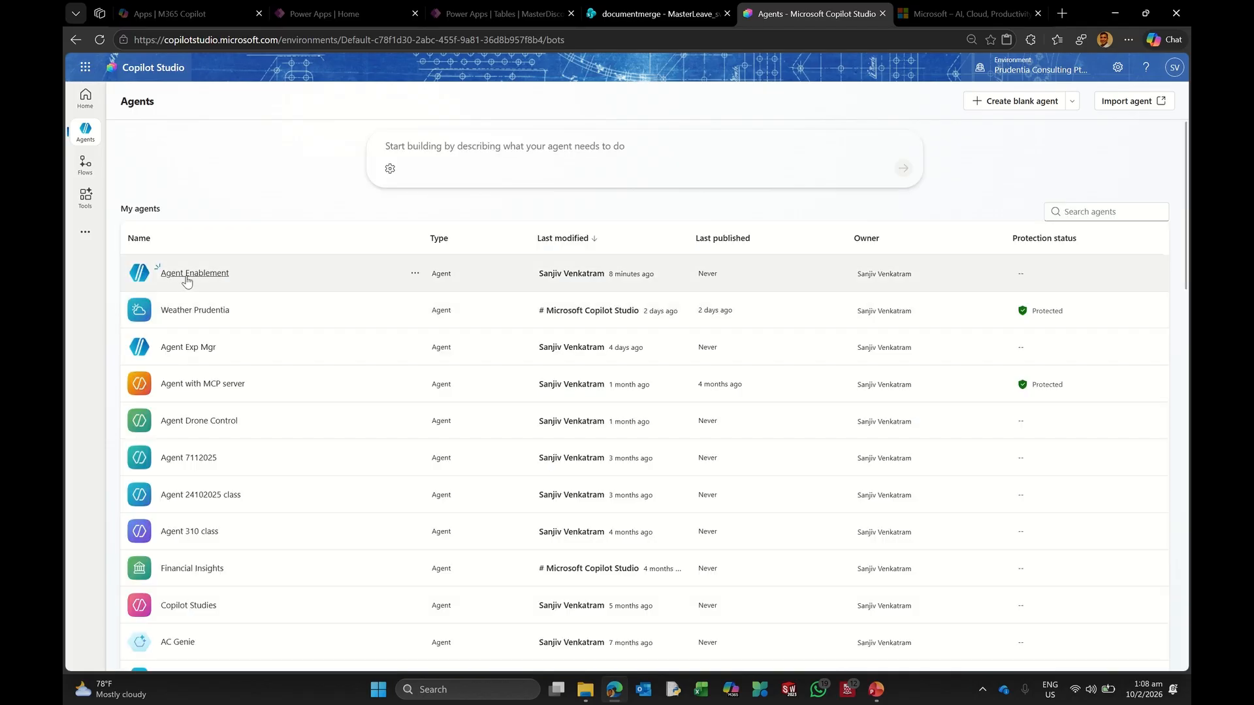
left_click(188, 280)
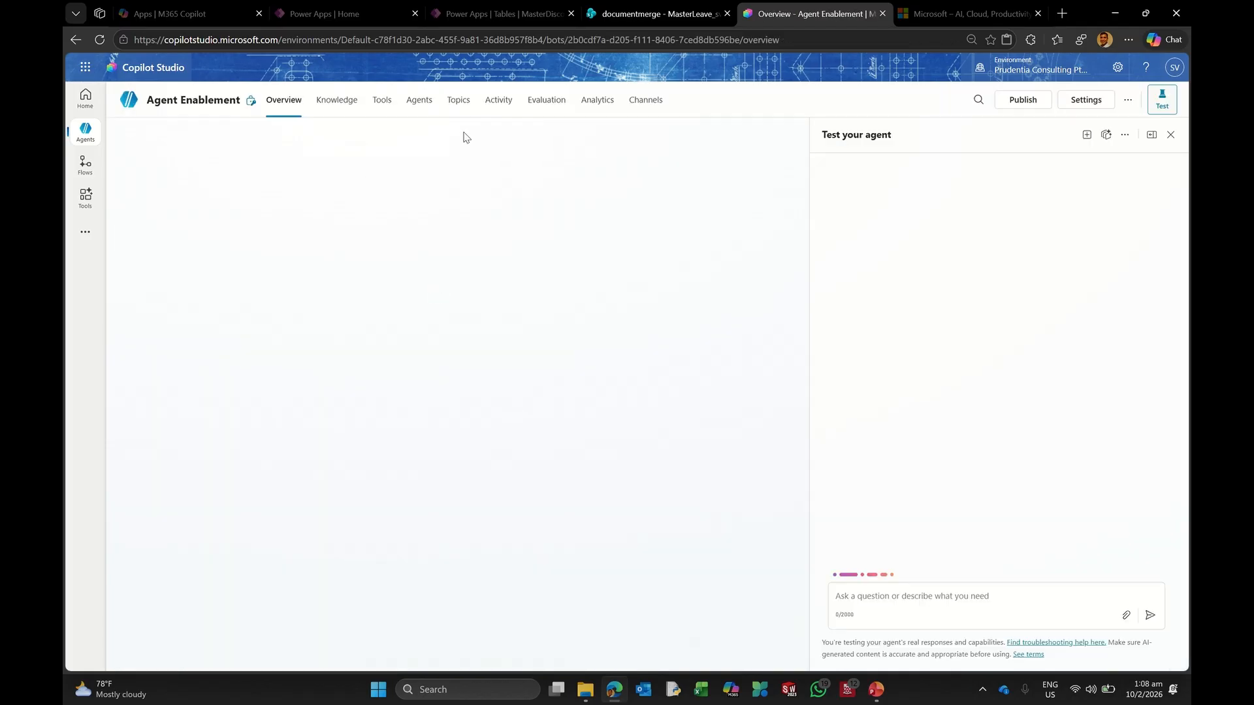
left_click(456, 109)
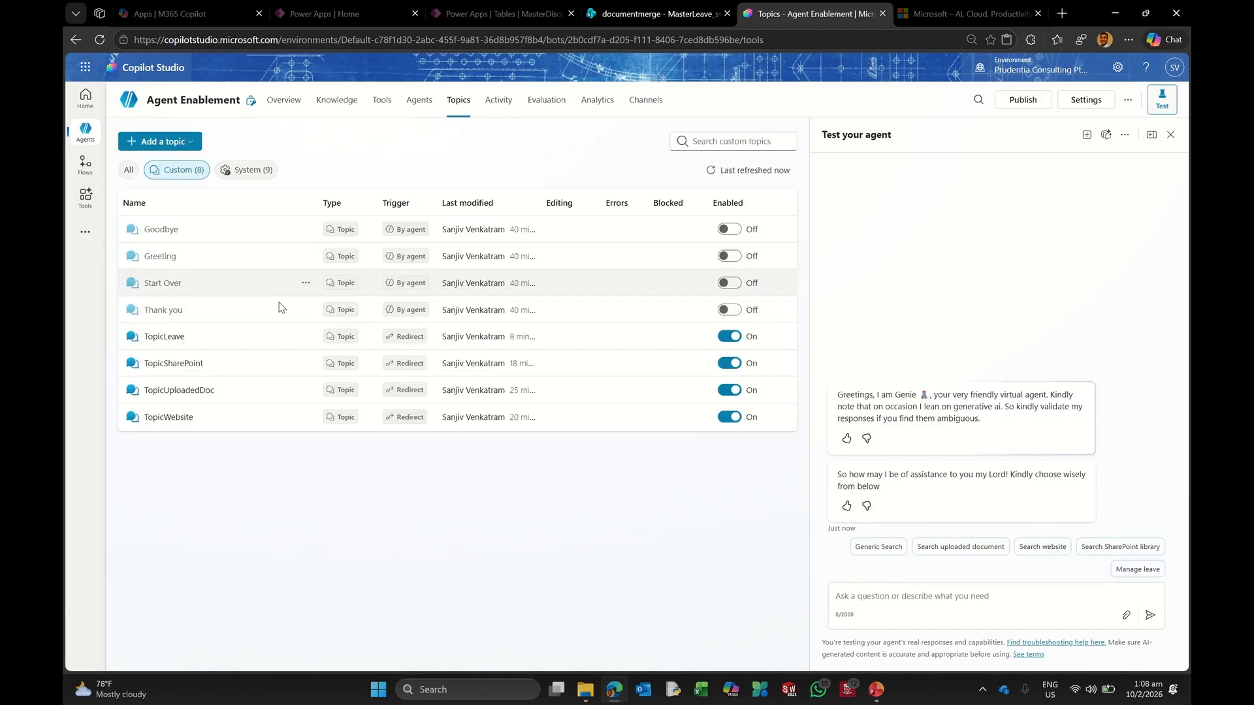
left_click(174, 341)
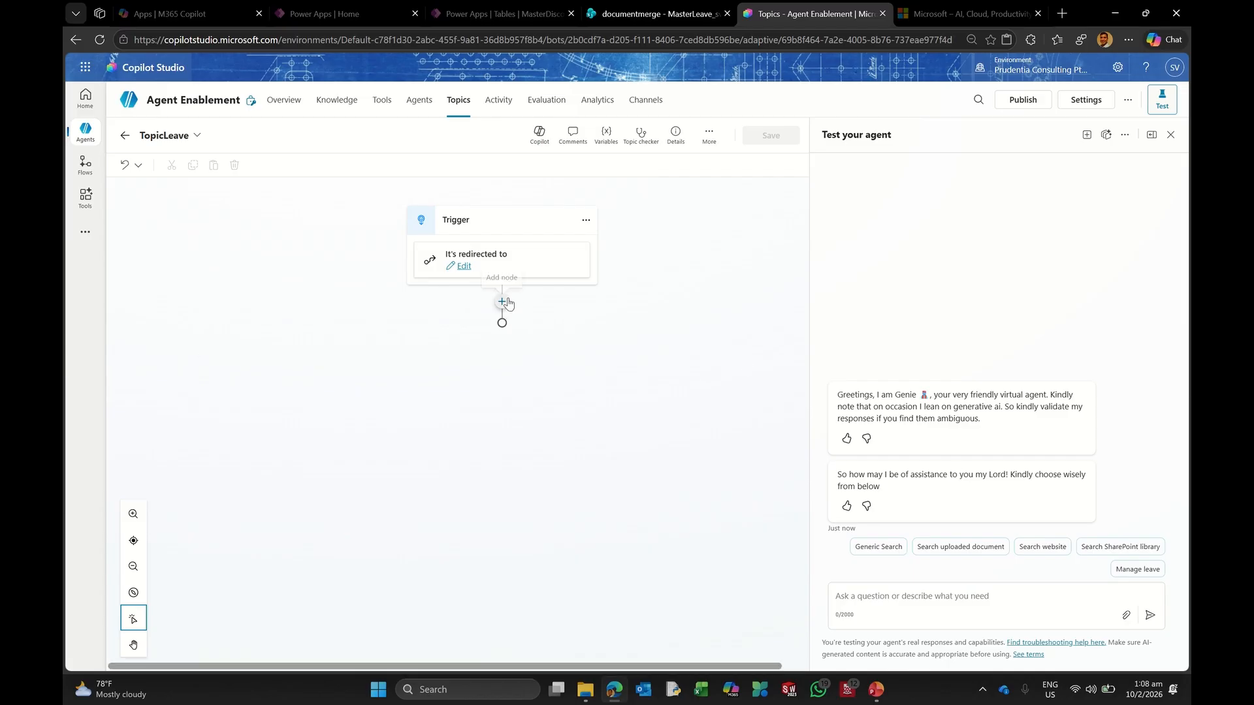
Step: Add a FlowLeaveManager tool action right after TopicLeave's trigger, returning the varAL number output
left_click(501, 301)
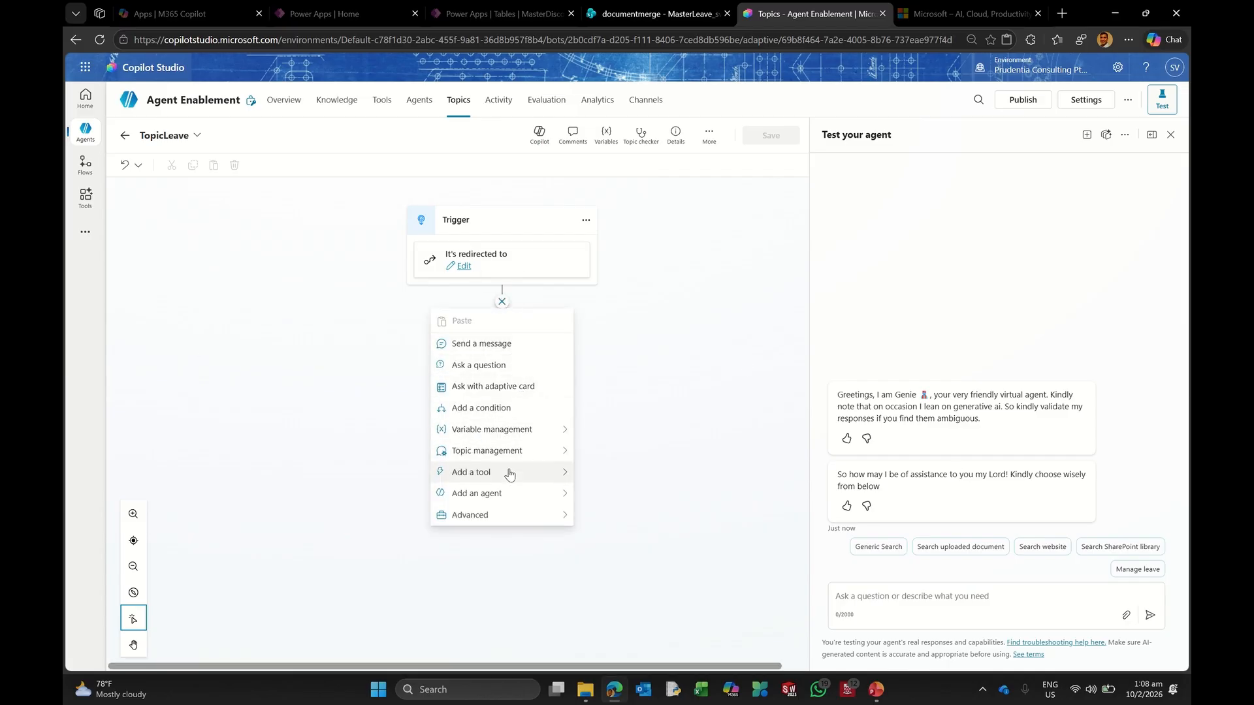
mouse_move(521, 473)
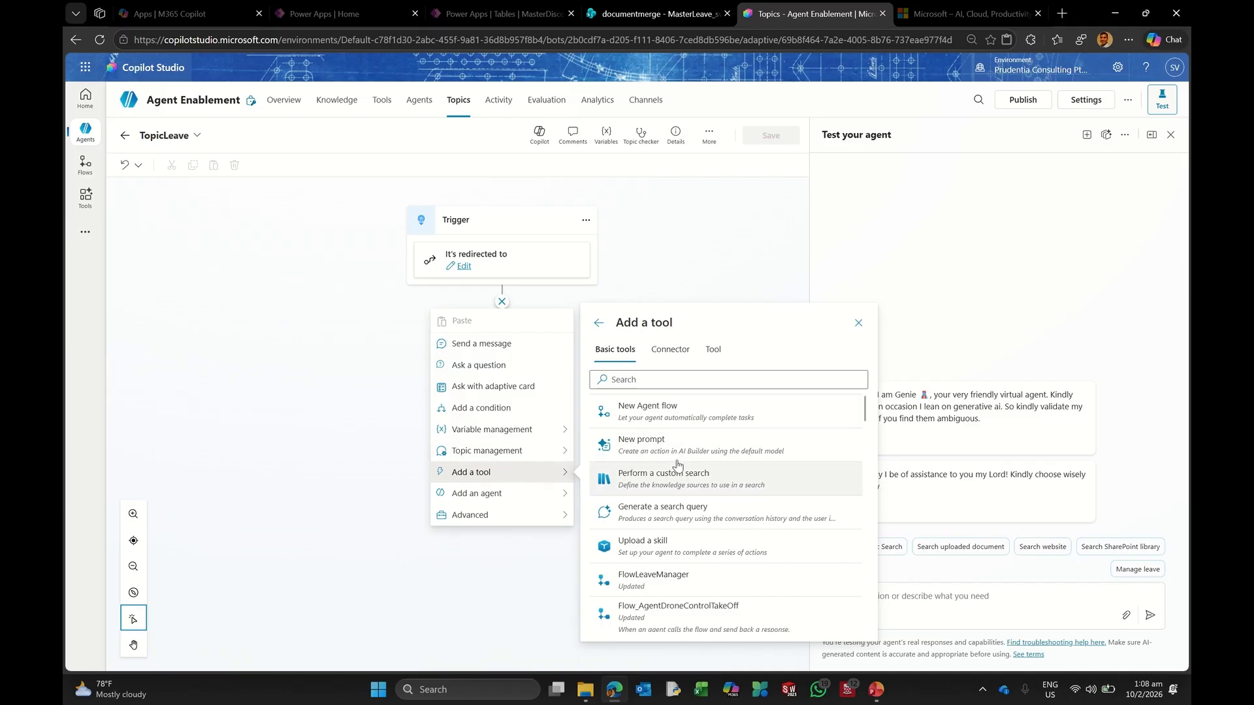
scroll(713, 498, "down", 1)
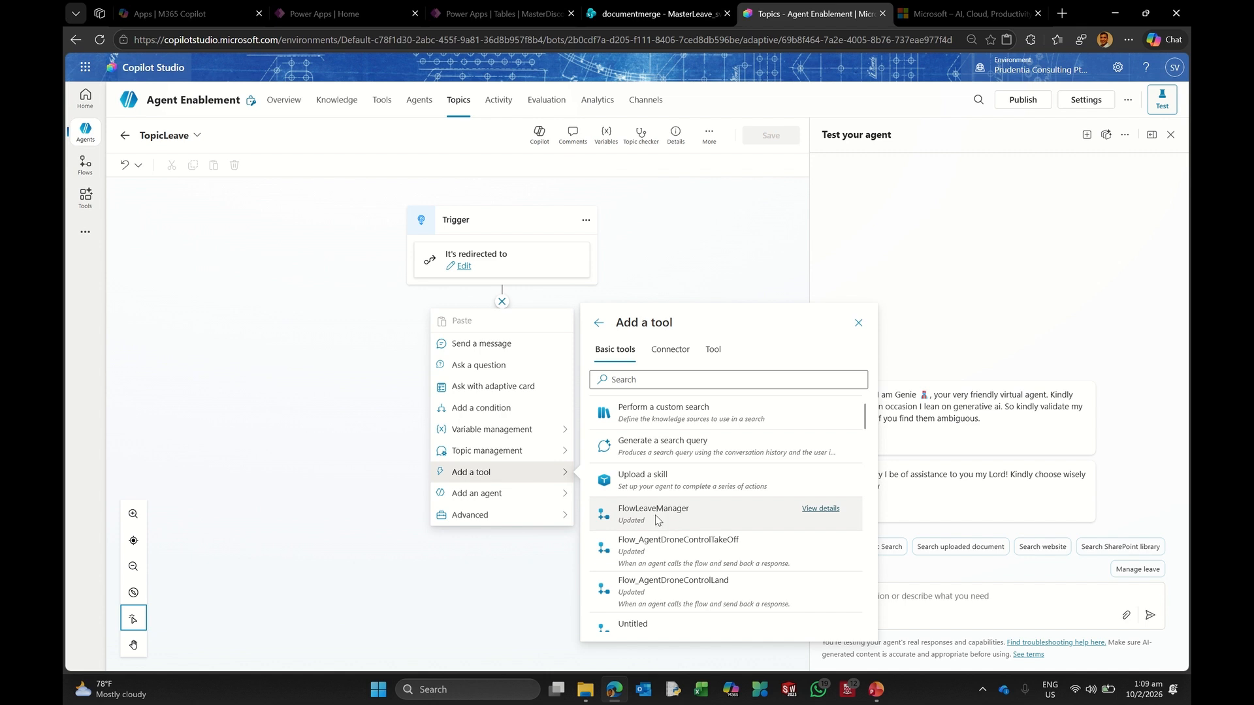
left_click(656, 519)
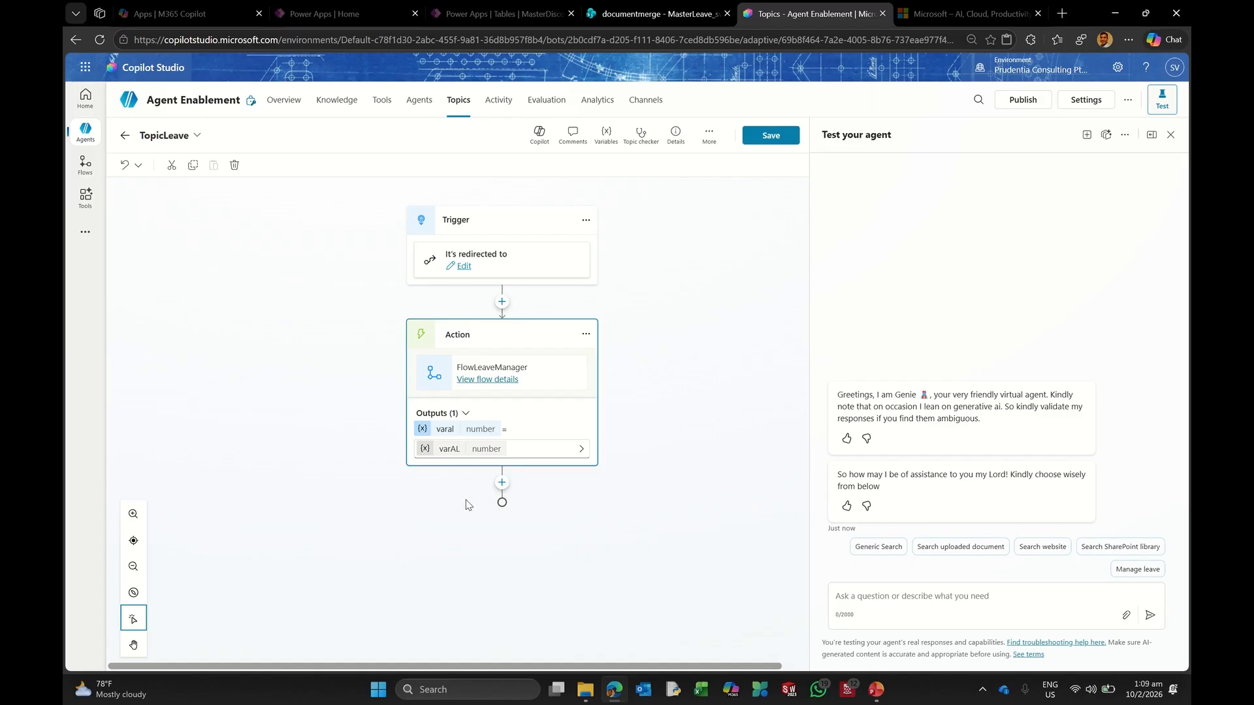
left_click(505, 483)
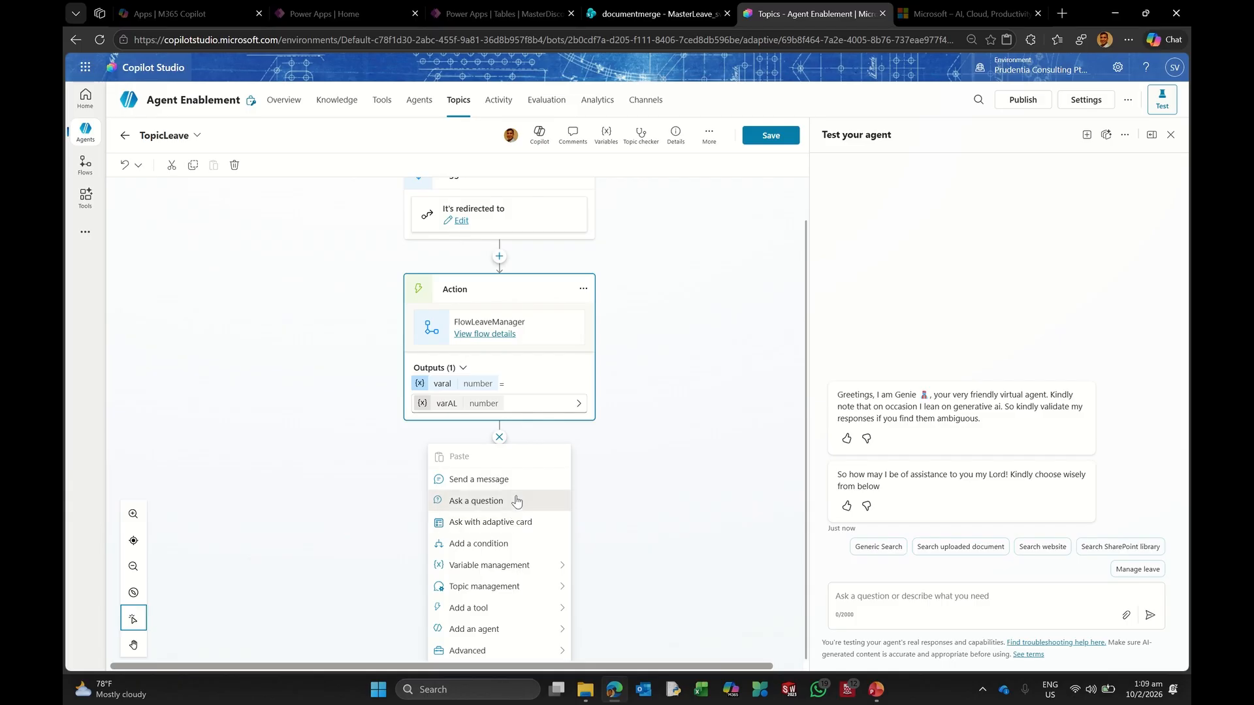
Step: Add a question stating the user's varAL days of leave and offering to ask the manager for approval
left_click(516, 501)
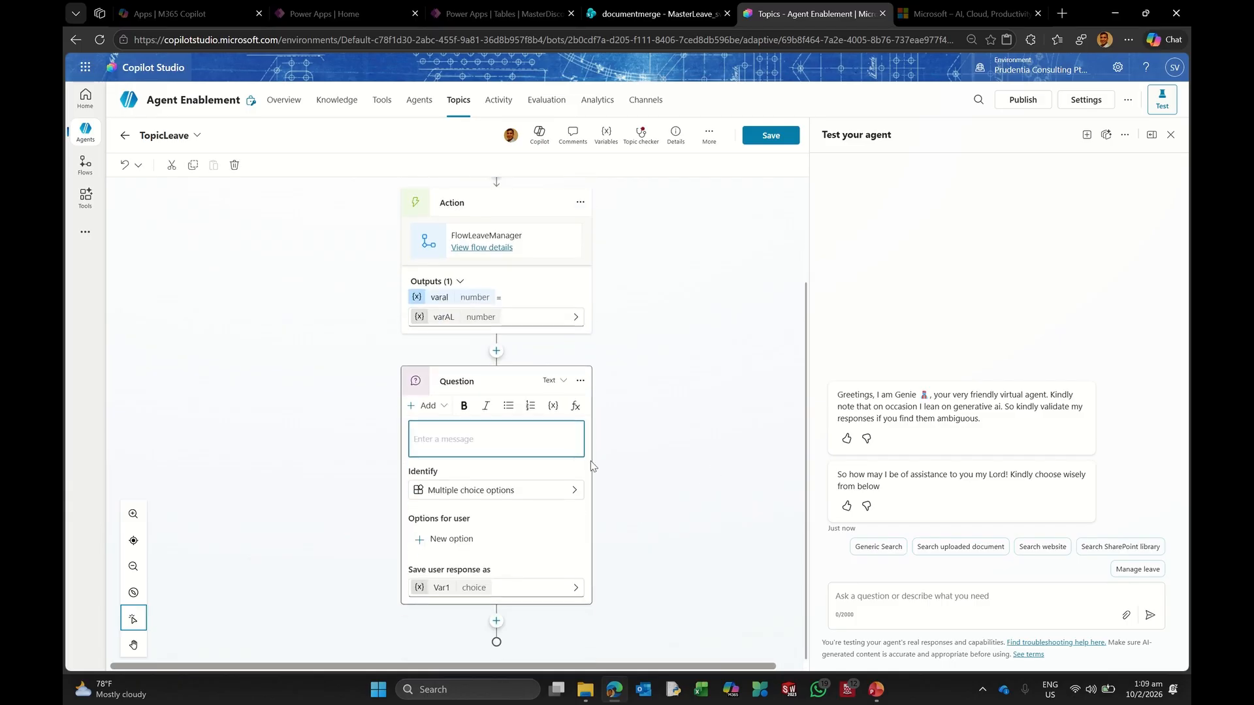
type("You have")
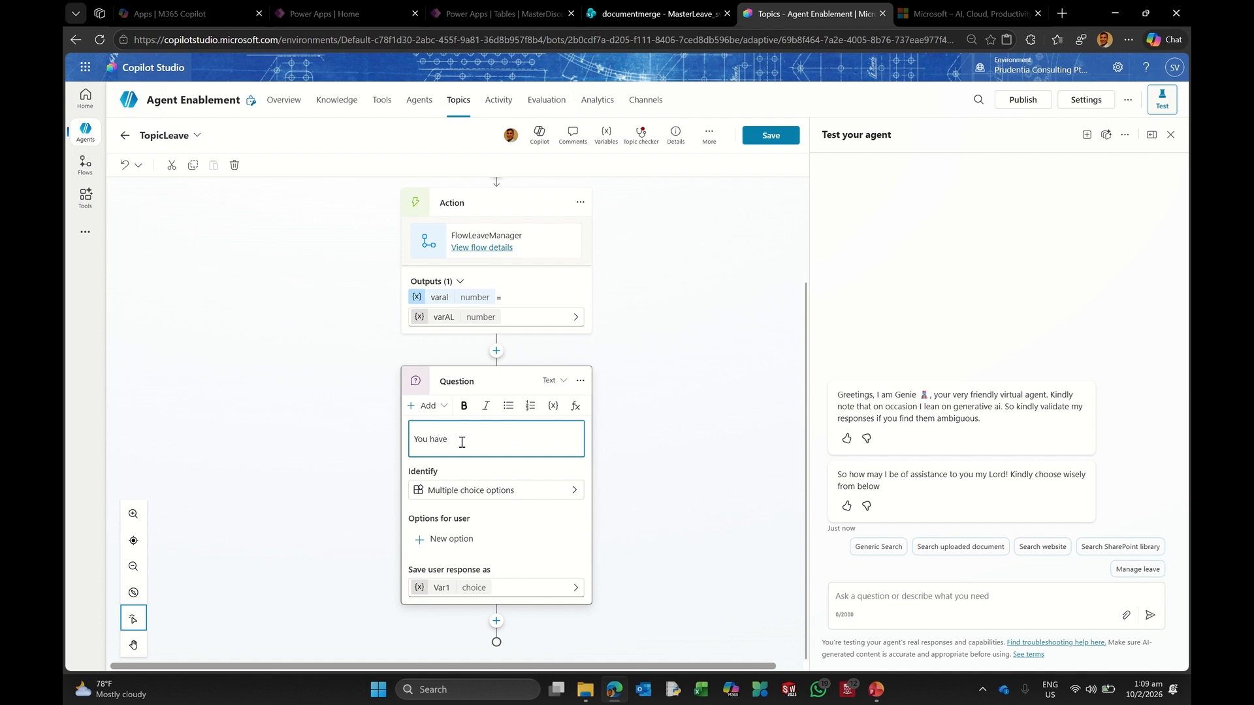
left_click(553, 408)
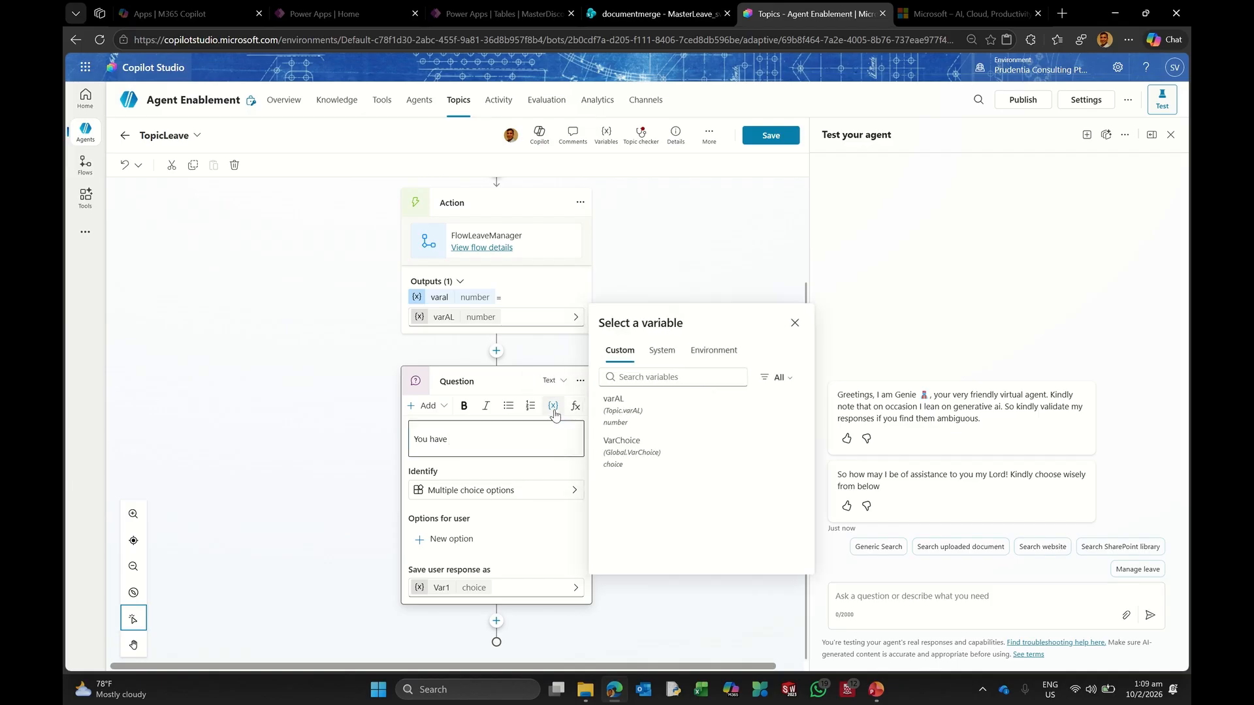
left_click(644, 409)
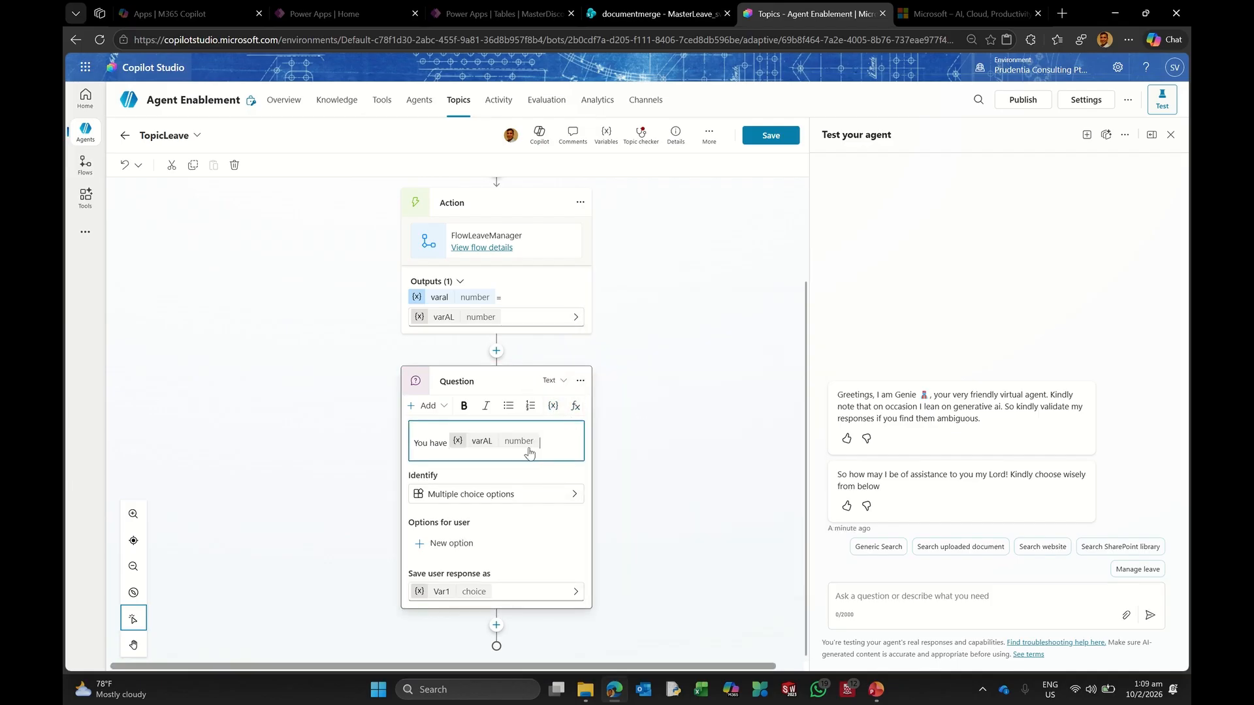
left_click(570, 441)
type("days of leave available to you.")
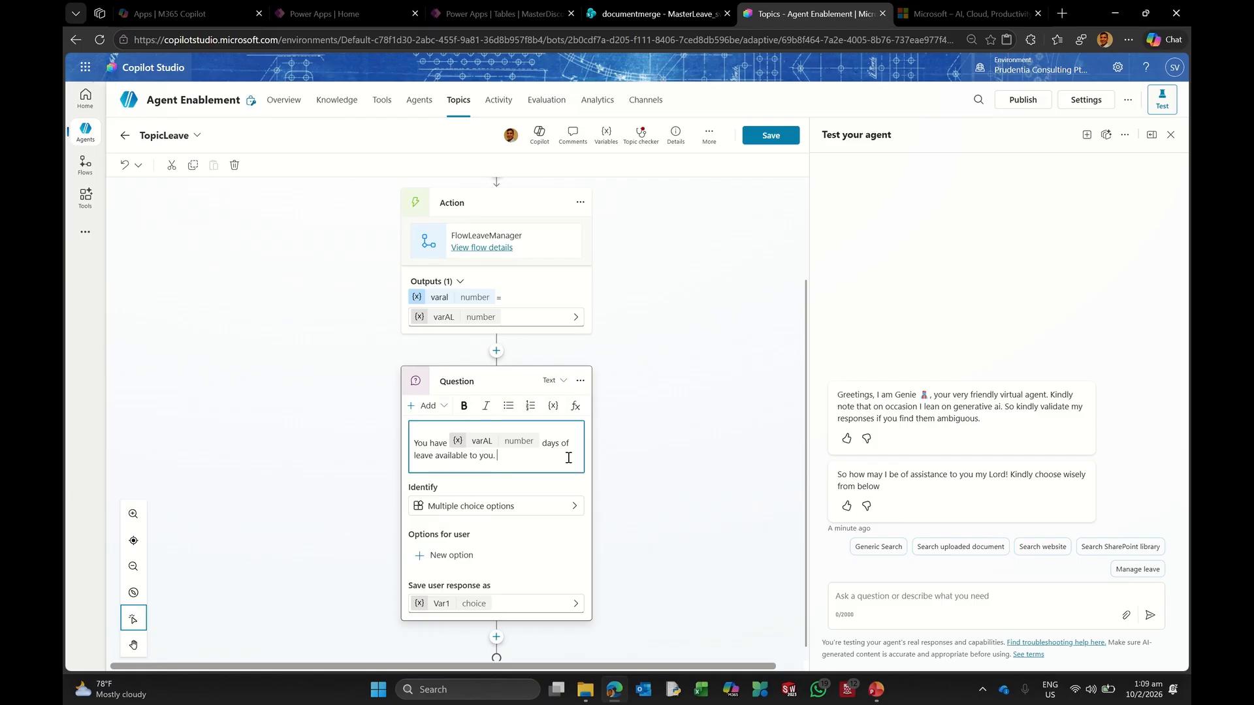
type("Would you want to take ")
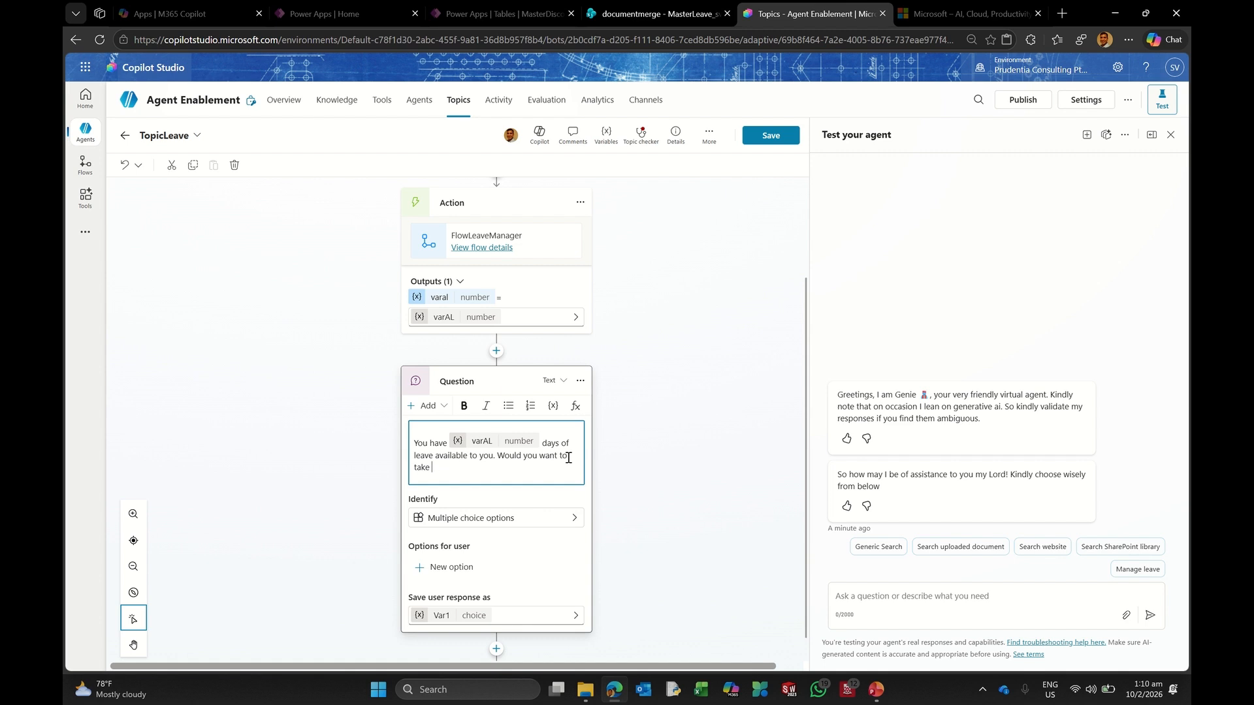
type("keave and fo")
type("r me to ask your manager for approval?")
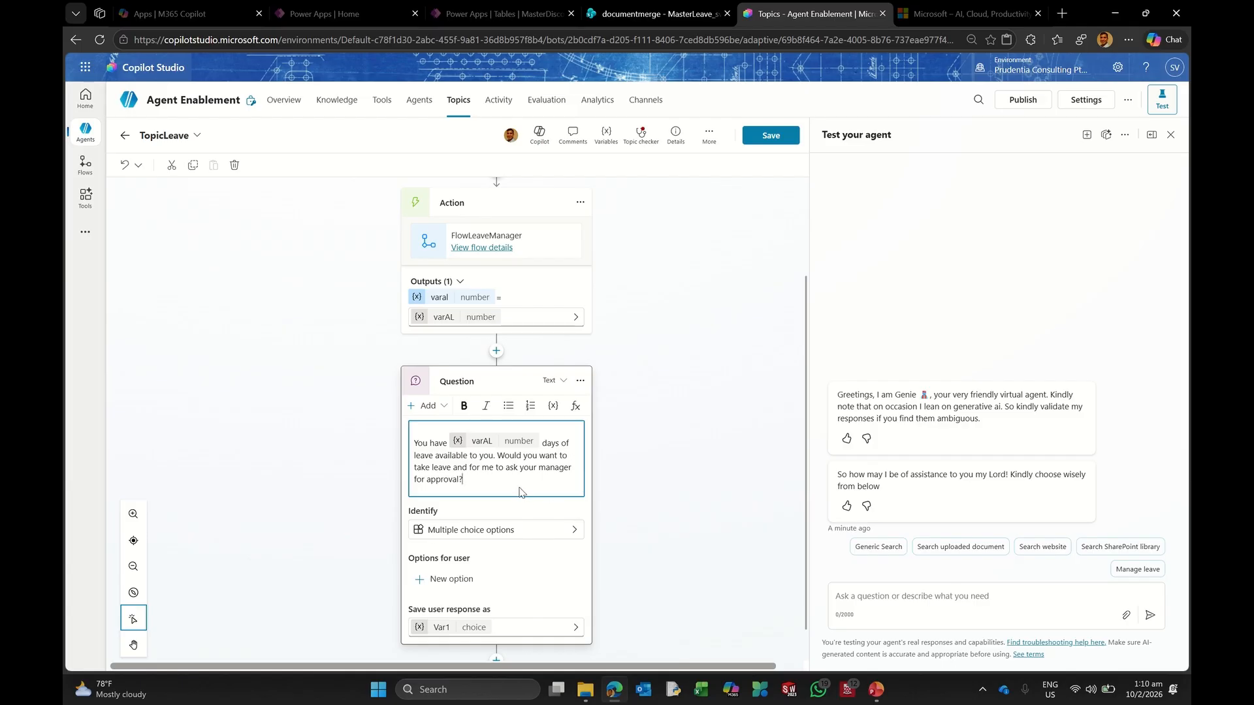
scroll(522, 493, "down", 1)
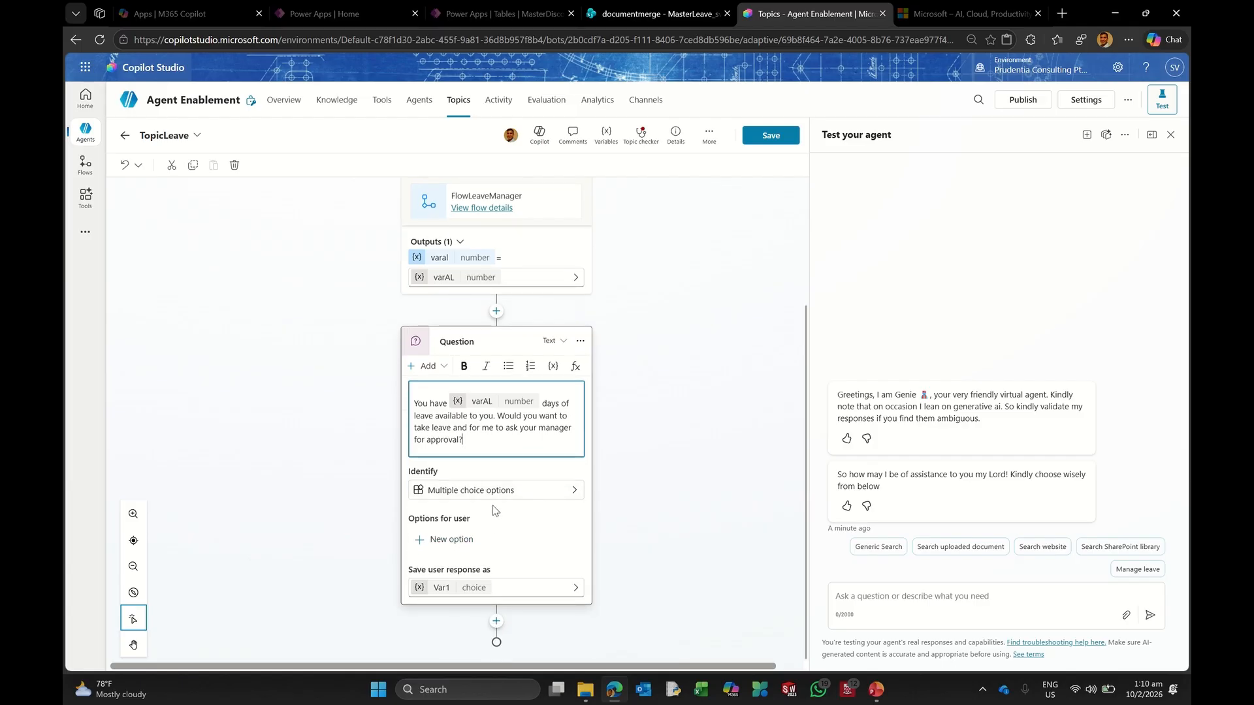
Step: Give the question two answer options: Yes and No
left_click(460, 539)
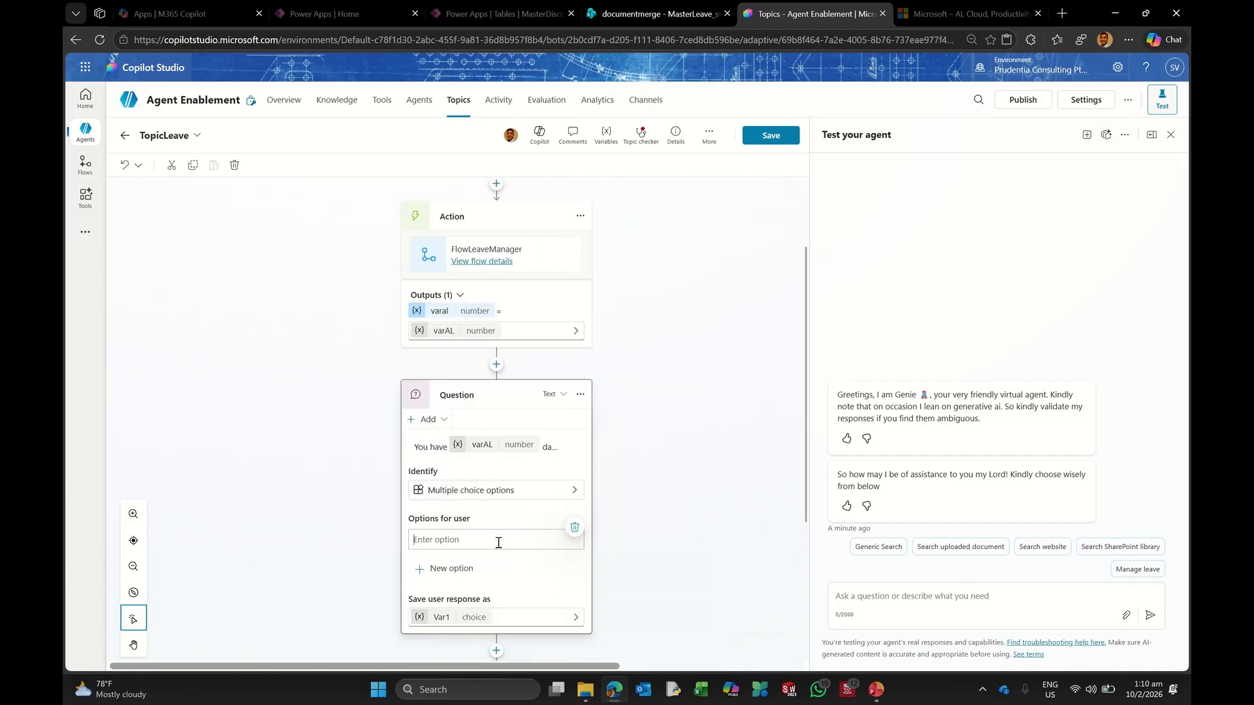
left_click(499, 543)
type("Yes")
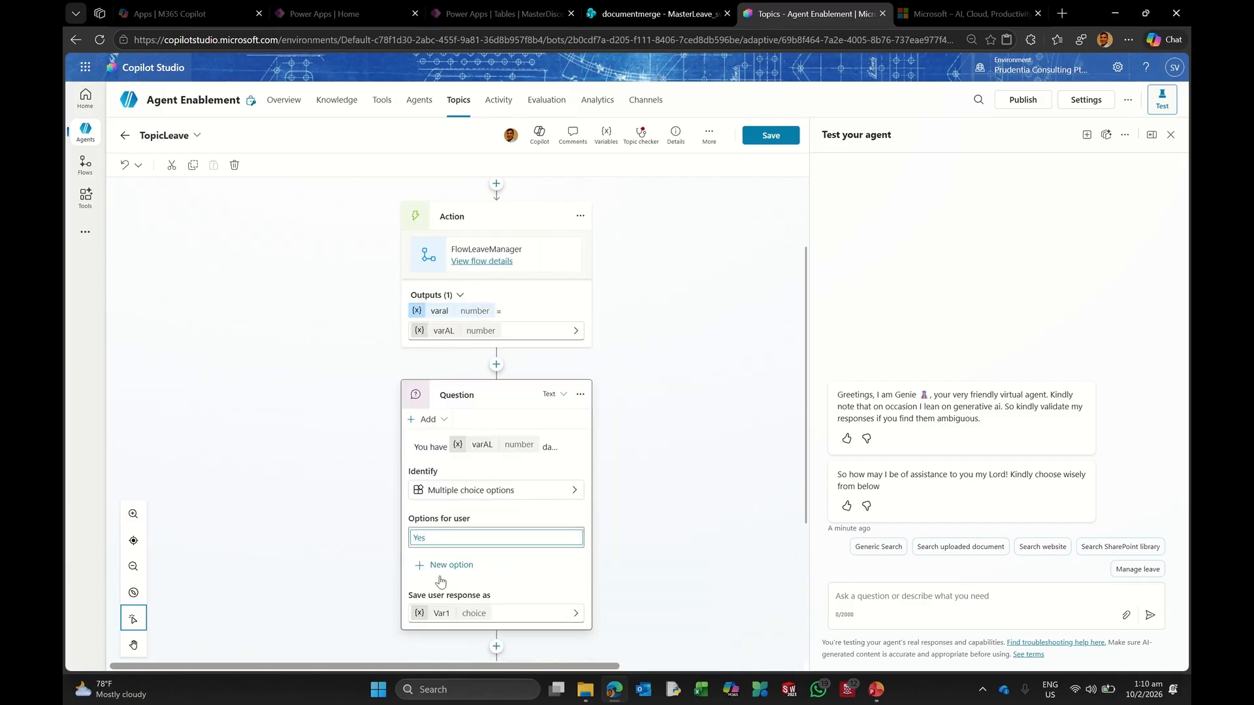
left_click(449, 564)
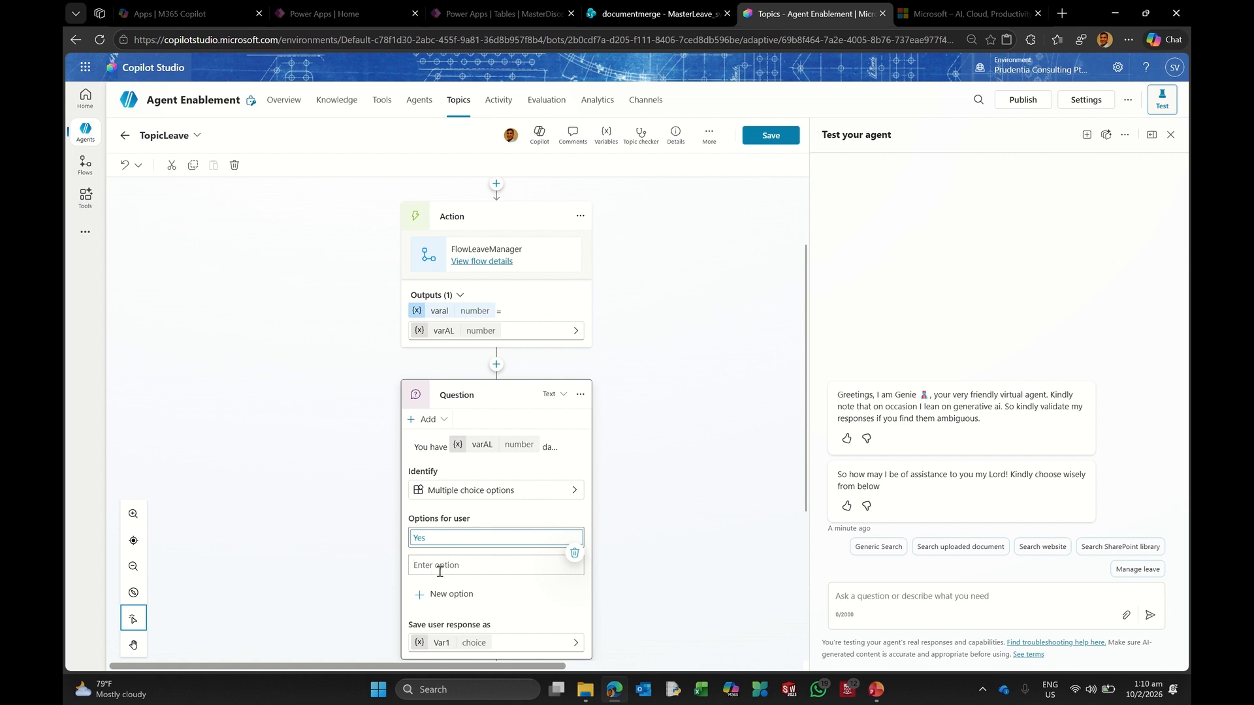
type("No")
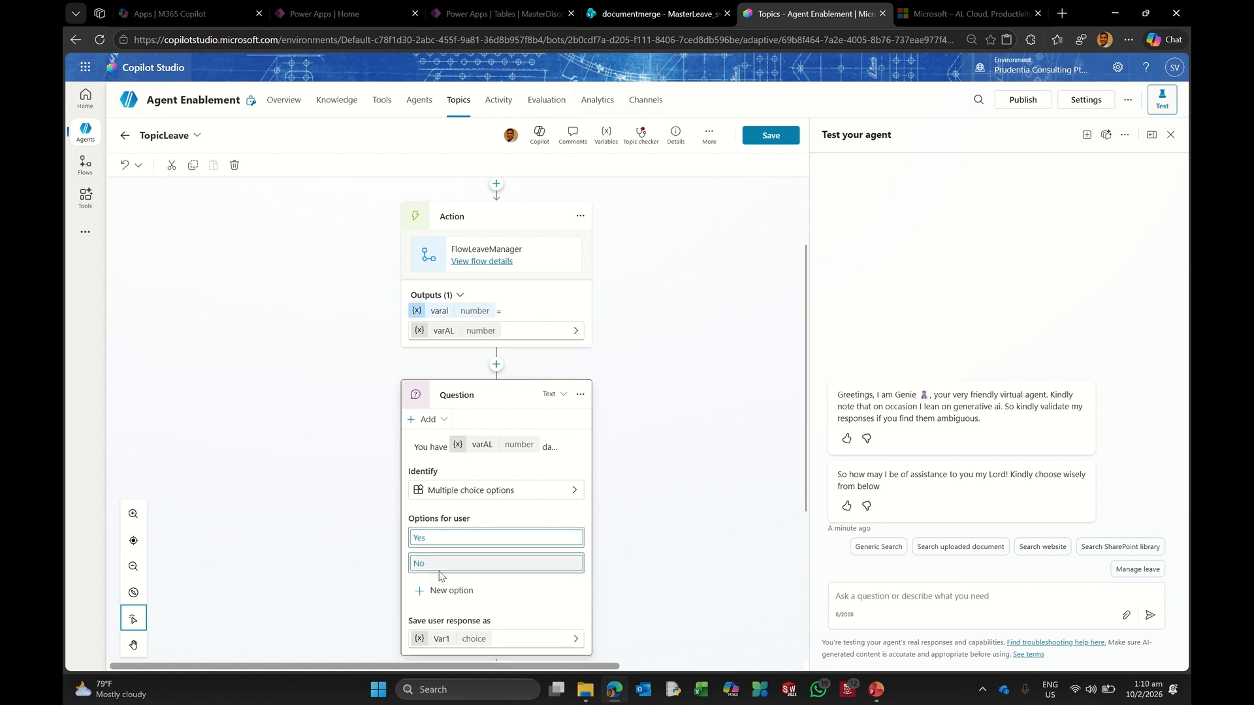
scroll(640, 497, "down", 2)
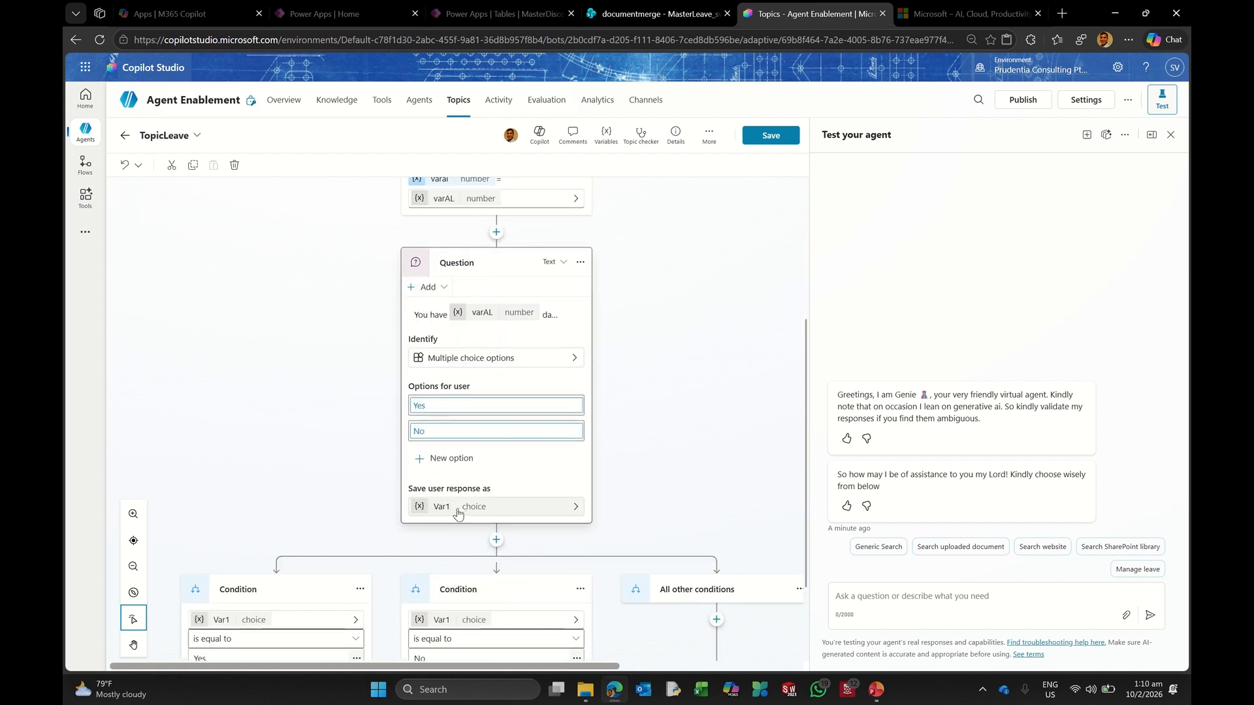
Step: Rename the question's response variable from Var1 to VarLeave
left_click(455, 509)
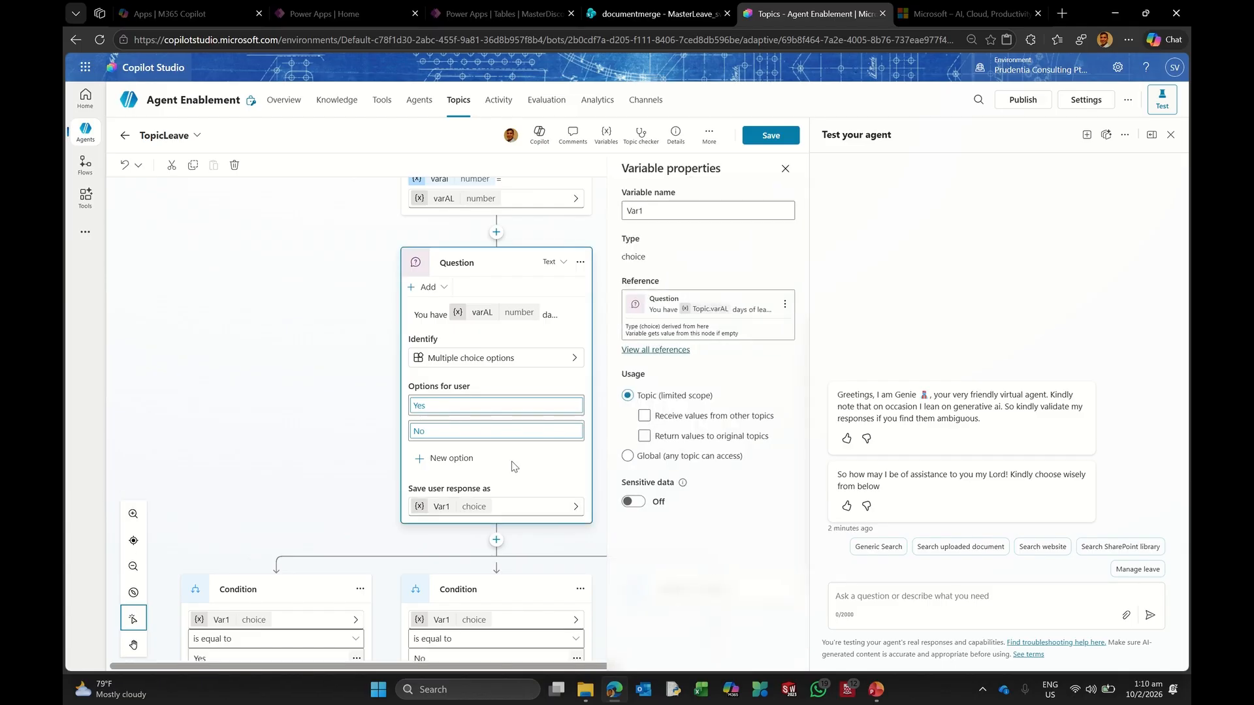
left_click(679, 211)
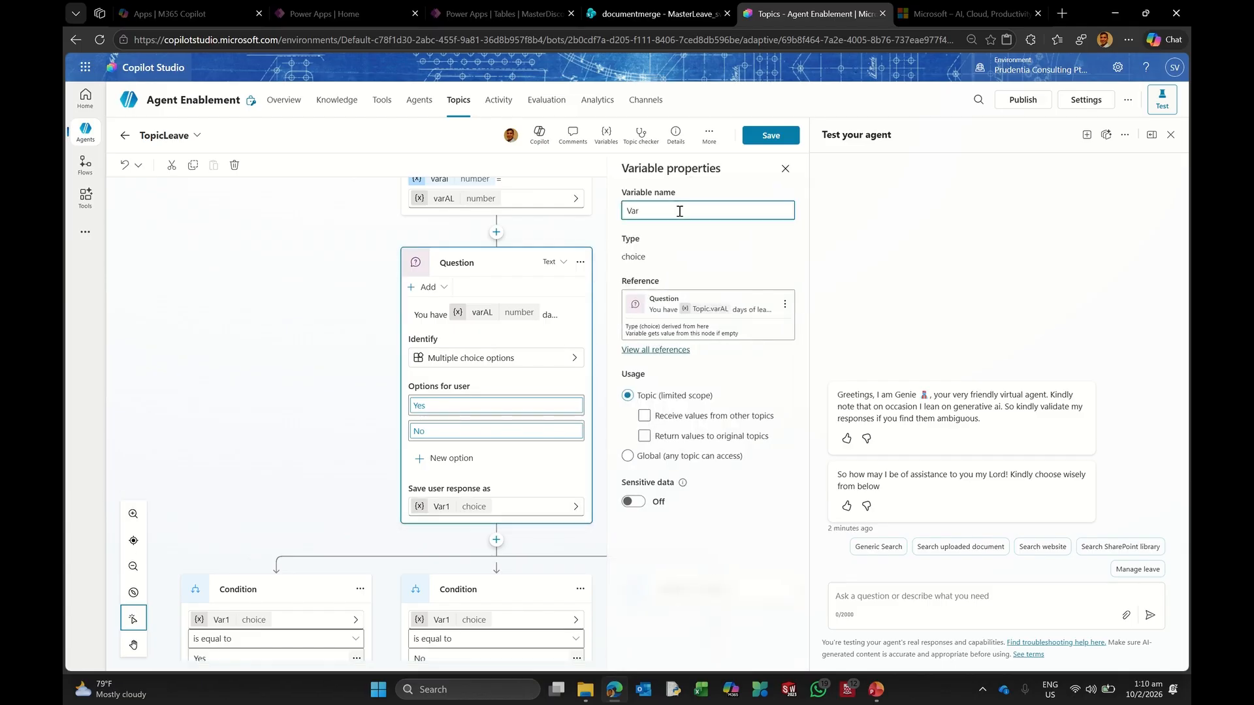
type("Leave")
key("Return")
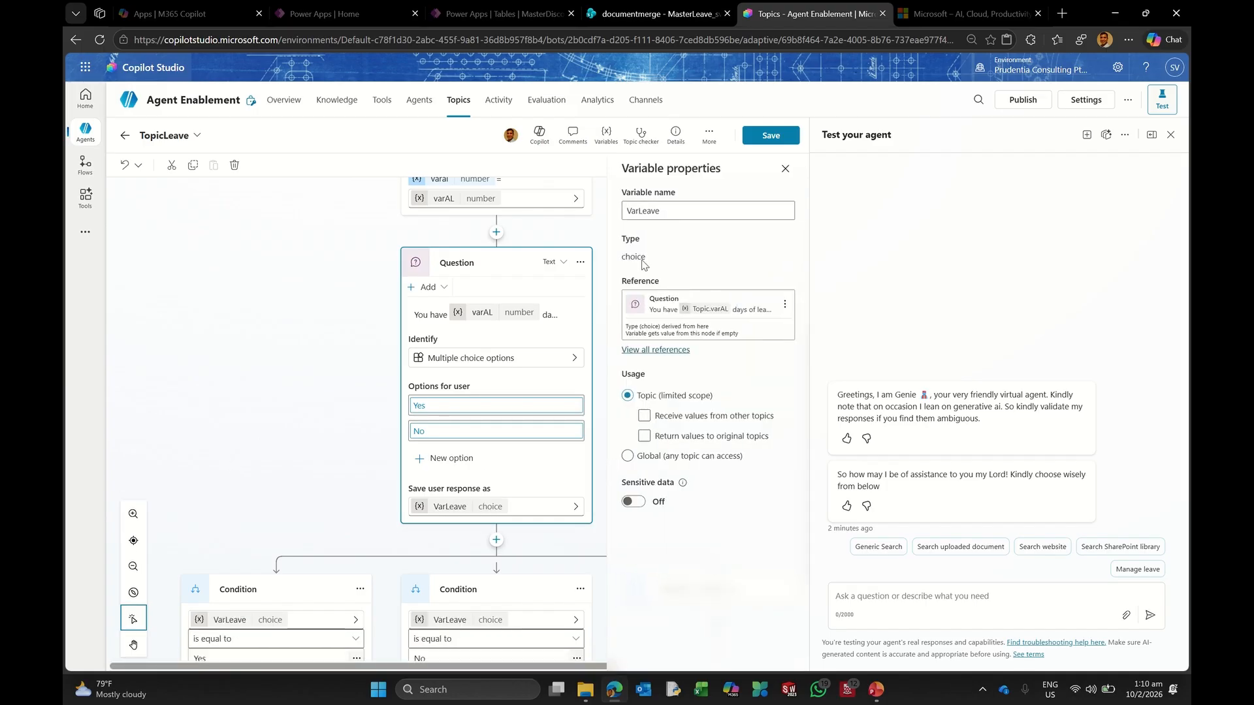
left_click(292, 439)
Step: Save TopicLeave and return to the Topics list
scroll(292, 439, "down", 3)
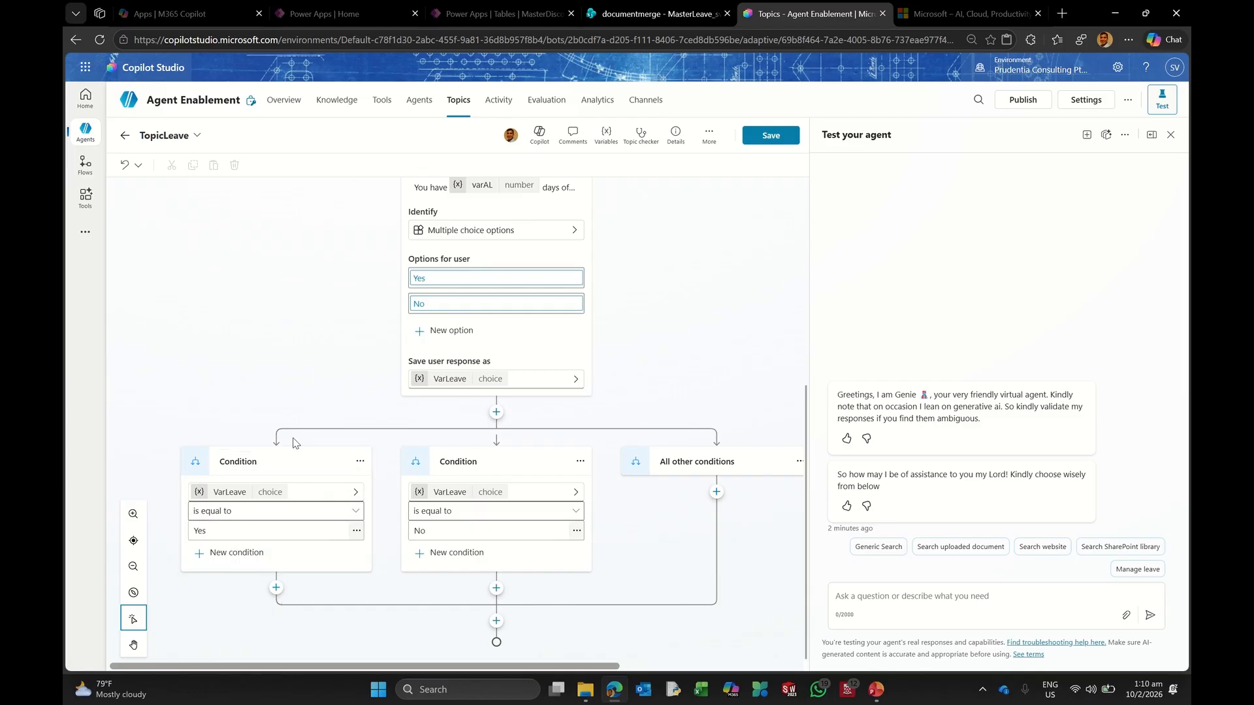
left_click(771, 136)
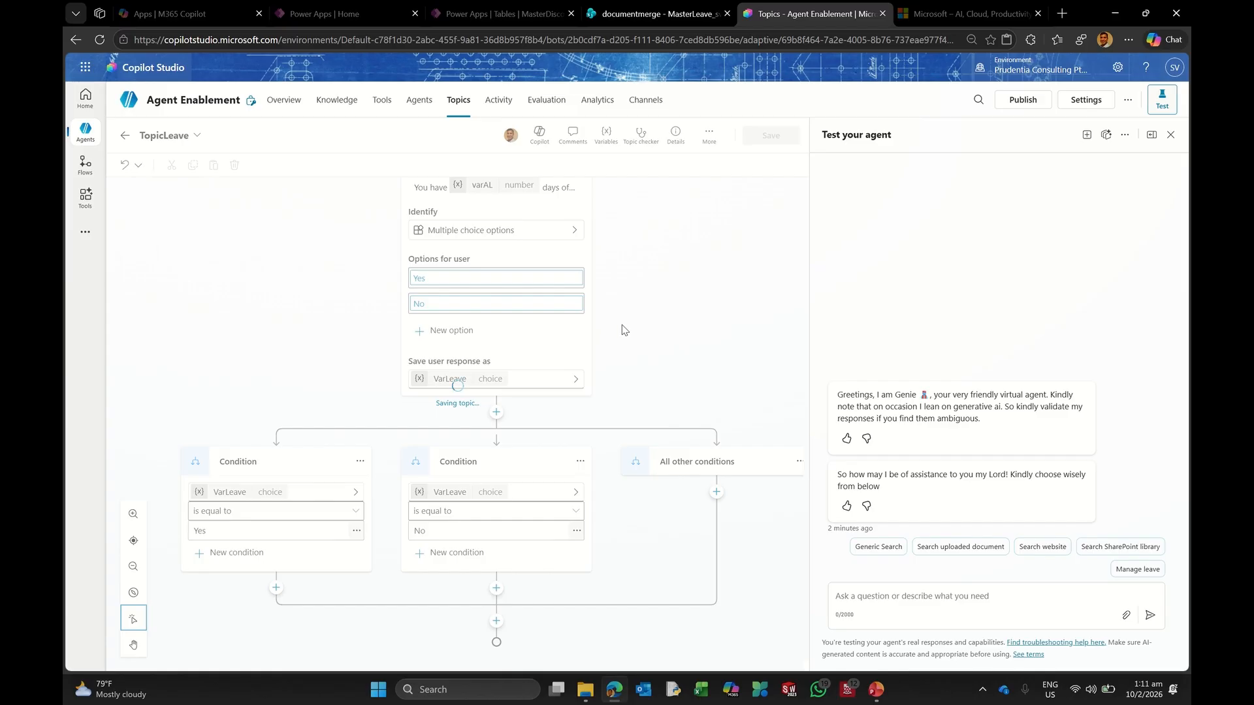
left_click(459, 106)
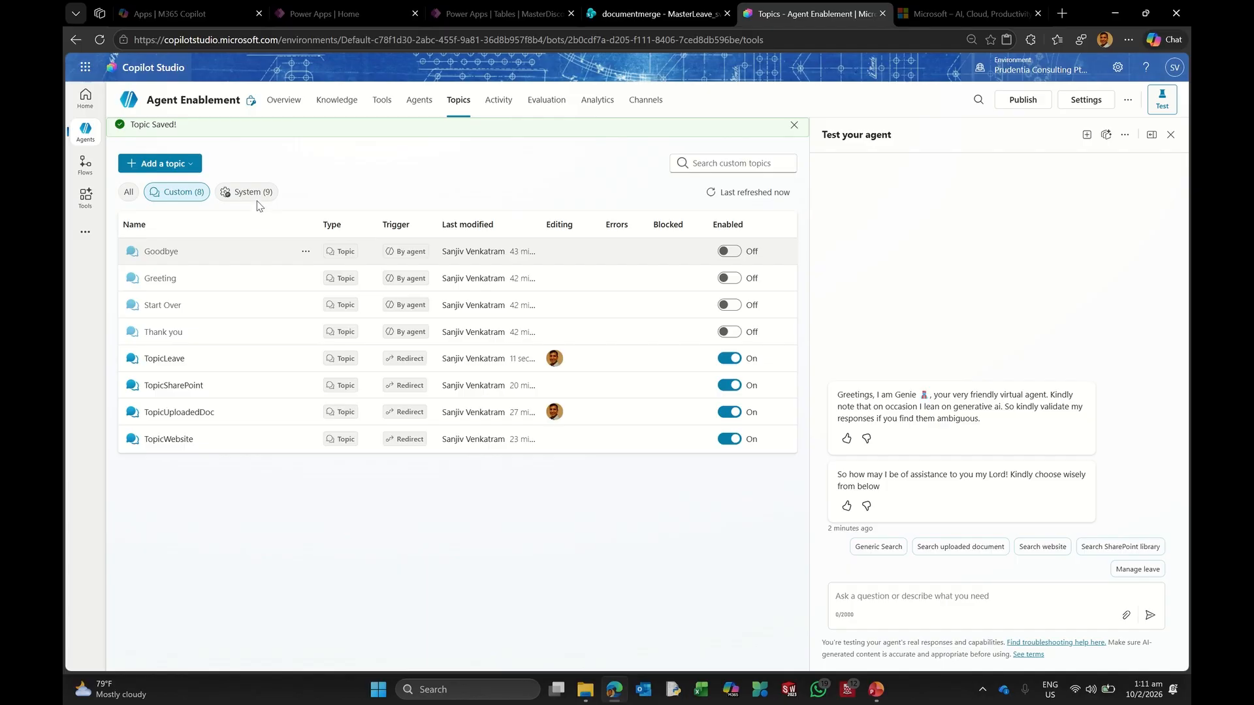
Step: In the Conversation Start system topic, redirect the Manage leave branch to TopicLeave and save
left_click(253, 195)
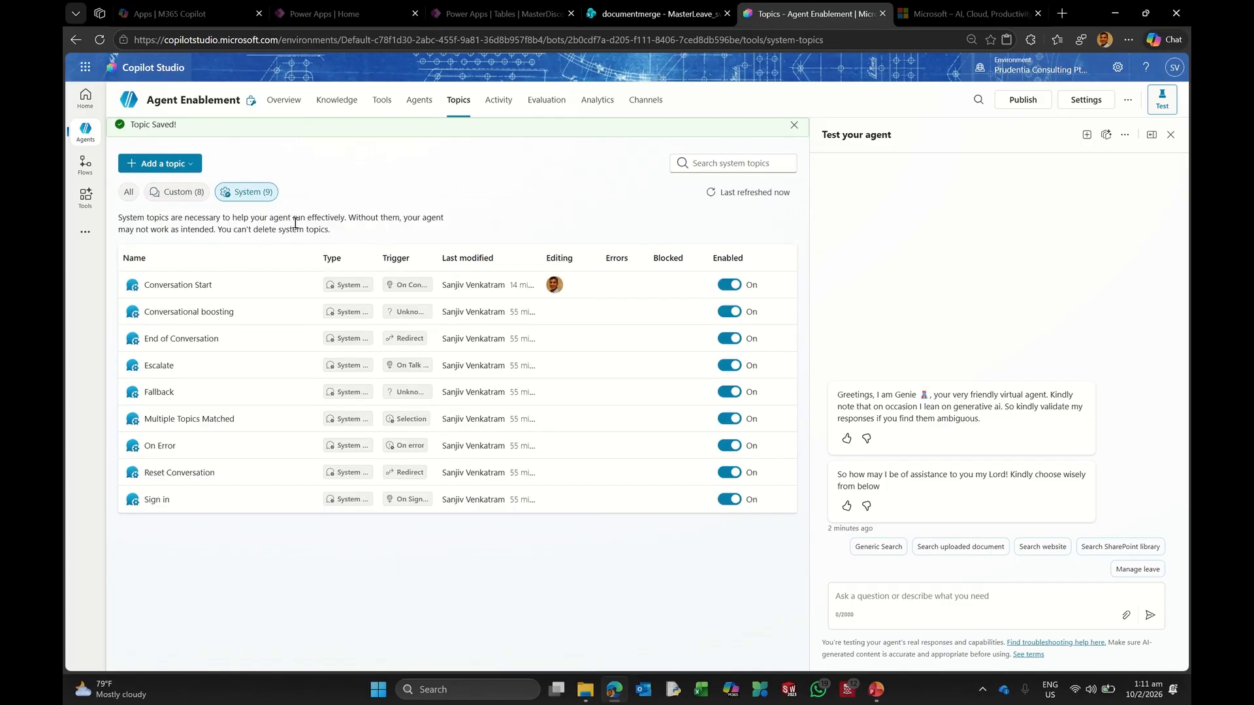
left_click(182, 285)
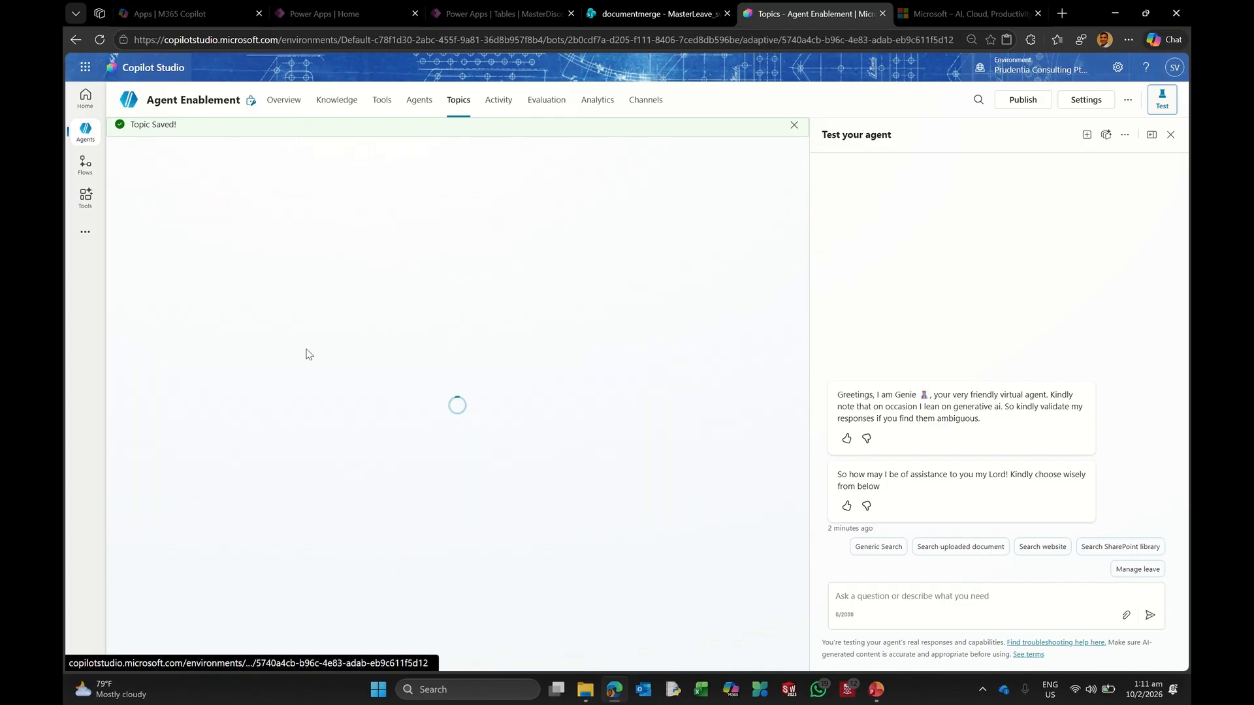
scroll(479, 464, "down", 6)
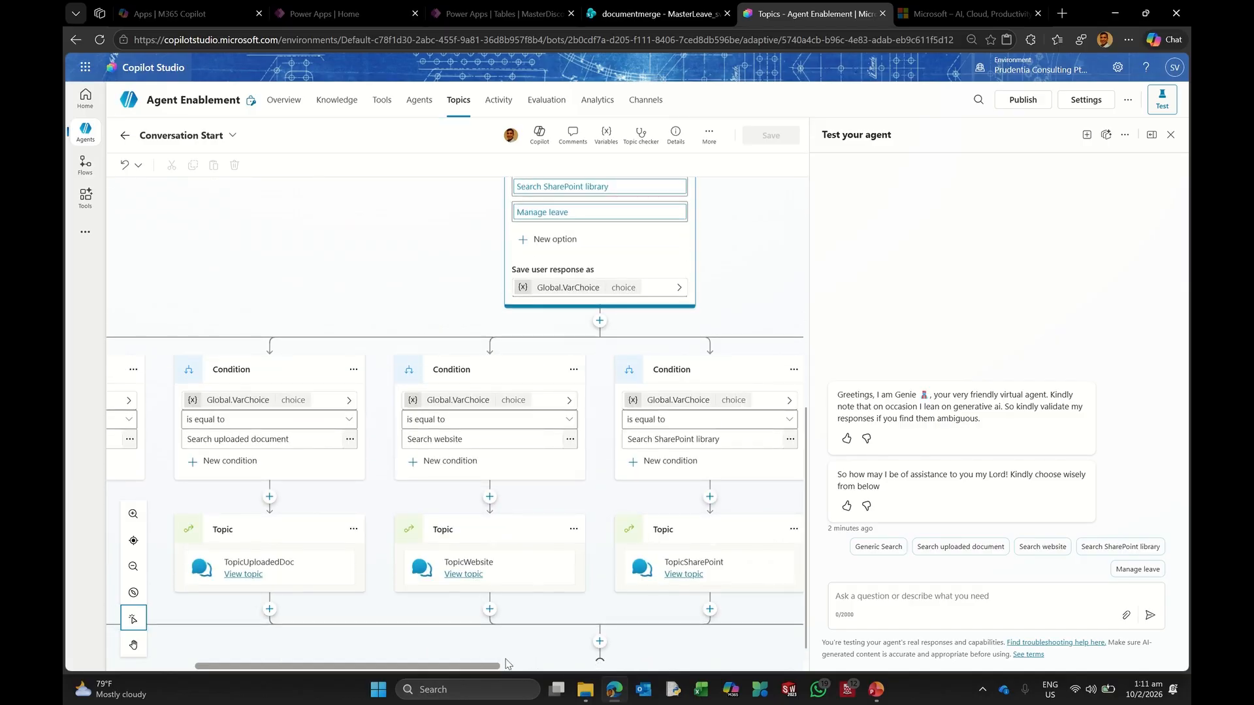
left_click_drag(465, 668, 768, 666)
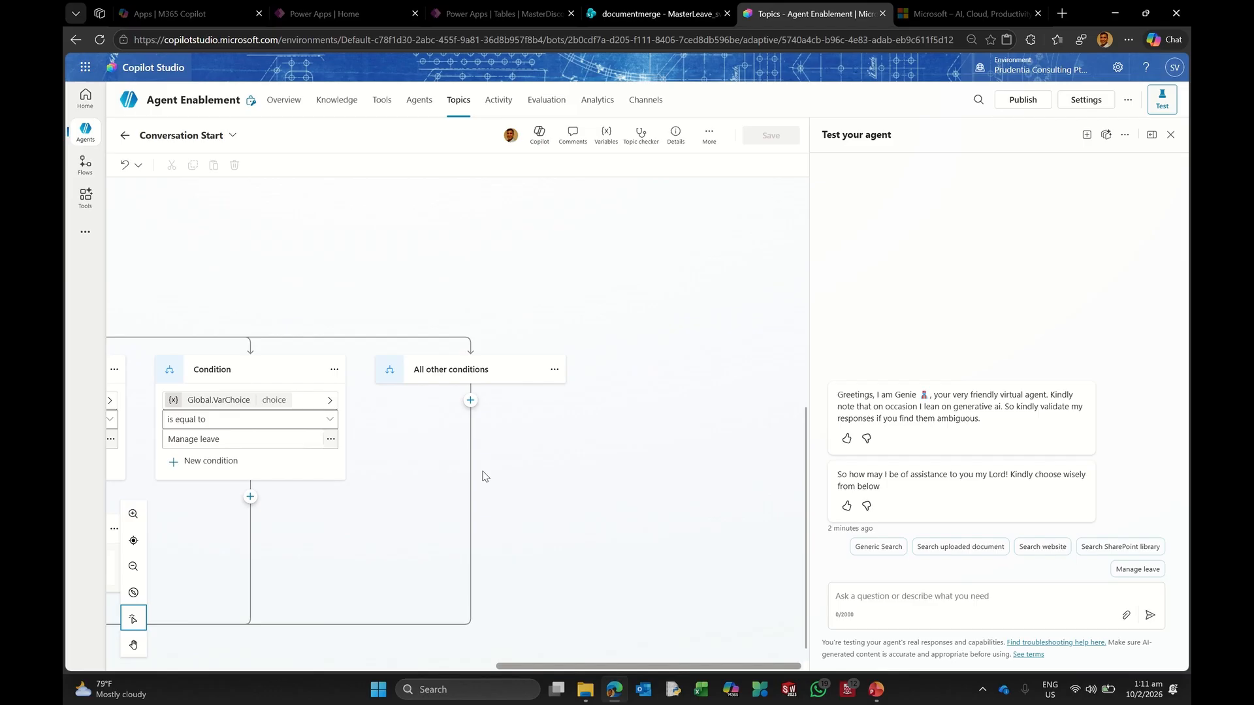
left_click(250, 476)
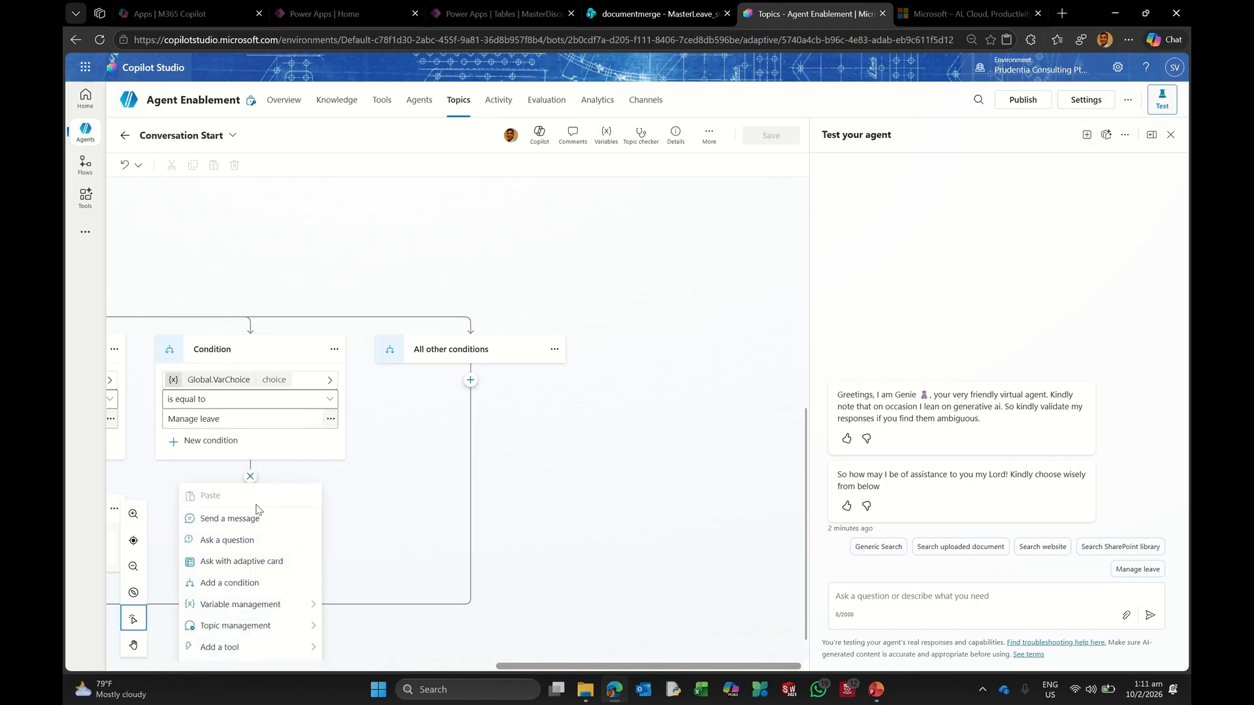
scroll(264, 608, "down", 1)
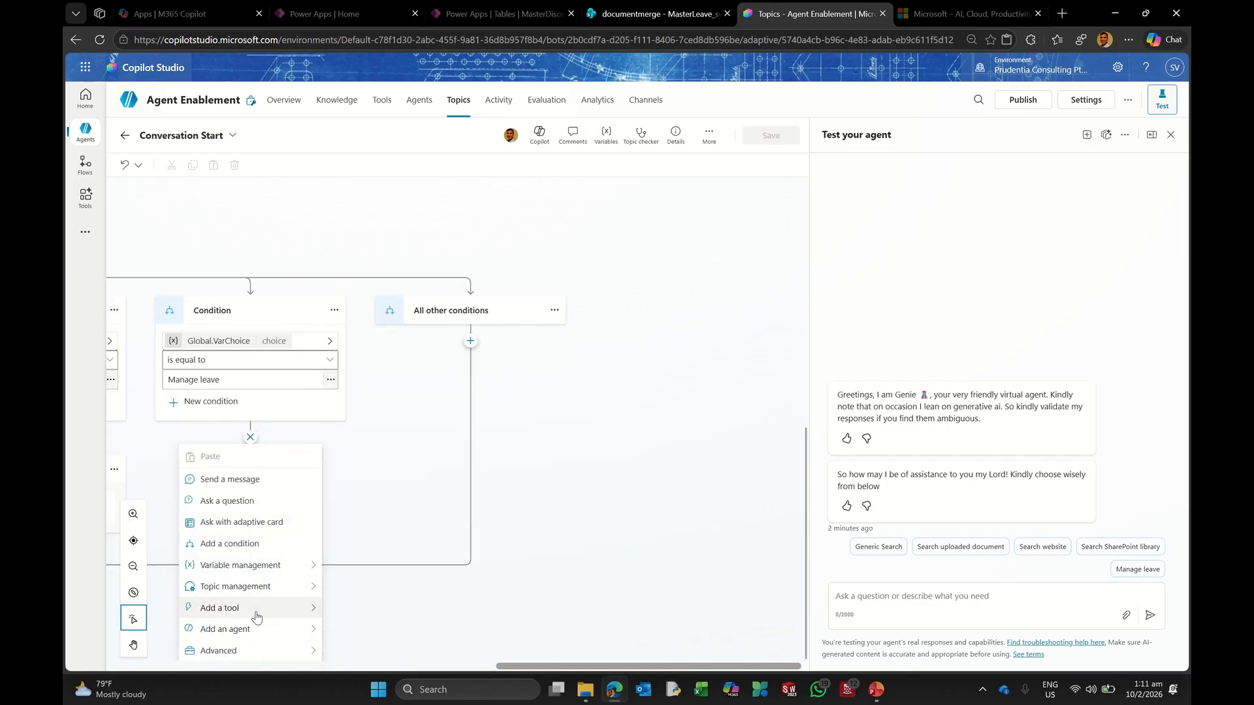
mouse_move(287, 586)
mouse_move(397, 531)
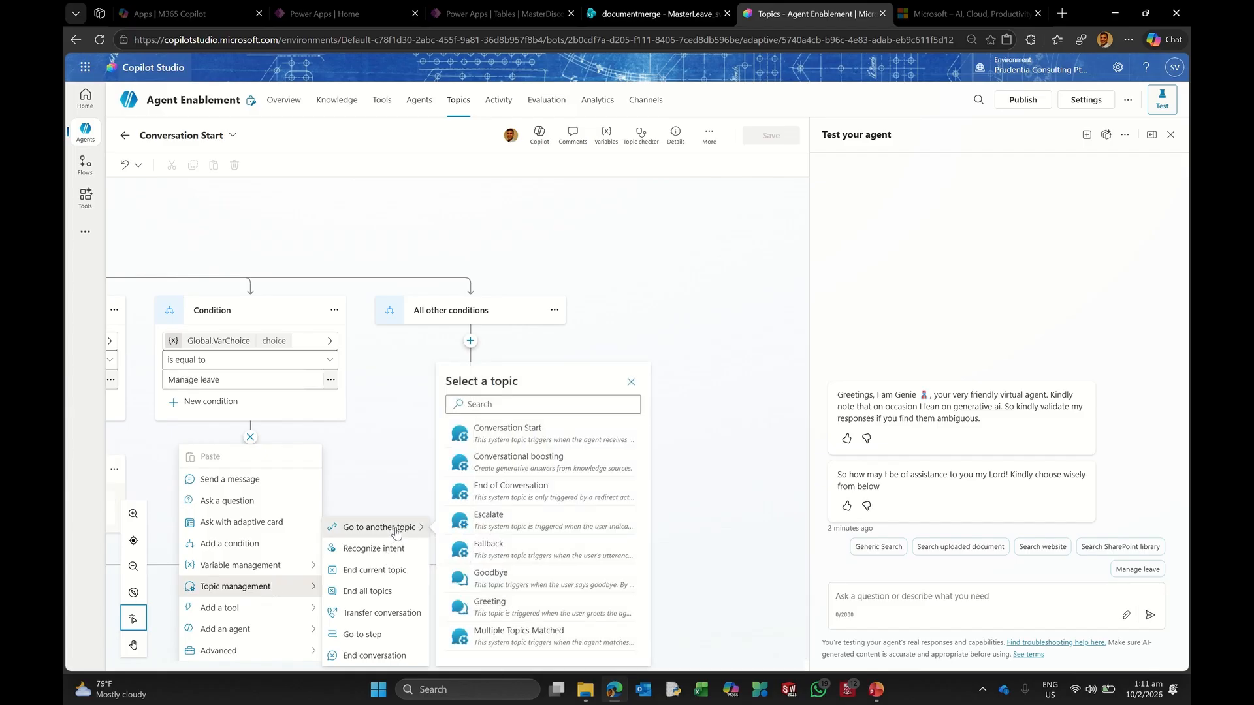
scroll(543, 496, "down", 5)
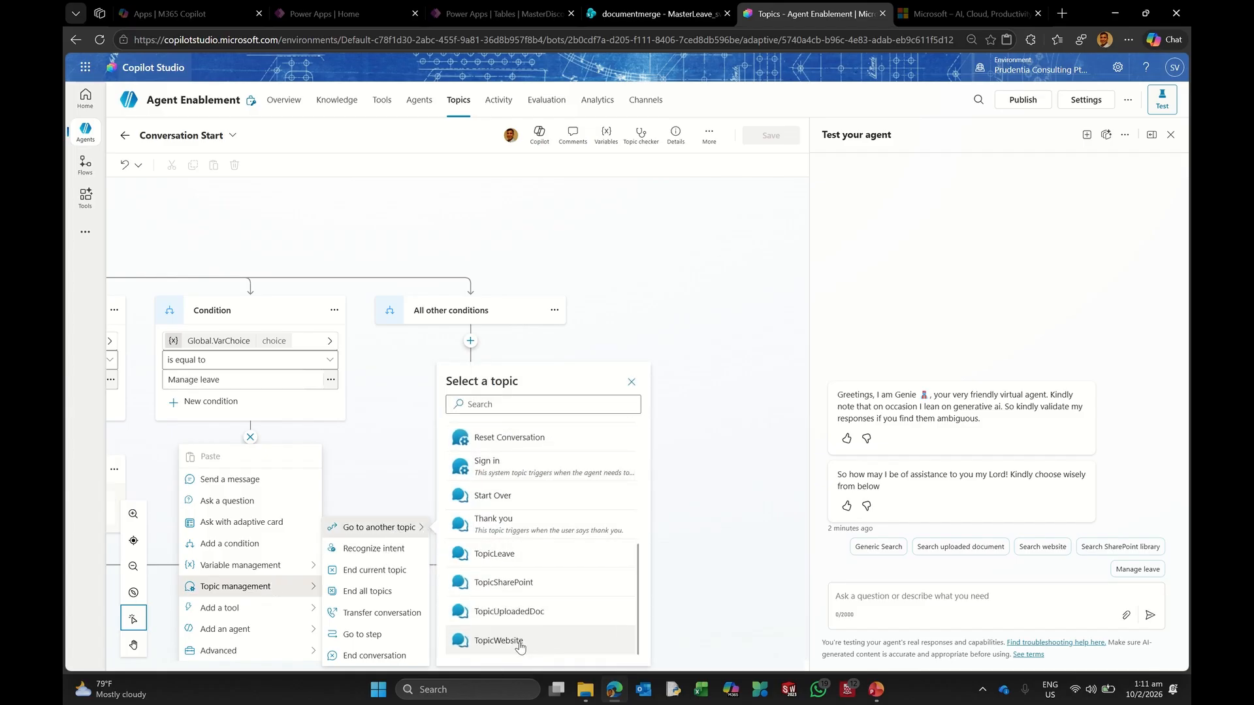
left_click(539, 563)
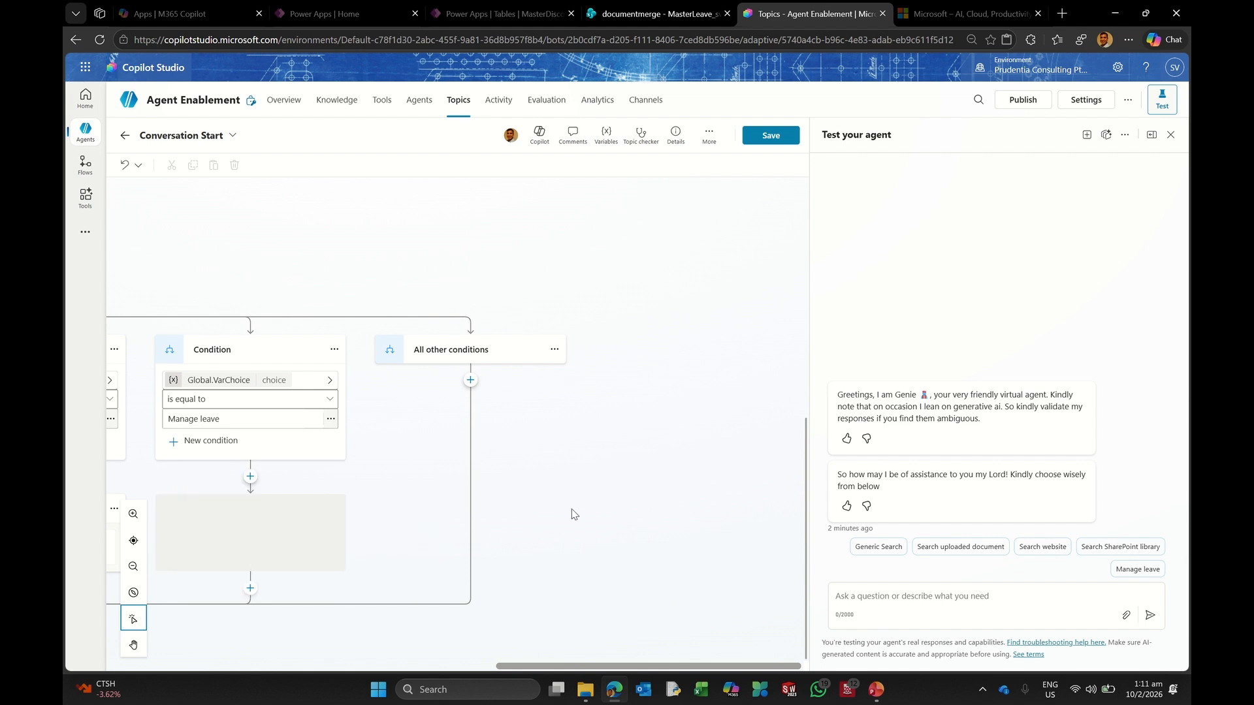
left_click(772, 135)
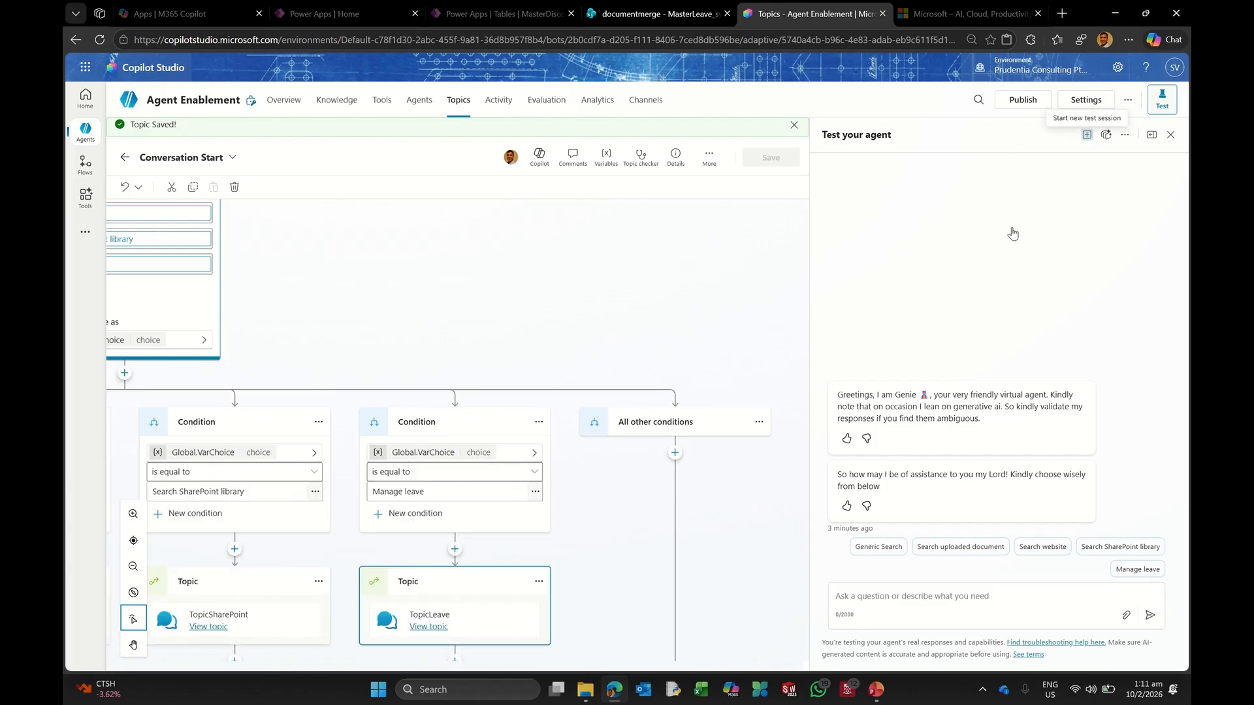
Step: Restart the test chat, send Manage leave, and allow both SharePoint connection requests
left_click(1088, 135)
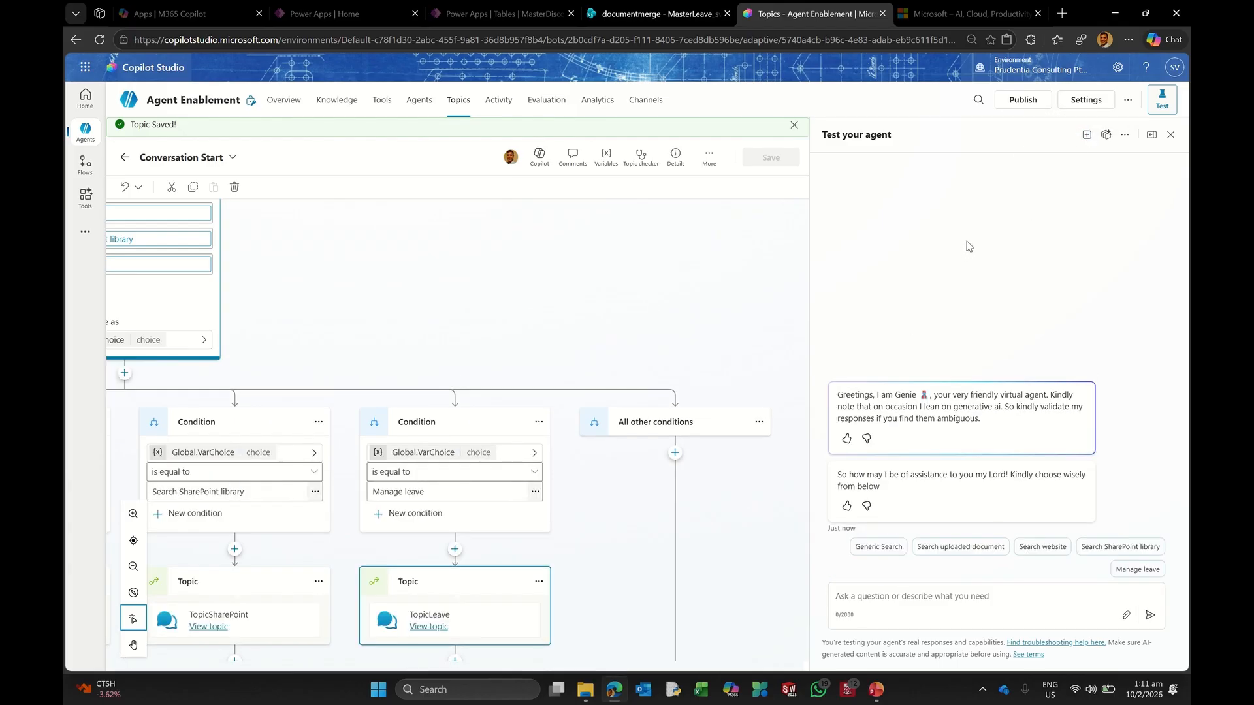
left_click(1132, 568)
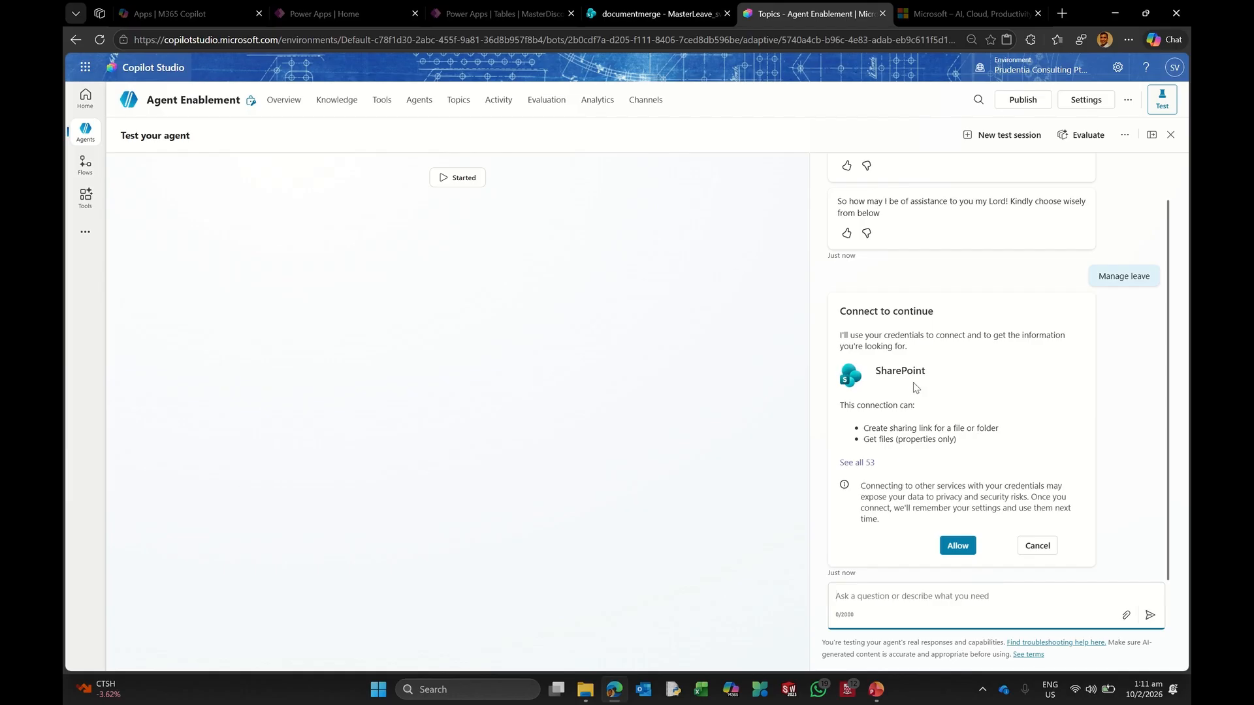
left_click(954, 547)
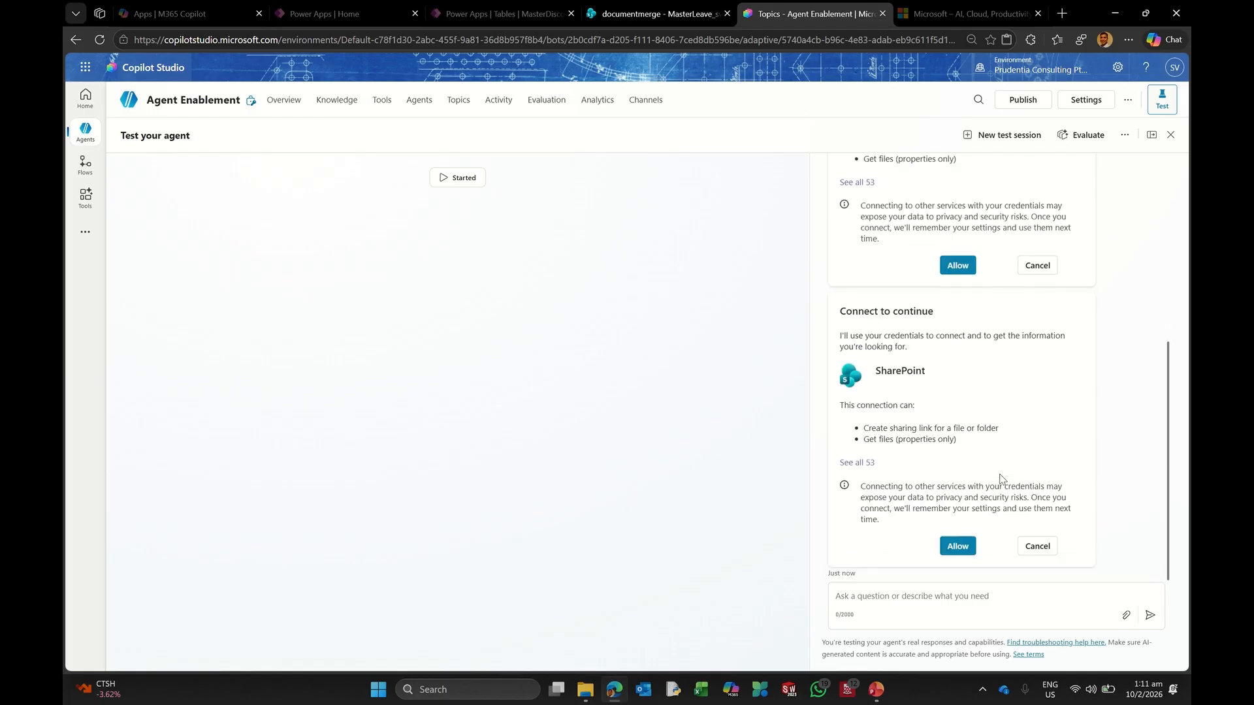
left_click(947, 548)
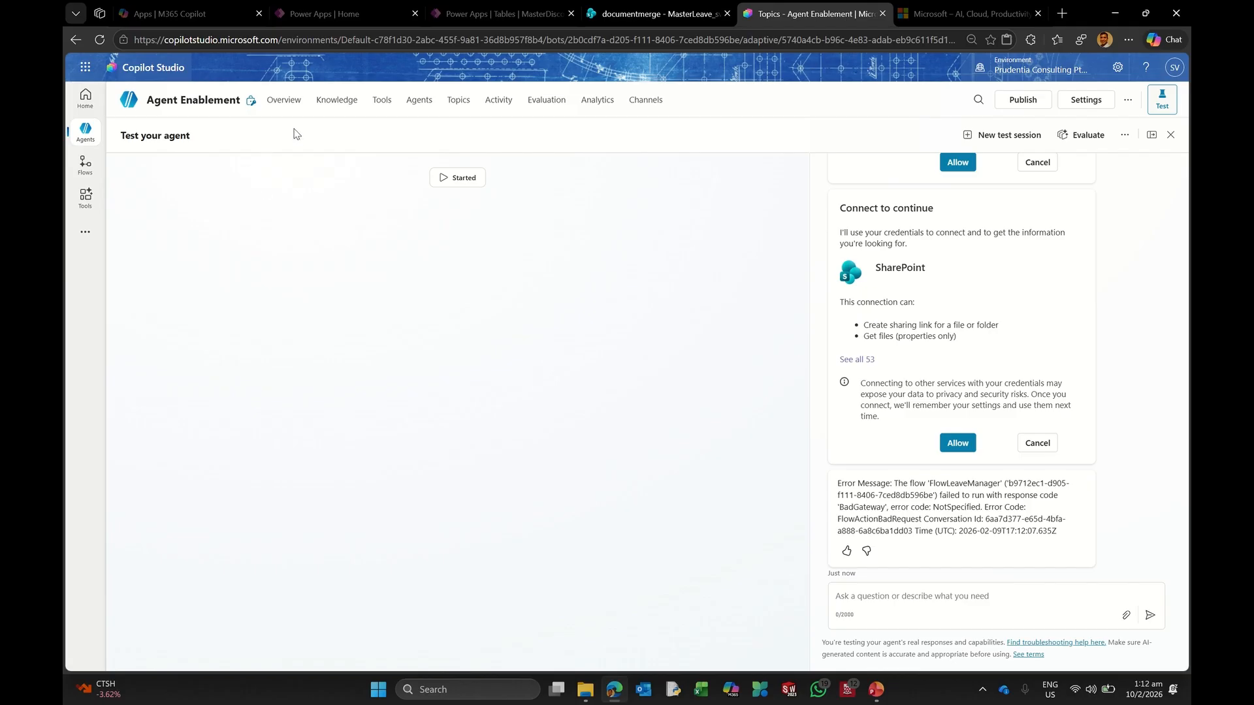
Step: Open the most recent failed run of FlowLeaveManager from the Flows list
left_click(85, 165)
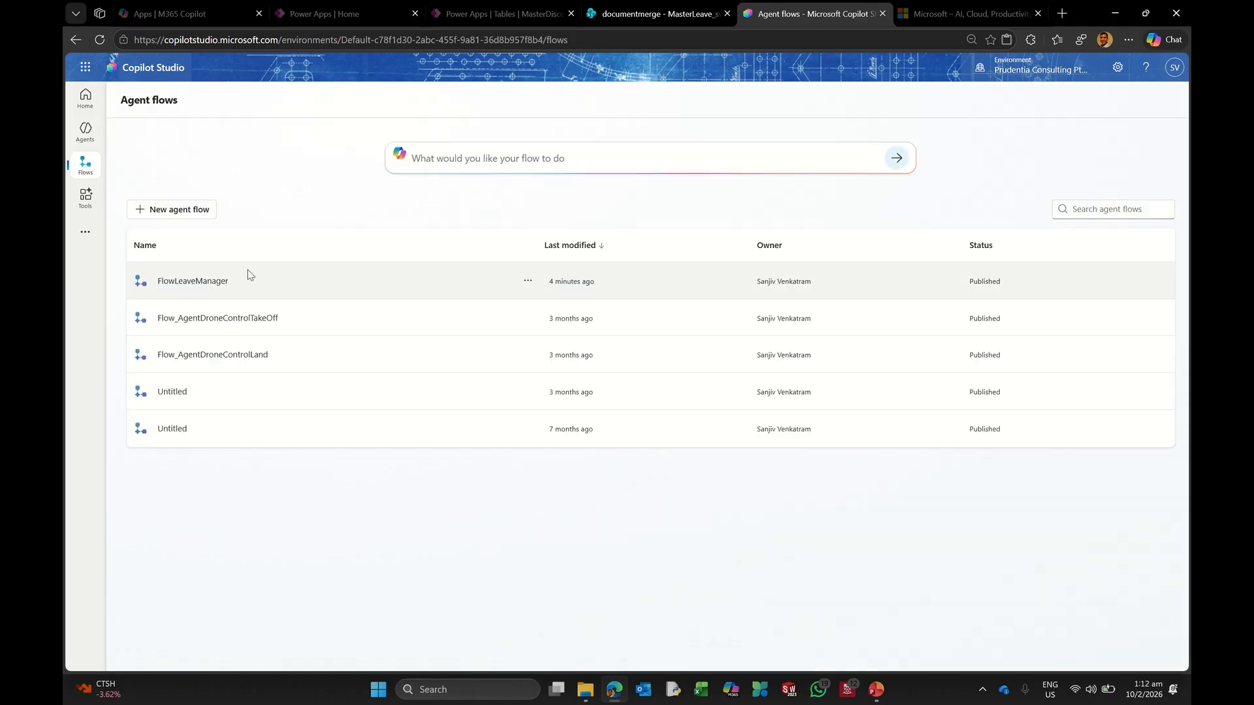
left_click(198, 281)
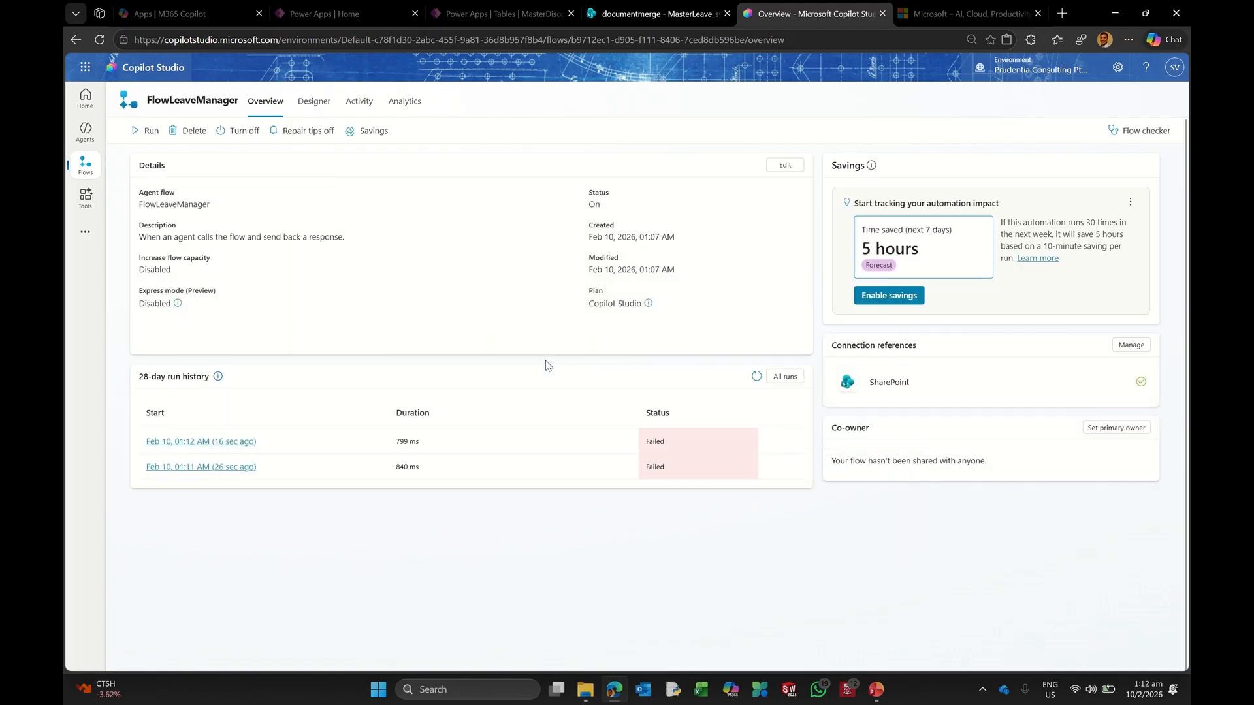
left_click(199, 444)
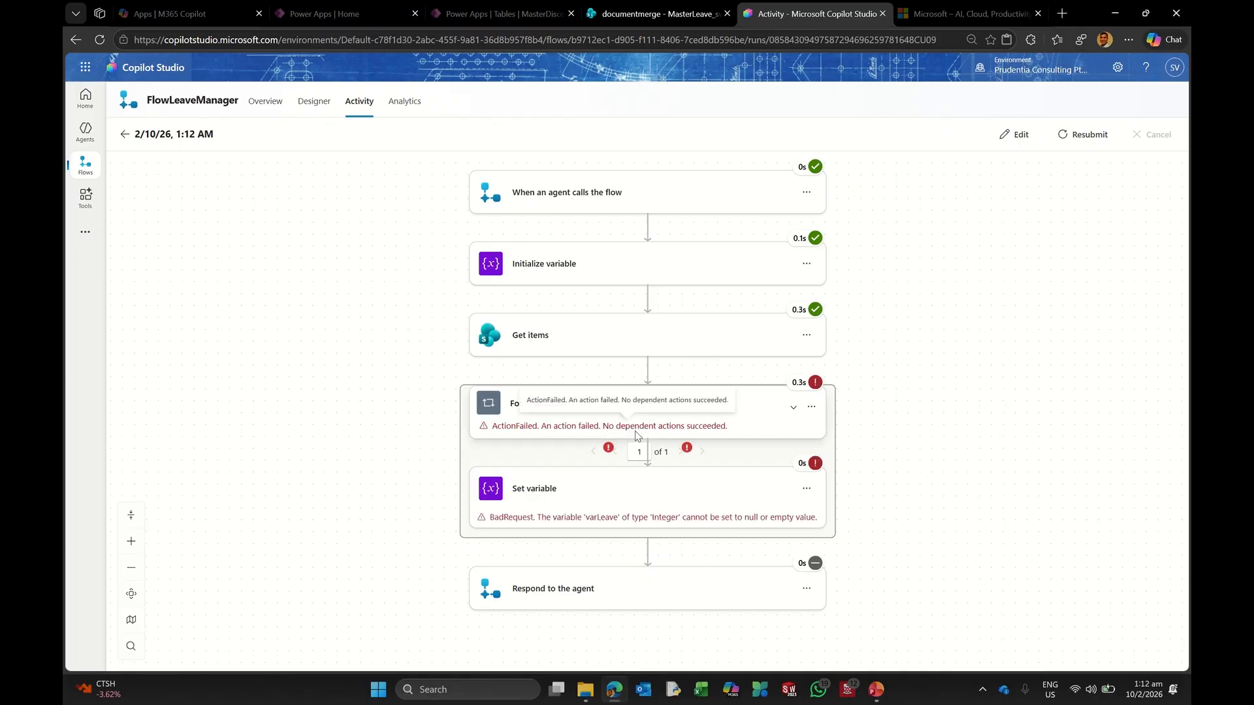
Step: Trace the failure to Set variable assigning null to Integer varLeave, then return to editing
left_click(596, 362)
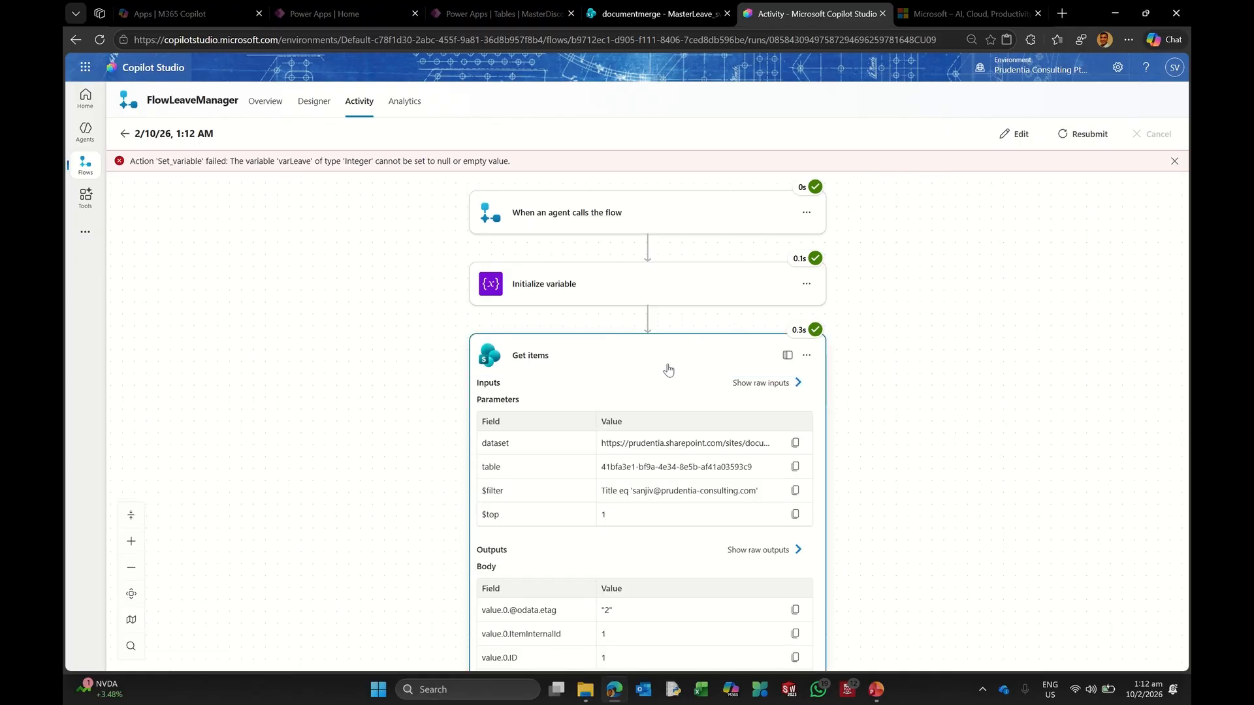
scroll(677, 428, "down", 3)
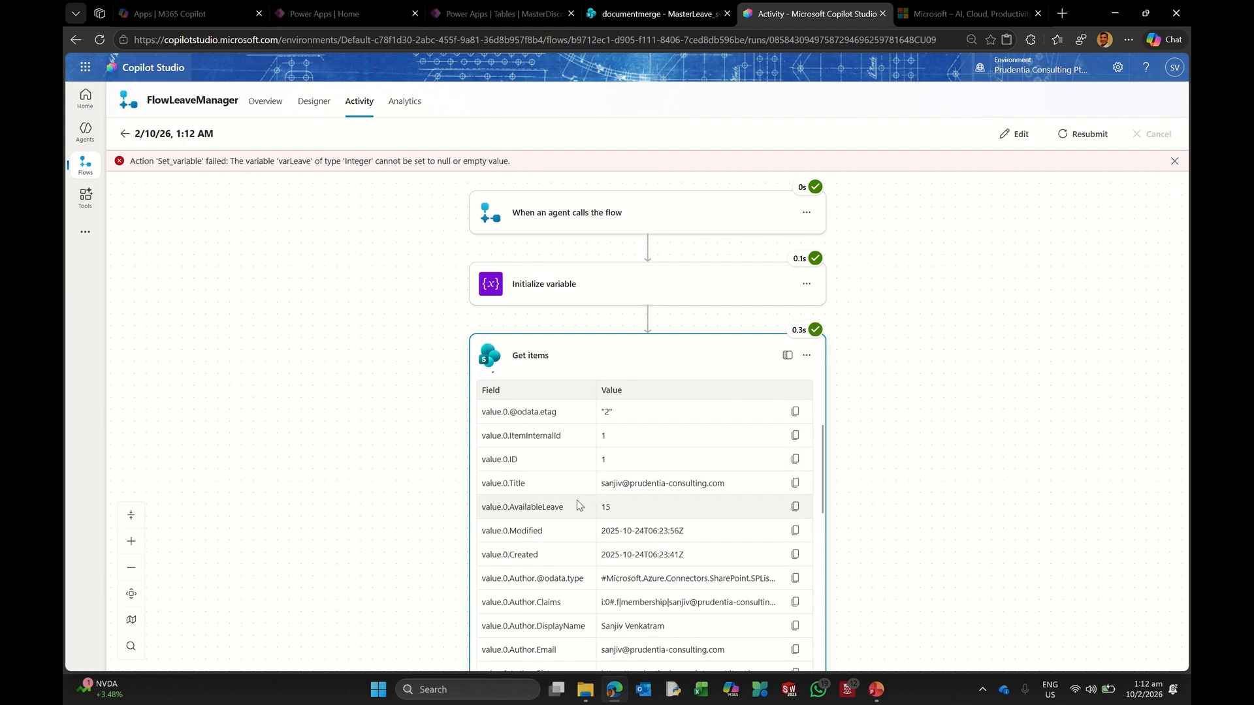
scroll(1000, 441, "down", 5)
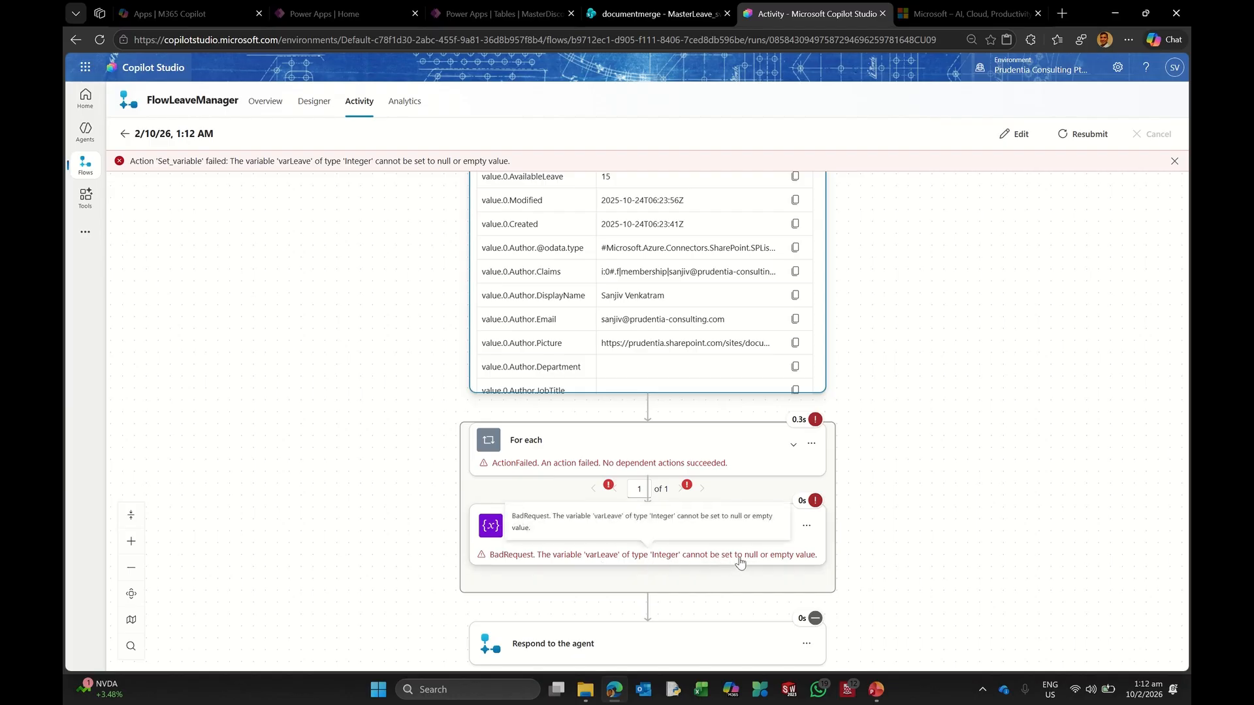
scroll(798, 435, "up", 4)
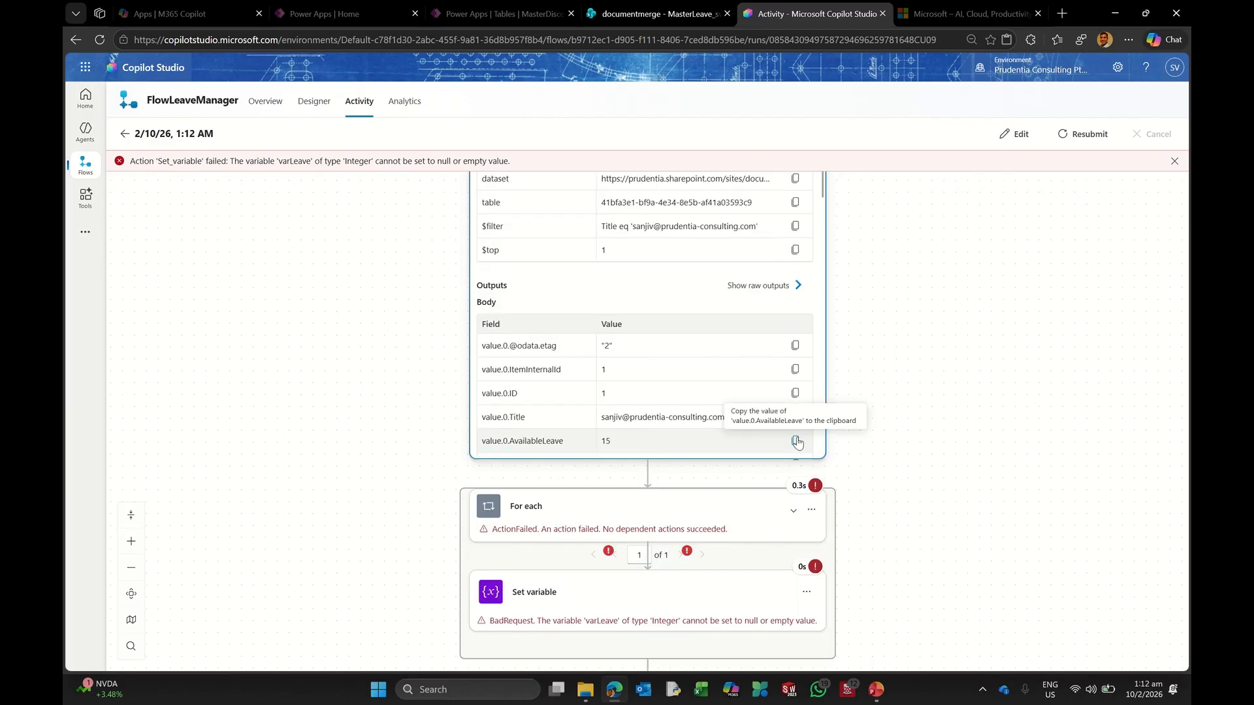
scroll(797, 441, "down", 4)
scroll(632, 309, "up", 3)
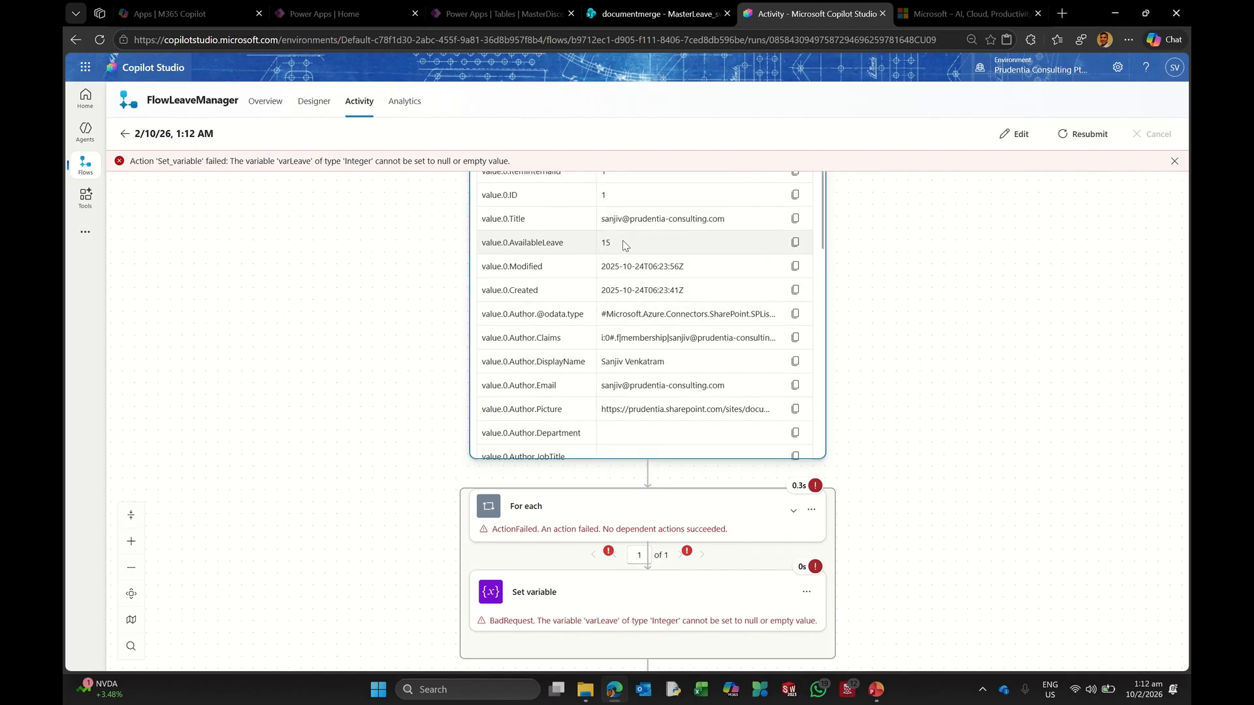
scroll(1004, 347, "up", 10)
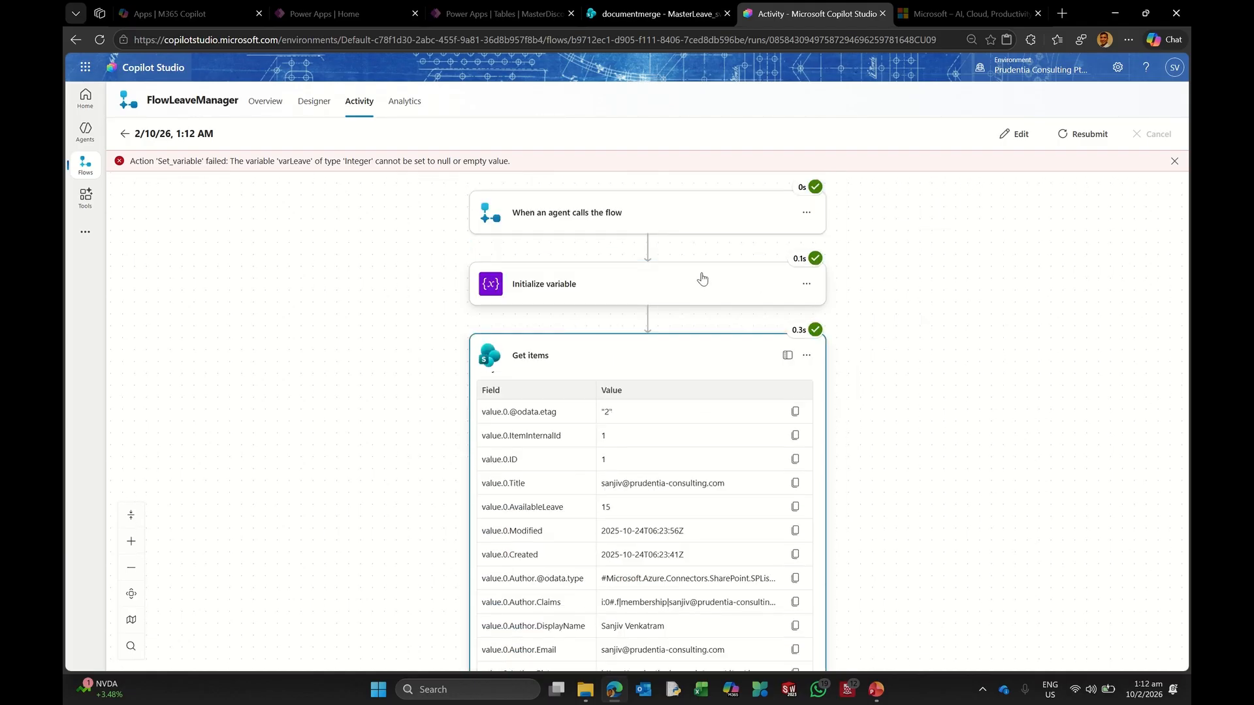
left_click(1025, 138)
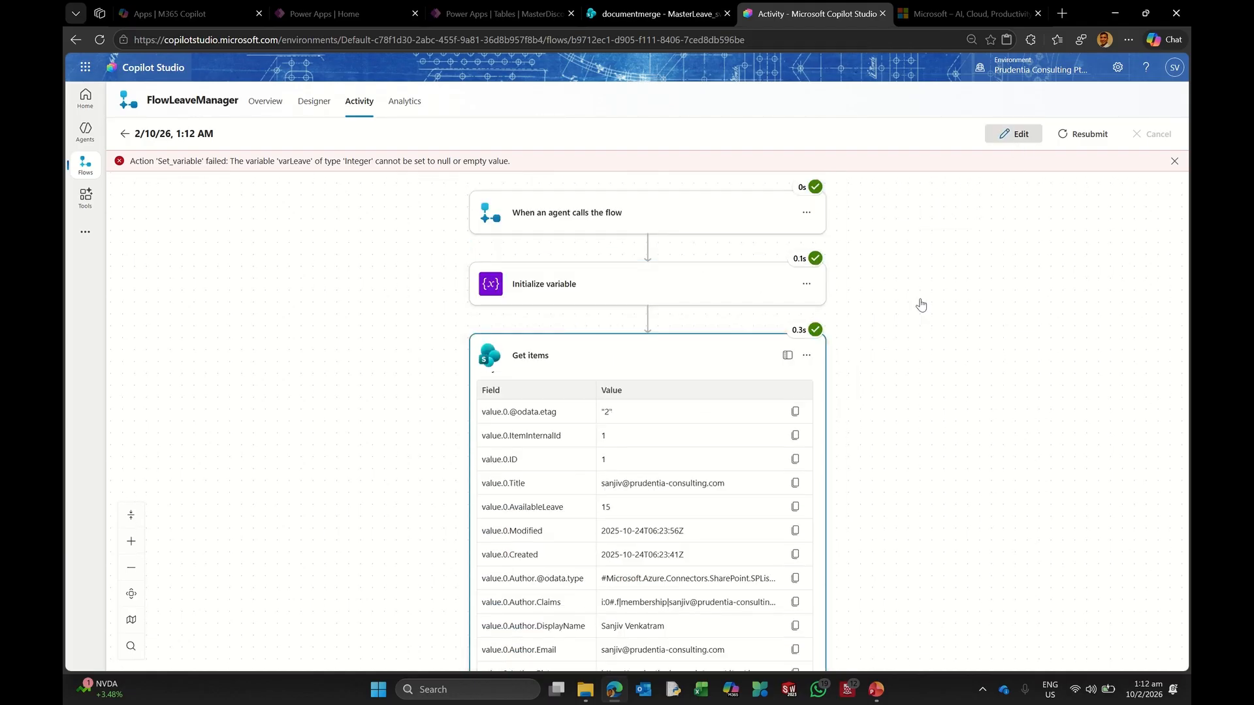
left_click(529, 263)
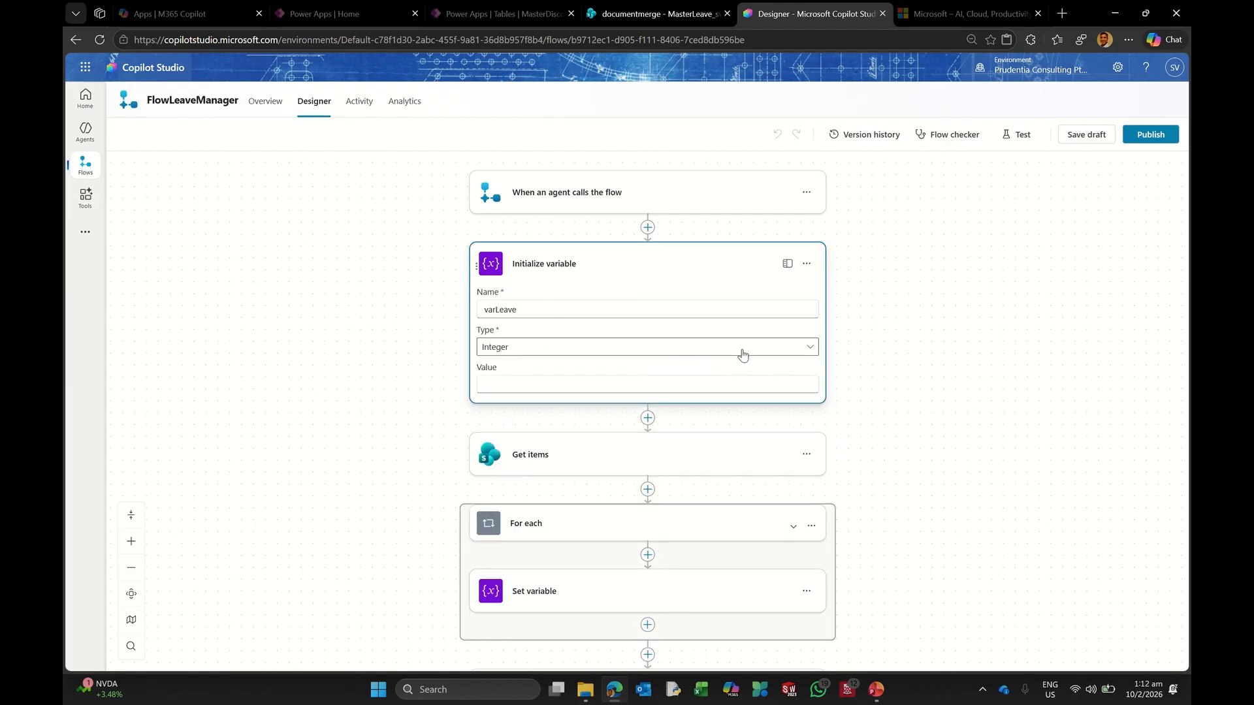
Step: Change the varLeave variable's type from Integer to Float in Initialize variable
left_click(557, 452)
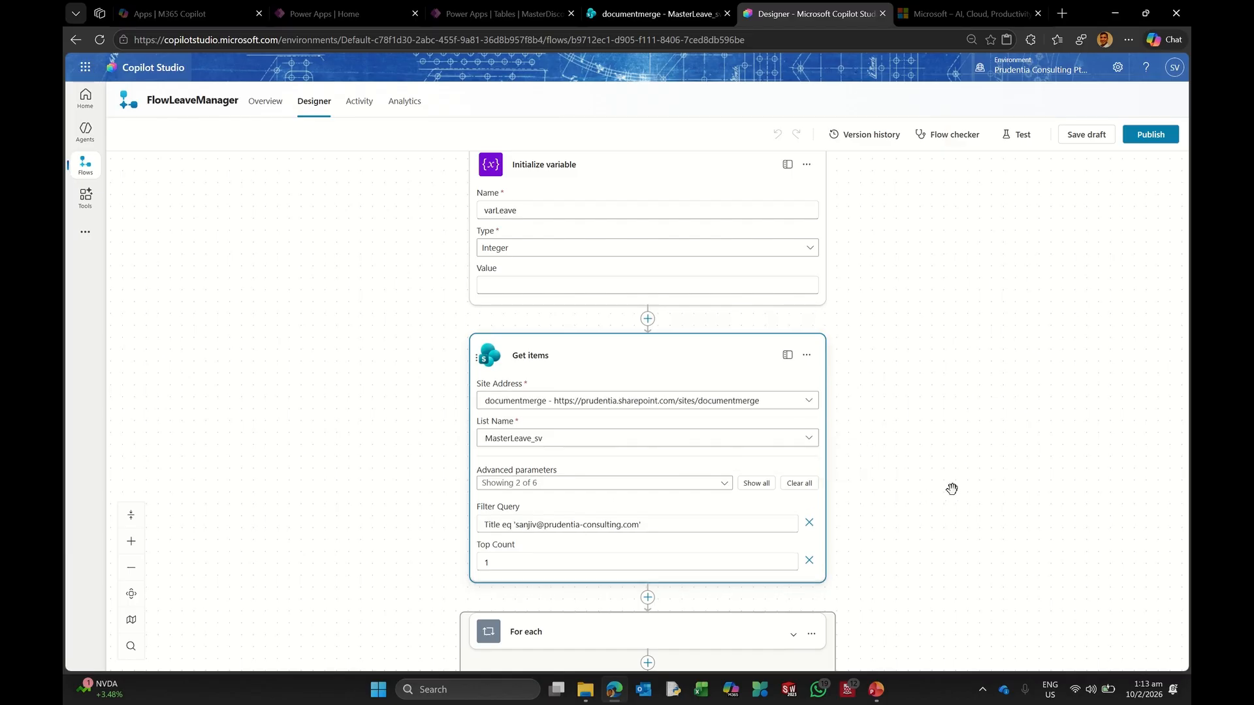
scroll(947, 487, "down", 1)
scroll(943, 480, "down", 1)
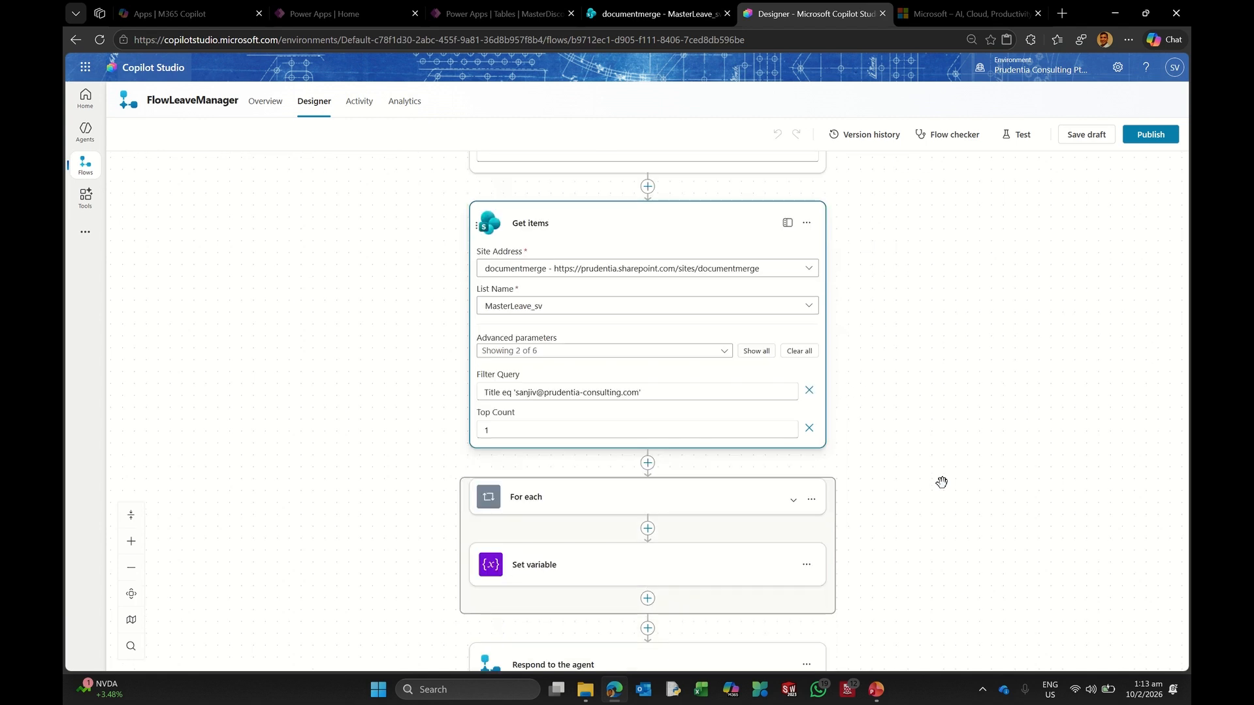
scroll(931, 461, "up", 3)
left_click(506, 285)
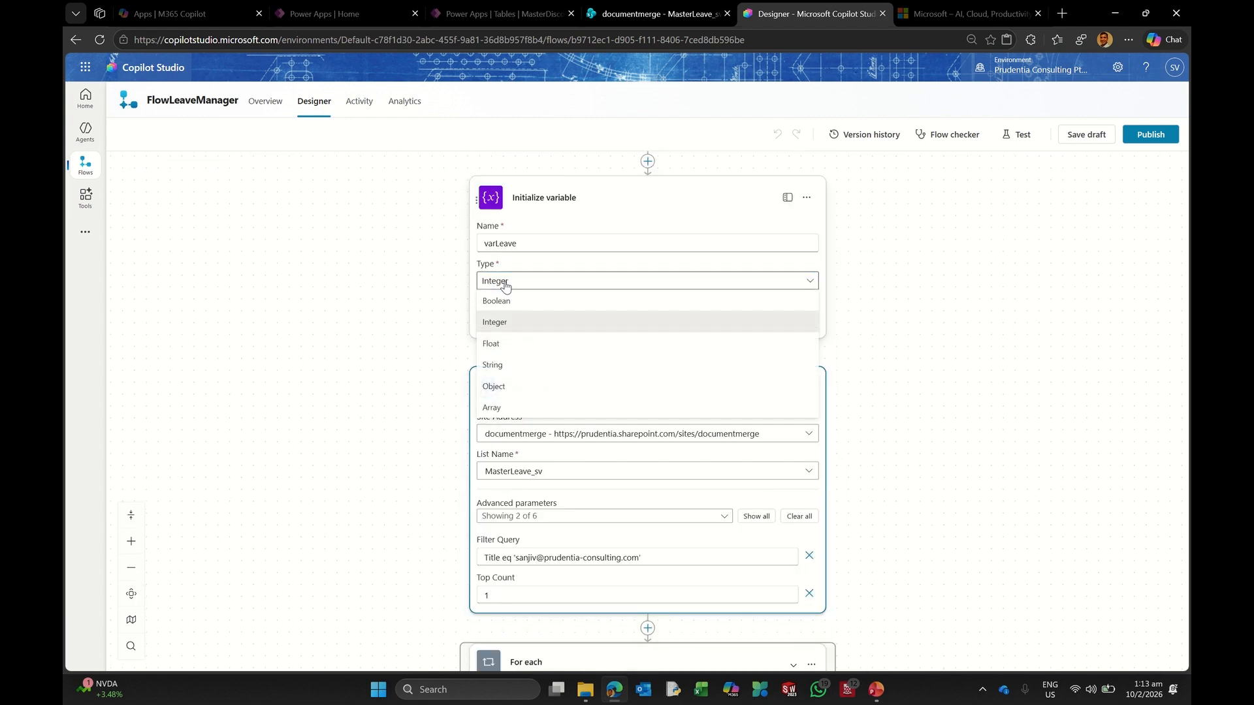
left_click(516, 343)
Step: Review the Set variable step and save the flow as a draft
scroll(829, 424, "down", 1)
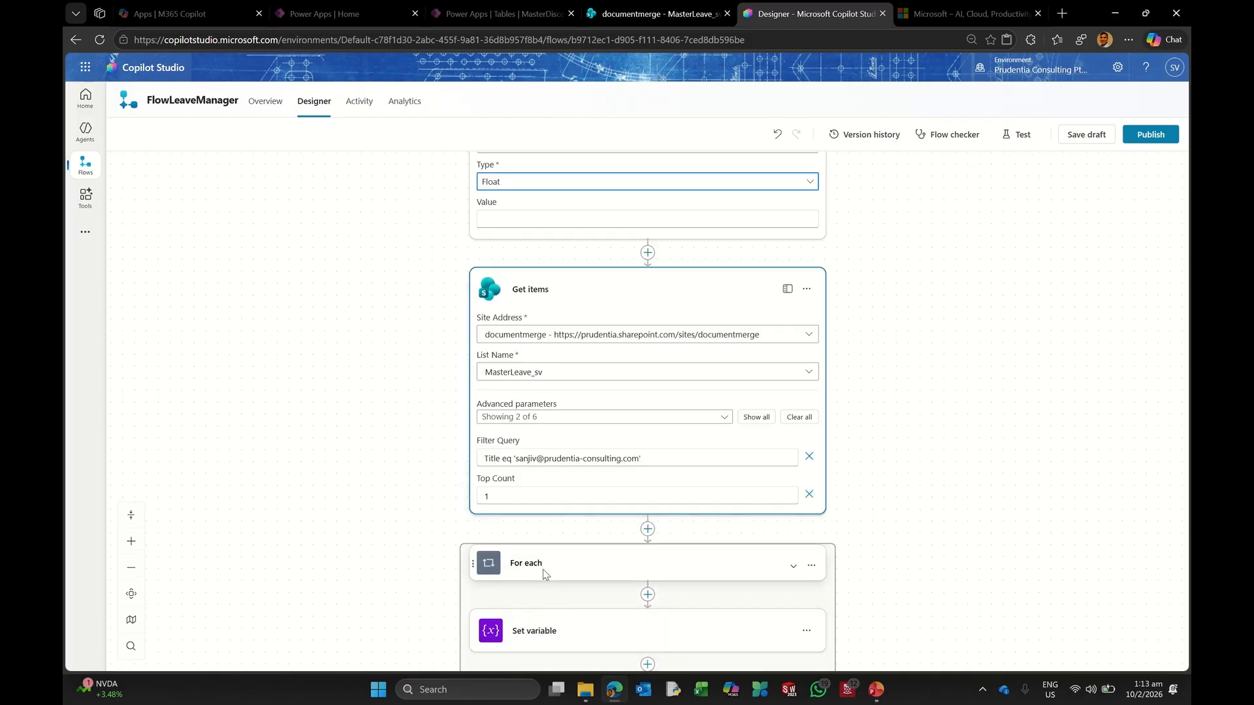
scroll(658, 527, "down", 2)
left_click(569, 474)
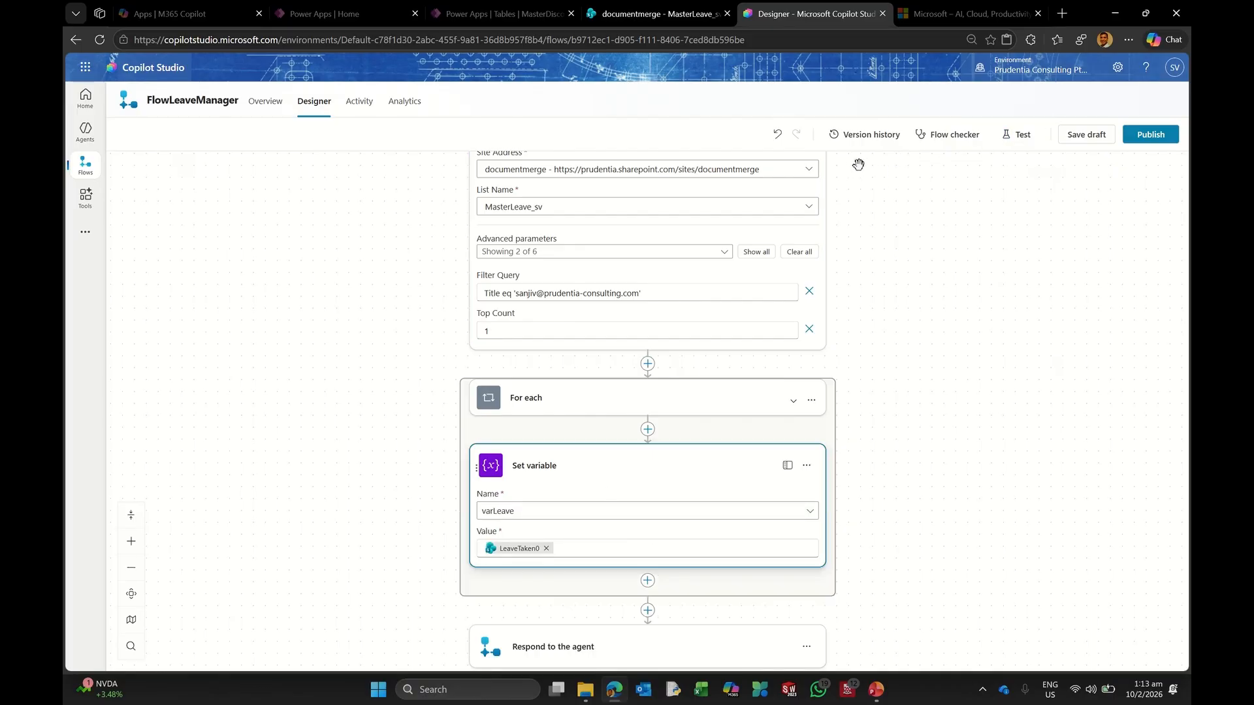
left_click(1084, 134)
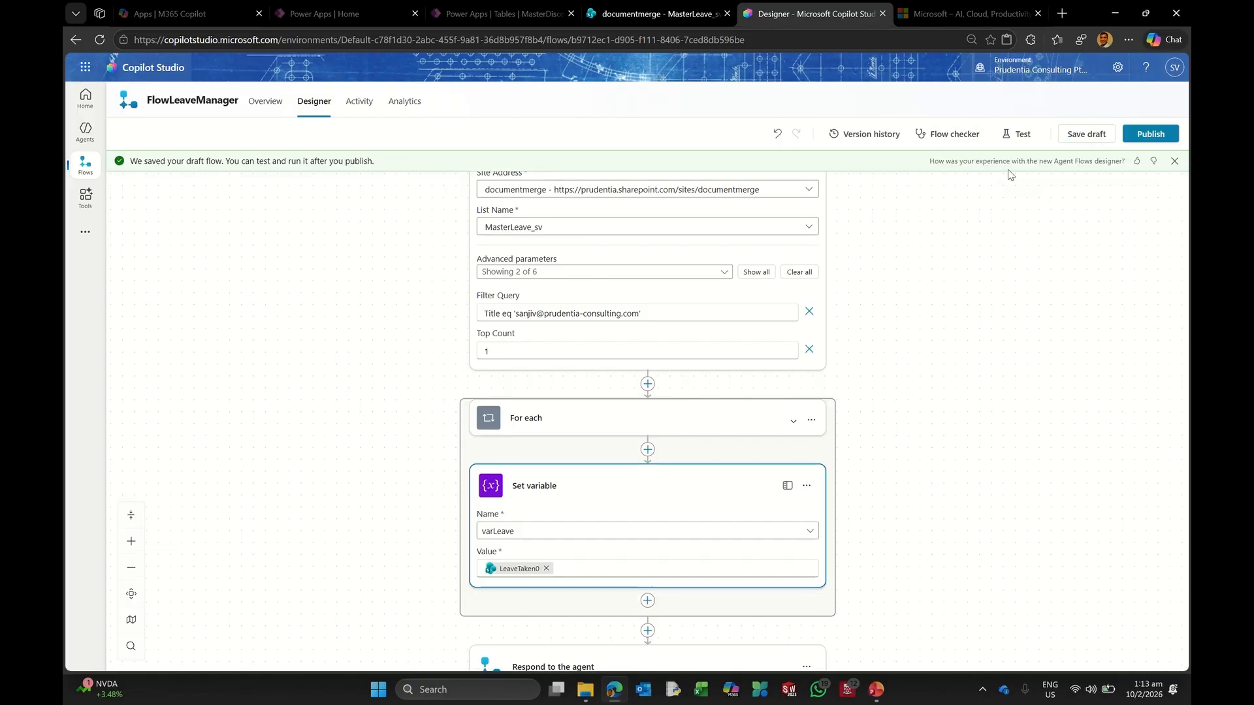
left_click(1021, 138)
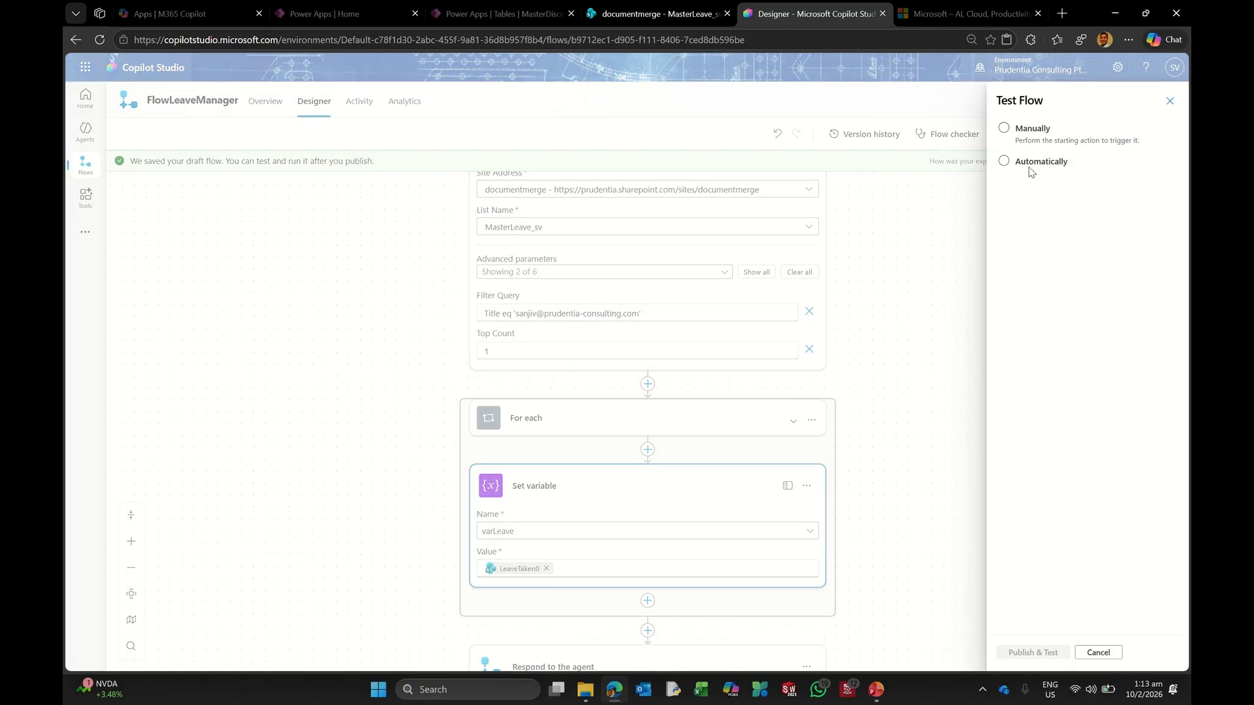
Step: Publish and retest the flow using the earlier failed run's trigger
left_click(1034, 162)
left_click(1047, 179)
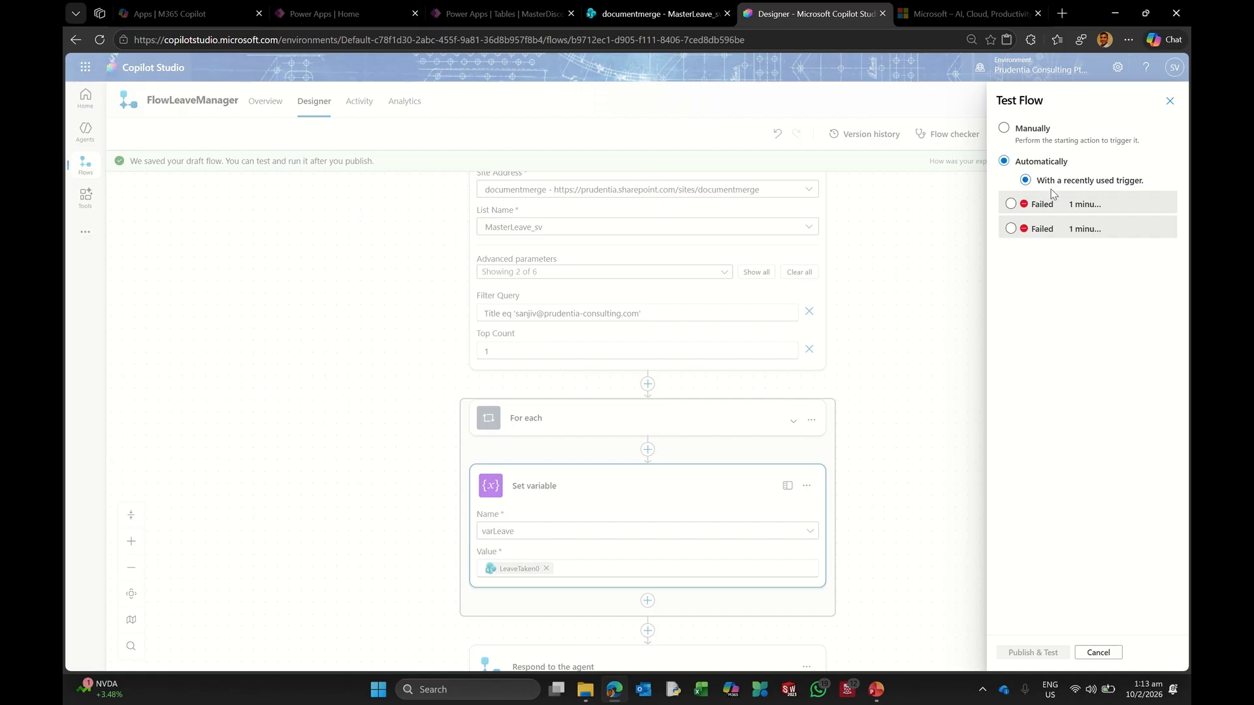
left_click(1051, 196)
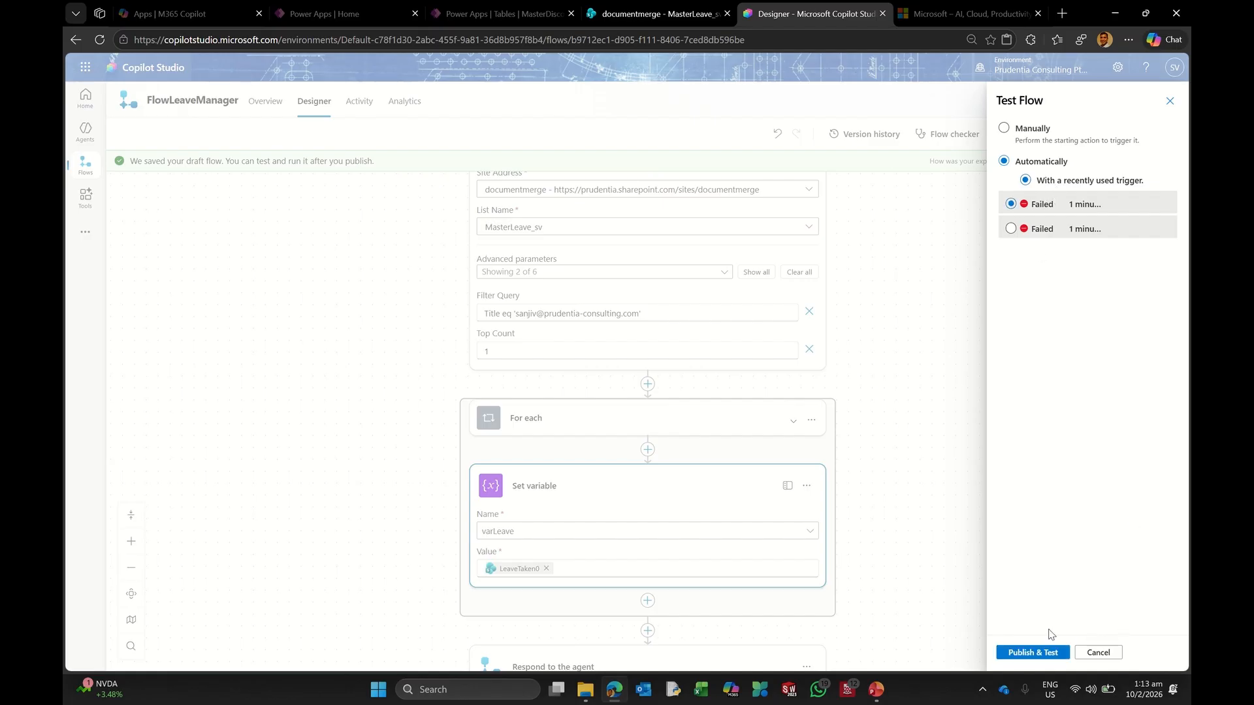
left_click(1022, 654)
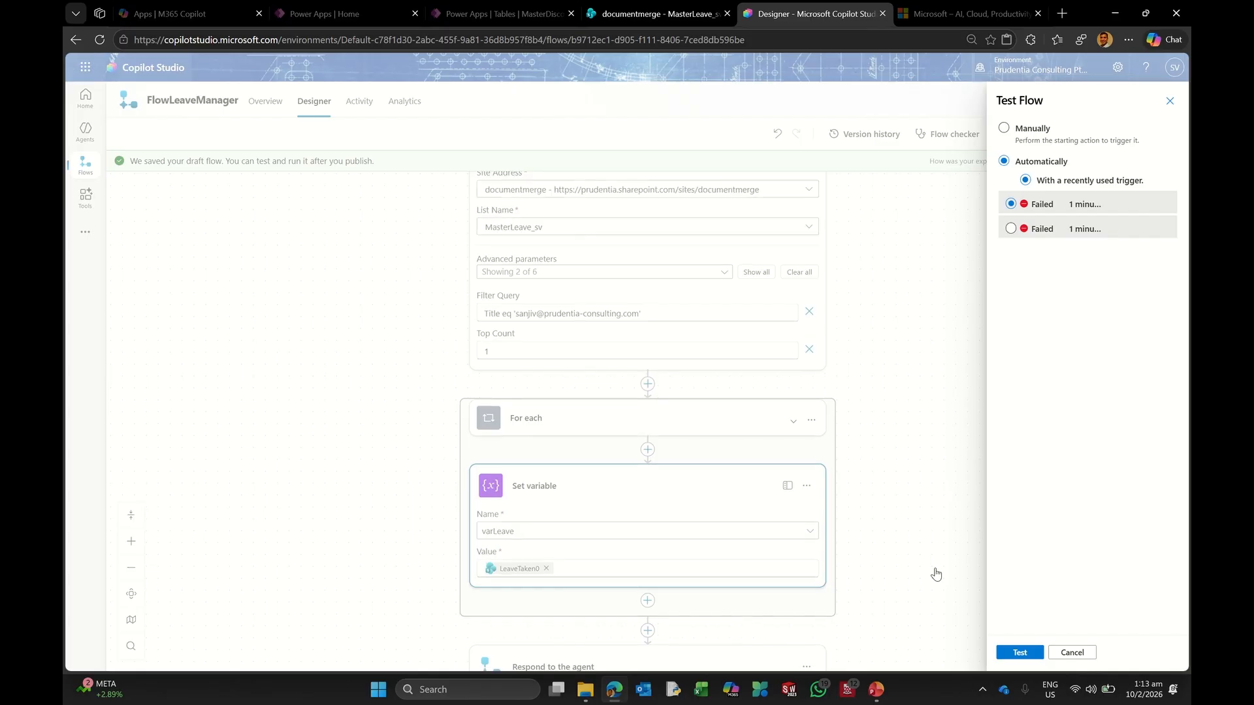
left_click(936, 574)
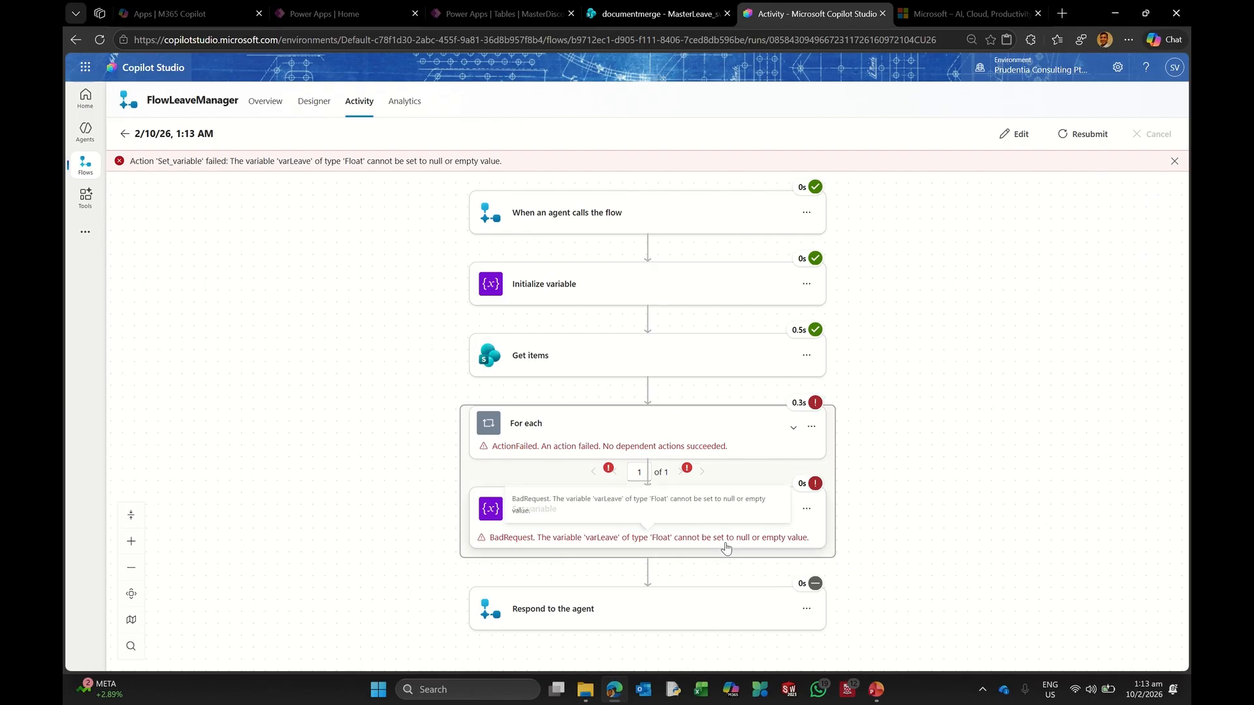
Step: Inspect Get items and Set variable, which failed assigning null to Float varLeave
left_click(613, 356)
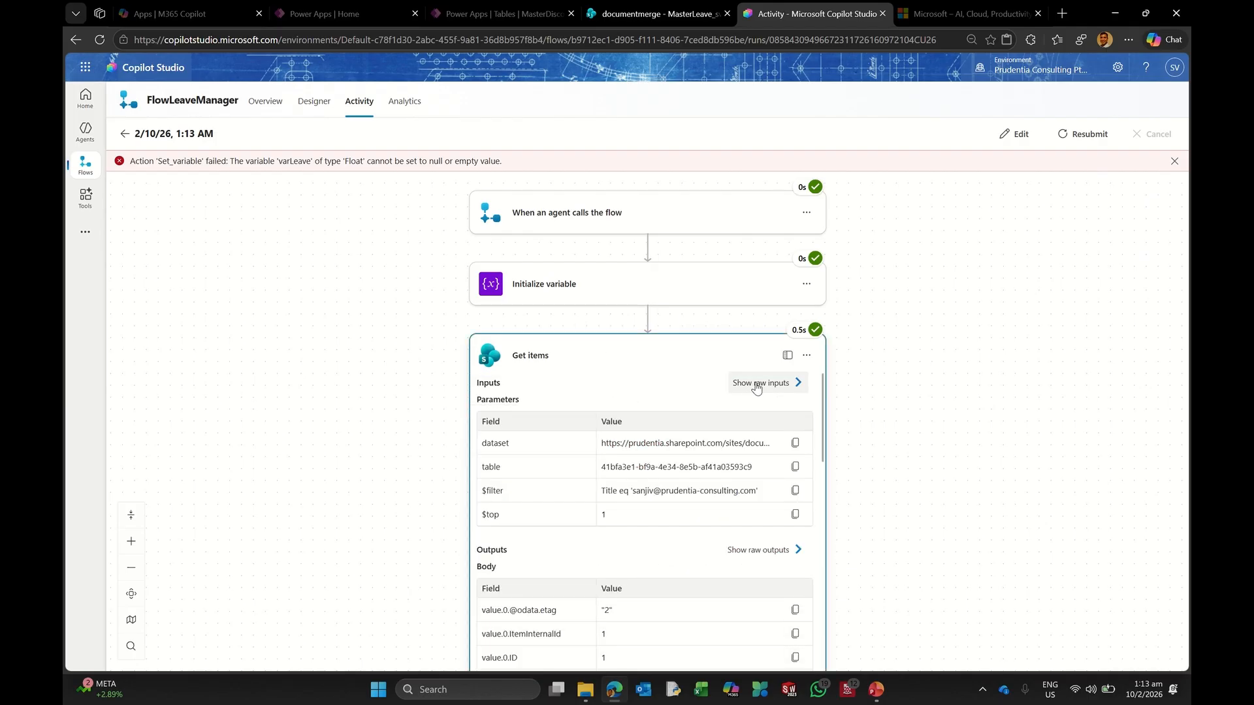
scroll(946, 376, "down", 3)
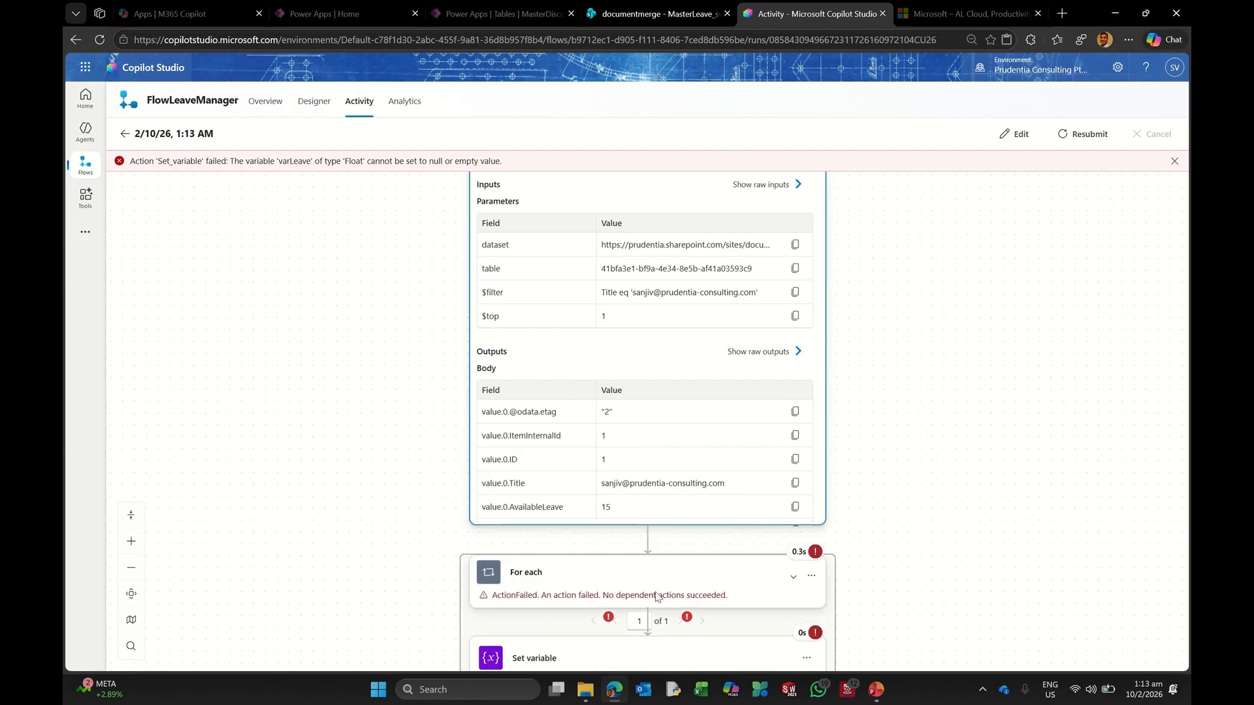
scroll(674, 516, "down", 2)
left_click(598, 531)
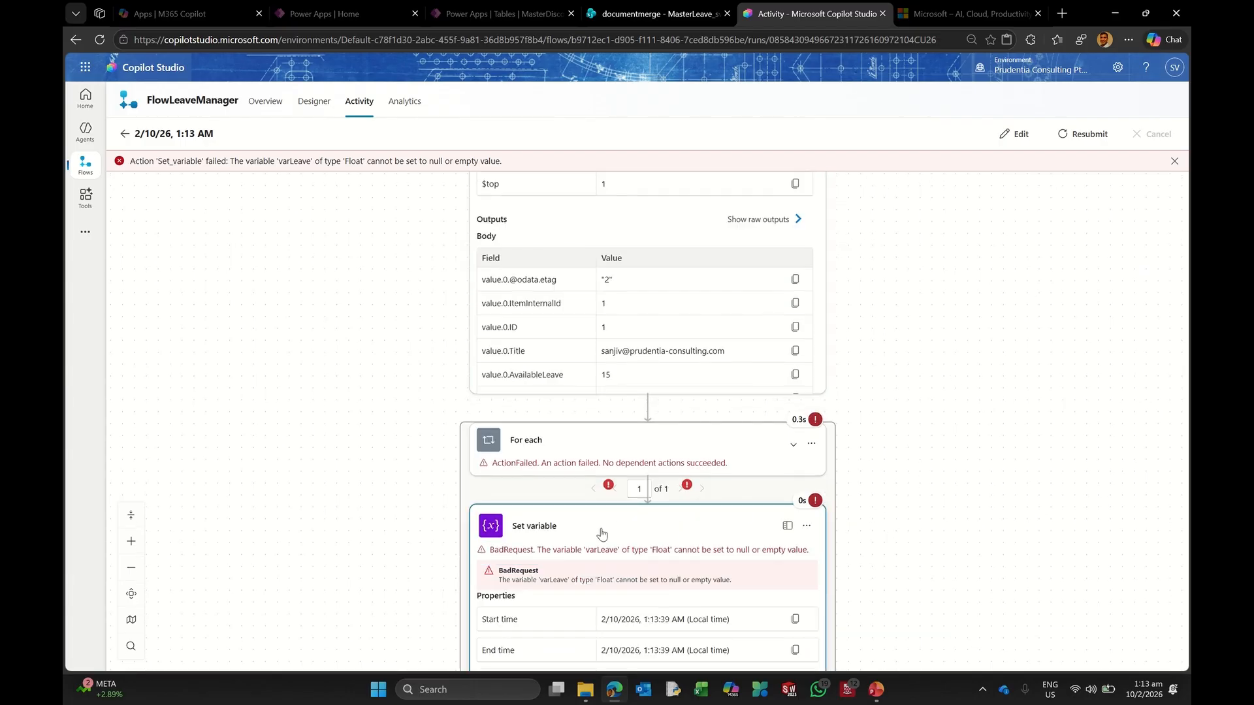
scroll(663, 529, "down", 1)
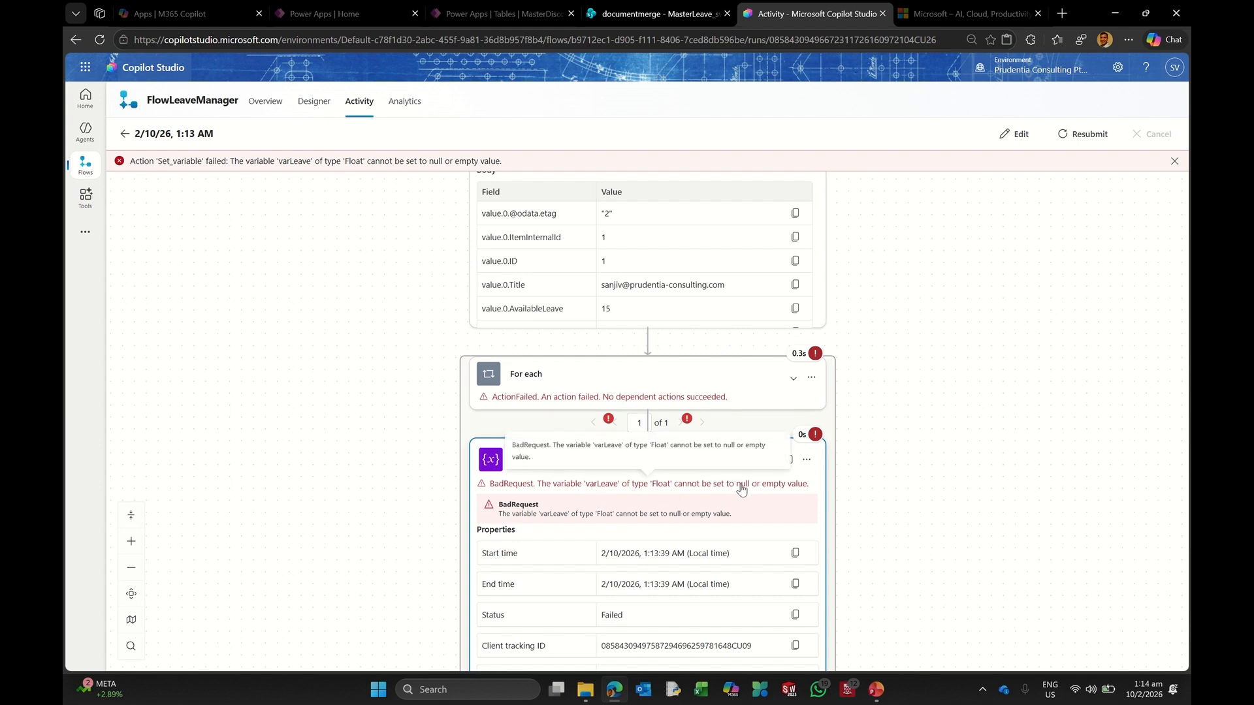
scroll(739, 488, "up", 3)
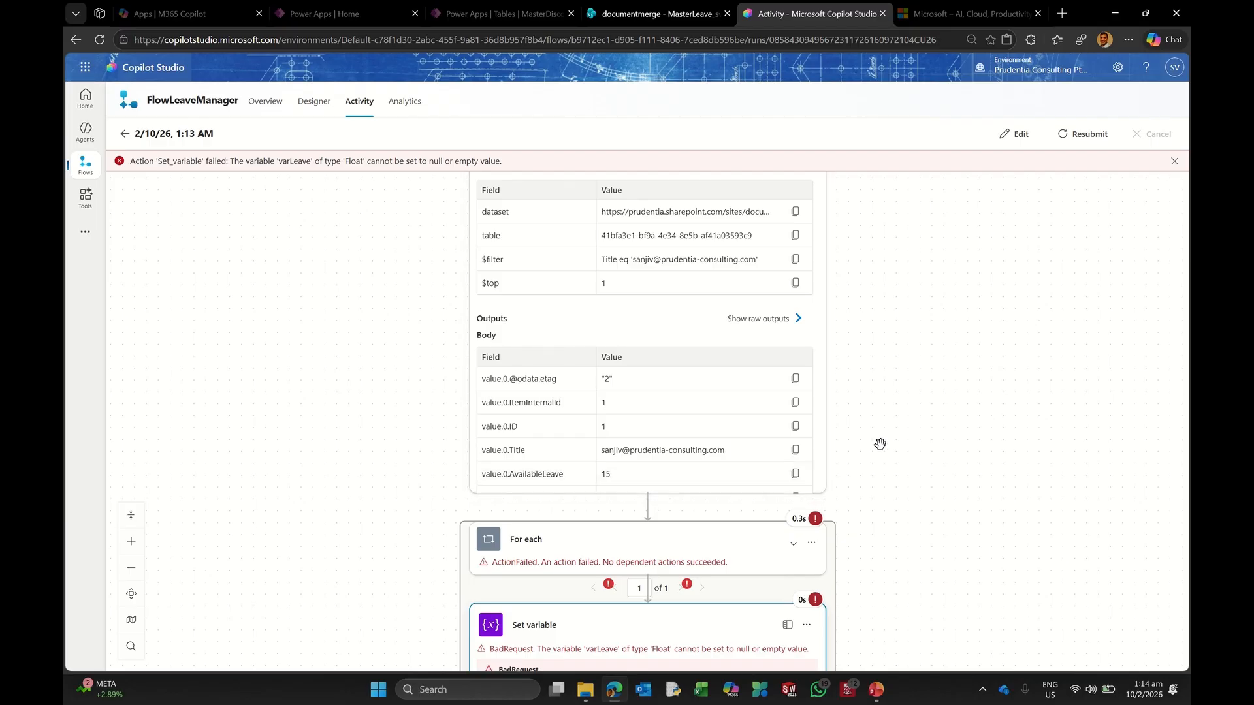
scroll(889, 442, "up", 3)
Step: Delete the existing For each loop from the flow
left_click(1000, 136)
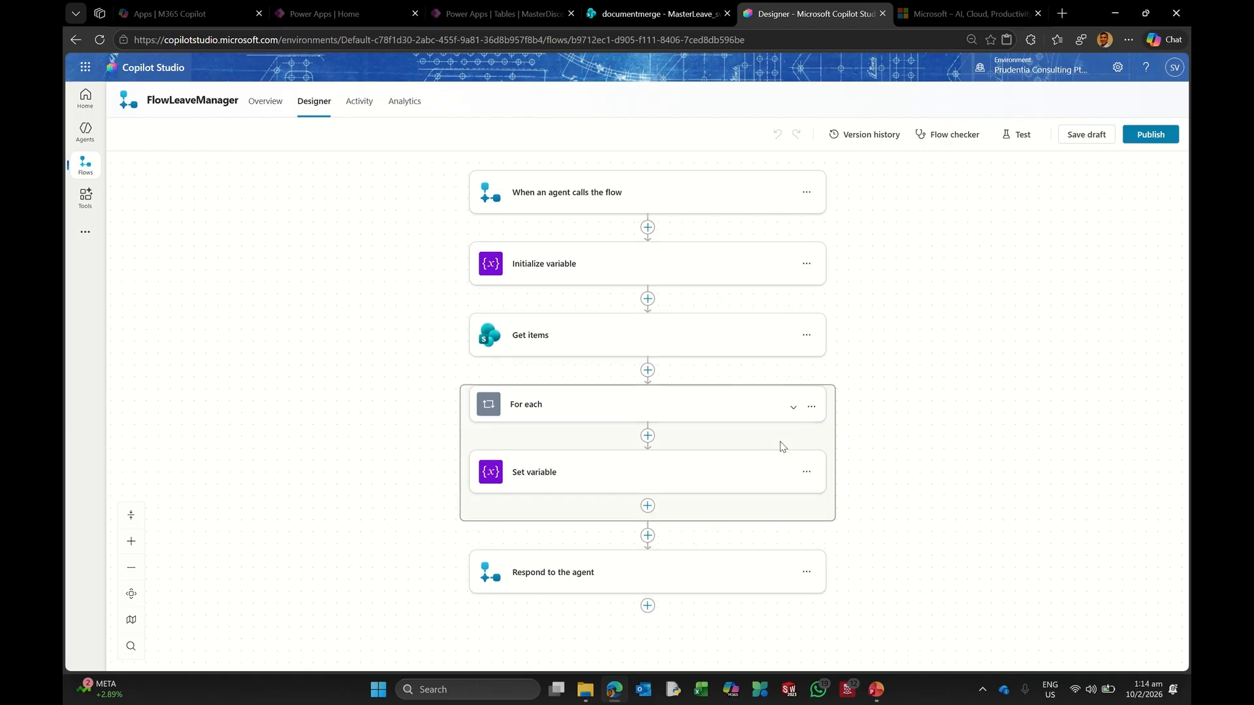
left_click(810, 407)
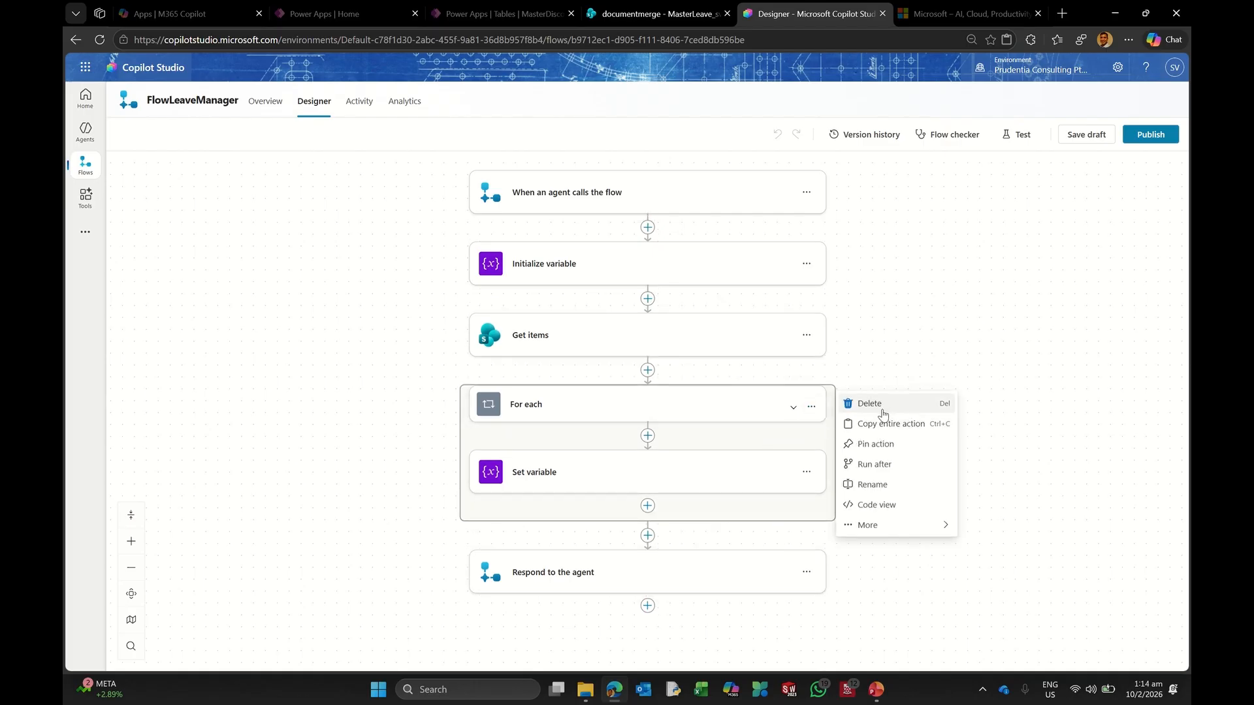
left_click(869, 403)
left_click(762, 393)
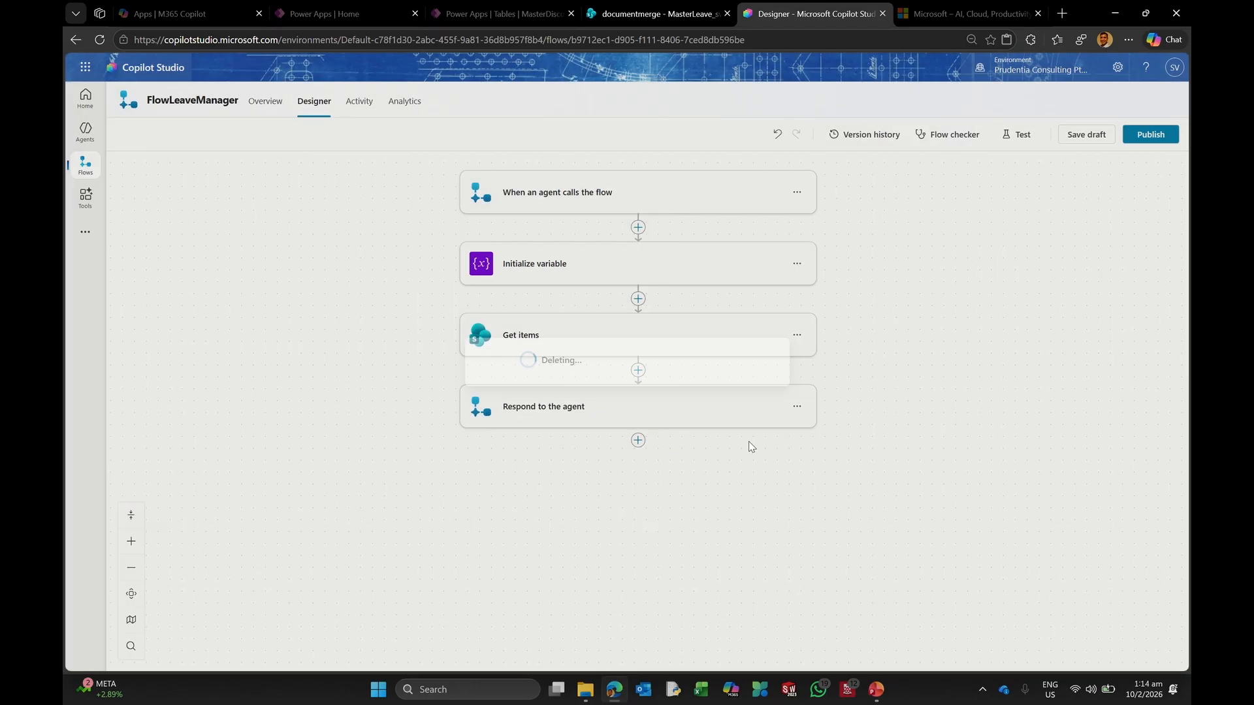
Step: Add a Set variable step after Get items assigning AvailableLeave to varLeave
left_click(637, 370)
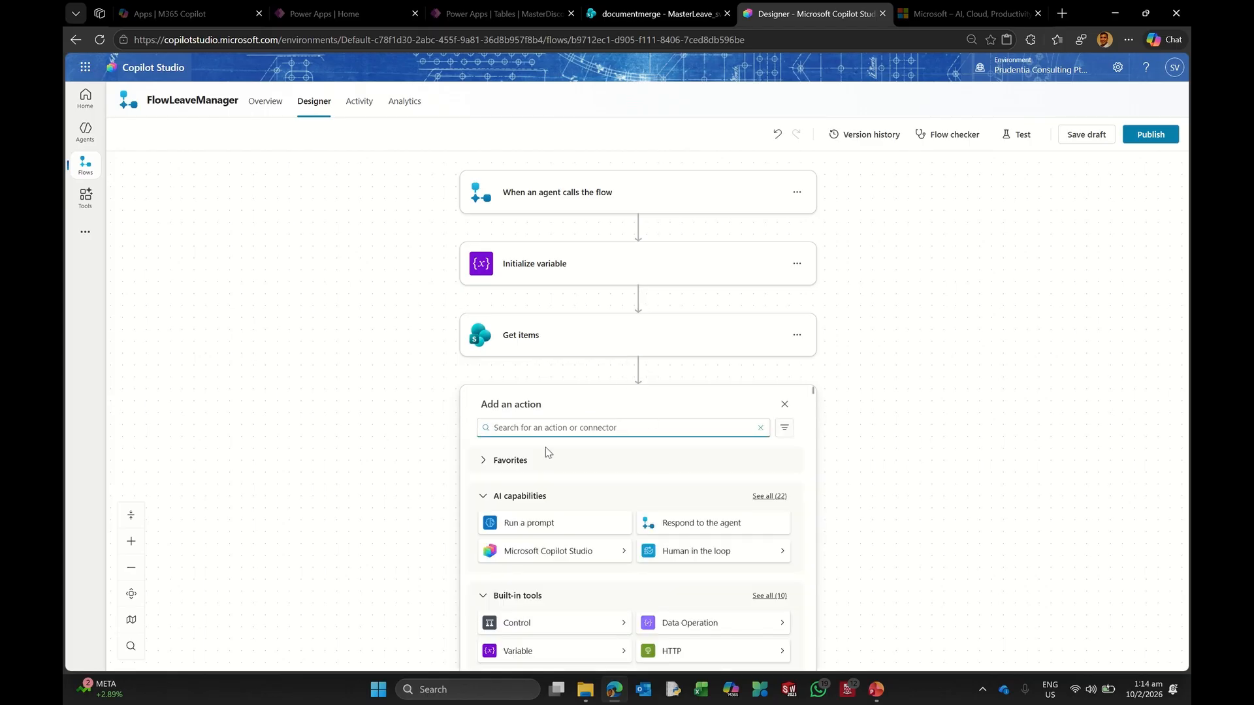
type("variable")
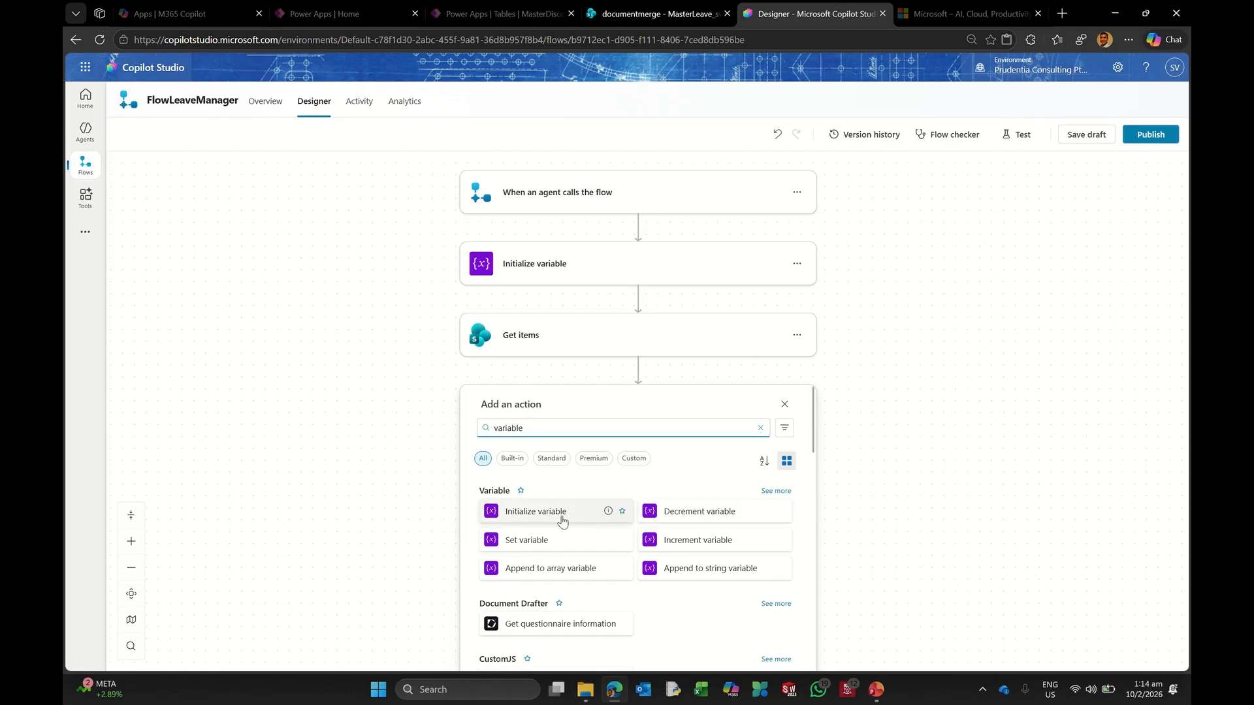
left_click(524, 541)
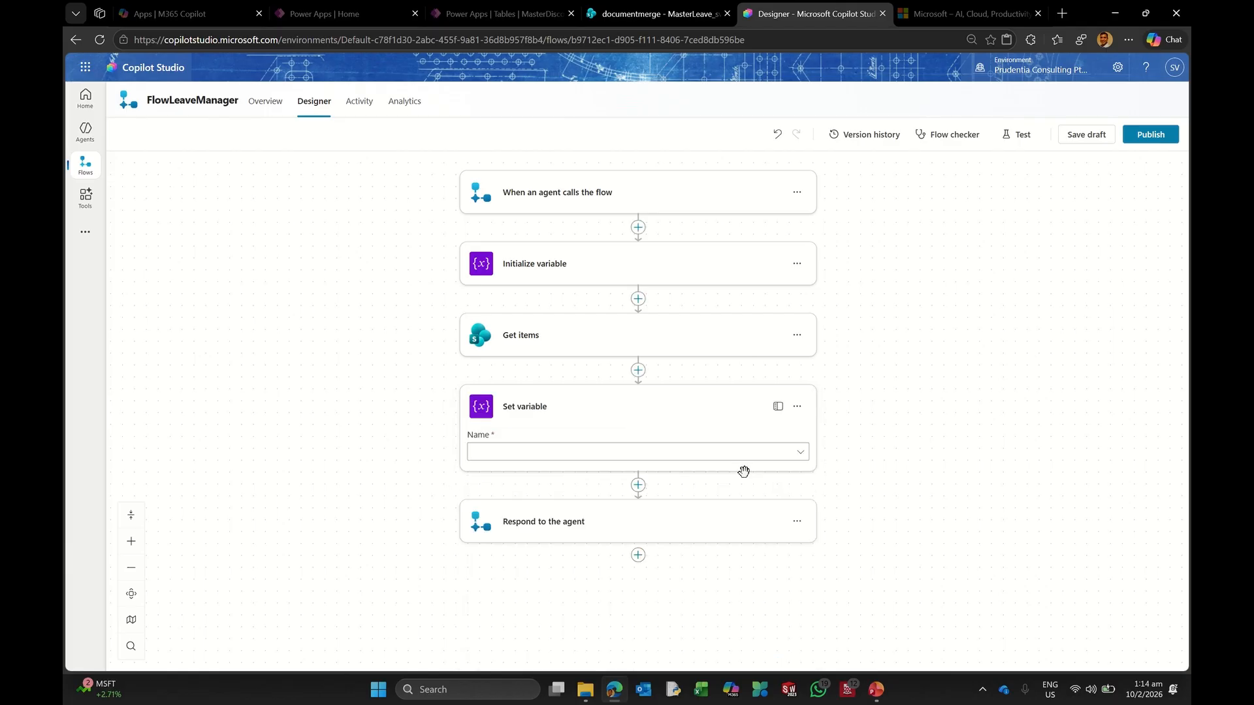
left_click(574, 450)
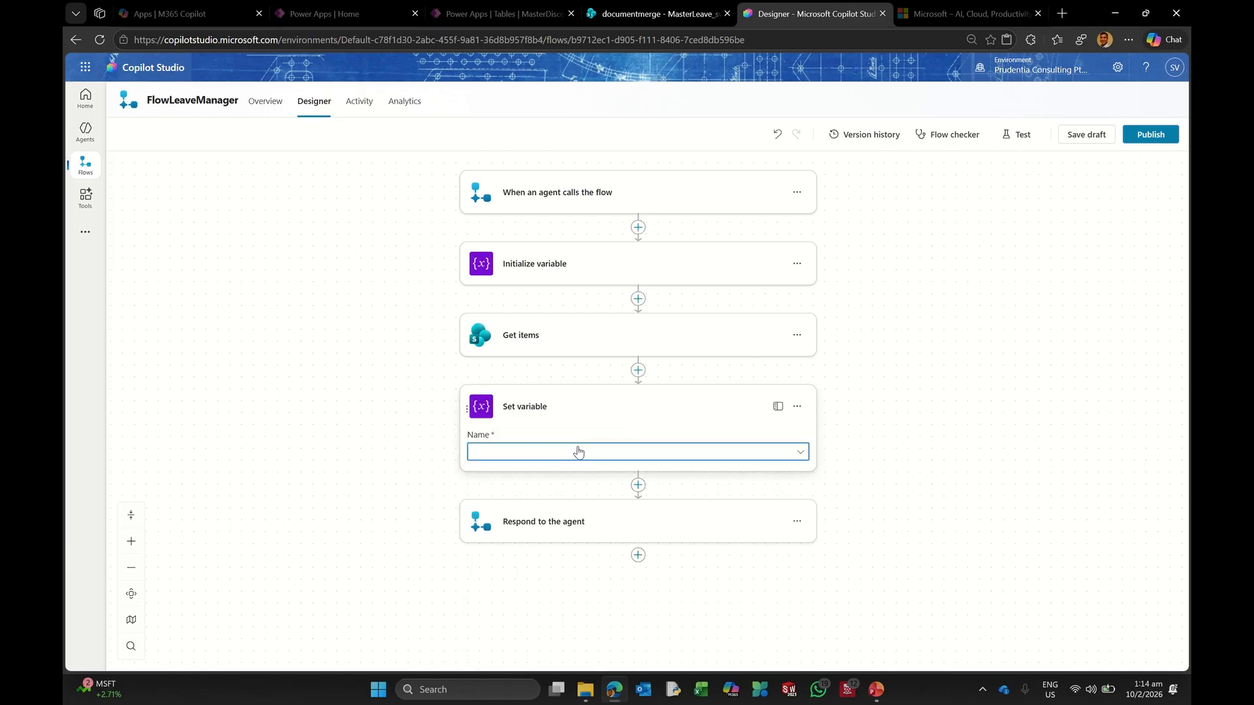
left_click(529, 472)
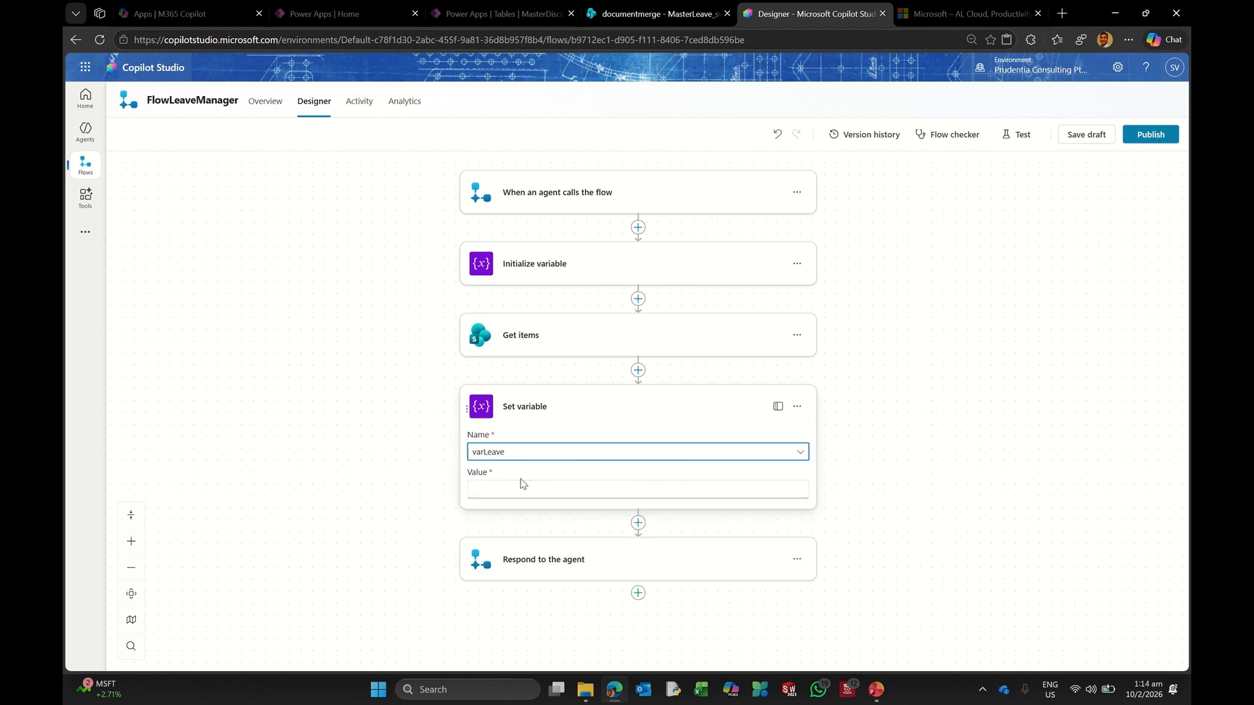
left_click(503, 490)
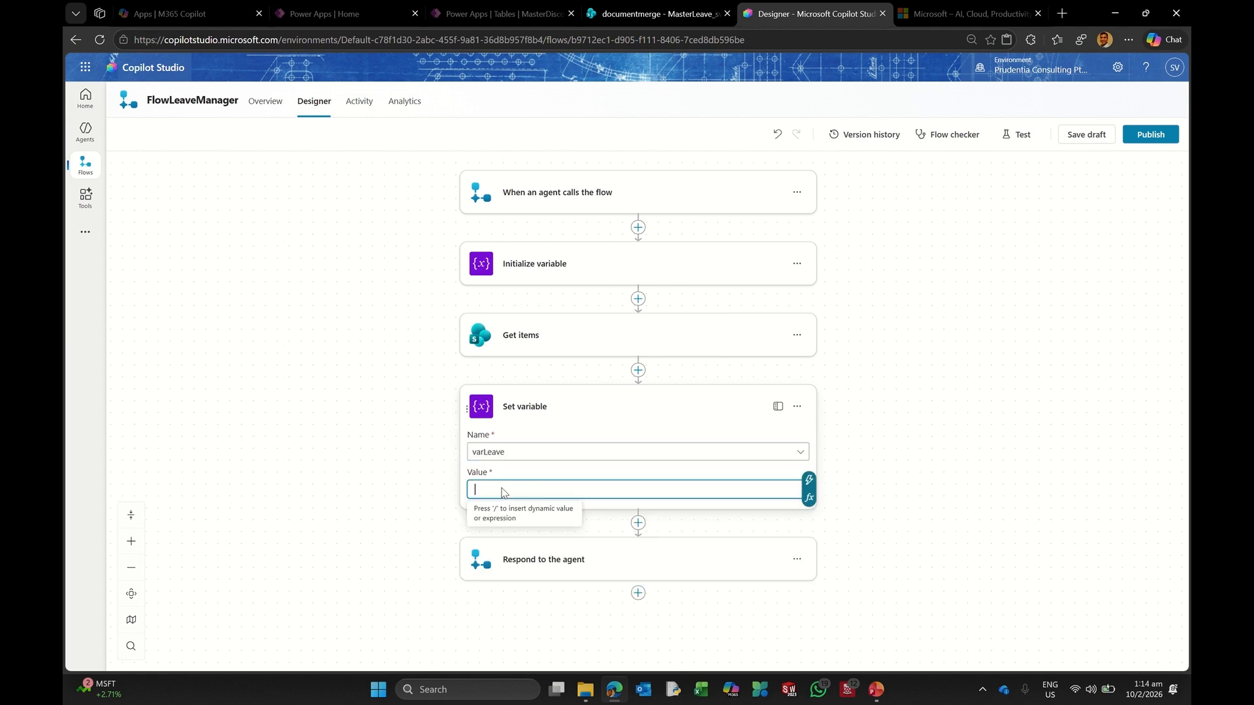
left_click(809, 480)
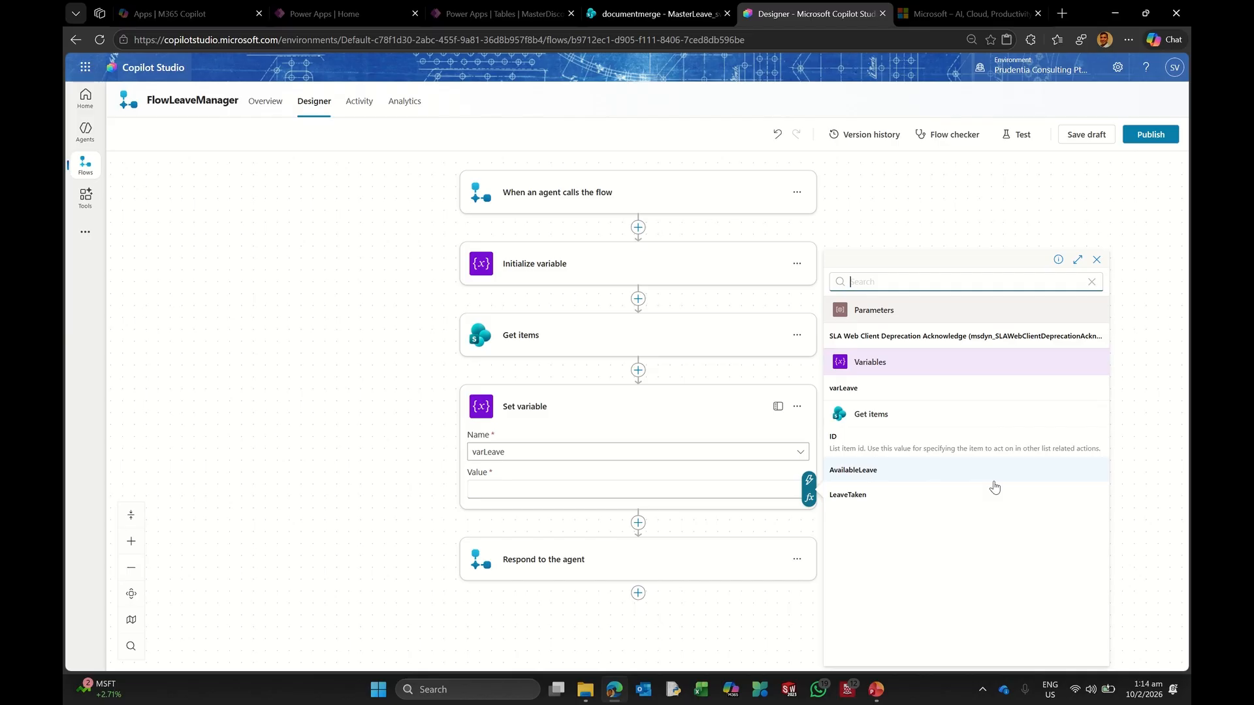
left_click(868, 471)
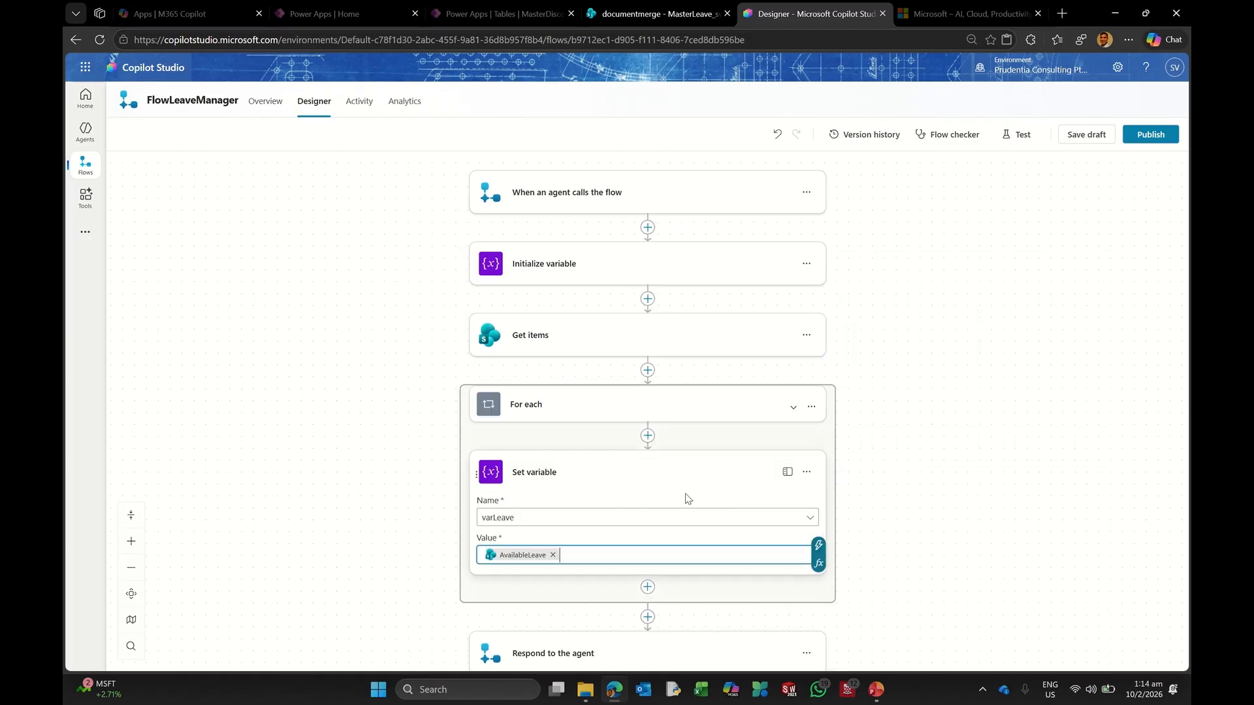
Step: Set the Initialize variable type for varLeave back to Integer
left_click(542, 269)
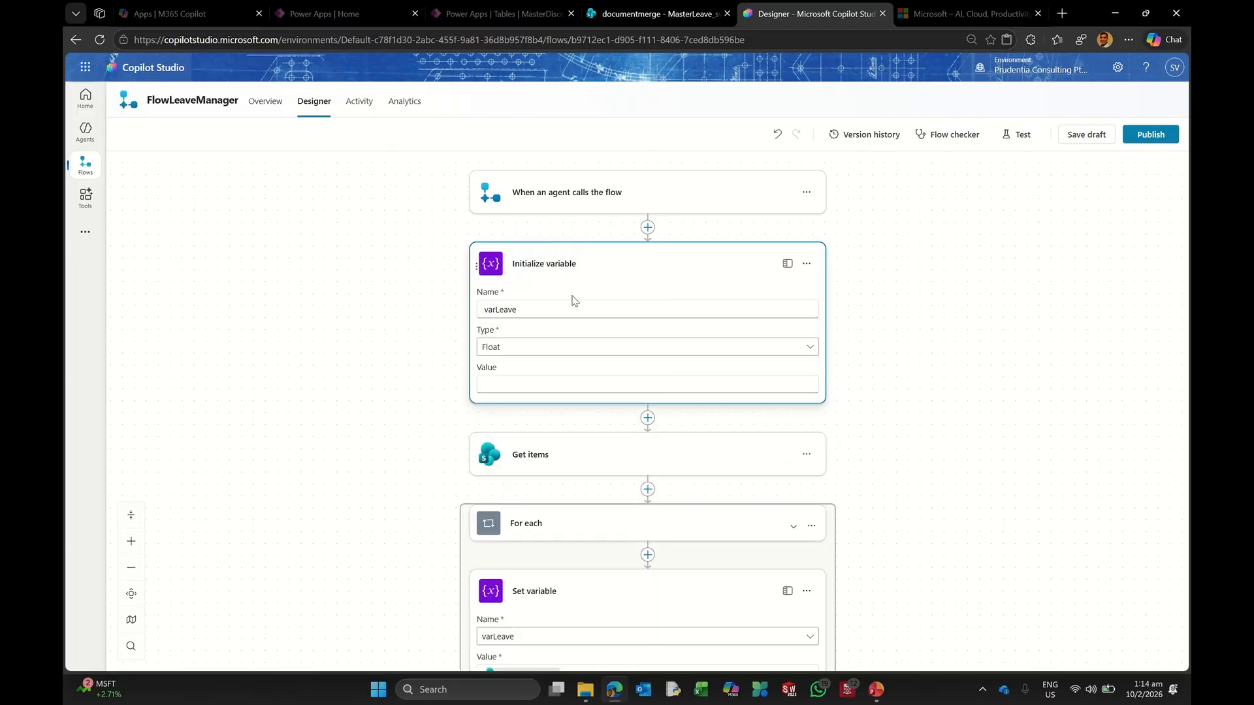
left_click(510, 351)
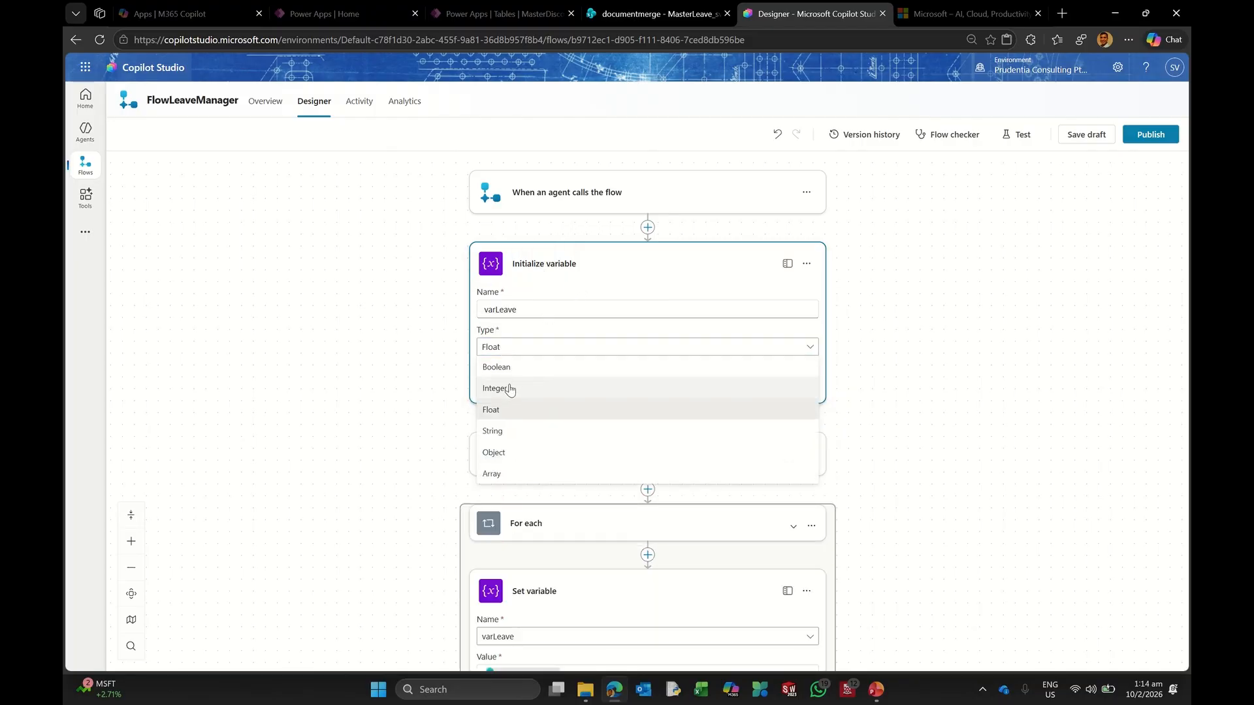
left_click(503, 388)
scroll(915, 418, "down", 2)
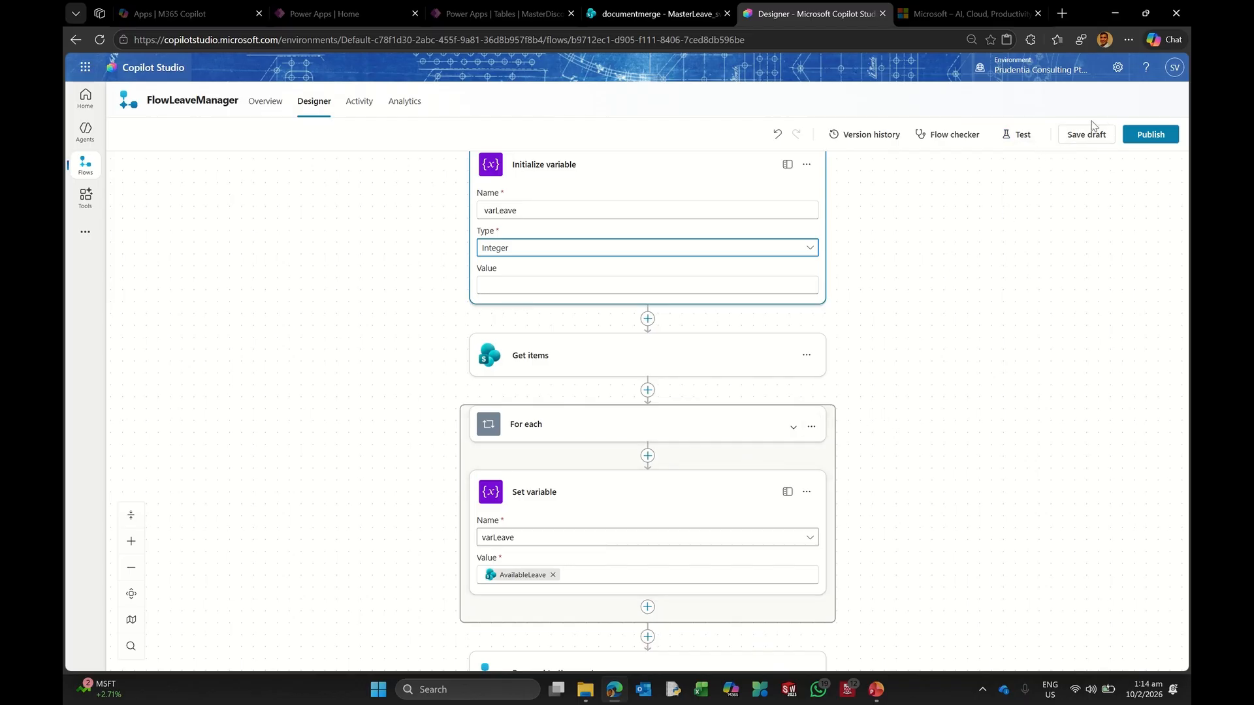
Step: Publish and test the flow automatically with a recently used trigger
left_click(1016, 134)
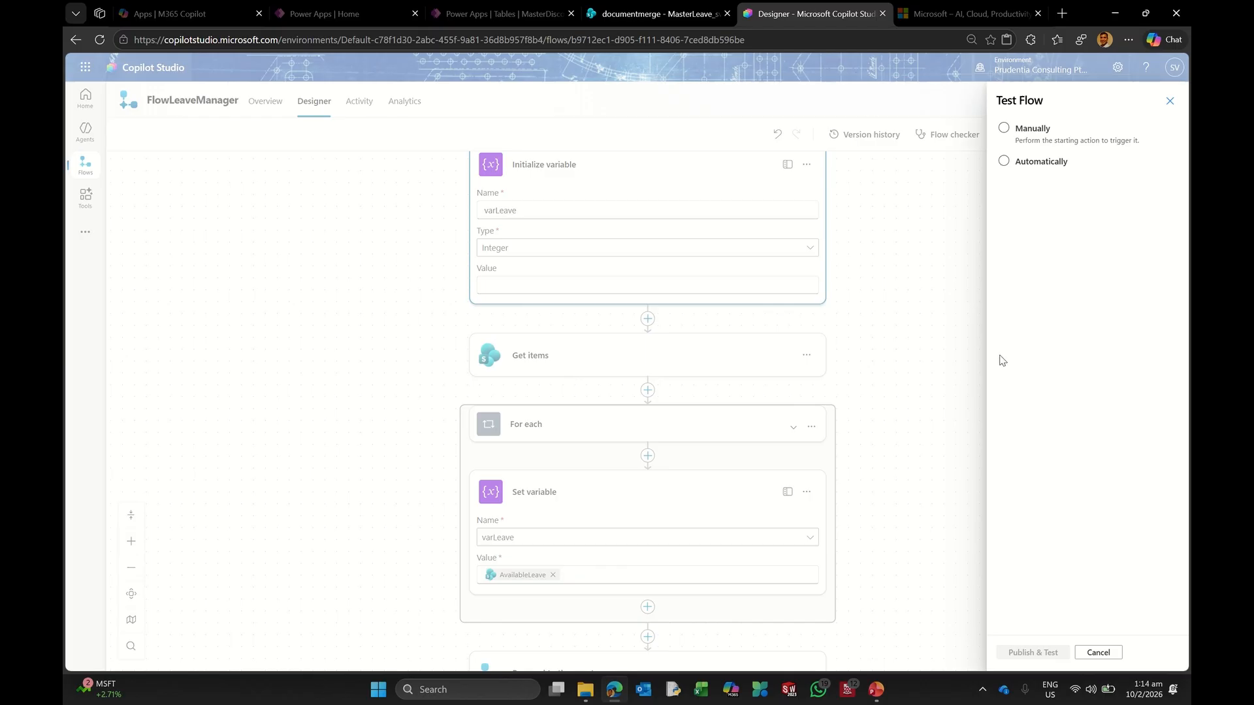
left_click(1042, 165)
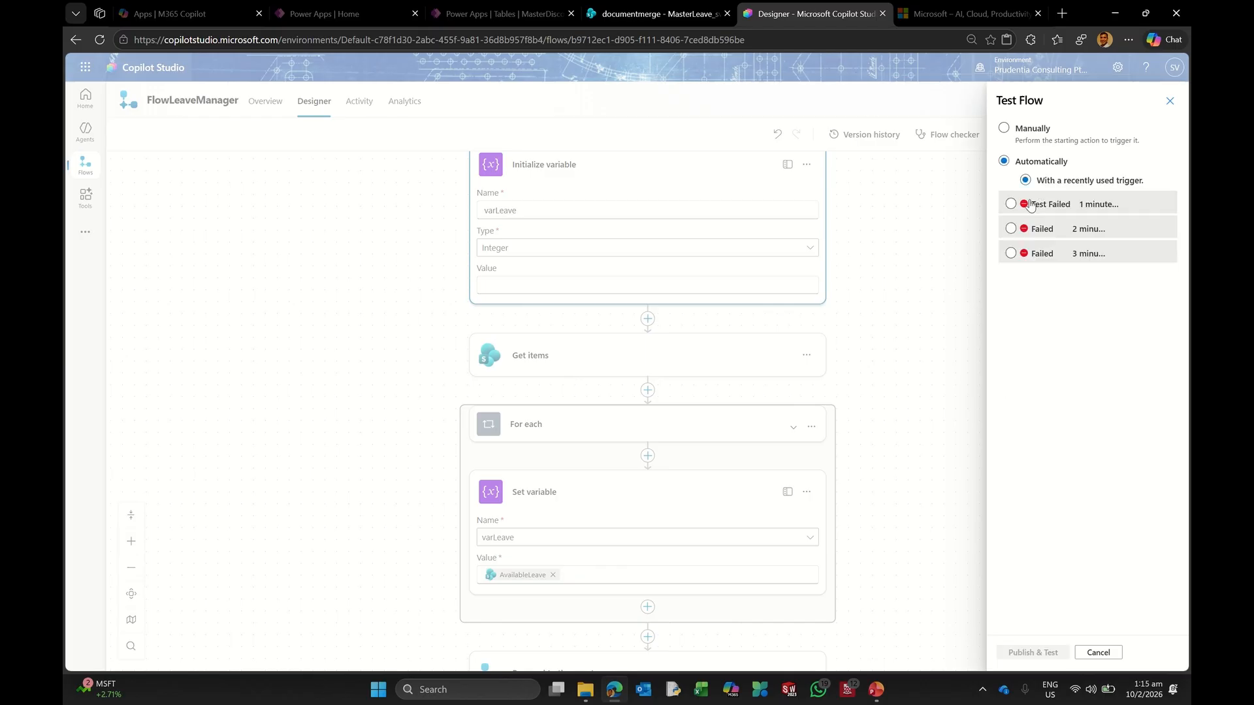
left_click(1019, 653)
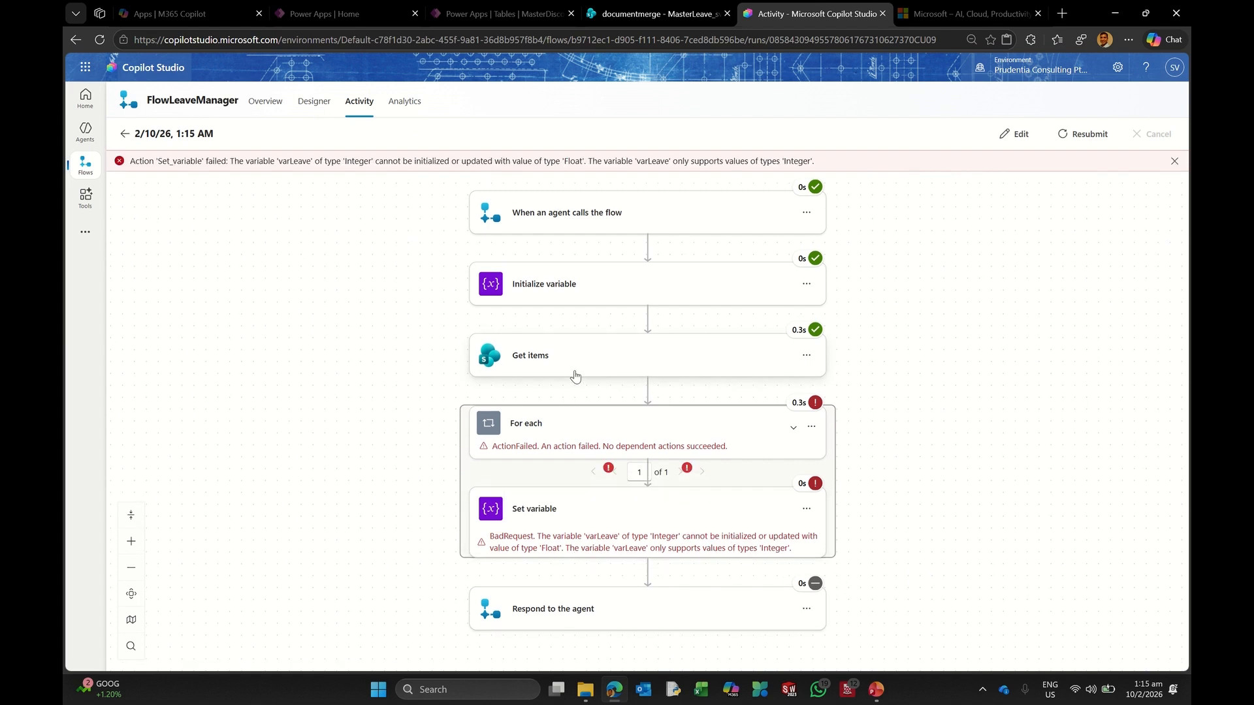
Step: Inspect the Get items outputs, showing AvailableLeave 15 and the Integer-type error
left_click(607, 352)
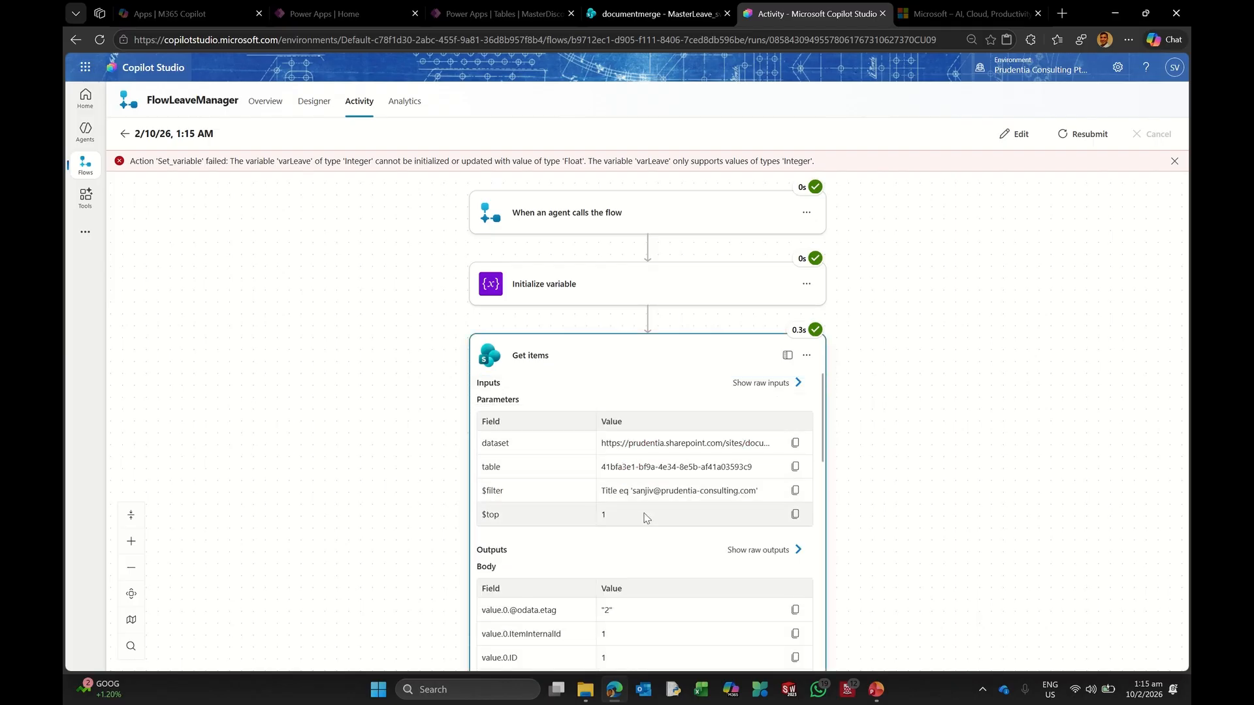
scroll(679, 512, "down", 3)
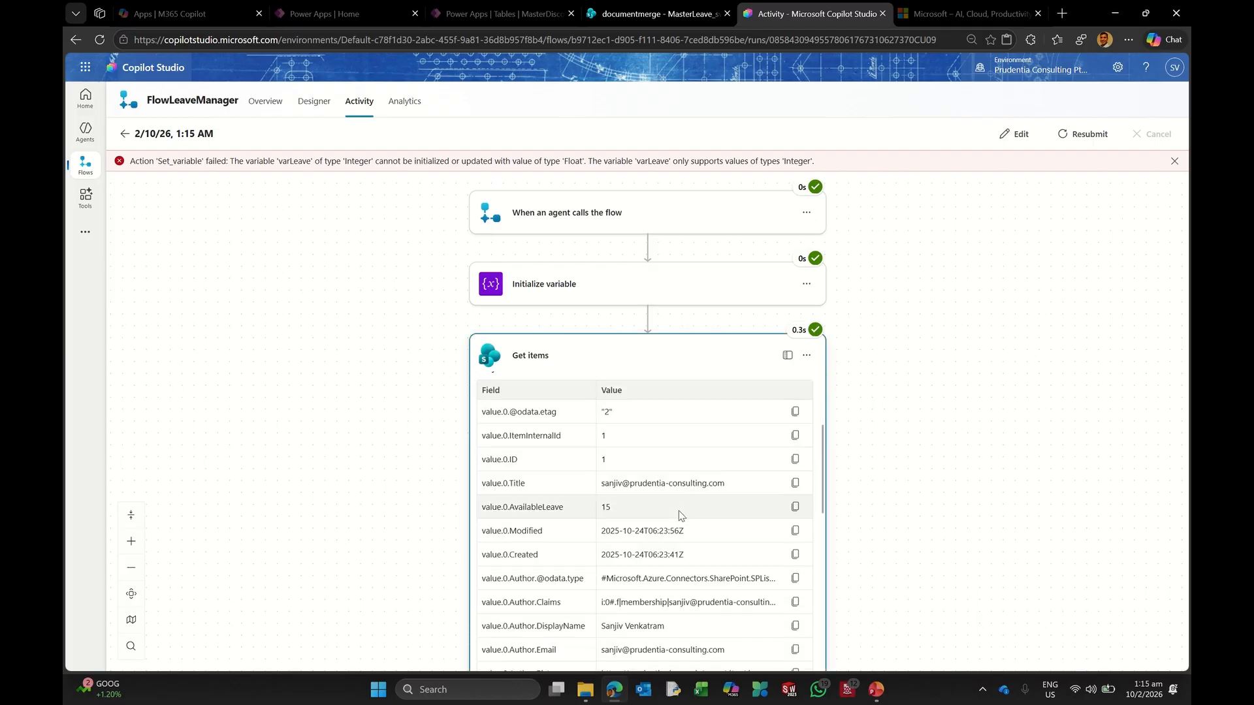
scroll(1009, 475, "down", 2)
scroll(736, 639, "down", 2)
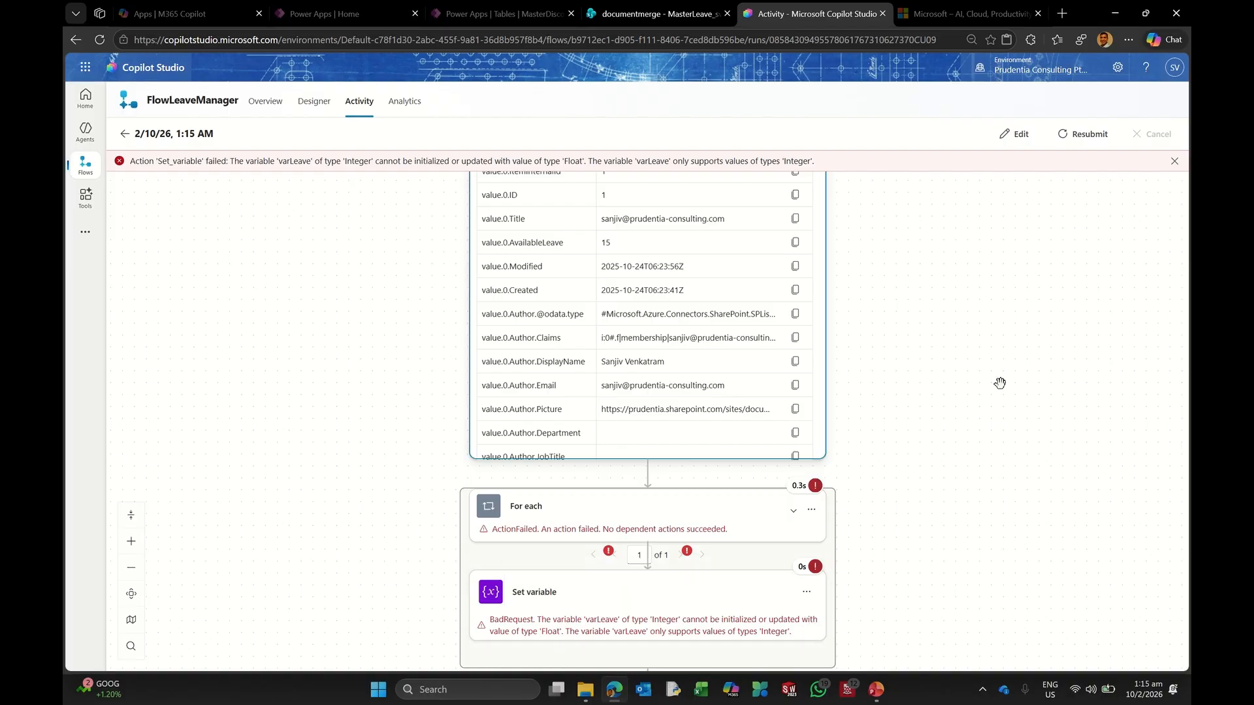
scroll(1038, 330, "up", 5)
Step: Make varLeave a Float, review Get items and Set variable, and save the draft
left_click(1017, 134)
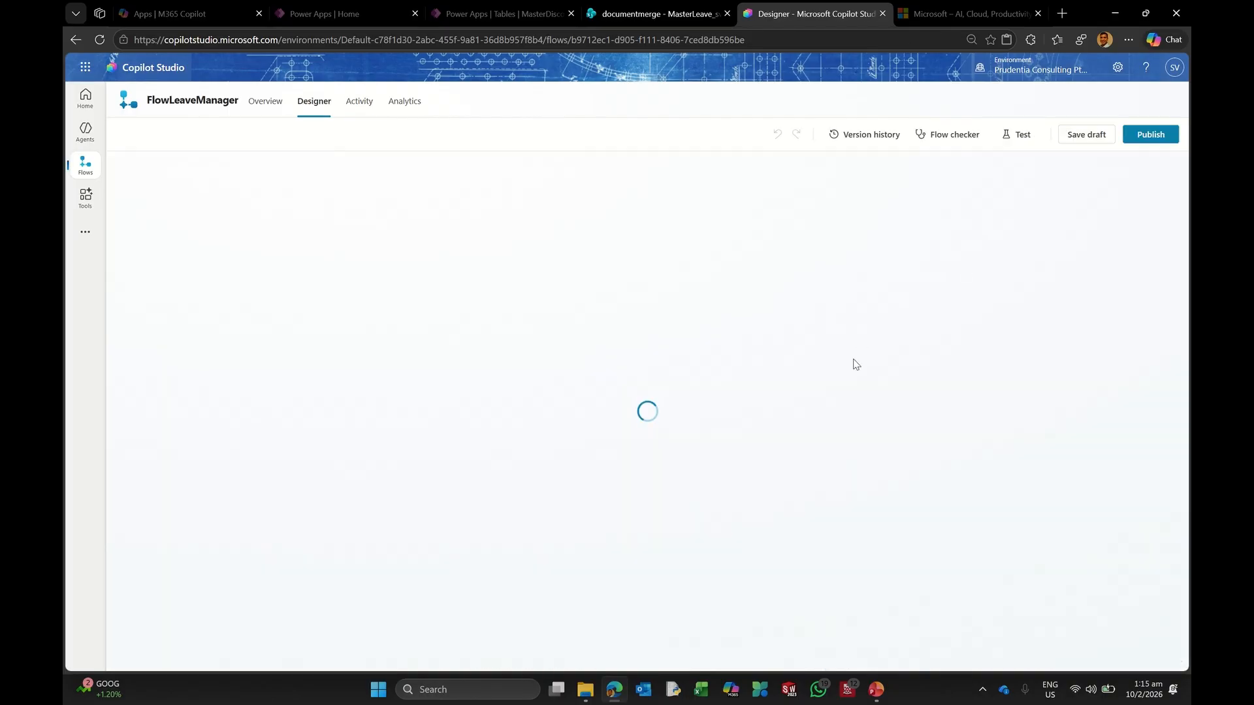
left_click(560, 273)
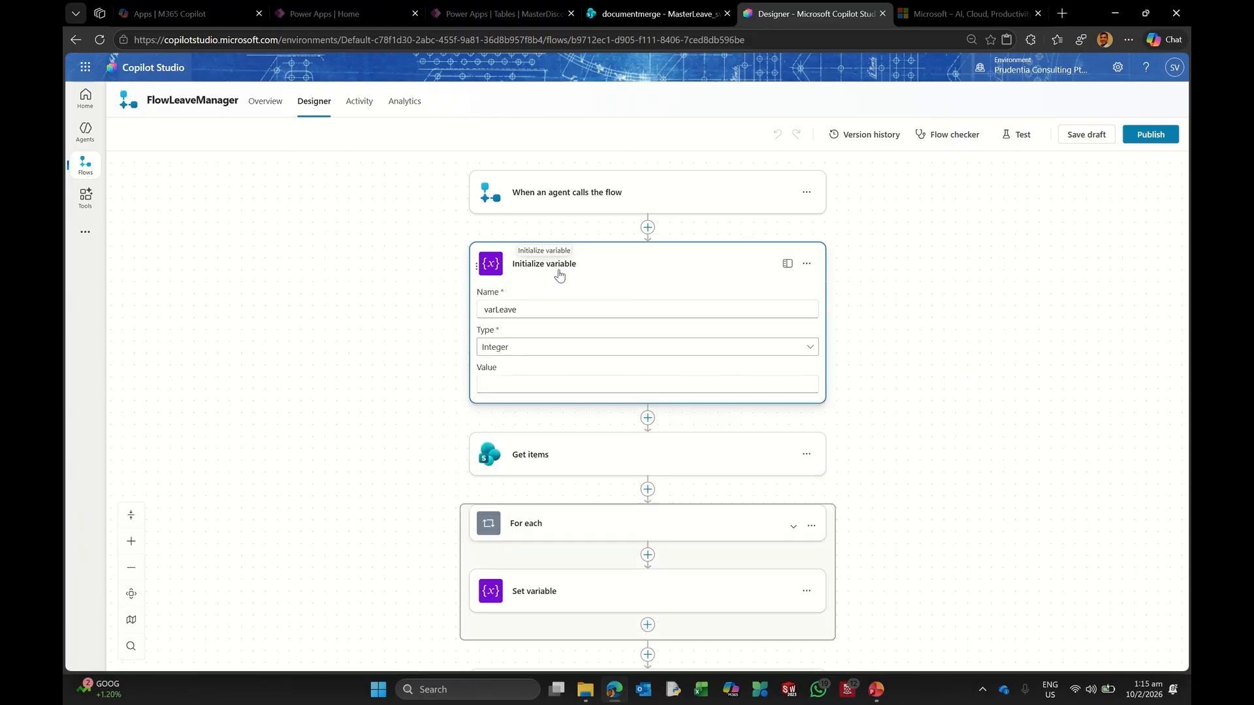
left_click(508, 353)
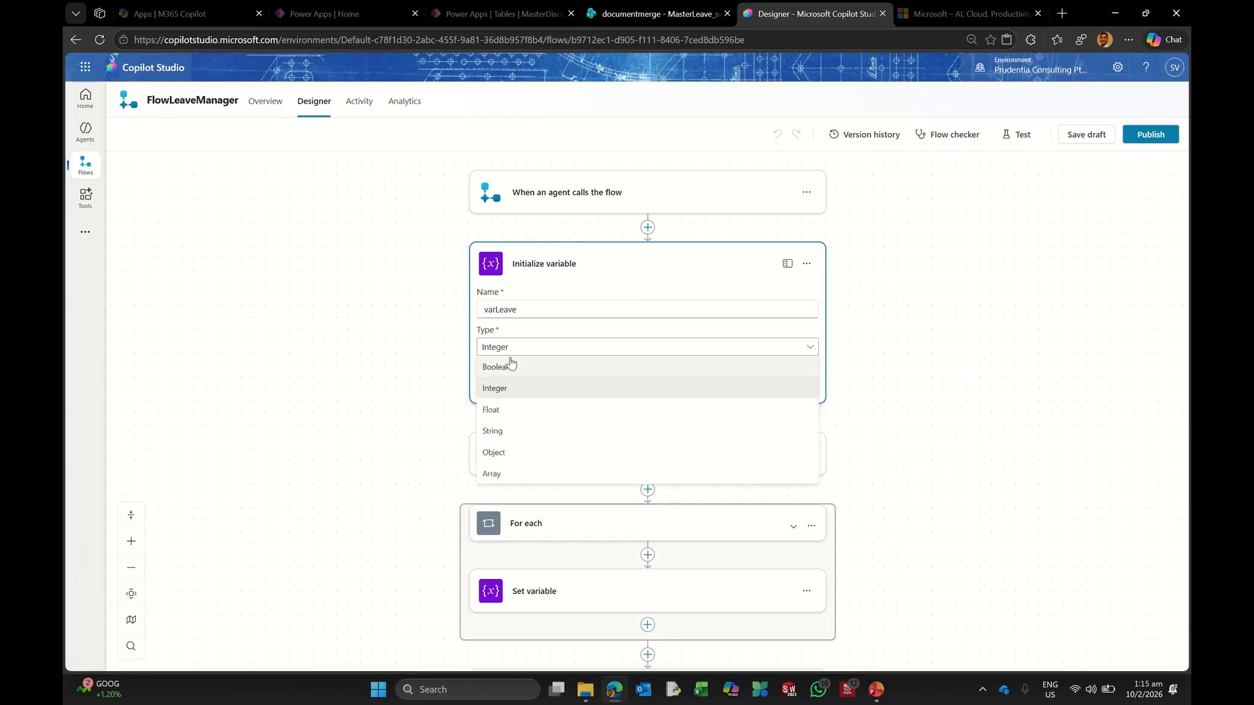
left_click(508, 411)
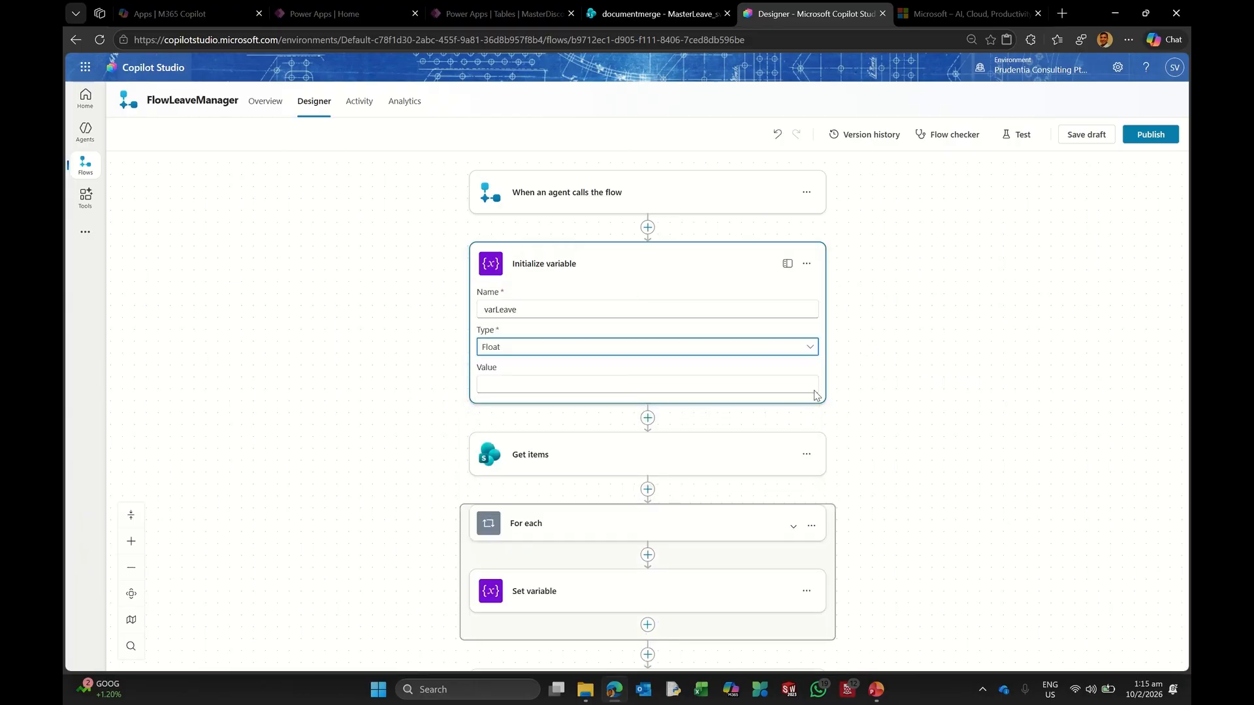
left_click(607, 449)
scroll(961, 389, "down", 3)
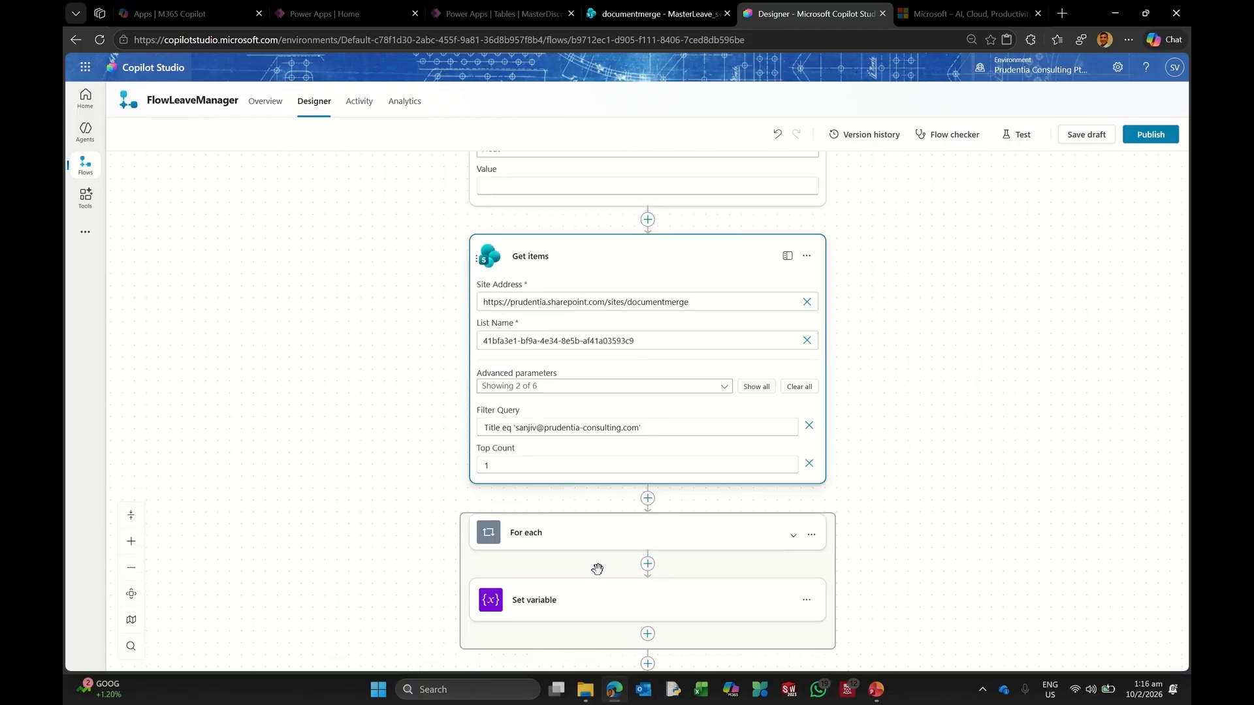
left_click(558, 600)
scroll(874, 516, "down", 2)
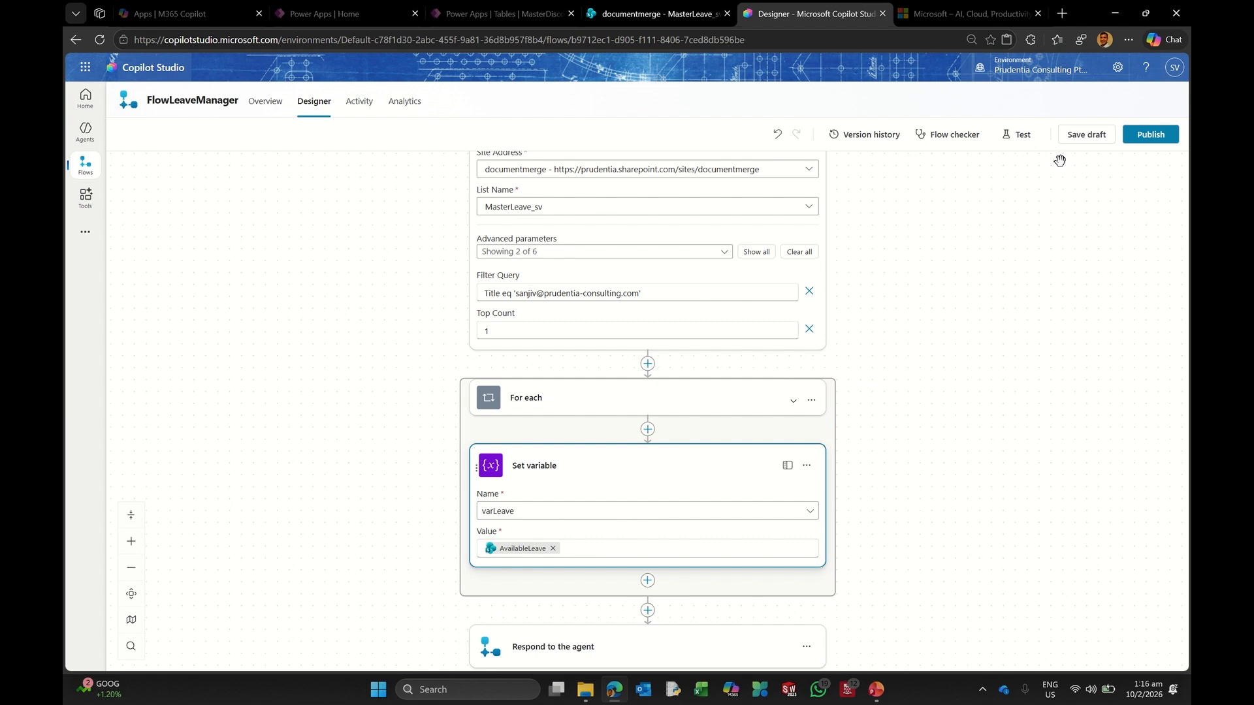
left_click(1078, 136)
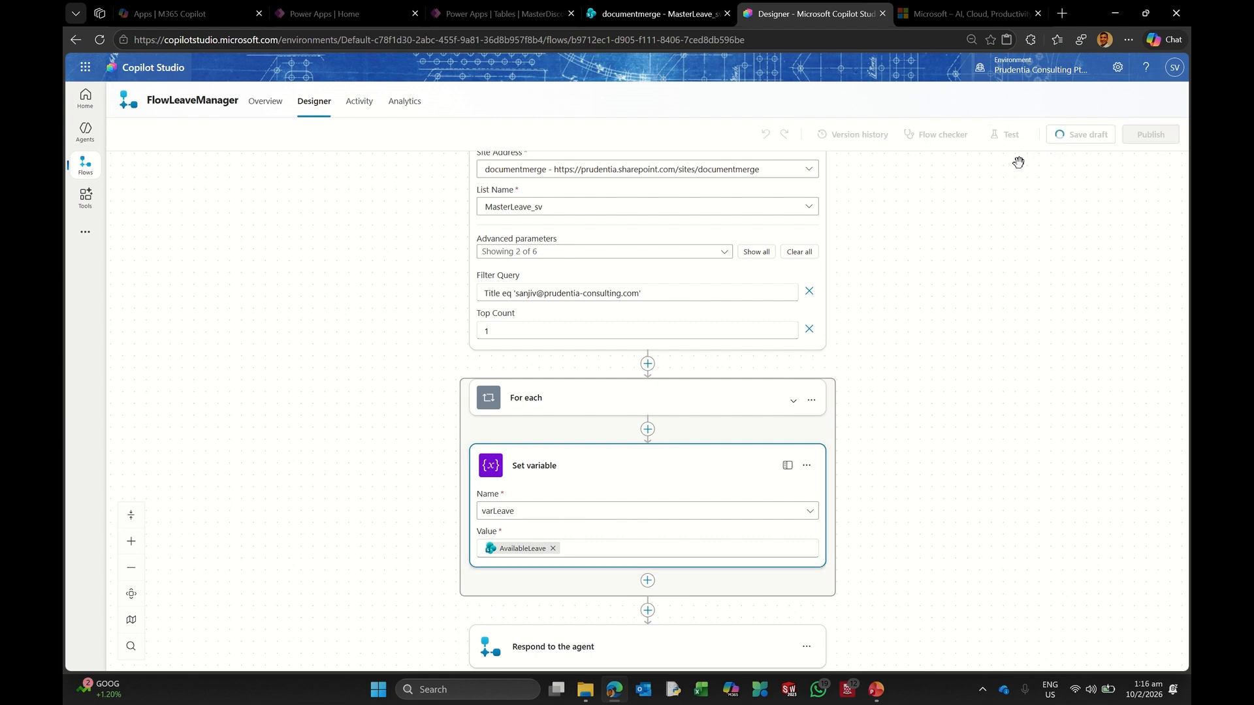
Step: Publish and test with the recent trigger, getting a successful run
left_click(1012, 135)
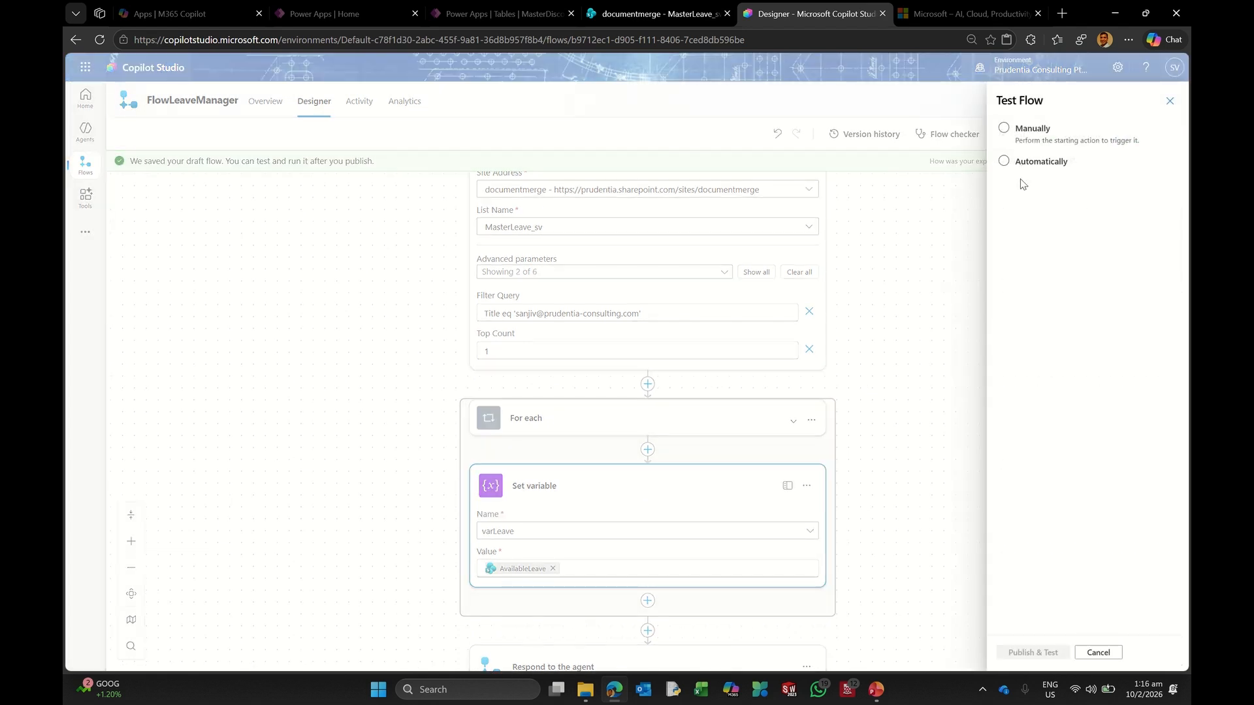
left_click(1040, 164)
left_click(1063, 185)
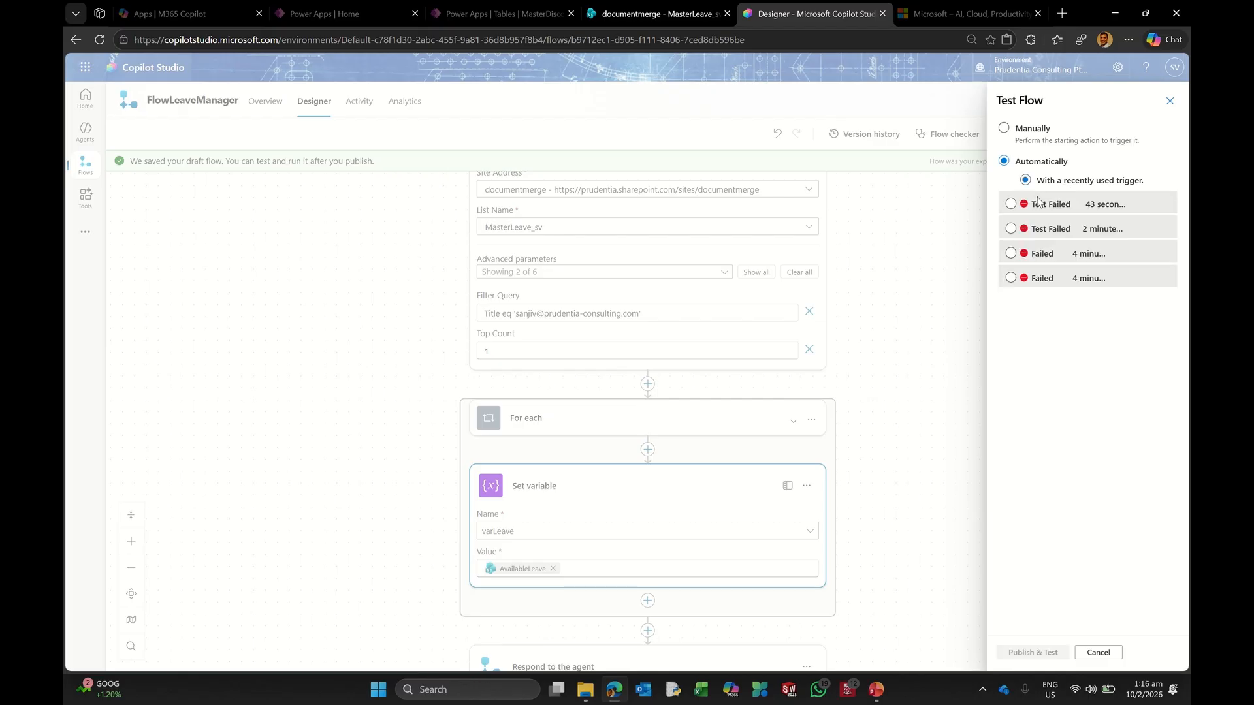
left_click(1010, 653)
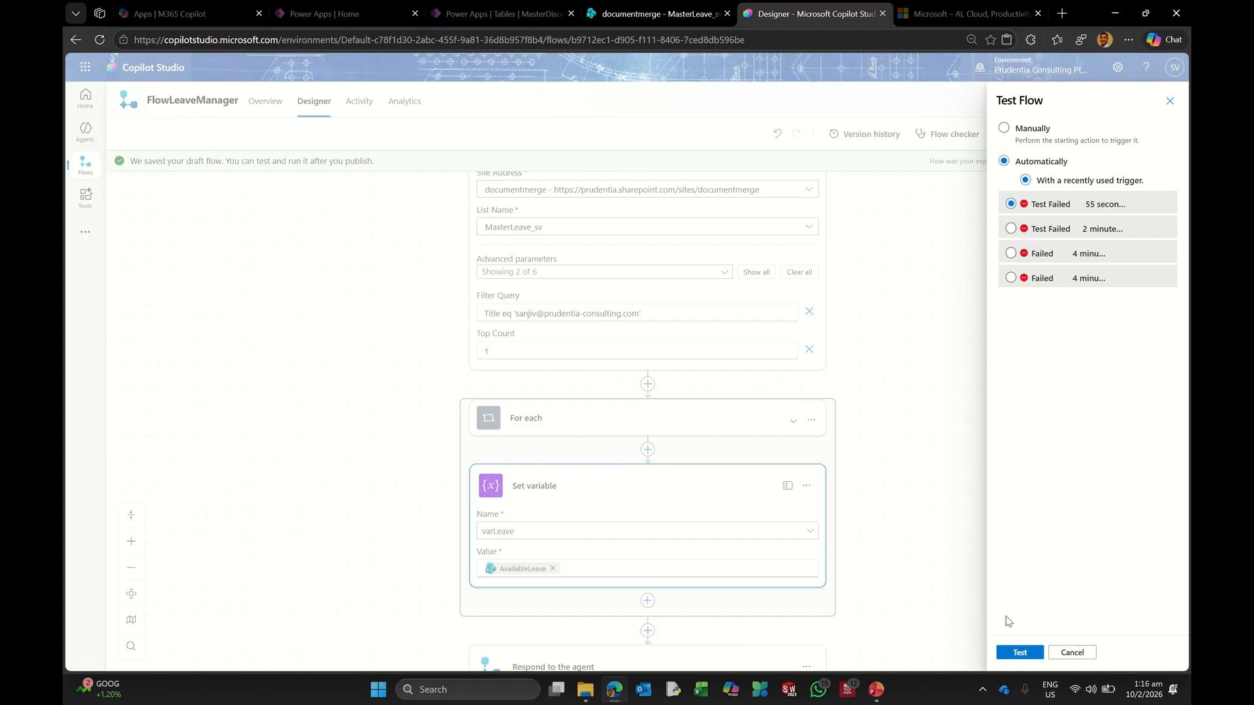
left_click(1026, 653)
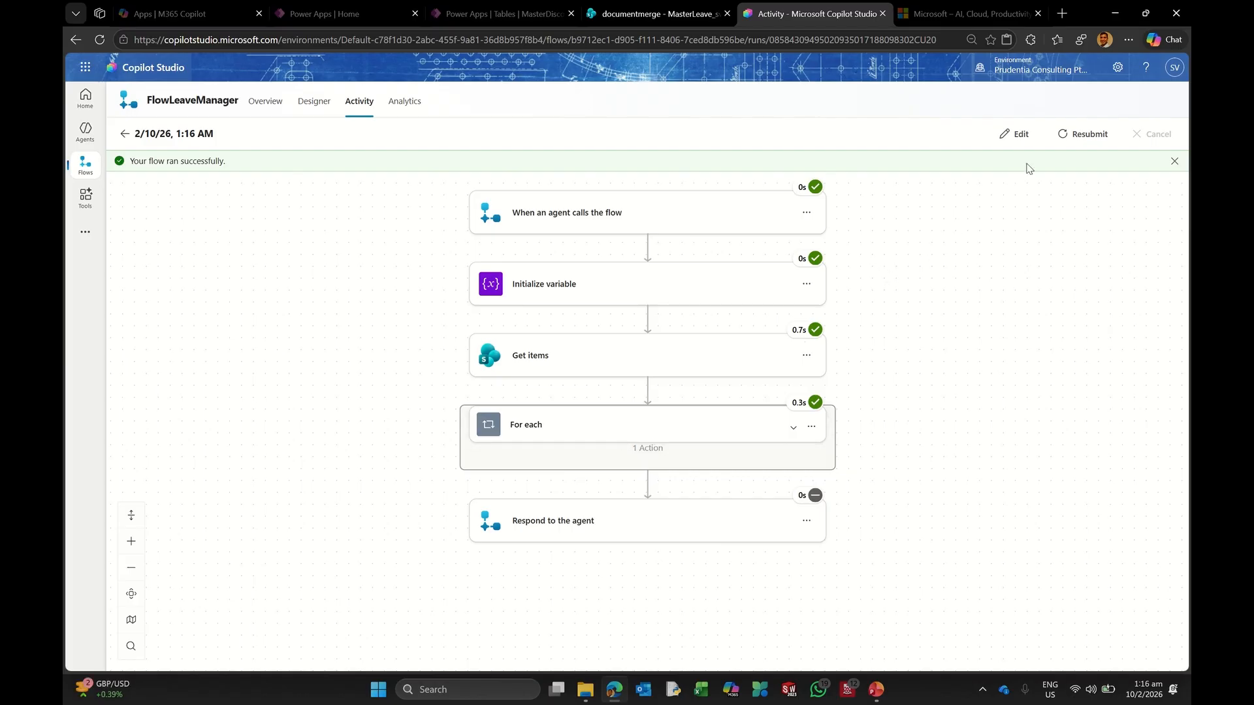
Step: Confirm the varAL output returns varLeave, publish FlowLeaveManager, and go to Agents
left_click(1005, 137)
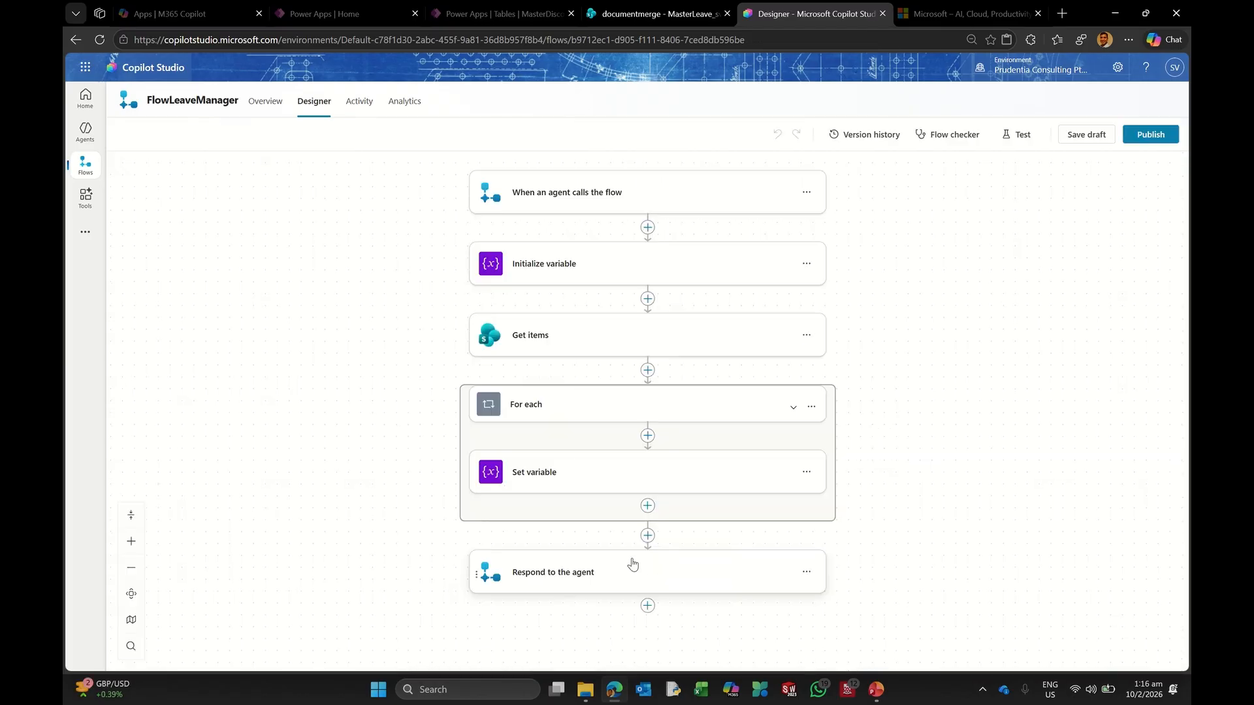
left_click(599, 571)
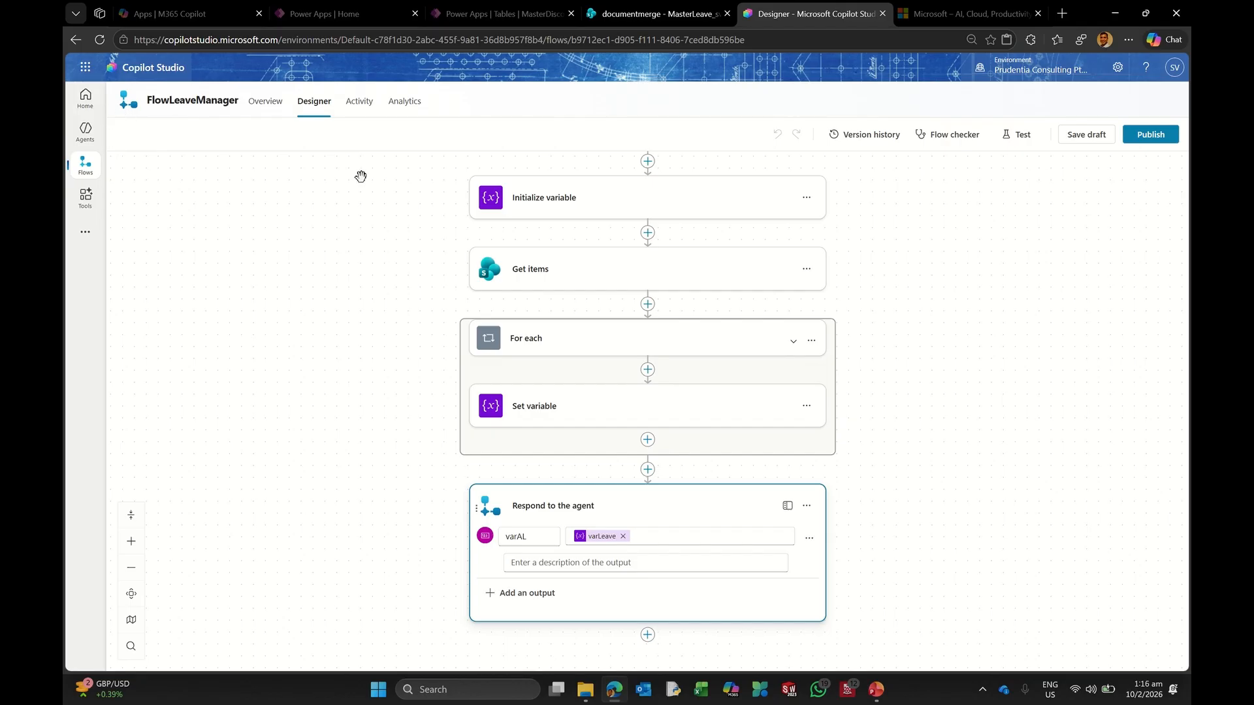
left_click(1144, 134)
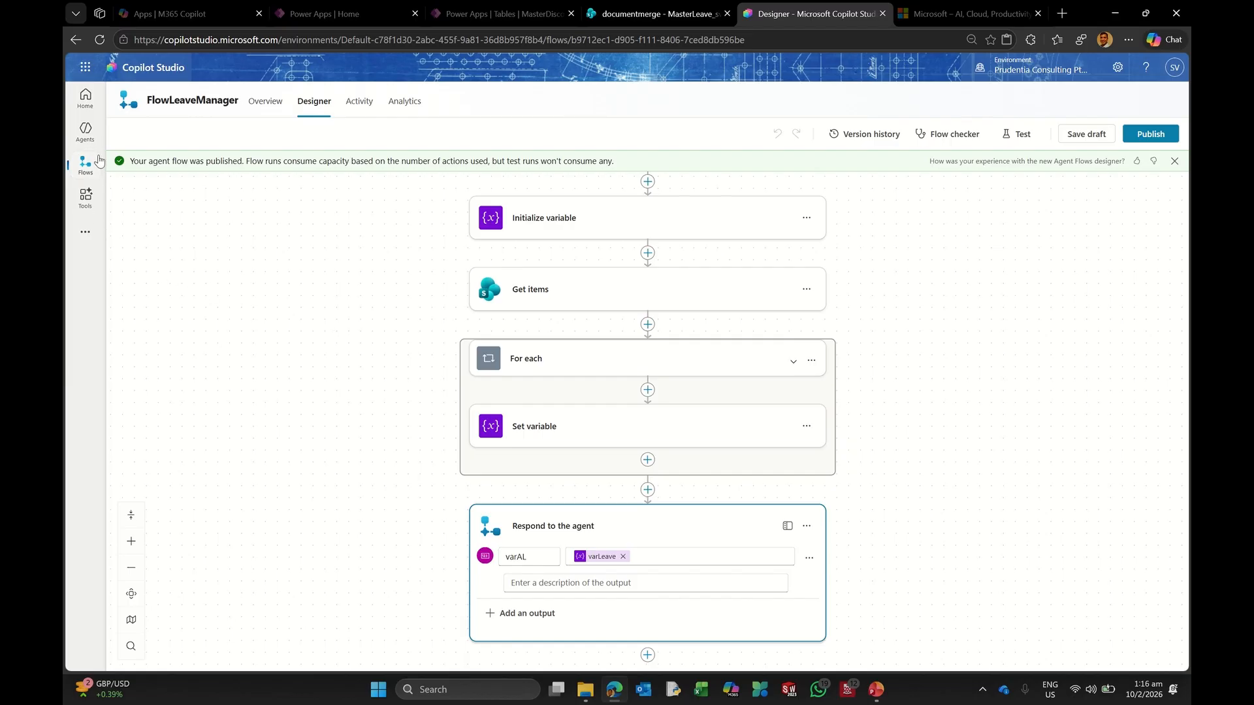
left_click(85, 129)
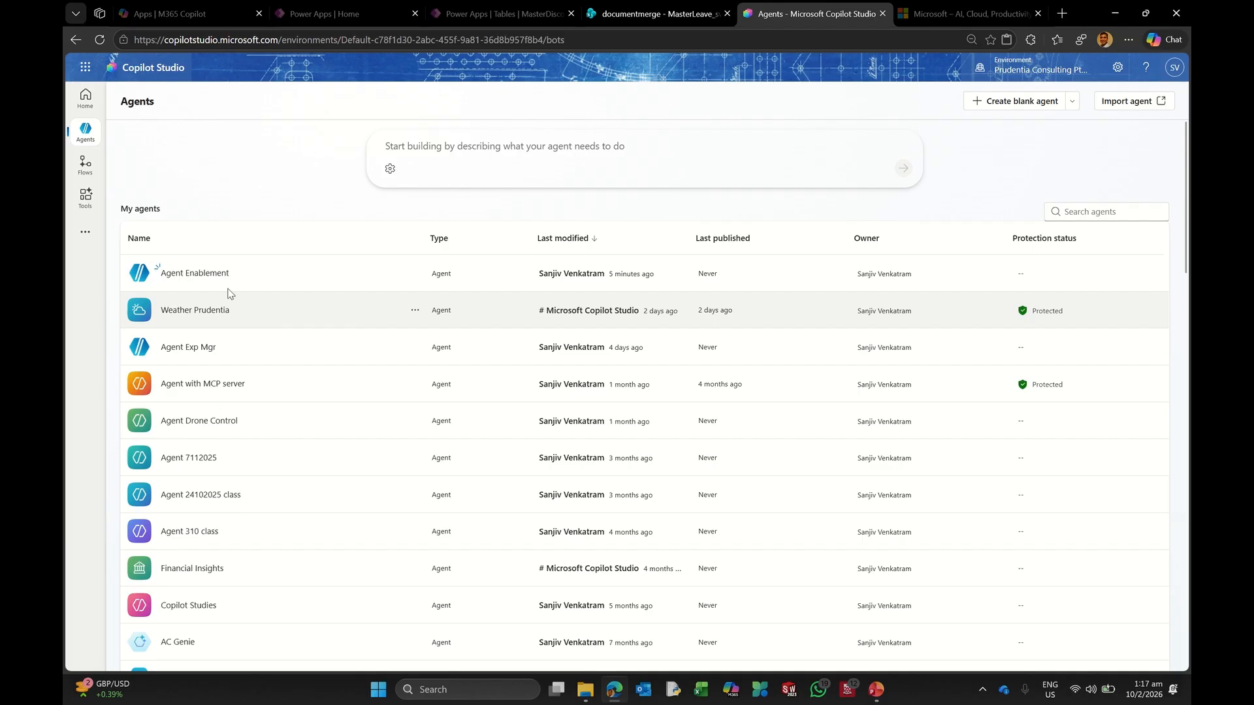
Step: Open the TopicLeave topic in the Agent Enablement agent
left_click(204, 274)
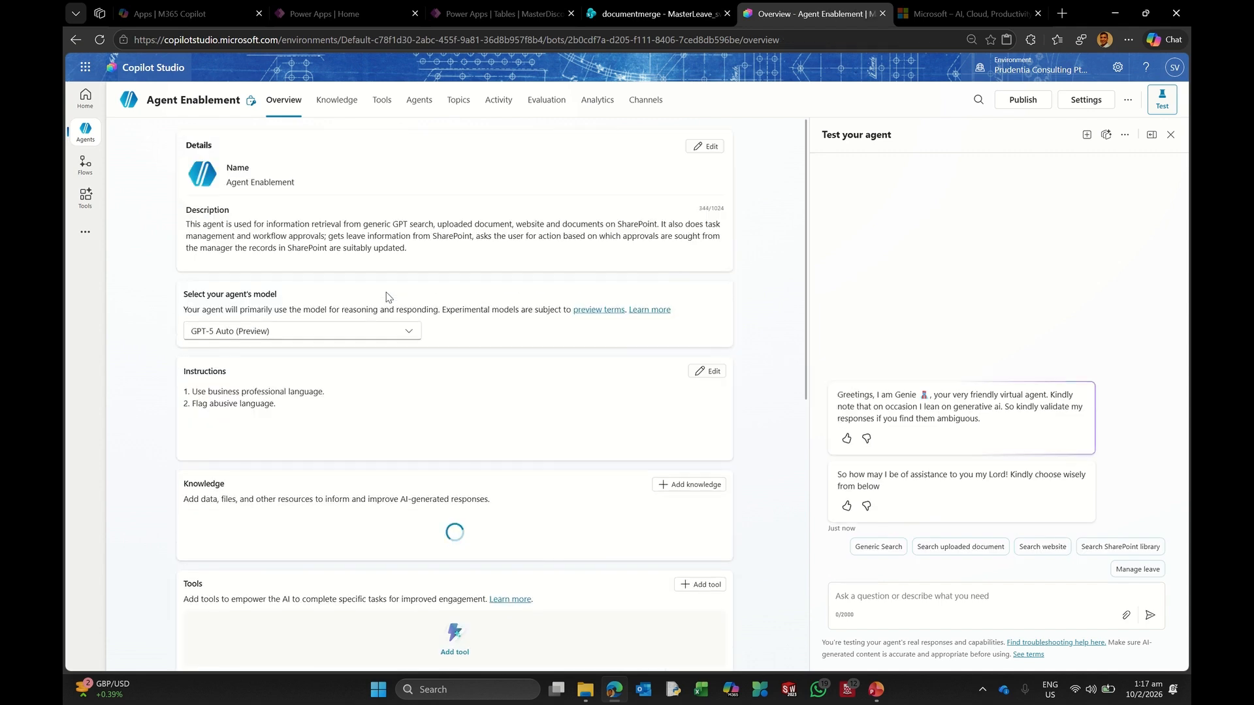
left_click(380, 115)
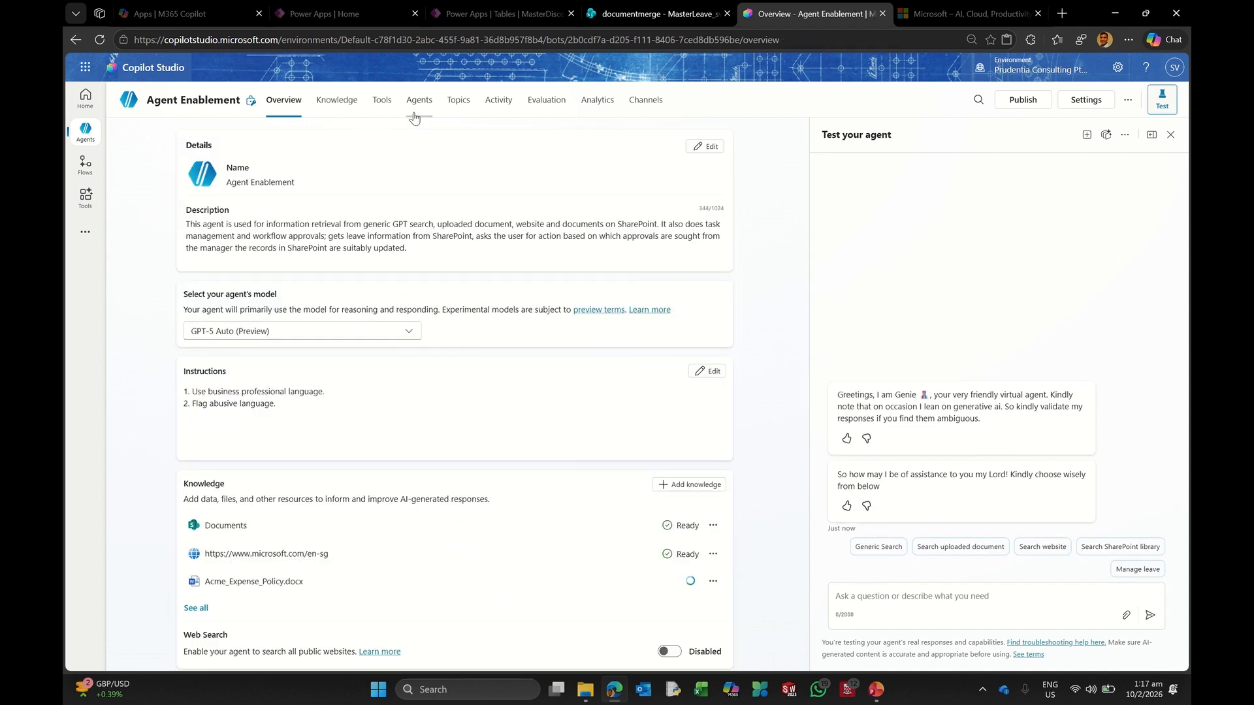
left_click(446, 121)
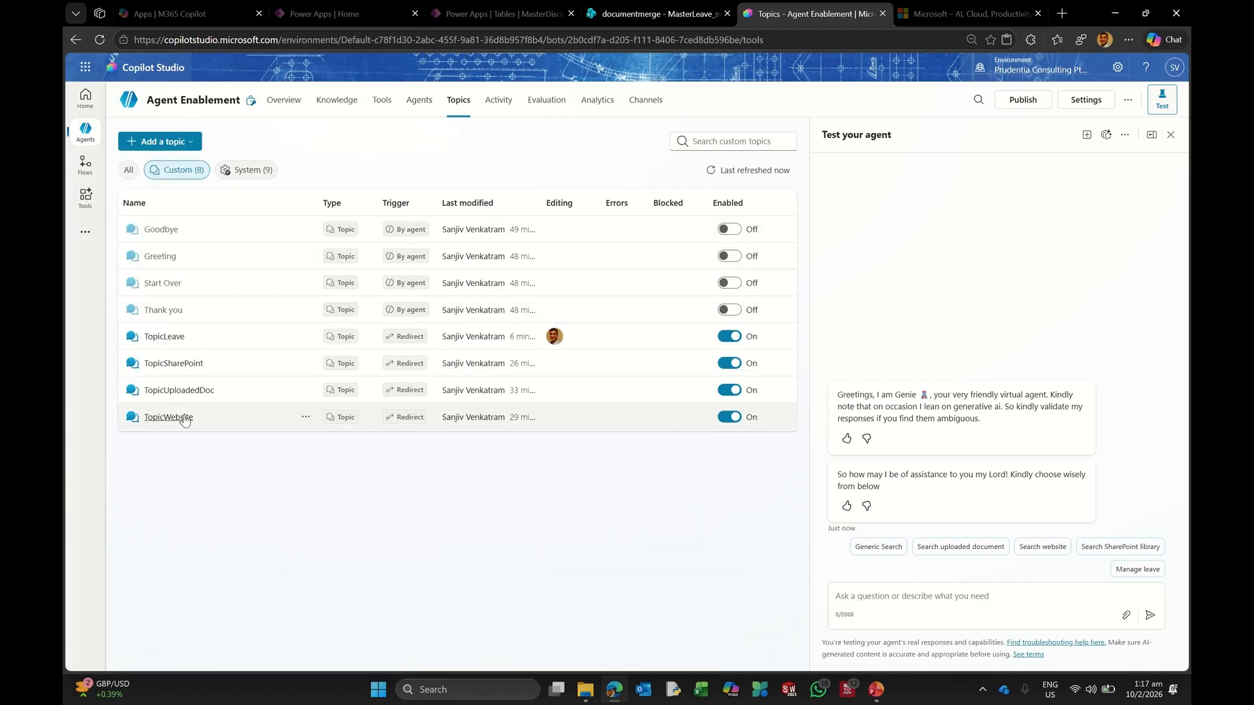
left_click(163, 336)
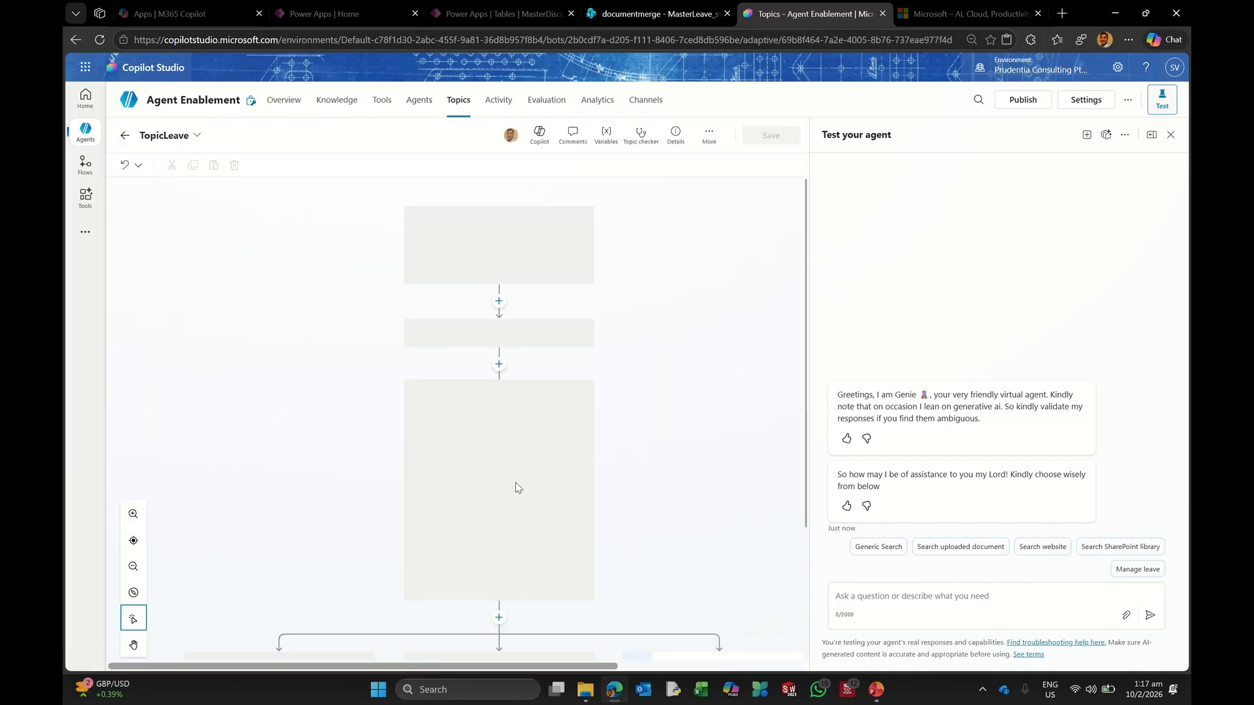
scroll(646, 454, "down", 4)
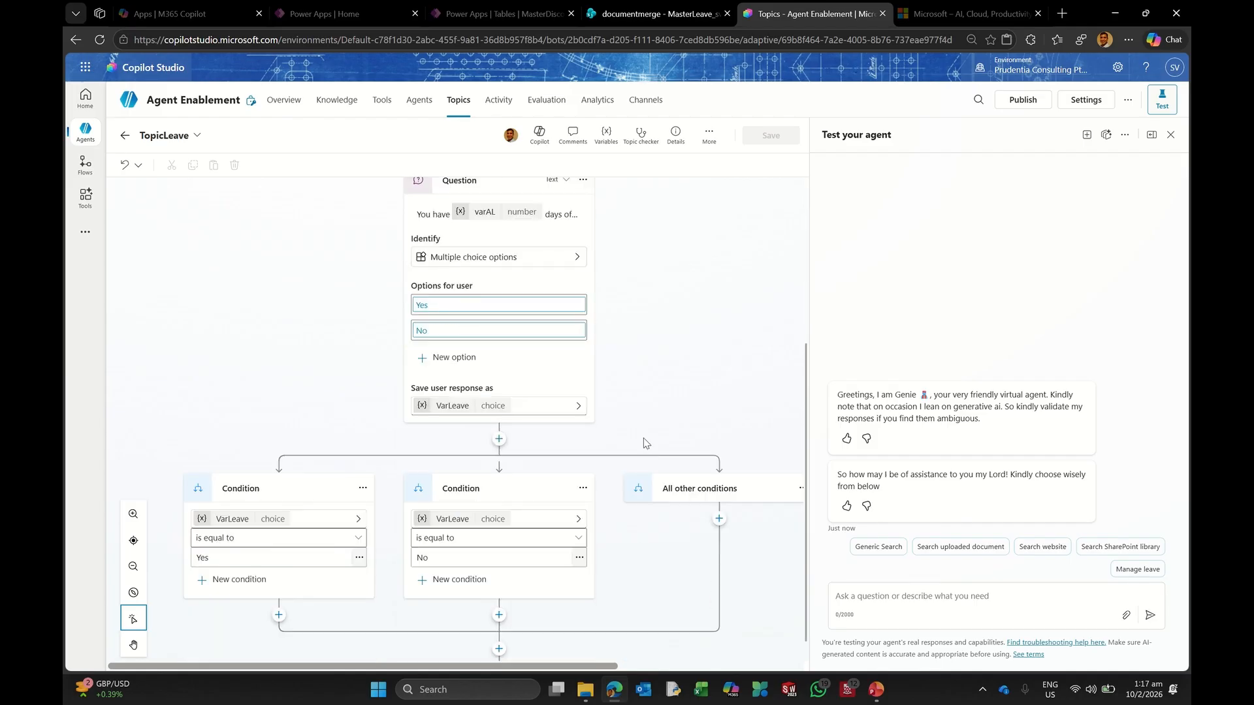
scroll(645, 442, "up", 2)
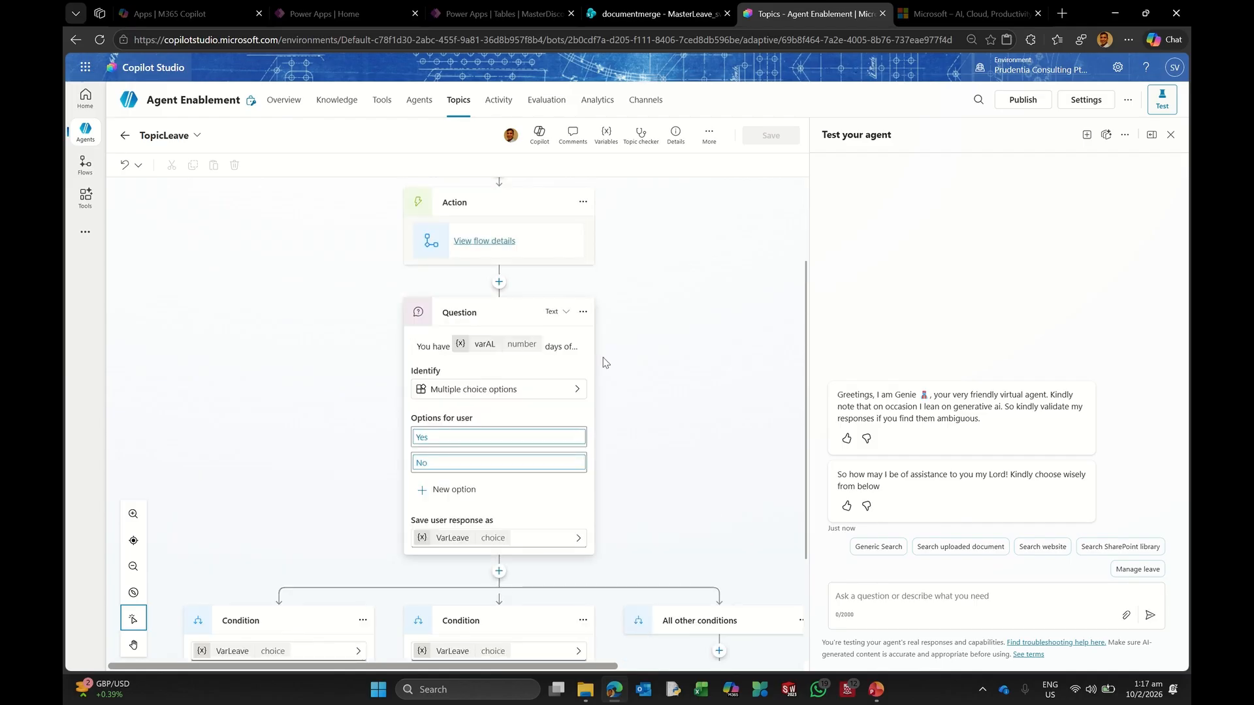
scroll(603, 358, "up", 2)
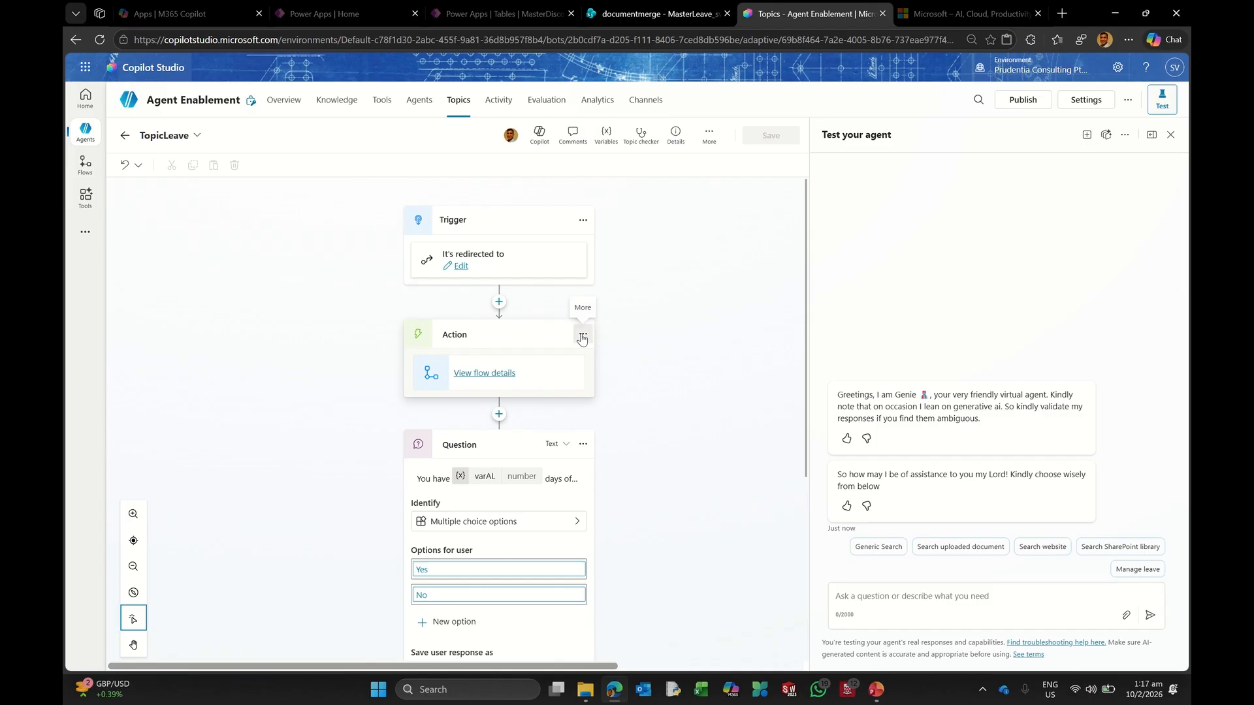
Step: Refresh the FlowLeaveManager action node and start a new test conversation
left_click(582, 336)
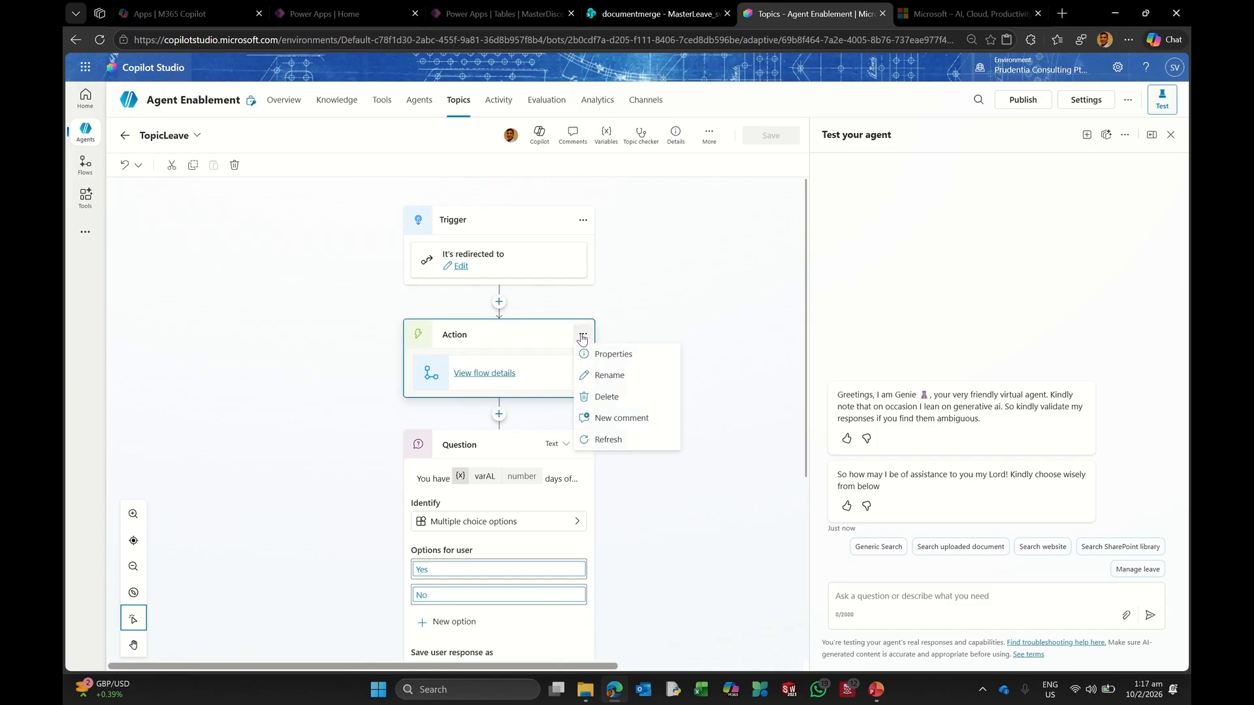
left_click(614, 440)
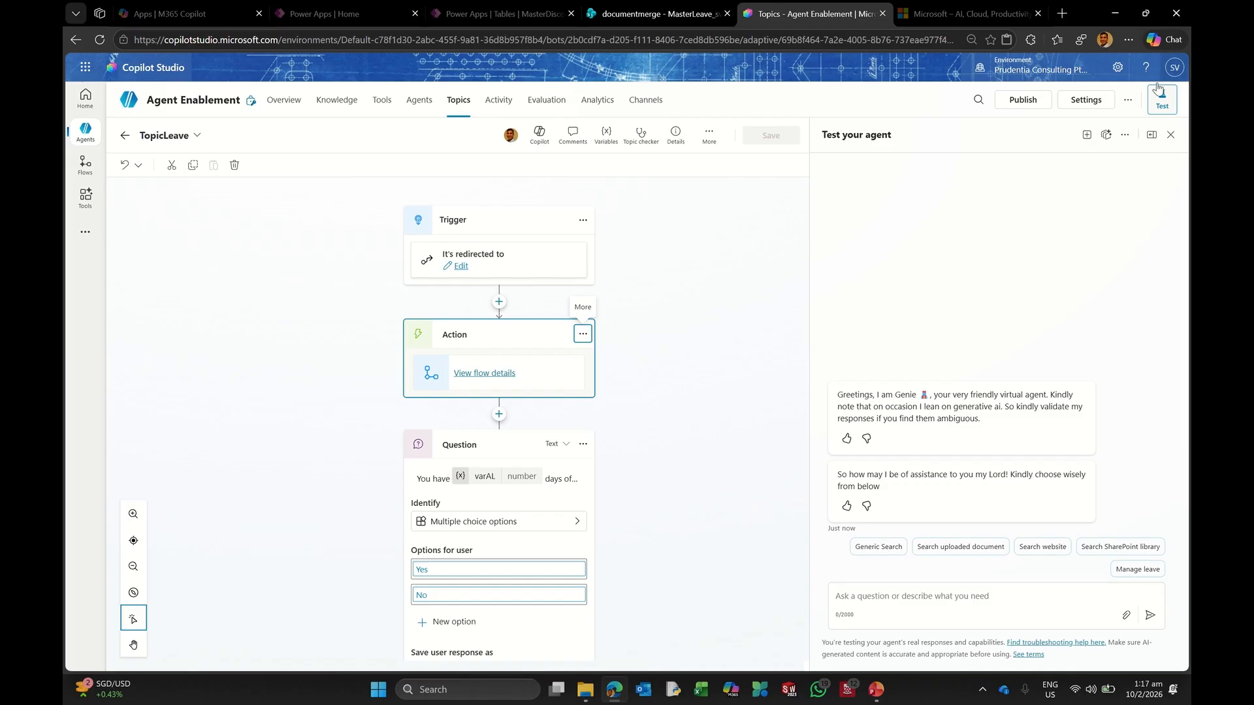
left_click(1087, 135)
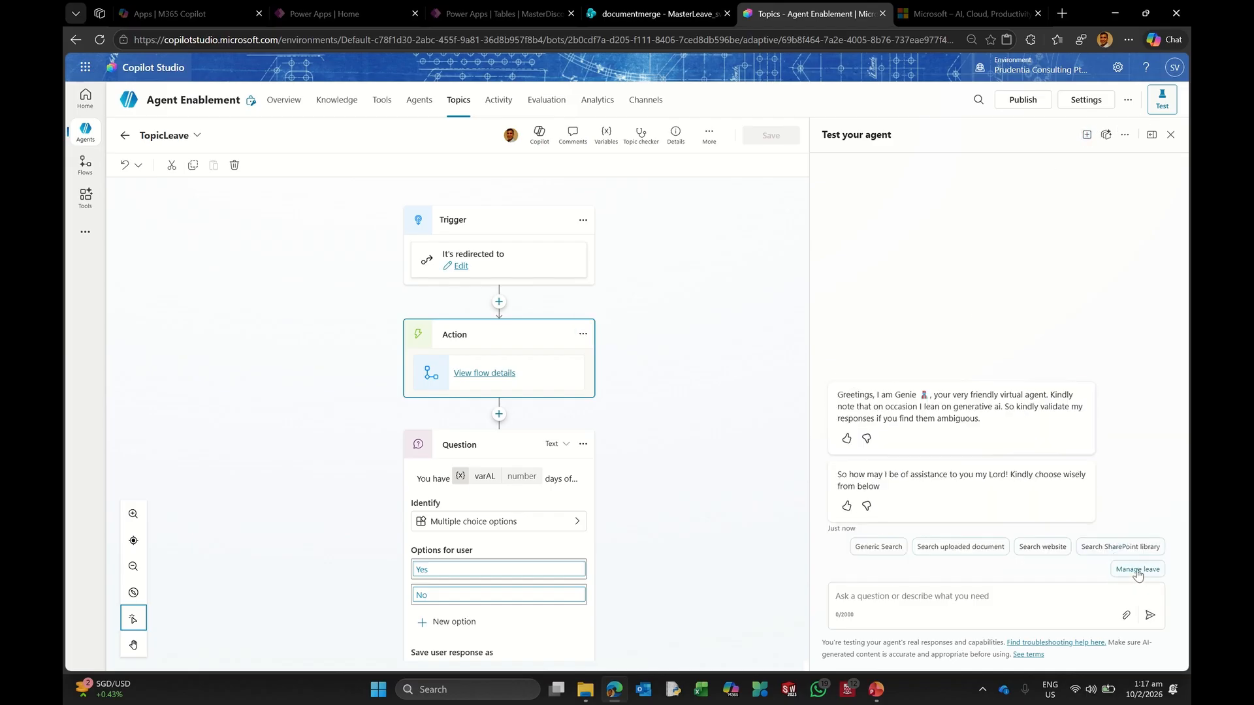
Step: Send Manage leave, allow the SharePoint connection, and receive the 15-days-available reply
left_click(1136, 572)
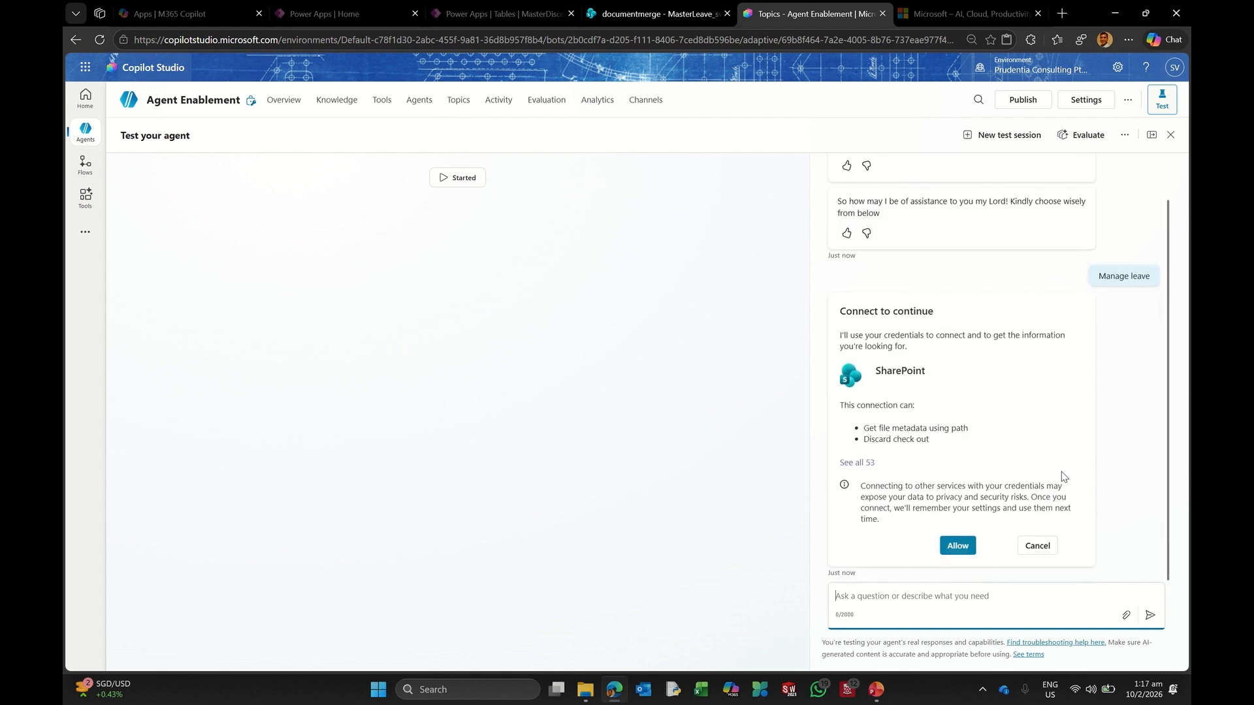
left_click(969, 548)
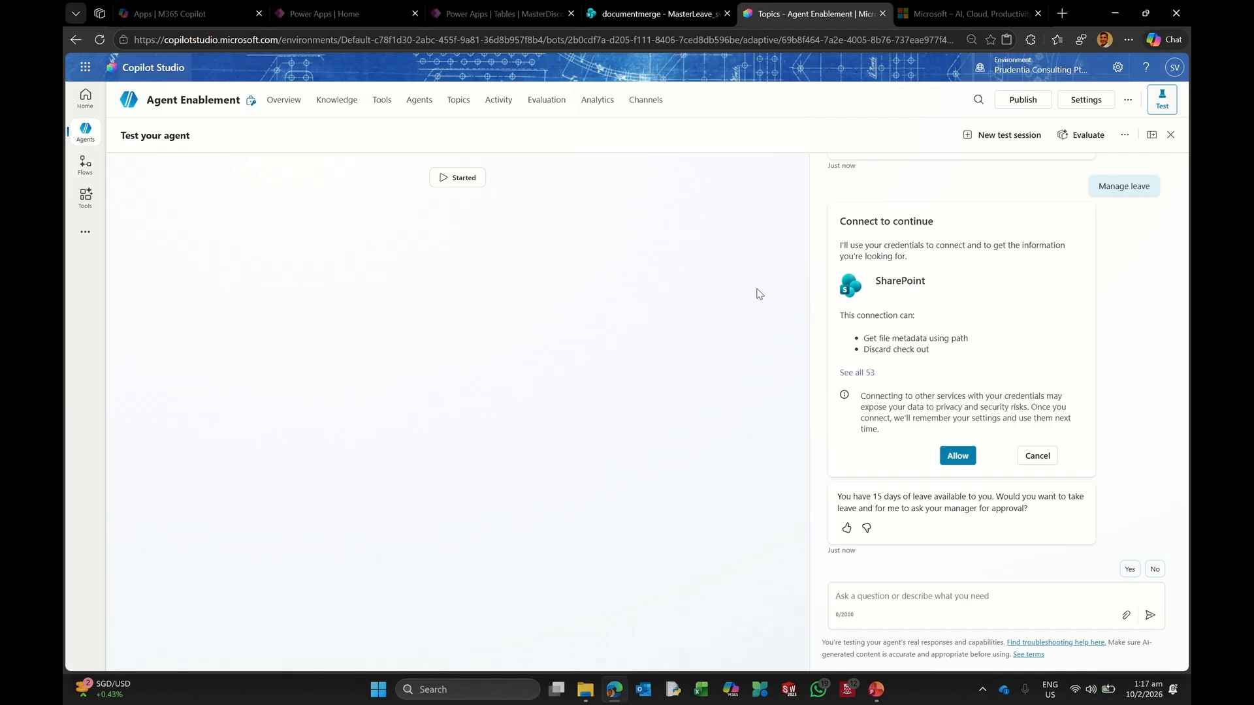
left_click(391, 111)
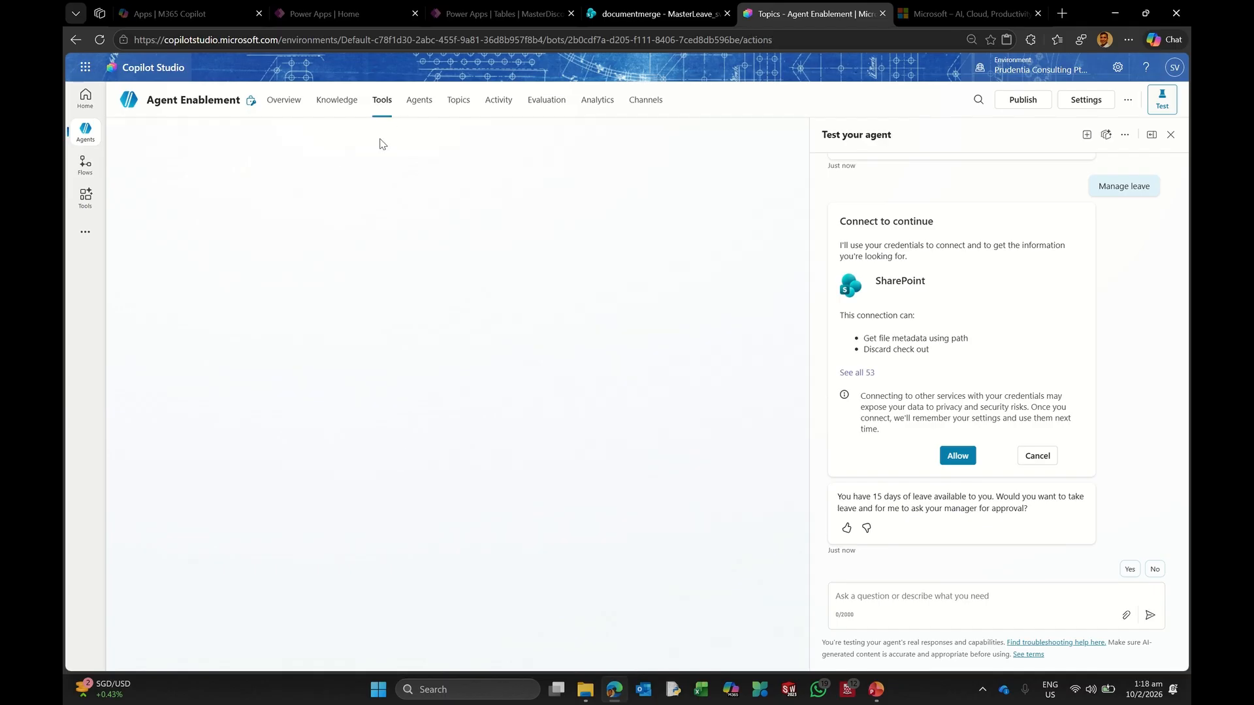
left_click(415, 102)
Step: Reopen TopicLeave and add an Ask a question node under the Yes branch
left_click(457, 101)
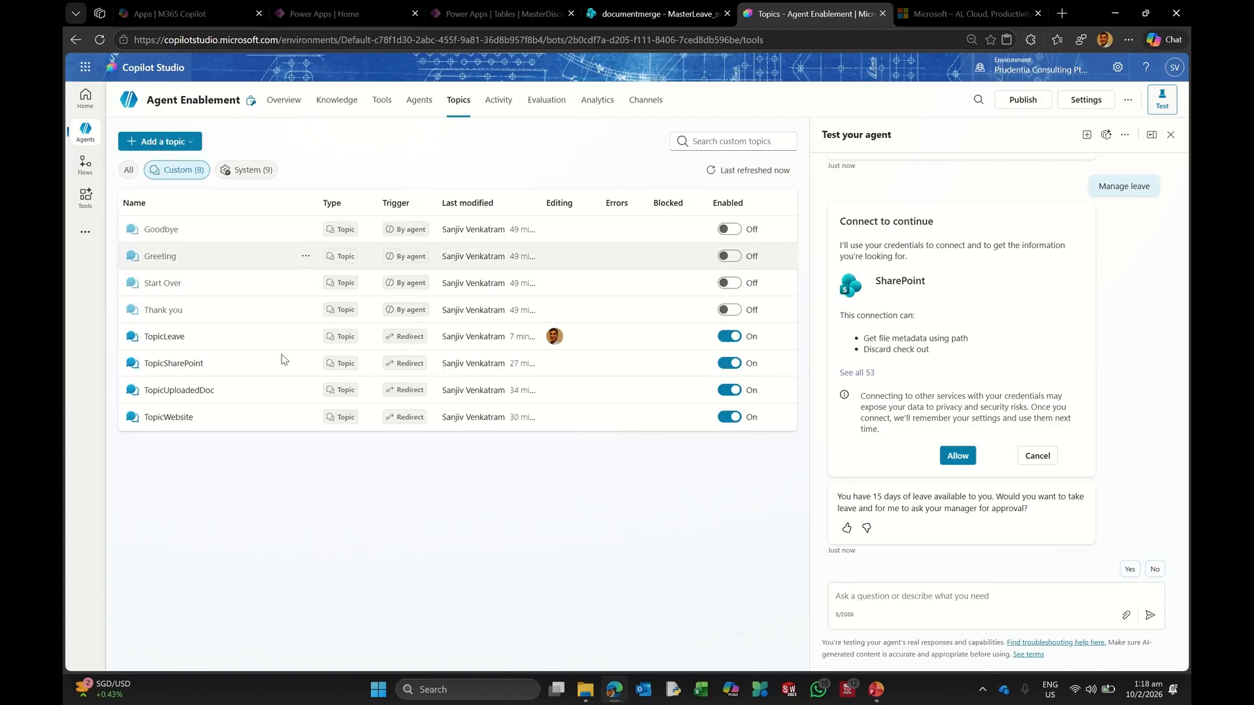
left_click(154, 338)
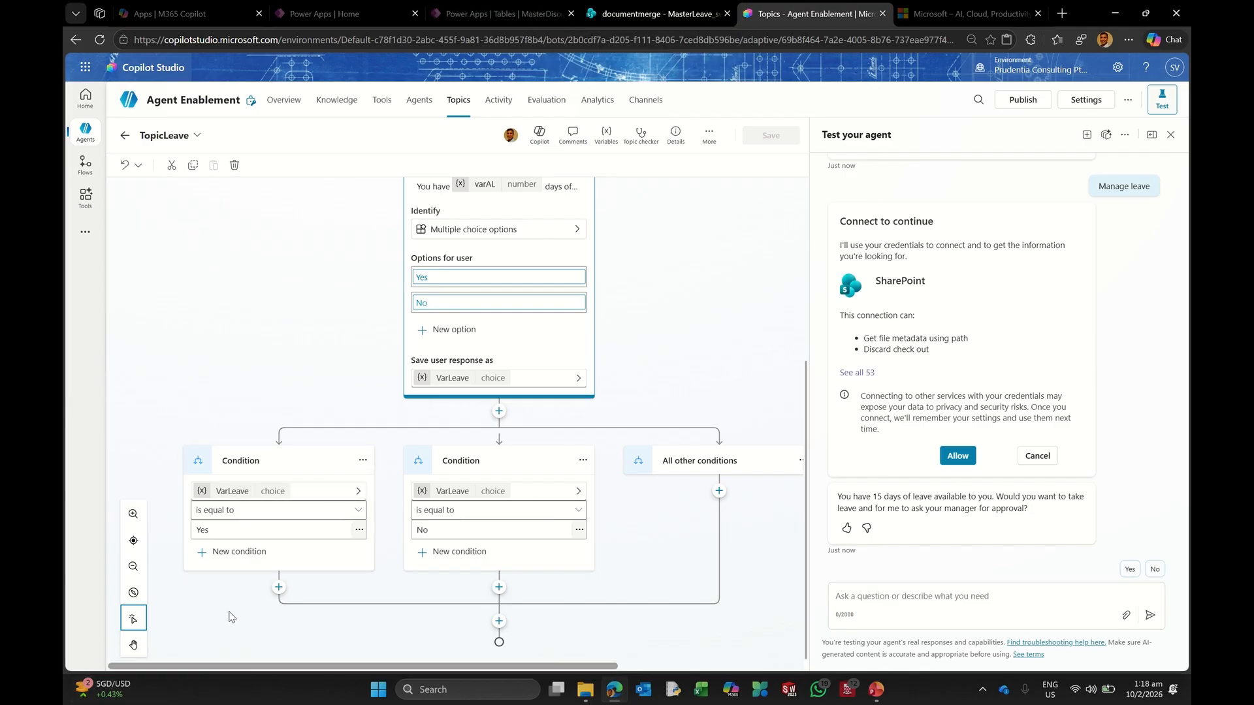
left_click(279, 588)
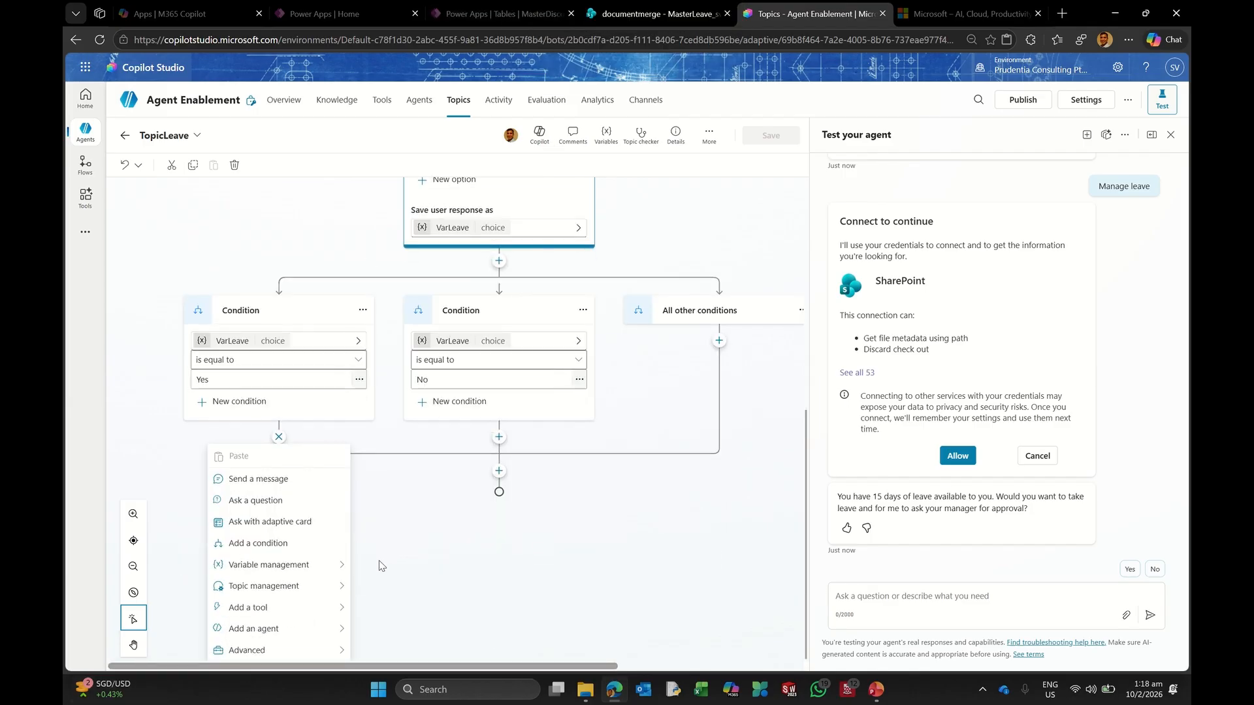
left_click(294, 507)
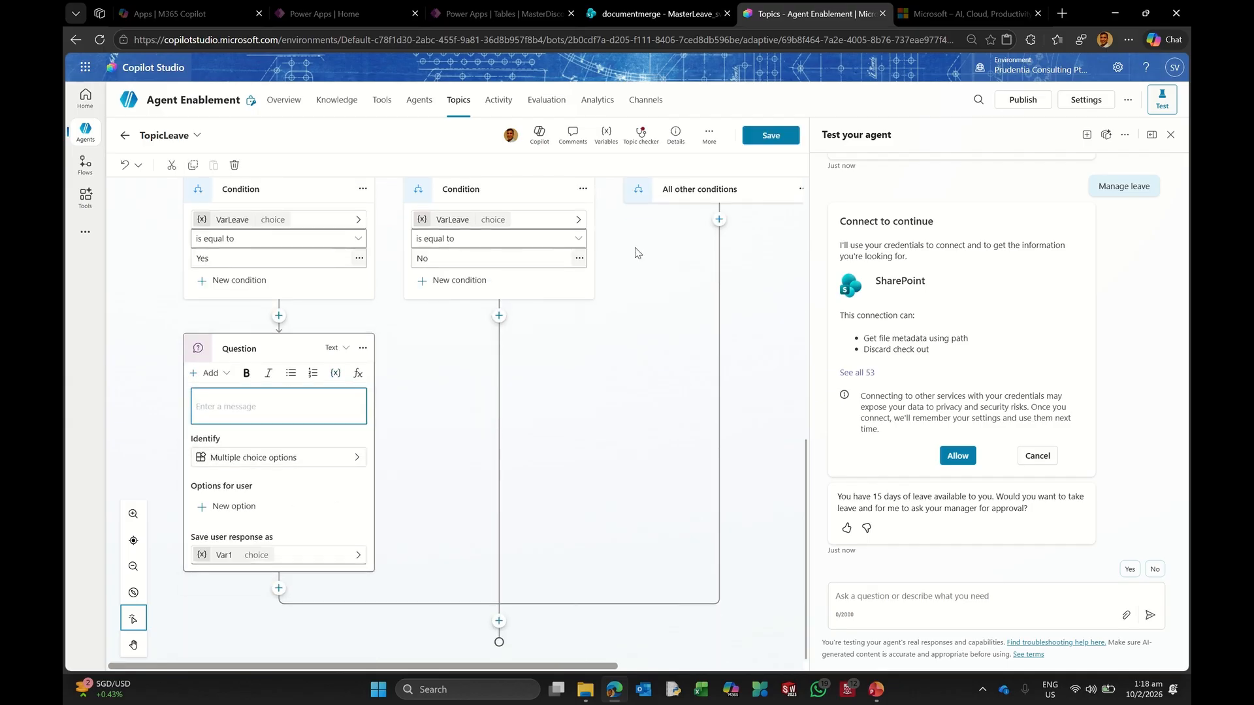
Step: Enter the 'Great! How ma…' prompt asking how many leave days, ONLY a NUMBER
type("How")
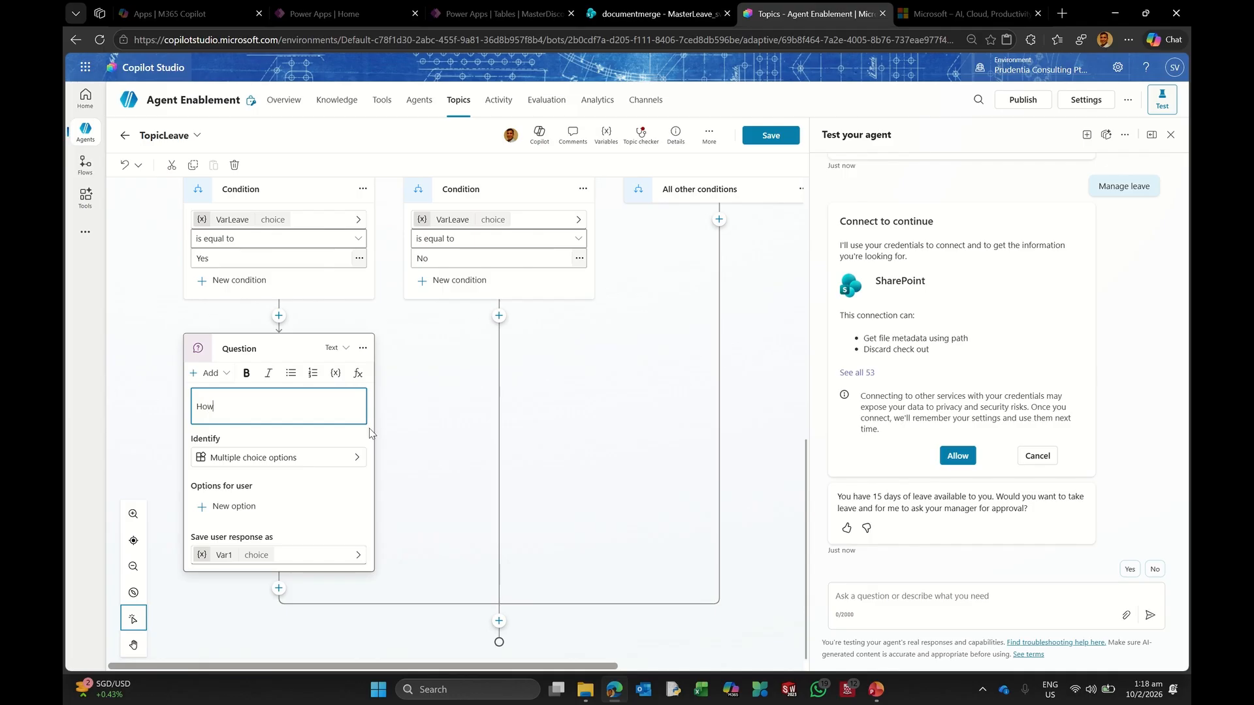
key("BackSpace")
key("BackSpace")
key("BackSpace")
key("BackSpace")
key("BackSpace")
key("BackSpace")
key("BackSpace")
key("BackSpace")
type("Great! How many days of leave")
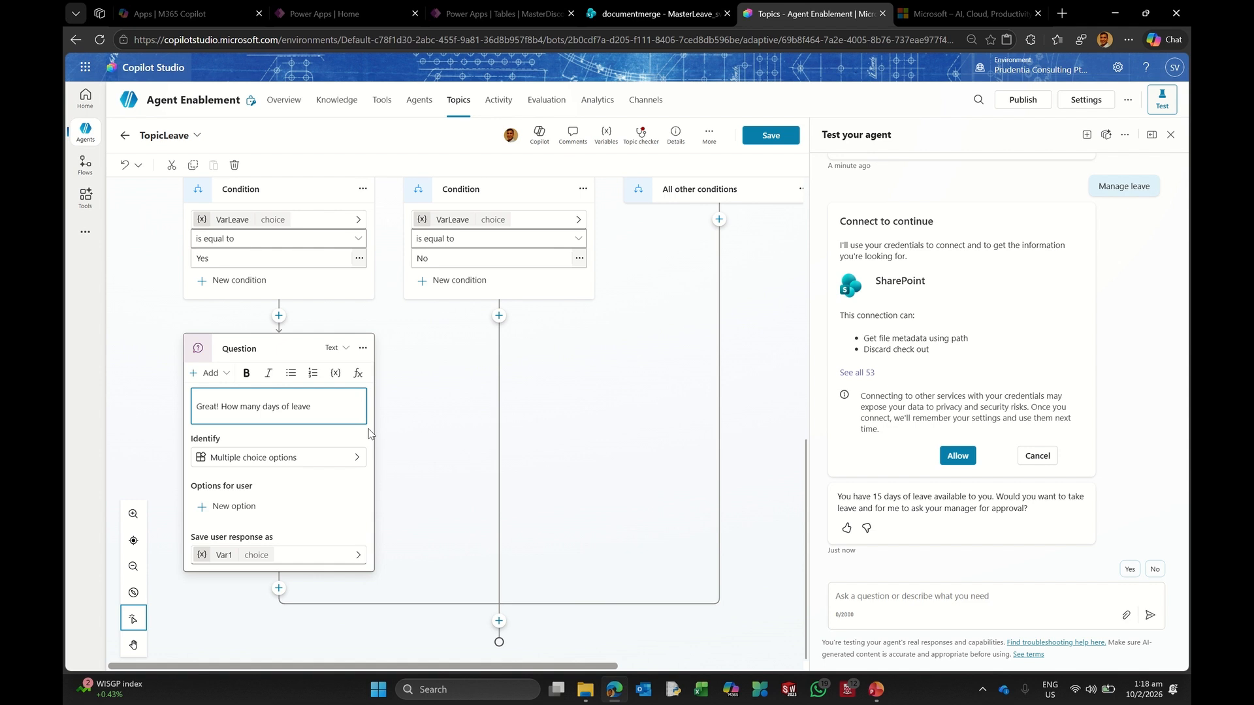
type("t to req")
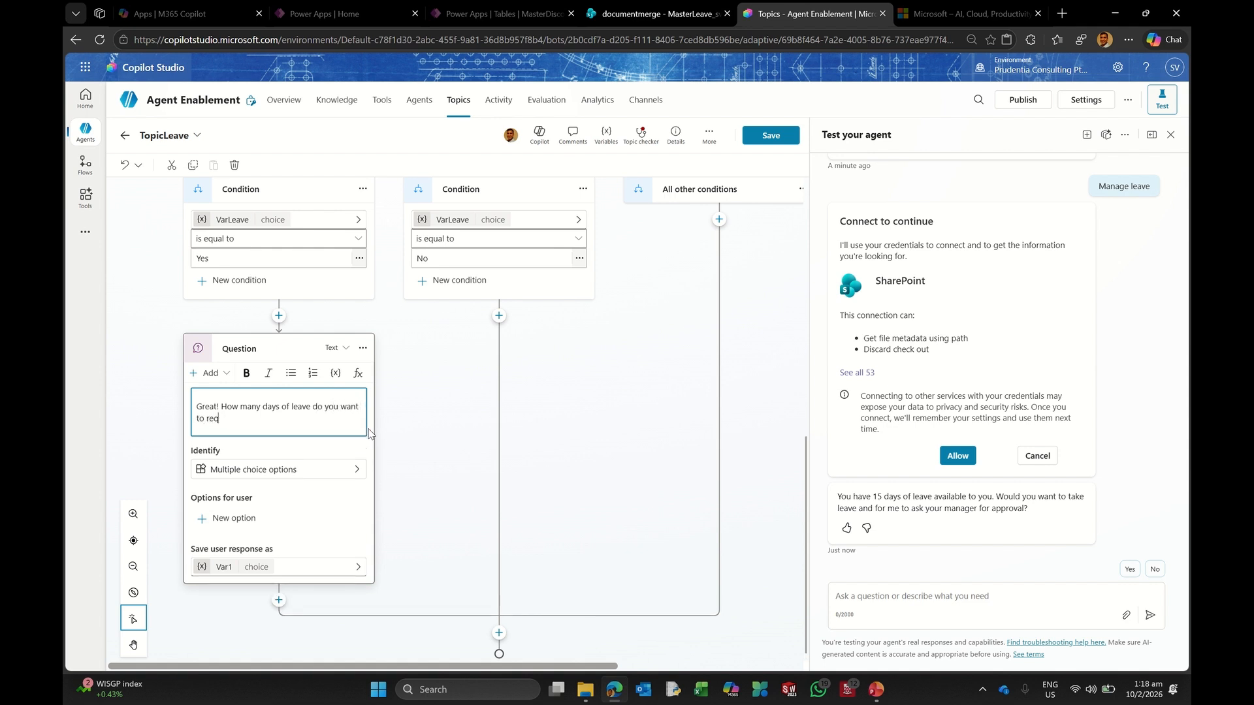
type("uest. Kindly give me ONLY a NUMBER.")
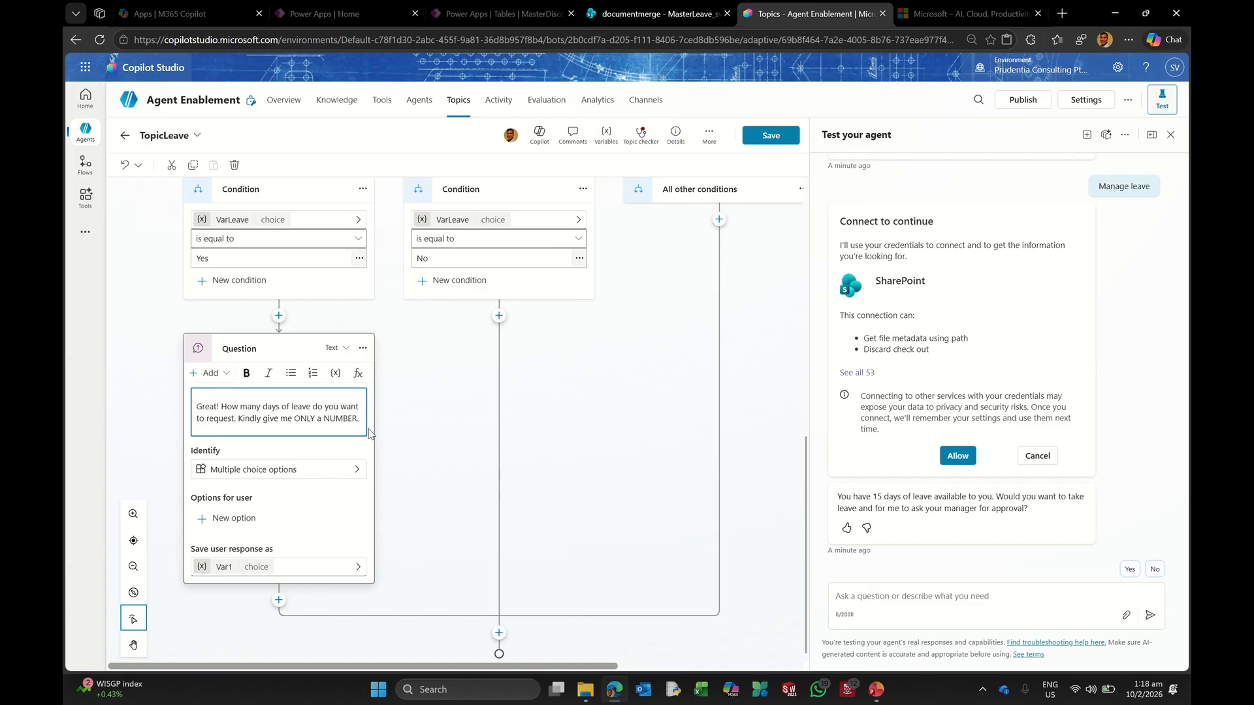
left_click(369, 434)
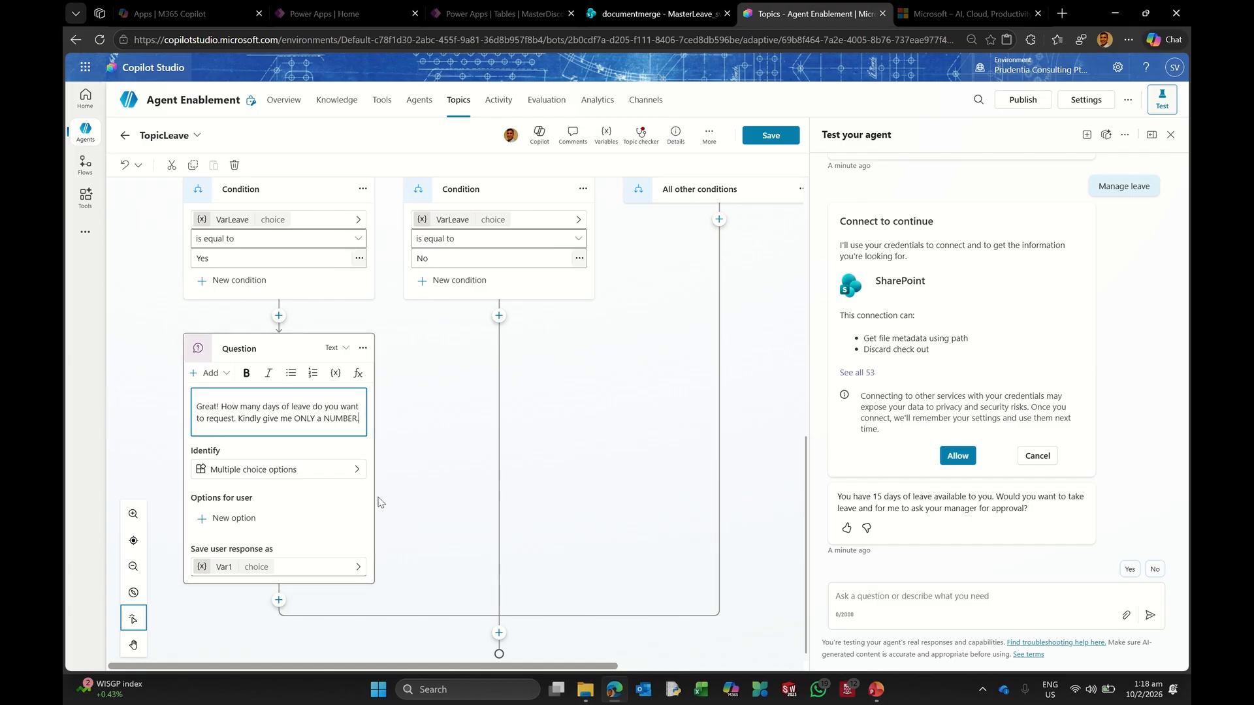
Step: Make the leave-days question identify Age as a number
left_click(342, 465)
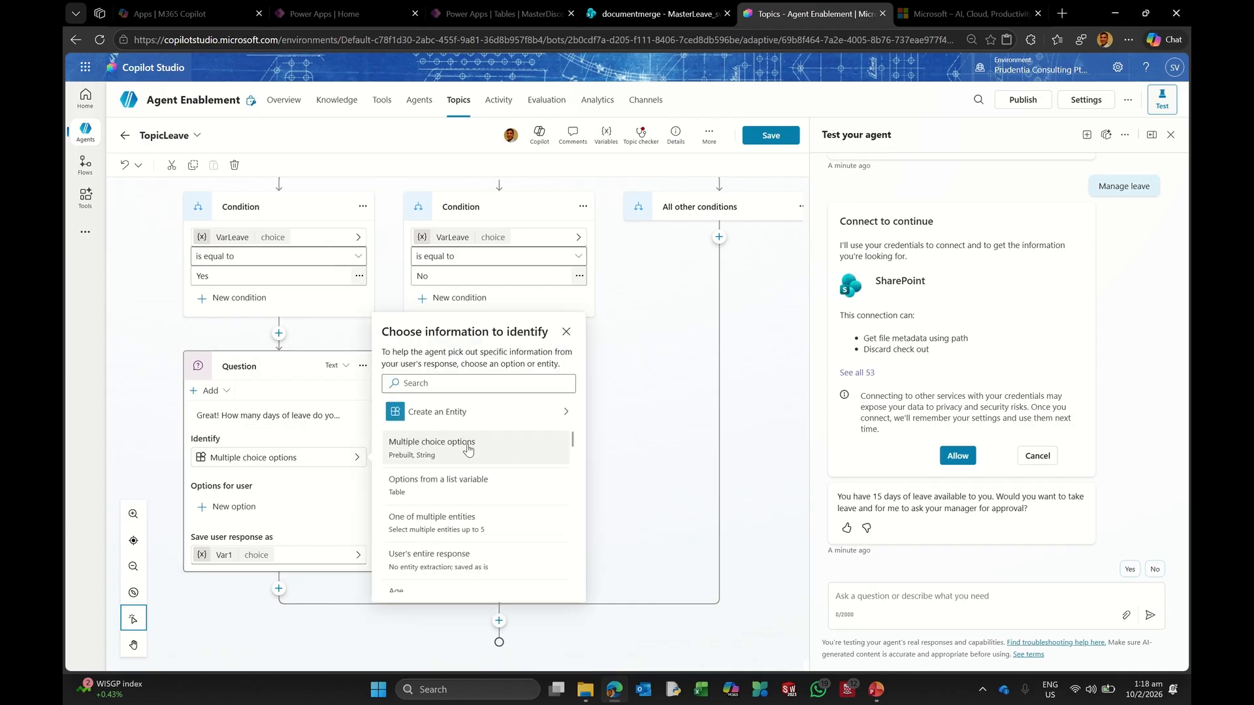
scroll(468, 451, "down", 2)
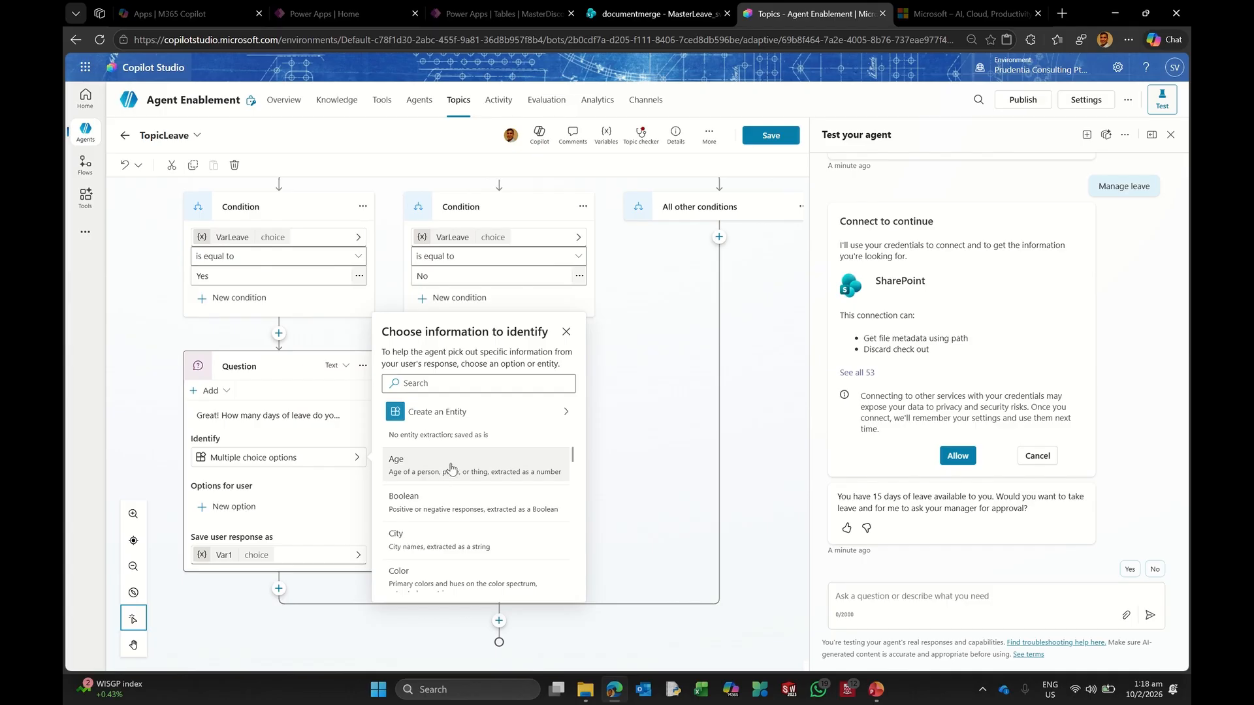
left_click(448, 465)
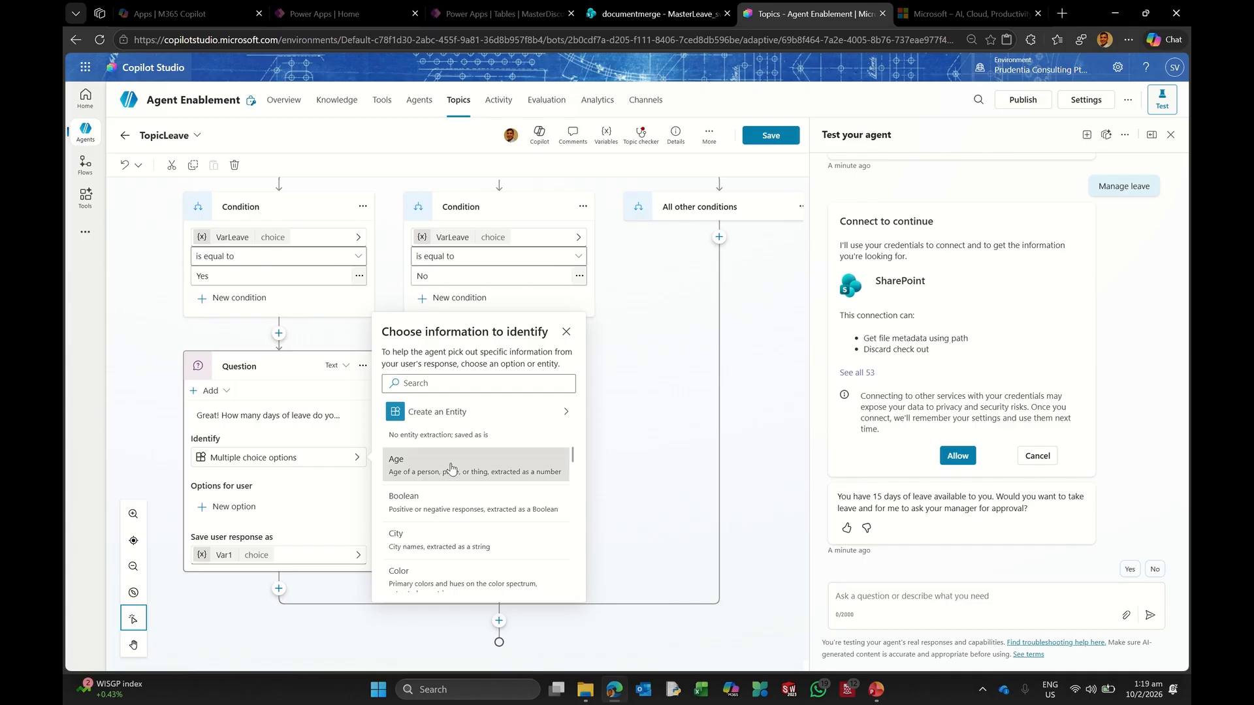
Step: Rename the answer variable to VarLeaveRequest and save the topic
left_click(249, 554)
left_click(658, 218)
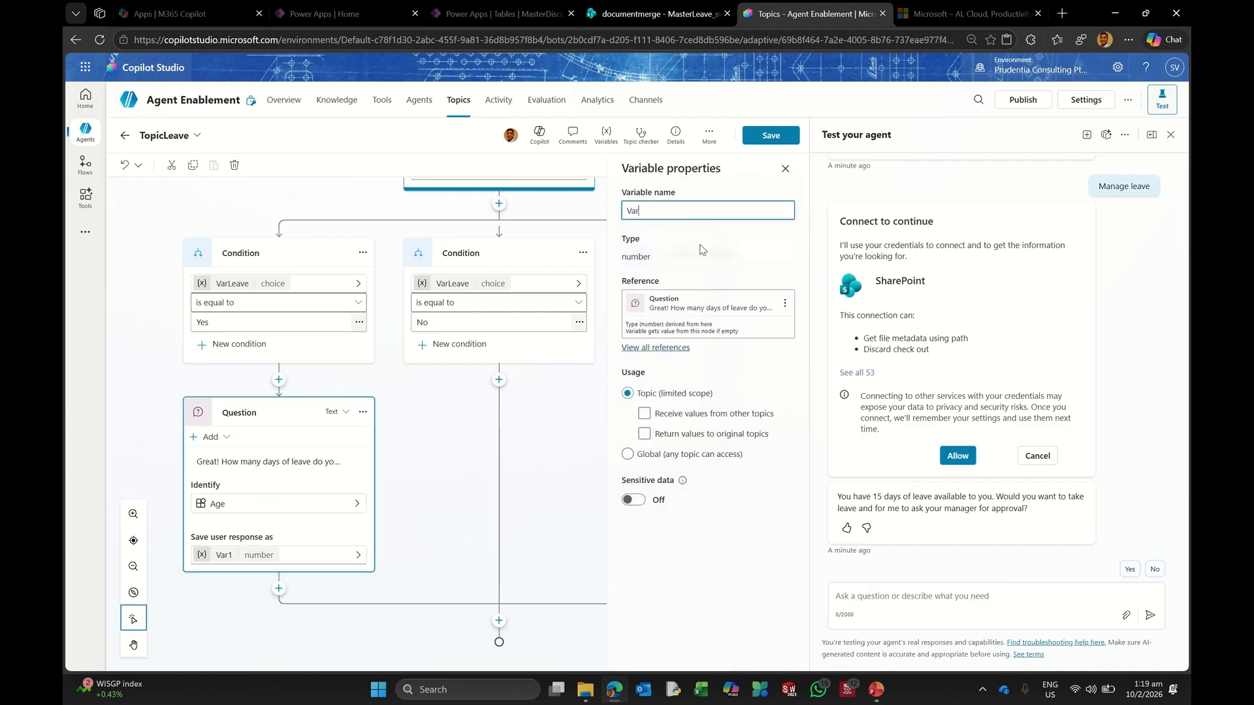
type("LeaveRequest")
left_click(537, 482)
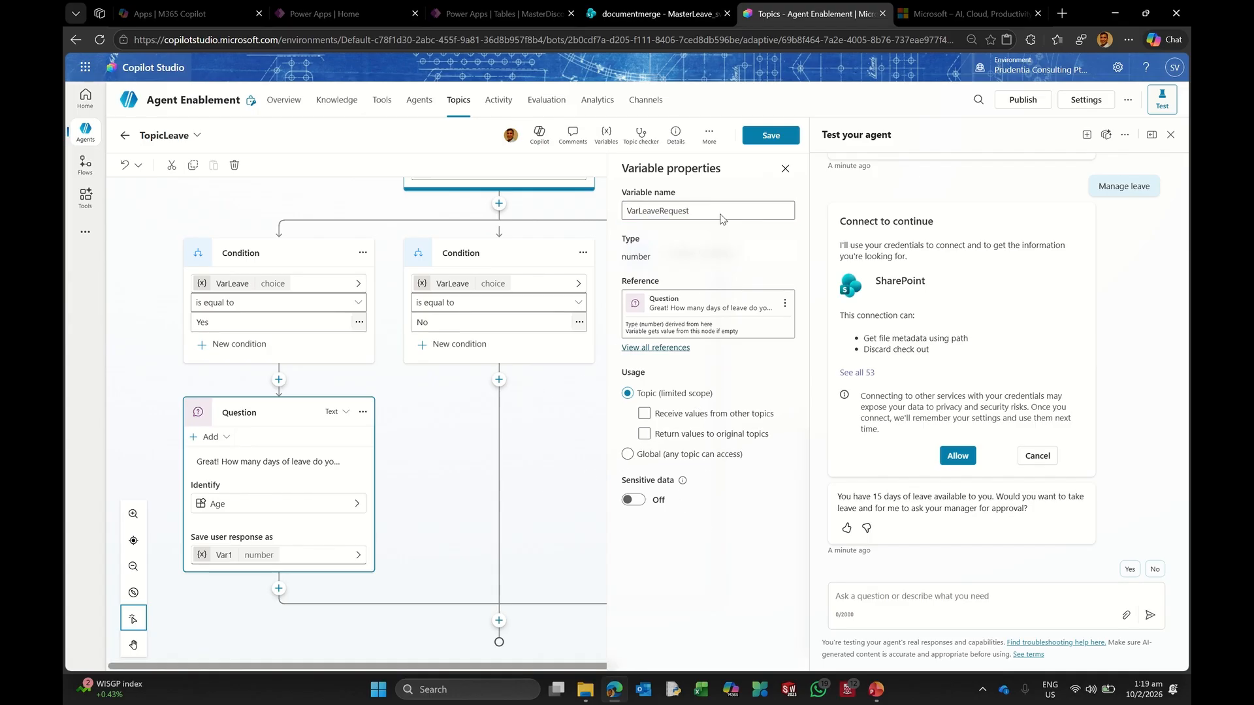
left_click(758, 139)
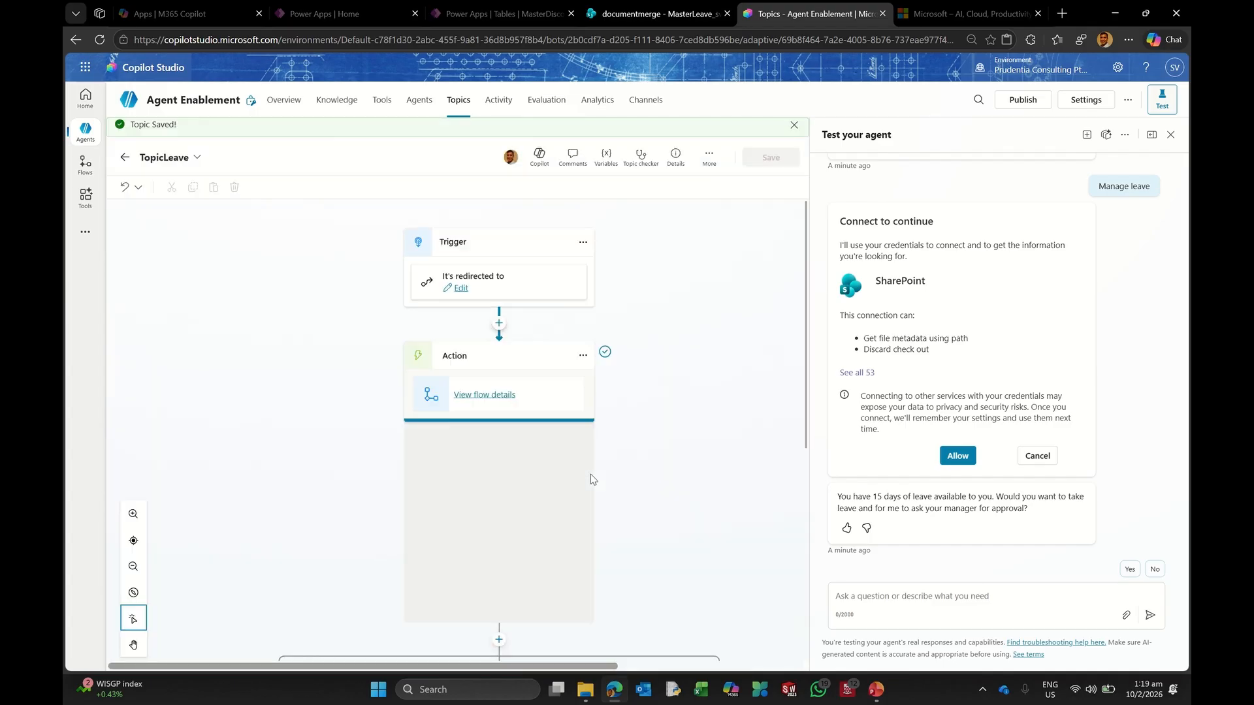
scroll(334, 505, "down", 5)
scroll(335, 505, "down", 1)
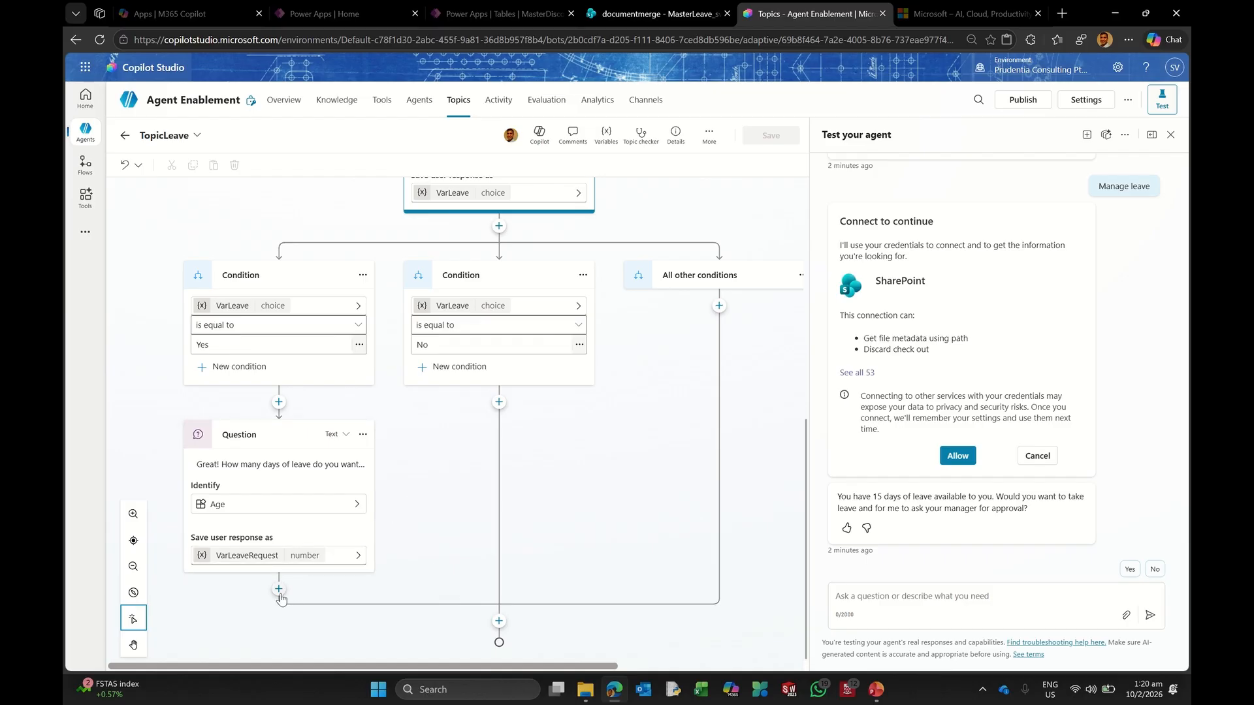
Step: Add a new agent flow as a tool step after the leave-days question
left_click(280, 589)
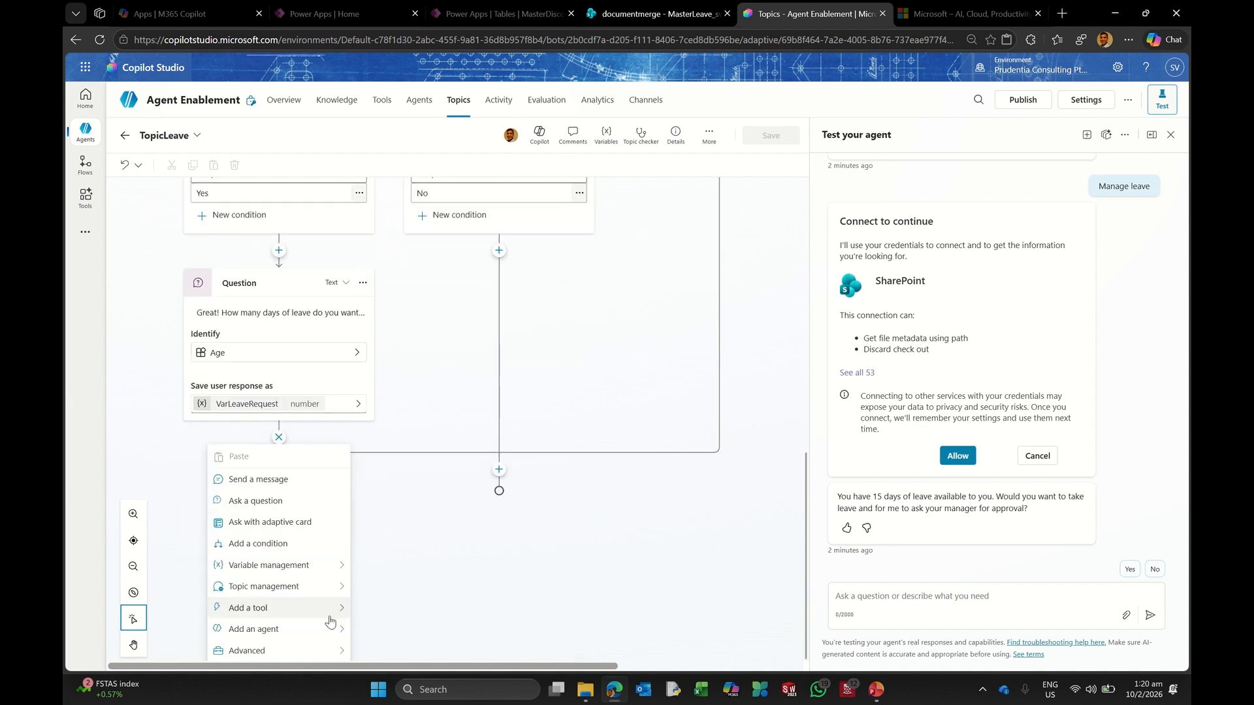
left_click(313, 608)
left_click(288, 631)
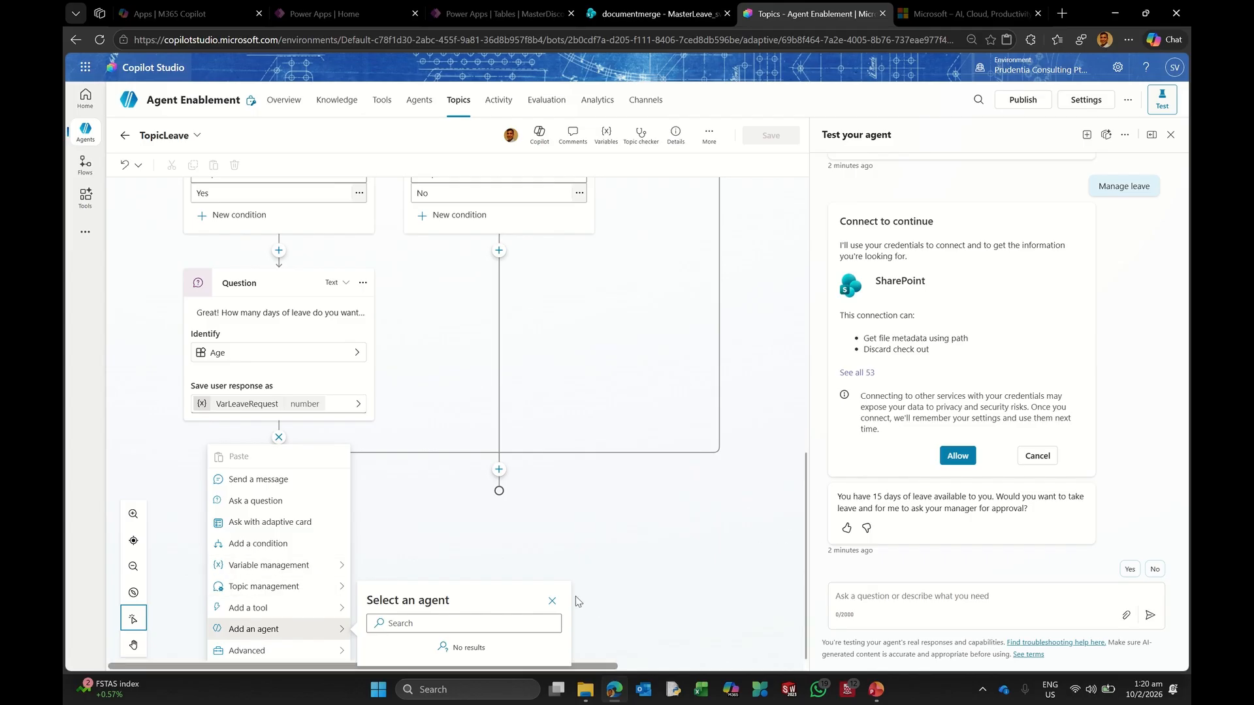
left_click(552, 603)
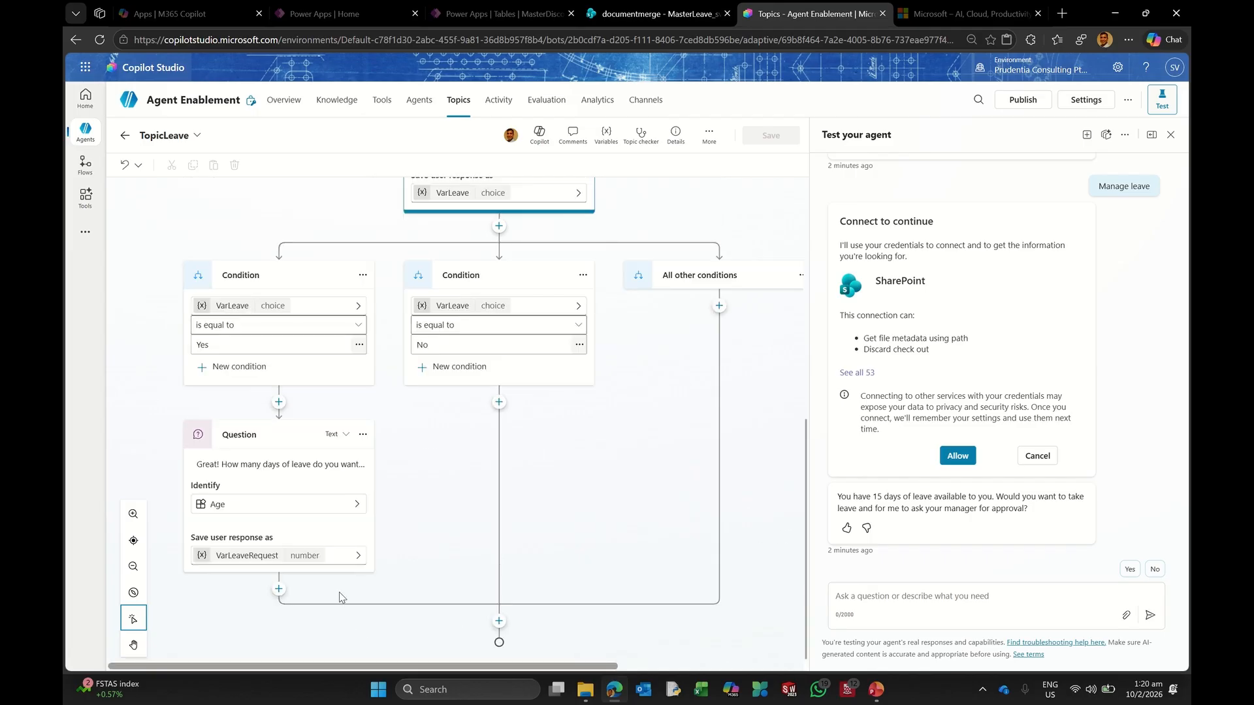
left_click(279, 589)
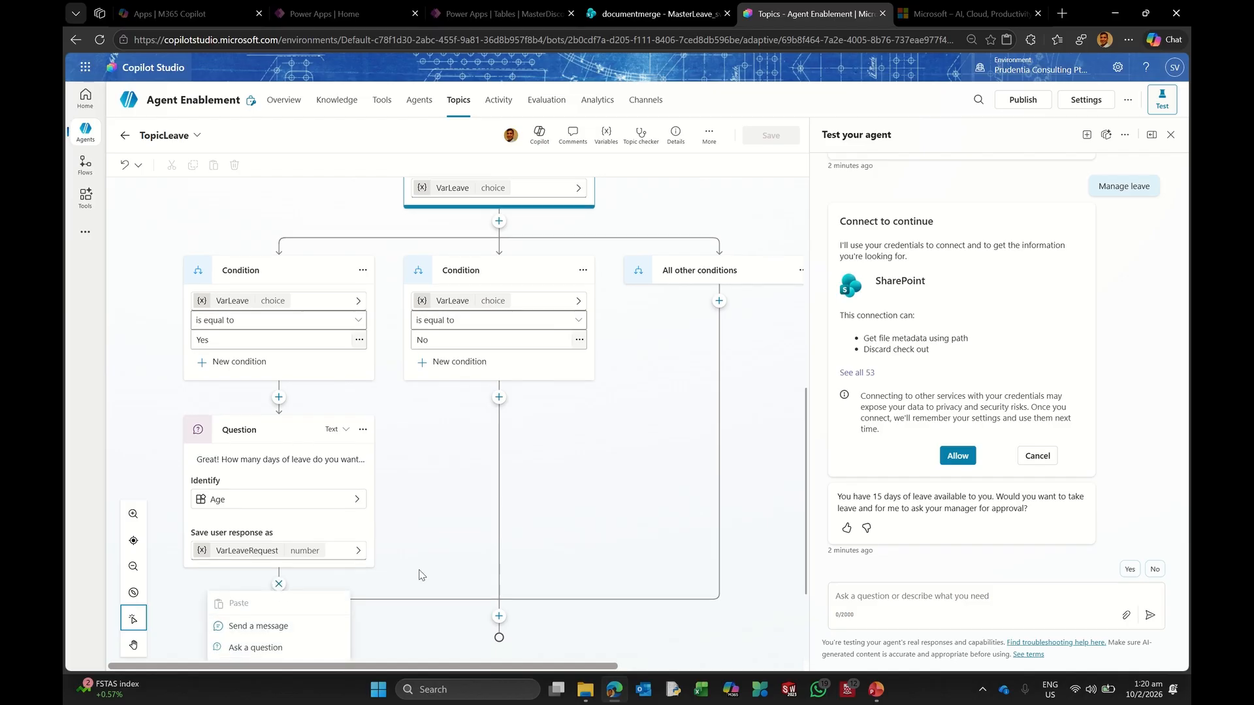
mouse_move(273, 617)
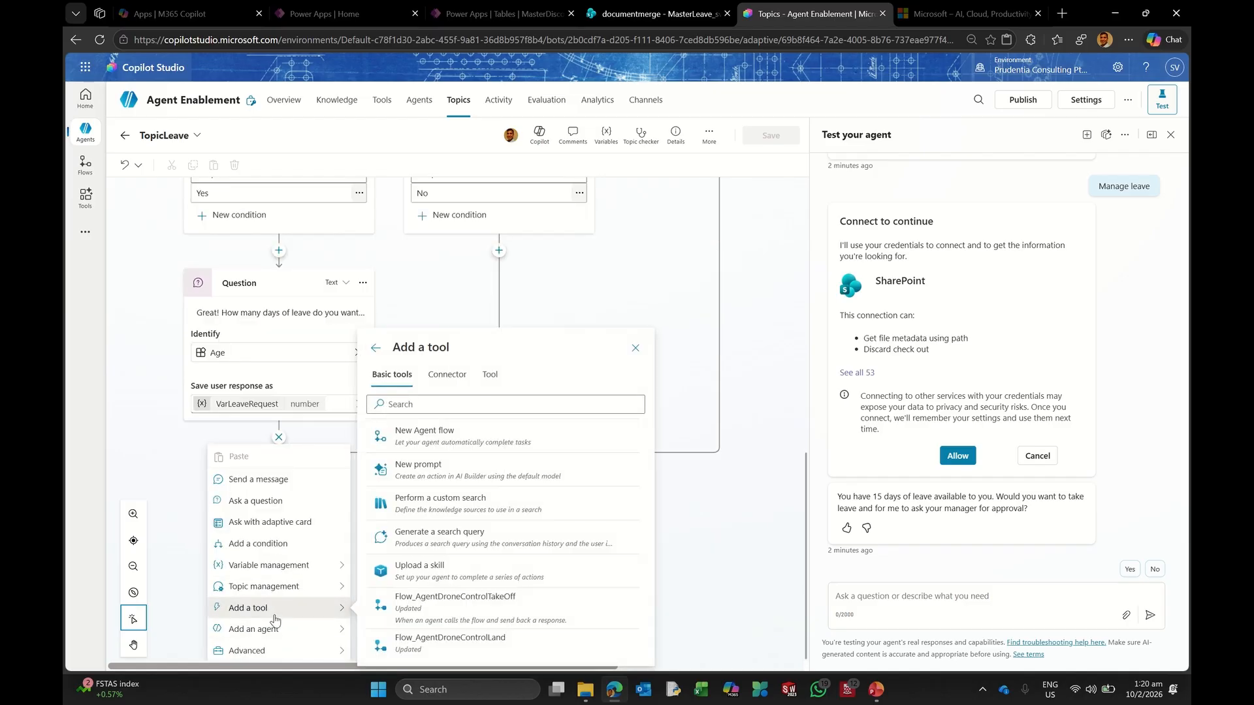
left_click(456, 437)
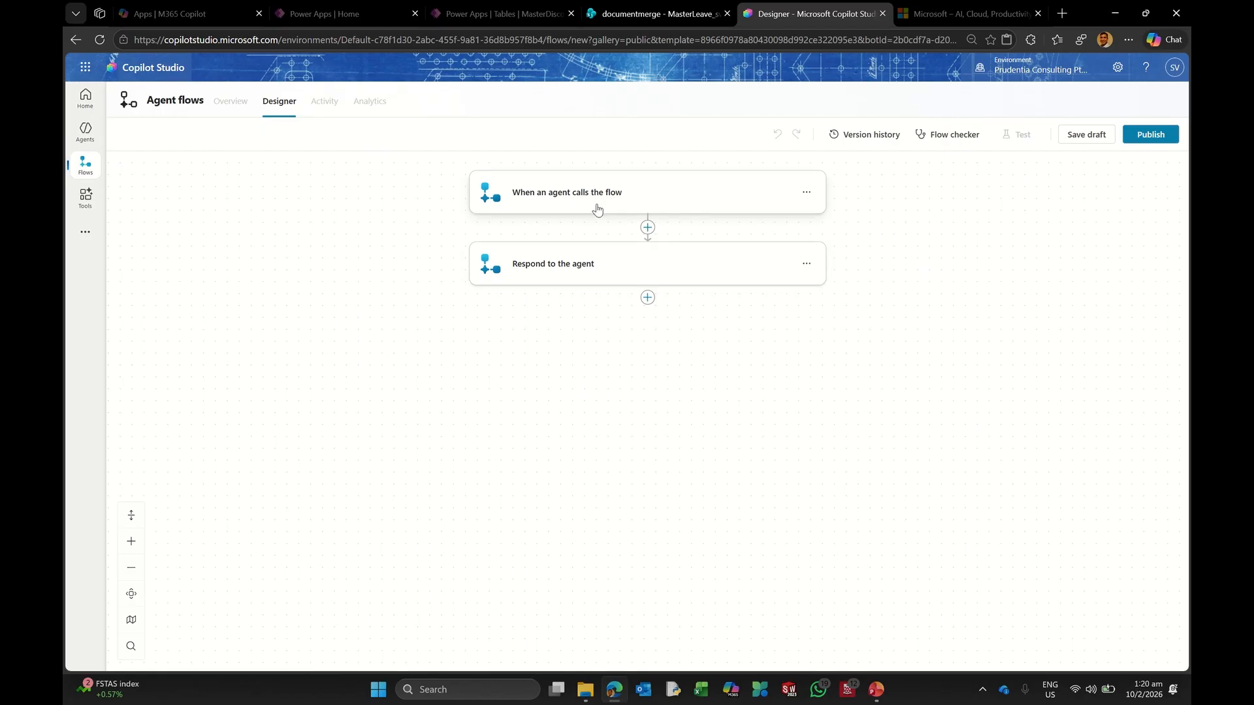
Step: Add a number input named varALeave to the flow trigger
left_click(570, 197)
left_click(539, 221)
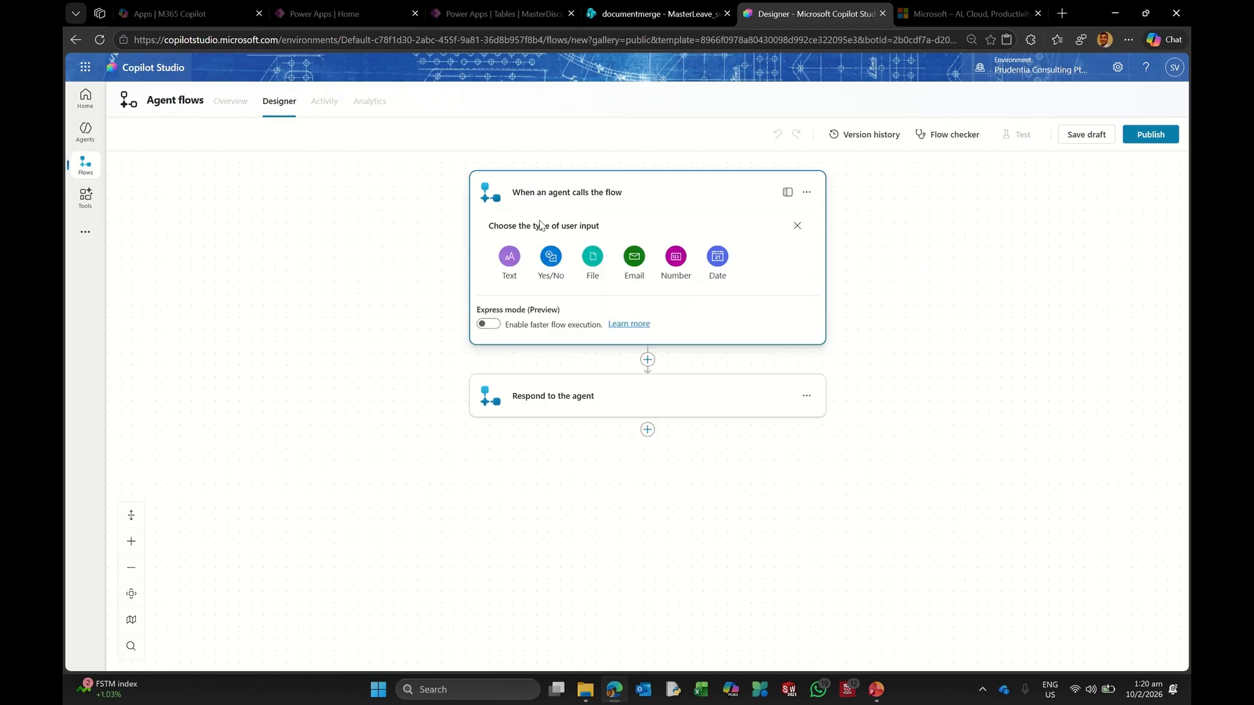
left_click(676, 260)
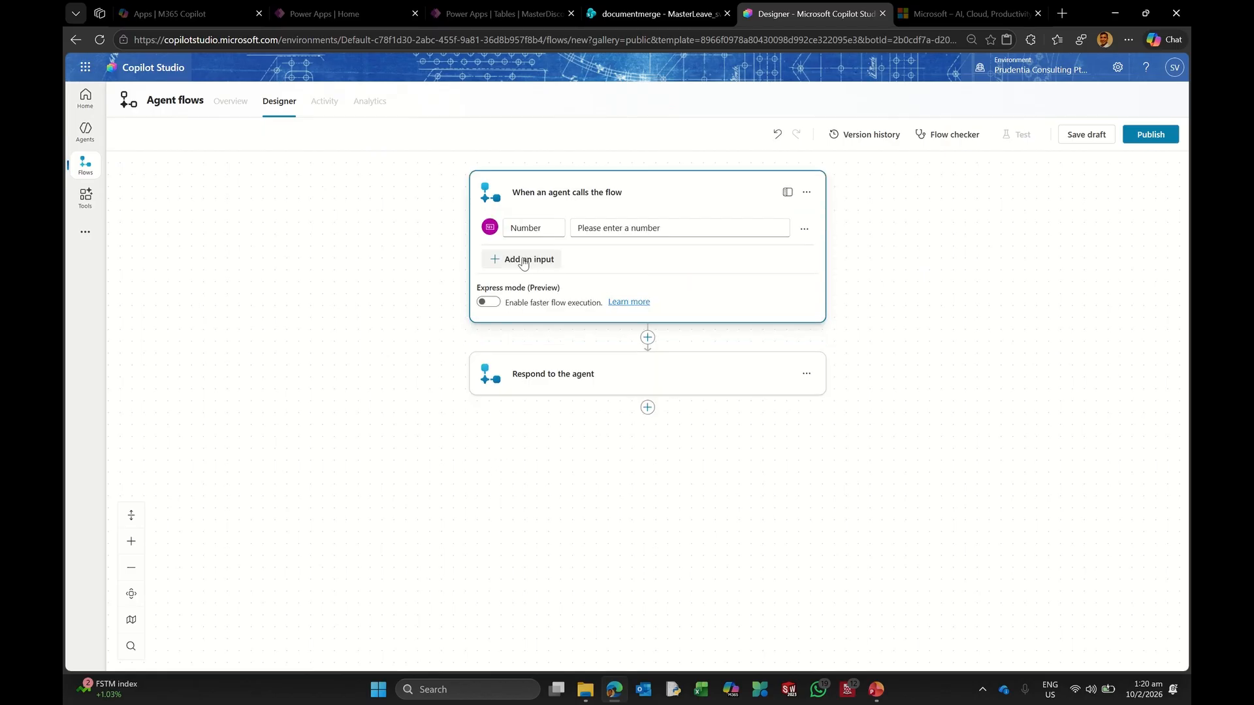
left_click(534, 228)
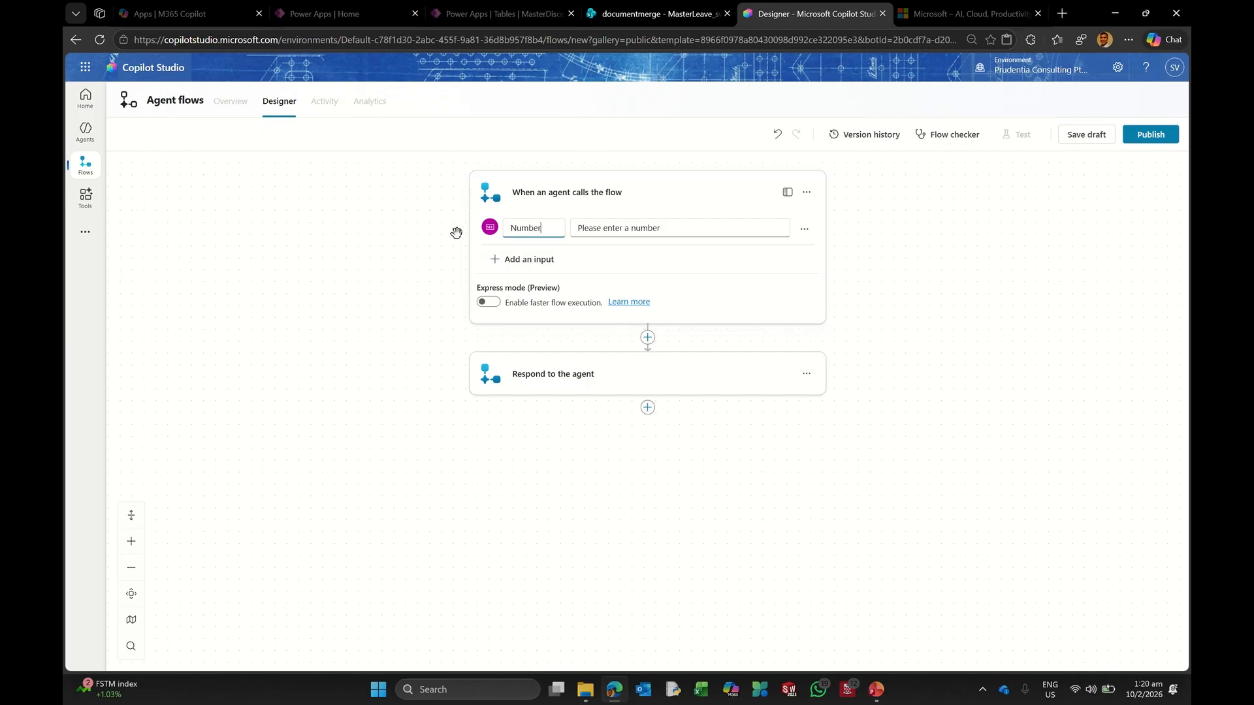
key("BackSpace")
key("BackSpace")
key("BackSpace")
key("BackSpace")
key("BackSpace")
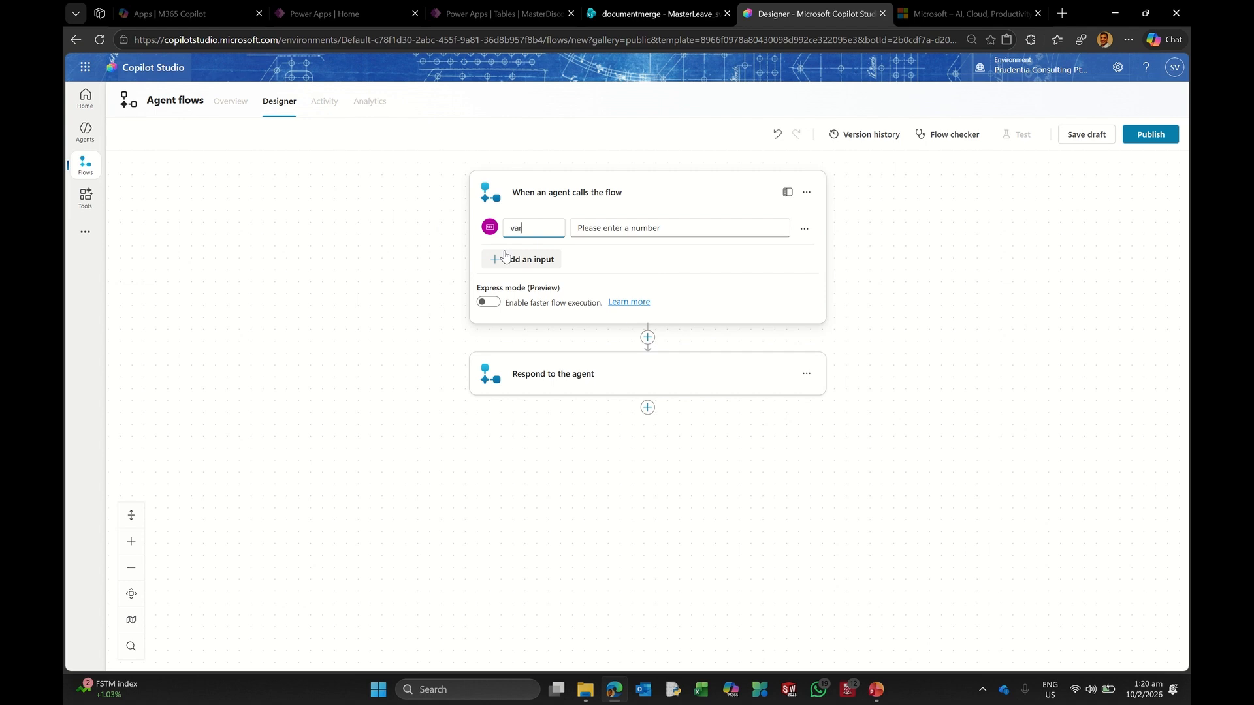
type("varAva")
key("BackSpace")
key("BackSpace")
type("Leave")
Step: Add a second number input to the trigger named varLrequest
left_click(536, 260)
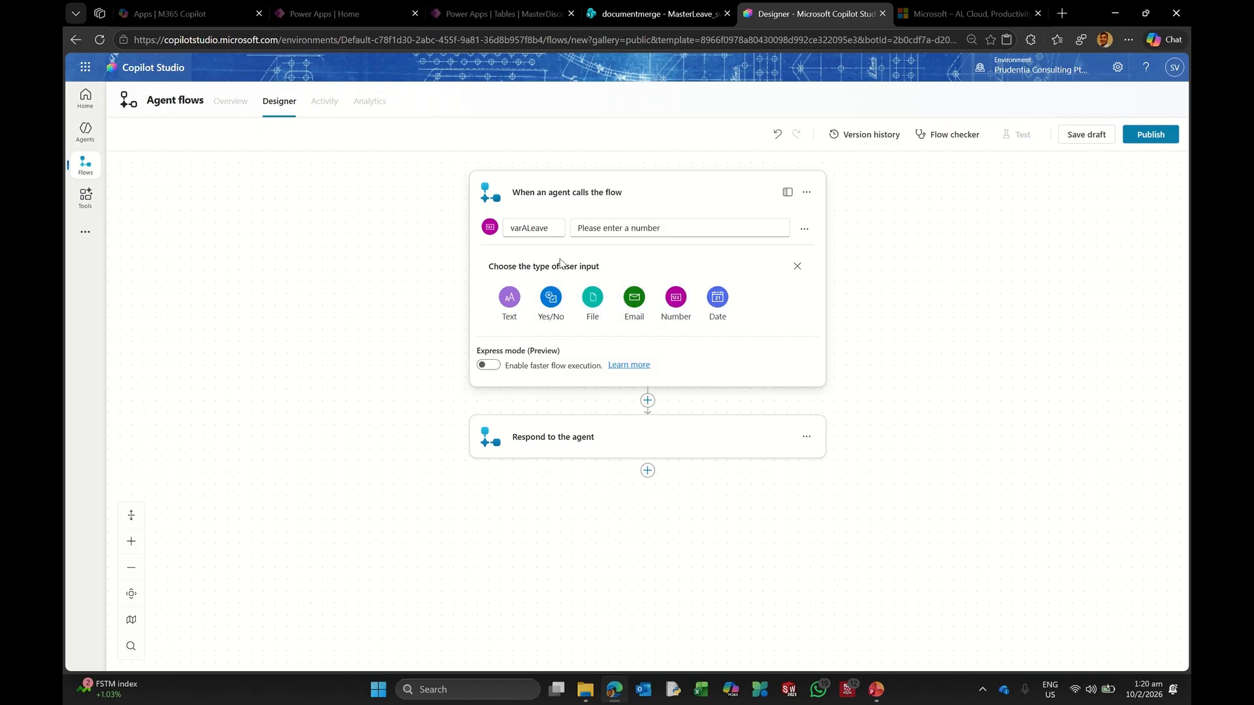
left_click(676, 298)
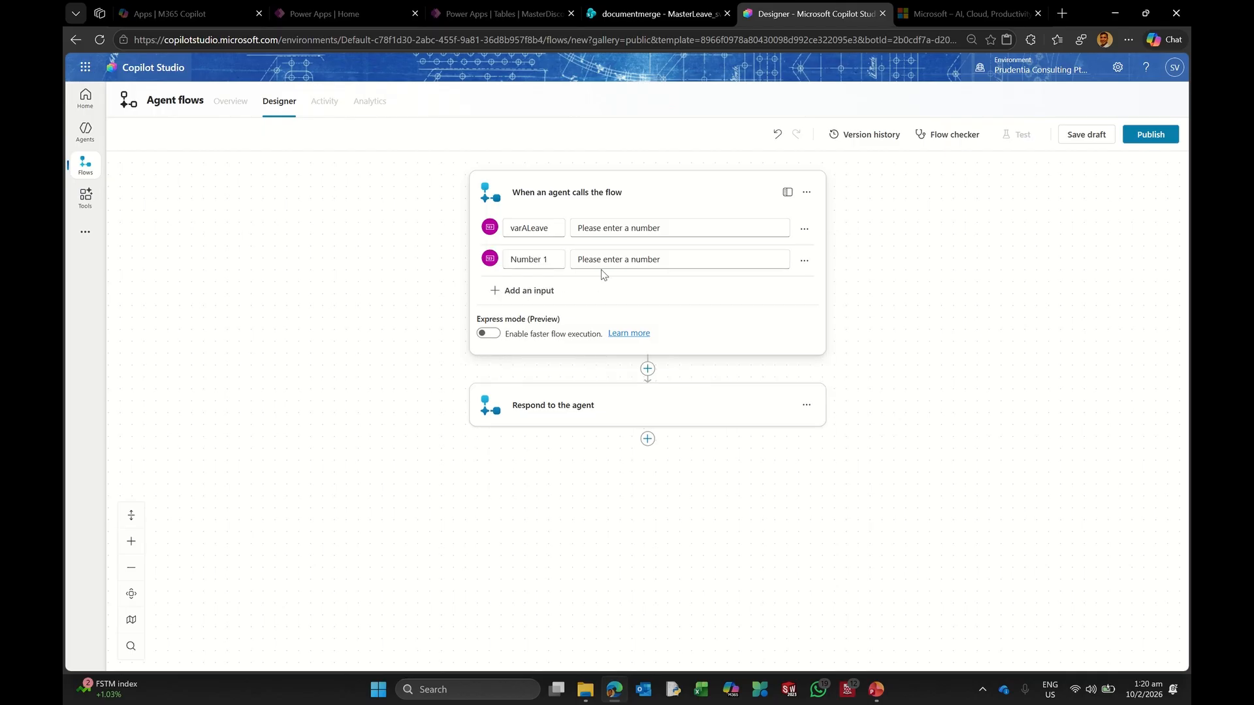
left_click(550, 258)
key("BackSpace")
key("BackSpace")
type("varLrequest")
left_click(941, 341)
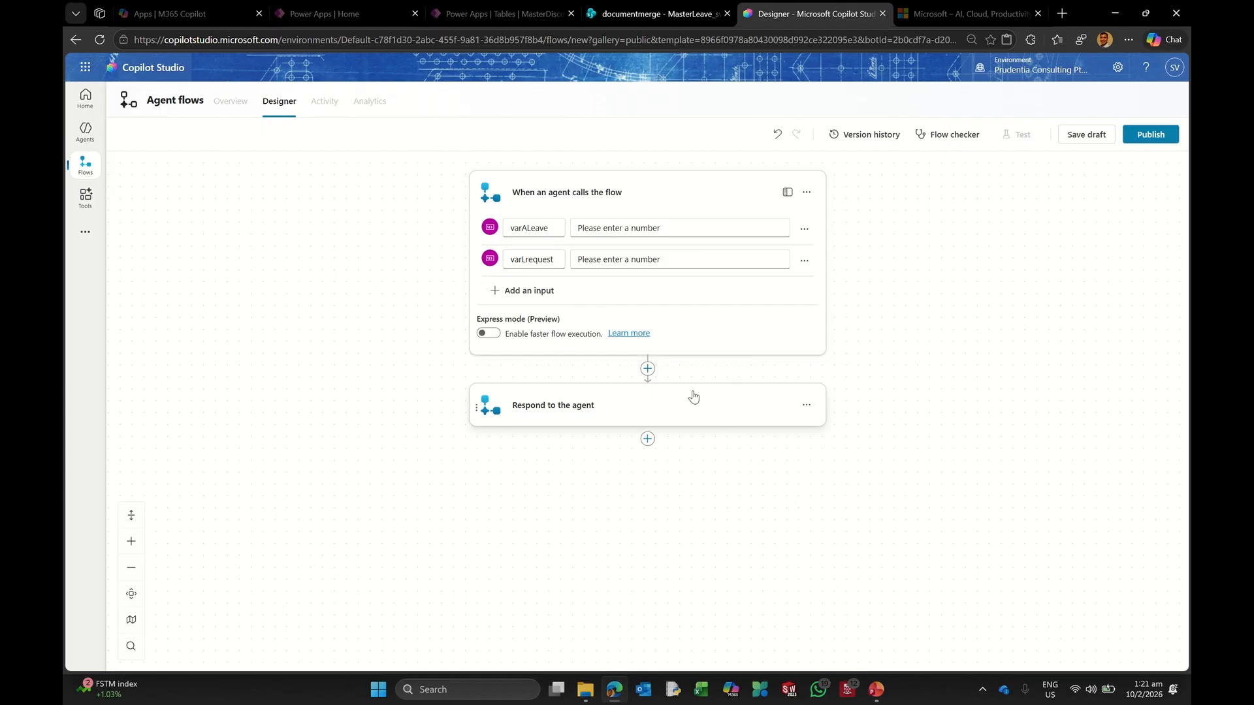
left_click(647, 369)
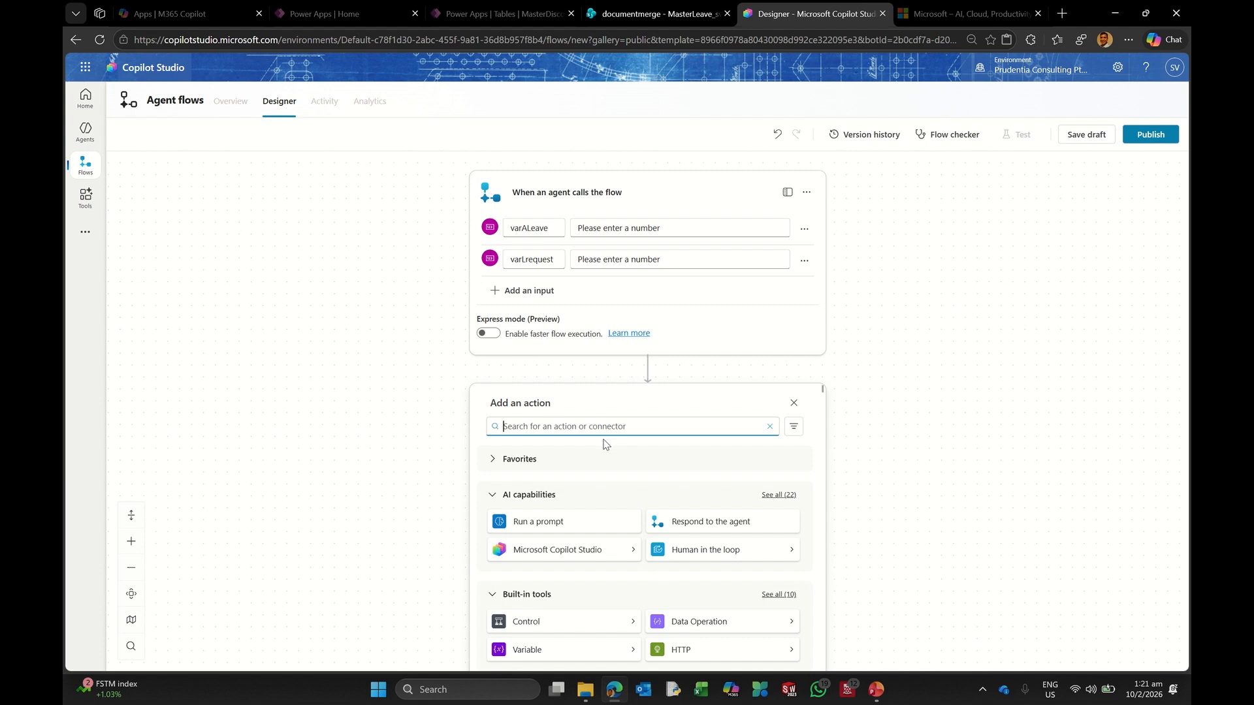
Step: Add a Start and wait for an approval action with a new standard approvals connection
type("approval")
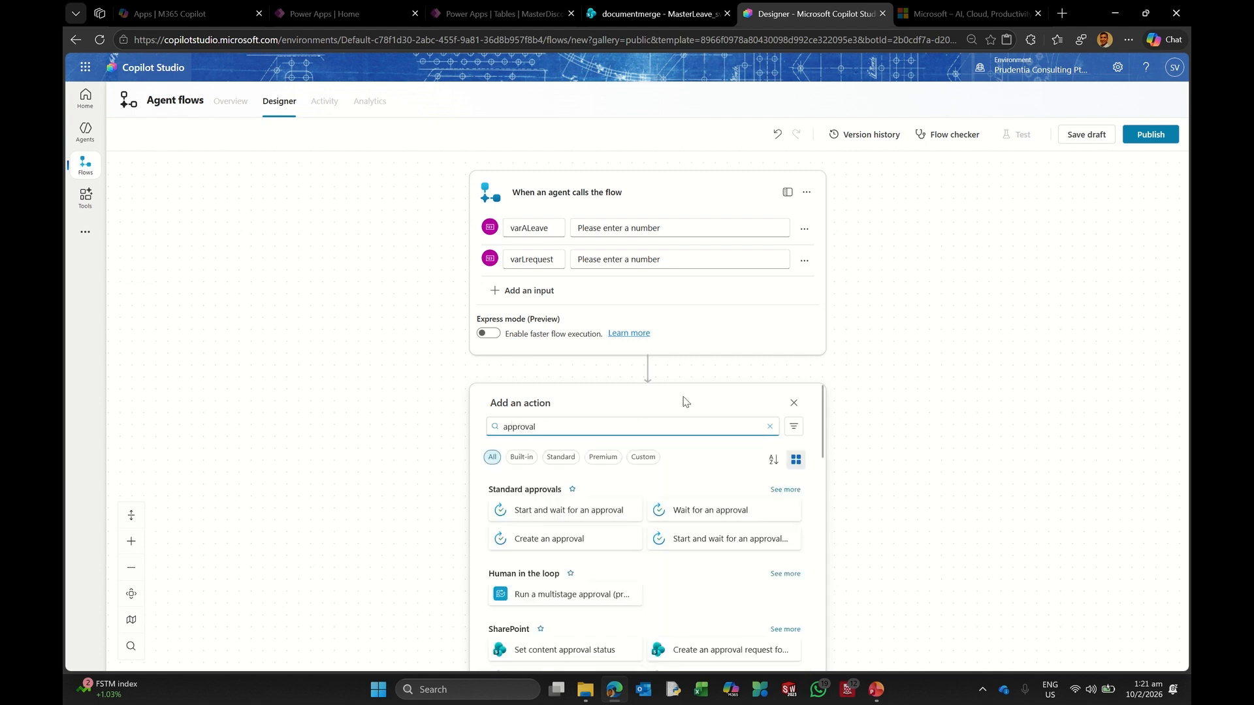
scroll(848, 387, "down", 2)
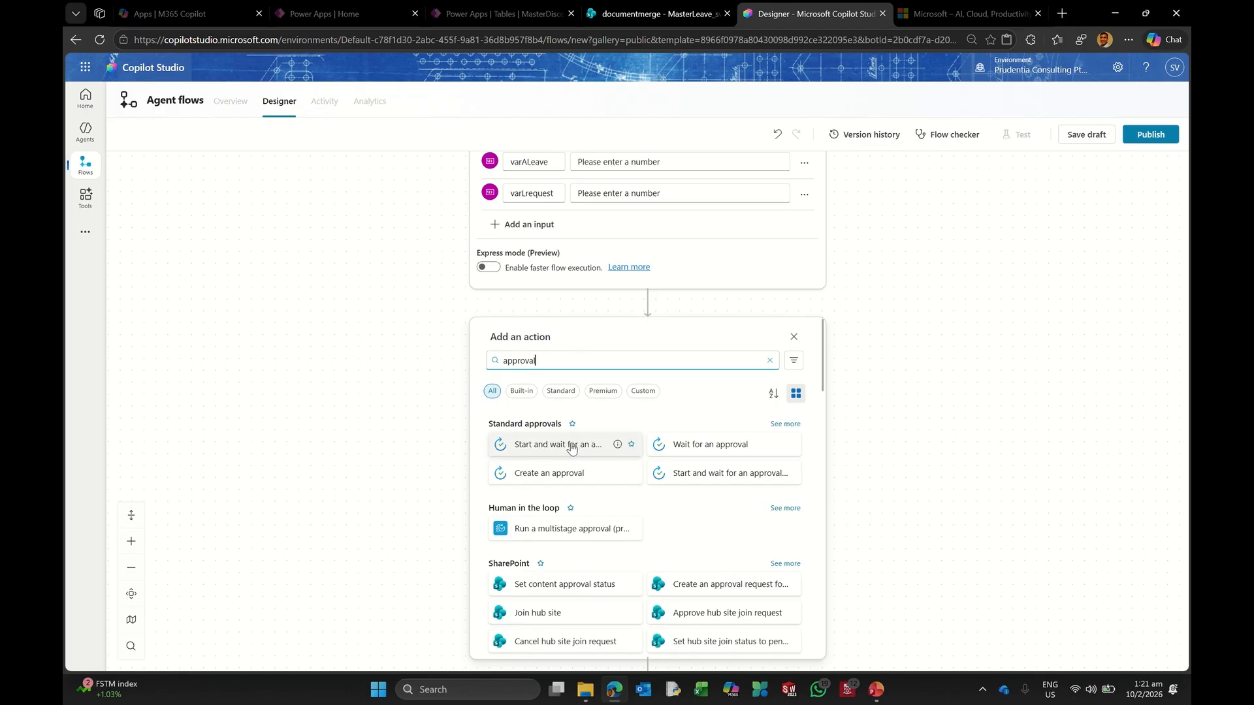
left_click(569, 448)
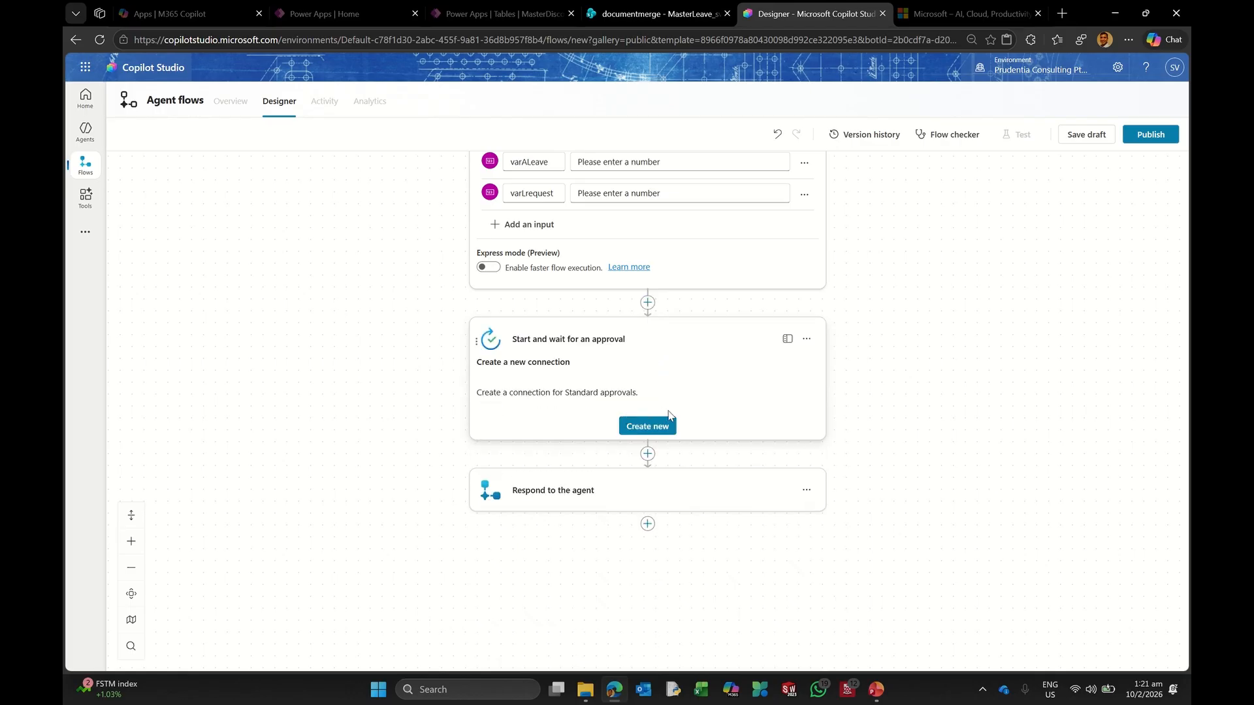
left_click(647, 426)
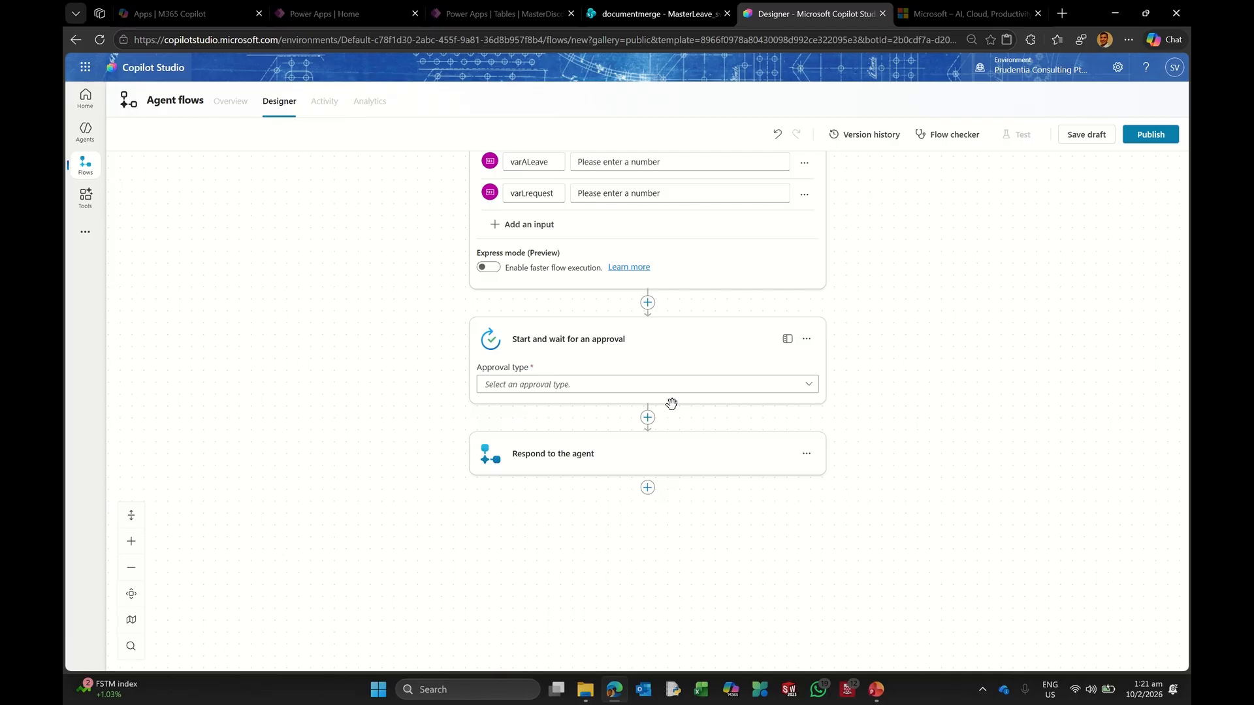
left_click(805, 385)
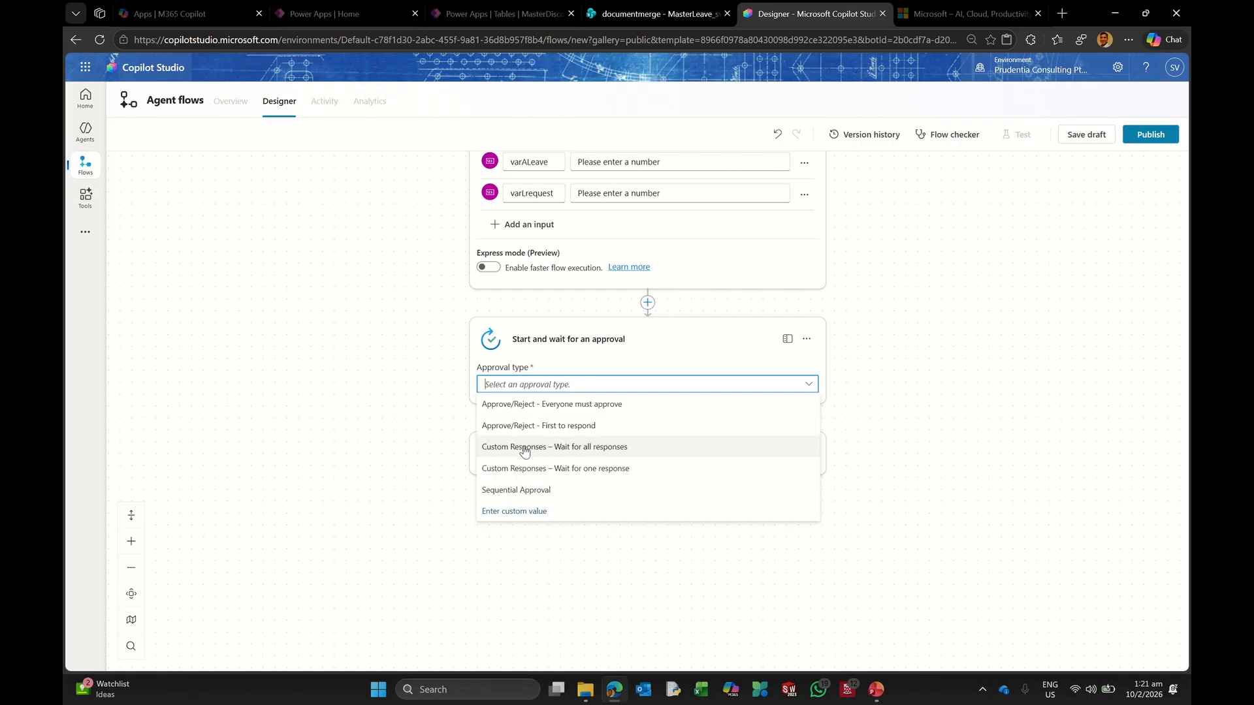
Step: Make the approval Approve/Reject - First to respond, titled as a leave review with the varLrequest value
left_click(552, 426)
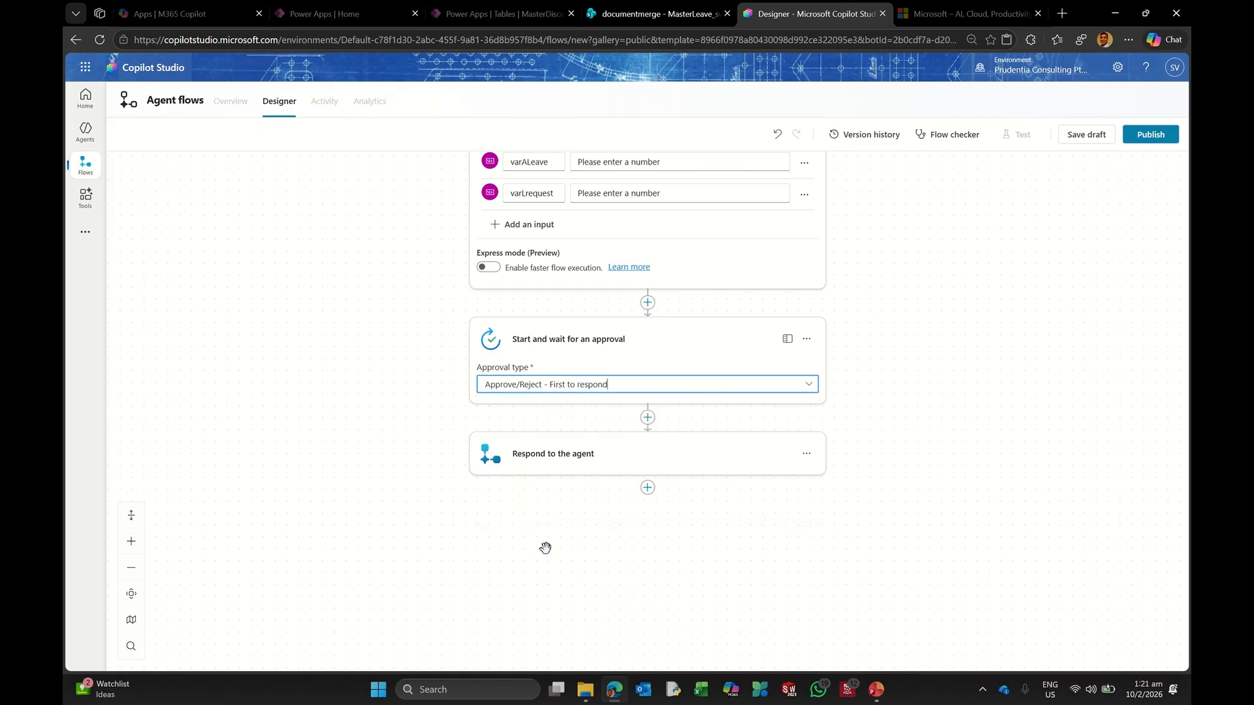
left_click(519, 424)
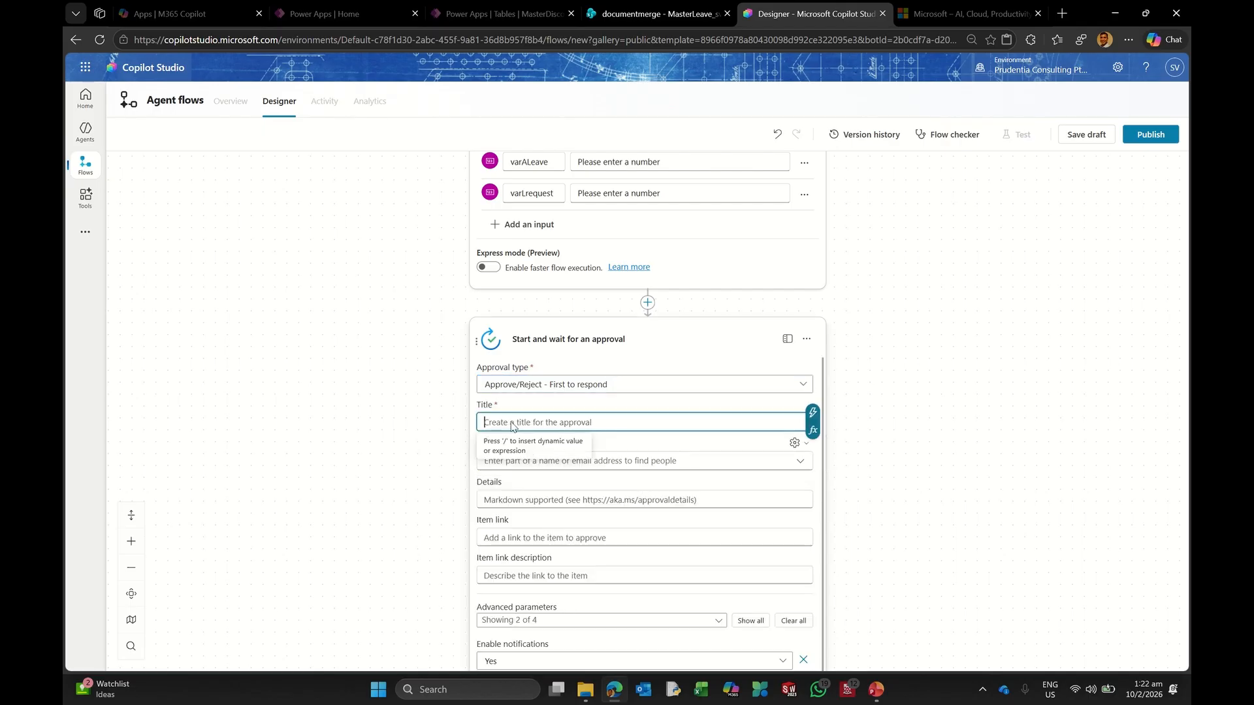
type("Kind")
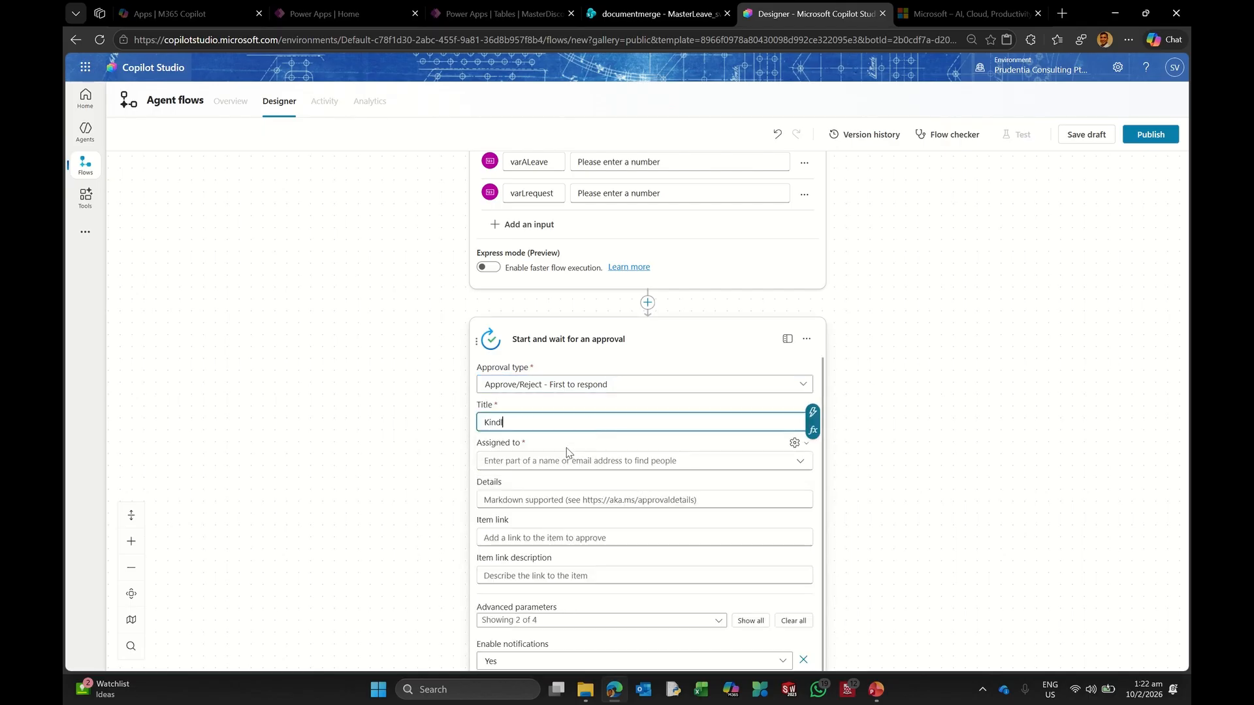
type("ly review leave request")
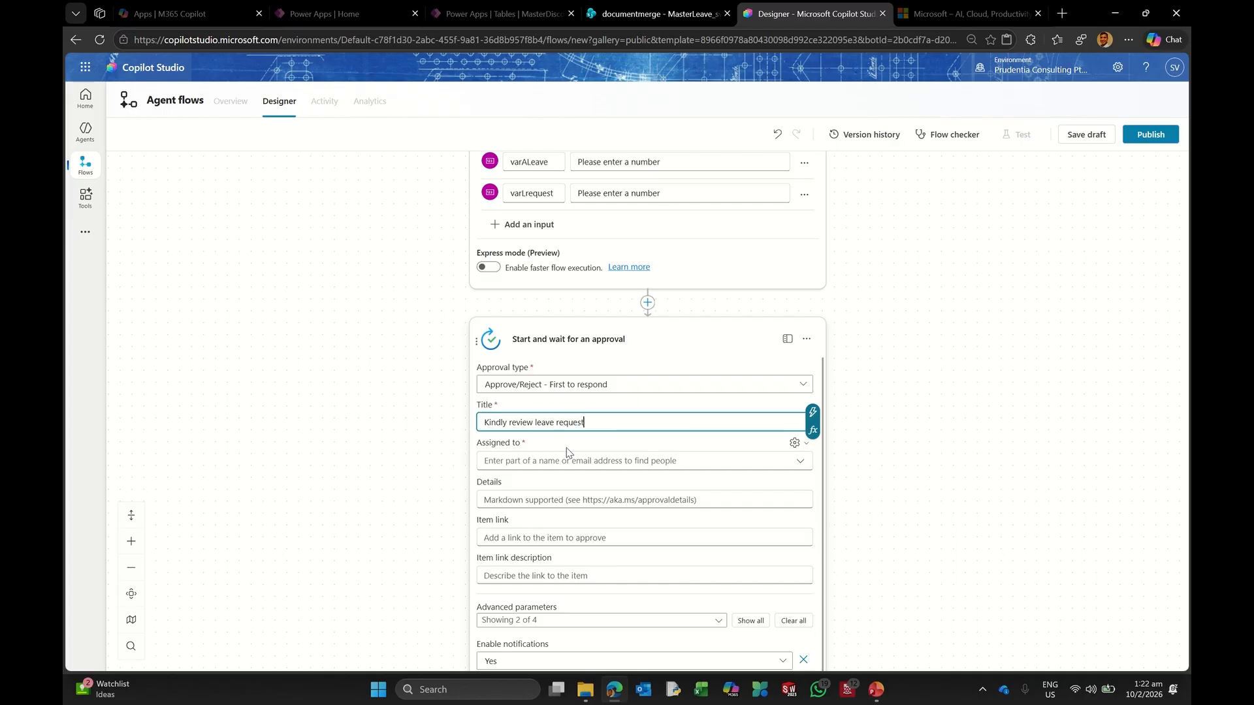
type(" wi")
key("BackSpace")
key("BackSpace")
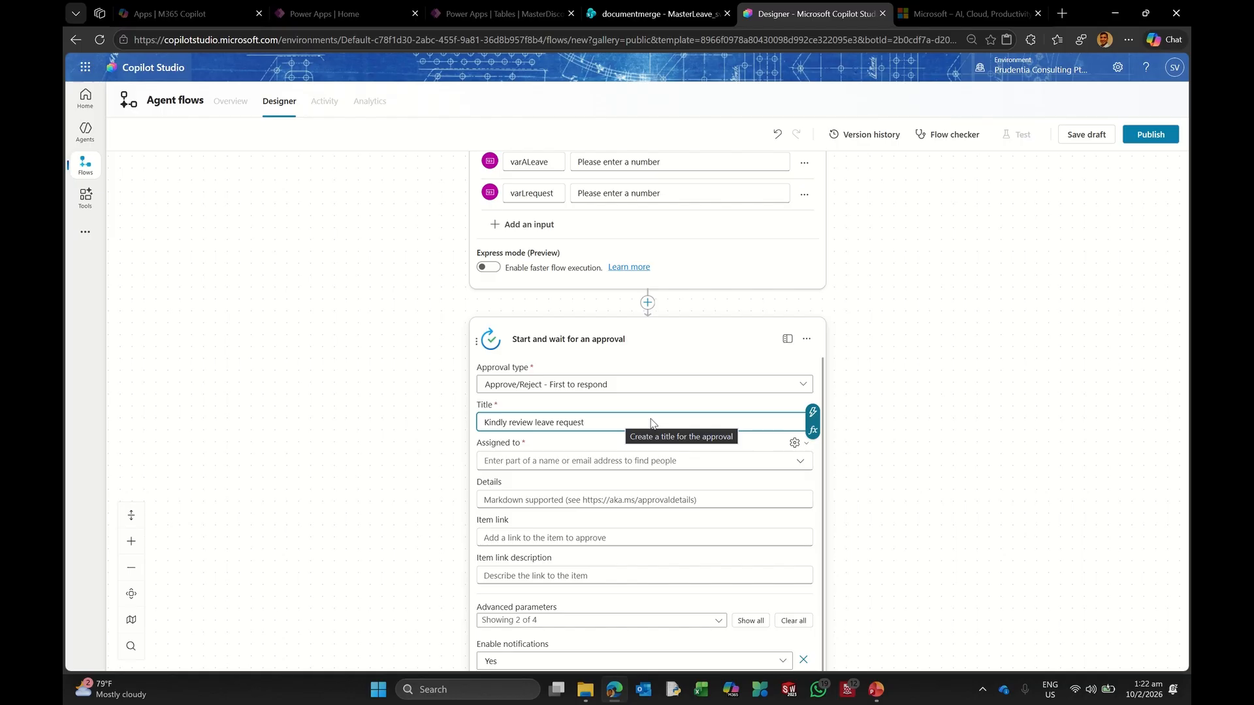
type(": Ava")
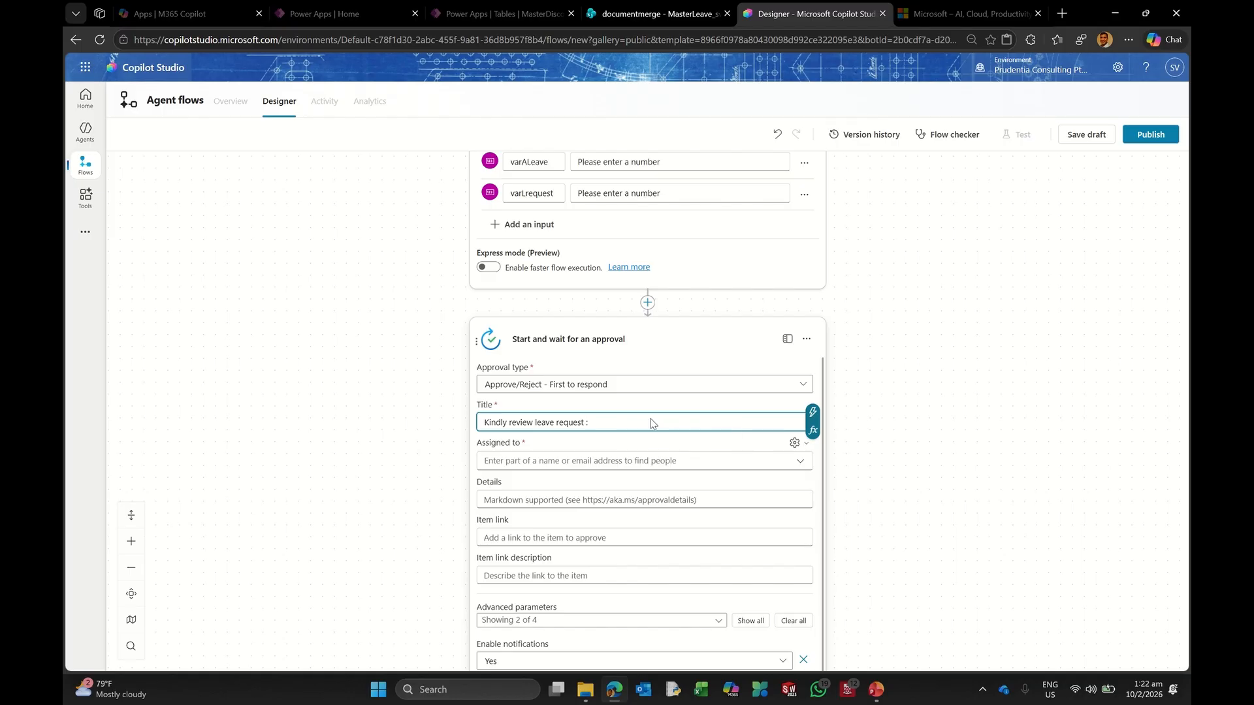
key("BackSpace")
key("BackSpace")
key("BackSpace")
type("Leave requested -")
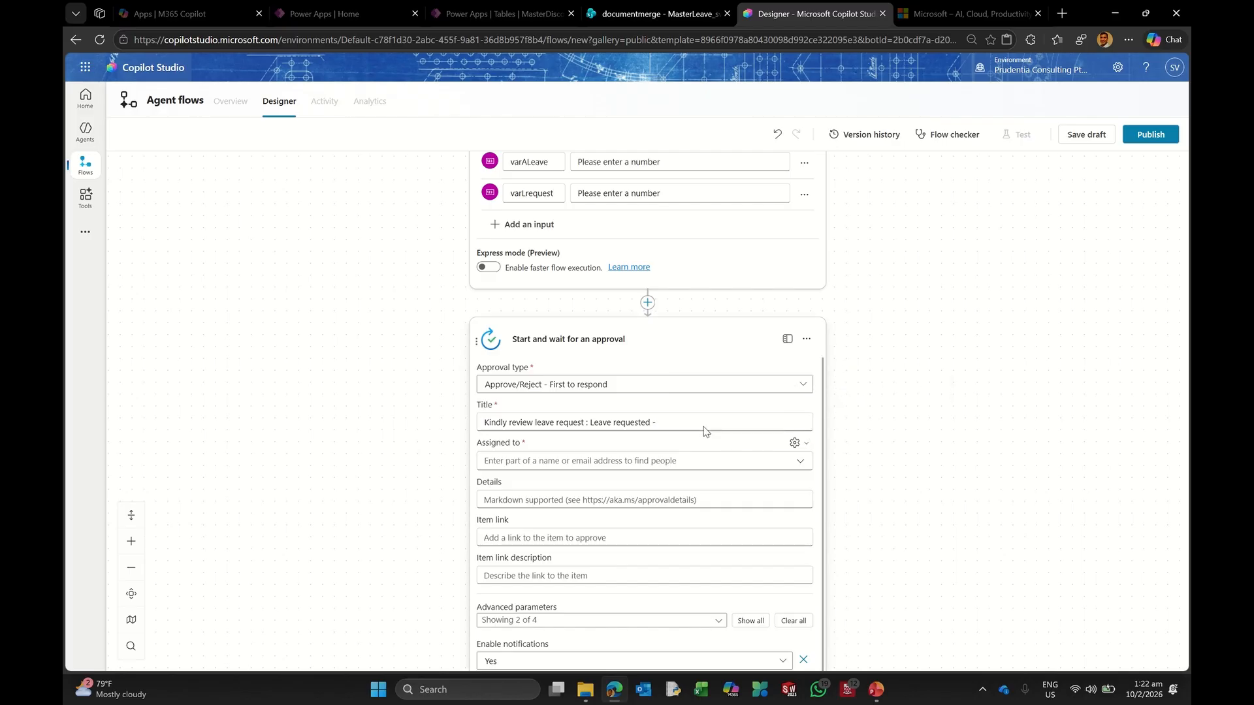
left_click(812, 413)
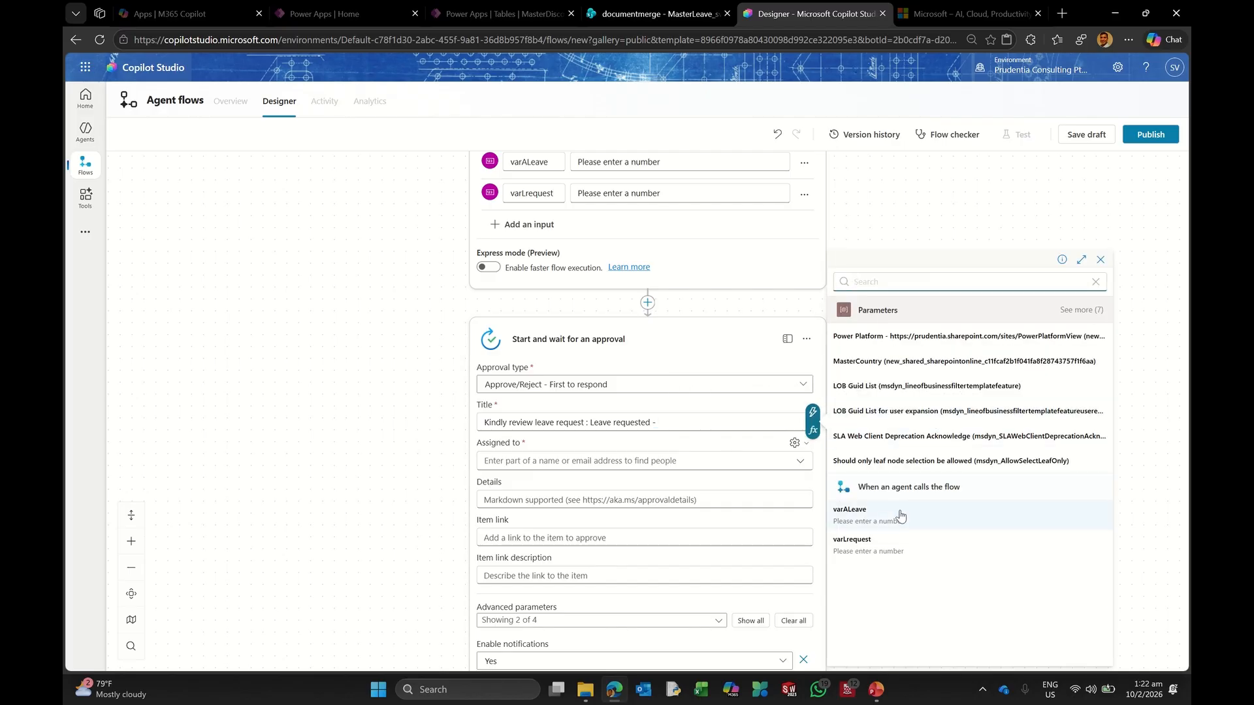
left_click(863, 546)
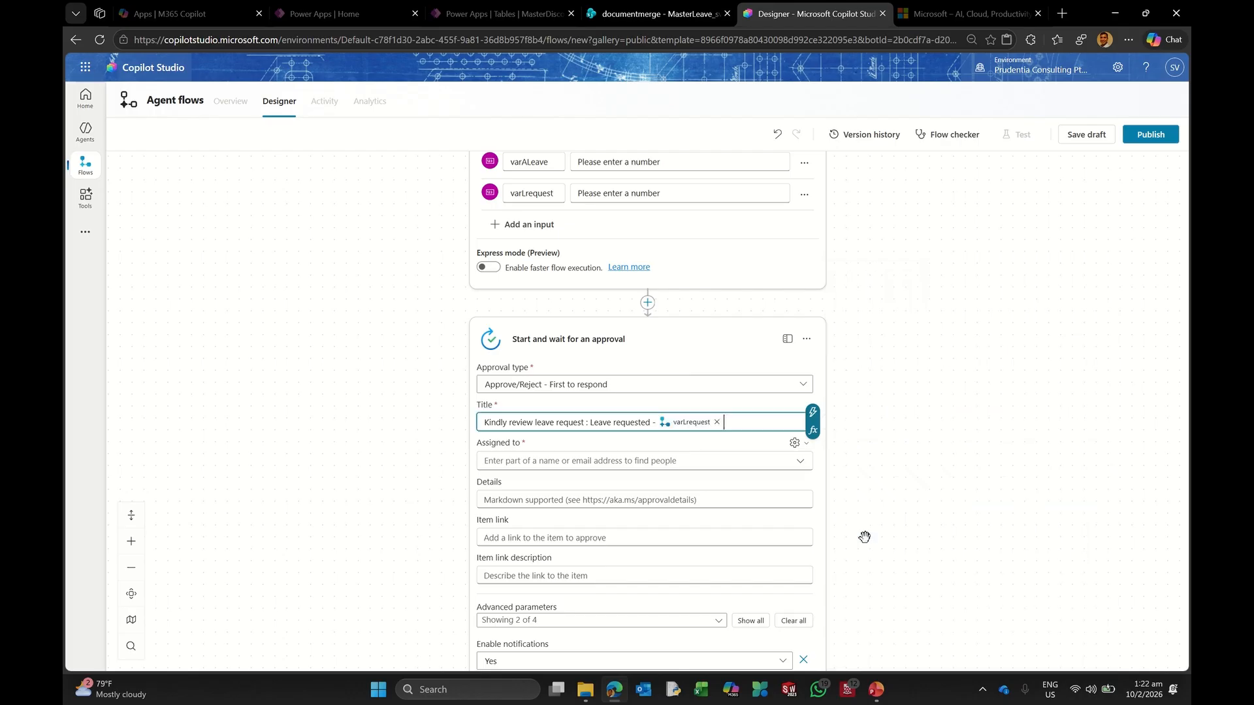
Step: Finish the title with '& Leave available :' followed by the varALeave value
type("and")
key("BackSpace")
key("BackSpace")
key("BackSpace")
type("& Leave Ava")
key("BackSpace")
key("BackSpace")
key("BackSpace")
key("BackSpace")
type("available :")
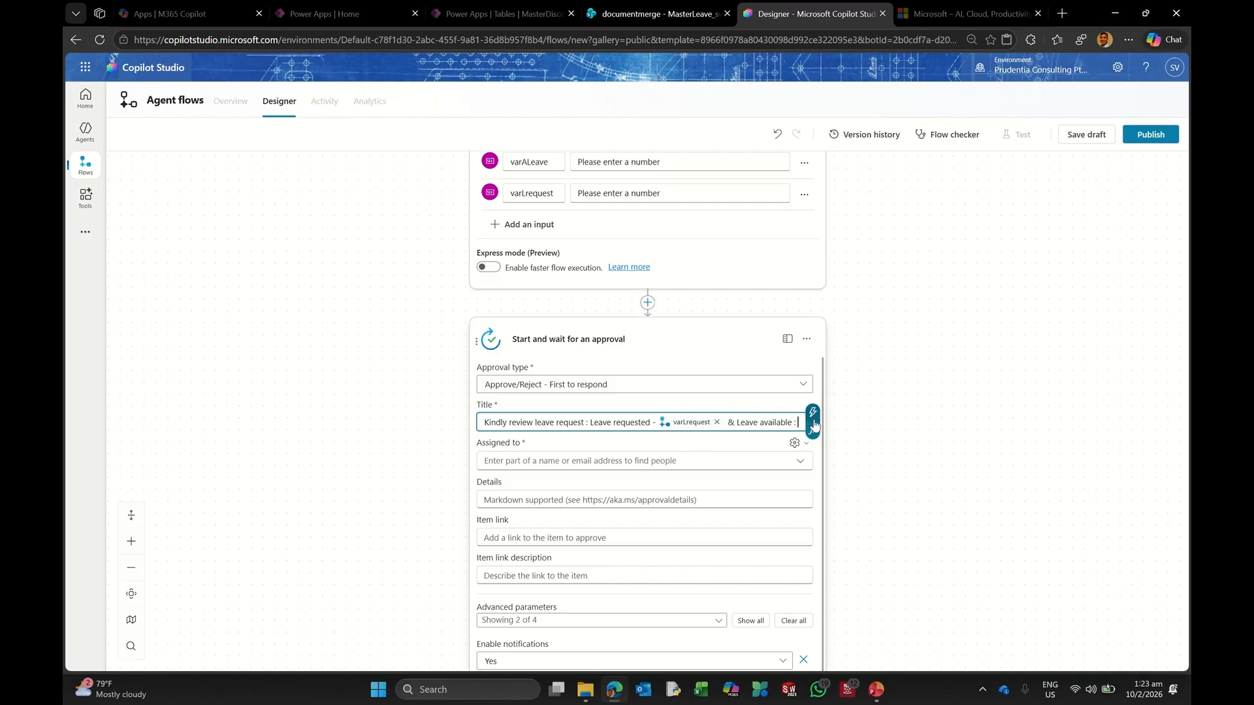
left_click(813, 423)
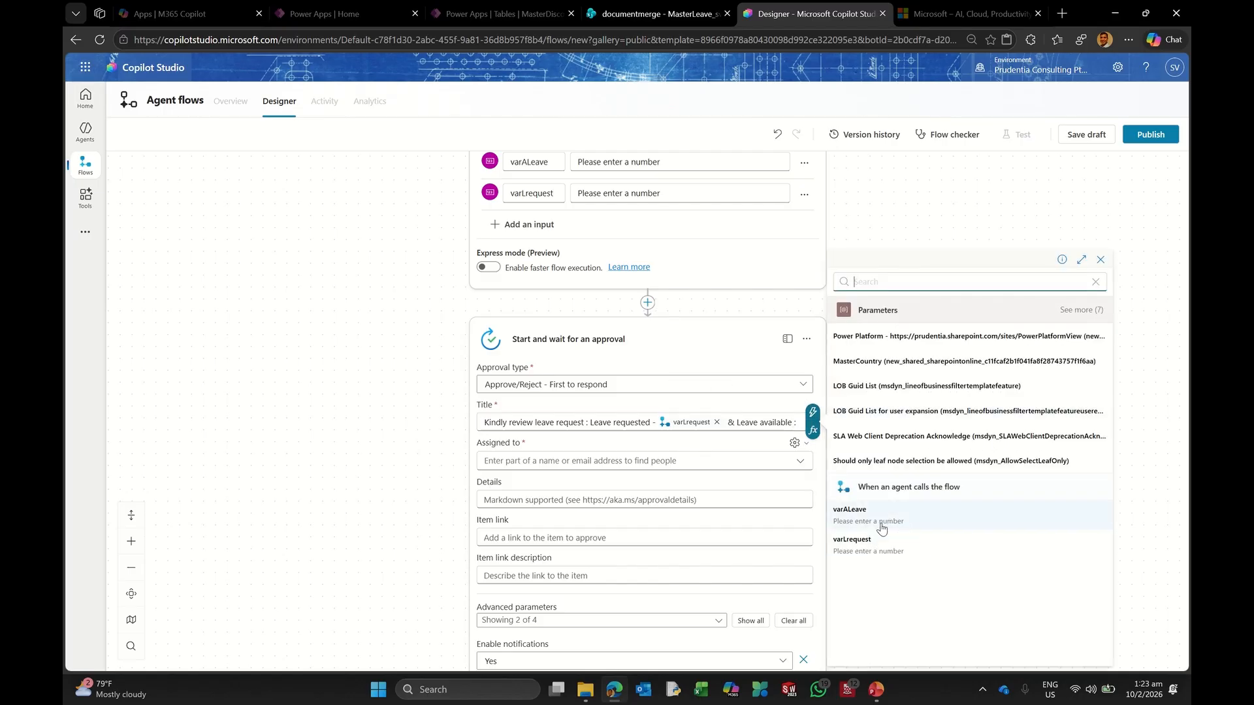
left_click(865, 512)
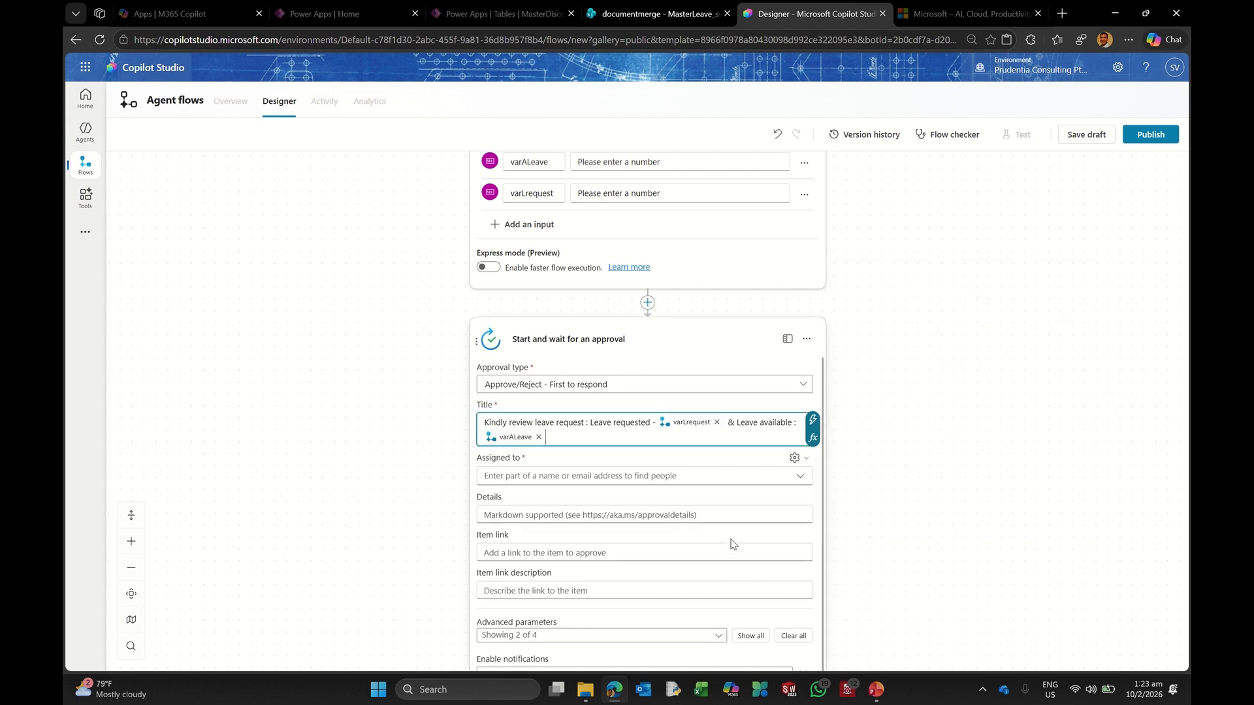
left_click(495, 481)
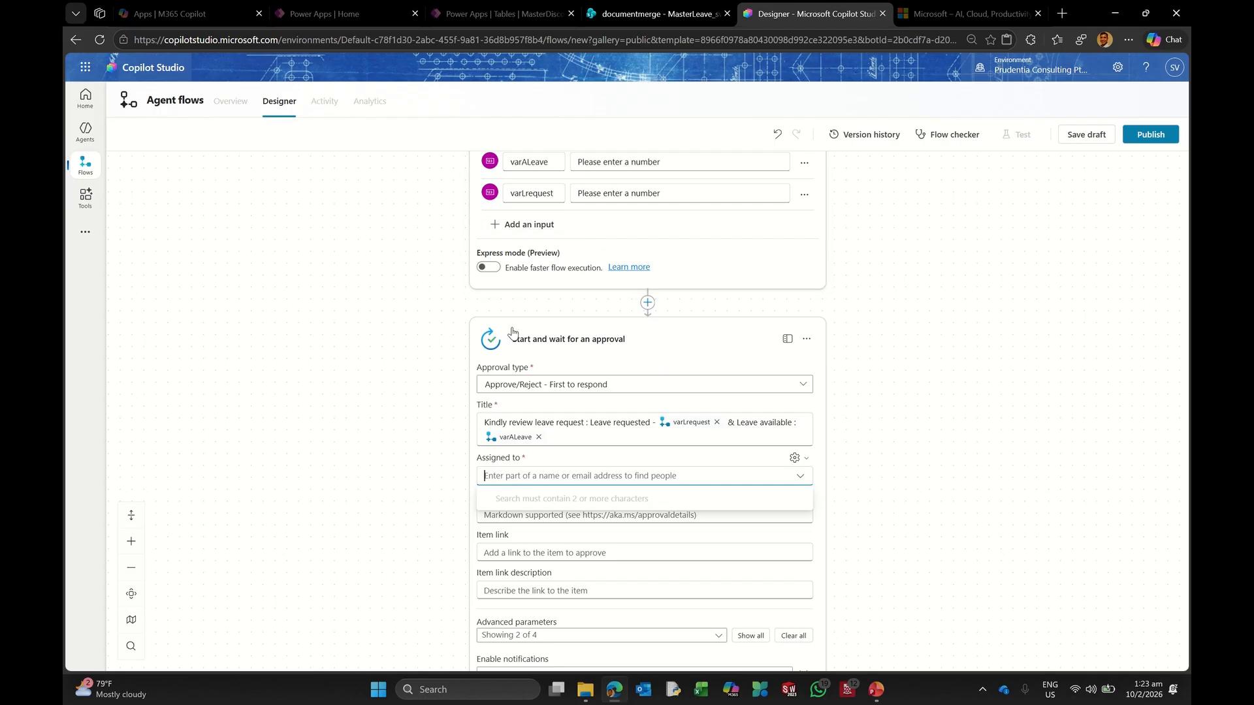
Step: Assign the approval to the chosen approver, found by searching their name
left_click(509, 479)
type("sanjiv")
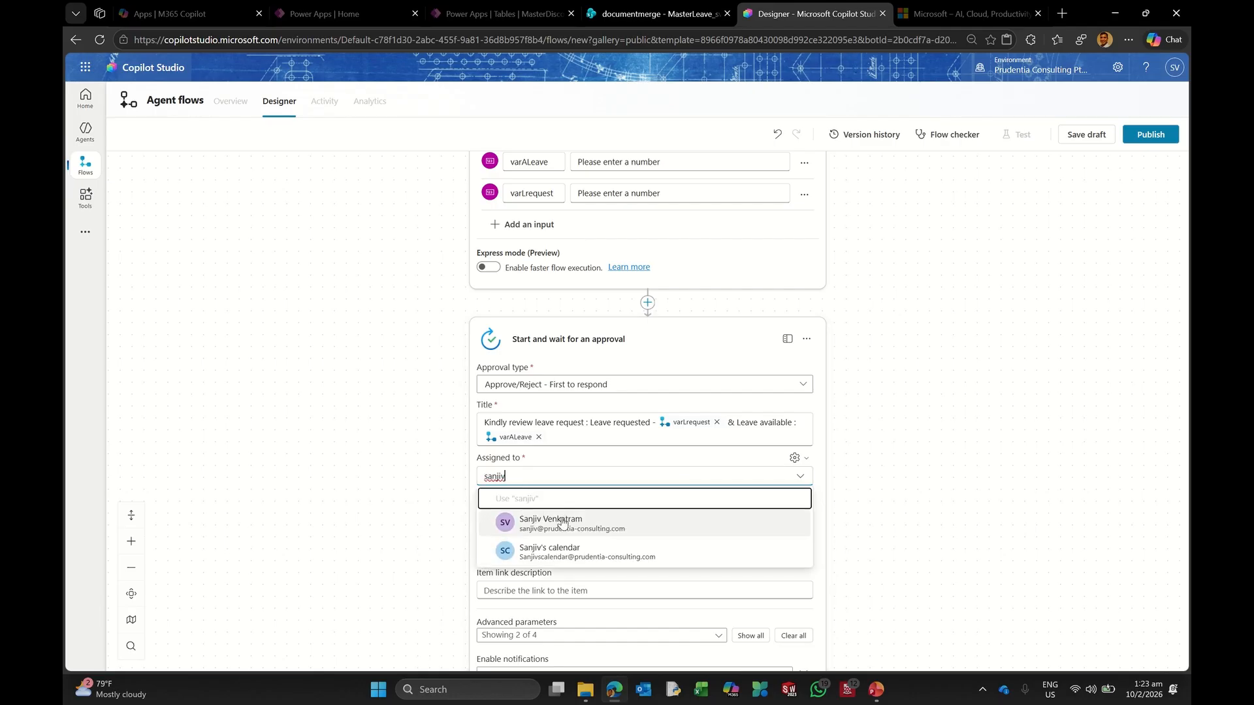
left_click(560, 523)
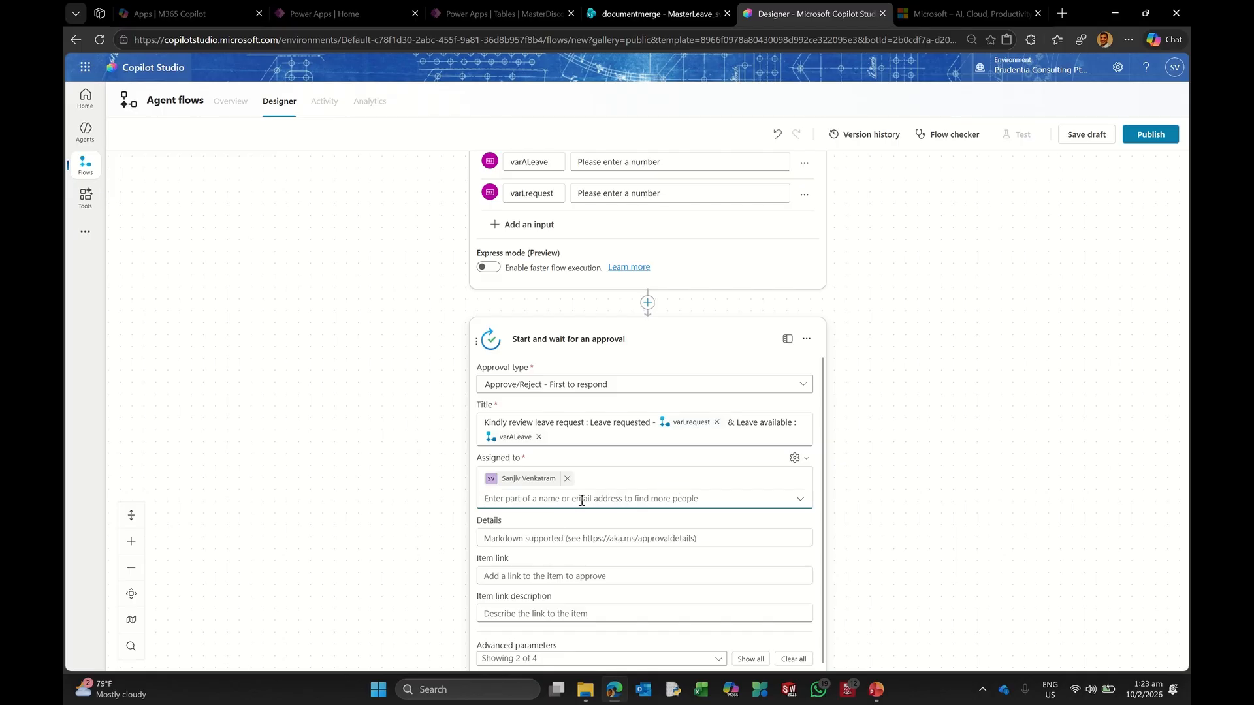
scroll(531, 502, "down", 1)
left_click(532, 491)
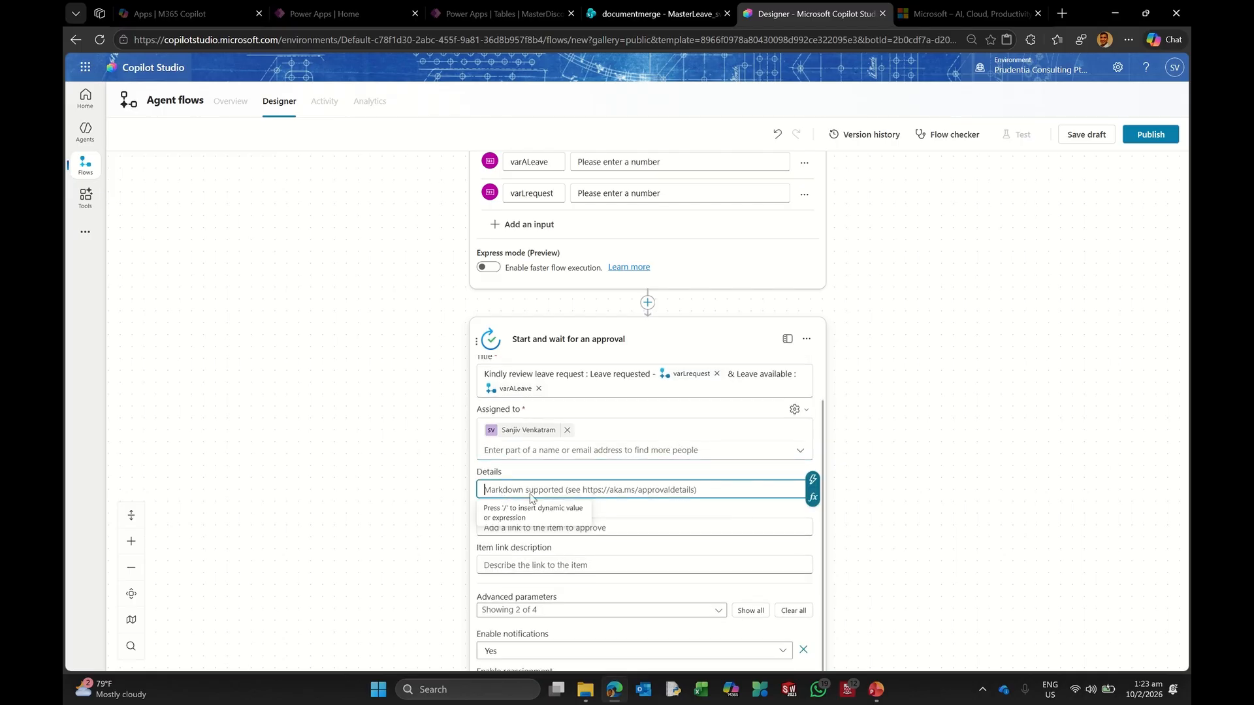
Step: Start the Details with 'Kindly review the following:' and an Available leave line showing varALeave
type("Kin")
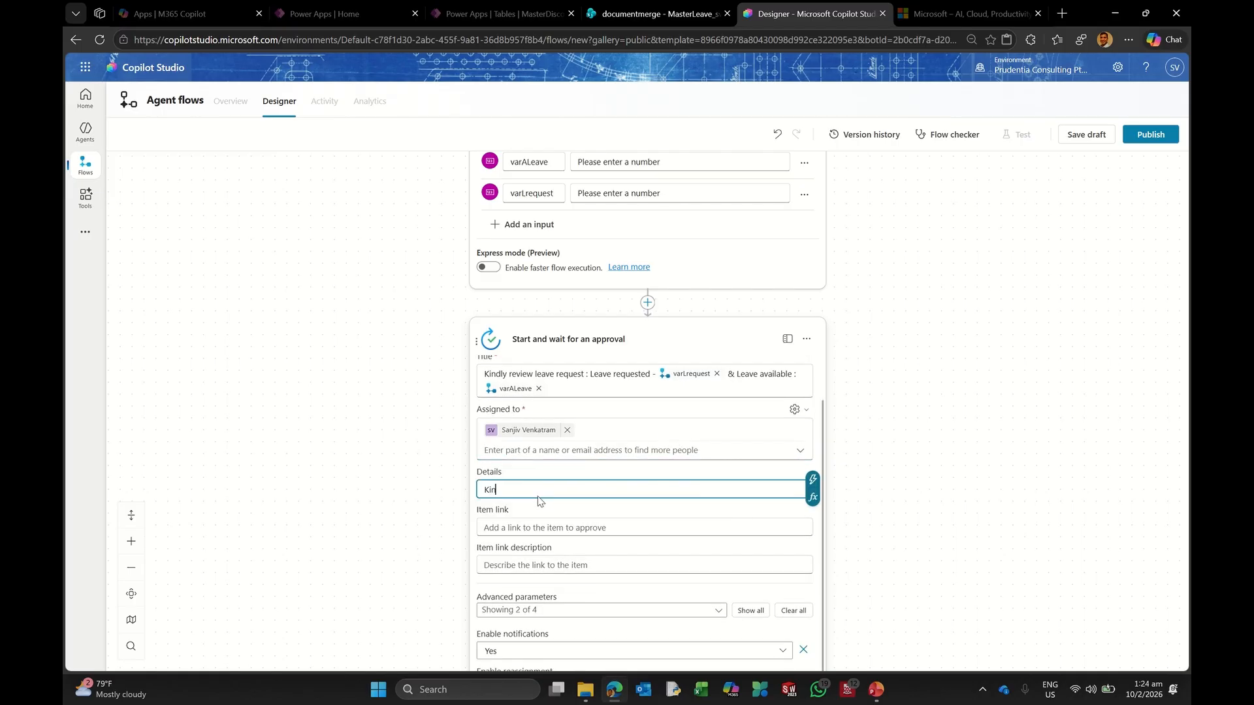
type("dly review the following:")
key("Return")
key("Return")
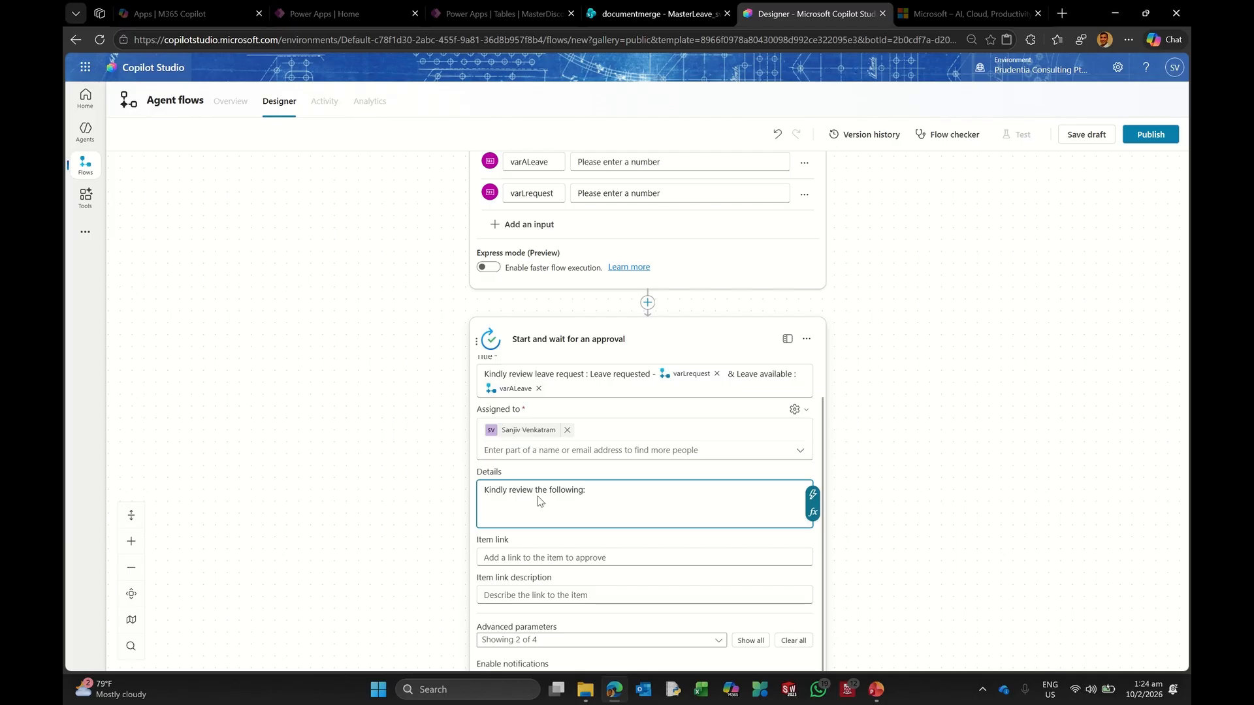
type("1. **Avaiilable leave** :")
left_click(813, 494)
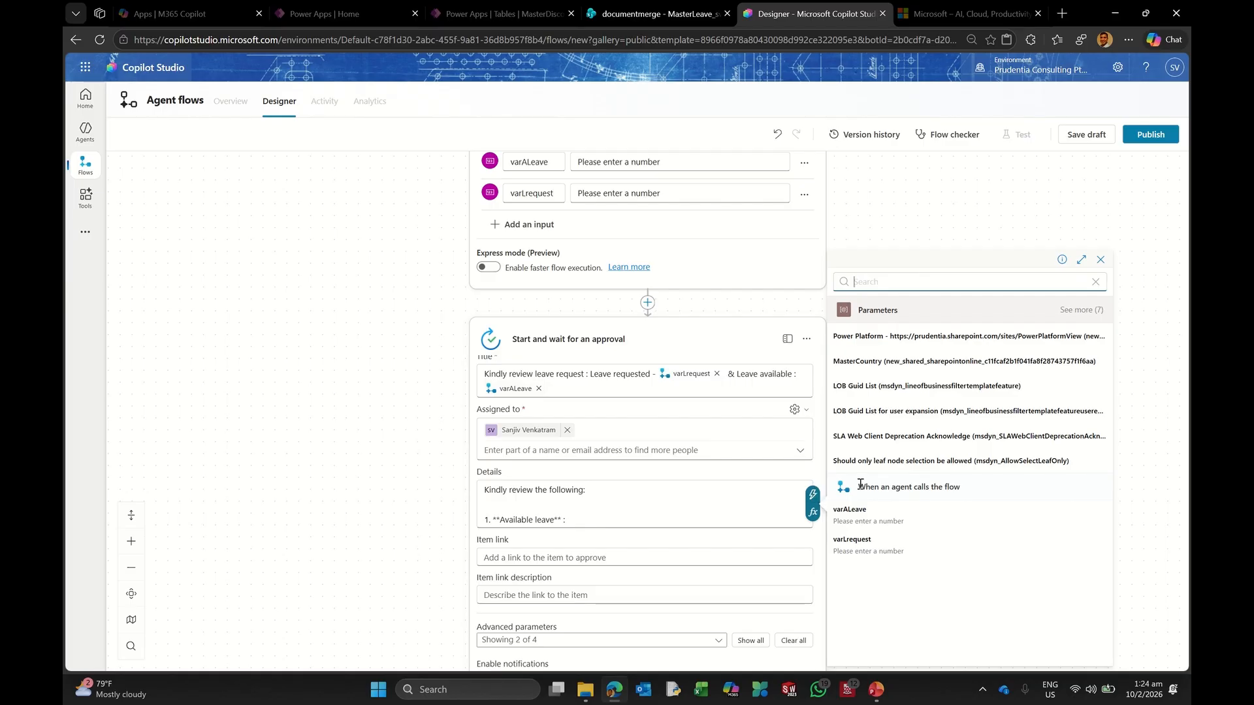
left_click(876, 517)
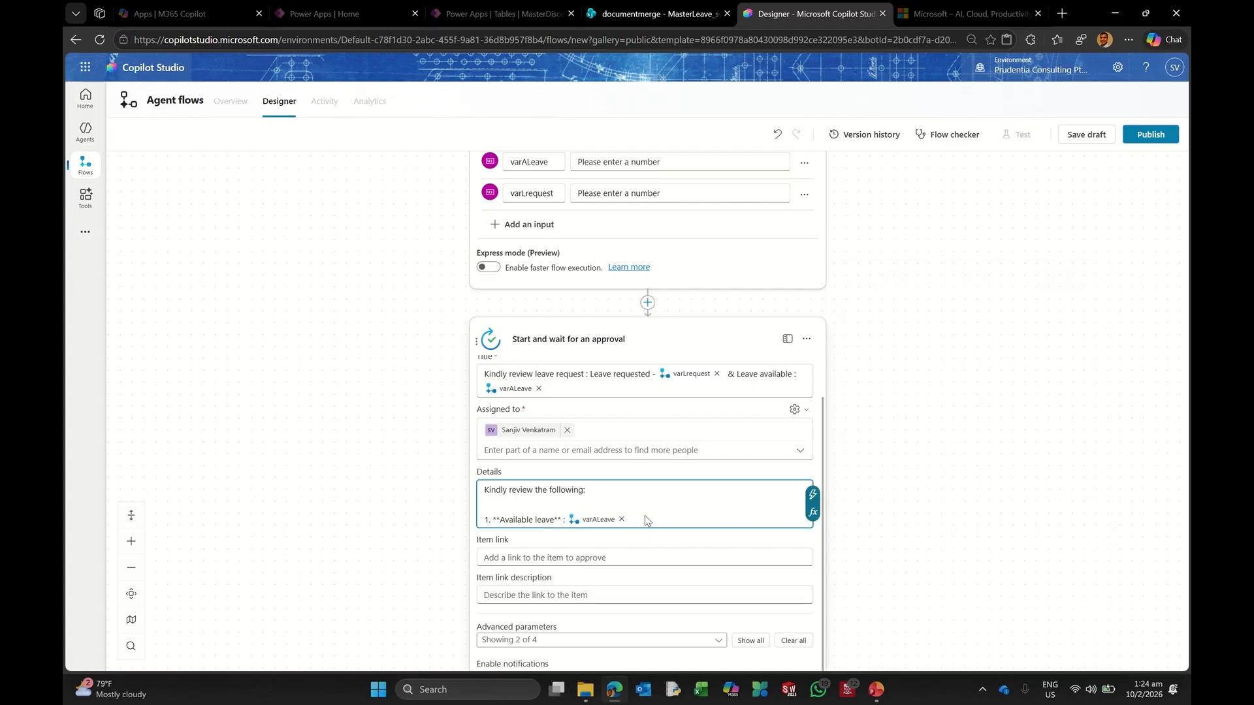
Step: Add a 'Leave taken' line showing varLrequest, then collapse the approval step
key("Return")
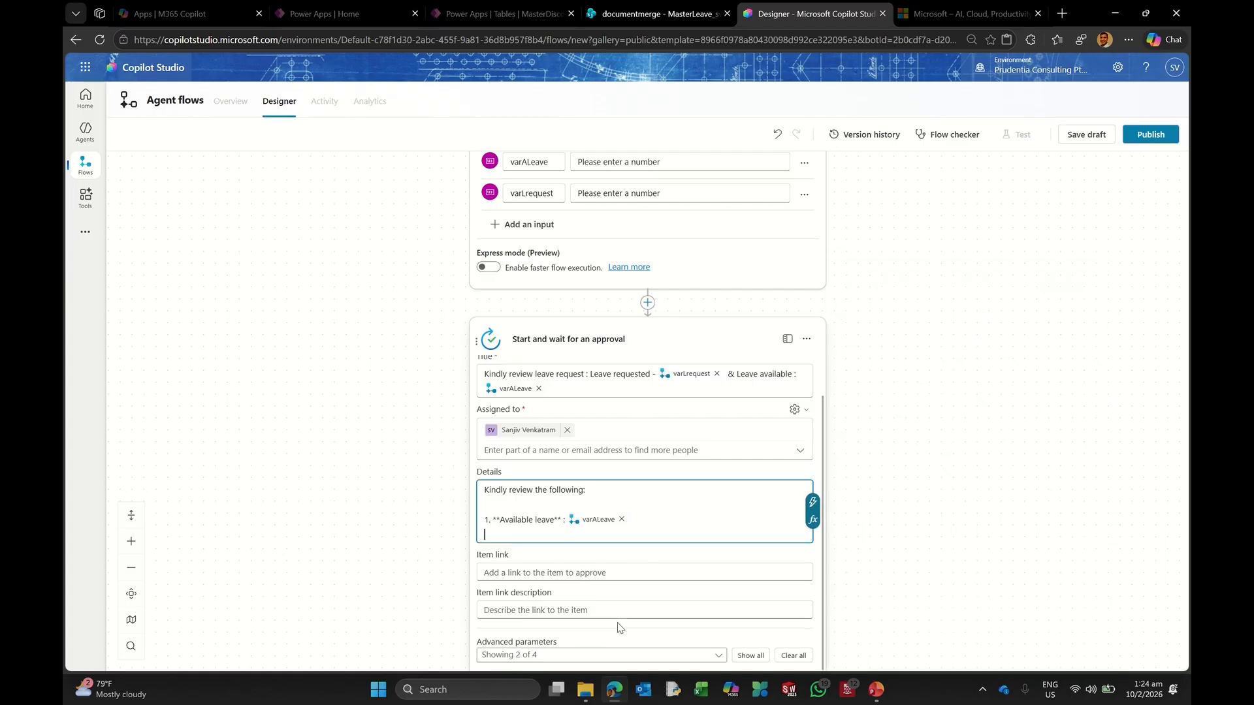
type("1.")
type("**Leave taken** :")
left_click(813, 504)
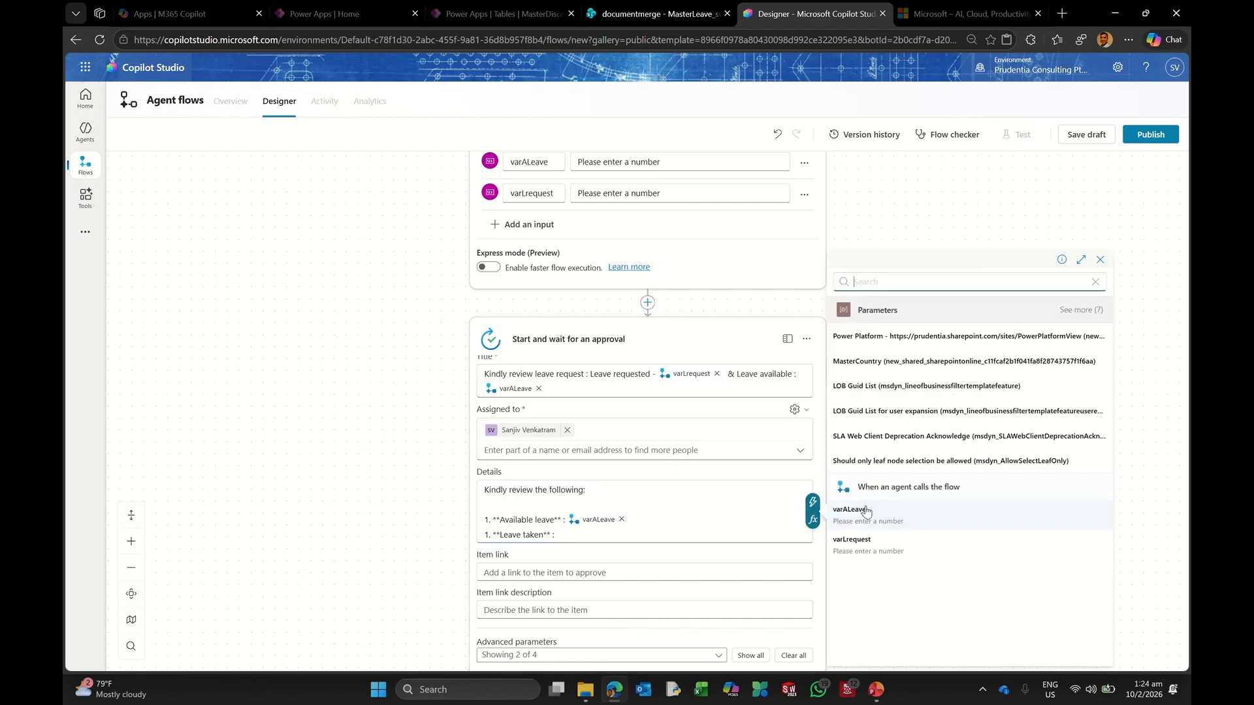
left_click(912, 526)
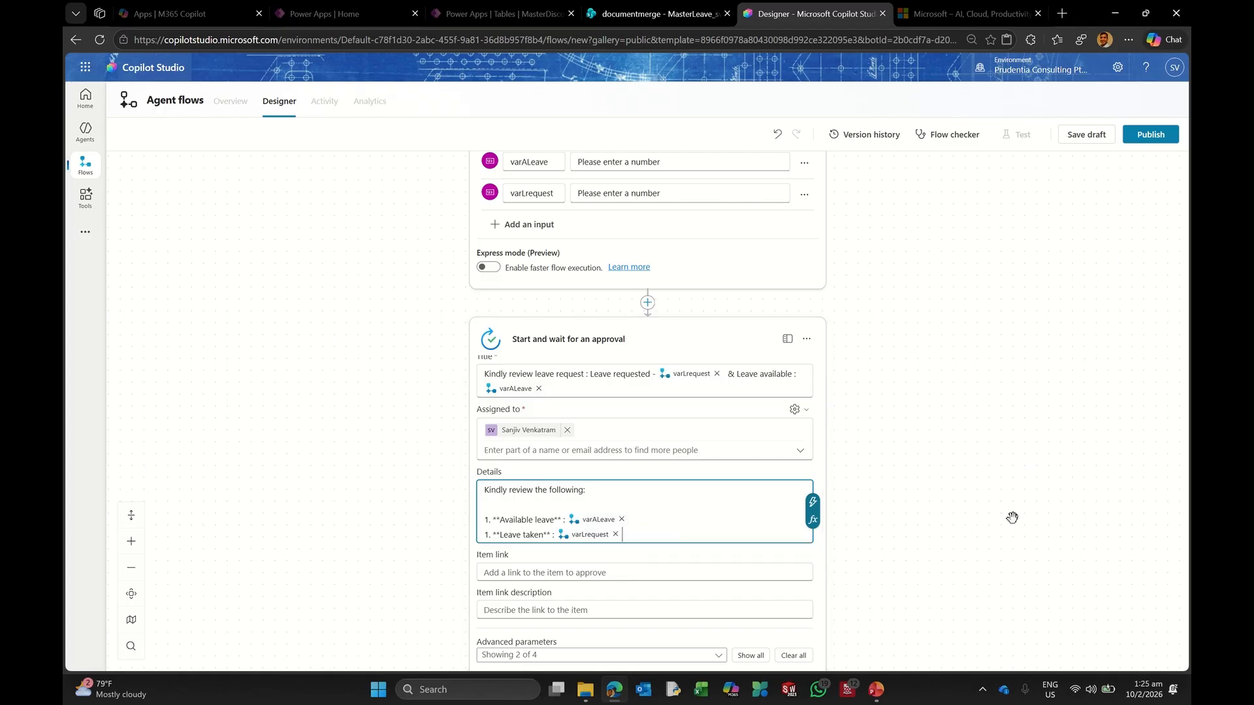
scroll(1011, 514, "down", 2)
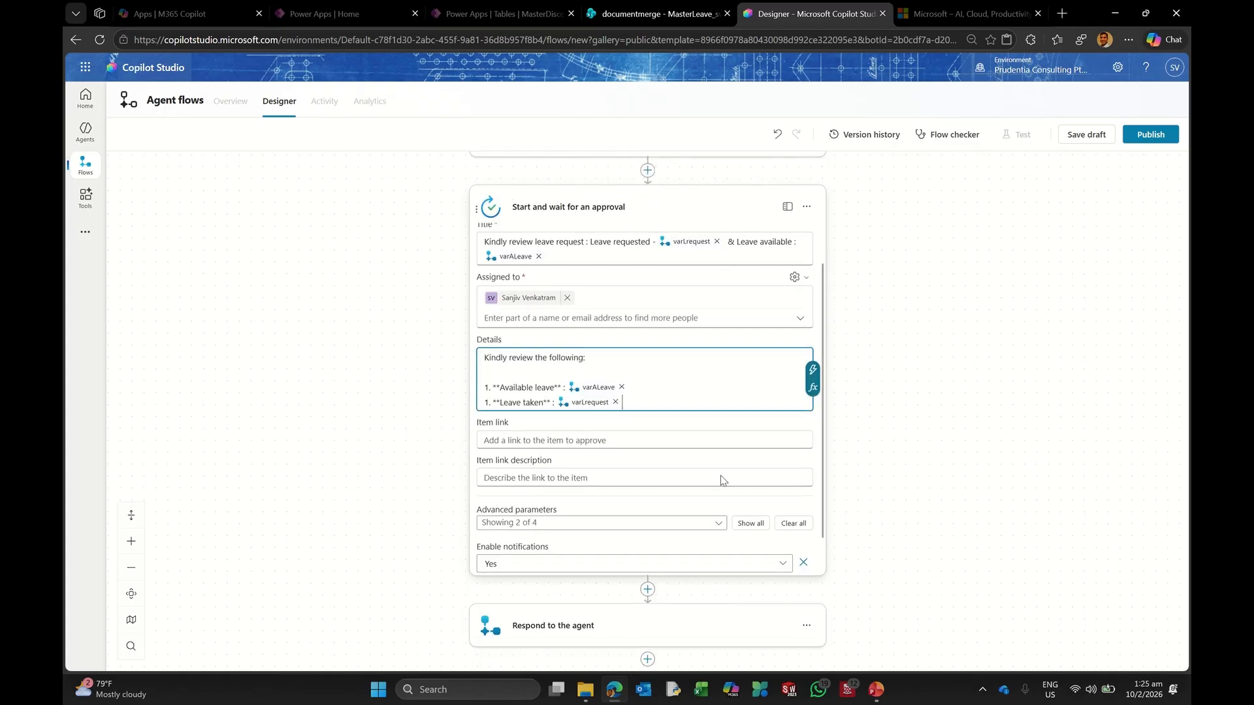
scroll(673, 473, "down", 1)
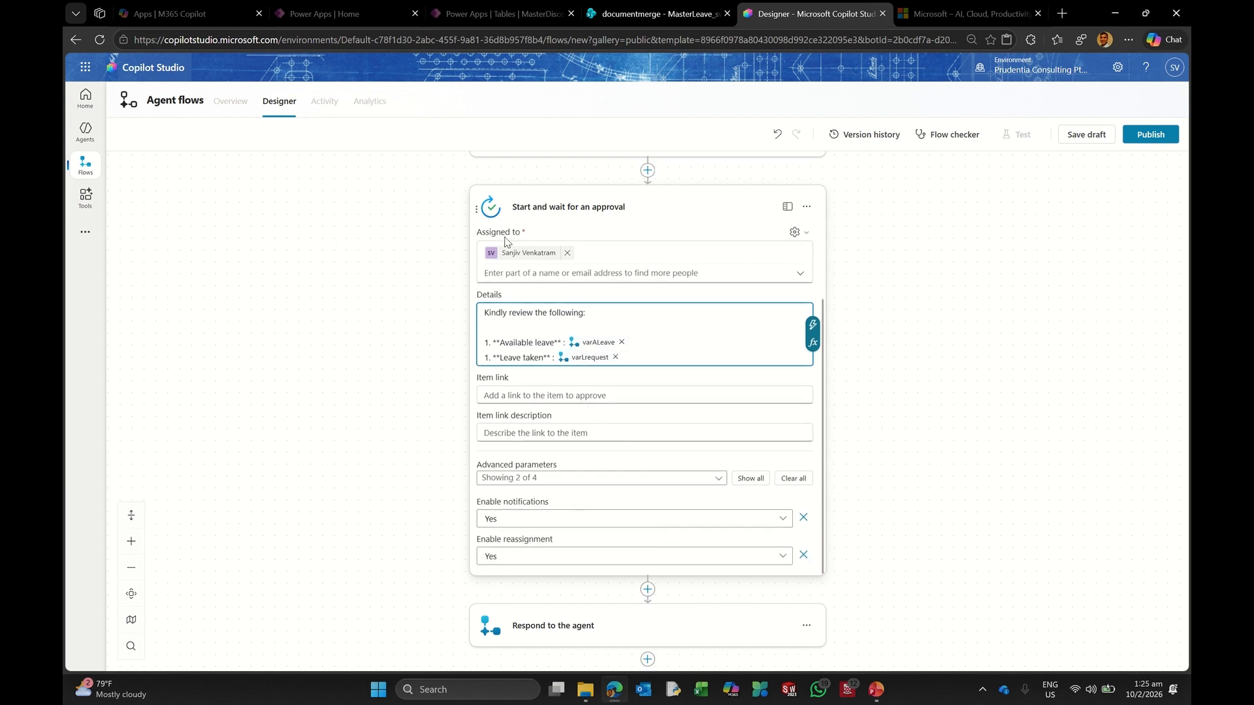
left_click(575, 213)
Step: Collapse the trigger and search actions for 'condition' in a new step below the approval
scroll(765, 325, "up", 3)
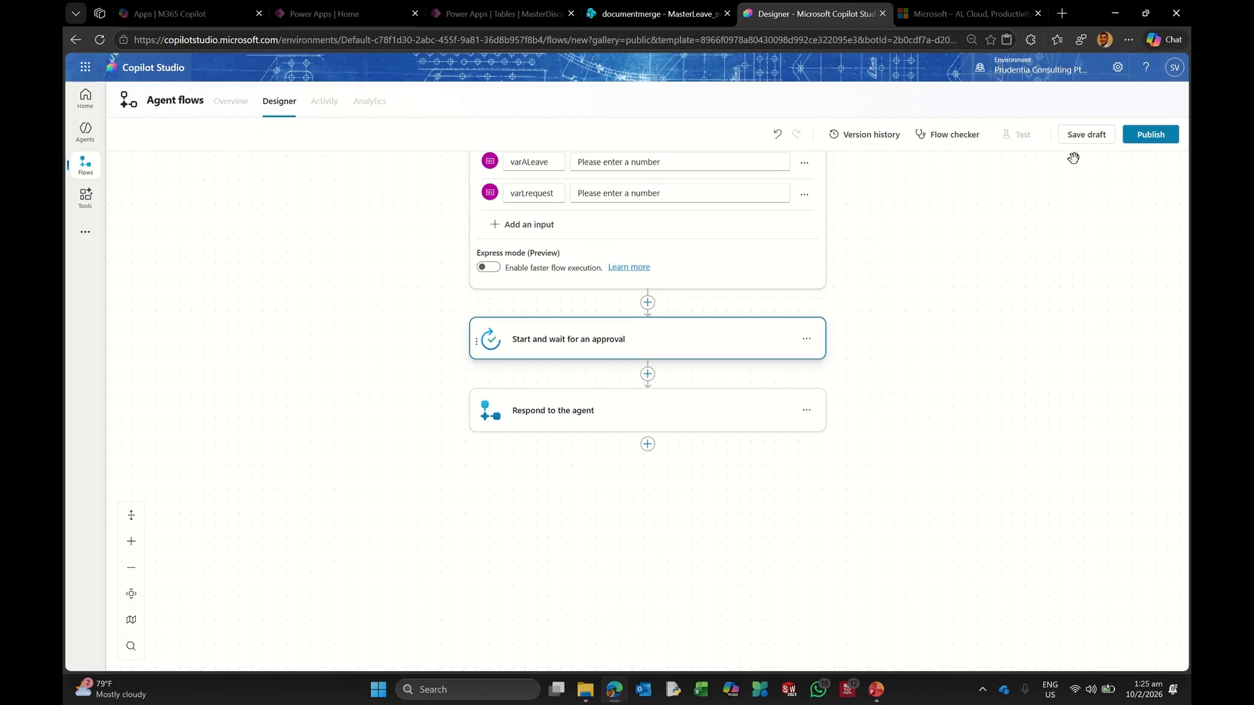
left_click_drag(1027, 212, 1029, 211)
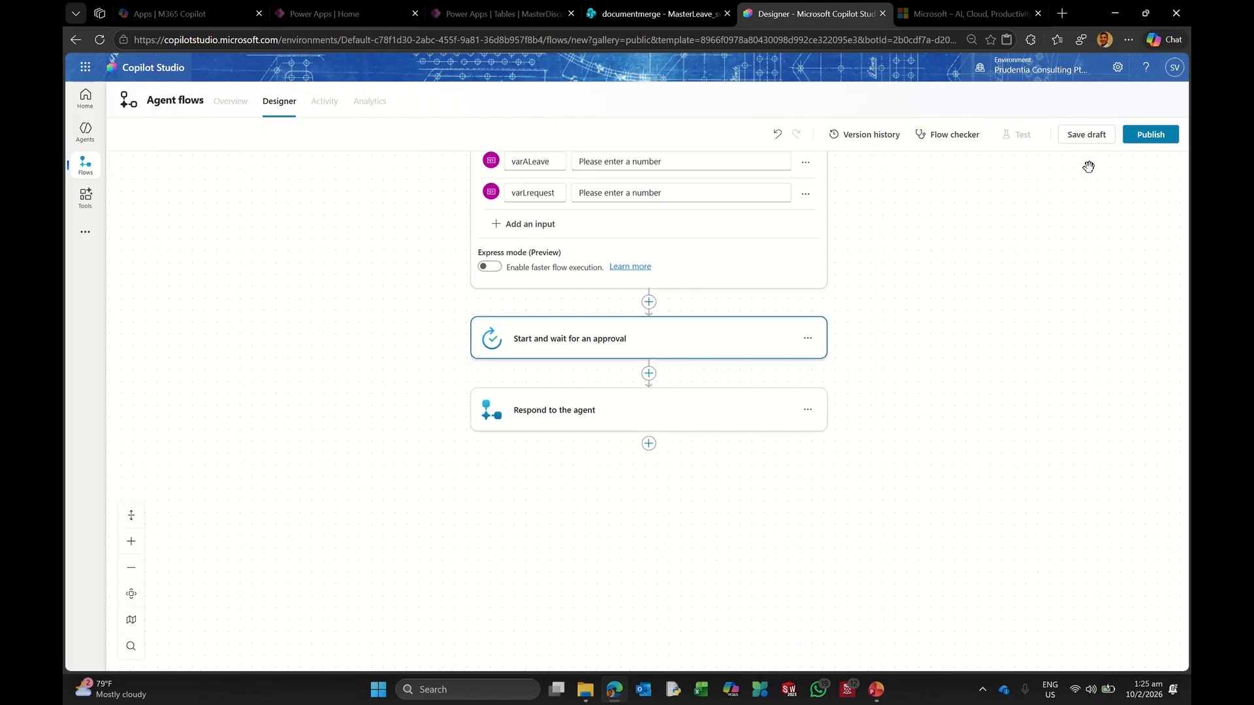
scroll(450, 202, "up", 5)
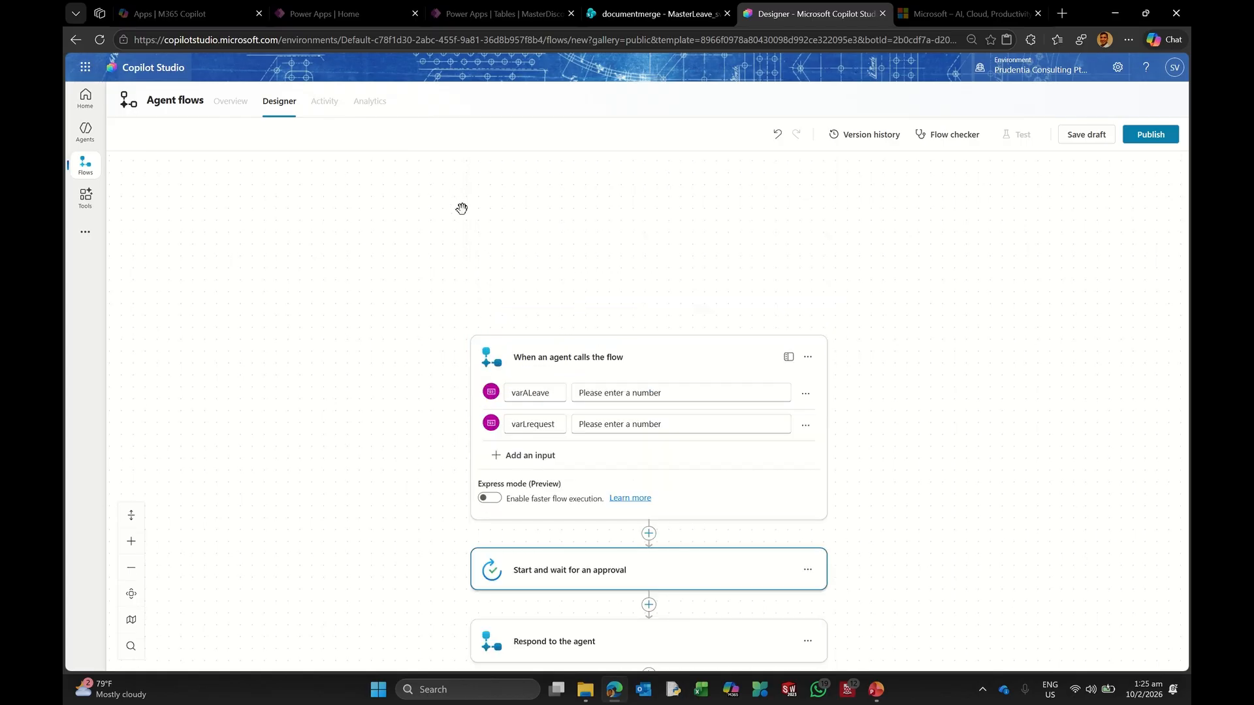
left_click(533, 348)
scroll(968, 274, "down", 3)
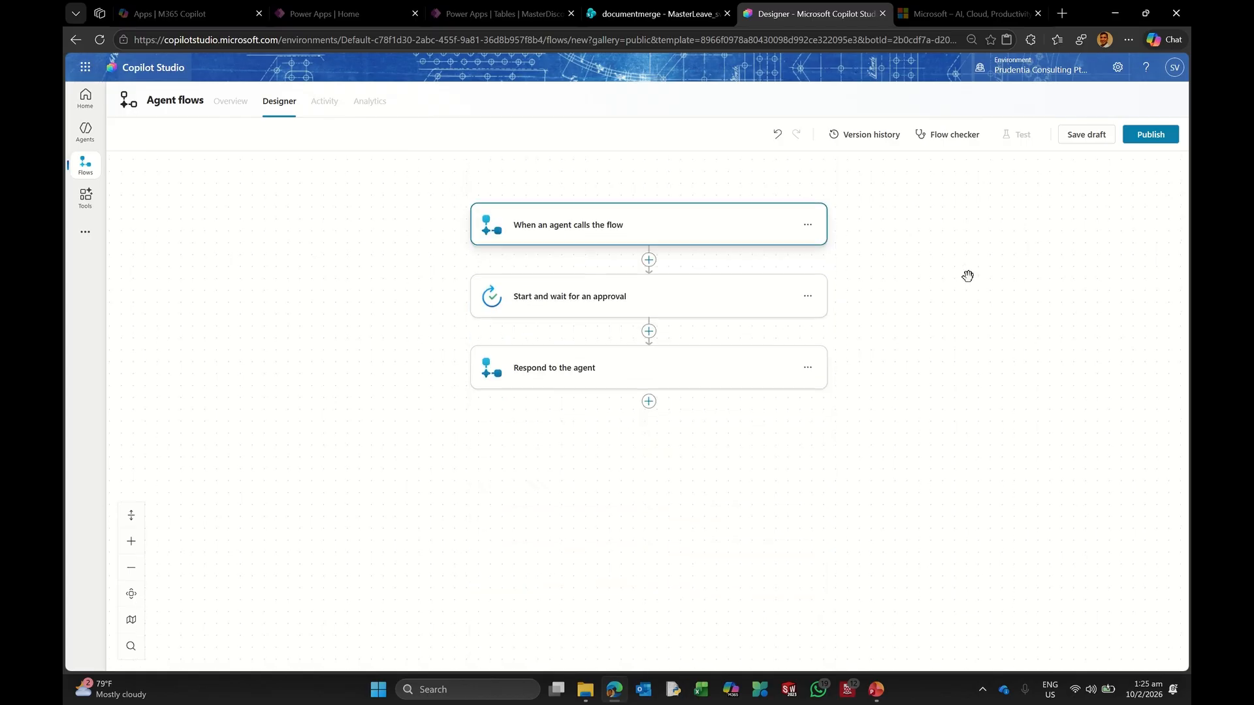
left_click(648, 297)
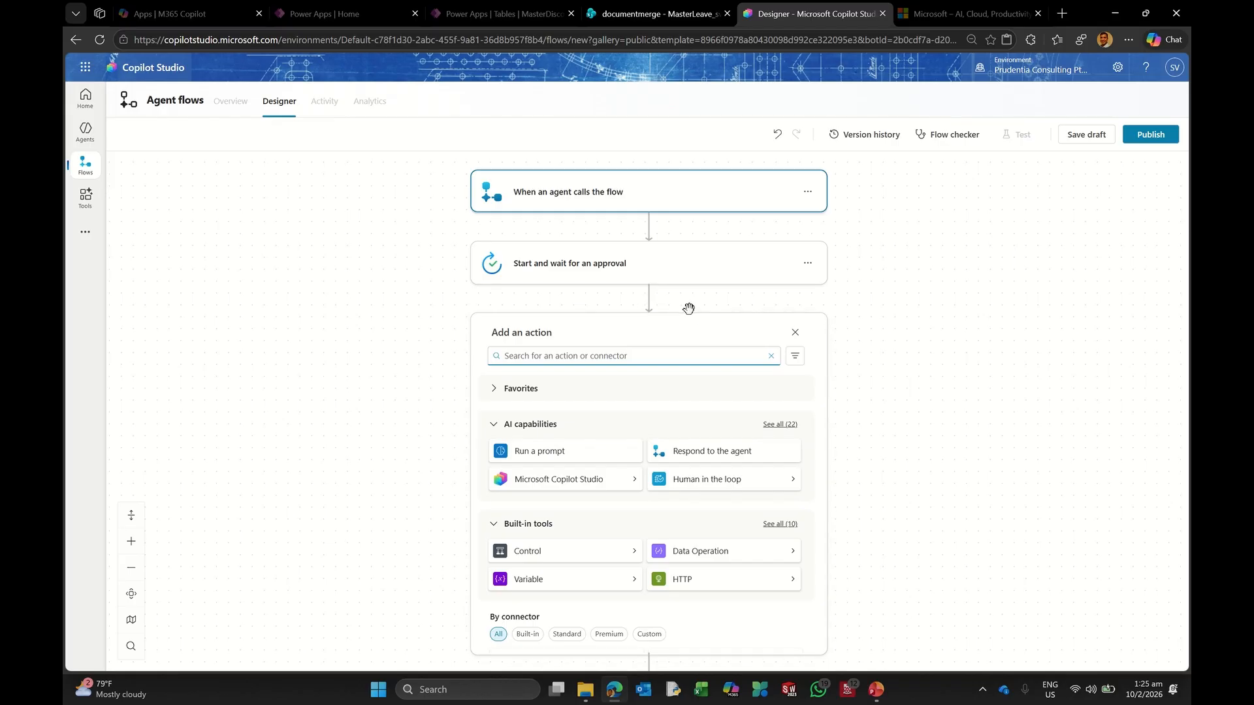
scroll(607, 343, "down", 2)
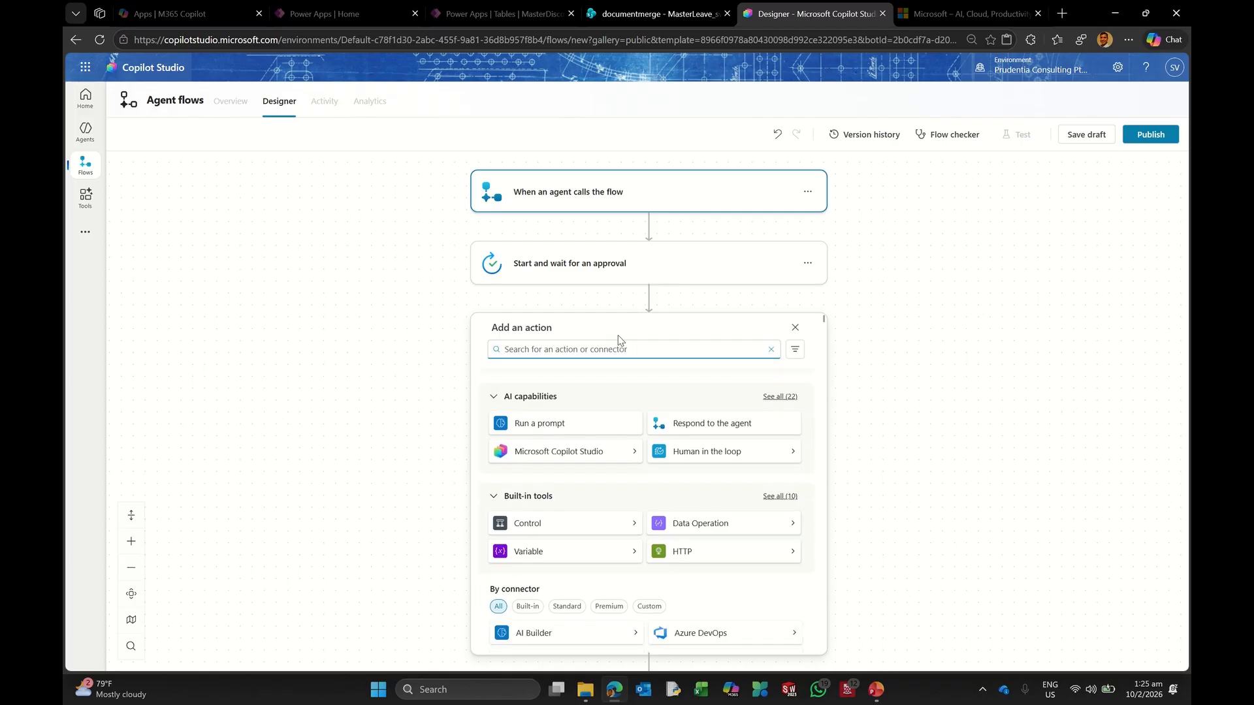
scroll(582, 330, "down", 4)
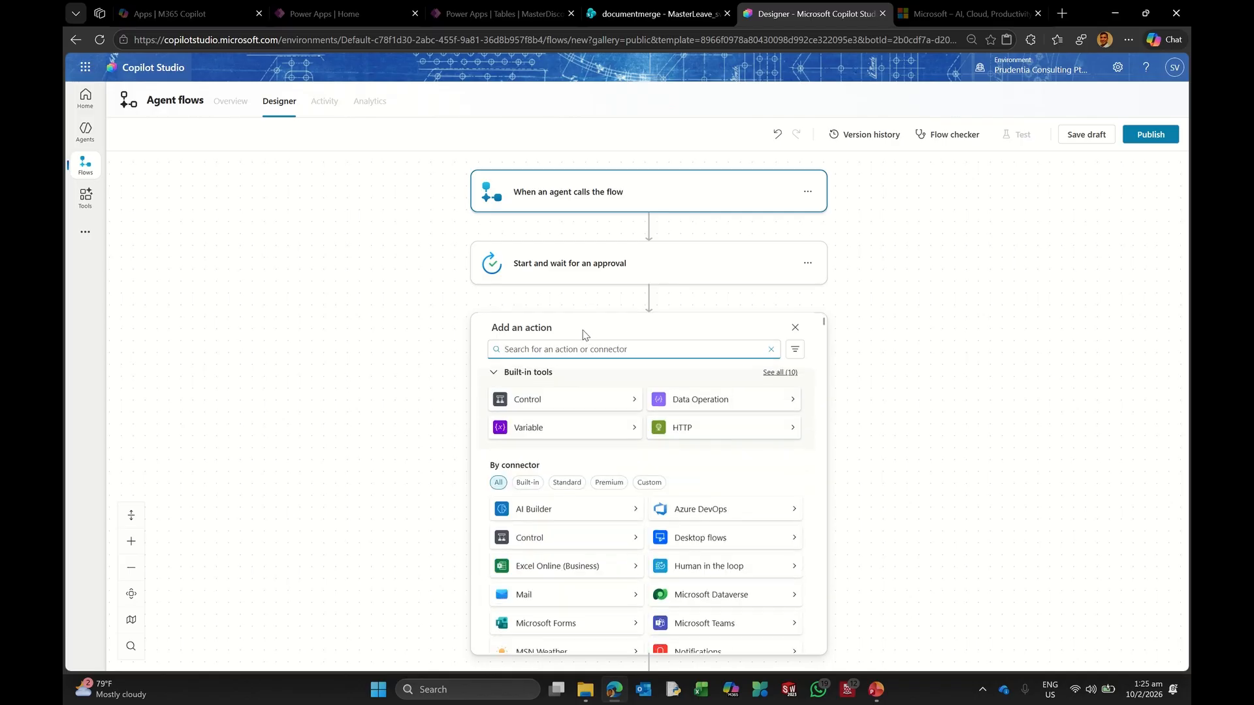
scroll(579, 336, "up", 2)
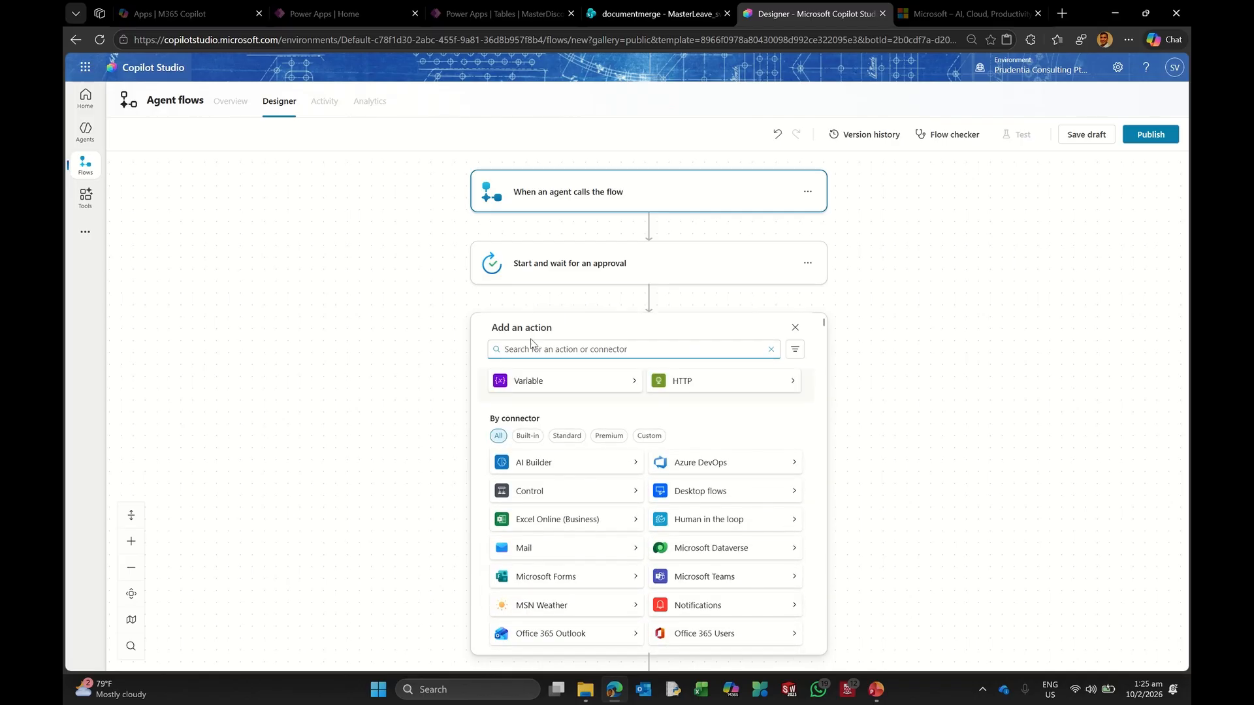
type("cons")
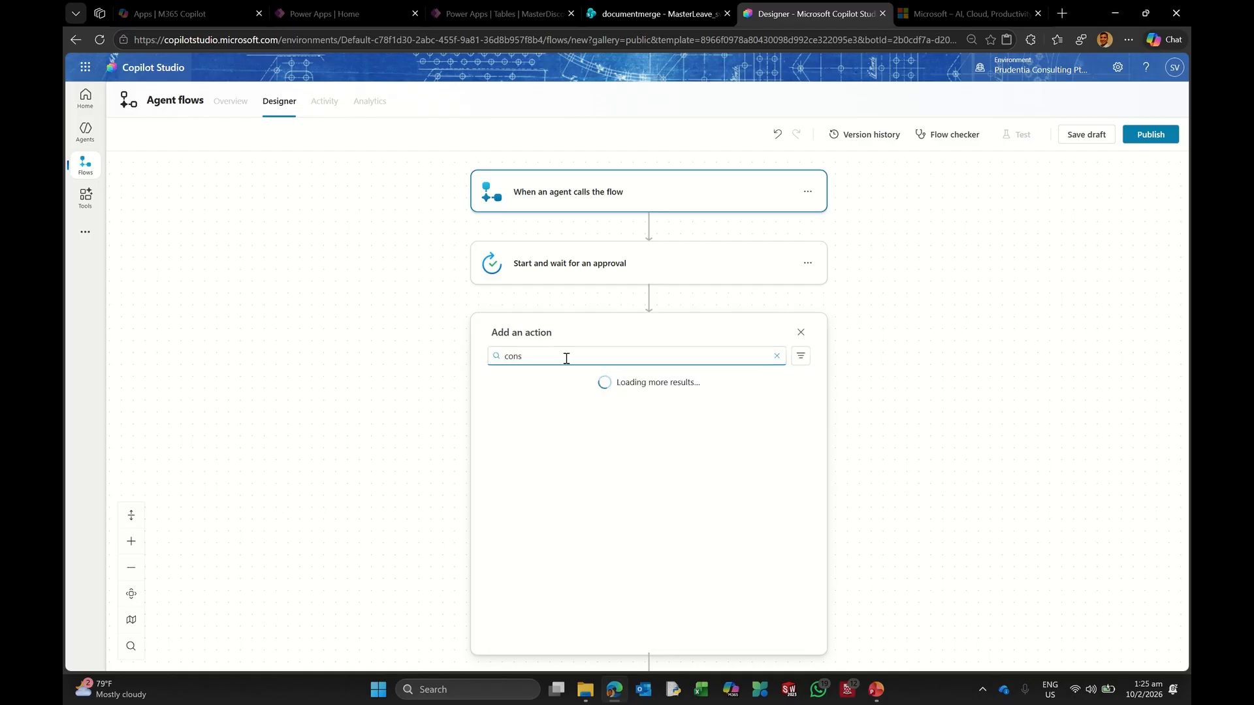
key("BackSpace")
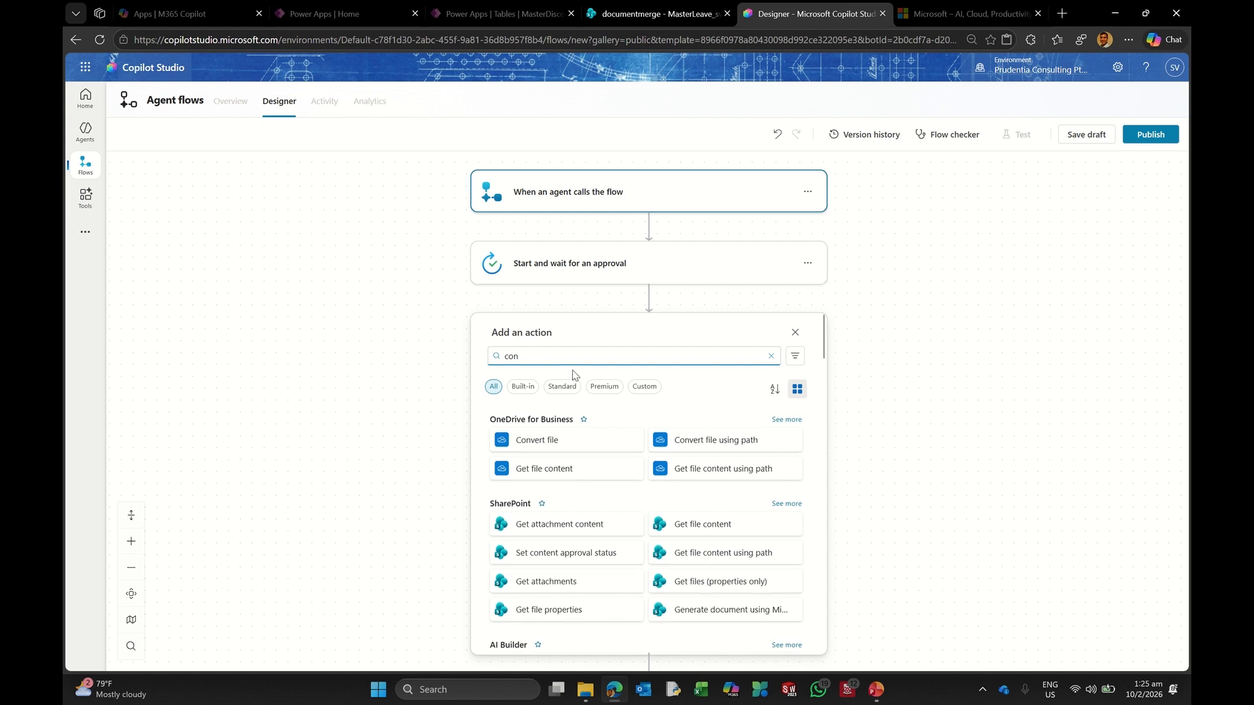
type("dition")
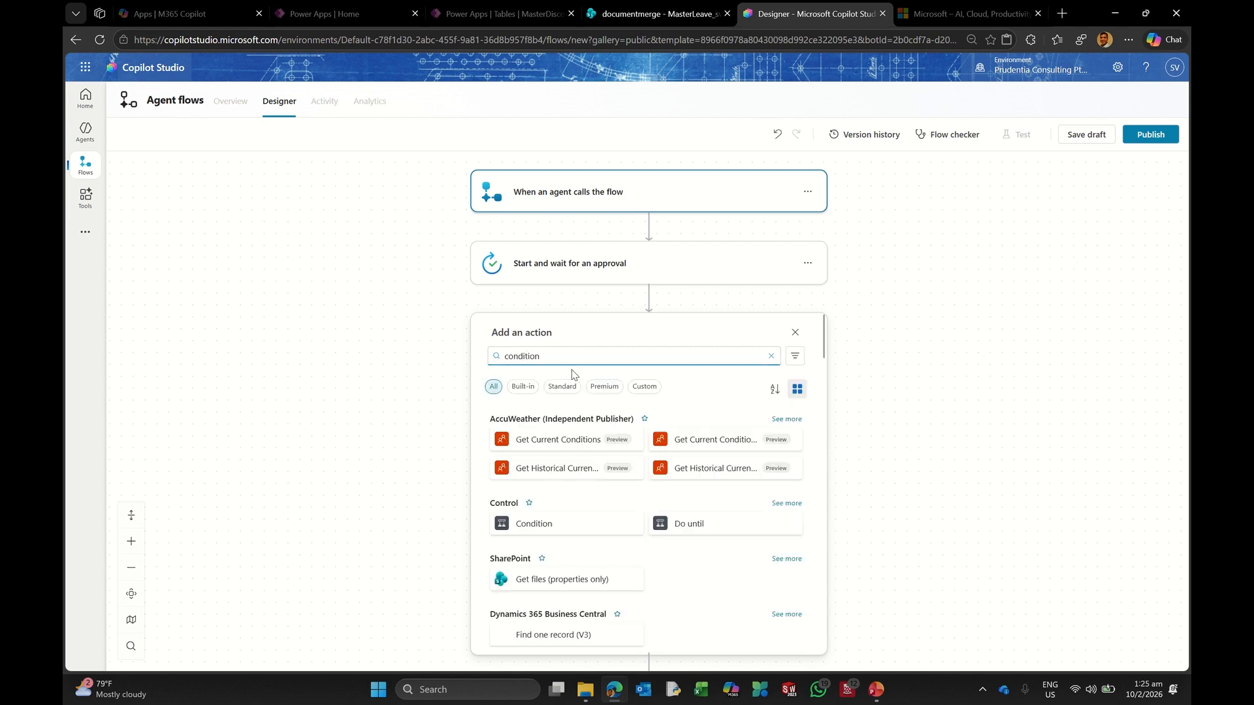
Step: Add a Condition checking whether the approval's Outcome is equal to Approve
left_click(536, 526)
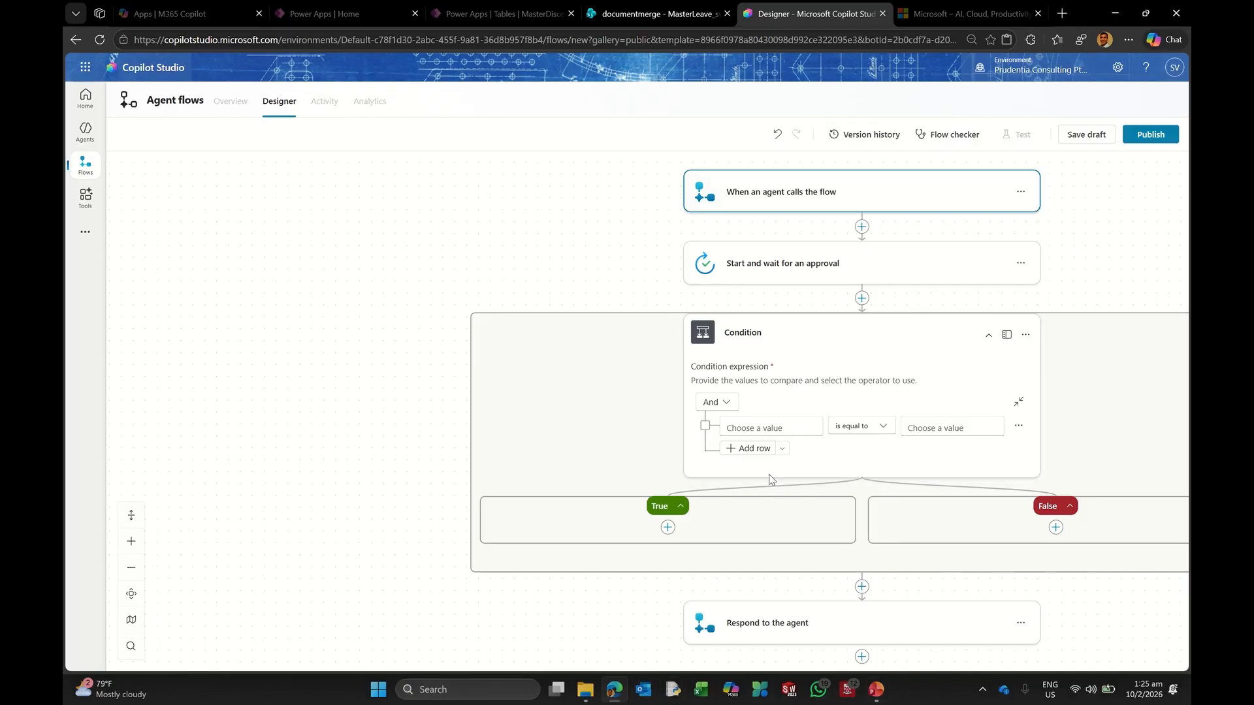
left_click(754, 435)
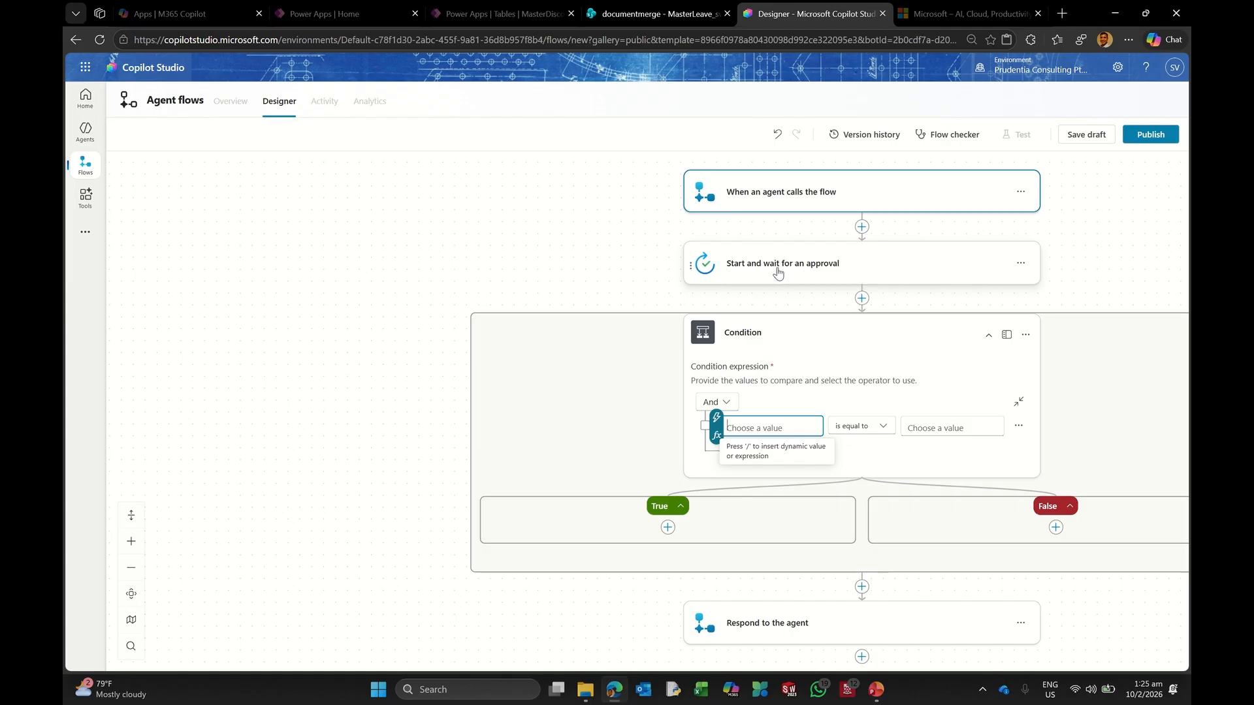
left_click(718, 418)
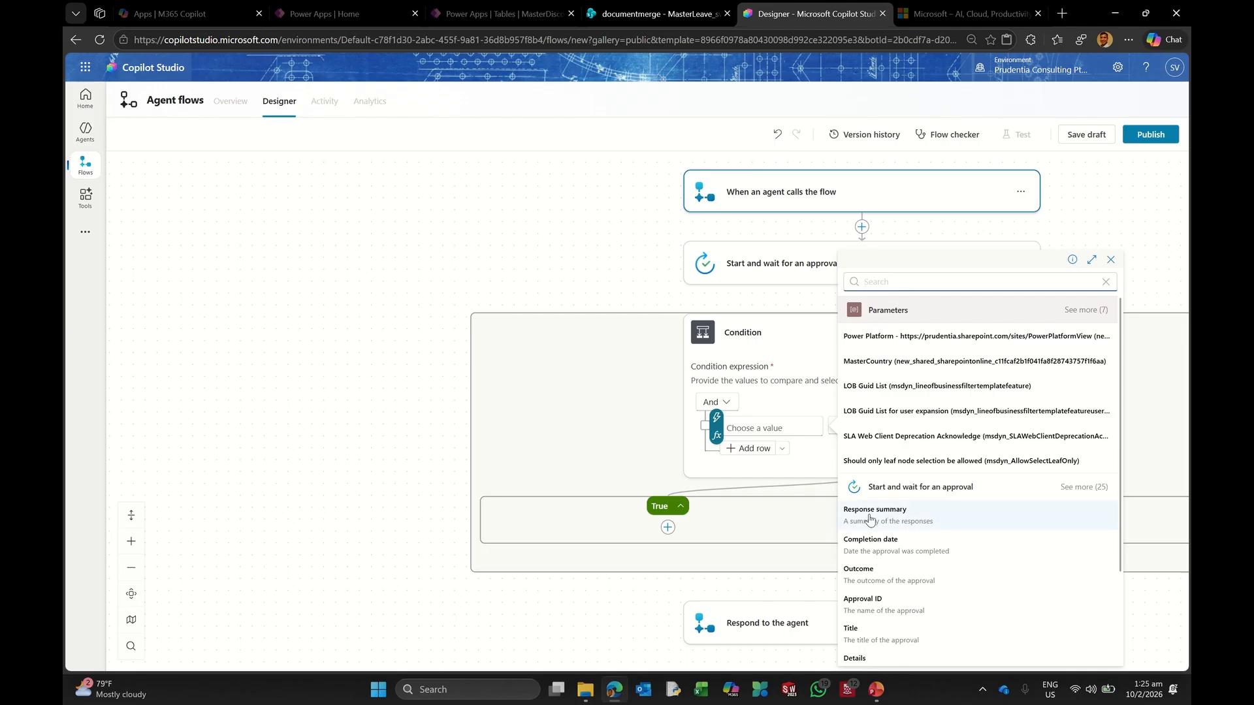
left_click(868, 572)
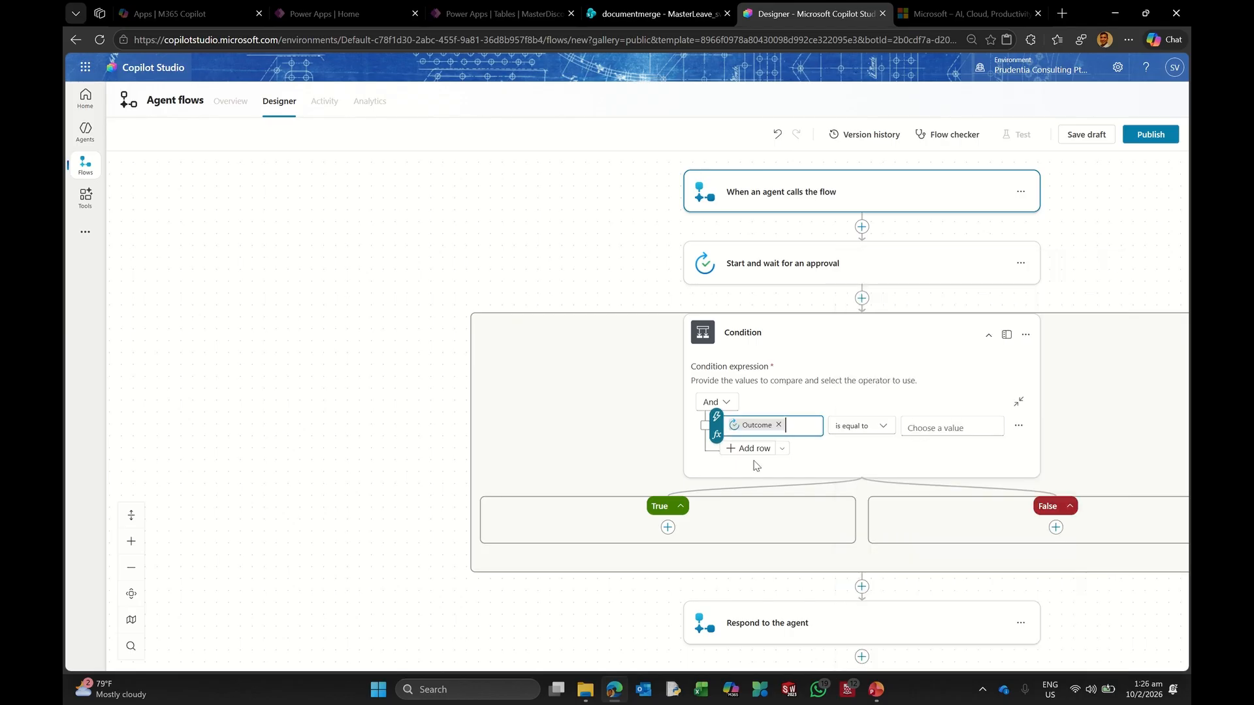
left_click(924, 429)
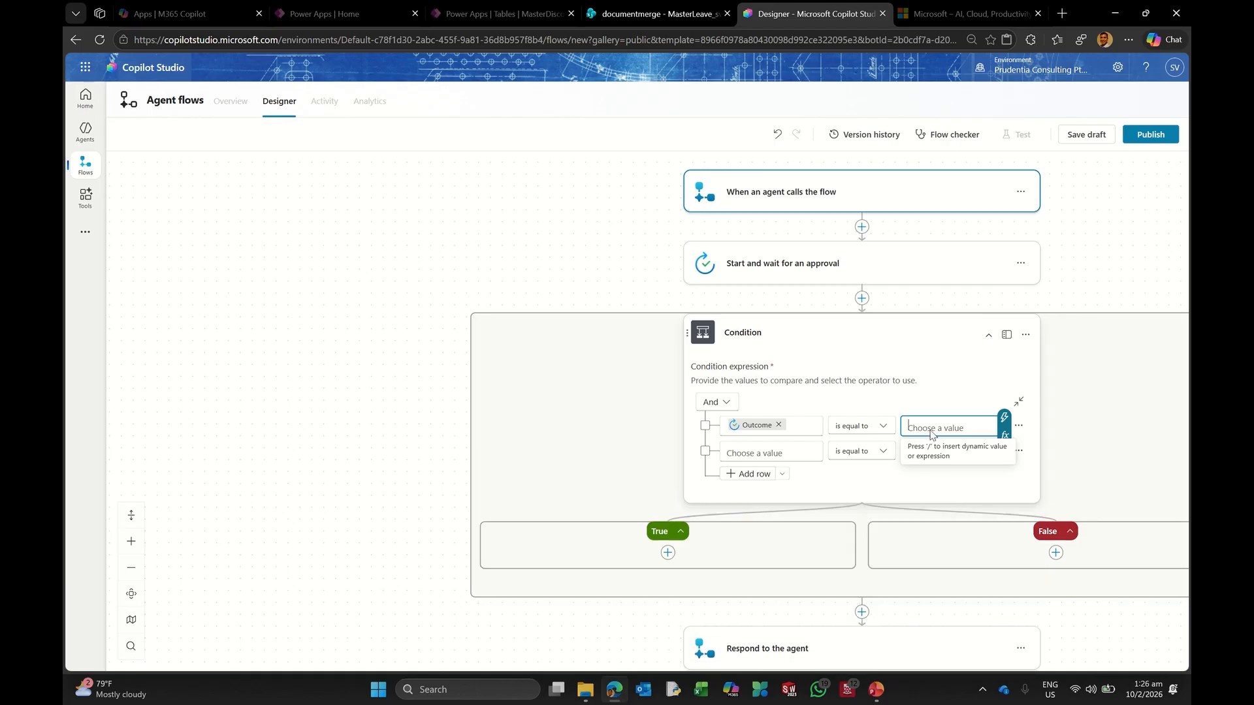
type("Approve")
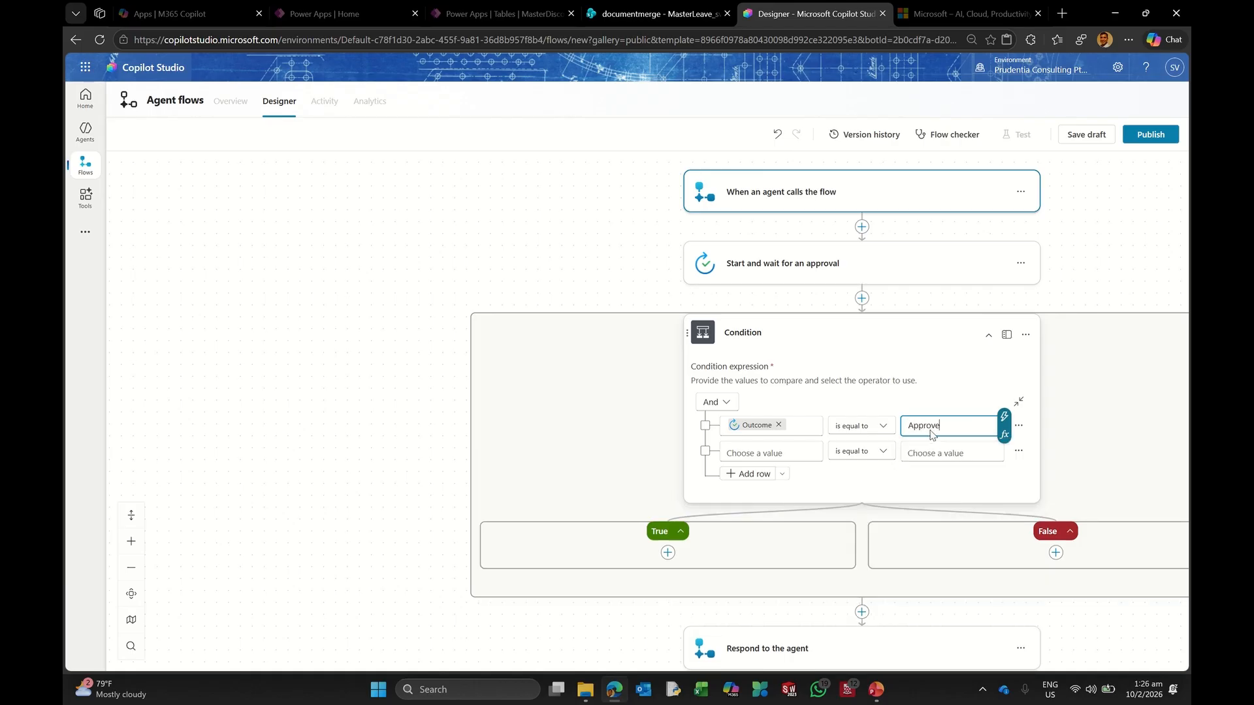
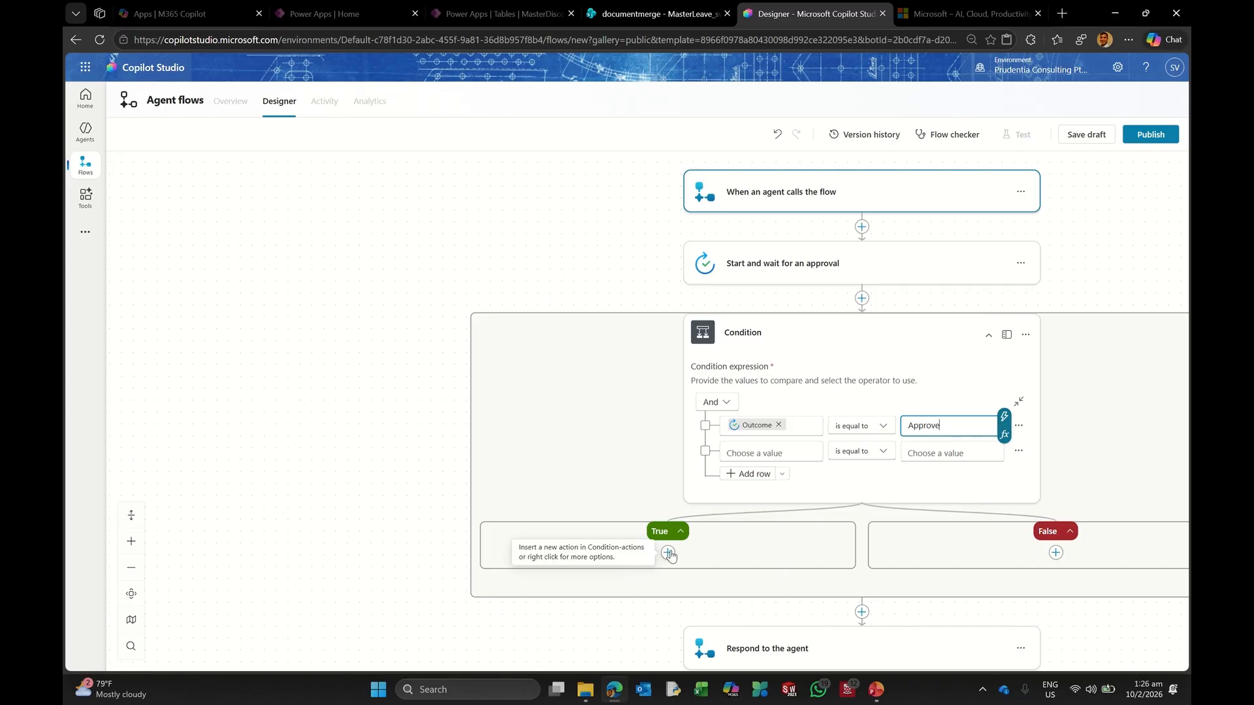
Step: Insert a SharePoint 'Get item' action between the agent trigger and the approval step
left_click(670, 555)
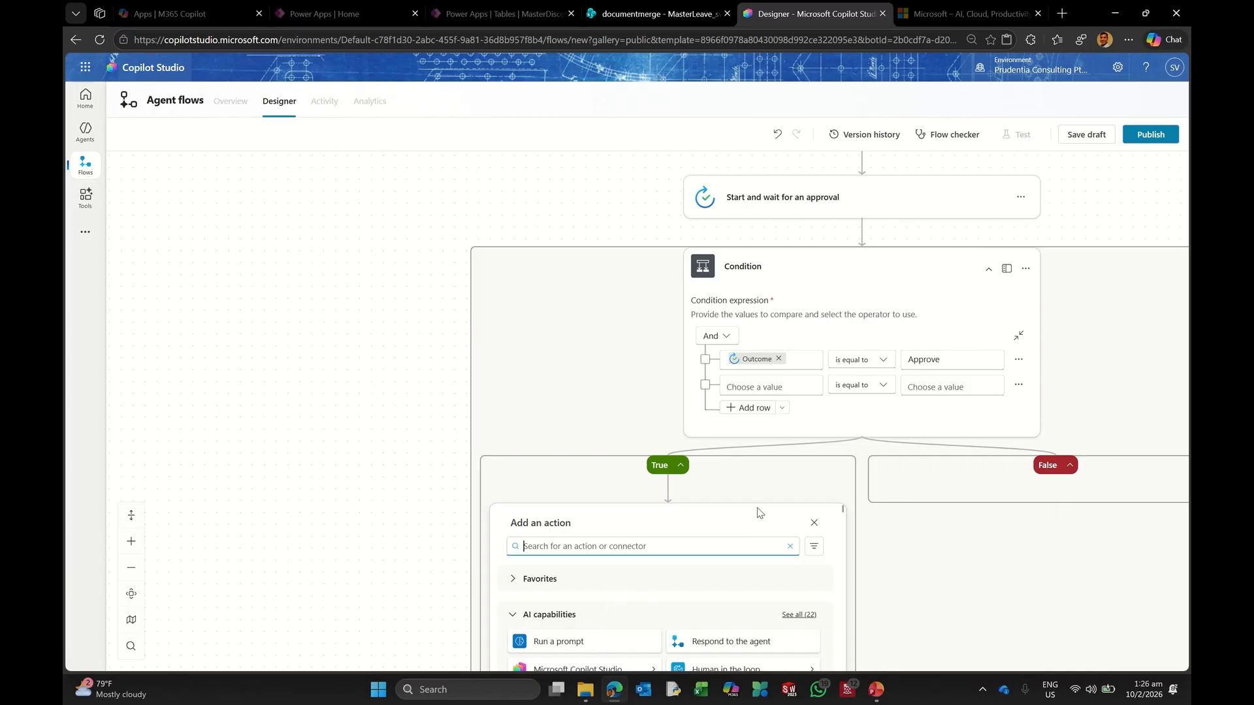
scroll(869, 506, "up", 2)
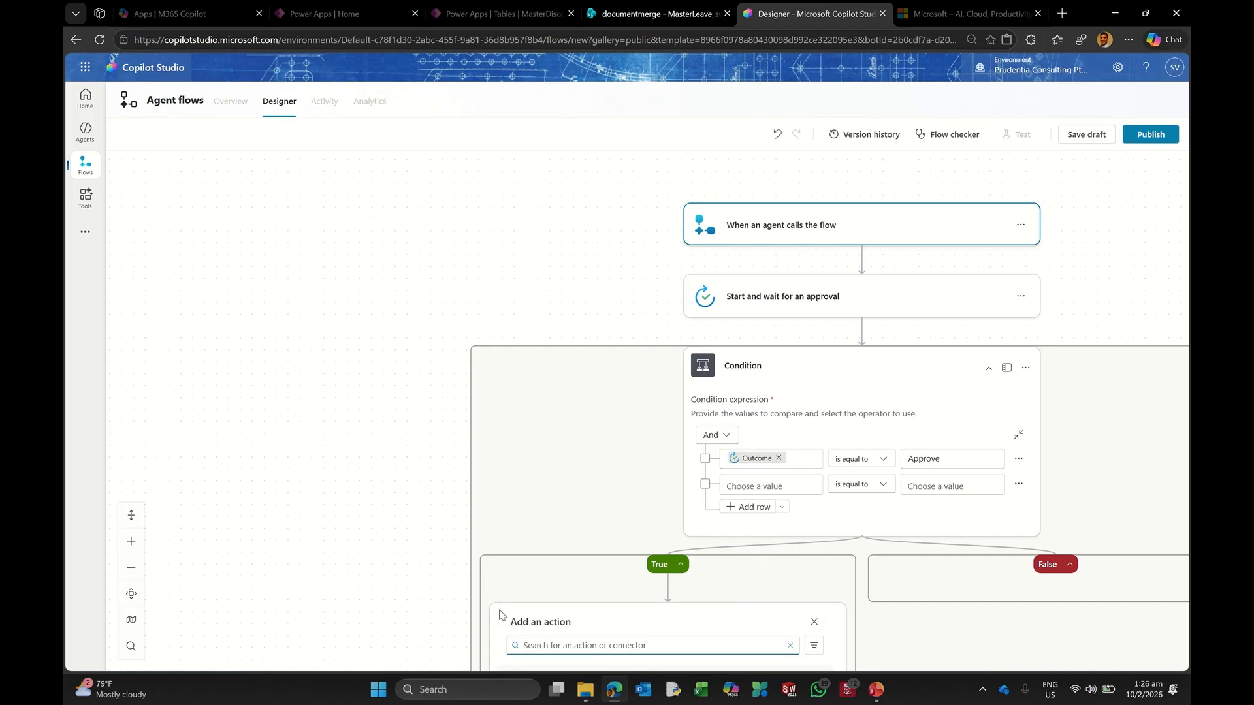
left_click(283, 469)
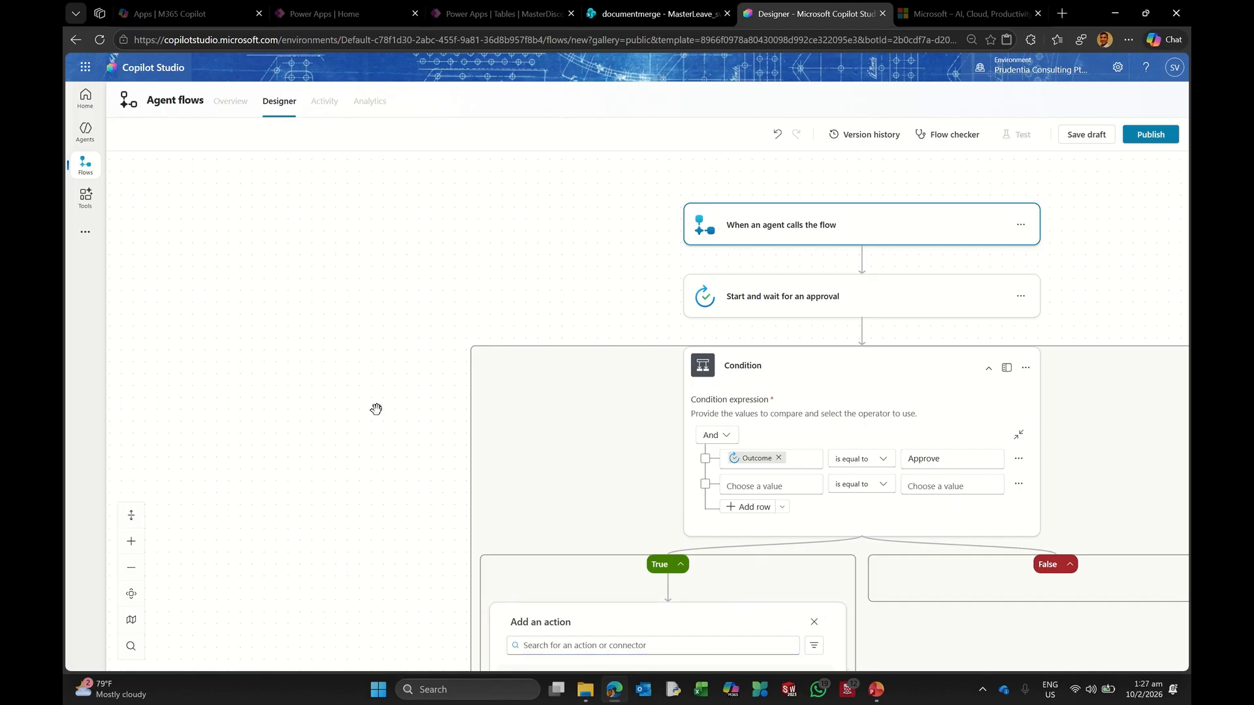
left_click(862, 261)
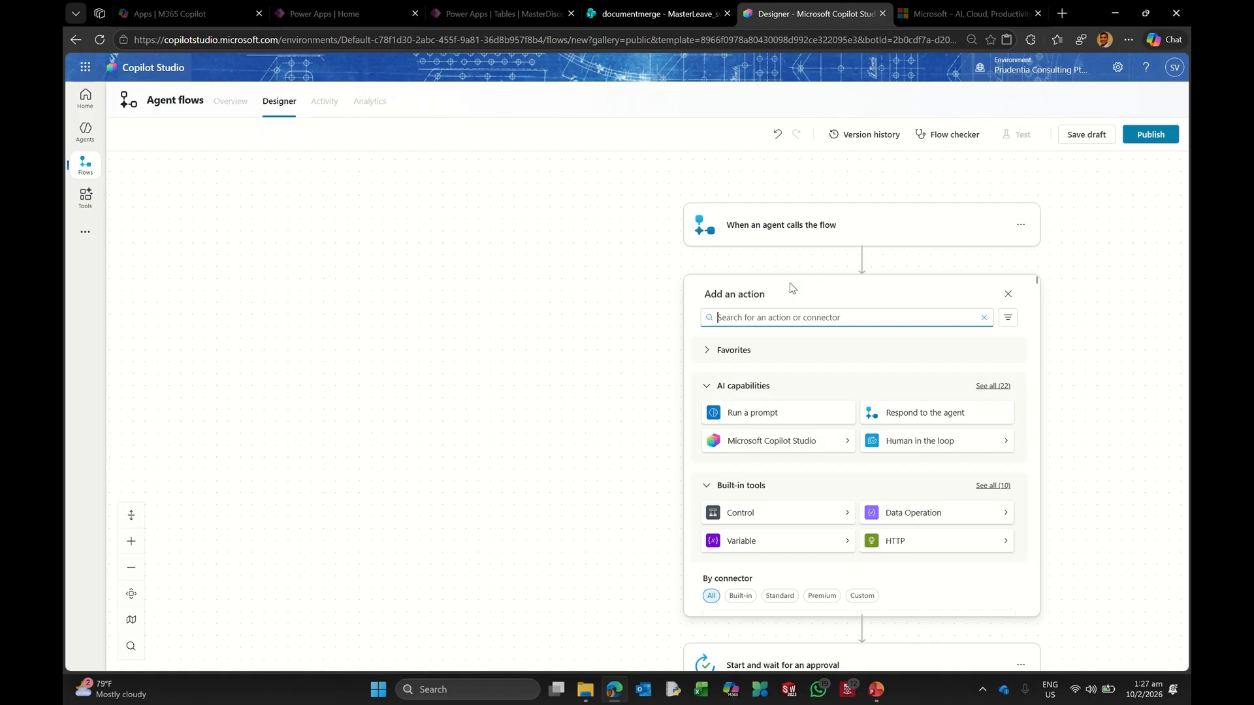
type("get")
key("BackSpace")
key("BackSpace")
type("e")
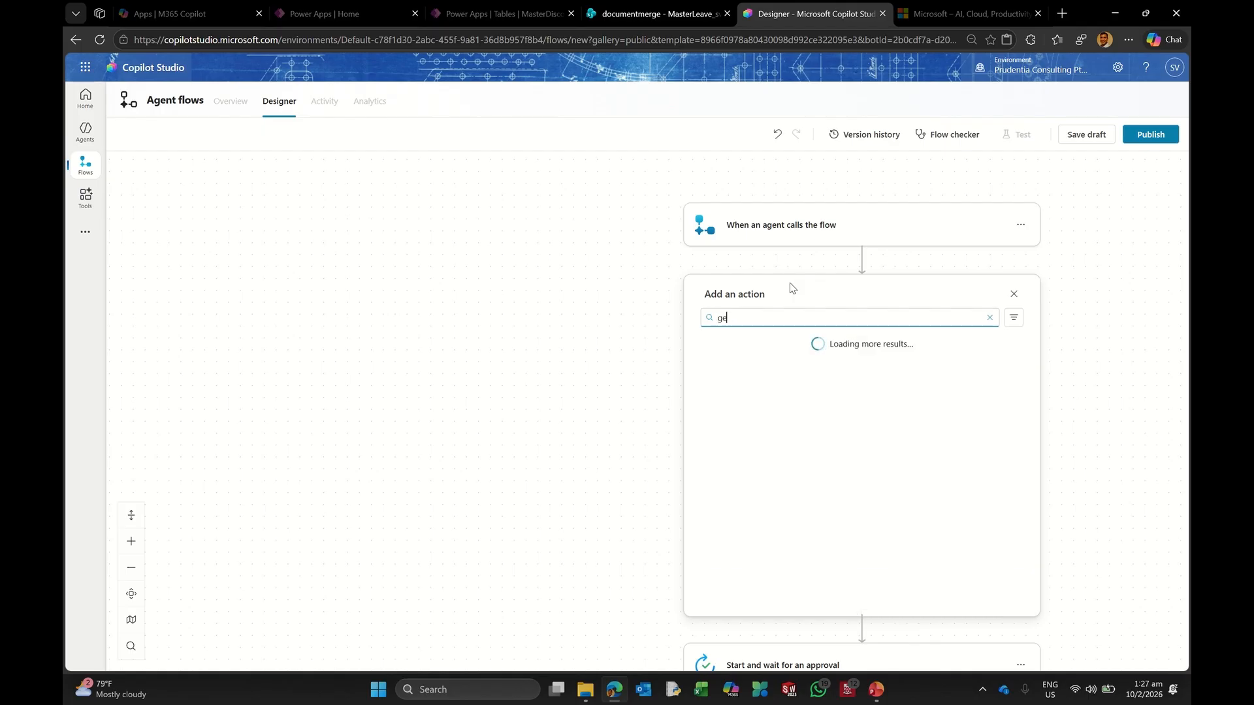
type("t items")
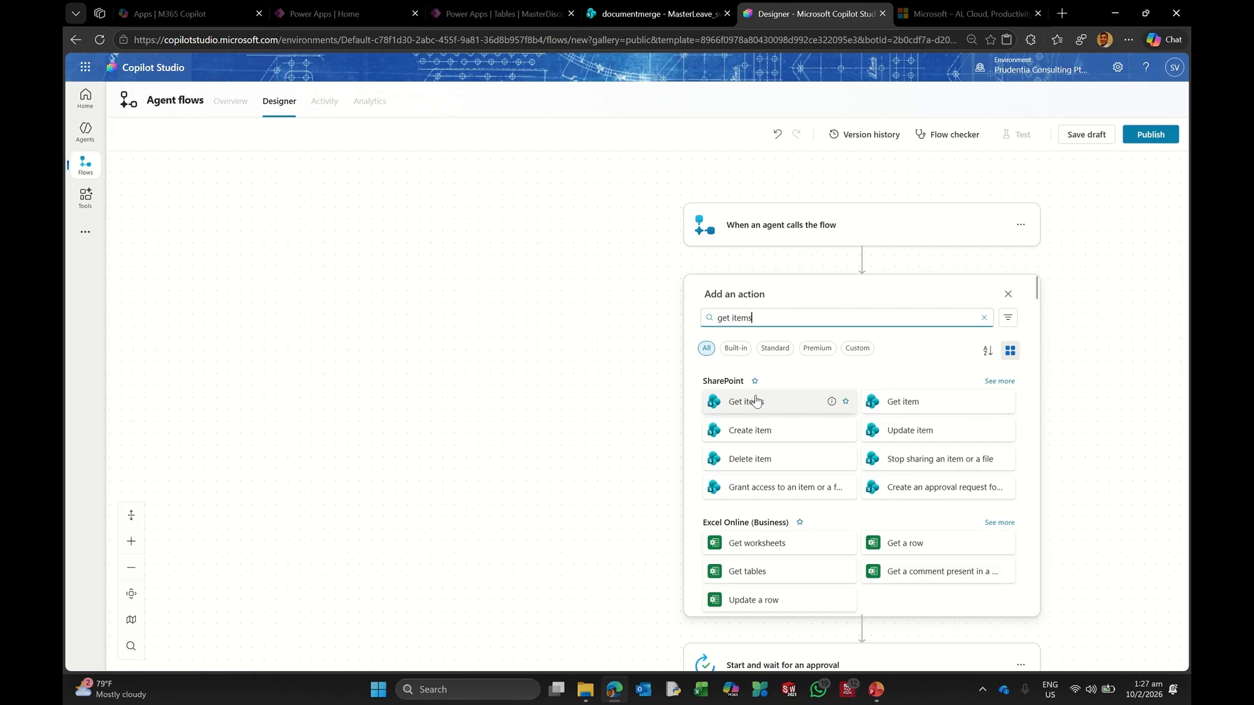
left_click(898, 404)
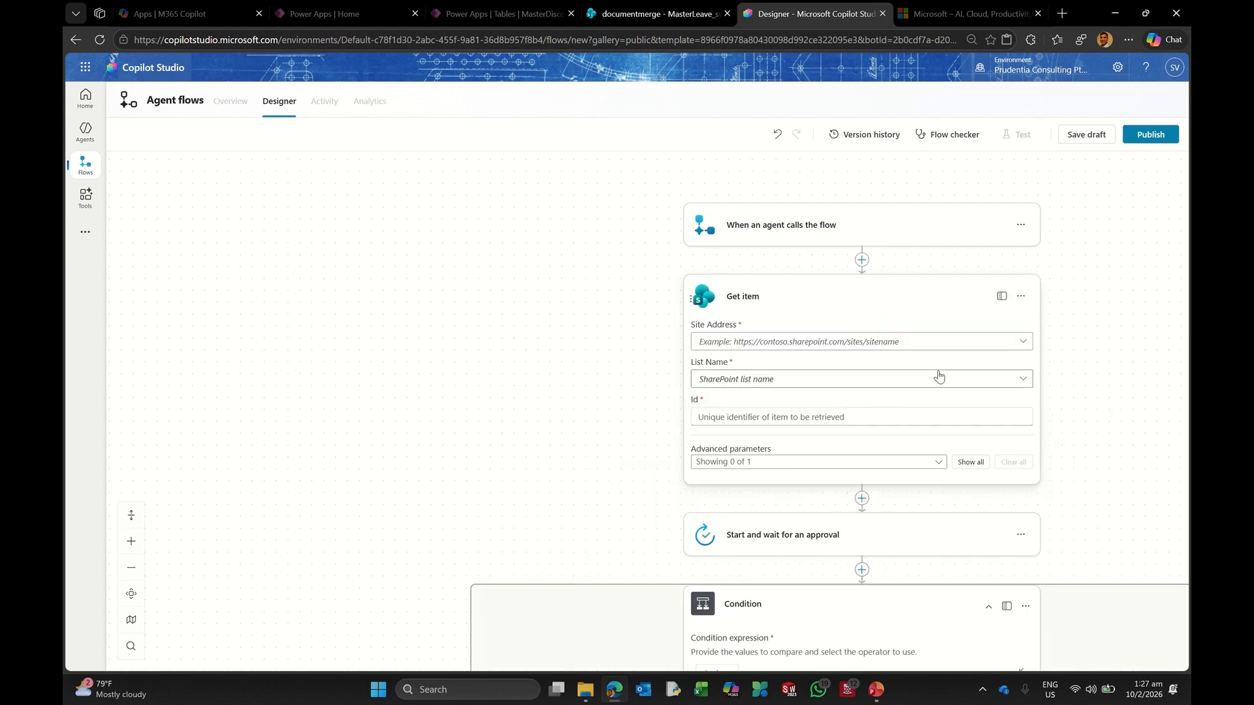
left_click(1020, 297)
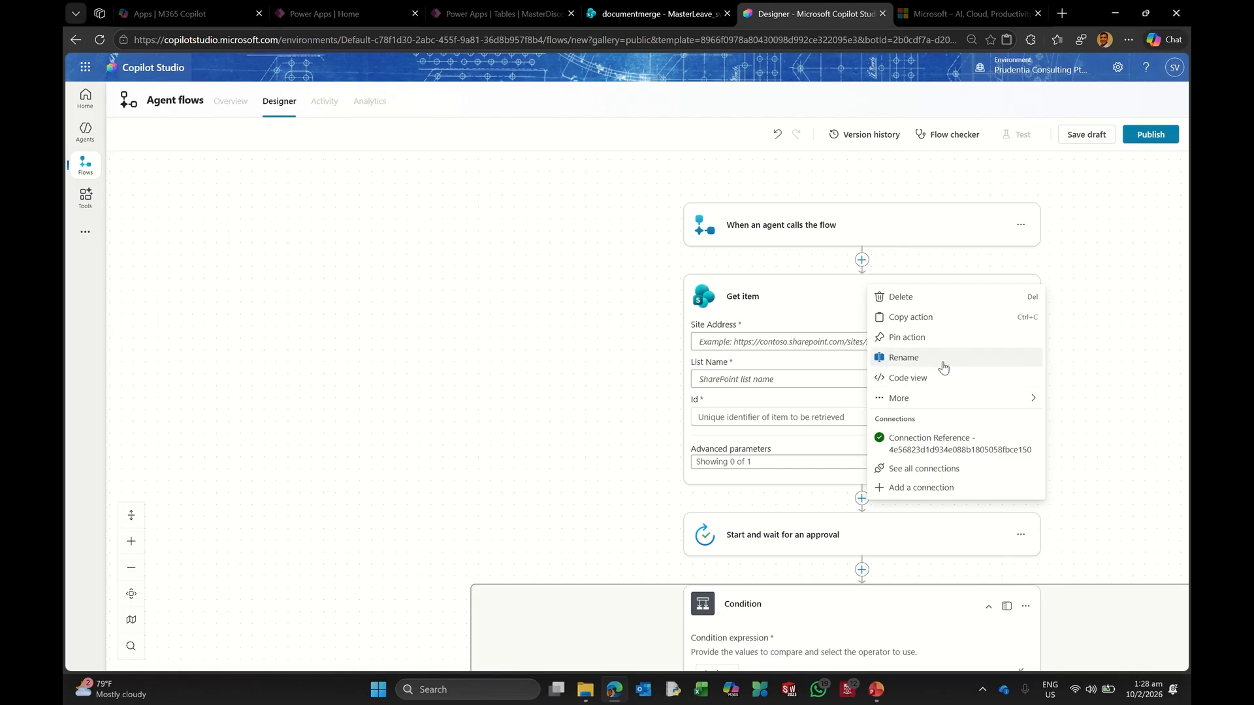
Step: Replace the Get item step with an Initialize variable step named varID of type Integer
left_click(927, 298)
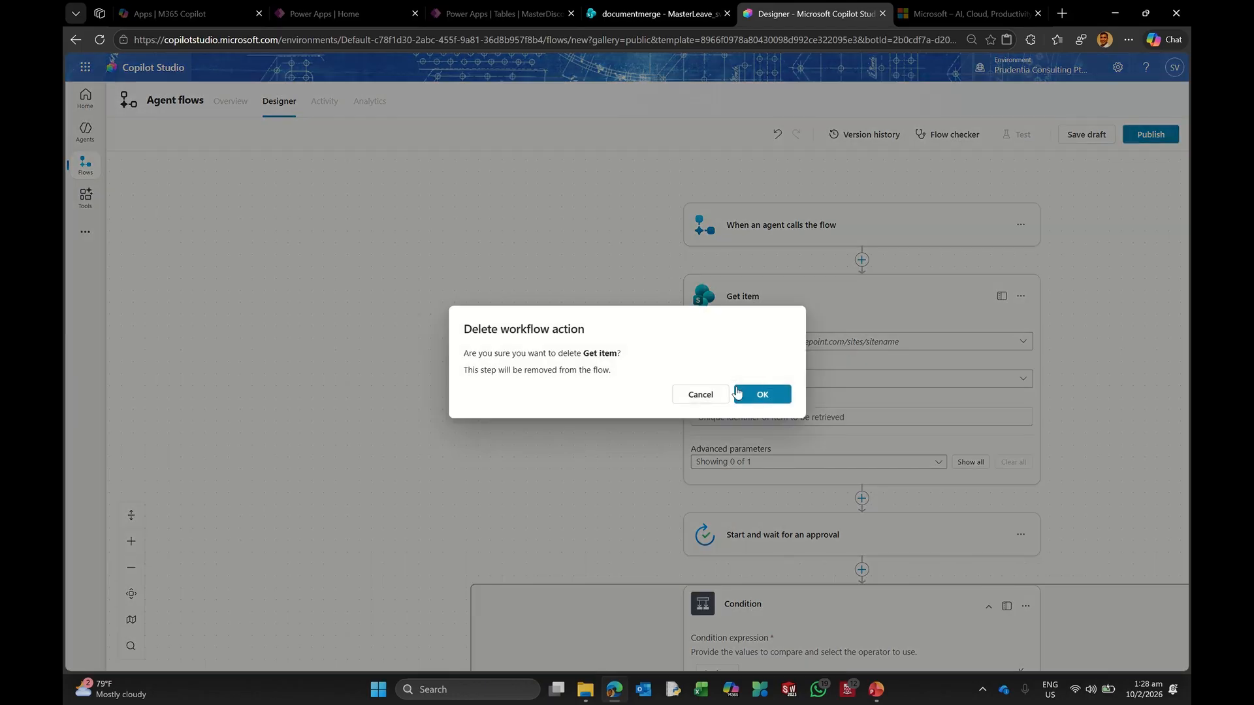
left_click(761, 394)
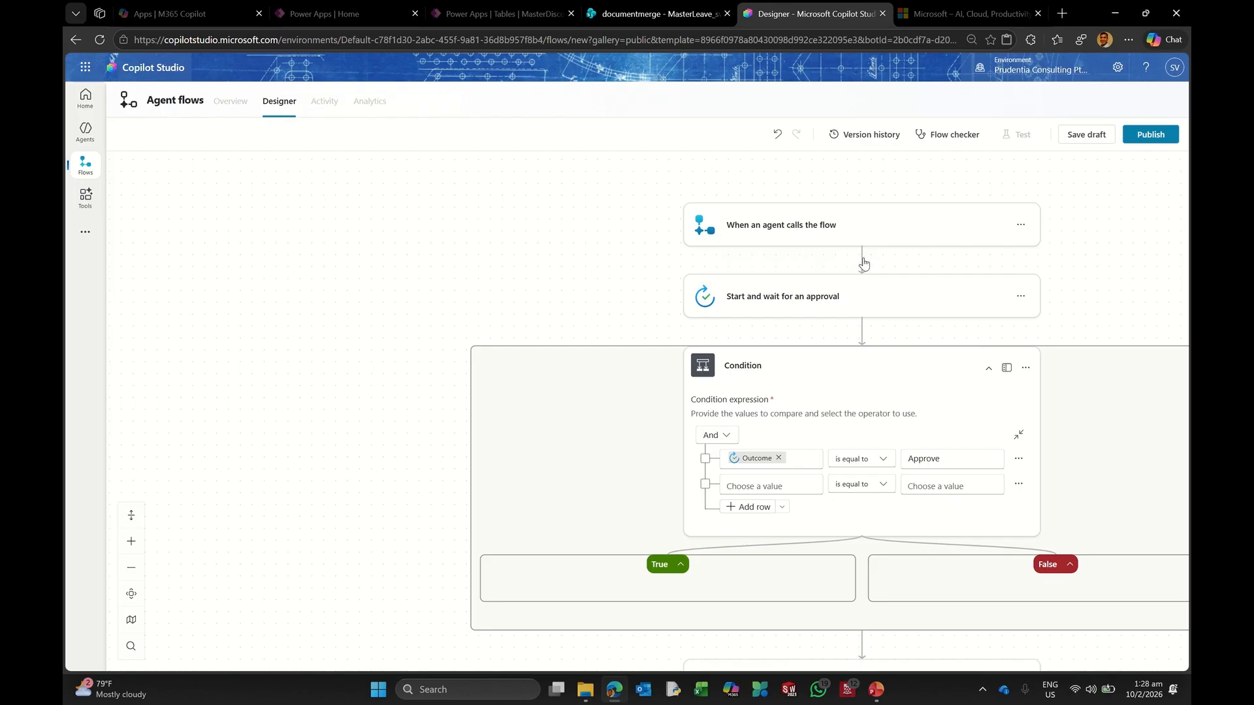
left_click(863, 262)
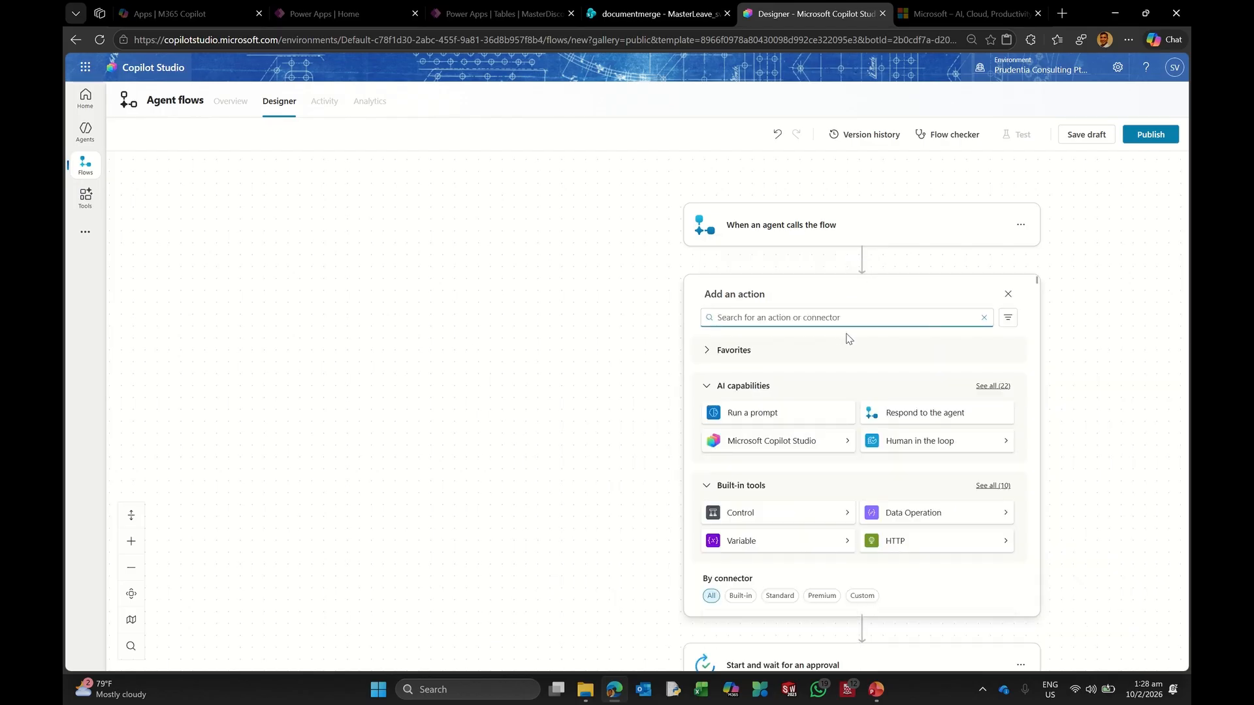
type("variable")
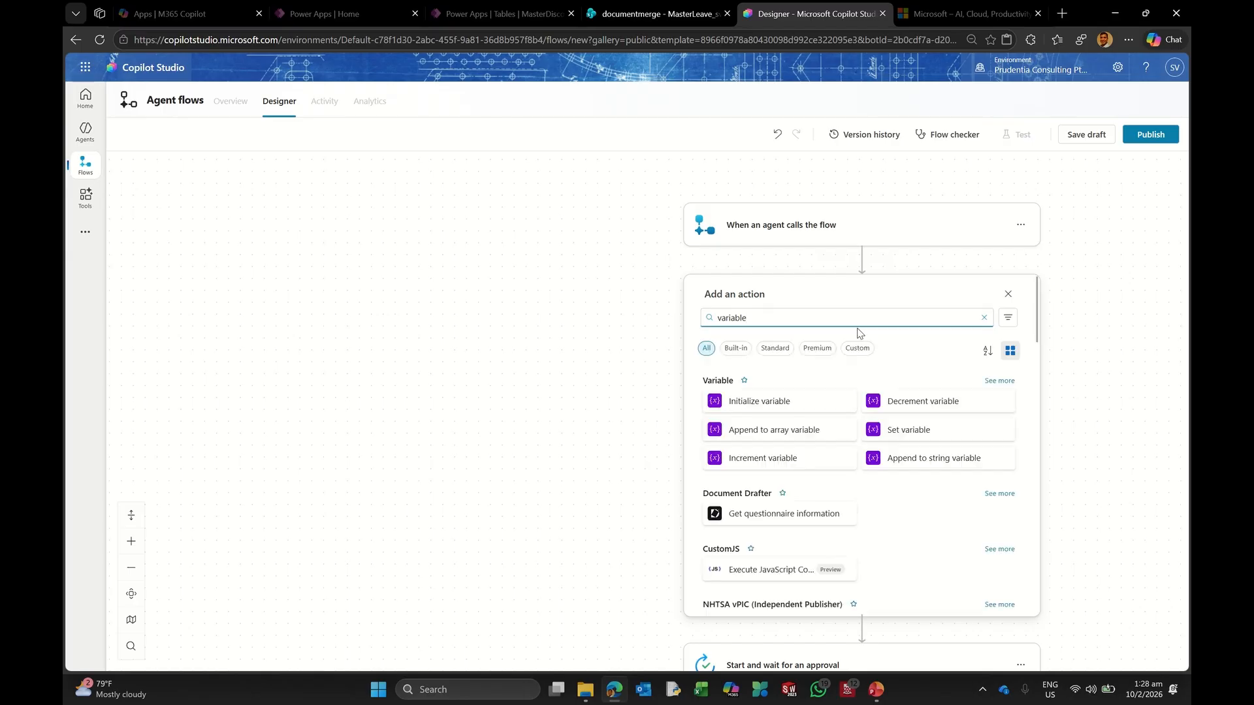
left_click(819, 401)
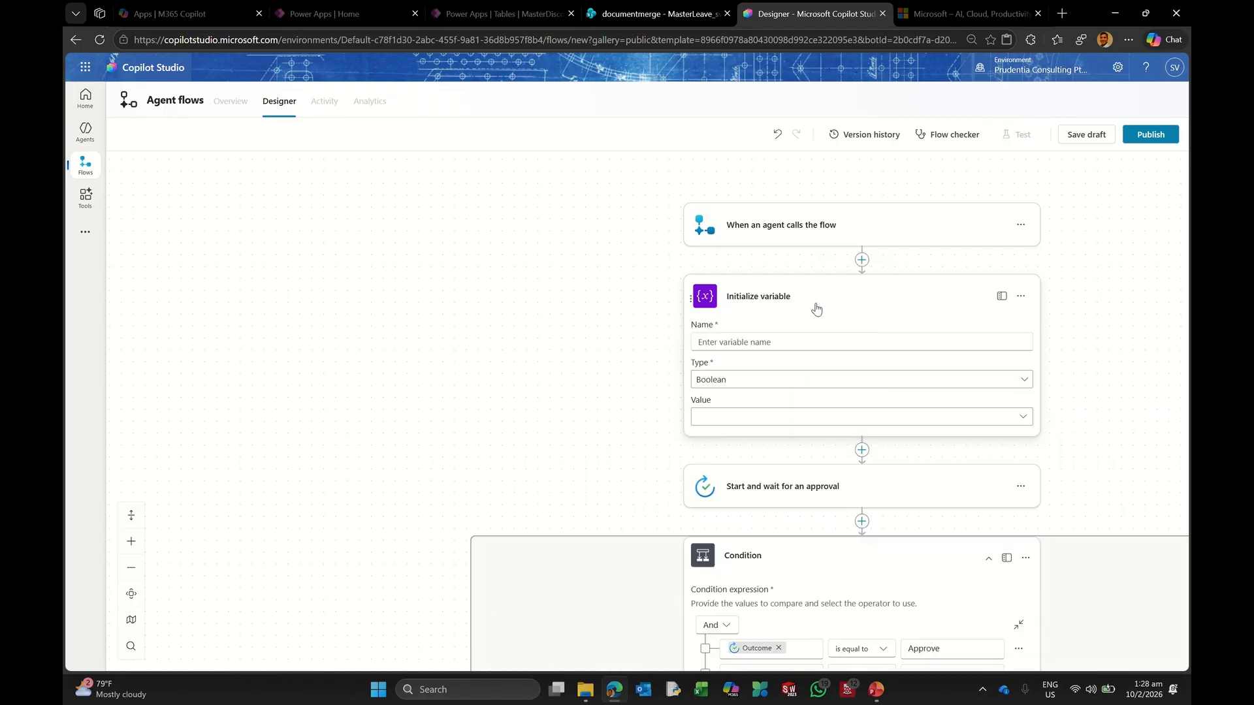
left_click(740, 343)
type("va")
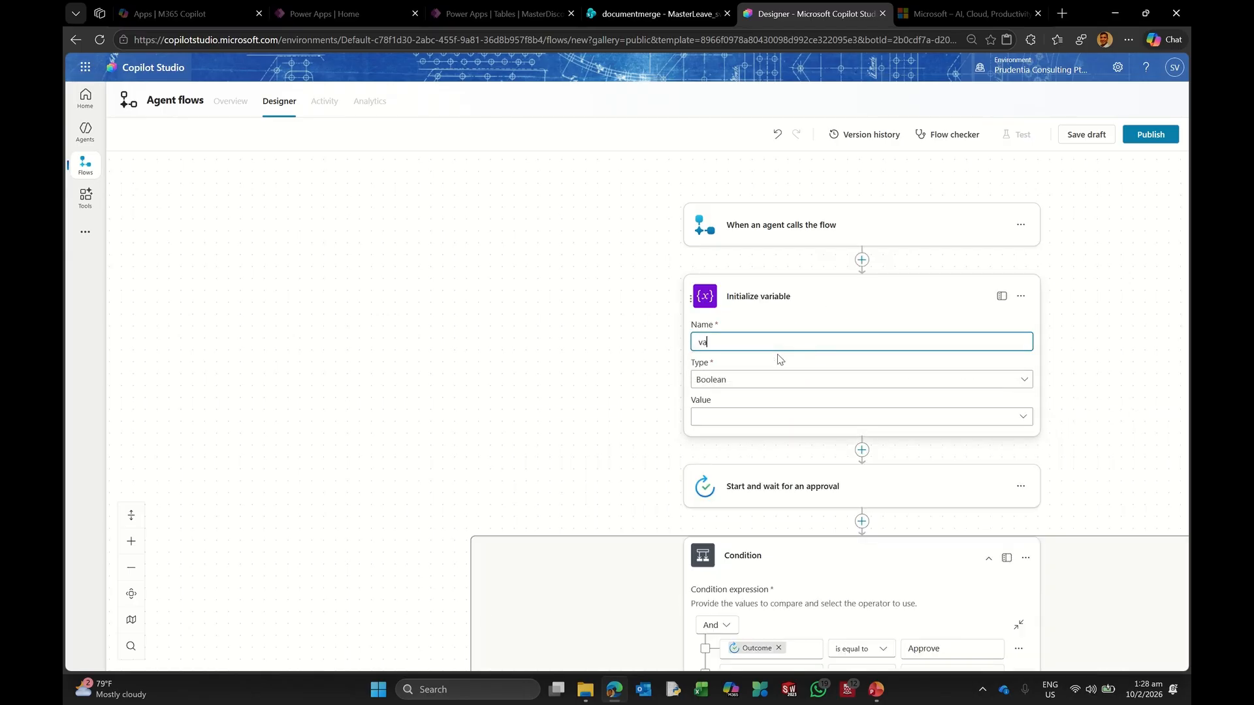
type("rID")
left_click(742, 377)
left_click(724, 418)
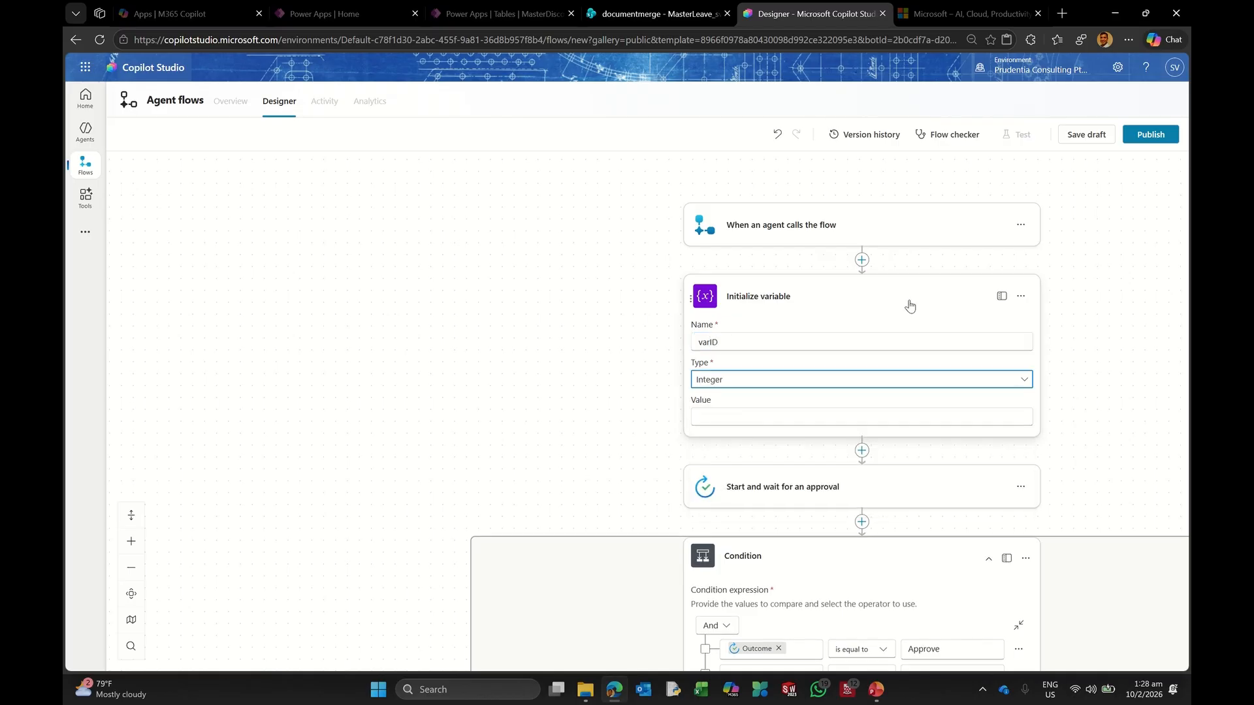
left_click(877, 292)
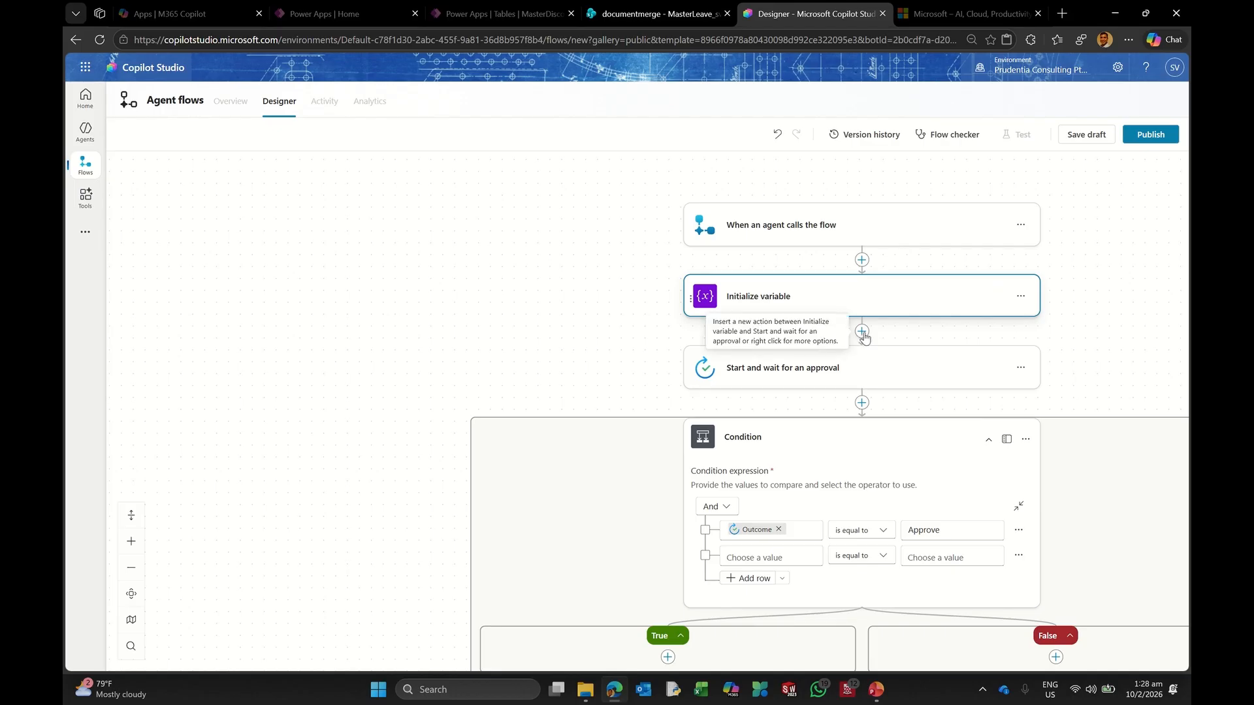
Step: Add a SharePoint Get items step reading the MasterLeave_sv list on the documentmerge site
left_click(862, 332)
type("ge")
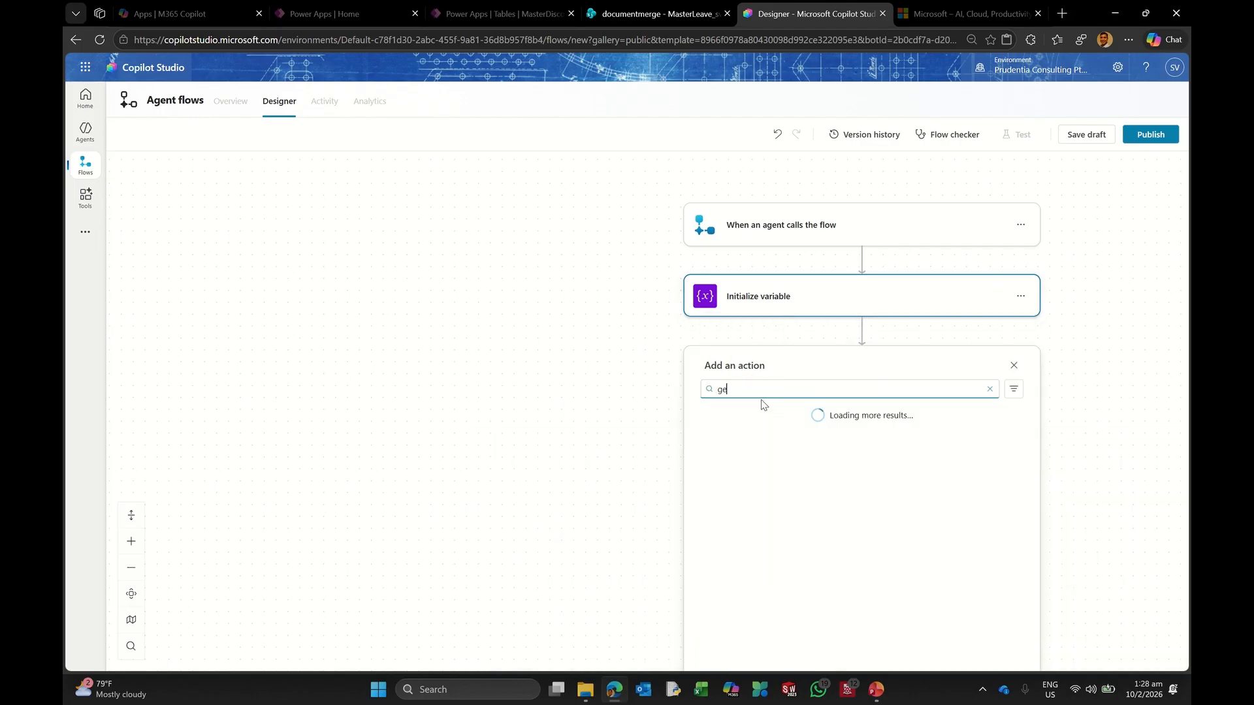
type("t items")
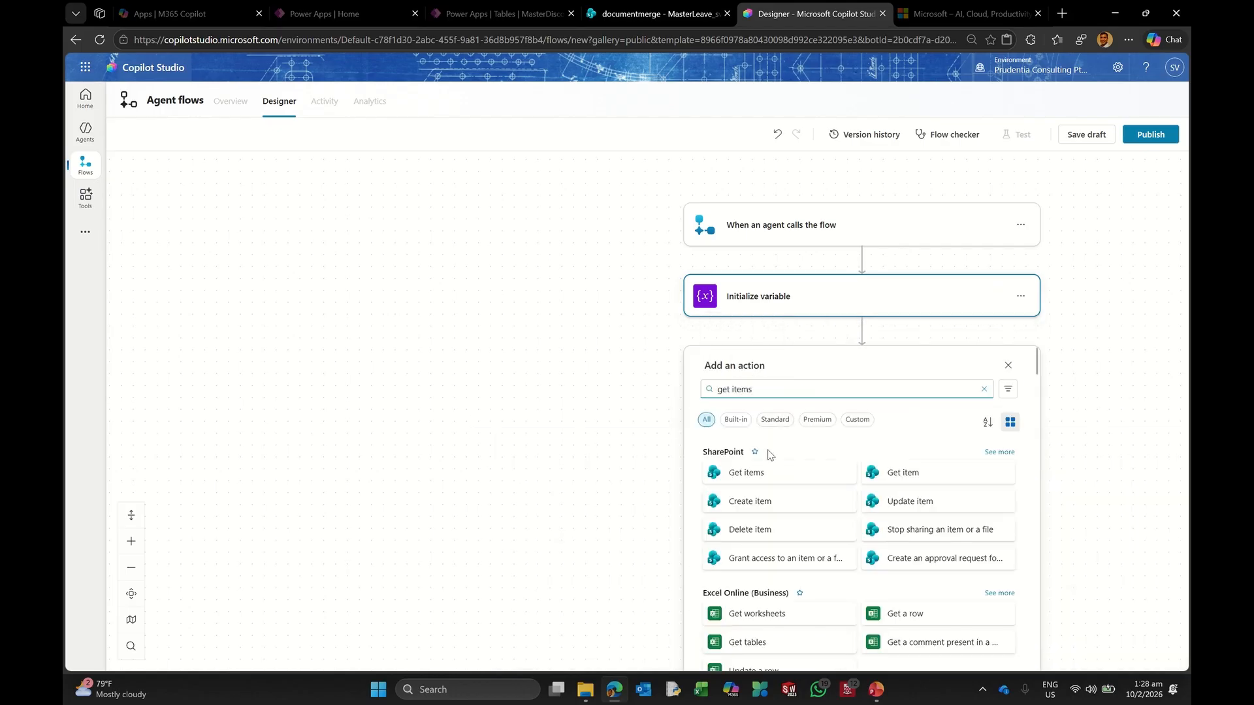
left_click(771, 472)
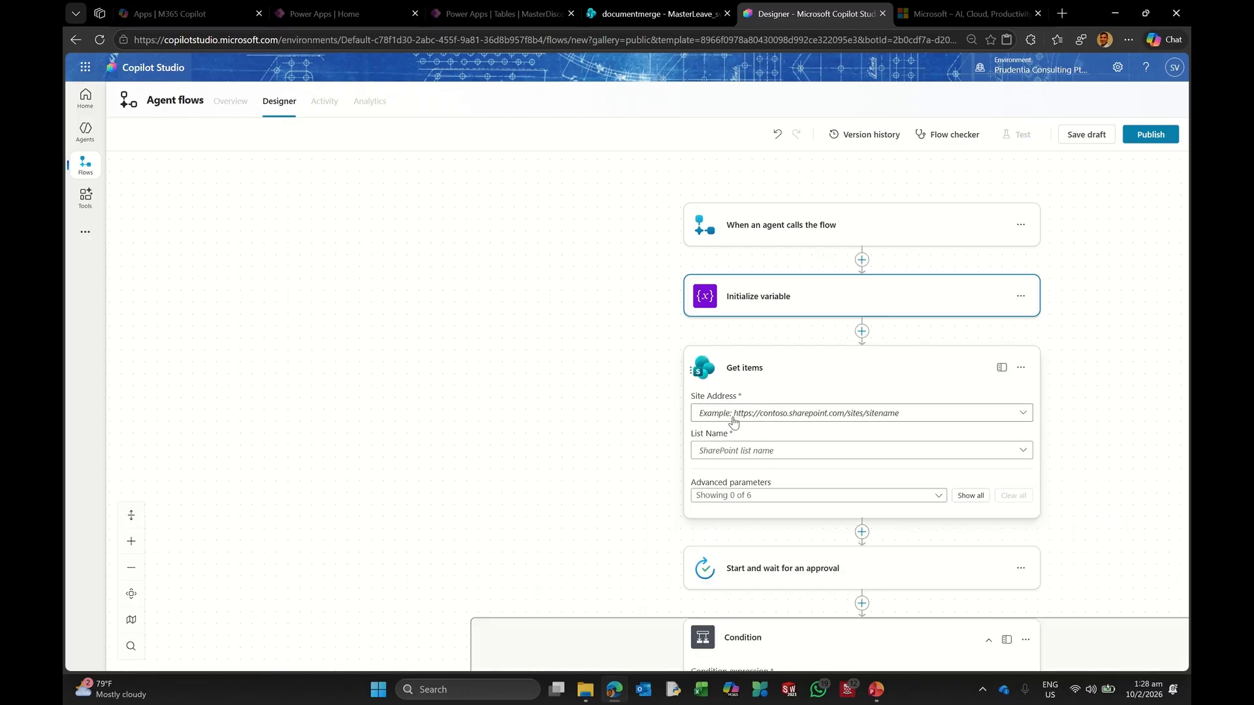
left_click(745, 415)
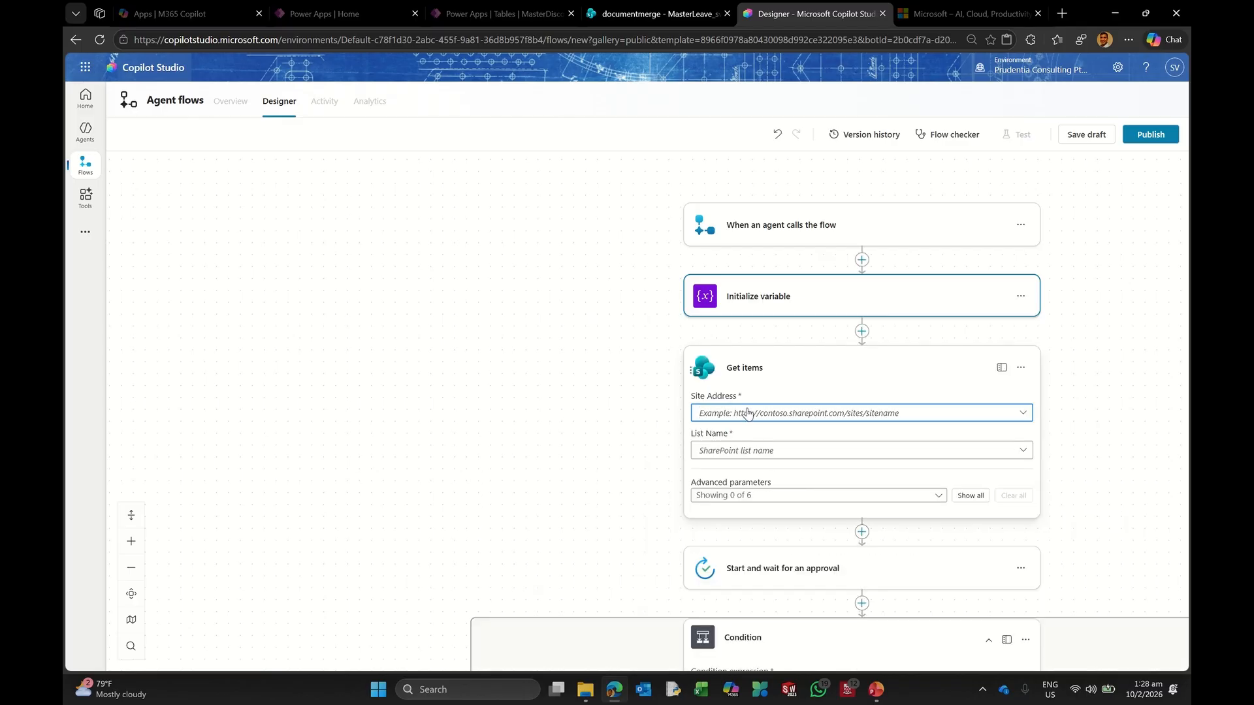
left_click(745, 416)
left_click(765, 162)
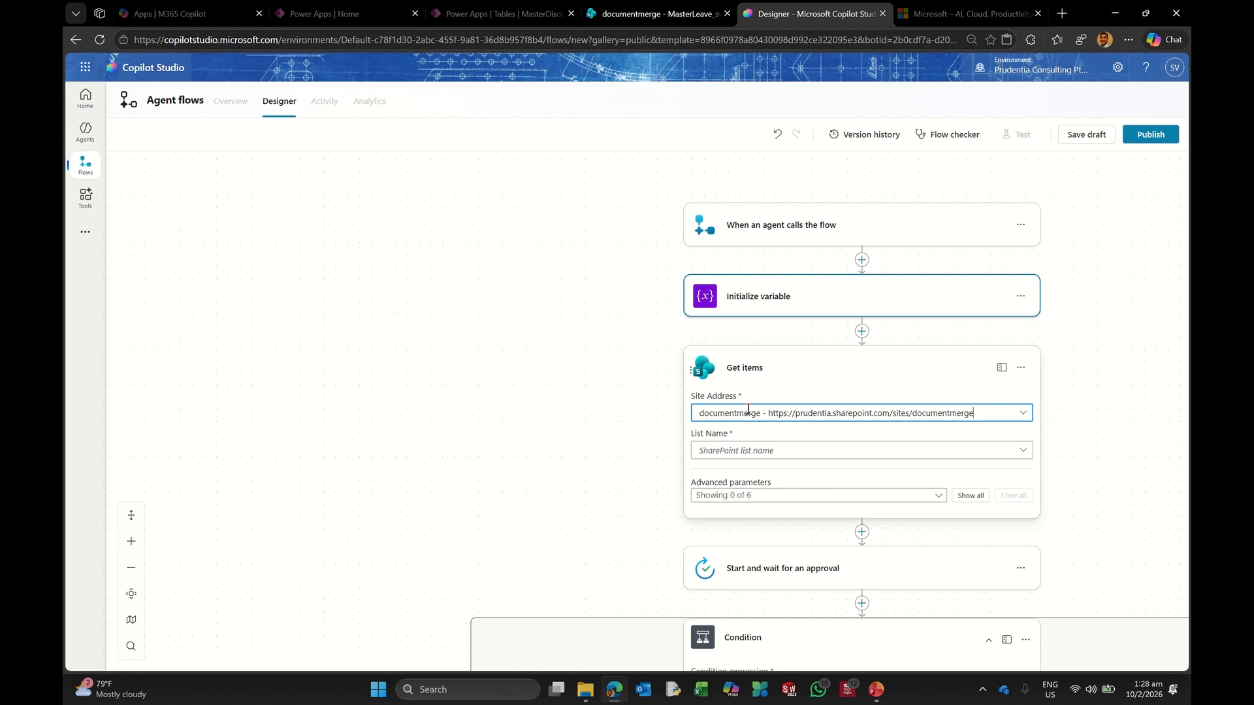
left_click(735, 452)
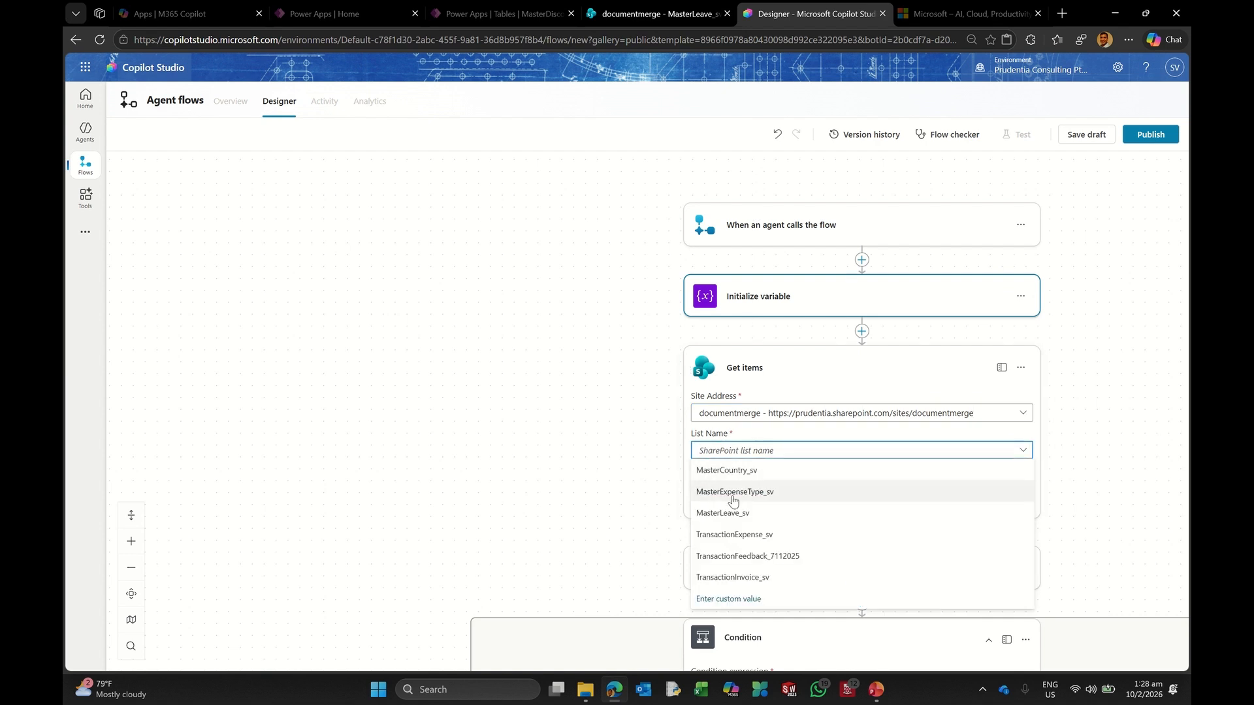
left_click(741, 510)
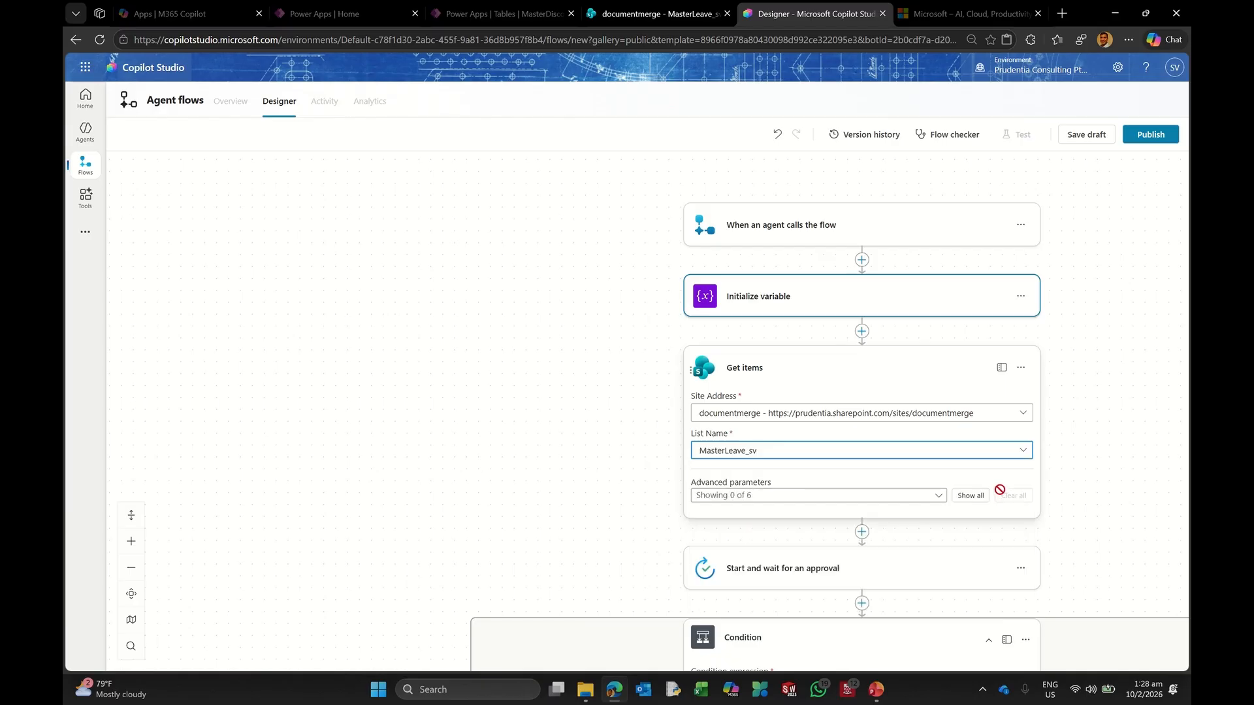
Step: Enter a 'Title eq' filter query matching the employee's e-mail address
left_click(962, 497)
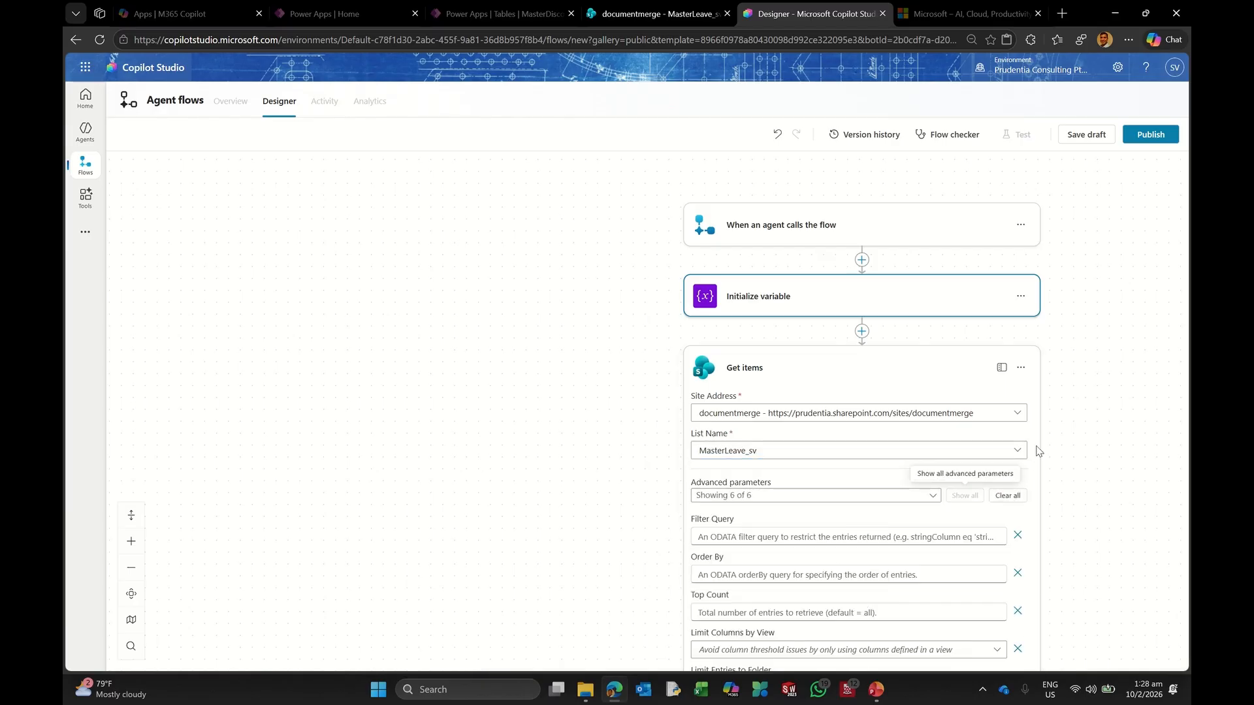
left_click(719, 531)
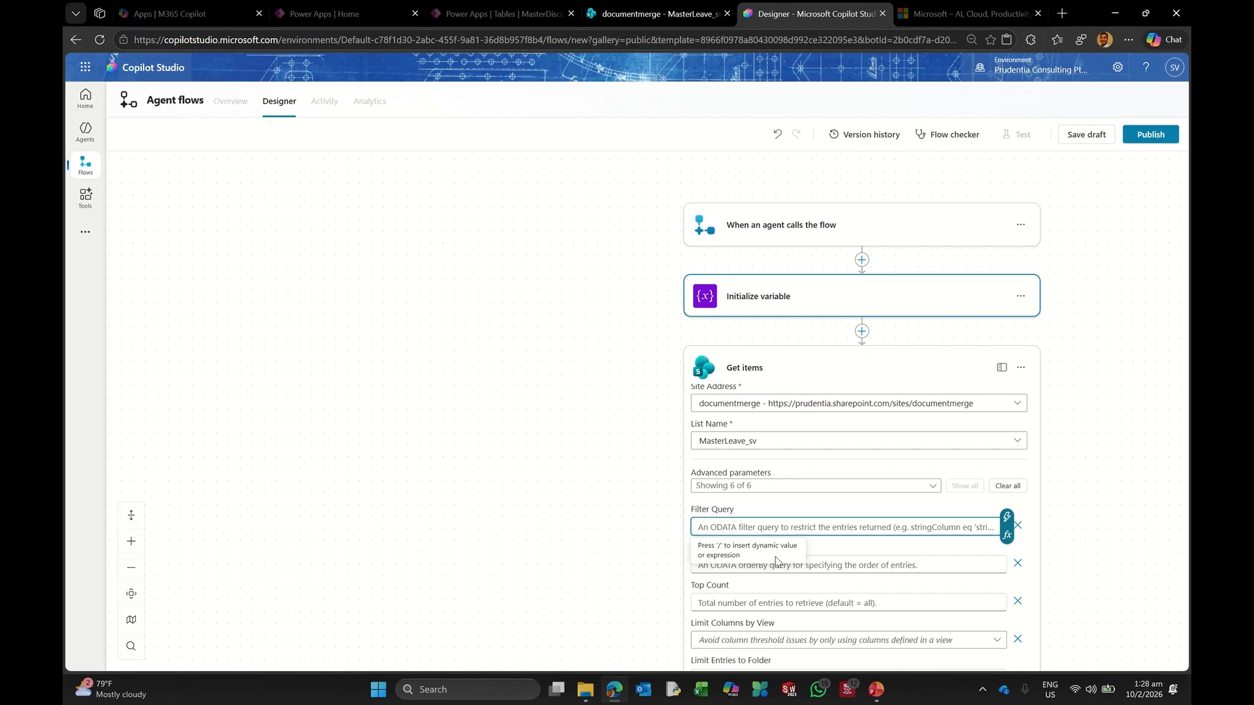
type("Title e")
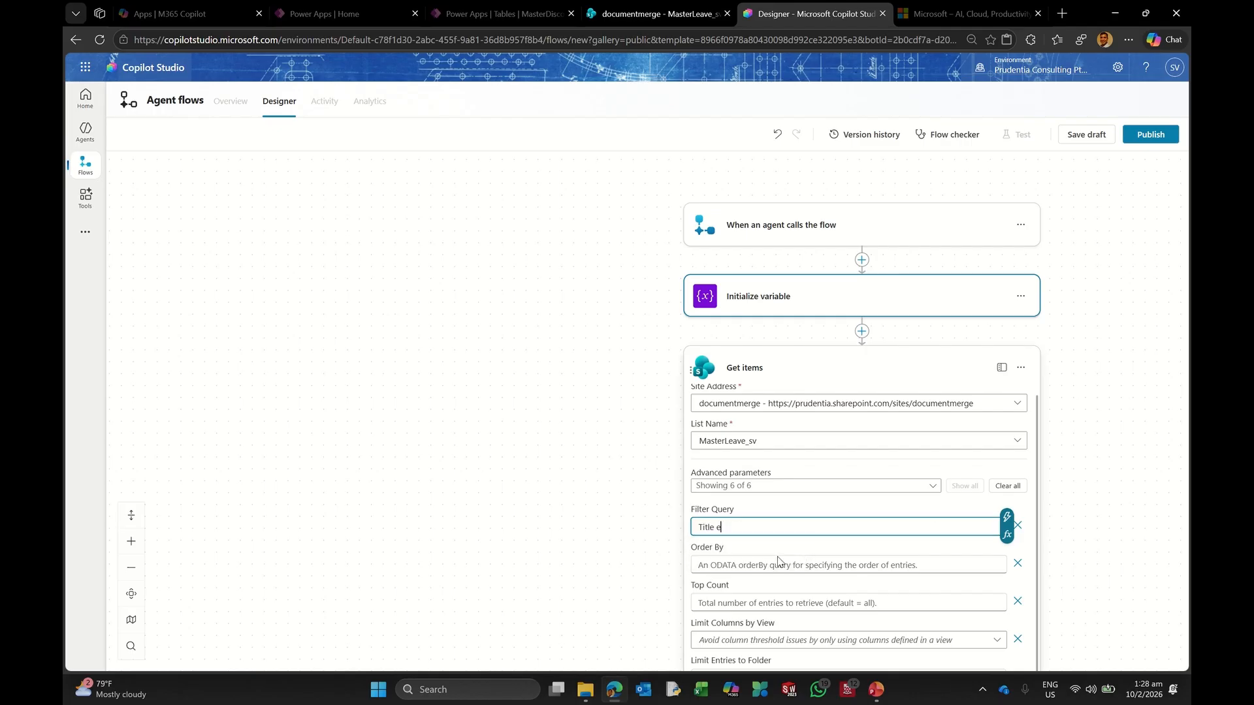
type("q")
left_click(632, 16)
left_click(810, 14)
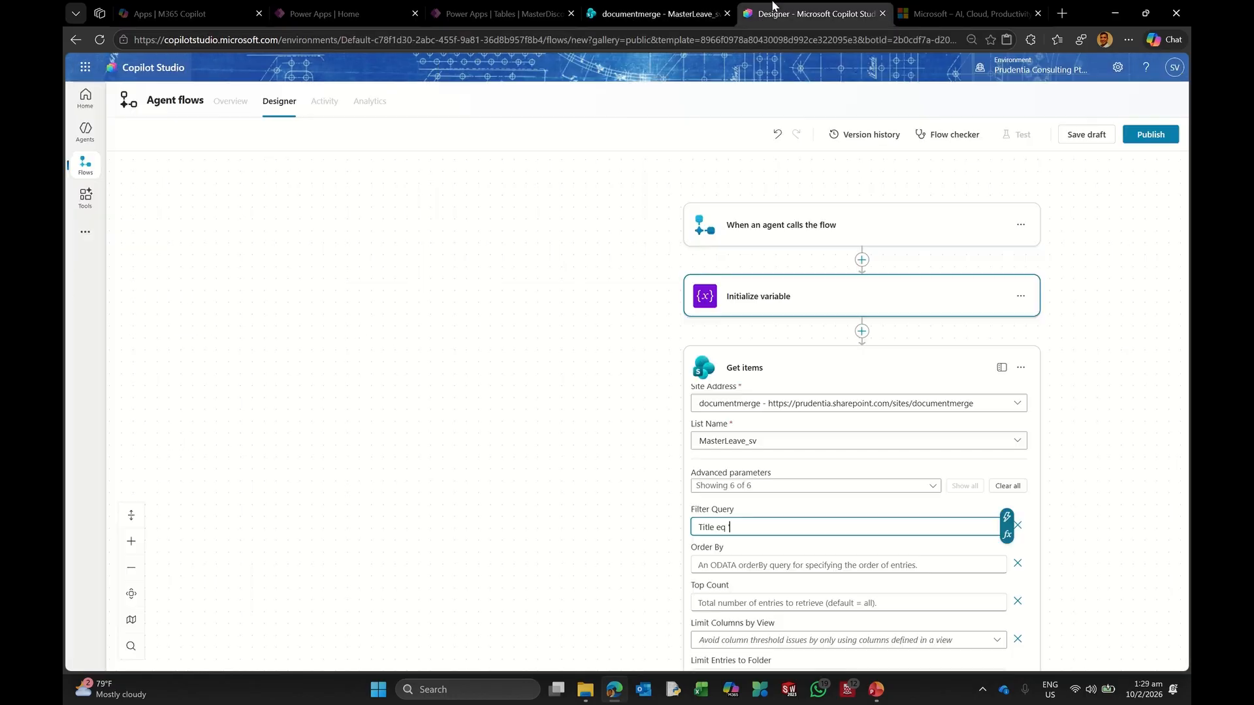
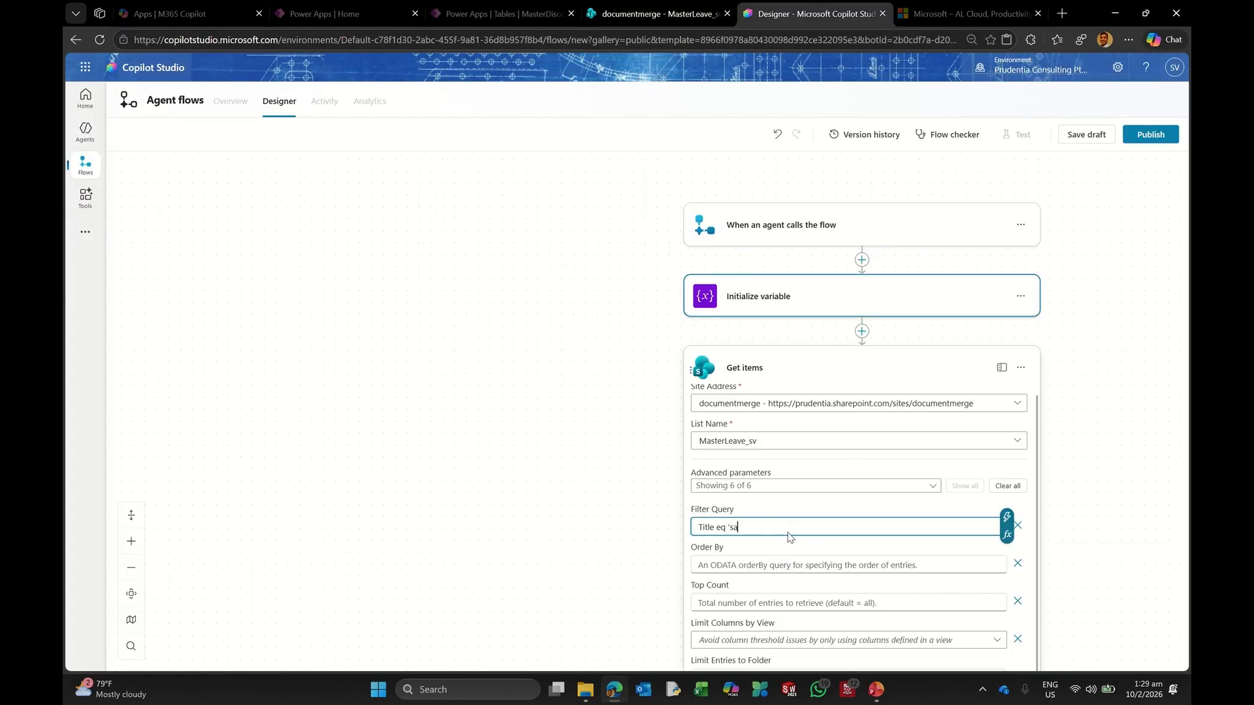
left_click(769, 359)
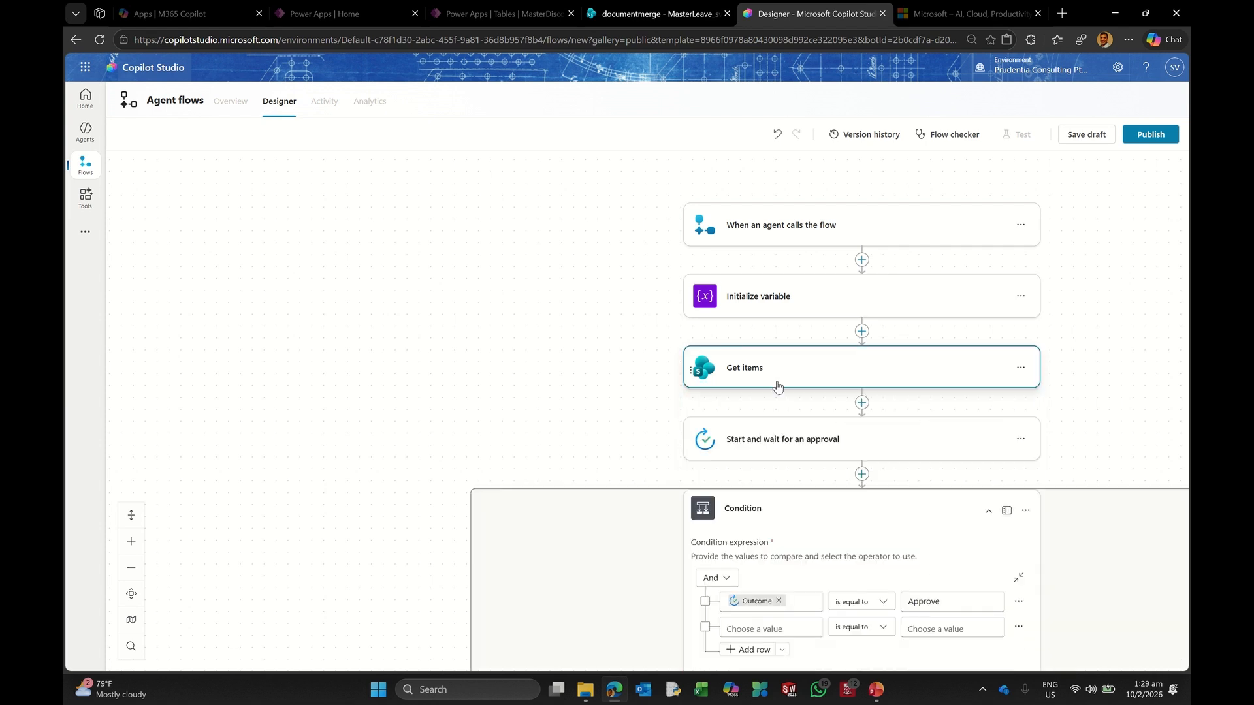
Step: Add a Set variable step after Get items that targets varID
left_click(864, 407)
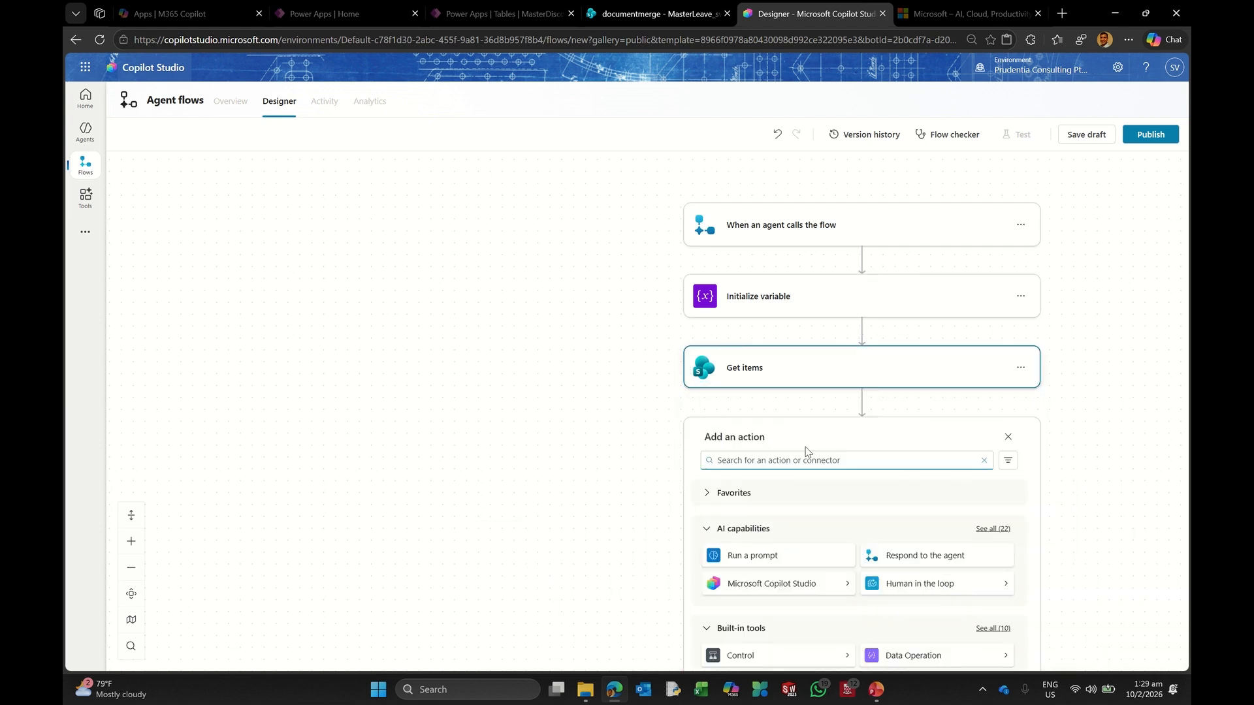
type("set variable")
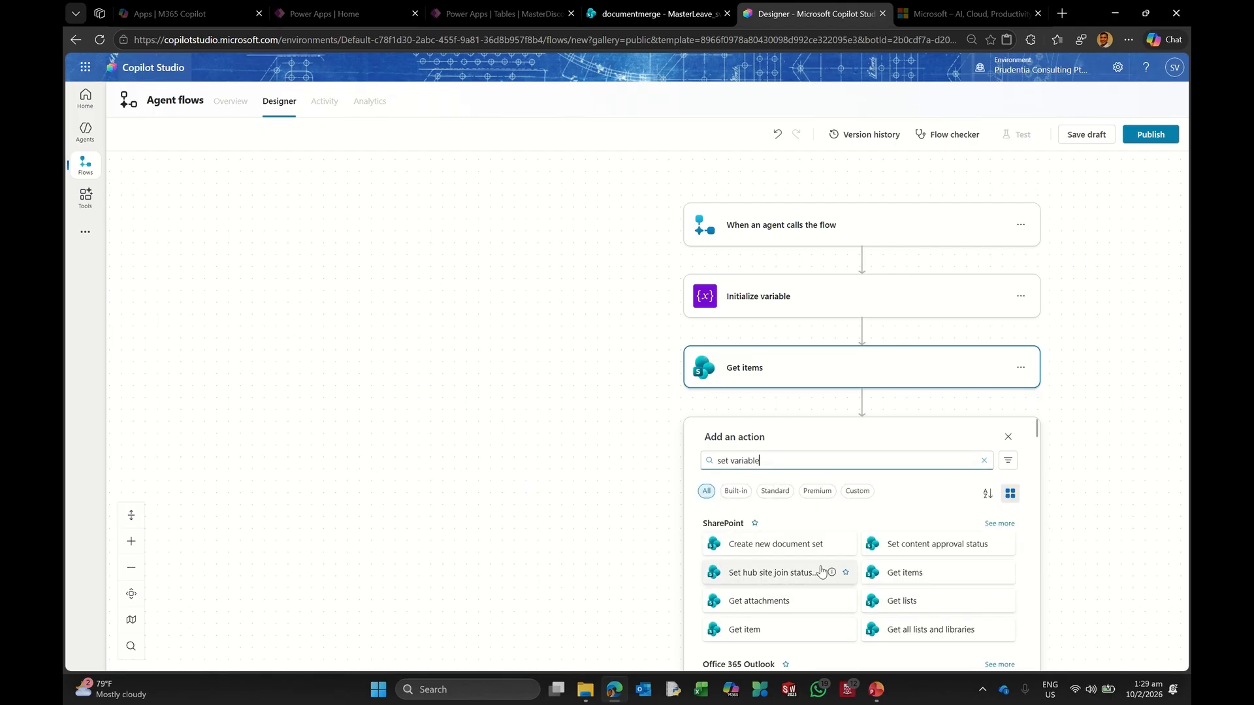
scroll(882, 507, "down", 2)
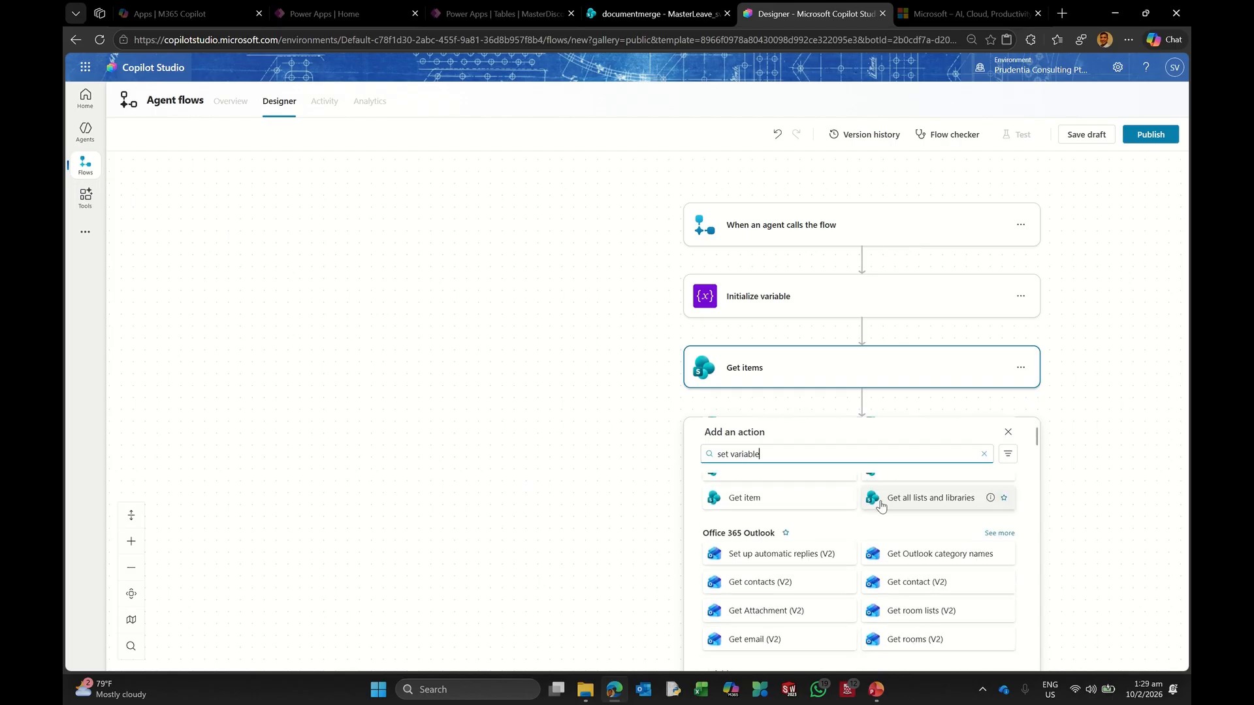
scroll(881, 507, "up", 3)
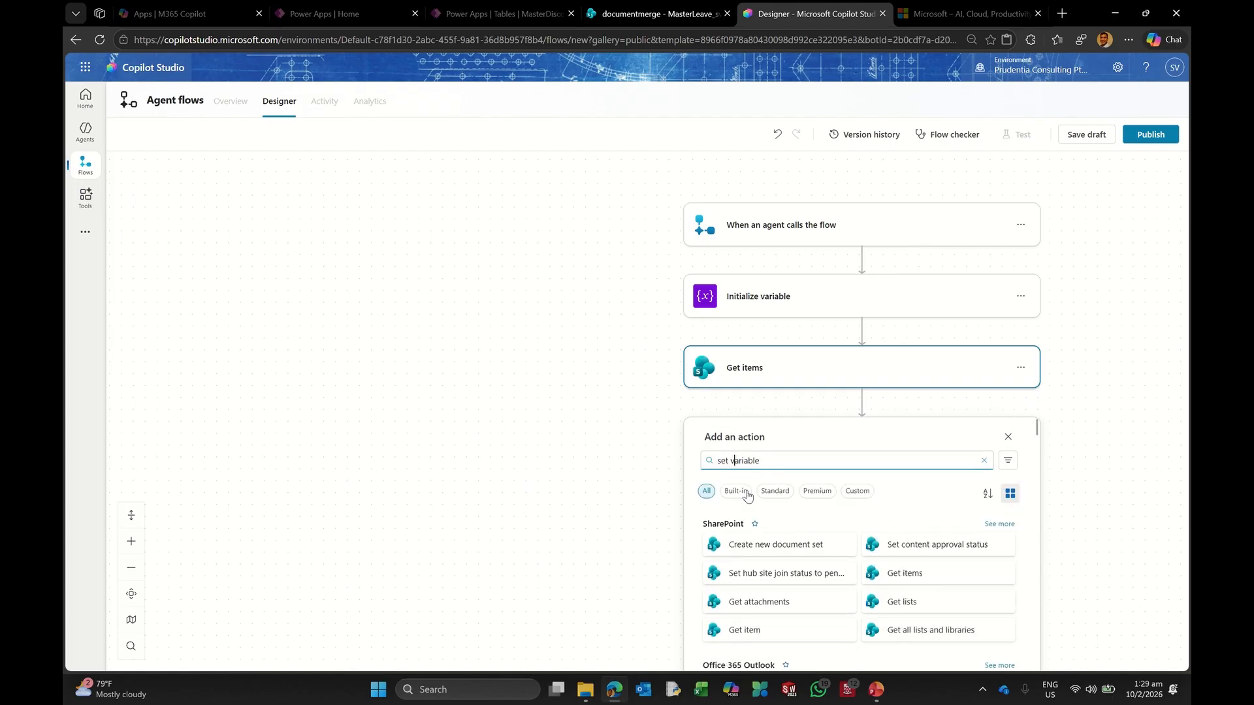
key("BackSpace")
key("BackSpace")
key("BackSpace")
key("BackSpace")
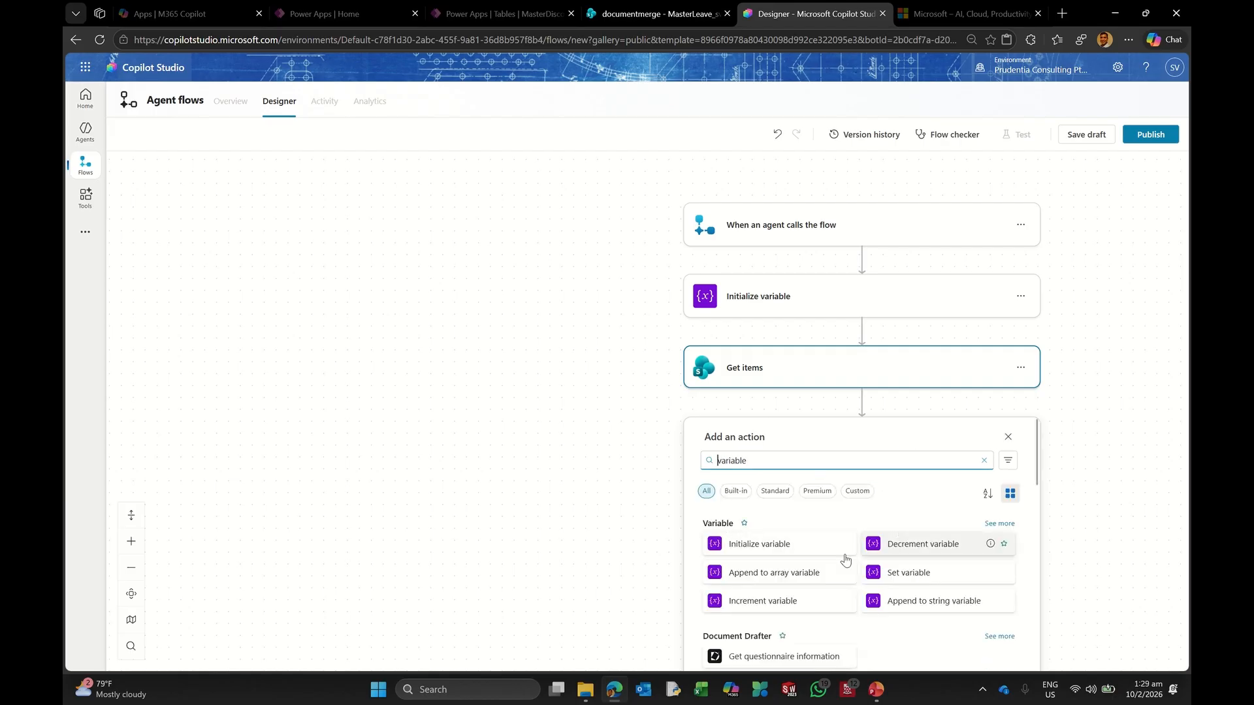
left_click(914, 573)
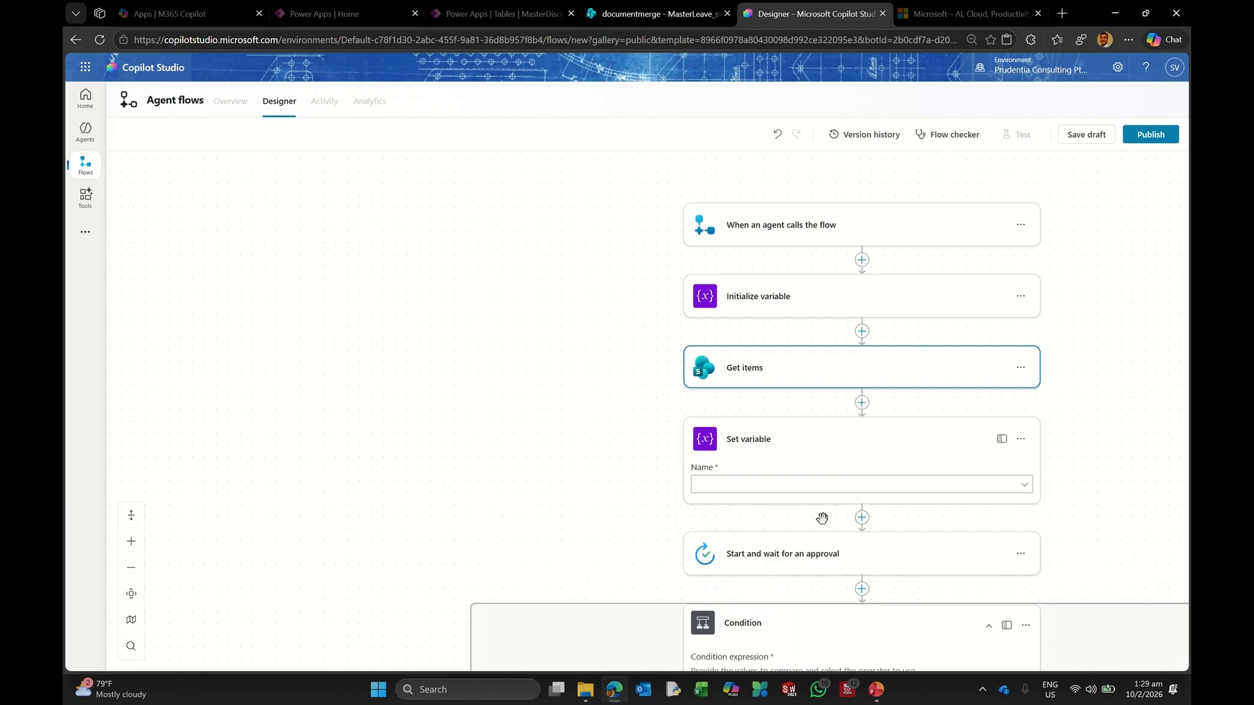
left_click(730, 497)
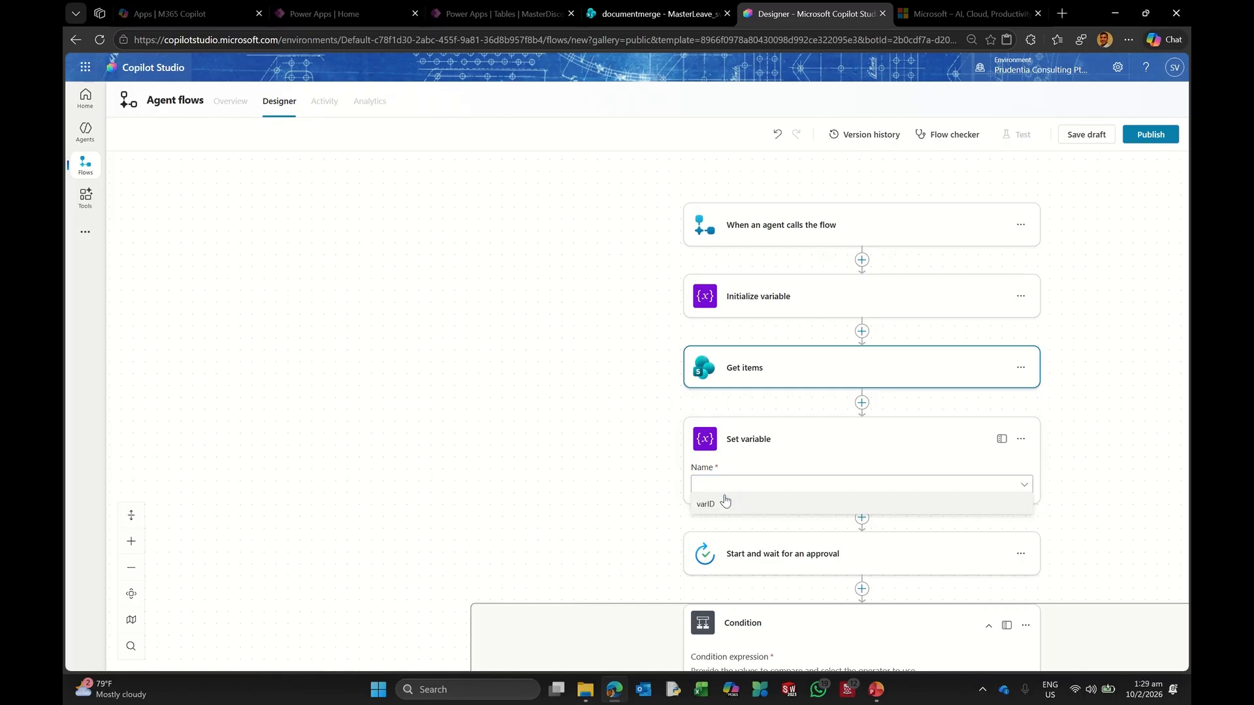
left_click(729, 503)
Step: Set varID's value to the Get items ID, which wraps it in a For each loop
left_click(717, 521)
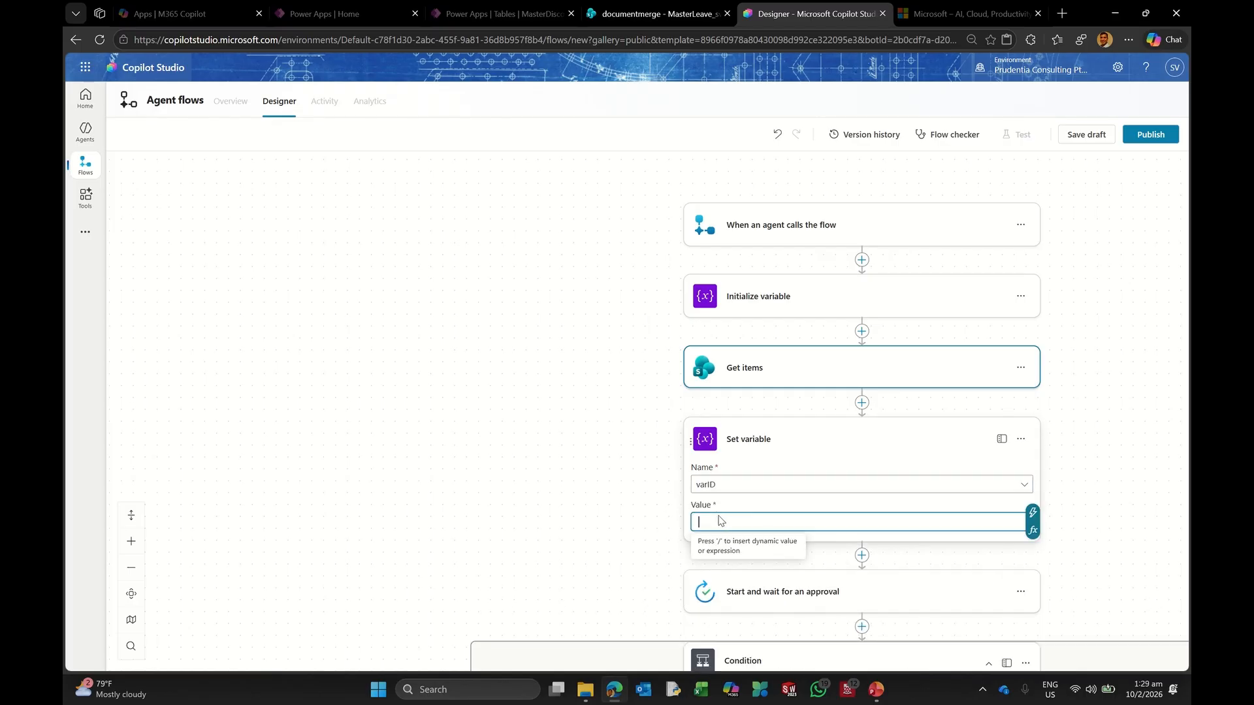
left_click(1031, 514)
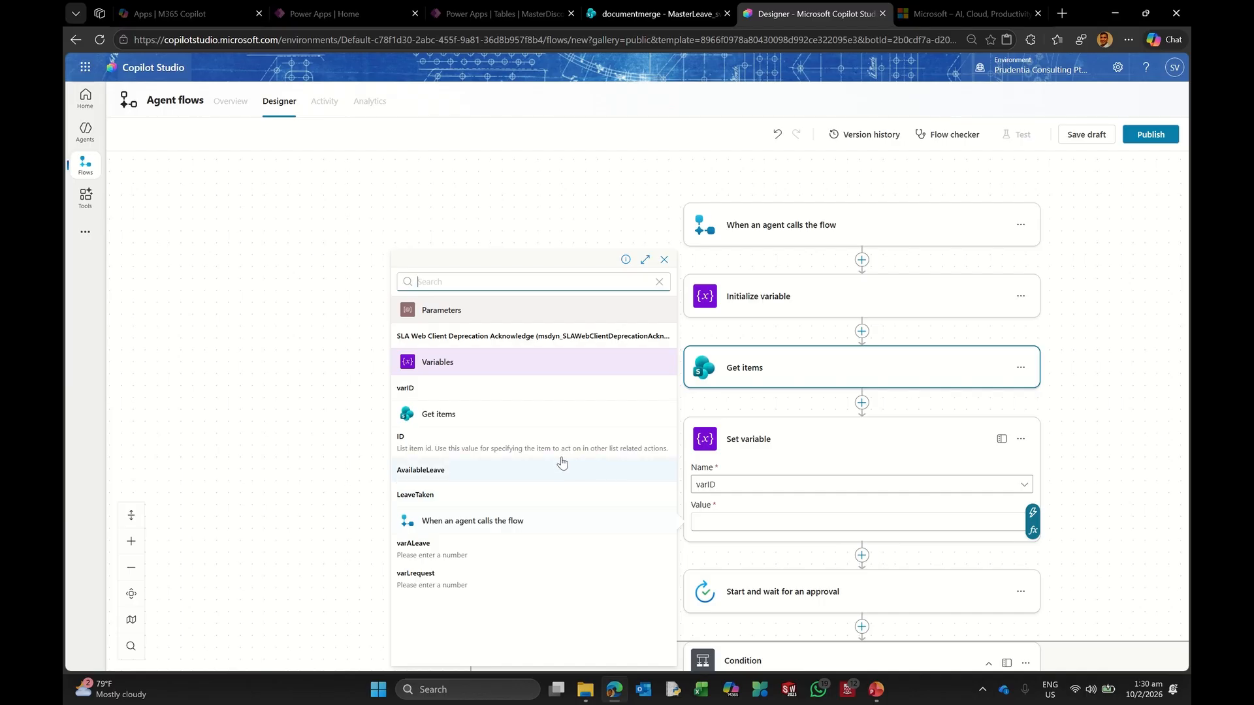
left_click(525, 448)
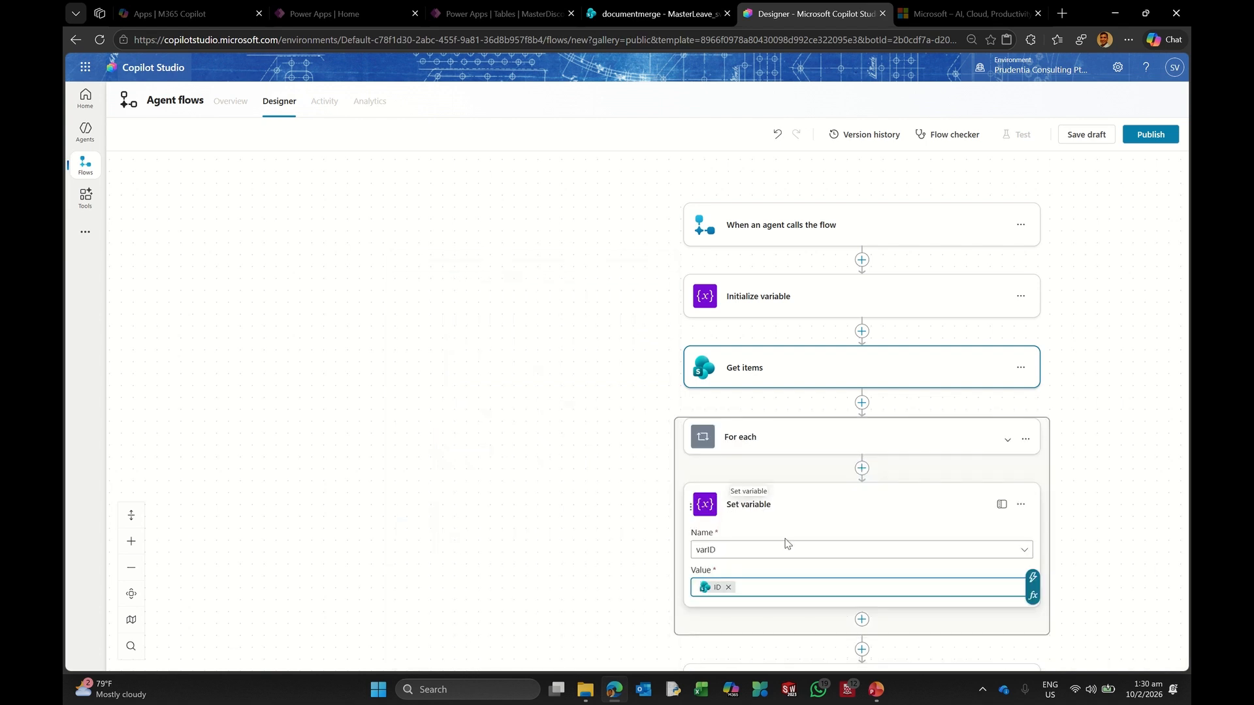
left_click(802, 440)
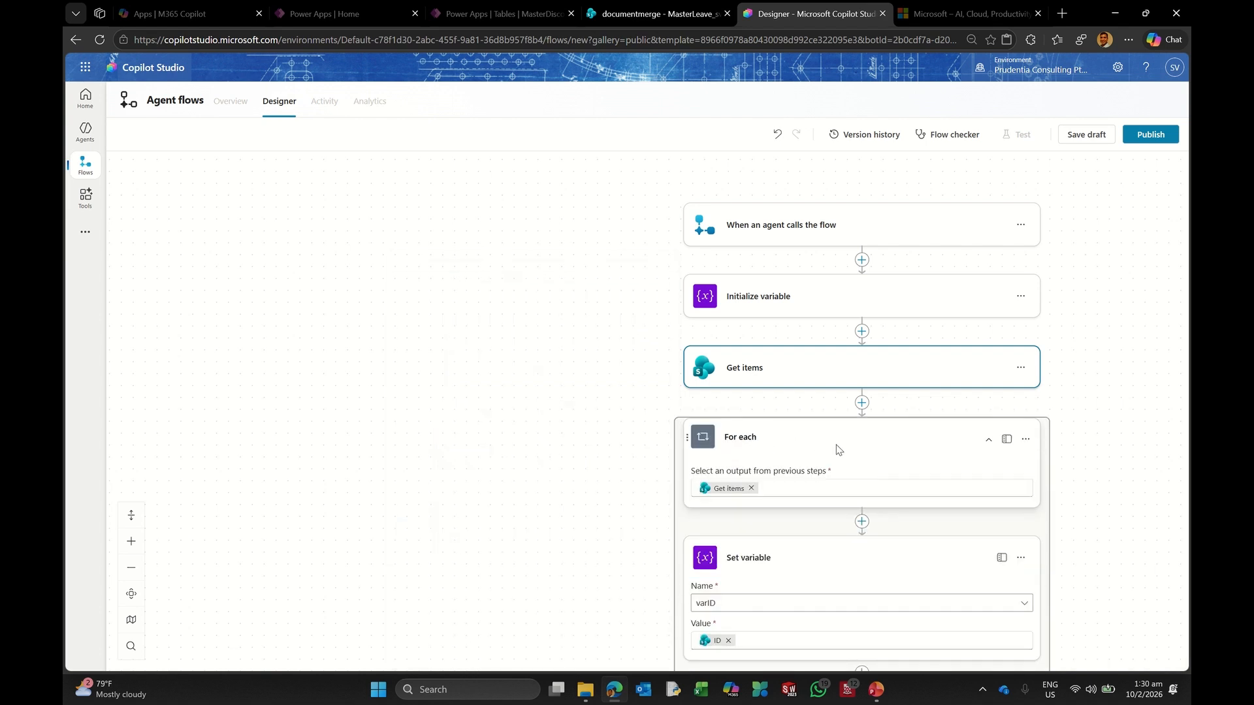
left_click(988, 439)
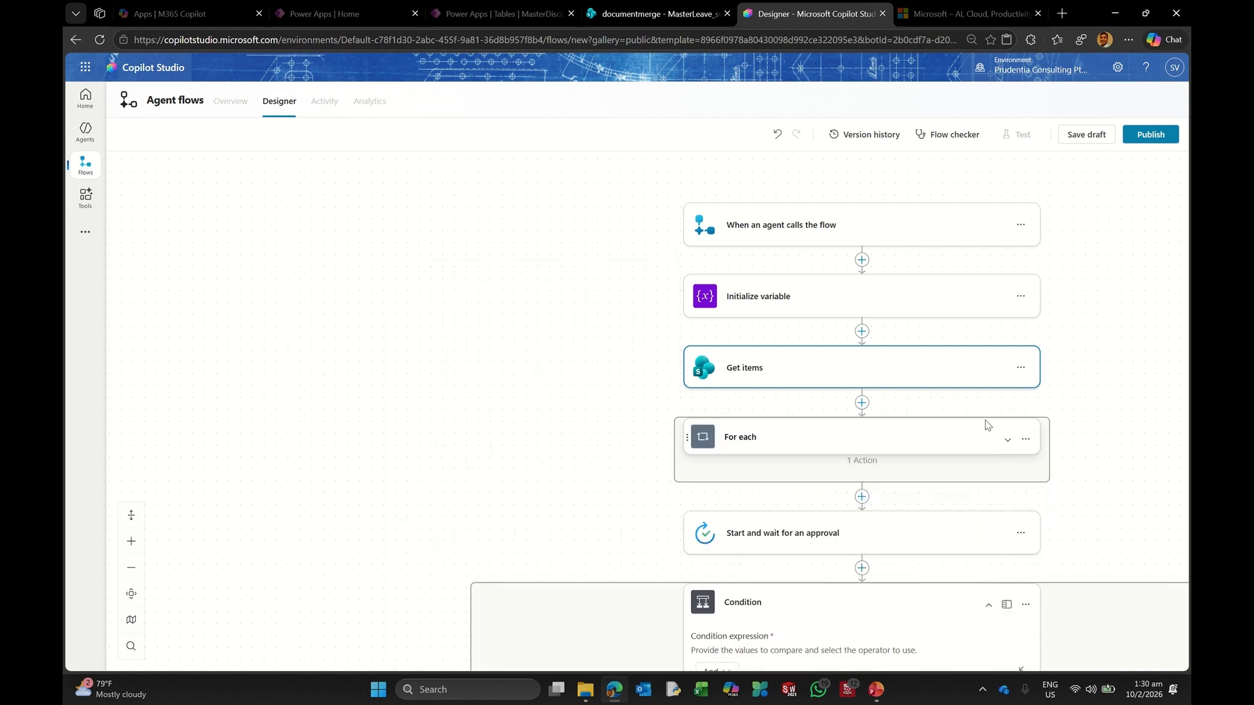
Step: Add a SharePoint Update item step to the Condition's True branch
scroll(1049, 439, "down", 1)
scroll(784, 439, "down", 1)
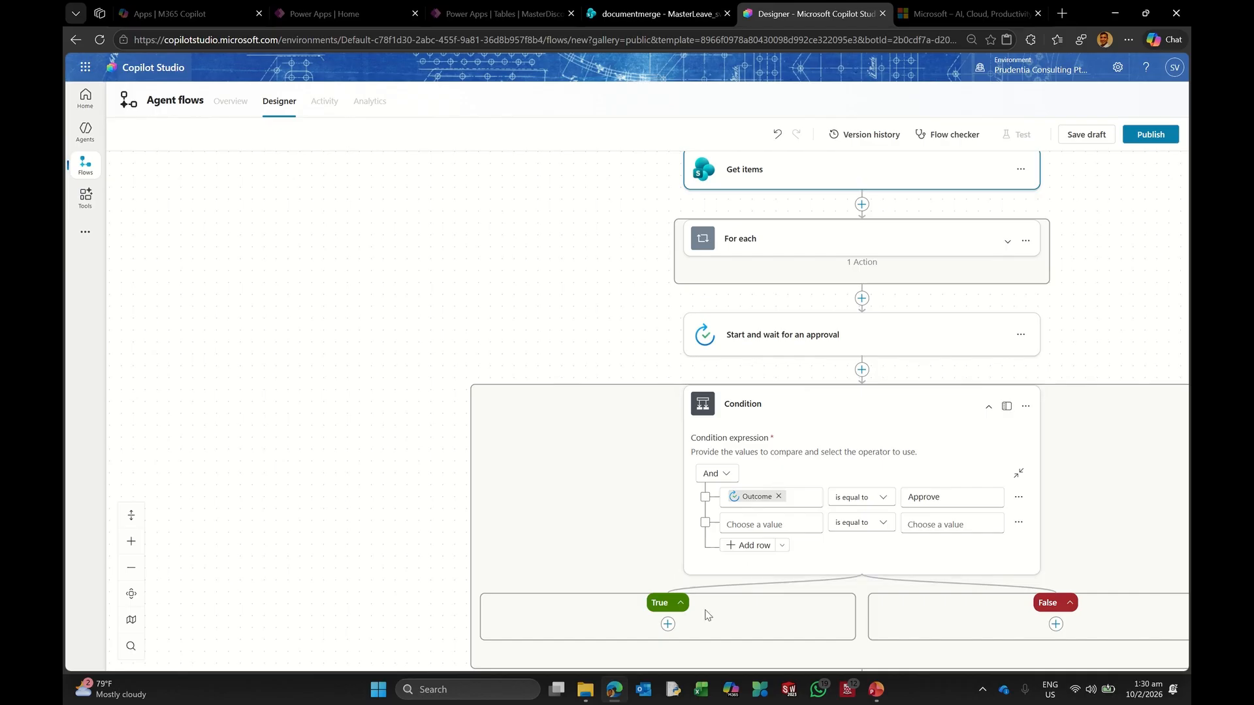
left_click(667, 625)
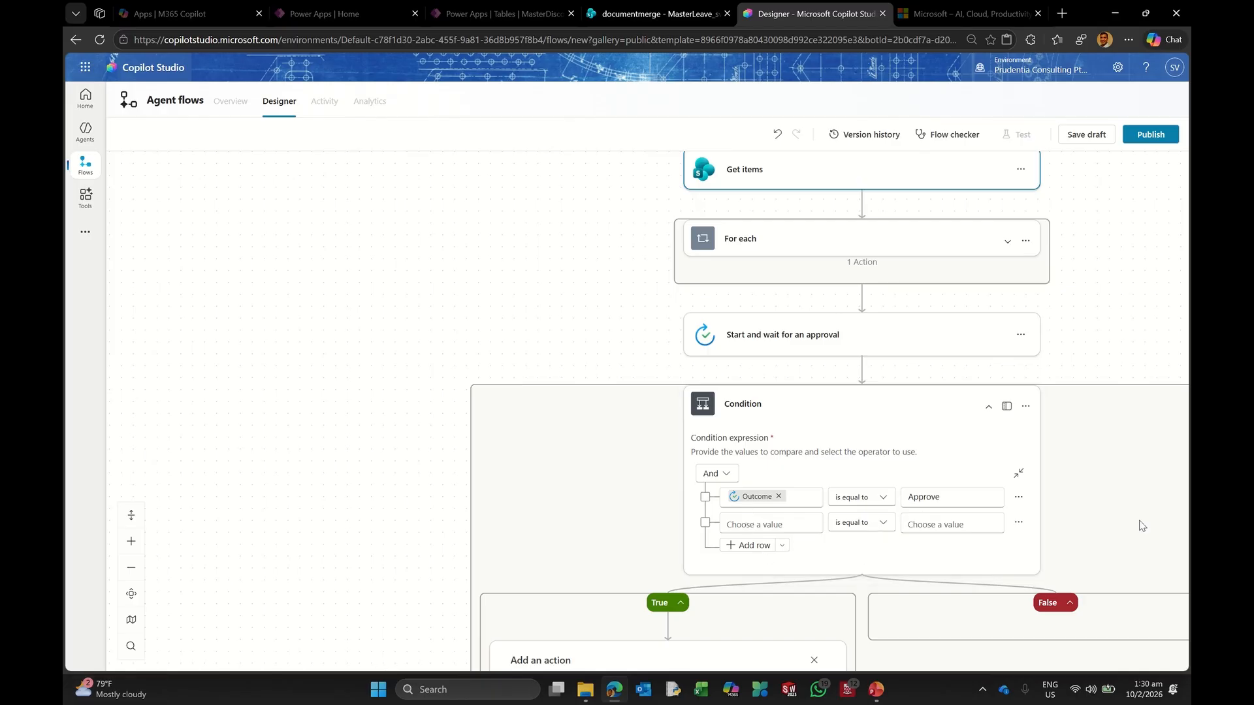
scroll(1104, 445, "down", 5)
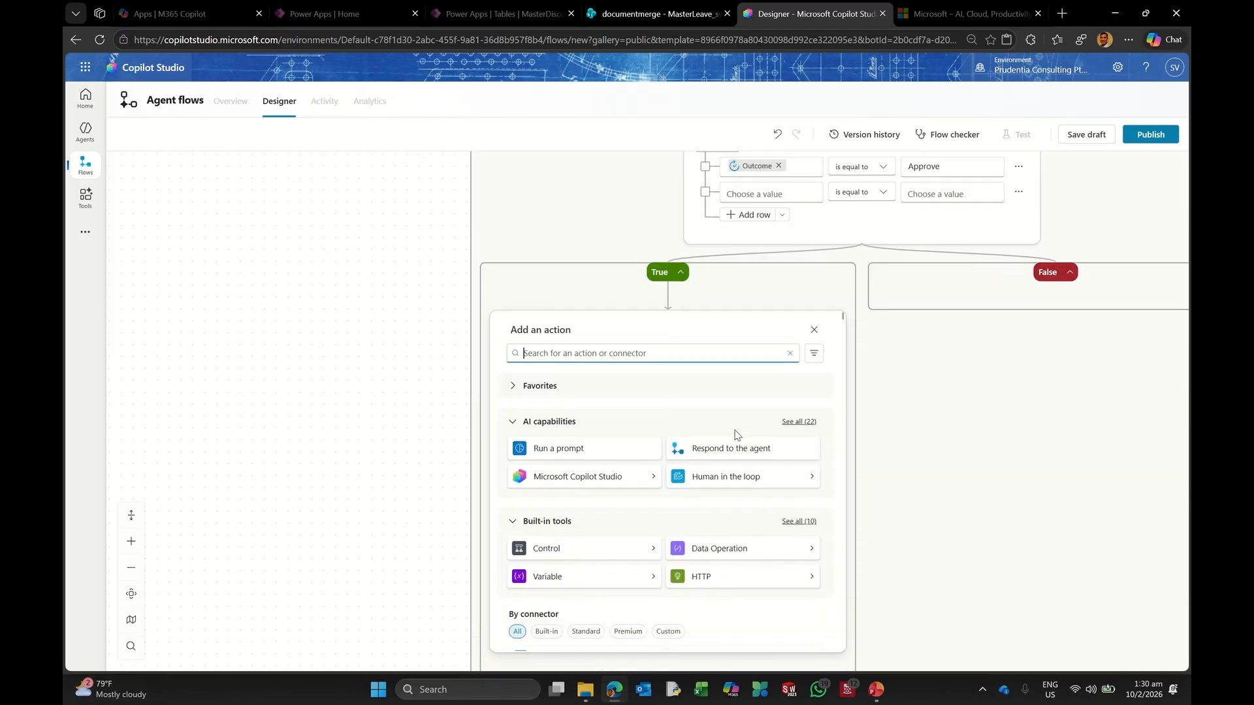
type("update item")
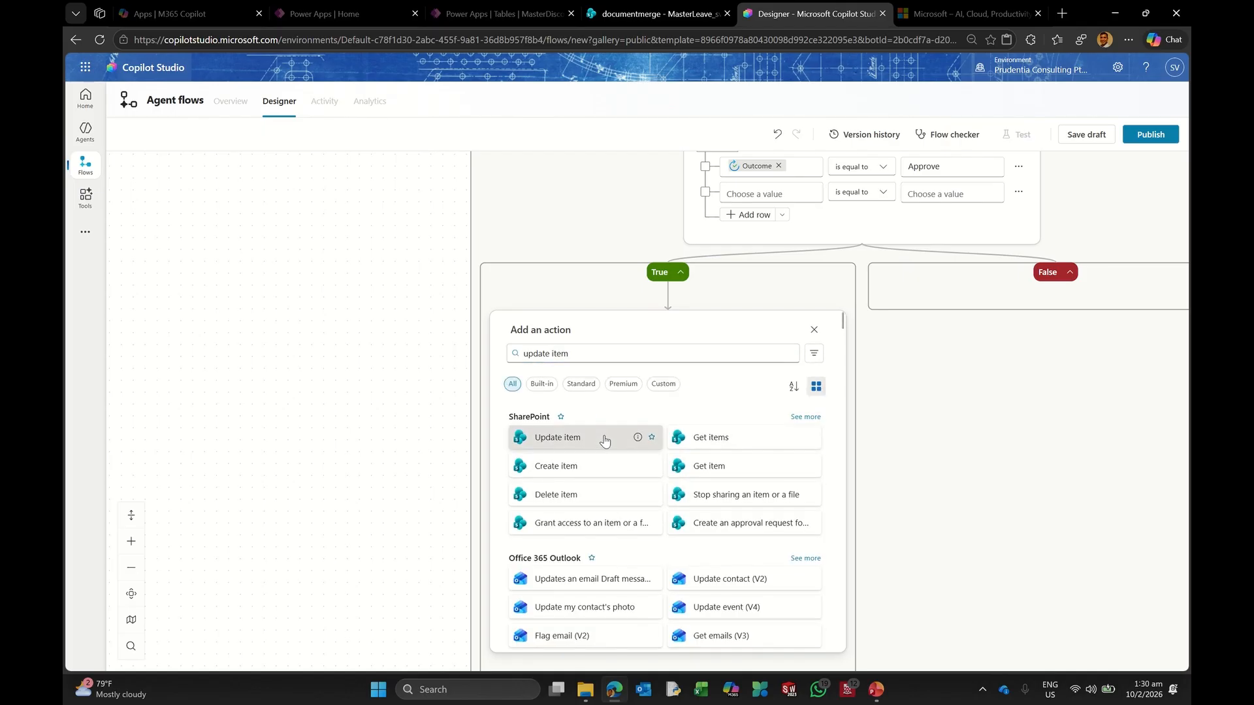
left_click(627, 438)
Step: Point Update item at the documentmerge site and MasterLeave_sv list, then start filling its Id
left_click(557, 382)
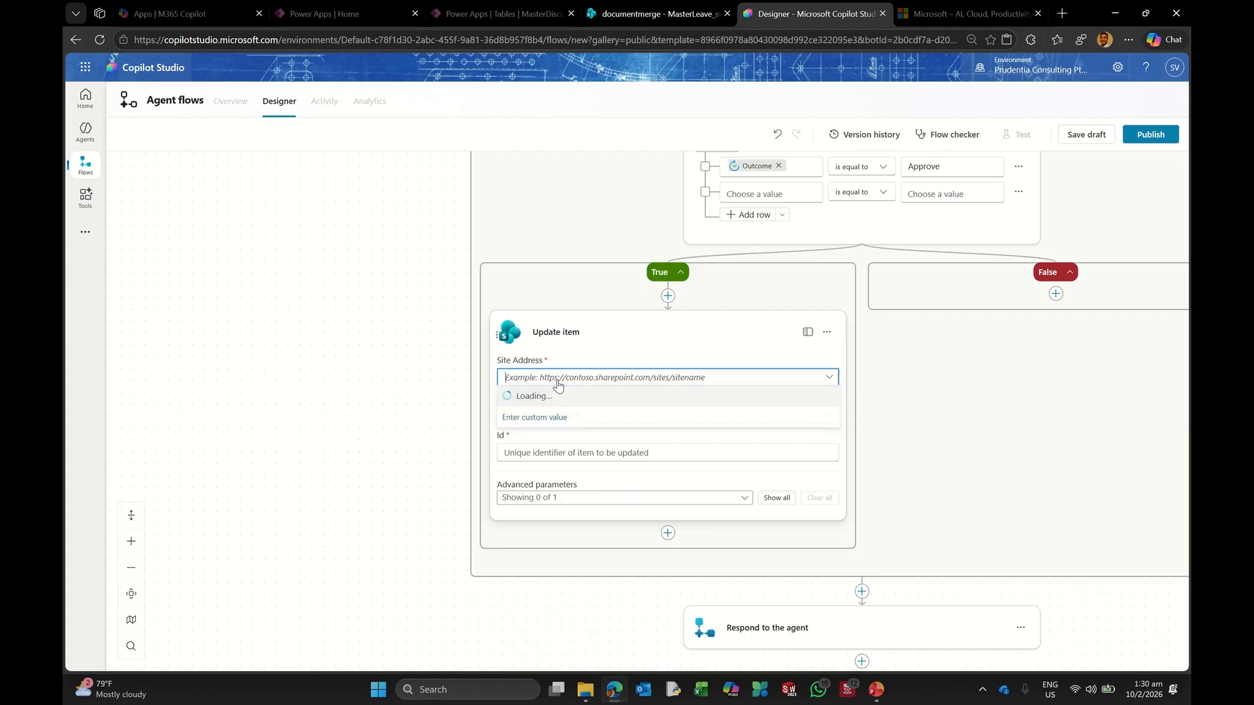
left_click(563, 398)
left_click(534, 415)
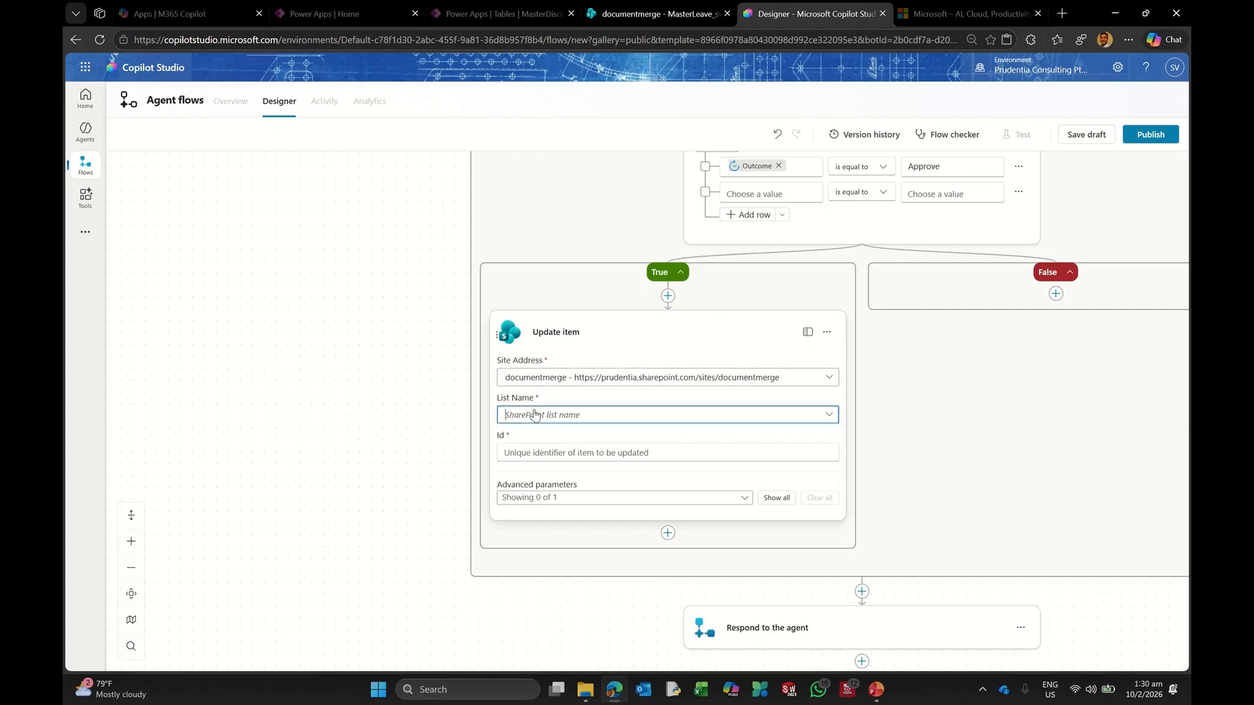
left_click(535, 416)
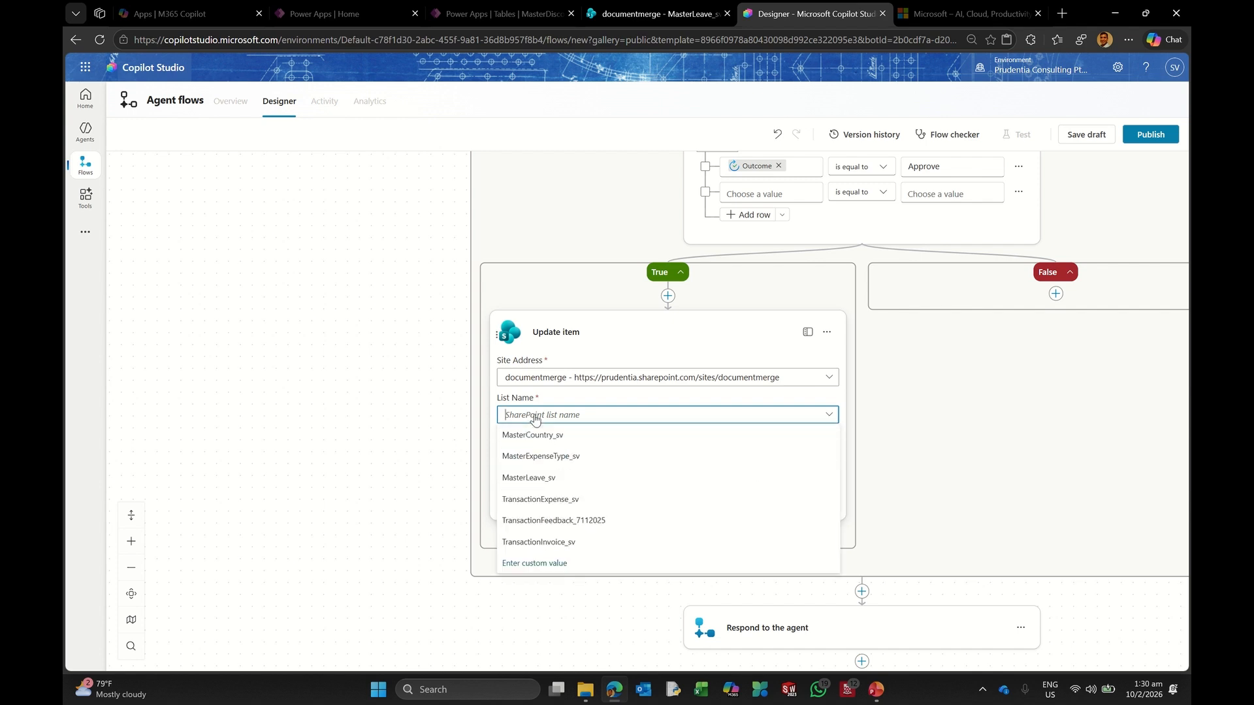
left_click(560, 479)
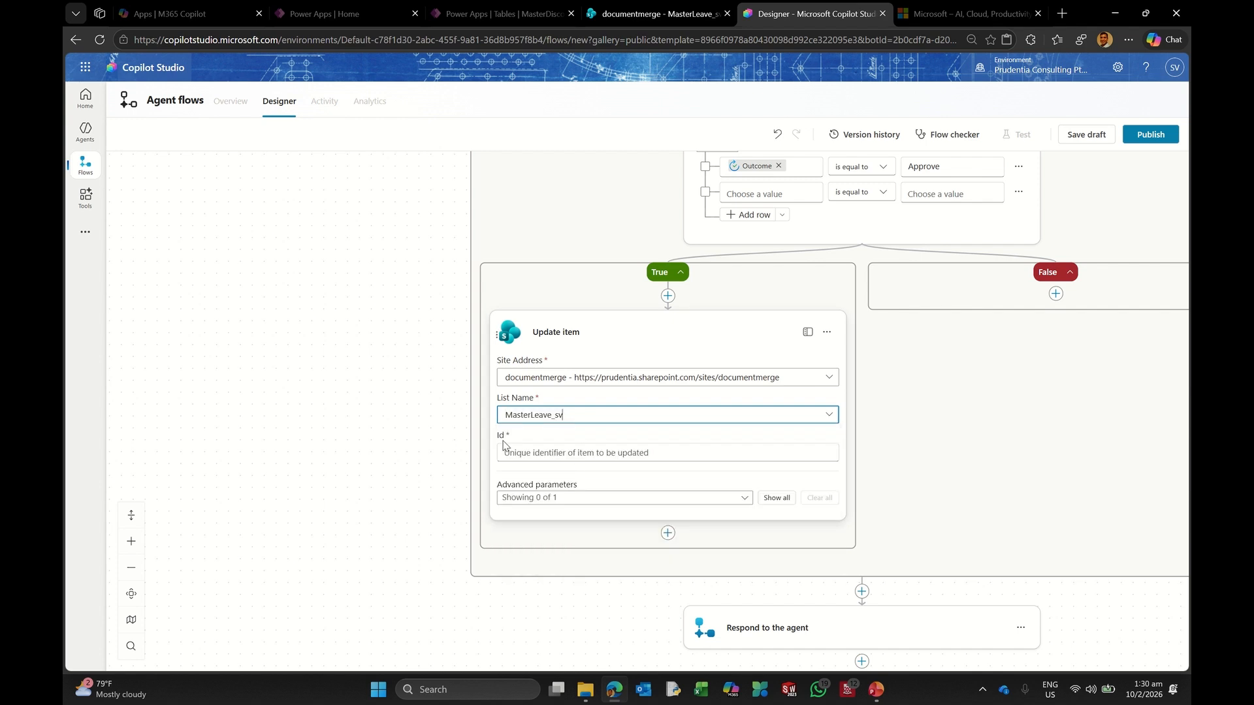
left_click(549, 458)
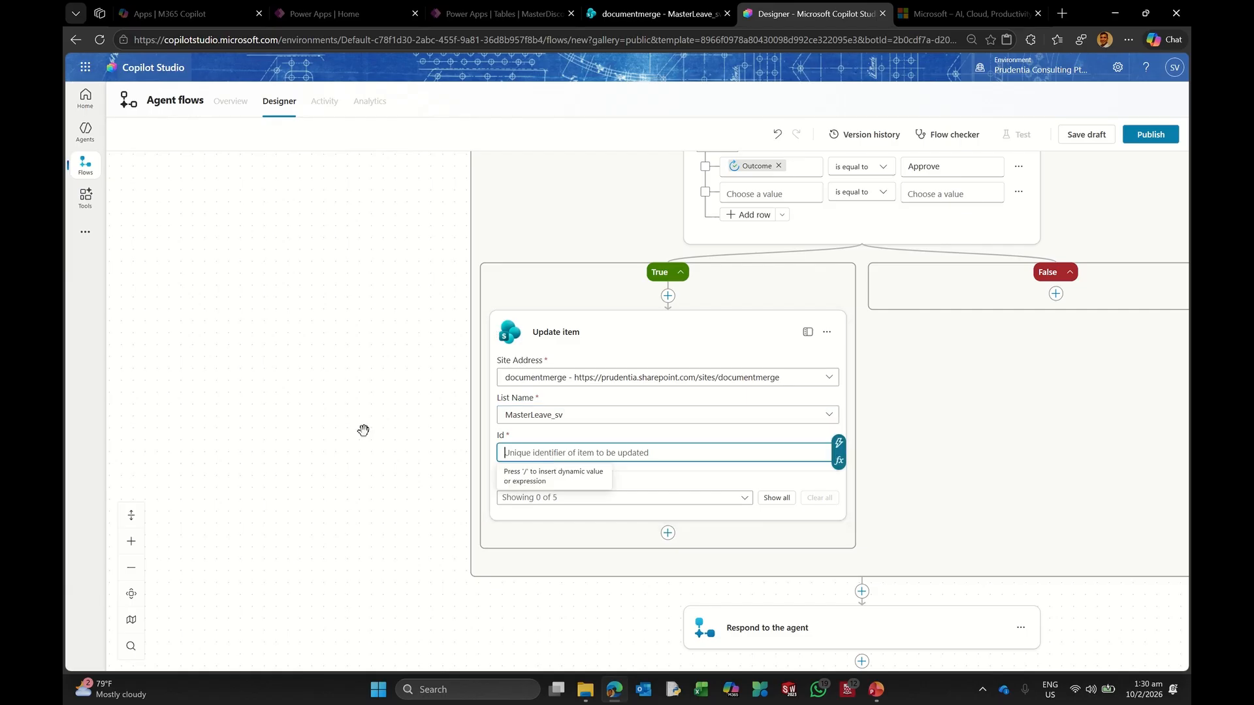
scroll(241, 430, "up", 3)
scroll(243, 426, "up", 4)
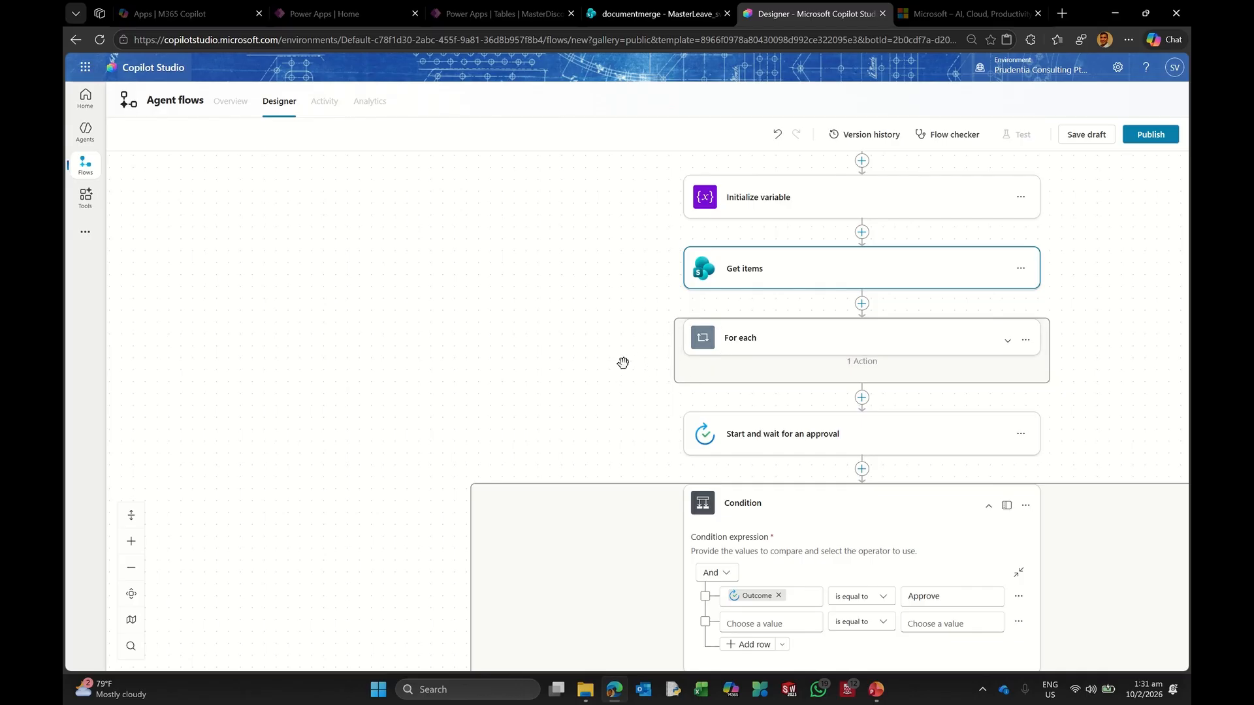
scroll(523, 336, "down", 4)
scroll(530, 349, "down", 2)
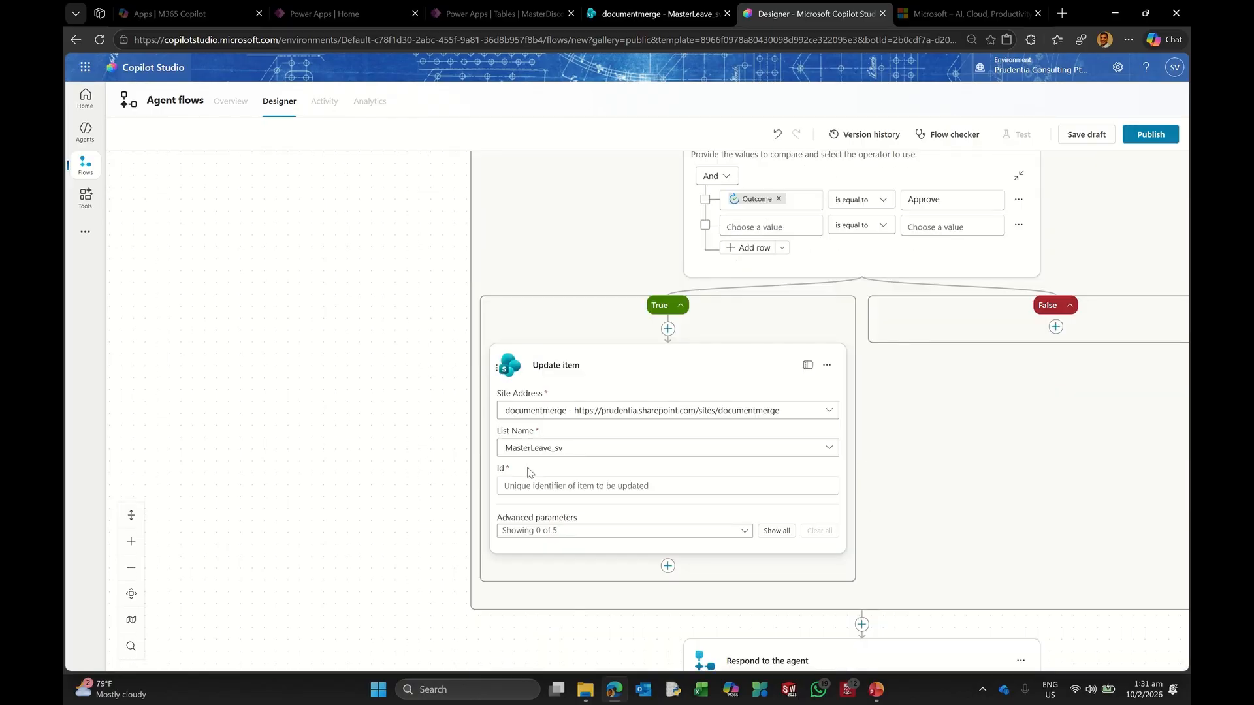
left_click(512, 488)
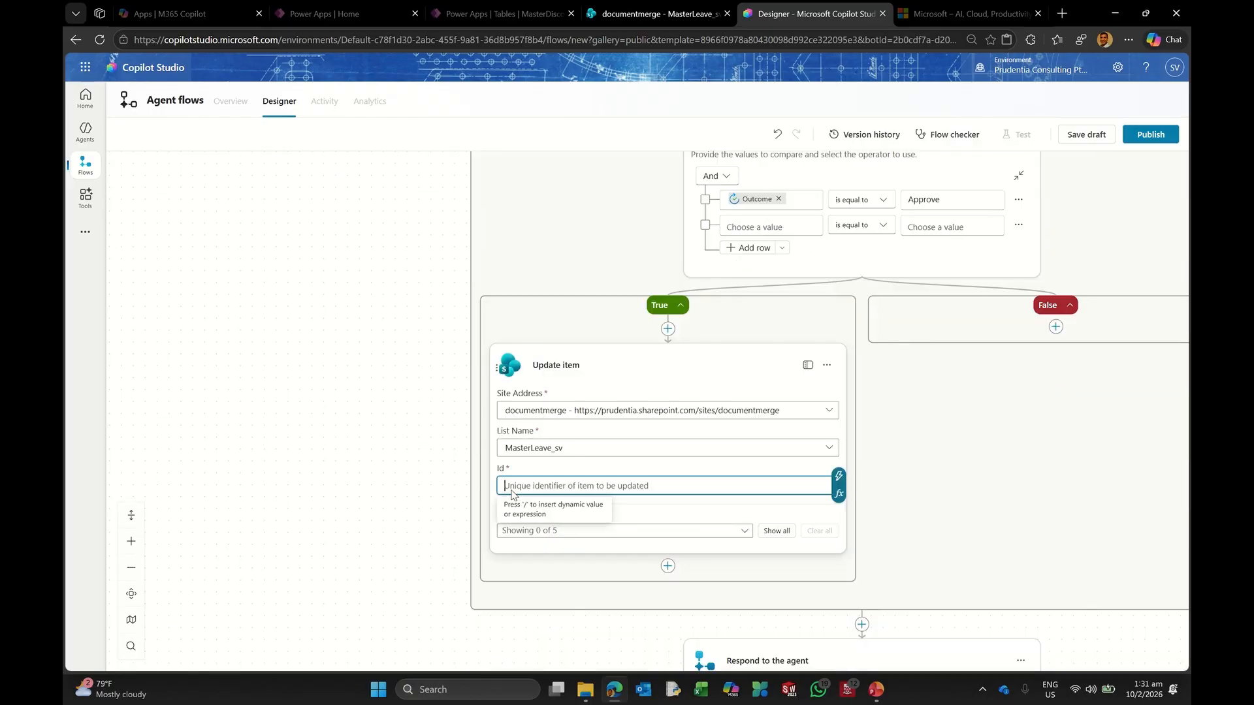
left_click(840, 475)
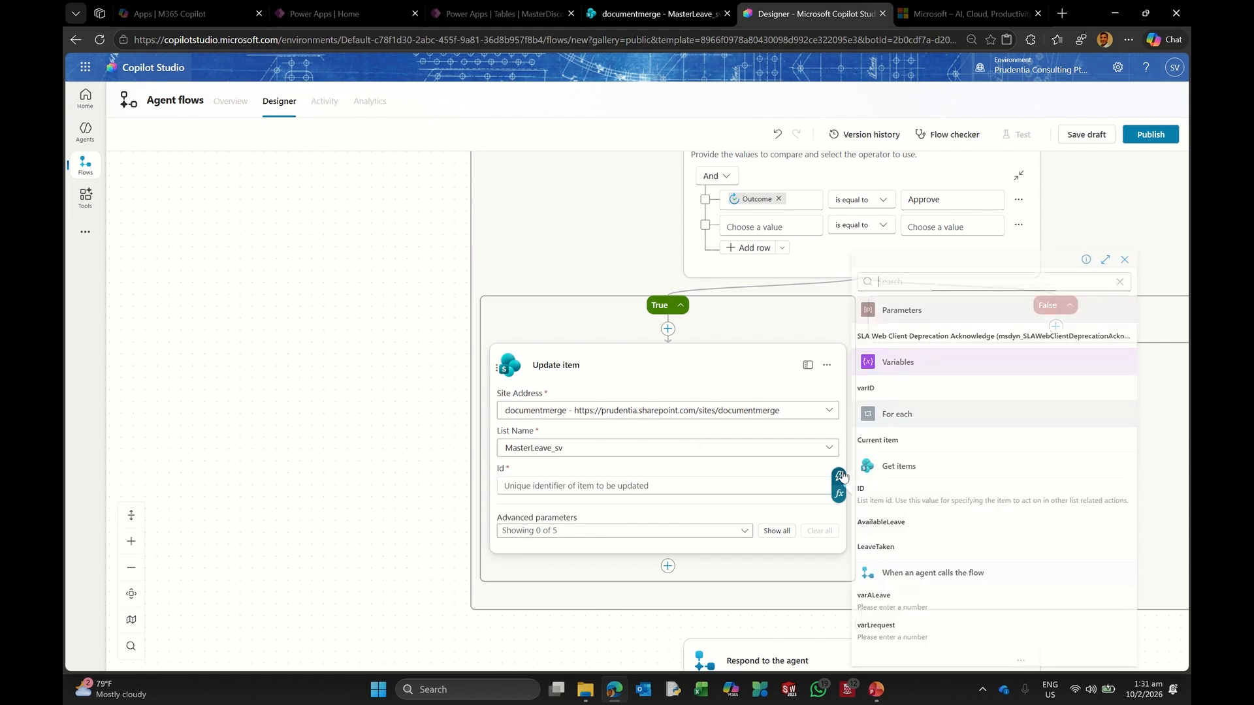
Step: Set the Update item Id to varID and LeaveTaken to varLrequest
left_click(890, 395)
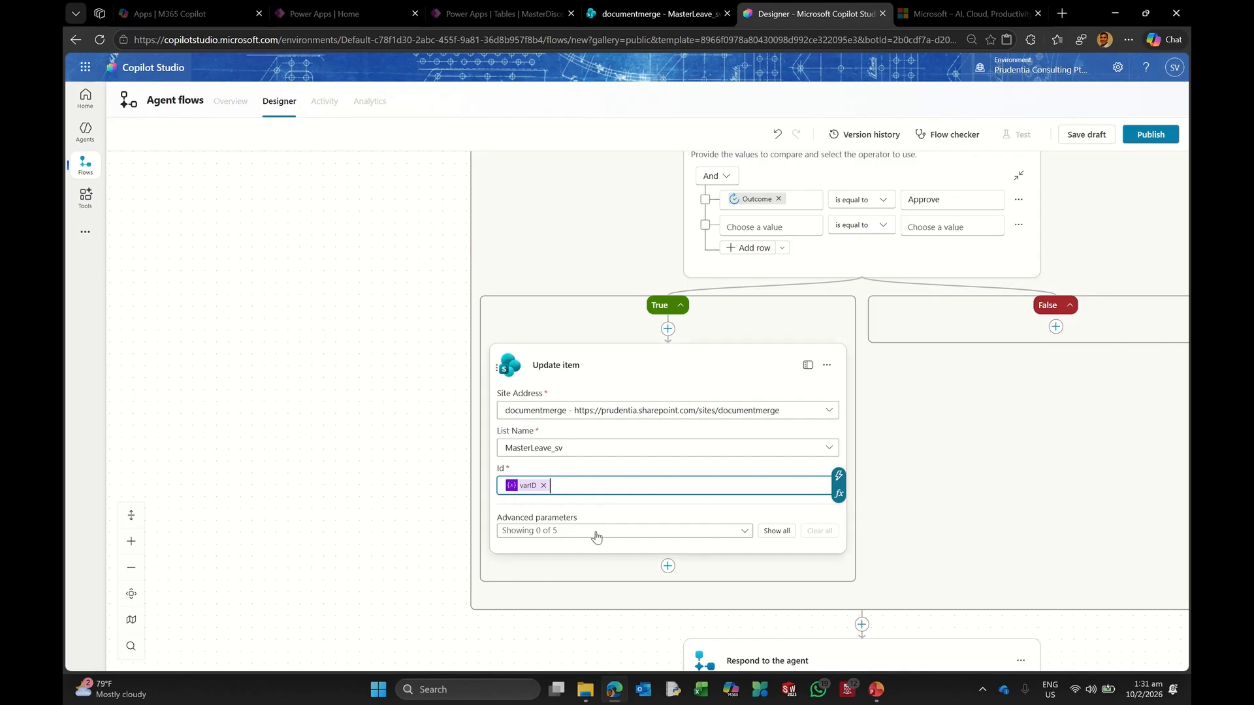
left_click(773, 528)
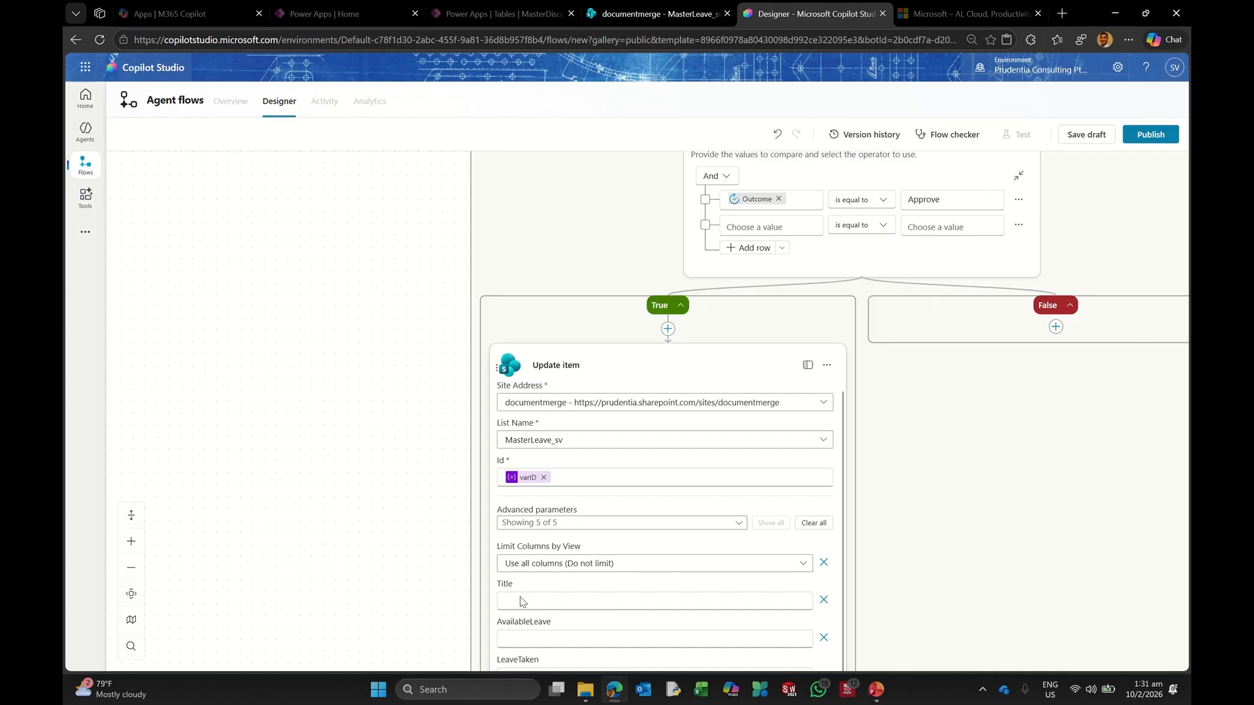
scroll(269, 586, "down", 3)
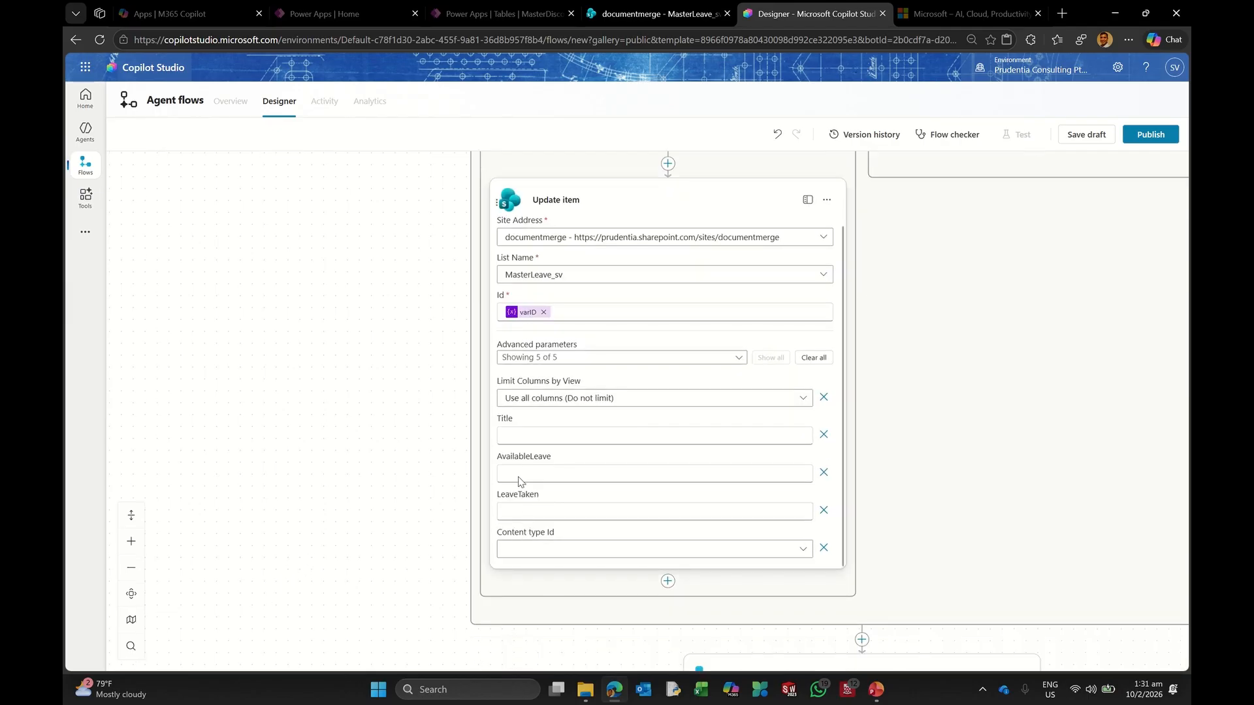
left_click(507, 516)
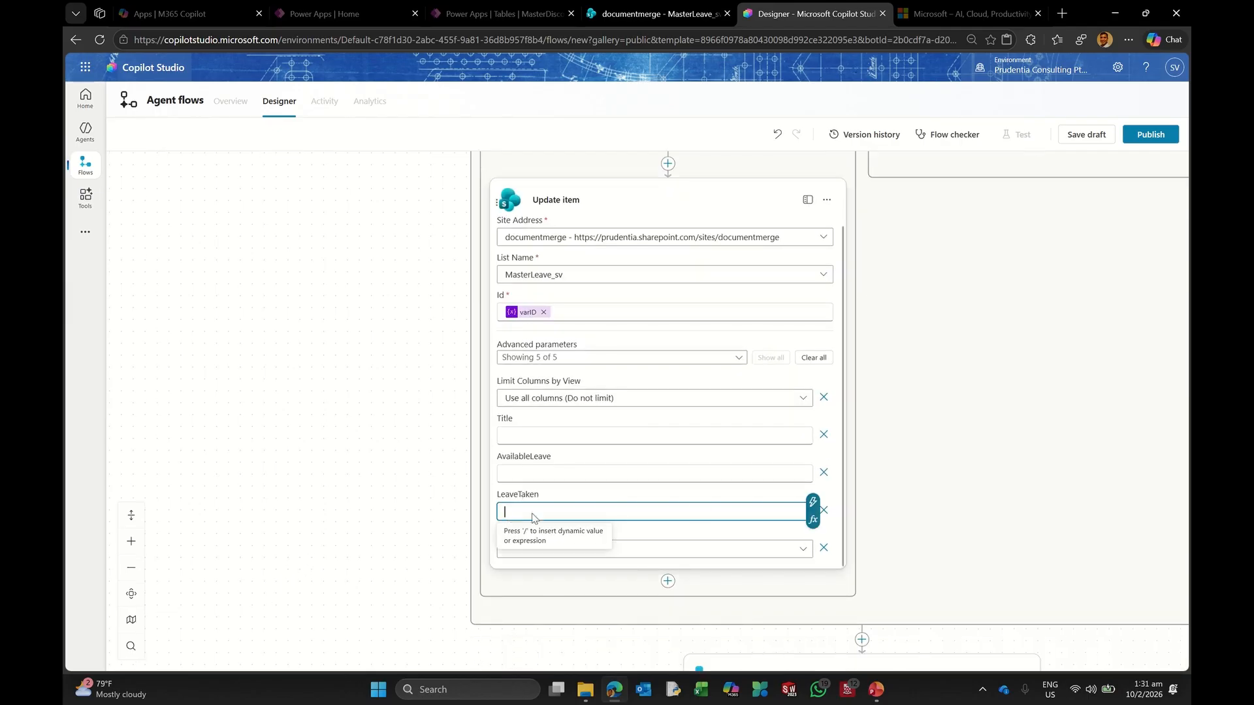
left_click(812, 504)
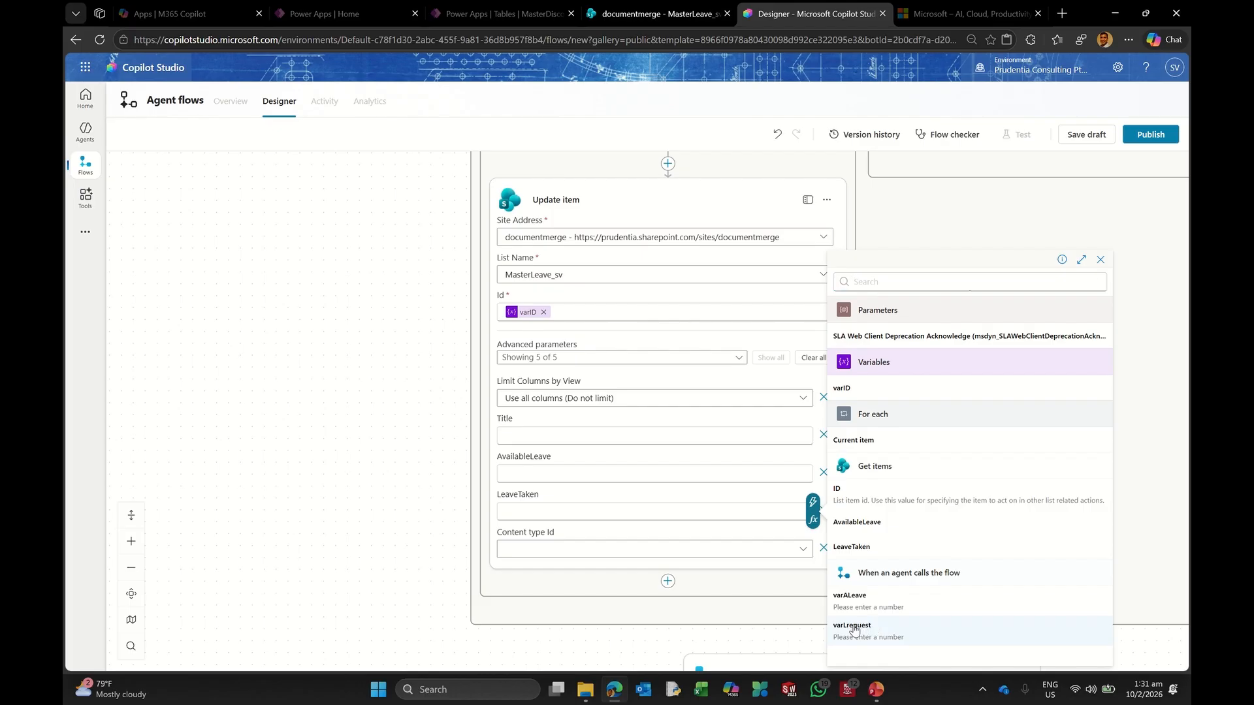
left_click(862, 628)
Step: Set AvailableLeave to the expression sub(varALeave, varLrequest)
left_click(524, 475)
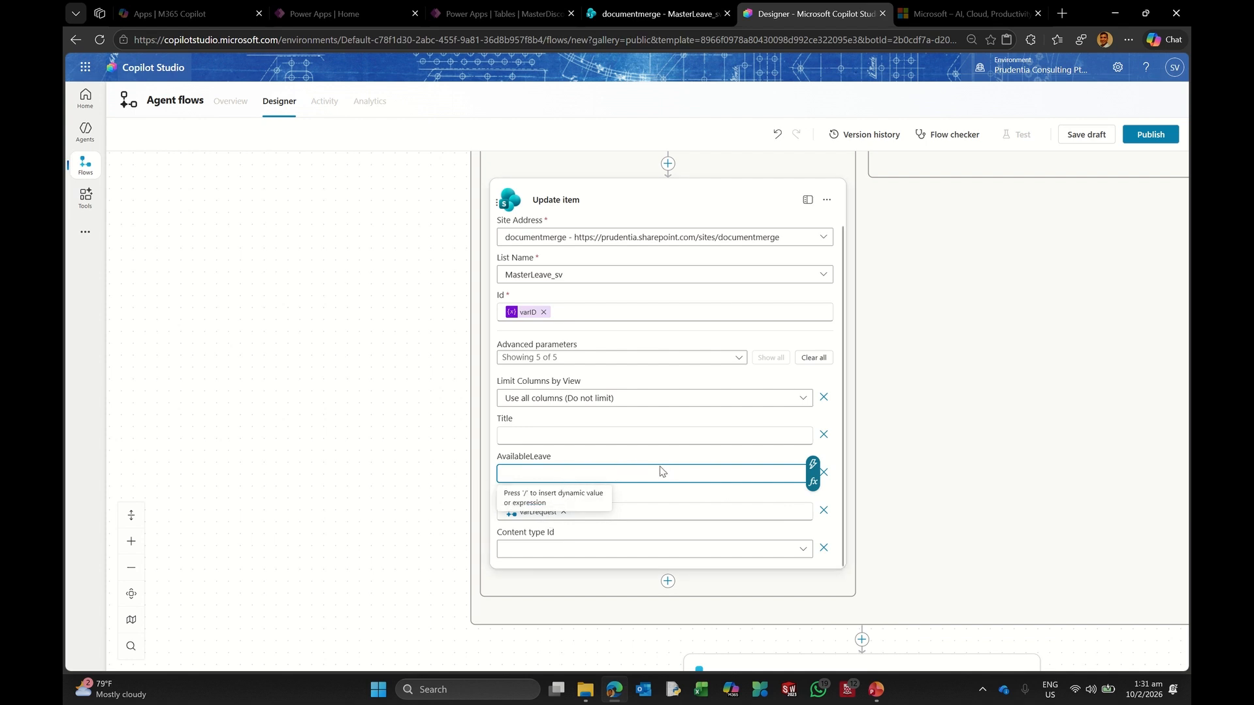
left_click(813, 483)
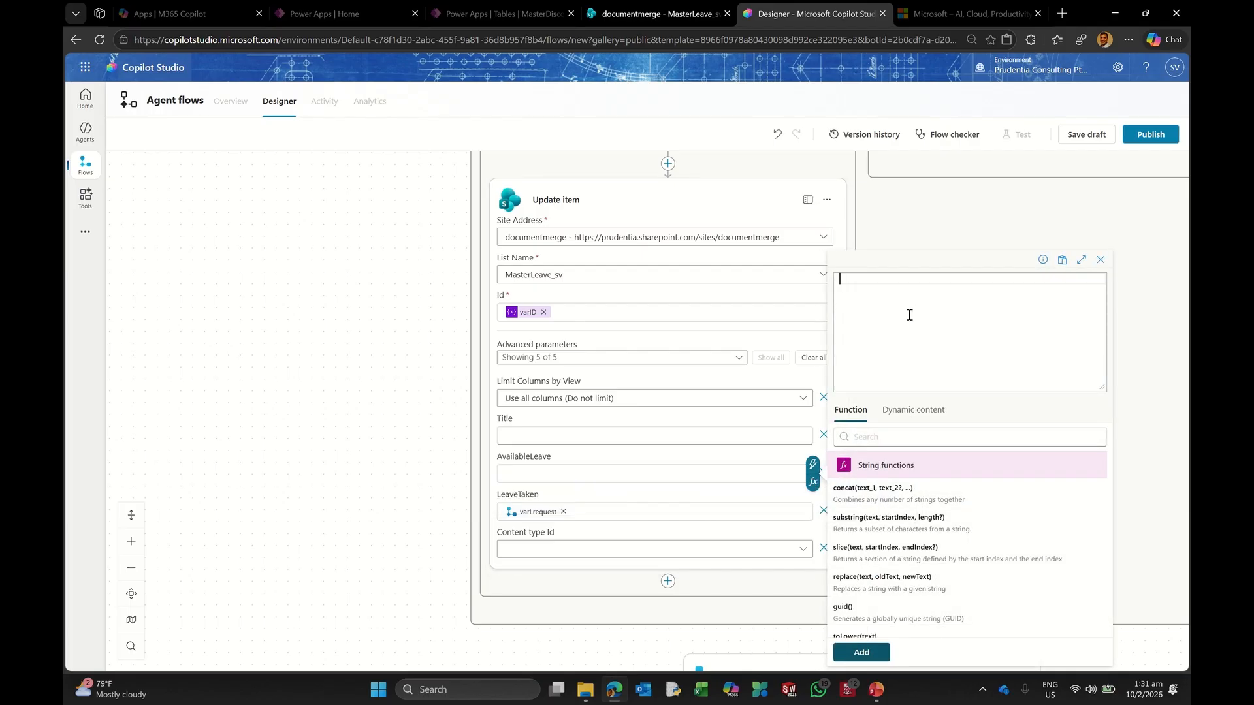
type("sub")
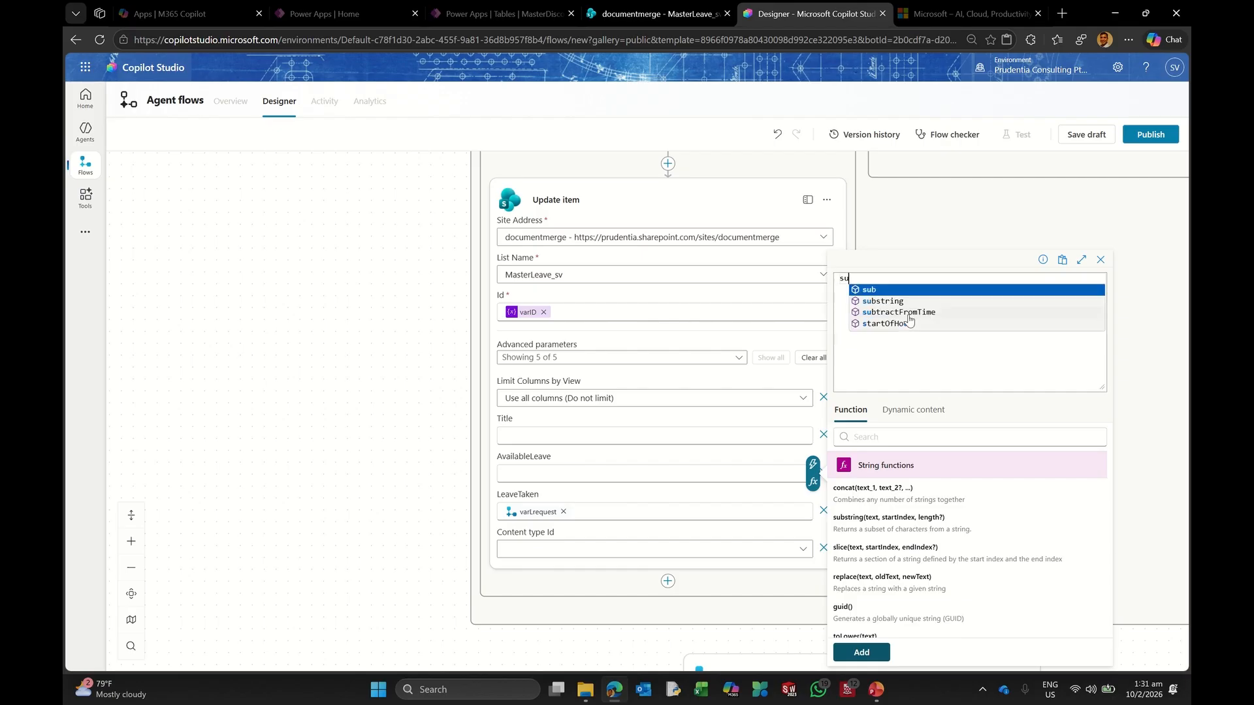
left_click(906, 291)
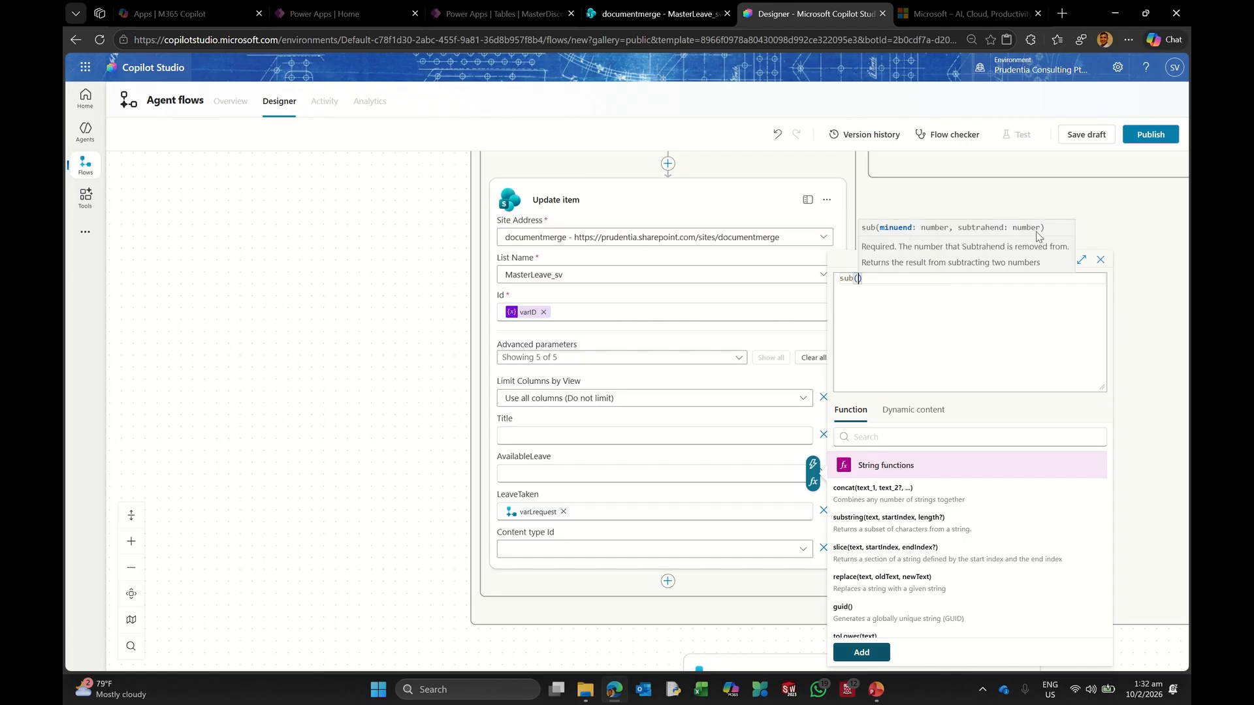
scroll(968, 580, "down", 2)
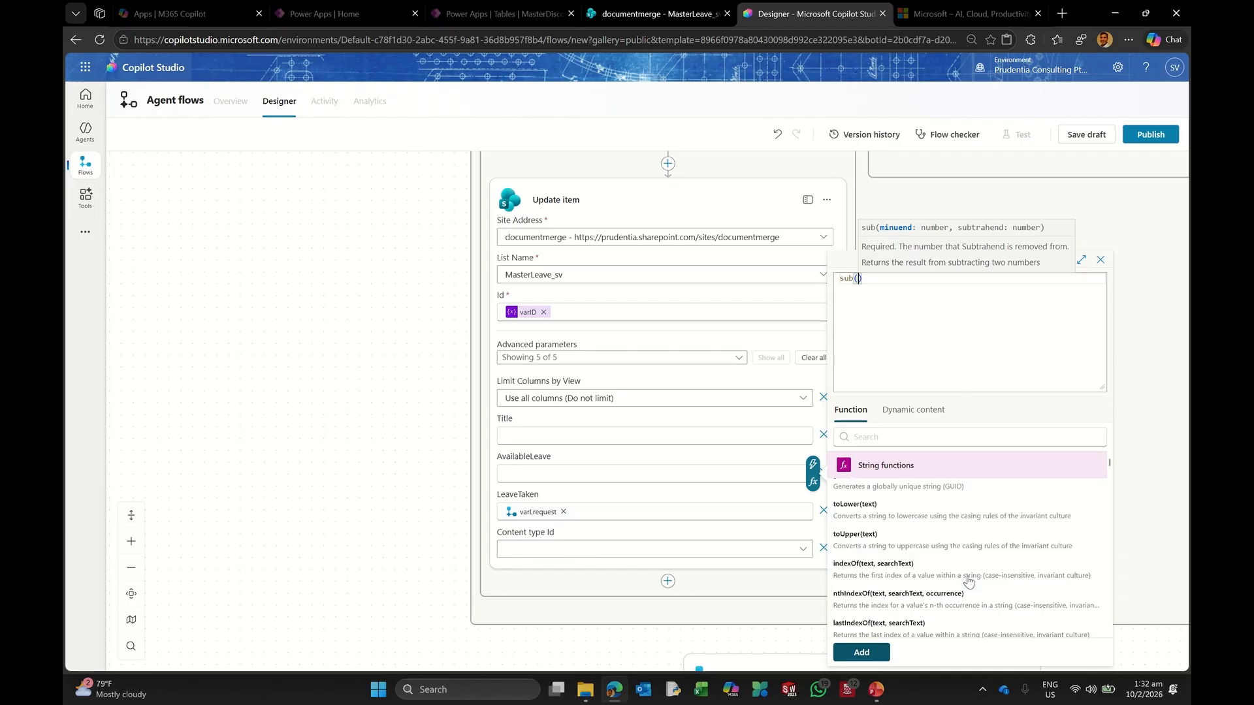
scroll(969, 580, "down", 3)
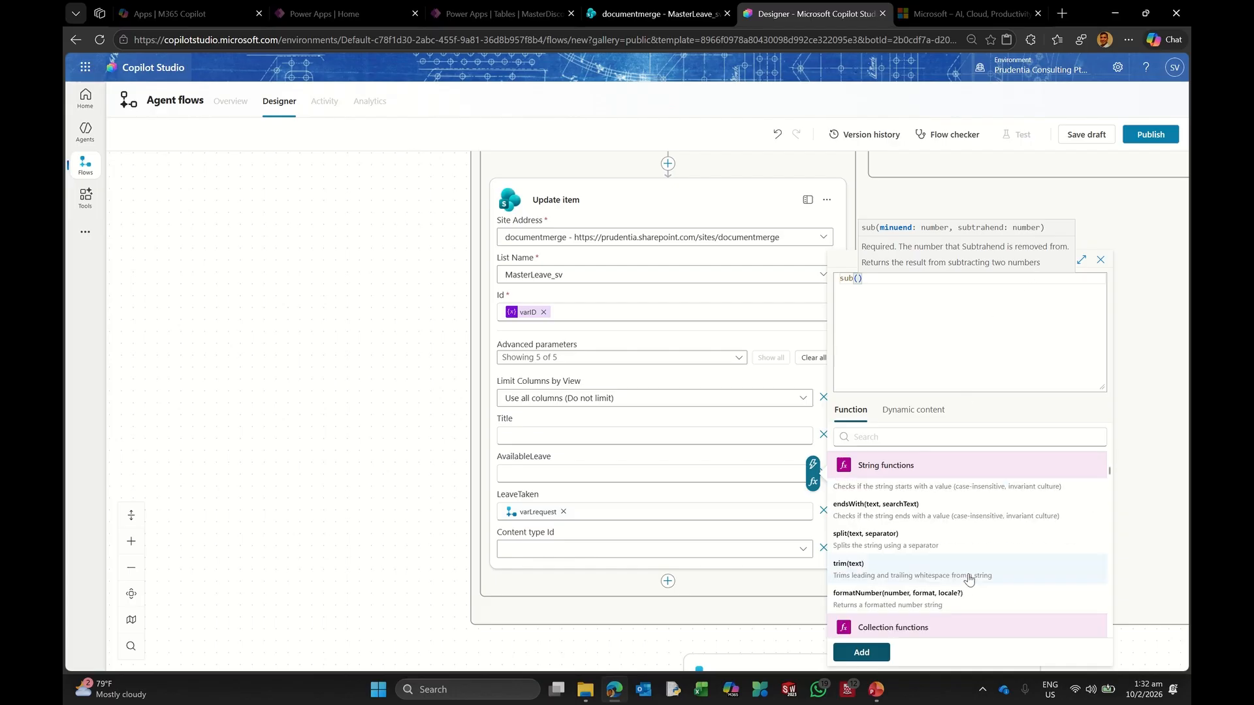
left_click(908, 410)
scroll(953, 519, "down", 4)
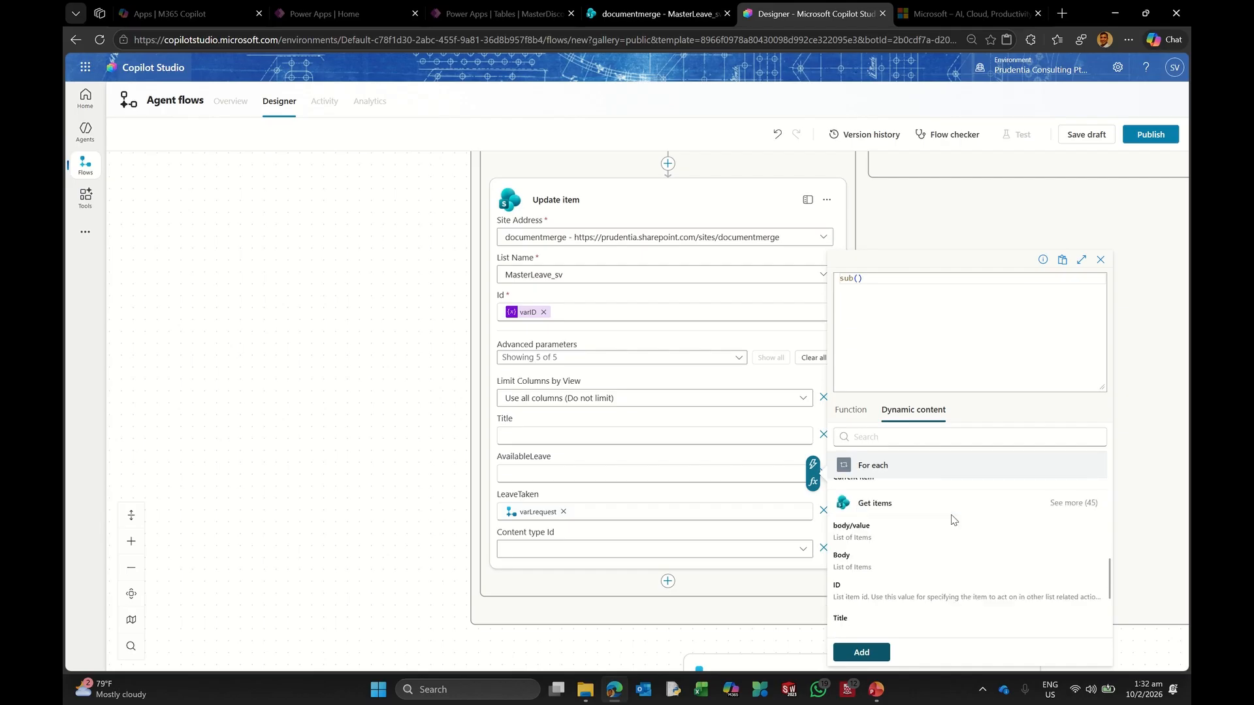
scroll(953, 519, "down", 5)
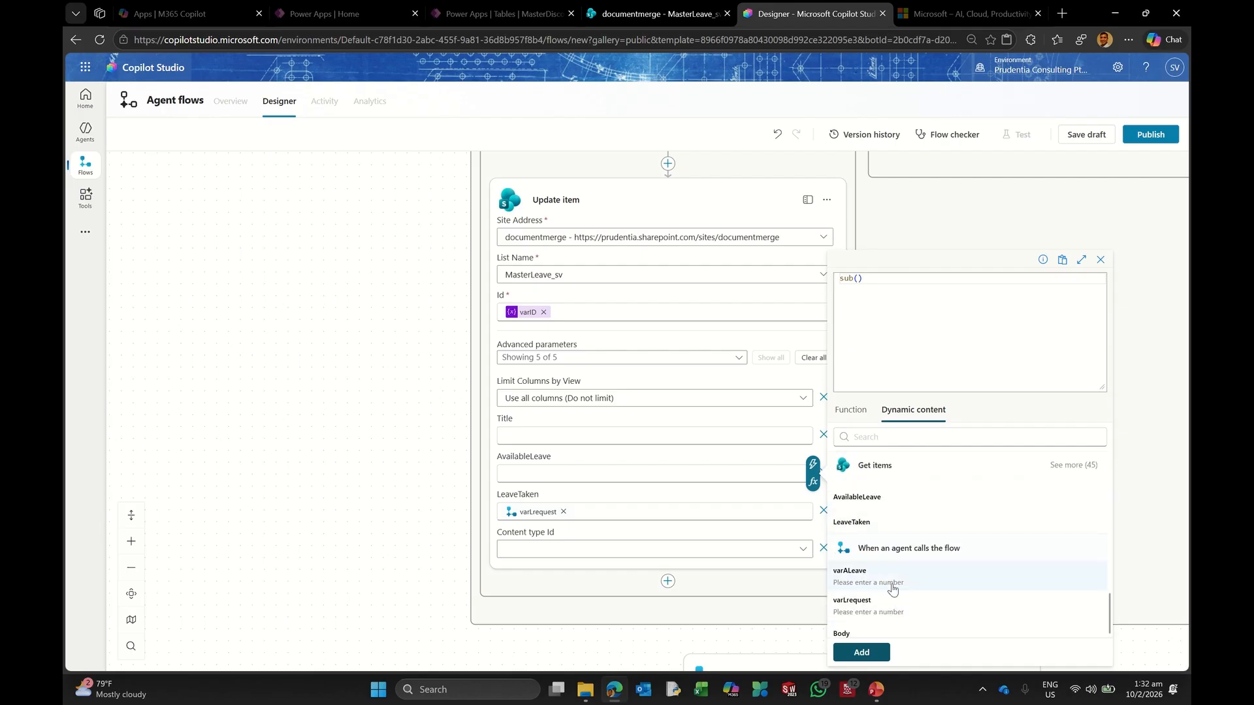
left_click(893, 585)
type(",")
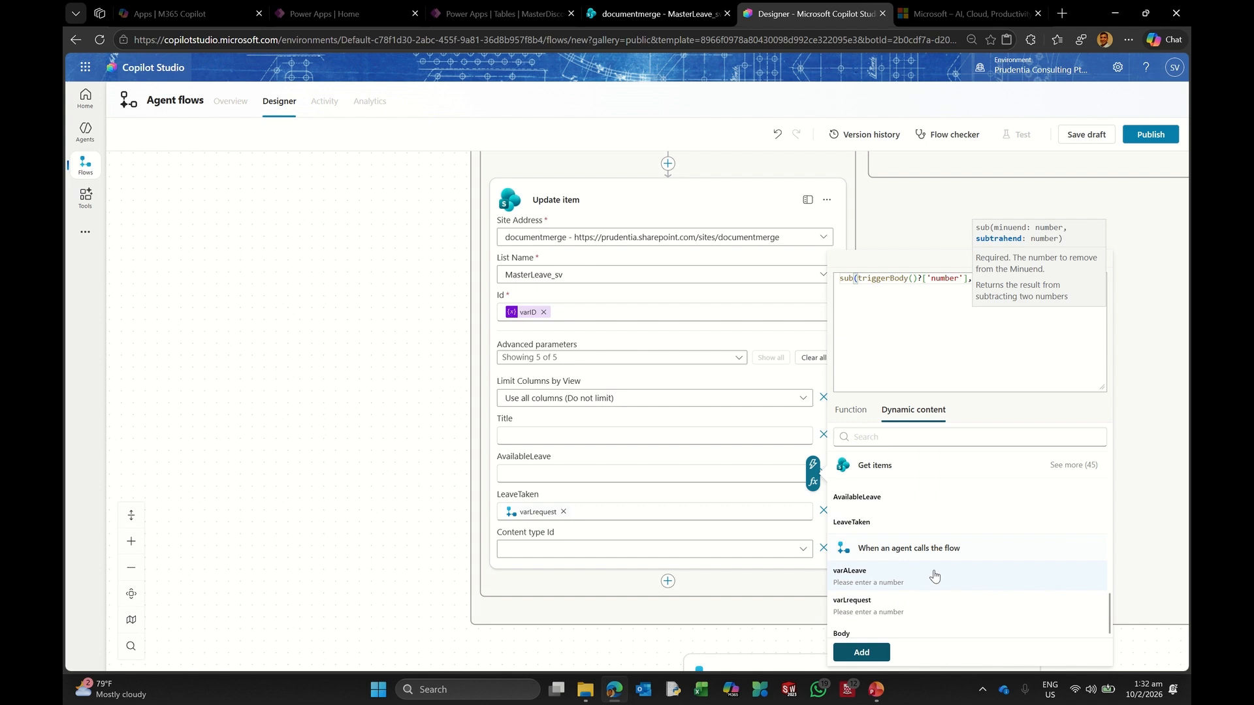
left_click(879, 606)
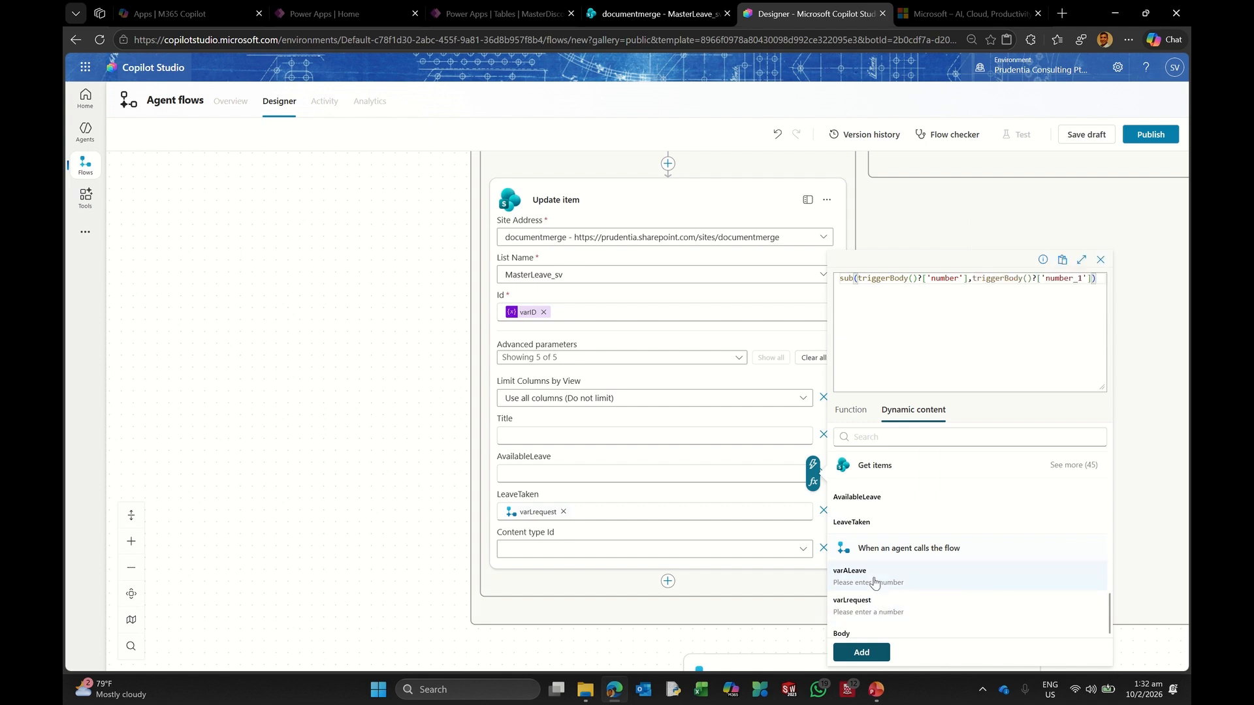
left_click(859, 653)
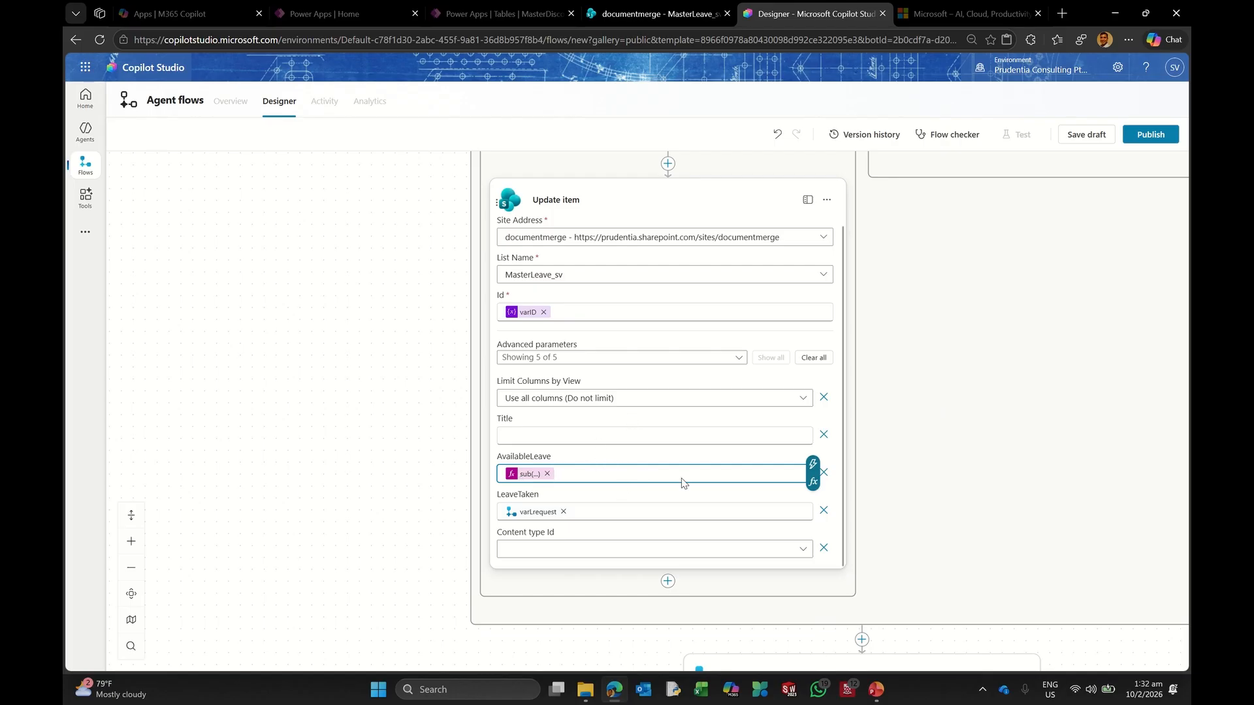
scroll(622, 336, "up", 1)
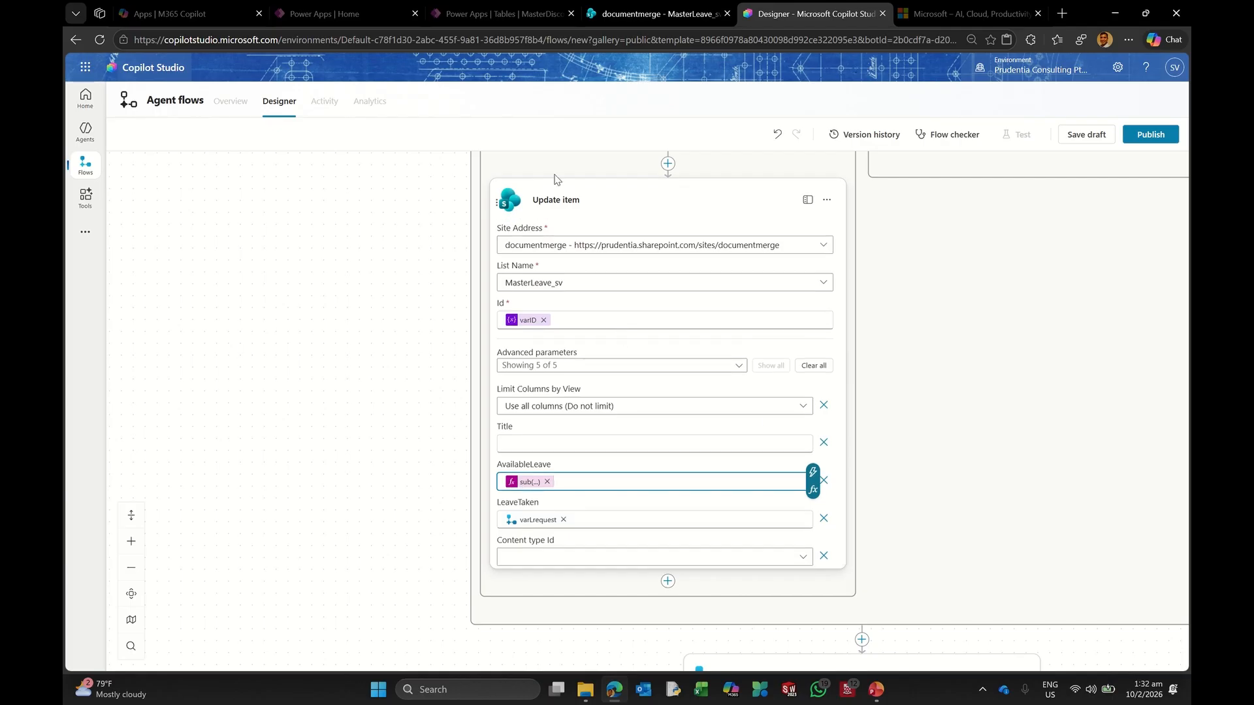
left_click(552, 201)
Step: Collapse the Condition and add a Number output named varNewAL to Respond to the agent
scroll(576, 405, "up", 3)
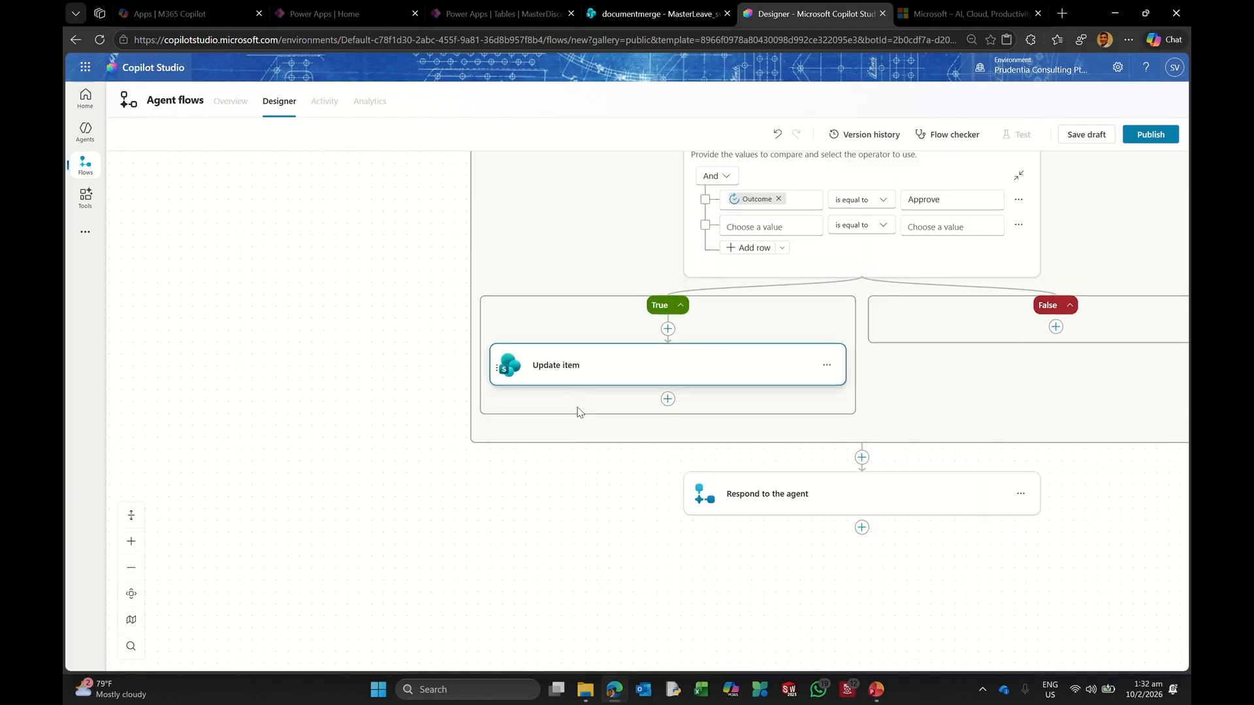
scroll(579, 412, "up", 2)
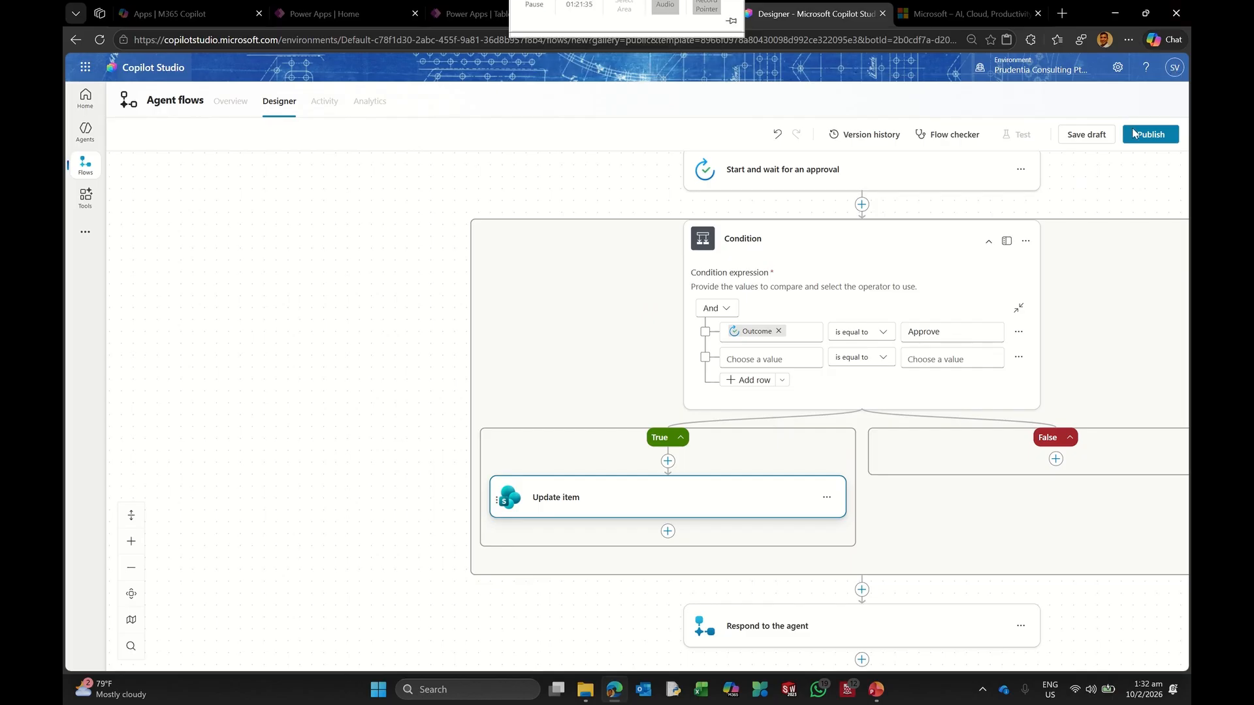
left_click(781, 240)
scroll(661, 311, "up", 2)
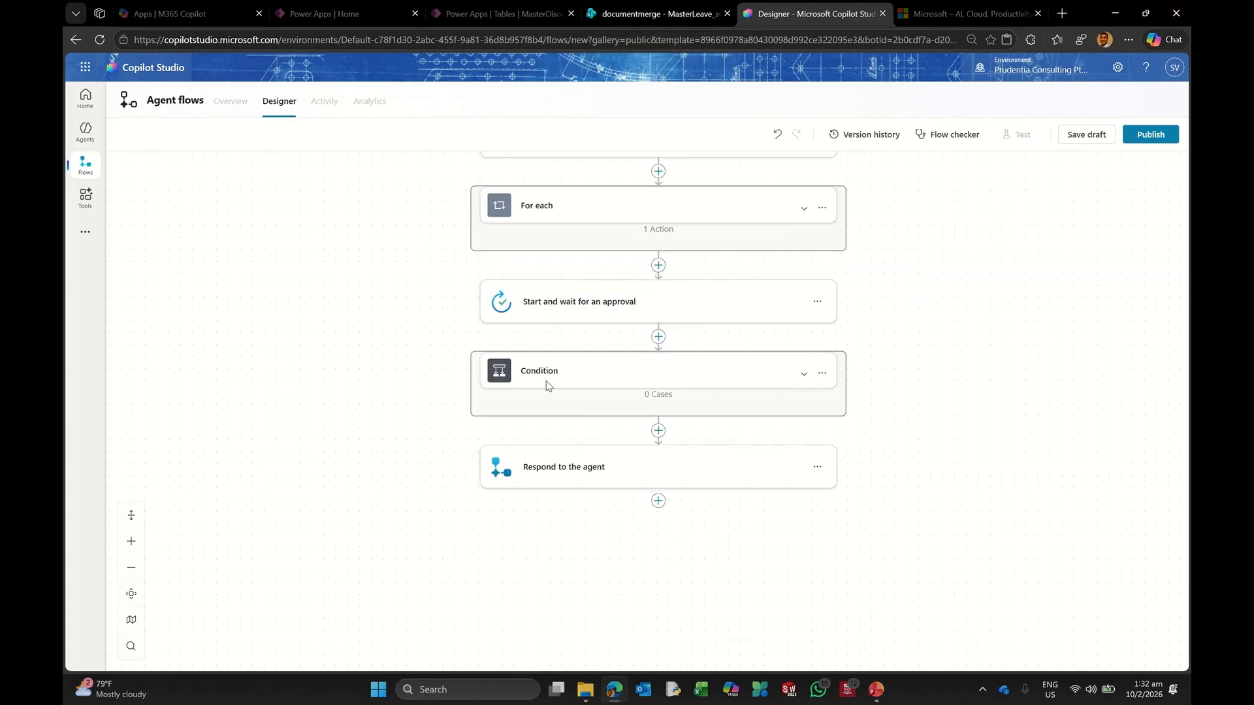
left_click(568, 469)
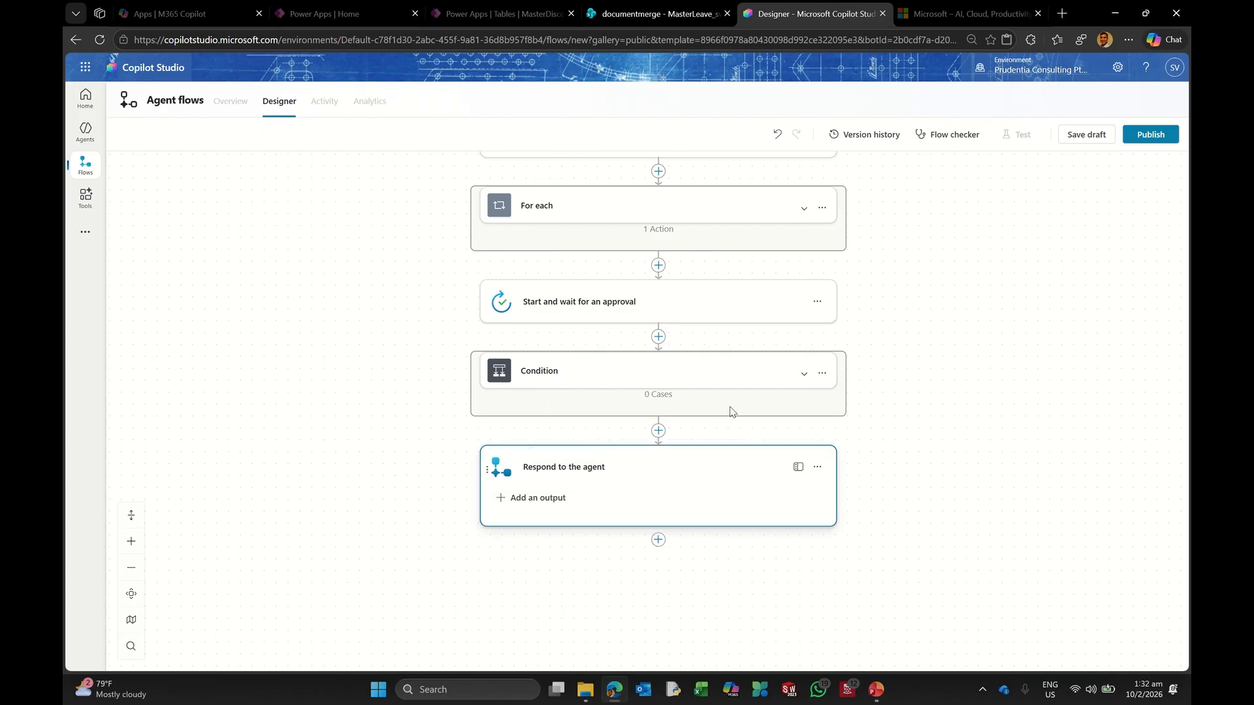
left_click(532, 502)
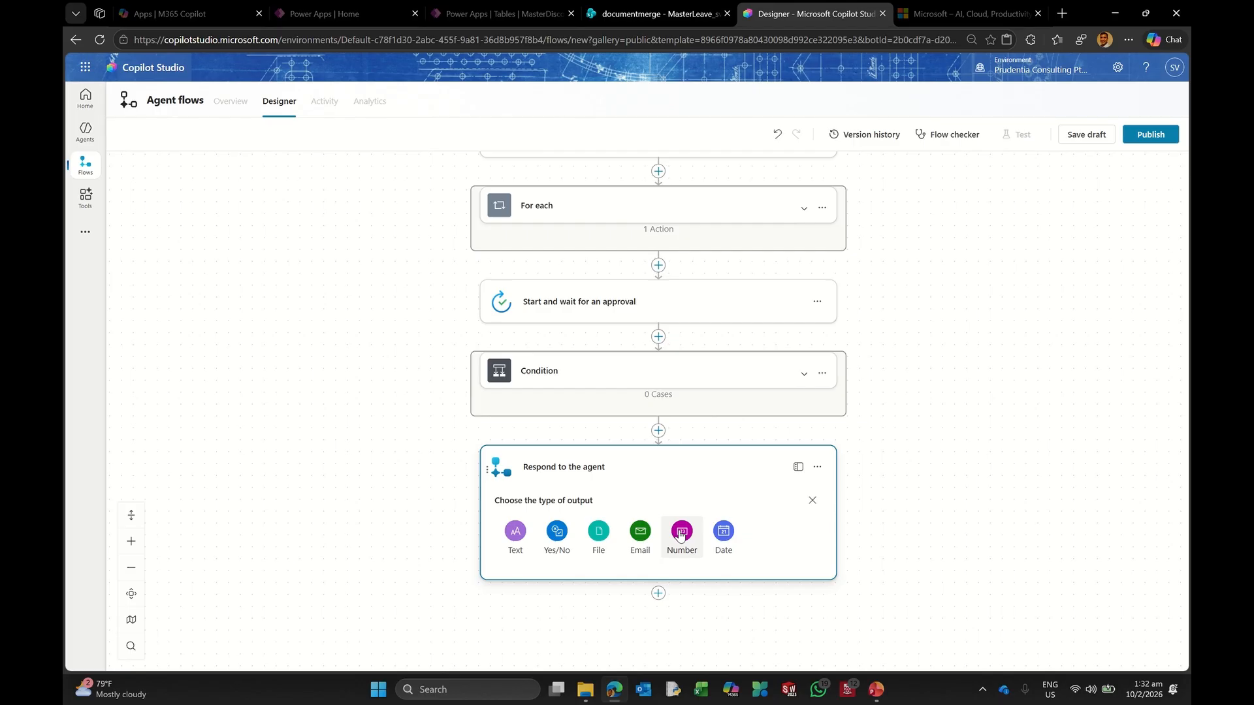
left_click(680, 536)
left_click(555, 523)
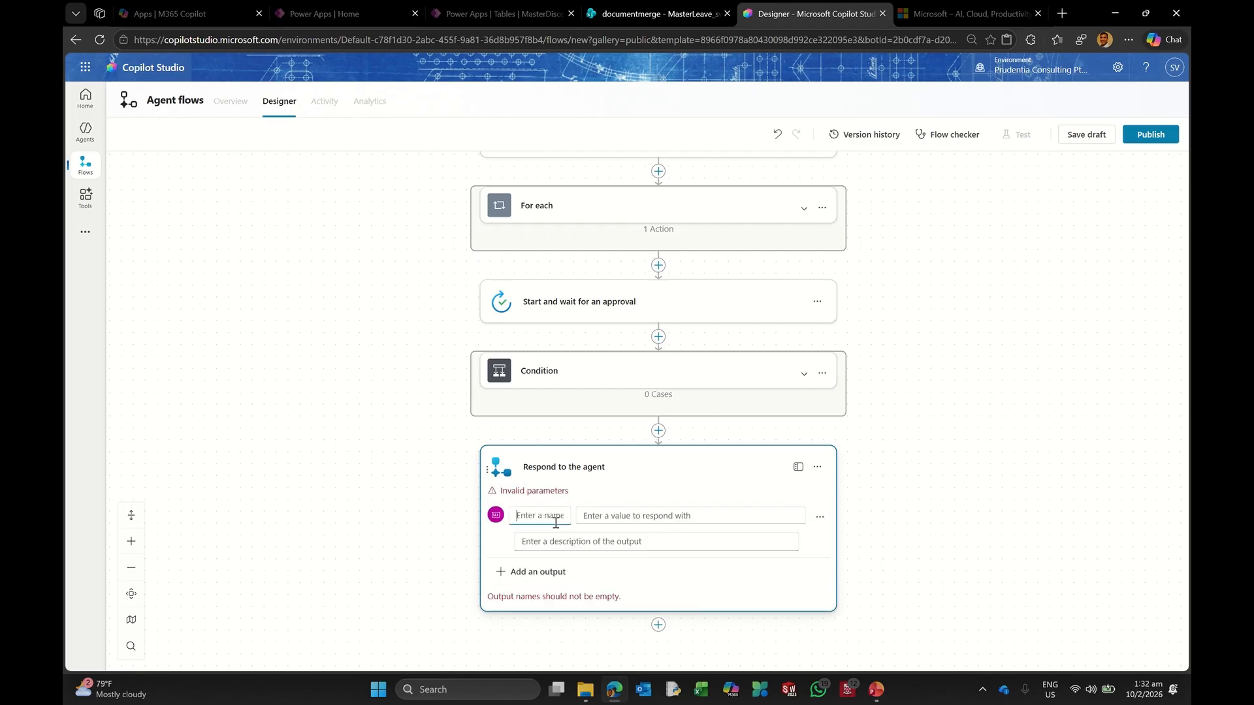
type("varNewAL")
Step: Set varNewAL's value to the expression sub(AvailableLeave, varLrequest)
left_click(611, 520)
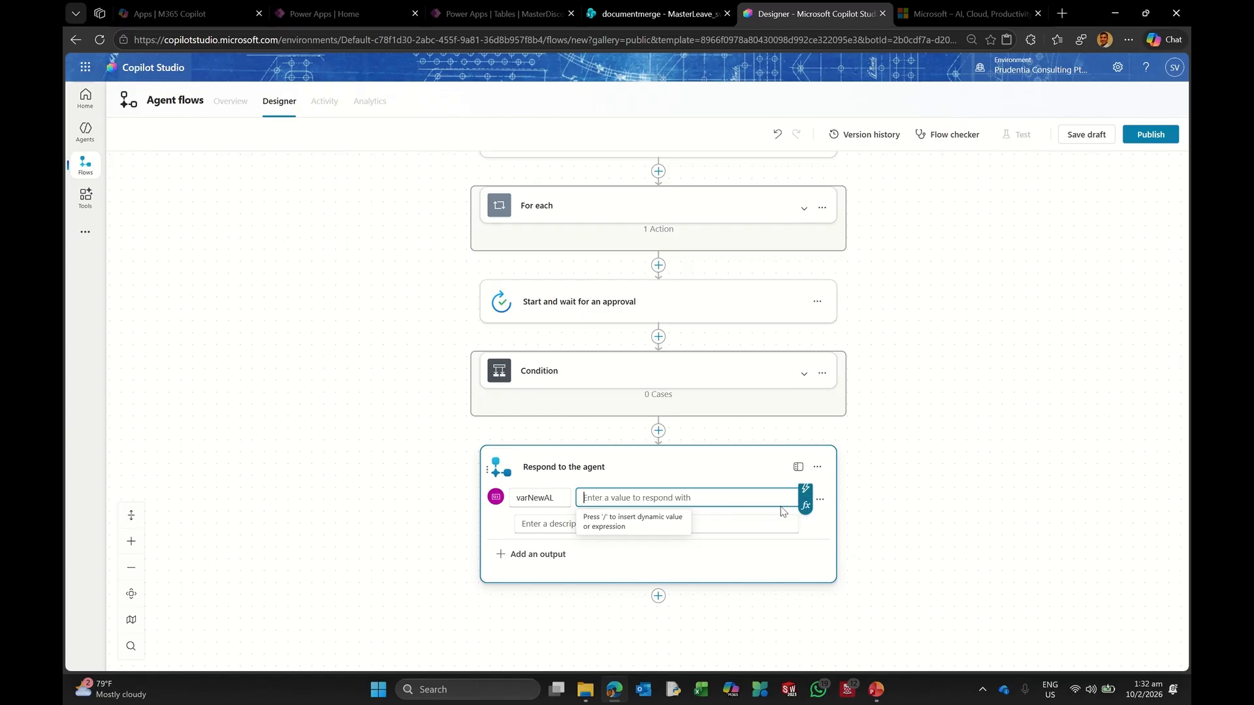
left_click(804, 506)
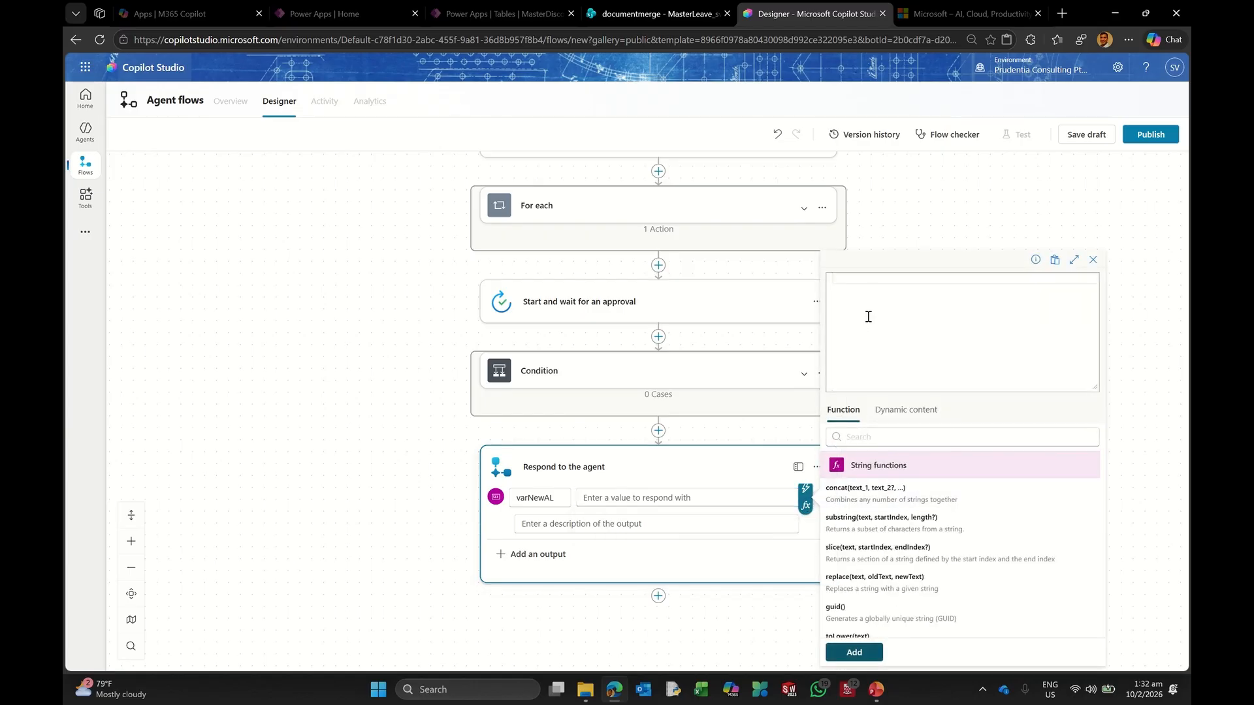
type("sub(")
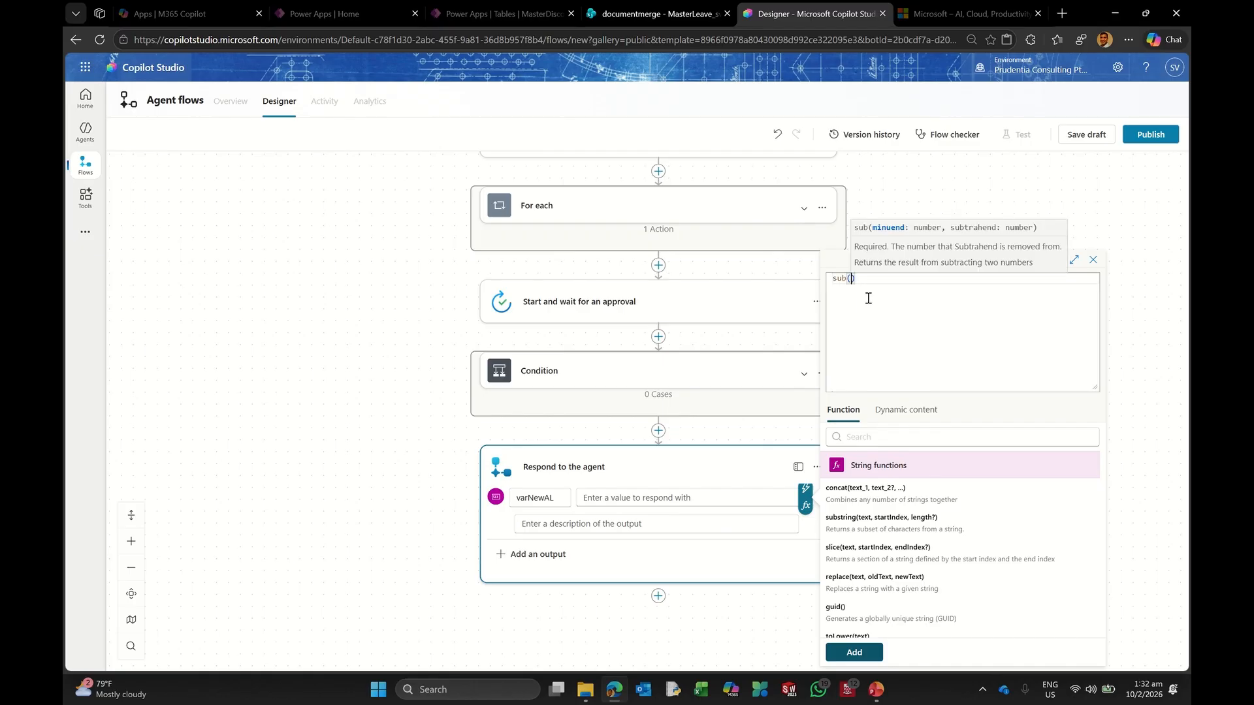
left_click(922, 415)
scroll(940, 507, "down", 5)
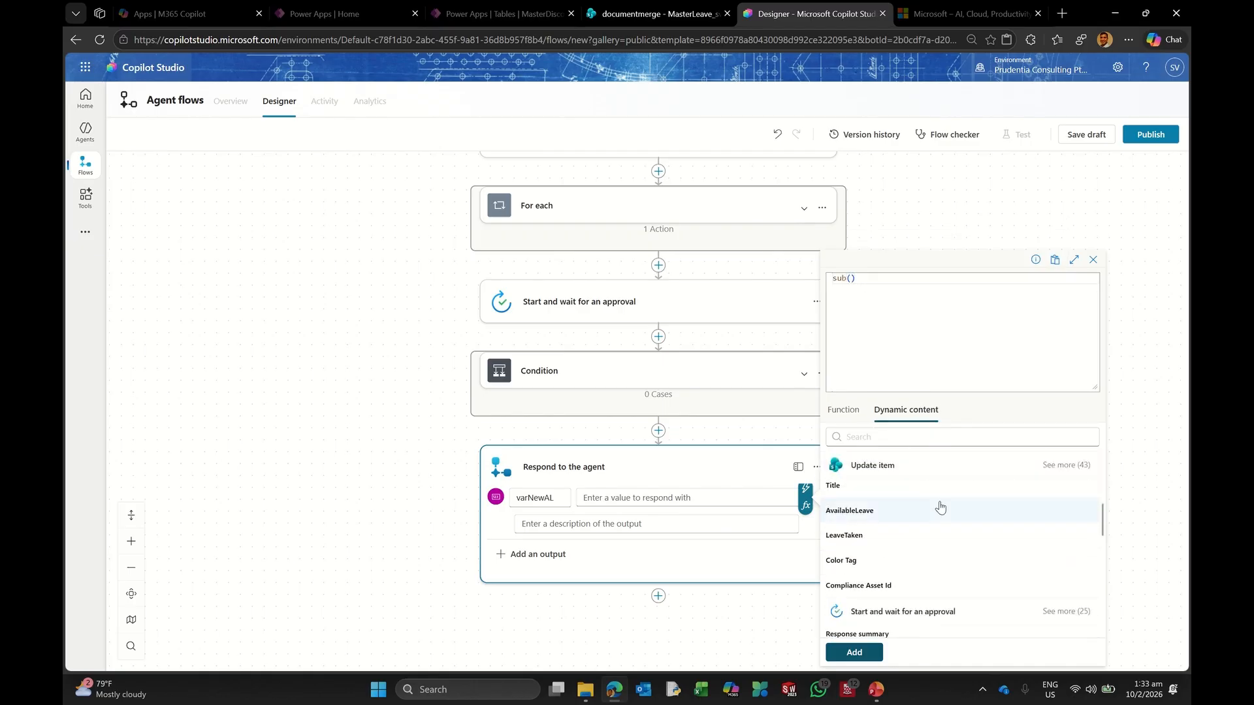
scroll(941, 508, "down", 3)
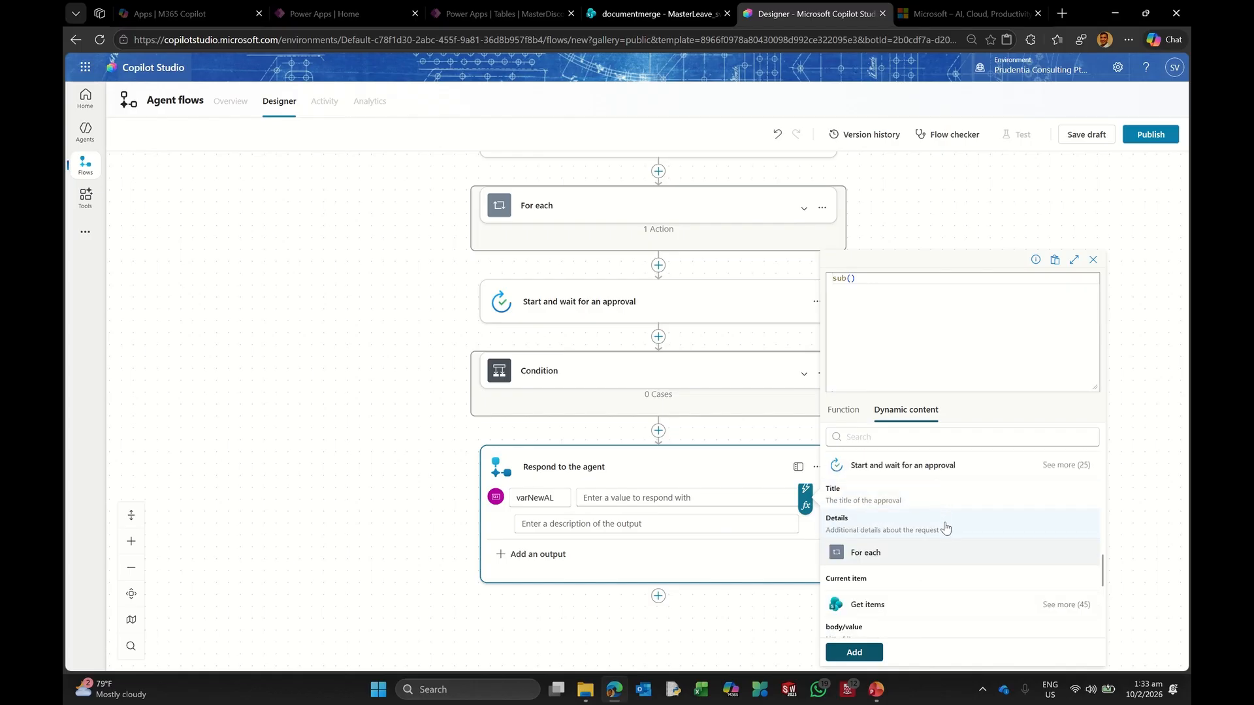
scroll(945, 531, "down", 2)
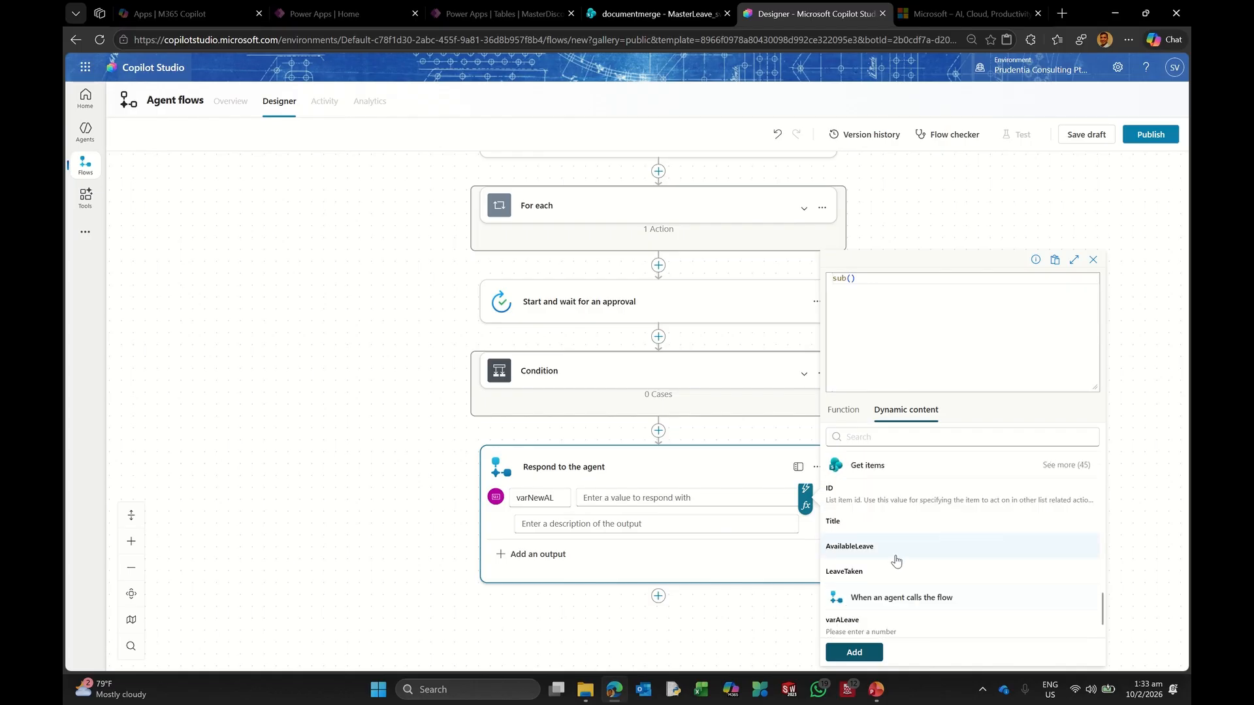
left_click(874, 548)
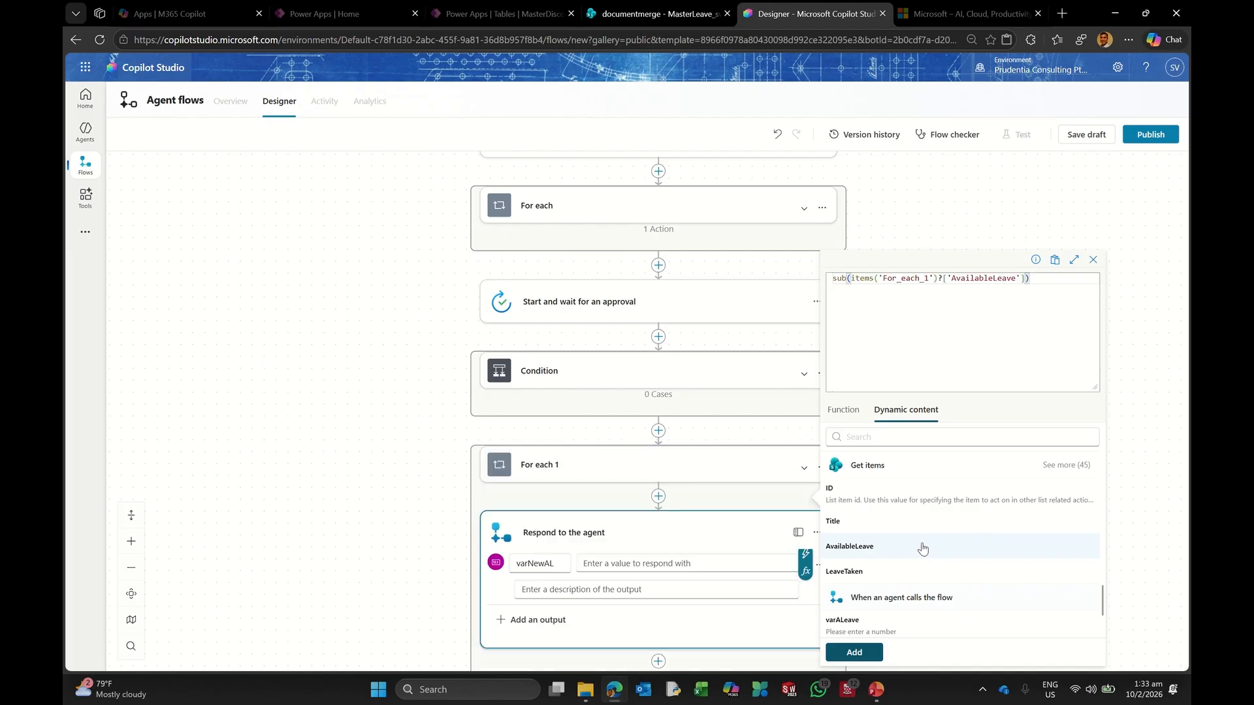
type(",")
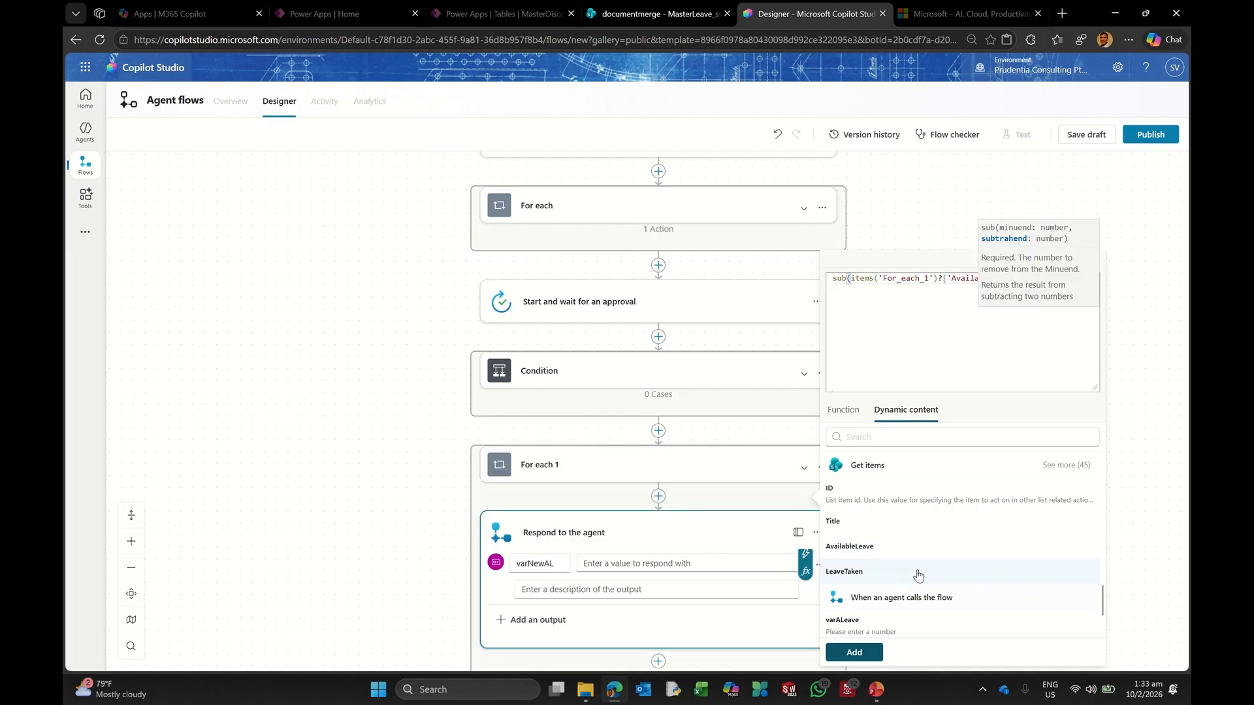
scroll(886, 622, "down", 3)
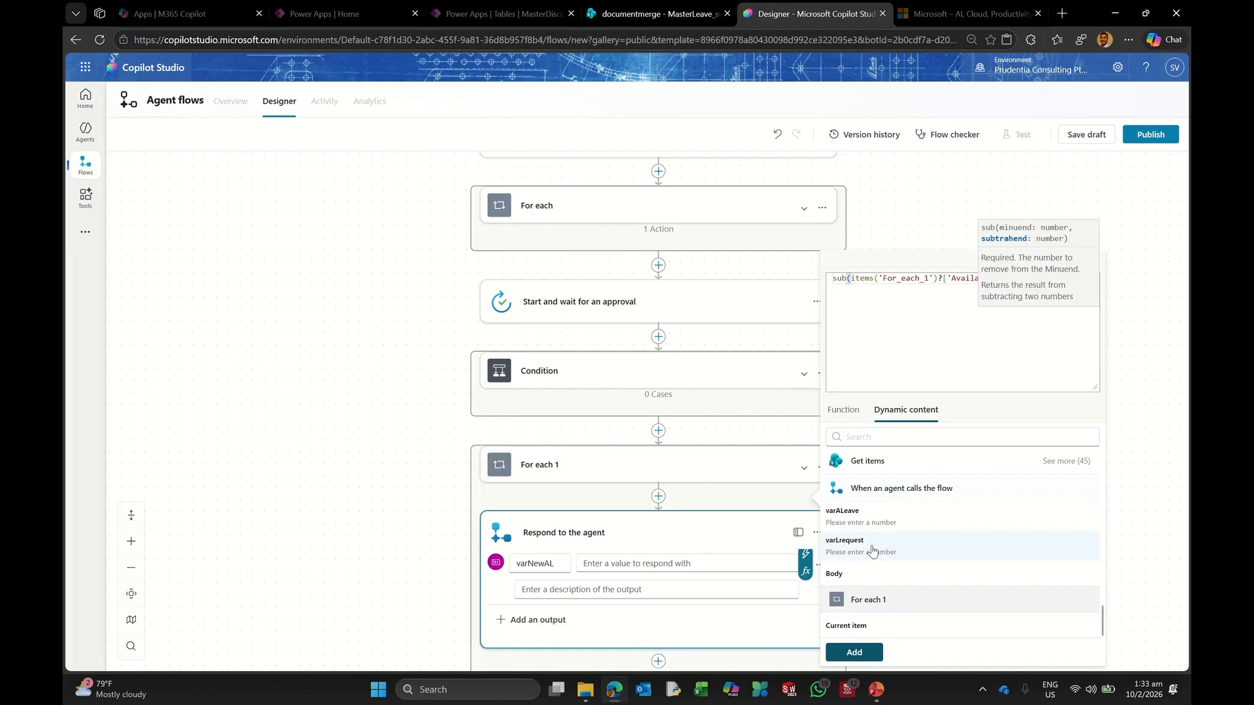
left_click(873, 550)
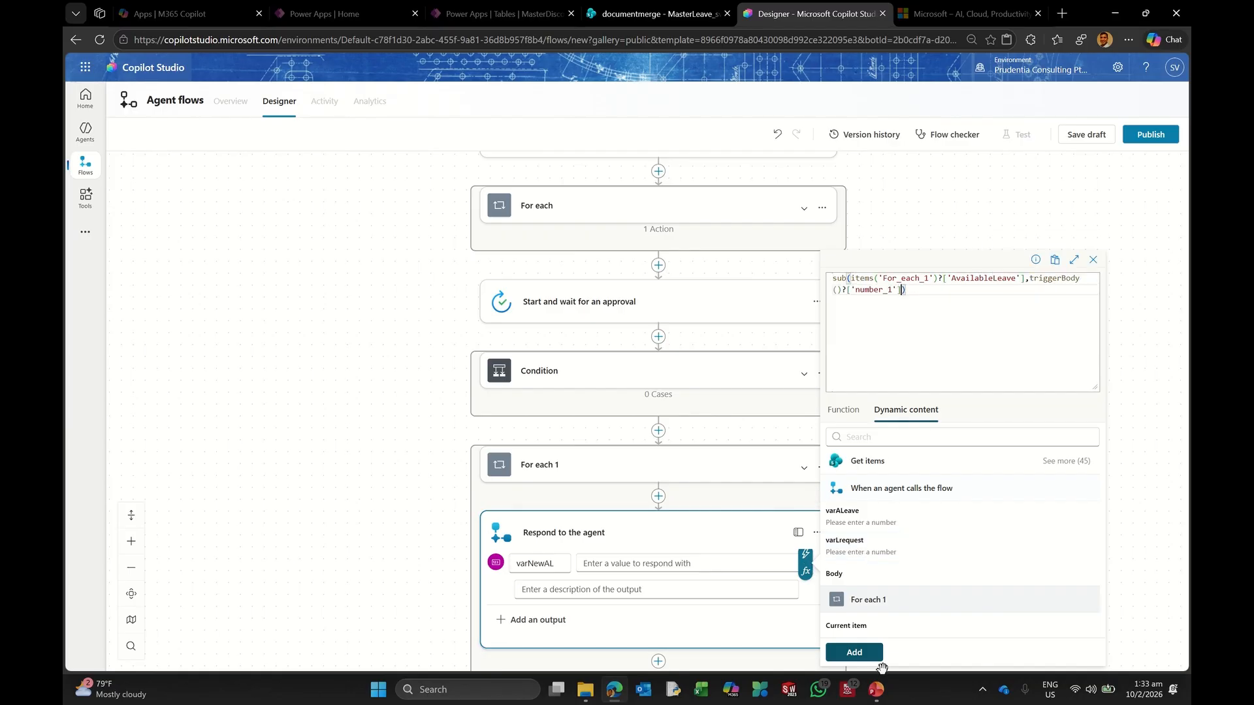
left_click(853, 653)
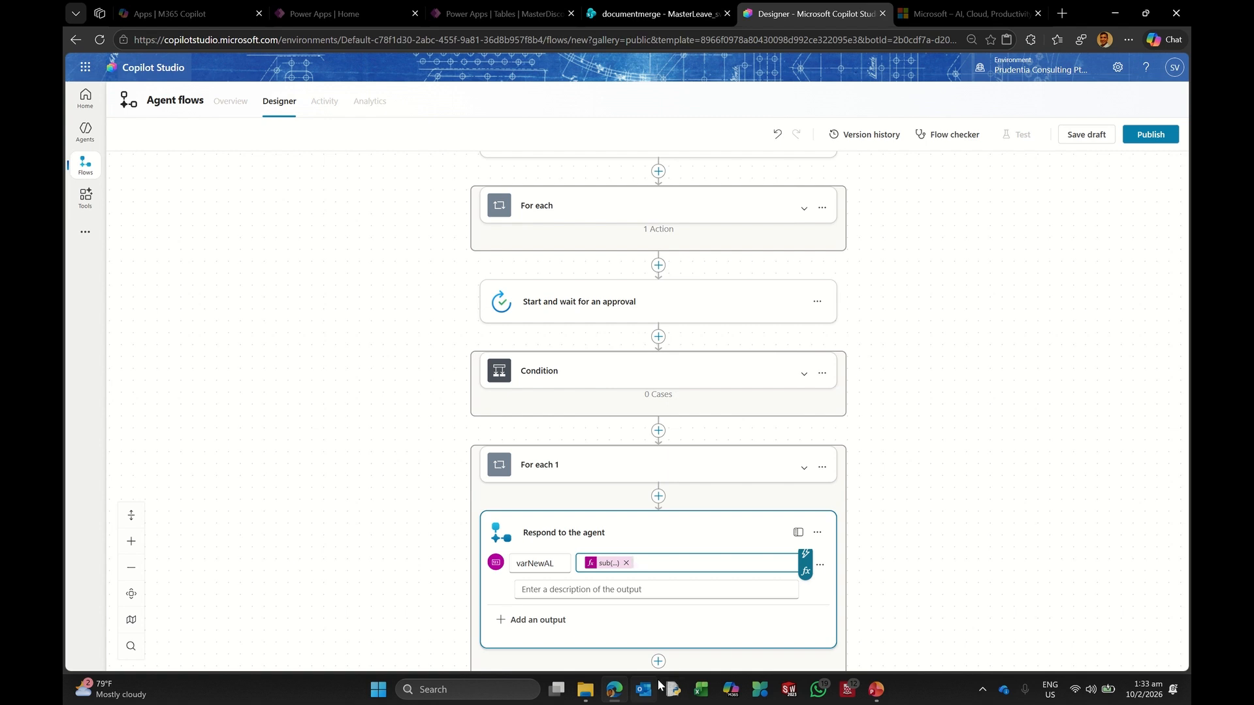
Step: Delete the For each 1 loop and its nested Respond to the agent step
scroll(792, 320, "up", 4)
scroll(611, 470, "down", 2)
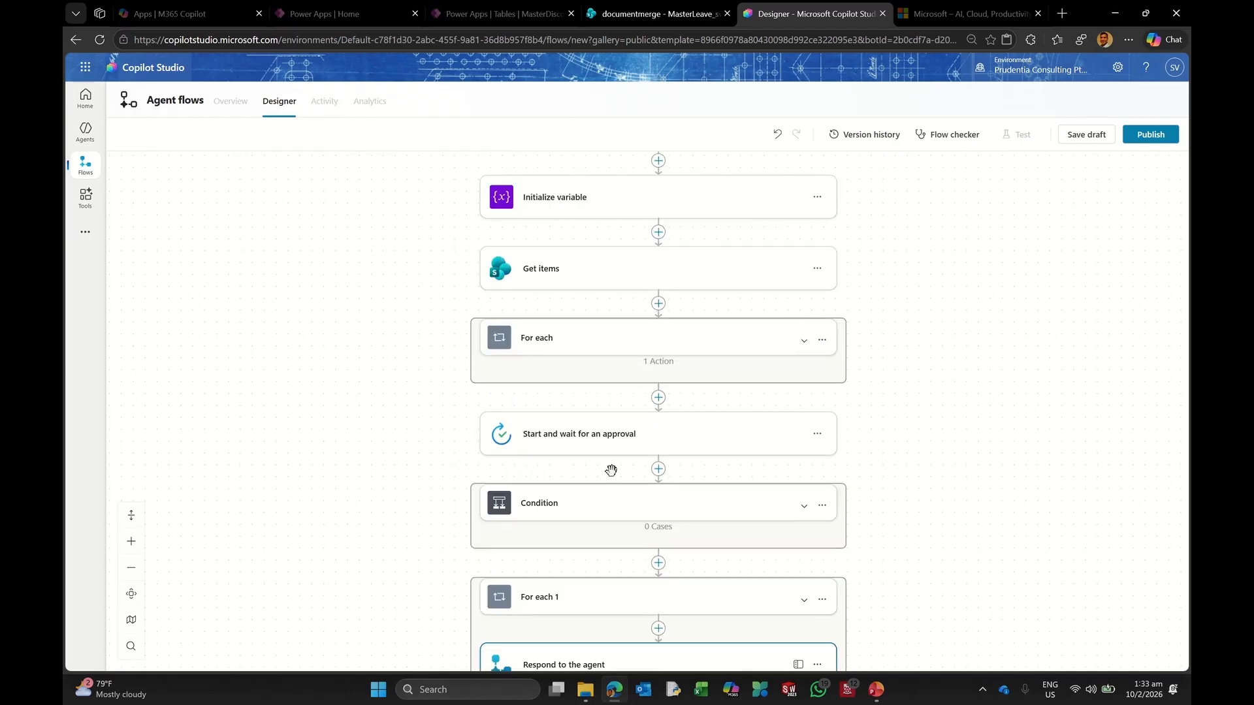
scroll(611, 470, "down", 2)
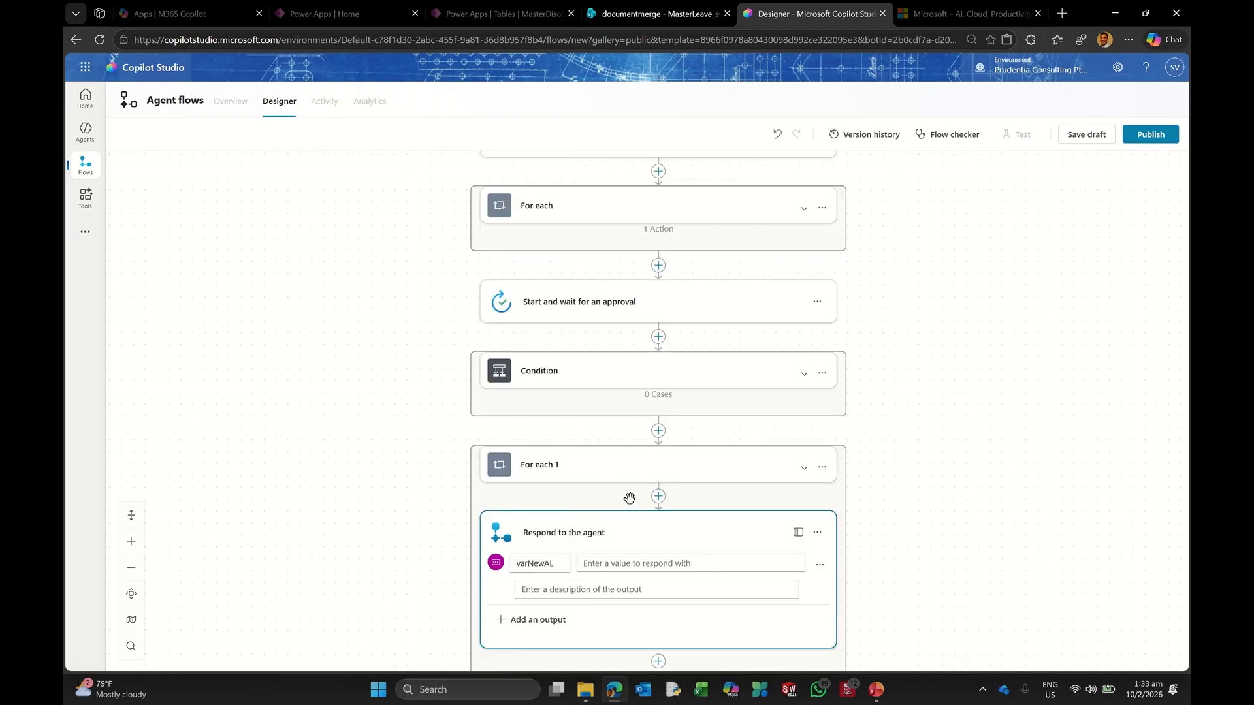
scroll(629, 498, "down", 1)
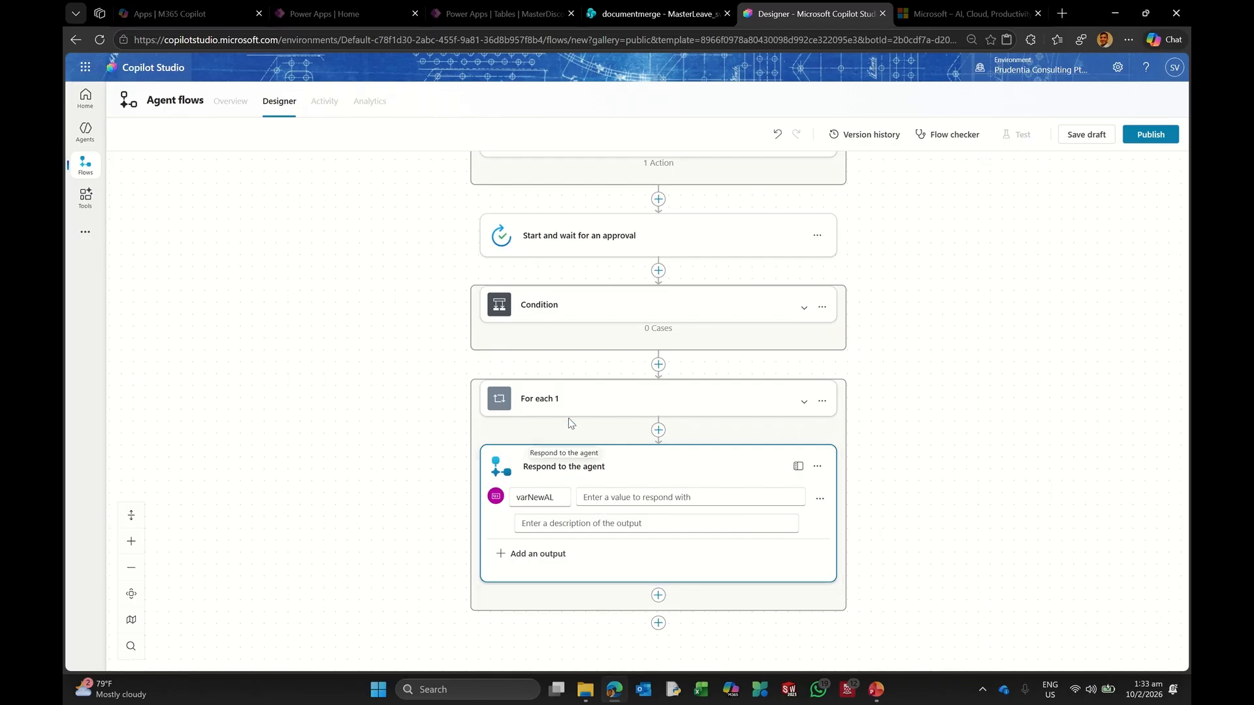
left_click(644, 410)
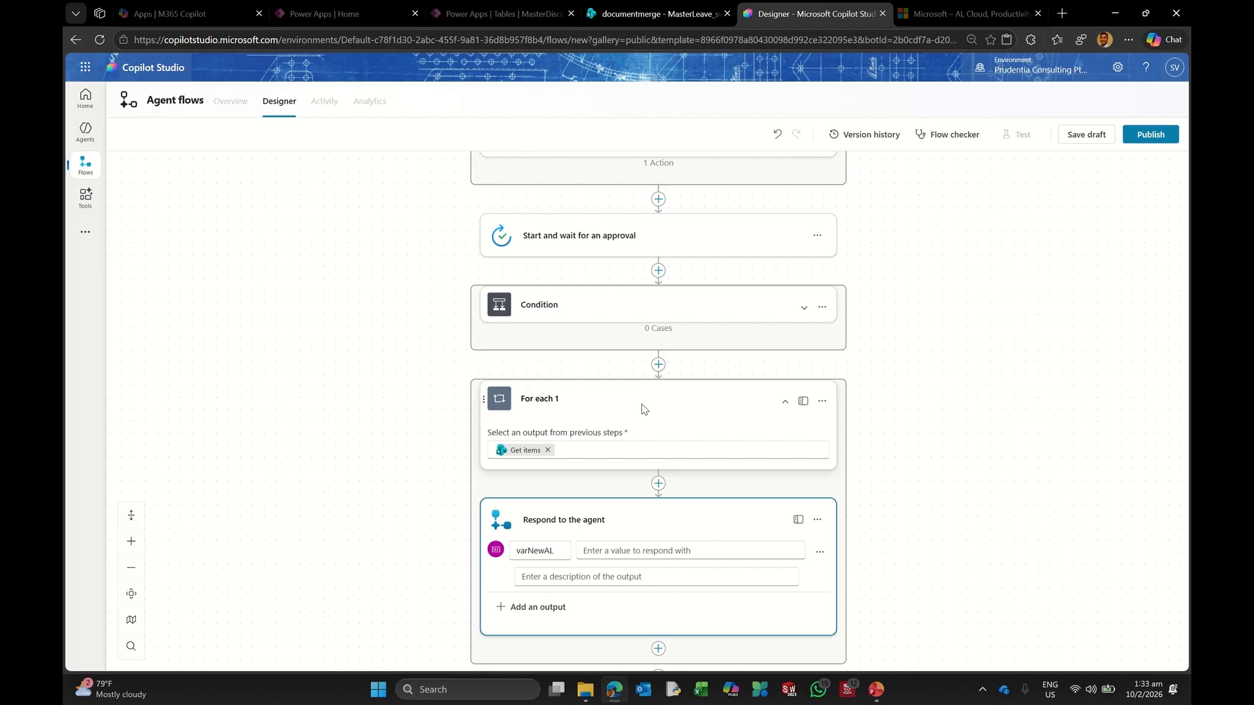
left_click(644, 410)
scroll(631, 364, "up", 2)
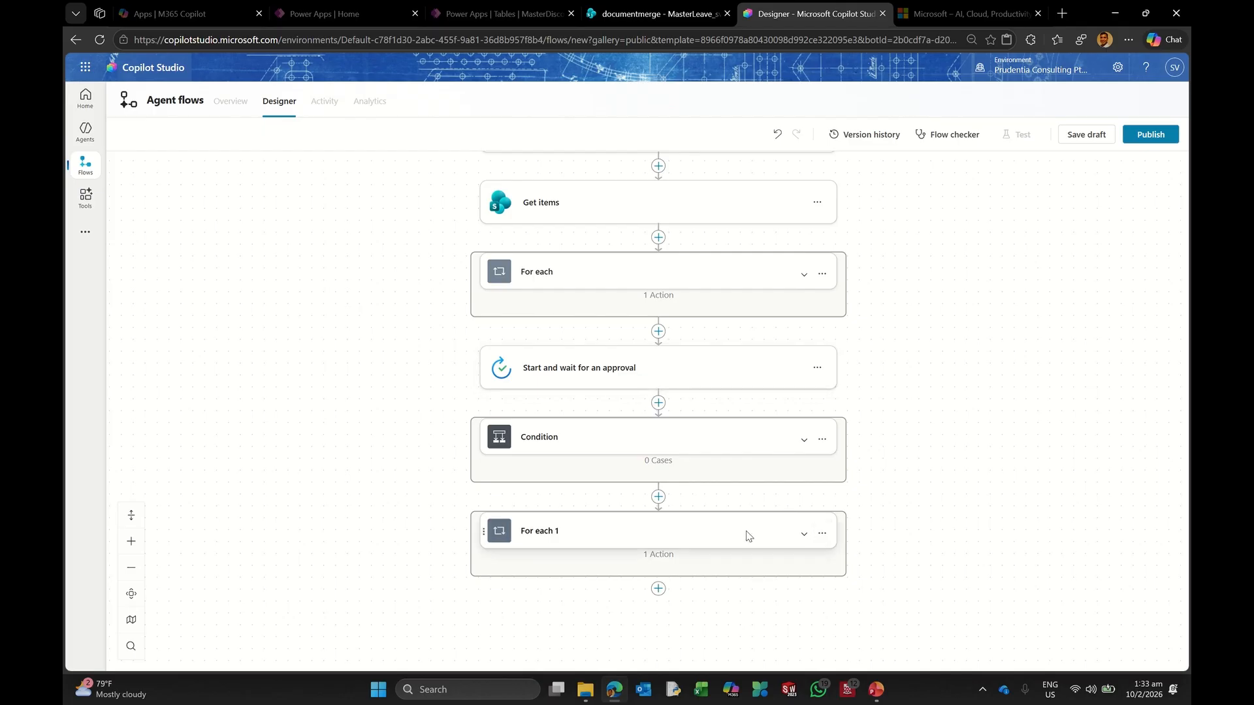
left_click(621, 536)
scroll(606, 520, "down", 1)
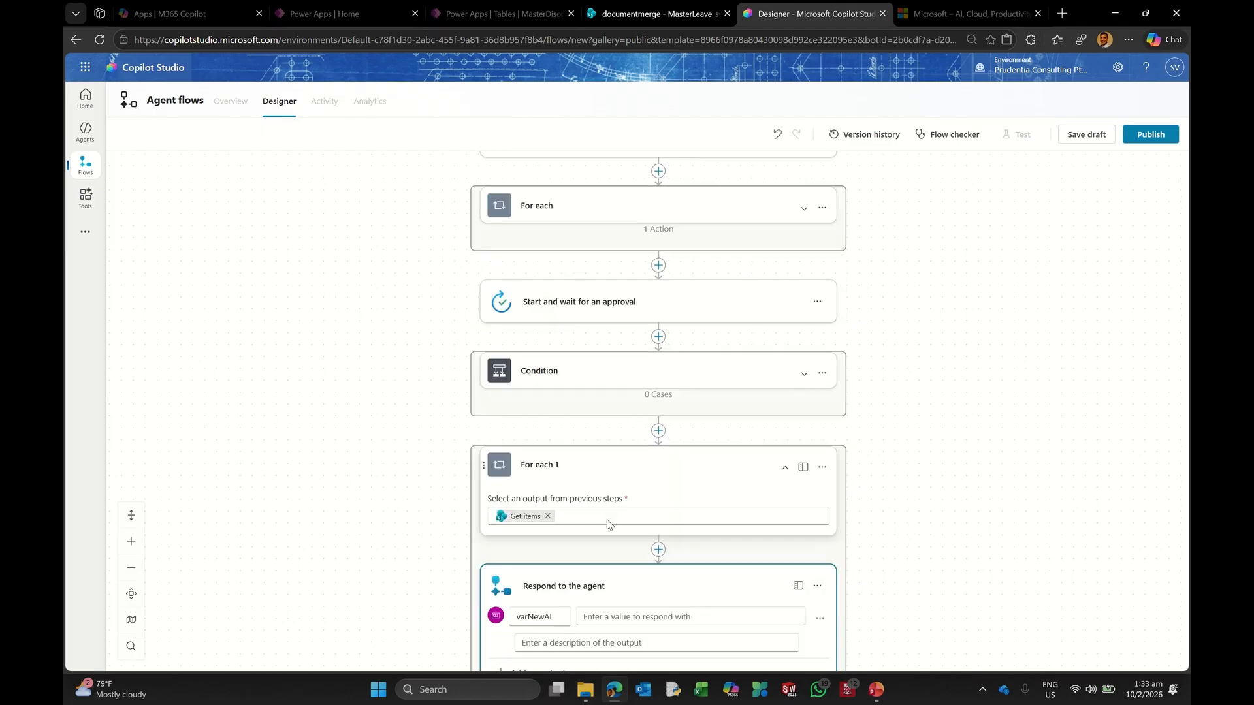
left_click(822, 467)
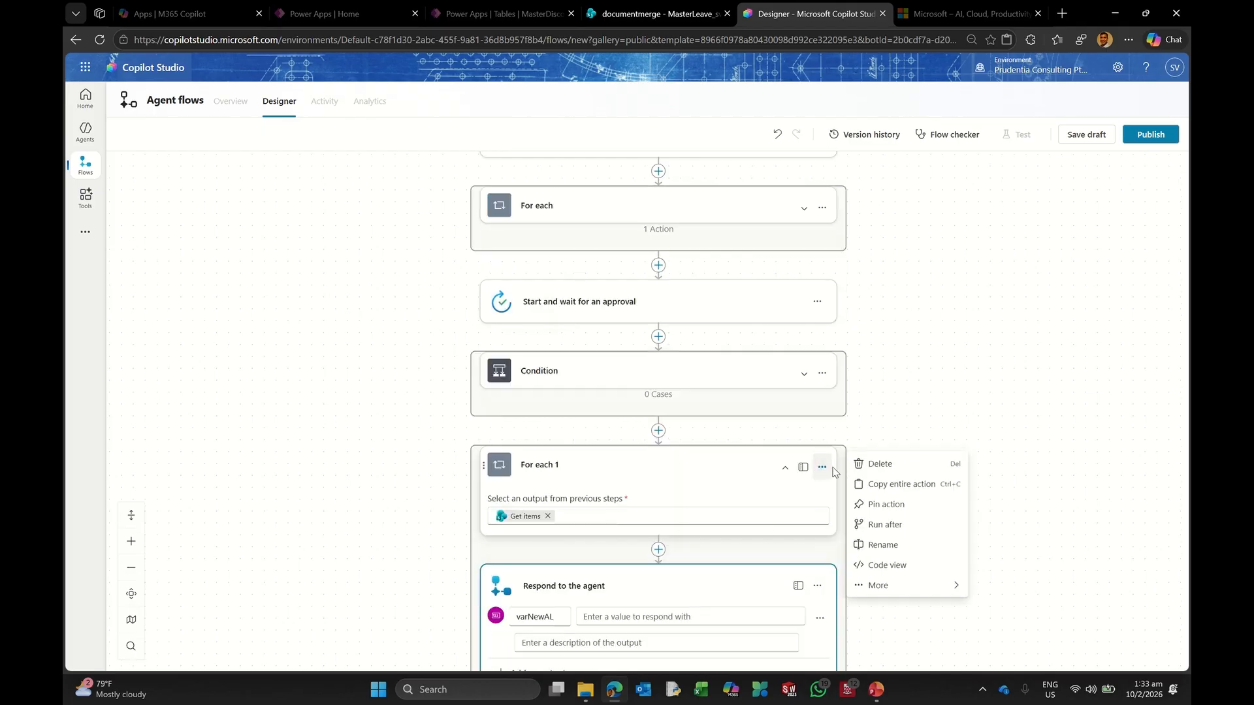
left_click(880, 464)
left_click(751, 396)
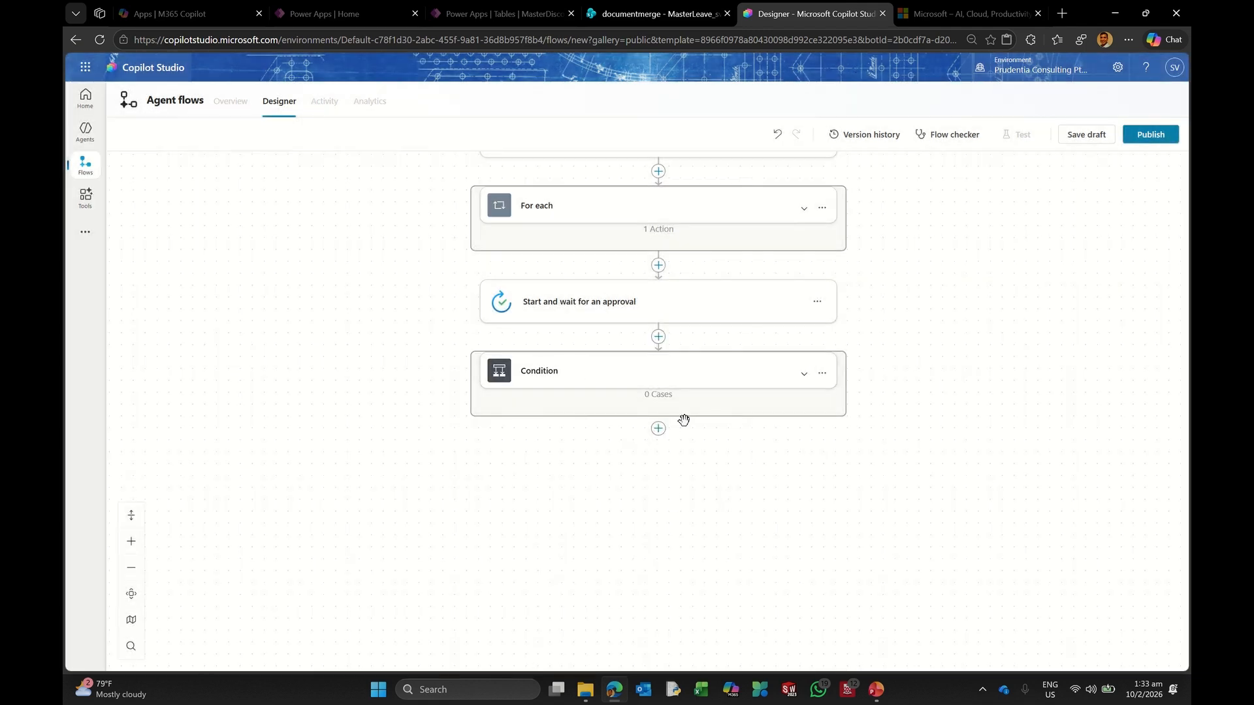
Step: Add a Respond to the agent step after Condition with a Number output named varNewAL
left_click(658, 430)
type("respons")
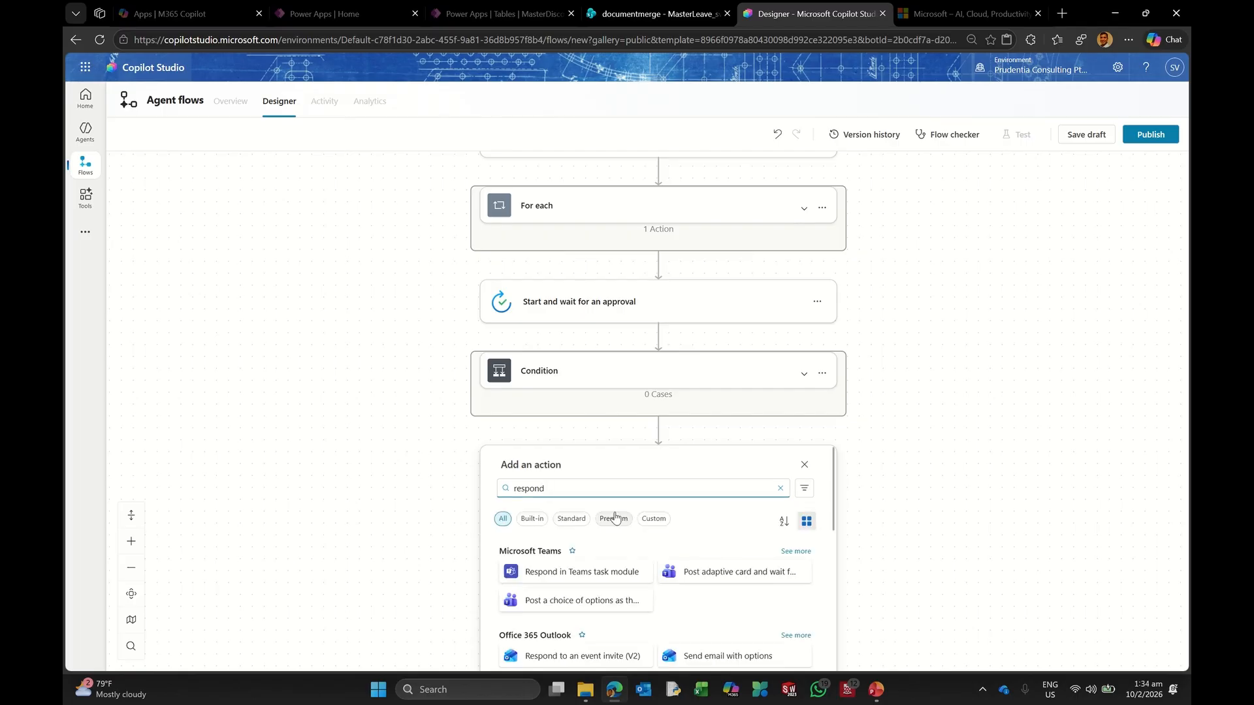
type(" back")
scroll(704, 490, "down", 2)
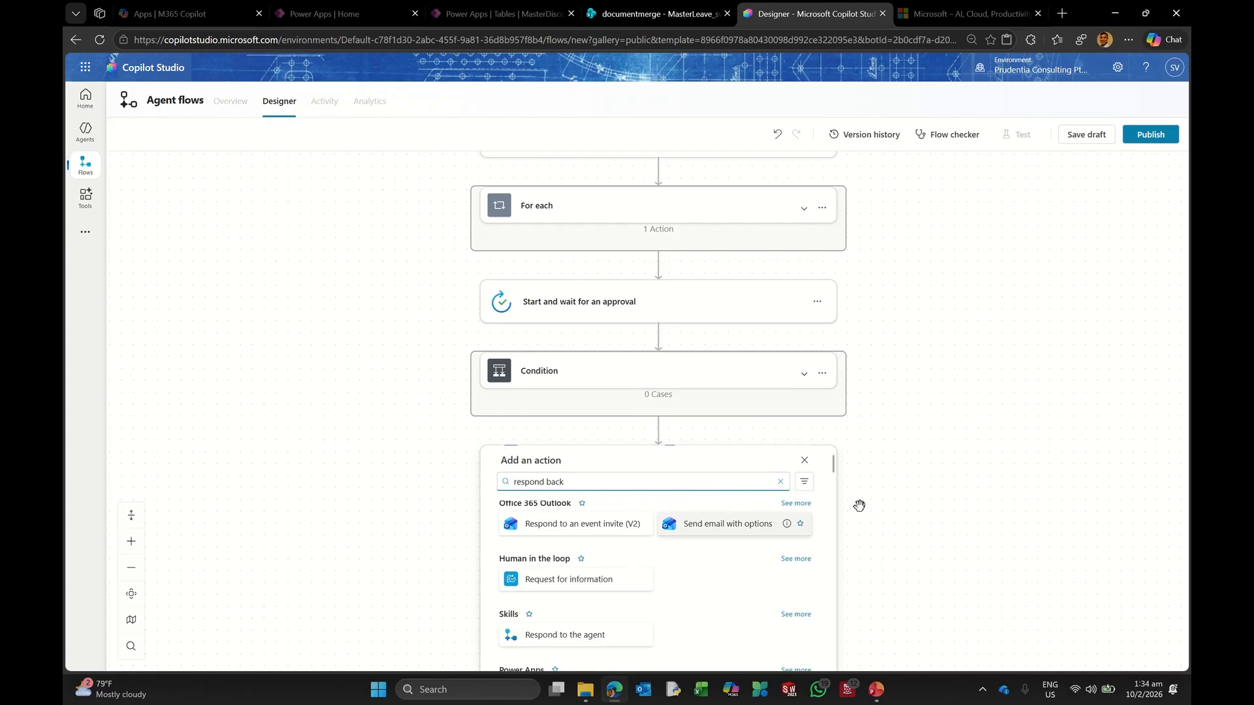
scroll(859, 503, "down", 1)
left_click(604, 575)
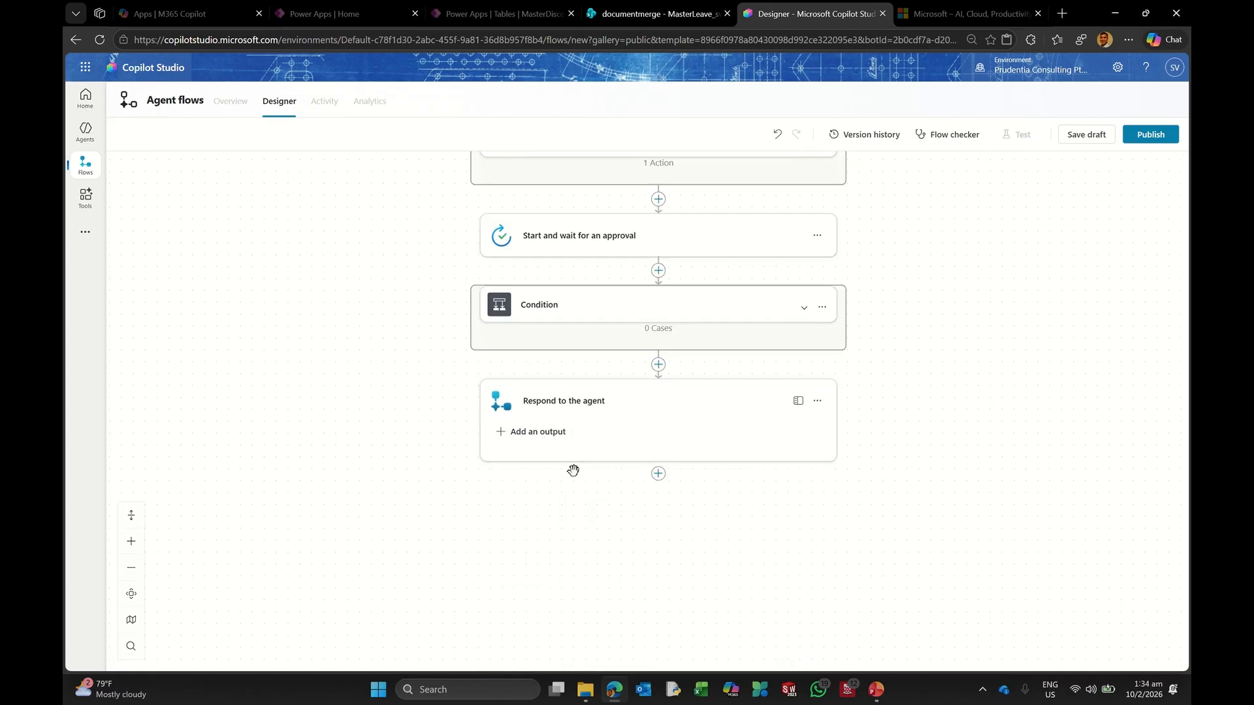
left_click(544, 434)
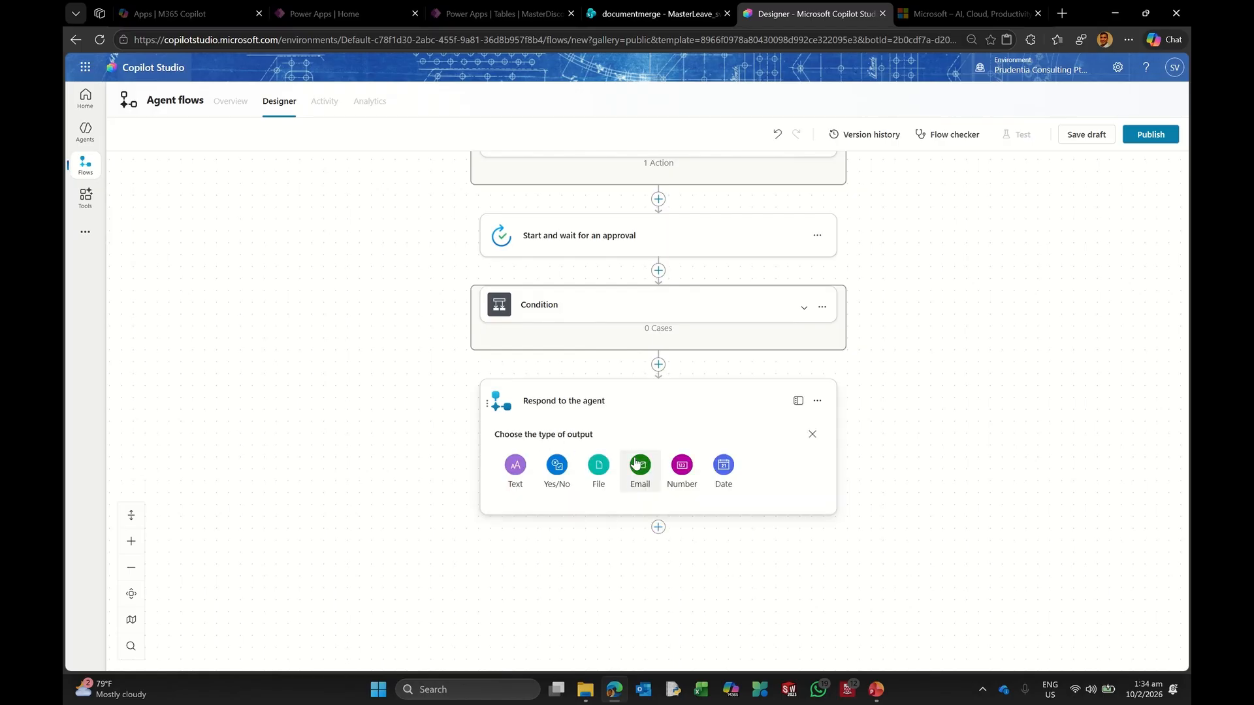
left_click(679, 464)
left_click(550, 453)
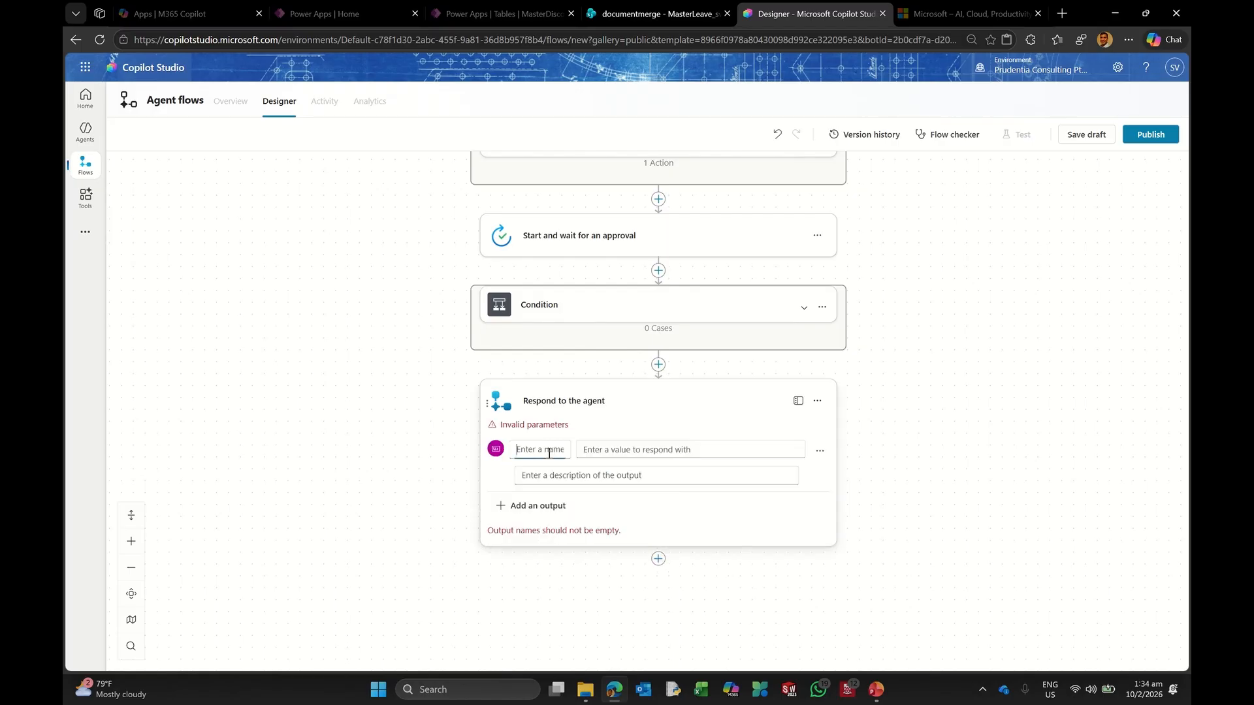
type("varNewAL")
Step: Set varNewAL's value to the expression sub(varALeave, varLrequest)
left_click(751, 450)
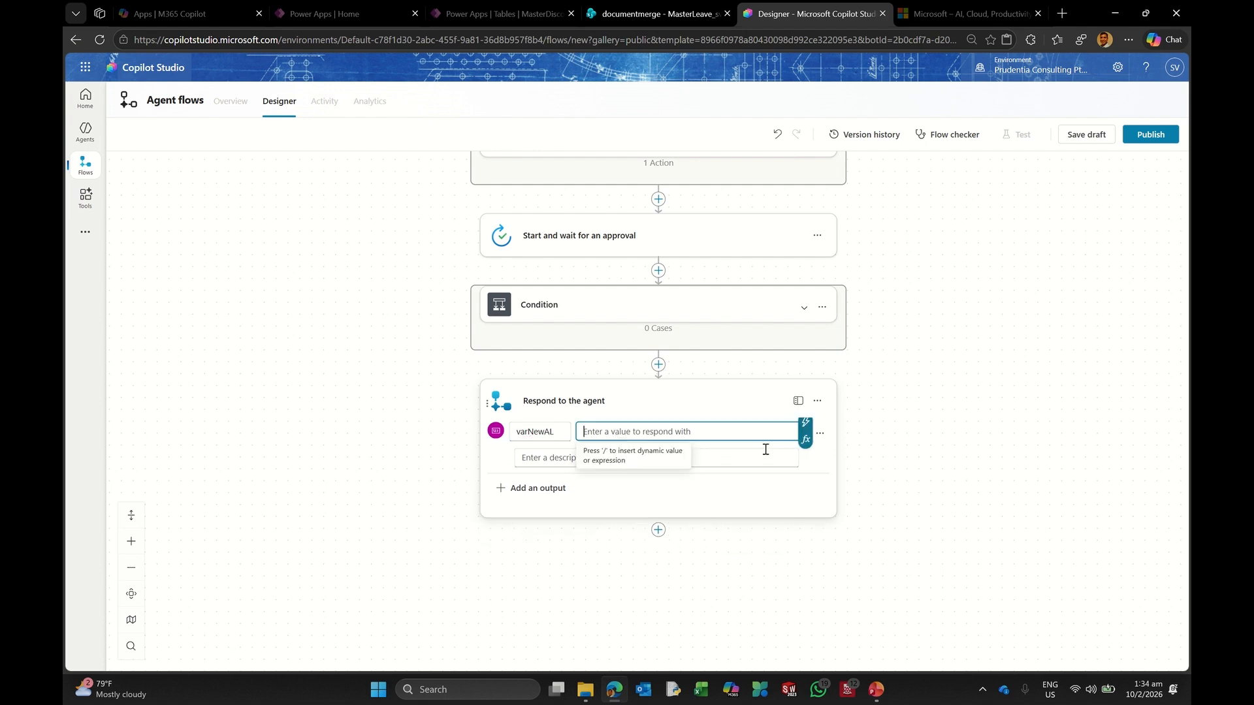
left_click(810, 438)
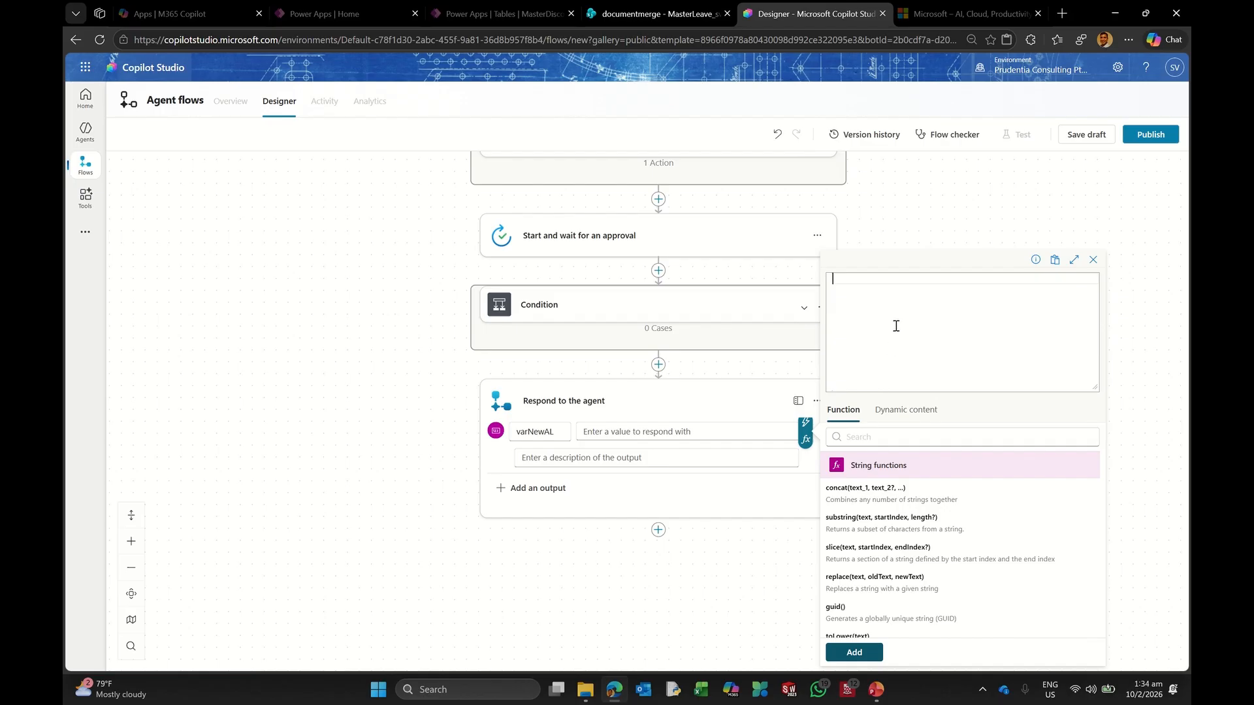
type("sub")
key("Return")
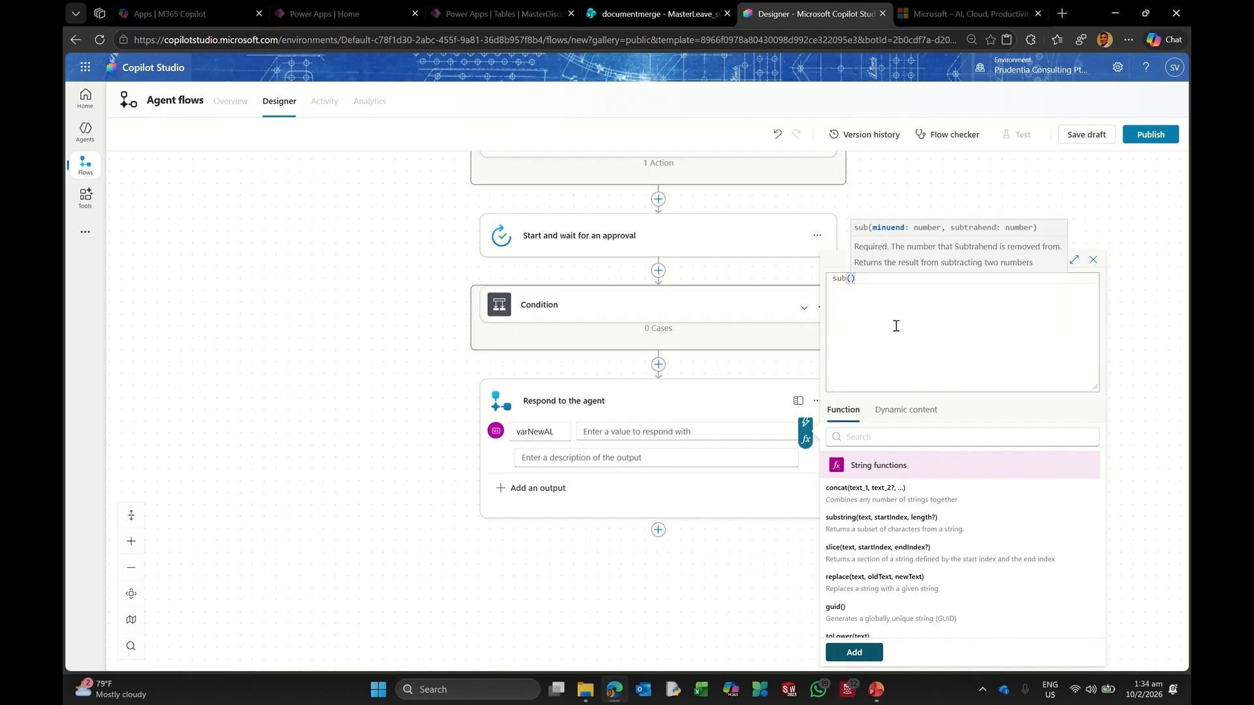
left_click(914, 409)
scroll(976, 513, "down", 4)
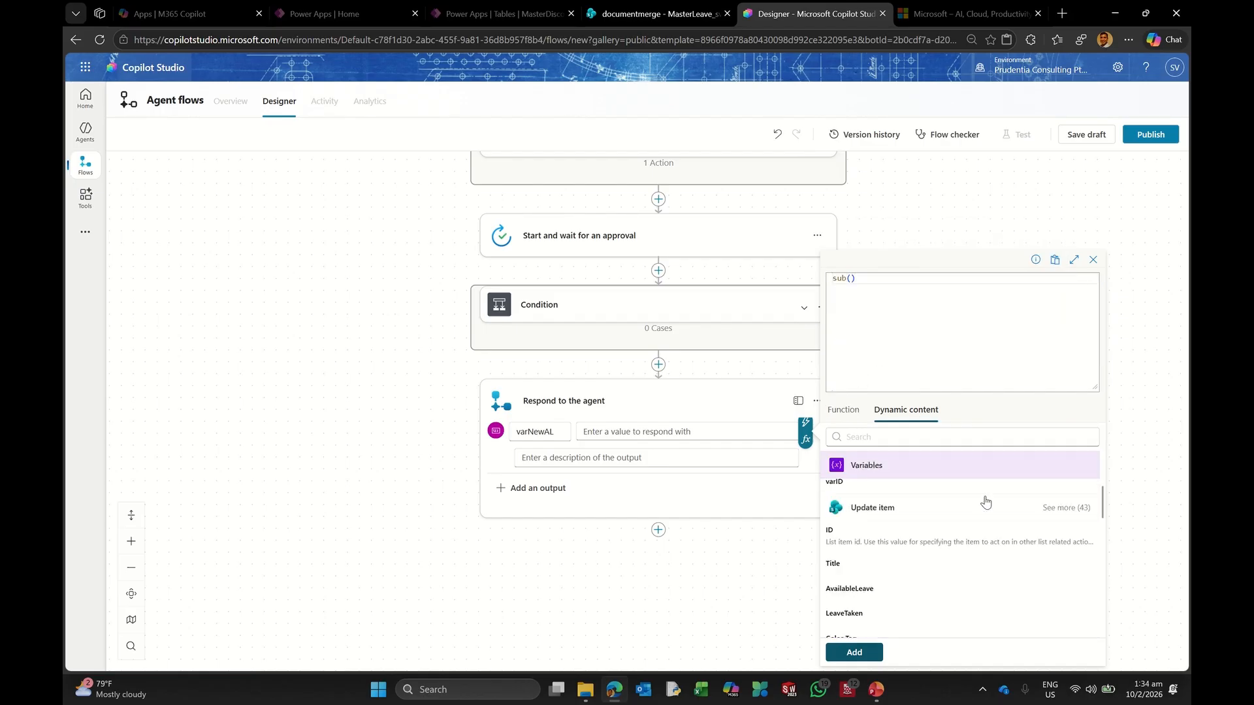
scroll(974, 518, "down", 6)
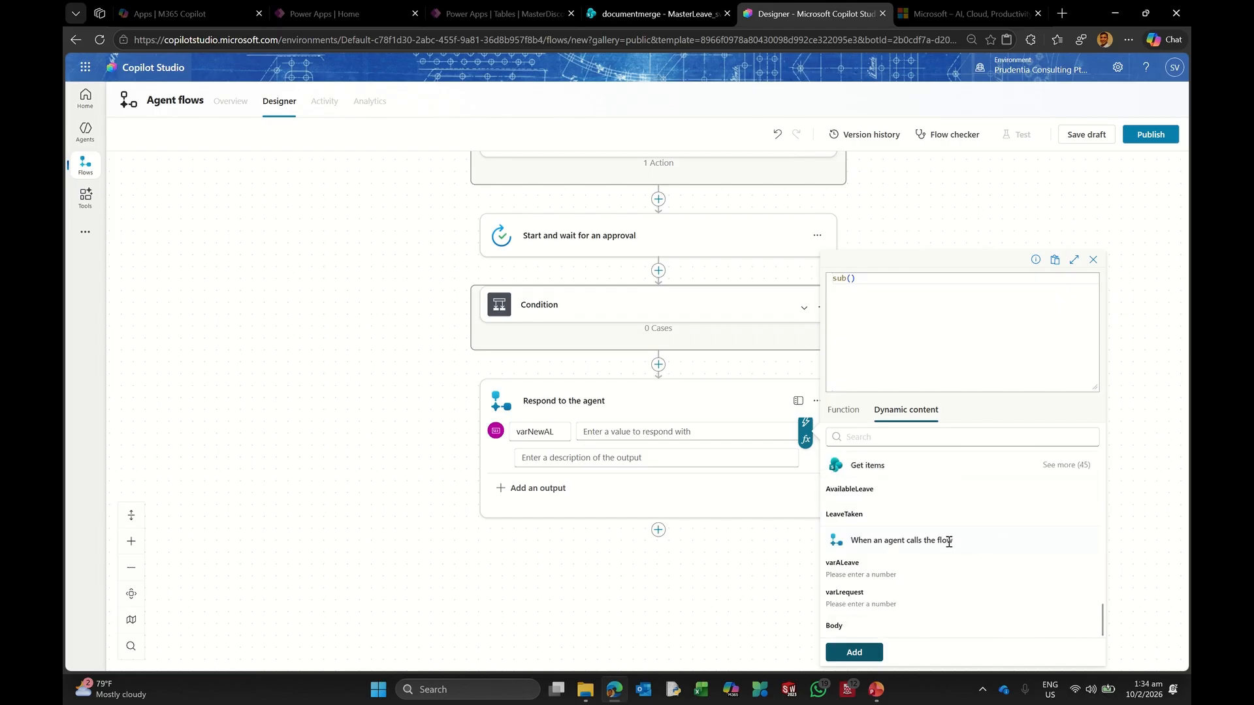
left_click(872, 577)
type(",")
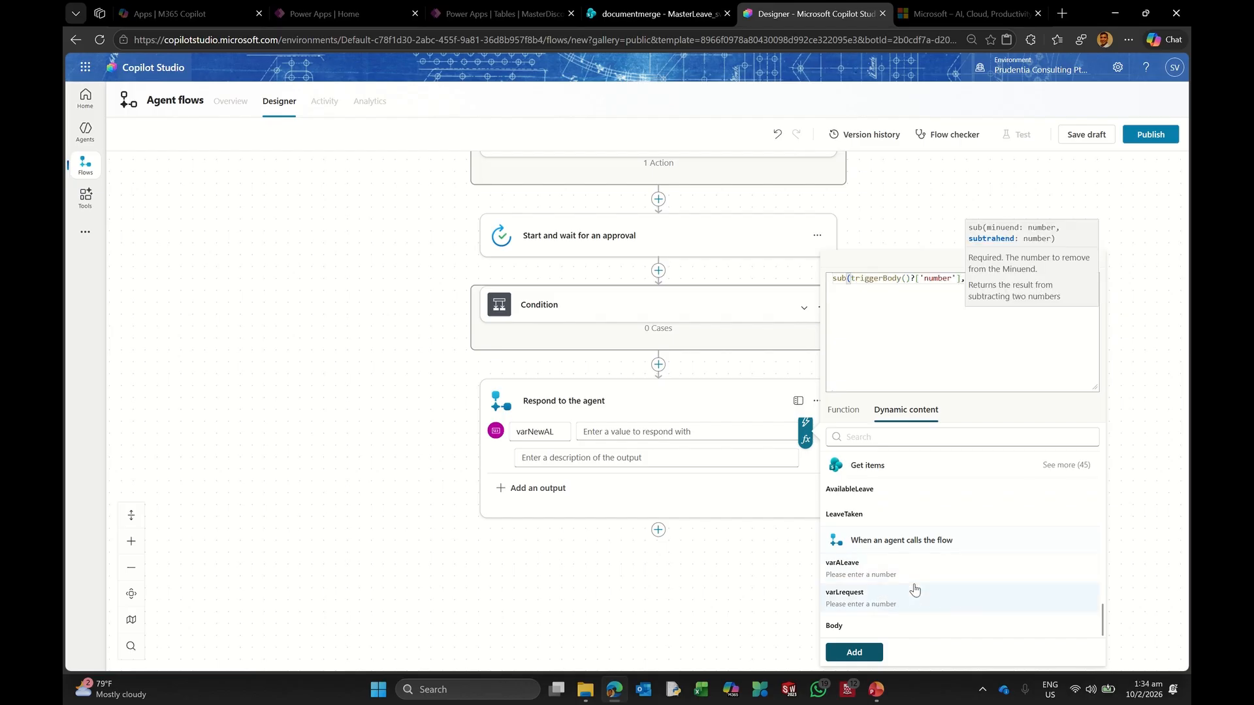
left_click(877, 601)
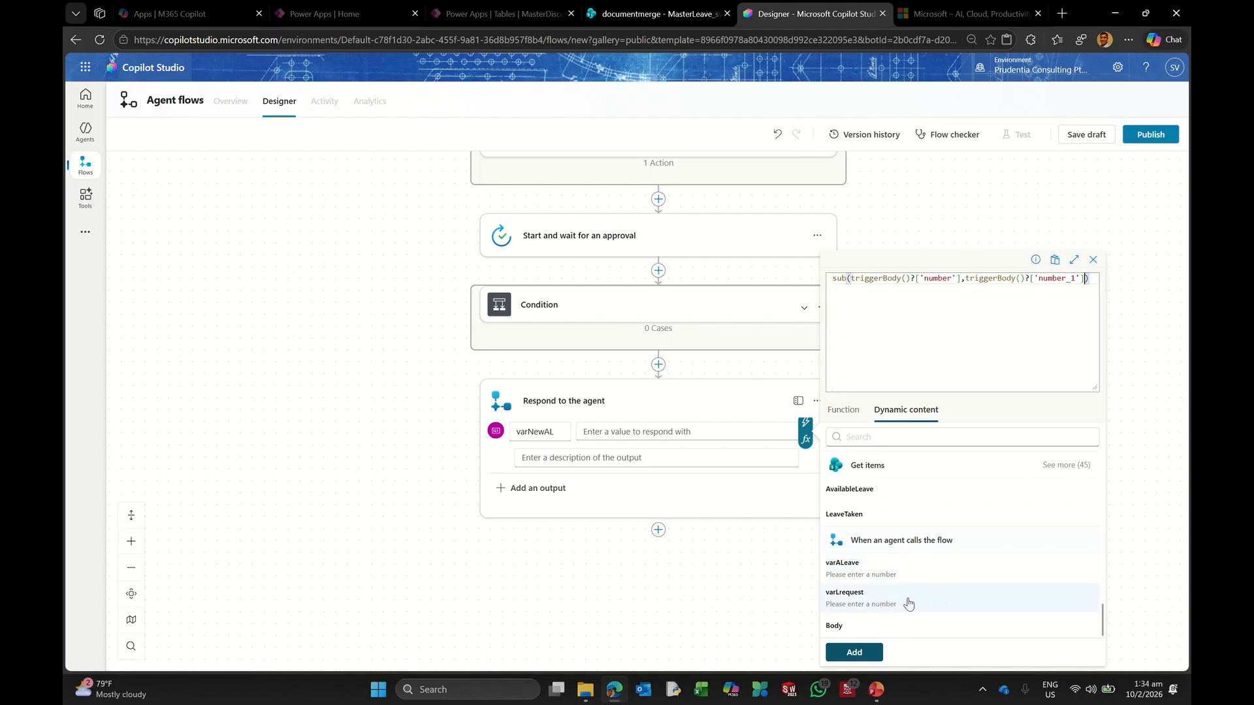
left_click(855, 652)
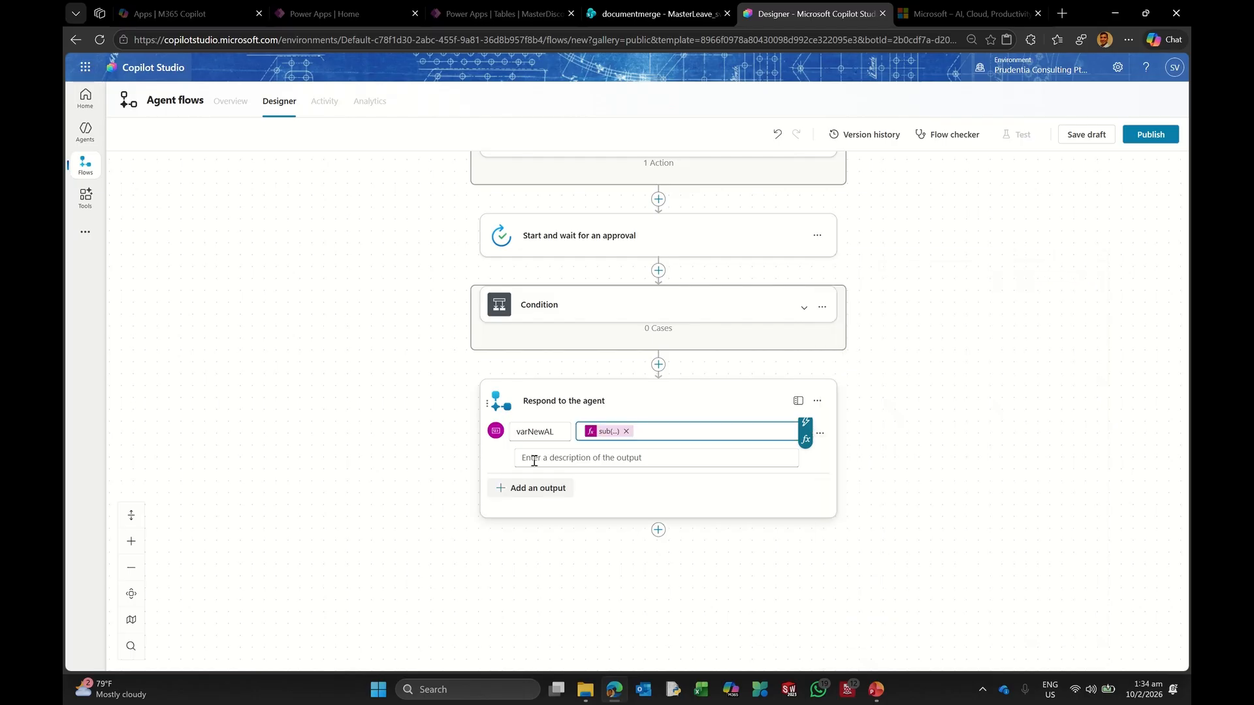
scroll(1045, 242, "up", 5)
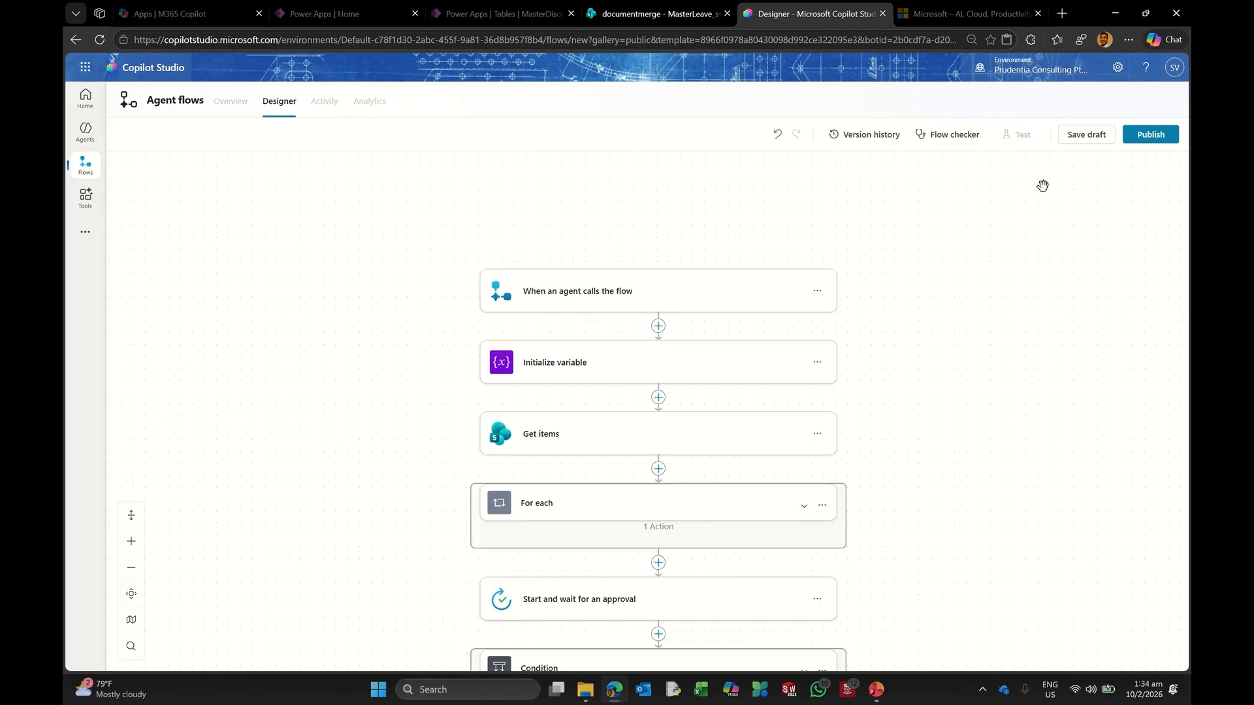
Step: Save the flow draft and rename it from Untitled to FlowLeaveApproval
left_click(1087, 136)
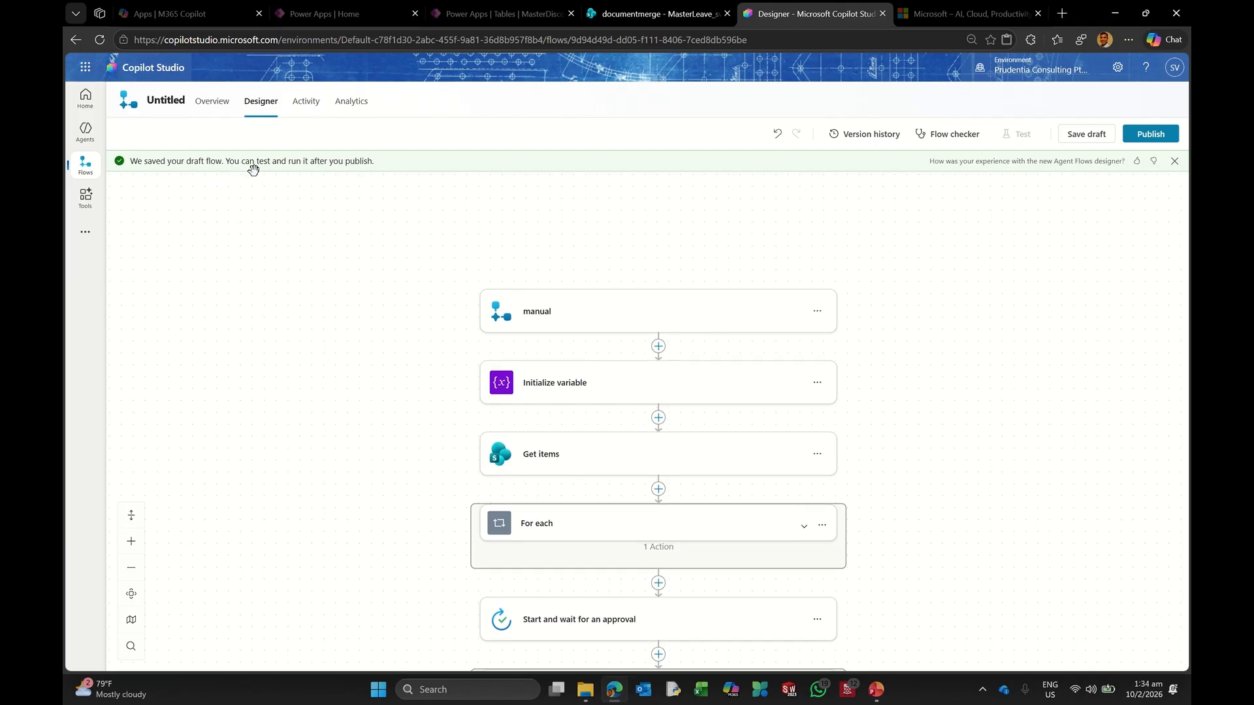
left_click(211, 105)
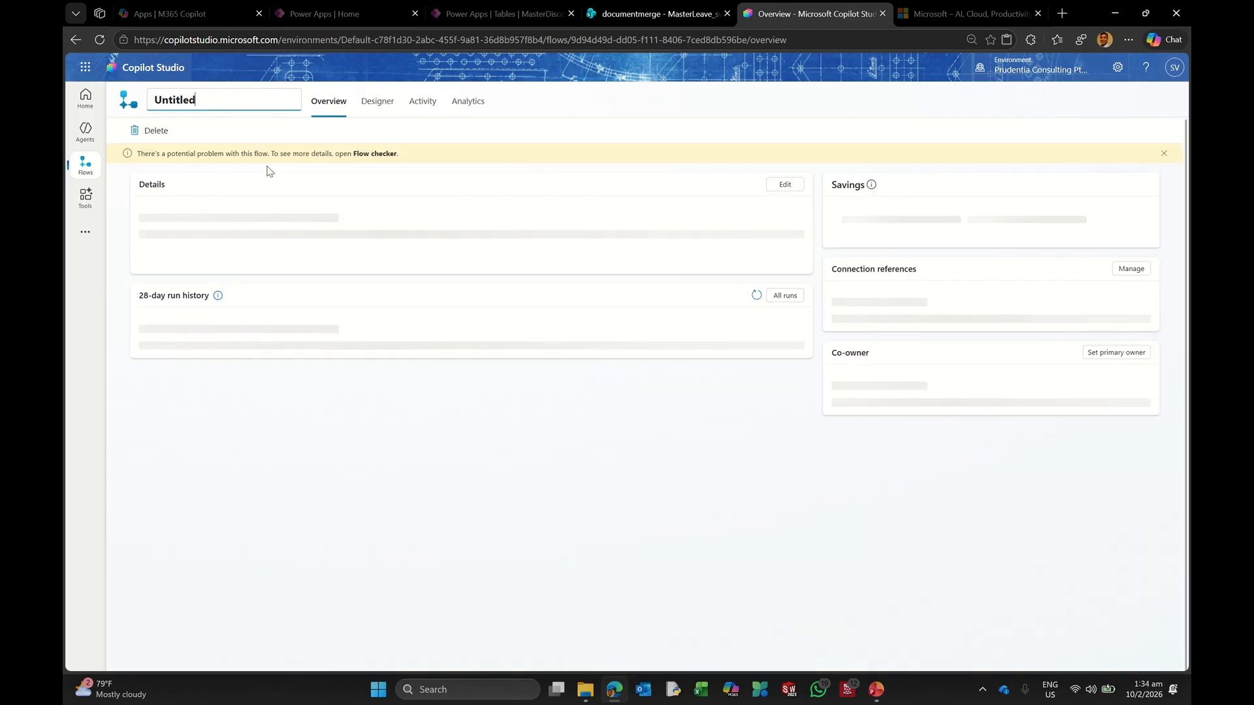
key("BackSpace")
key("BackSpace")
key("BackSpace")
key("BackSpace")
key("BackSpace")
key("BackSpace")
key("BackSpace")
key("BackSpace")
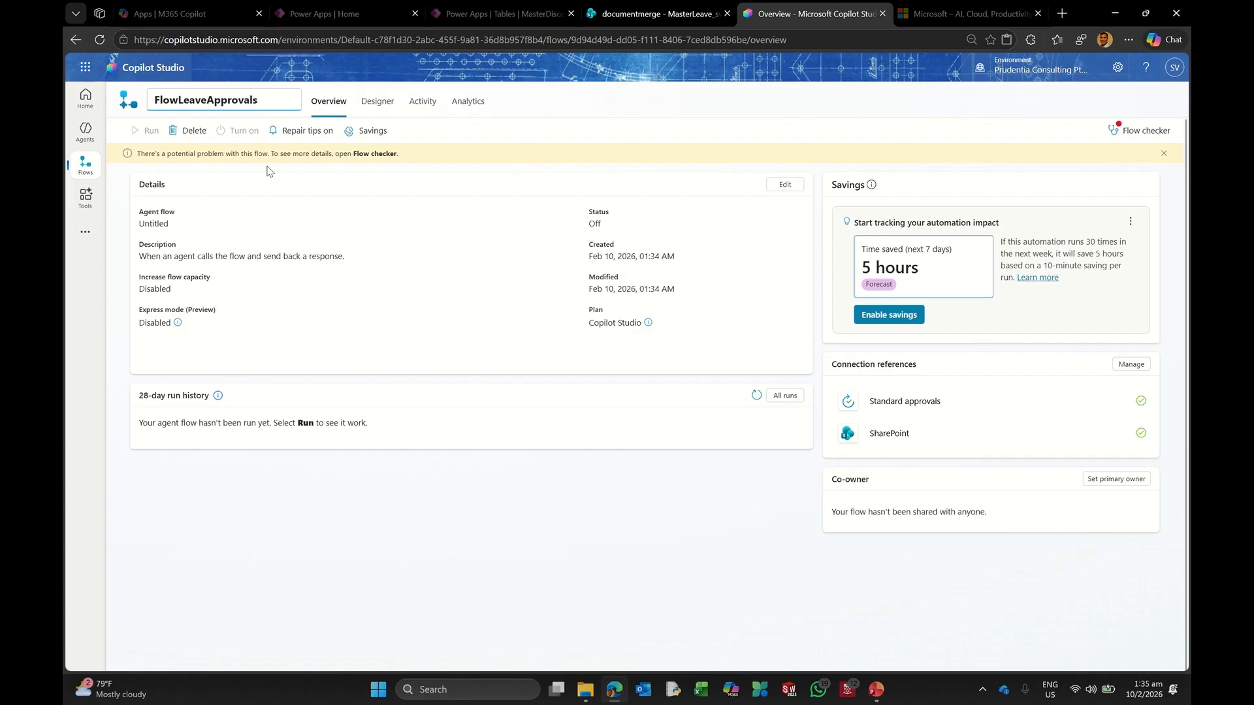
key("Return")
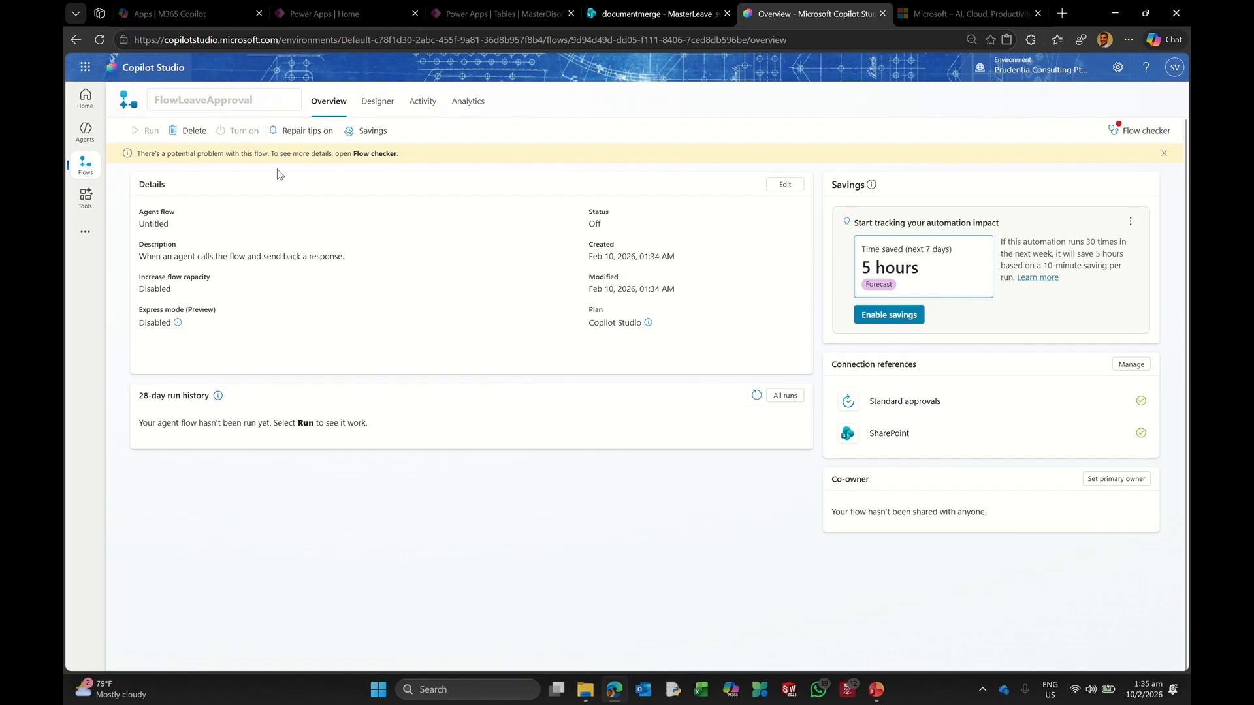
Step: Publish the FlowLeaveApproval agent flow from the designer
left_click(314, 102)
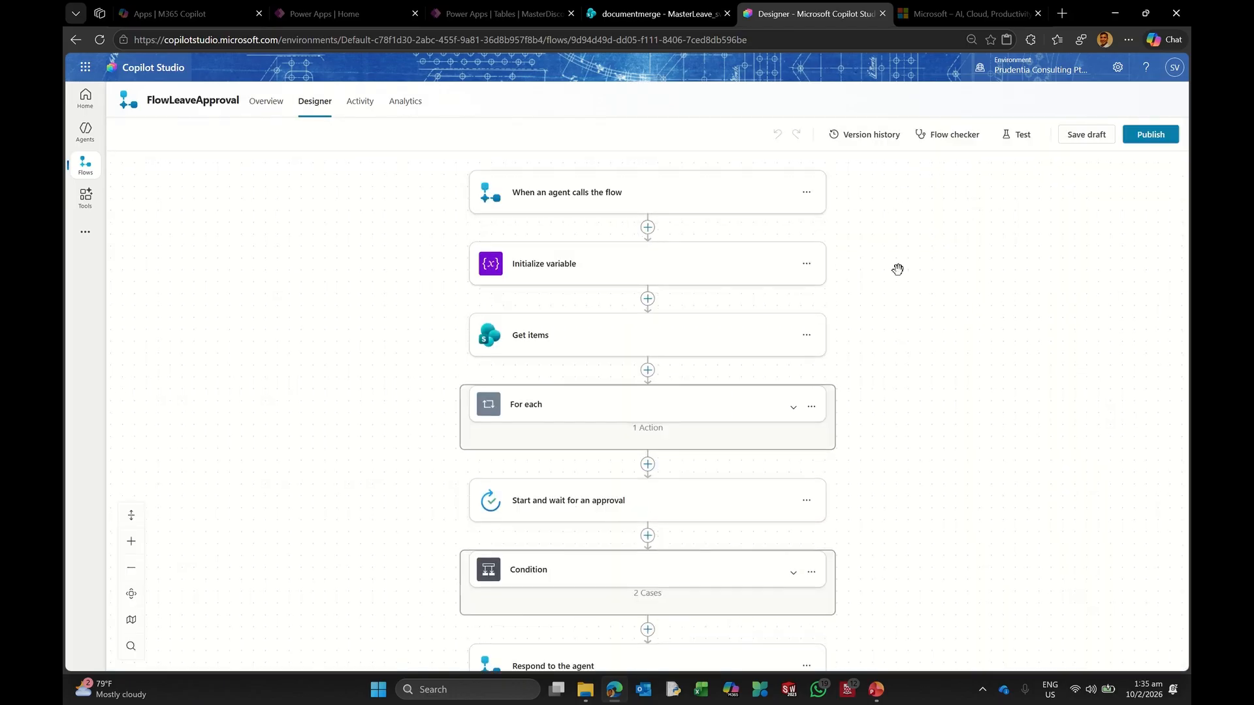
scroll(884, 305, "down", 3)
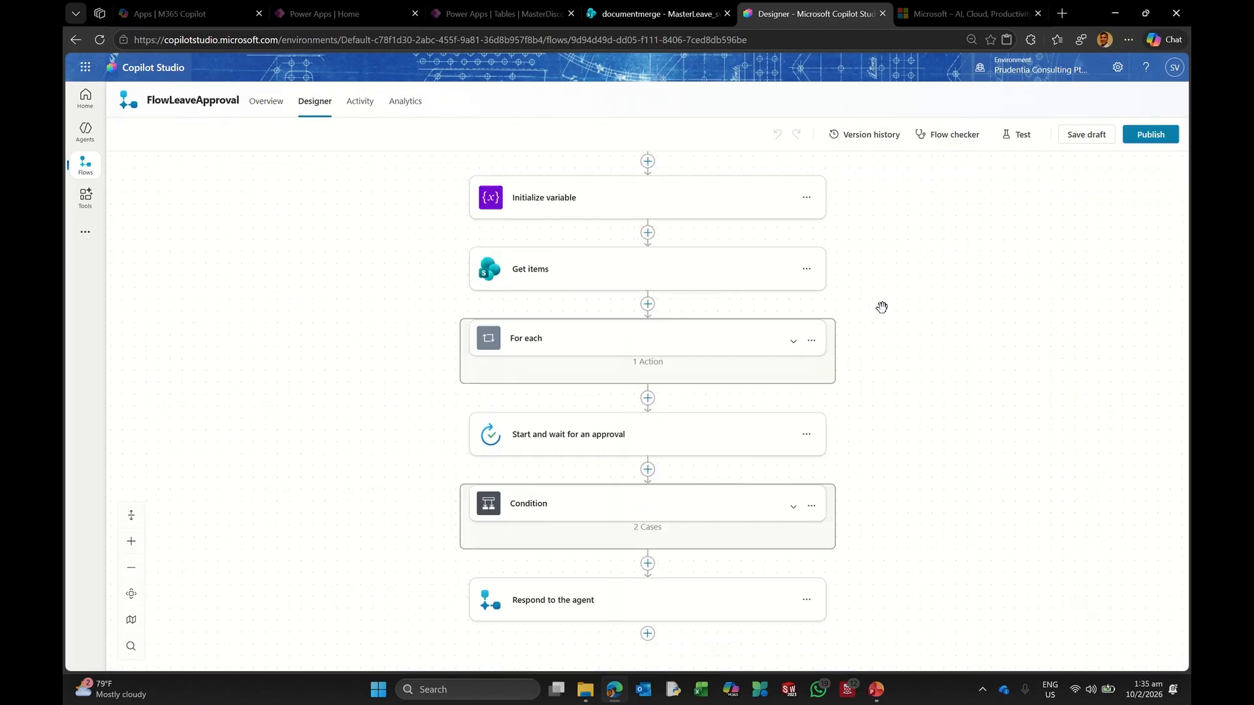
left_click(1149, 135)
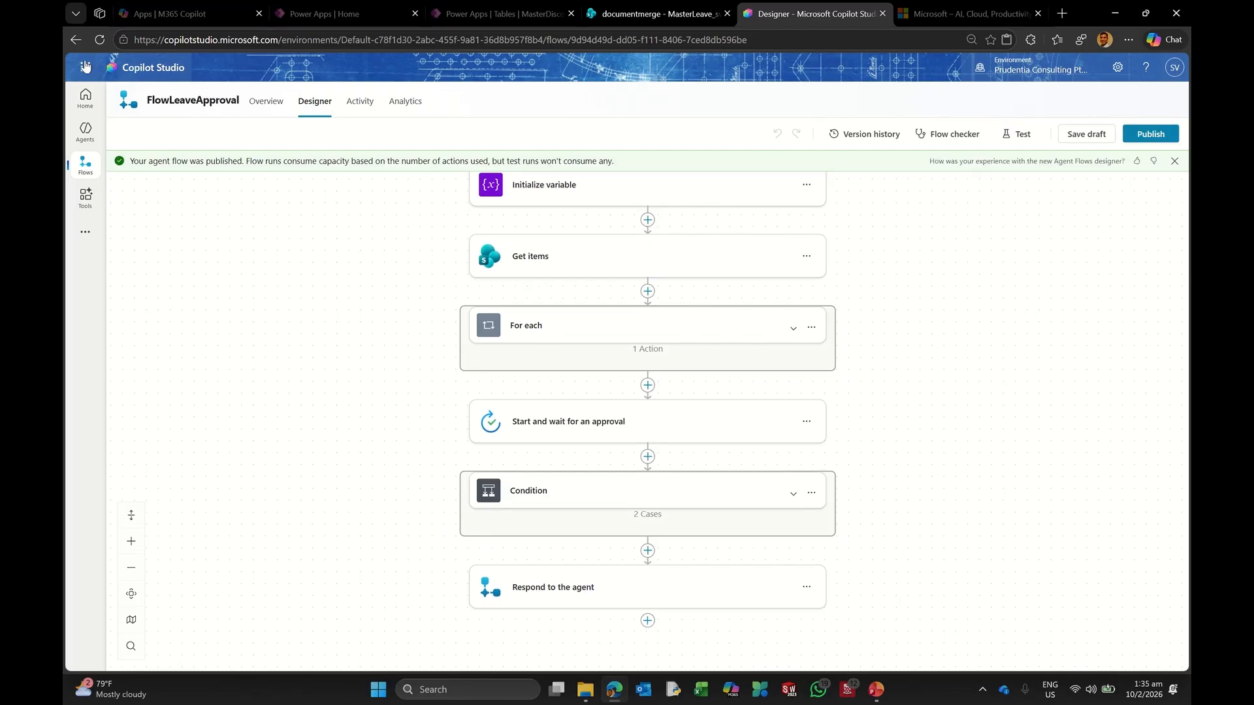
Step: Open the TopicLeave topic of the Agent Enablement agent for editing
left_click(82, 134)
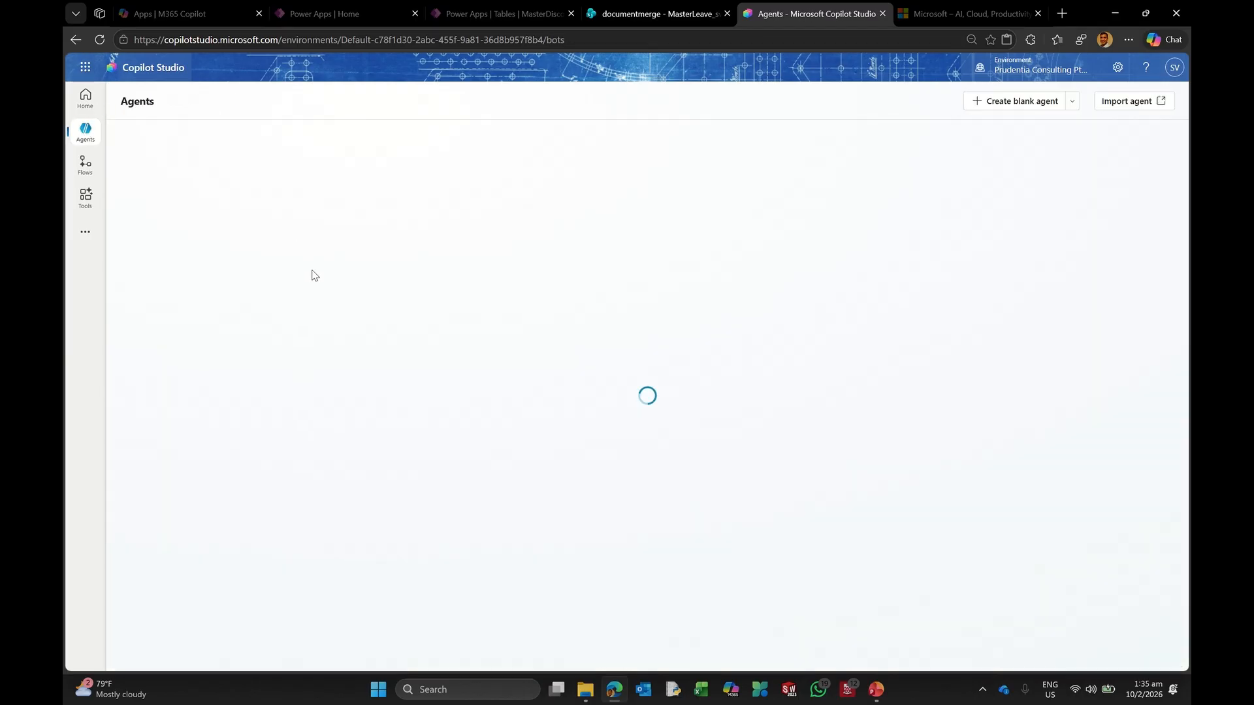
left_click(192, 274)
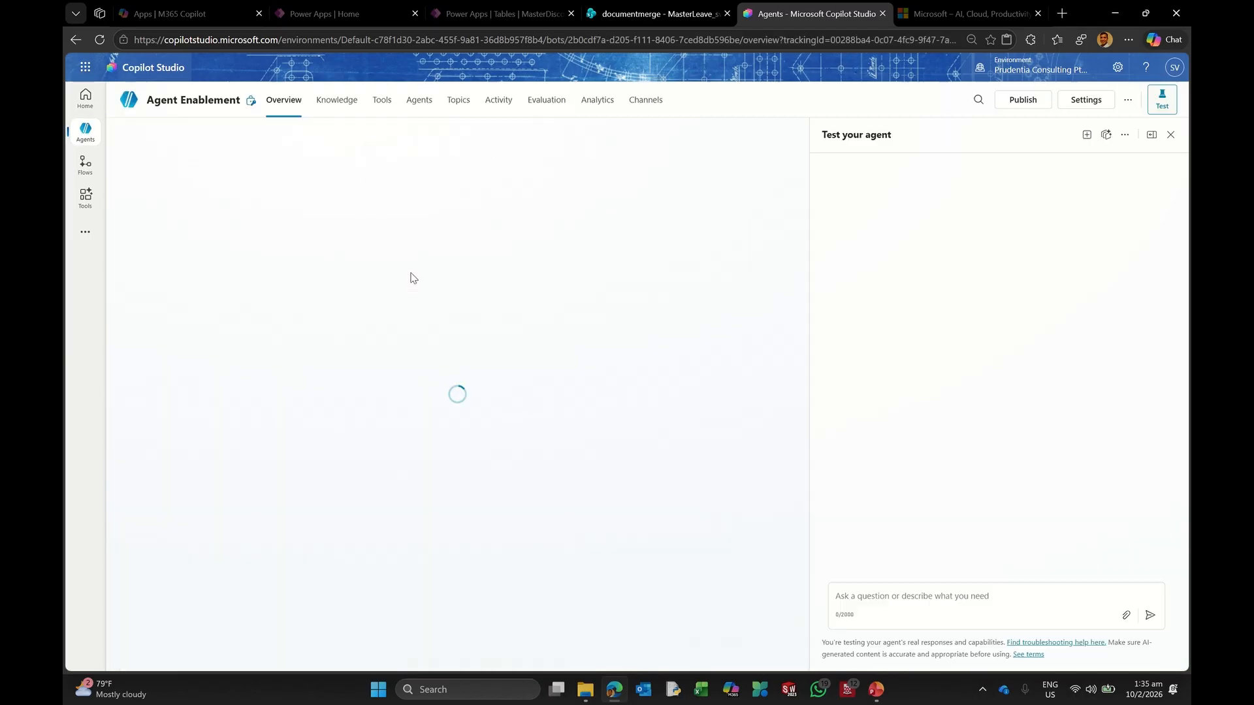
left_click(458, 100)
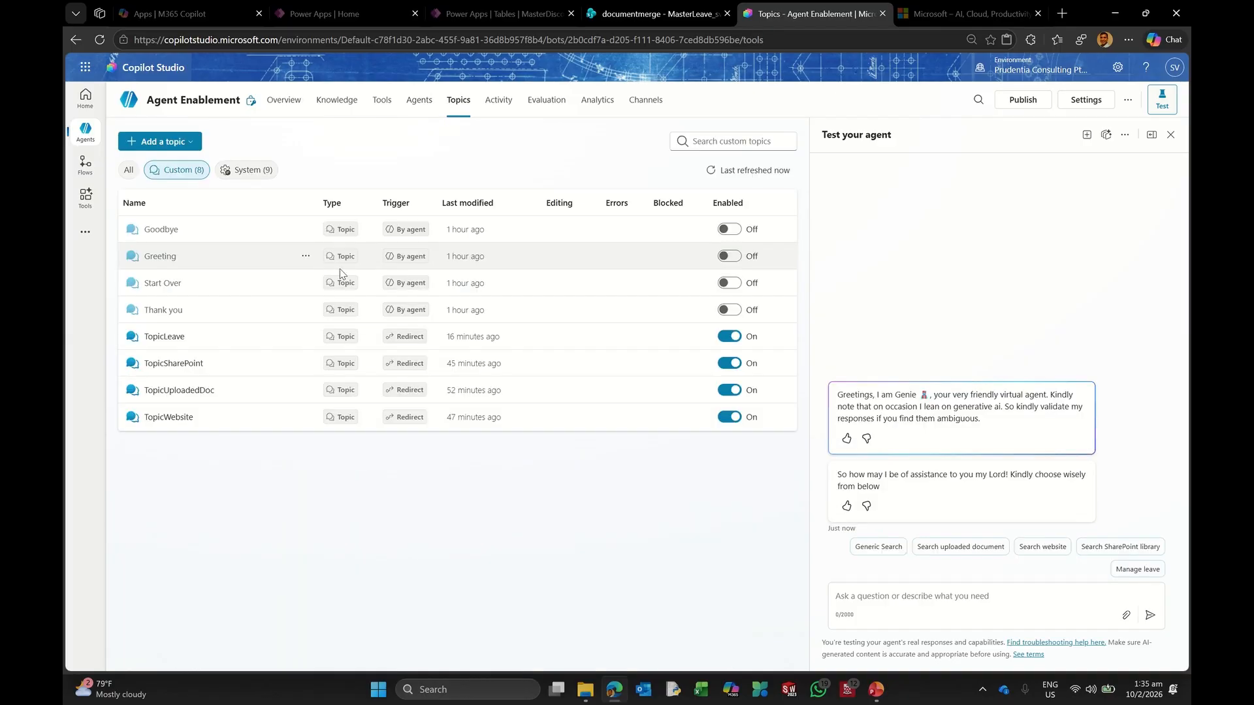
left_click(165, 338)
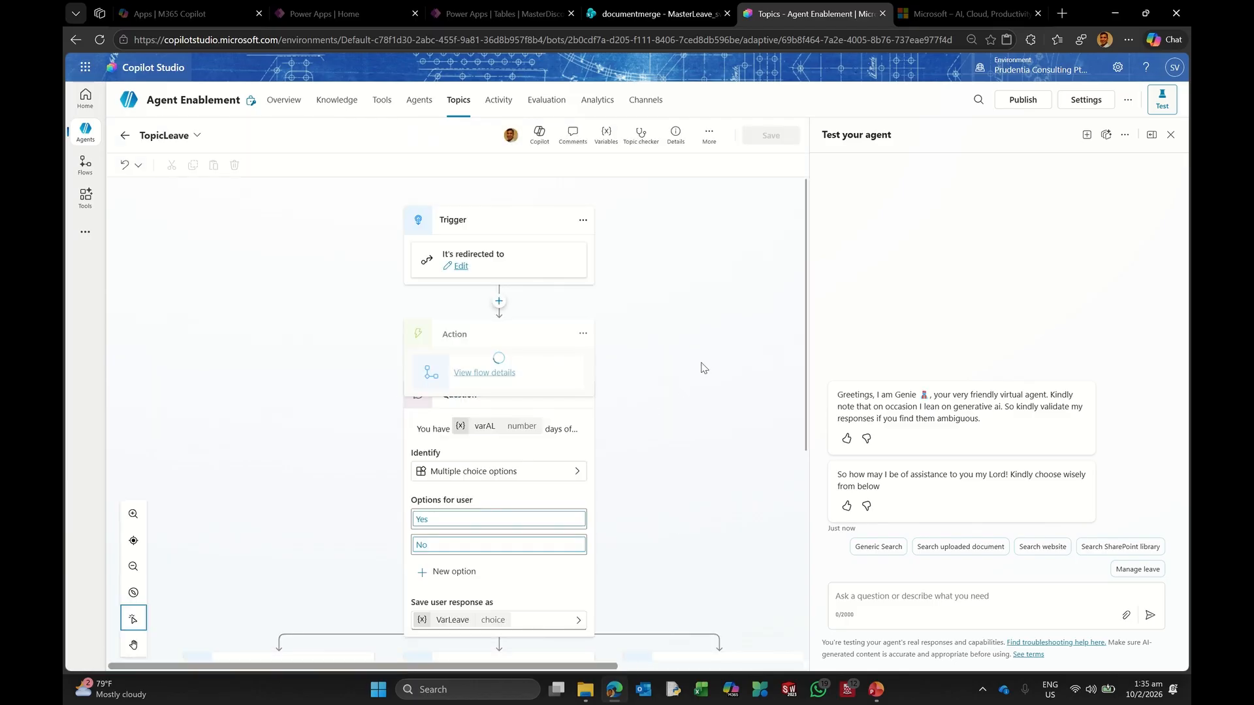
scroll(707, 384, "down", 6)
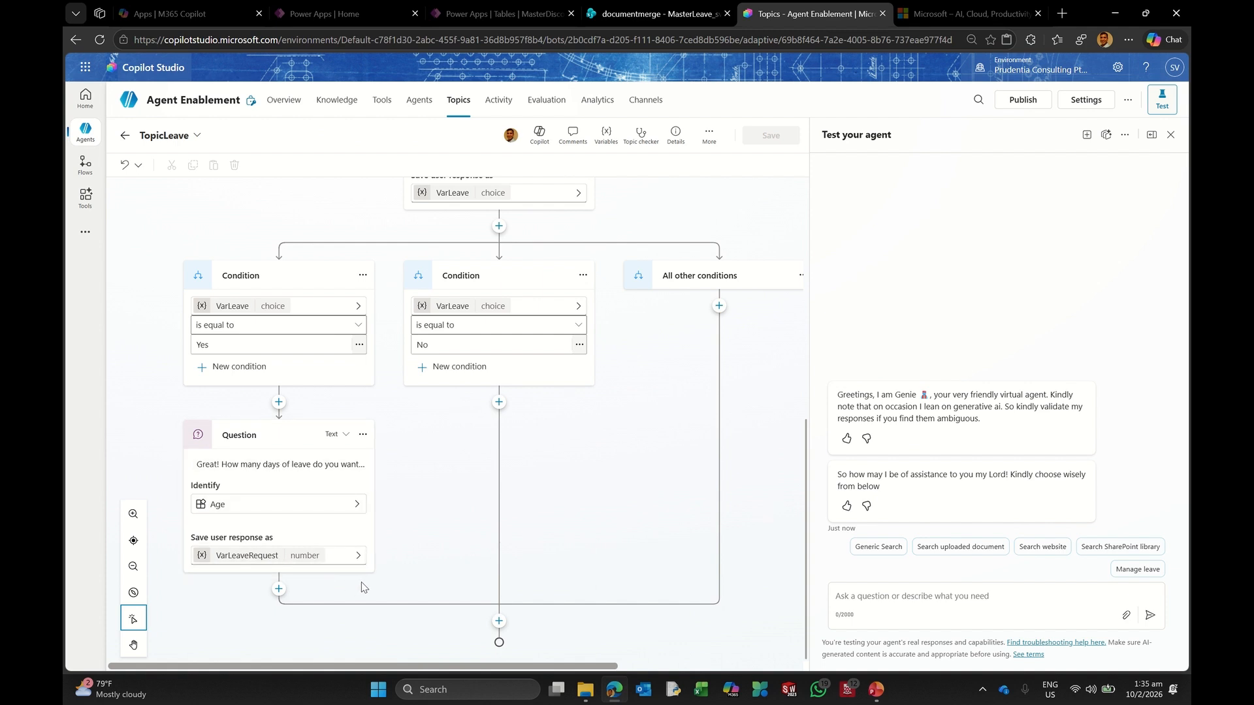
Step: Add a tool after the leave-days question, searching the tool list for 'Flow'
left_click(278, 590)
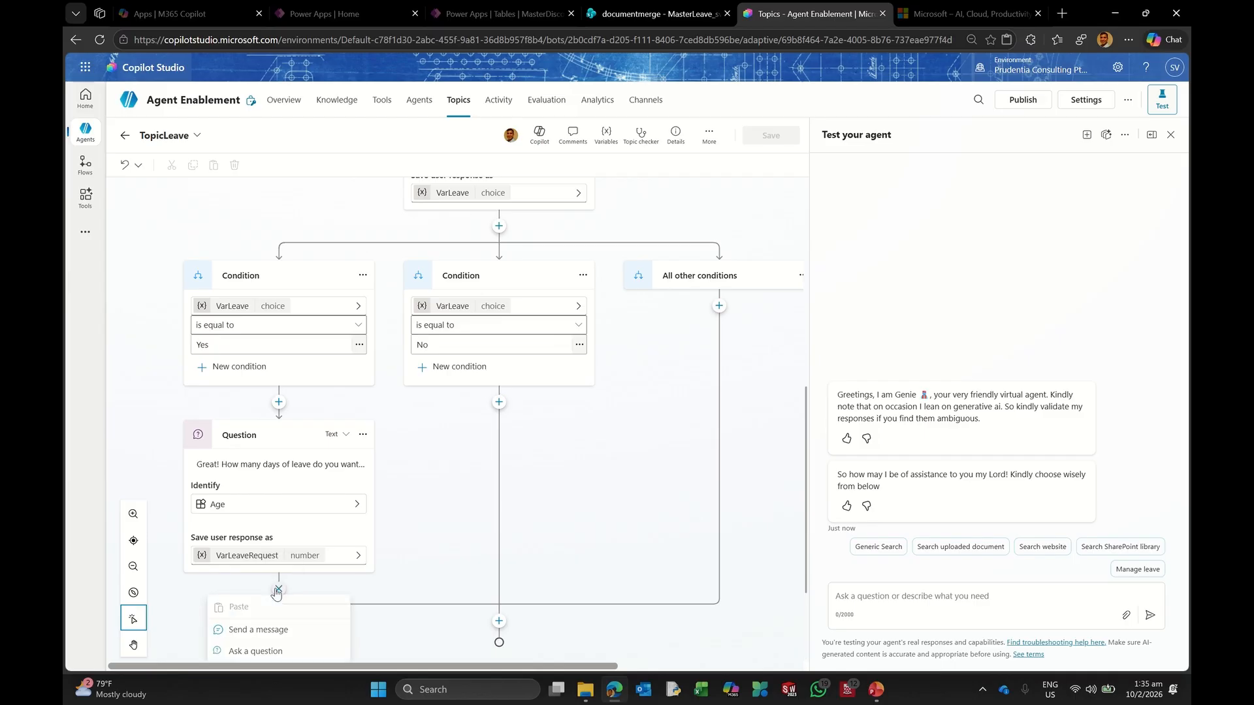
scroll(439, 498, "down", 2)
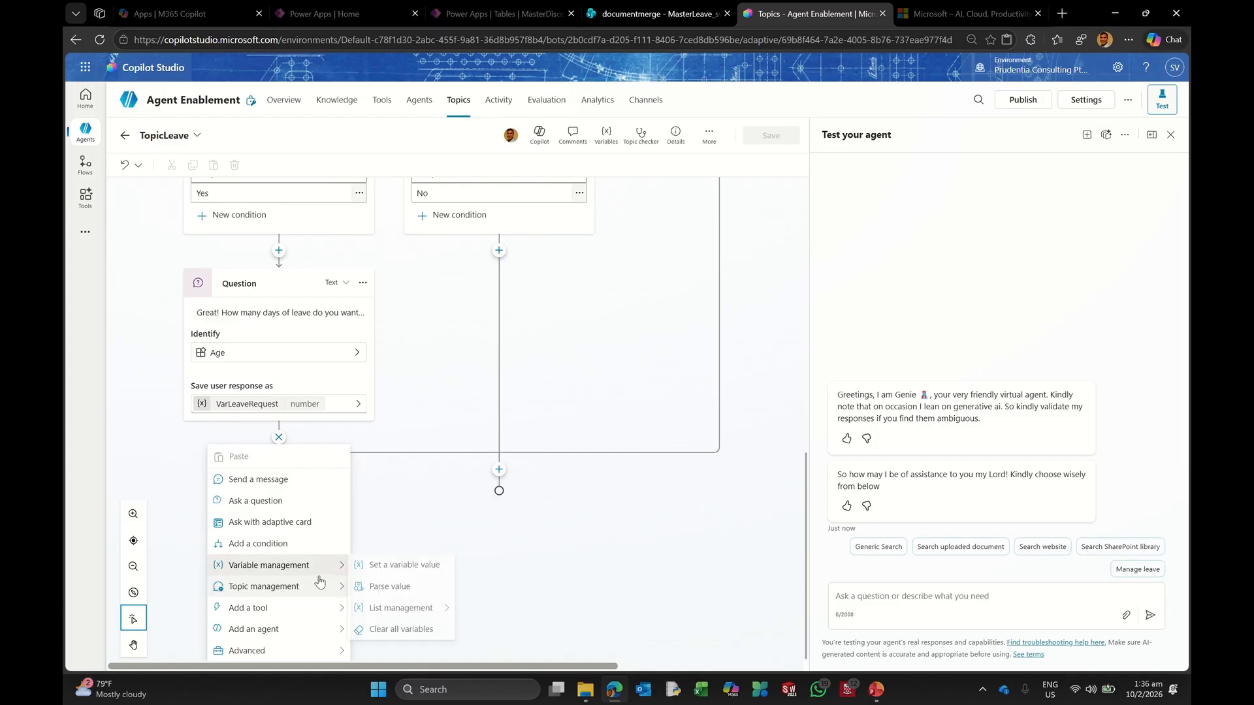
mouse_move(302, 607)
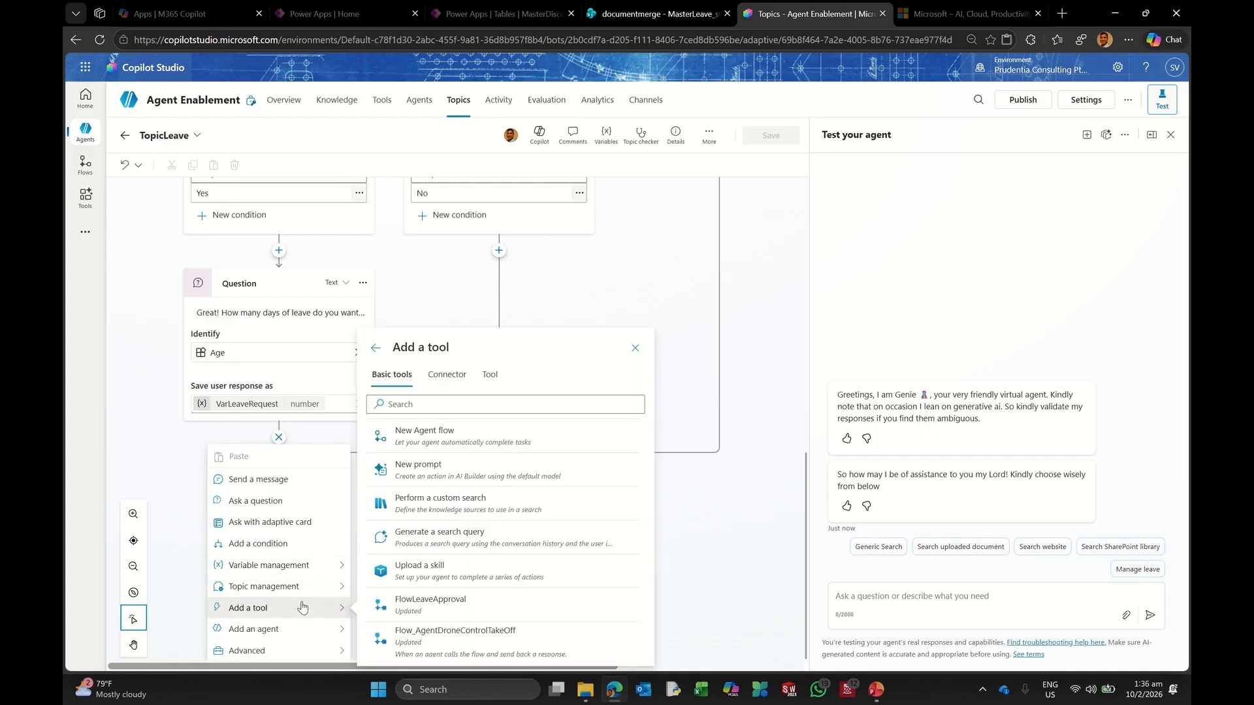
scroll(501, 508, "down", 8)
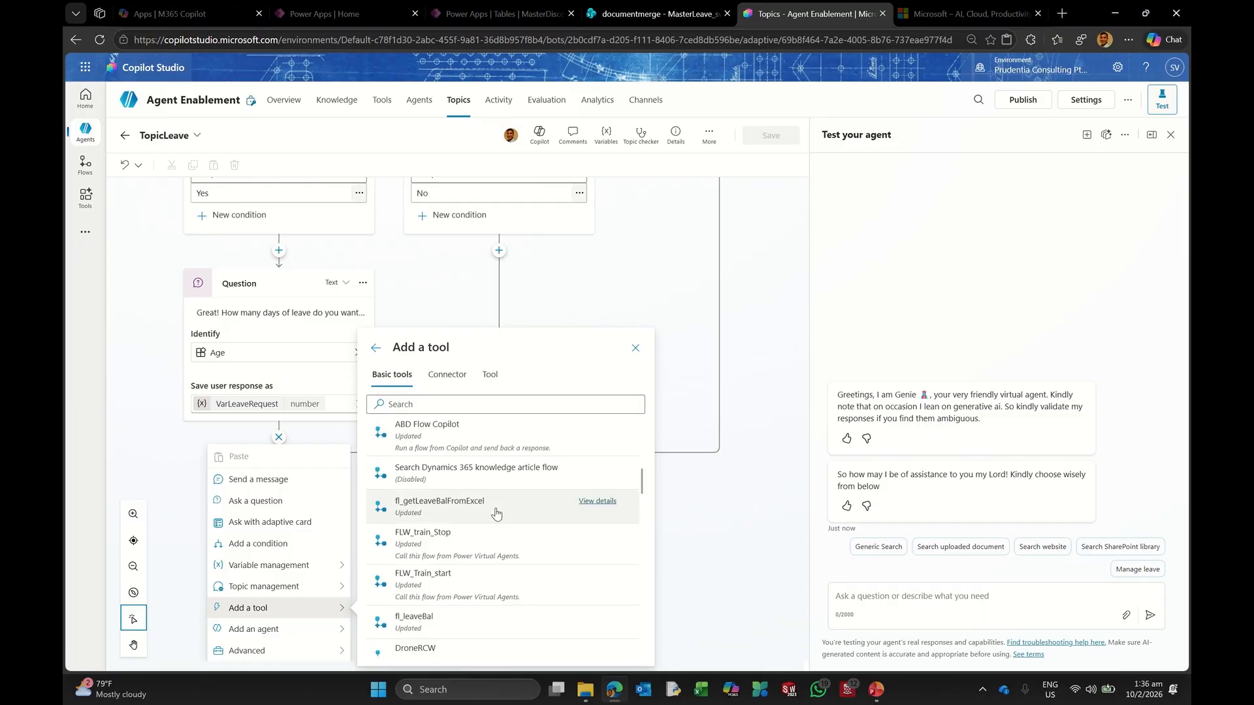
scroll(496, 514, "down", 5)
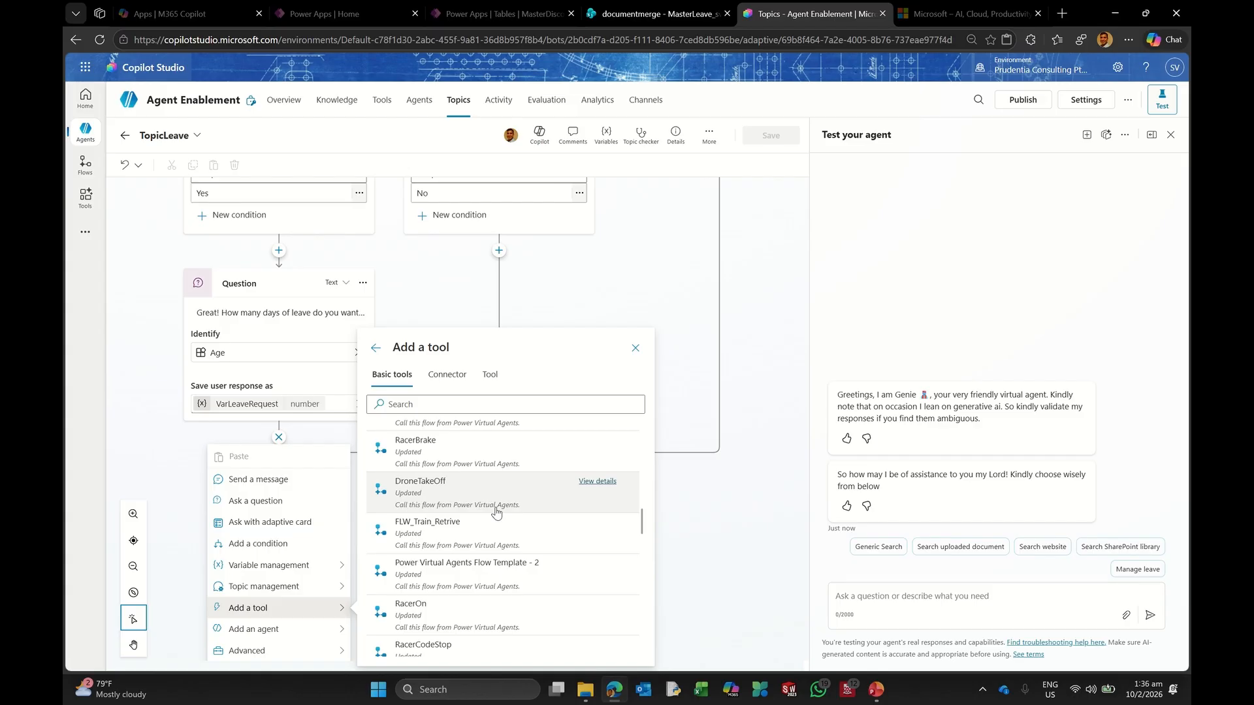
left_click(420, 408)
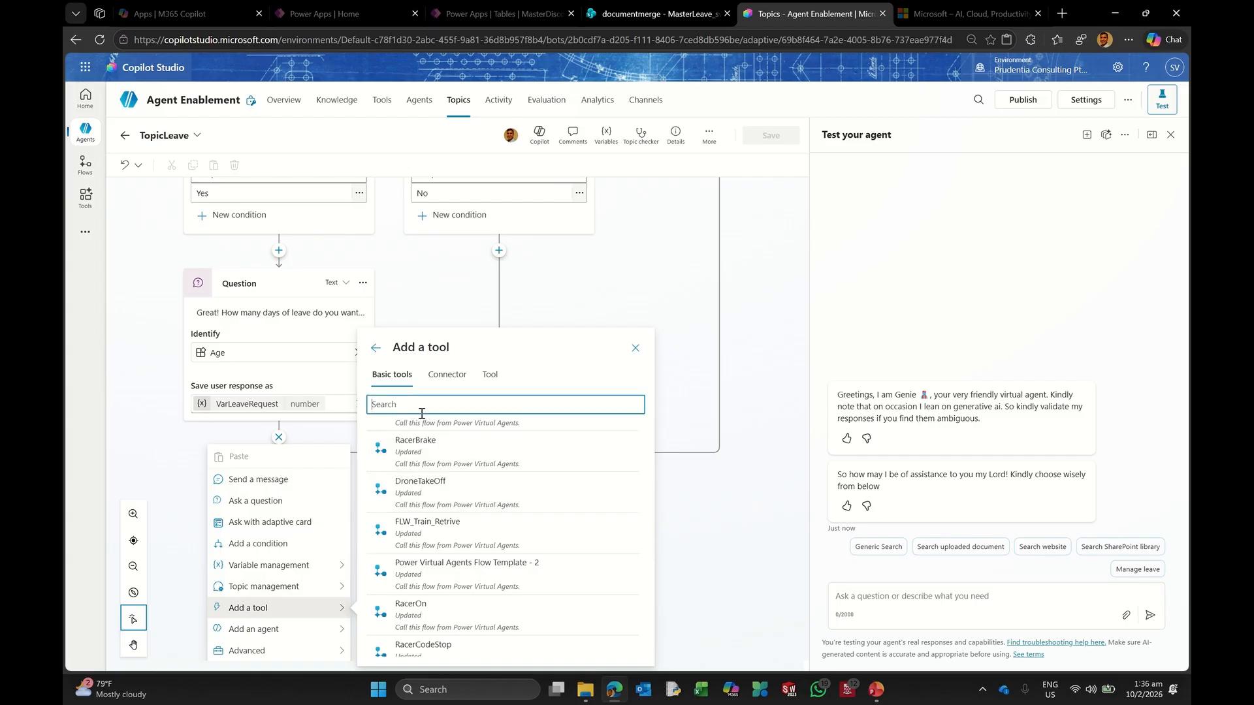
type("Flow")
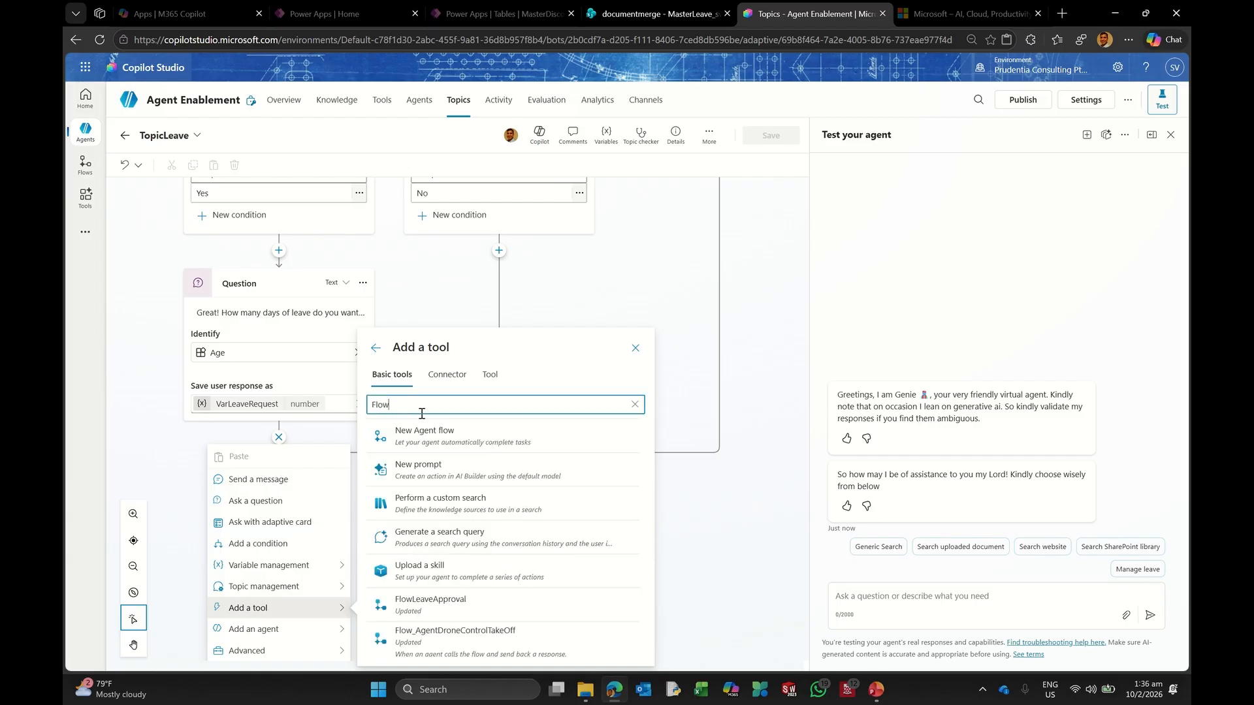
Step: Add the FlowLeaveApproval action and set its varALeave input to varAL
left_click(422, 609)
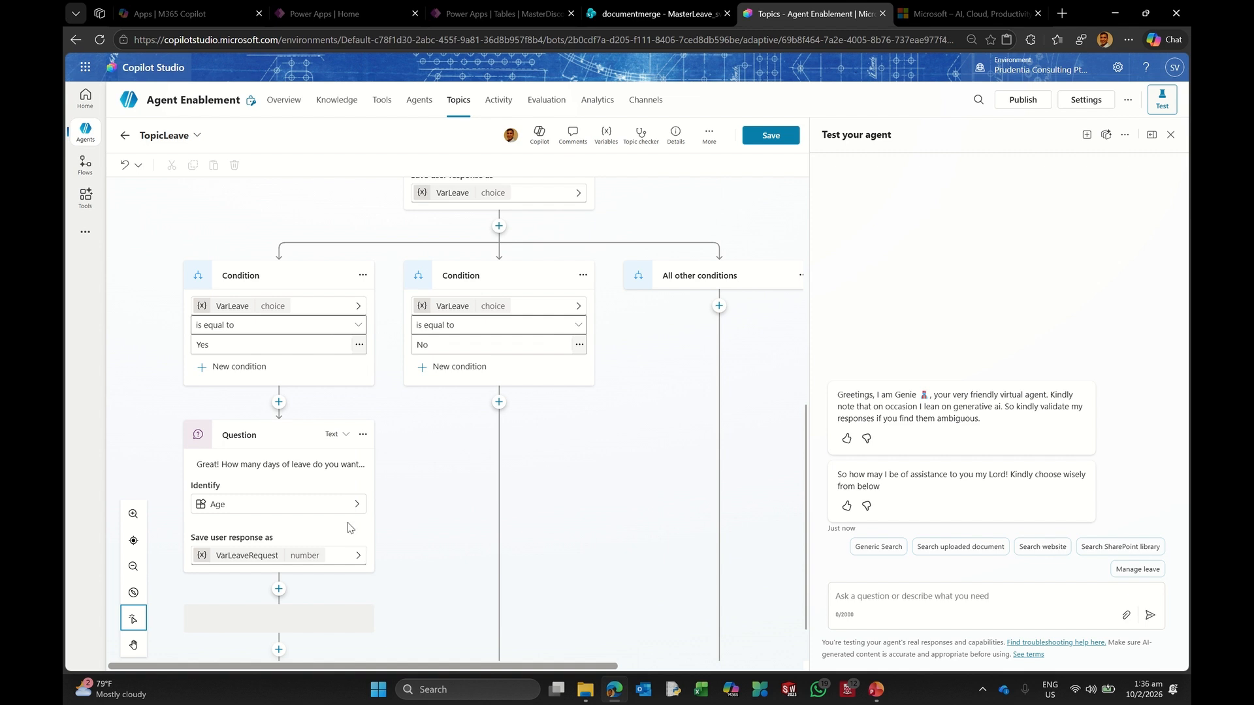
scroll(353, 534, "down", 4)
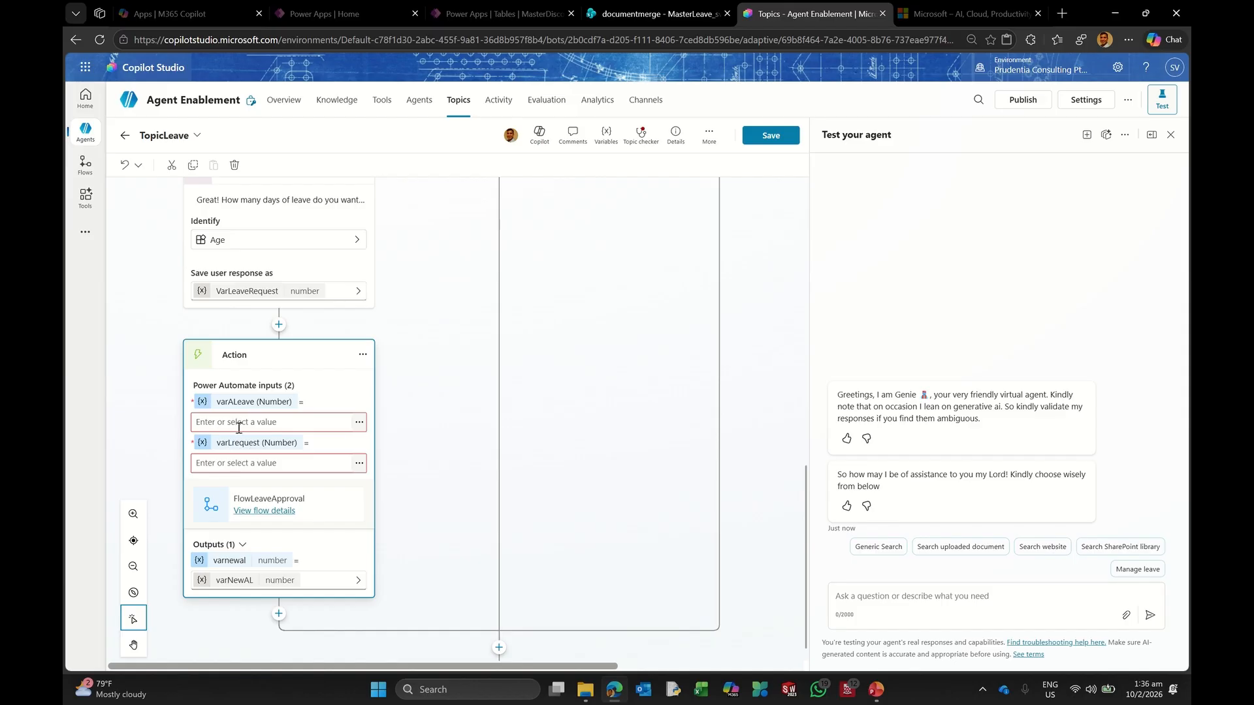
left_click(360, 423)
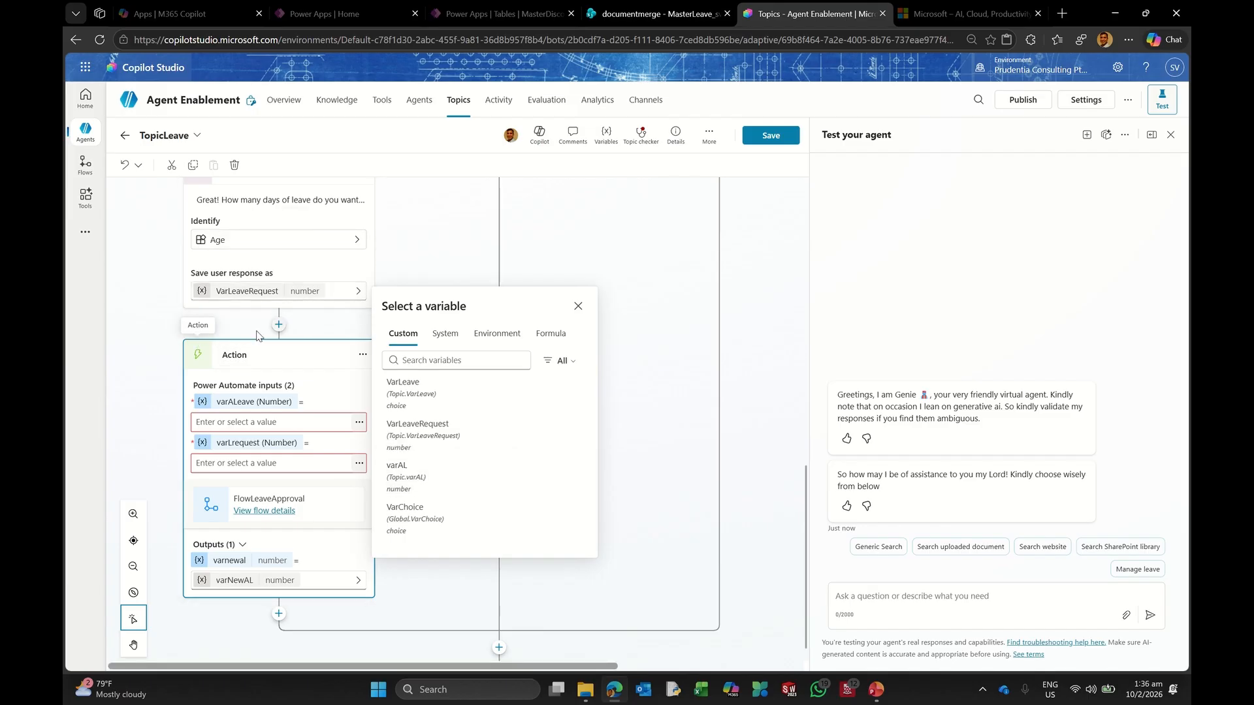
scroll(292, 290, "up", 2)
scroll(294, 314, "up", 4)
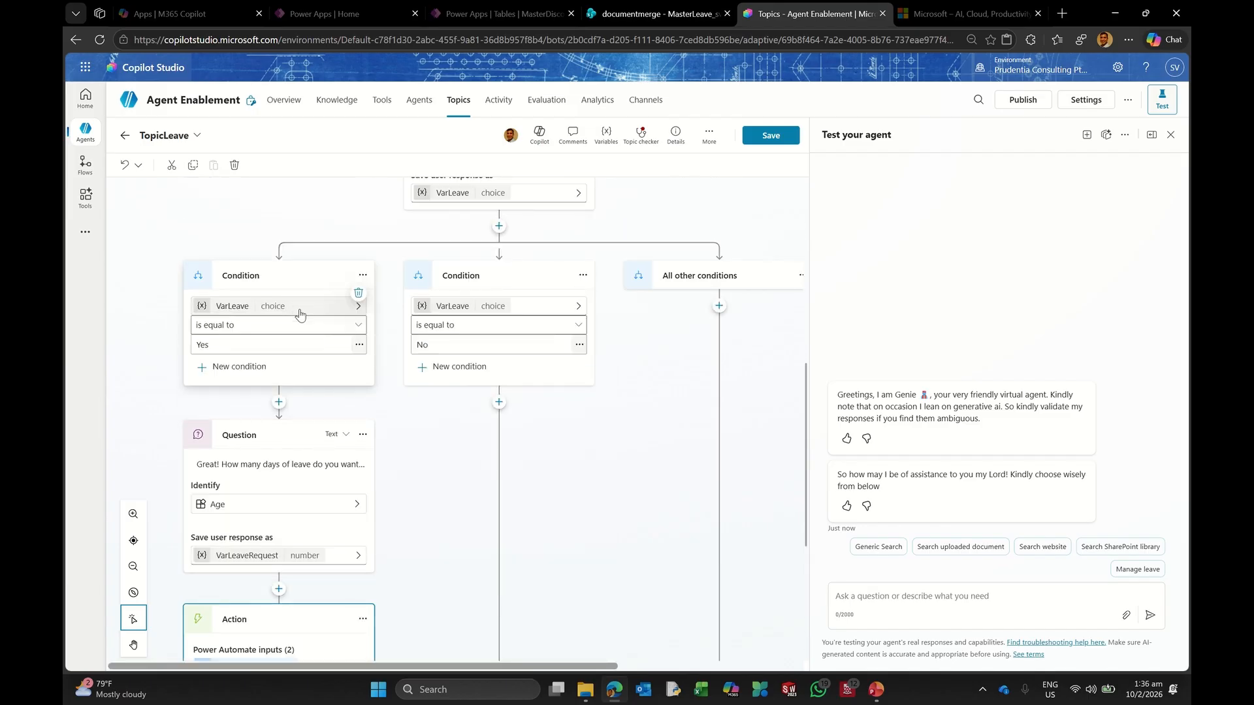
scroll(301, 347, "up", 1)
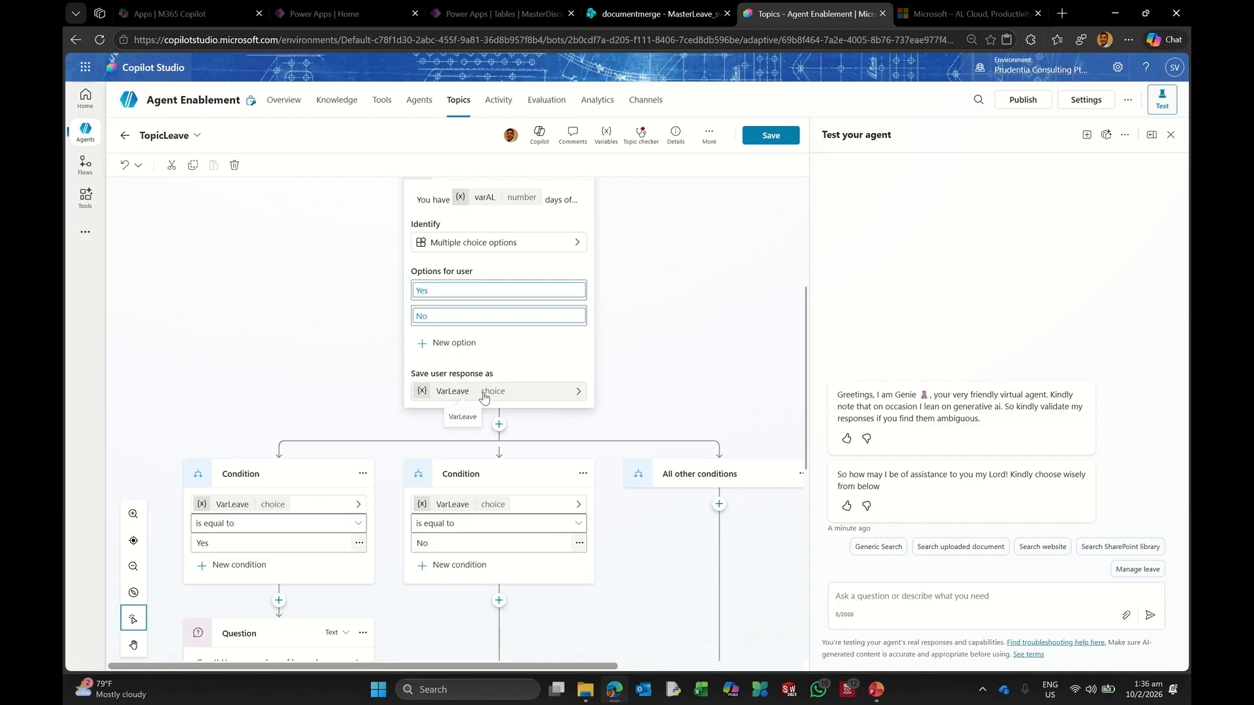
scroll(496, 390, "up", 2)
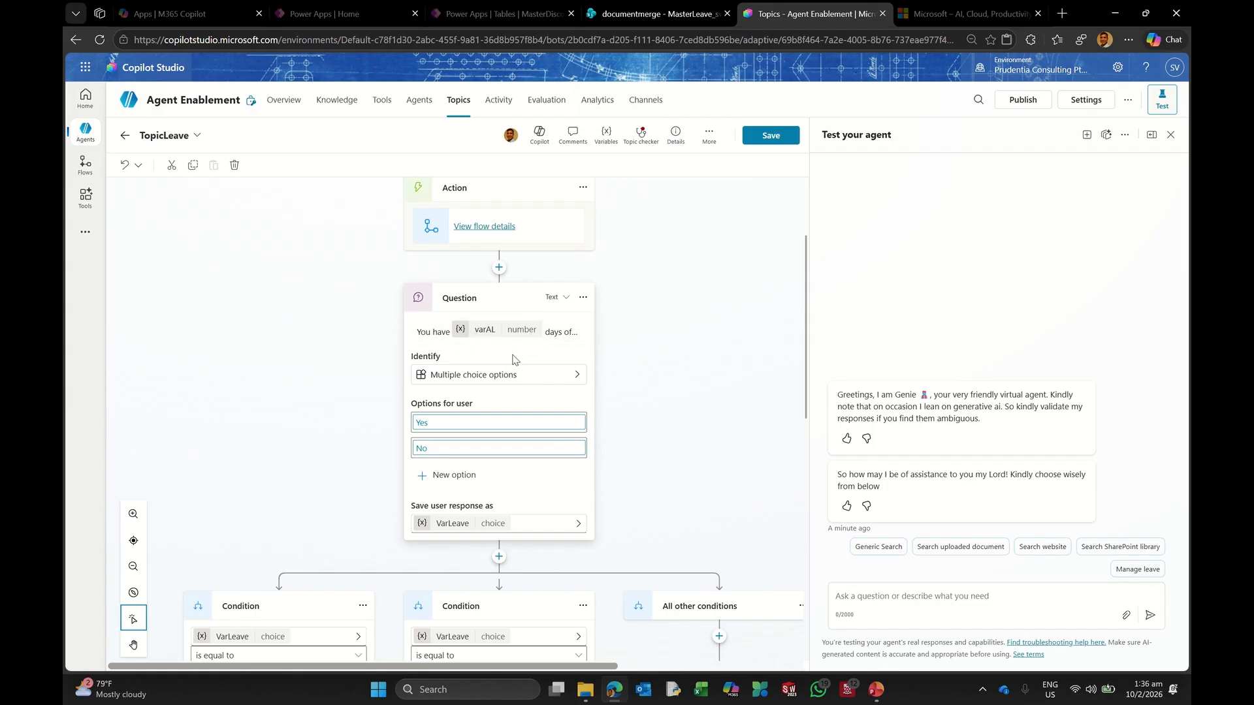
scroll(528, 356, "up", 2)
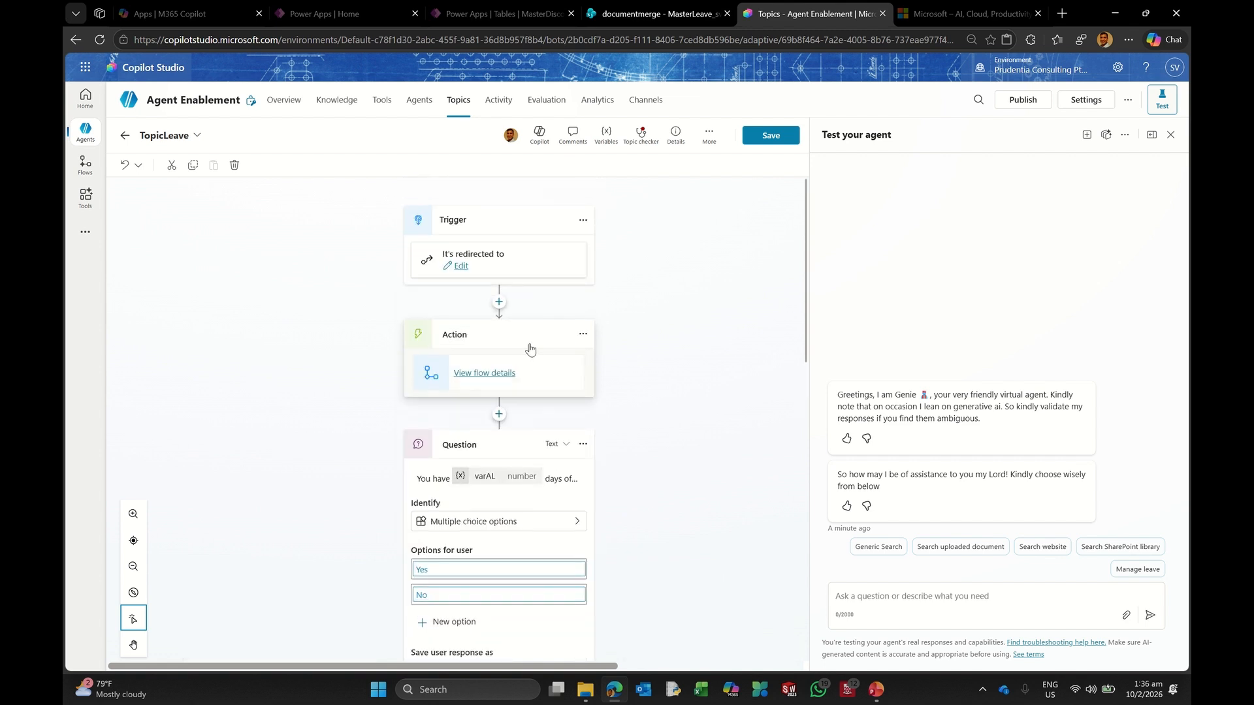
scroll(505, 402, "down", 1)
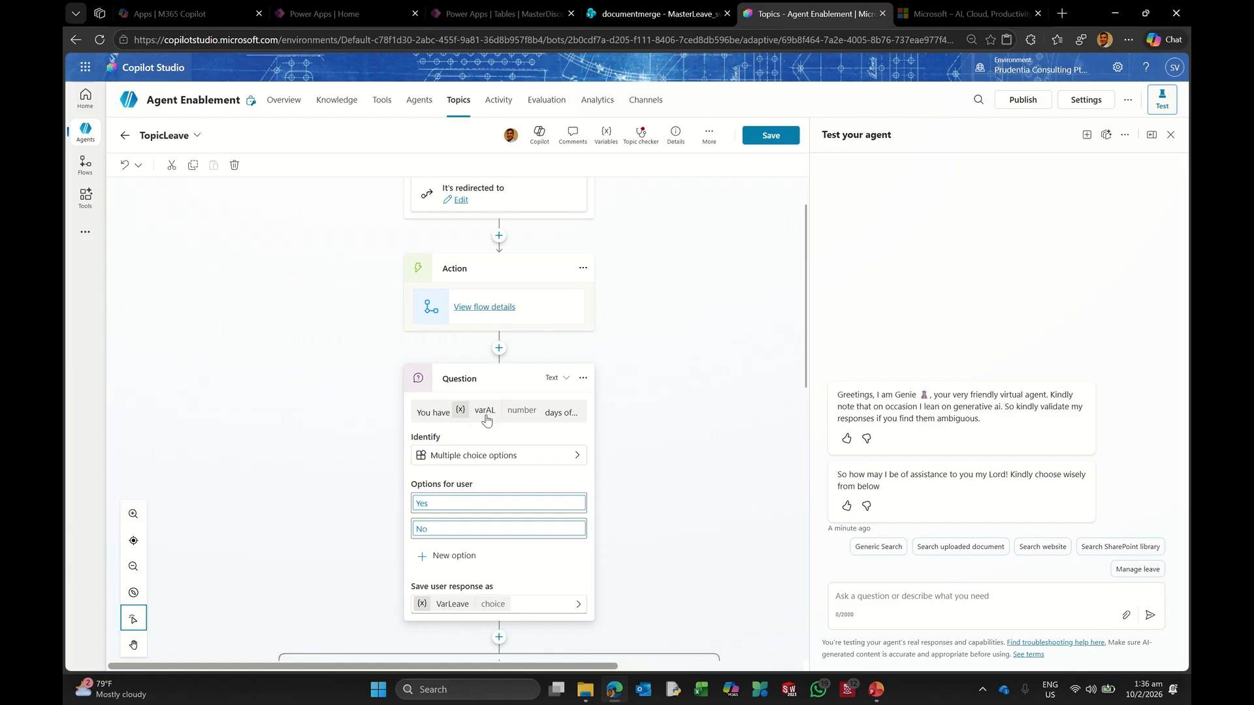
scroll(515, 415, "down", 8)
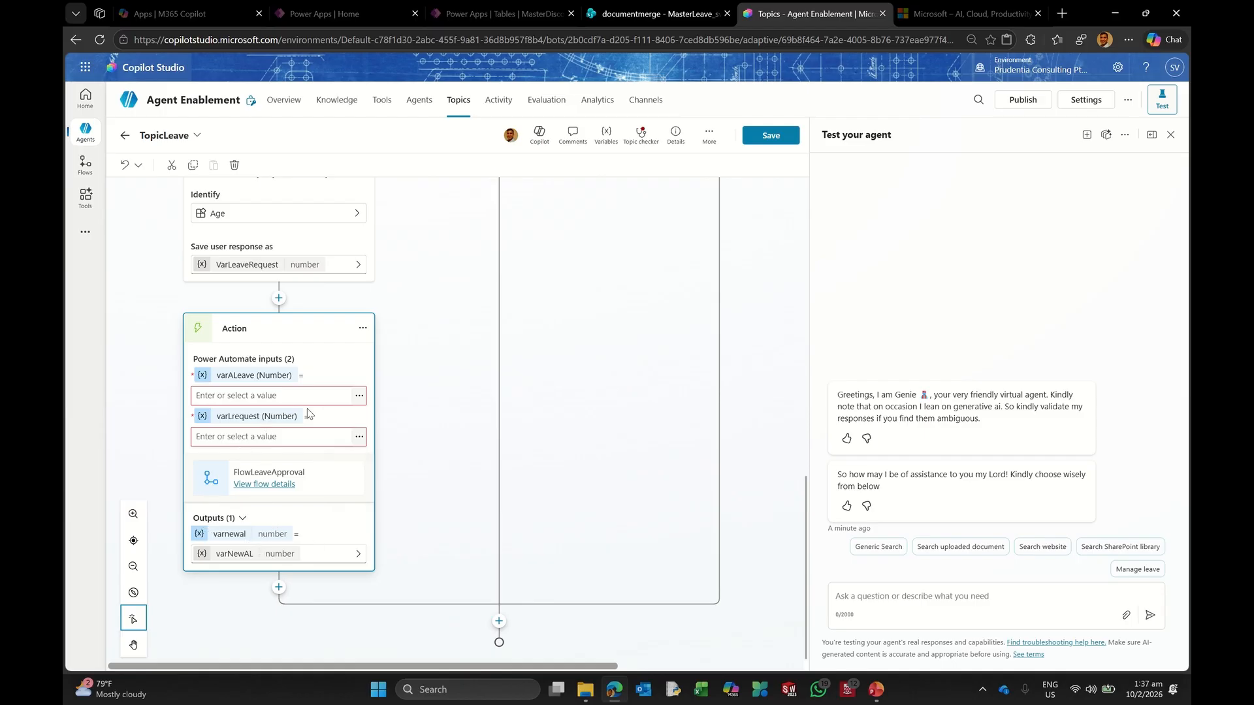
left_click(359, 396)
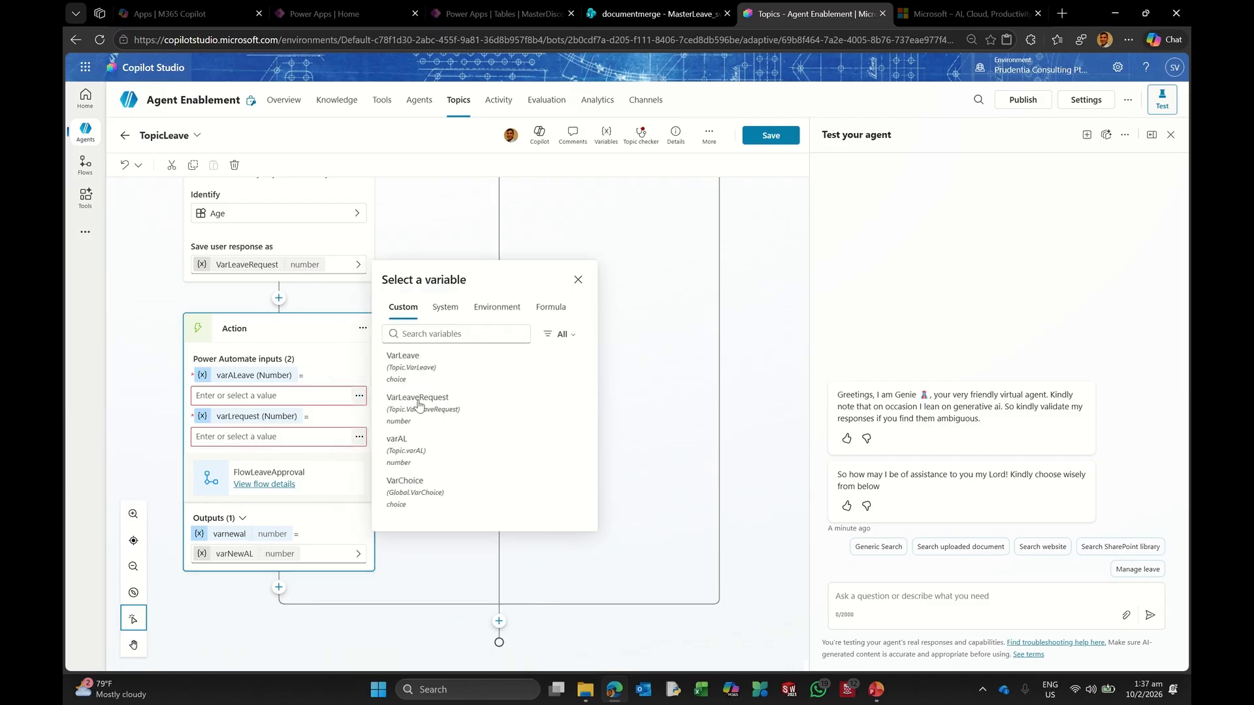
left_click(416, 459)
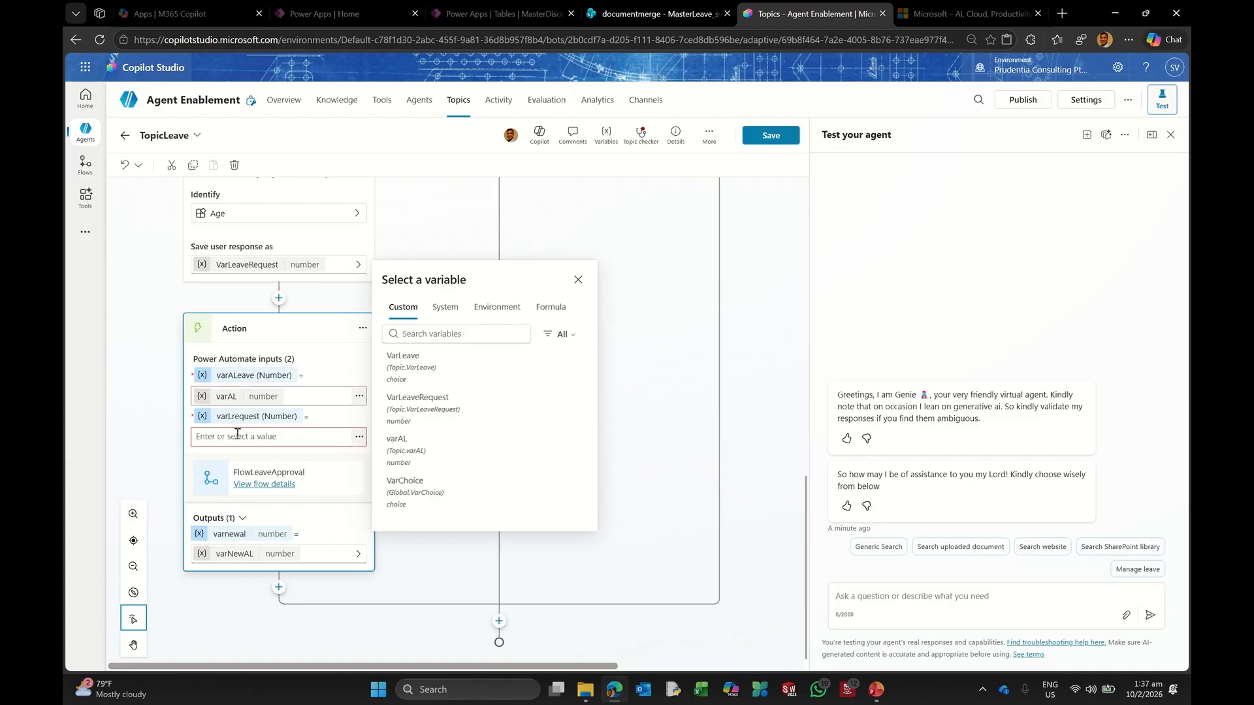
Step: Set the varLrequest input to VarLeaveRequest and save the topic
scroll(271, 288, "up", 3)
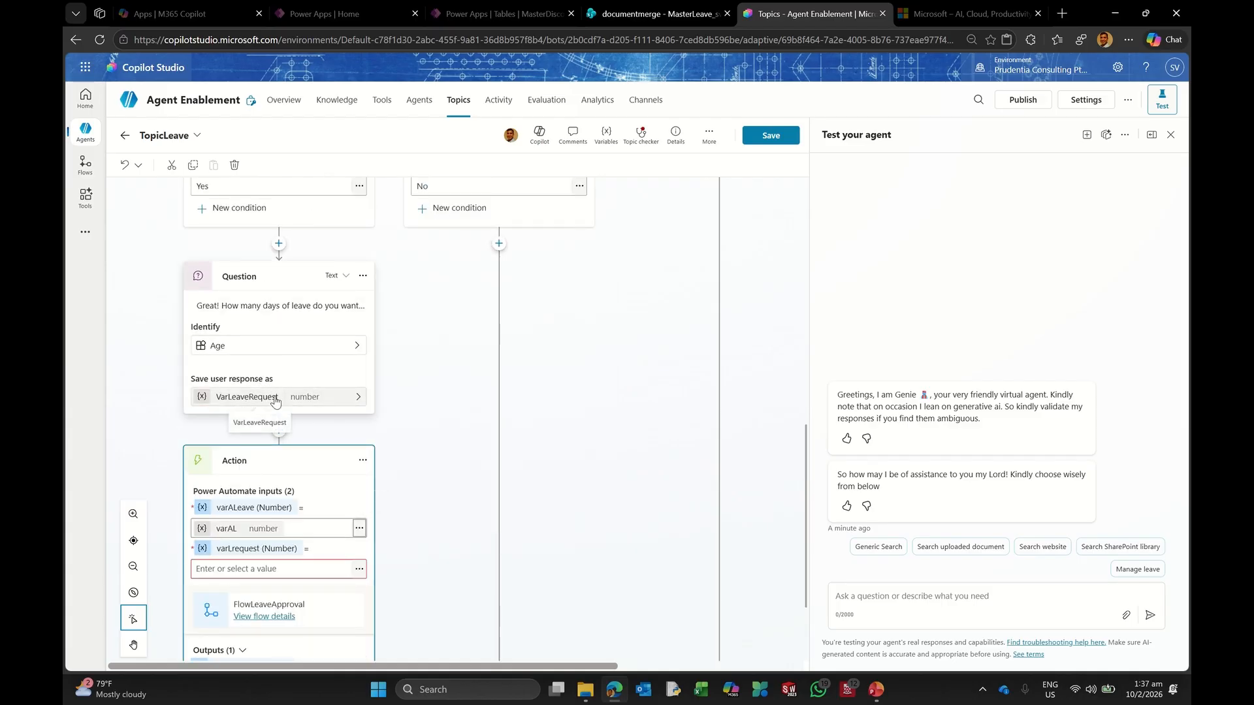
scroll(297, 404, "down", 2)
left_click(359, 436)
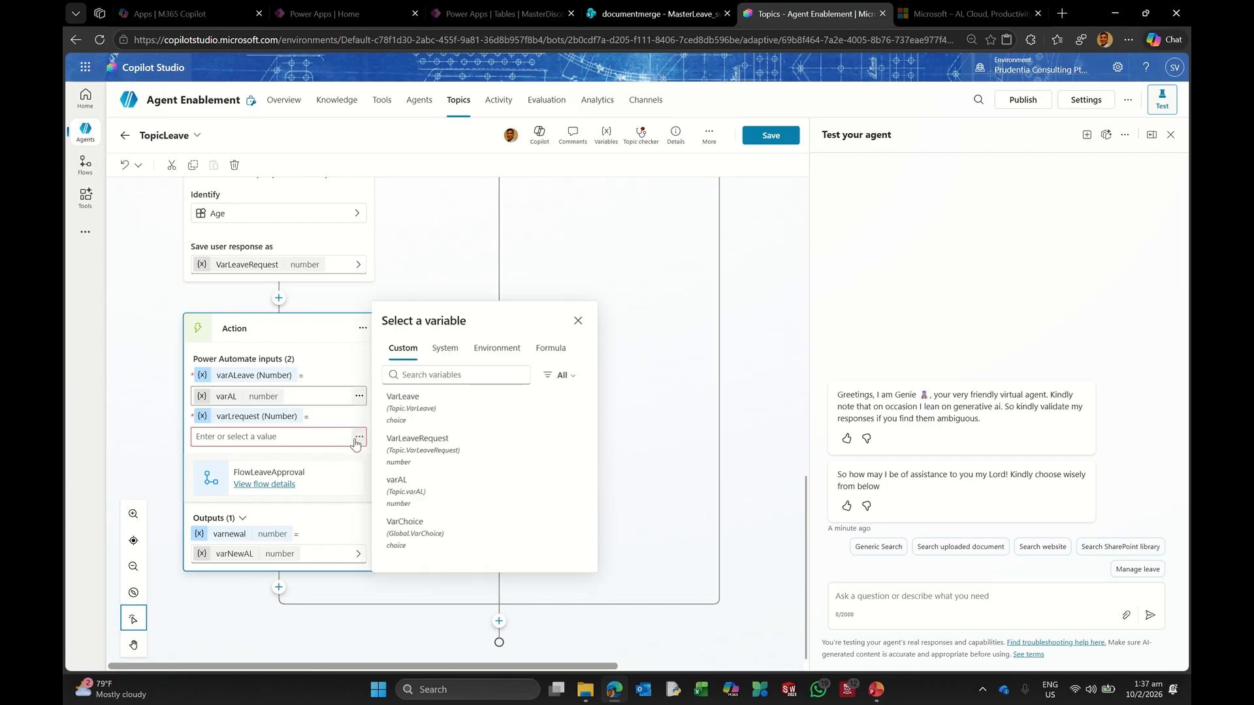
left_click(424, 446)
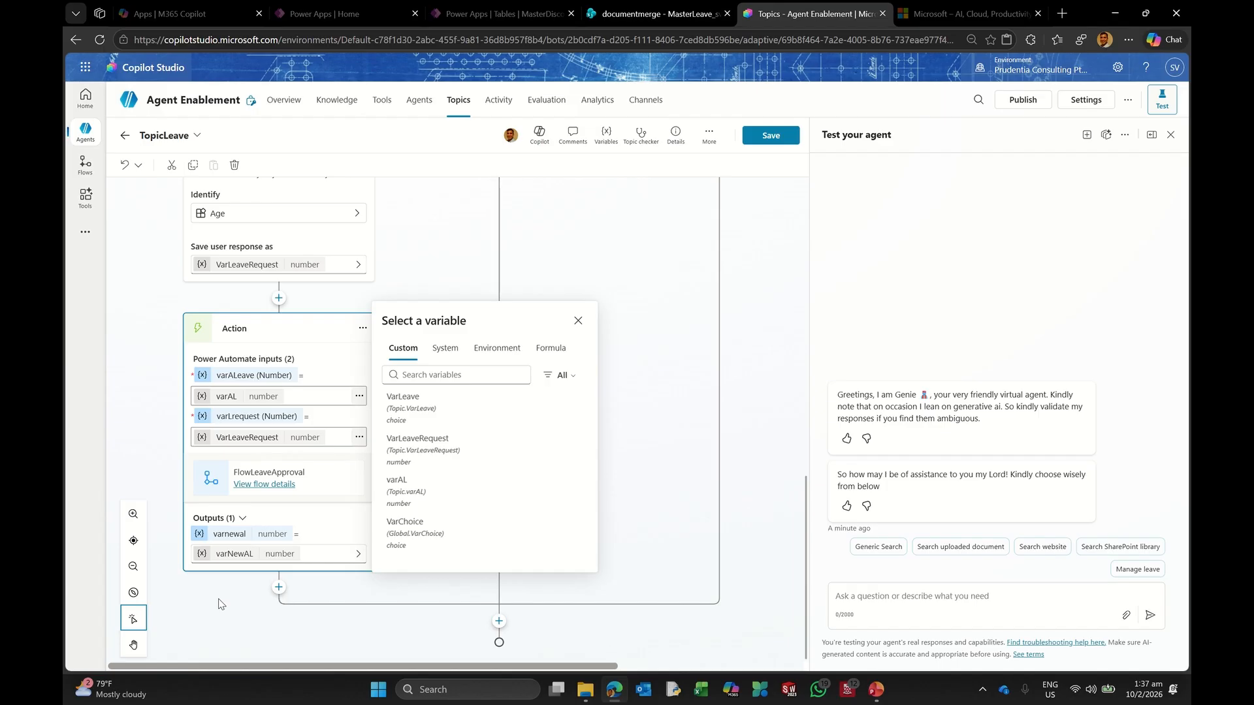
left_click(200, 534)
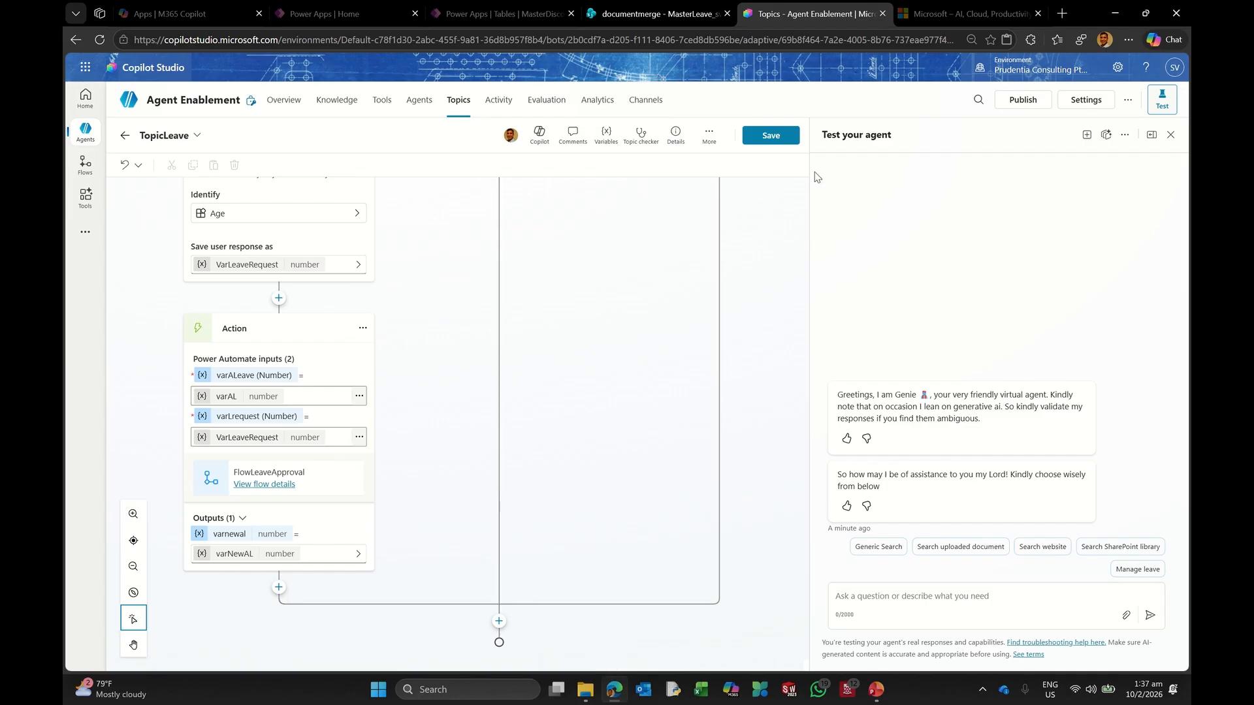
left_click(777, 135)
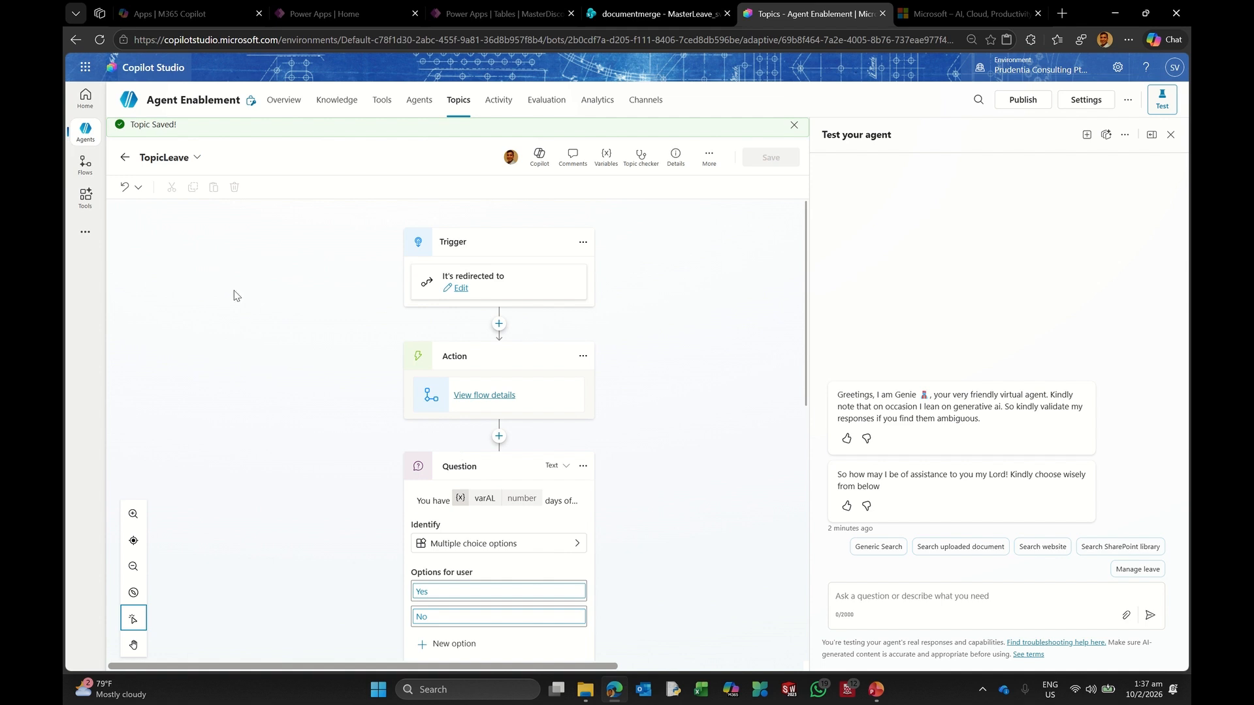
scroll(393, 413, "down", 15)
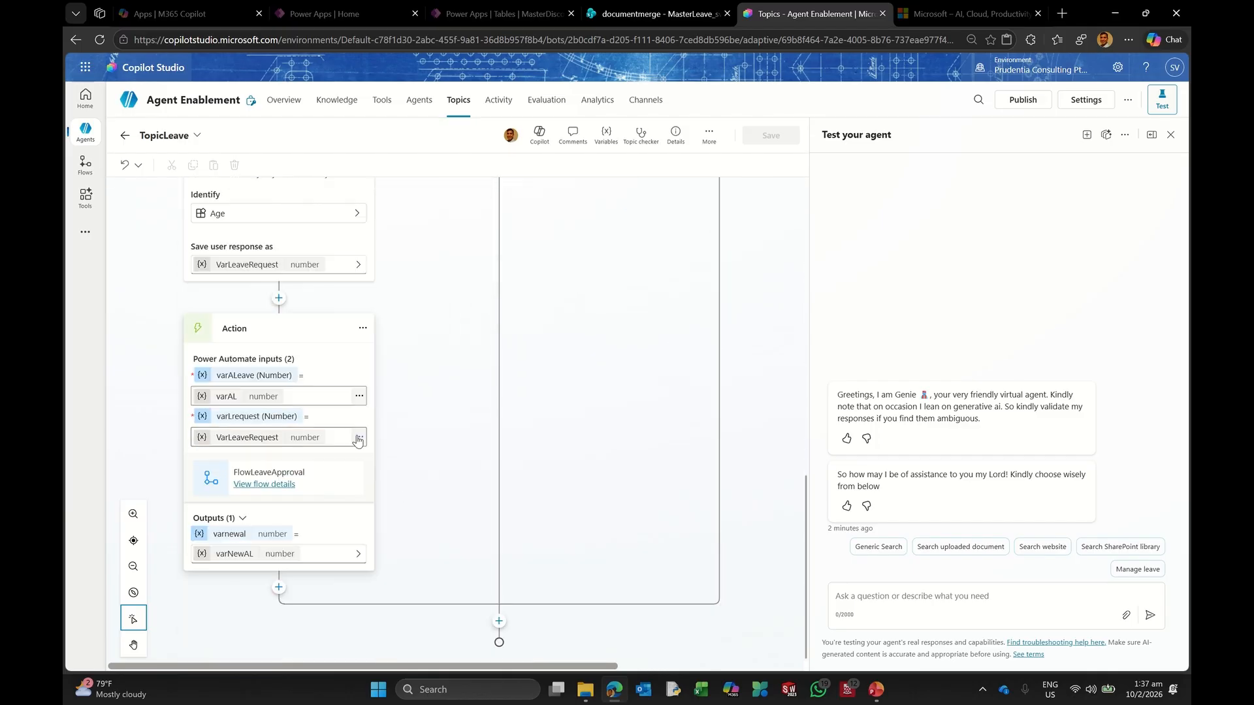
left_click(279, 588)
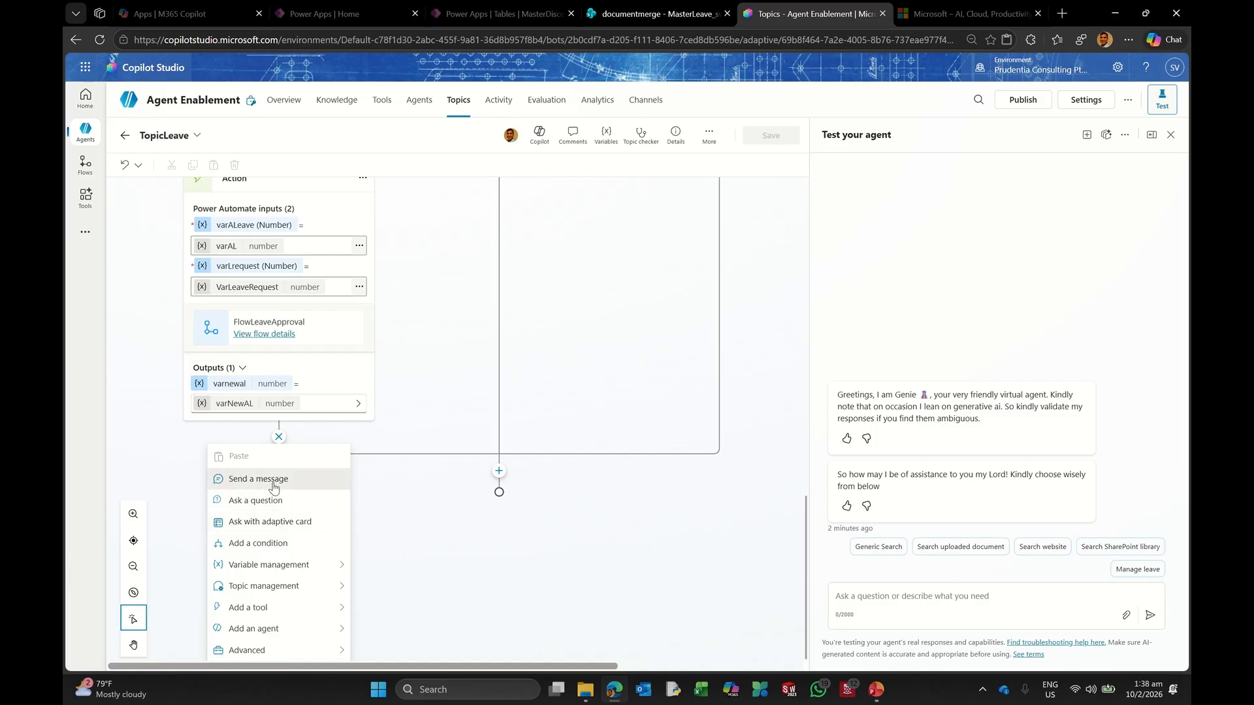
Step: Add a message 'Your manager has approved your leave and the new leave balance is' plus varNewAL
left_click(273, 481)
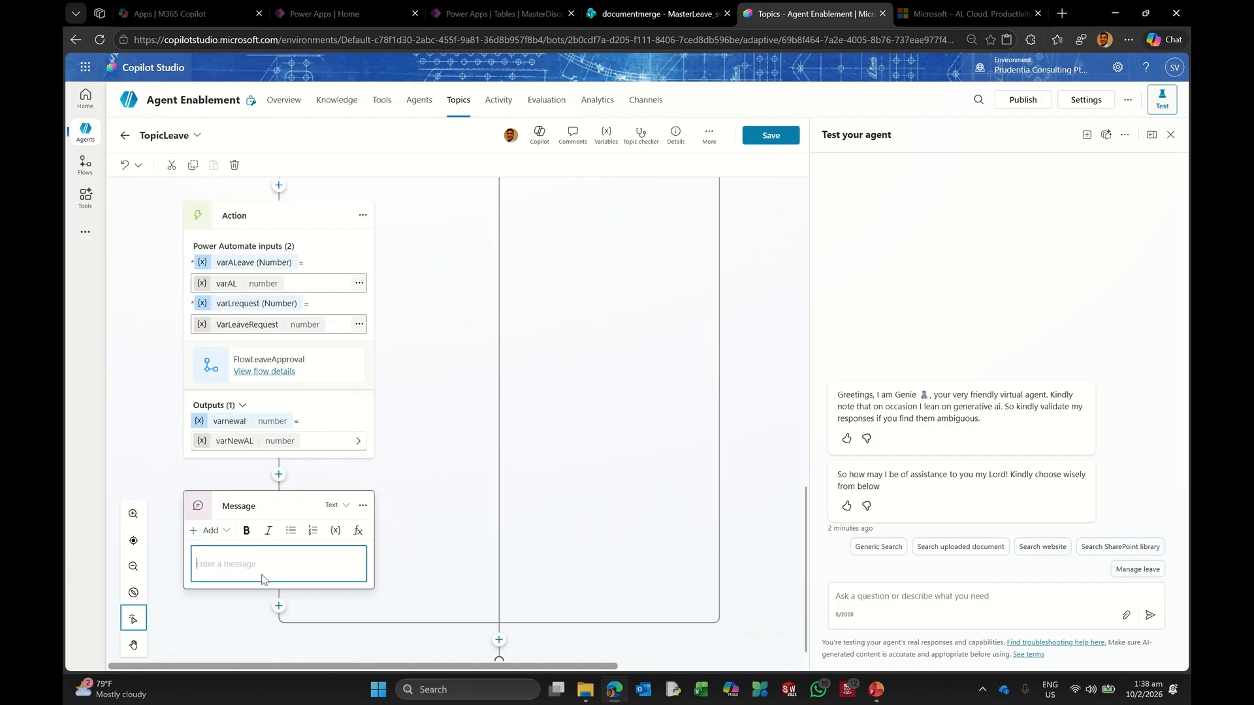
type("Your manager has approved")
type("your leave and the new leave balance is")
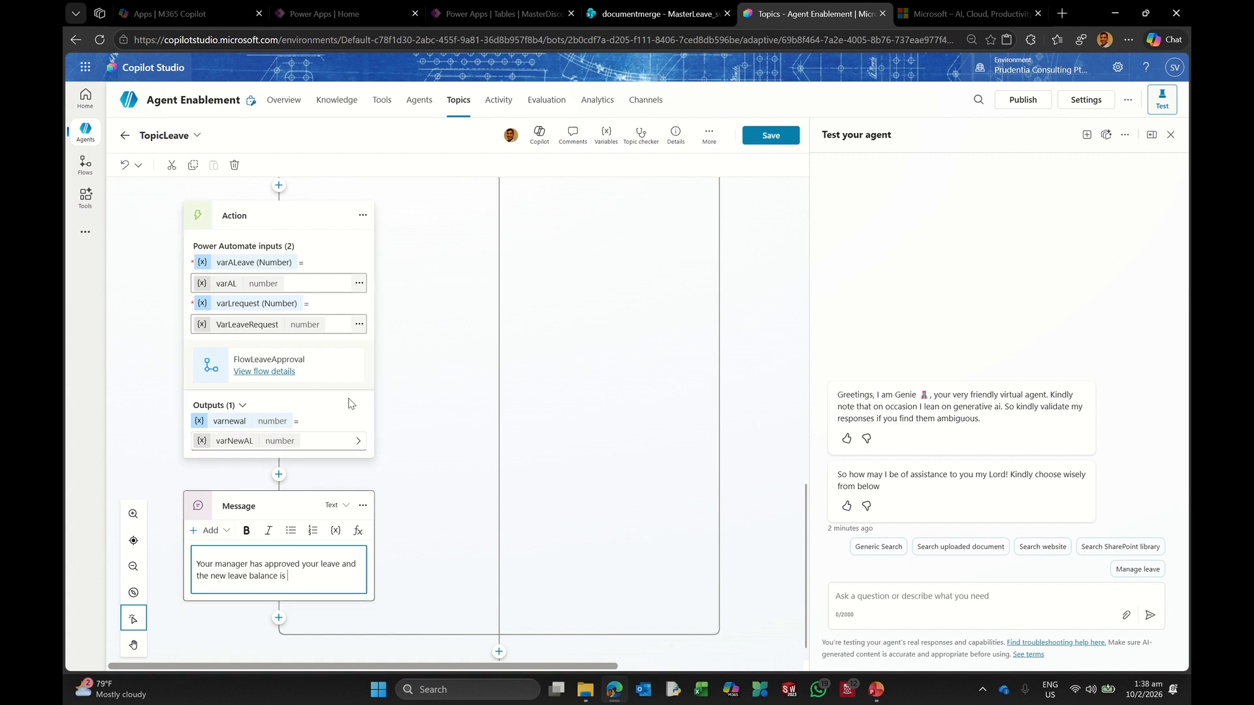
left_click(335, 531)
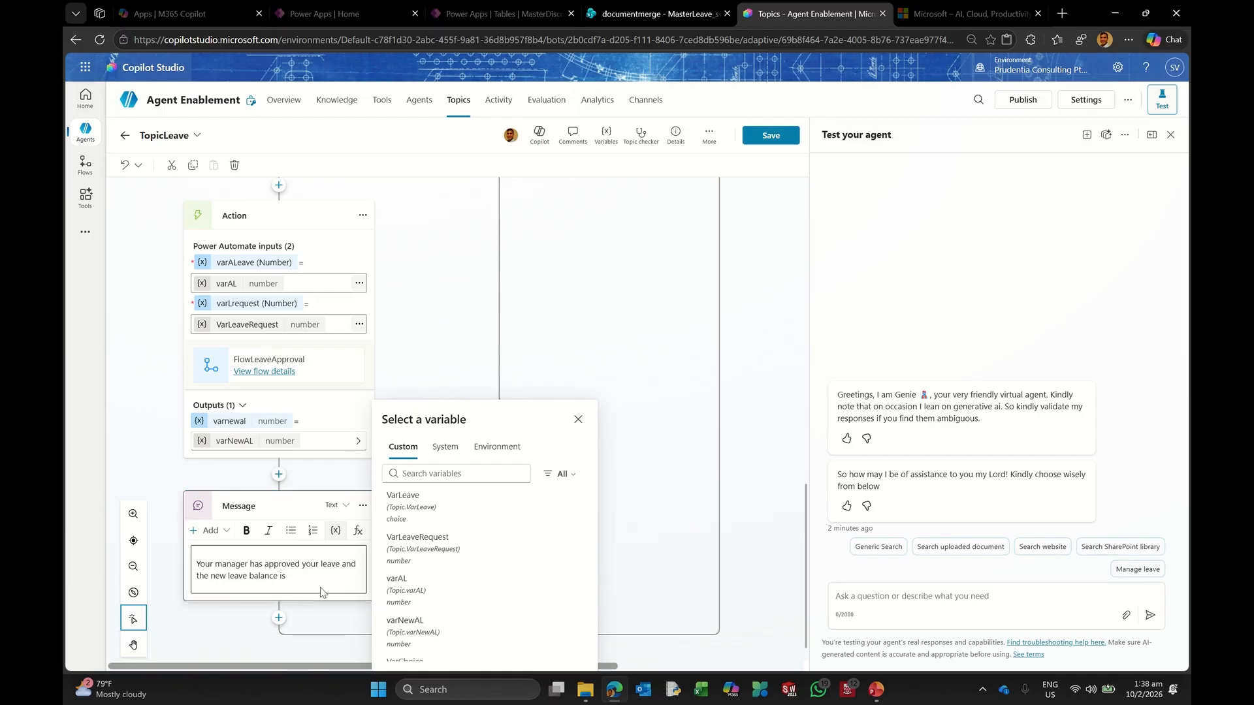
left_click(297, 586)
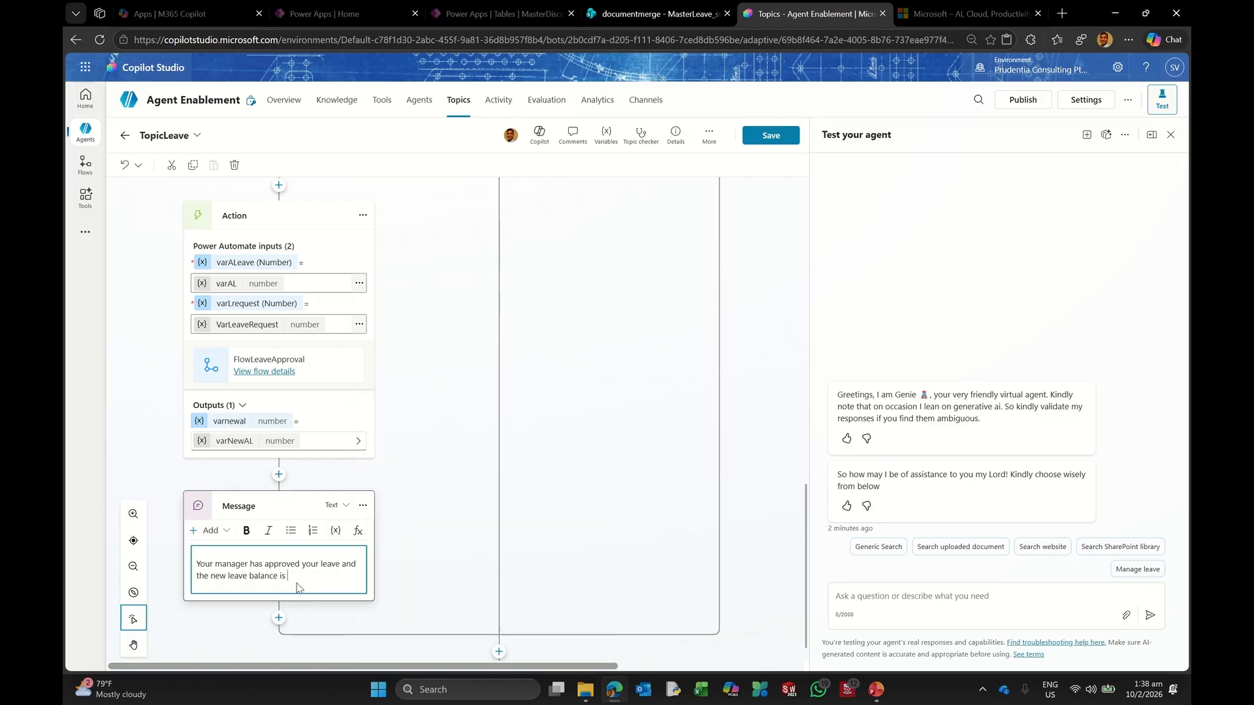
left_click(335, 530)
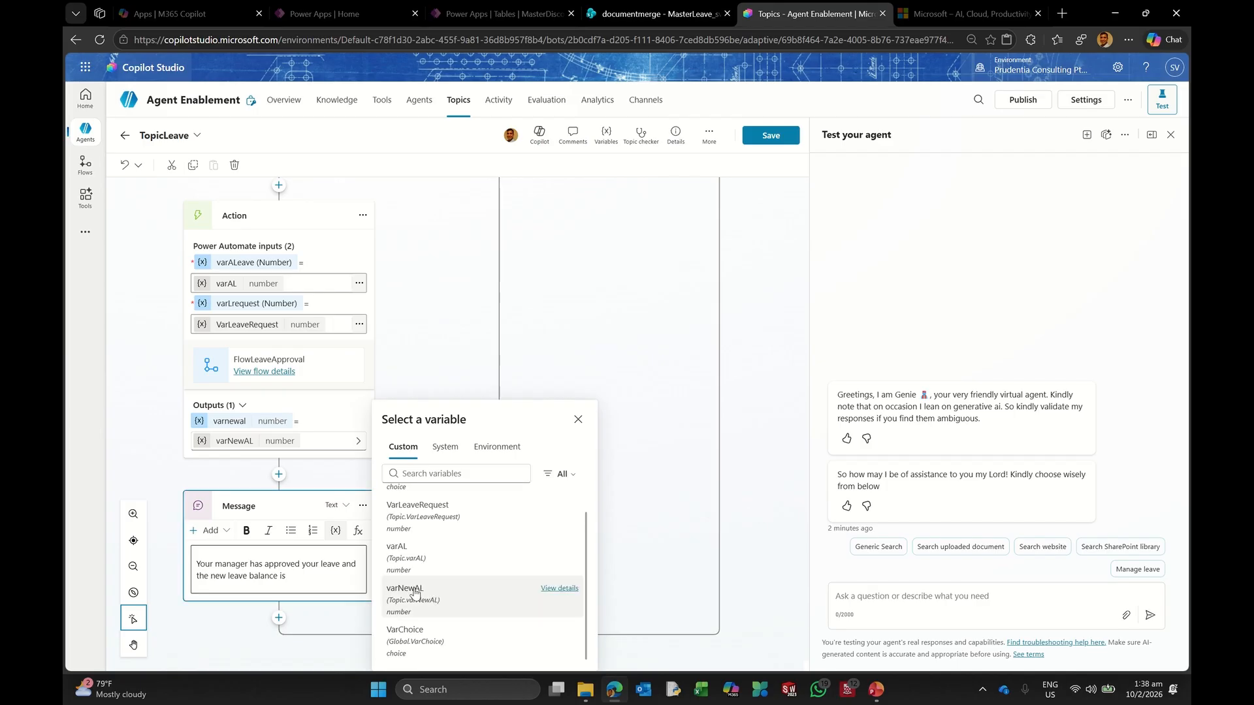
left_click(414, 592)
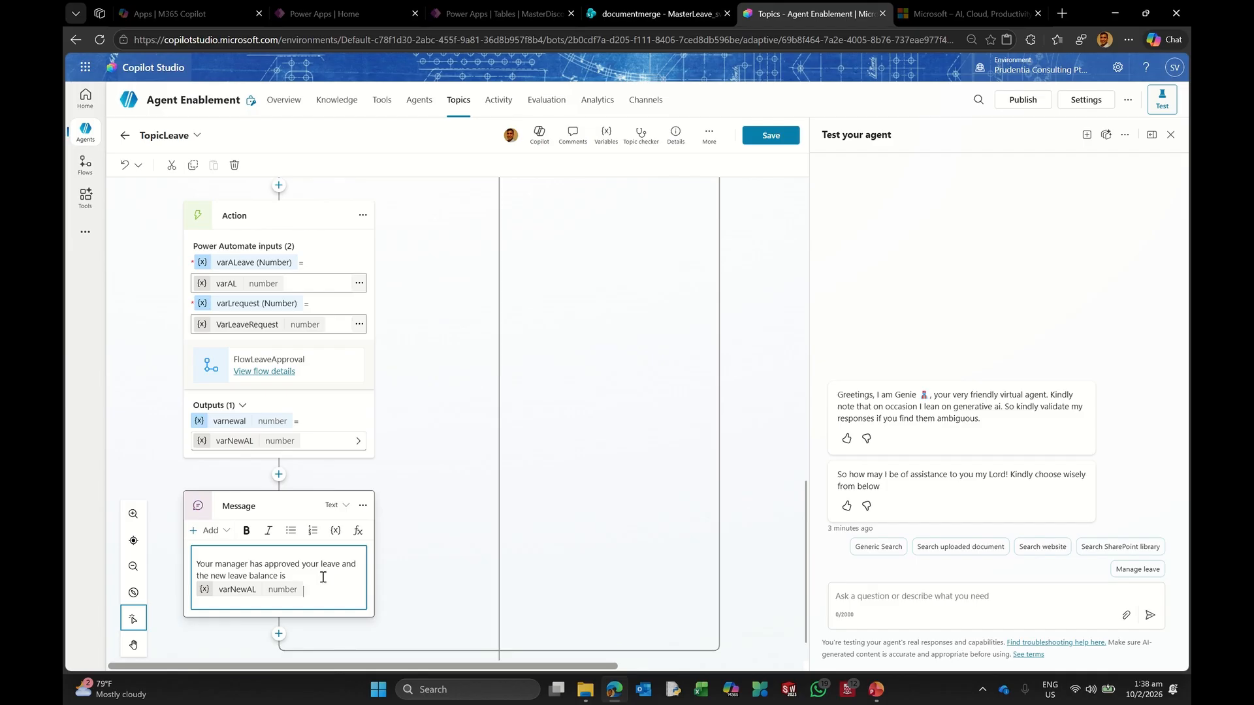
scroll(401, 512, "up", 6)
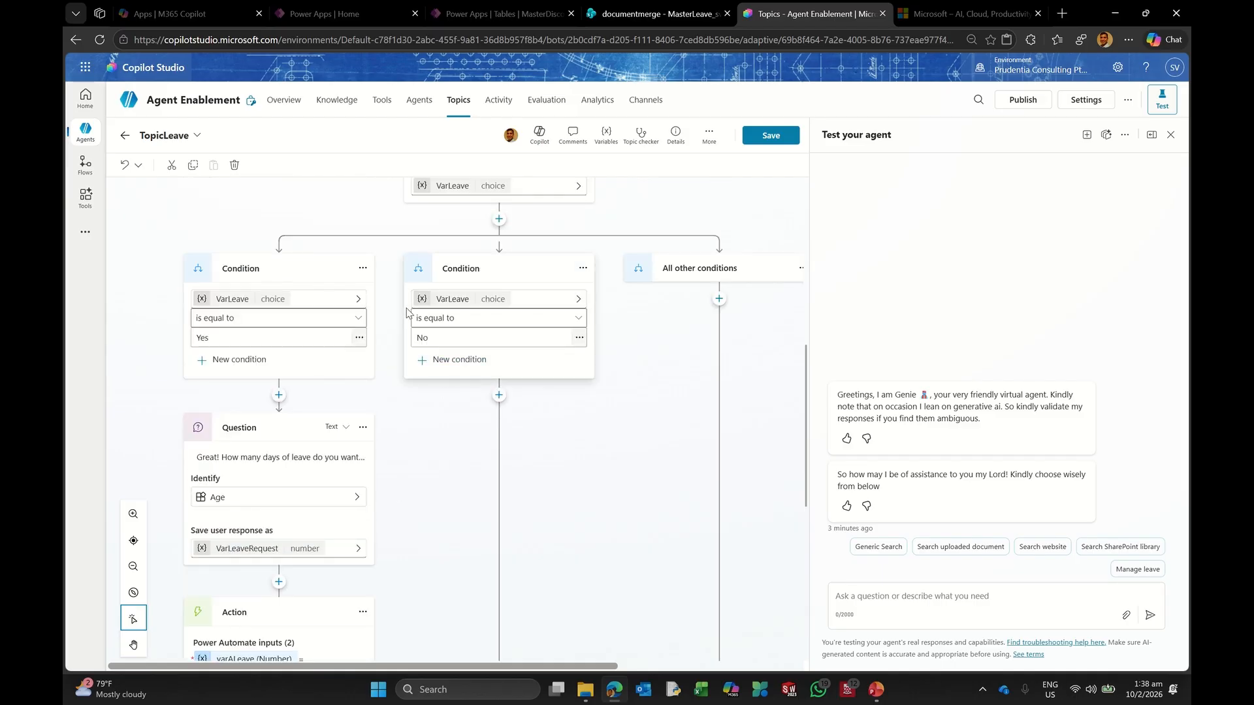
Step: Save TopicLeave and start a new test session in the Test your agent pane
scroll(405, 316, "up", 1)
scroll(401, 282, "up", 2)
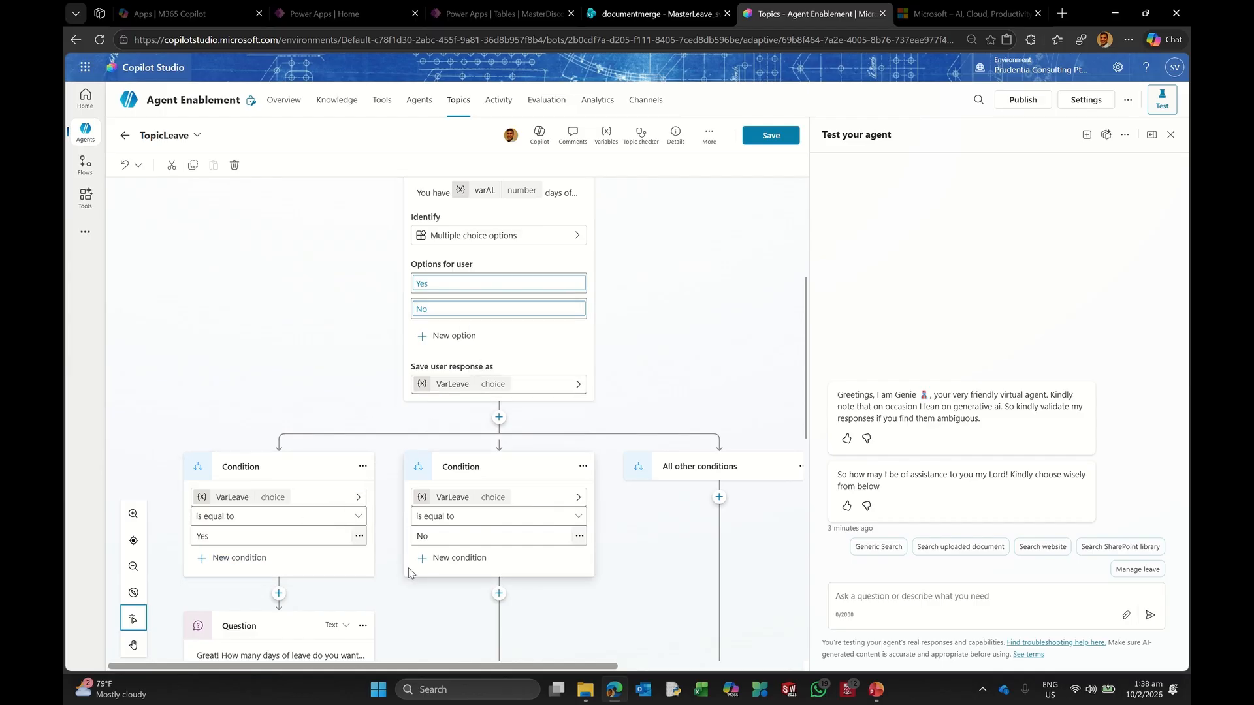
scroll(292, 513, "down", 2)
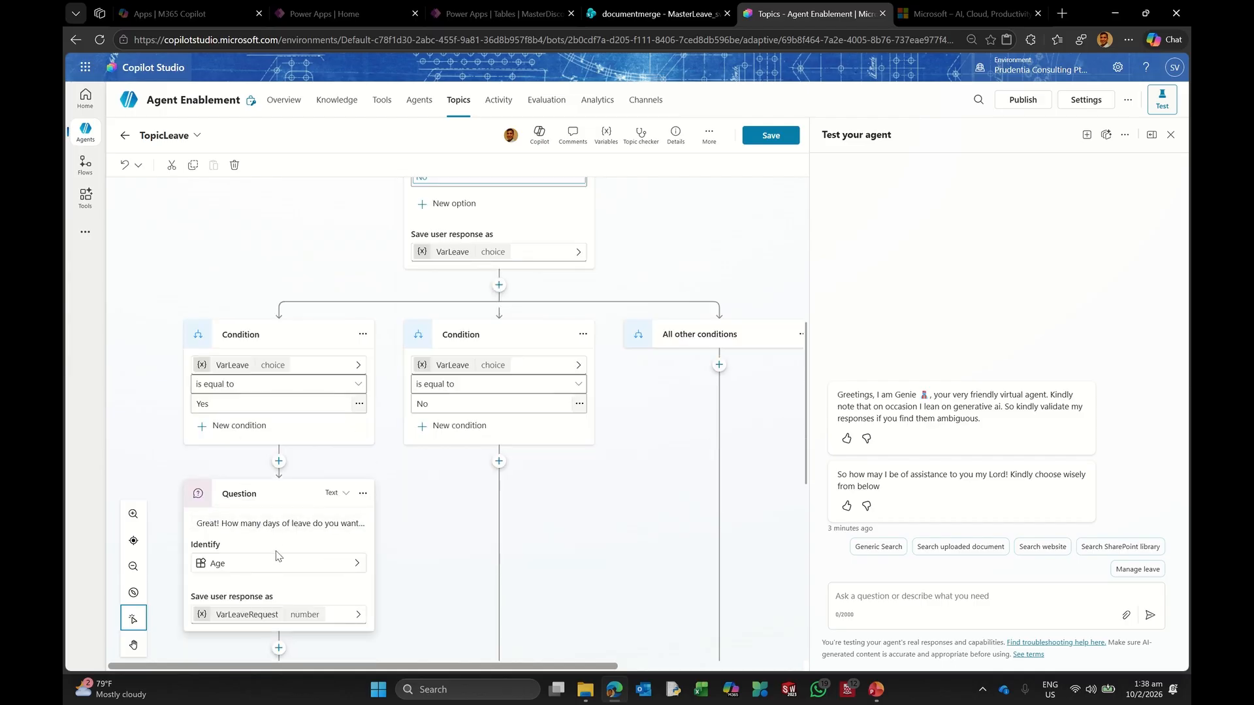
scroll(277, 556, "down", 6)
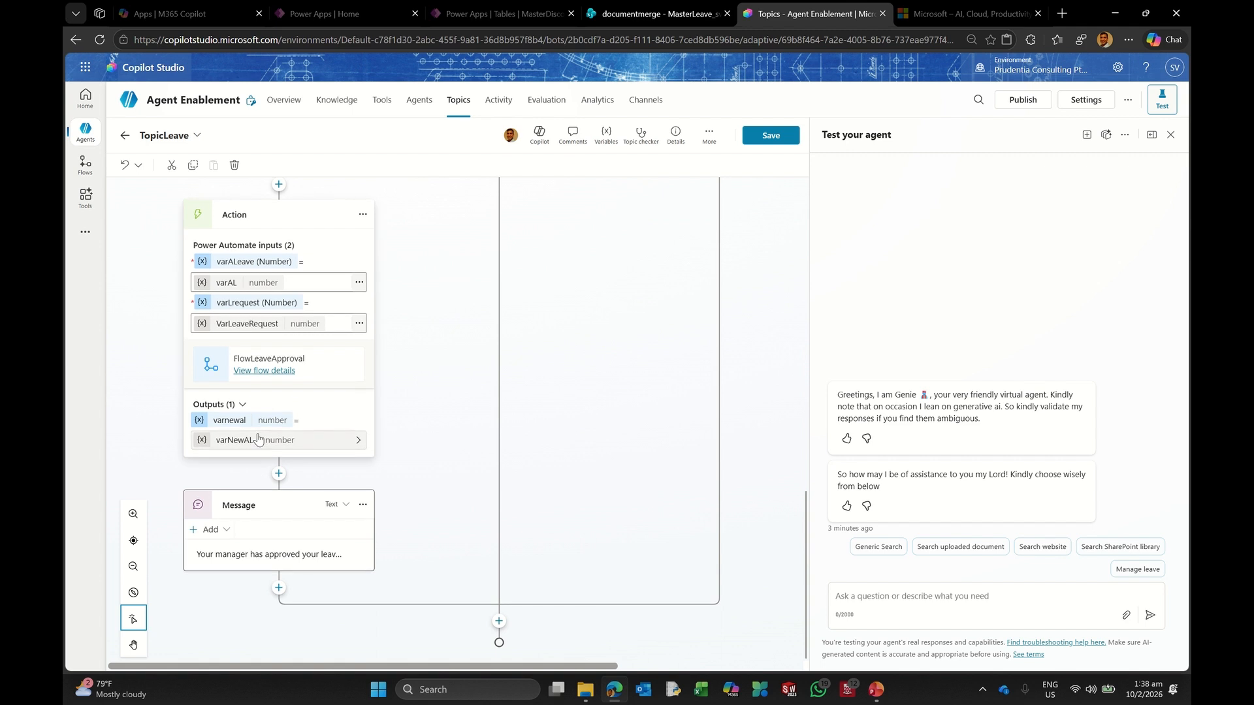
scroll(259, 439, "up", 3)
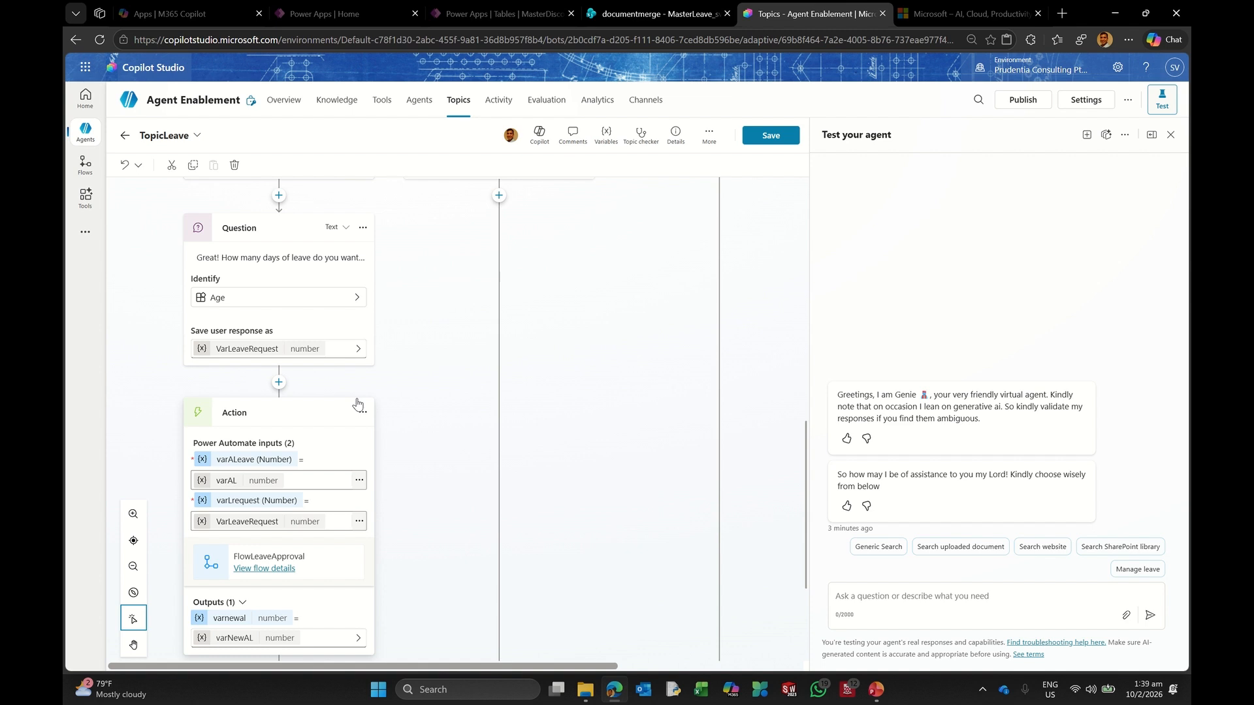
scroll(403, 431, "down", 3)
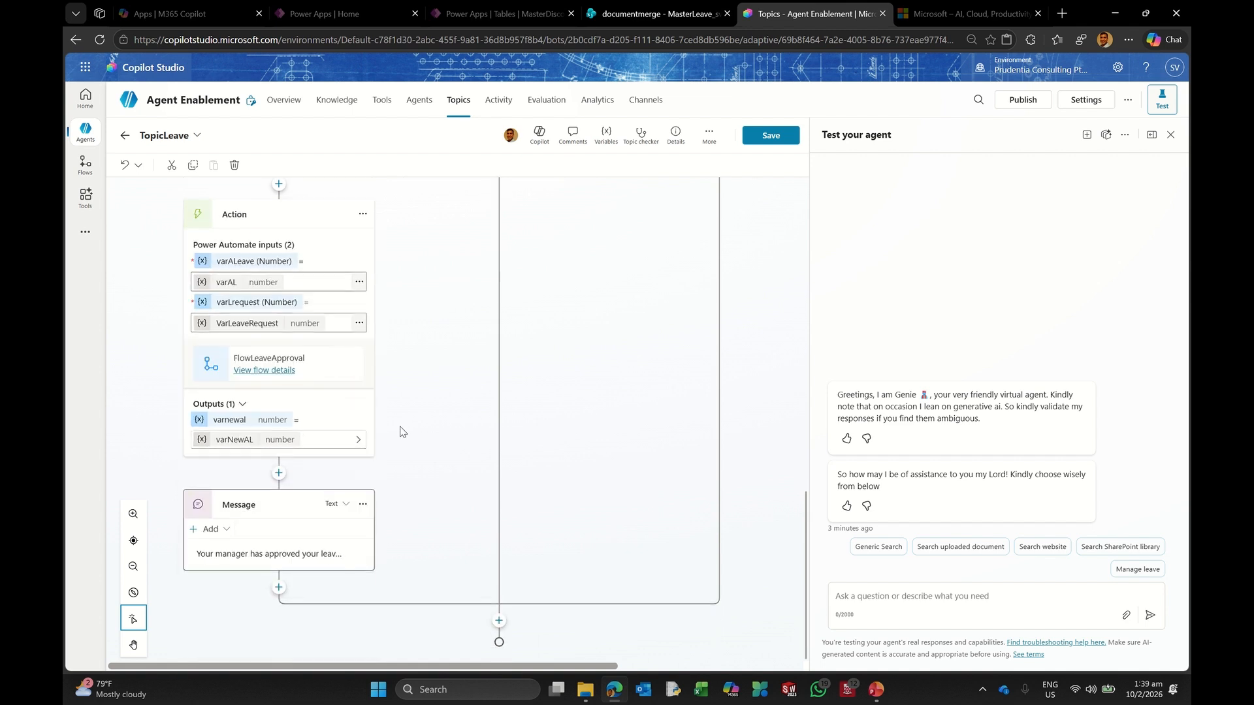
left_click(758, 134)
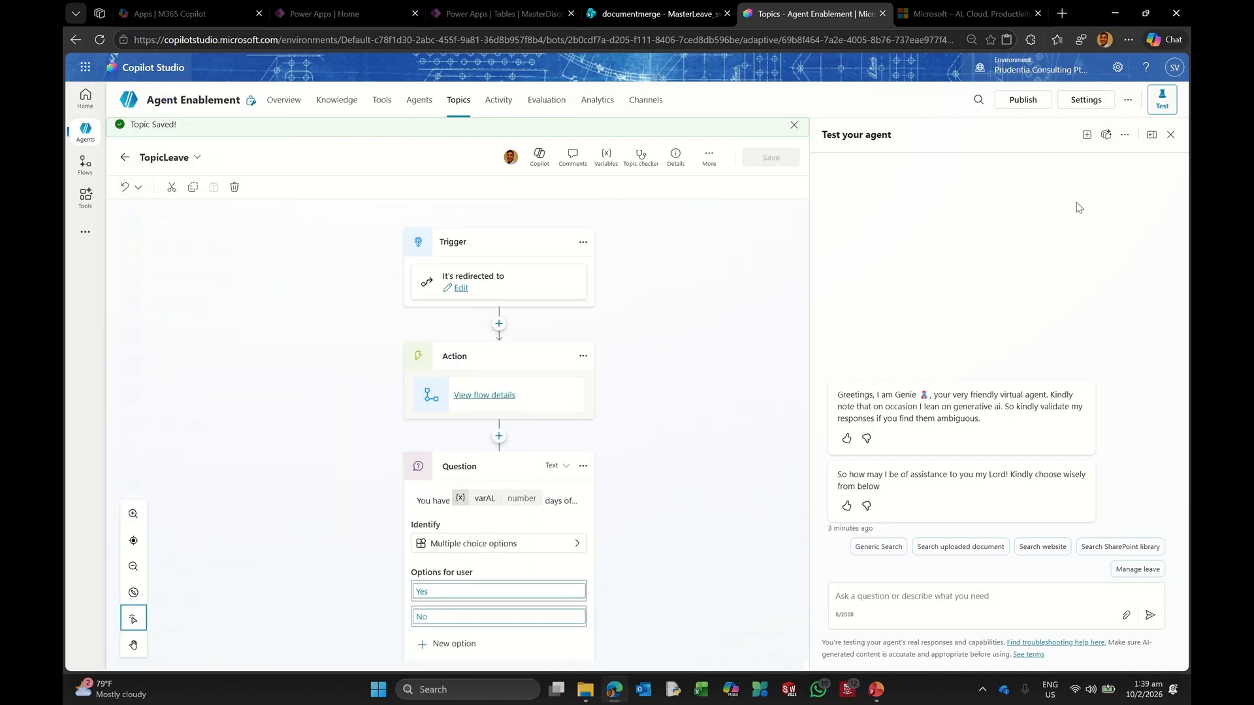
left_click(1086, 135)
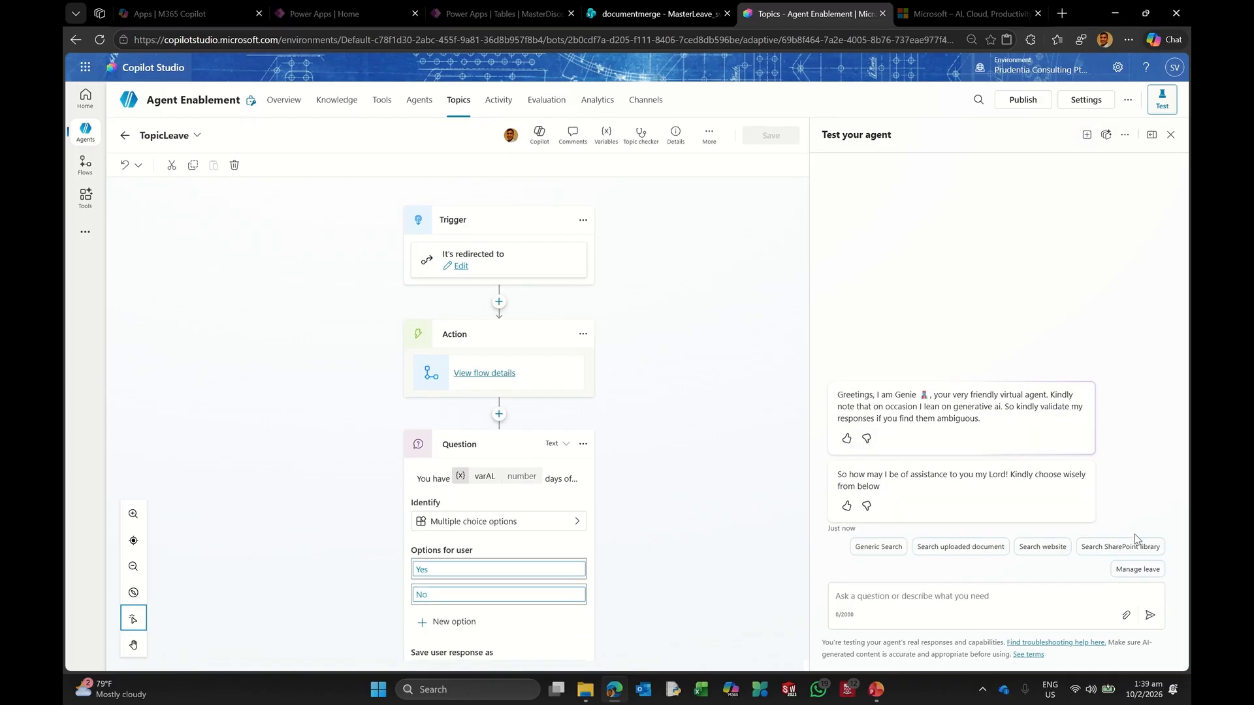
Step: In the test chat, choose Manage leave, confirm Yes, and request 5 days
left_click(1138, 569)
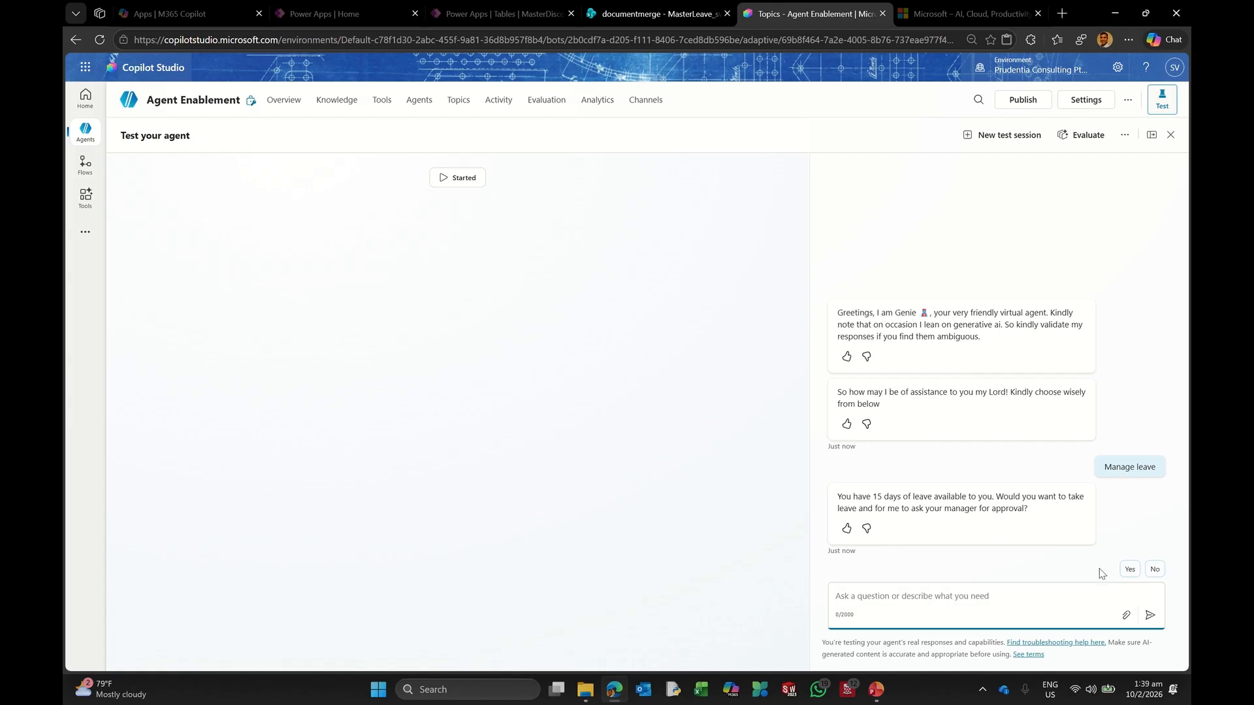
left_click(1128, 571)
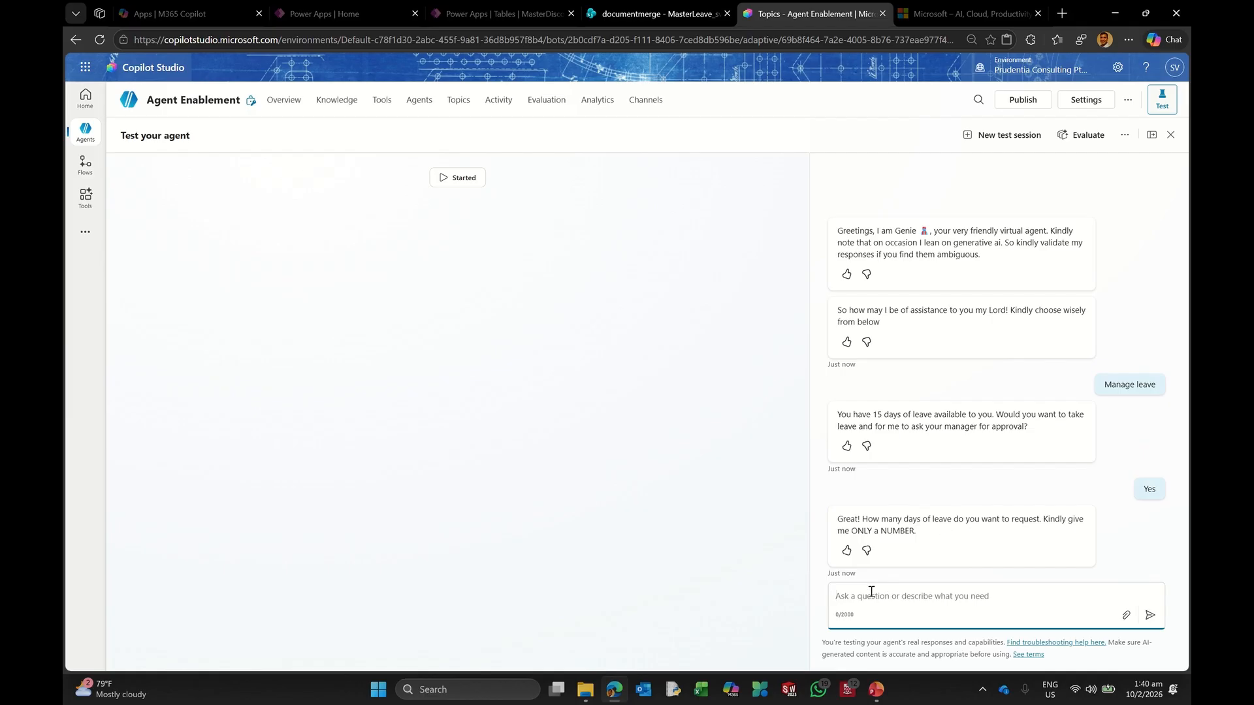
type("5")
left_click(1149, 615)
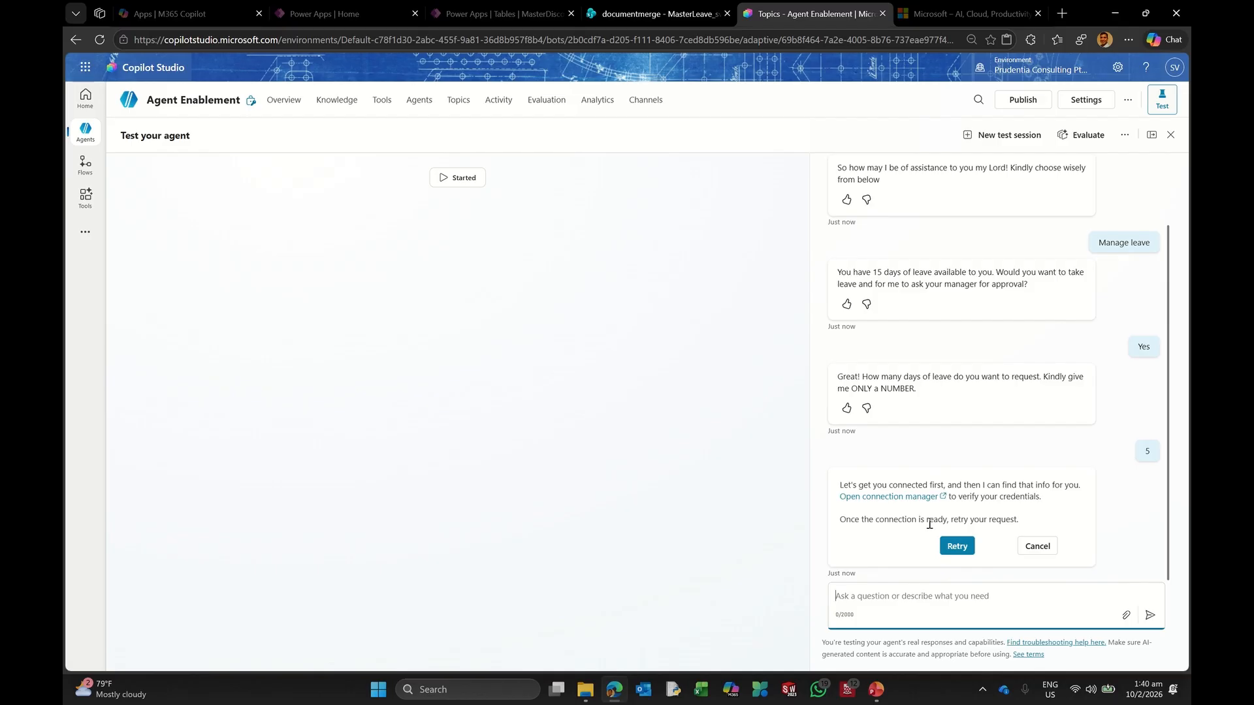
Step: Connect FlowLeaveApproval in the connection manager, submit, and retry the leave request in chat
left_click(897, 497)
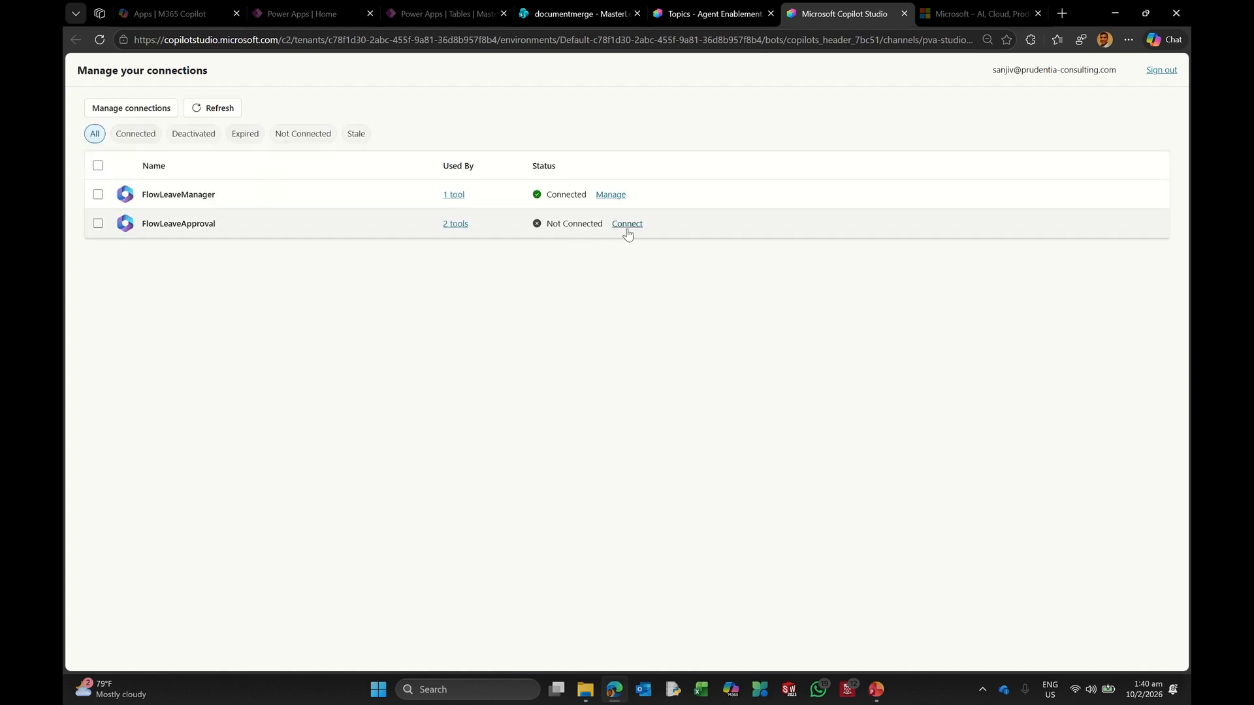
left_click(627, 224)
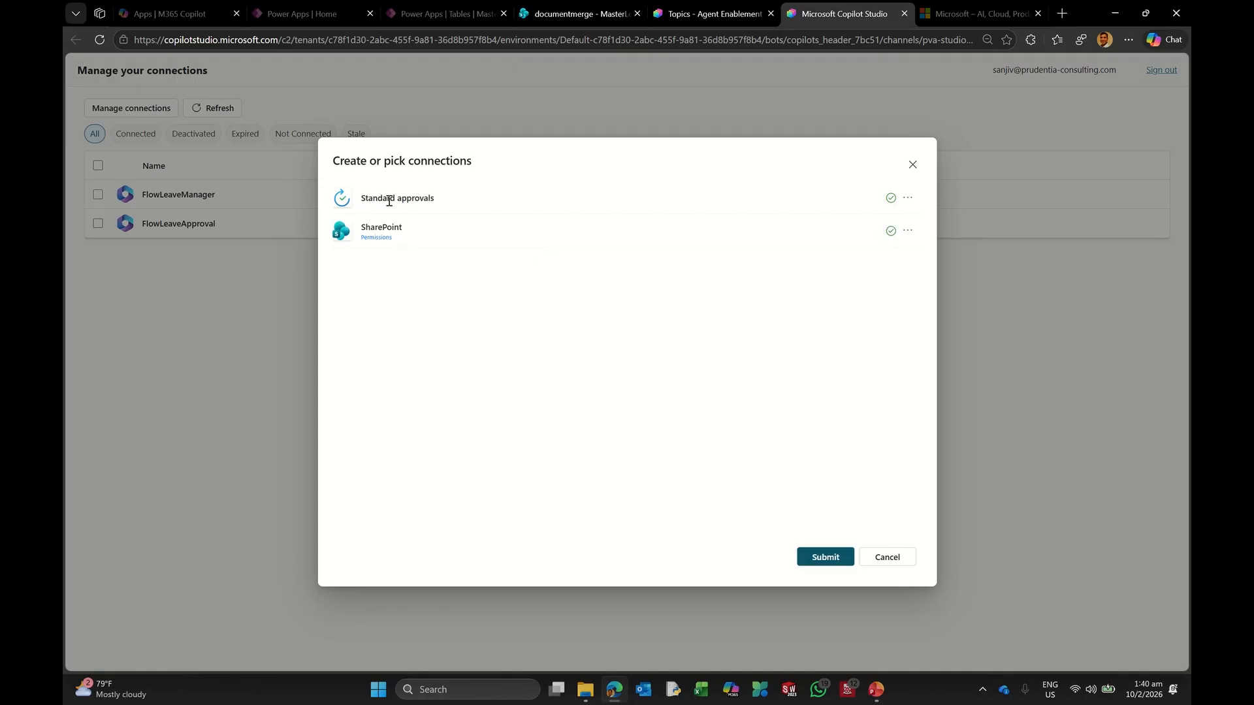
left_click(824, 556)
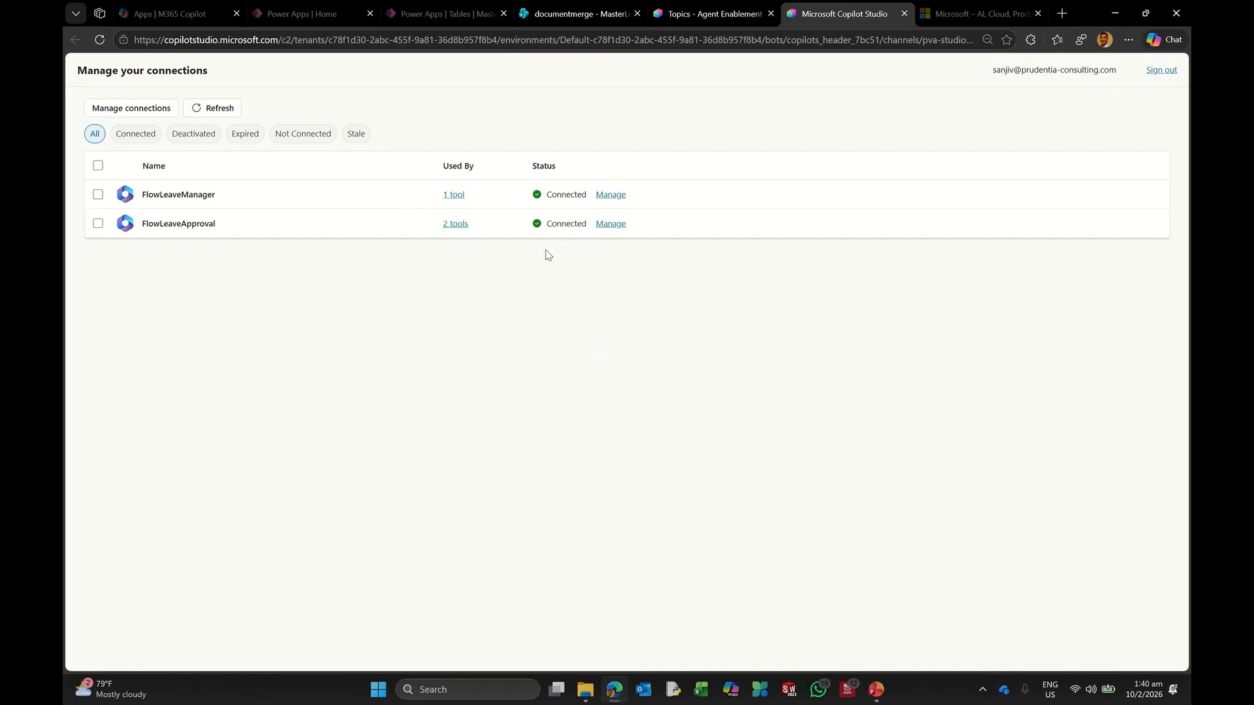
left_click(904, 13)
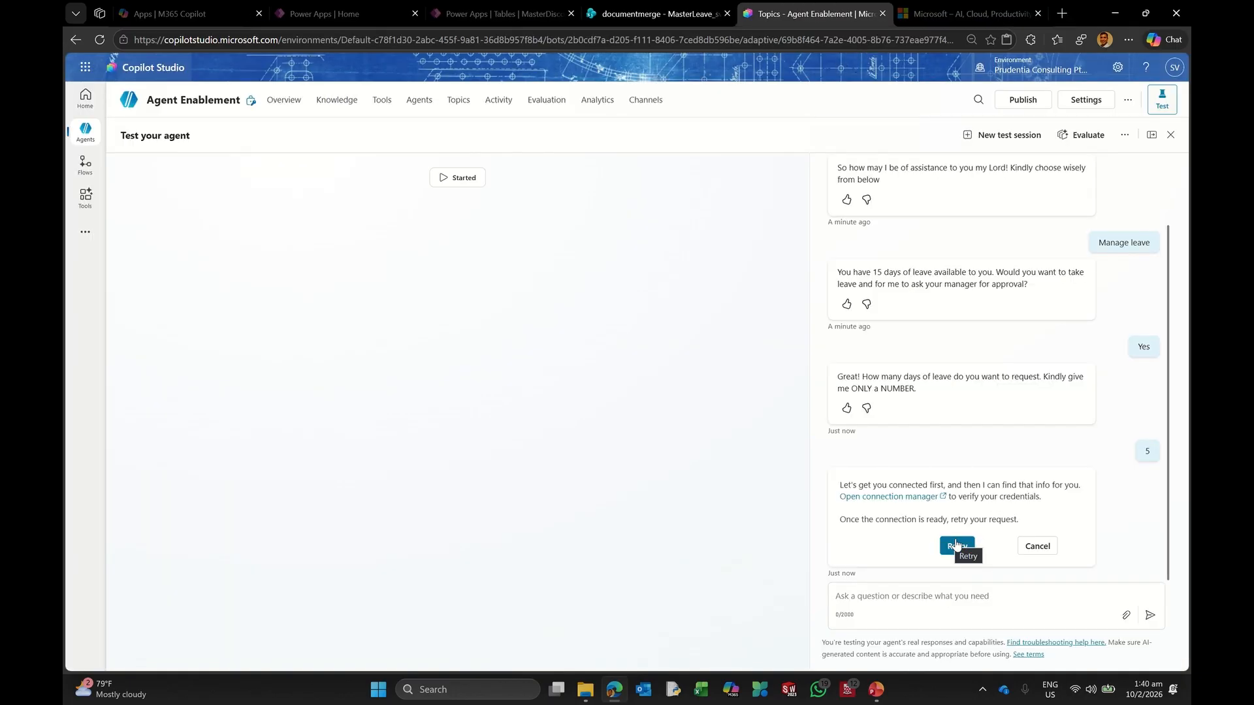
left_click(950, 546)
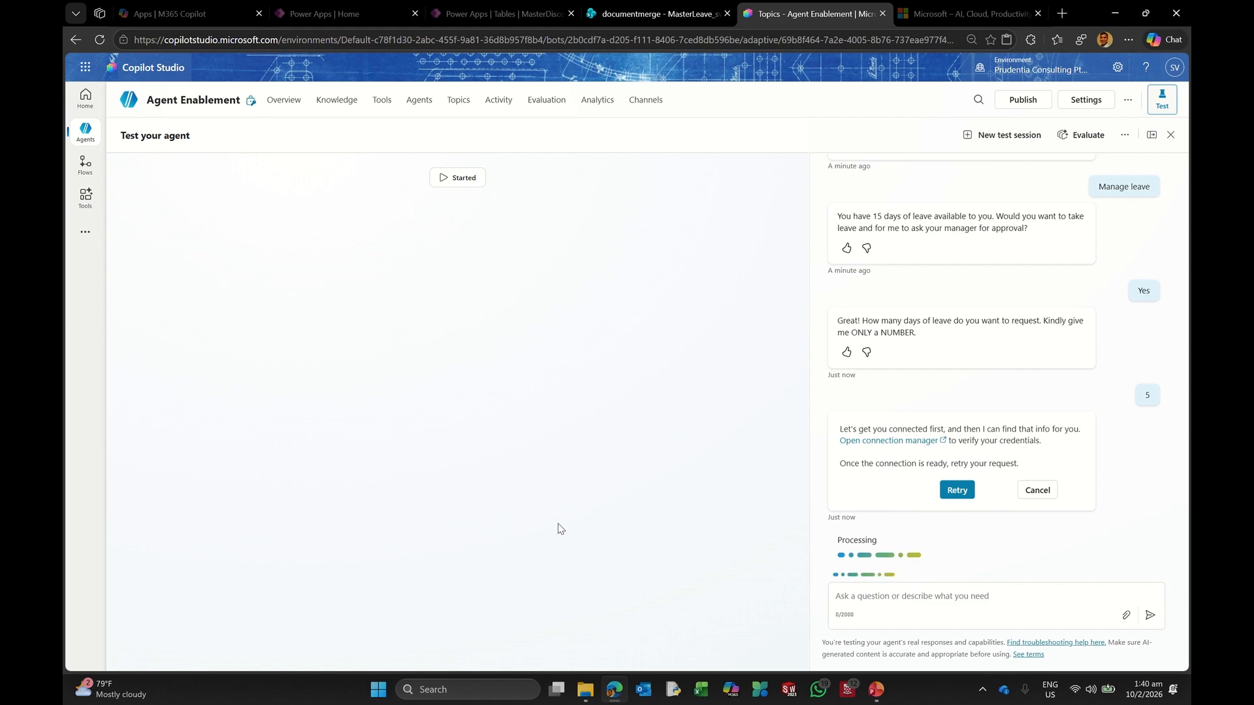
Step: Launch Microsoft Teams from the Microsoft 365 Copilot apps page
left_click(171, 13)
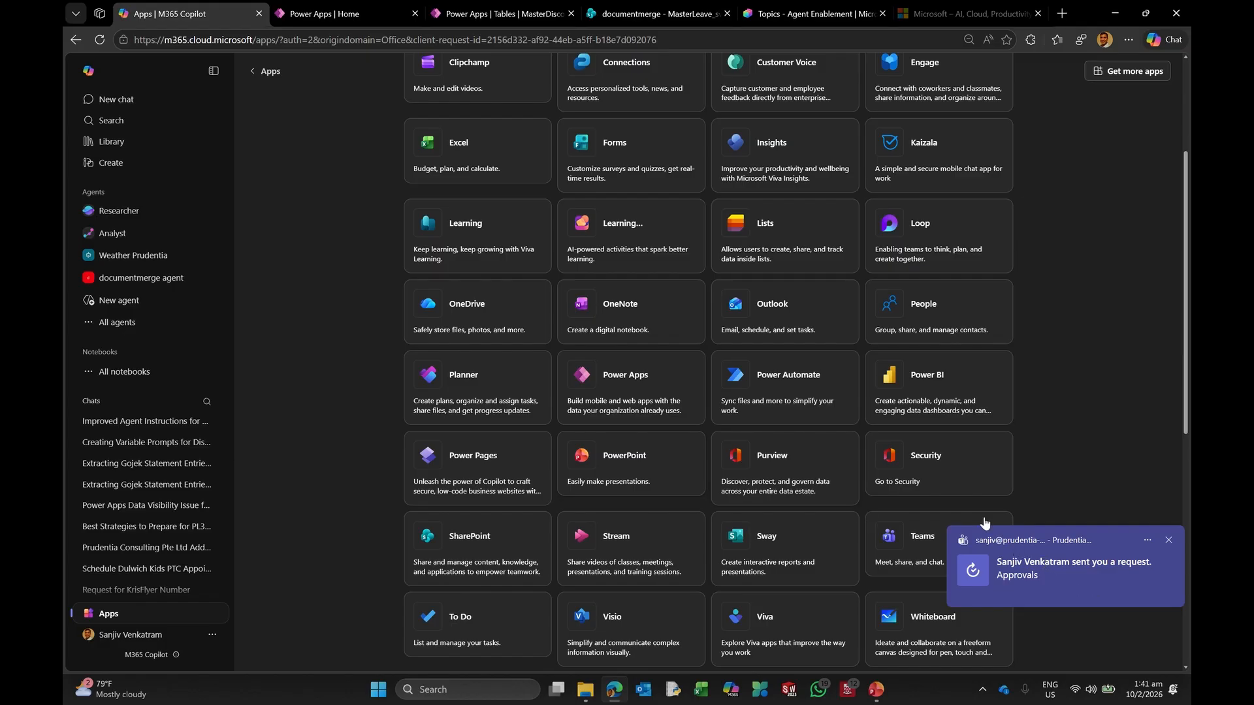
left_click(914, 539)
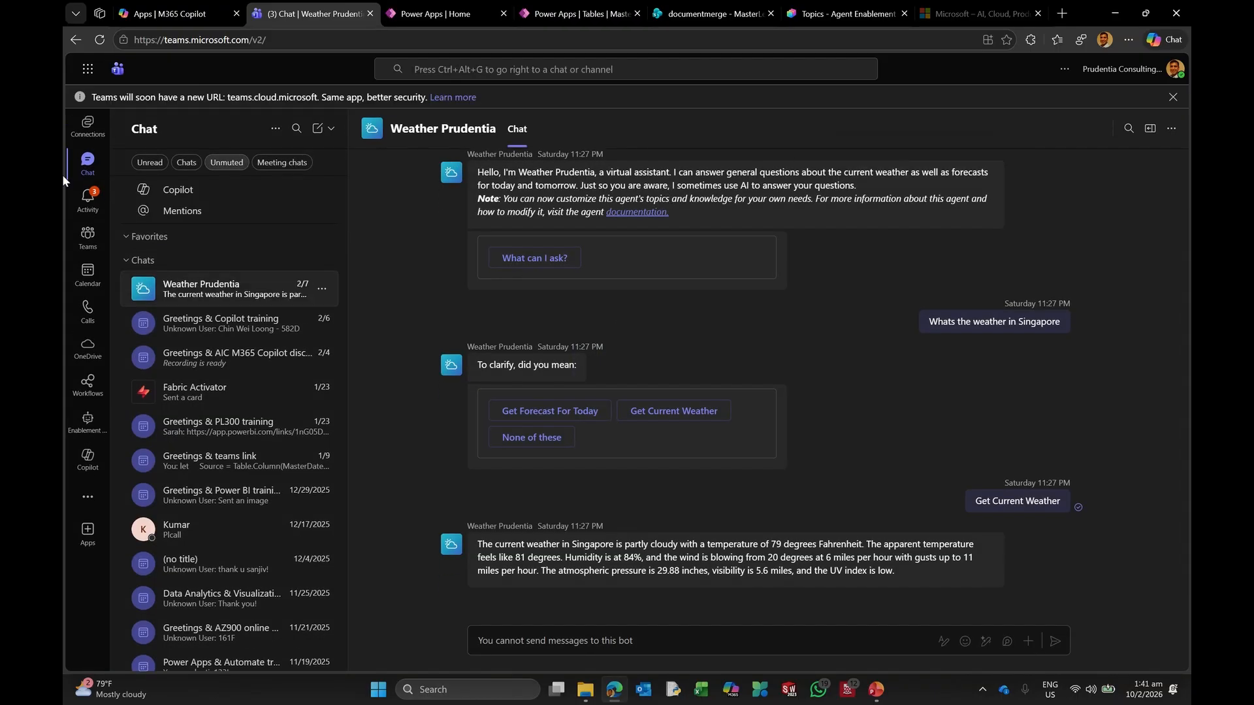
Step: Approve the 5-day leave request in Teams Activity with comment 'ok', then return to Copilot Studio
left_click(86, 199)
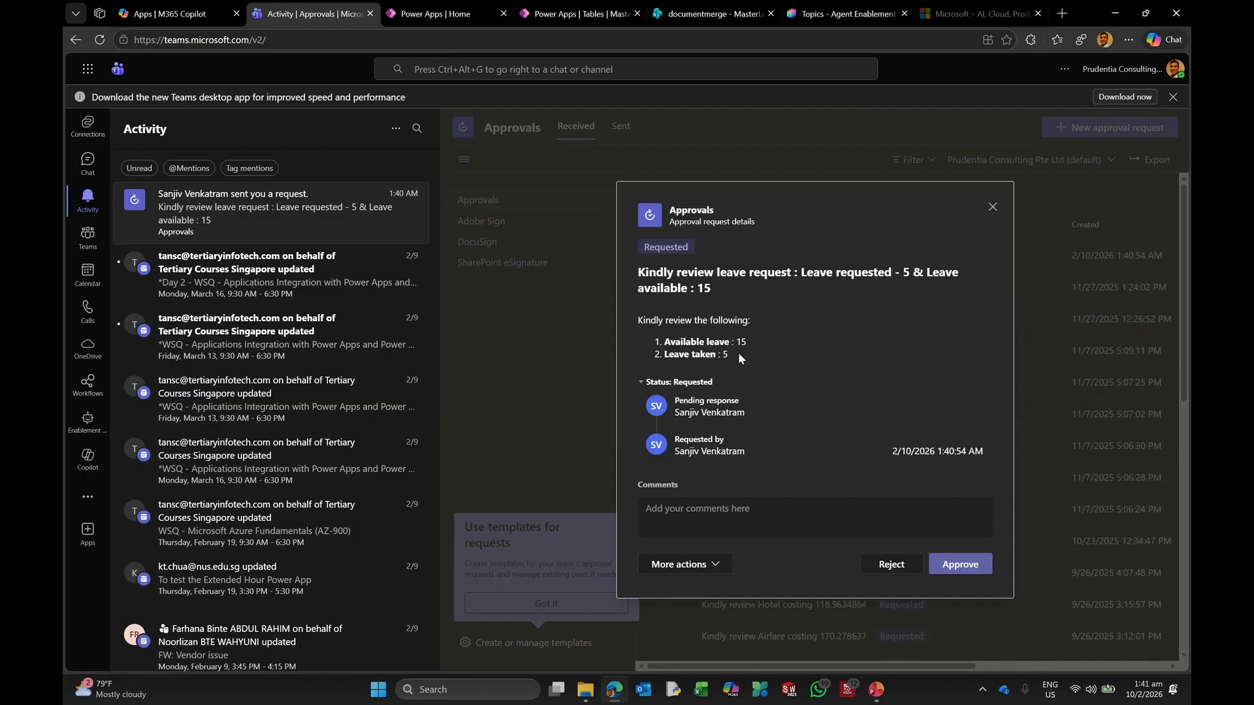
left_click(718, 519)
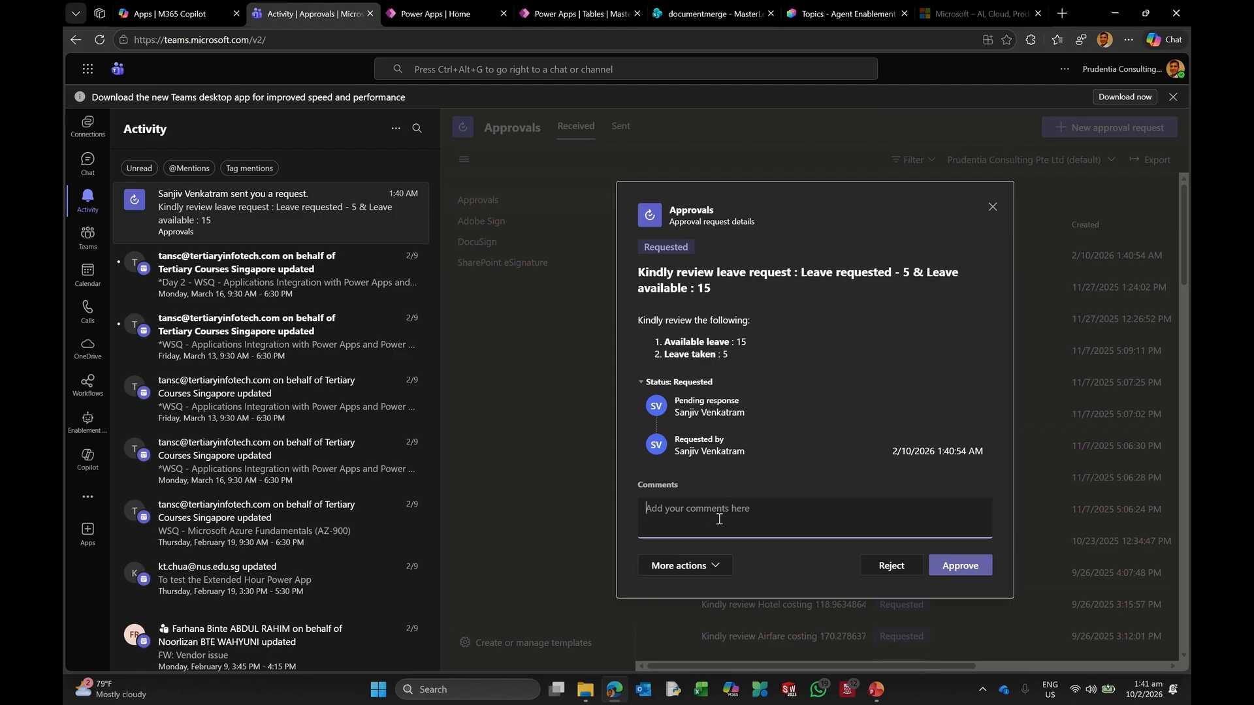
type("ok")
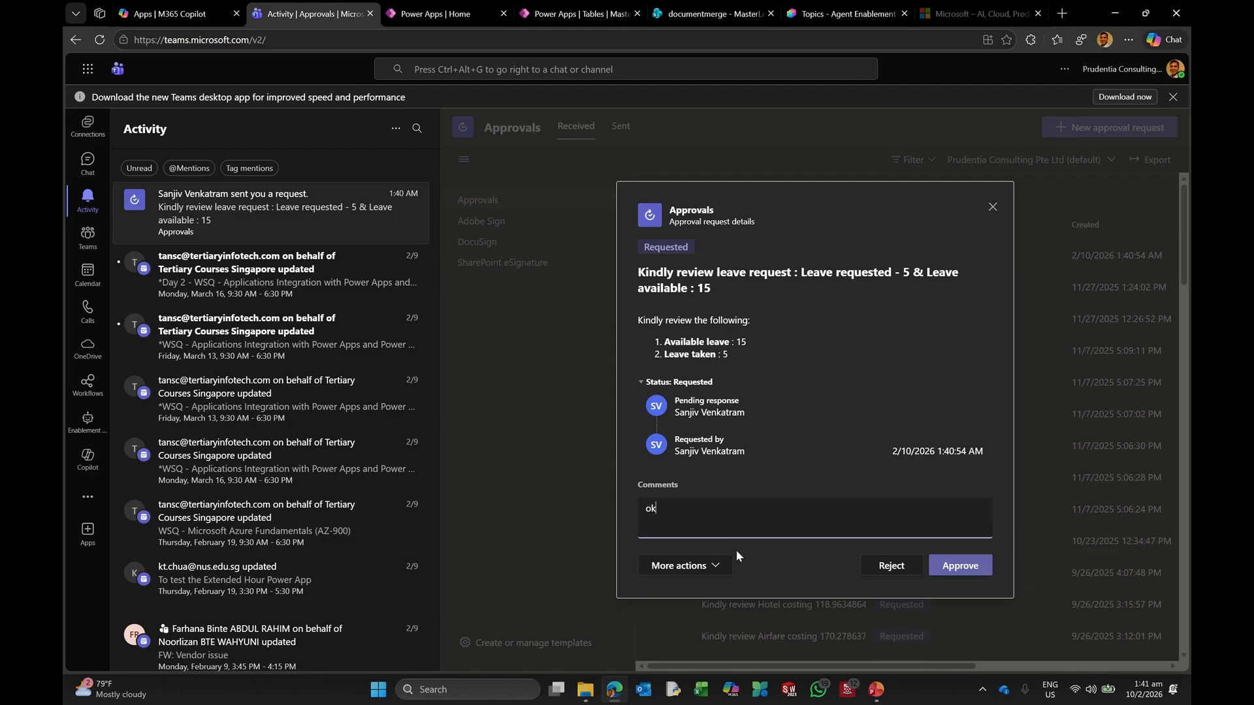
left_click(971, 569)
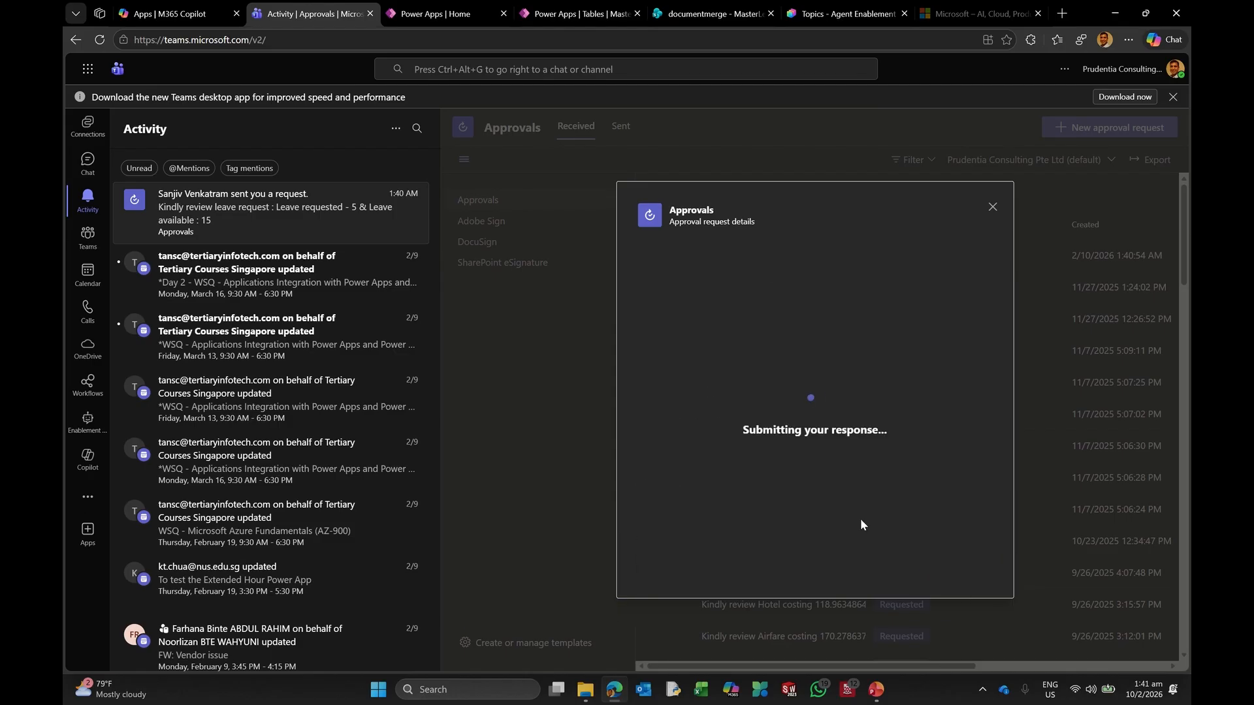
left_click(828, 14)
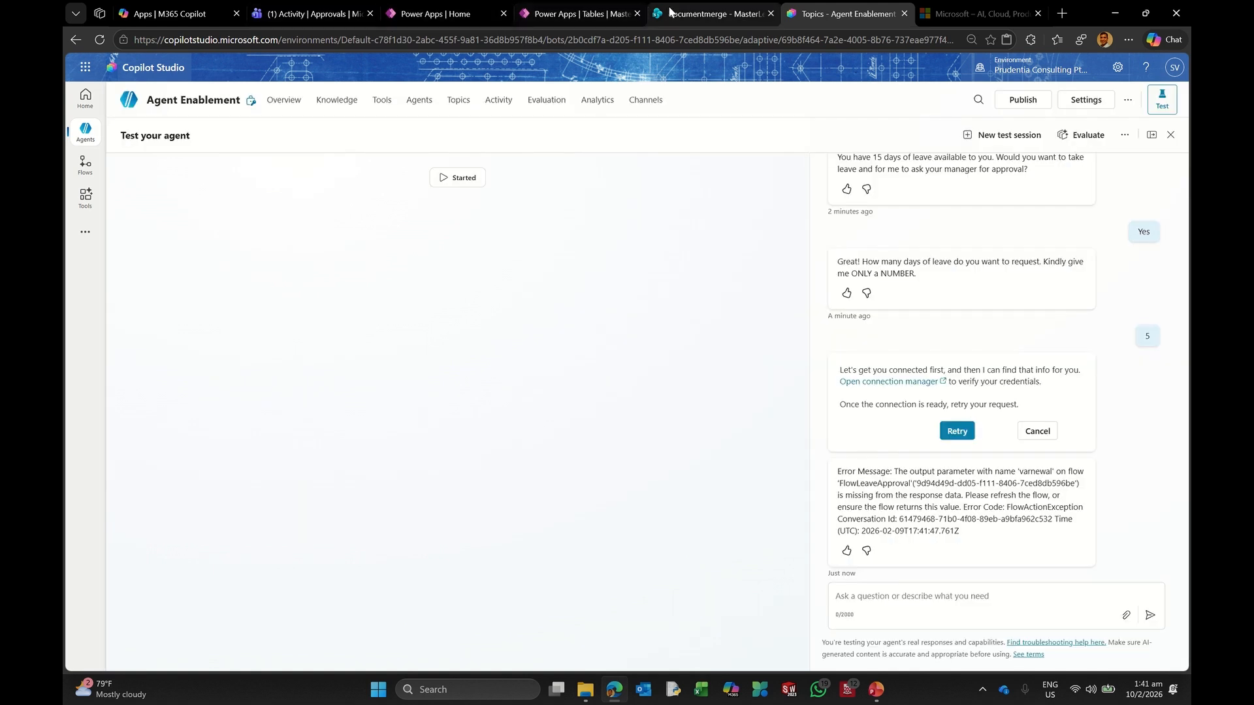
Step: Open the latest run of the FlowLeaveApproval agent flow
left_click(86, 165)
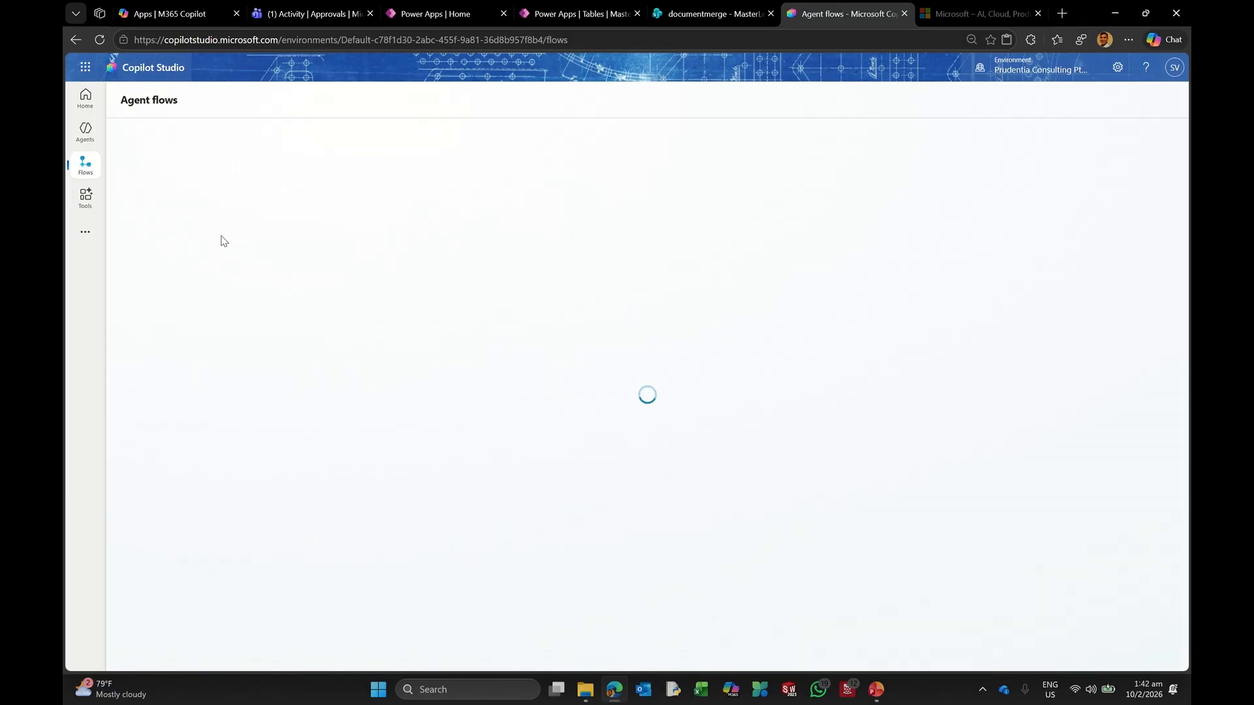
left_click(176, 289)
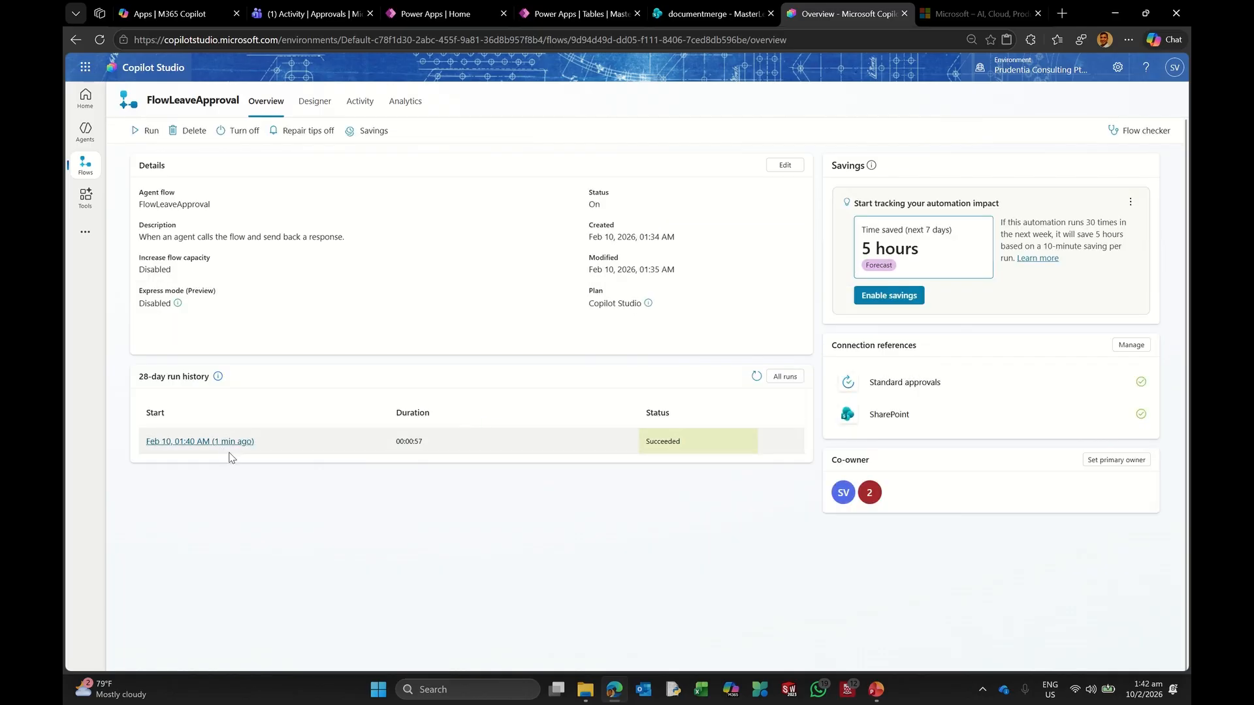
left_click(220, 442)
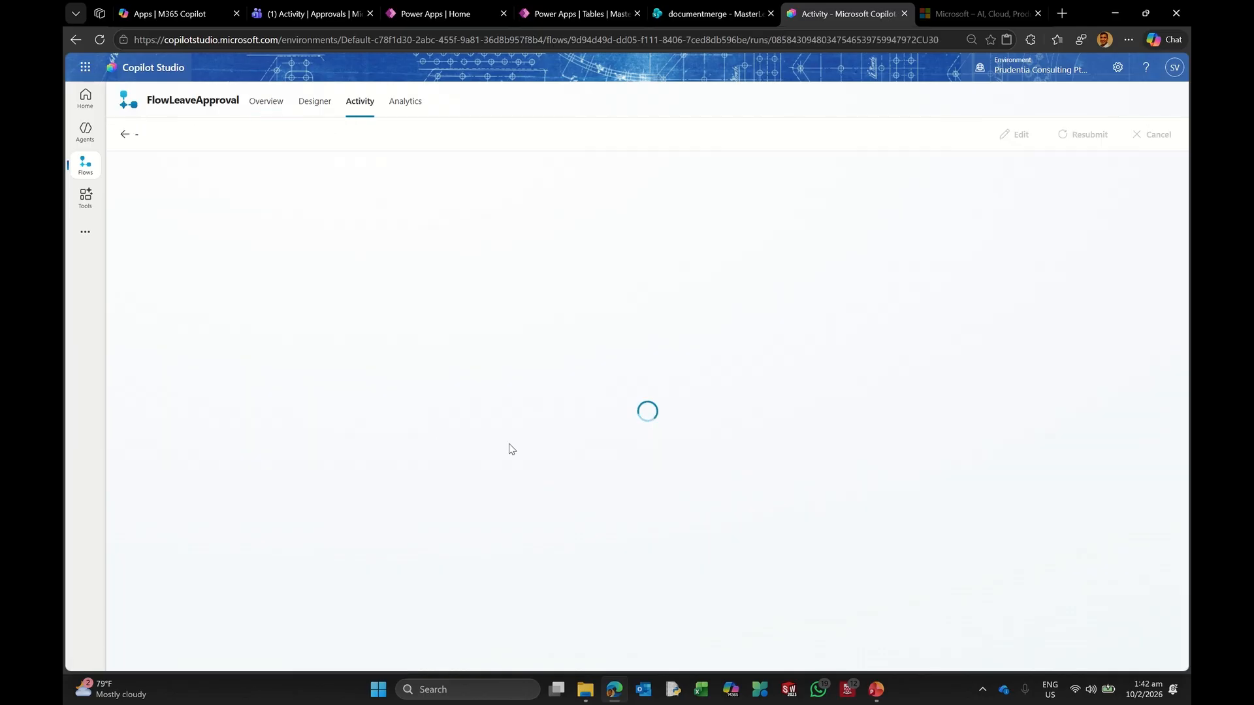
scroll(543, 363, "down", 3)
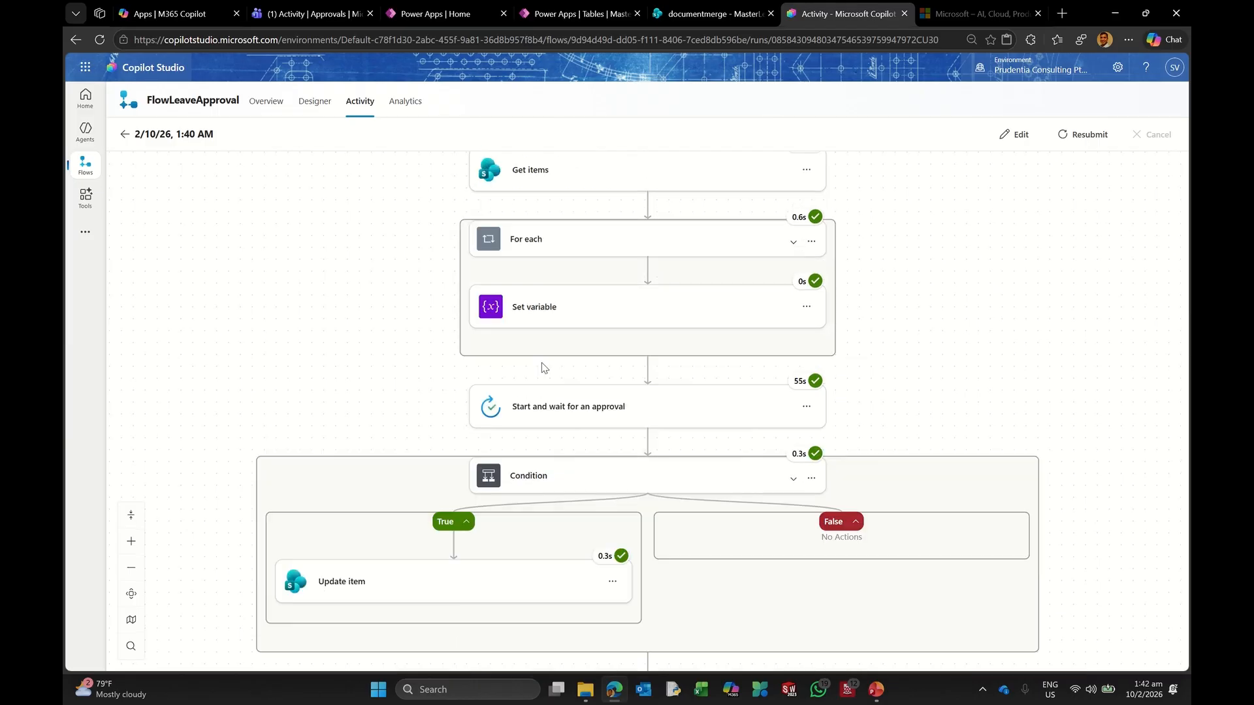
scroll(545, 365, "down", 2)
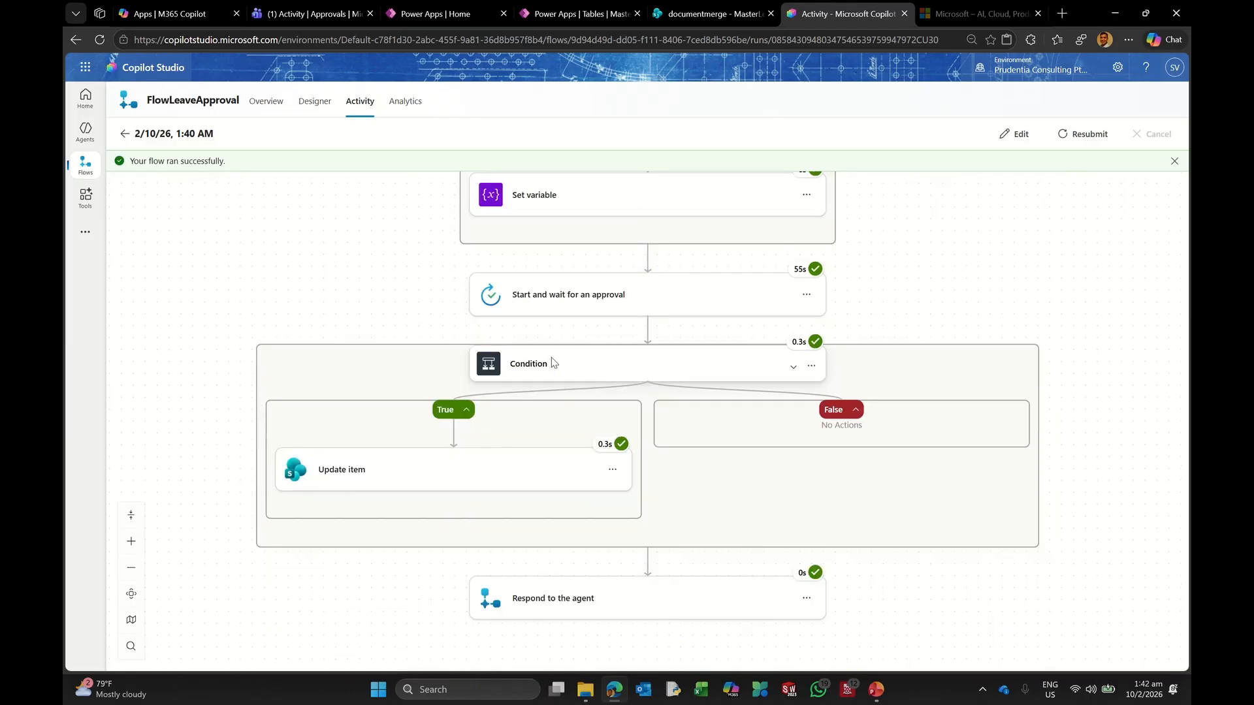
Step: Inspect the Respond to the agent step's raw inputs, then view the MasterLeave_sv list
left_click(610, 602)
scroll(692, 527, "down", 2)
scroll(673, 497, "down", 3)
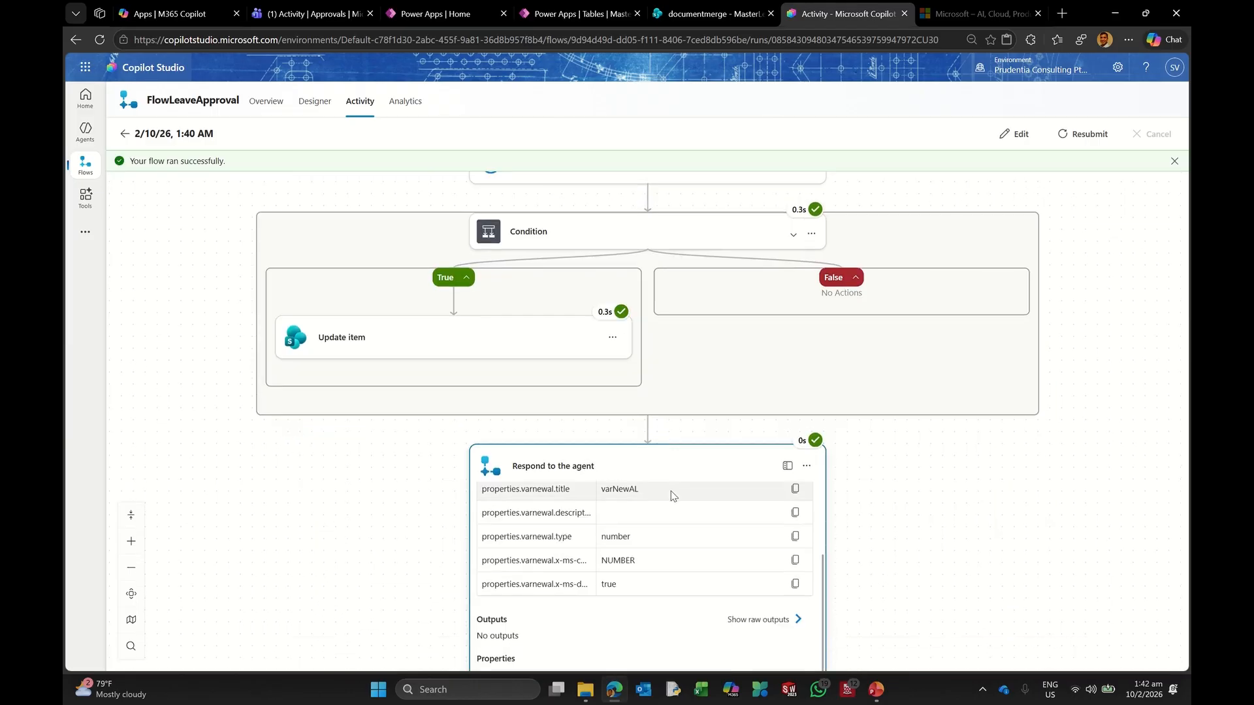
scroll(673, 496, "up", 3)
scroll(952, 504, "down", 3)
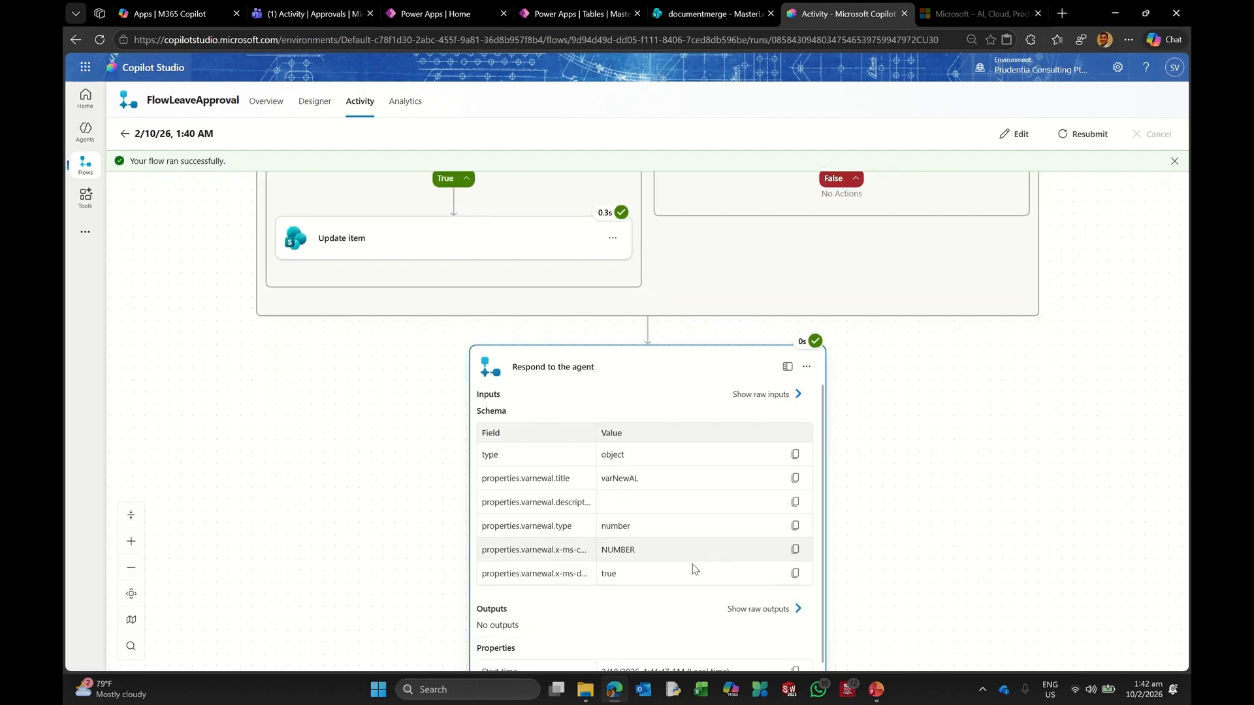
left_click(750, 609)
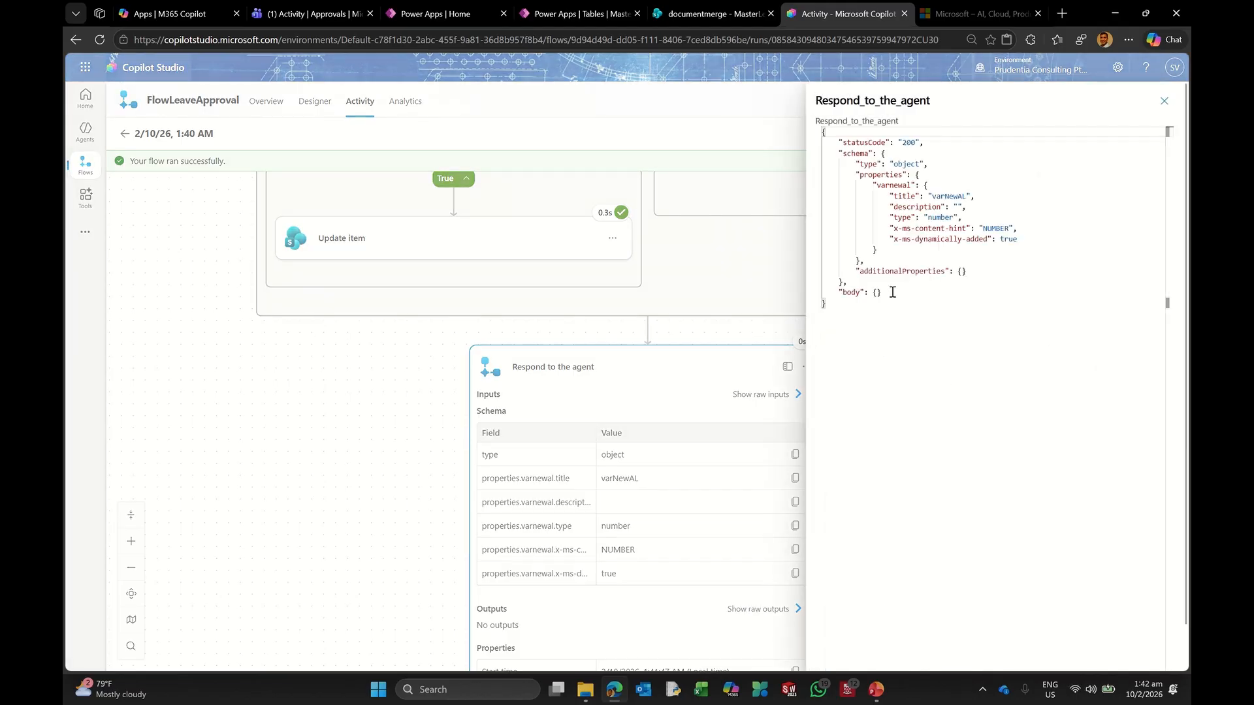
left_click(1164, 100)
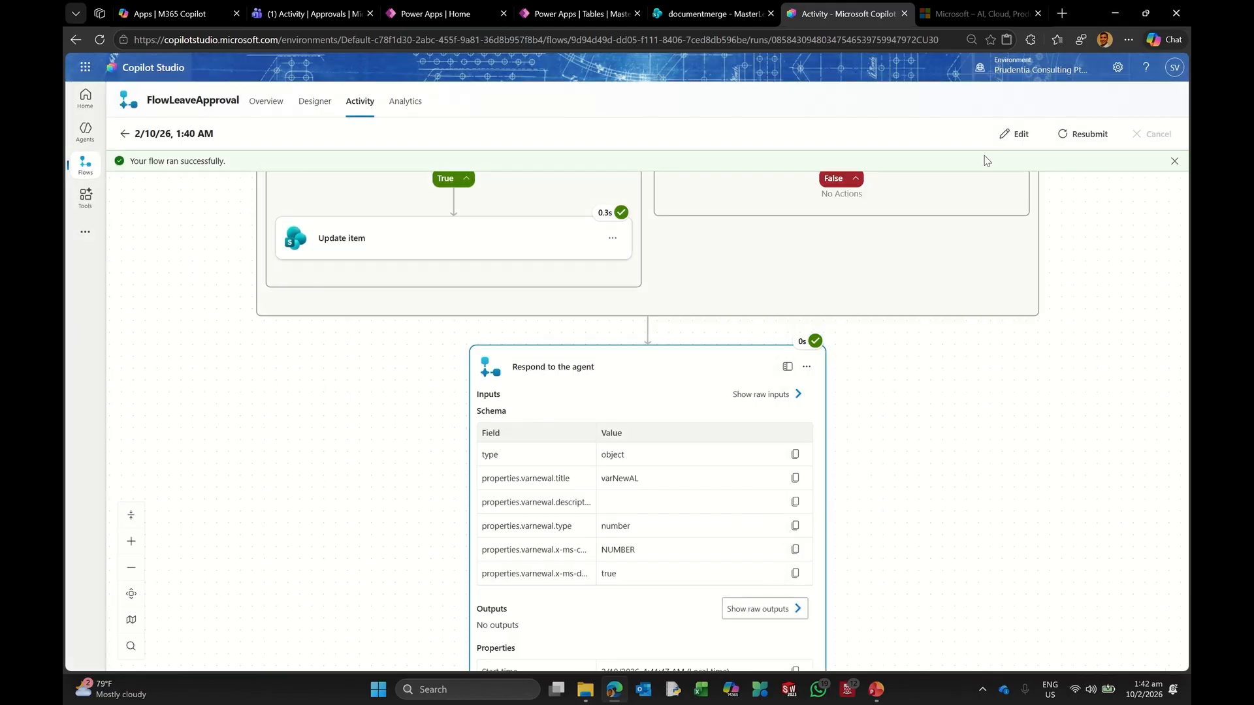
scroll(452, 268, "down", 1)
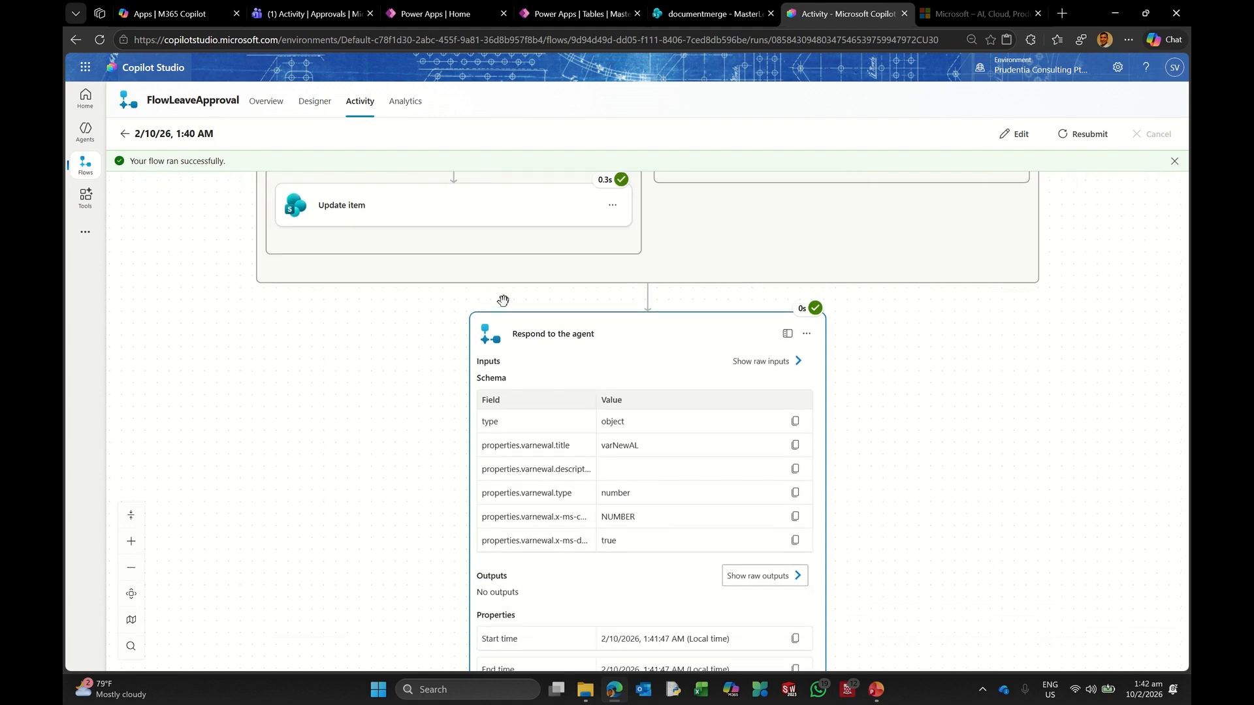
scroll(496, 299, "up", 3)
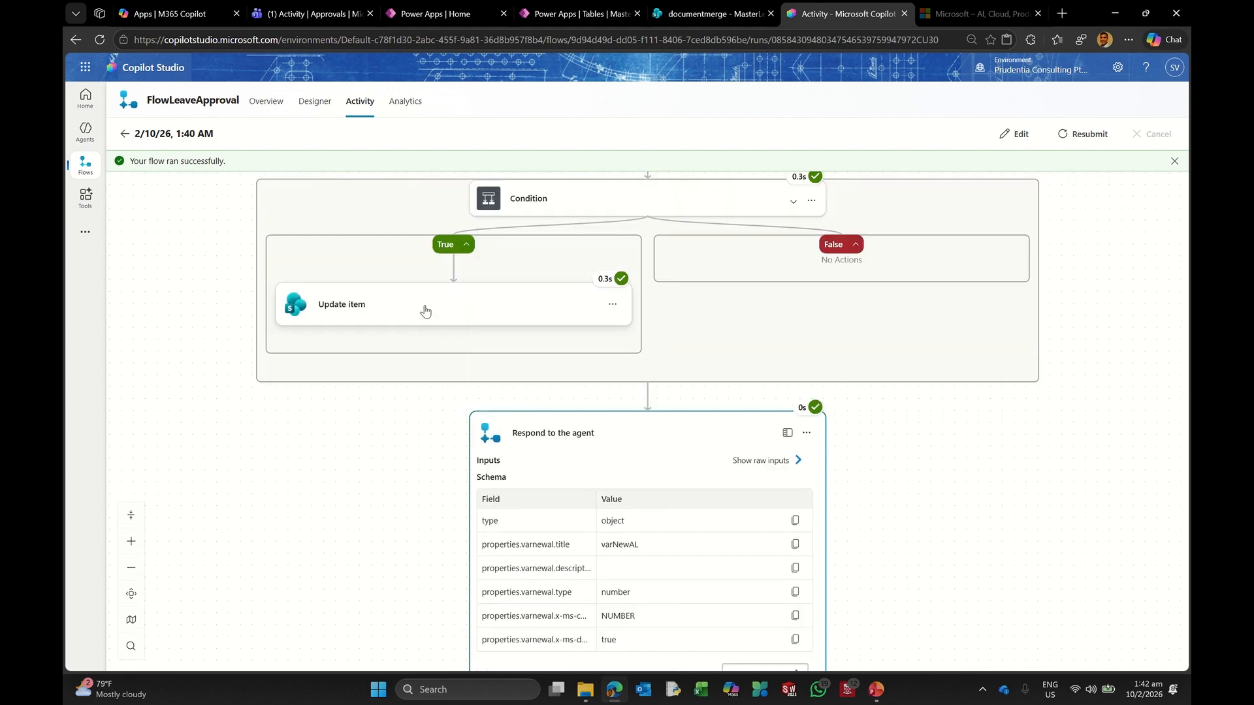
left_click(711, 13)
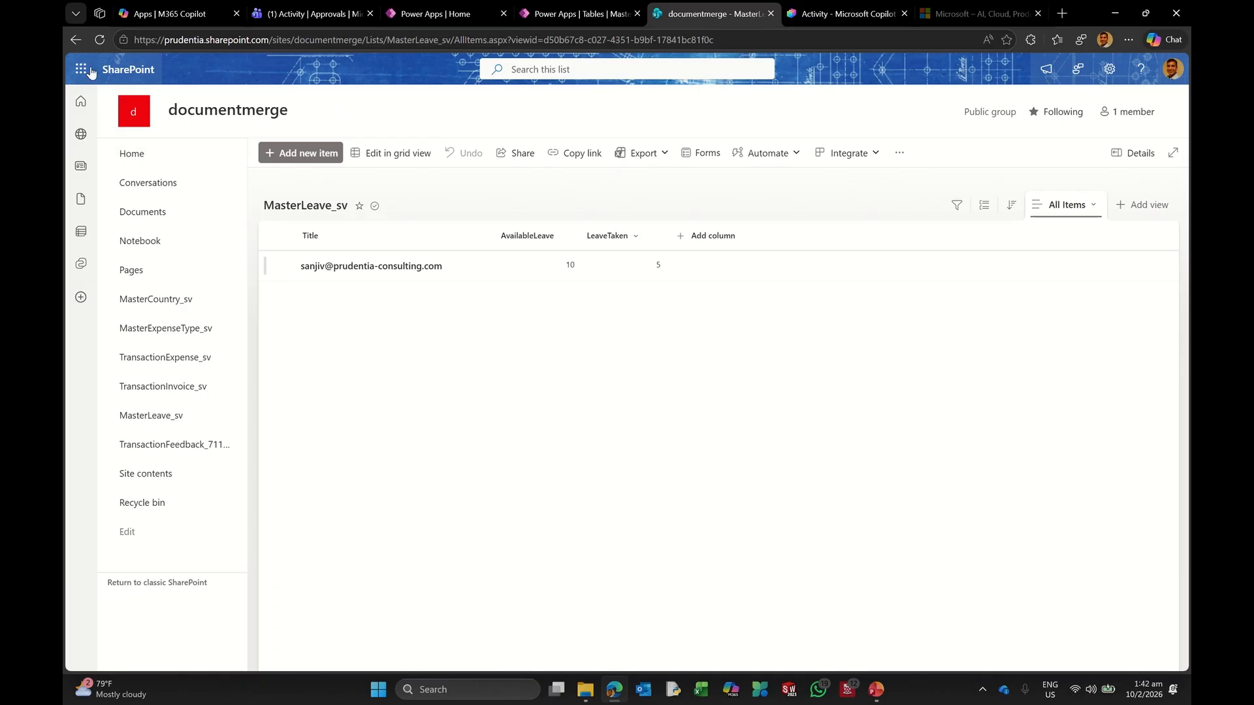
Step: Reload the MasterLeave_sv list to verify AvailableLeave 10 and LeaveTaken 5, then return to the flow run
left_click(98, 40)
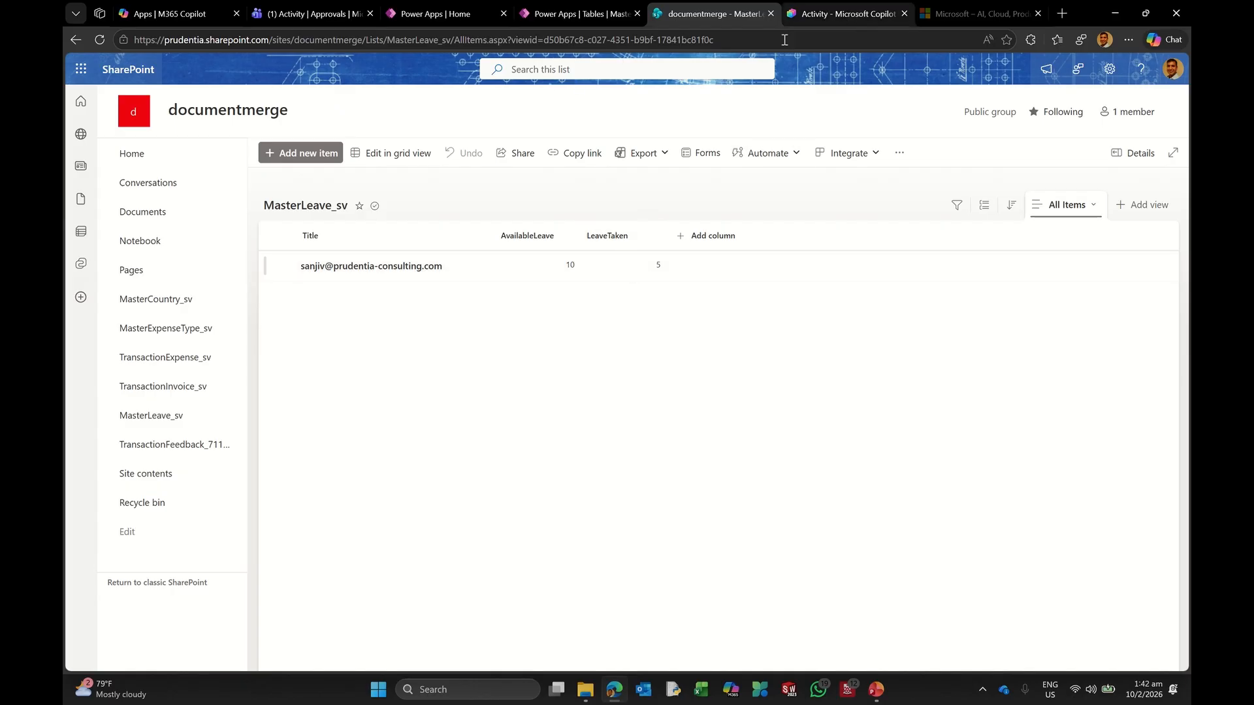
left_click(837, 17)
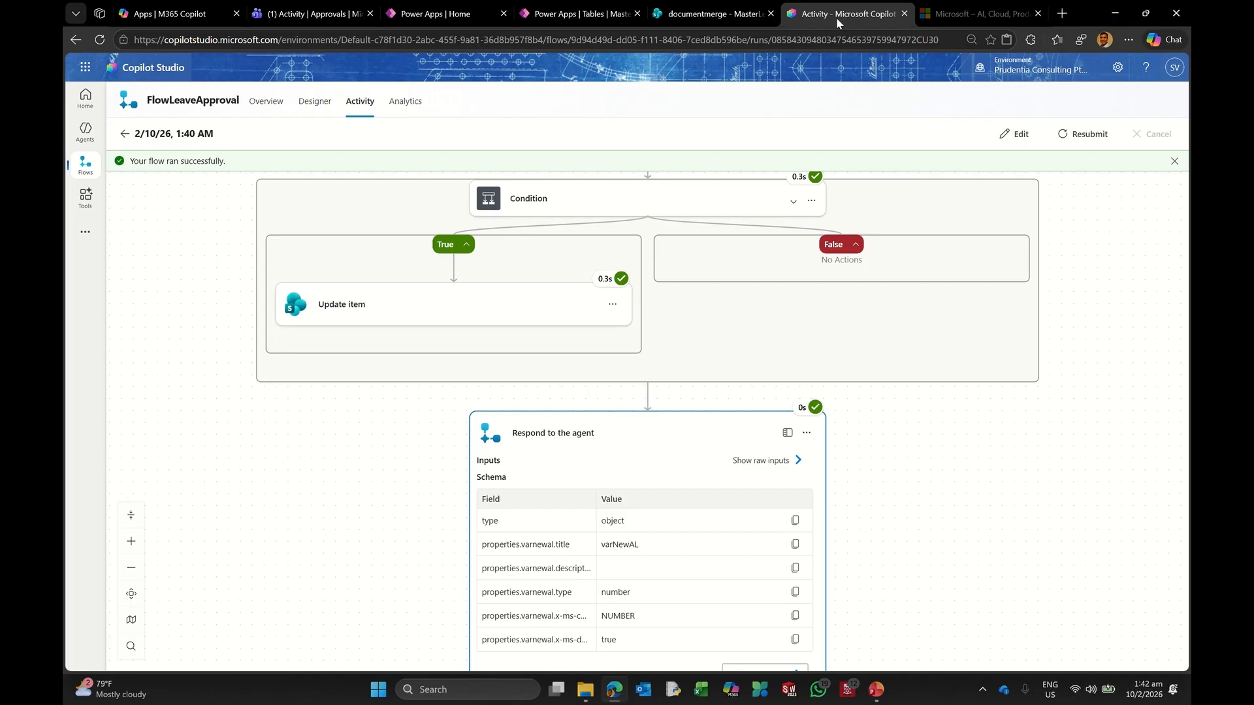
Step: Recheck the Respond to the agent raw inputs, then open FlowLeaveApproval in the designer
scroll(884, 495, "down", 3)
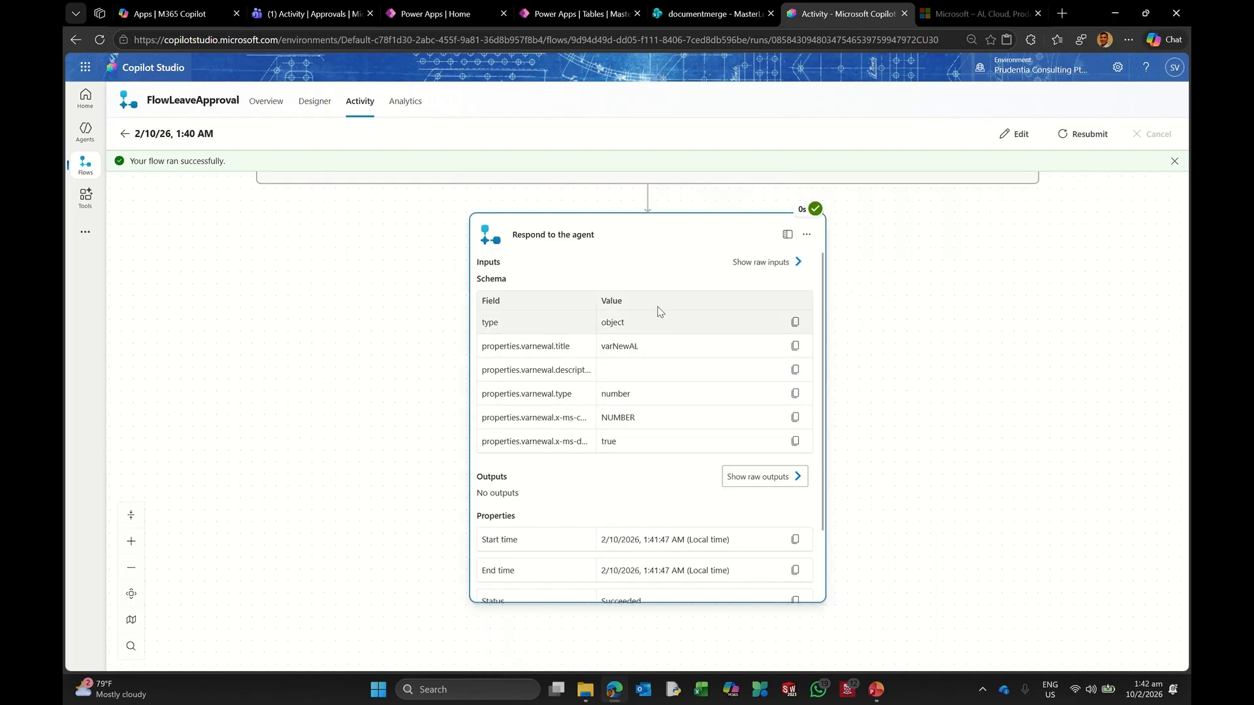
left_click(763, 262)
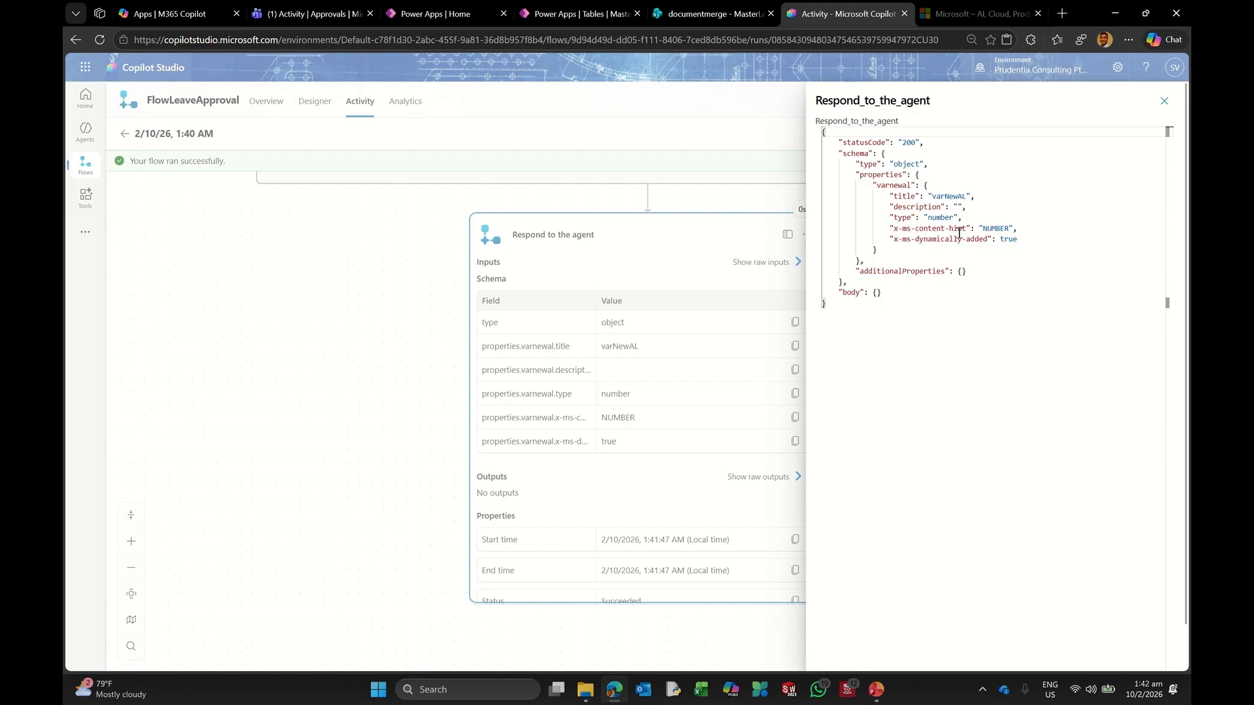
left_click(1166, 103)
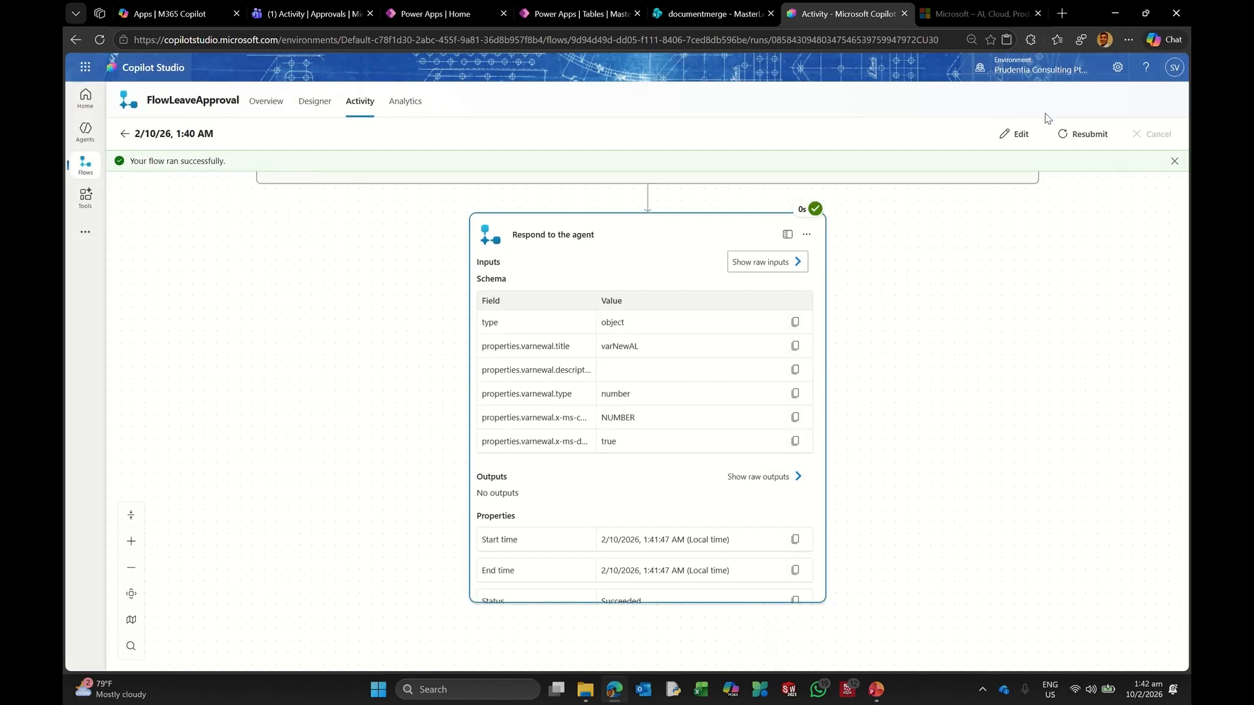
left_click(1012, 133)
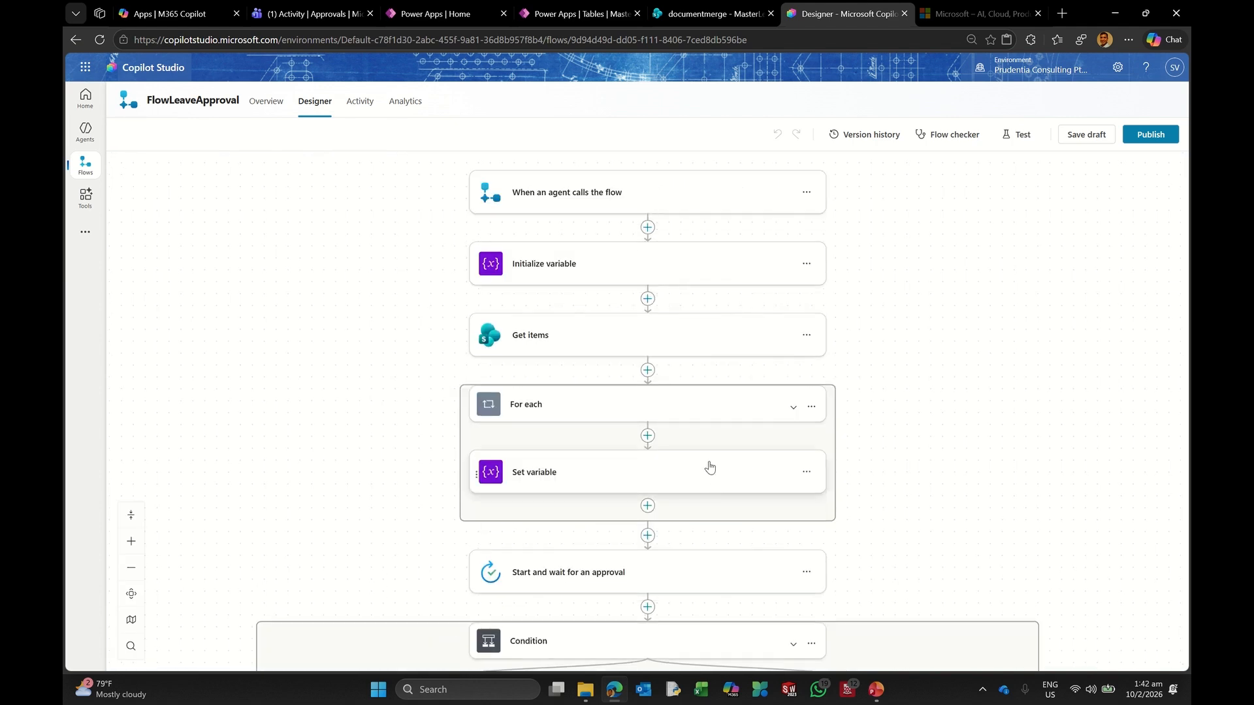
Step: Expand the Respond to the agent step and select its empty varNewAL value field
scroll(679, 457, "down", 2)
scroll(679, 457, "down", 4)
left_click(554, 447)
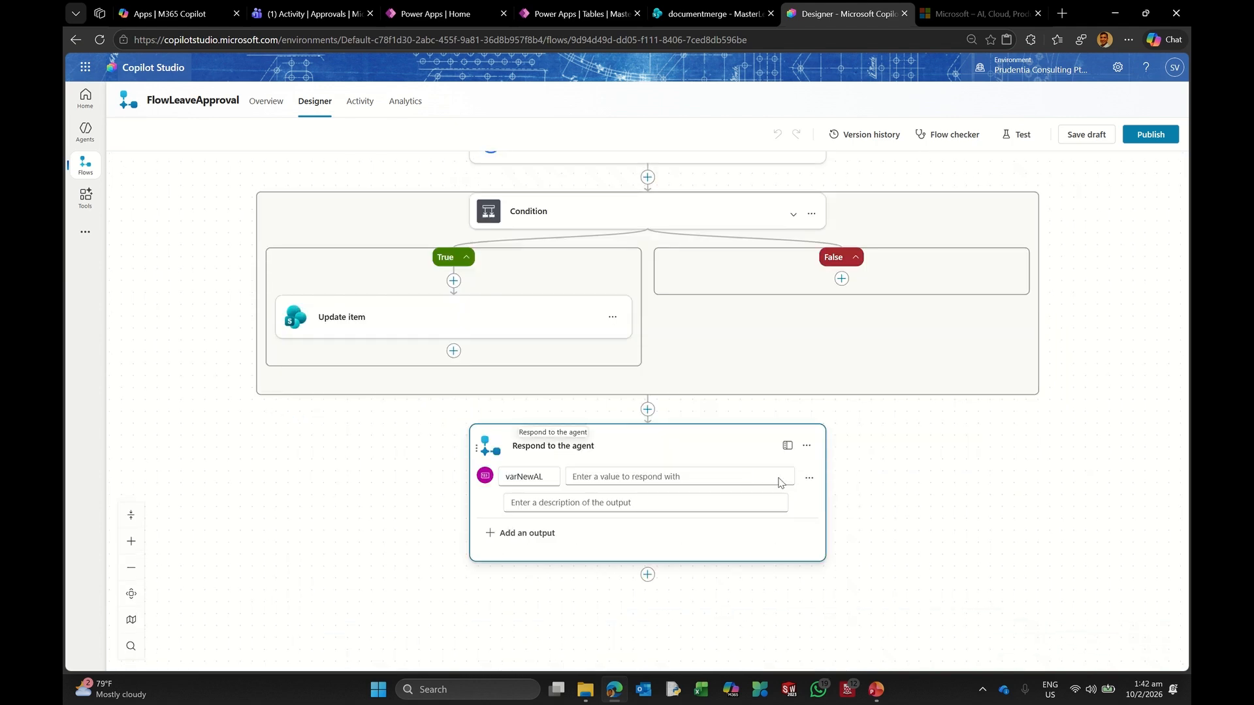
left_click(601, 477)
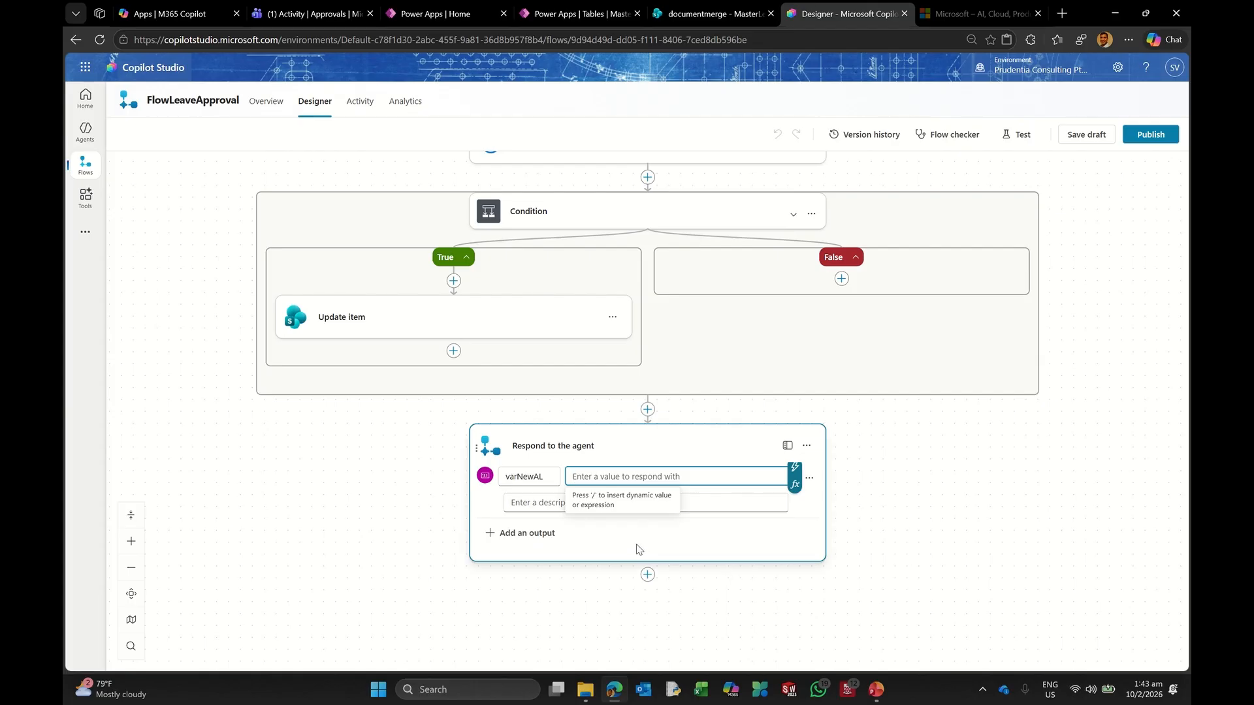
scroll(711, 565, "up", 1)
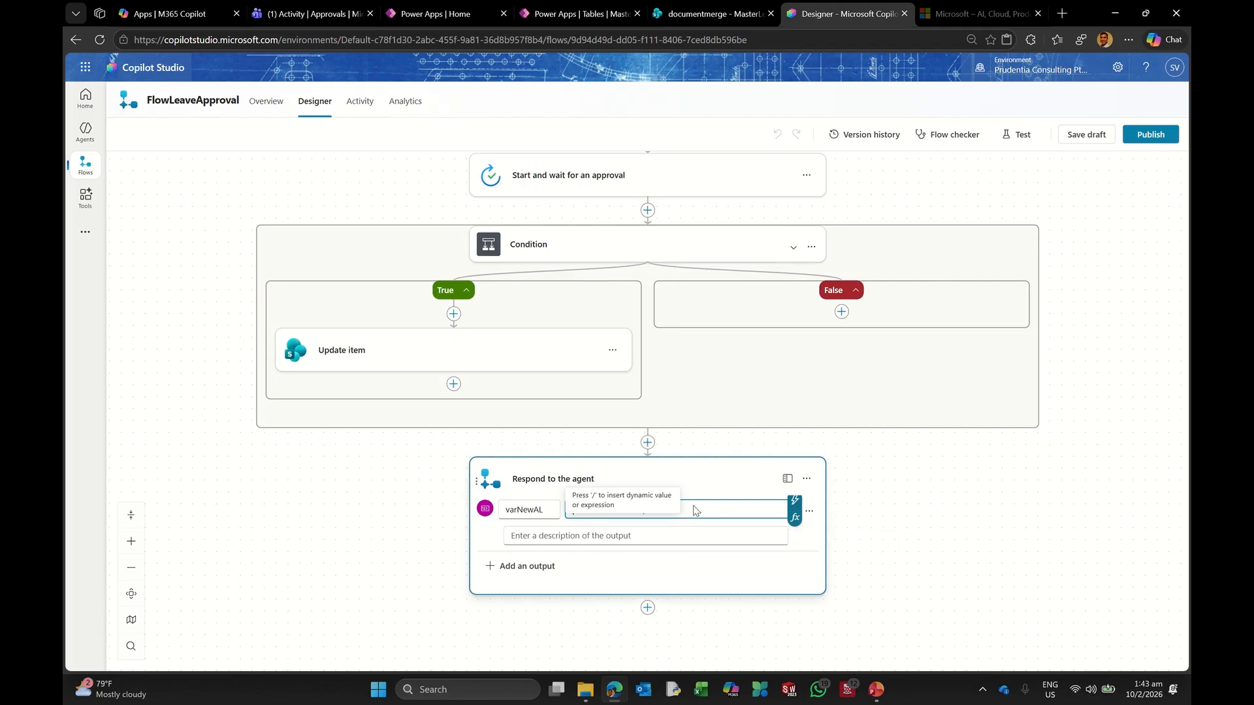
Step: Set varNewAL to the expression sub(varALeave, varLrequest)
left_click(795, 520)
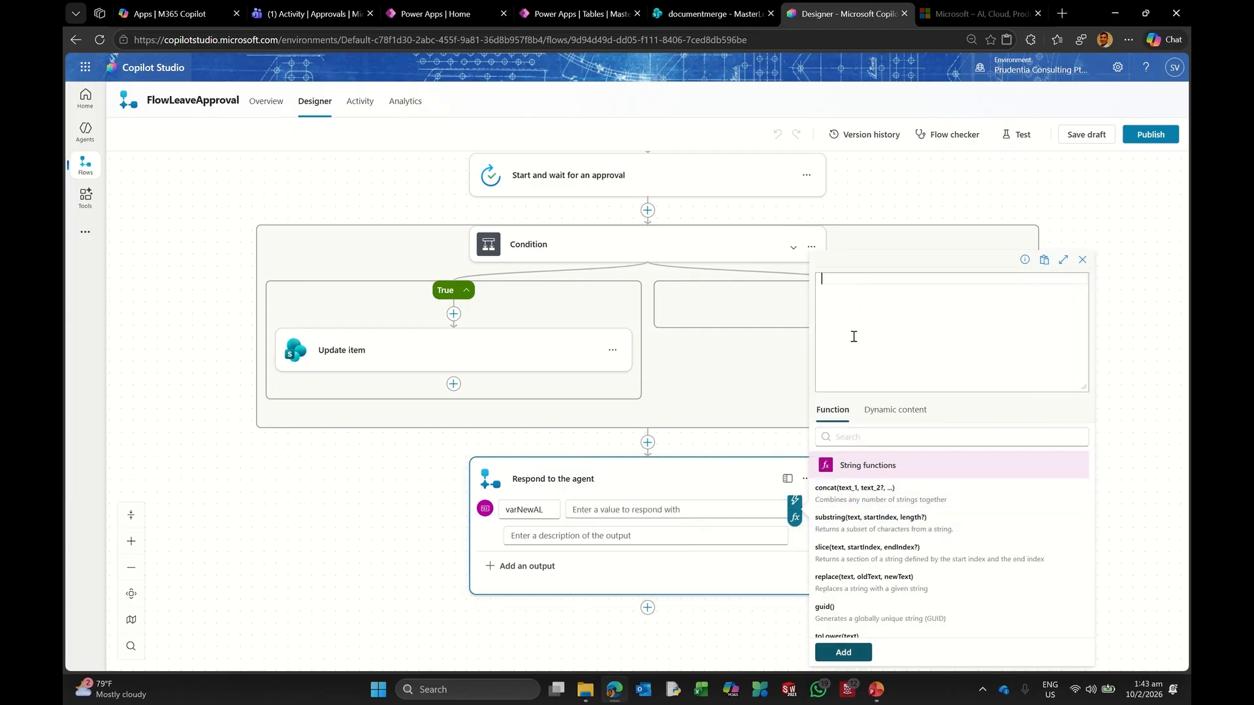
type("sub")
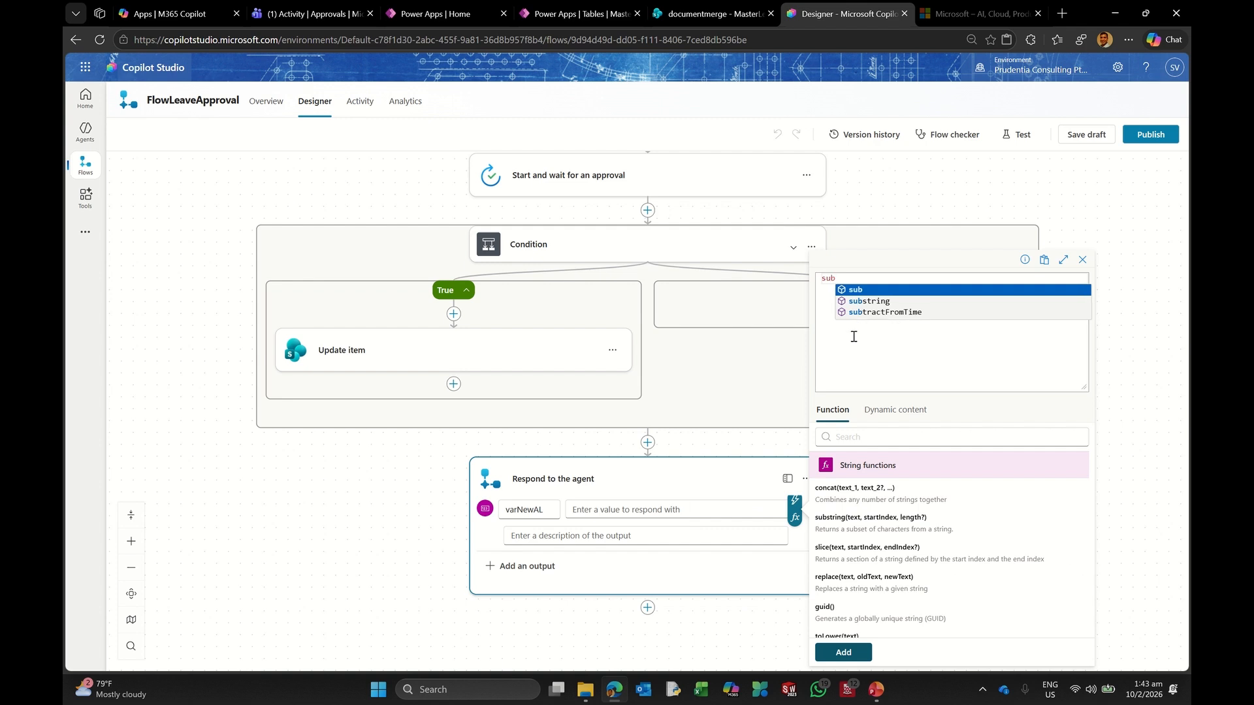
left_click(871, 292)
type("(")
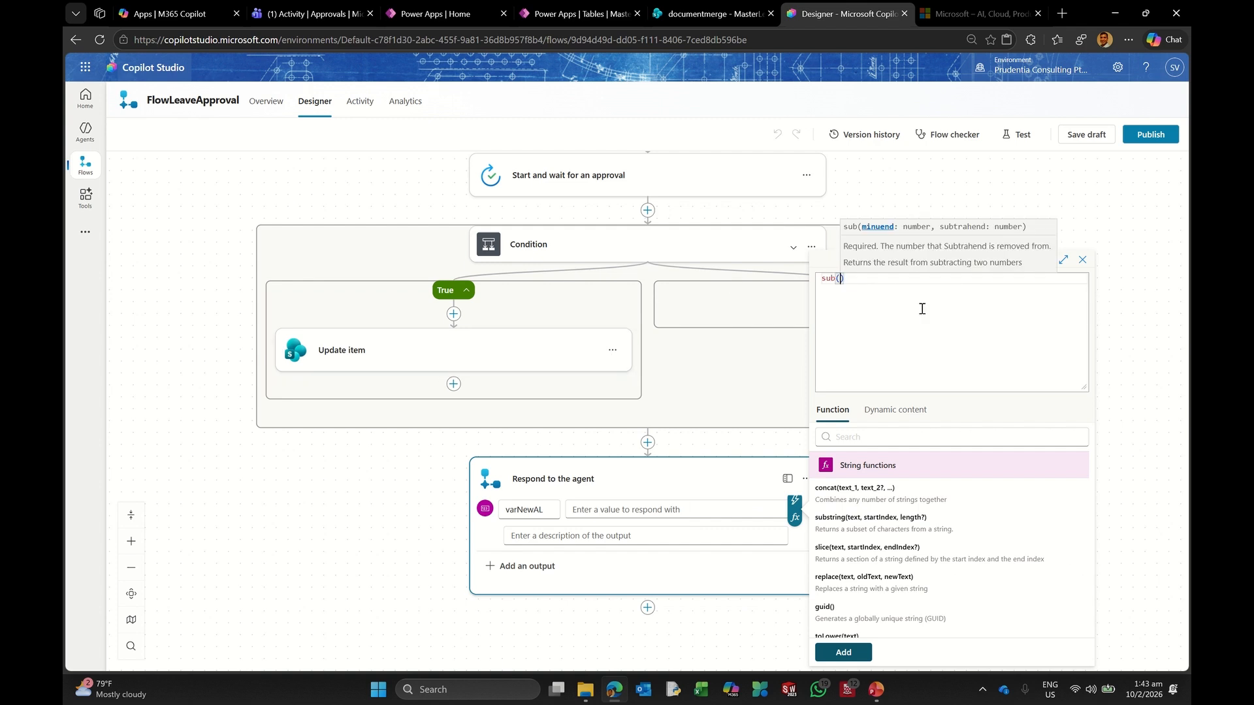
left_click(897, 412)
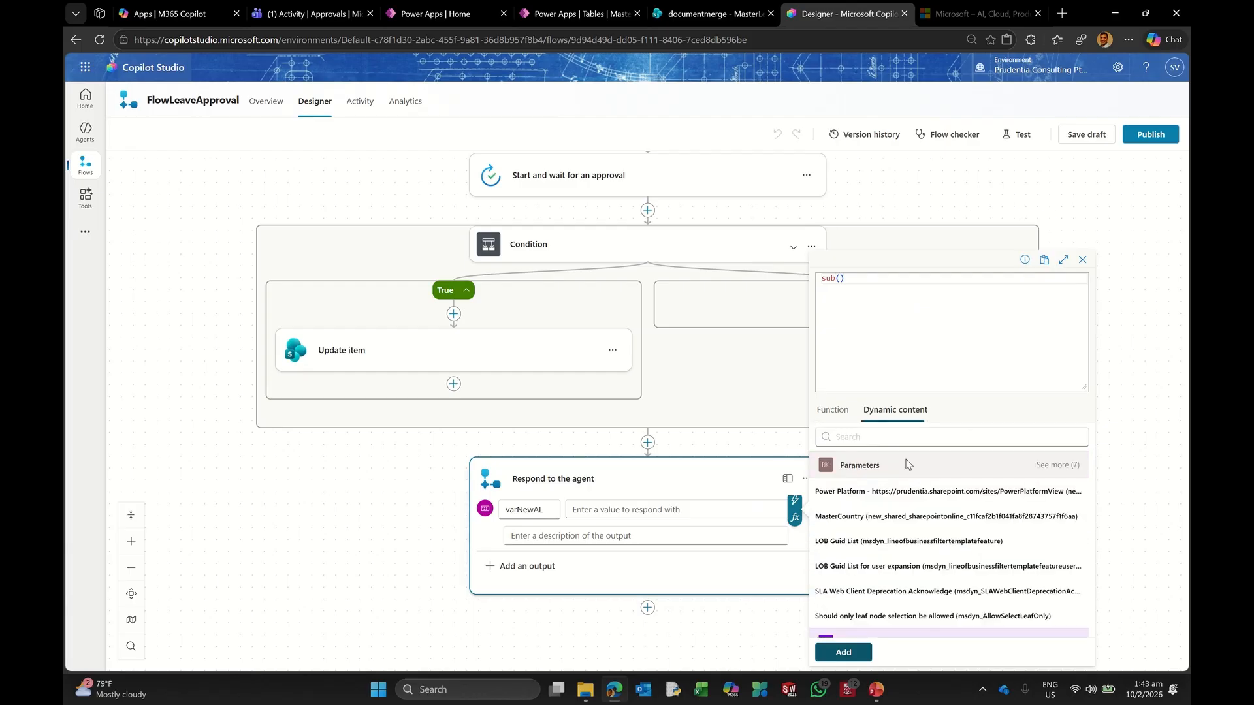
scroll(953, 523, "down", 10)
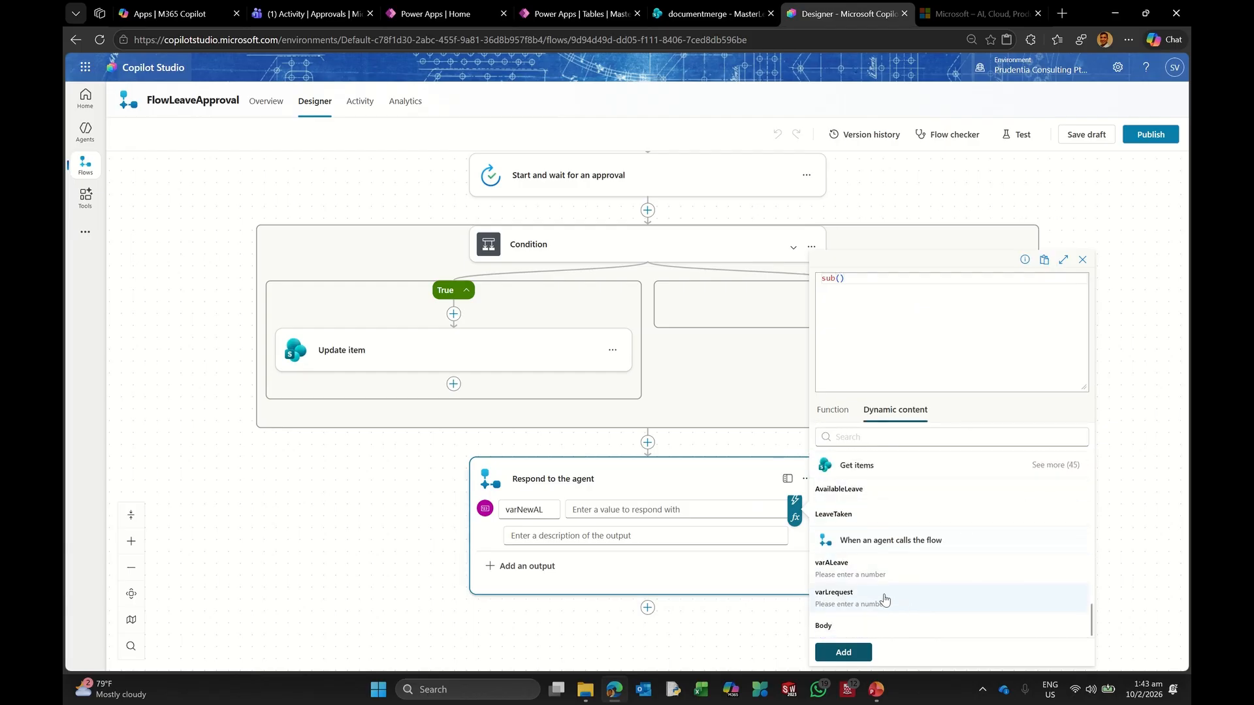
left_click(864, 565)
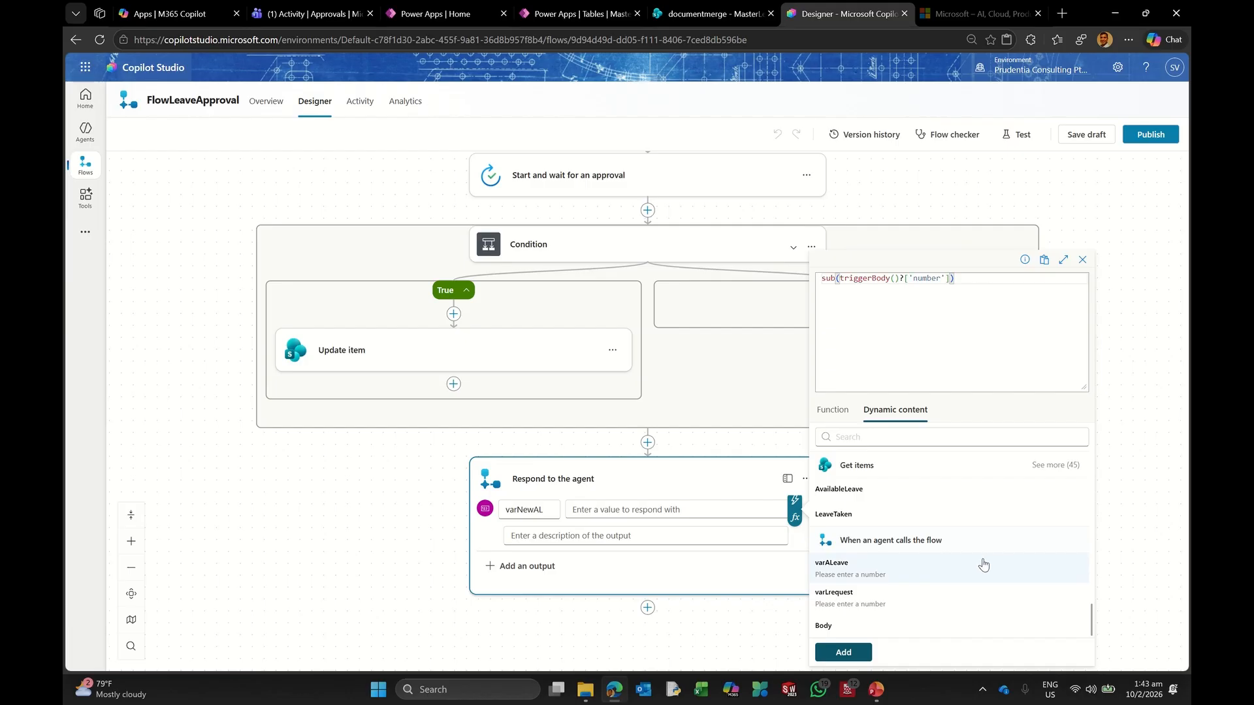
type(",")
left_click(864, 593)
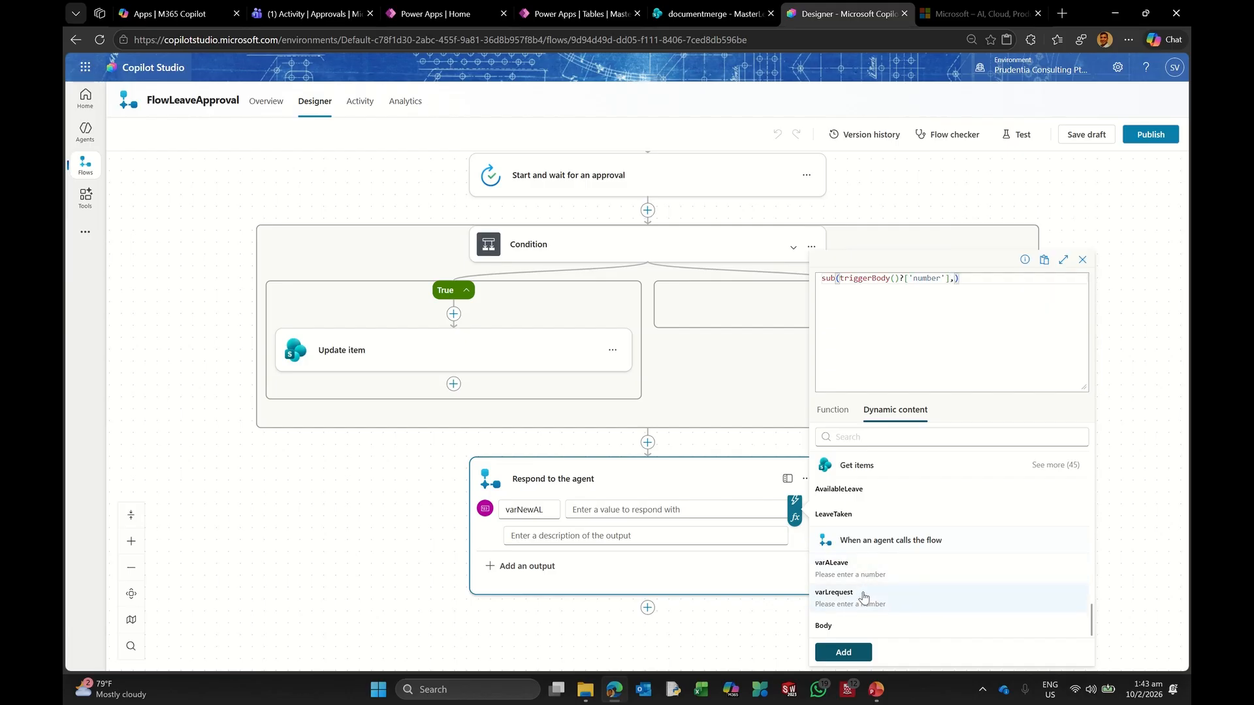
left_click(862, 656)
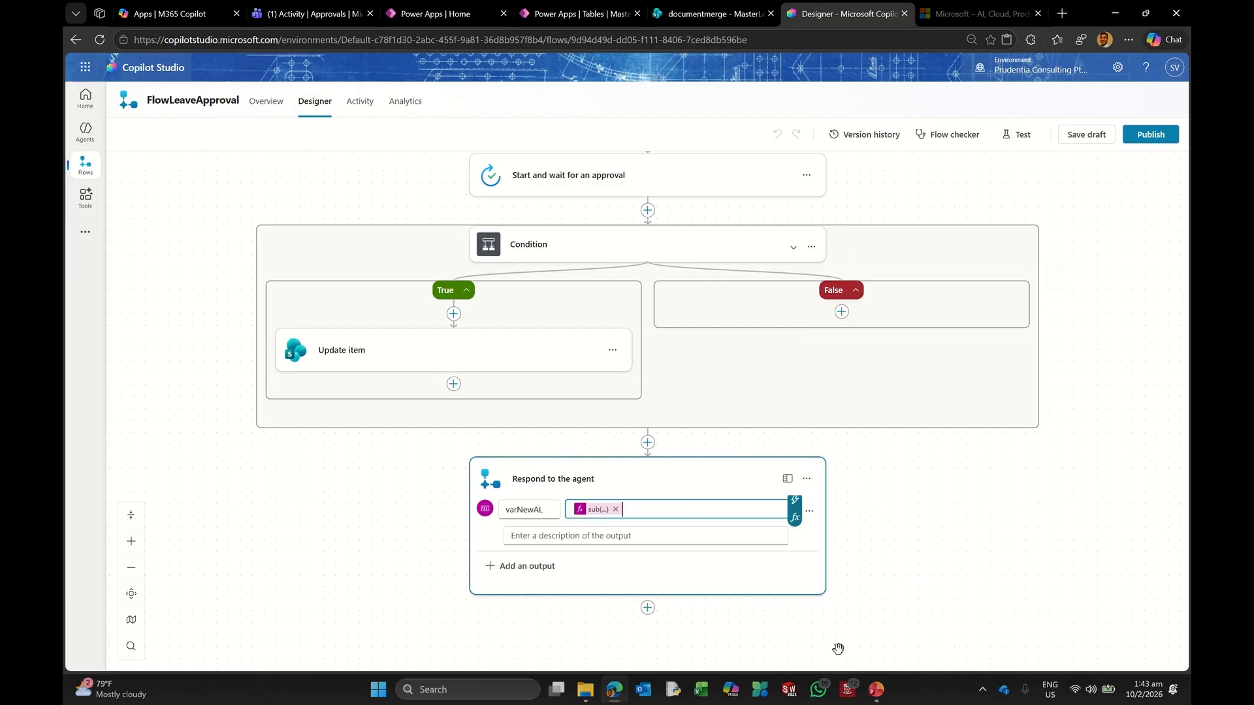
Step: Save the flow as a draft, publish it, and return to the MasterLeave_sv list
left_click(1080, 135)
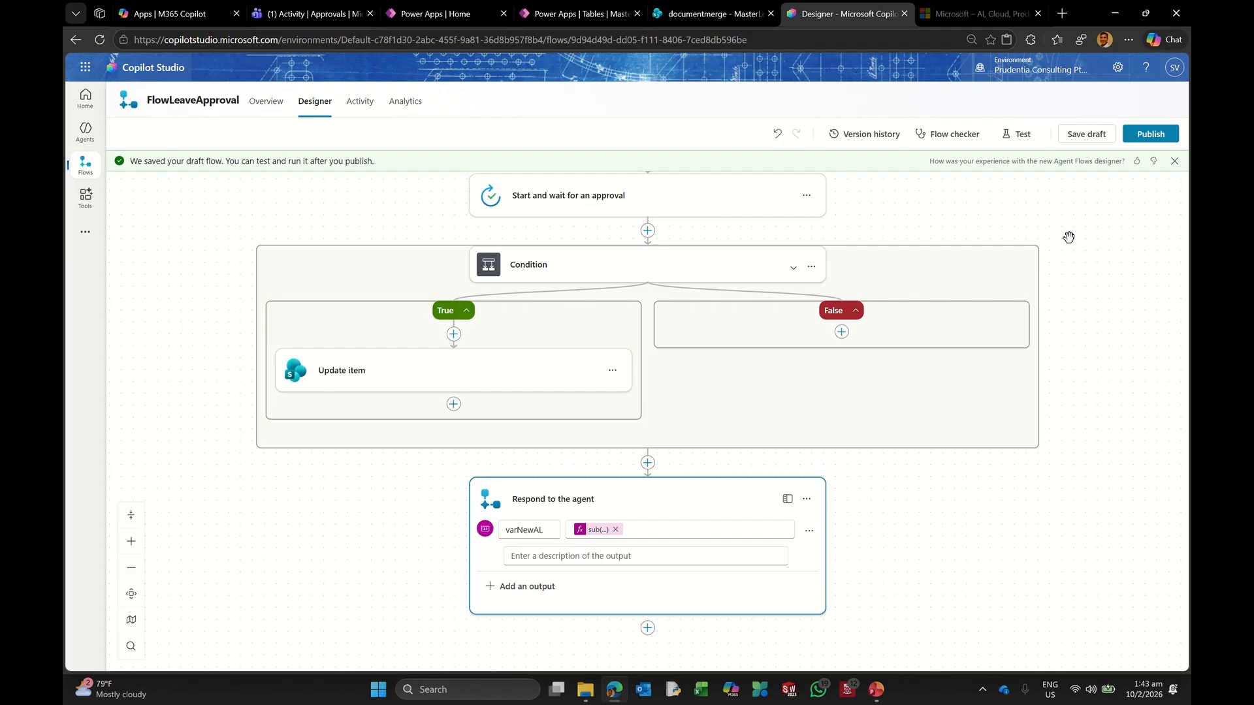
left_click(1151, 143)
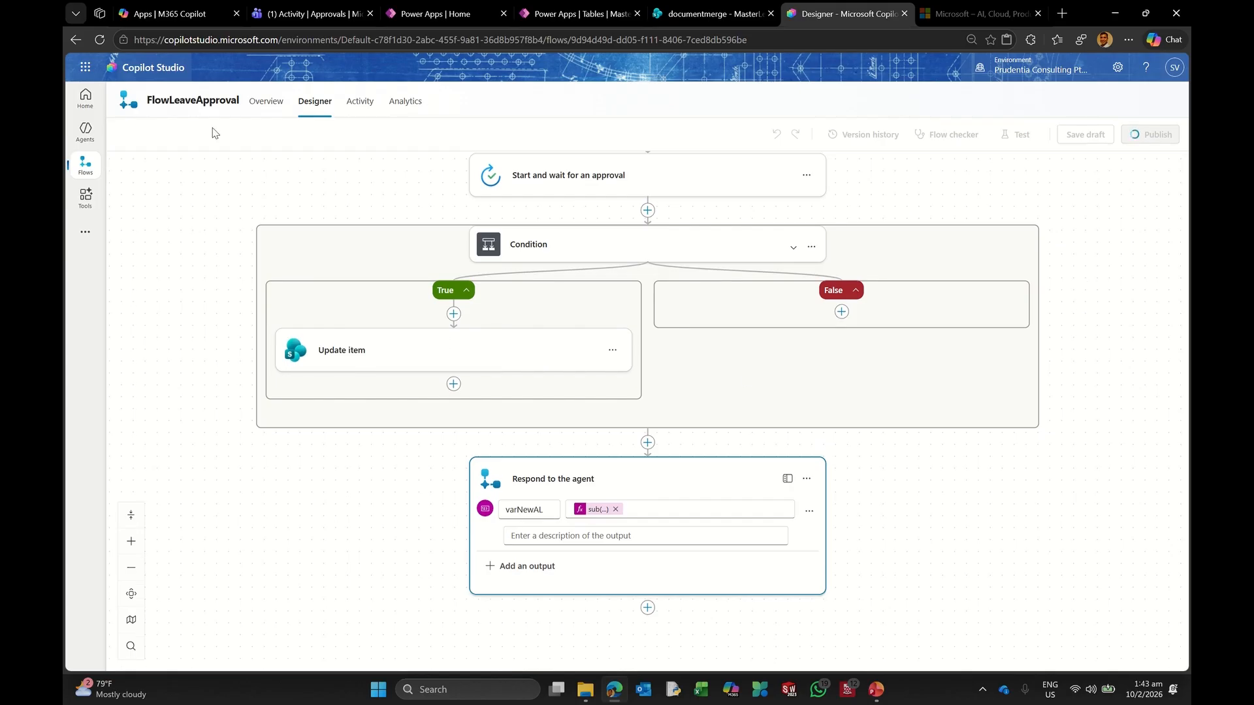
left_click(697, 15)
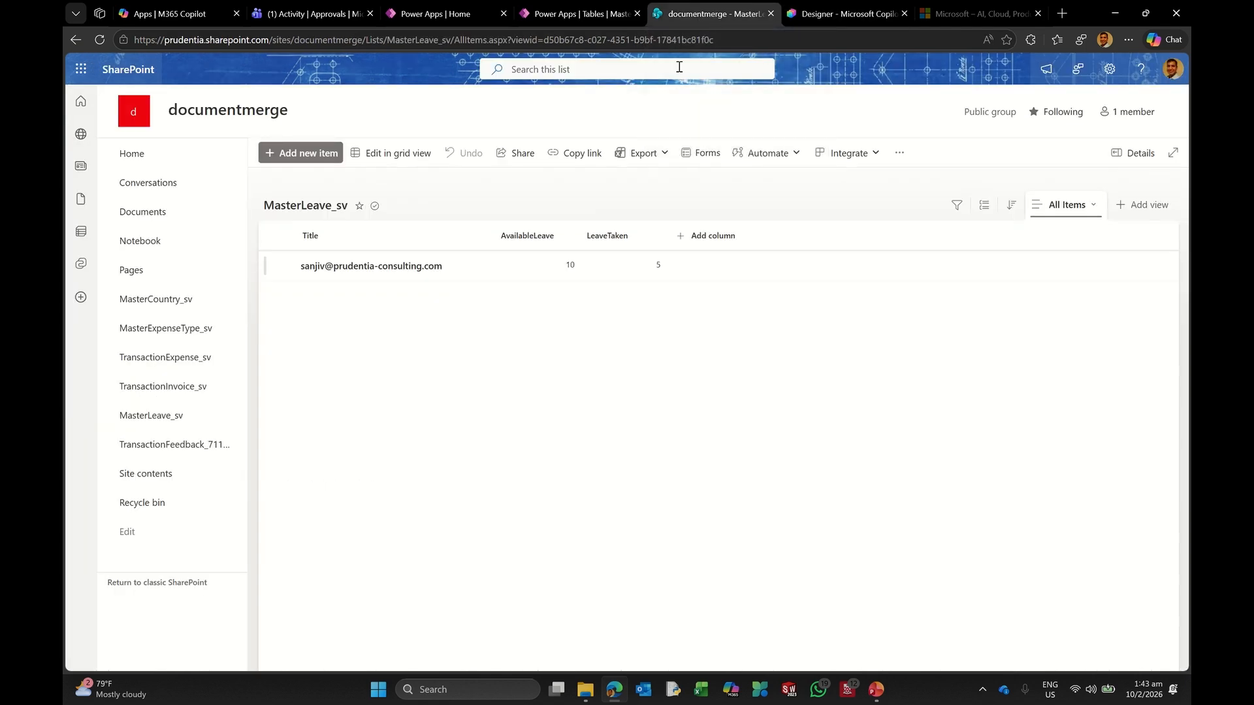
Step: Reset the leave record in grid view to AvailableLeave 15 and LeaveTaken 0
left_click(550, 268)
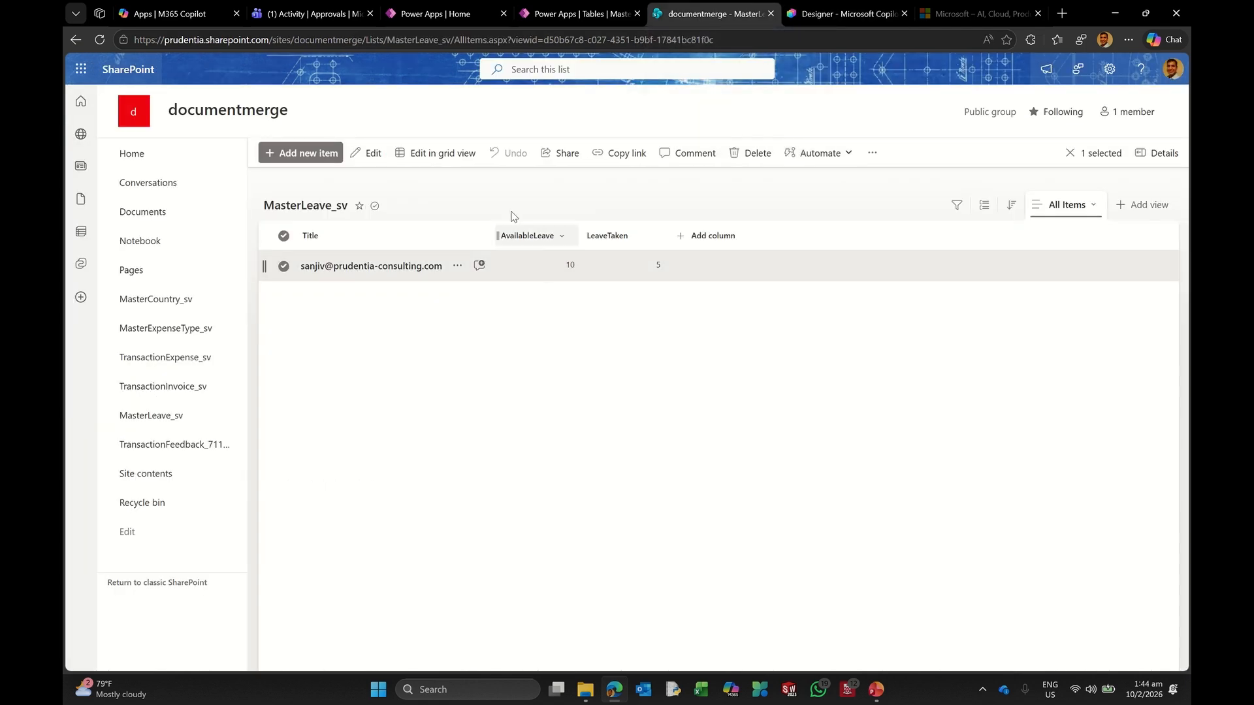
left_click(436, 153)
left_click(578, 266)
left_click(579, 265)
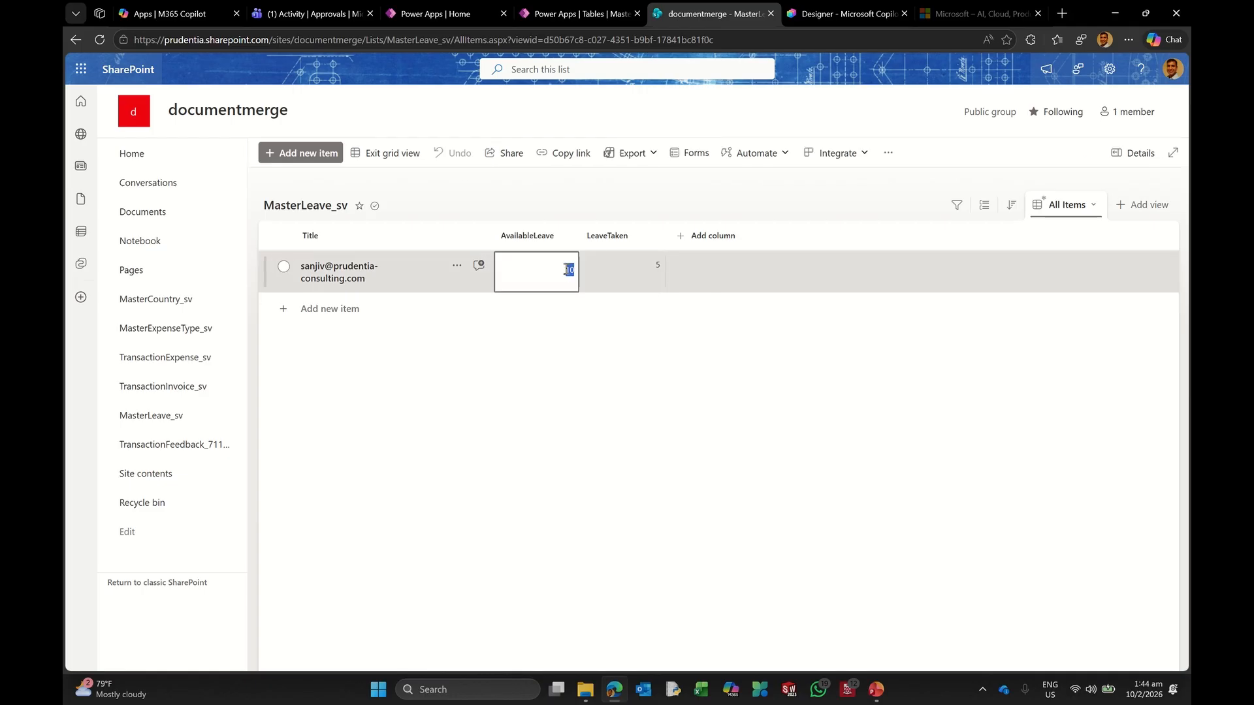
type("15")
left_click(642, 280)
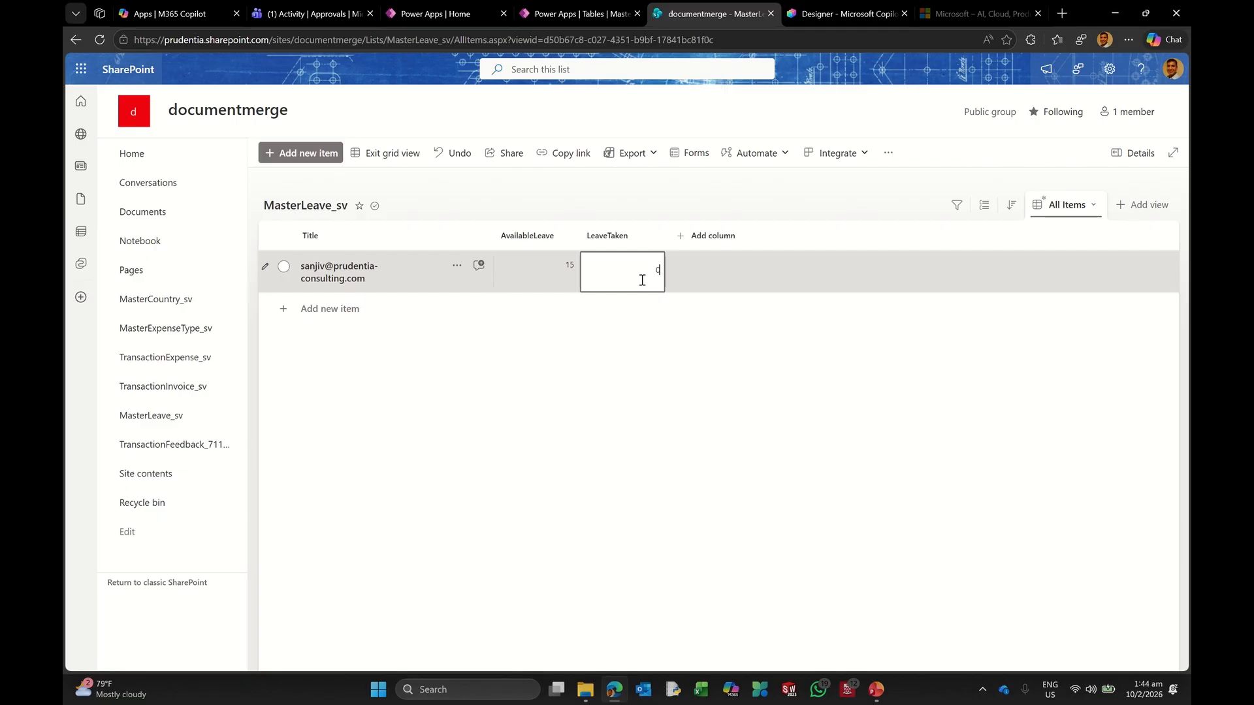
left_click(622, 363)
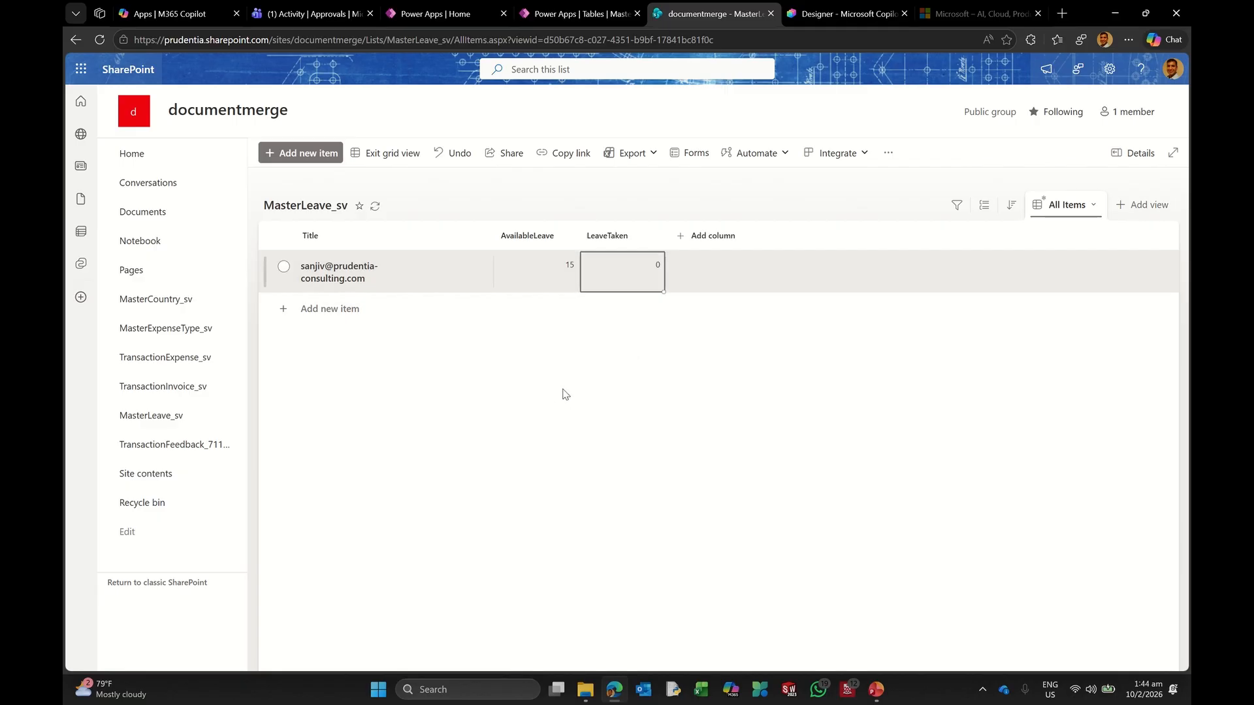
left_click(386, 153)
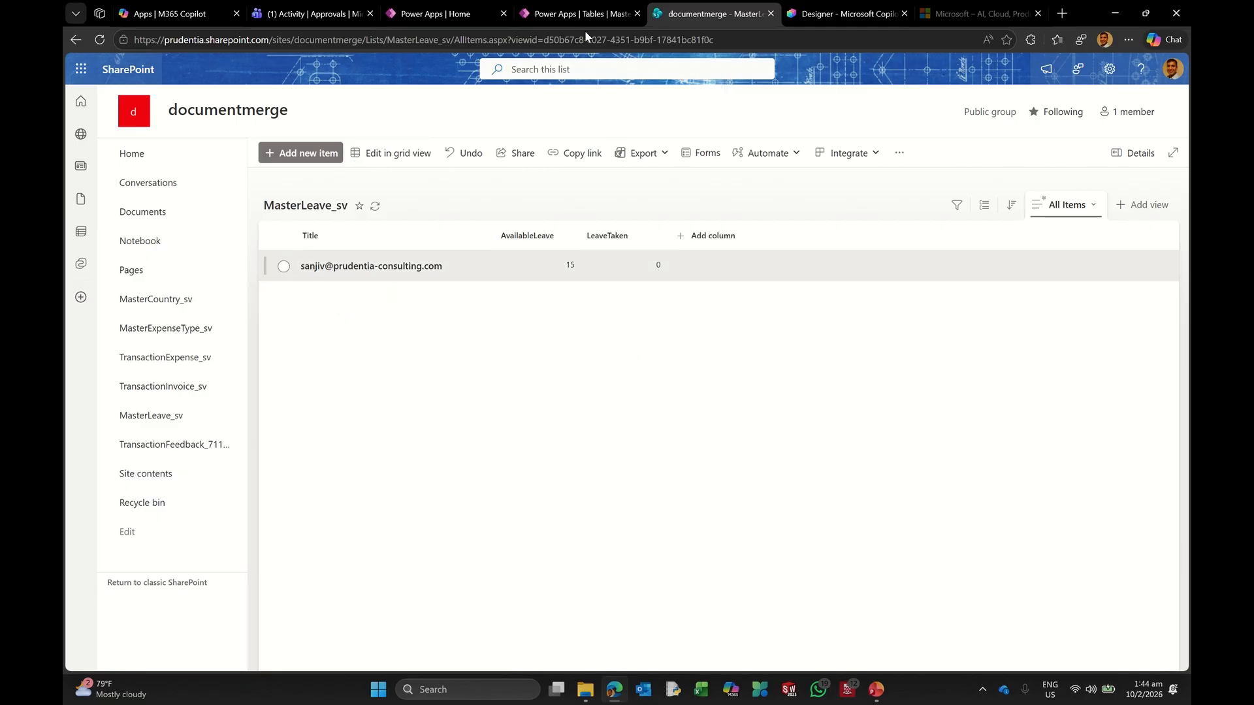
Step: In Agent Enablement's TopicLeave topic, refresh the FlowLeaveApproval action
left_click(842, 13)
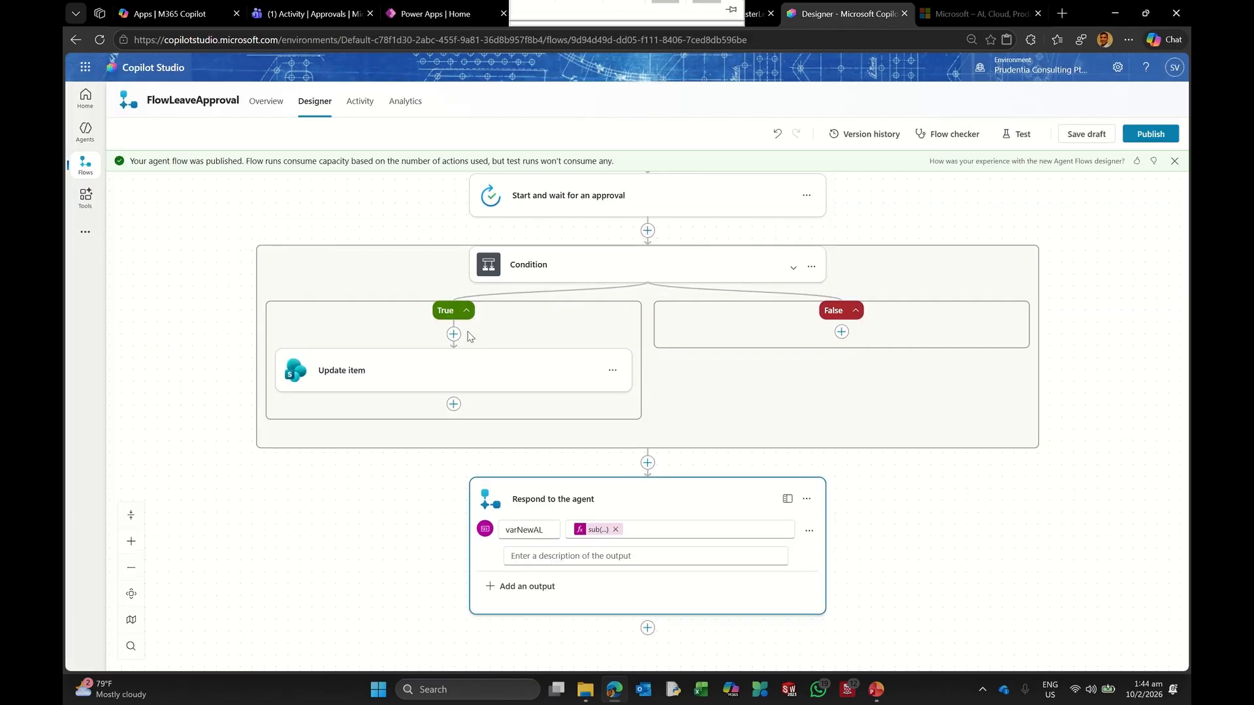
left_click(84, 131)
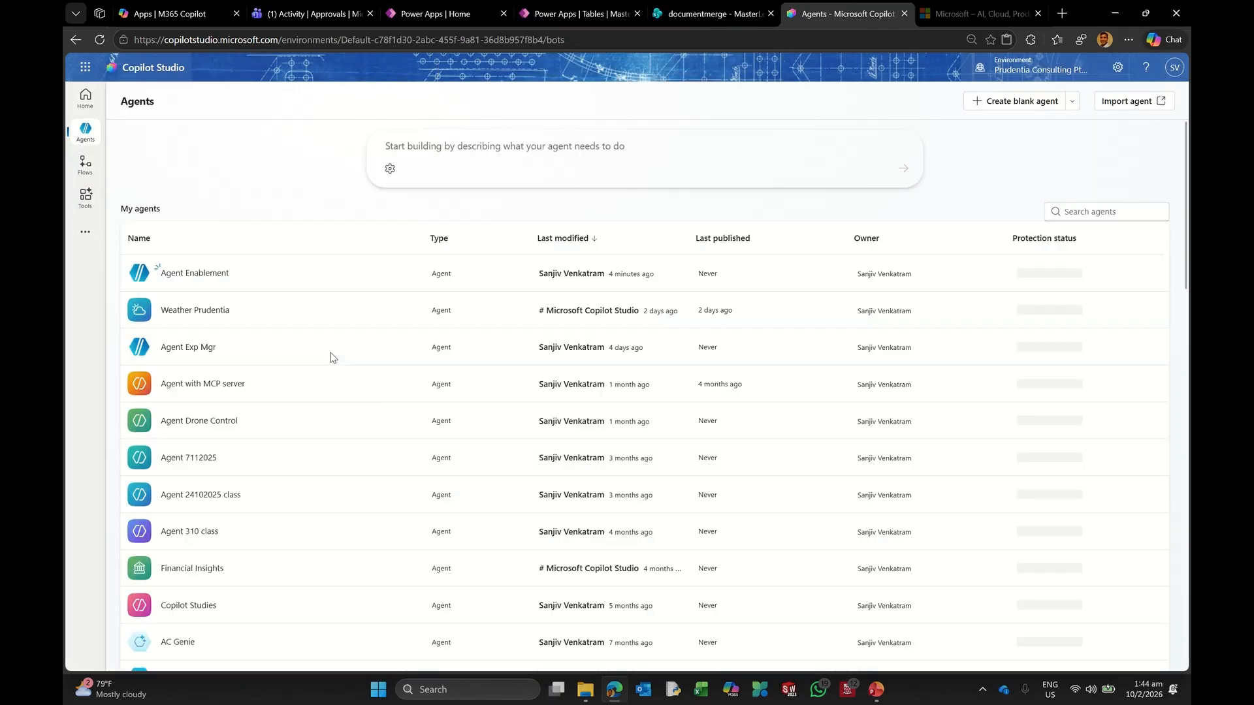
left_click(195, 273)
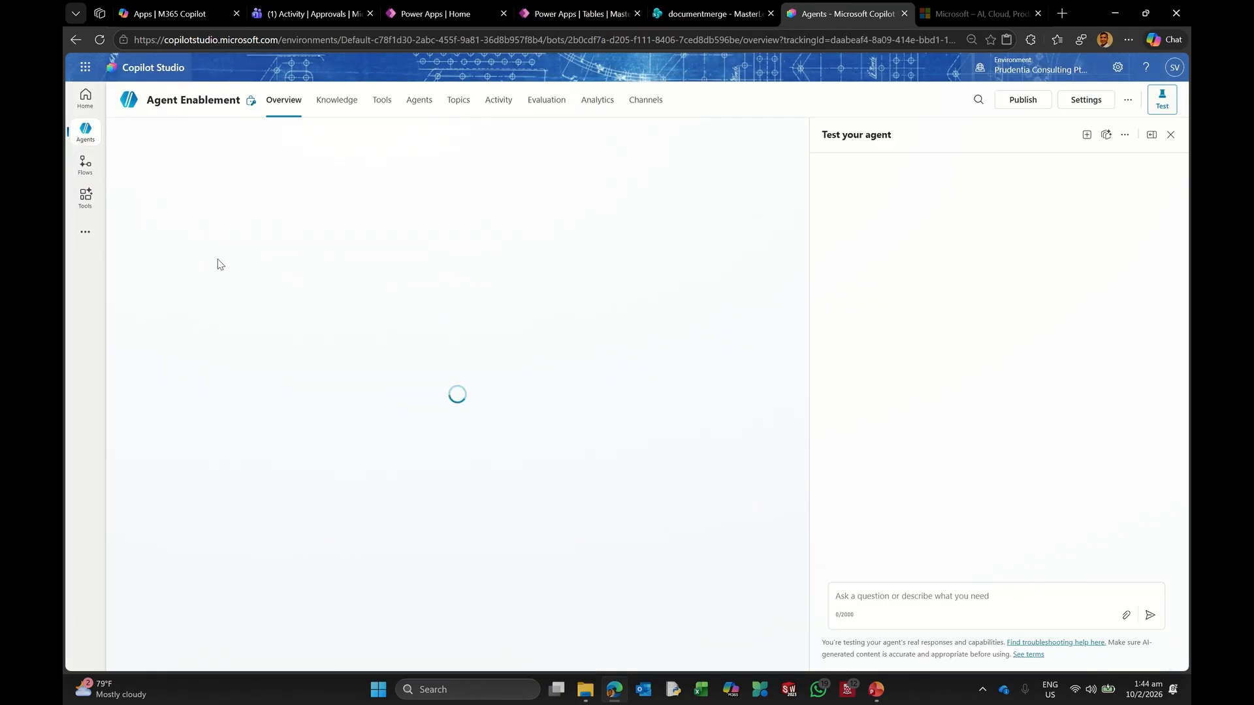
left_click(457, 100)
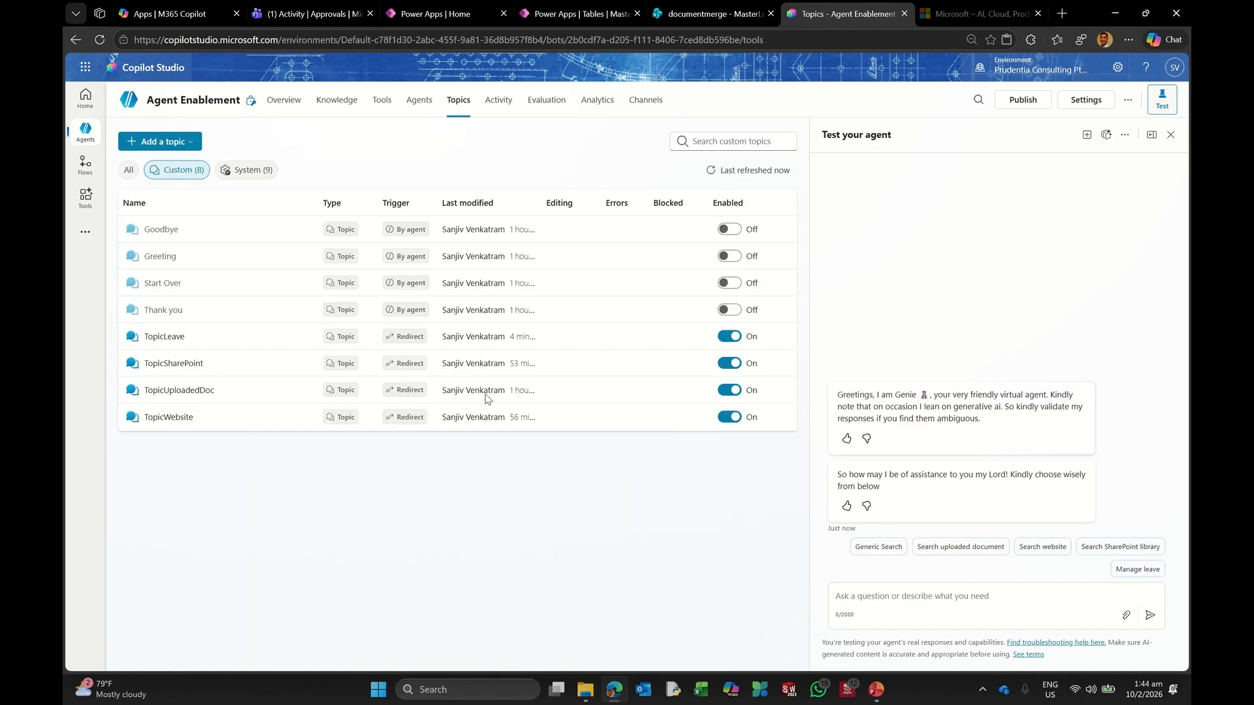
left_click(164, 337)
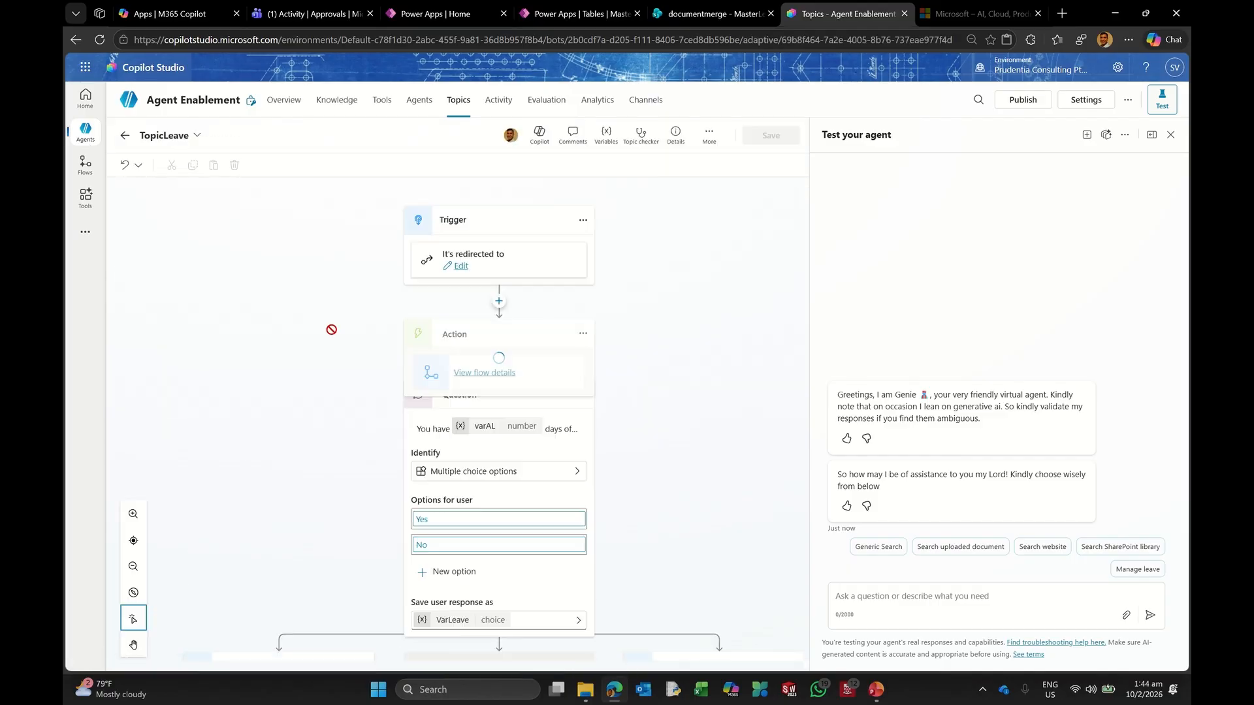
scroll(320, 425, "down", 10)
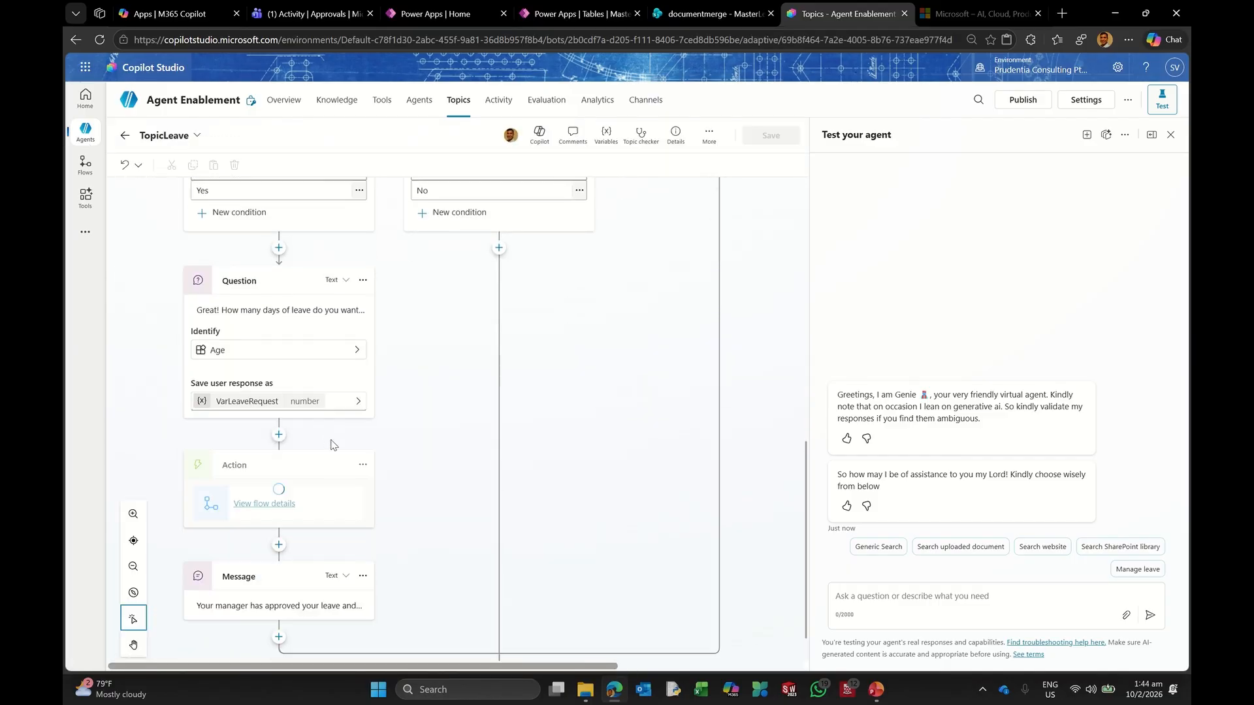
scroll(331, 445, "down", 4)
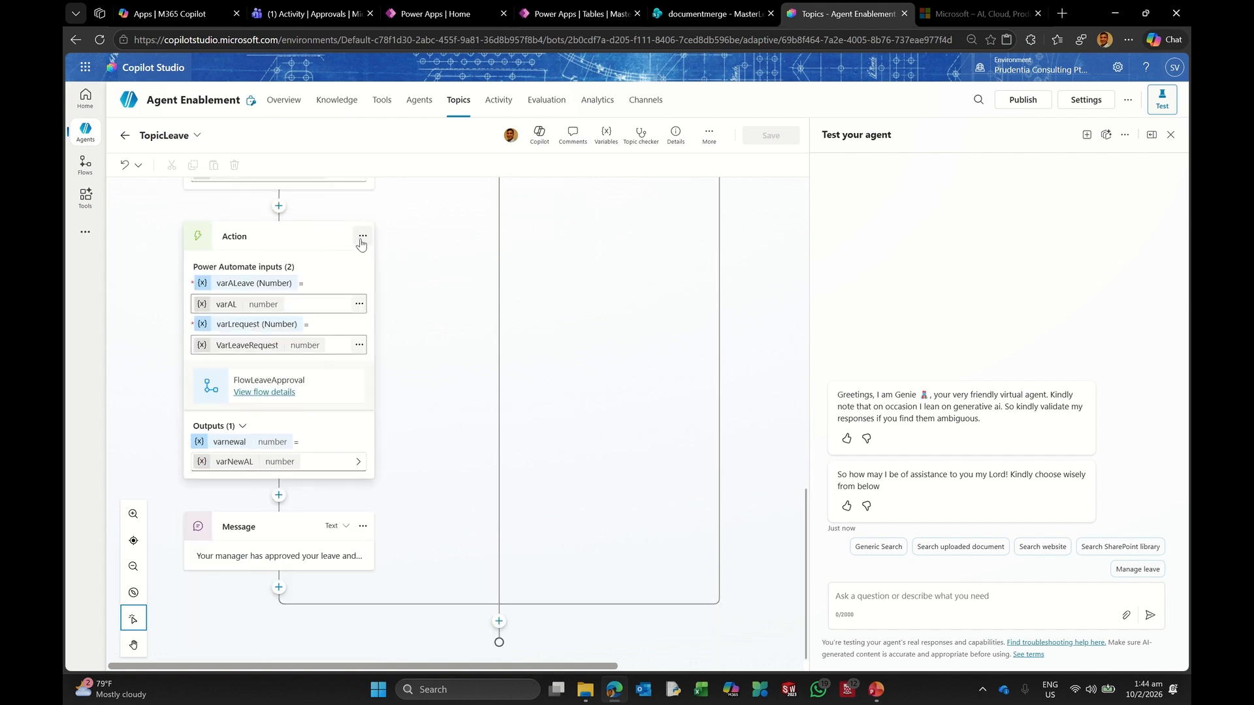
left_click(362, 237)
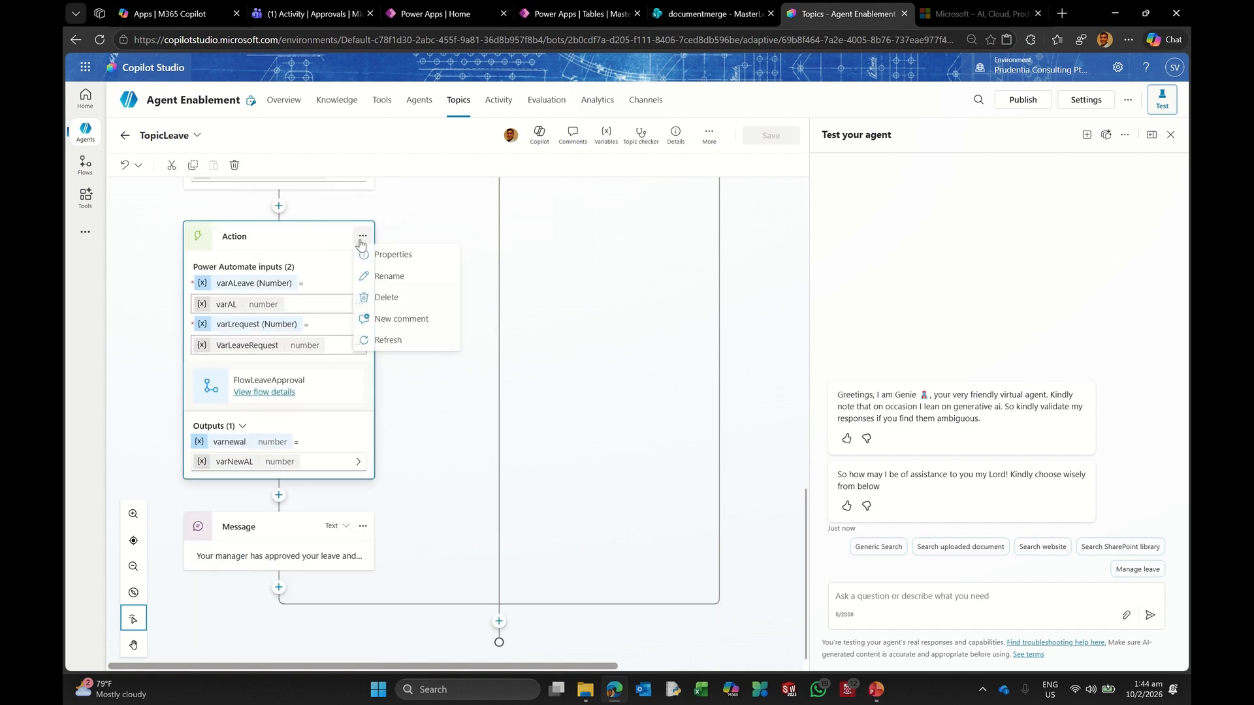
left_click(390, 342)
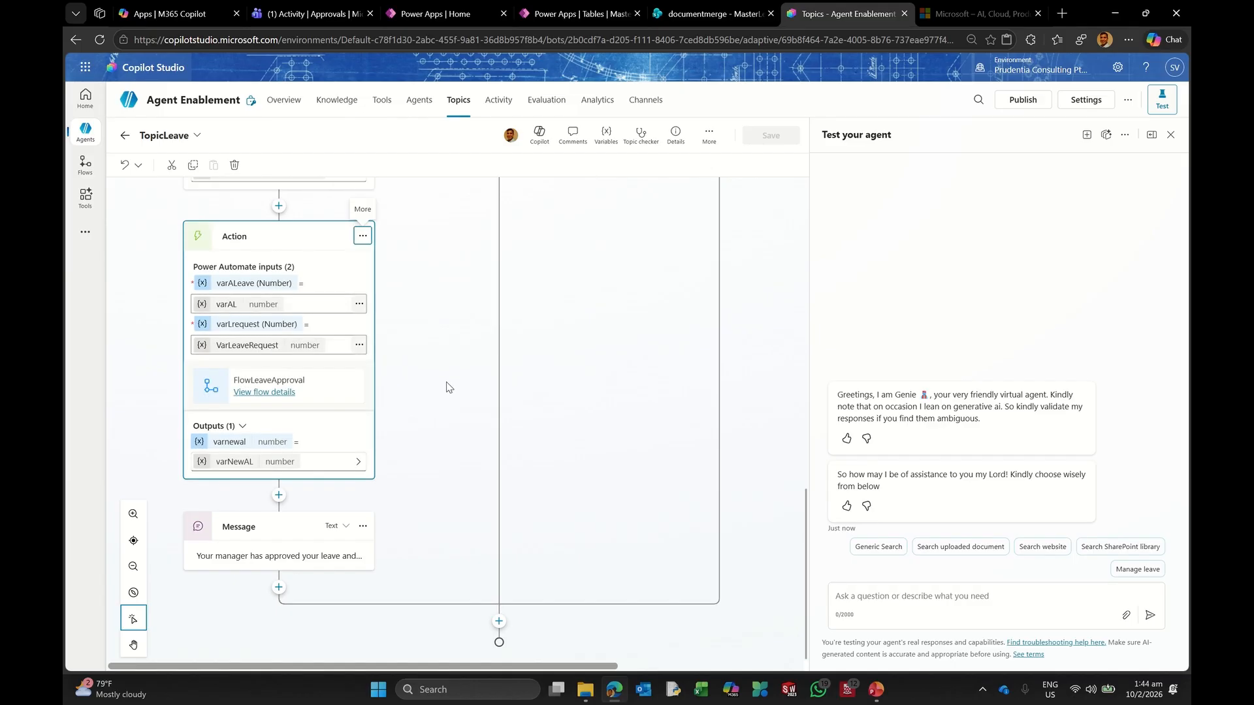
Step: Review the flow's Respond to the agent step, then reopen the Agent Enablement agent
left_click(274, 393)
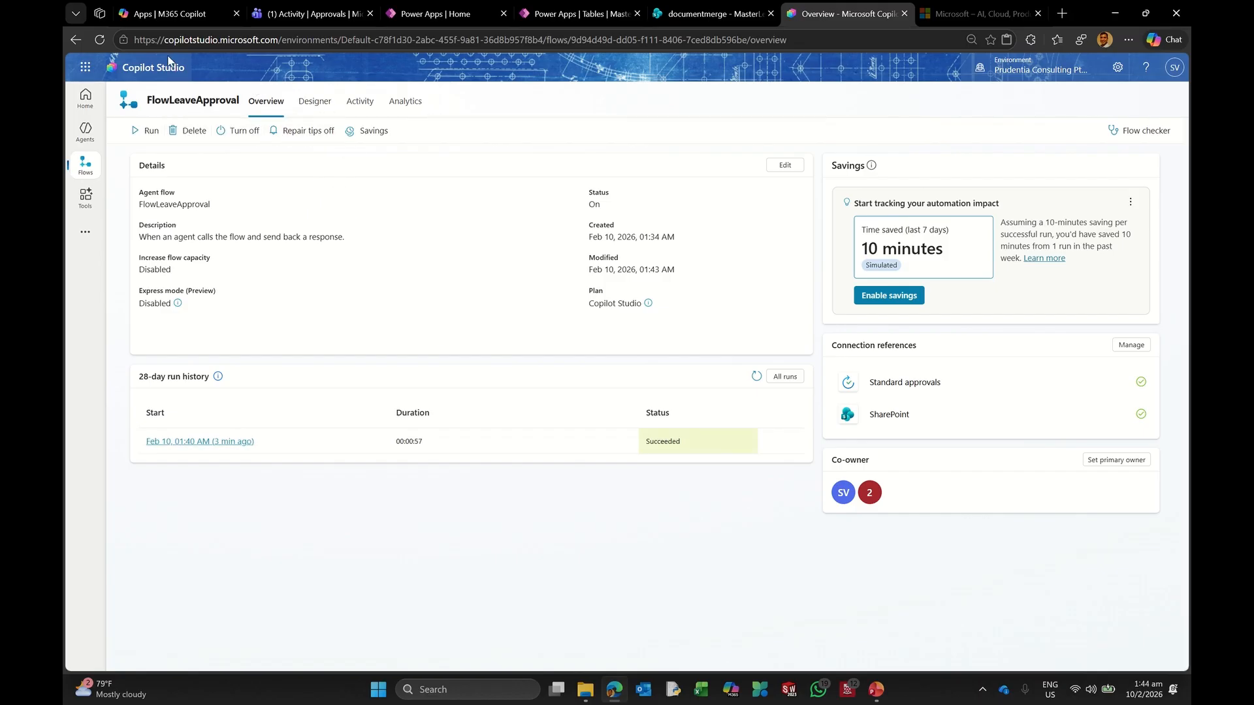
left_click(315, 102)
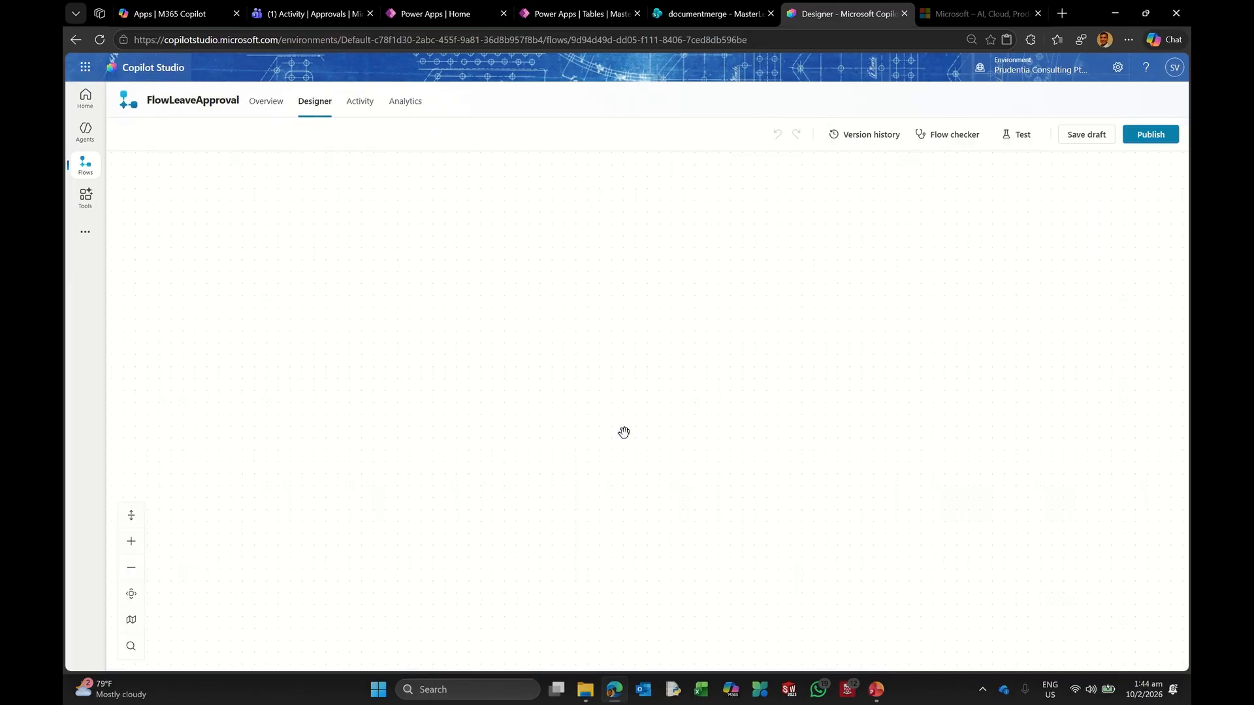
scroll(625, 514, "down", 3)
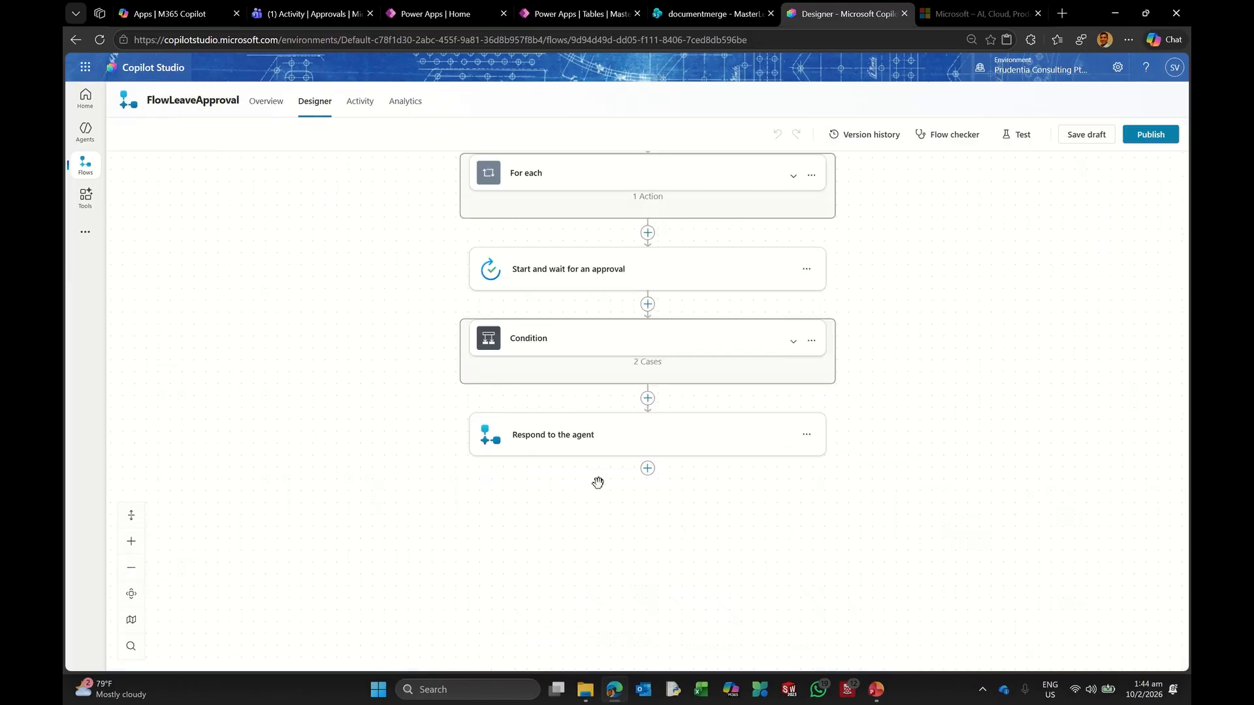
left_click(575, 434)
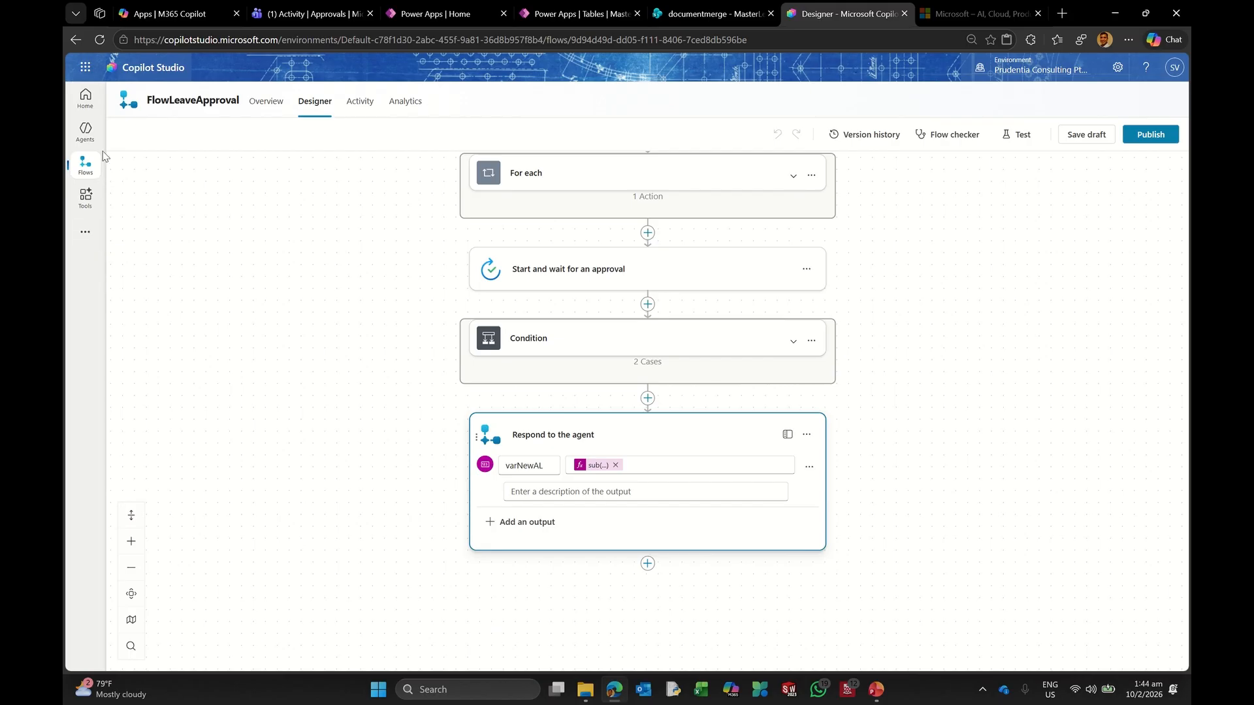
left_click(85, 132)
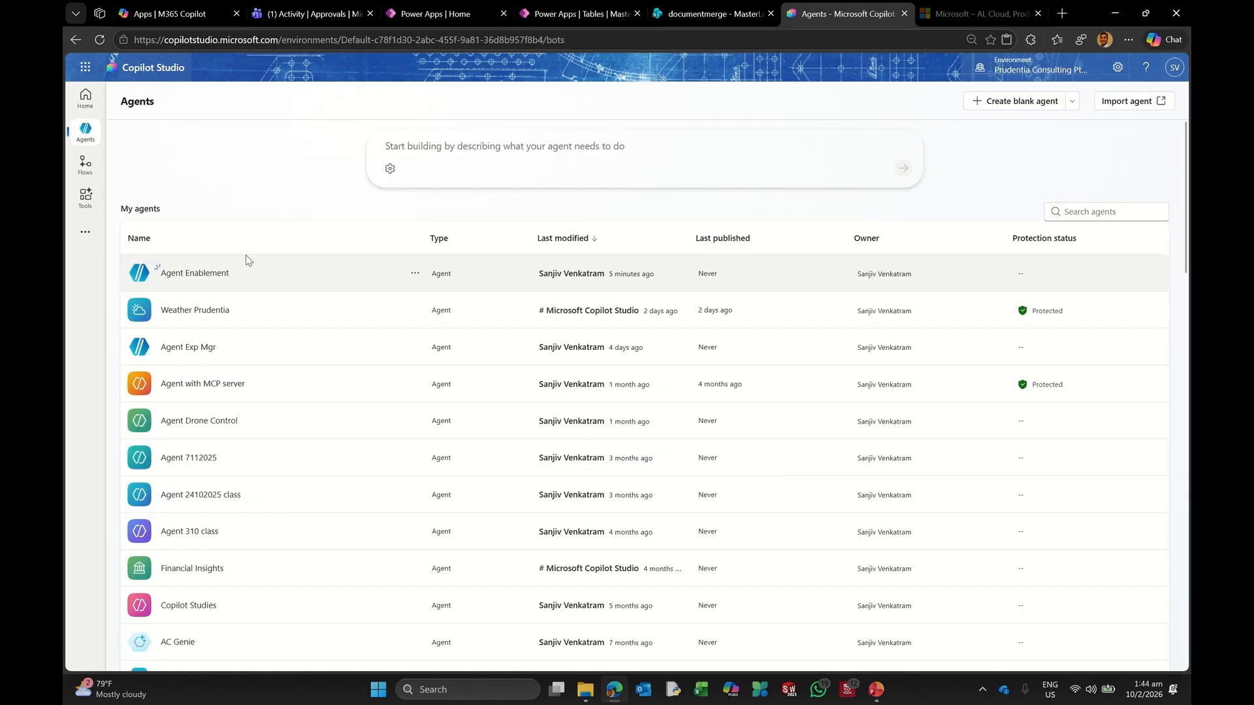
left_click(224, 280)
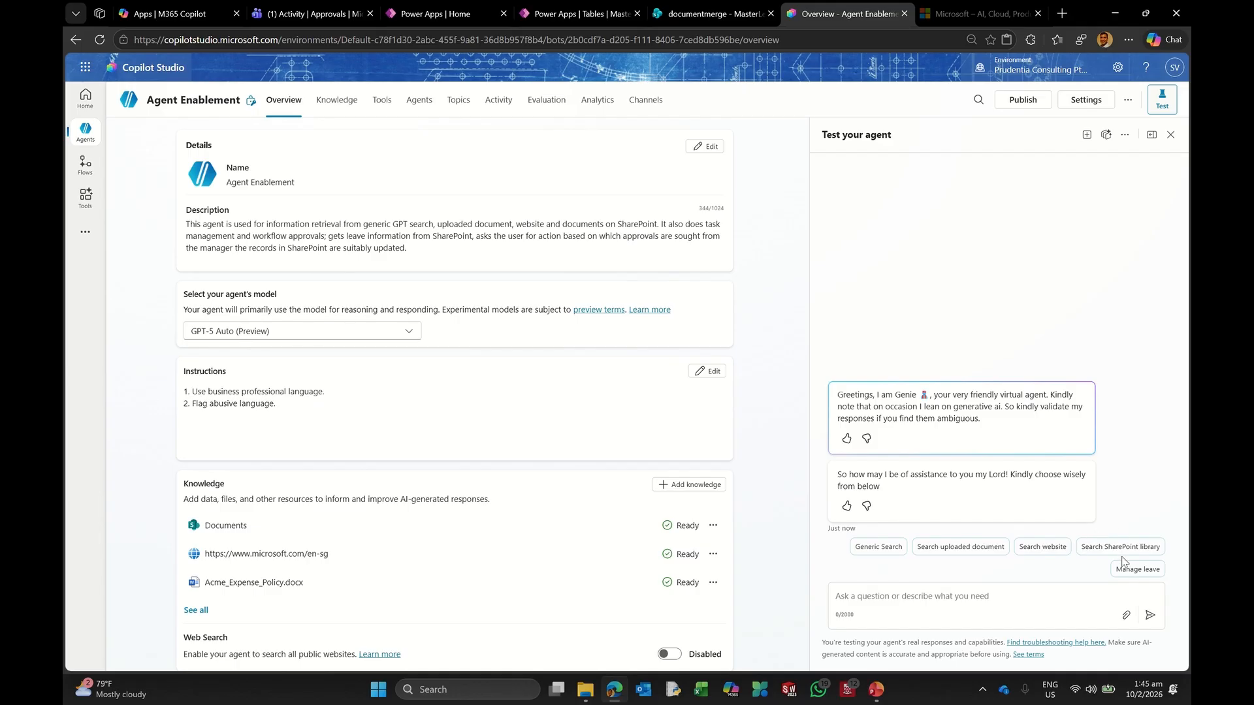
Step: Request 5 days of leave through Manage leave in the test chat and open the approval in Teams
left_click(1119, 569)
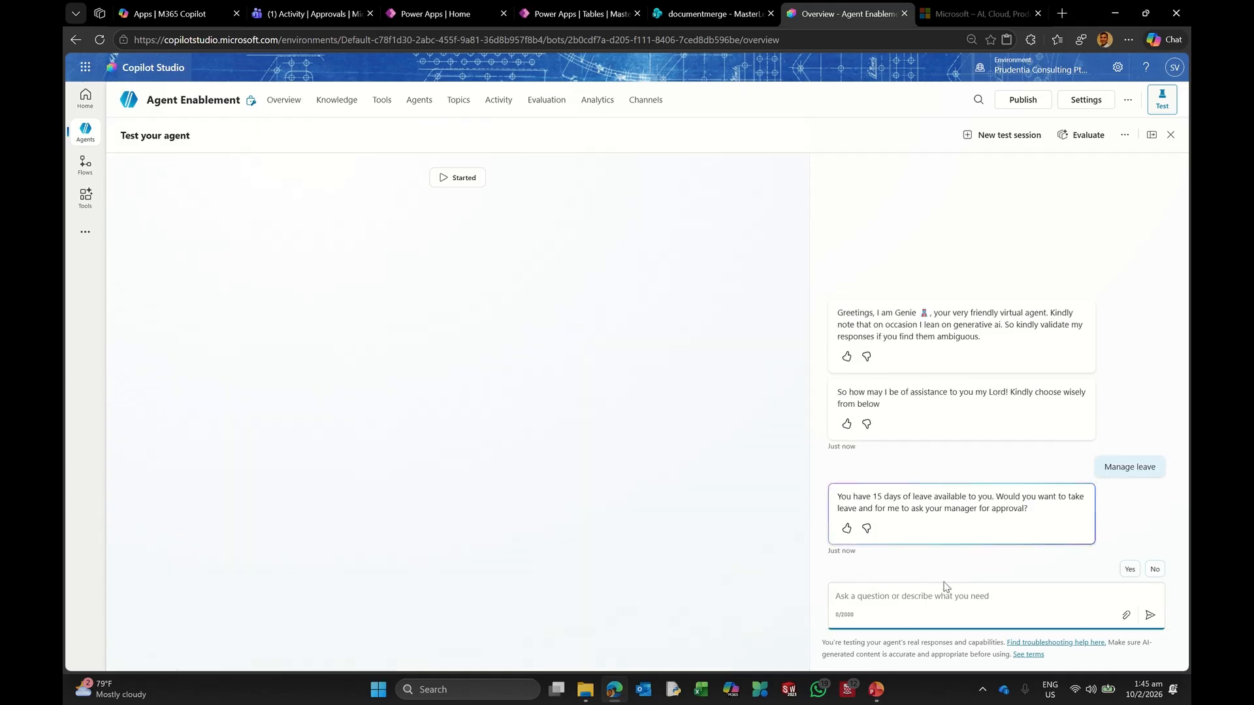
left_click(1129, 570)
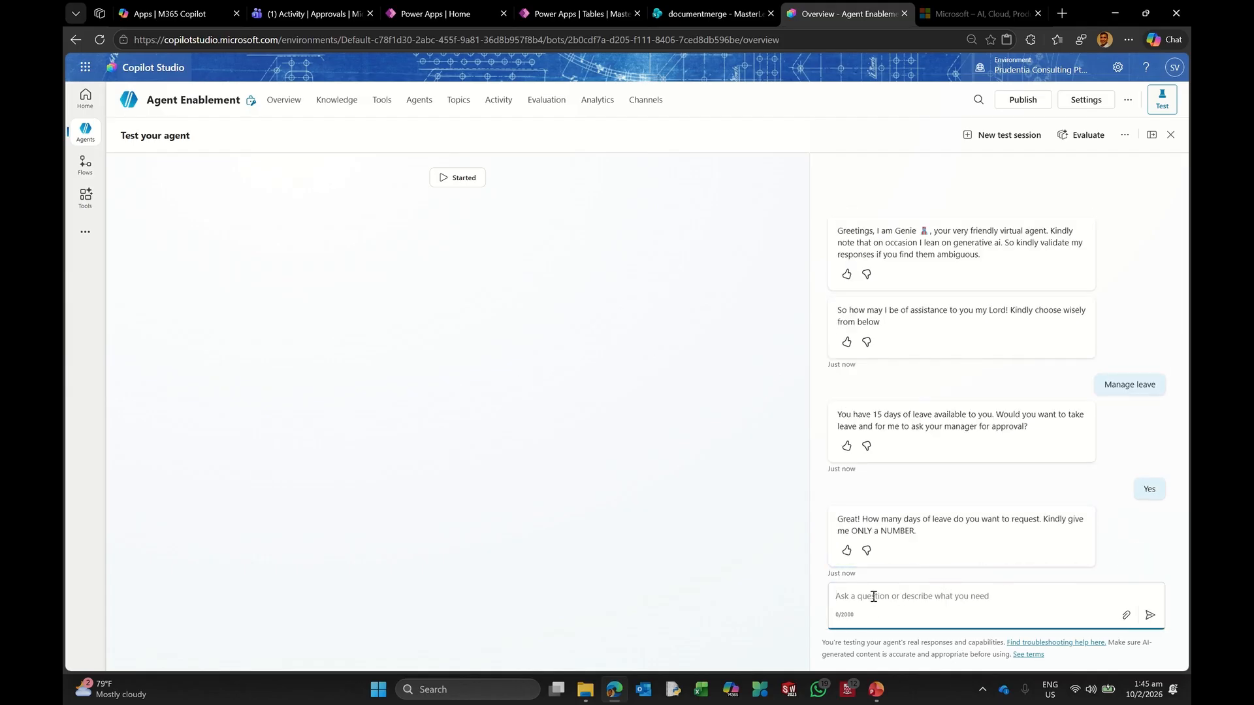
type("5")
left_click(1150, 614)
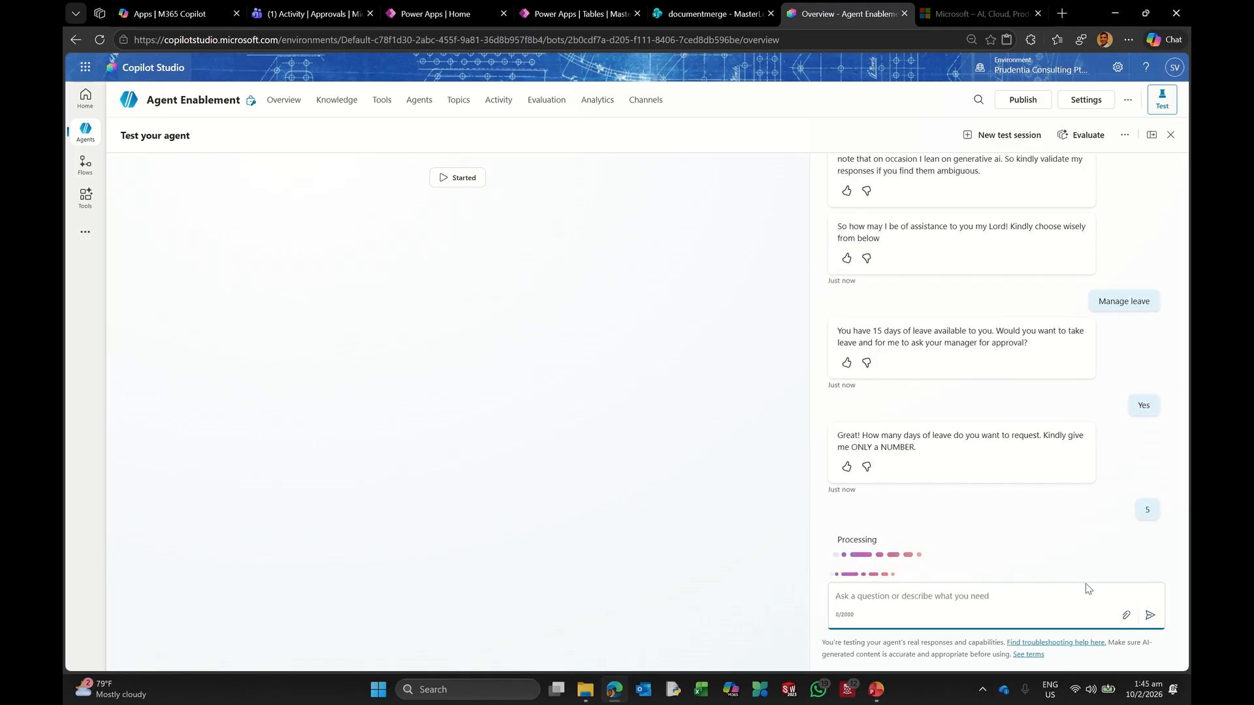
left_click(329, 16)
left_click(418, 222)
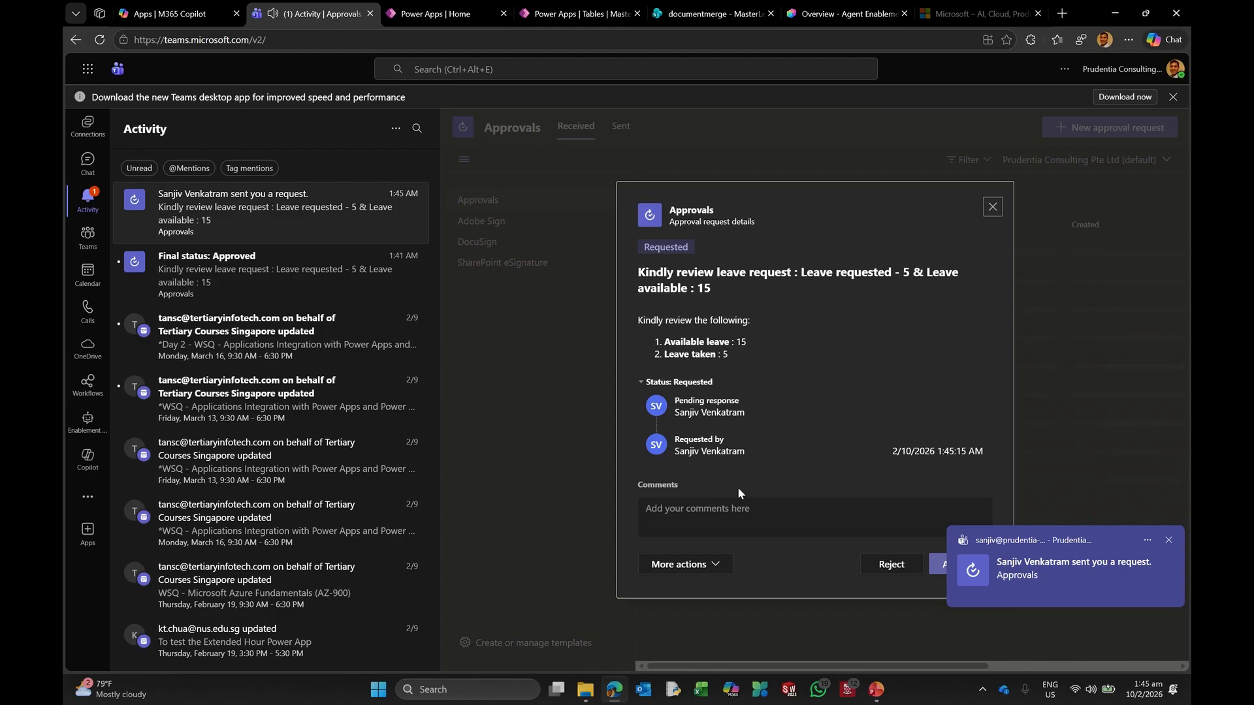
Step: Approve the 5-day leave request with the comment 'ok' and return to the test chat
left_click(703, 514)
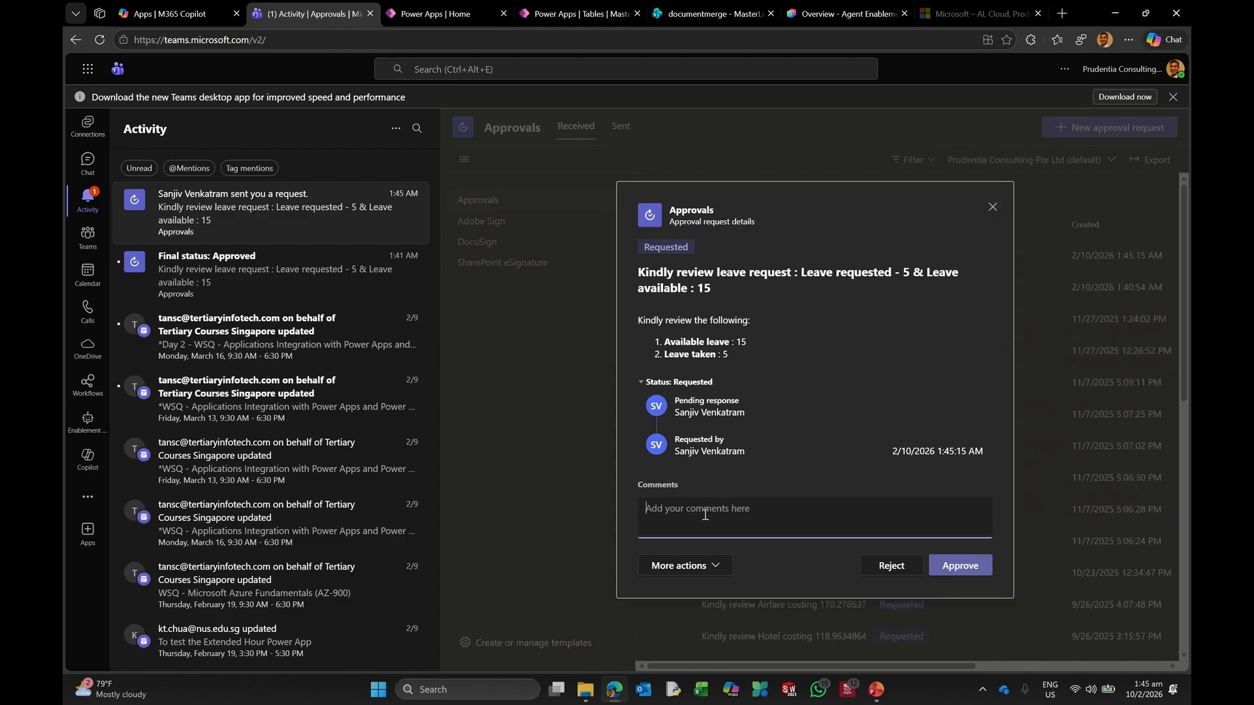
type("ok")
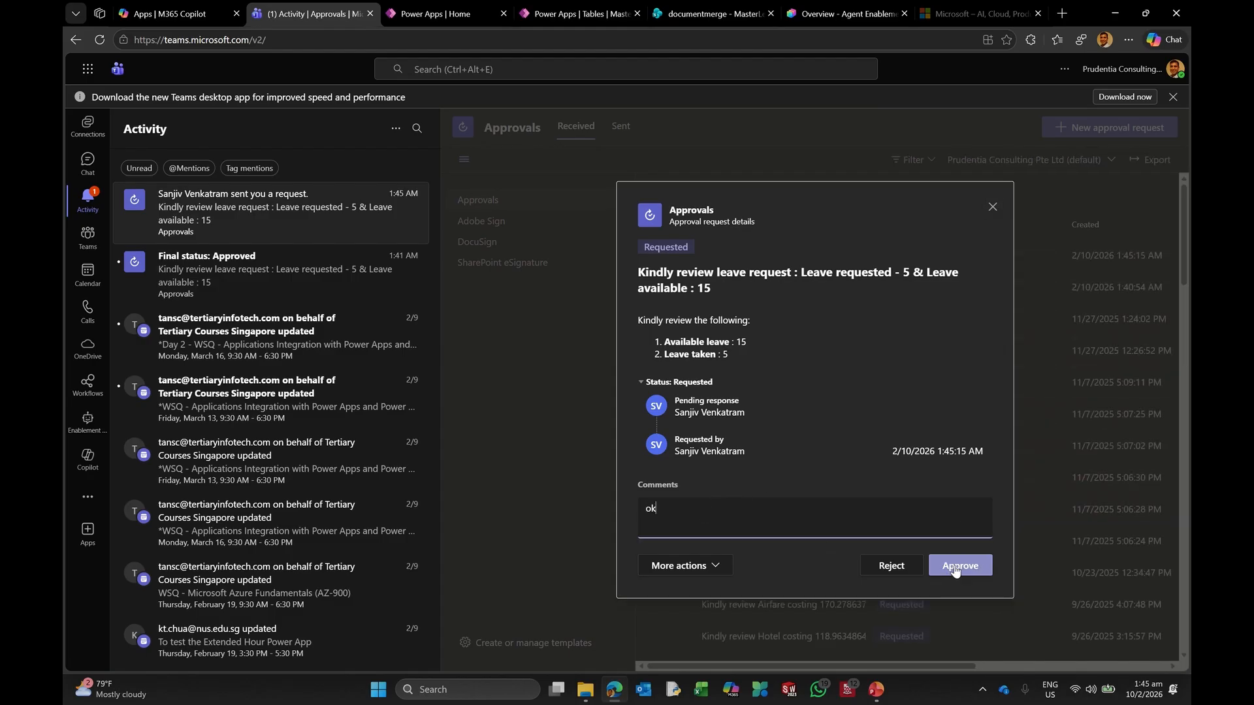
left_click(955, 567)
left_click(815, 16)
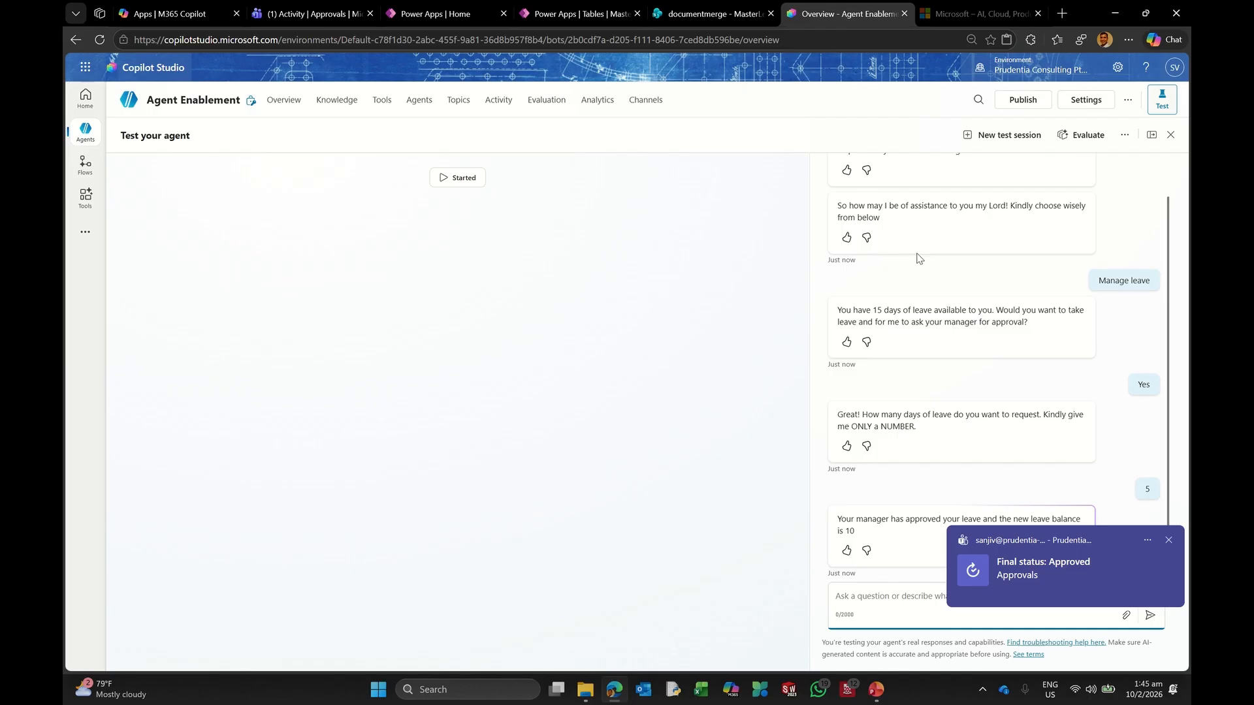
Step: Dismiss the Teams notification to see the approved leave and new balance of 10
left_click(1168, 541)
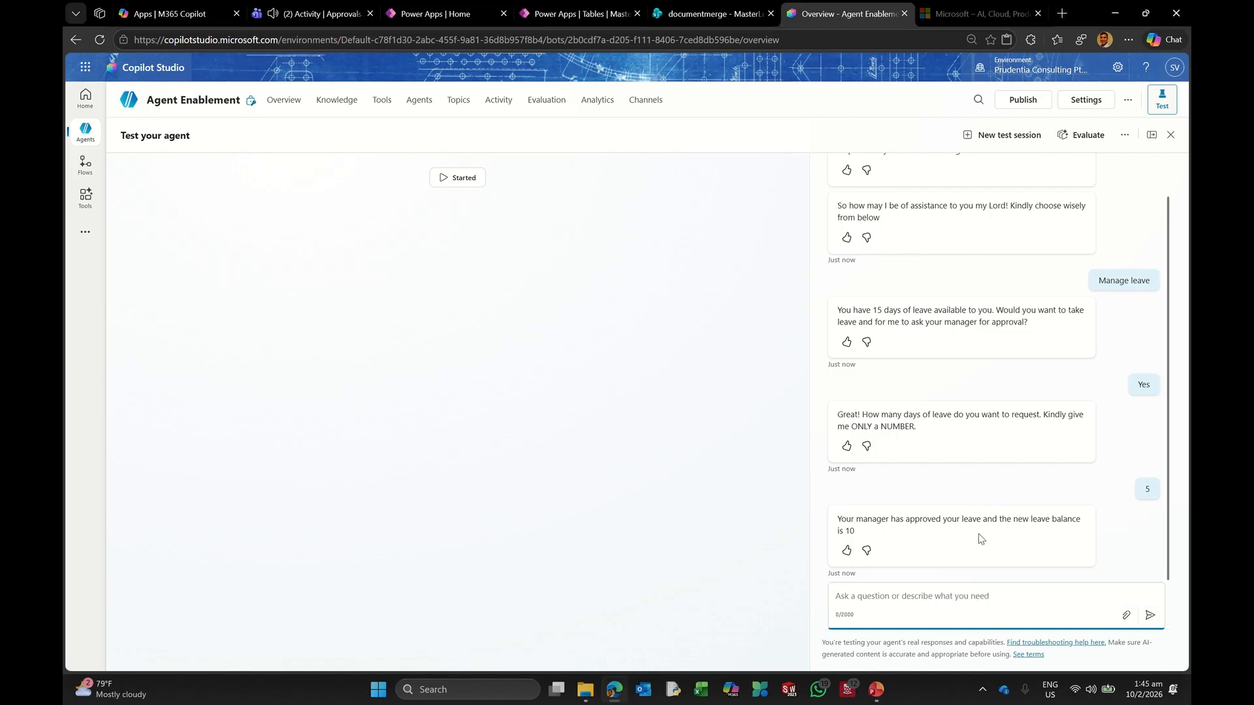
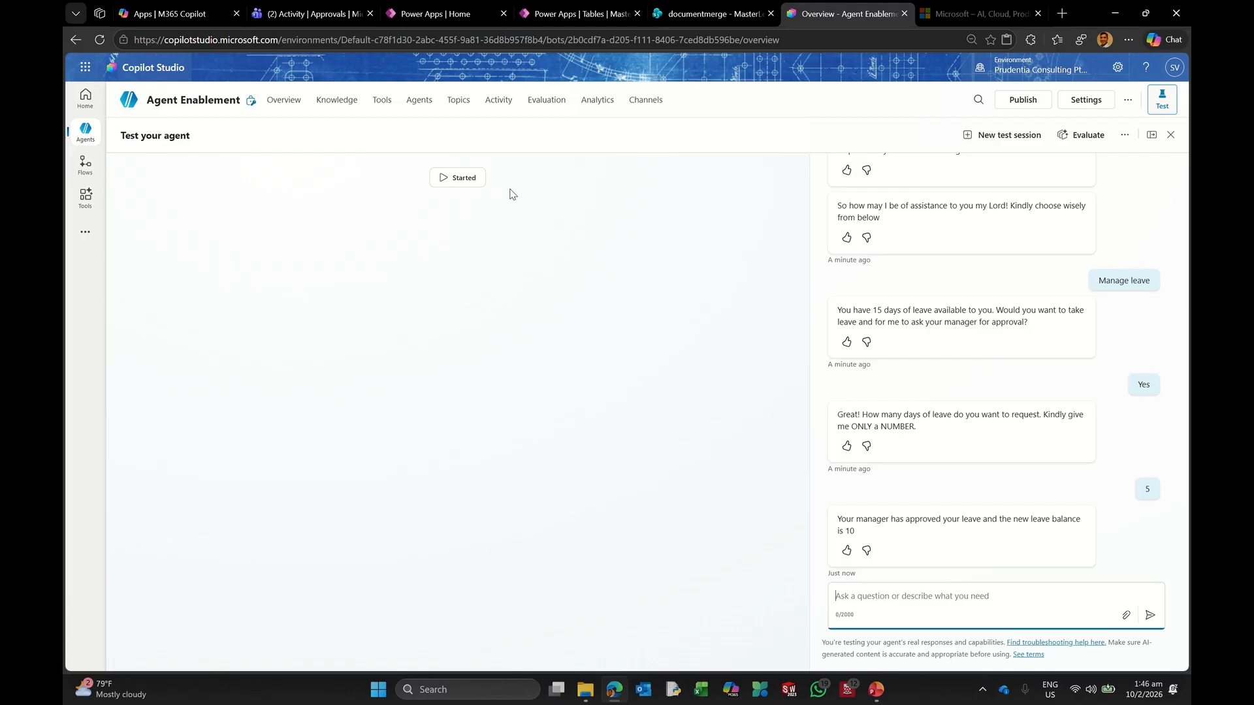
Step: Start a new test session so the agent shows its fresh greeting and five starting options
left_click(1003, 145)
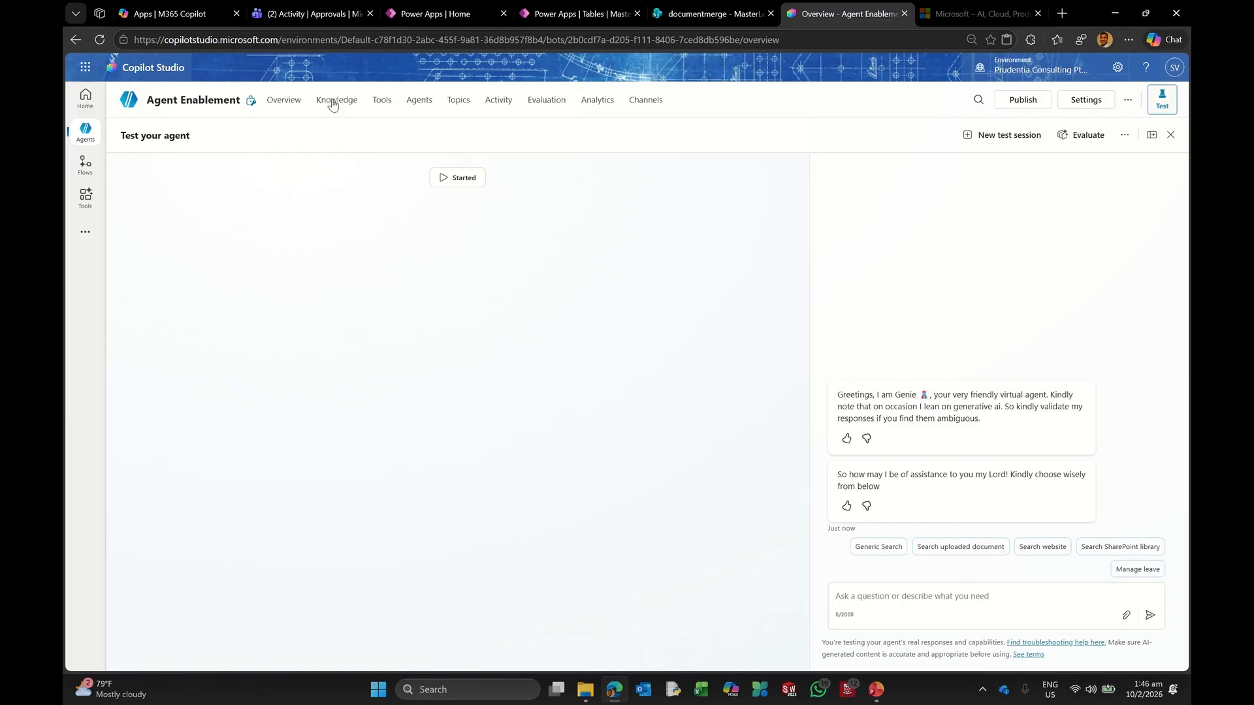
Step: On the Agent Enablement overview, browse trigger and agent options without adding any, then start publishing
left_click(281, 101)
scroll(444, 487, "down", 2)
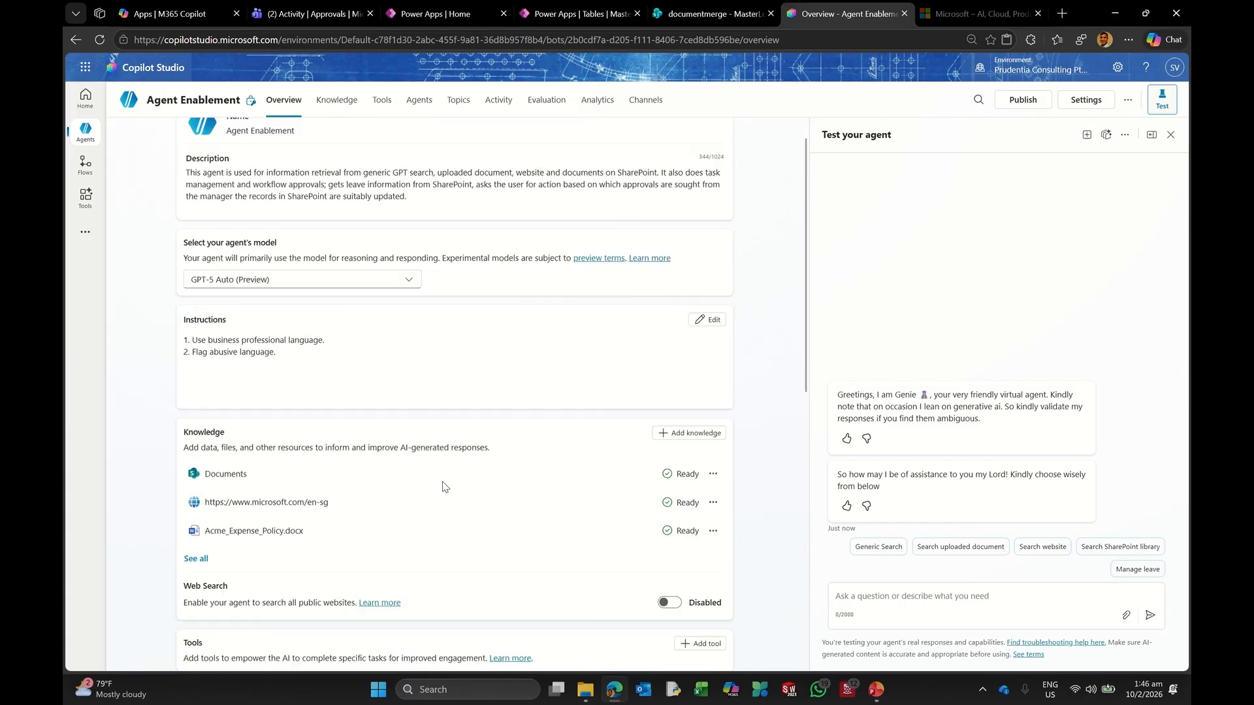
scroll(443, 486, "down", 8)
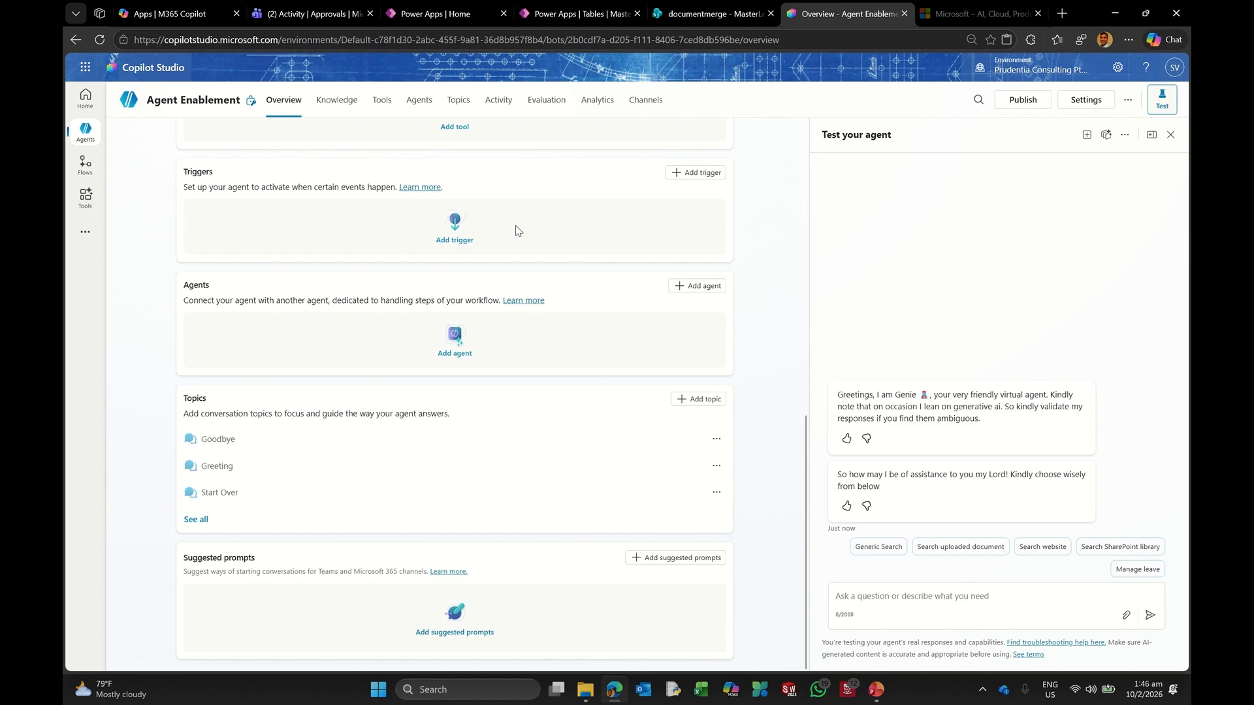
left_click(452, 228)
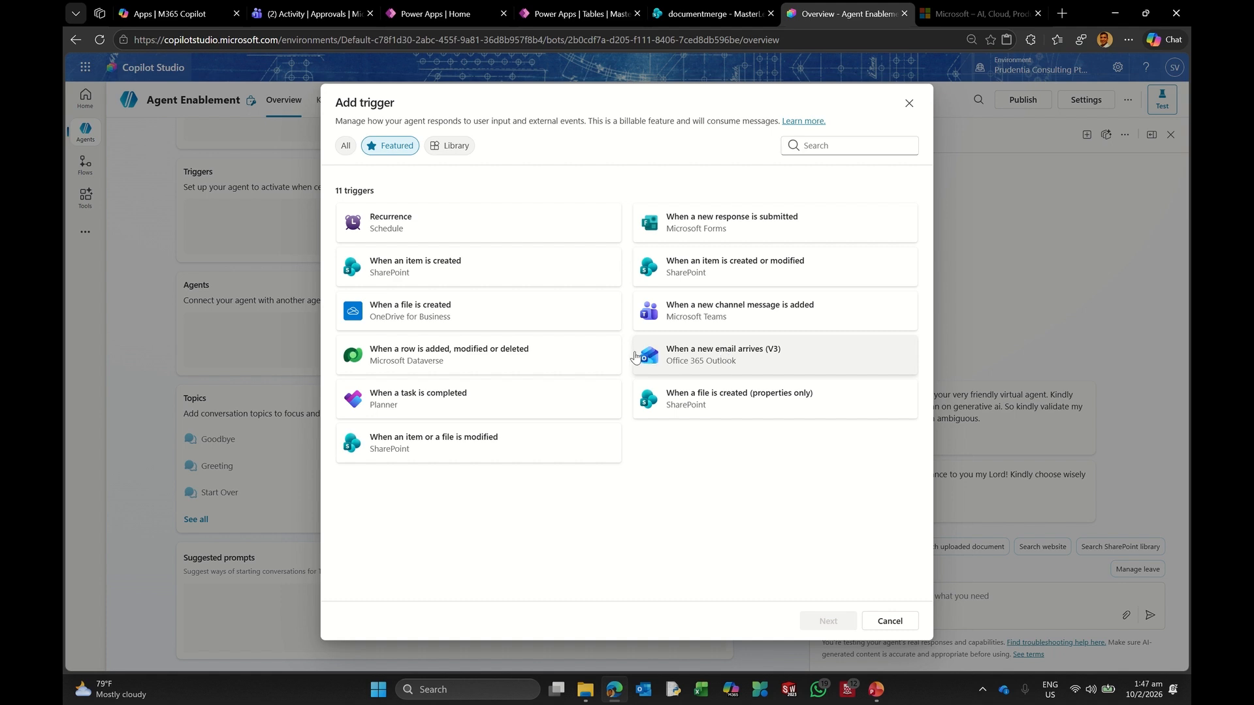
left_click(909, 104)
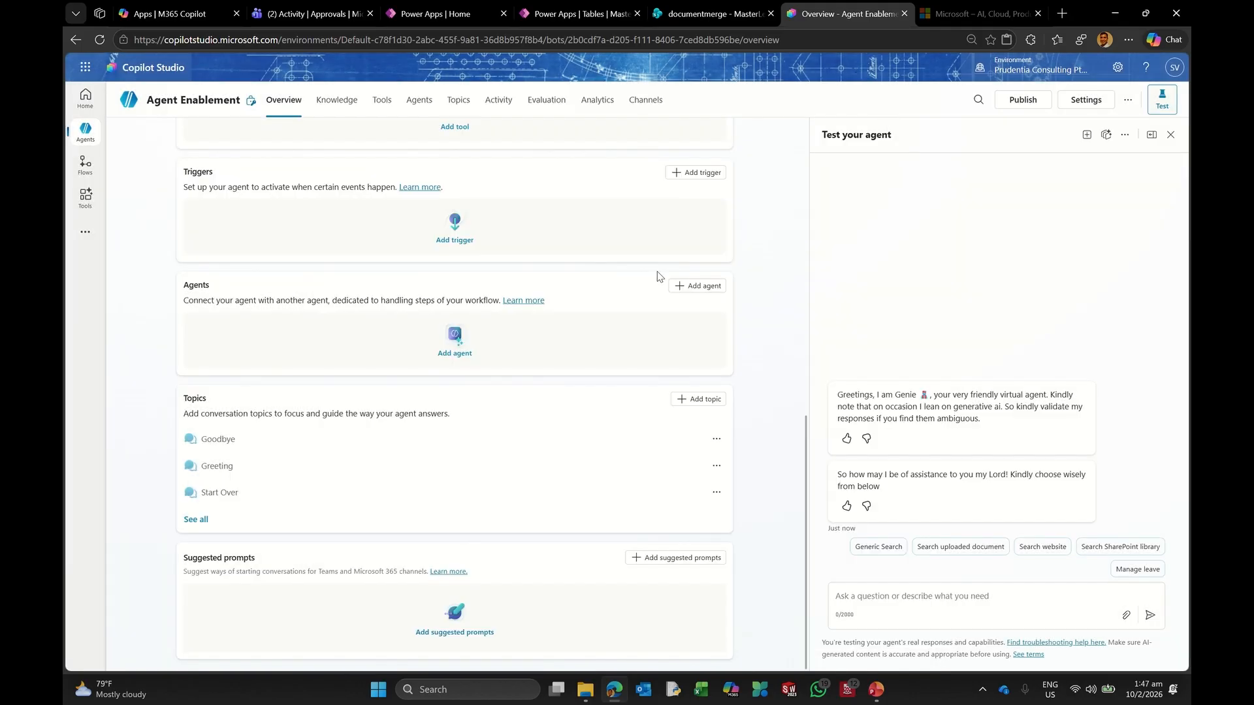
left_click(436, 351)
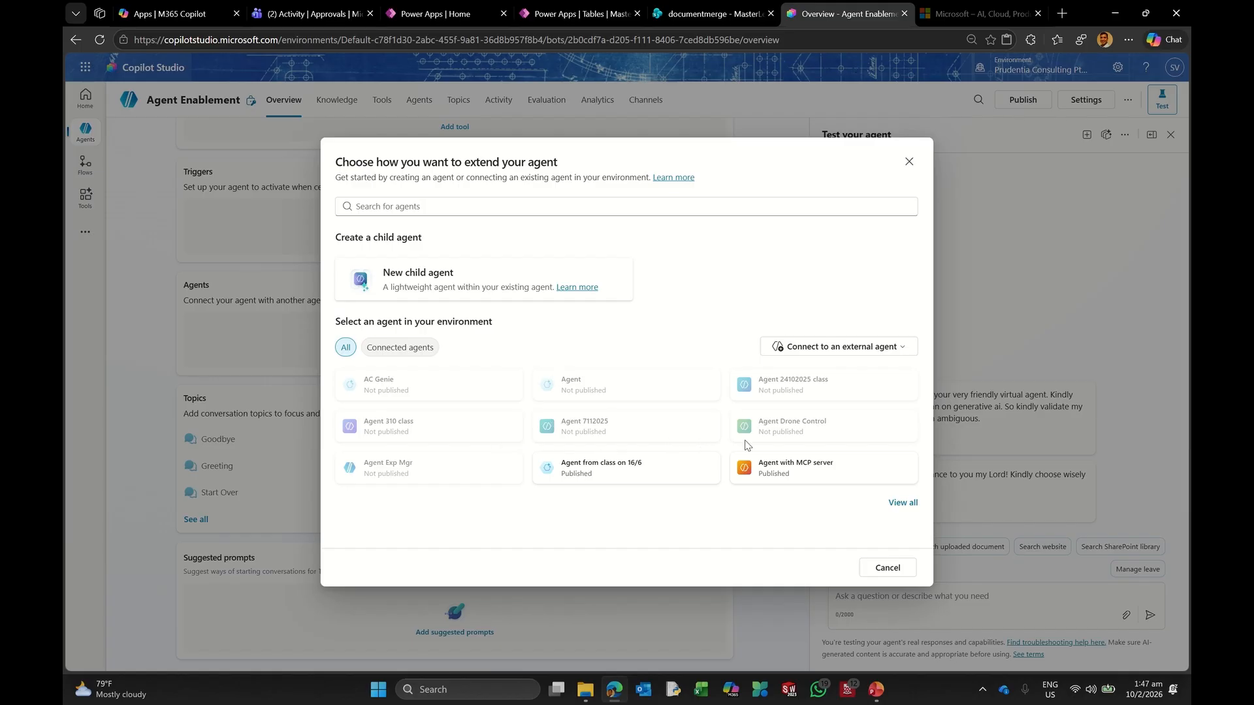
left_click(909, 161)
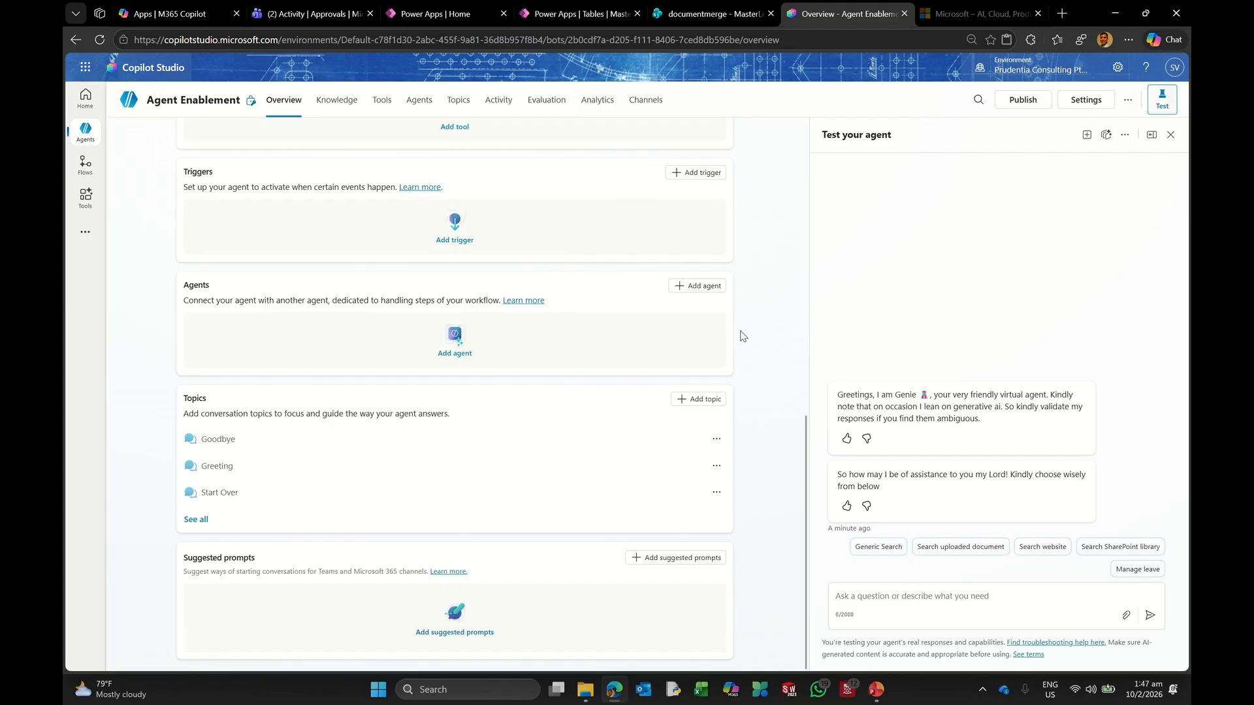
scroll(455, 290, "up", 10)
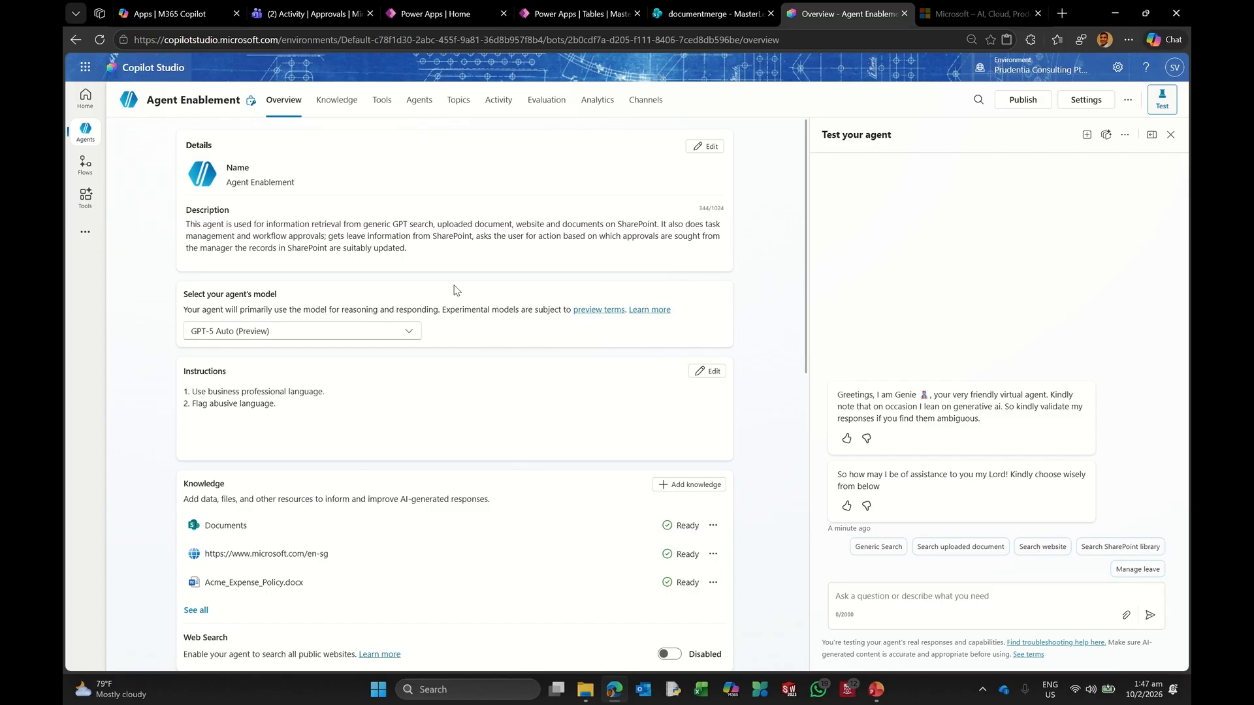
left_click(1023, 99)
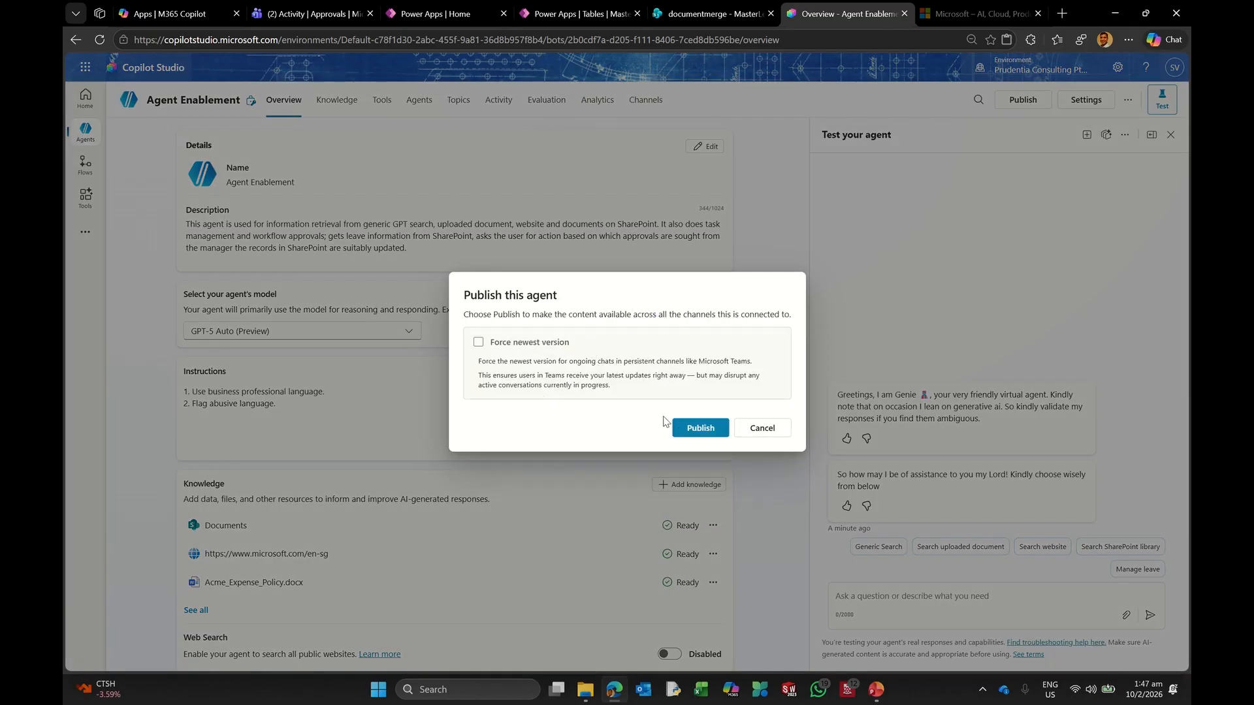
Step: Confirm publishing the Agent Enablement agent and view its Channels page
left_click(694, 428)
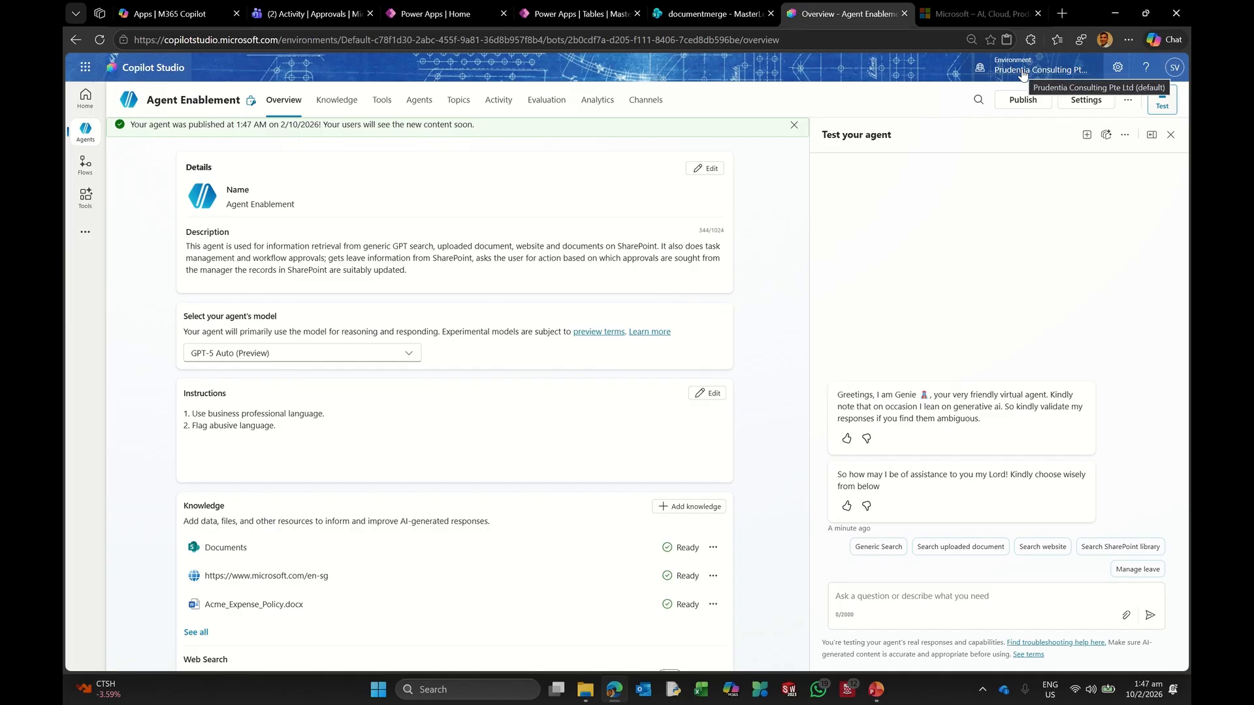
left_click(653, 100)
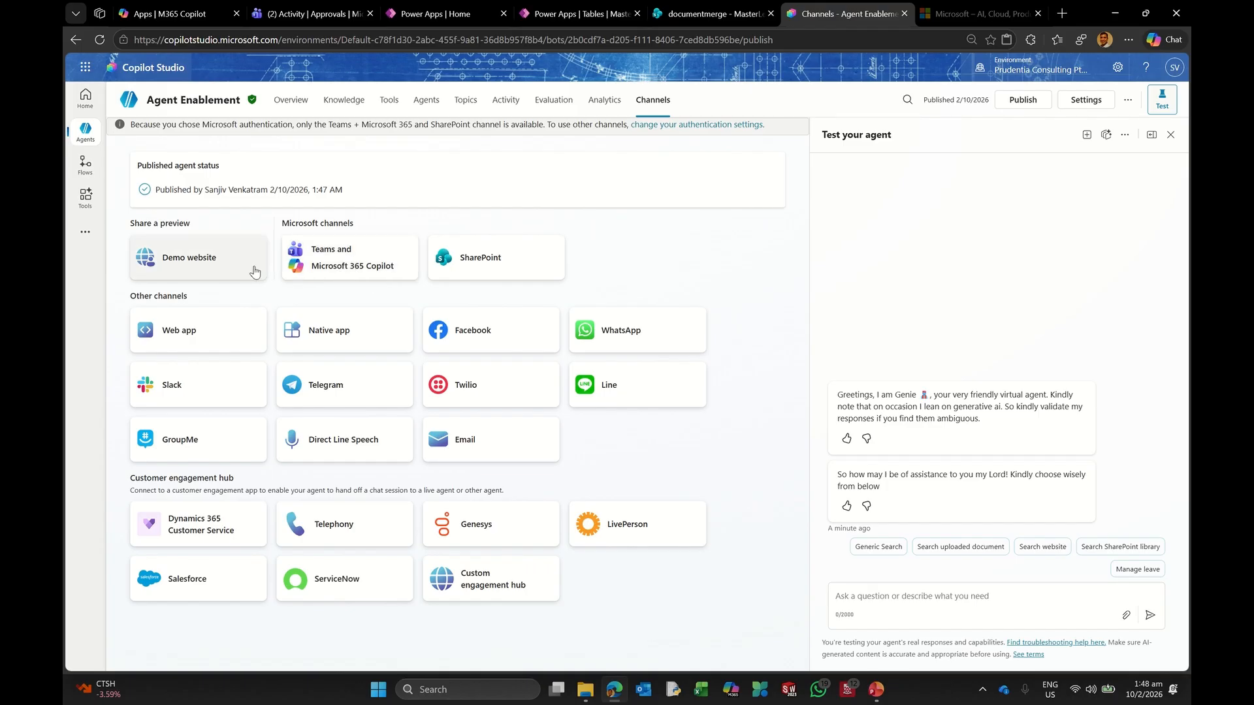
Step: Add the Teams and Microsoft 365 Copilot channel with Microsoft 365 Copilot availability kept on
left_click(340, 251)
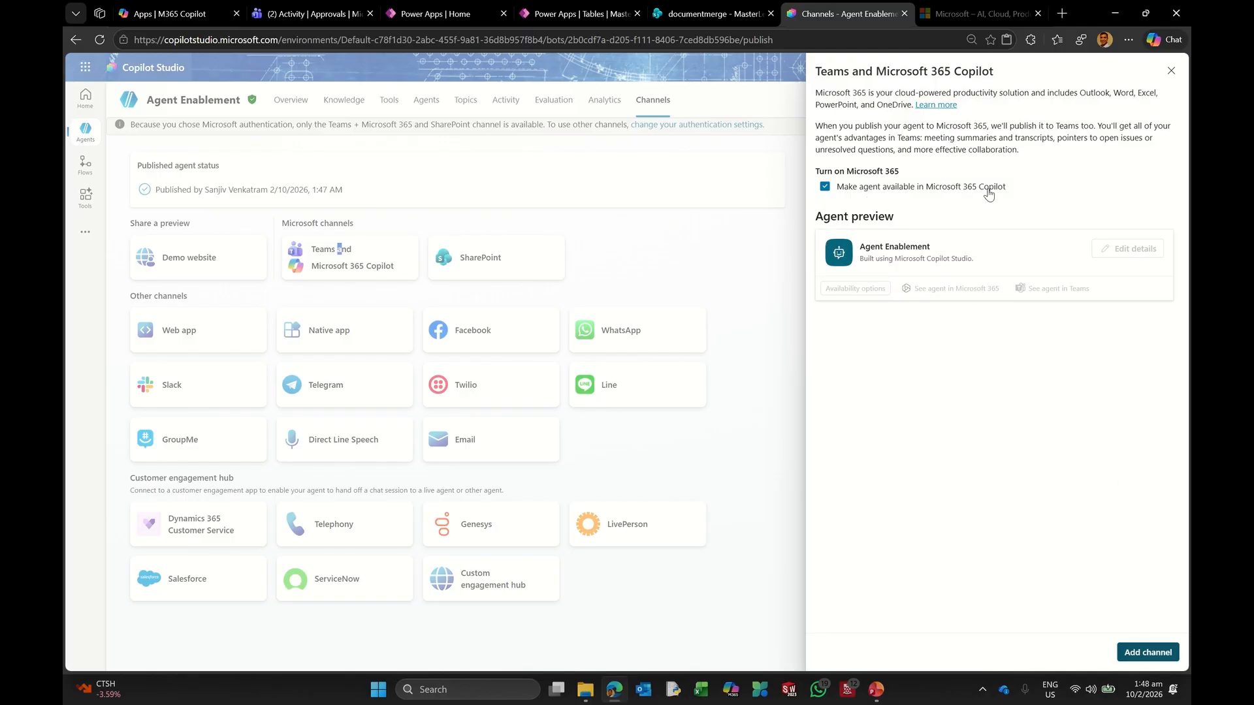
left_click(1148, 655)
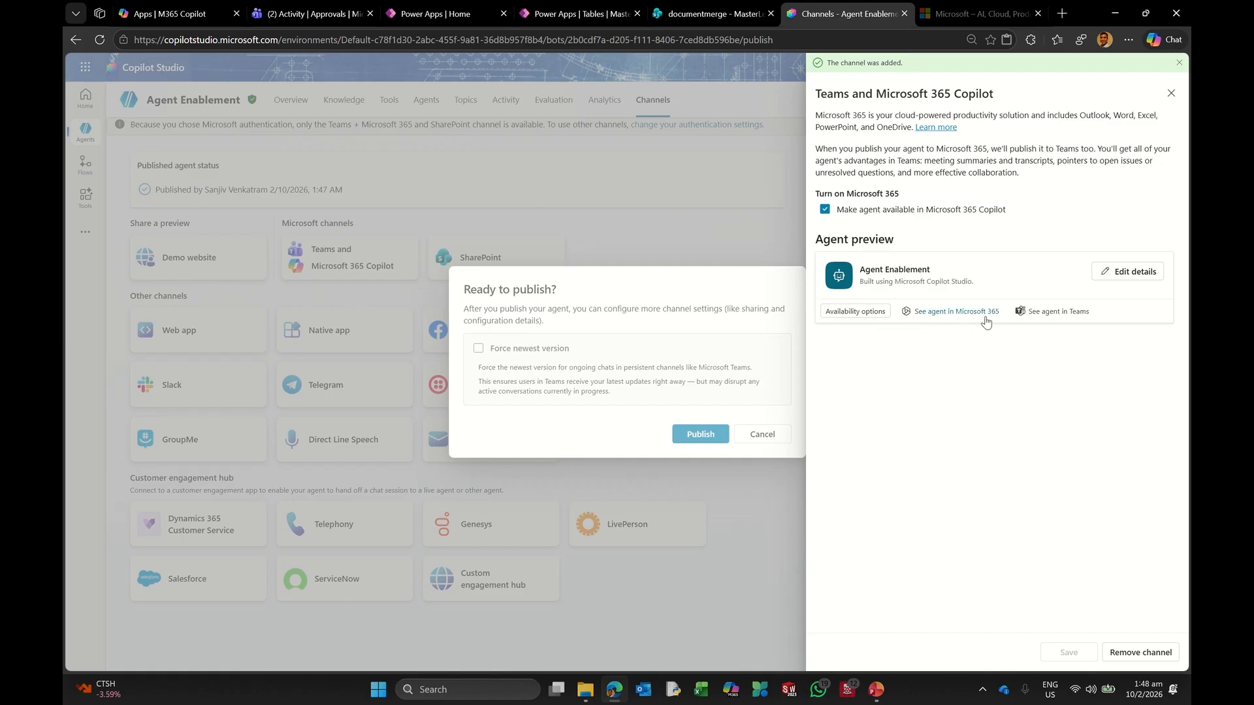
Step: Launch the agent in the Teams app, add Agent Enablement, and open a chat with it
left_click(1054, 314)
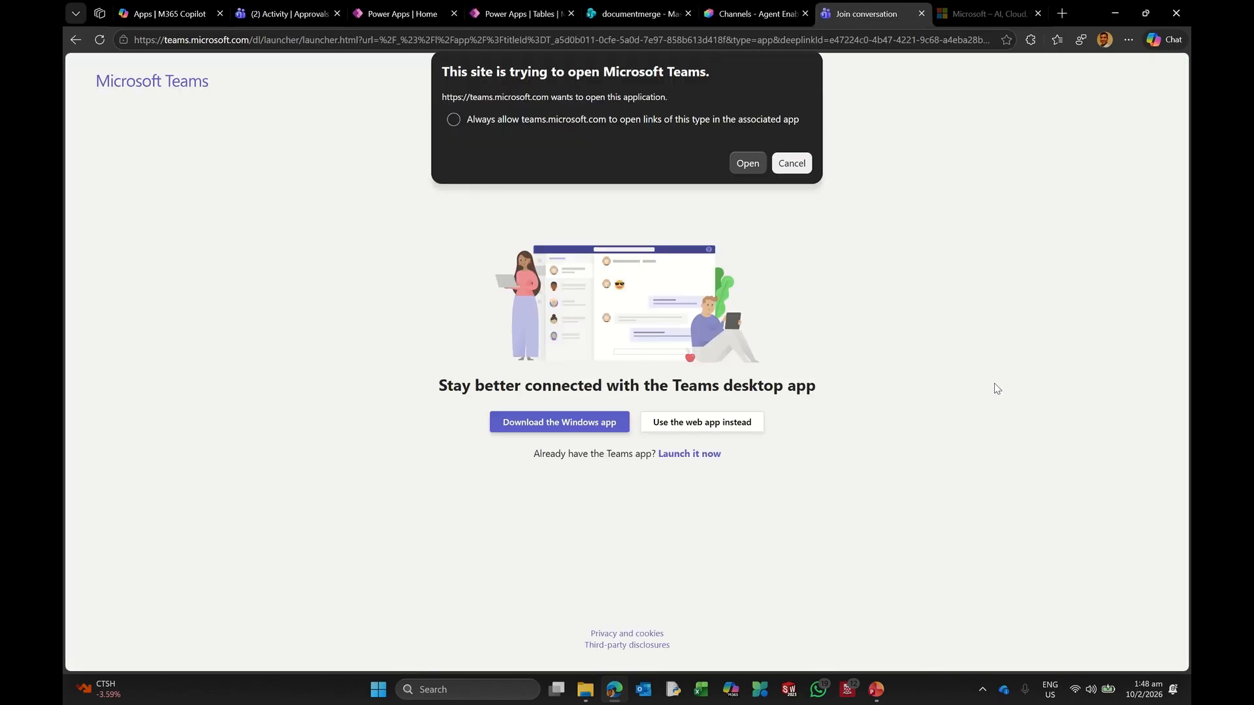
left_click(749, 164)
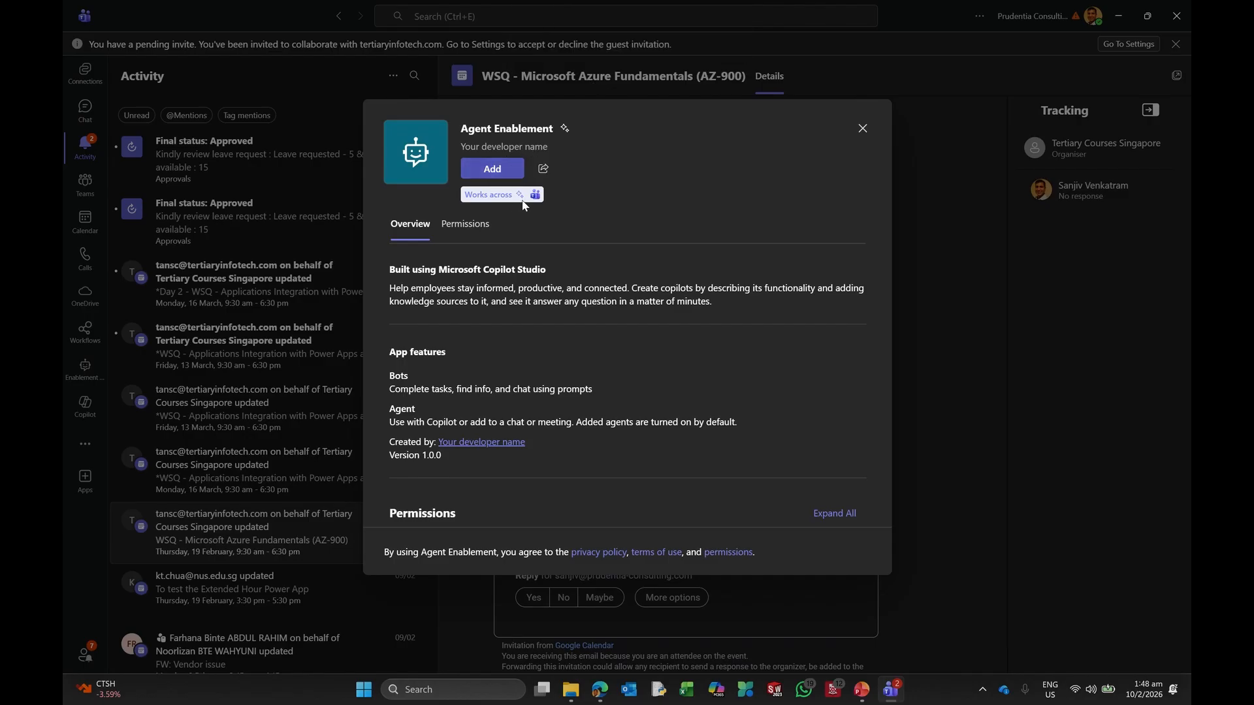
left_click(496, 171)
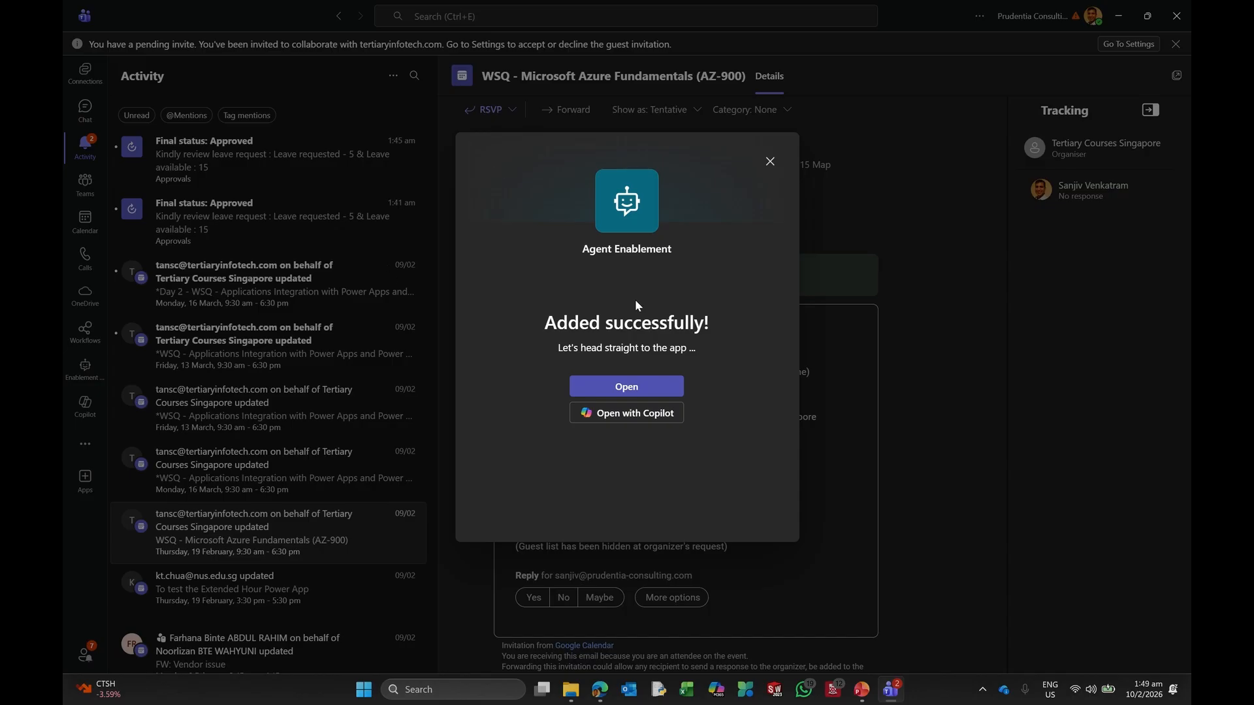
left_click(614, 384)
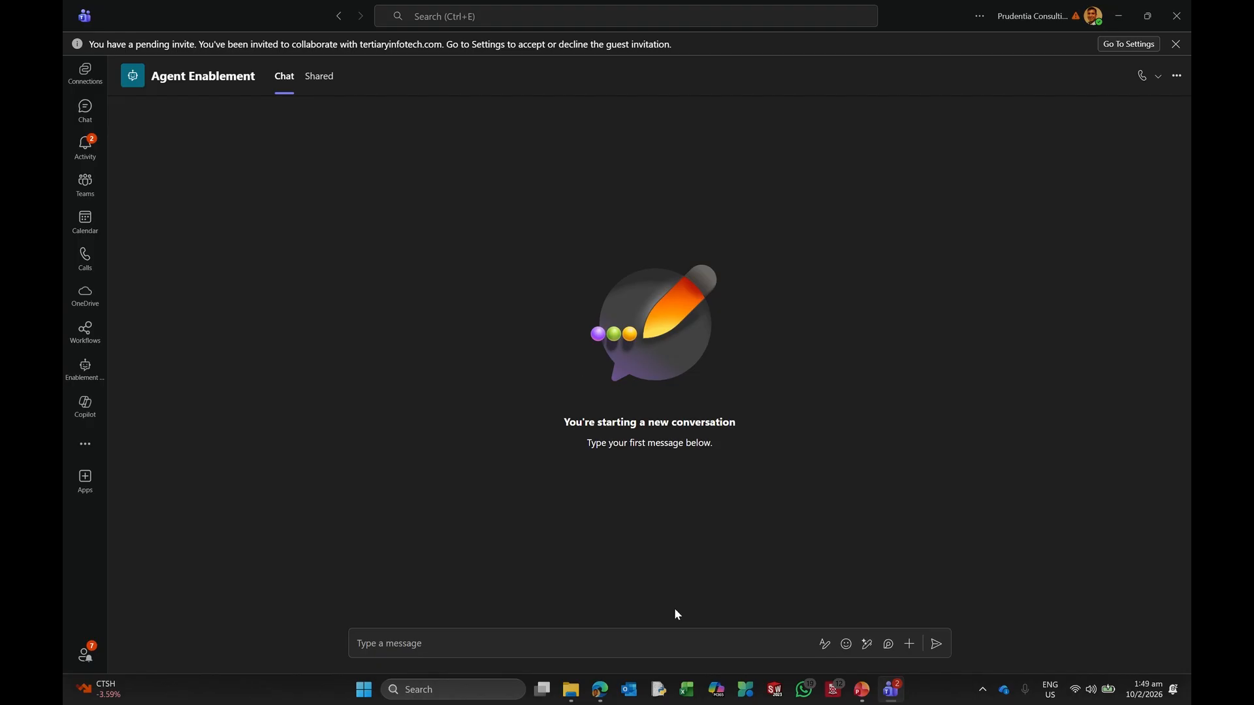
Step: Send the message 'Greeting' to the agent in Teams
left_click(664, 649)
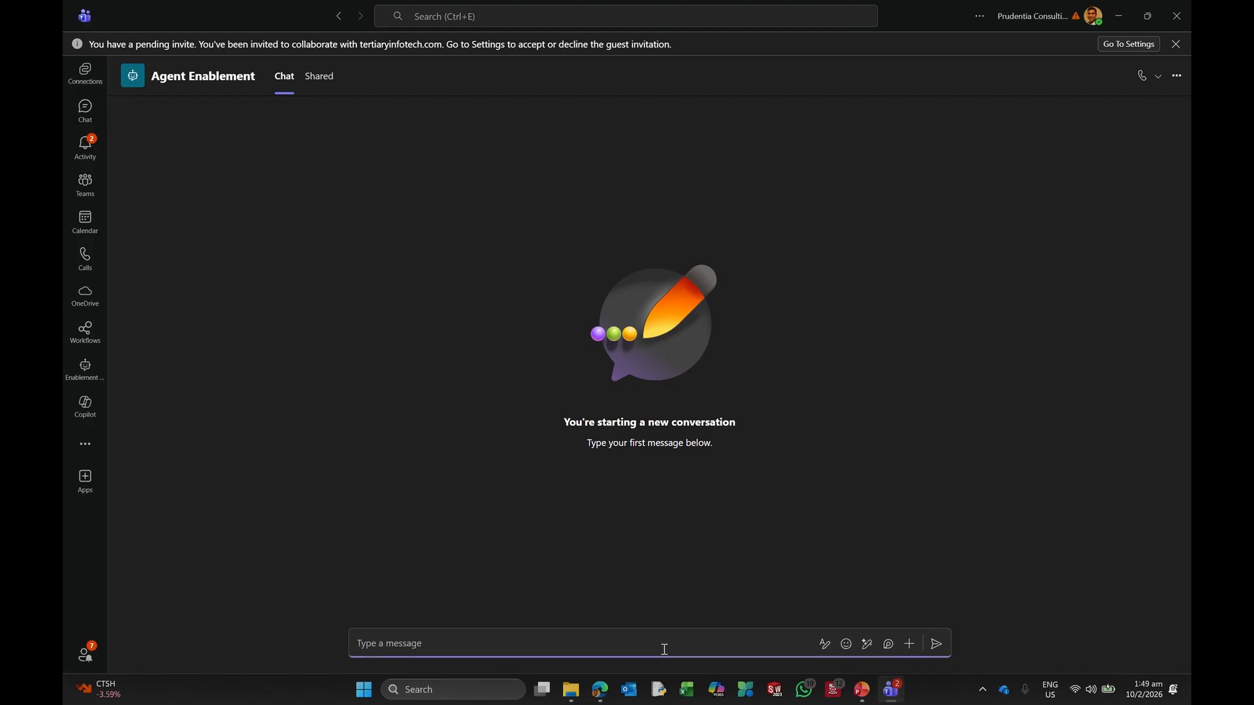
type("Greetings")
key("Return")
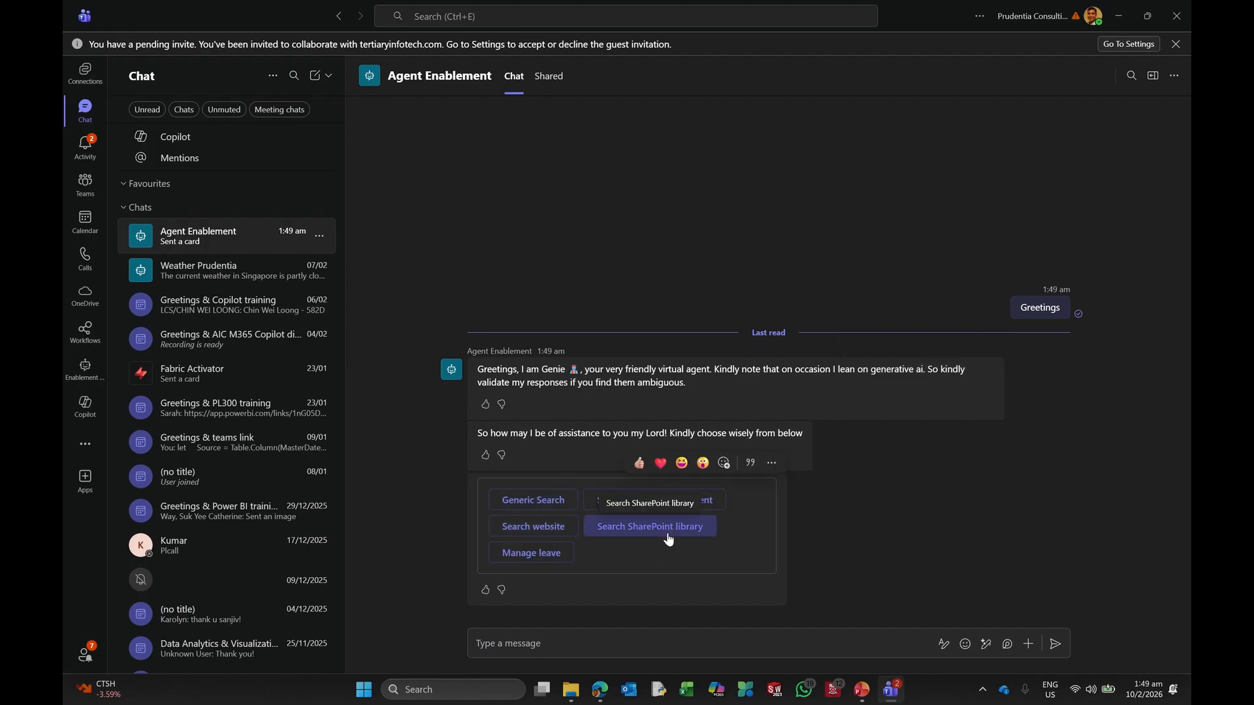
Step: Choose Manage leave, allow the SharePoint connection, and go to the connection manager
left_click(554, 560)
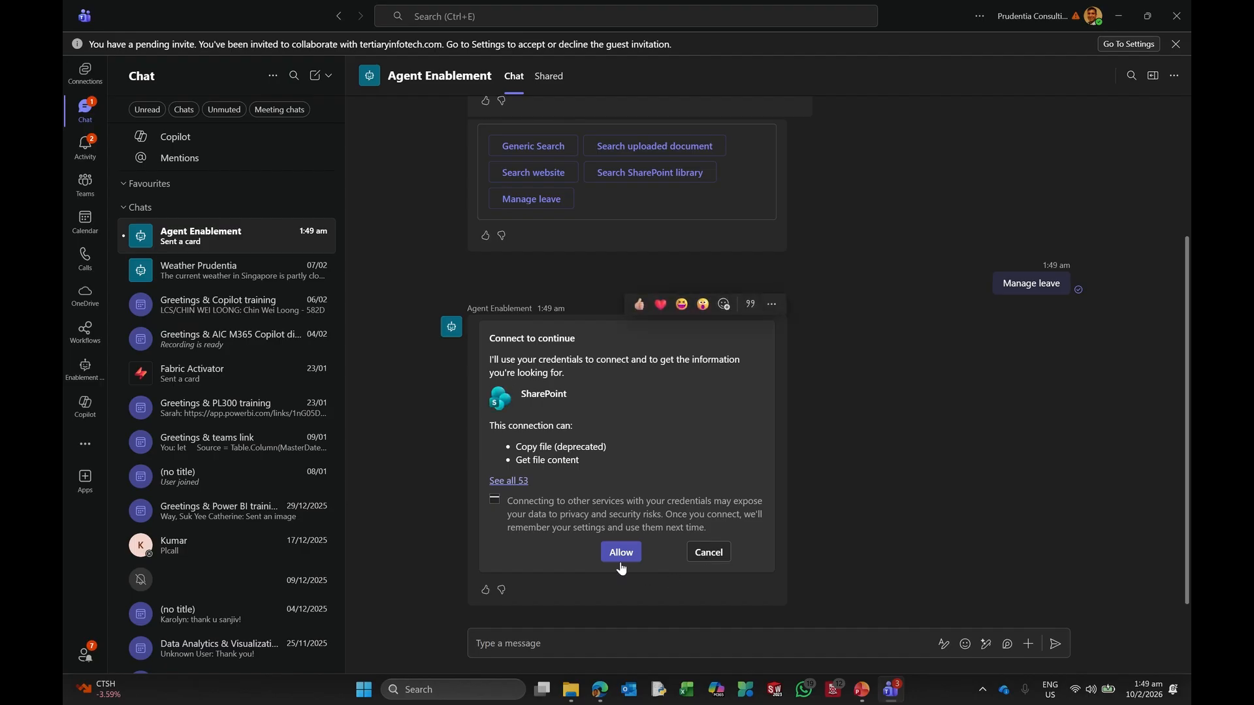
left_click(618, 555)
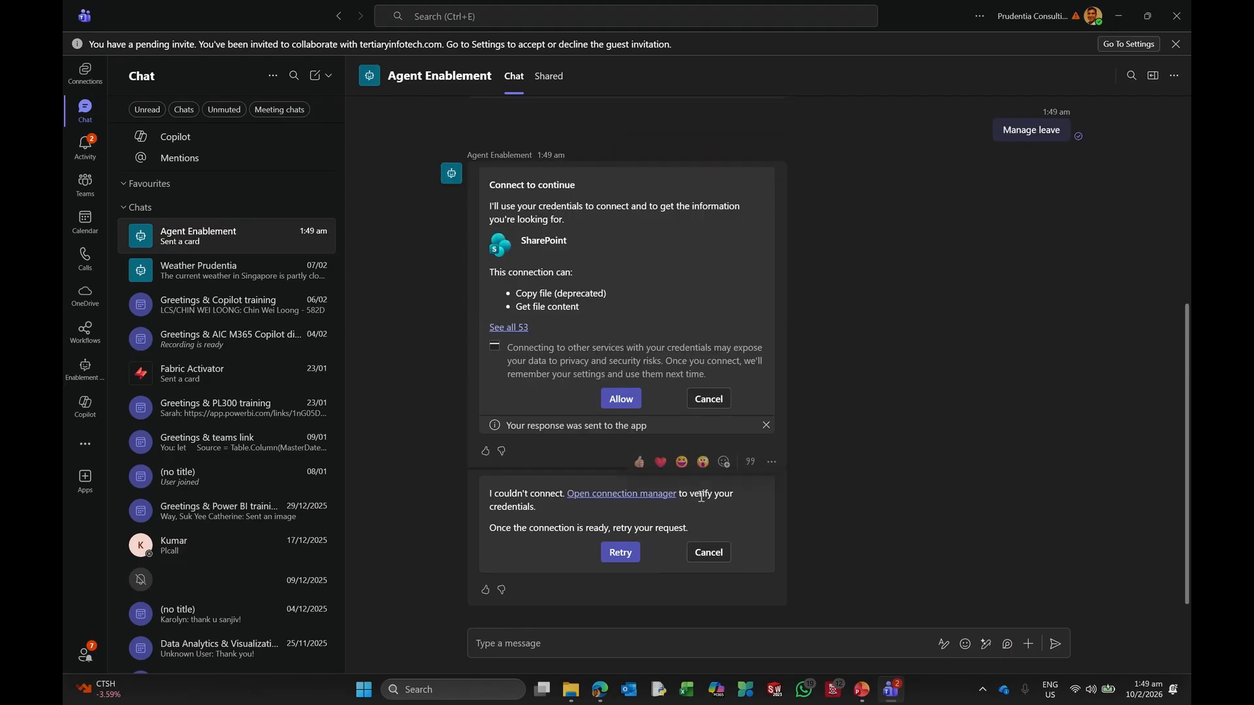
left_click(640, 491)
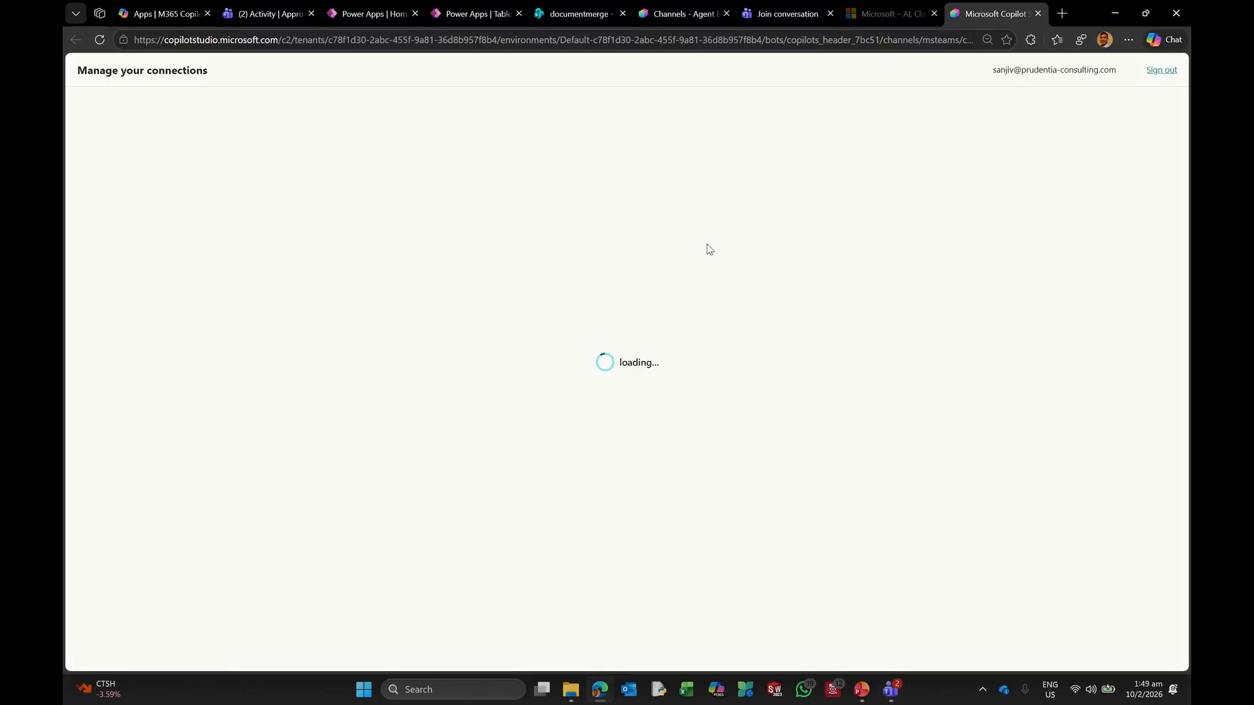
Step: Connect the FlowLeaveManager and FlowLeaveApproval connections, then return to the Teams launch page
left_click(627, 194)
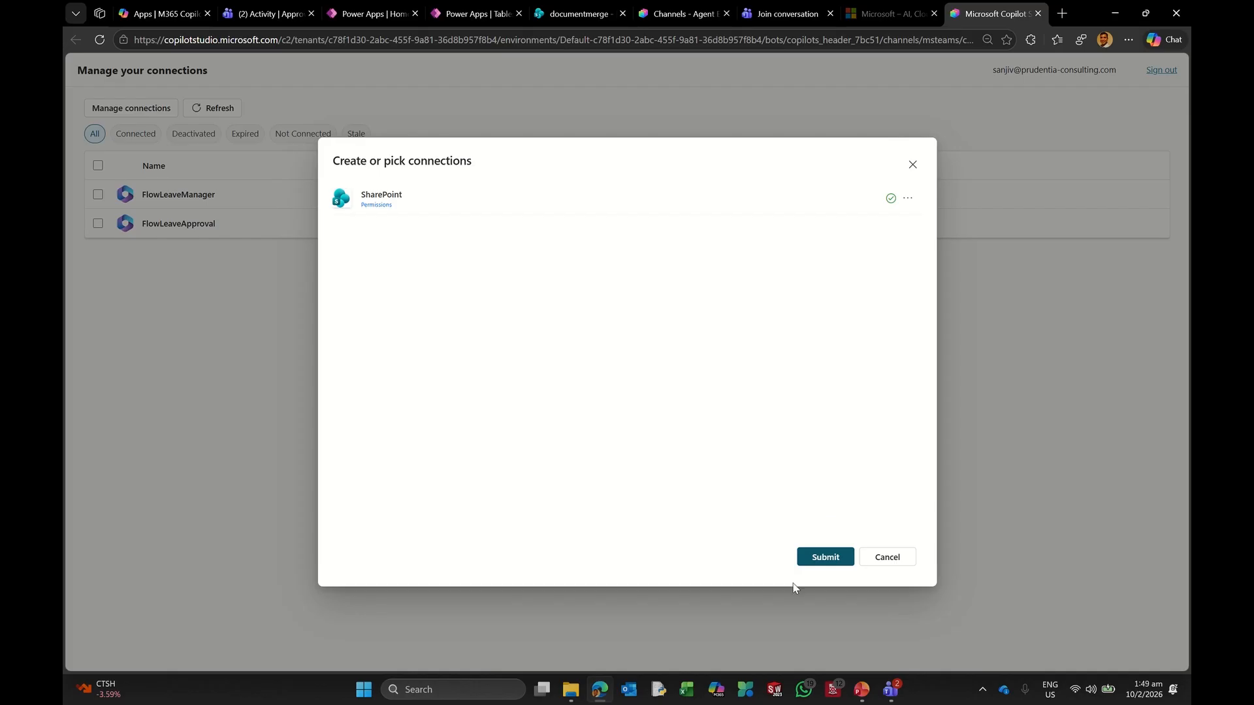
left_click(814, 559)
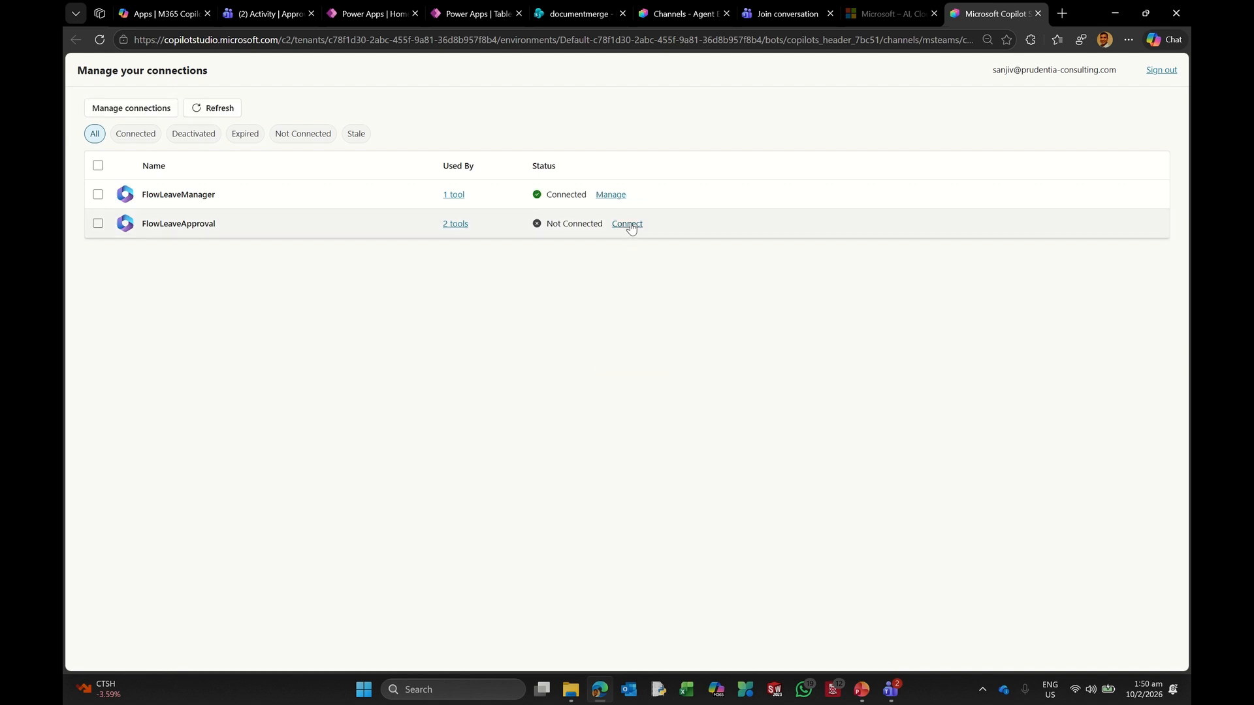
left_click(628, 225)
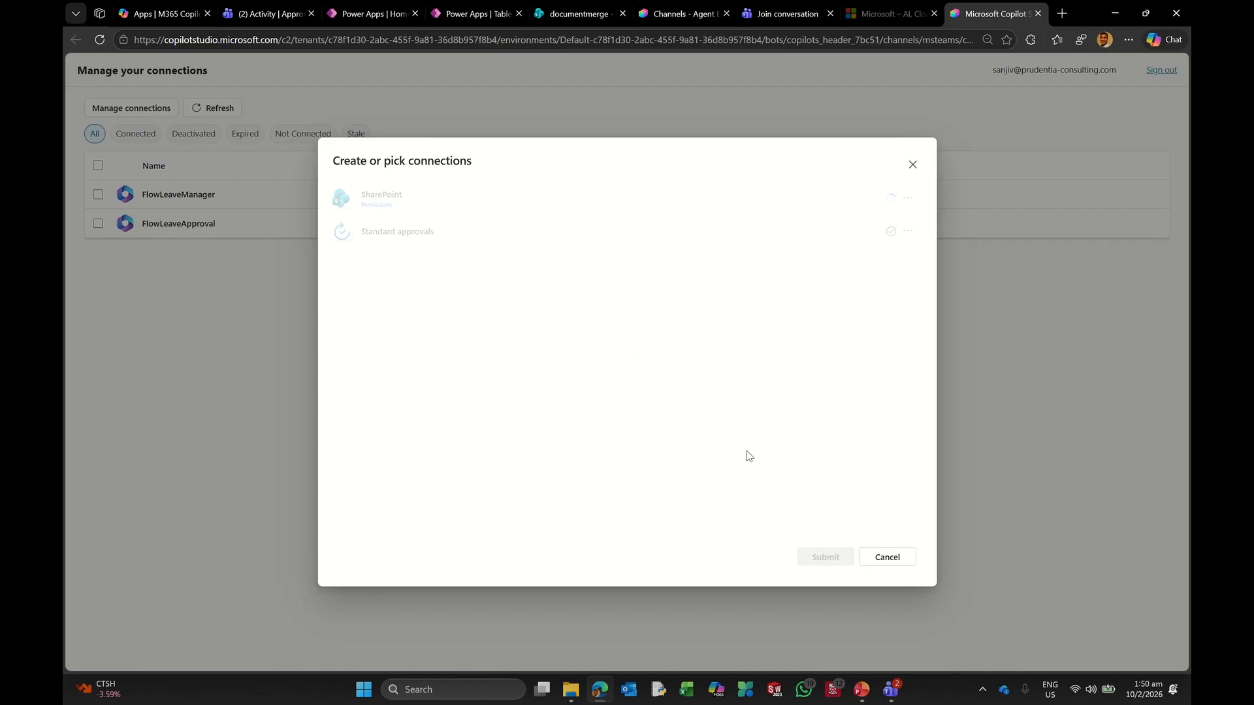
left_click(836, 557)
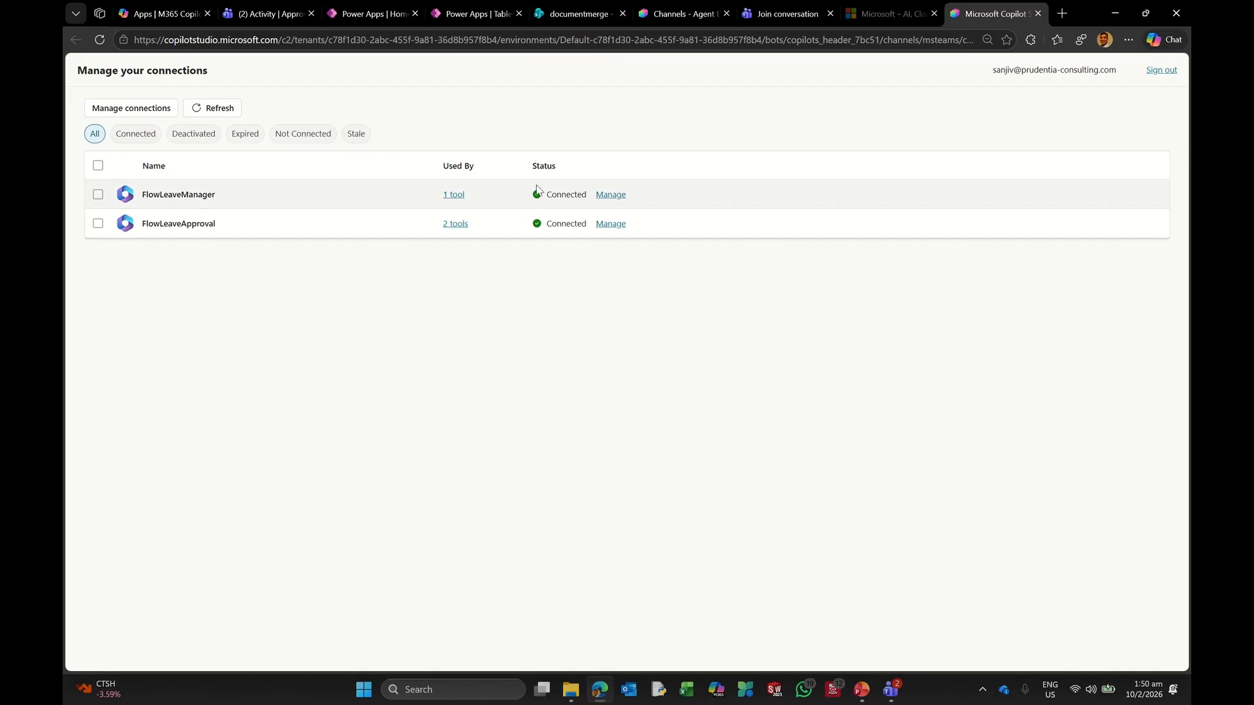
left_click(764, 14)
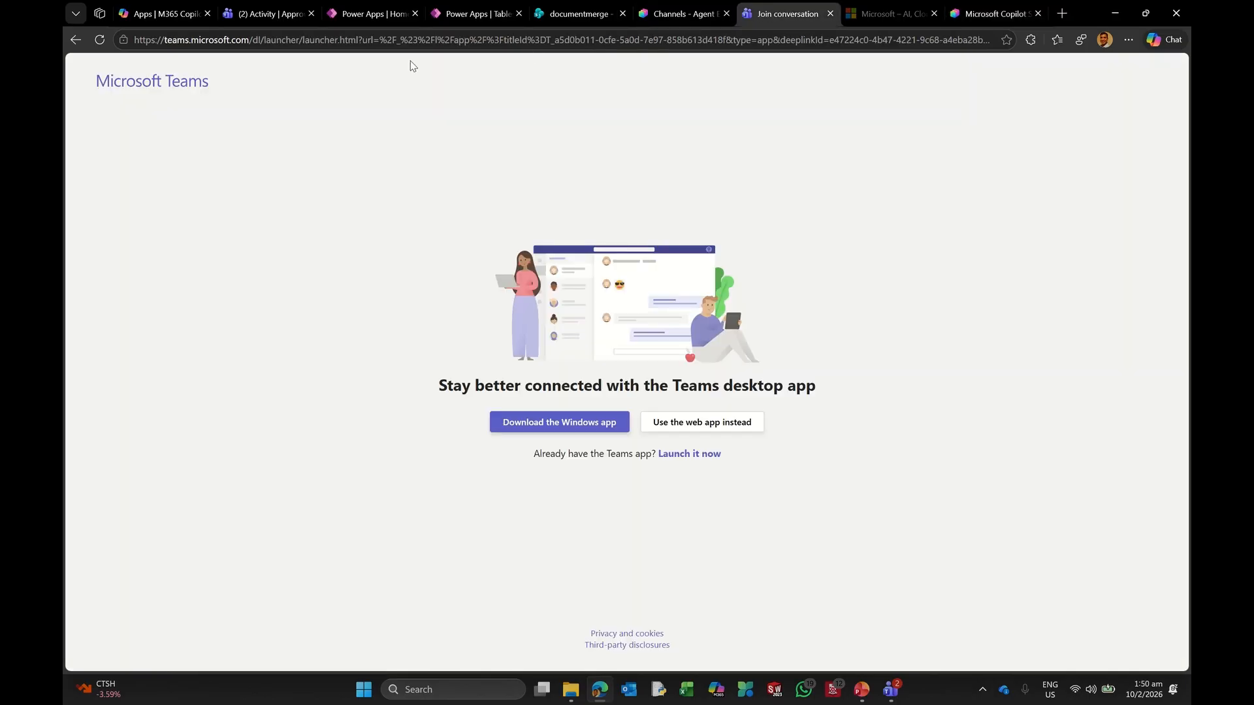
Step: In Teams desktop, retry the leave request and agree to ask the manager for leave
left_click(264, 15)
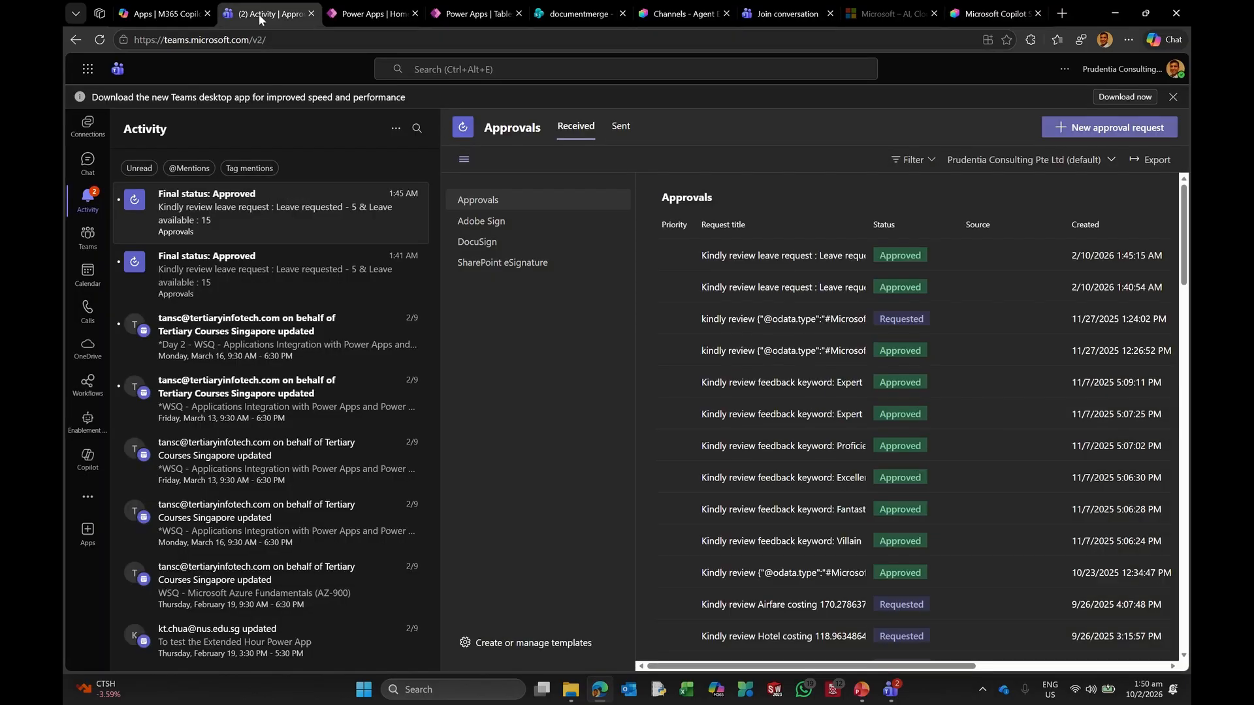
left_click(893, 688)
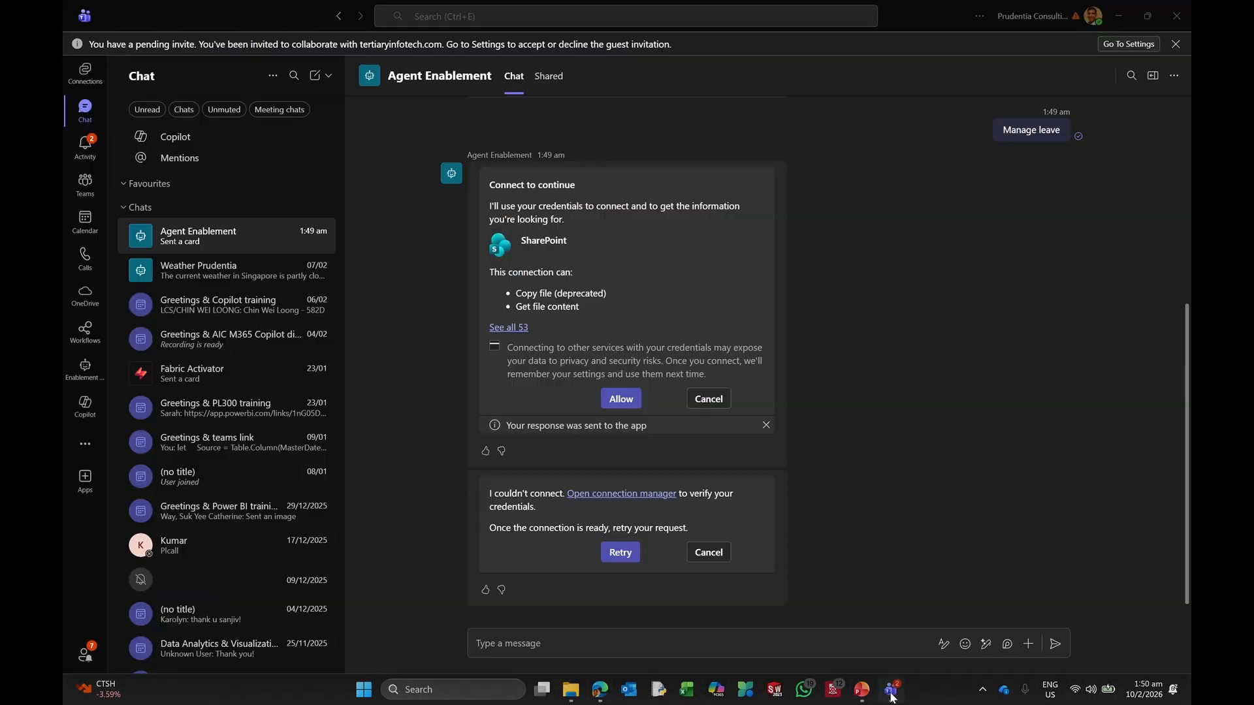
left_click(621, 552)
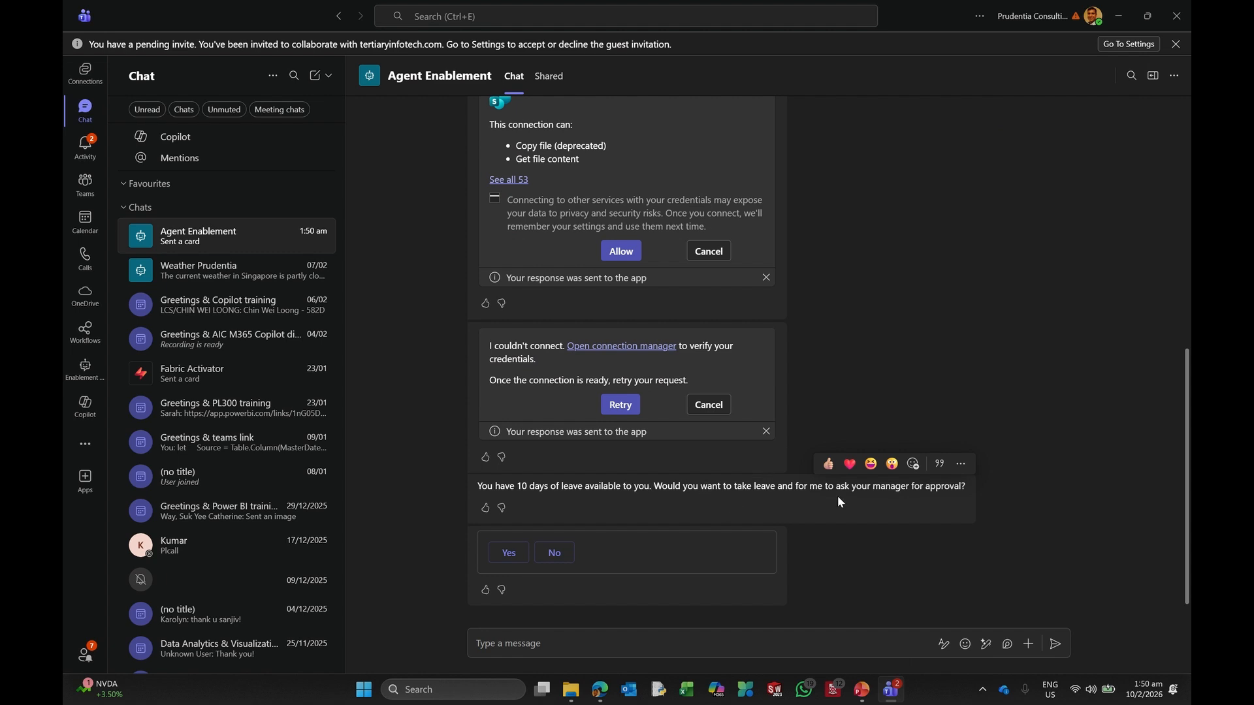
left_click(503, 560)
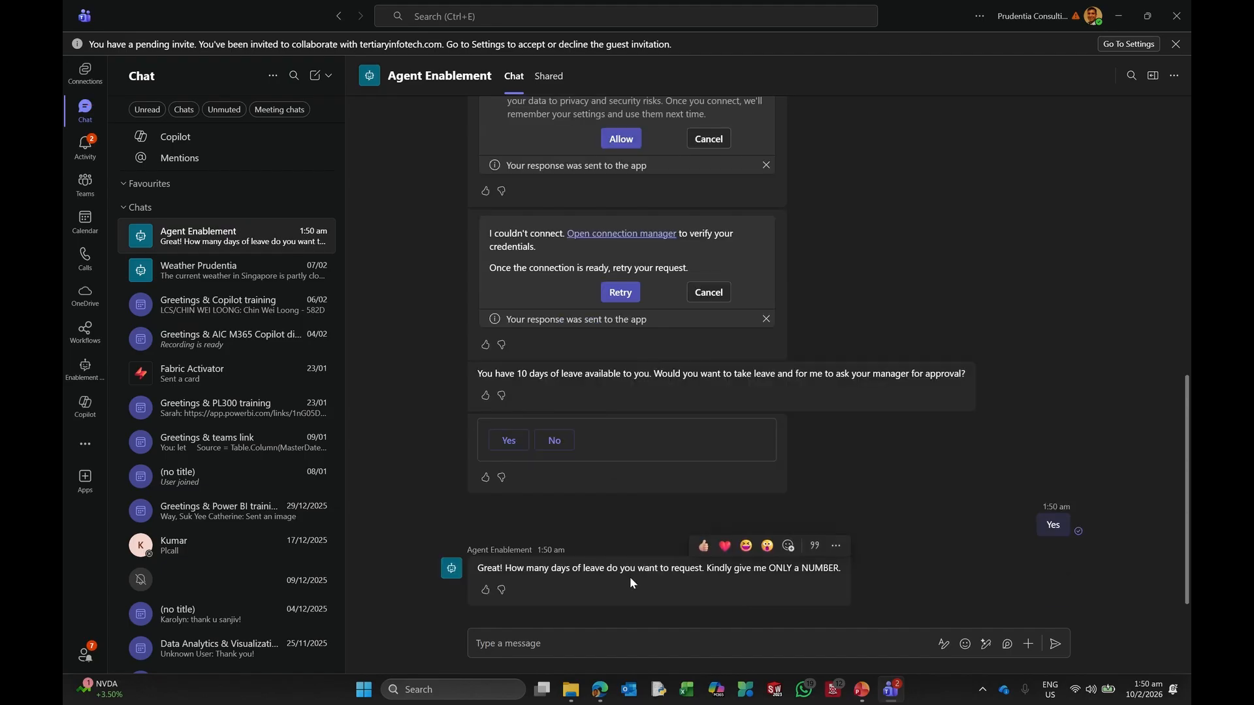
Step: Request 1 day of leave and open the new approval request from Activity
left_click(508, 644)
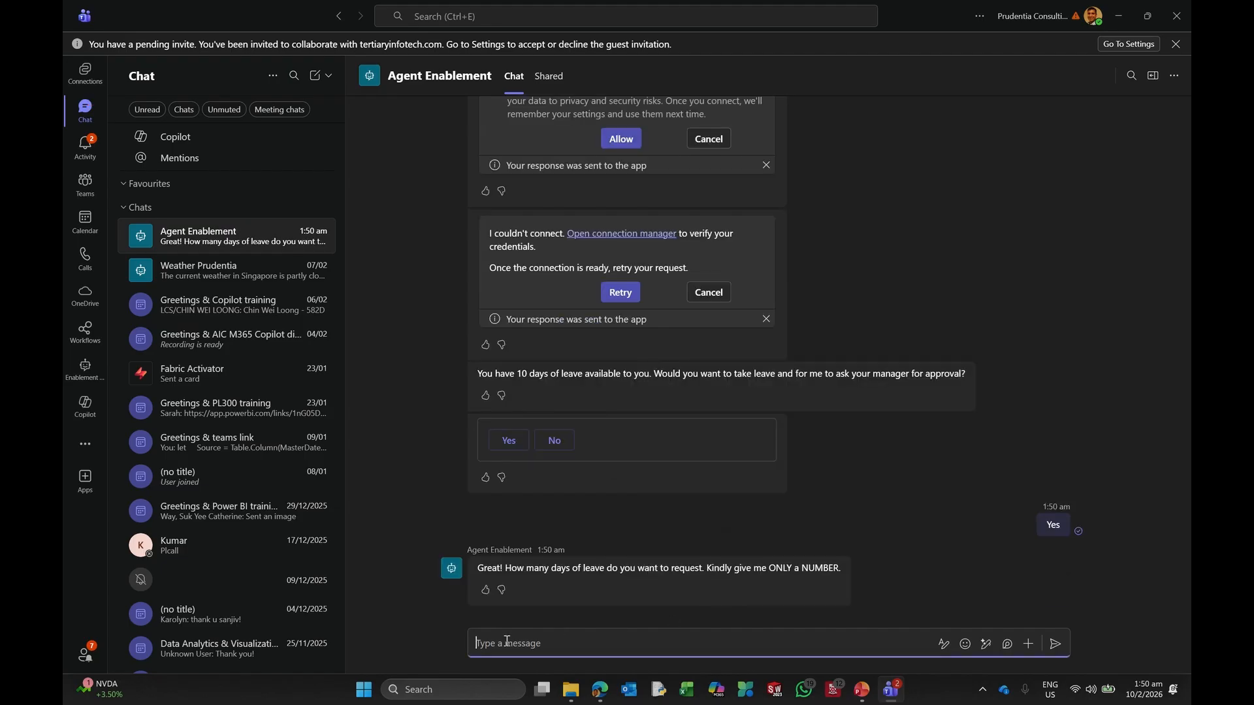
type("1")
left_click(1051, 644)
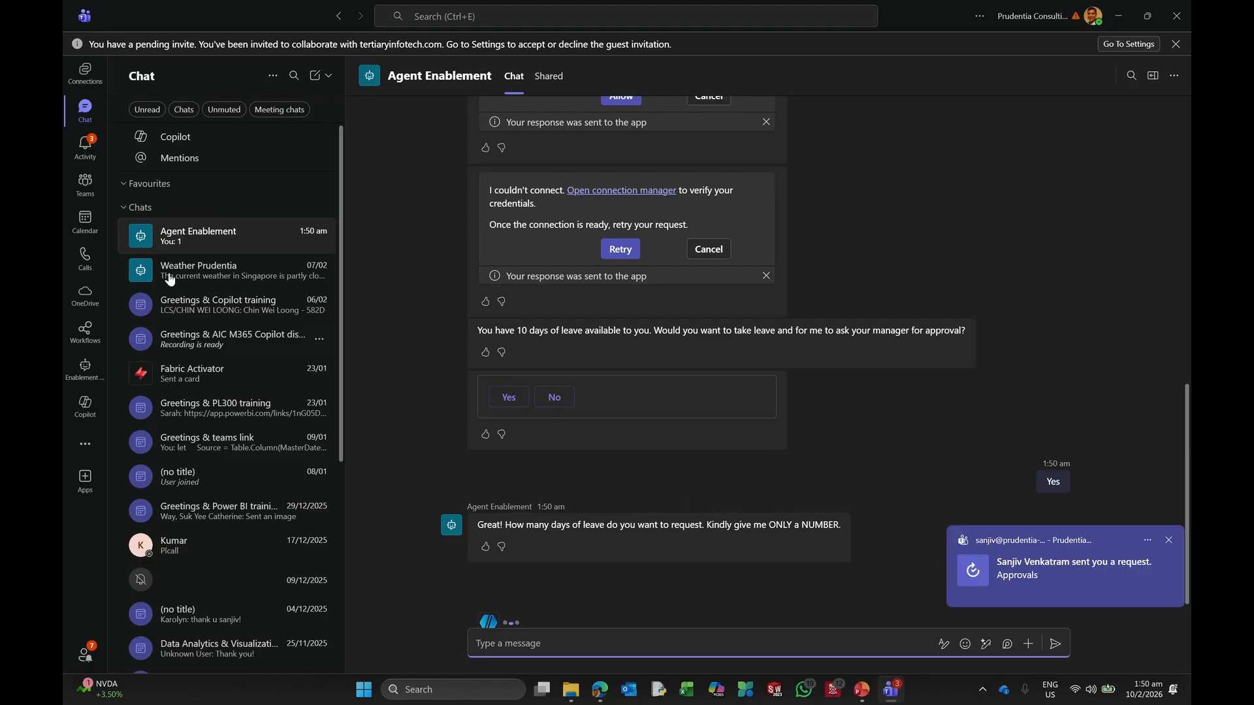
left_click(85, 147)
left_click(359, 140)
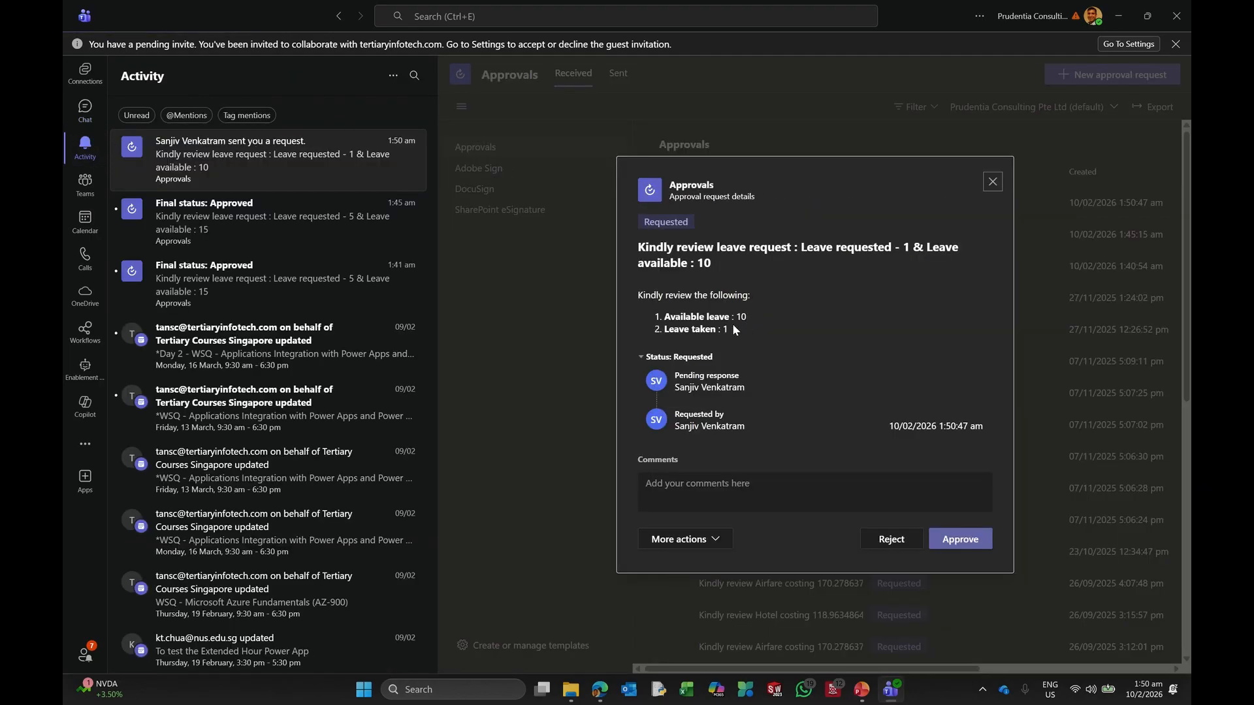
Step: Approve the 1-day leave request with the comment 'ok'
left_click(683, 481)
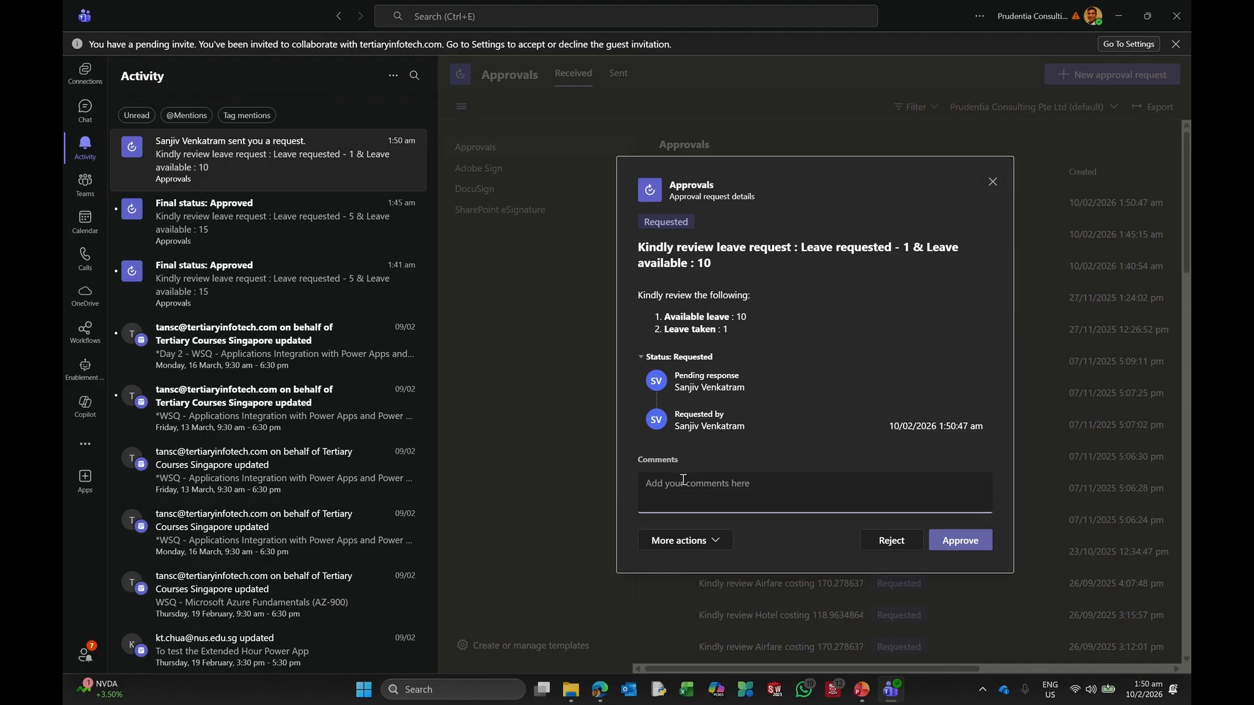
type("ok")
left_click(961, 540)
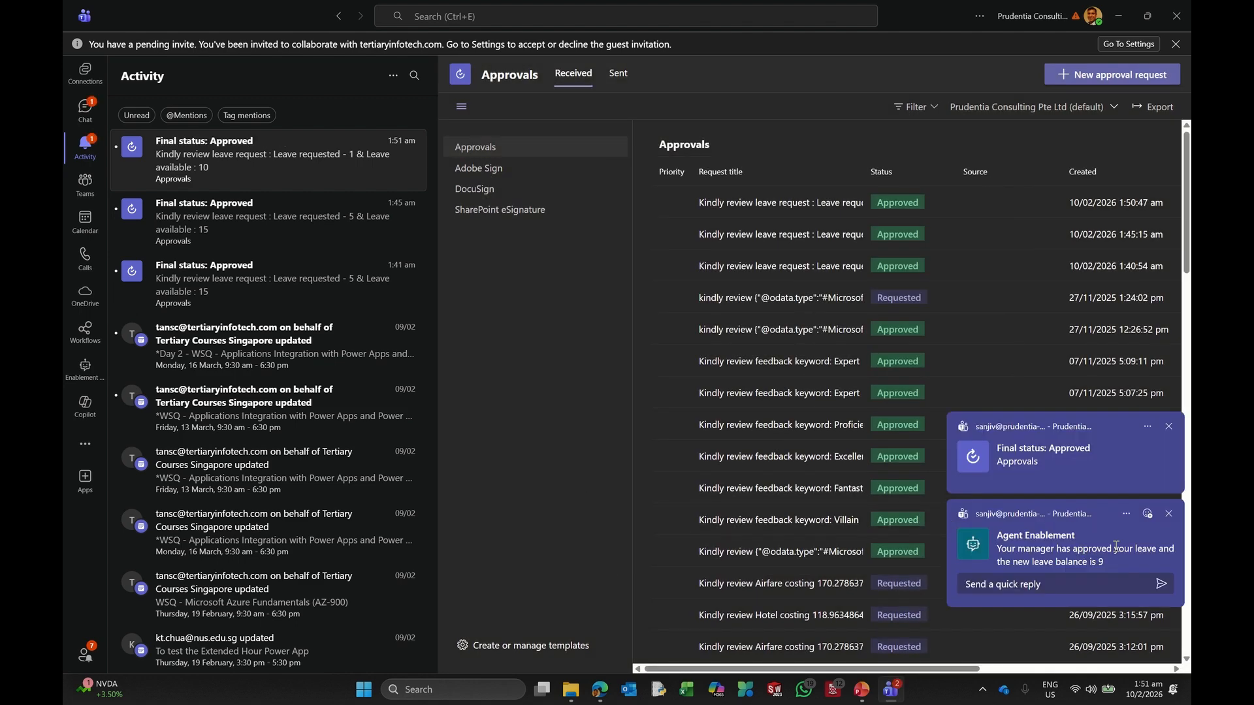
Step: Check the agent's confirmation of a new balance of 9, then open Microsoft 365 Copilot Apps in the browser
left_click(1085, 555)
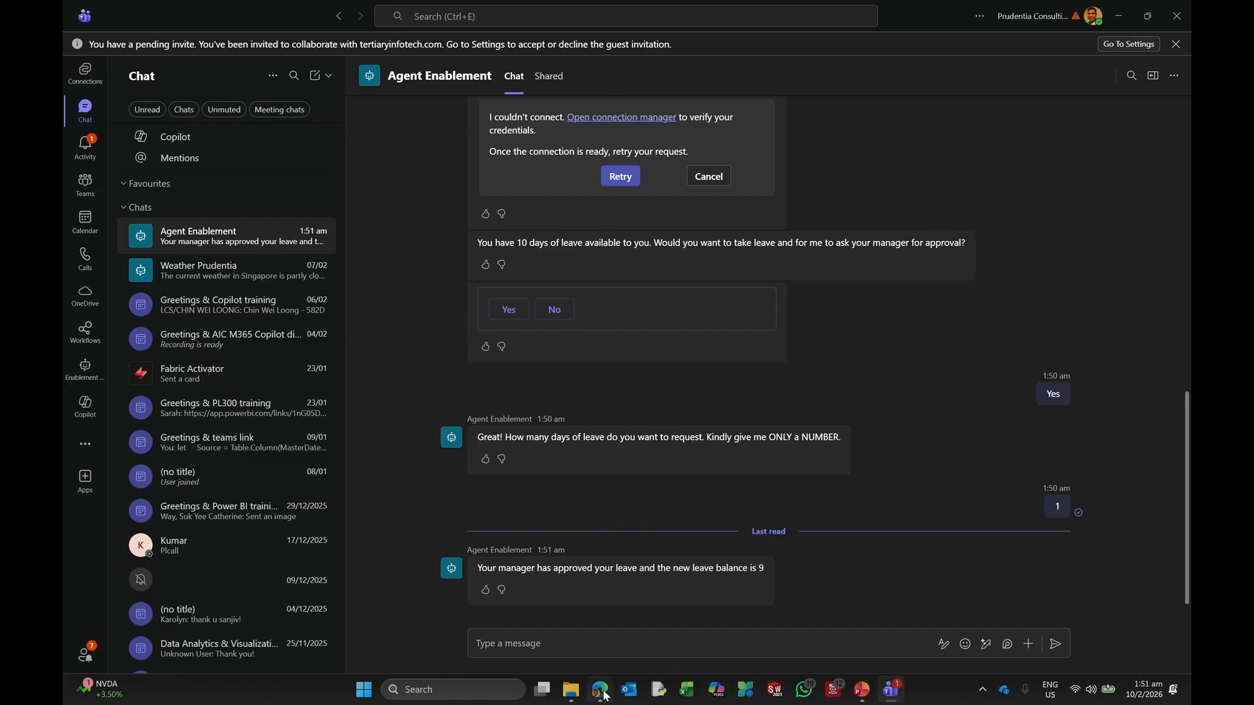
mouse_move(603, 695)
left_click(617, 627)
left_click(141, 13)
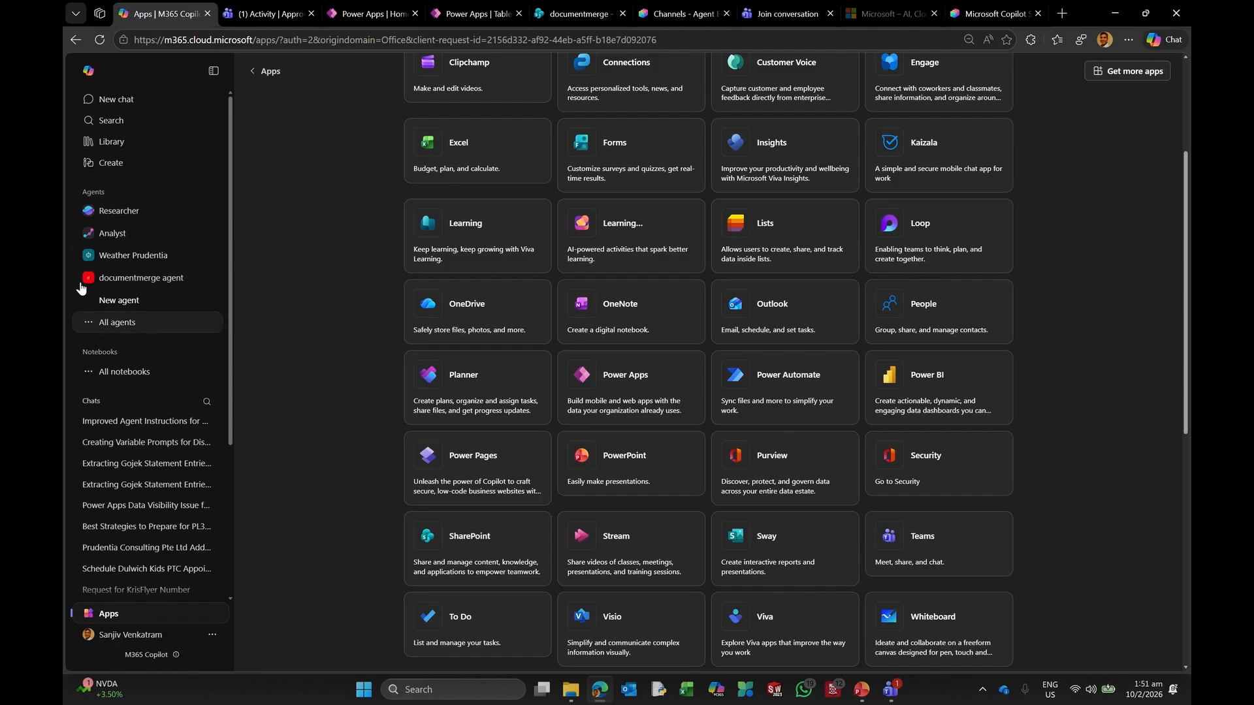
Step: Browse the full Agent Store listing, then return to Agent Enablement's Channels page in Copilot Studio
left_click(117, 328)
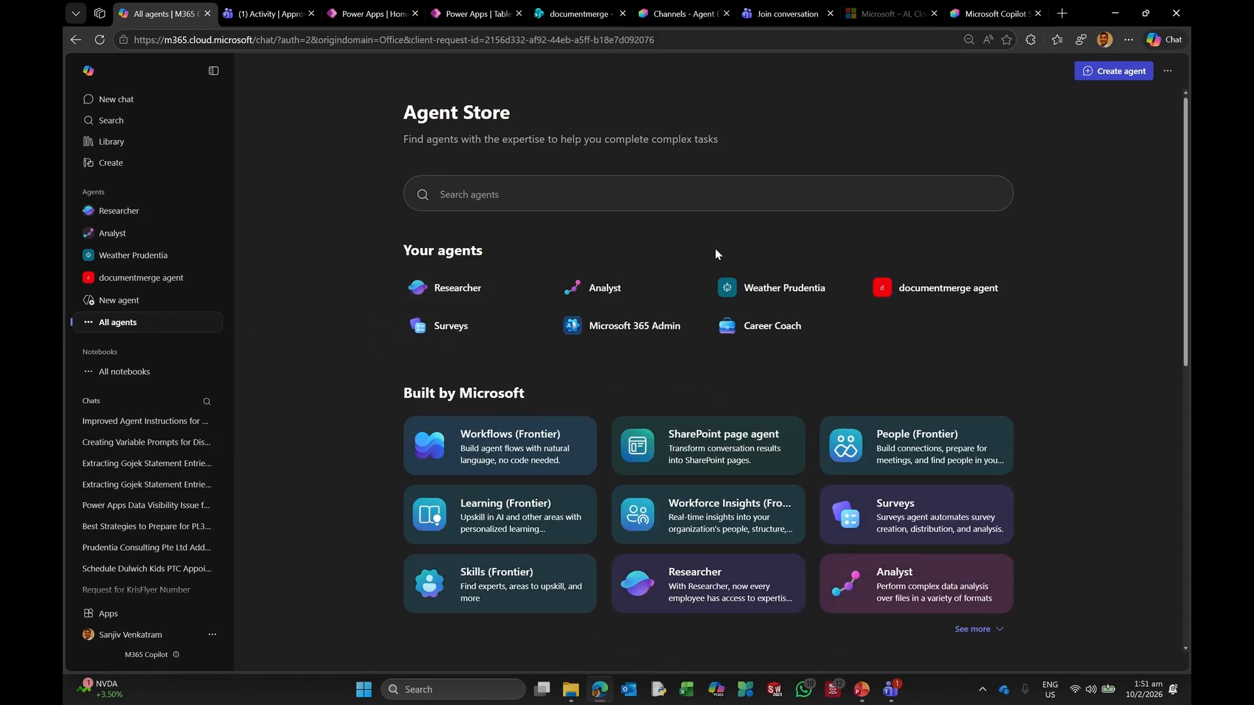
scroll(714, 250, "down", 3)
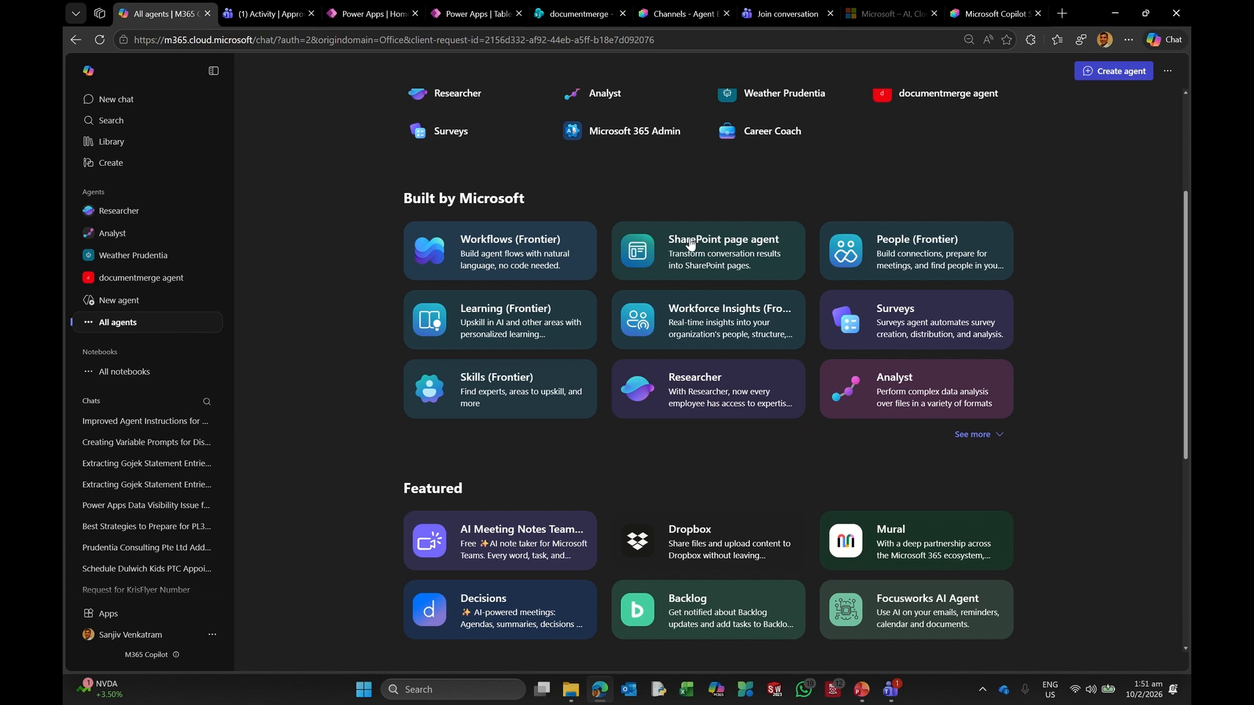
scroll(686, 248, "down", 3)
scroll(686, 248, "down", 3)
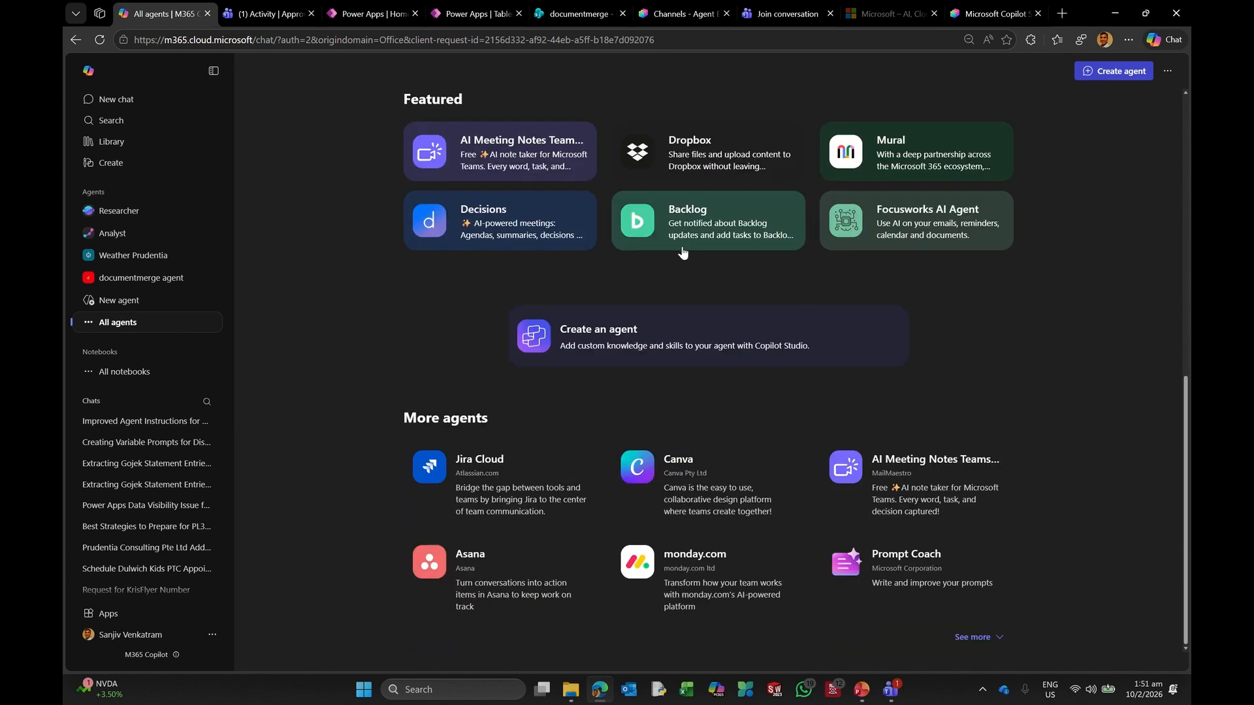
scroll(682, 253, "up", 4)
left_click(993, 13)
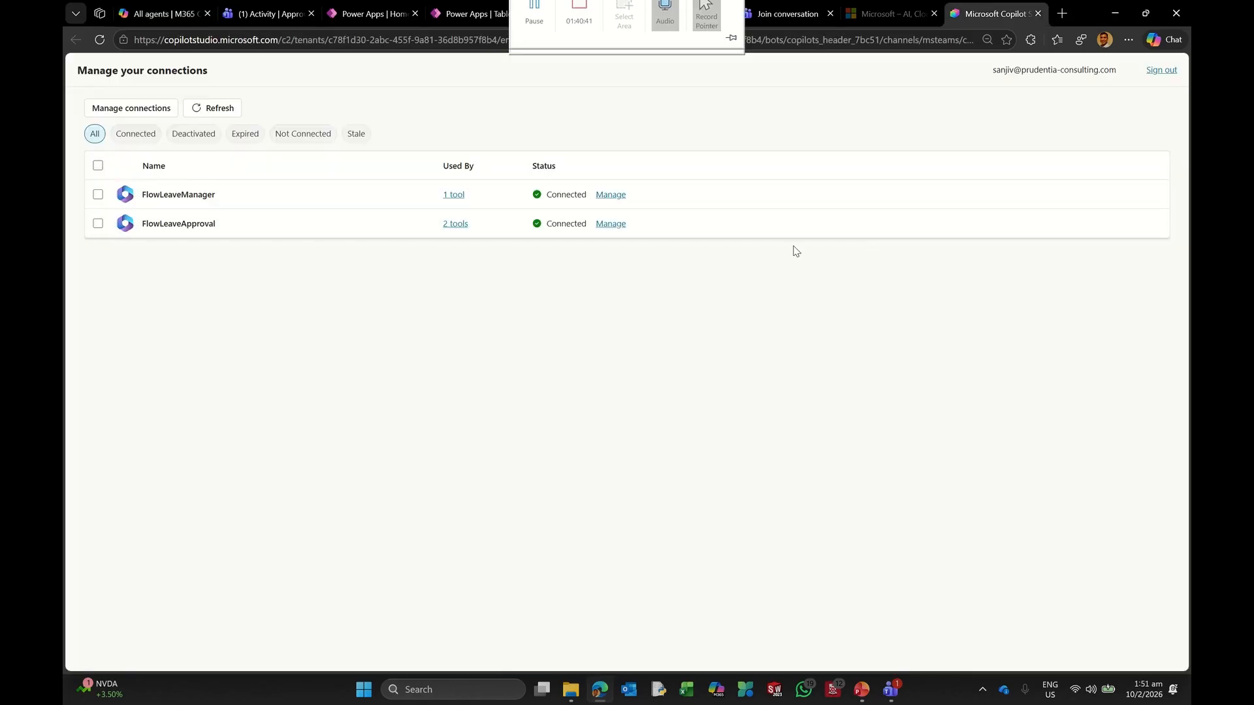
left_click(683, 14)
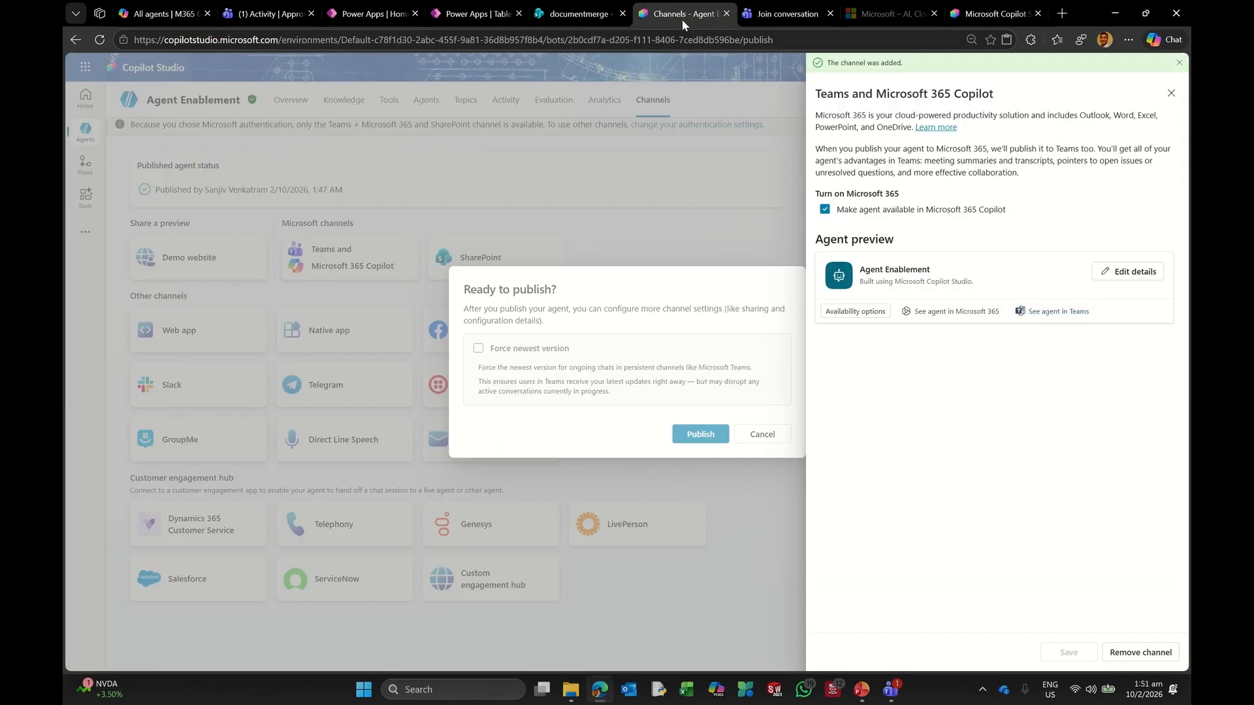
Step: Open Agent Enablement in Microsoft 365 Copilot and send it a 'Greetings' message
left_click(958, 312)
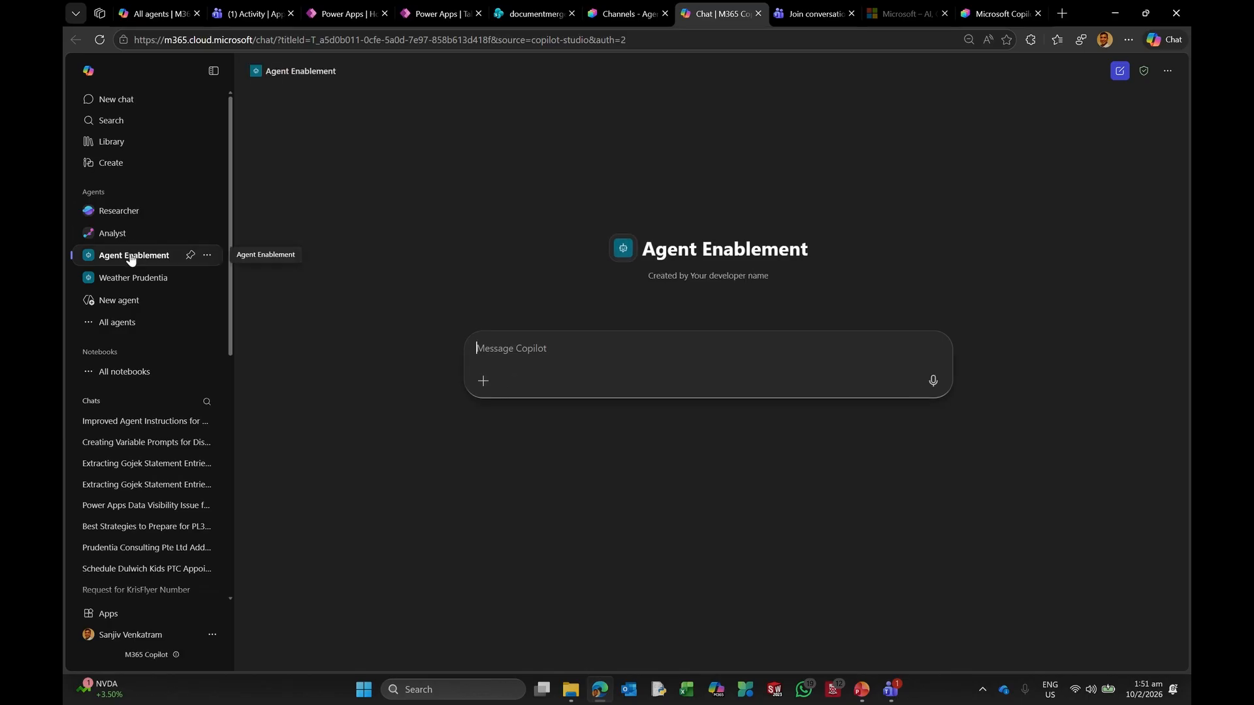
type("Greetings")
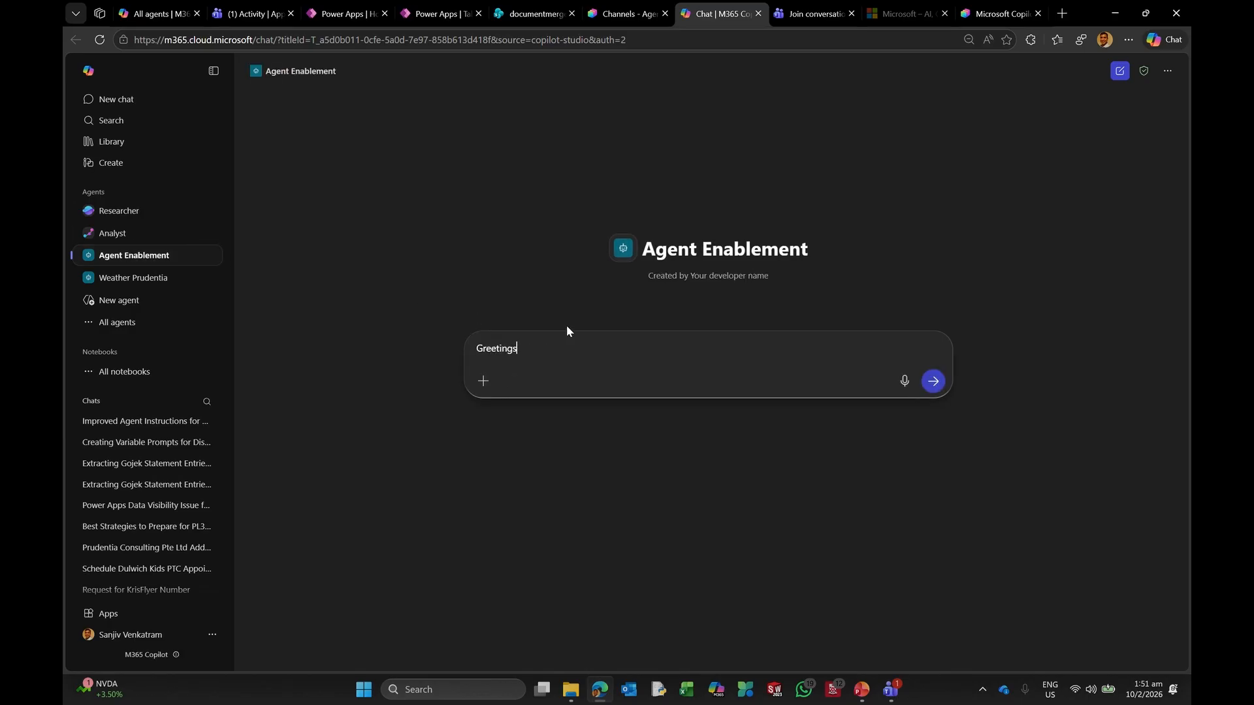
key("Return")
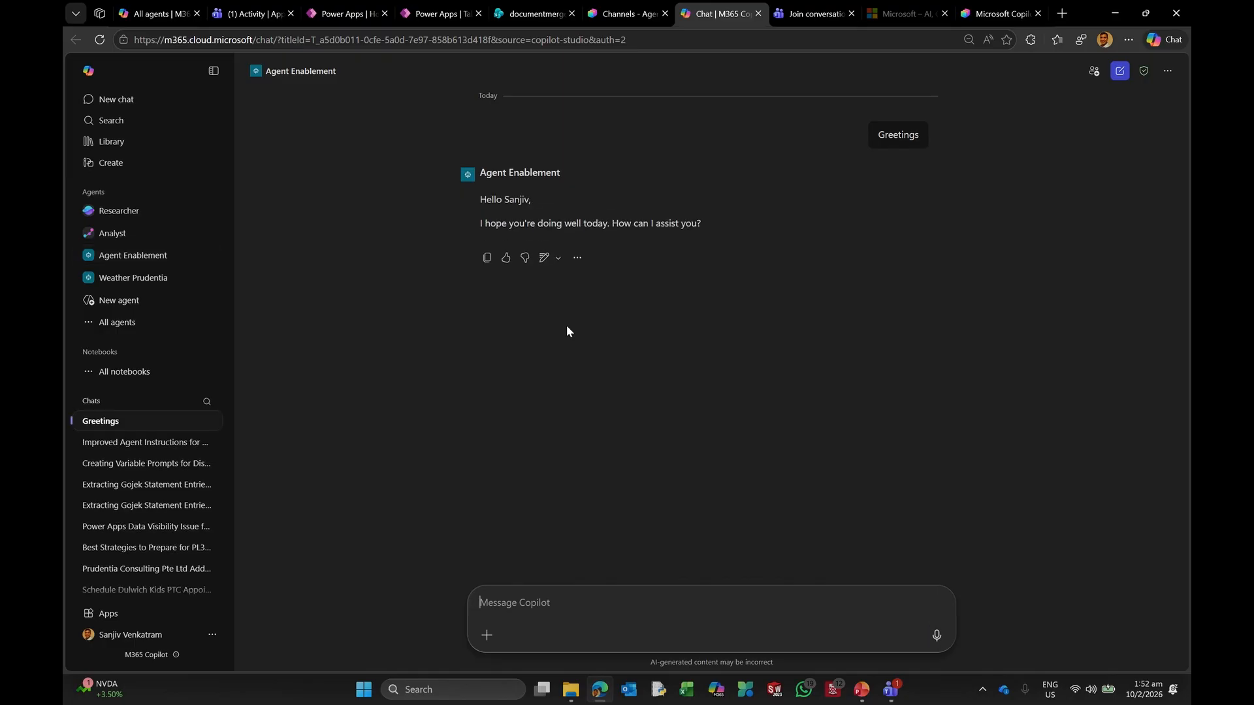
Step: Start a new Agent Enablement chat, send Greetings again, then view the Copilot Studio connections page
left_click(131, 255)
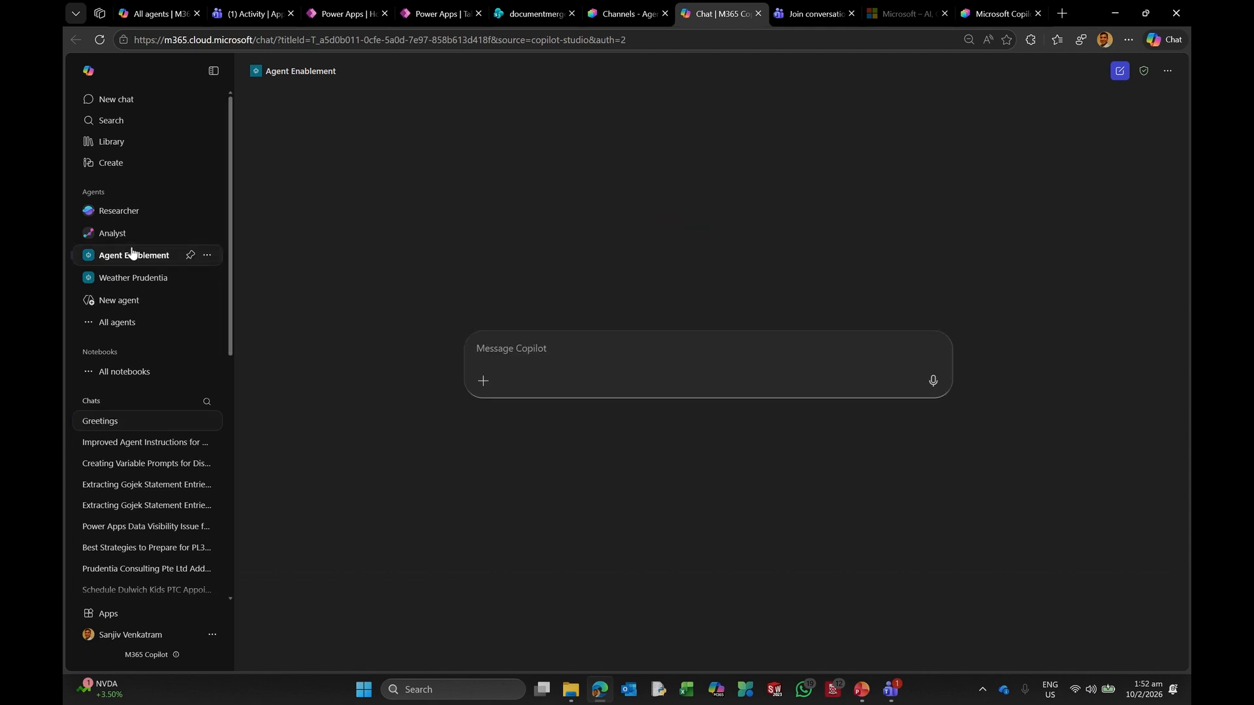
left_click(586, 349)
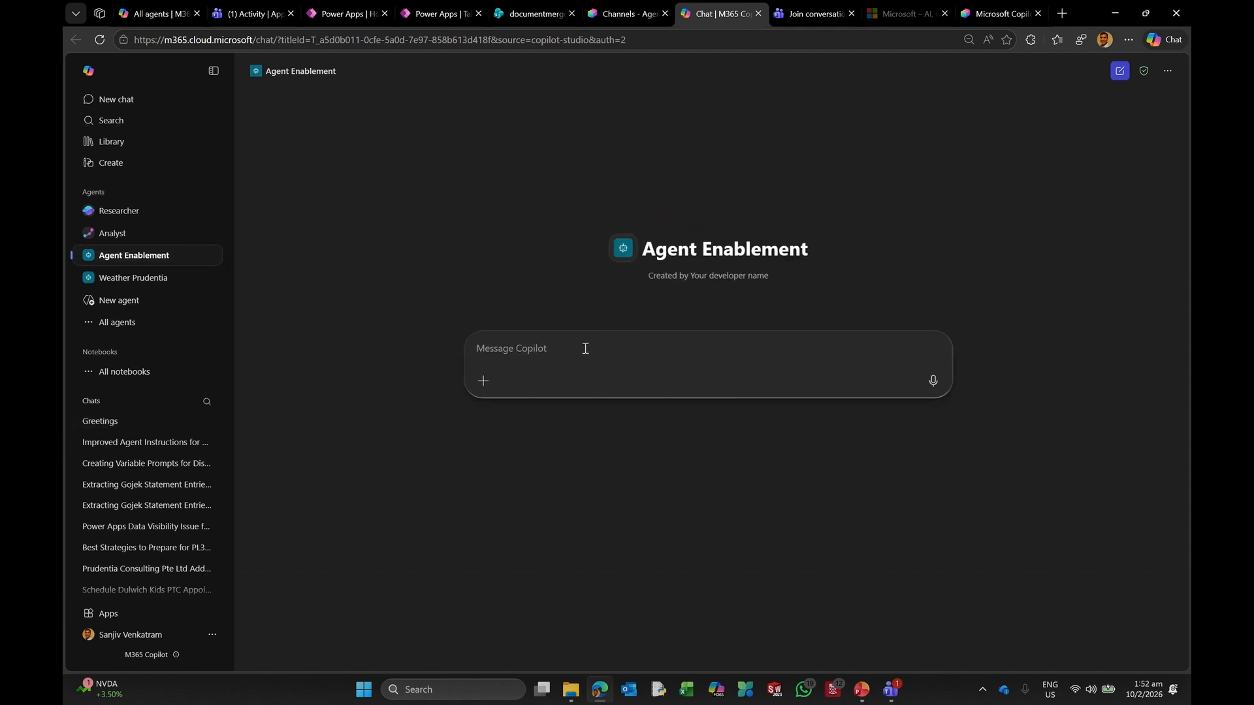
type("Greetings")
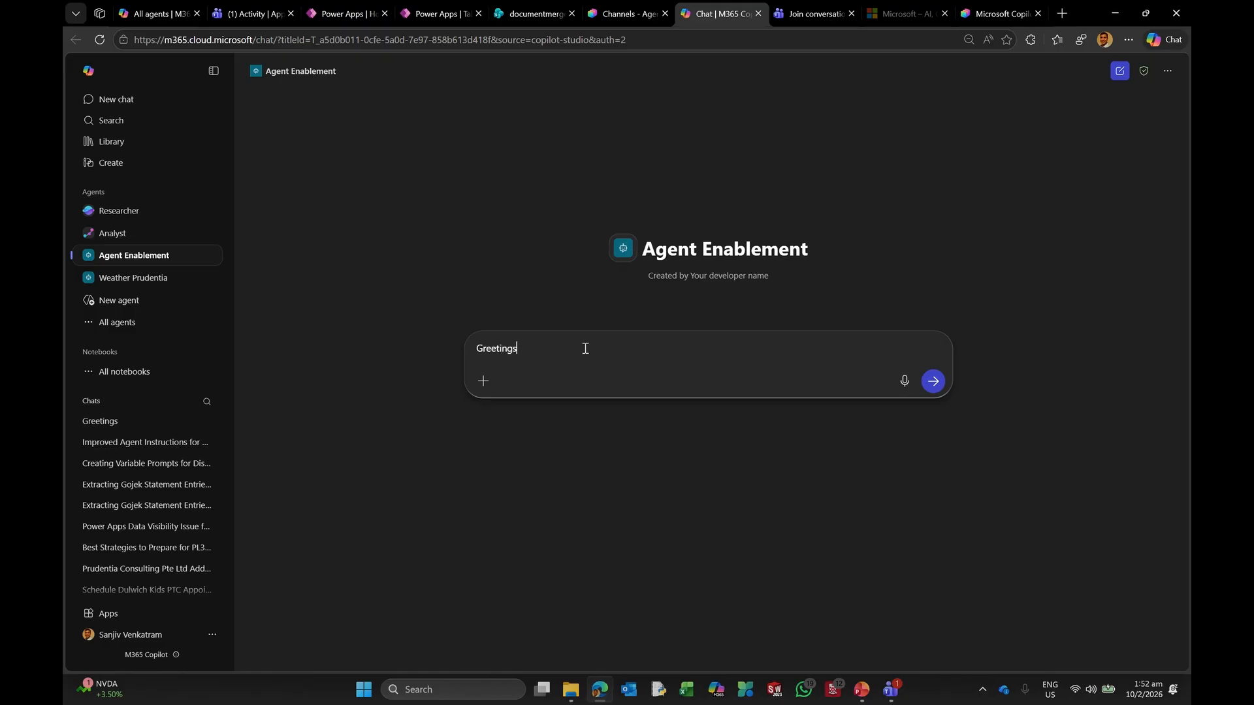
key("Return")
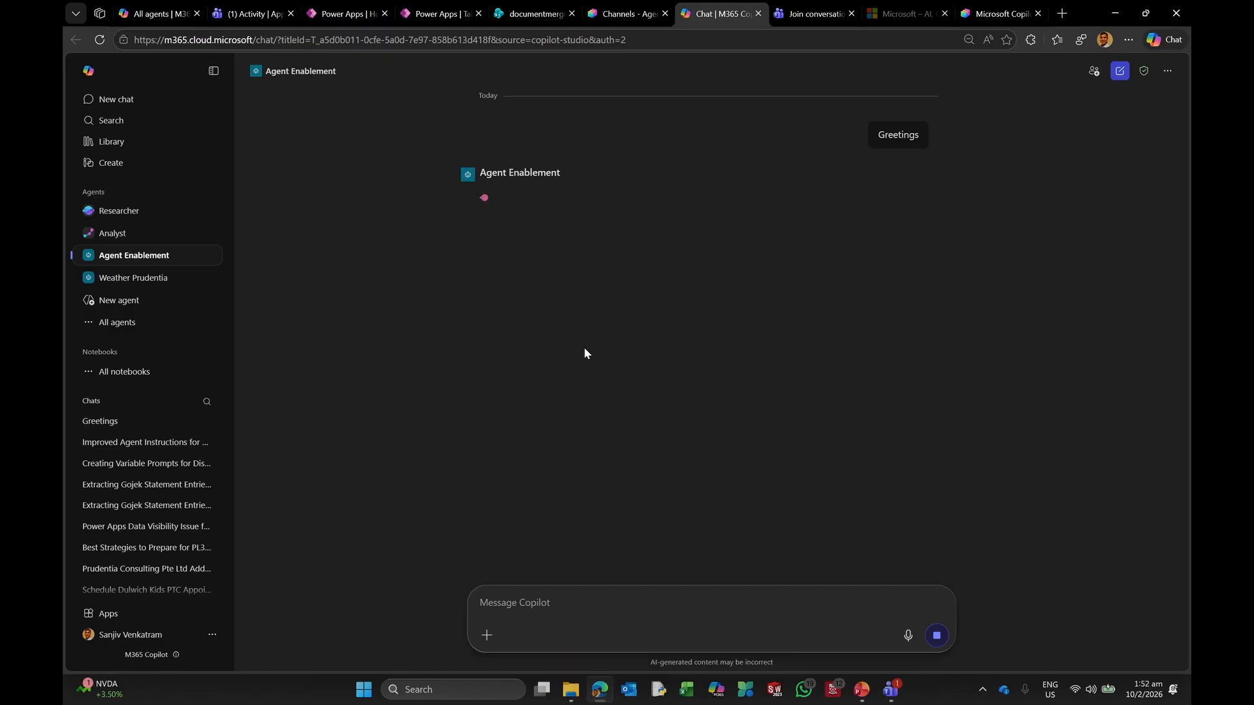
mouse_move(620, 6)
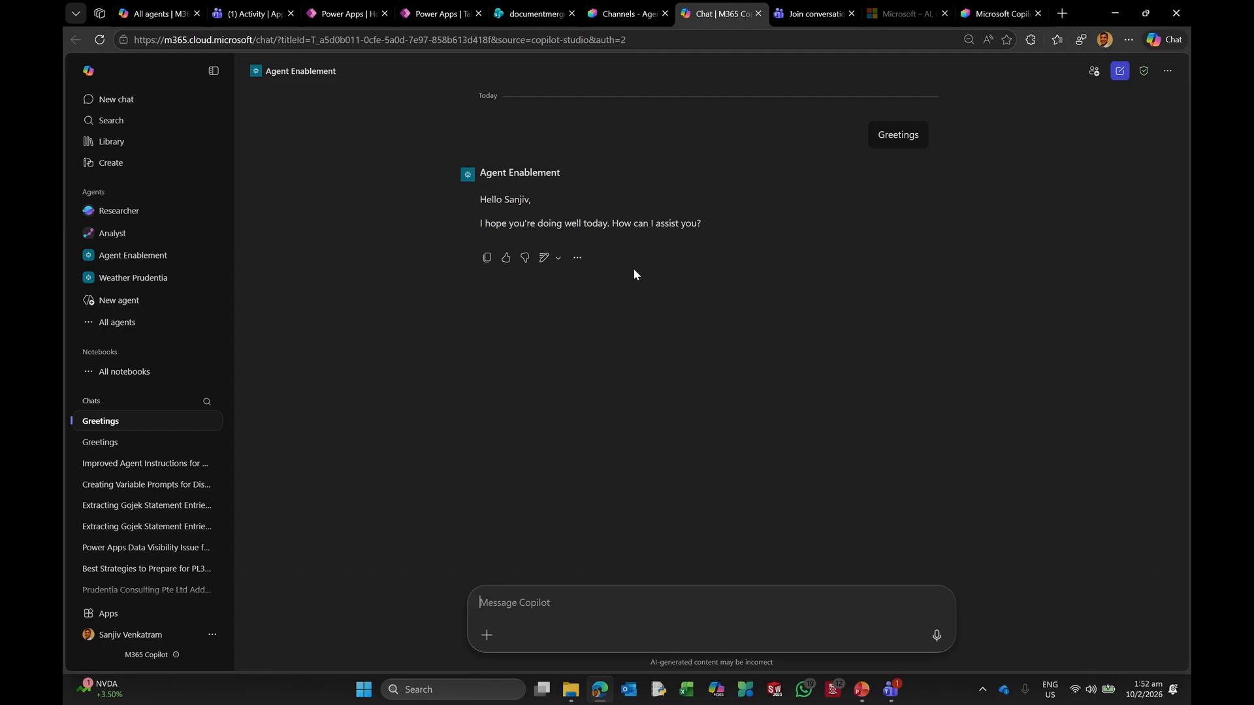
left_click(999, 15)
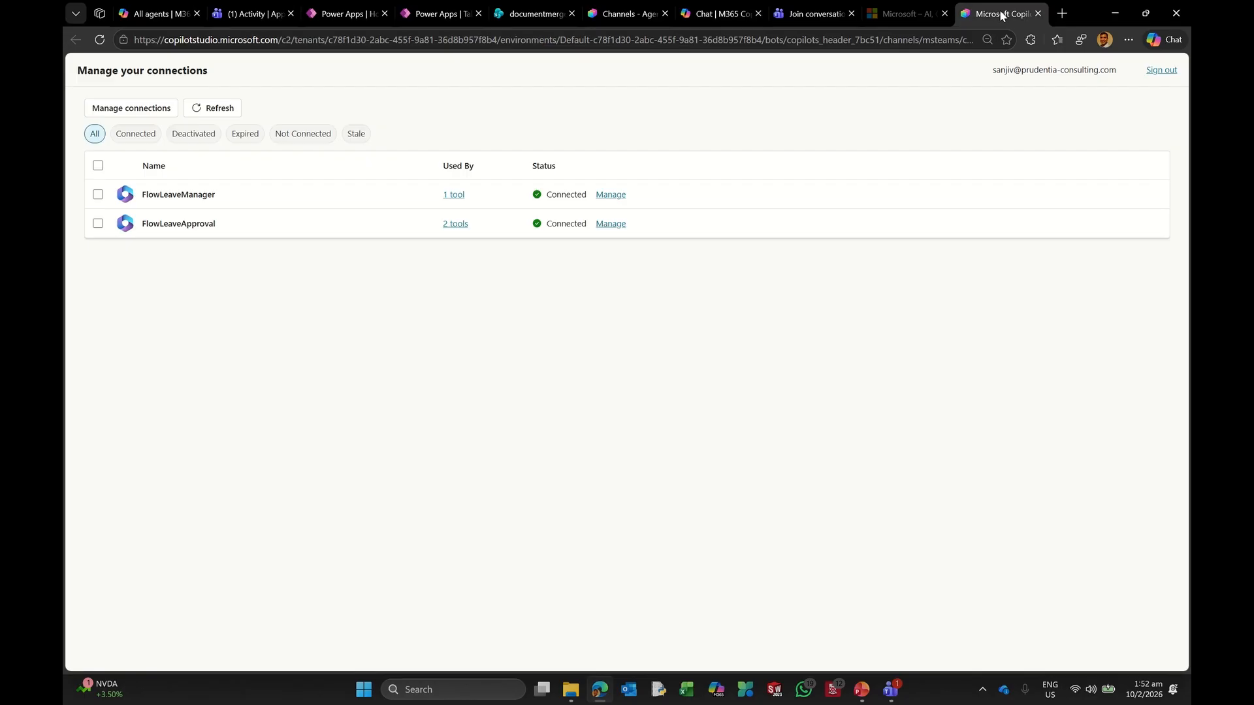
Step: Move between the Copilot Studio Channels page and the Agent Enablement greeting chat
left_click(715, 14)
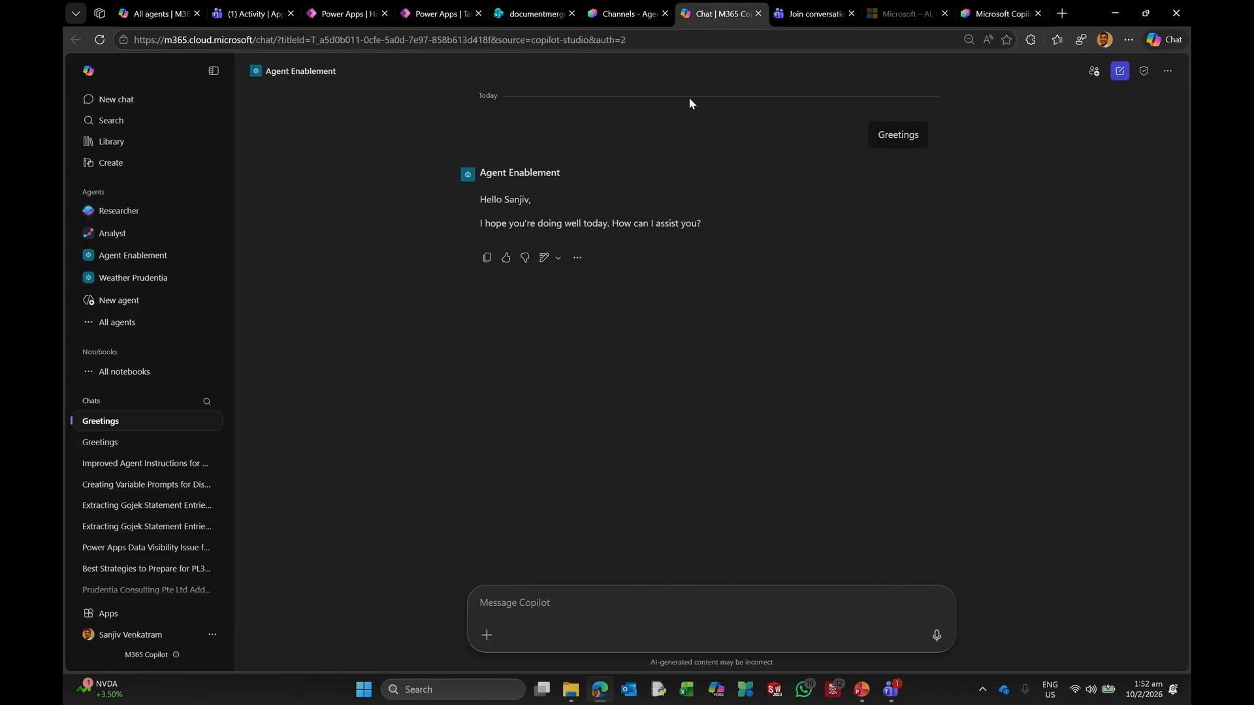
left_click(635, 13)
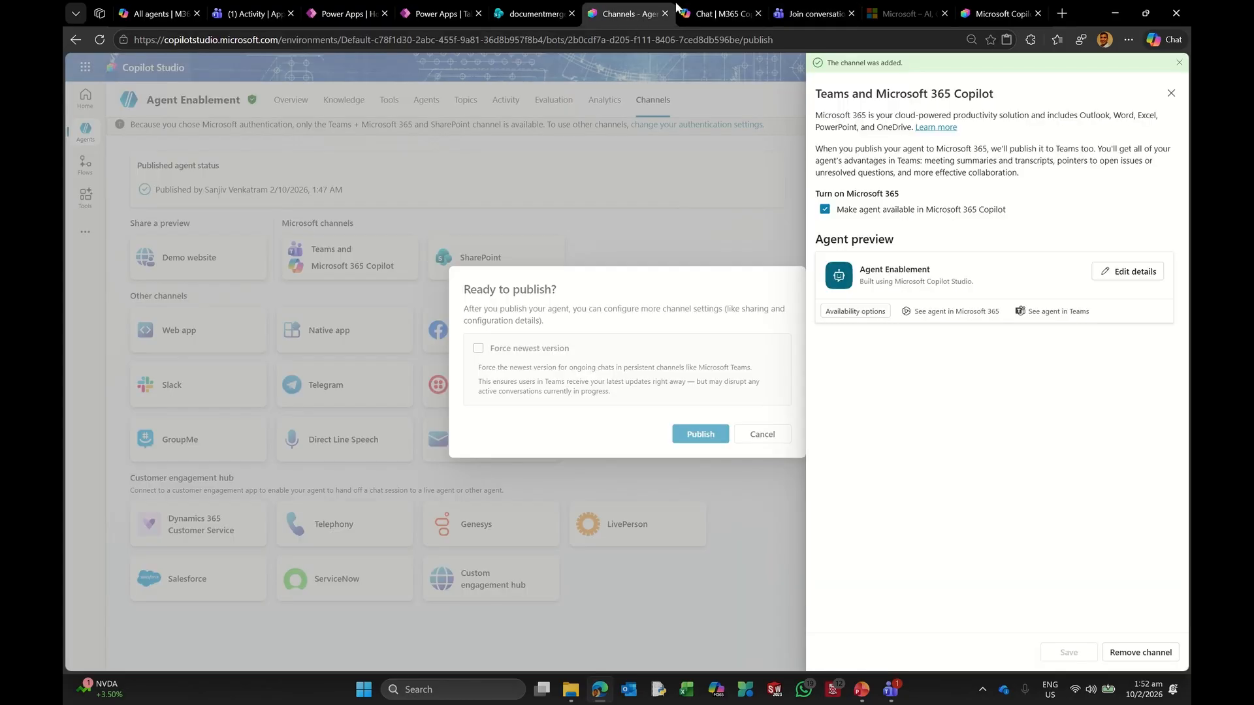
left_click(694, 14)
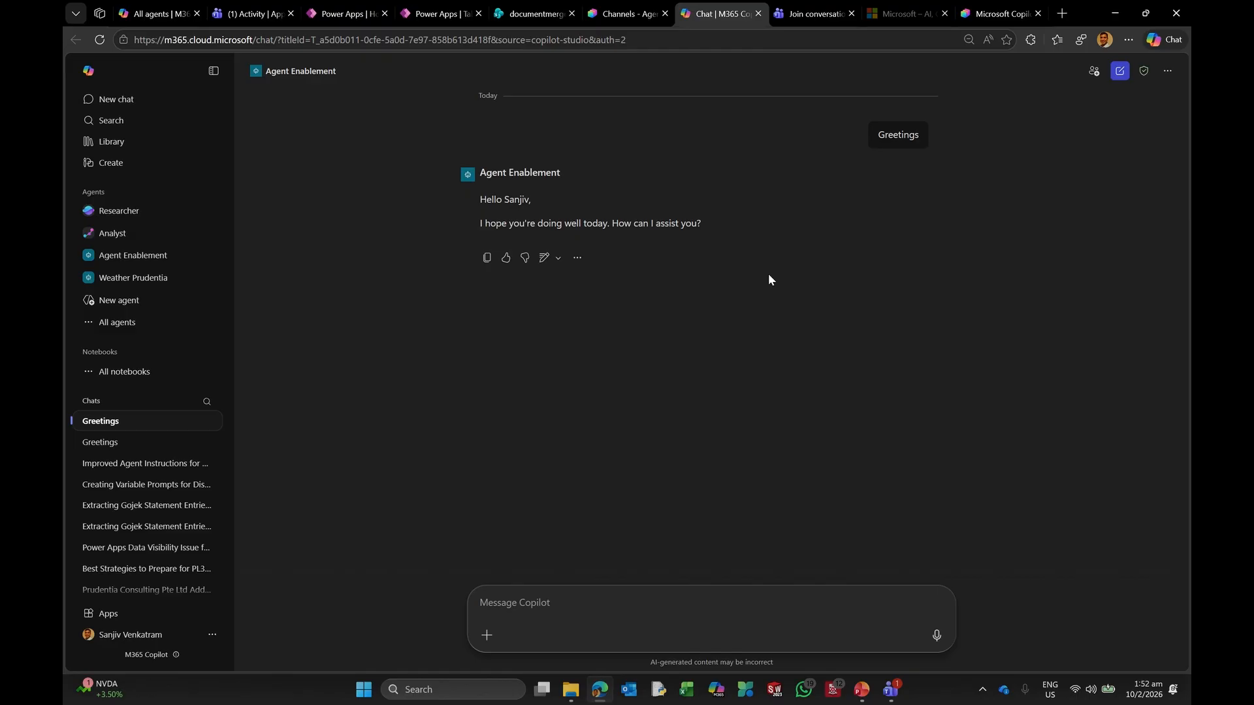
Step: Delete both Greetings chats from history and start a fresh Agent Enablement chat
left_click(207, 422)
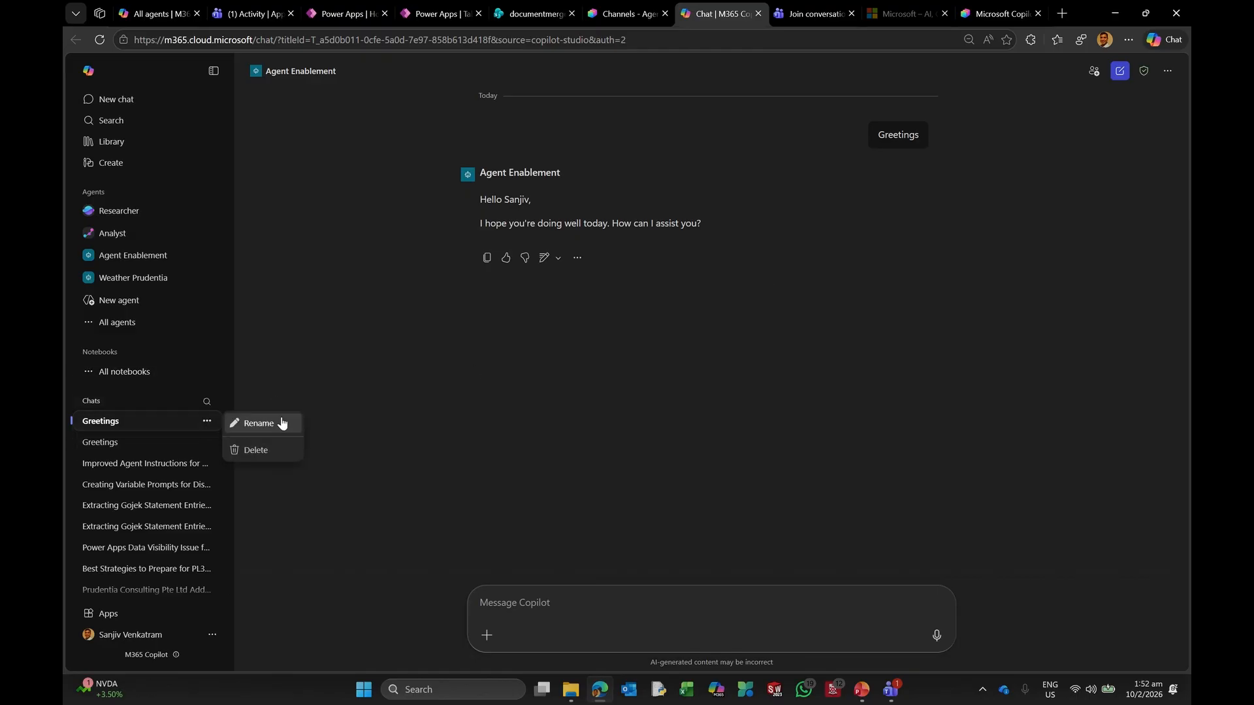
left_click(255, 451)
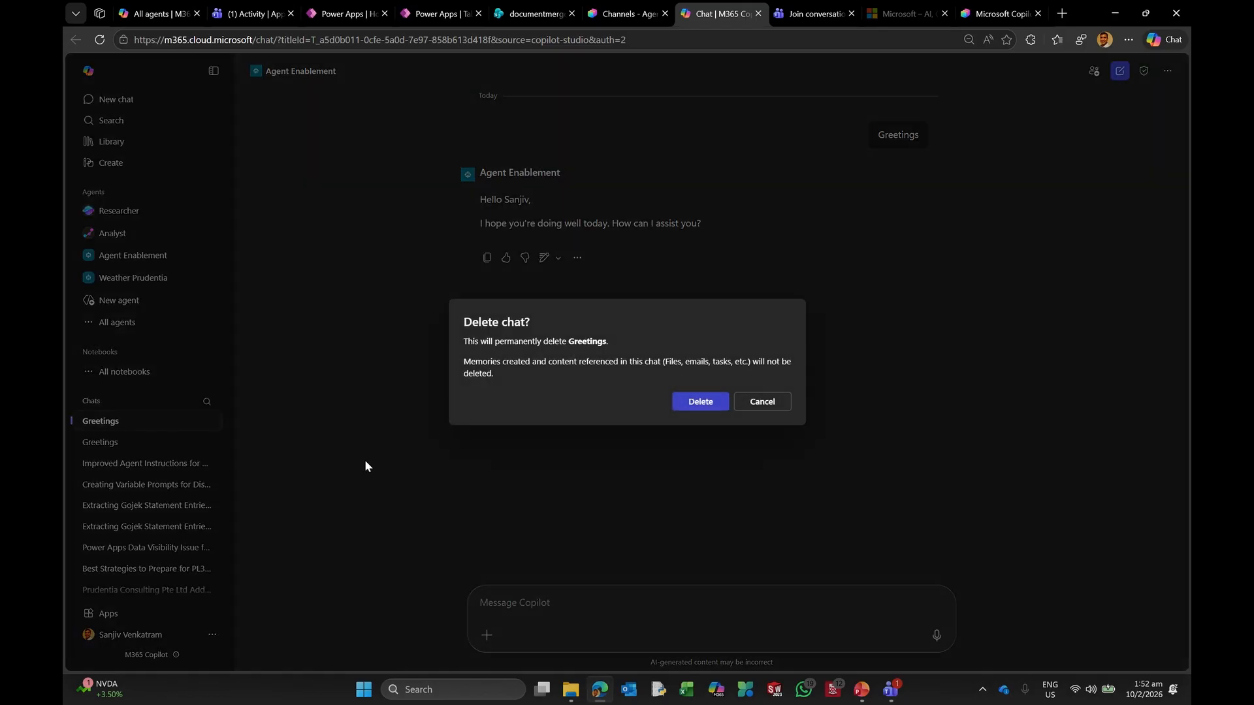
left_click(683, 404)
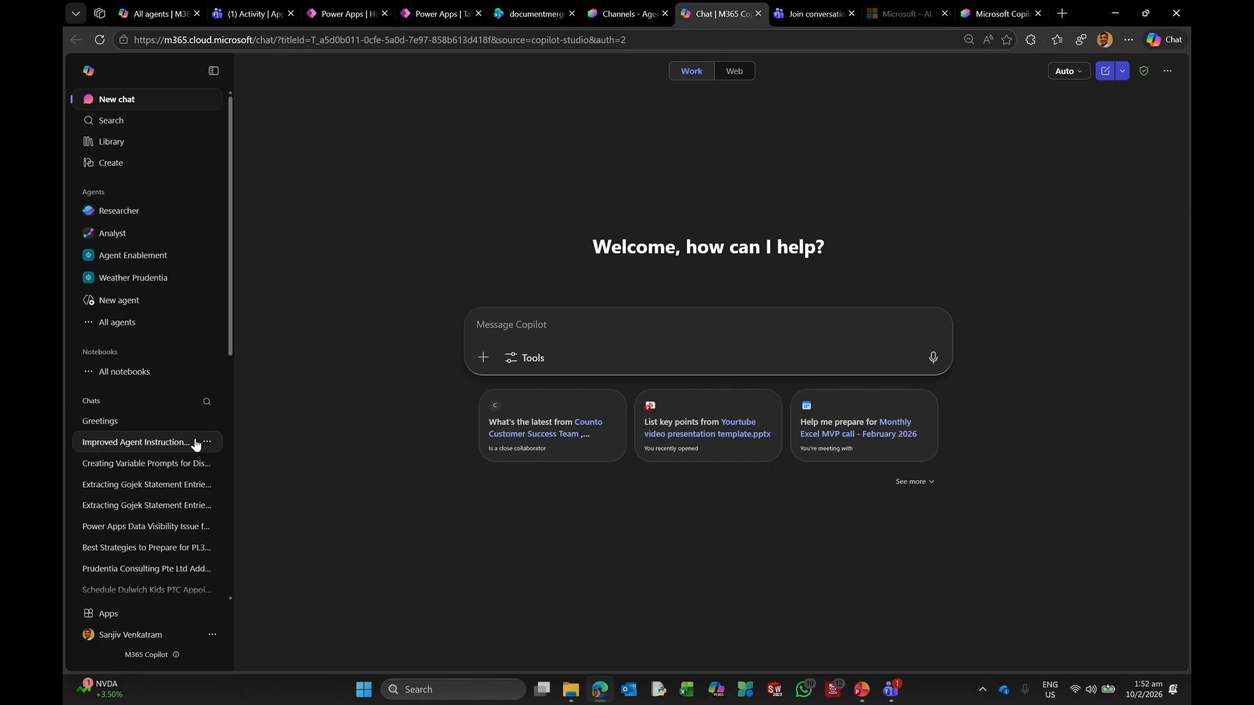
left_click(207, 422)
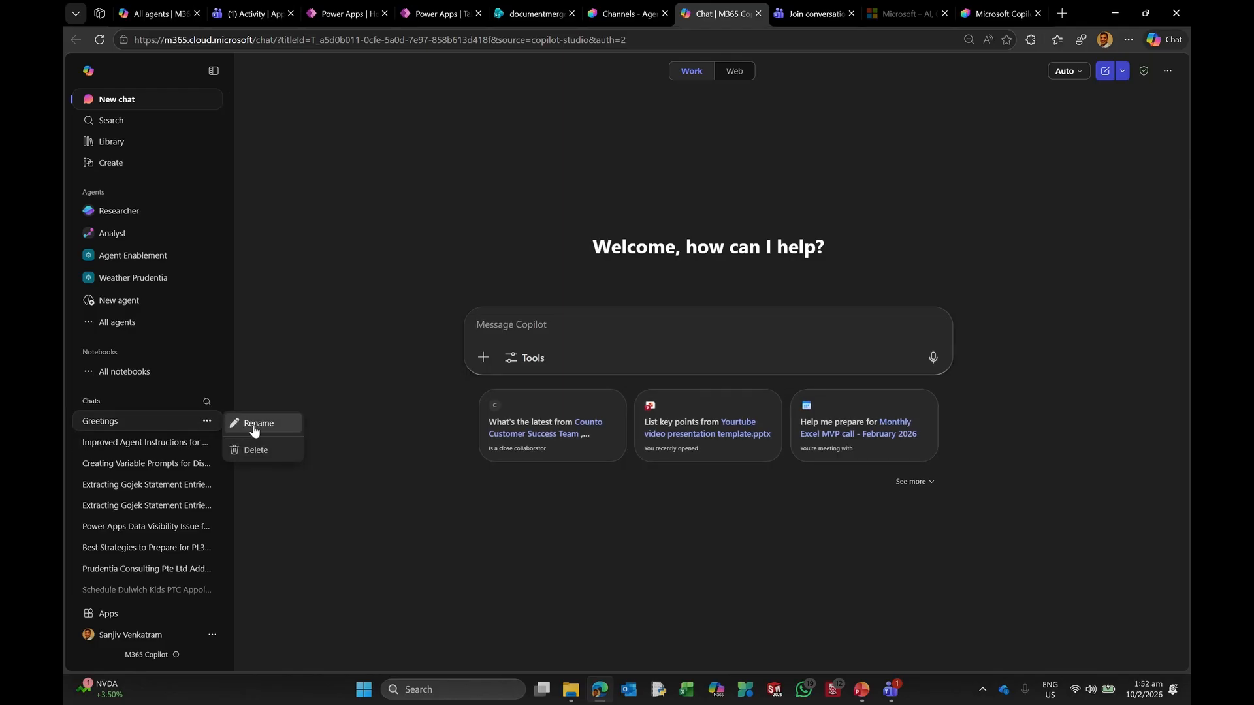
left_click(251, 450)
left_click(699, 409)
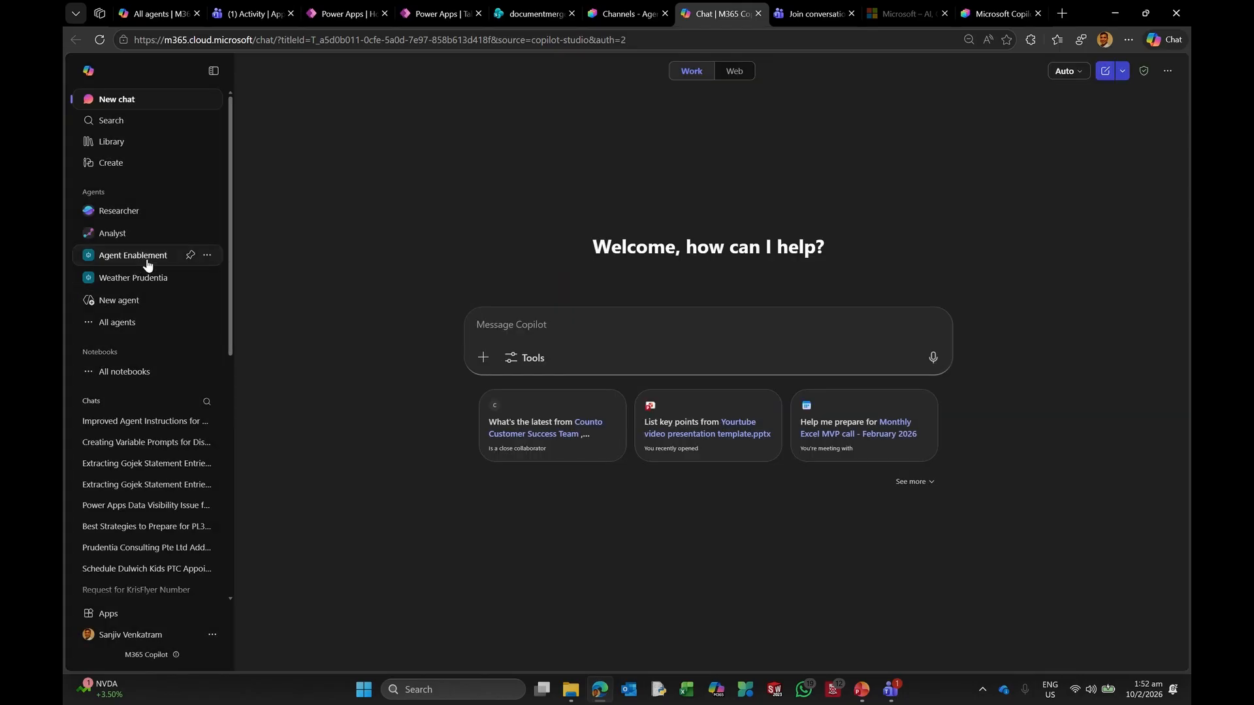
left_click(130, 255)
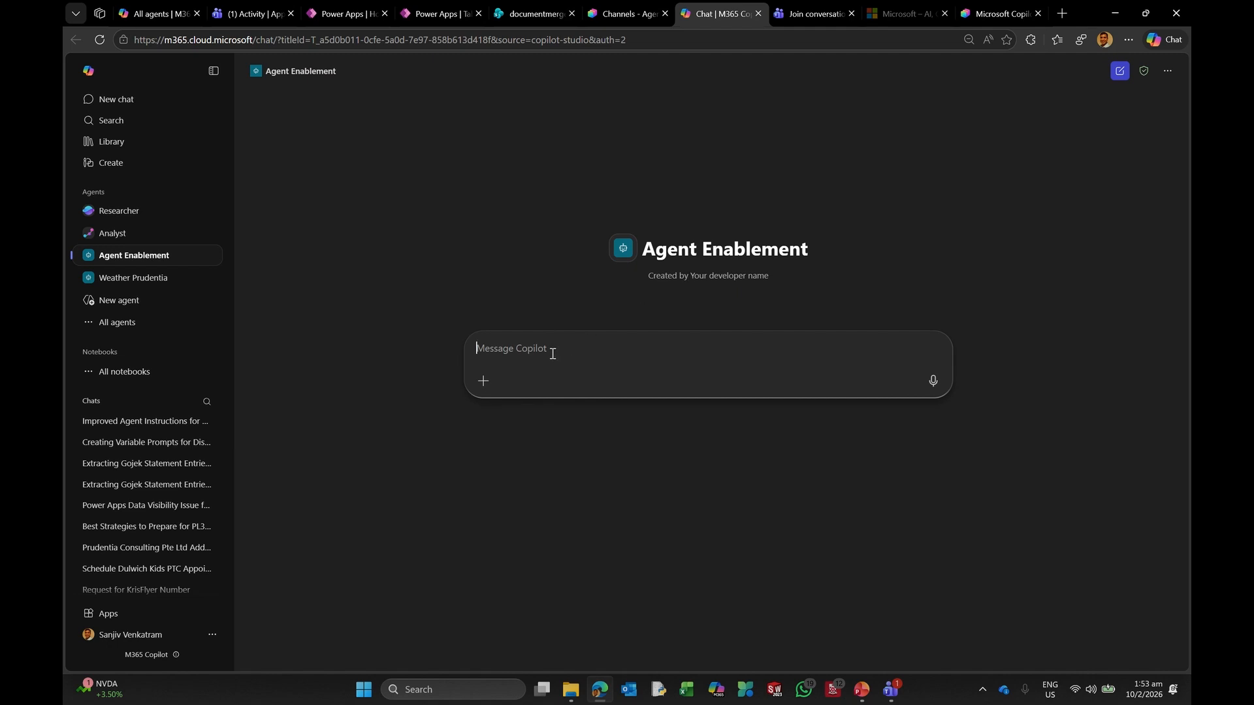
Step: Send 'Hi' to Agent Enablement and receive its offer to assist
left_click(483, 380)
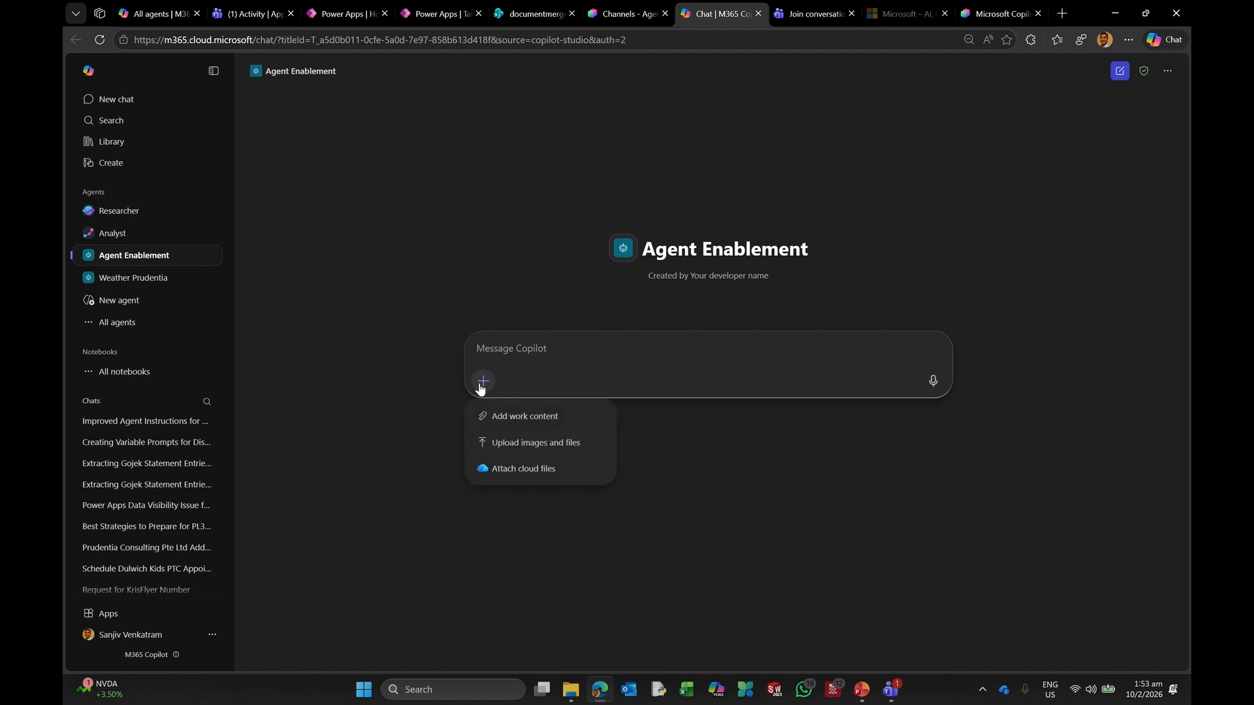
left_click(531, 348)
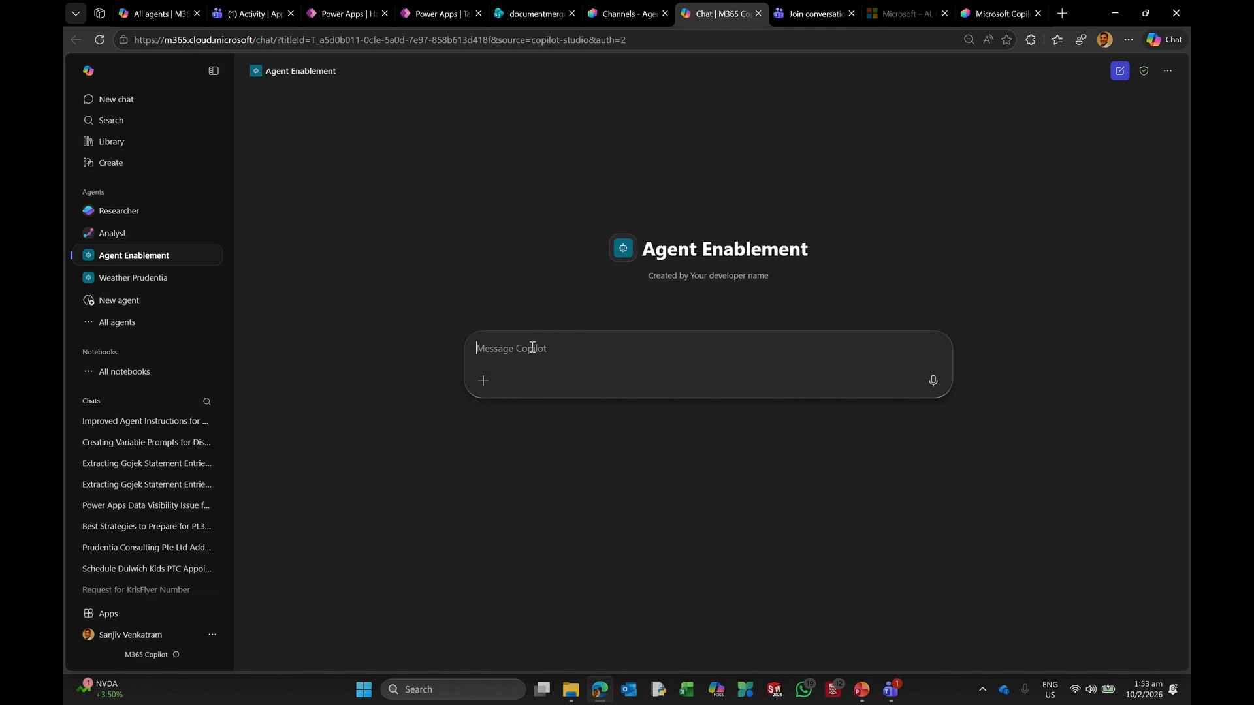
type("Hi")
key("Return")
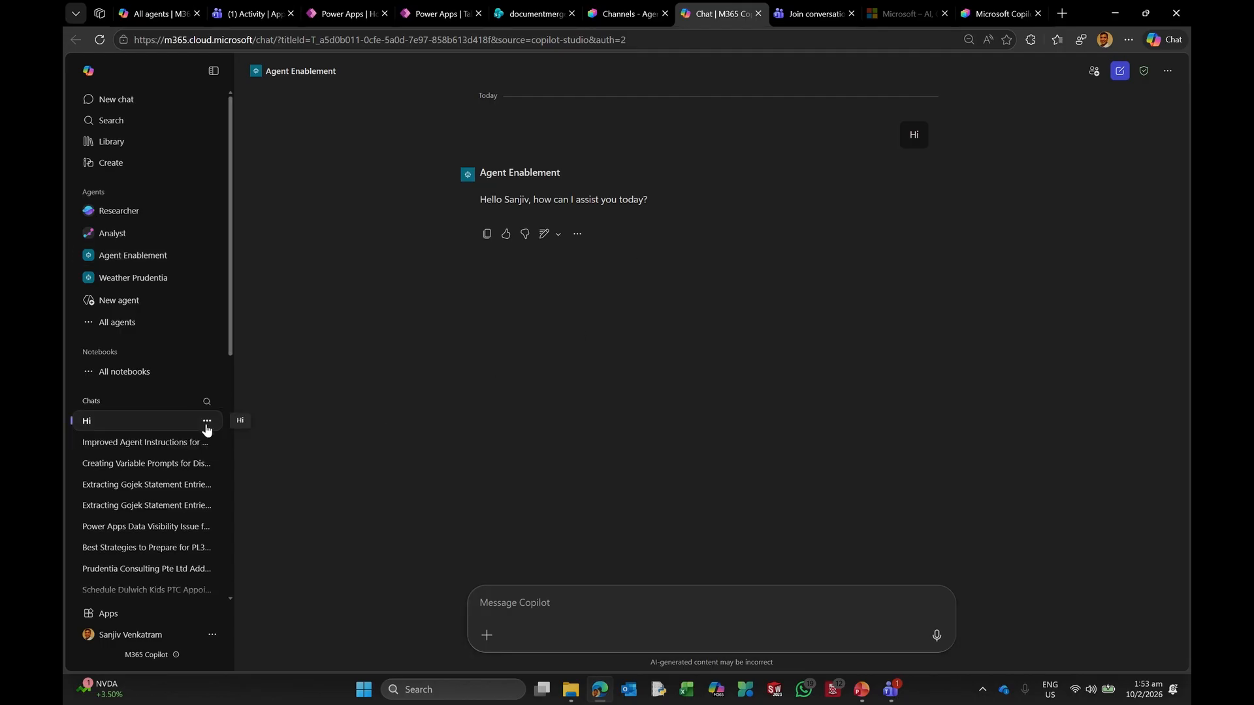
Step: Delete the Hi chat and go back to Agent Enablement's Copilot Studio channels page
left_click(206, 424)
left_click(252, 447)
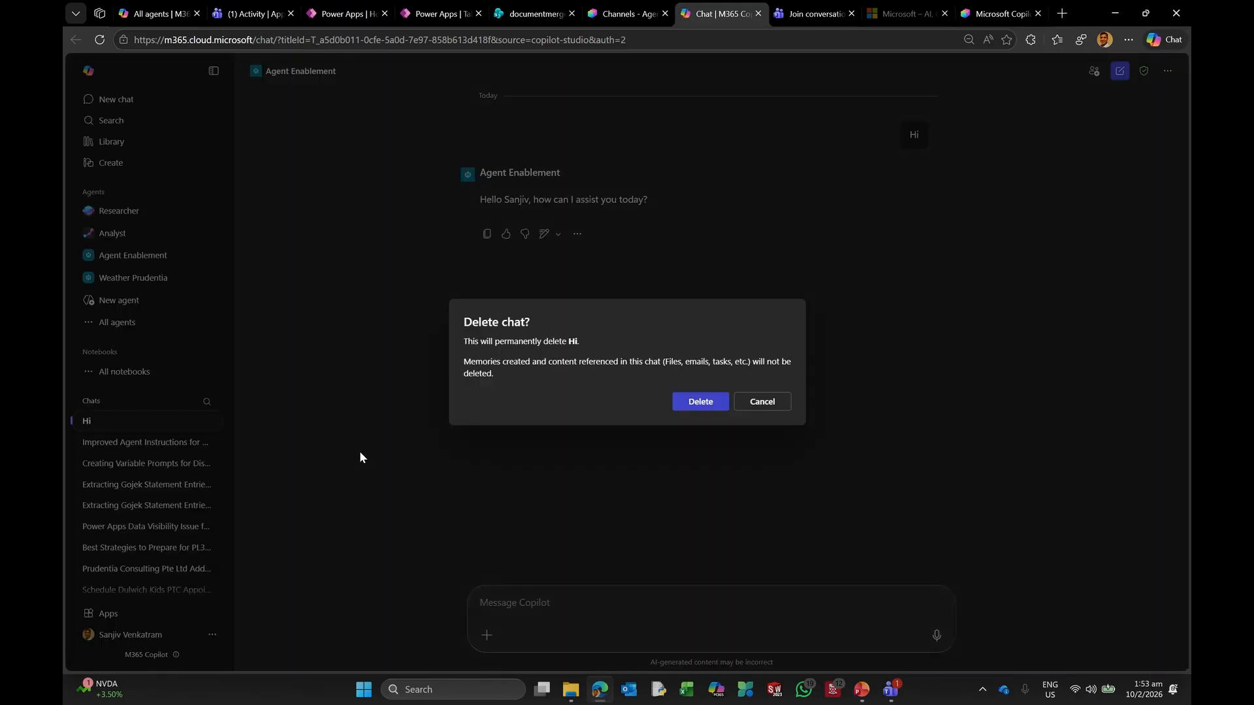
left_click(708, 401)
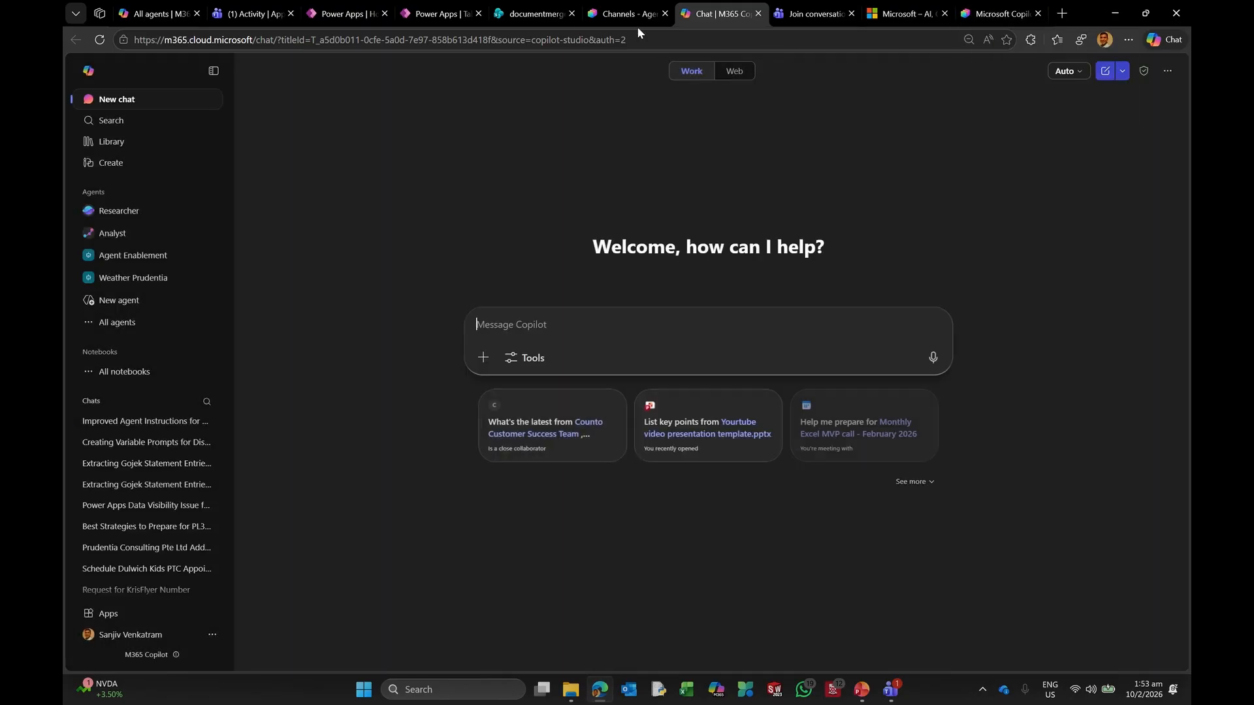
left_click(637, 16)
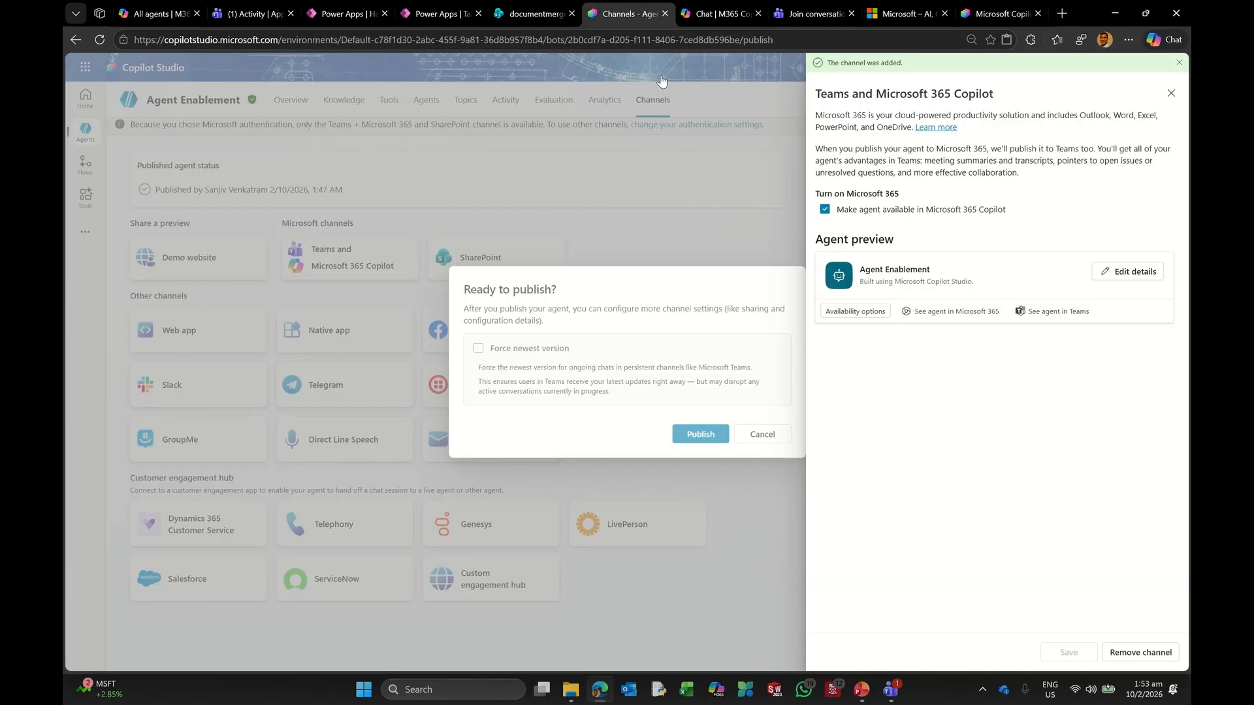